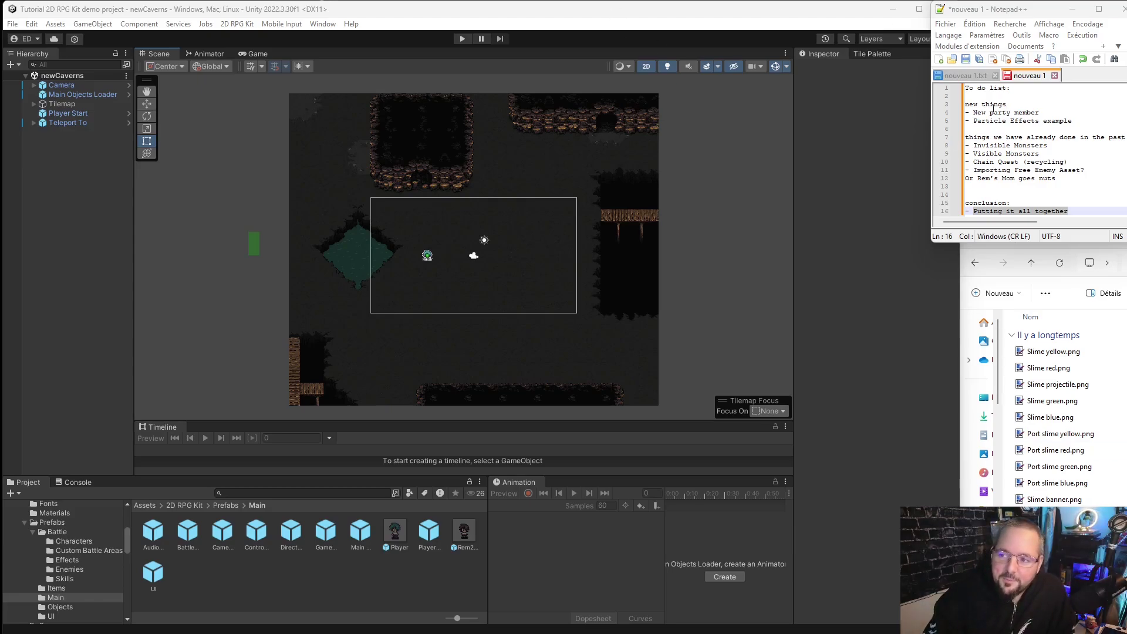
Review the new things and the items already done in the past in the Notepad++ to-do list.
{"action": "left_click_drag", "start_coordinate": [1040, 112], "coordinate": [974, 112]}
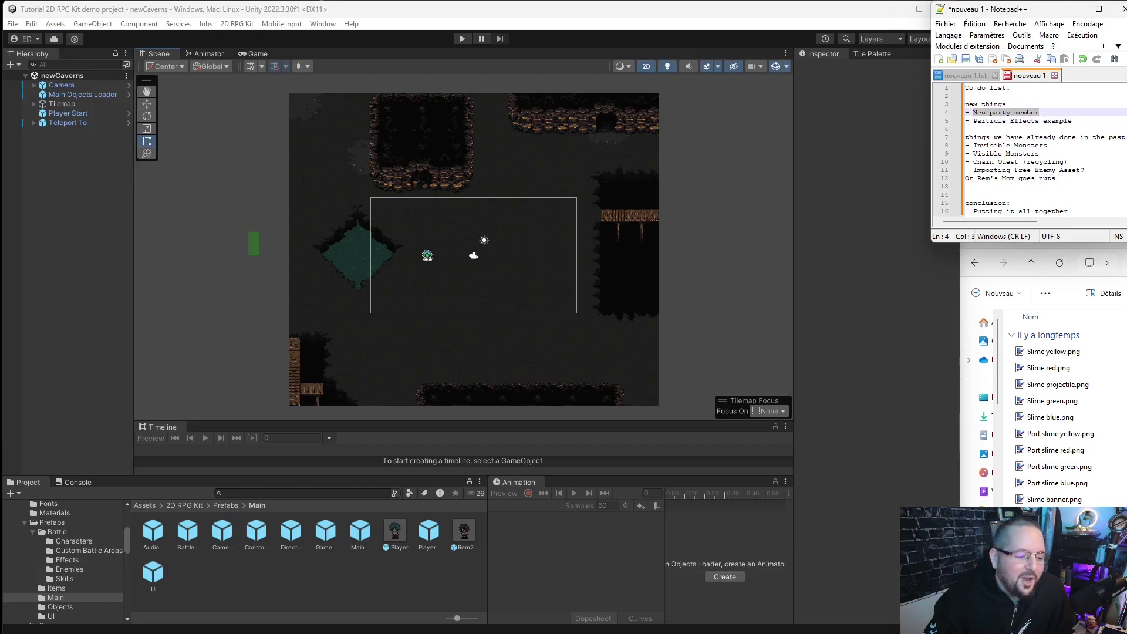
{"action": "left_click", "coordinate": [1064, 125]}
{"action": "left_click_drag", "start_coordinate": [958, 128], "coordinate": [969, 122]}
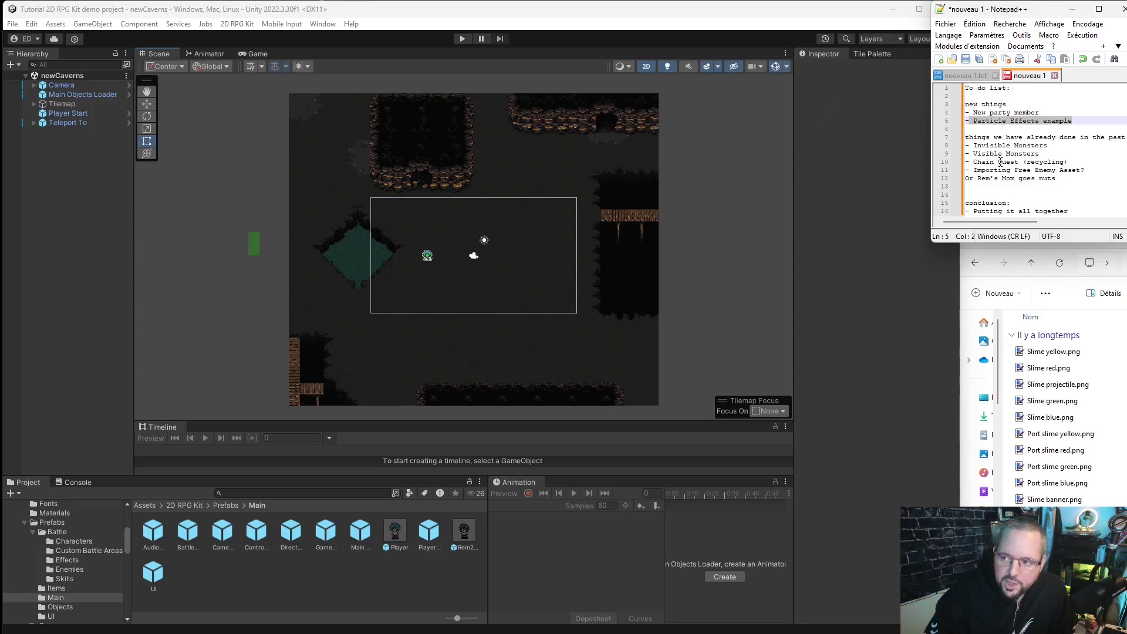
{"action": "left_click_drag", "start_coordinate": [1081, 162], "coordinate": [966, 137]}
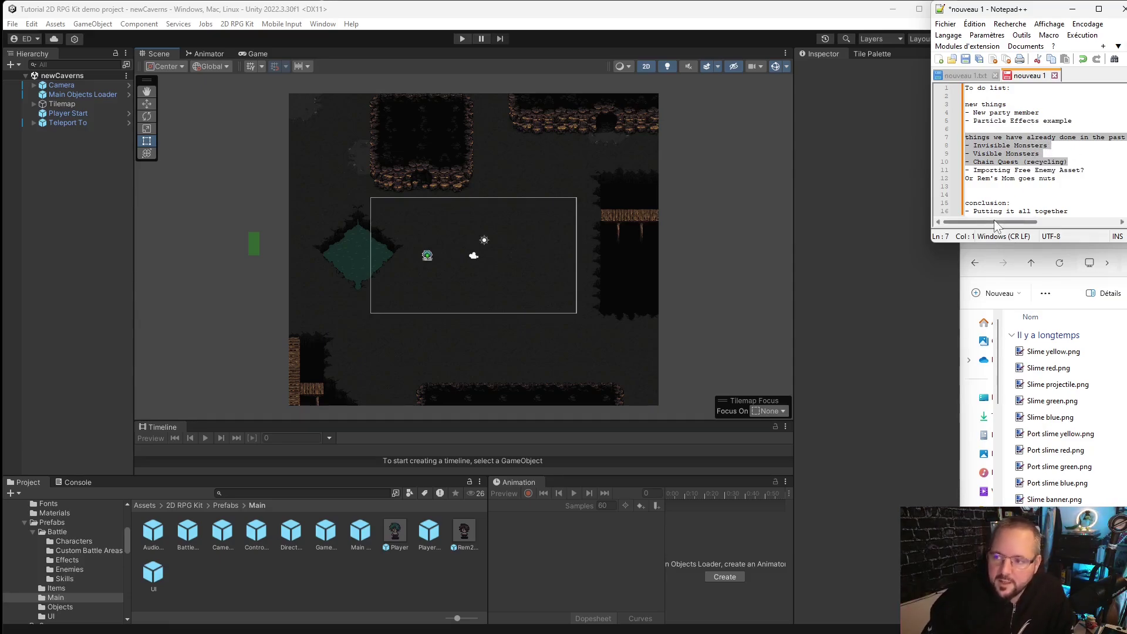
{"action": "left_click", "coordinate": [1019, 135]}
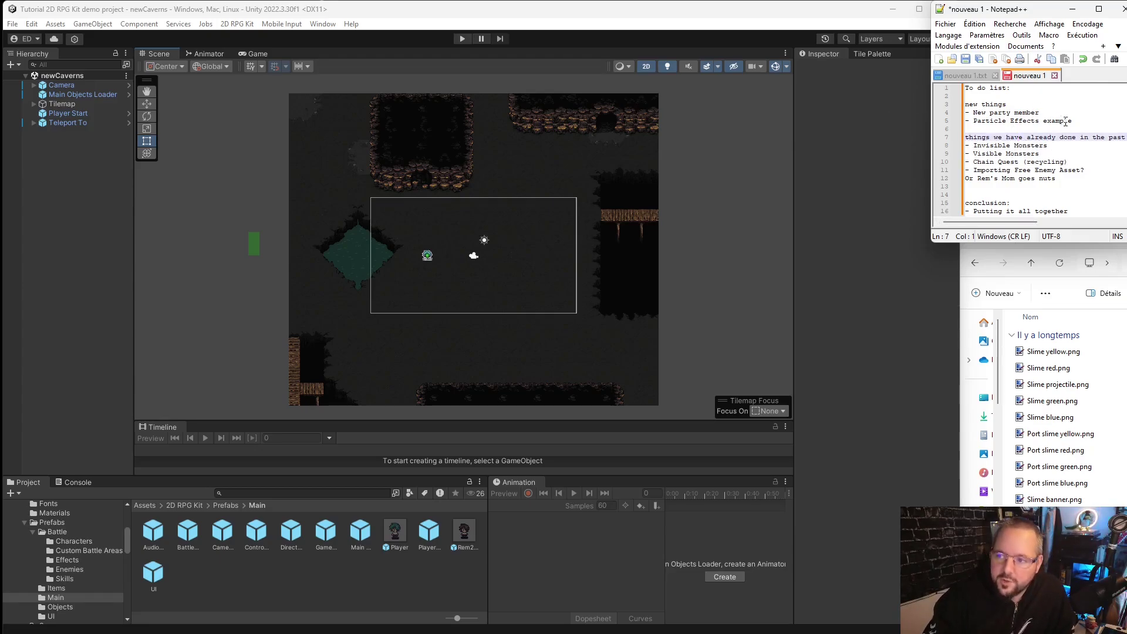
{"action": "left_click_drag", "start_coordinate": [1078, 121], "coordinate": [954, 94]}
{"action": "left_click", "coordinate": [1039, 153]}
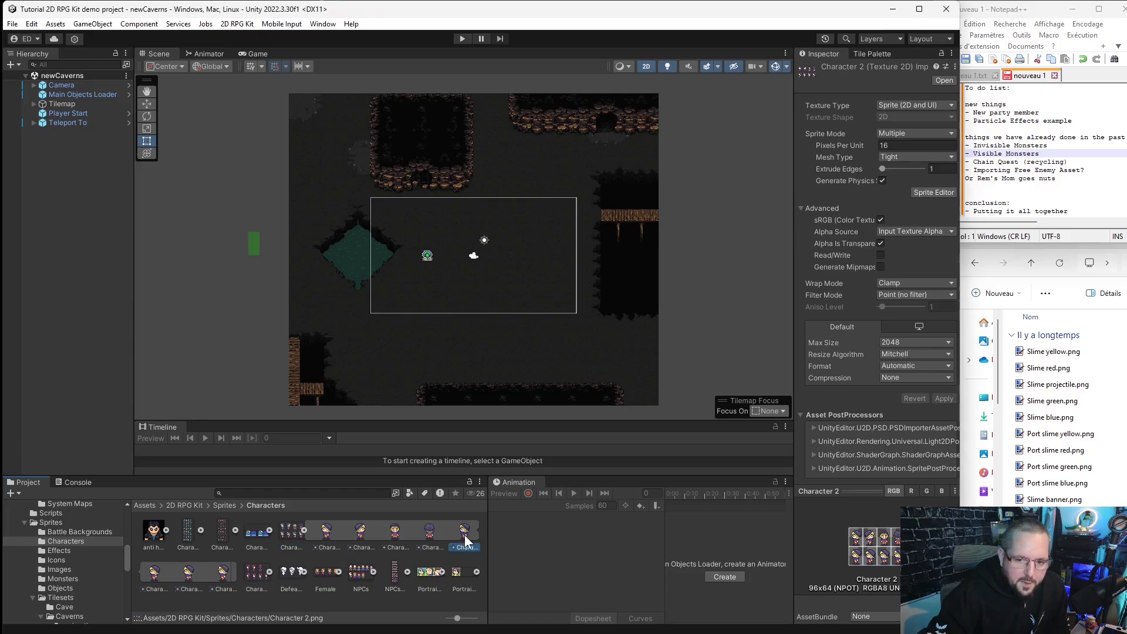
Place the Character 2_4 sprite in the cavern scene and move it near the player start, at X -2, Y 2.
{"action": "left_click_drag", "start_coordinate": [464, 534], "coordinate": [234, 284]}
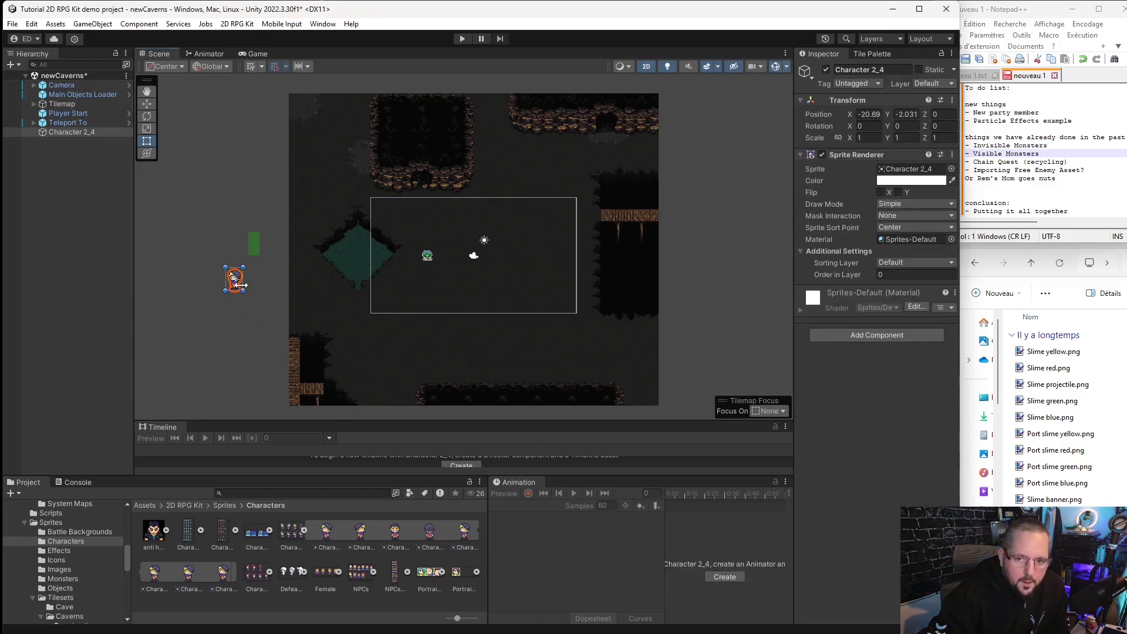
{"action": "left_click", "coordinate": [147, 105]}
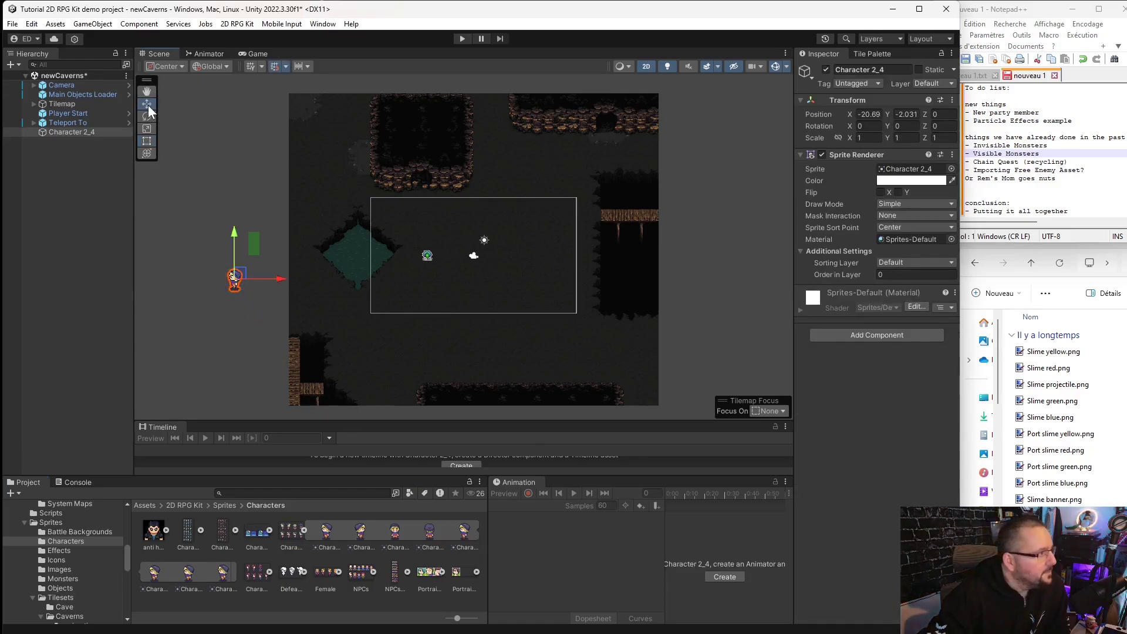
{"action": "left_click_drag", "start_coordinate": [370, 302], "coordinate": [460, 223]}
{"action": "scroll", "coordinate": [472, 257], "scroll_direction": "up", "scroll_amount": 2}
{"action": "scroll", "coordinate": [473, 256], "scroll_direction": "up", "scroll_amount": 4}
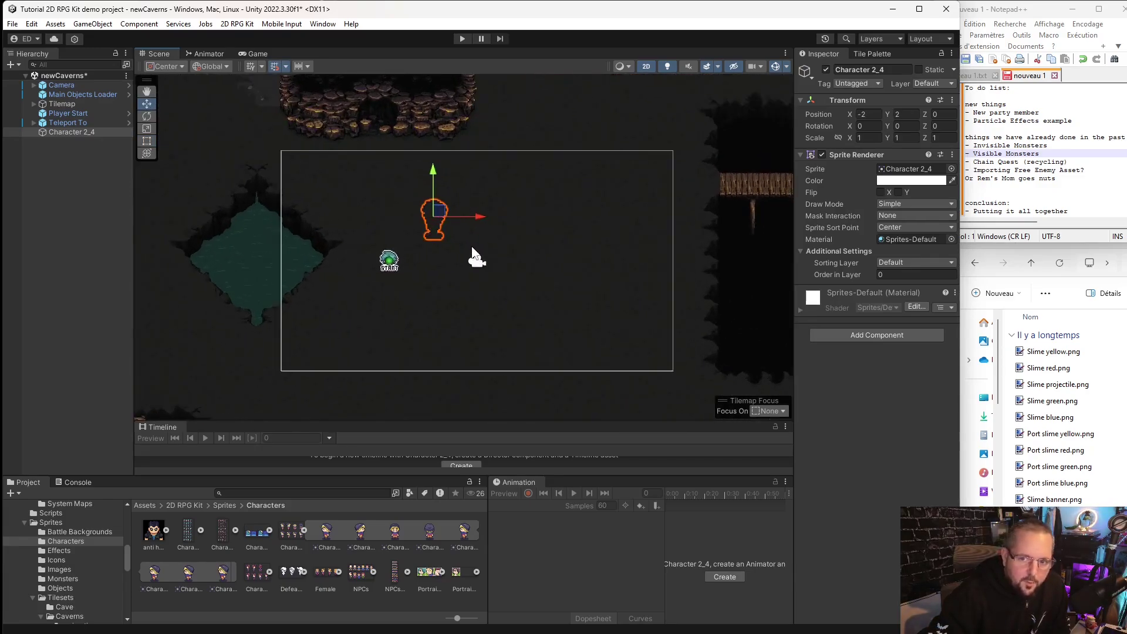
{"action": "scroll", "coordinate": [554, 195], "scroll_direction": "down", "scroll_amount": 1}
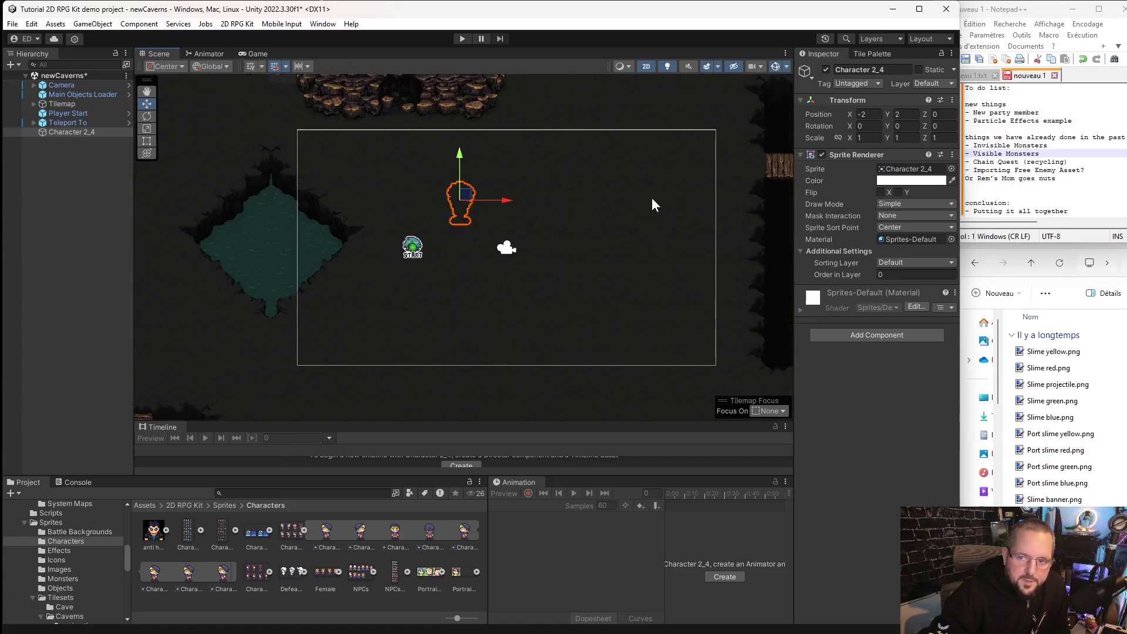
Assign the character sprite to the Player sorting layer and rename the object Hollis.
{"action": "left_click", "coordinate": [899, 261]}
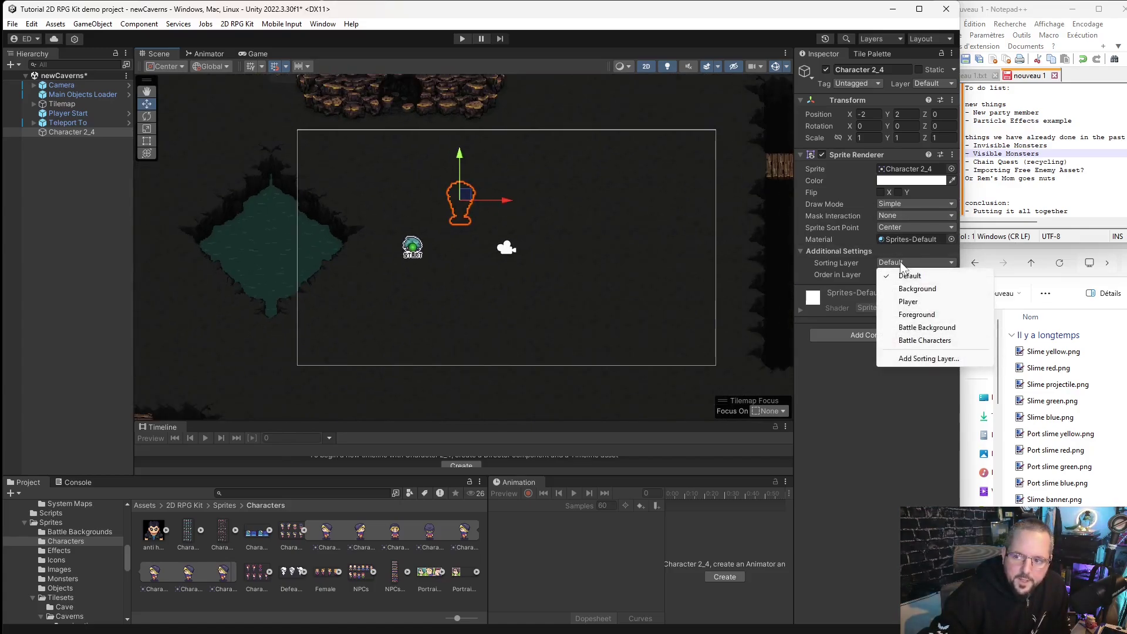
{"action": "left_click", "coordinate": [919, 302]}
{"action": "scroll", "coordinate": [449, 203], "scroll_direction": "up", "scroll_amount": 2}
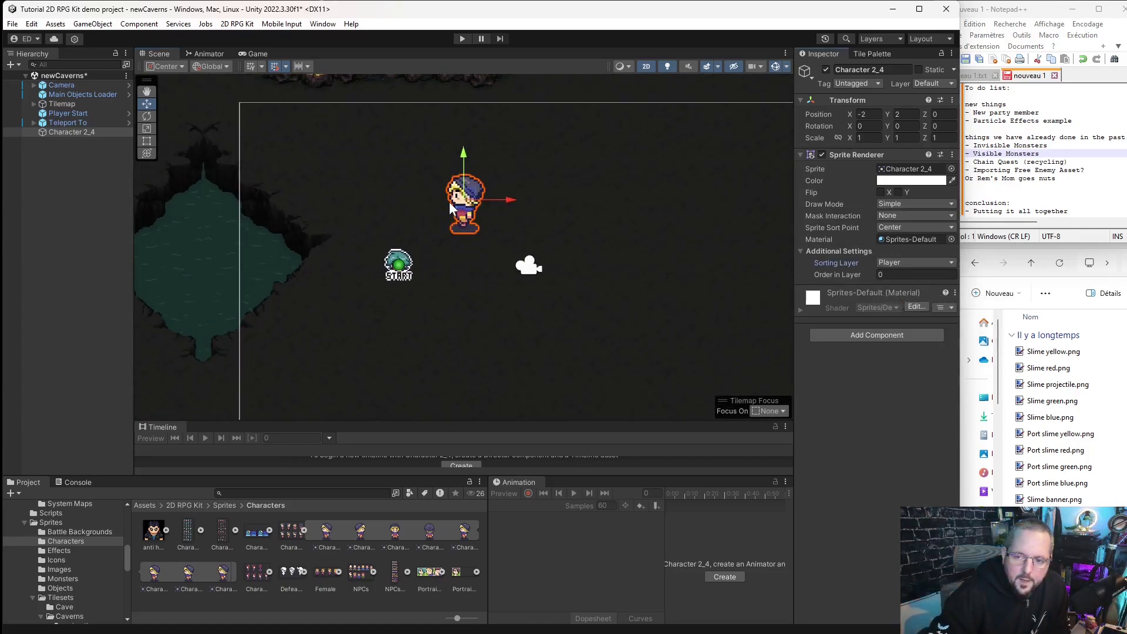
{"action": "left_click", "coordinate": [76, 133]}
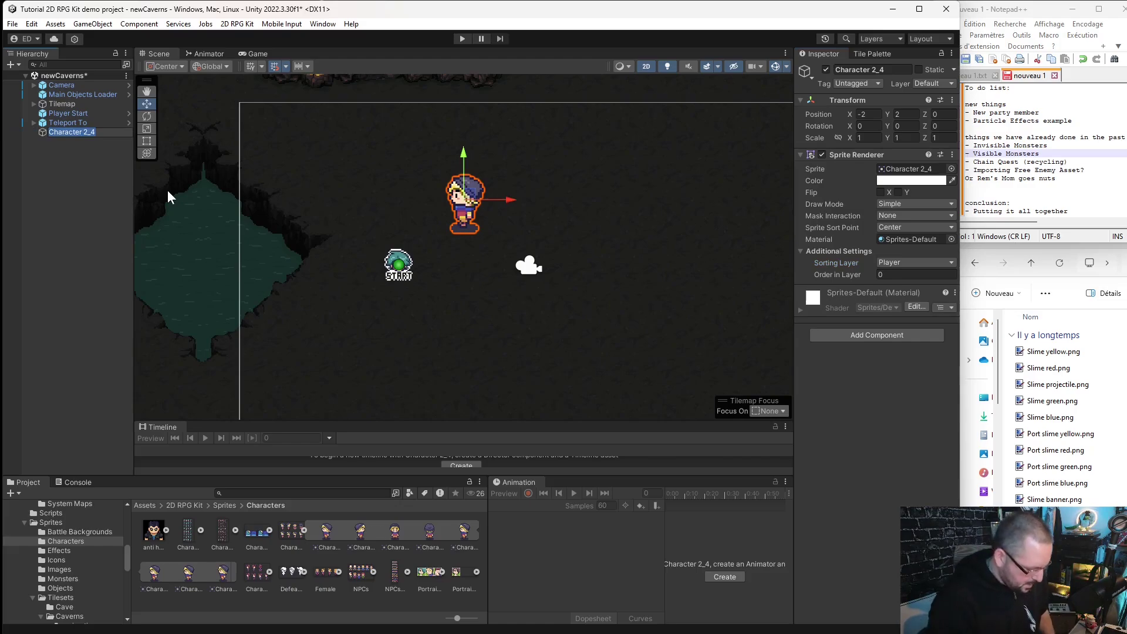
{"action": "type", "text": "Hollis"}
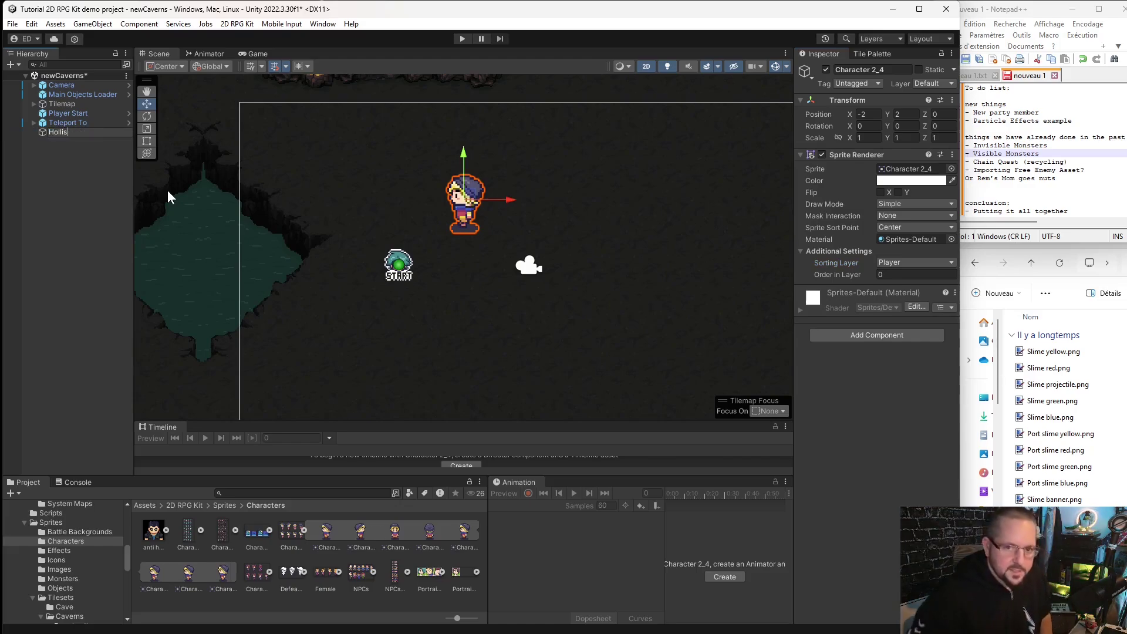
{"action": "left_click", "coordinate": [37, 166]}
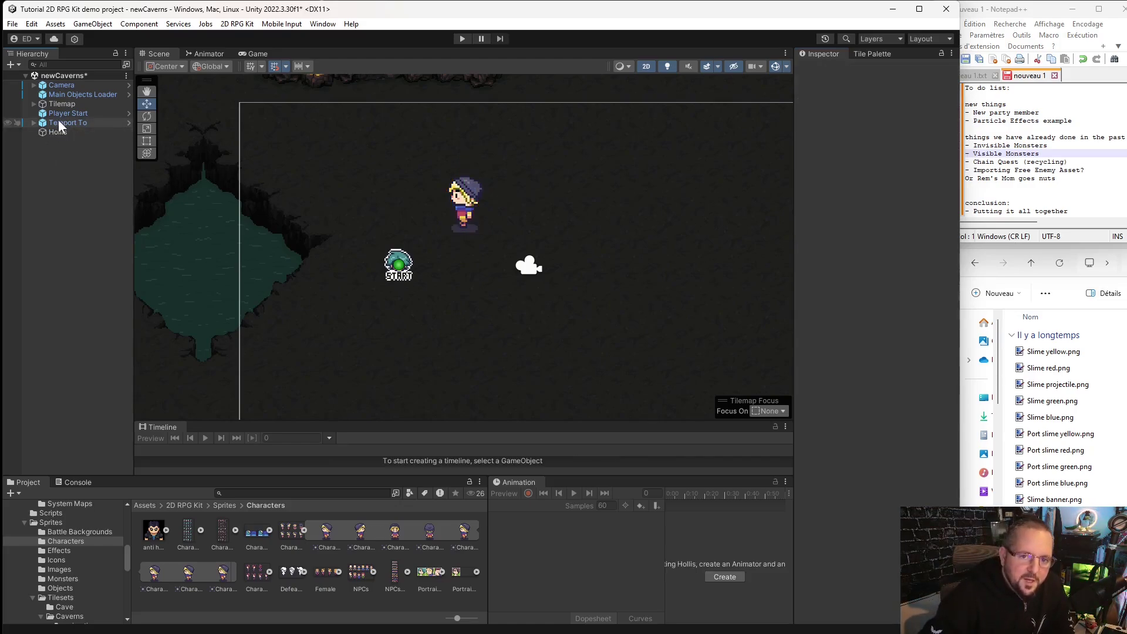
Add a Box Collider 2D to Hollis and shrink it around the sprite to about 1.23 by 1.86.
{"action": "left_click", "coordinate": [66, 132]}
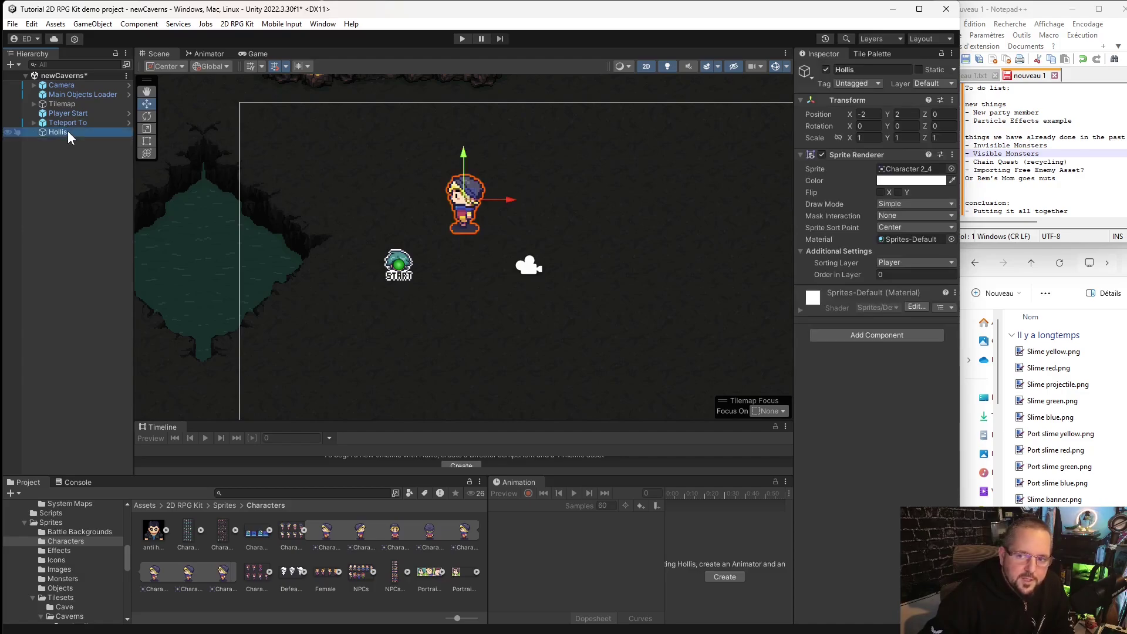
{"action": "left_click", "coordinate": [896, 334]}
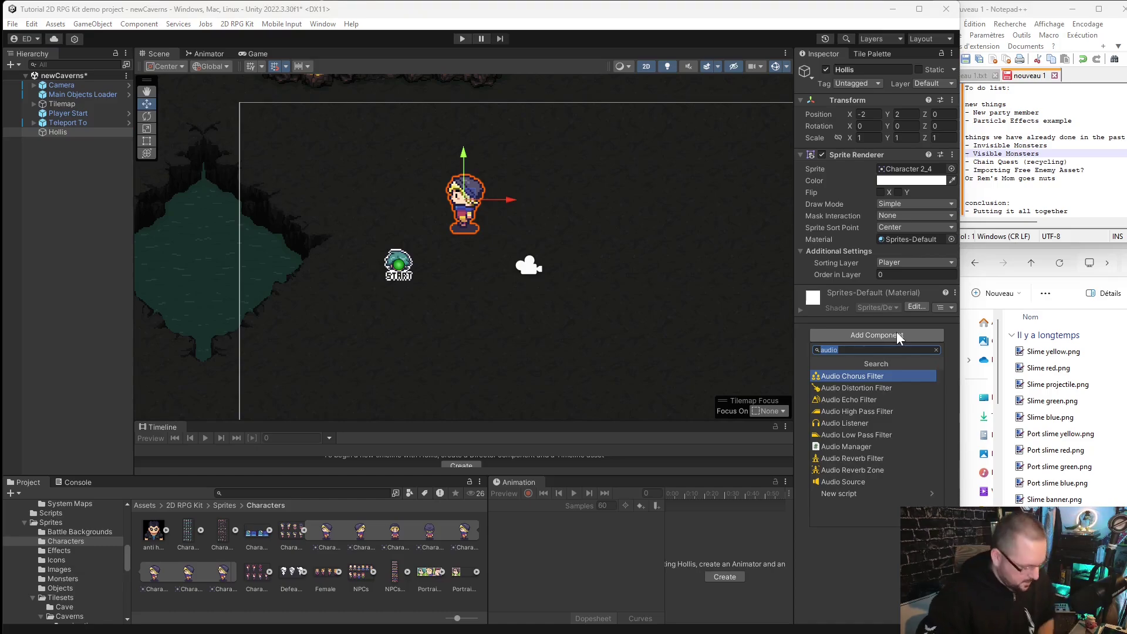
{"action": "type", "text": "co"}
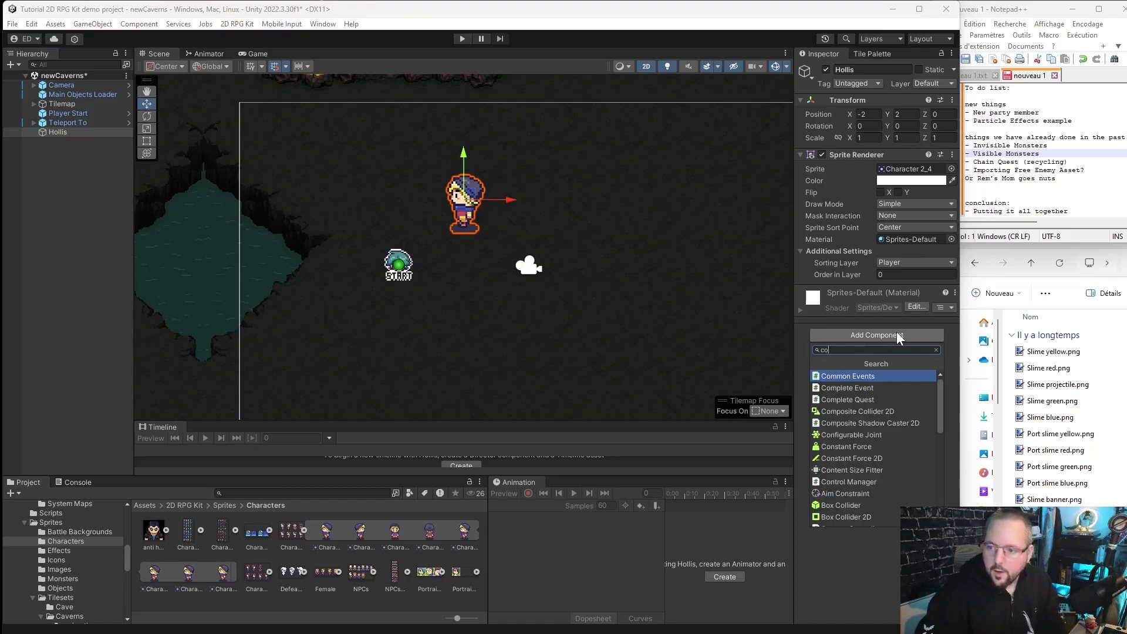
{"action": "left_click", "coordinate": [851, 516]}
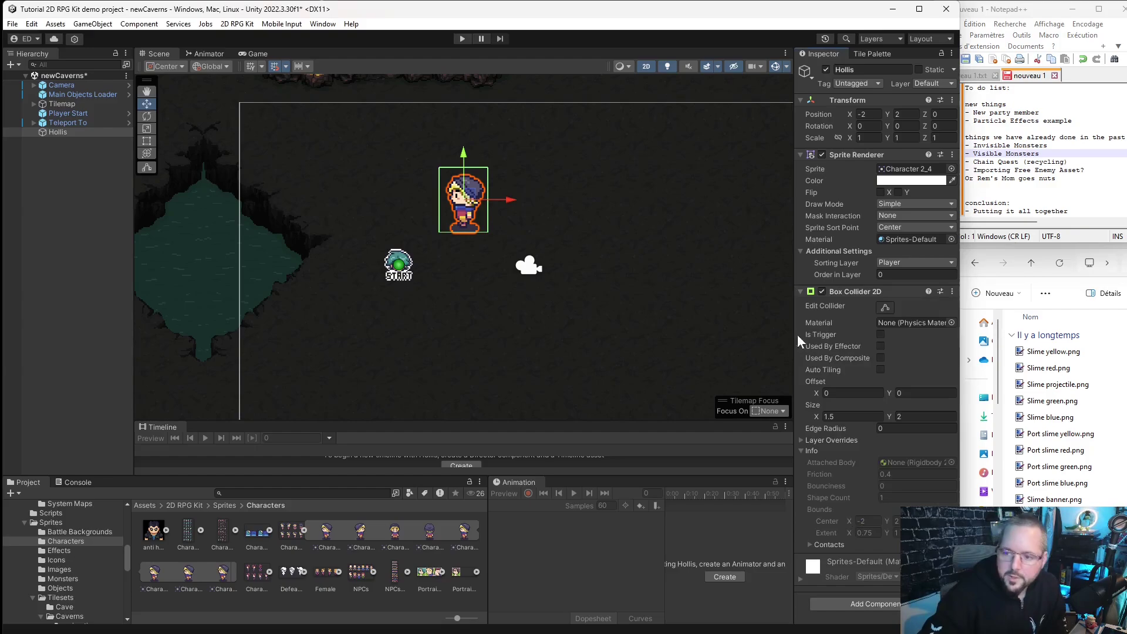
{"action": "left_click", "coordinate": [885, 307]}
{"action": "left_click_drag", "start_coordinate": [466, 167], "coordinate": [445, 207]}
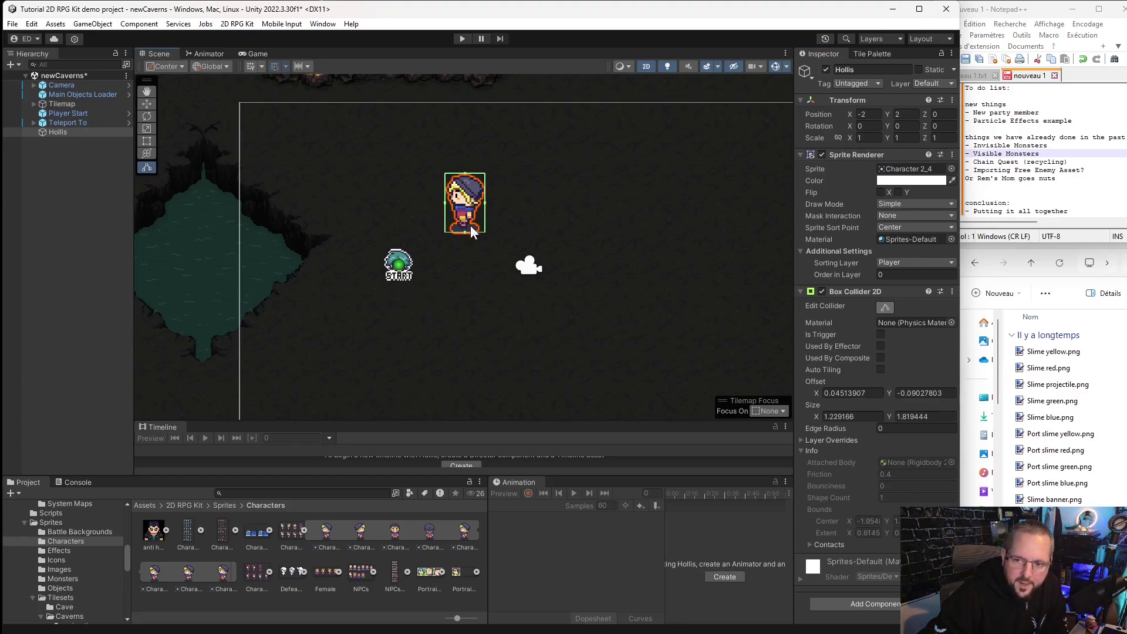
Move Hollis one unit to the right, to X -1 and Y about 2.02.
{"action": "left_click", "coordinate": [526, 215]}
{"action": "left_click", "coordinate": [70, 198]}
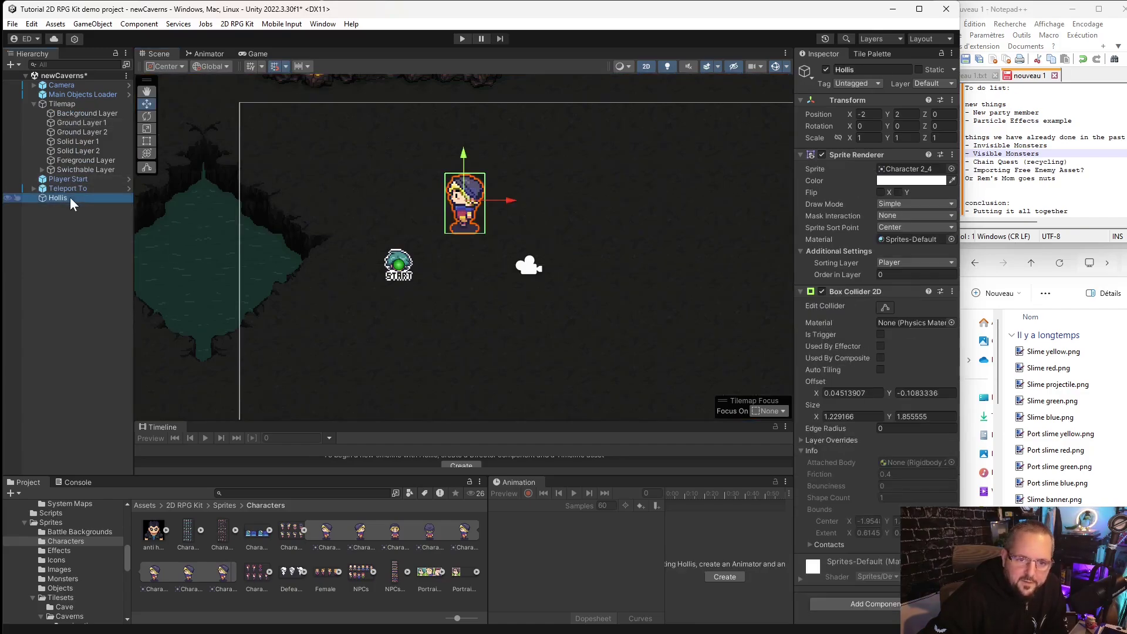
{"action": "left_click_drag", "start_coordinate": [472, 202], "coordinate": [505, 202]}
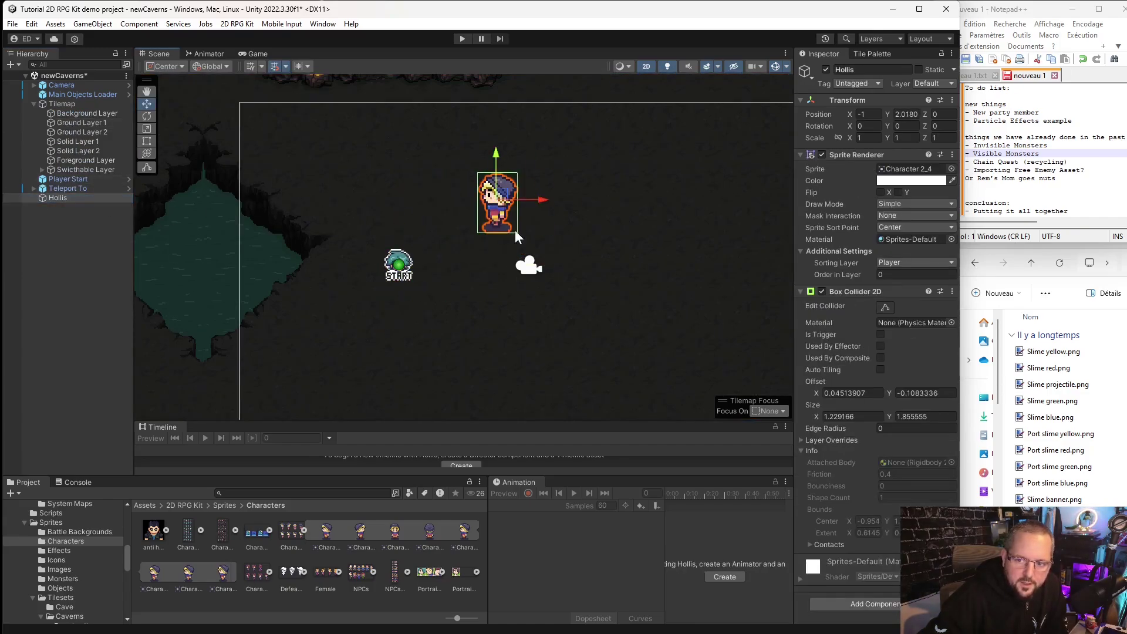
Create an animation clip for Hollis named hollisCavernAnim in the Sprites/Characters folder.
{"action": "left_click", "coordinate": [724, 577]}
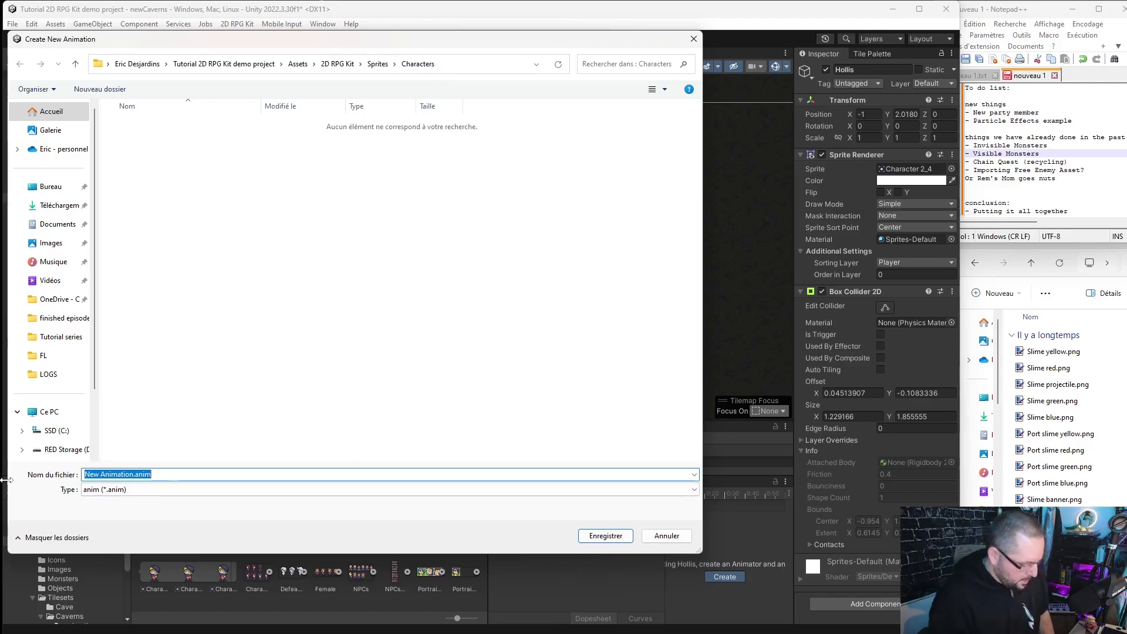
{"action": "type", "text": "holli"}
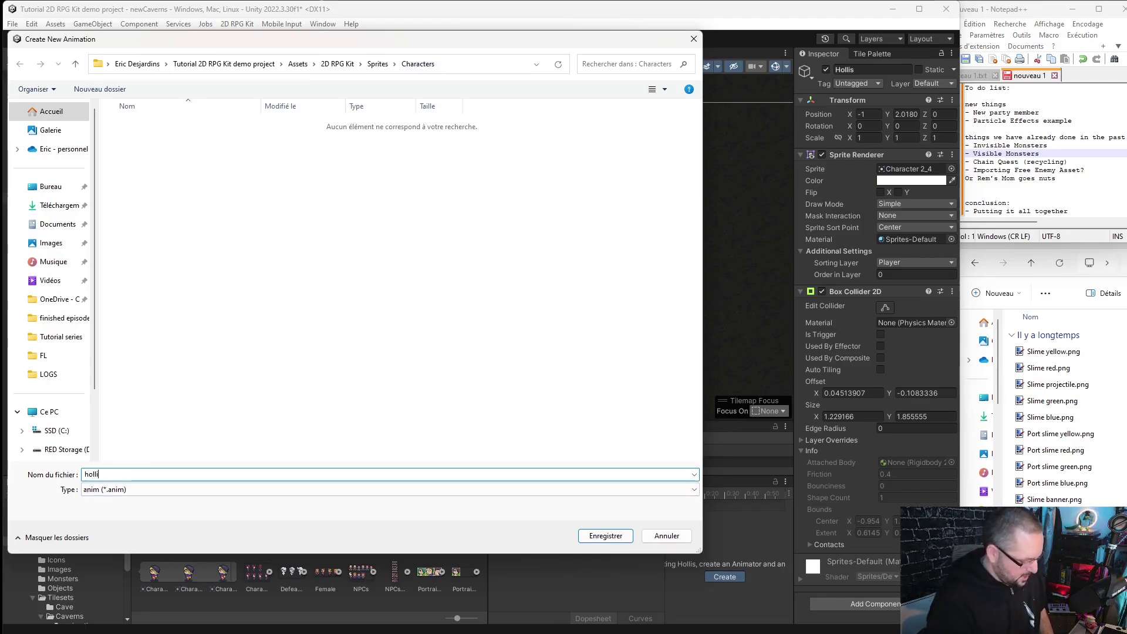
{"action": "type", "text": "sCaver"}
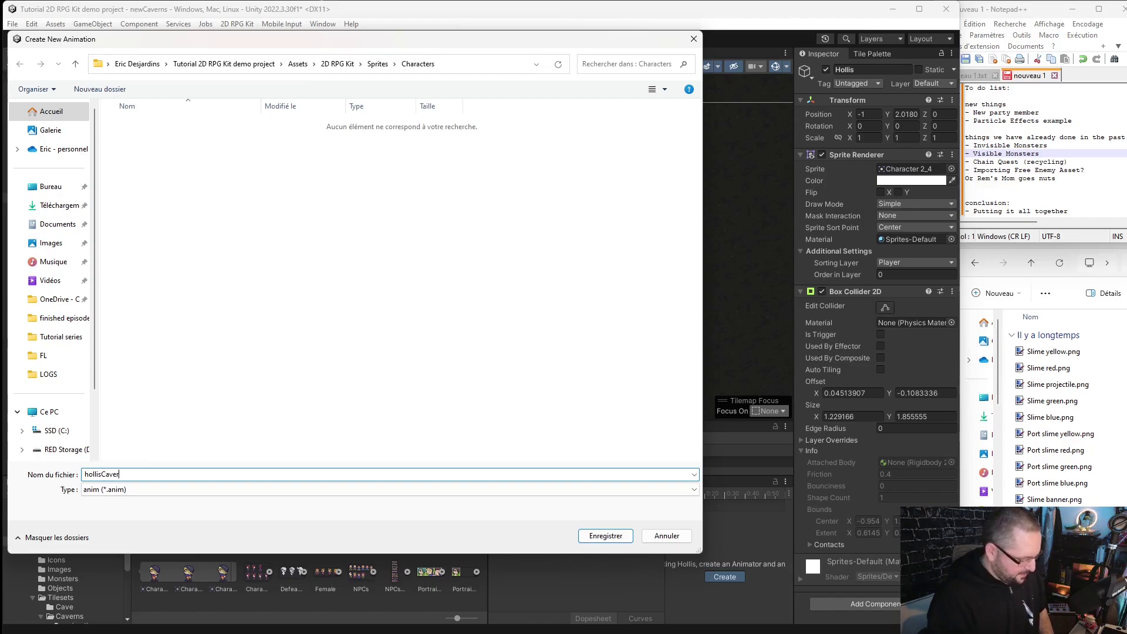
{"action": "type", "text": "nAnim"}
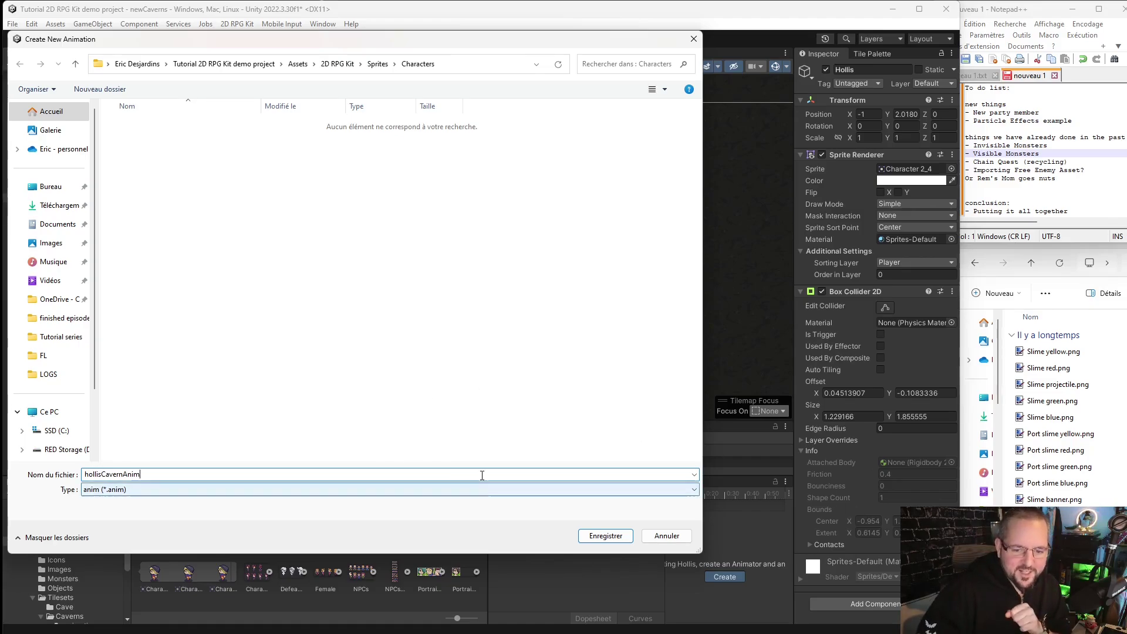
{"action": "left_click", "coordinate": [601, 533]}
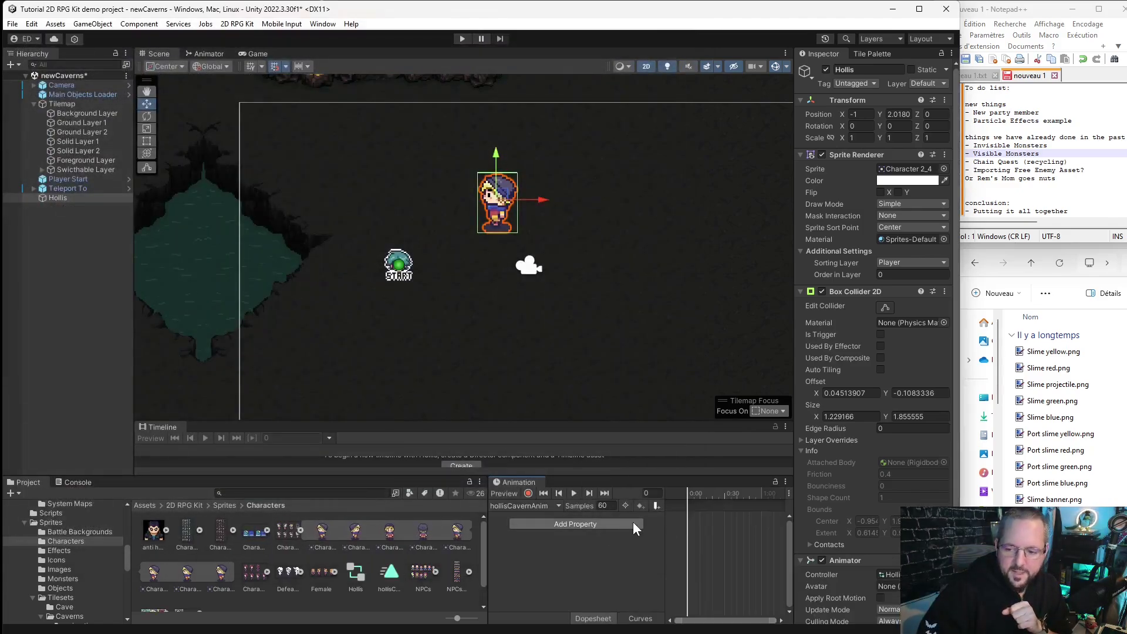
Add the four sprites Character 2_4 through Character 2_7 as keyframes at the start of the hollisCavernAnim clip.
{"action": "left_click", "coordinate": [459, 531]}
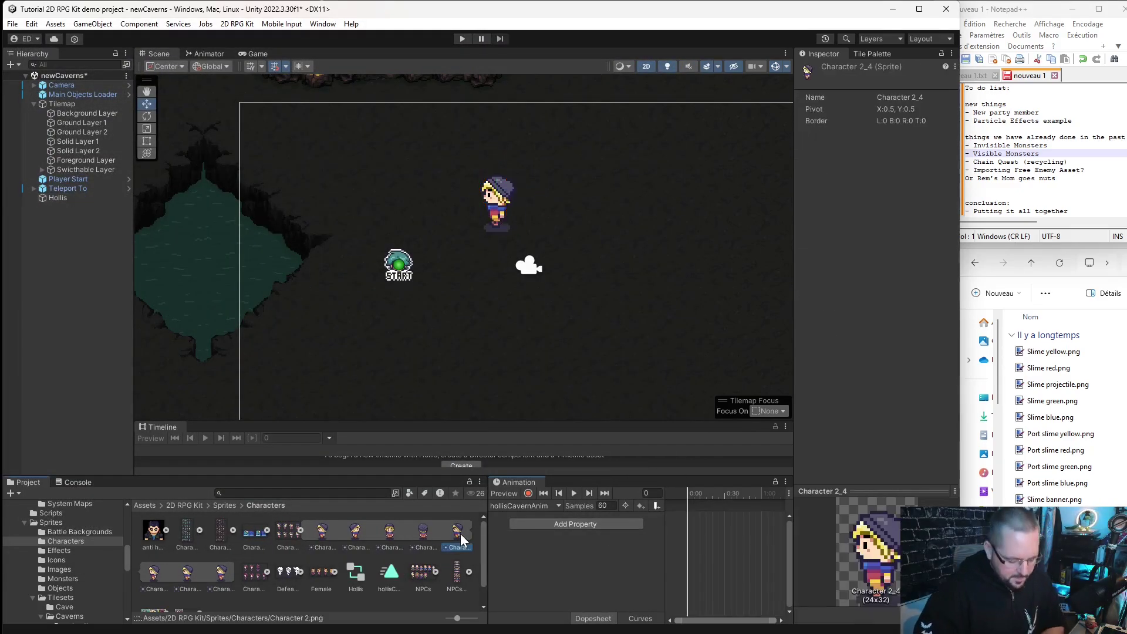
{"action": "key", "text": "shift+Right"}
{"action": "key", "text": "shift+Right"}
{"action": "key", "text": "shift+Right"}
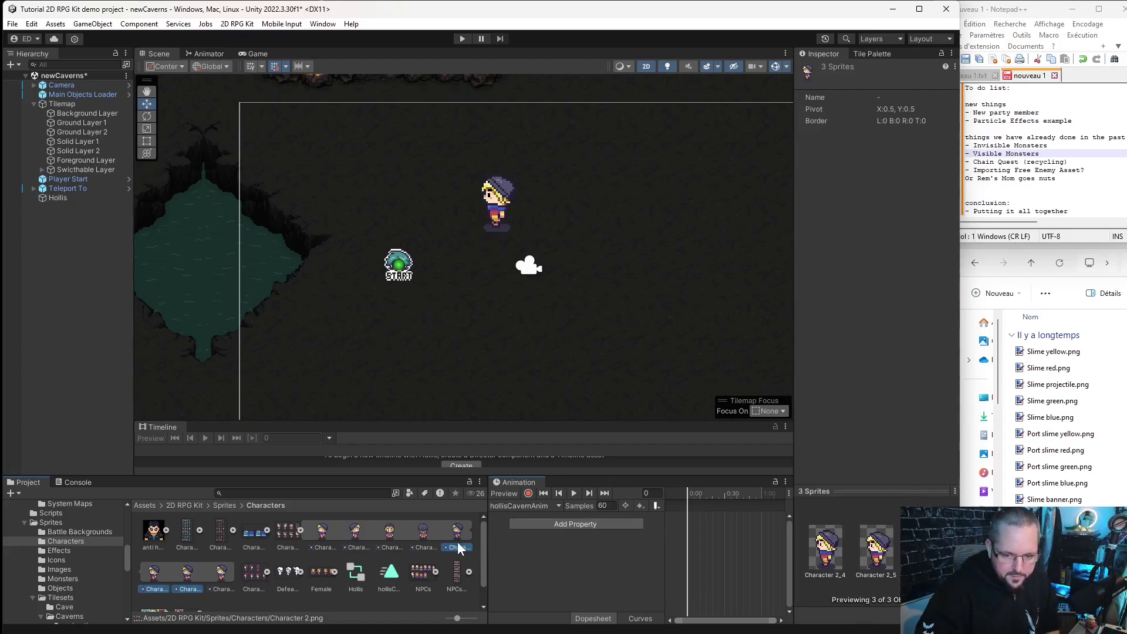
{"action": "left_click_drag", "start_coordinate": [460, 527], "coordinate": [688, 512]}
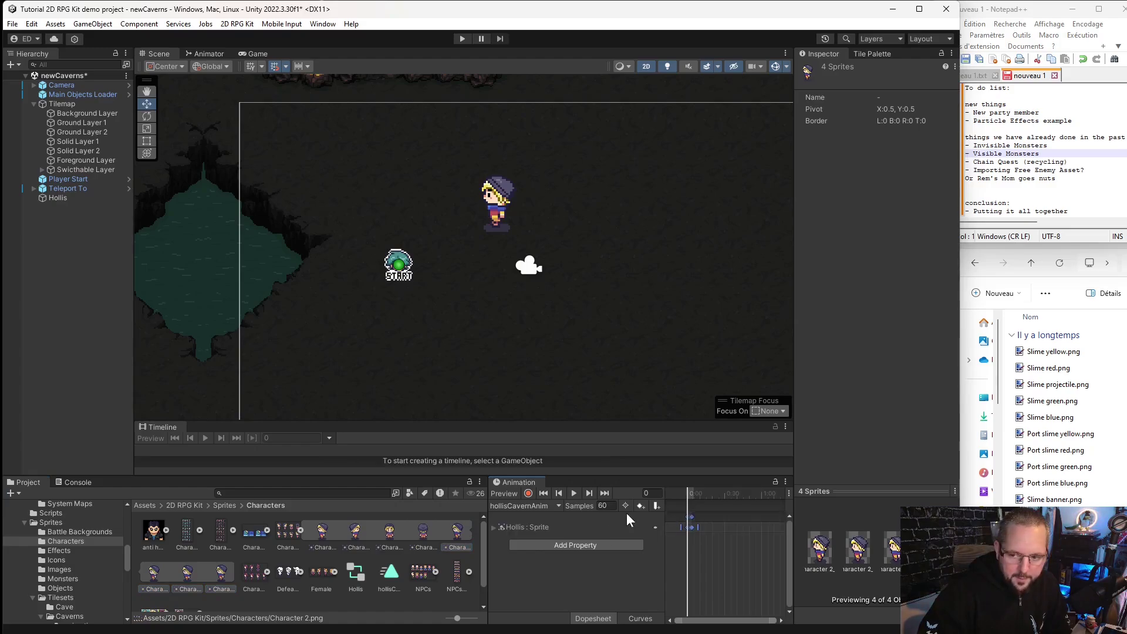
Try a sample rate of 8 for the hollisCavernAnim clip and preview the animation.
{"action": "left_click", "coordinate": [613, 506]}
{"action": "type", "text": "8"}
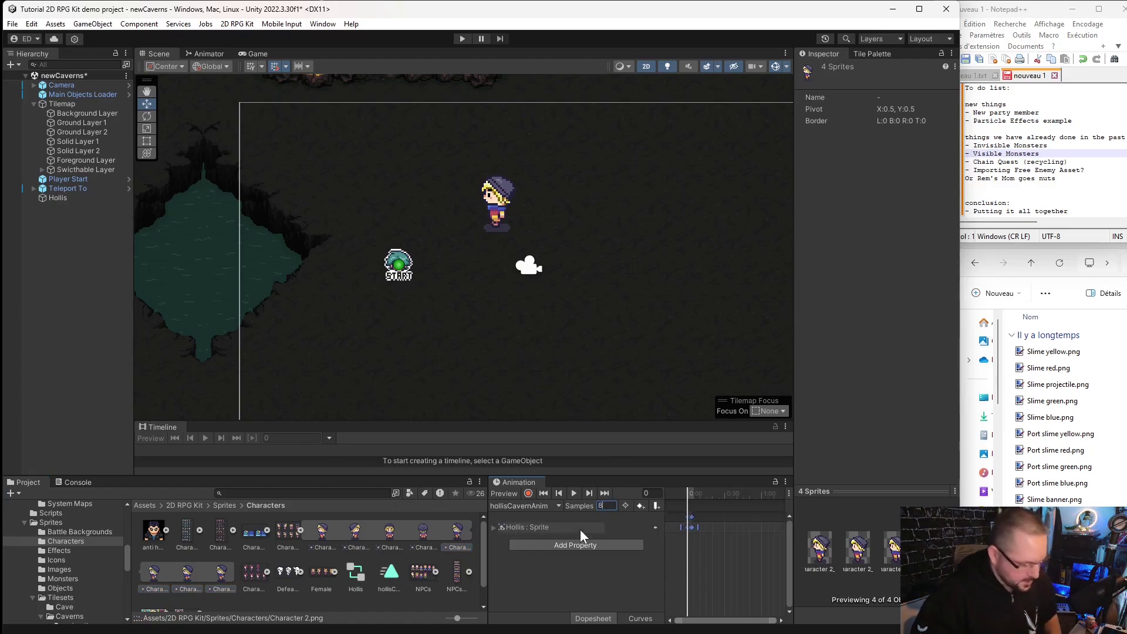
{"action": "key", "text": "Return"}
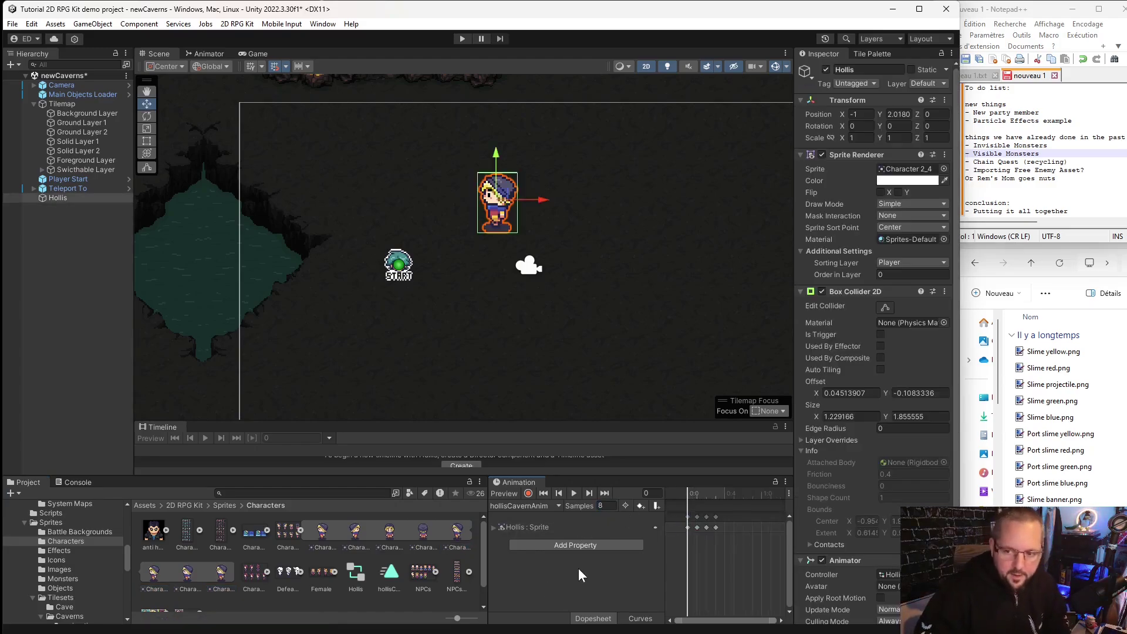
{"action": "left_click", "coordinate": [574, 493]}
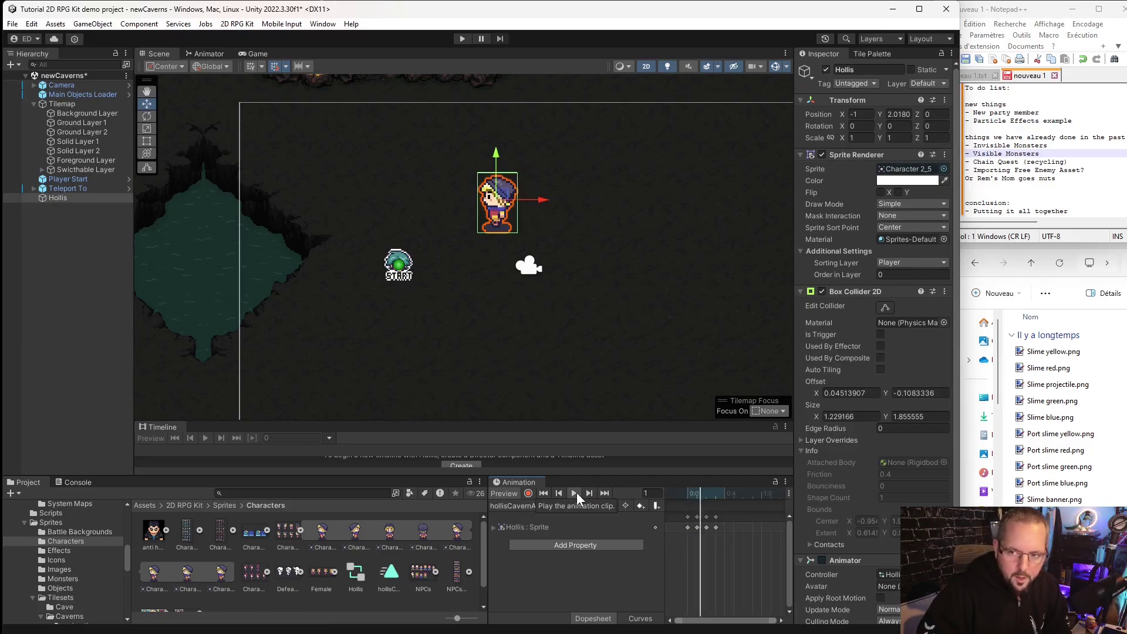
{"action": "left_click", "coordinate": [575, 493]}
Set the clip's sample rate to 7 and play the animation preview.
{"action": "left_click", "coordinate": [608, 505]}
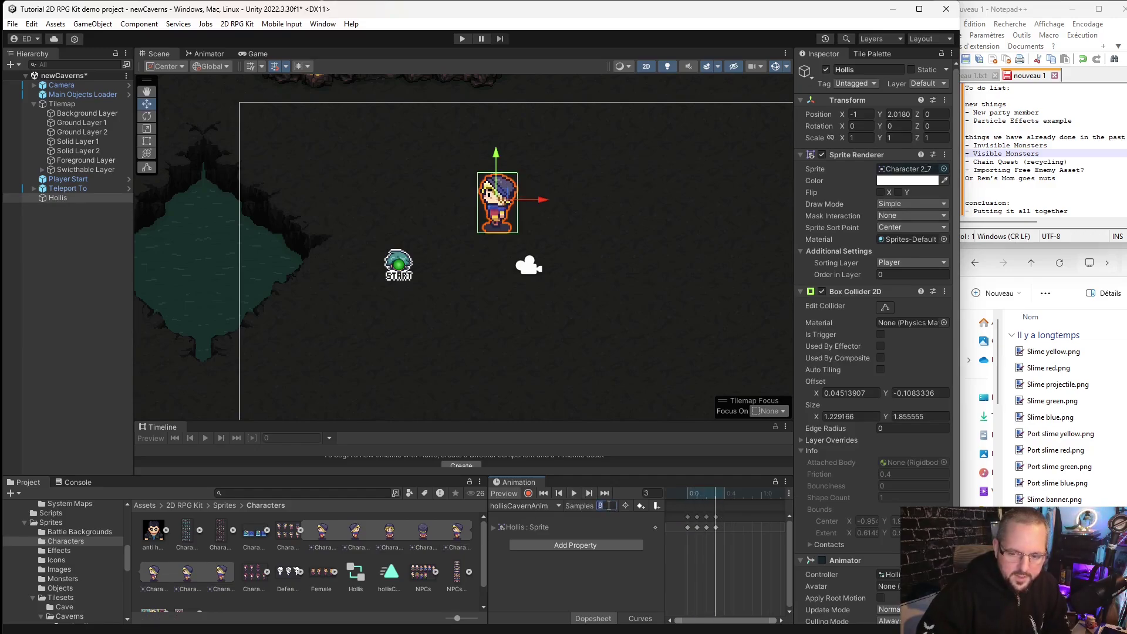
{"action": "type", "text": "7"}
{"action": "key", "text": "Return"}
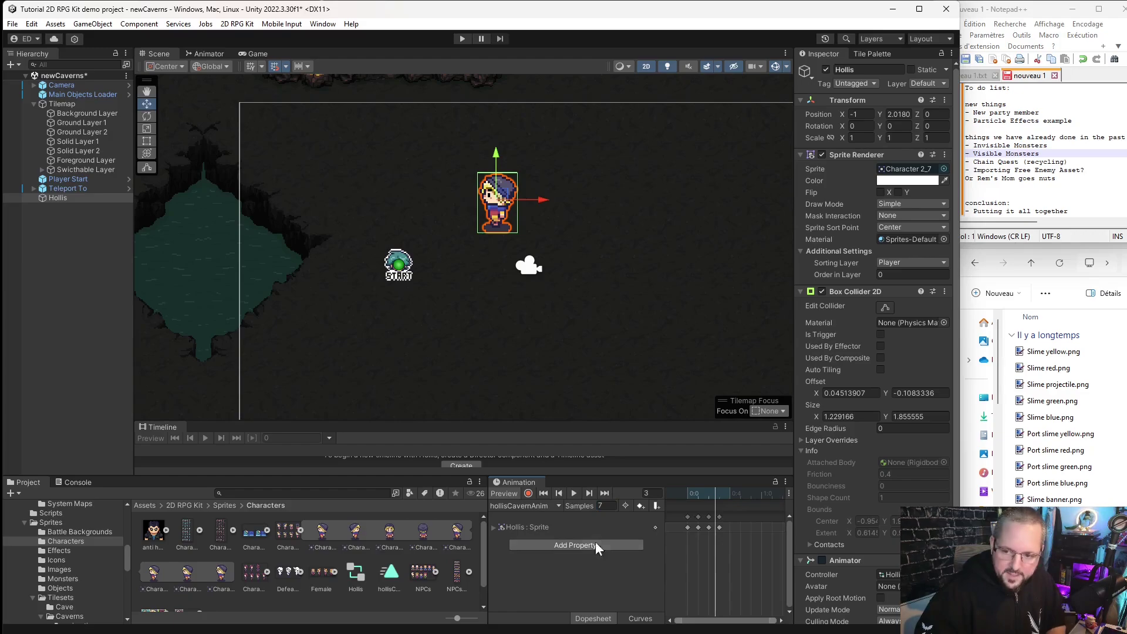
{"action": "left_click", "coordinate": [573, 494]}
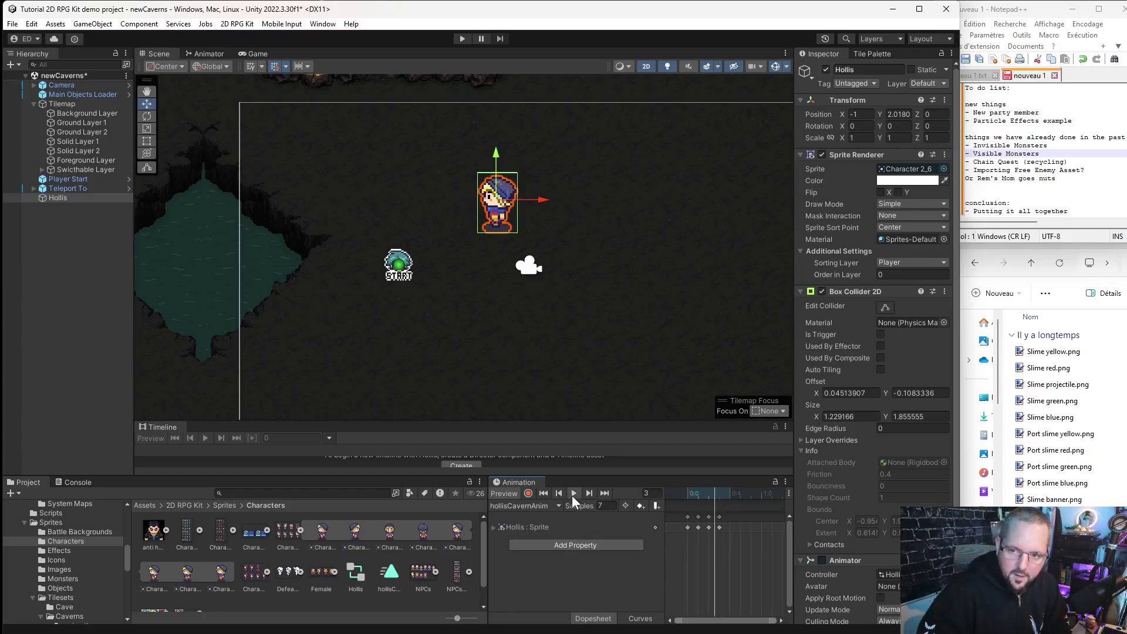
Try a sample rate of 6 for the hollisCavernAnim clip and preview the animation.
{"action": "left_click", "coordinate": [573, 493]}
{"action": "left_click", "coordinate": [609, 506]}
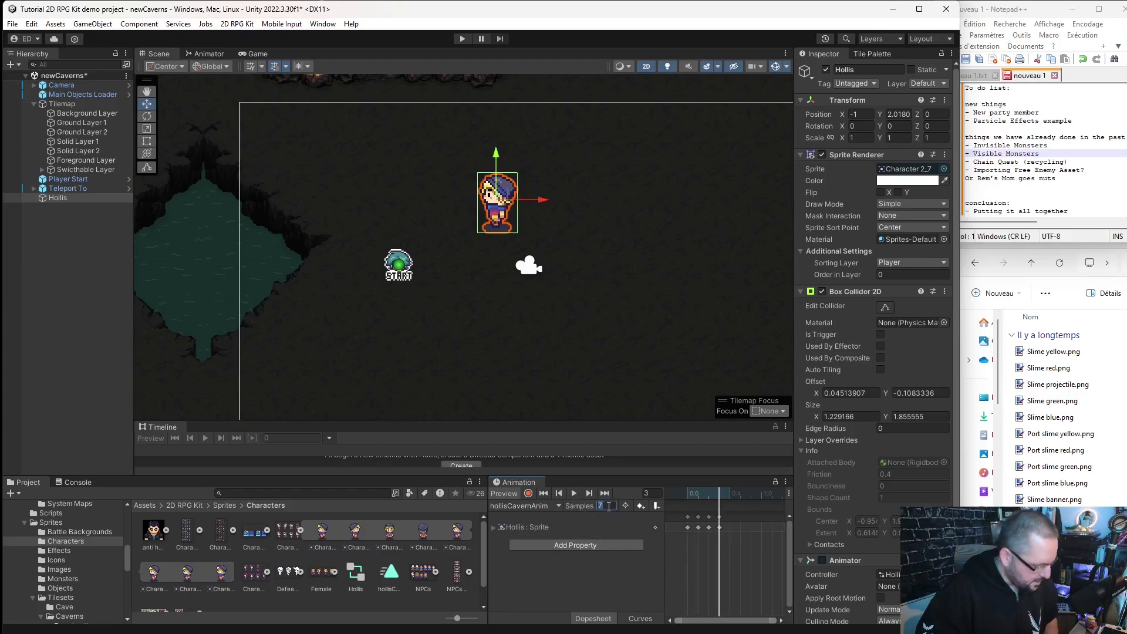
{"action": "type", "text": "6"}
{"action": "key", "text": "Return"}
{"action": "left_click", "coordinate": [573, 492]}
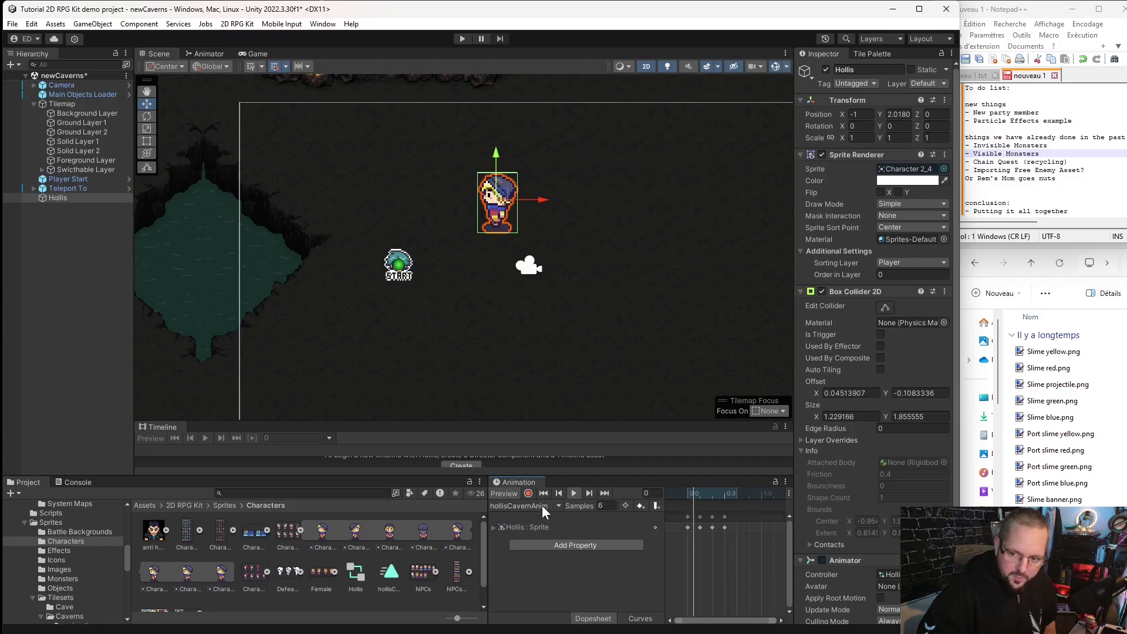
{"action": "left_click", "coordinate": [573, 492]}
Set the hollisCavernAnim clip's sample rate to 8.
{"action": "left_click", "coordinate": [605, 505]}
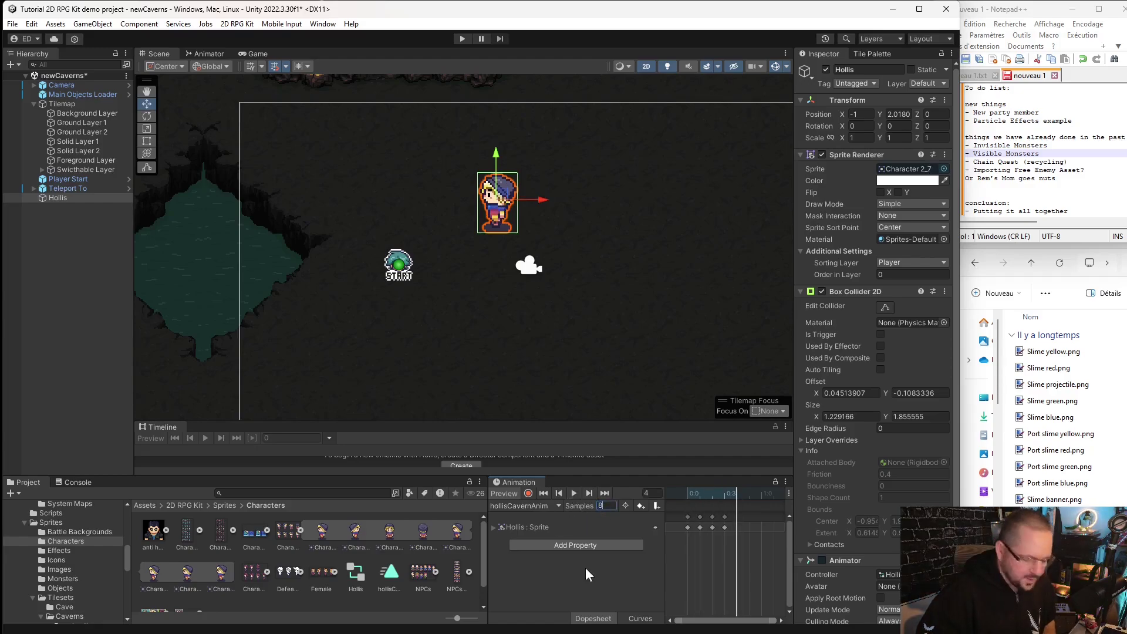
{"action": "type", "text": "8"}
{"action": "key", "text": "Return"}
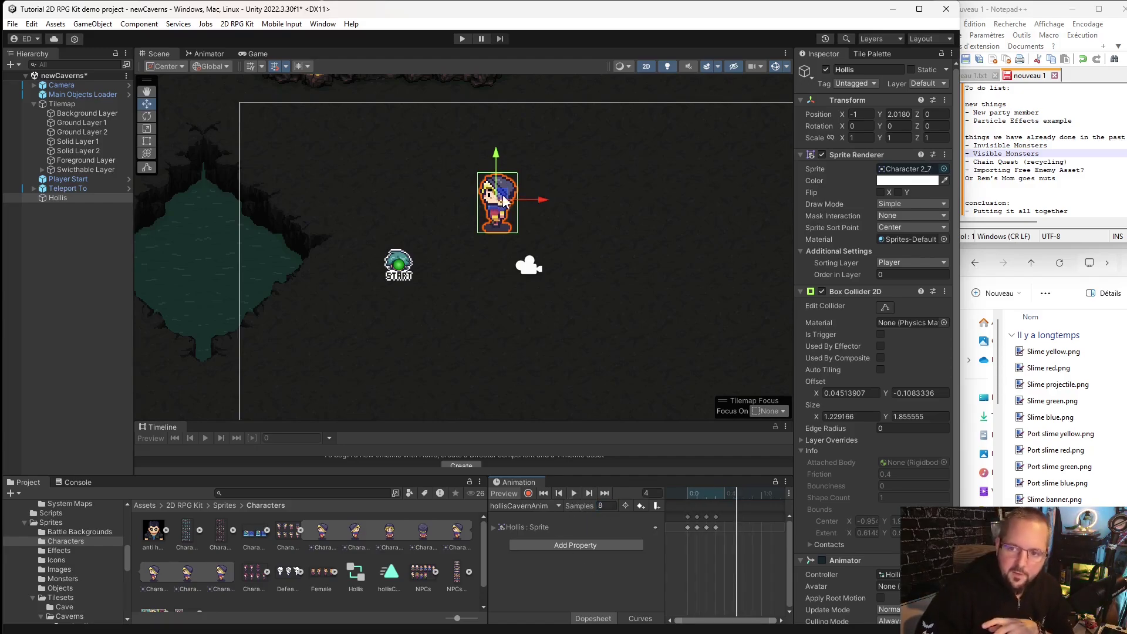
Move Hollis horizontally to X position 1 in the scene and play the animation preview.
{"action": "left_click", "coordinate": [505, 241]}
{"action": "left_click", "coordinate": [505, 198]}
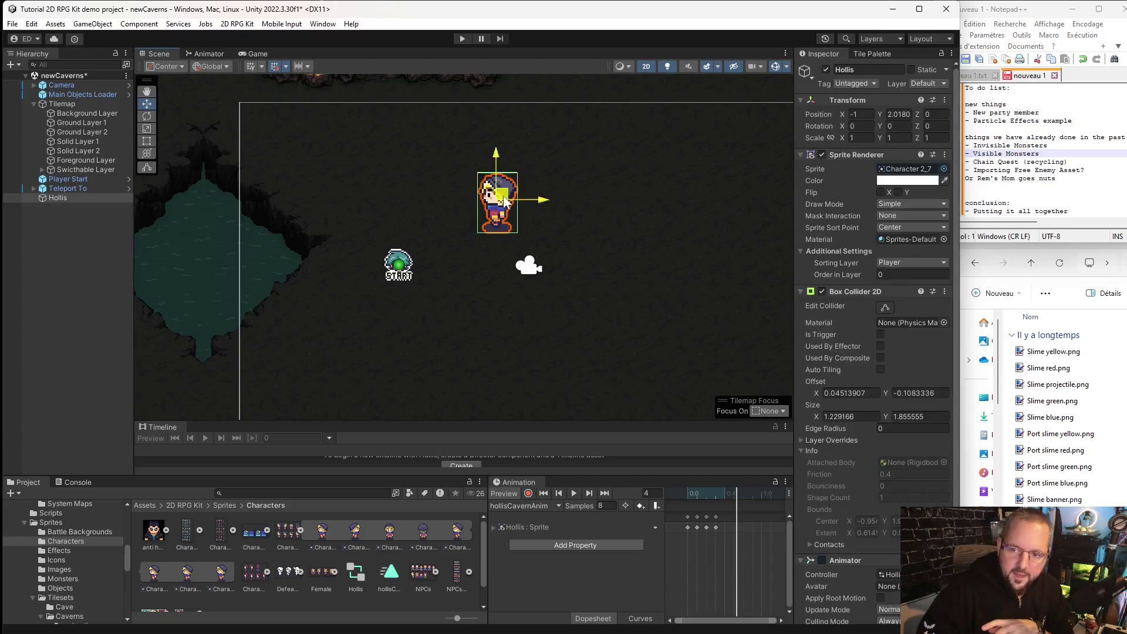
{"action": "left_click_drag", "start_coordinate": [513, 198], "coordinate": [577, 197]}
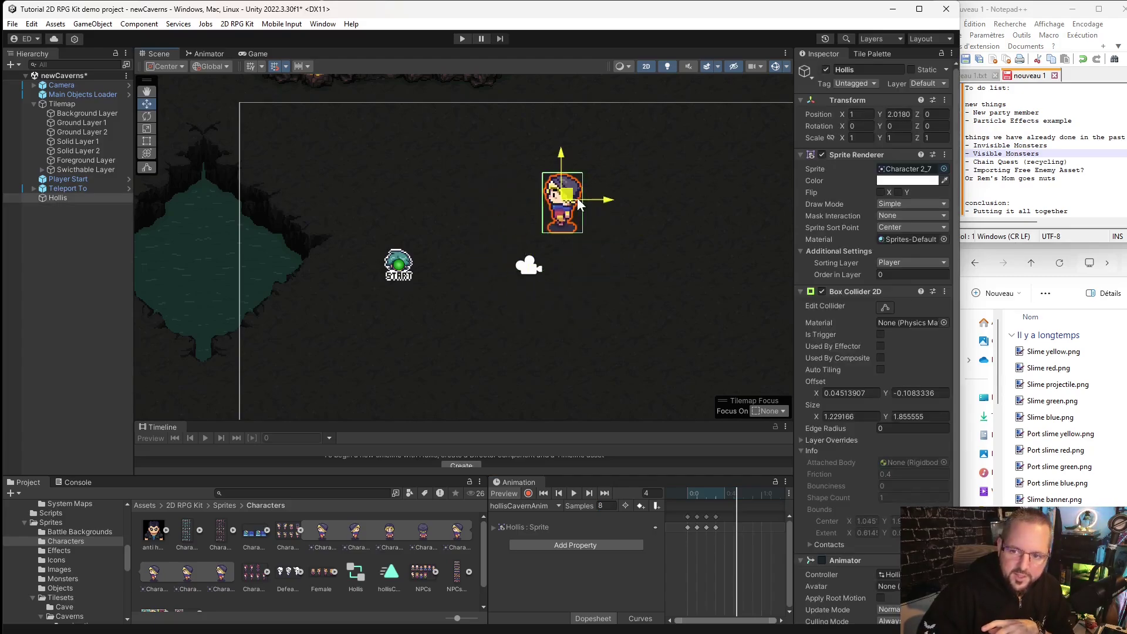
{"action": "left_click", "coordinate": [573, 493]}
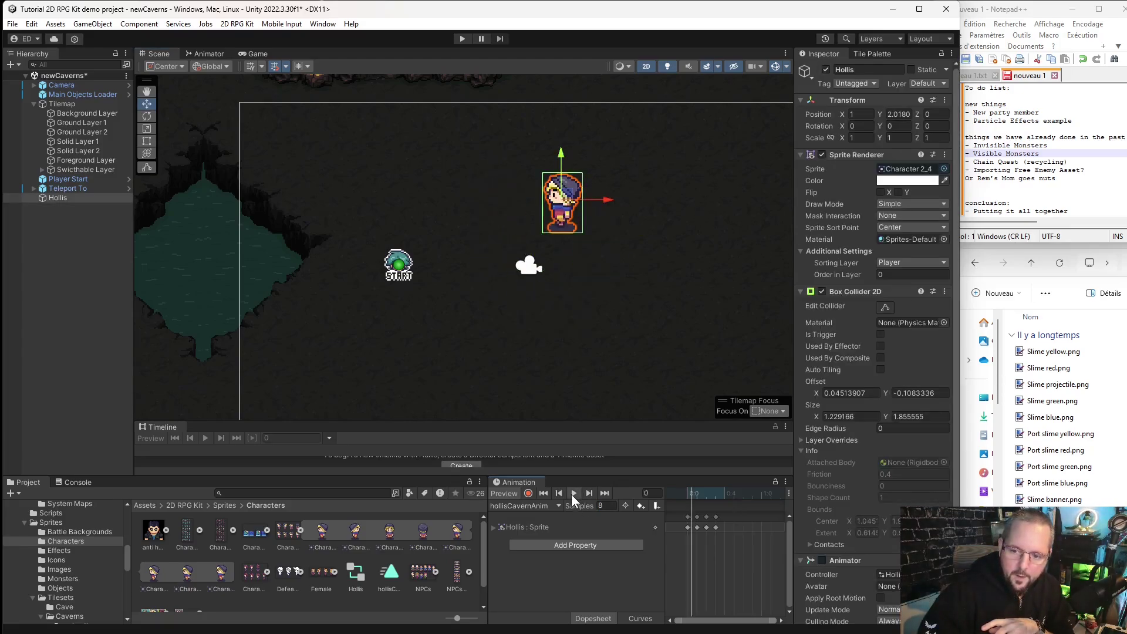
Try flipping Hollis's sprite along X, toggling the flip on and off twice.
{"action": "left_click", "coordinate": [880, 193]}
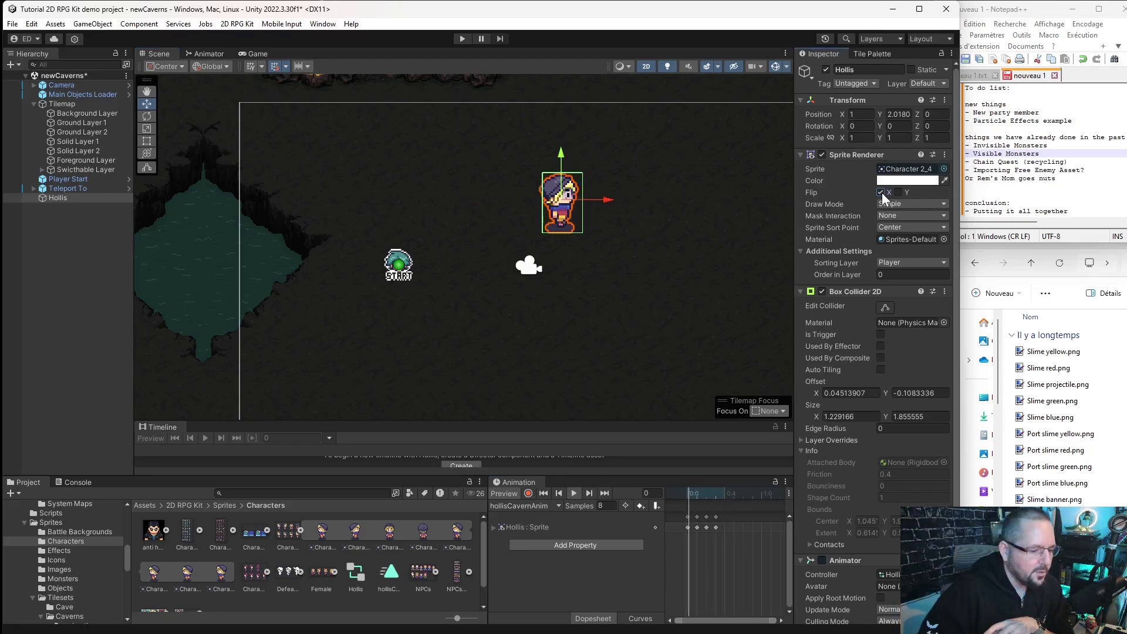
{"action": "left_click", "coordinate": [880, 193]}
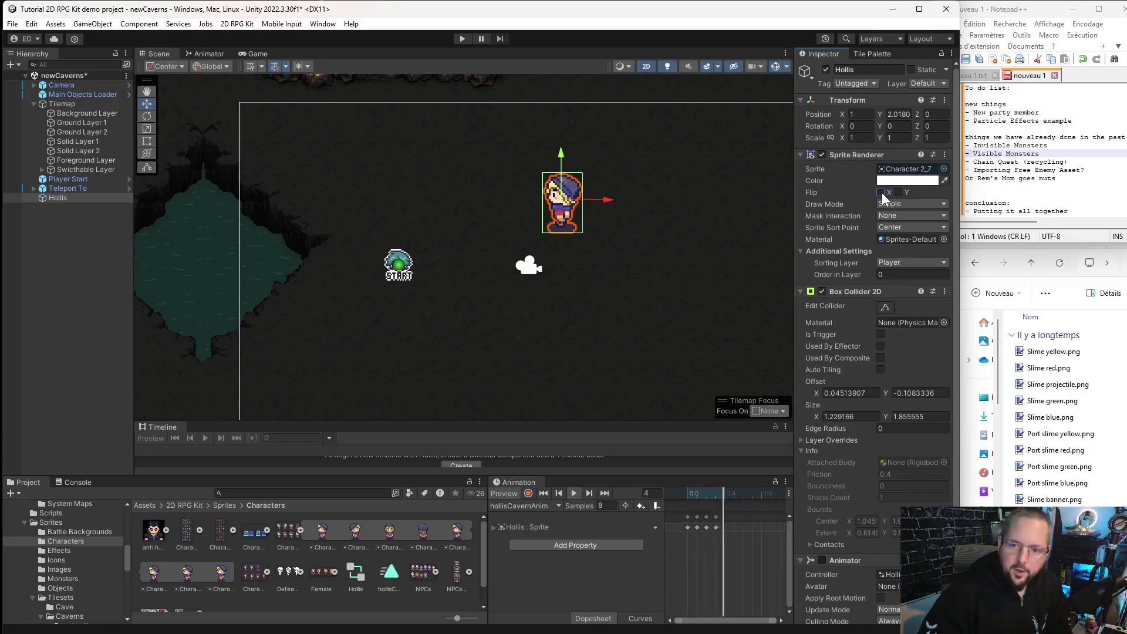
{"action": "left_click", "coordinate": [880, 192]}
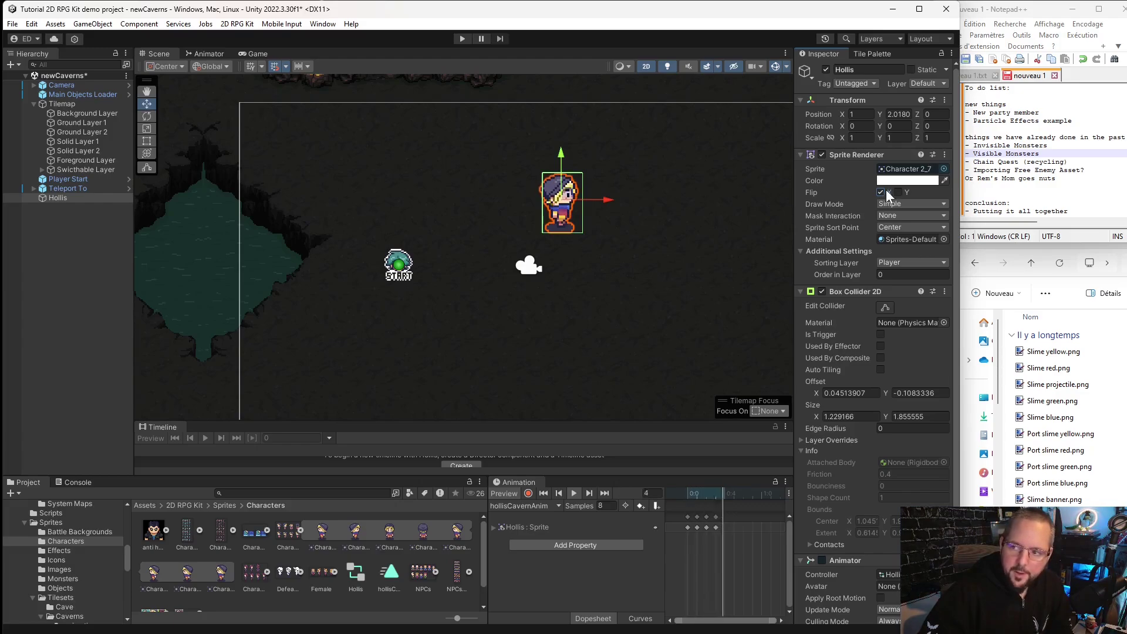
{"action": "left_click", "coordinate": [880, 191]}
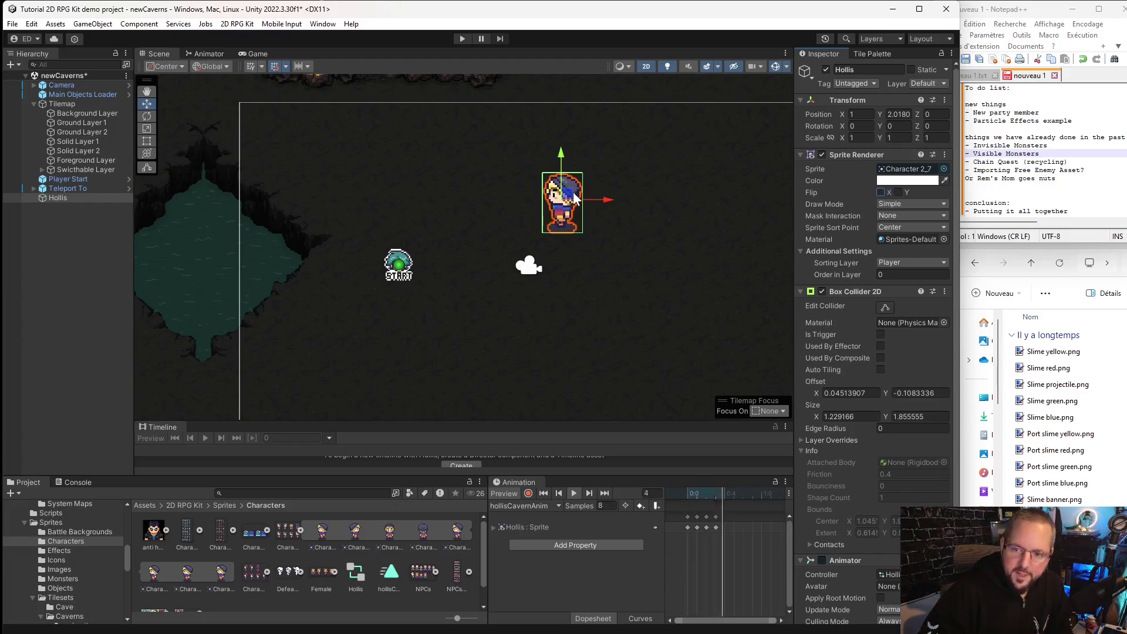
Reposition Hollis above the camera at X 0, Y 3.018 and stop the animation preview.
{"action": "mouse_move", "coordinate": [559, 201]}
{"action": "left_mouse_down"}
{"action": "mouse_move", "coordinate": [397, 236]}
{"action": "mouse_move", "coordinate": [398, 256]}
{"action": "mouse_move", "coordinate": [390, 170]}
{"action": "mouse_move", "coordinate": [326, 169]}
{"action": "left_mouse_up"}
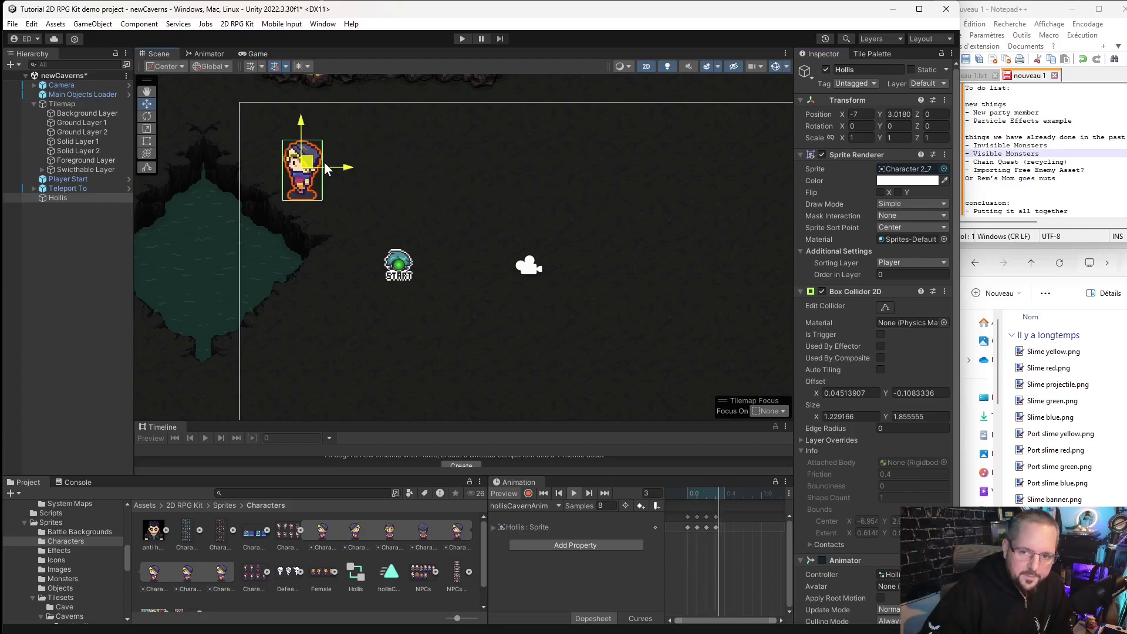
{"action": "left_click_drag", "start_coordinate": [325, 169], "coordinate": [551, 168]}
{"action": "left_click", "coordinate": [573, 493]}
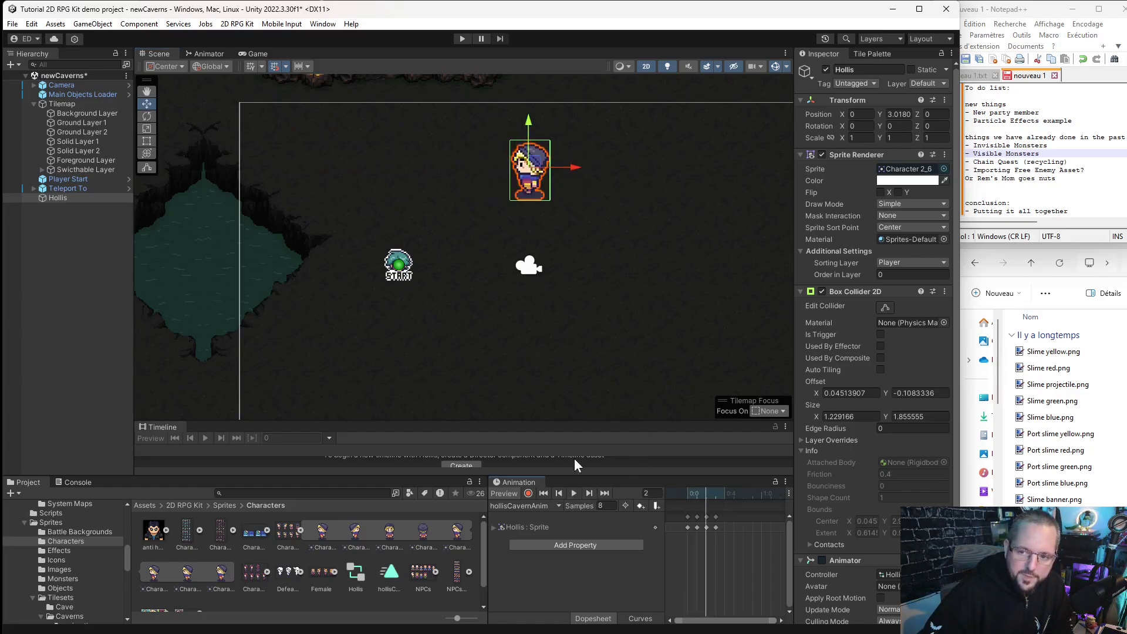
{"action": "scroll", "coordinate": [554, 158], "scroll_direction": "down", "scroll_amount": 3}
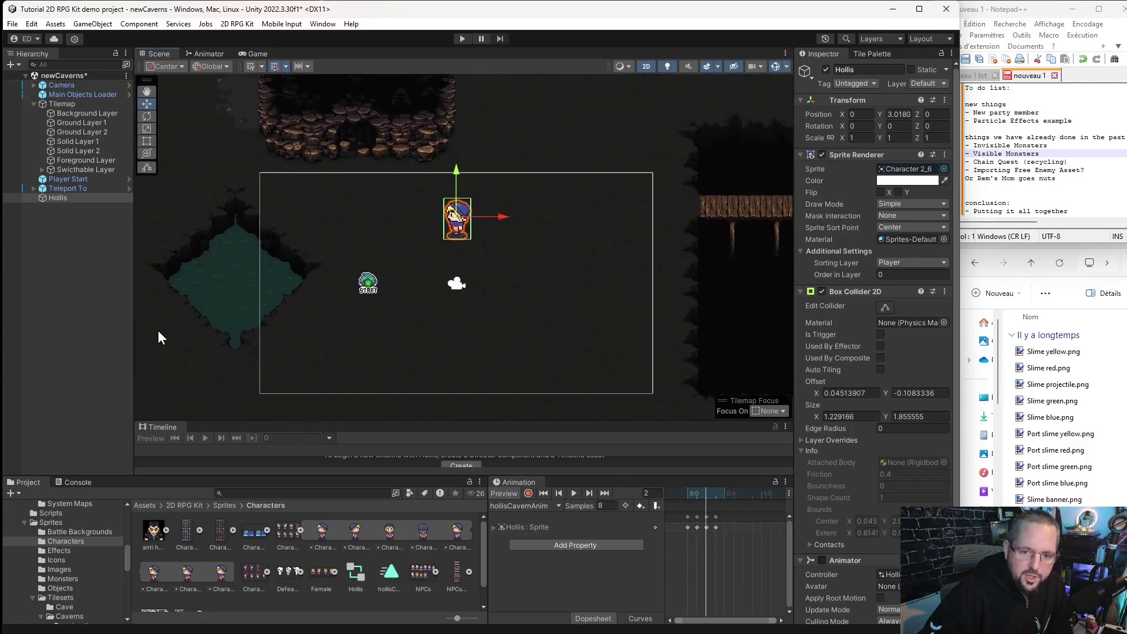
{"action": "left_click", "coordinate": [93, 266]}
{"action": "scroll", "coordinate": [461, 235], "scroll_direction": "up", "scroll_amount": 2}
{"action": "scroll", "coordinate": [463, 238], "scroll_direction": "up", "scroll_amount": 2}
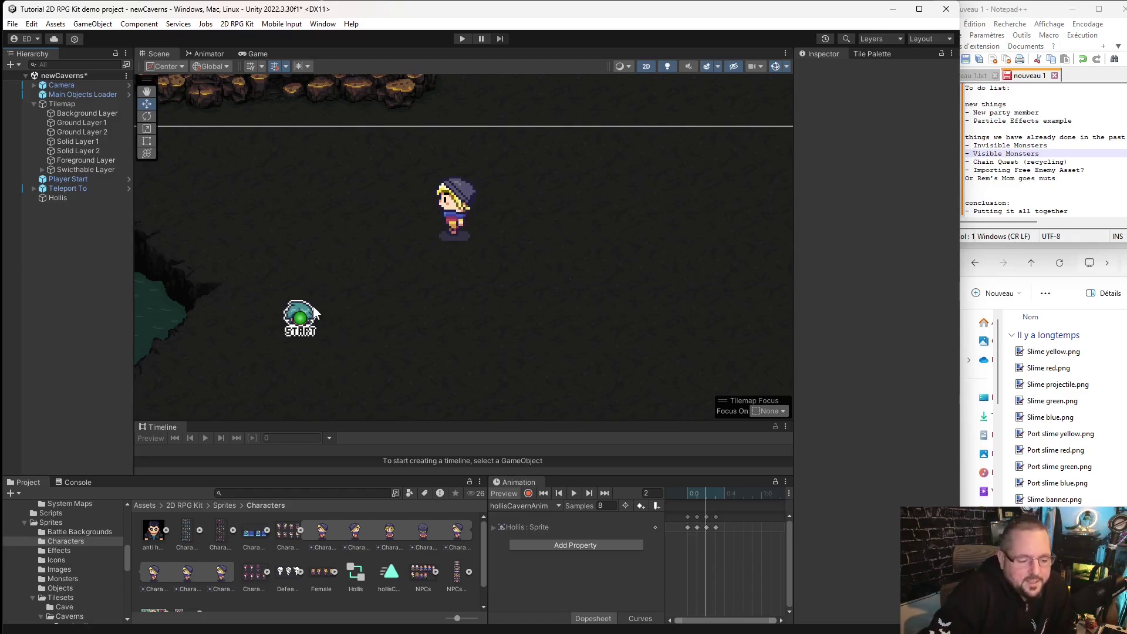
{"action": "scroll", "coordinate": [422, 287], "scroll_direction": "down", "scroll_amount": 5}
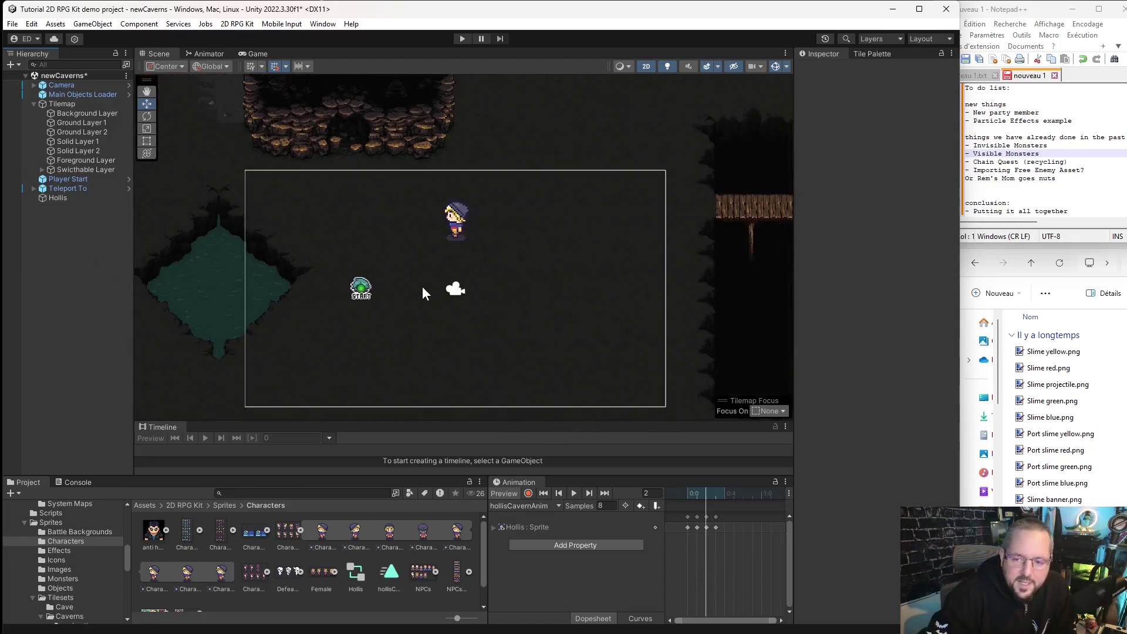
{"action": "scroll", "coordinate": [428, 252], "scroll_direction": "up", "scroll_amount": 5}
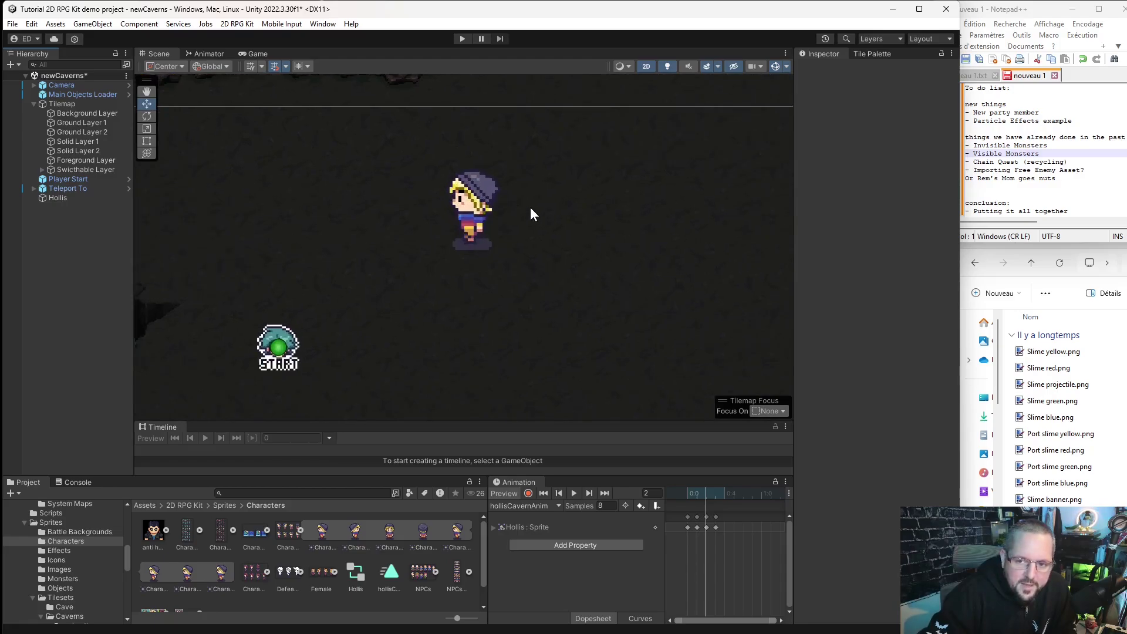
{"action": "scroll", "coordinate": [531, 286], "scroll_direction": "up", "scroll_amount": 3}
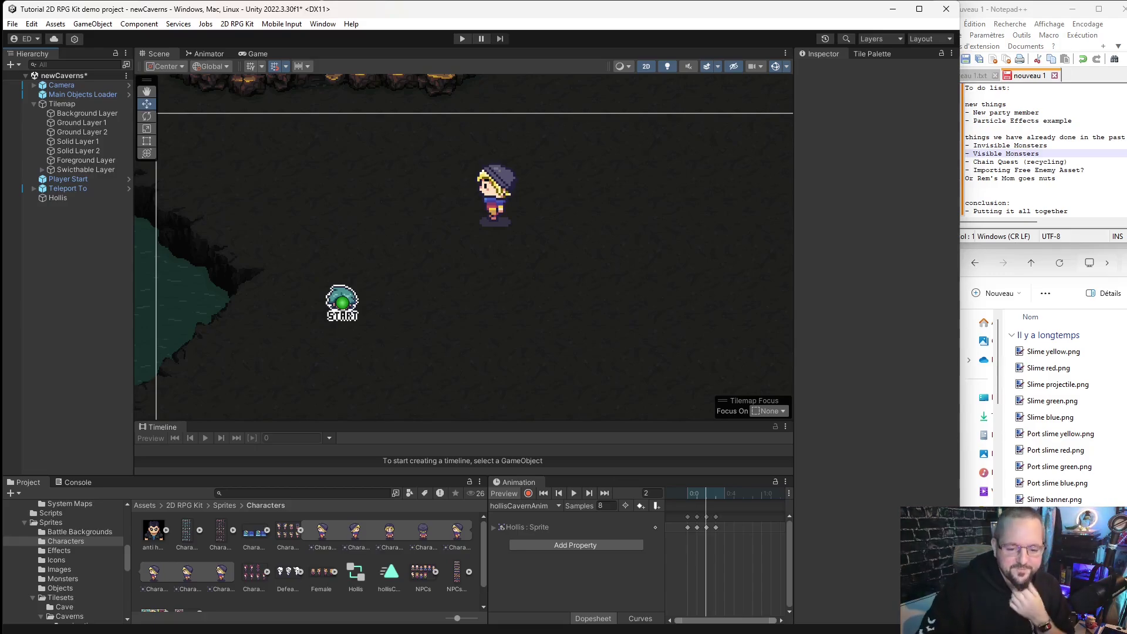
Save the newCaverns scene and open the interior cyber house scene from the Scenes/Demo folder.
{"action": "left_click", "coordinate": [12, 24]}
{"action": "left_click", "coordinate": [23, 82]}
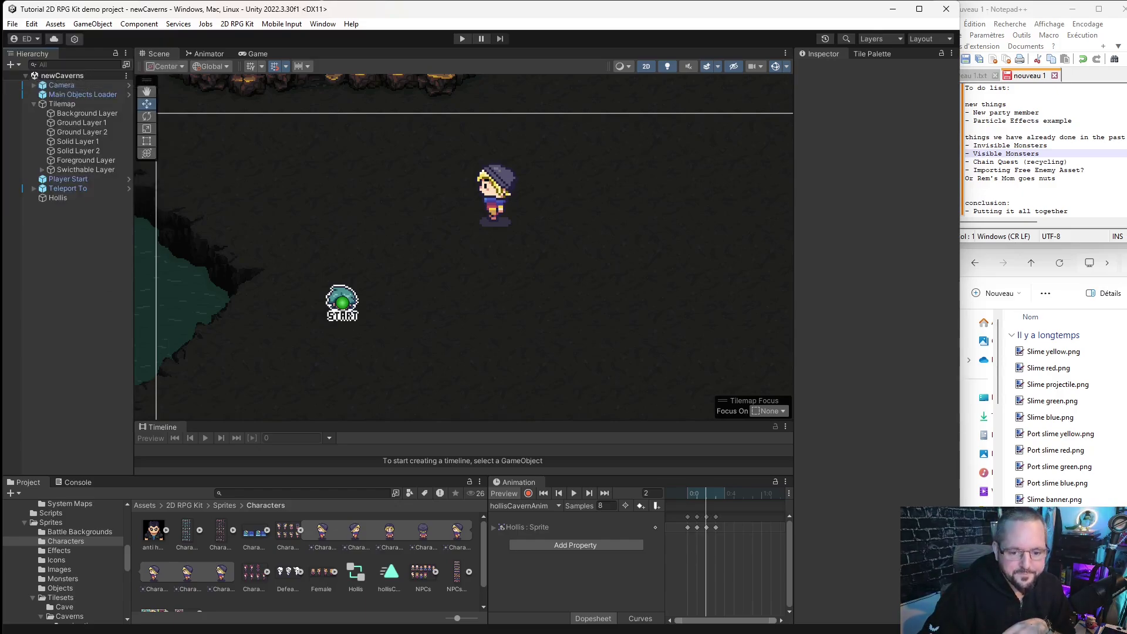
{"action": "scroll", "coordinate": [67, 539], "scroll_direction": "down", "scroll_amount": 3}
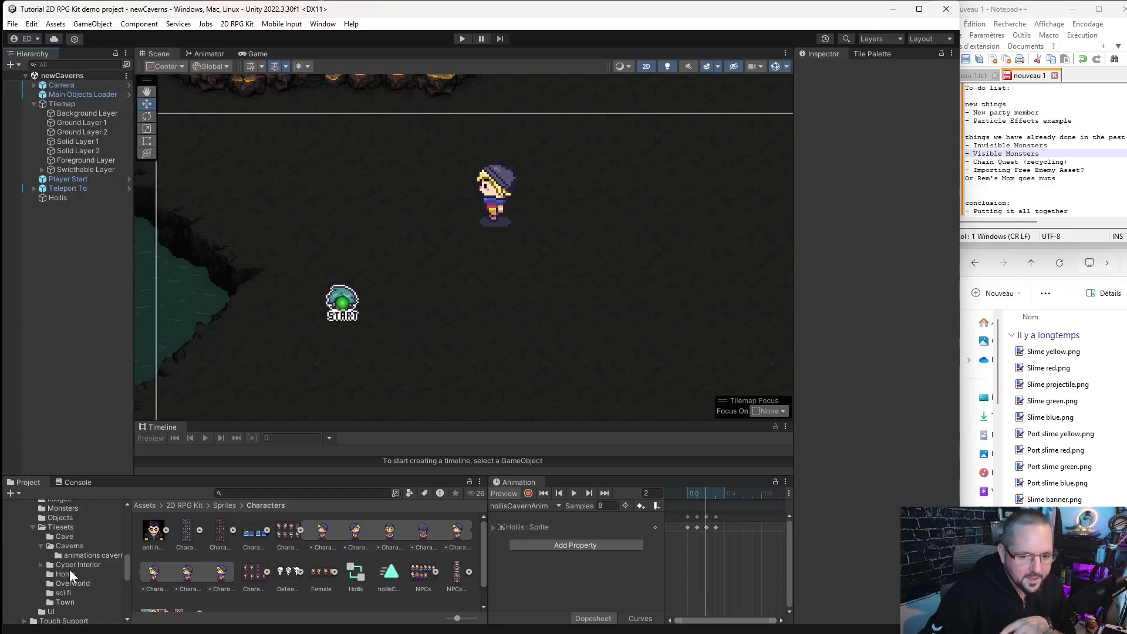
{"action": "scroll", "coordinate": [69, 567], "scroll_direction": "up", "scroll_amount": 5}
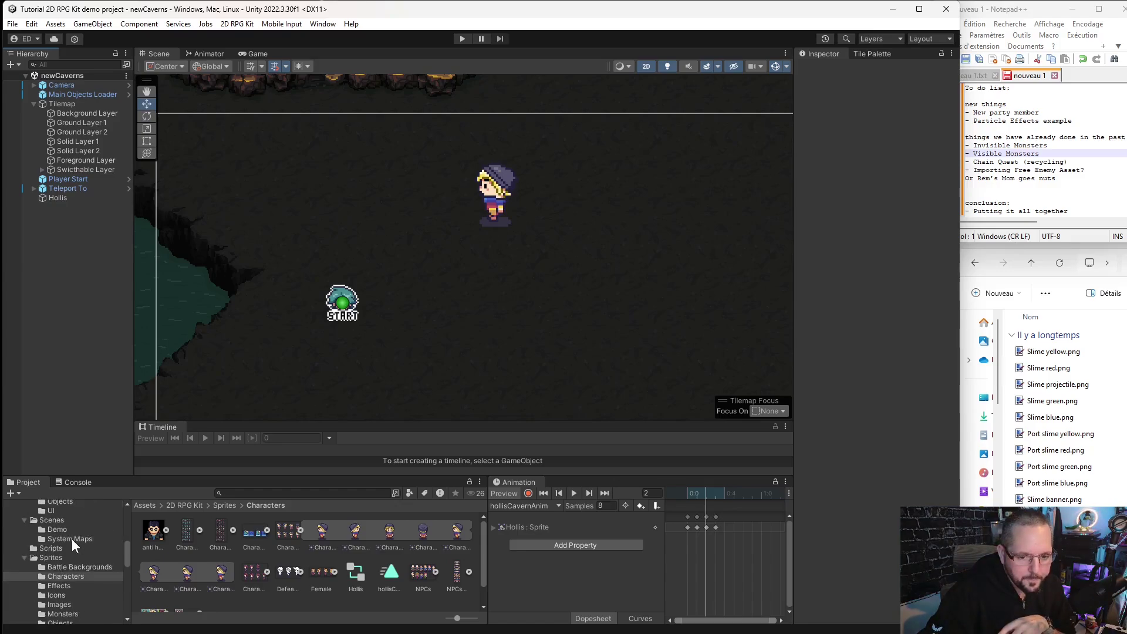
{"action": "left_click", "coordinate": [57, 530]}
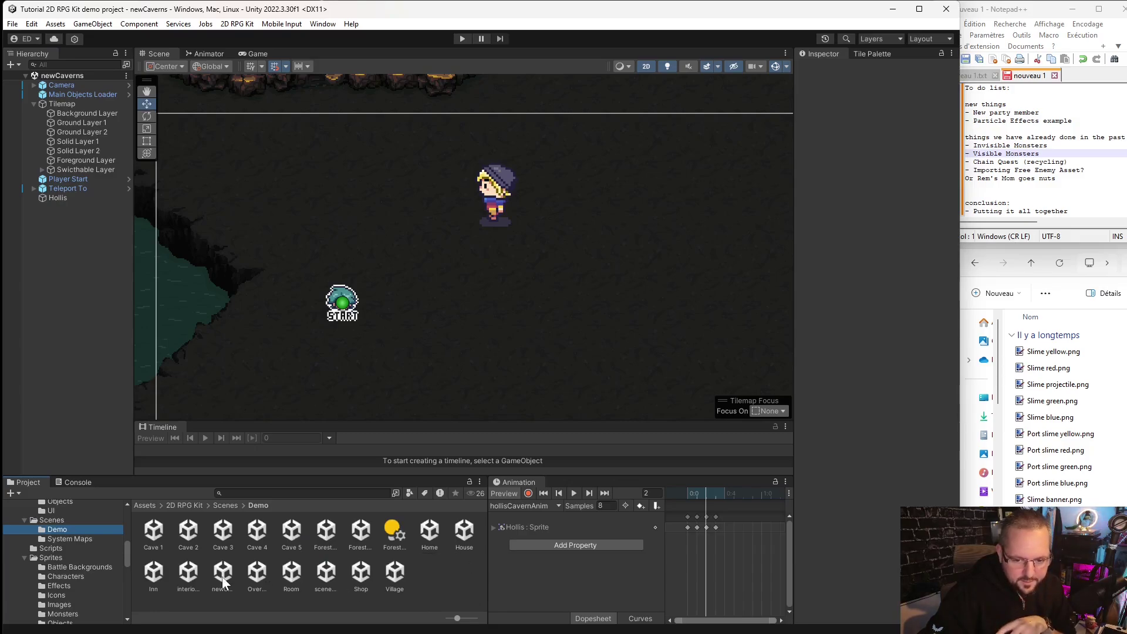
{"action": "left_click", "coordinate": [188, 573]}
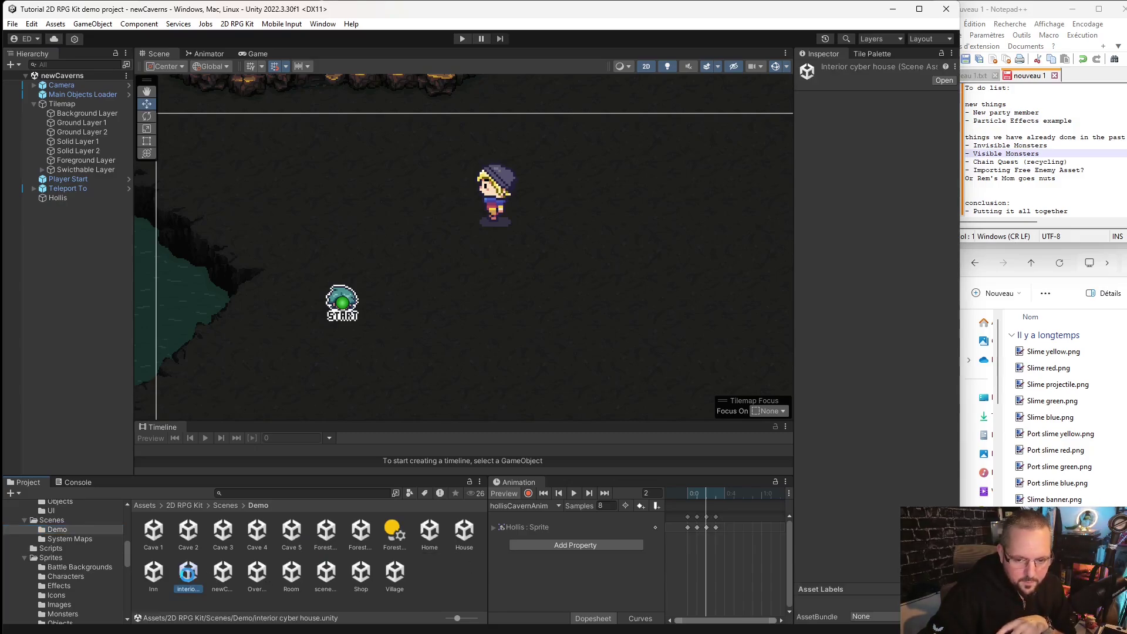
{"action": "double_click", "coordinate": [188, 573]}
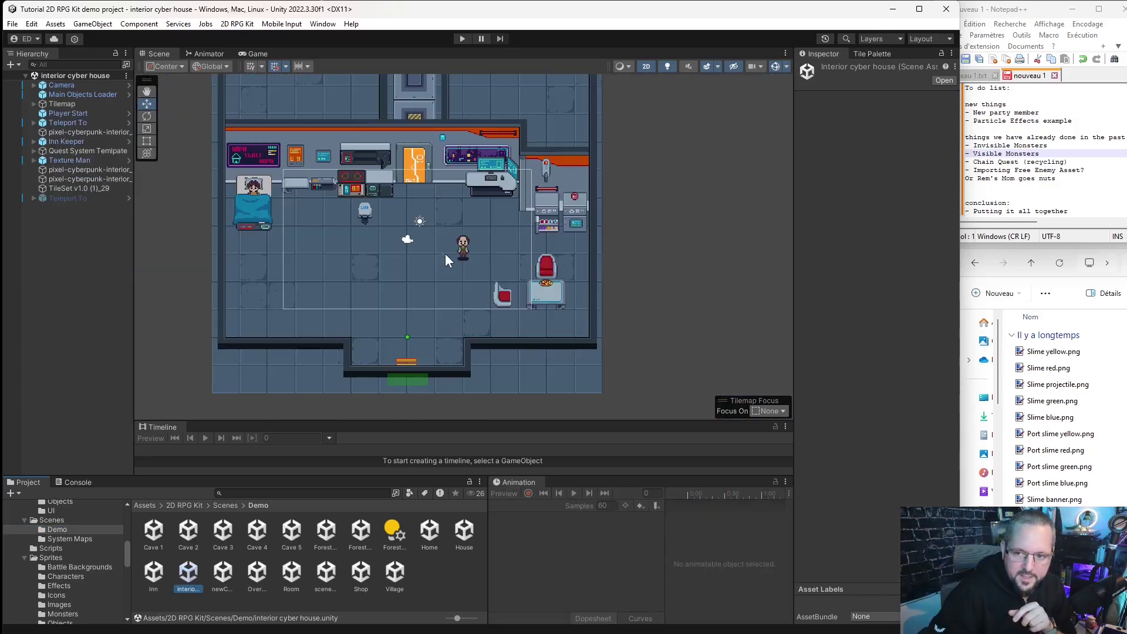
Expand the Quest System Temlpate object, temporarily deactivate Texture Man to examine the NPC at the same spot, and reactivate it.
{"action": "left_click", "coordinate": [33, 151]}
{"action": "left_click", "coordinate": [64, 206]}
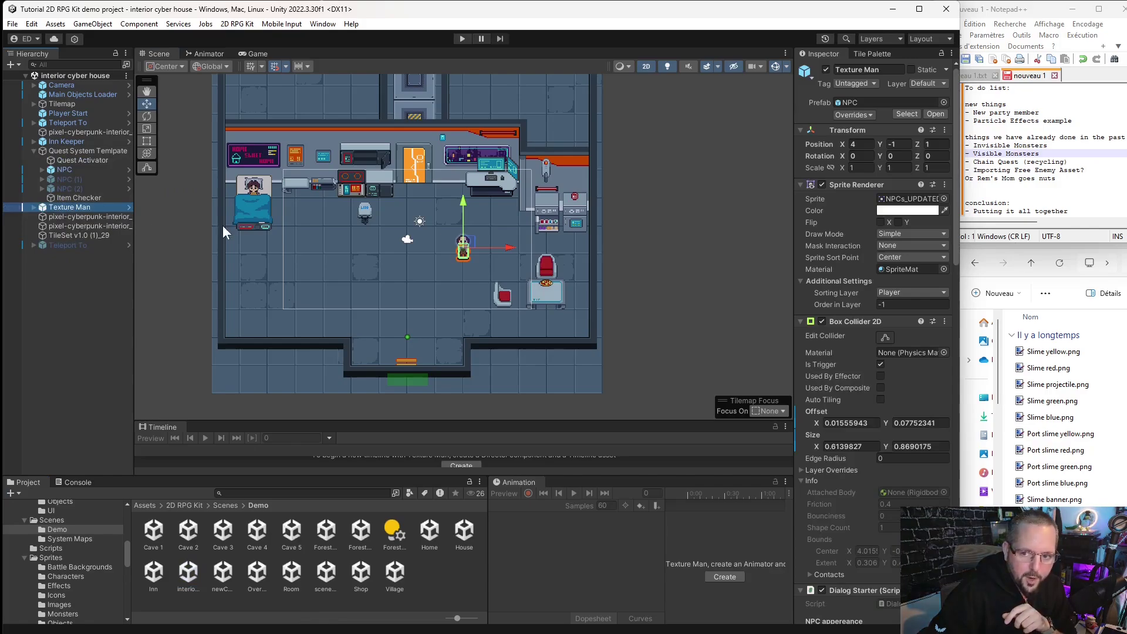
{"action": "left_click", "coordinate": [825, 69]}
{"action": "scroll", "coordinate": [487, 279], "scroll_direction": "up", "scroll_amount": 13}
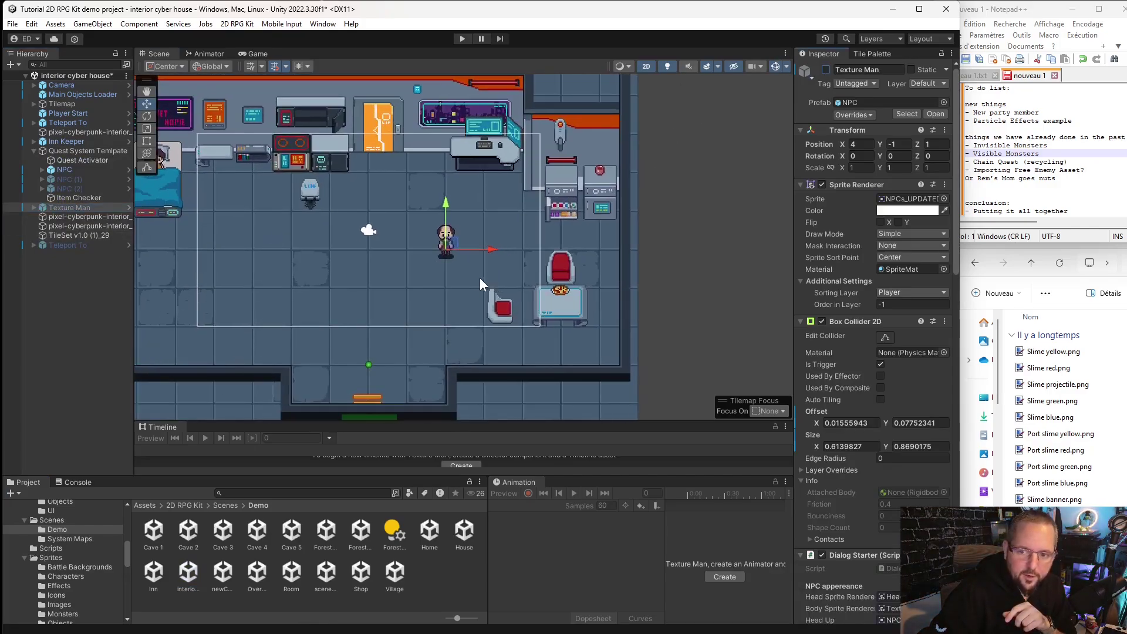
{"action": "scroll", "coordinate": [436, 272], "scroll_direction": "down", "scroll_amount": 13}
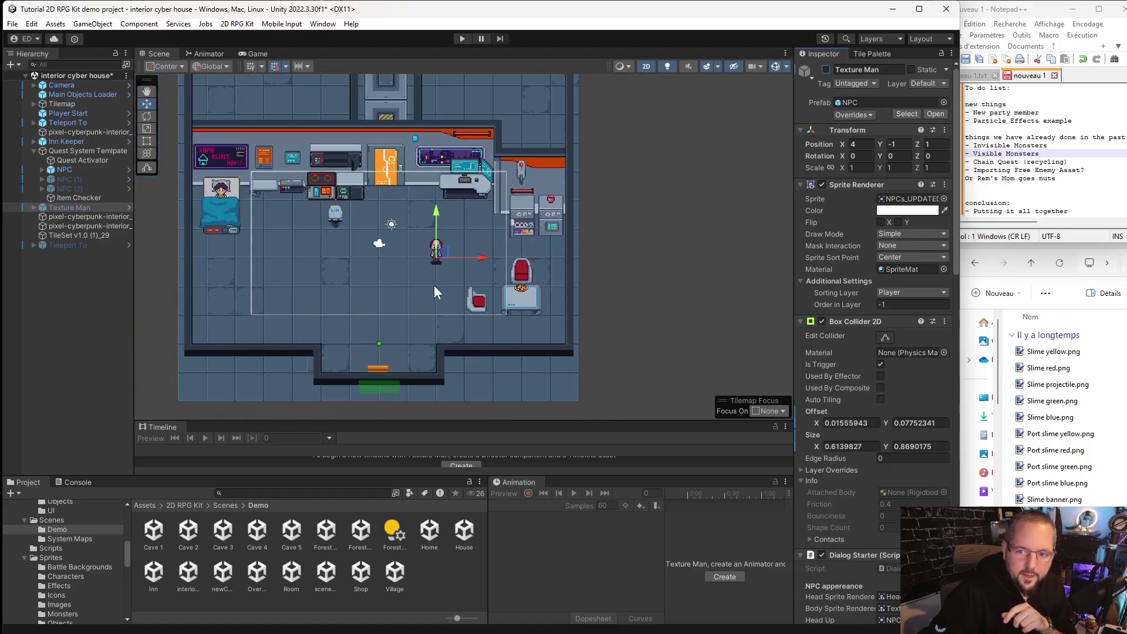
{"action": "scroll", "coordinate": [440, 267], "scroll_direction": "up", "scroll_amount": 8}
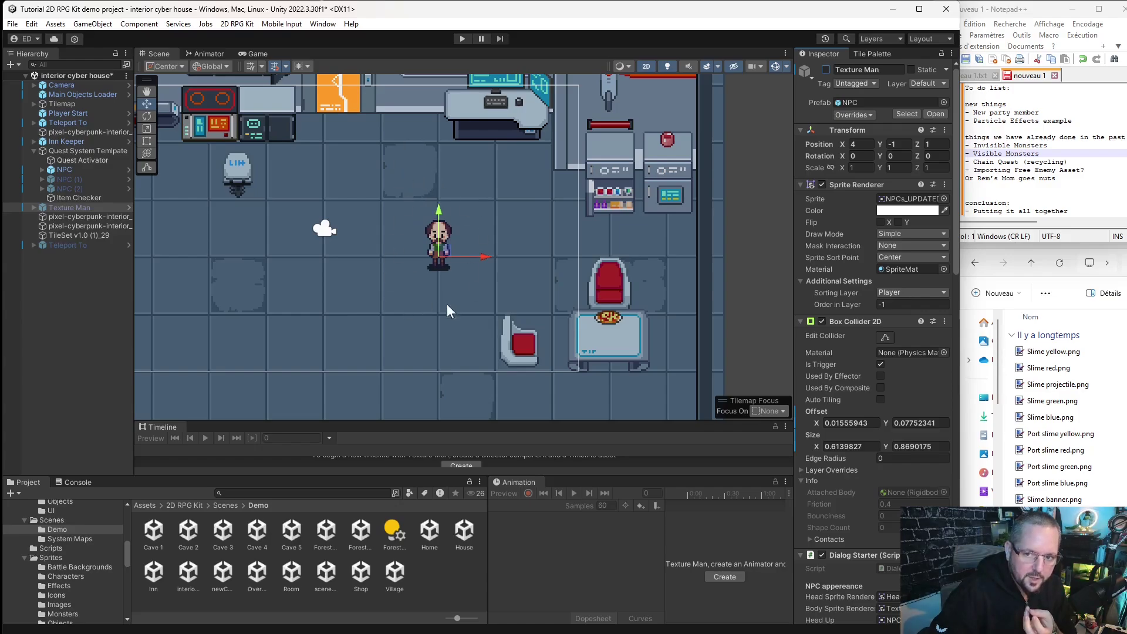
{"action": "scroll", "coordinate": [446, 238], "scroll_direction": "up", "scroll_amount": 2}
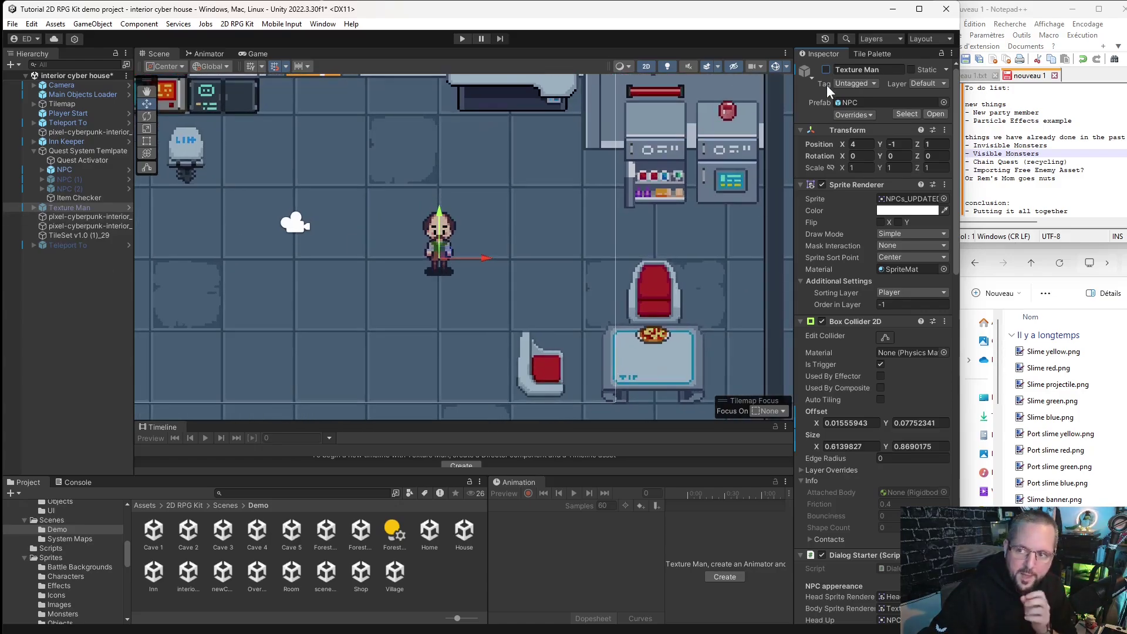
{"action": "key", "text": "alt+shift+a"}
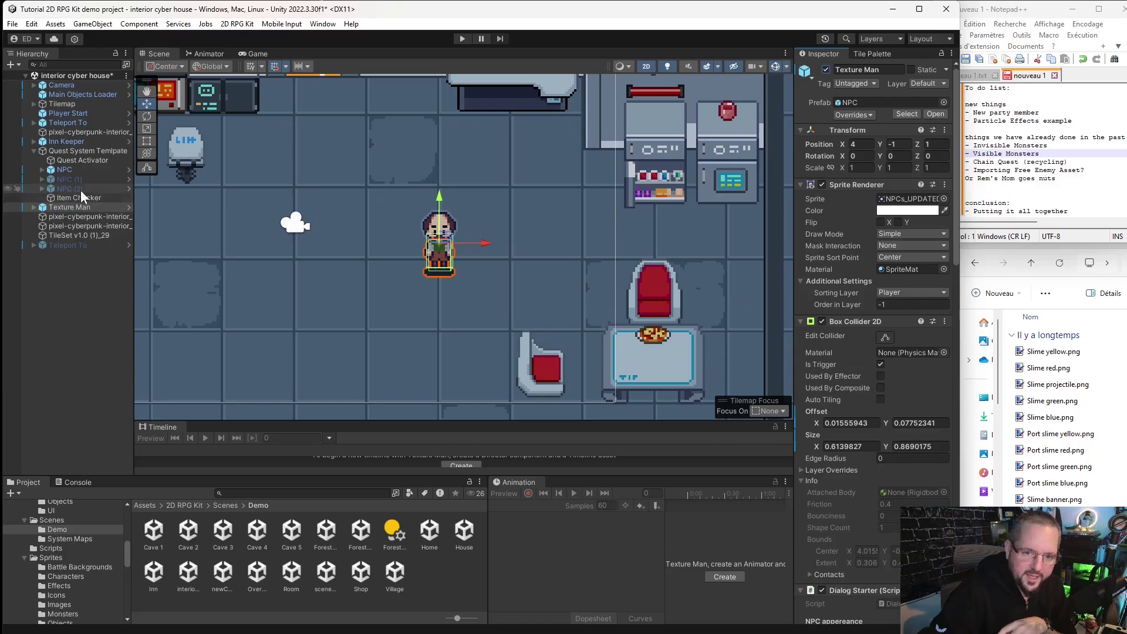
{"action": "scroll", "coordinate": [345, 261], "scroll_direction": "down", "scroll_amount": 5}
{"action": "middle_click_drag", "start_coordinate": [345, 262], "coordinate": [395, 274]}
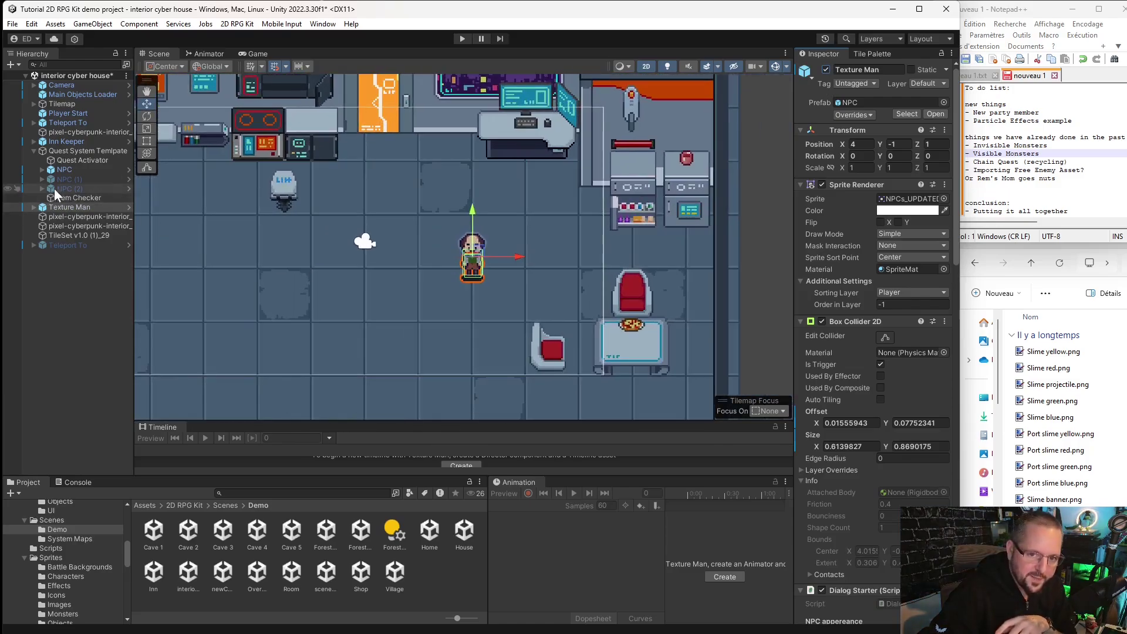
Open the project's main Prefabs folder as the destination for the Quest System Temlpate object.
{"action": "left_click", "coordinate": [65, 151]}
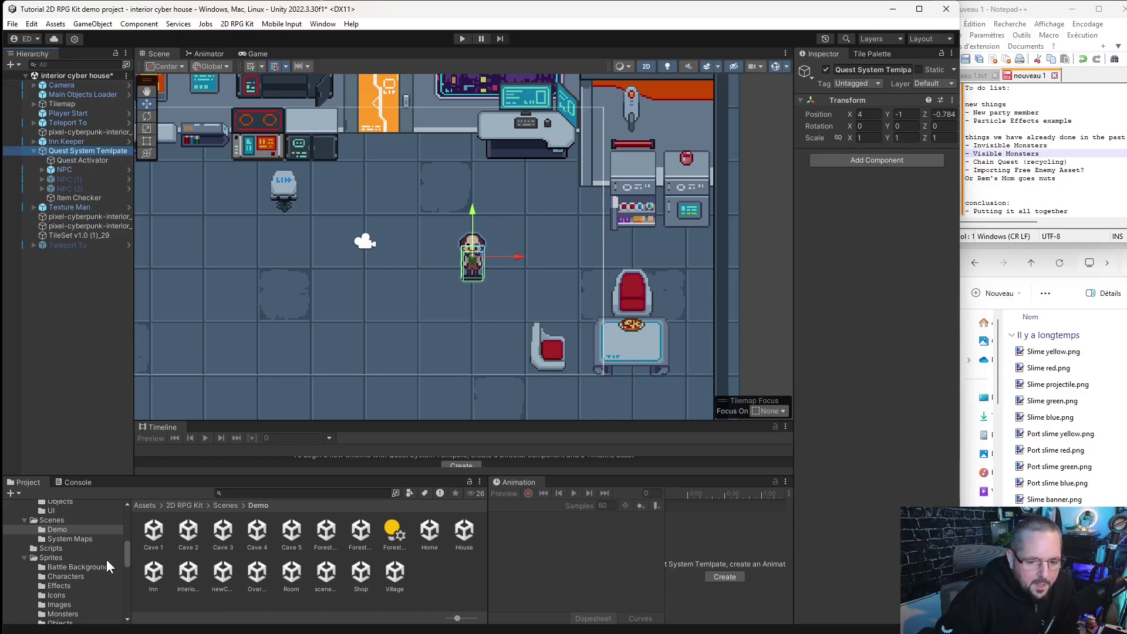
{"action": "scroll", "coordinate": [87, 549], "scroll_direction": "up", "scroll_amount": 5}
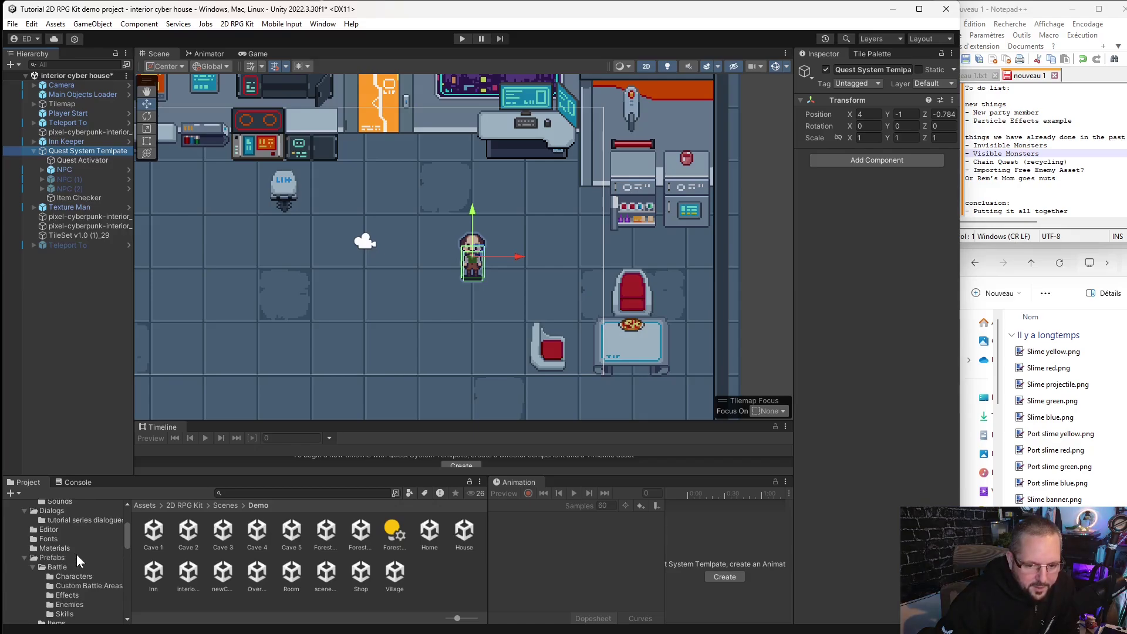
{"action": "left_click", "coordinate": [79, 556]}
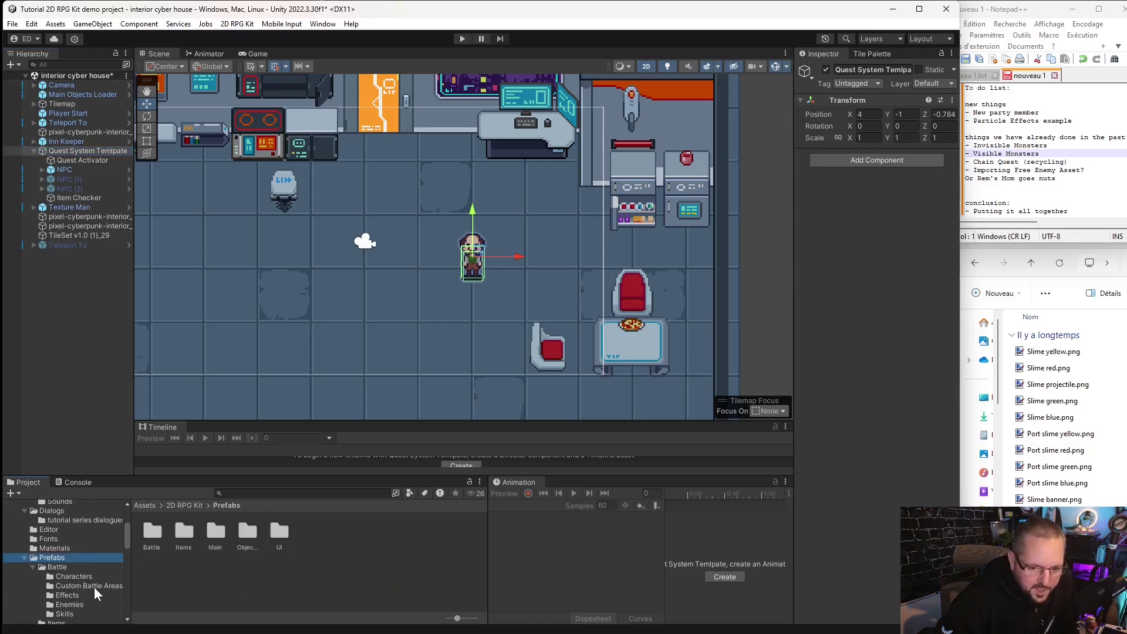
{"action": "left_click", "coordinate": [88, 585]}
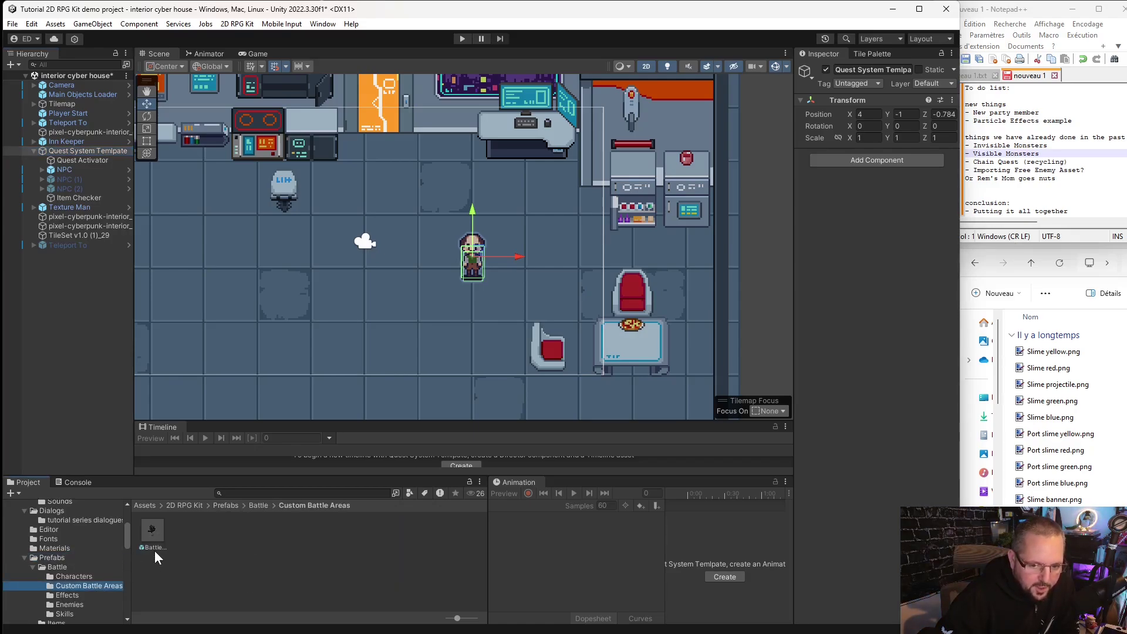
{"action": "left_click", "coordinate": [64, 558]}
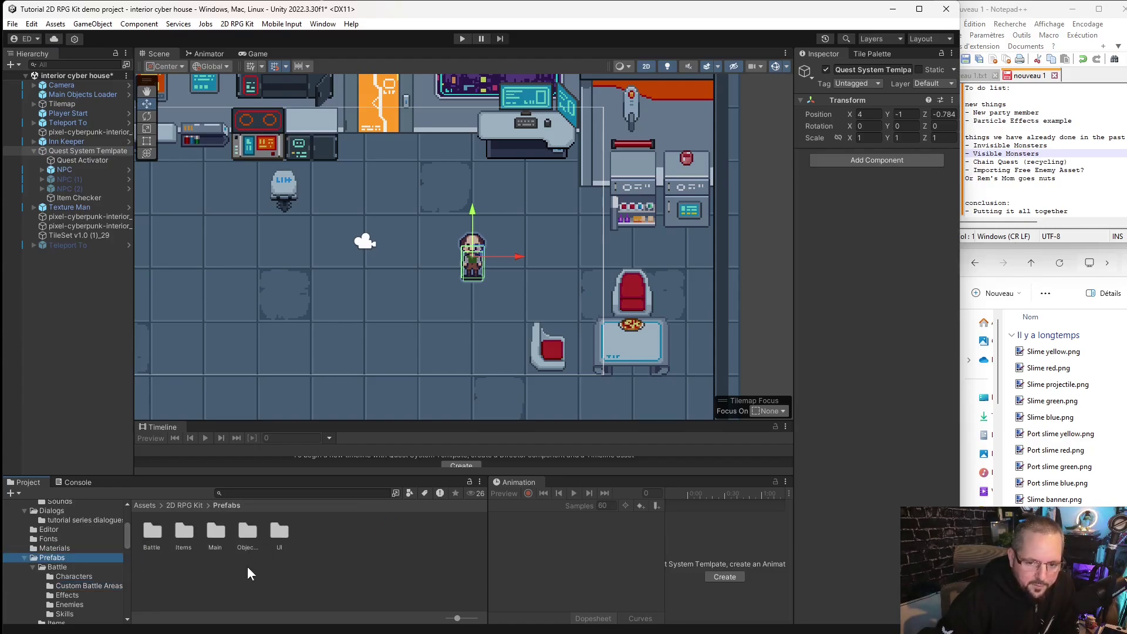
{"action": "right_click", "coordinate": [273, 576]}
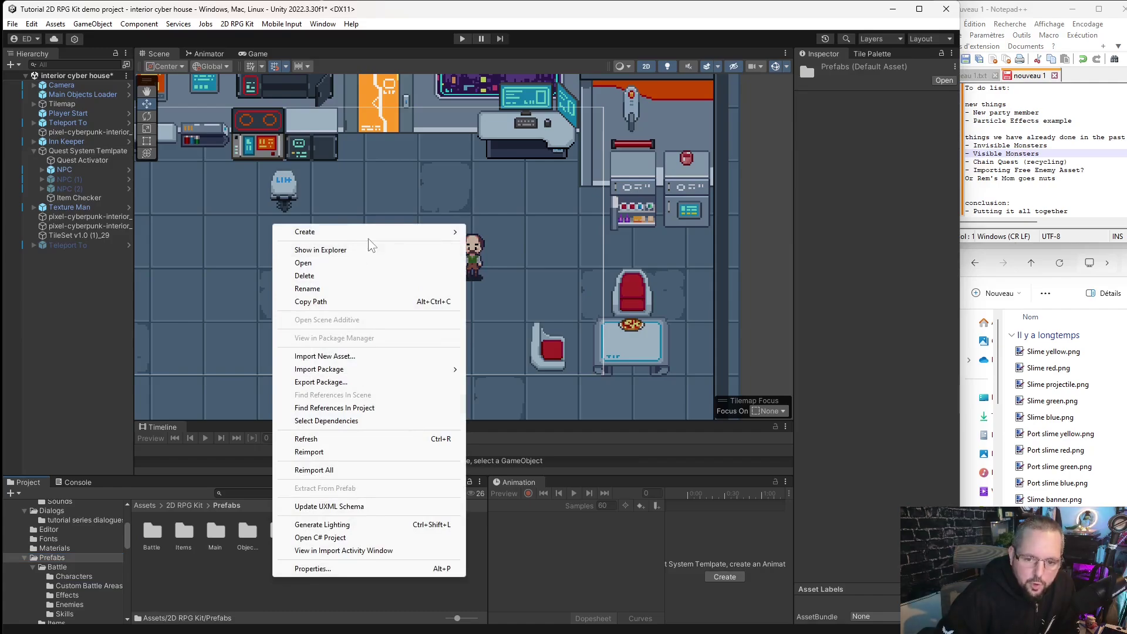
{"action": "left_click", "coordinate": [191, 581]}
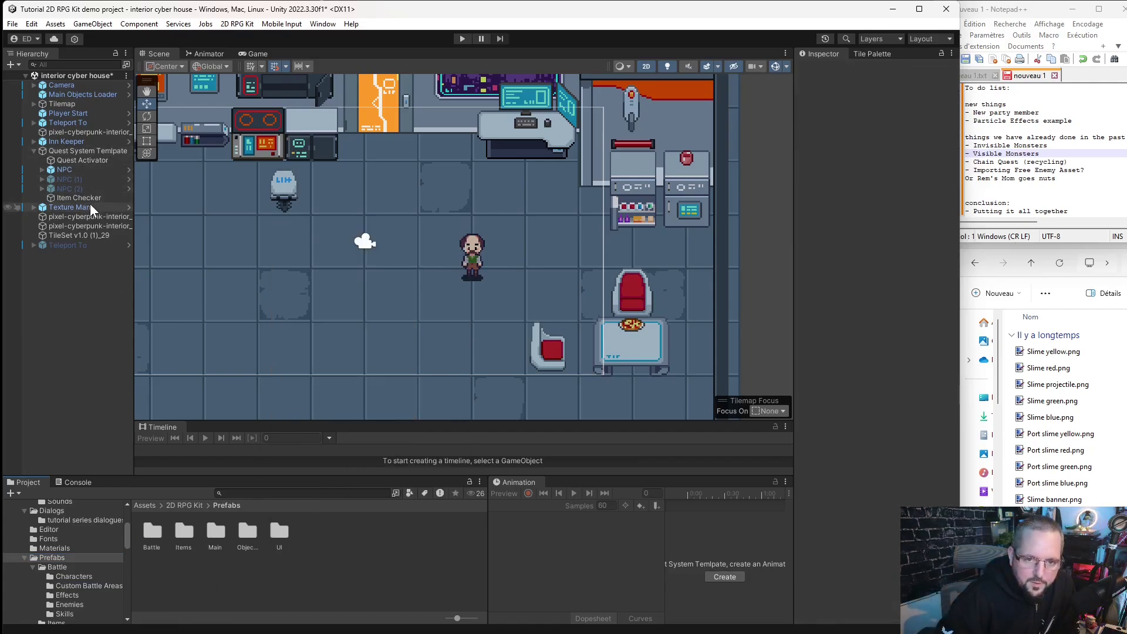
Save the Quest System Temlpate object as a prefab in the Prefabs folder and compare the asset with its scene instance.
{"action": "left_click", "coordinate": [74, 153]}
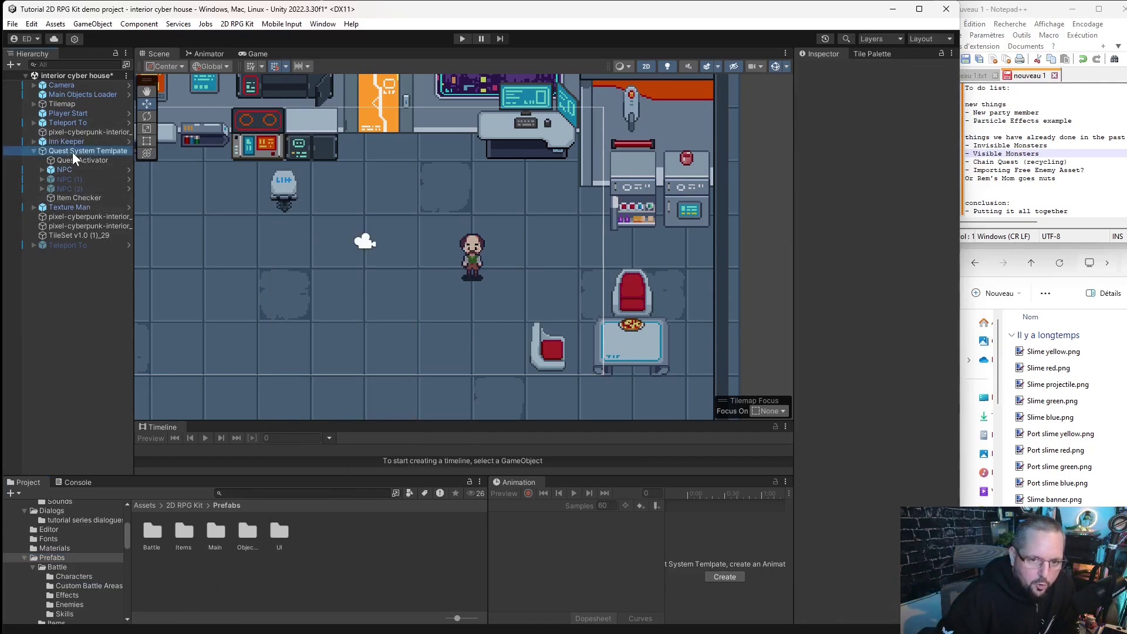
{"action": "left_click_drag", "start_coordinate": [75, 157], "coordinate": [323, 557]}
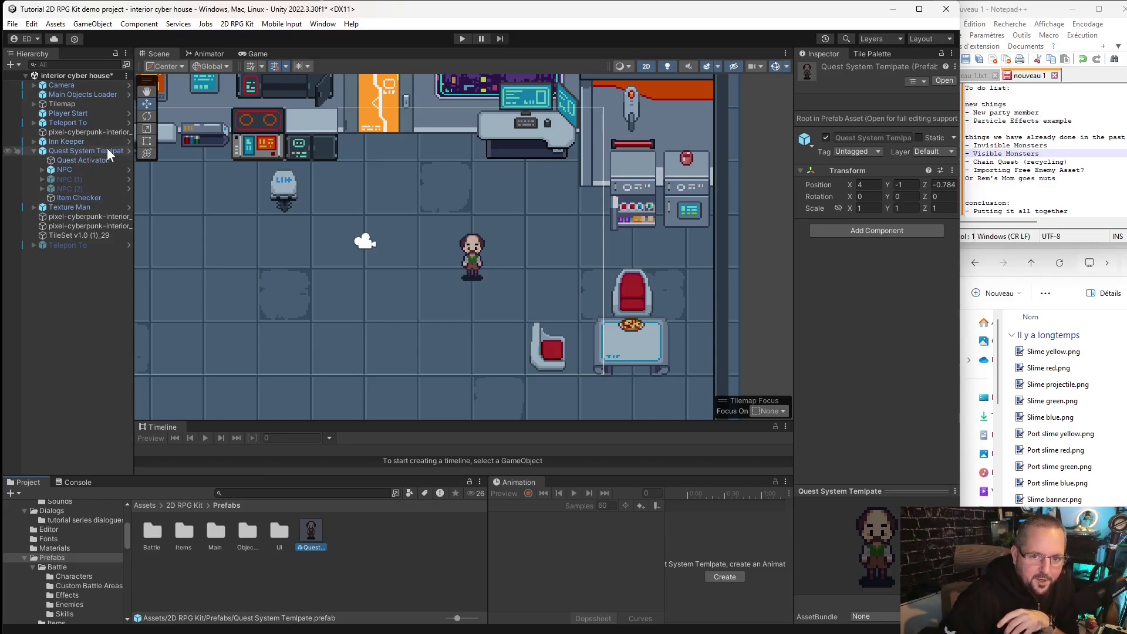
{"action": "left_click", "coordinate": [333, 536]}
{"action": "left_click", "coordinate": [311, 534]}
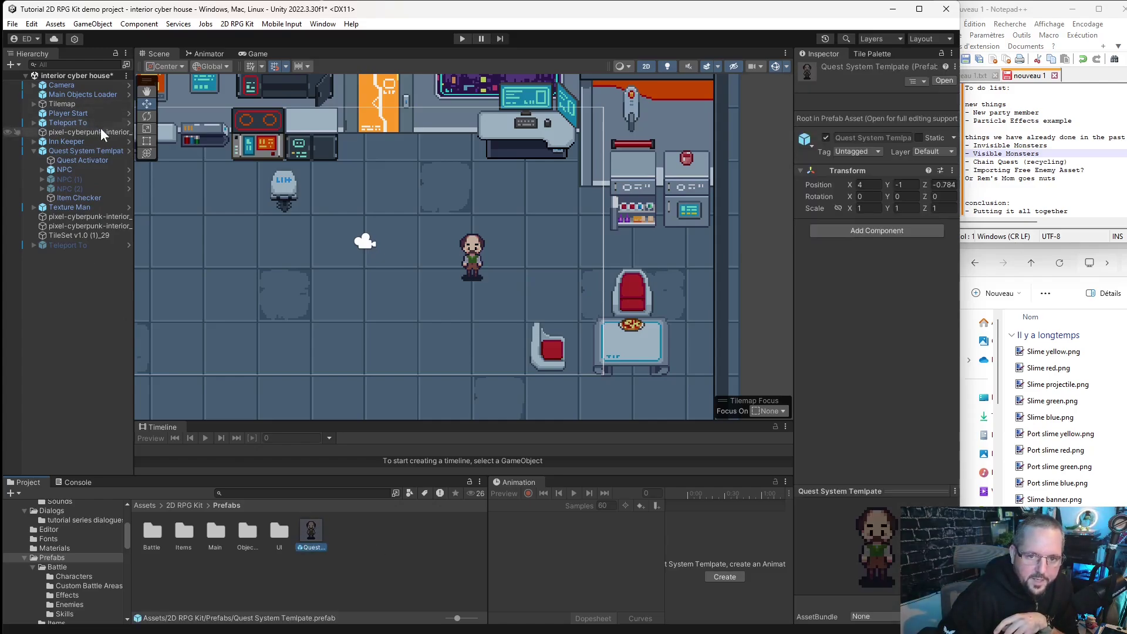
{"action": "left_click", "coordinate": [97, 158]}
{"action": "left_click", "coordinate": [86, 150]}
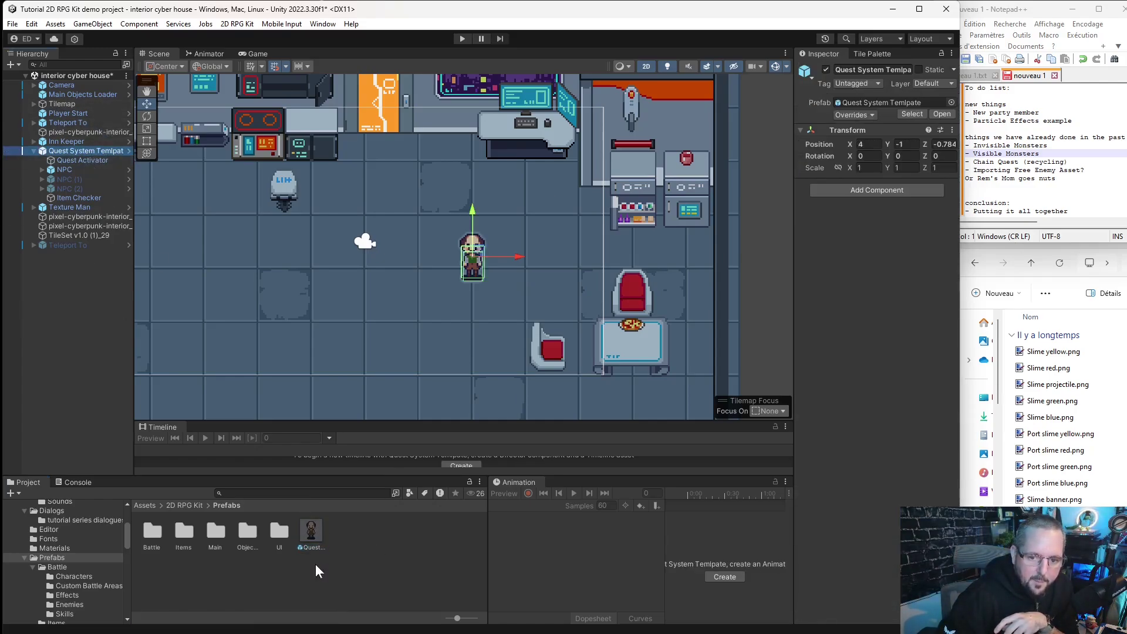
{"action": "left_click", "coordinate": [310, 533]}
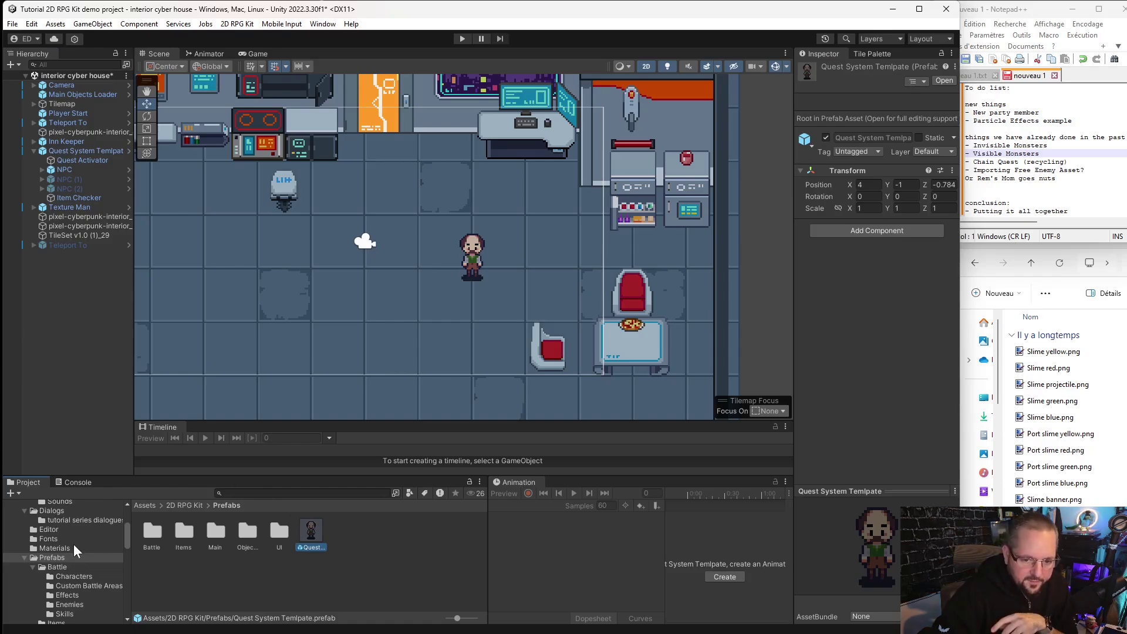
Open the newCaverns scene from the Scenes/Demo folder, saving the changes to the interior cyber house scene.
{"action": "scroll", "coordinate": [68, 522], "scroll_direction": "down", "scroll_amount": 3}
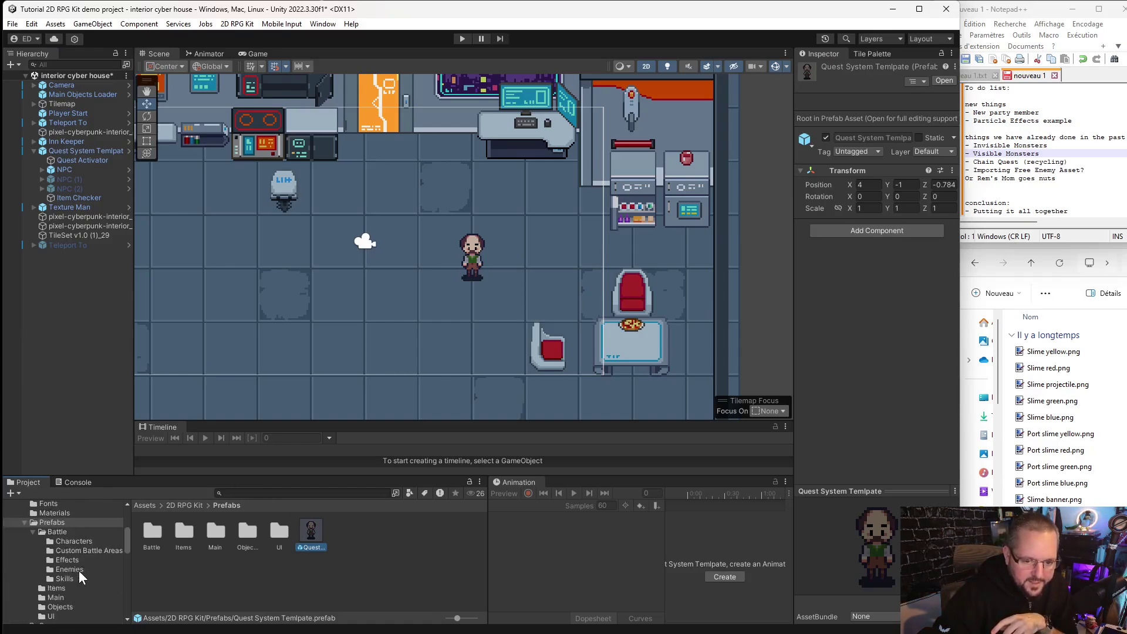
{"action": "scroll", "coordinate": [76, 570], "scroll_direction": "down", "scroll_amount": 5}
{"action": "left_click", "coordinate": [71, 564]}
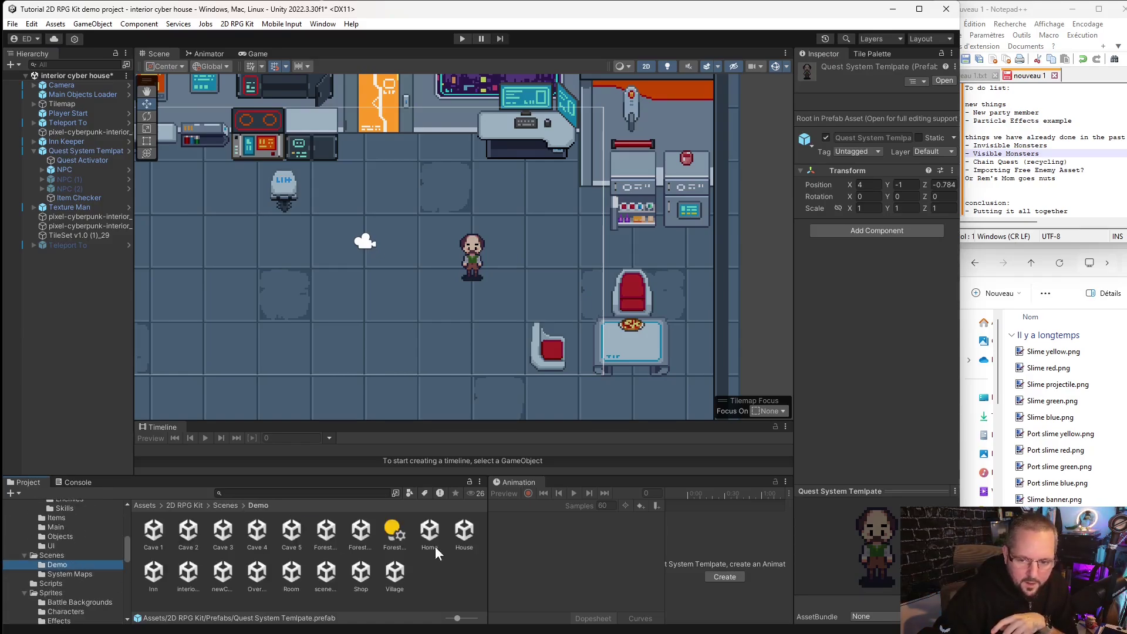
{"action": "double_click", "coordinate": [224, 584]}
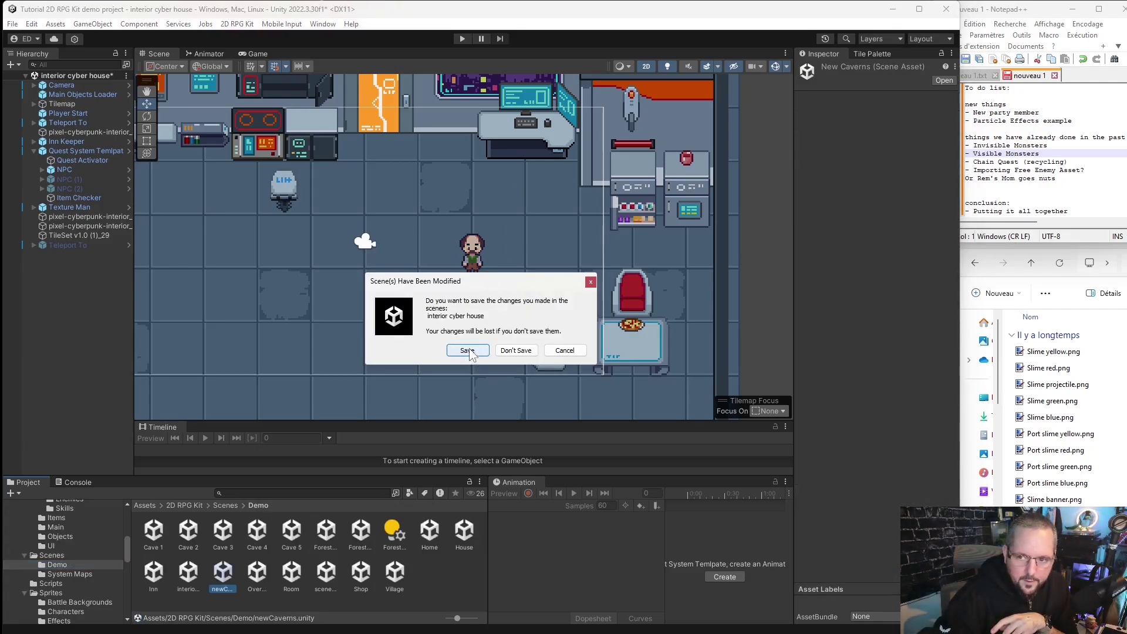
{"action": "left_click", "coordinate": [467, 350]}
{"action": "scroll", "coordinate": [352, 282], "scroll_direction": "down", "scroll_amount": 2}
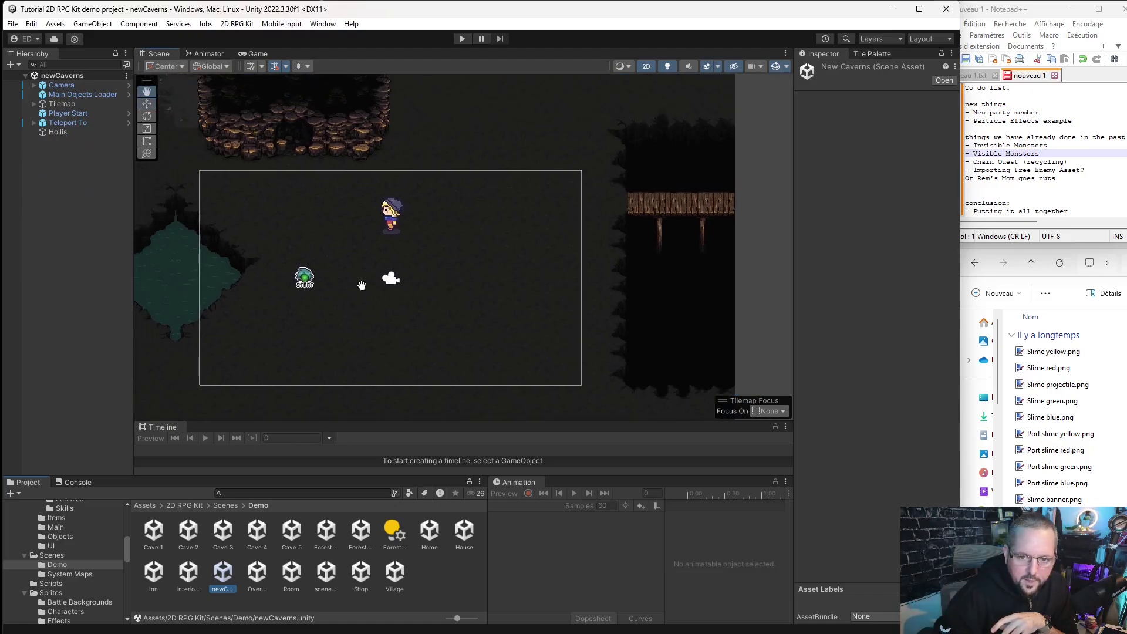
{"action": "middle_click_drag", "start_coordinate": [362, 285], "coordinate": [362, 282]}
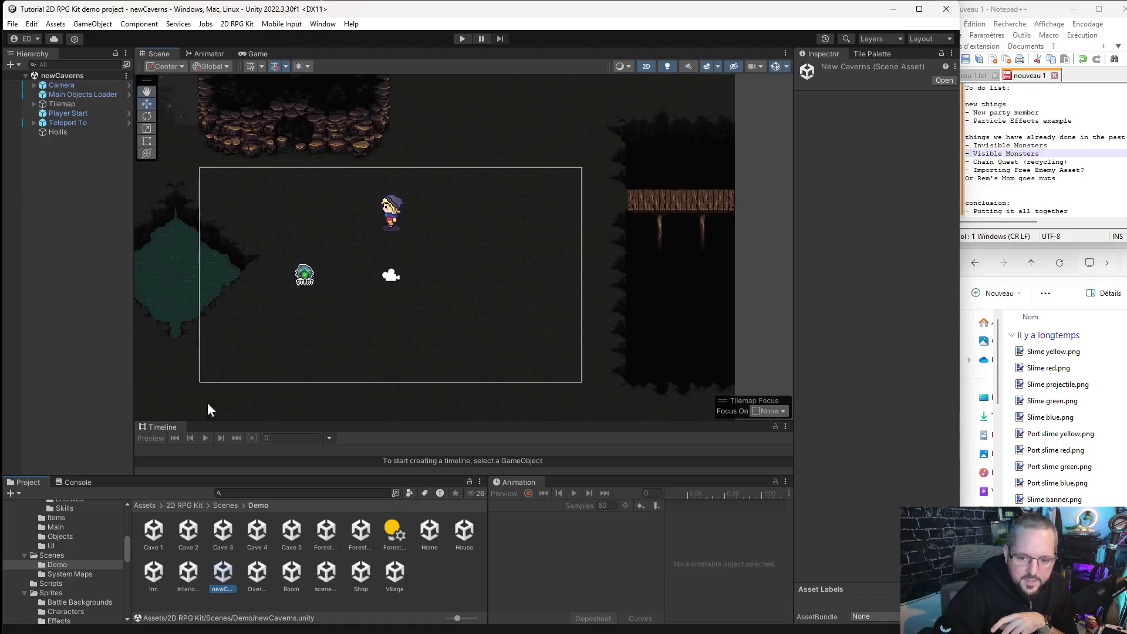
Place the Quest System Temlpate prefab in the empty area left of the cavern map, at about X -20.08, Y -5.026.
{"action": "scroll", "coordinate": [70, 529], "scroll_direction": "up", "scroll_amount": 3}
{"action": "left_click", "coordinate": [72, 525]}
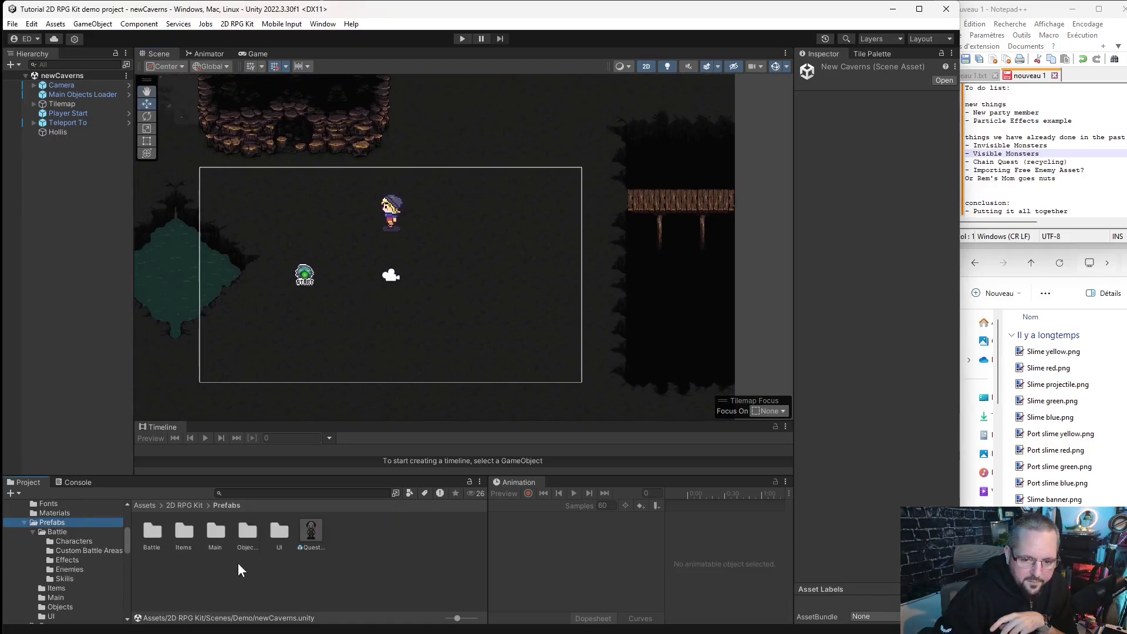
{"action": "scroll", "coordinate": [261, 387], "scroll_direction": "down", "scroll_amount": 2}
{"action": "middle_click_drag", "start_coordinate": [322, 362], "coordinate": [397, 309]}
{"action": "left_click_drag", "start_coordinate": [318, 531], "coordinate": [190, 393]}
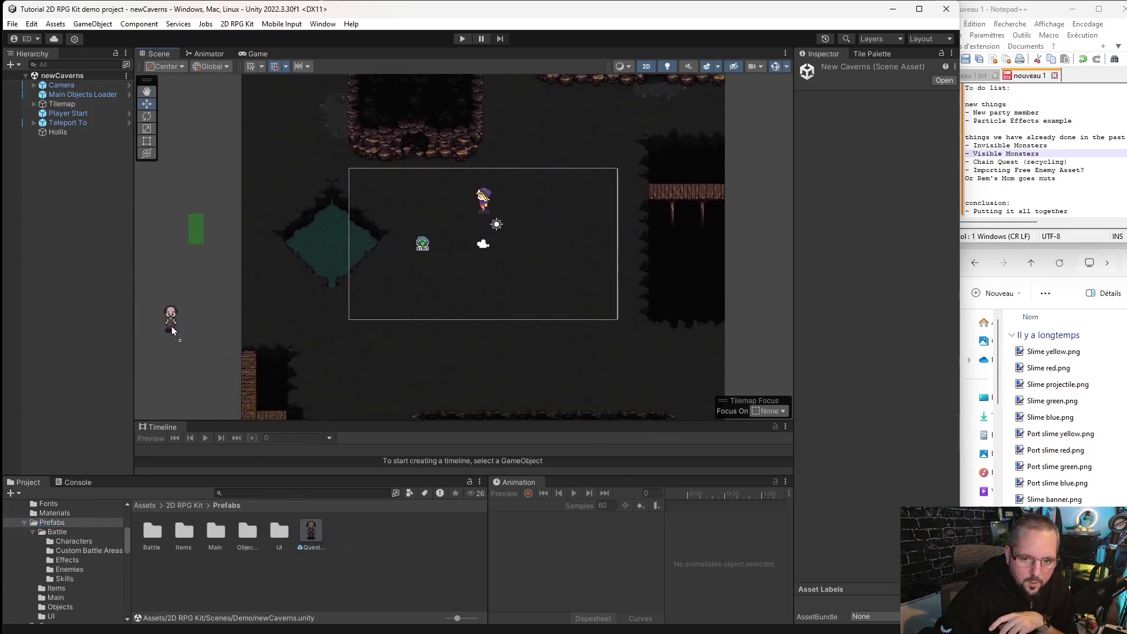
{"action": "left_click_drag", "start_coordinate": [172, 326], "coordinate": [182, 326]}
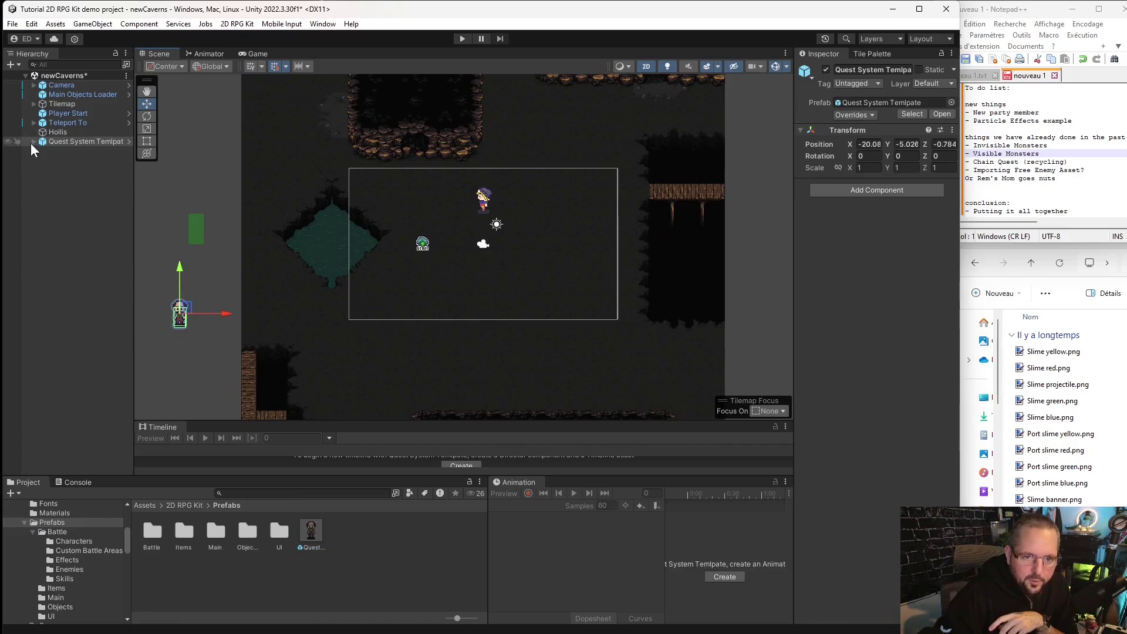
Expand the placed quest template and examine its Quest Activator, inactive NPCs and Item Checker, including the selectable items for Item To Check.
{"action": "left_click", "coordinate": [32, 142]}
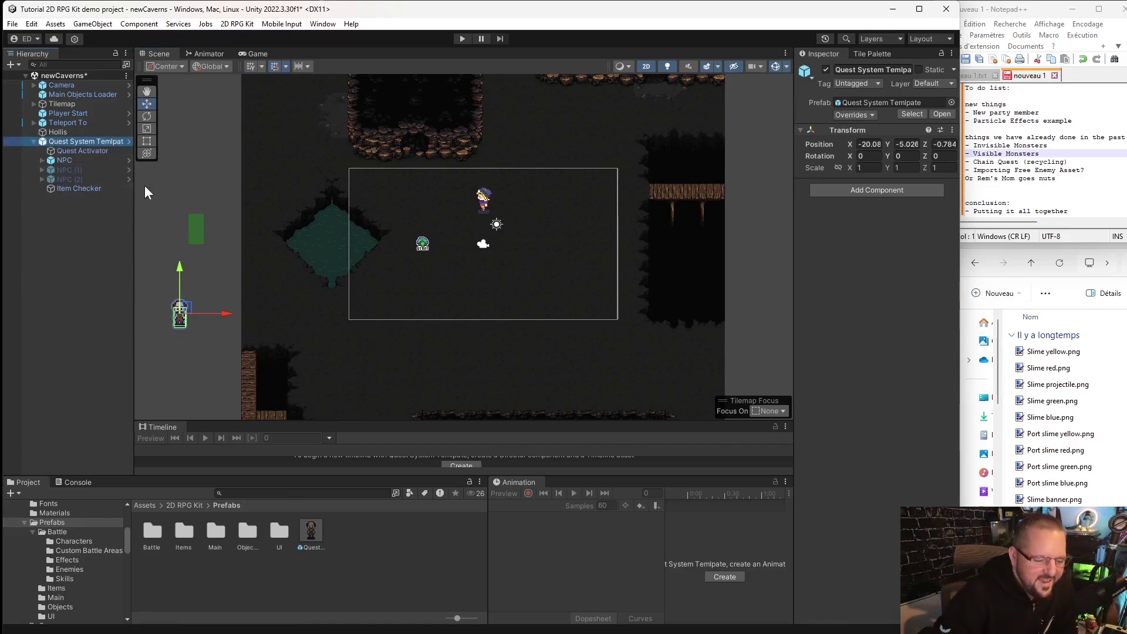
{"action": "left_click", "coordinate": [112, 151]}
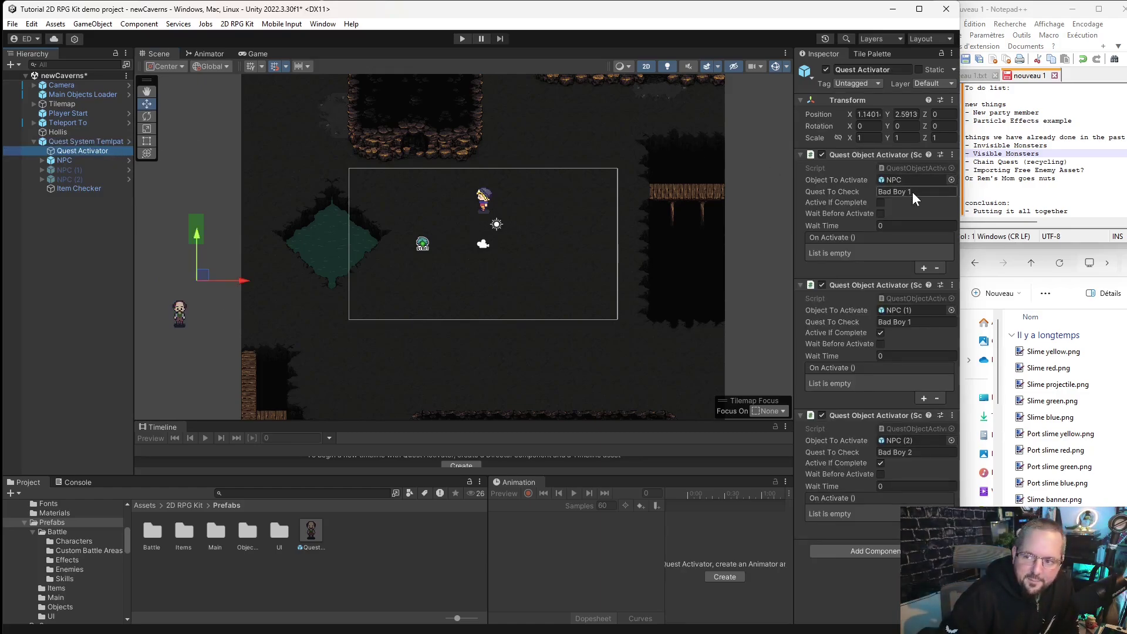
{"action": "left_click", "coordinate": [83, 169]}
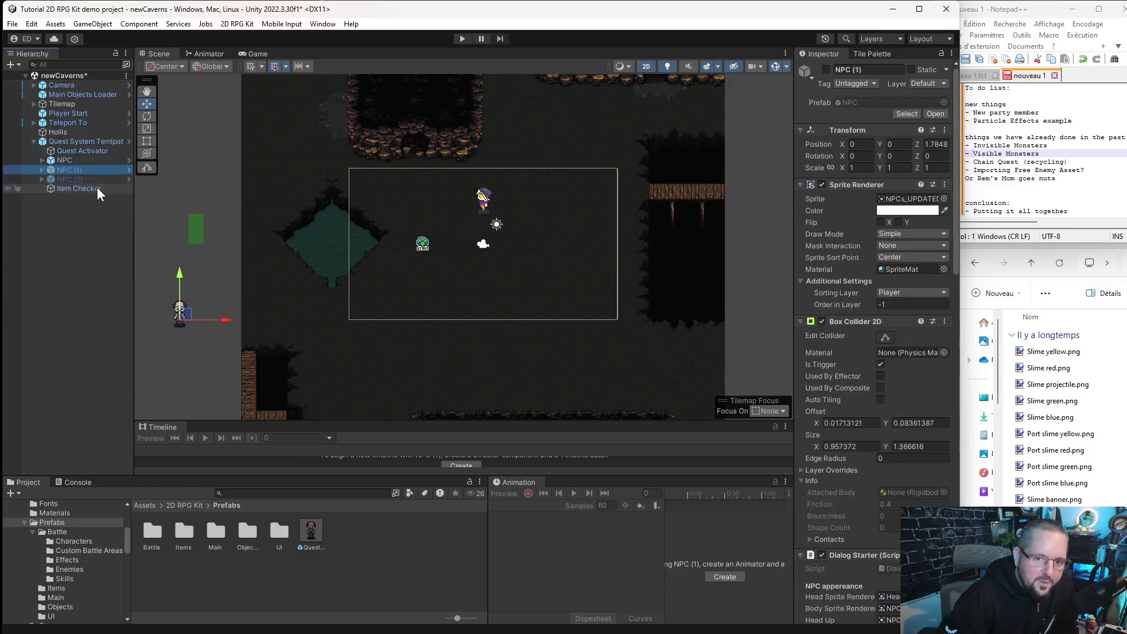
{"action": "left_click", "coordinate": [92, 179]}
{"action": "left_click", "coordinate": [90, 188]}
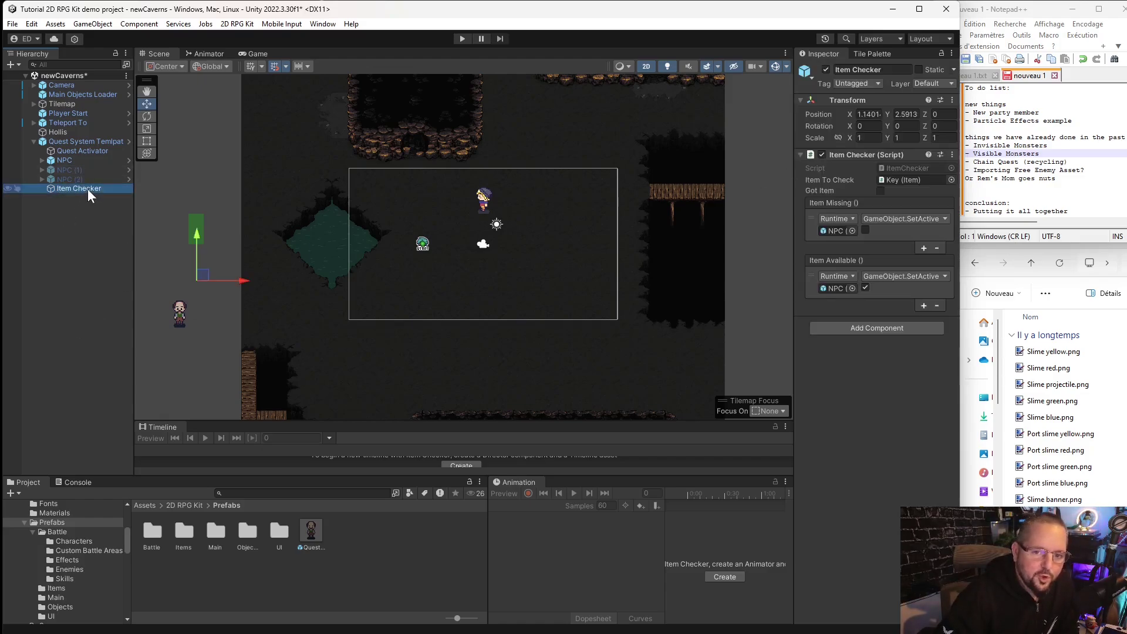
{"action": "left_click", "coordinate": [950, 180]}
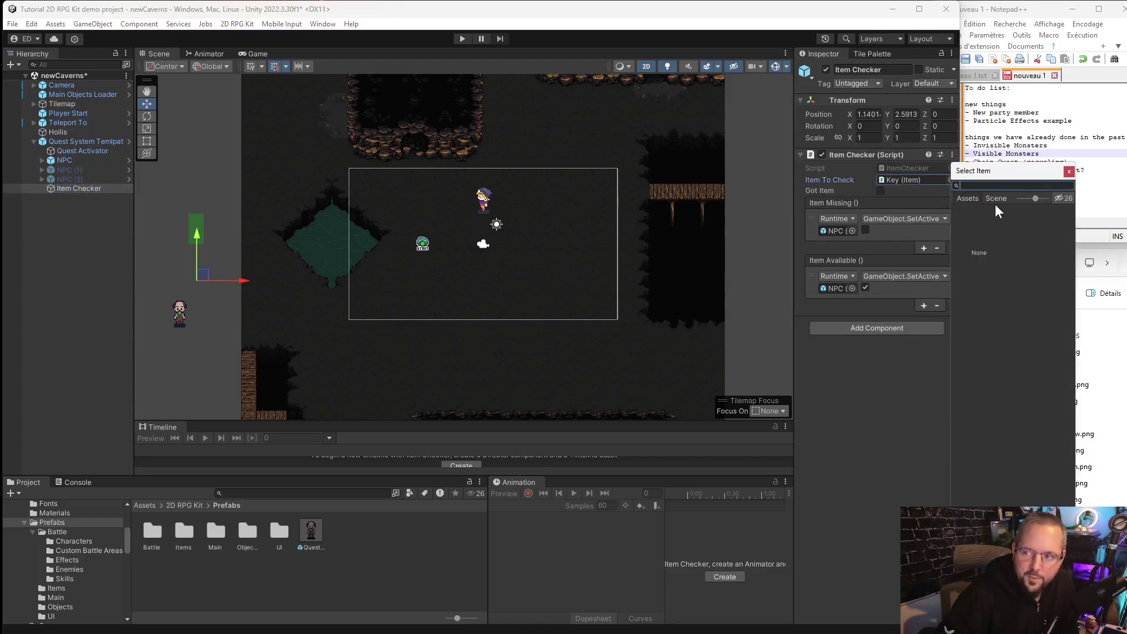
{"action": "left_click", "coordinate": [1069, 171]}
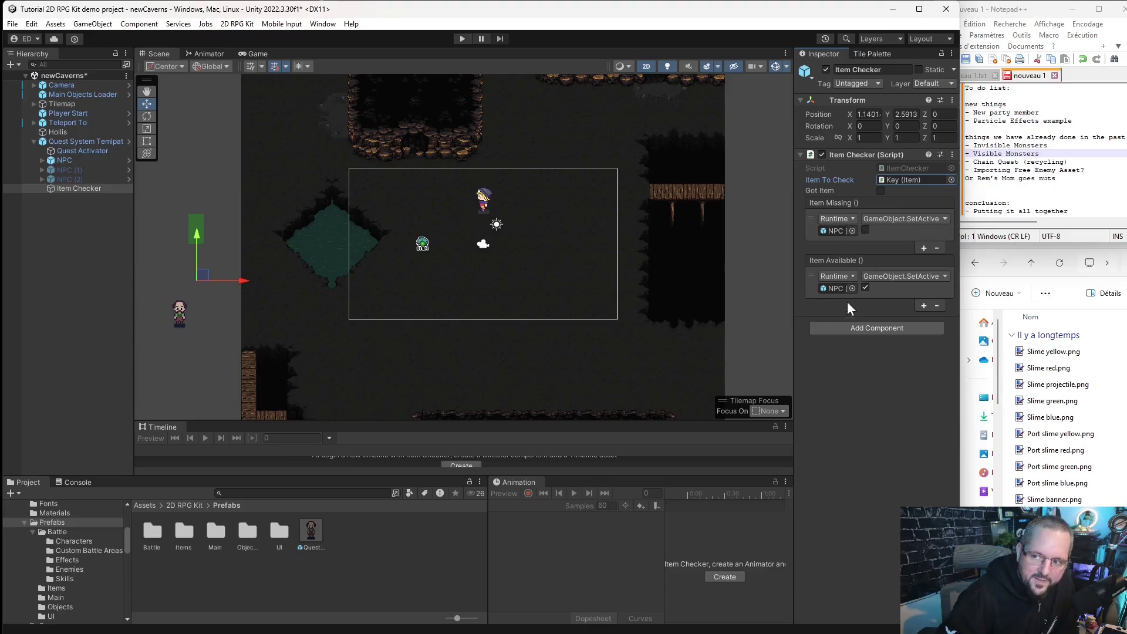
Examine the dialog, NPC, receive and quest settings of NPC (1)'s Dialog Starter after checking NPC (2).
{"action": "left_click", "coordinate": [84, 180]}
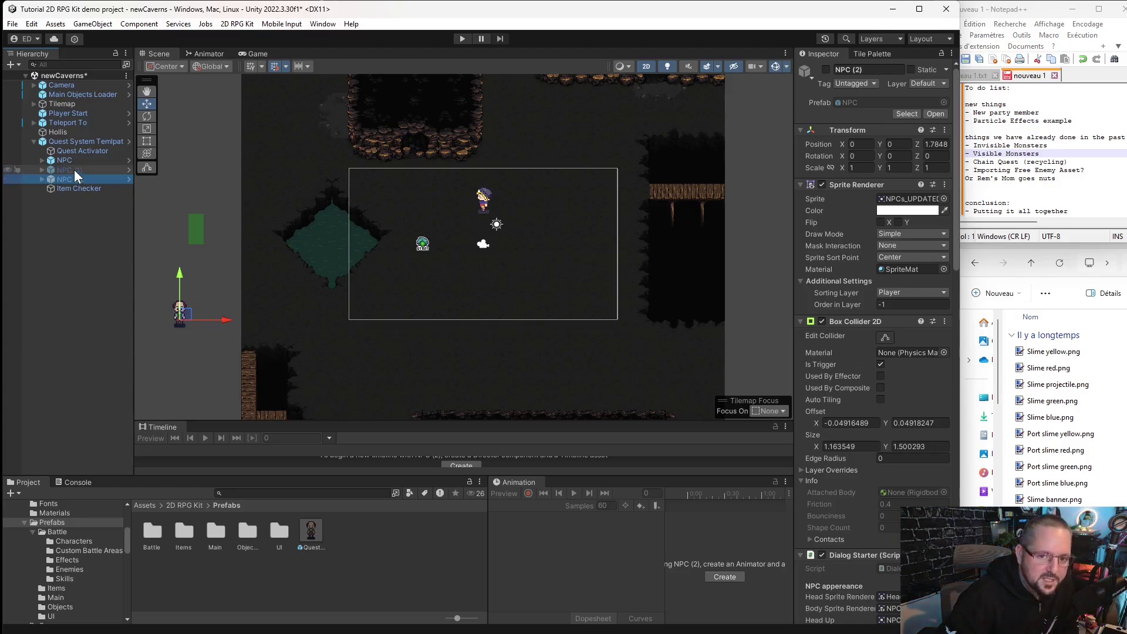
{"action": "left_click", "coordinate": [74, 170]}
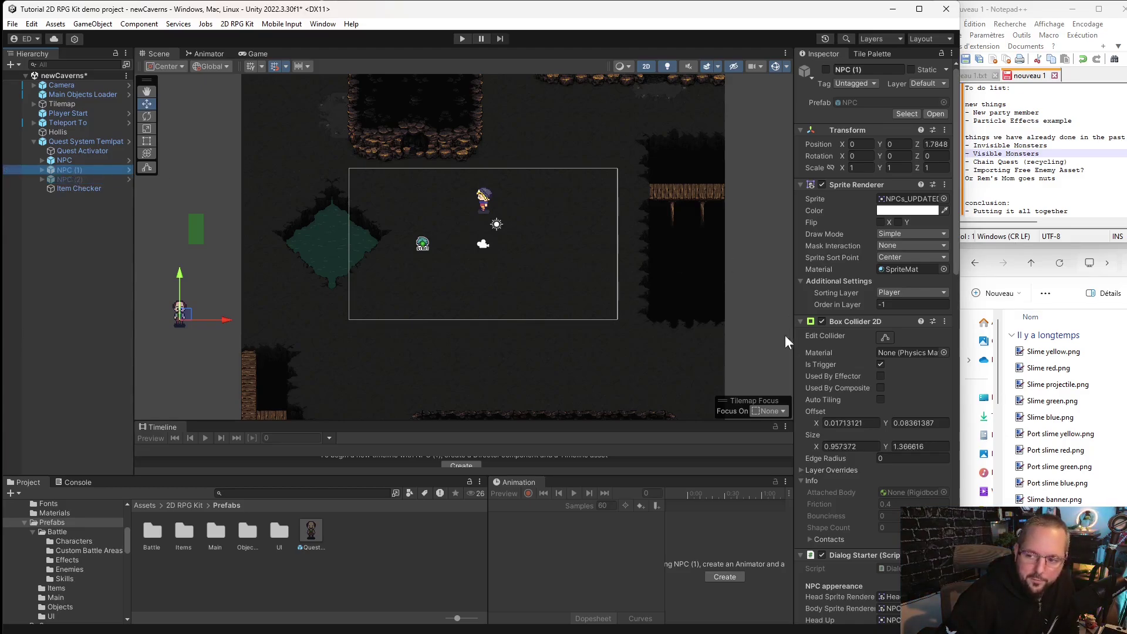
{"action": "scroll", "coordinate": [837, 385], "scroll_direction": "down", "scroll_amount": 10}
{"action": "scroll", "coordinate": [837, 385], "scroll_direction": "down", "scroll_amount": 10}
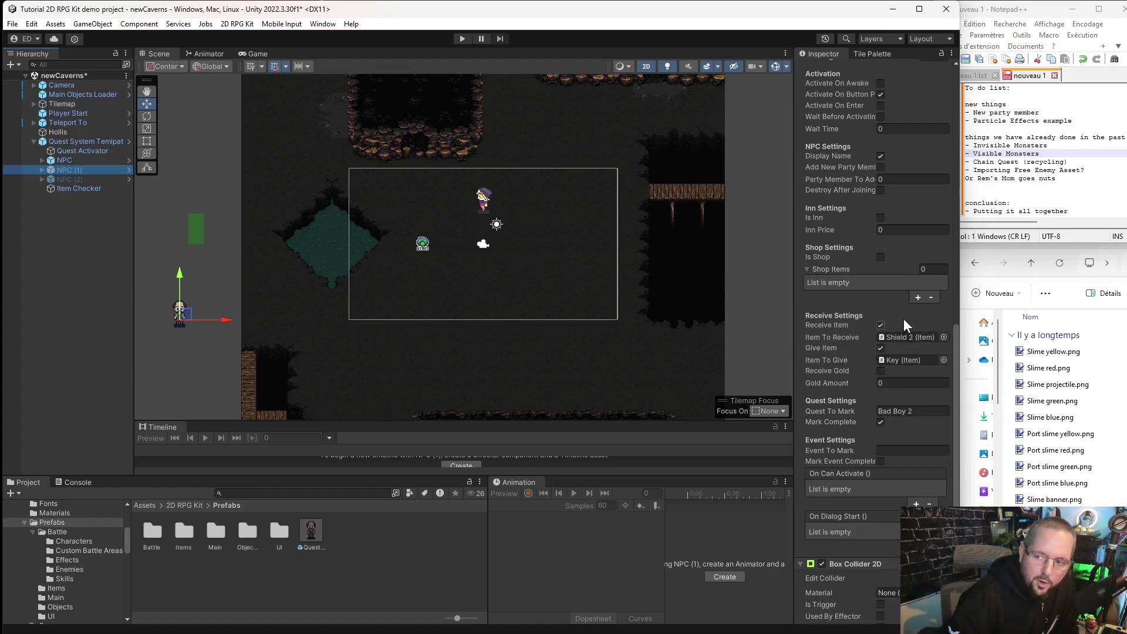
{"action": "scroll", "coordinate": [918, 341], "scroll_direction": "up", "scroll_amount": 3}
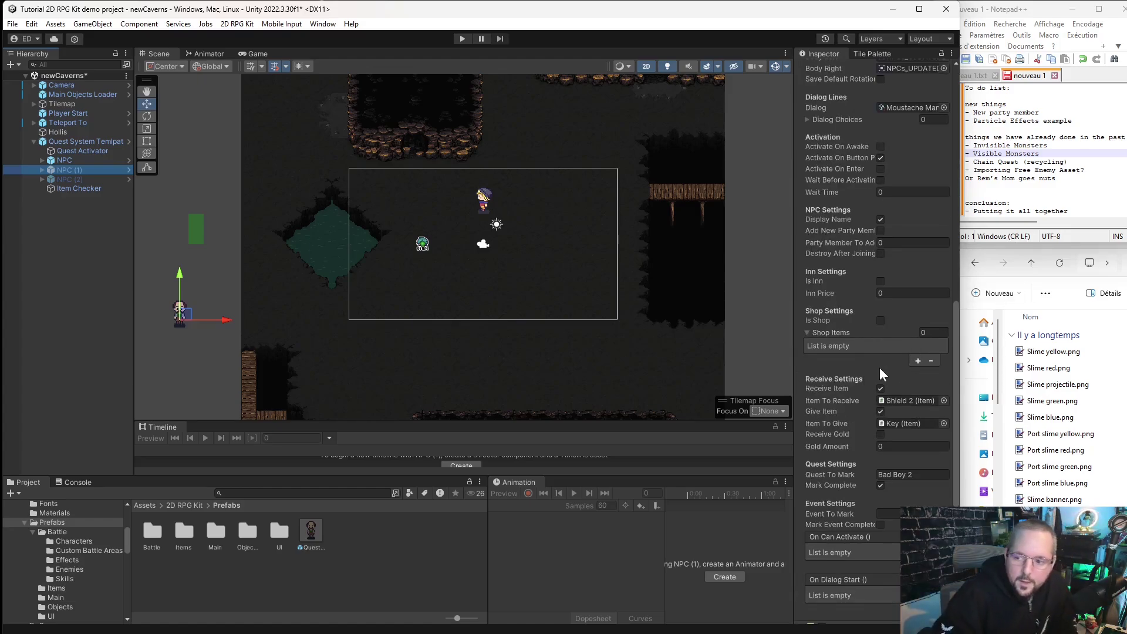
{"action": "scroll", "coordinate": [839, 505], "scroll_direction": "up", "scroll_amount": 15}
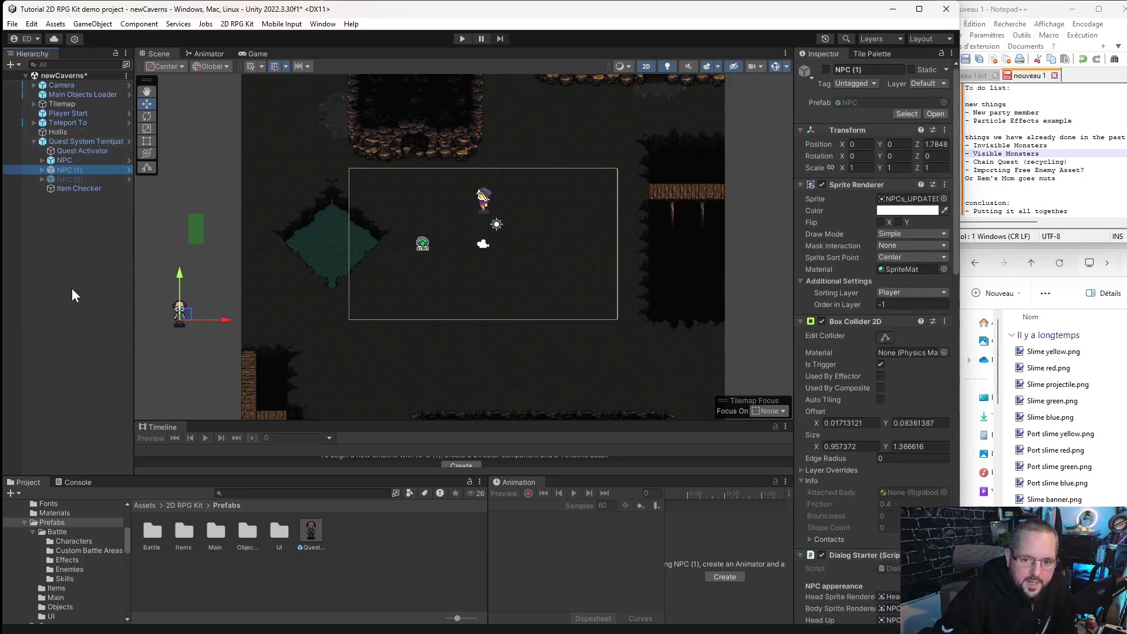
Locate the template's NPC in the scene and compare it with NPC (1) and NPC (2), ending with NPC selected.
{"action": "left_click", "coordinate": [82, 161]}
{"action": "key", "text": "f"}
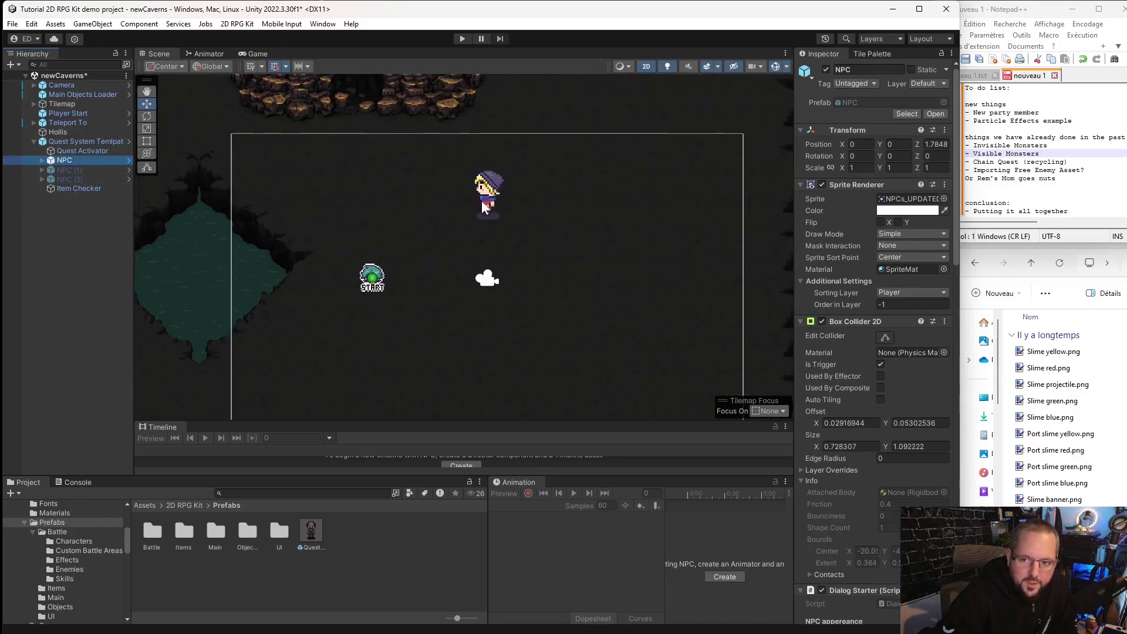
{"action": "scroll", "coordinate": [432, 259], "scroll_direction": "down", "scroll_amount": 3}
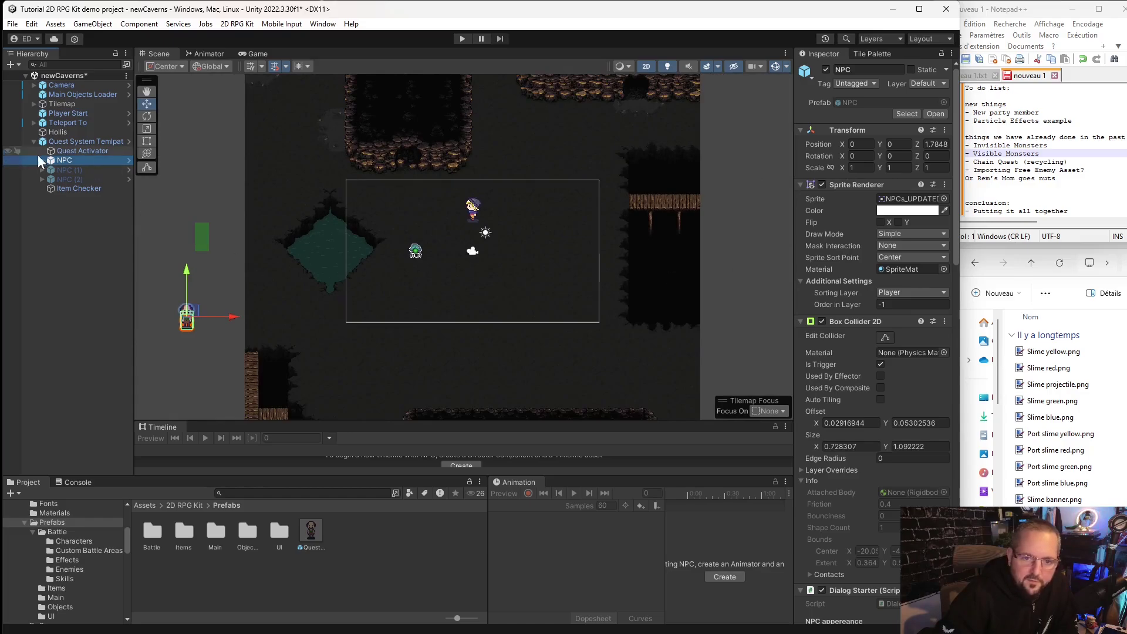
{"action": "left_click", "coordinate": [76, 168]}
{"action": "left_click", "coordinate": [87, 178]}
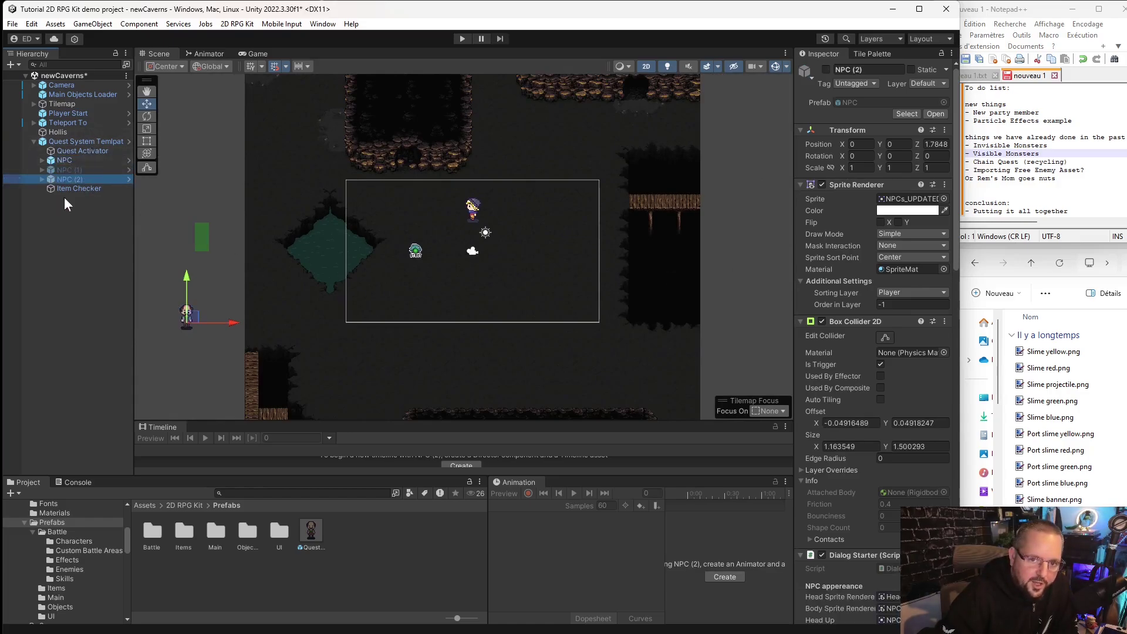
{"action": "left_click", "coordinate": [67, 159]}
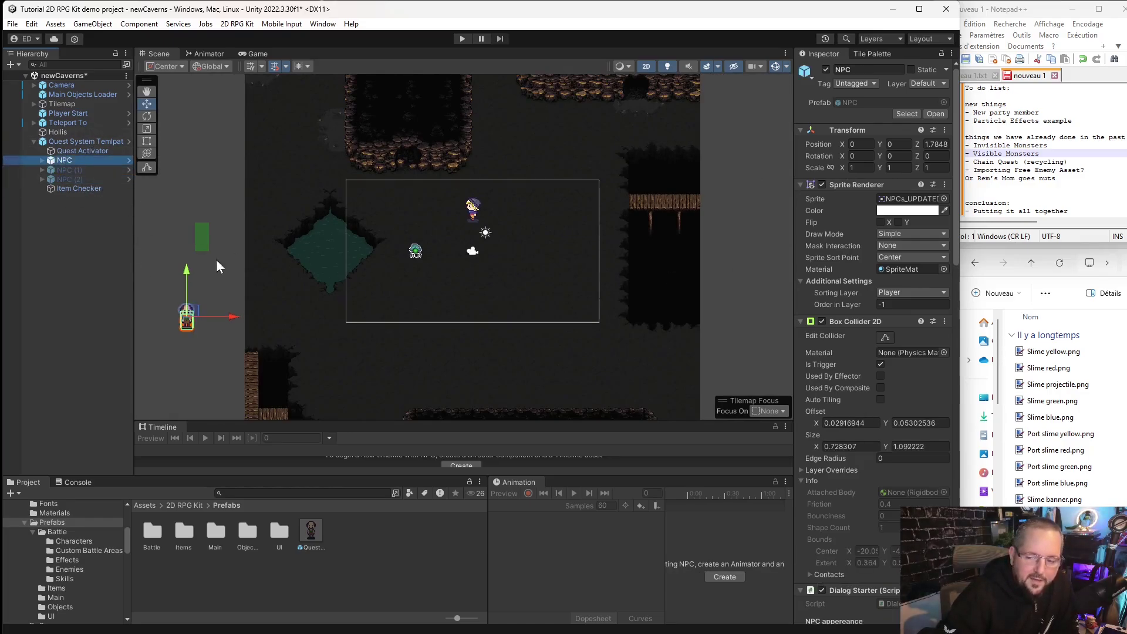
Set the sorting layer of the quest template's NPC and of its Head to Default.
{"action": "left_click", "coordinate": [880, 303]}
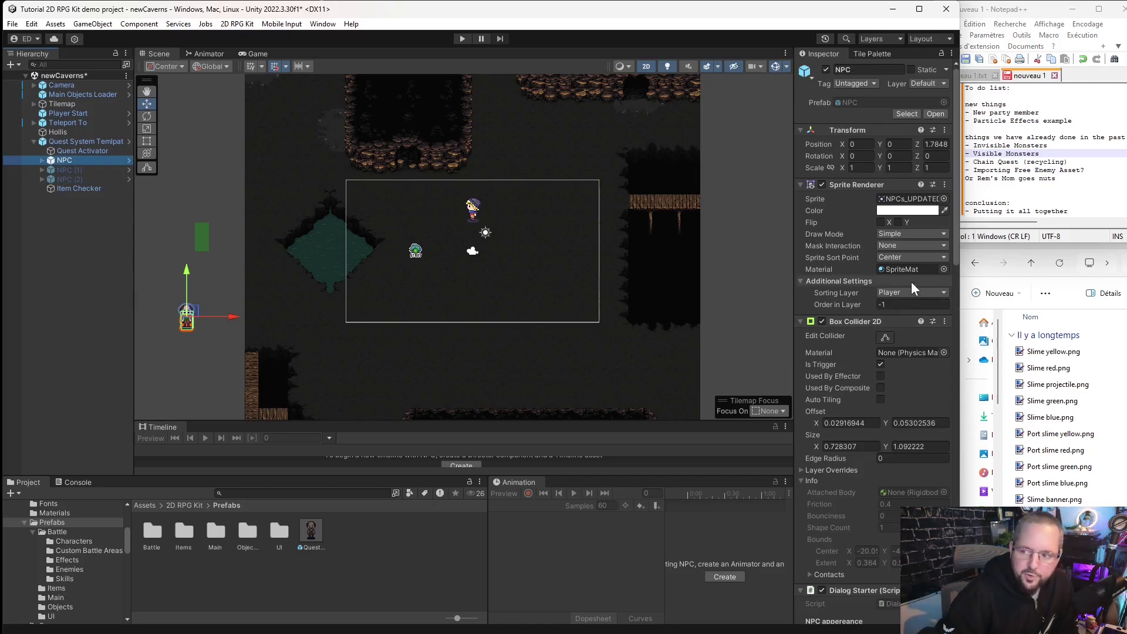
{"action": "left_click", "coordinate": [923, 292]}
{"action": "left_click", "coordinate": [921, 304]}
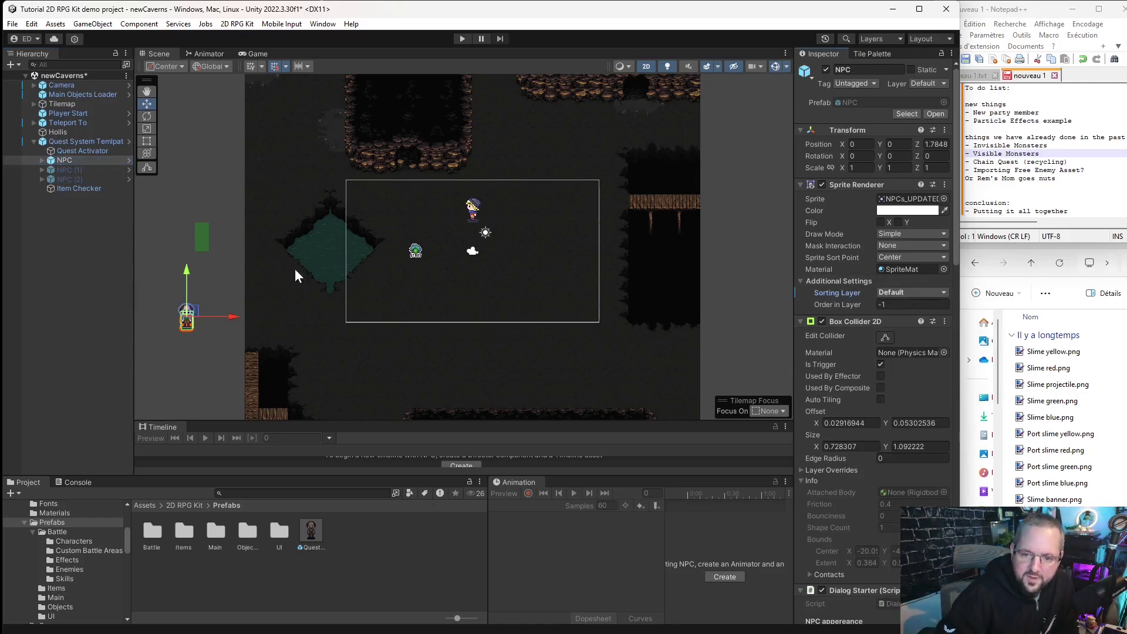
{"action": "left_click", "coordinate": [41, 160]}
{"action": "left_click", "coordinate": [42, 160]}
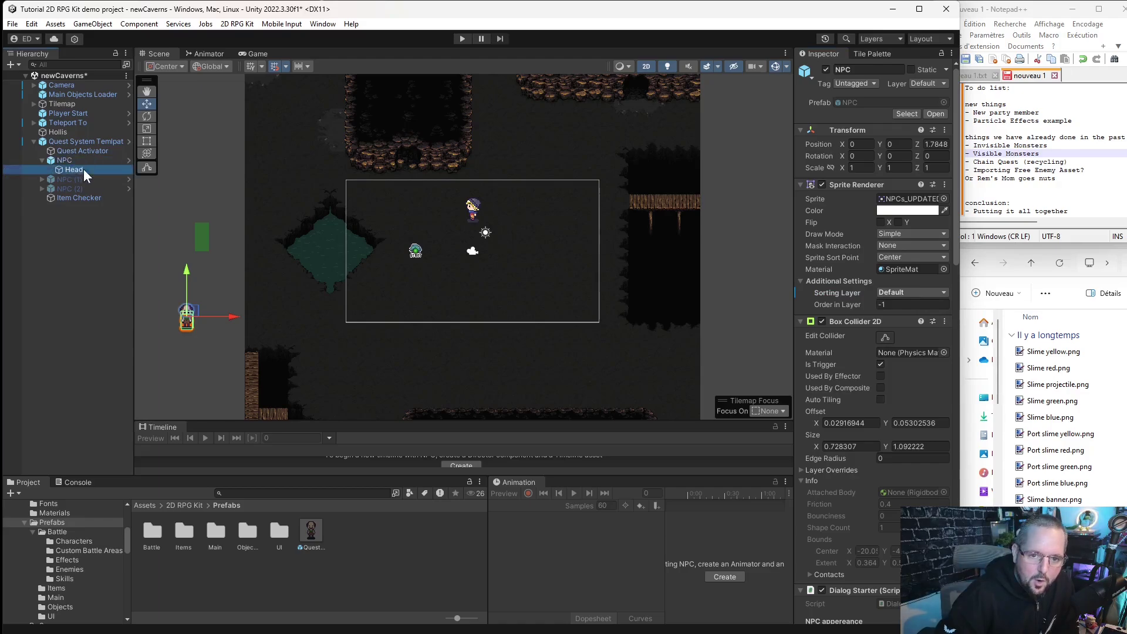
{"action": "left_click", "coordinate": [83, 169]}
{"action": "left_click", "coordinate": [898, 266]}
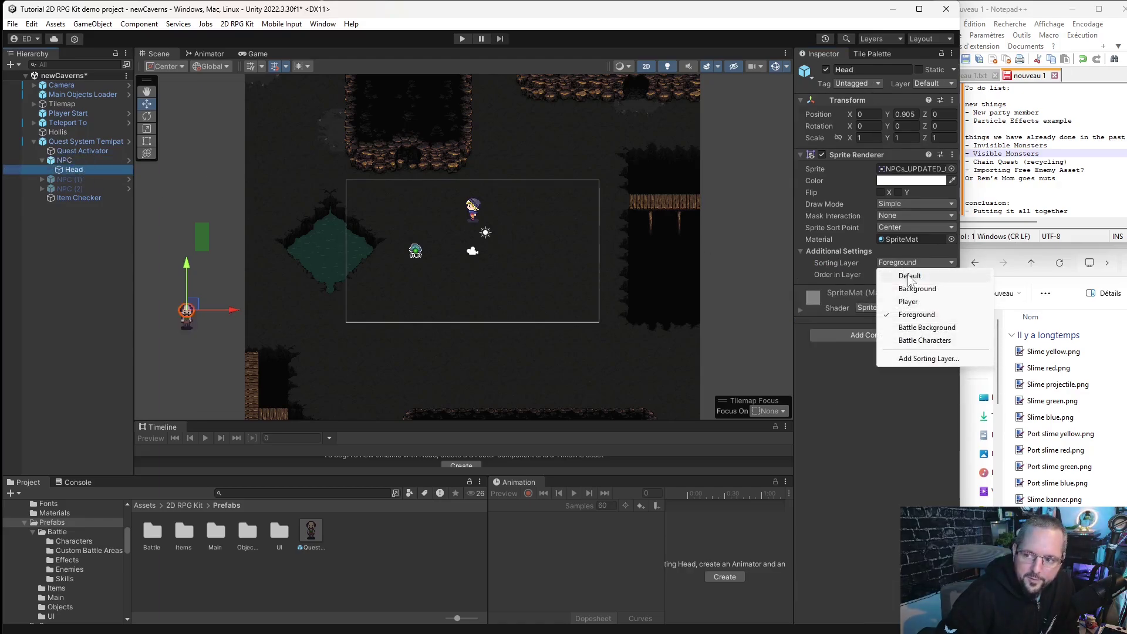
{"action": "left_click", "coordinate": [907, 276]}
Set the sorting layer of NPC (1) and of its Head to Default.
{"action": "left_click", "coordinate": [59, 176]}
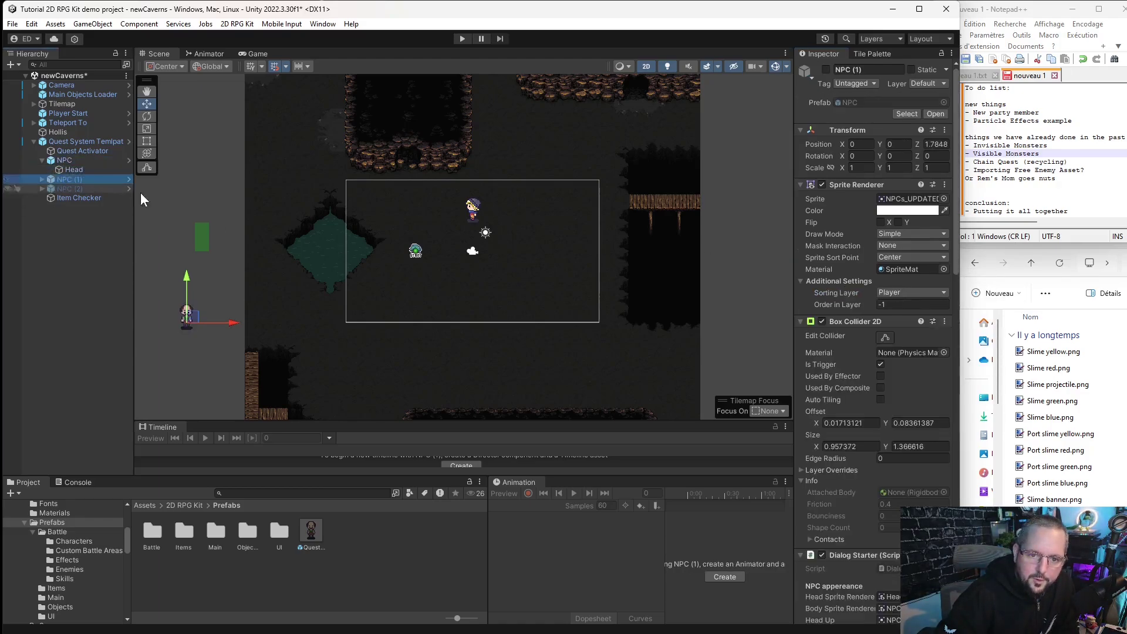
{"action": "left_click", "coordinate": [900, 292]}
{"action": "left_click", "coordinate": [898, 304]}
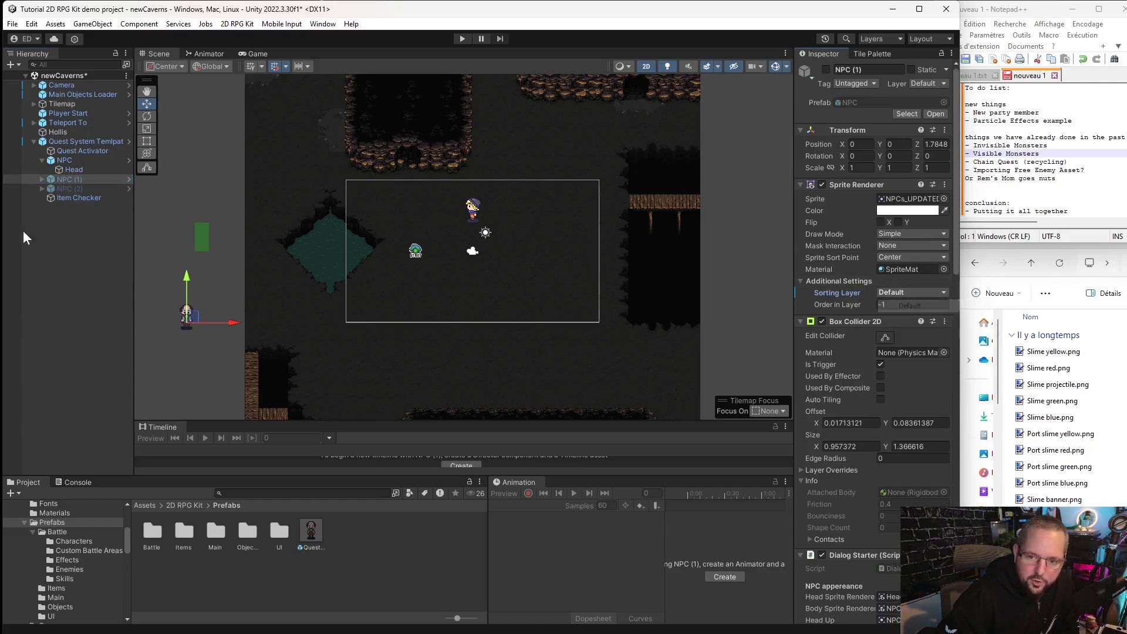
{"action": "left_click", "coordinate": [42, 180]}
{"action": "left_click", "coordinate": [74, 188]}
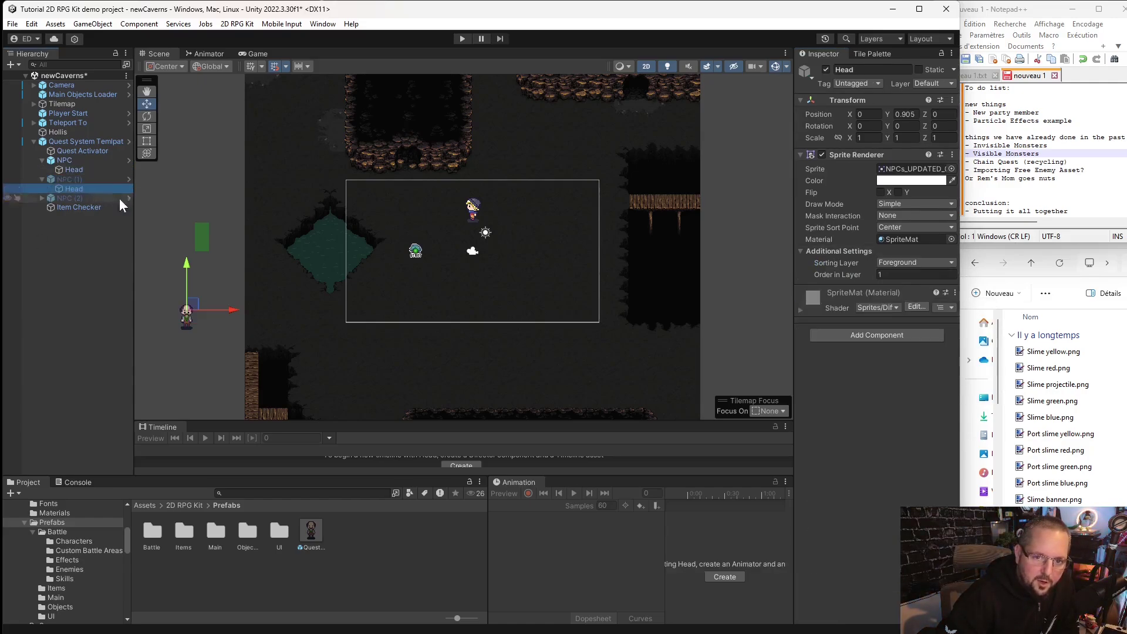
{"action": "left_click", "coordinate": [919, 265]}
{"action": "left_click", "coordinate": [919, 276]}
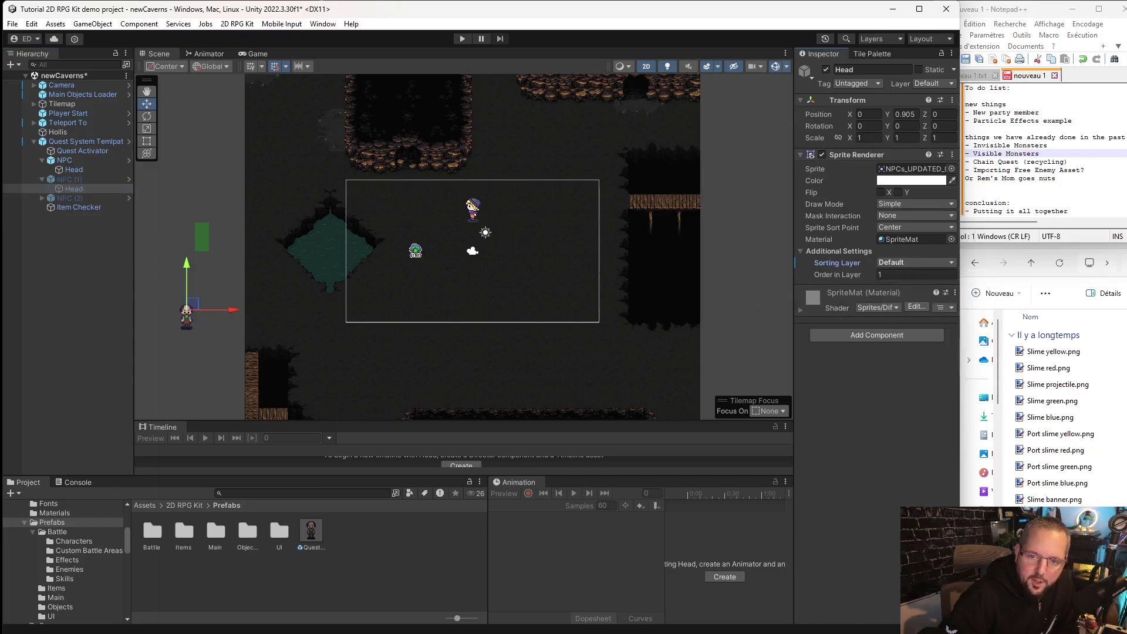
Set the sorting layer of NPC (2) and of its Head to Default.
{"action": "left_click", "coordinate": [67, 199]}
{"action": "left_click", "coordinate": [912, 292]}
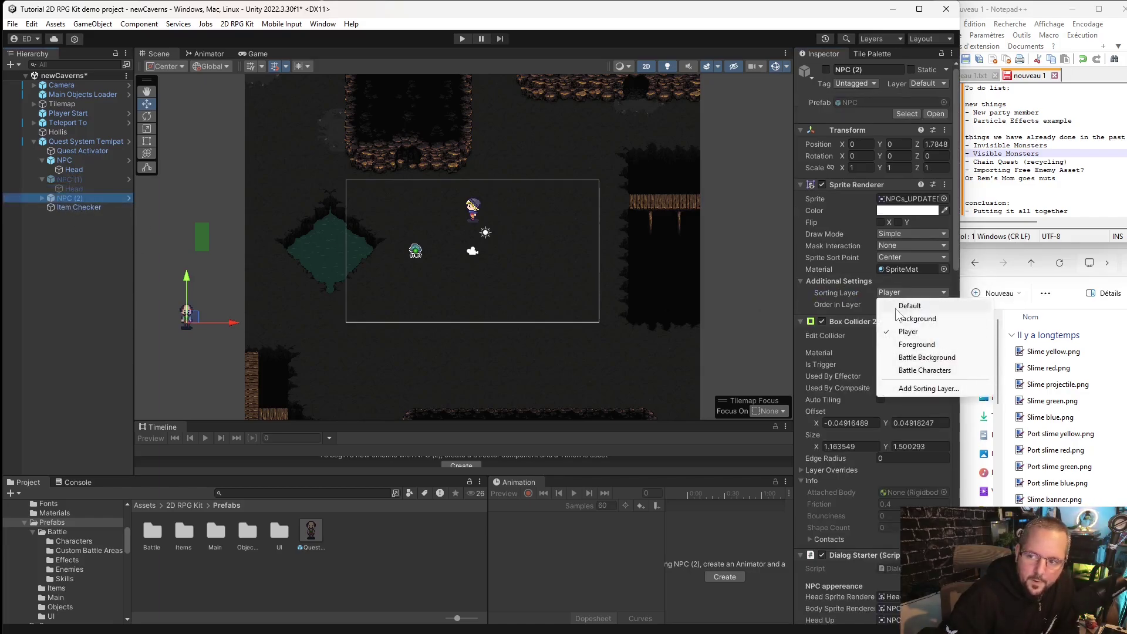
{"action": "left_click", "coordinate": [900, 303]}
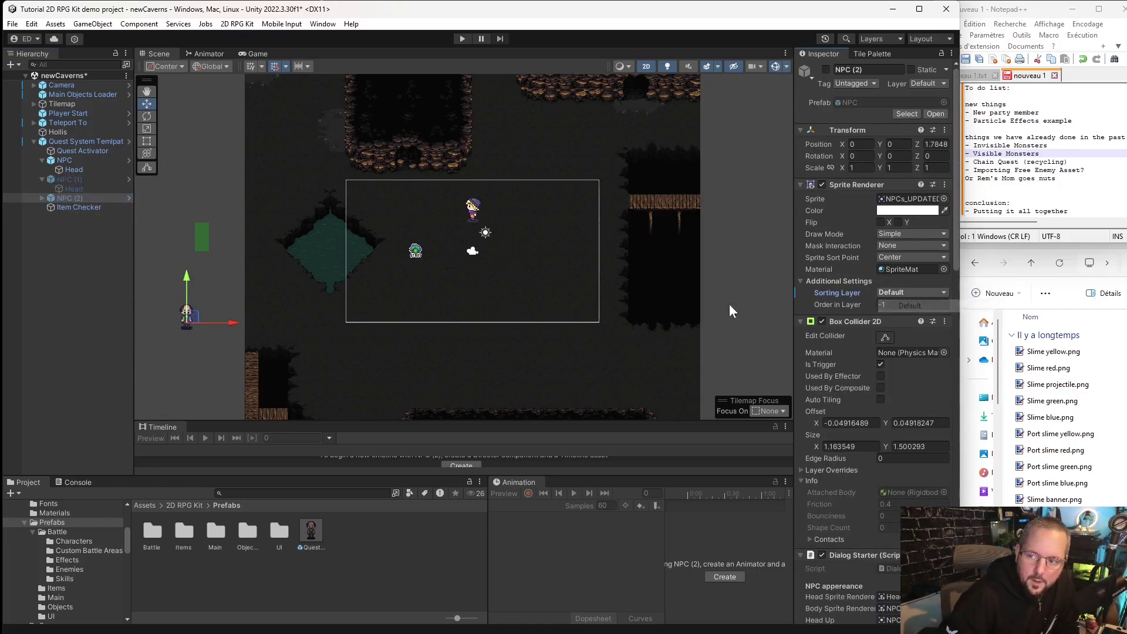
{"action": "left_click", "coordinate": [43, 197]}
{"action": "left_click", "coordinate": [75, 207]}
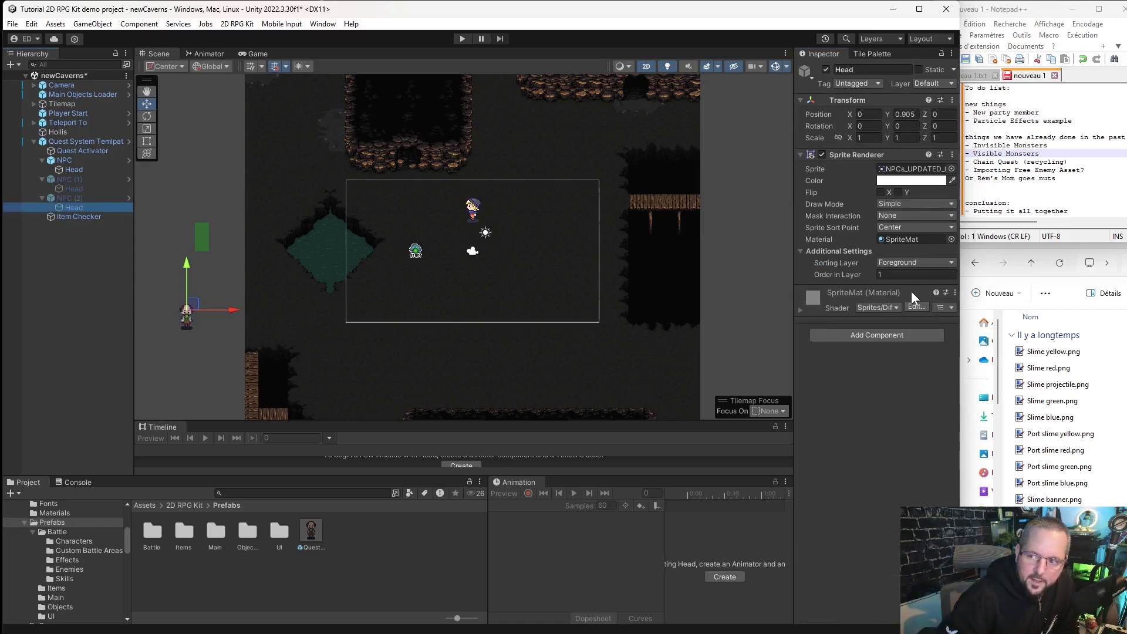
{"action": "left_click", "coordinate": [915, 262]}
{"action": "left_click", "coordinate": [916, 277]}
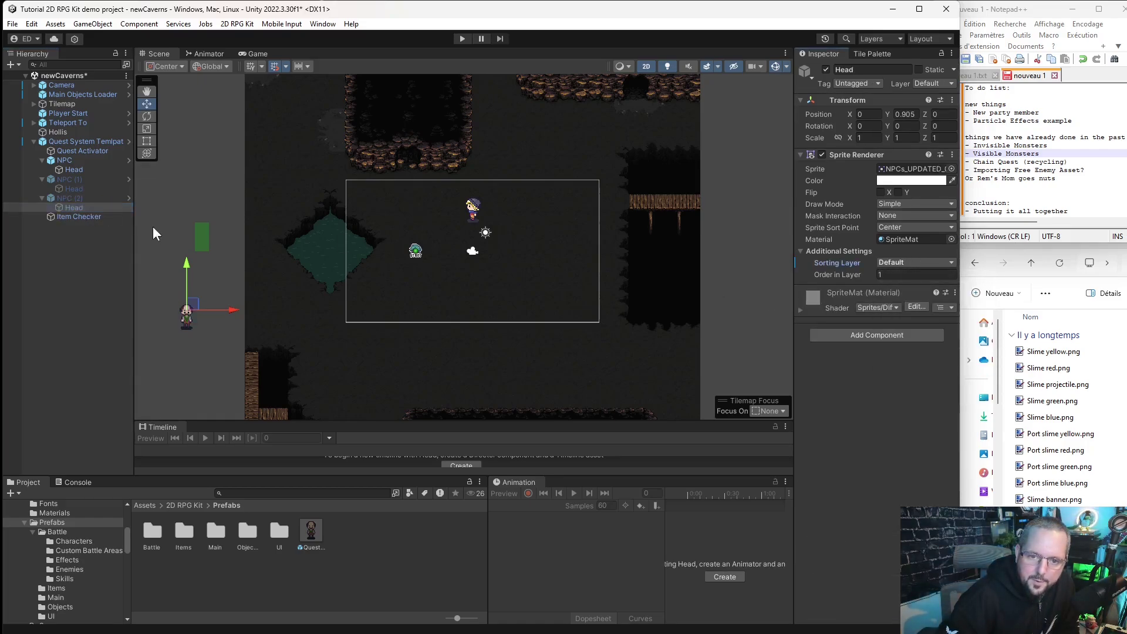
Move the whole Quest System Temlpate onto Hollis in the cavern, at about X 0, Y 2.579, and check the overlap up close.
{"action": "left_click", "coordinate": [85, 140]}
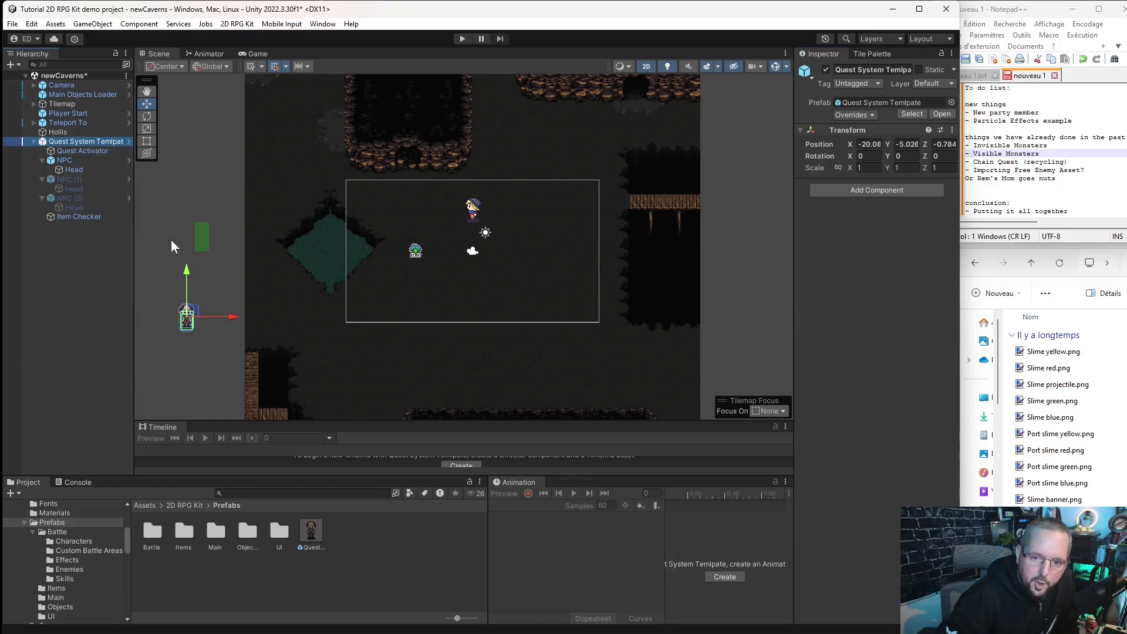
{"action": "left_click_drag", "start_coordinate": [186, 321], "coordinate": [480, 209]}
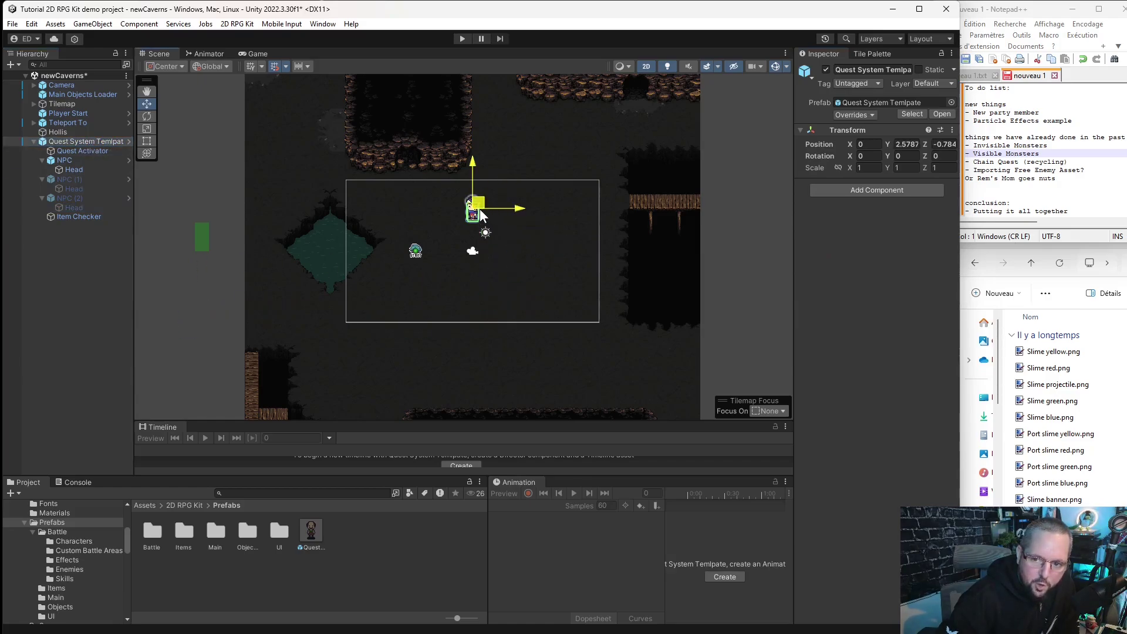
{"action": "scroll", "coordinate": [502, 209], "scroll_direction": "up", "scroll_amount": 1}
{"action": "scroll", "coordinate": [493, 193], "scroll_direction": "up", "scroll_amount": 6}
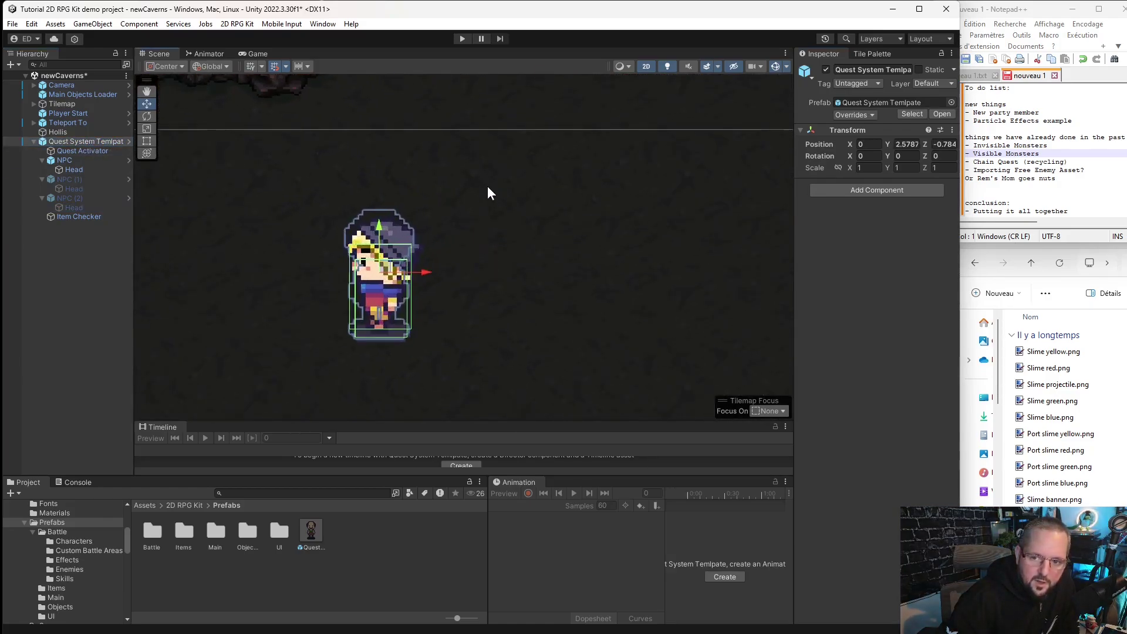
{"action": "left_click", "coordinate": [207, 279]}
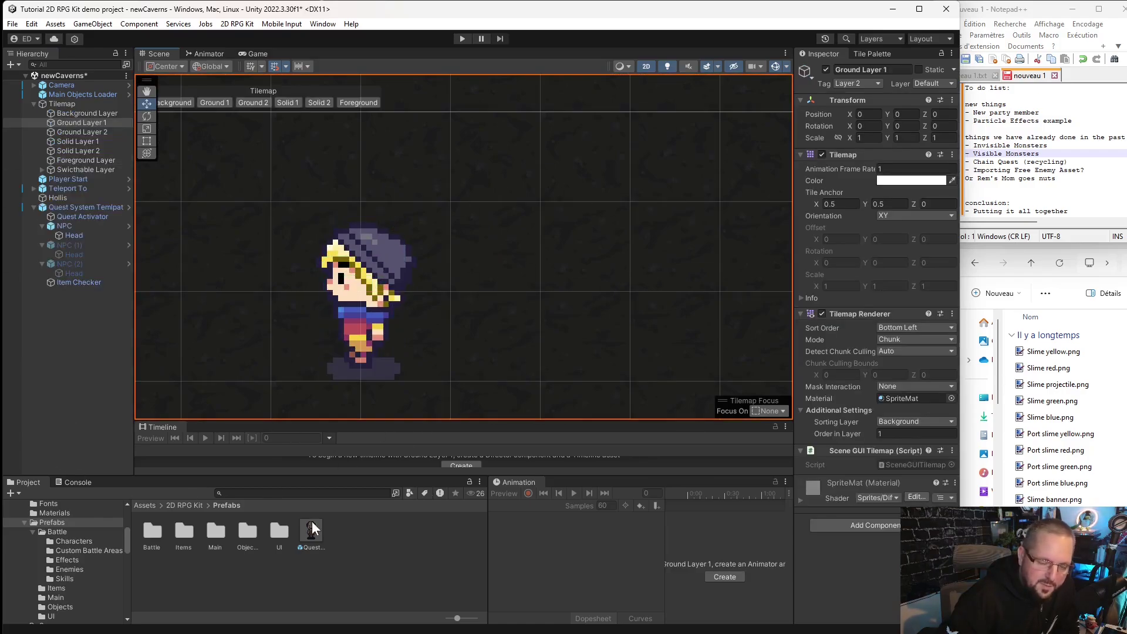
Examine the cavern map around Hollis and the player start, with no object selected.
{"action": "scroll", "coordinate": [223, 250], "scroll_direction": "down", "scroll_amount": 3}
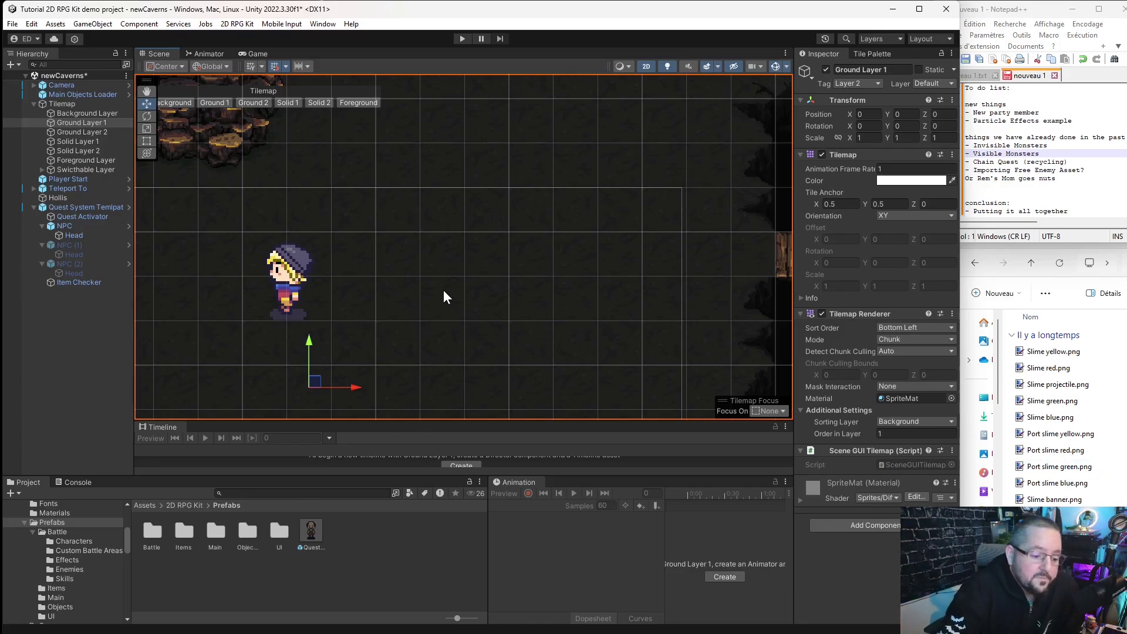
{"action": "scroll", "coordinate": [496, 208], "scroll_direction": "down", "scroll_amount": 3}
{"action": "middle_click_drag", "start_coordinate": [473, 294], "coordinate": [624, 269]}
{"action": "scroll", "coordinate": [615, 301], "scroll_direction": "down", "scroll_amount": 2}
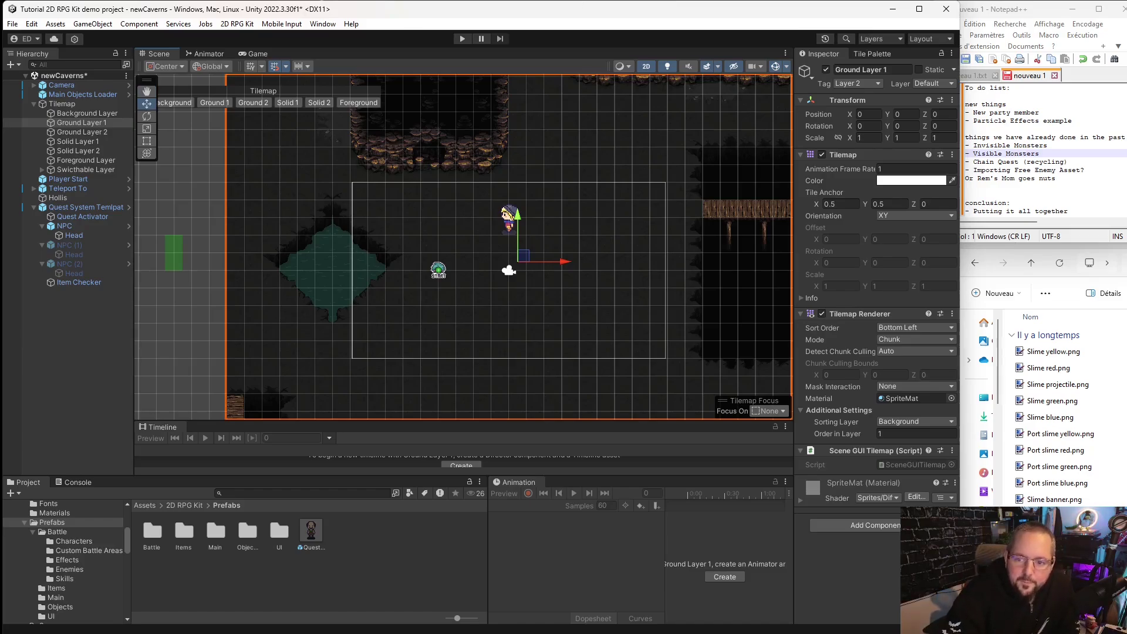
{"action": "scroll", "coordinate": [282, 326], "scroll_direction": "down", "scroll_amount": 5}
{"action": "scroll", "coordinate": [369, 378], "scroll_direction": "down", "scroll_amount": 5}
{"action": "mouse_move", "coordinate": [381, 379]}
{"action": "middle_mouse_down"}
{"action": "mouse_move", "coordinate": [444, 352]}
{"action": "mouse_move", "coordinate": [445, 369]}
{"action": "mouse_move", "coordinate": [347, 433]}
{"action": "middle_mouse_up"}
{"action": "scroll", "coordinate": [444, 352], "scroll_direction": "up", "scroll_amount": 5}
{"action": "scroll", "coordinate": [397, 227], "scroll_direction": "up", "scroll_amount": 4}
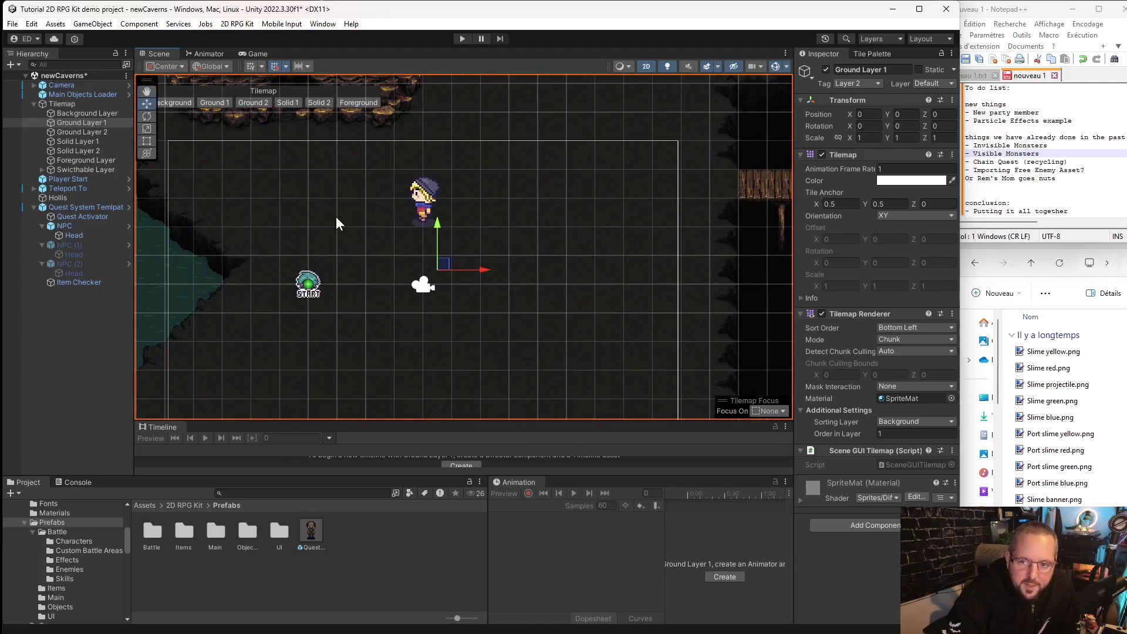
{"action": "left_click", "coordinate": [78, 370]}
{"action": "scroll", "coordinate": [376, 247], "scroll_direction": "down", "scroll_amount": 2}
{"action": "middle_click_drag", "start_coordinate": [376, 247], "coordinate": [416, 311]}
{"action": "scroll", "coordinate": [434, 294], "scroll_direction": "down", "scroll_amount": 2}
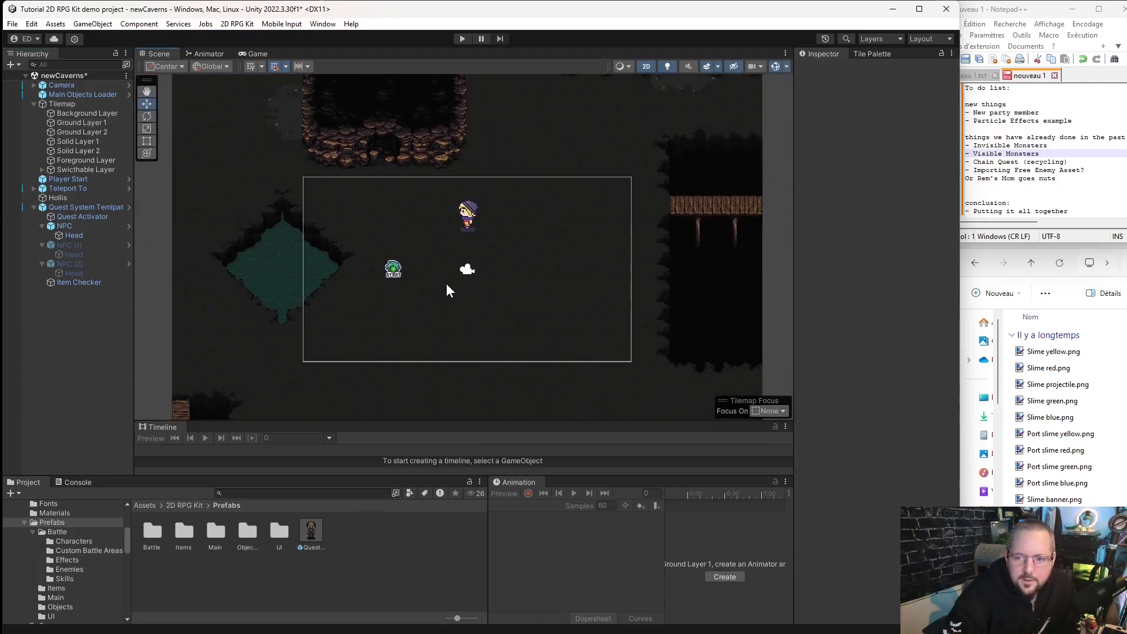
{"action": "scroll", "coordinate": [447, 284], "scroll_direction": "up", "scroll_amount": 1}
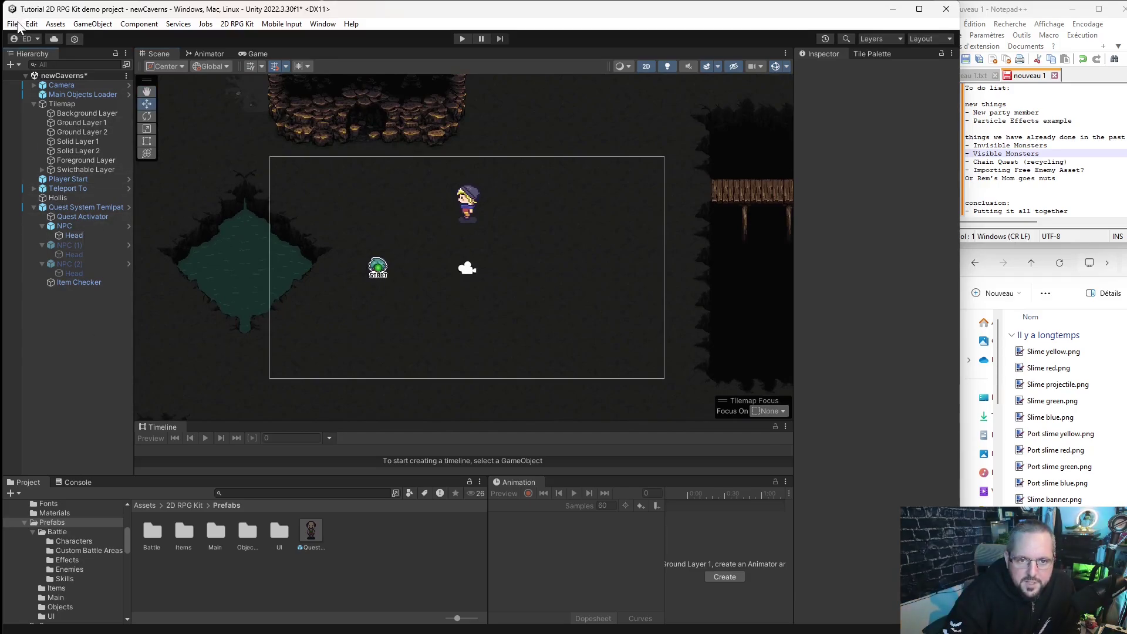
Open the Game Manager prefab referenced by Main Objects Loader and find the quest list in its Quest Manager.
{"action": "left_click", "coordinate": [78, 94]}
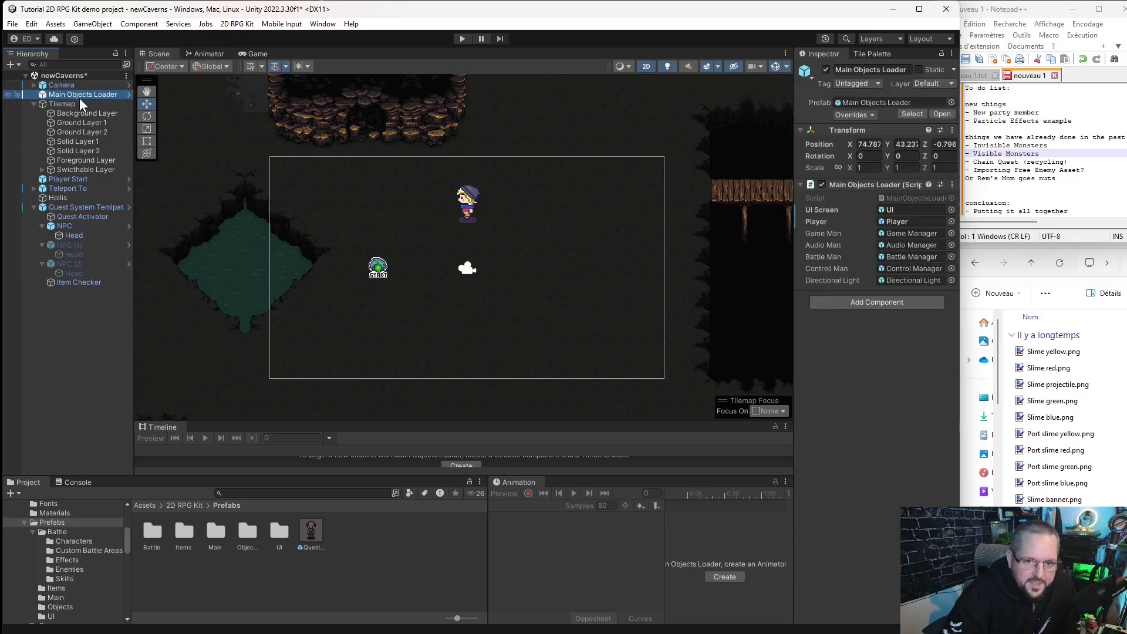
{"action": "left_click", "coordinate": [909, 231]}
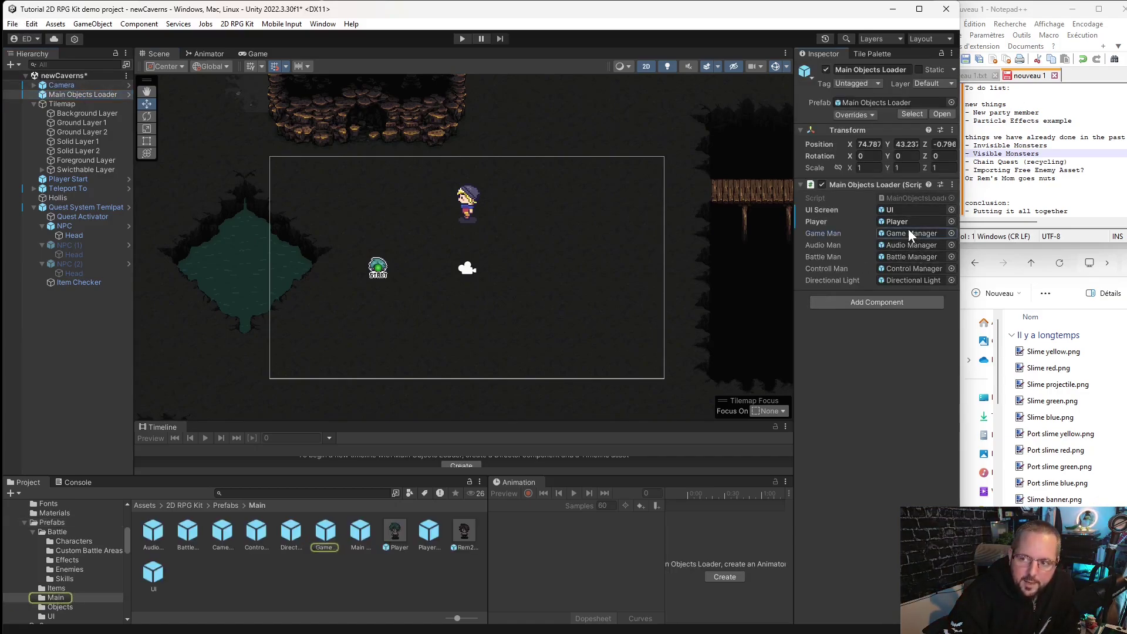
{"action": "double_click", "coordinate": [908, 229]}
{"action": "scroll", "coordinate": [865, 315], "scroll_direction": "down", "scroll_amount": 10}
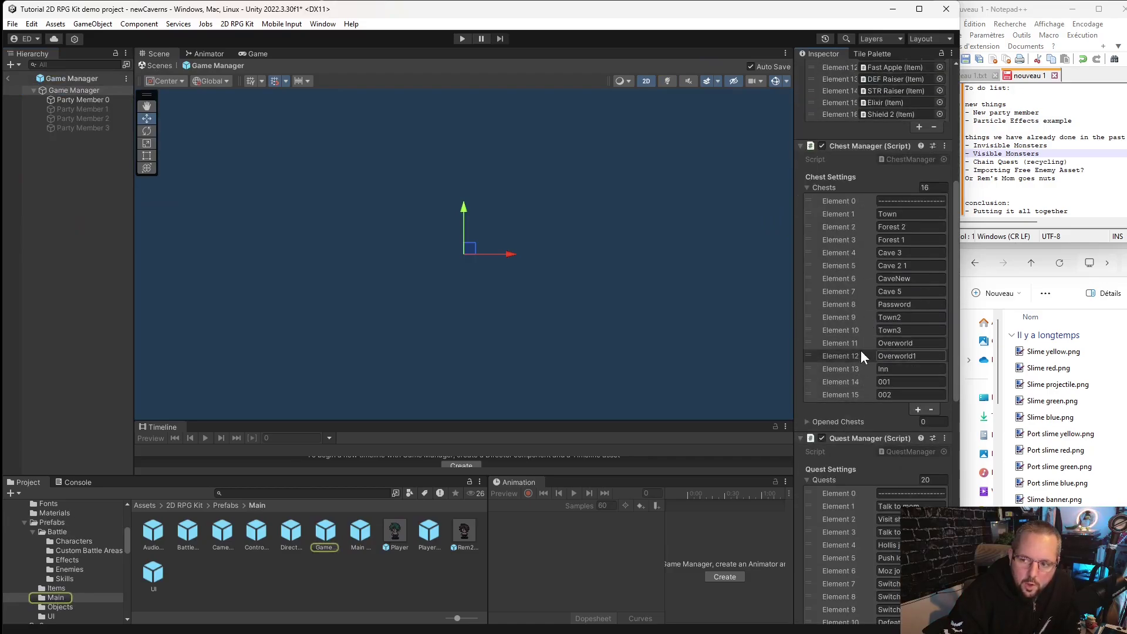
{"action": "scroll", "coordinate": [865, 353], "scroll_direction": "down", "scroll_amount": 5}
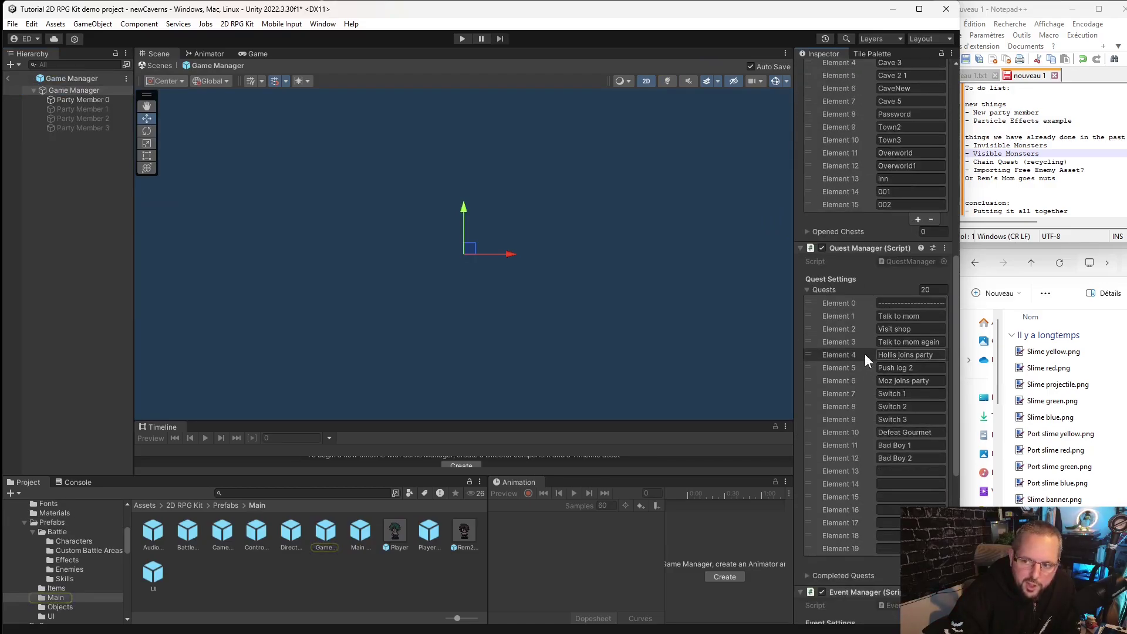
{"action": "scroll", "coordinate": [864, 353], "scroll_direction": "down", "scroll_amount": 4}
Name quest elements 13 and 14 HolMan part 1 and HolMan part 2 in the Quest Manager, and return to the newCaverns scene.
{"action": "left_click", "coordinate": [907, 311]}
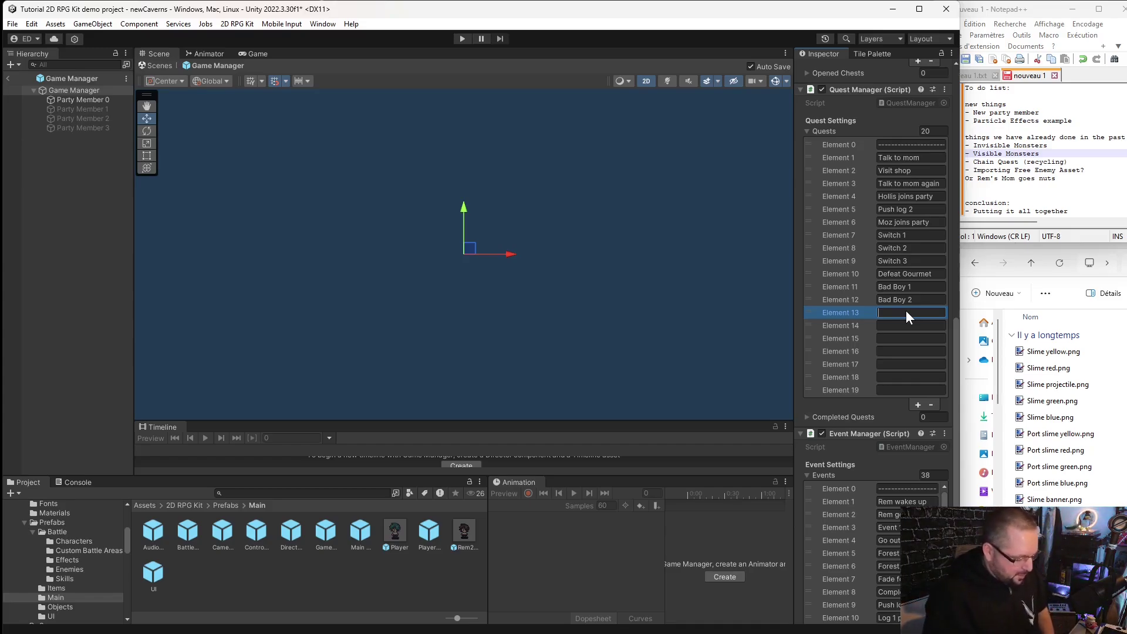
{"action": "type", "text": "HolMan"}
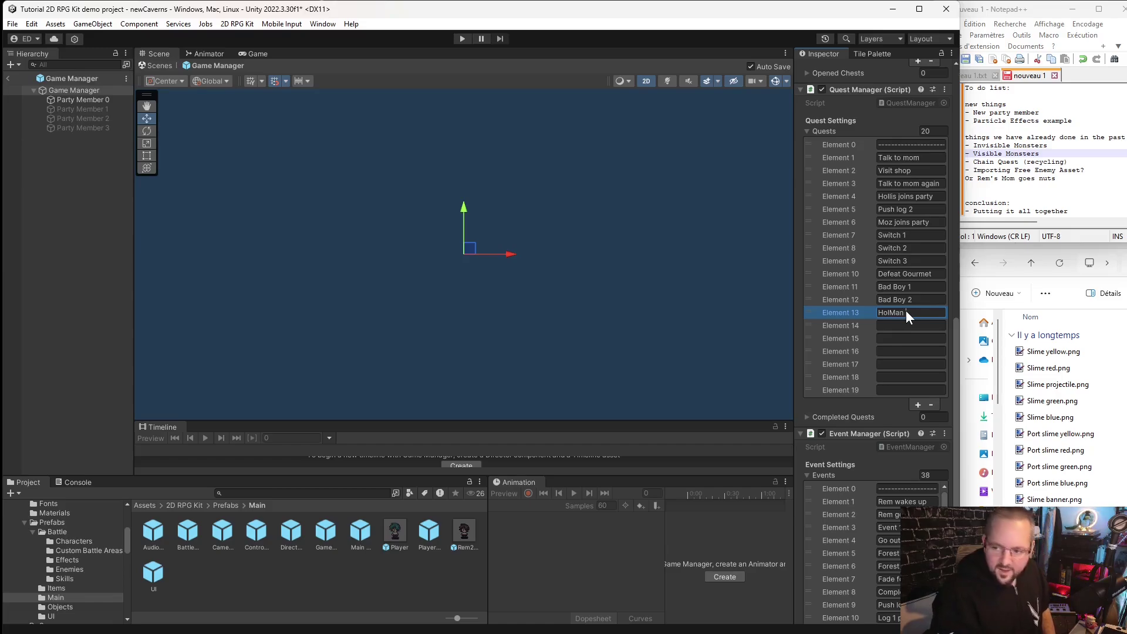
{"action": "type", "text": " part 1"}
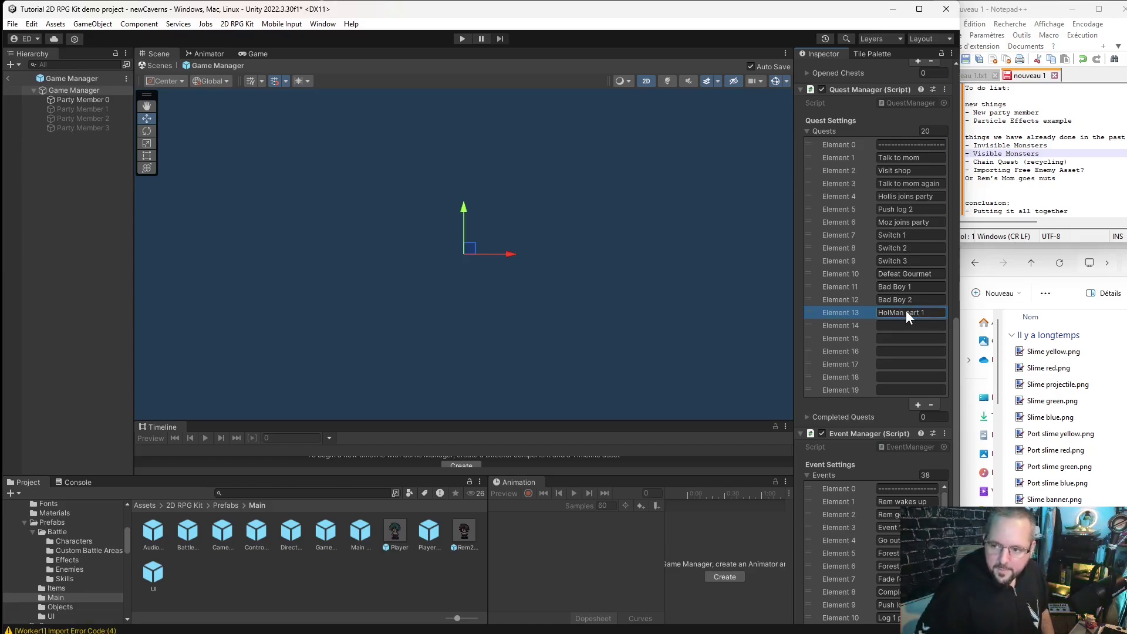
{"action": "key", "text": "Return"}
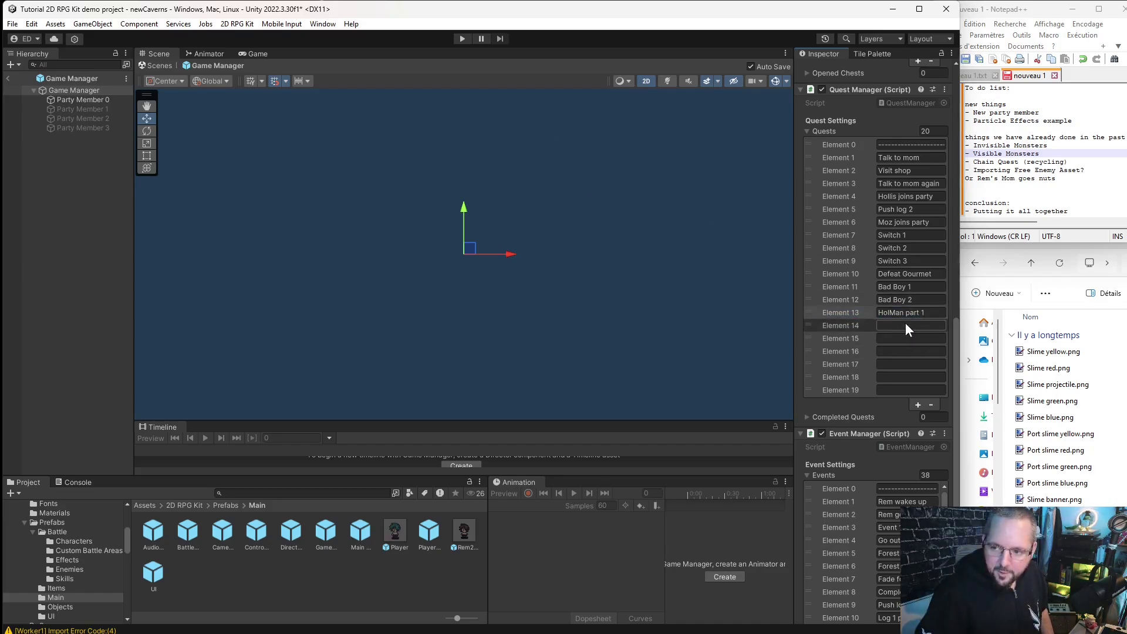
{"action": "left_click", "coordinate": [906, 324]}
{"action": "type", "text": "Hol"}
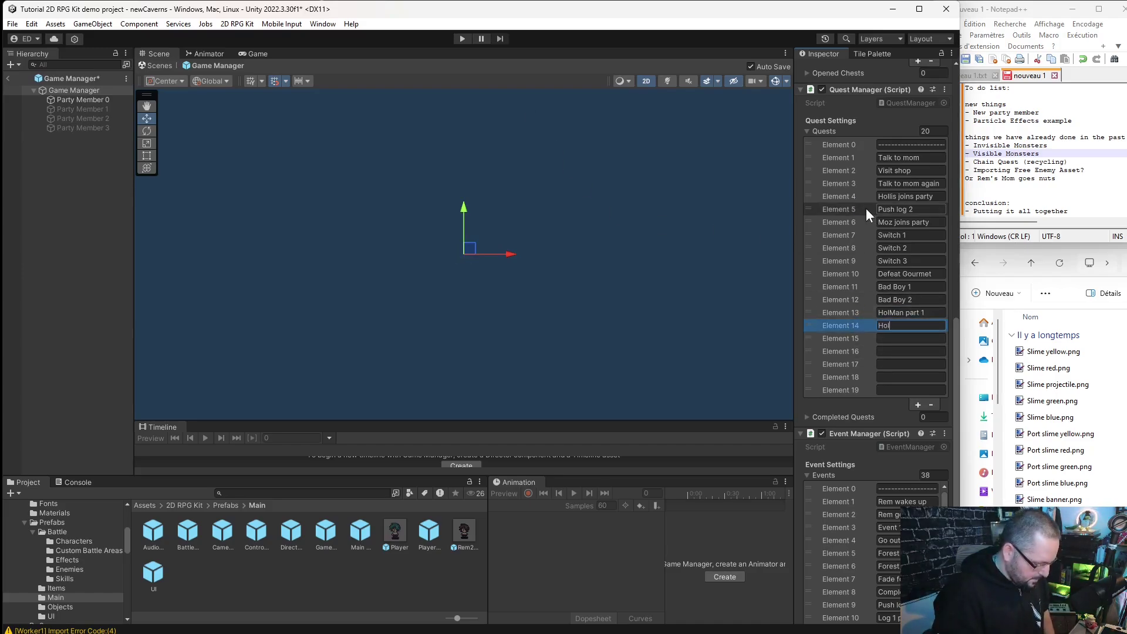
{"action": "type", "text": "Man part 2"}
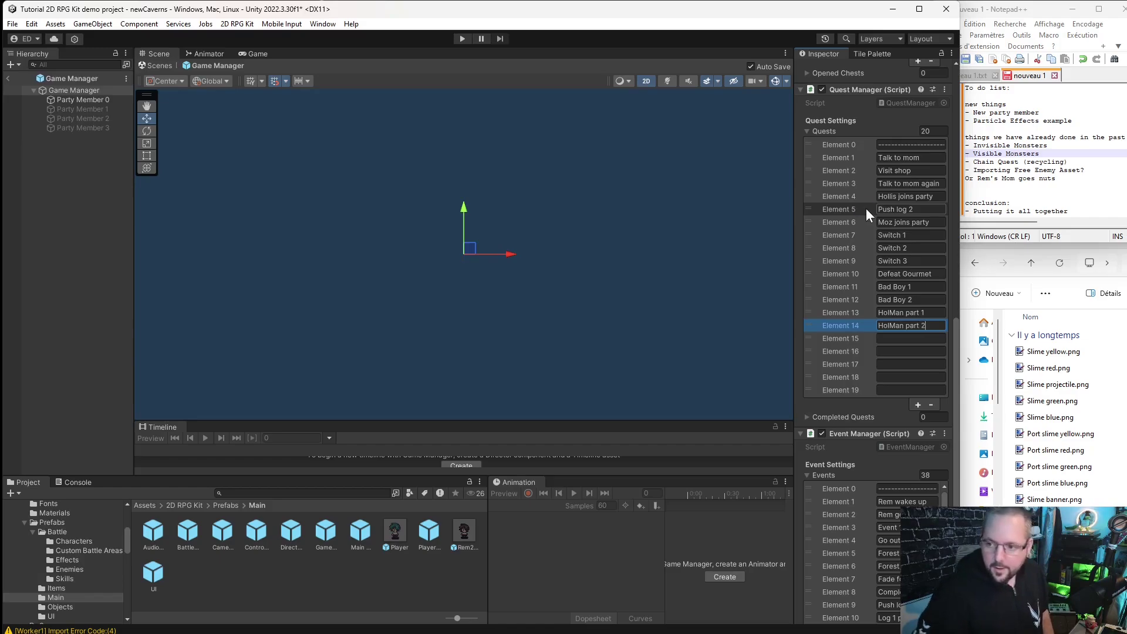
{"action": "left_click", "coordinate": [927, 314]}
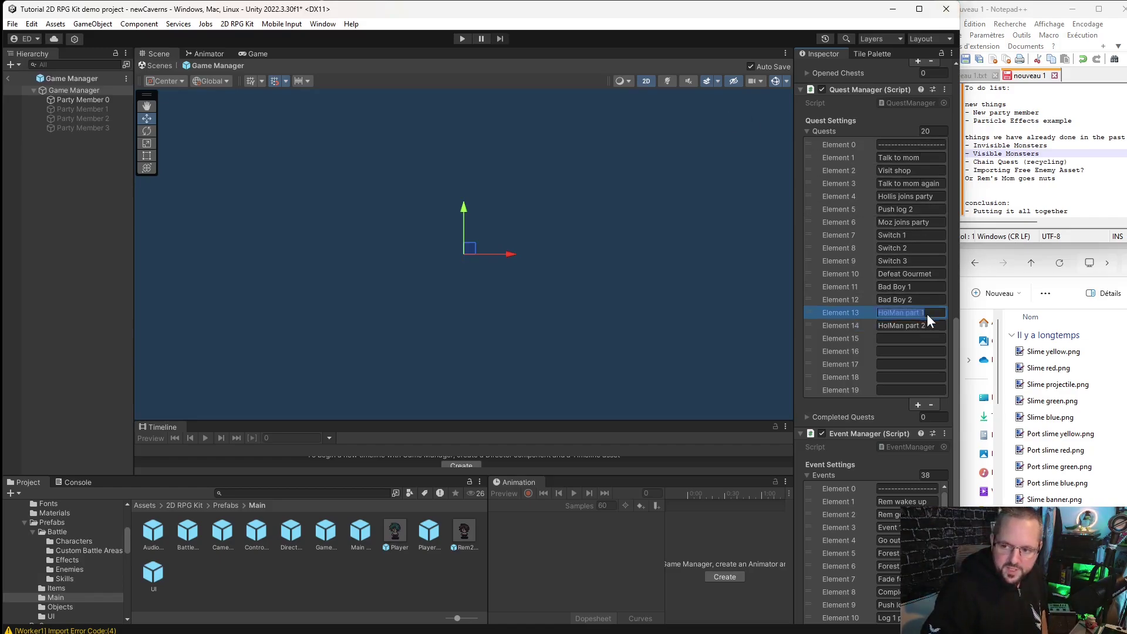
{"action": "left_click_drag", "start_coordinate": [927, 314], "coordinate": [911, 314]}
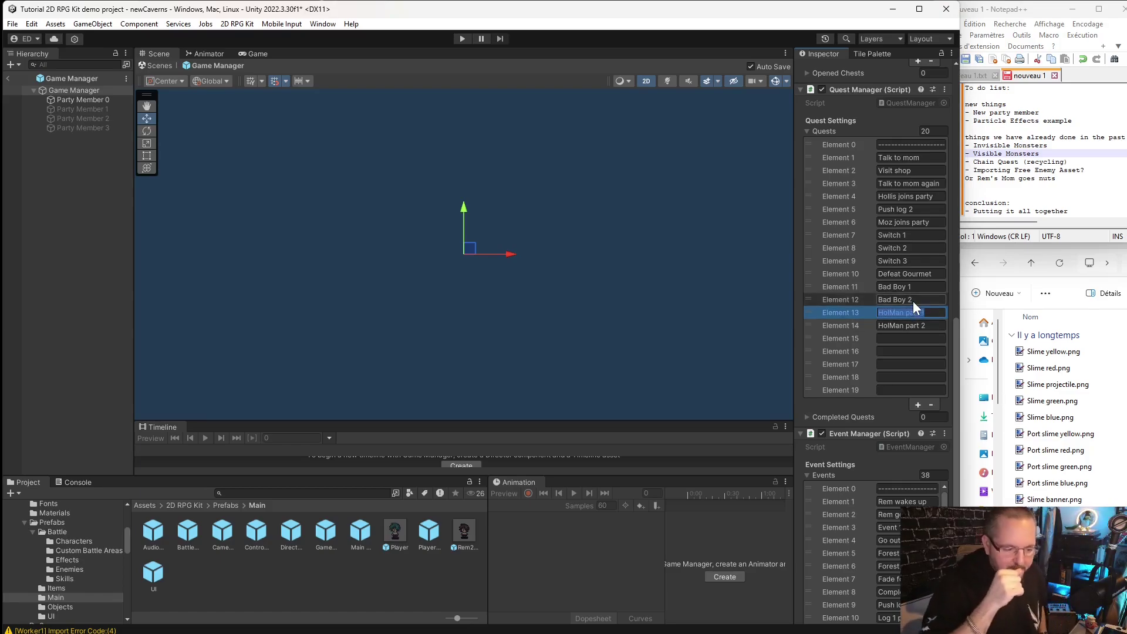
{"action": "scroll", "coordinate": [913, 300], "scroll_direction": "up", "scroll_amount": 1}
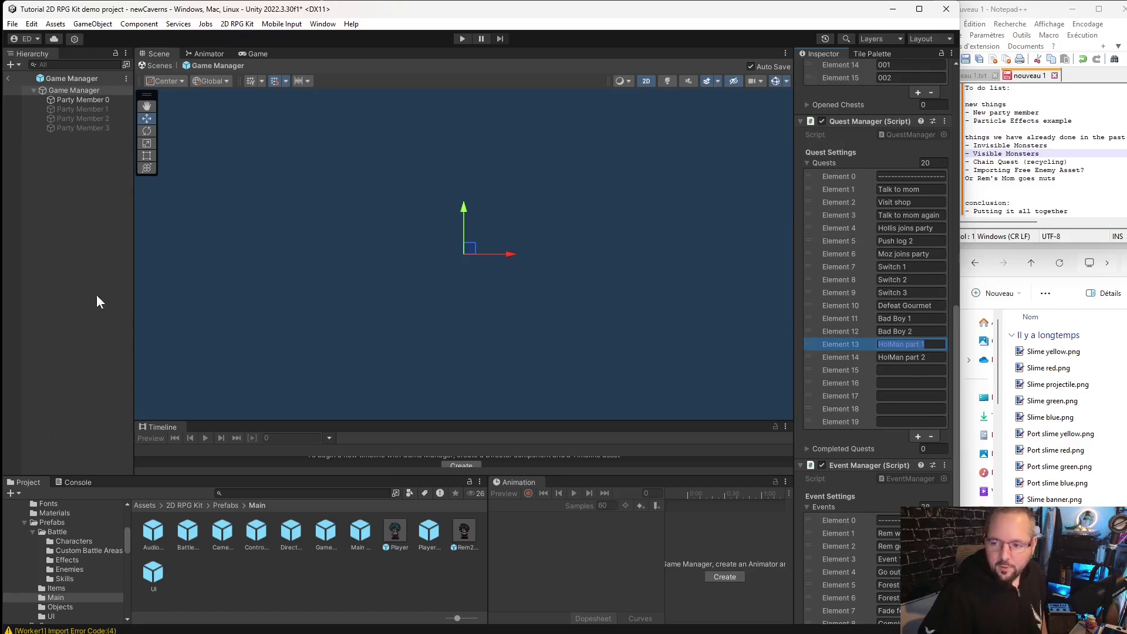
{"action": "left_click", "coordinate": [8, 79]}
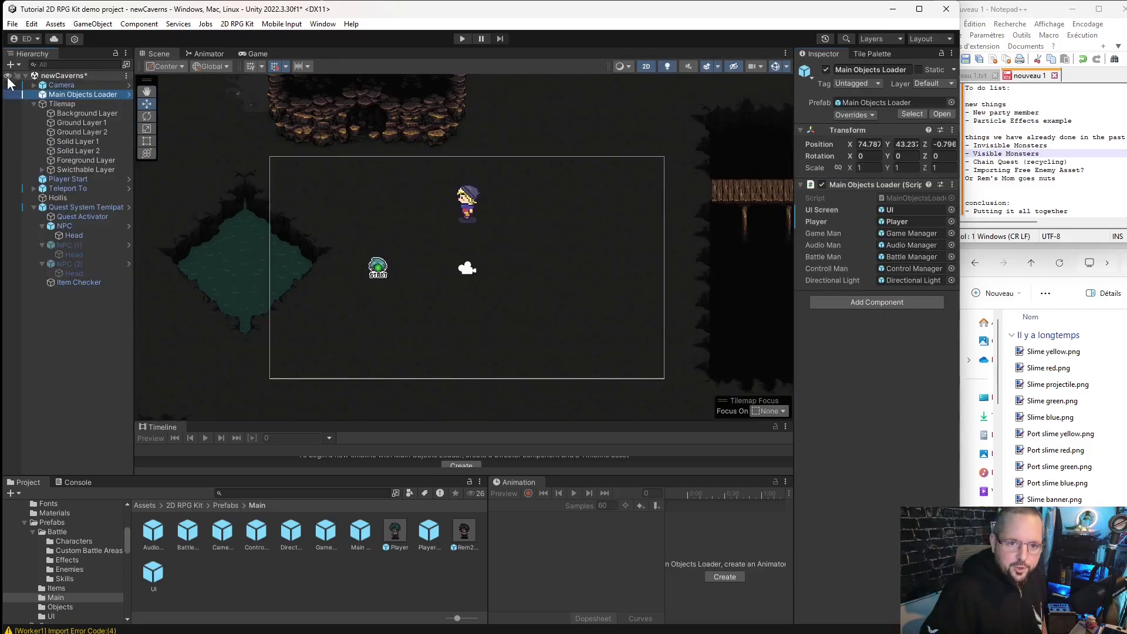
Set Quest To Check to HolMan part 1 in the Quest Activator's components for NPC and NPC (1).
{"action": "left_click", "coordinate": [111, 217]}
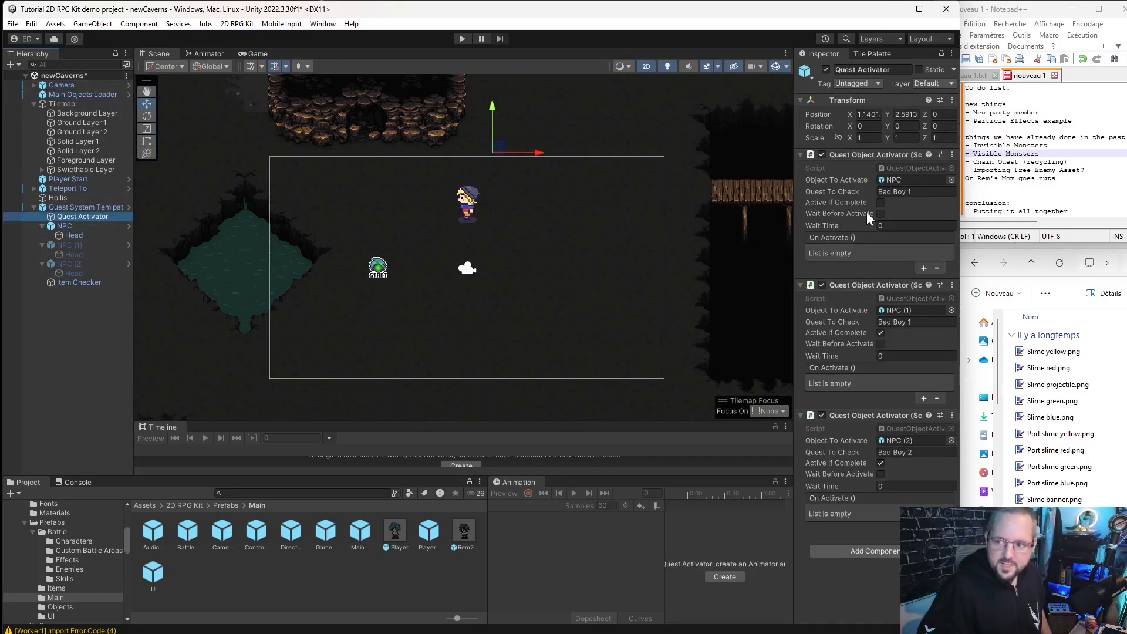
{"action": "left_click", "coordinate": [913, 192]}
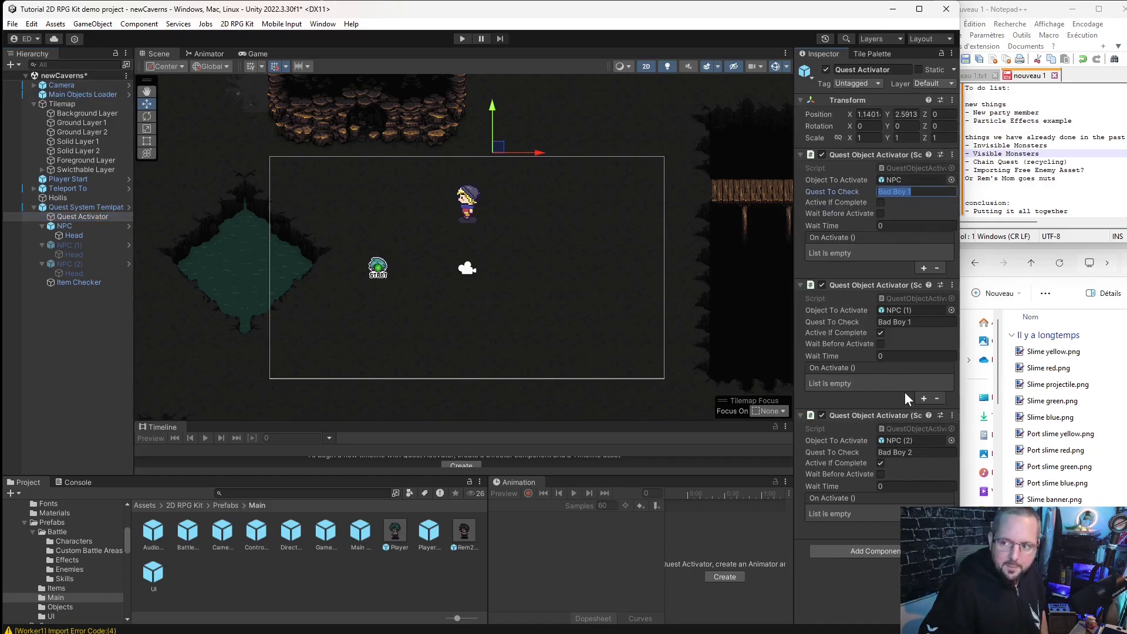
{"action": "type", "text": "HolMan part 1"}
{"action": "left_click", "coordinate": [590, 565]}
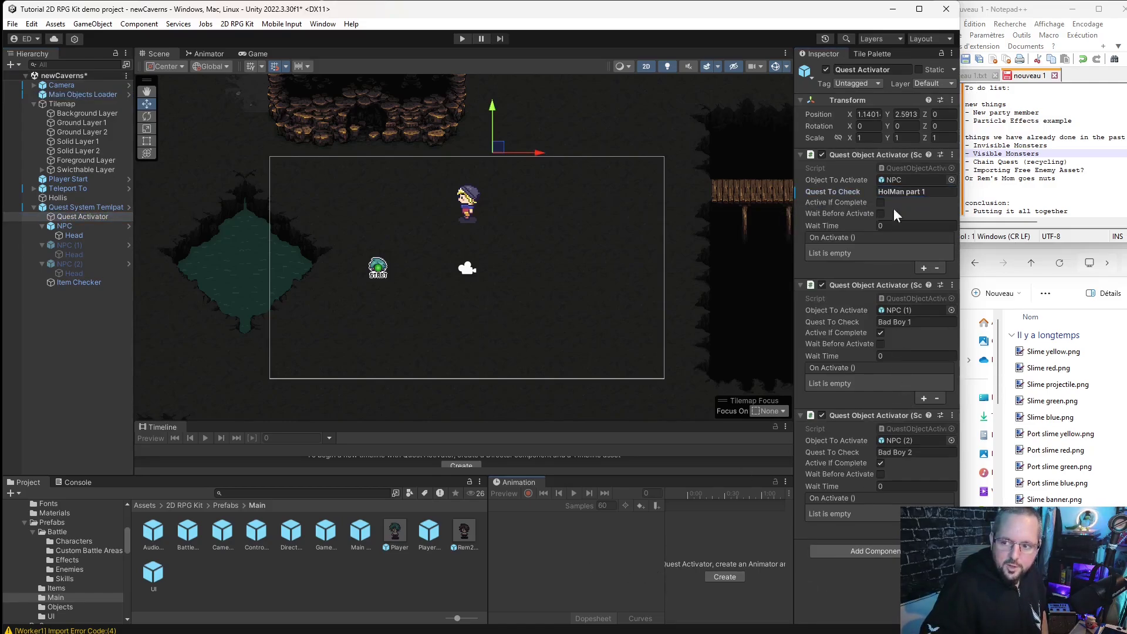
{"action": "left_click", "coordinate": [908, 323]}
{"action": "type", "text": "HolMan part 1"}
{"action": "left_click", "coordinate": [576, 554]}
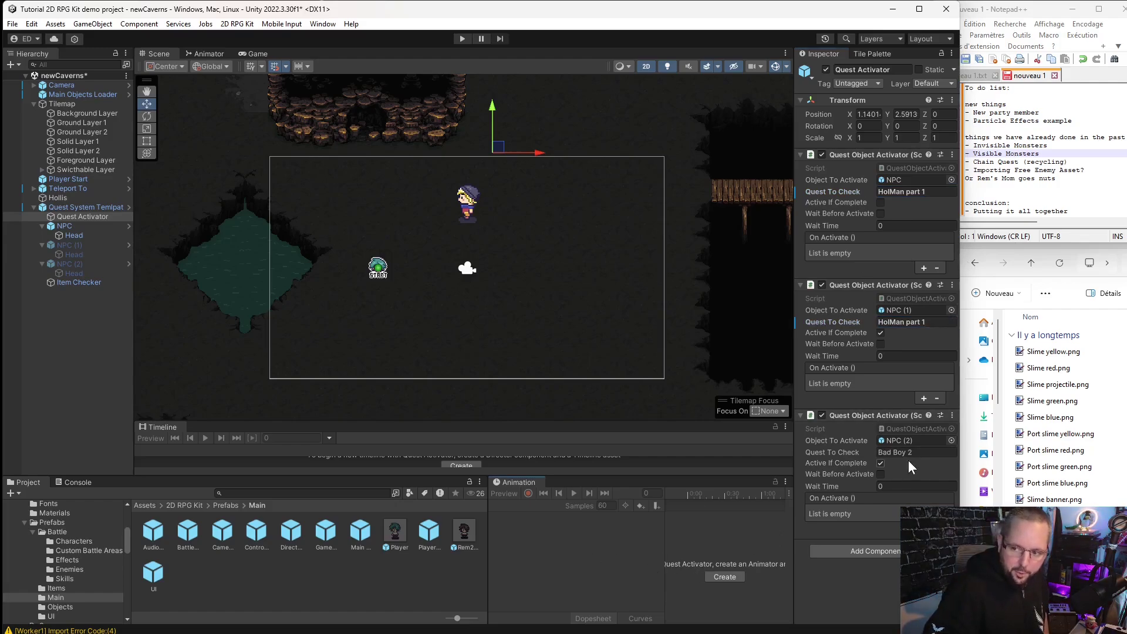
Set Quest To Mark to HolMan part 1 in the Dialog Starter of the template's first NPC.
{"action": "left_click", "coordinate": [64, 227]}
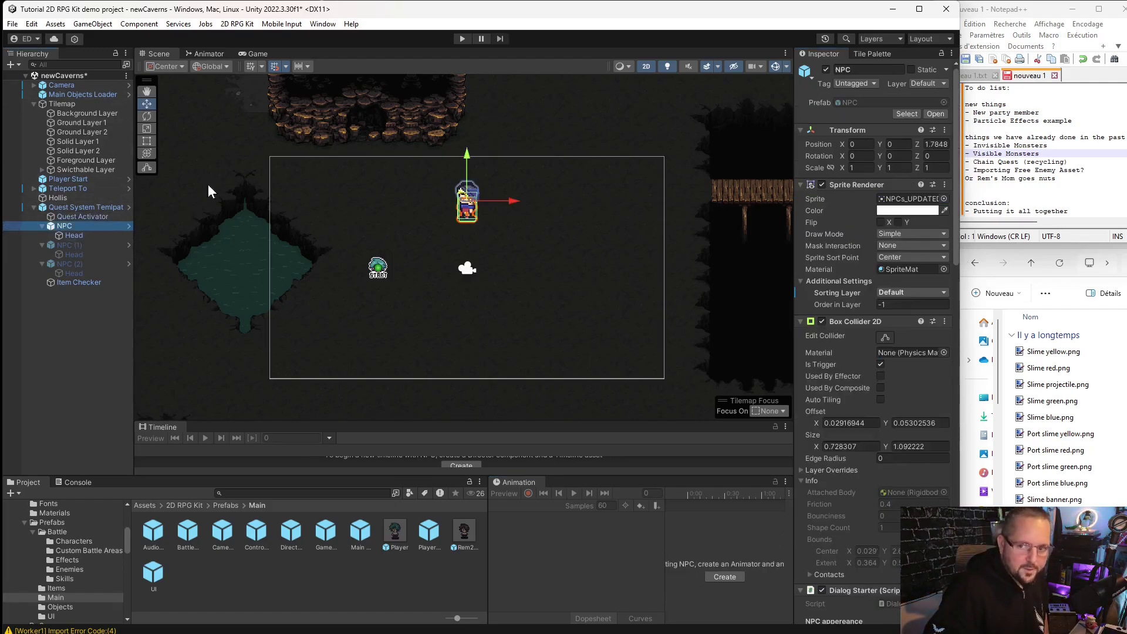
{"action": "scroll", "coordinate": [887, 200], "scroll_direction": "down", "scroll_amount": 15}
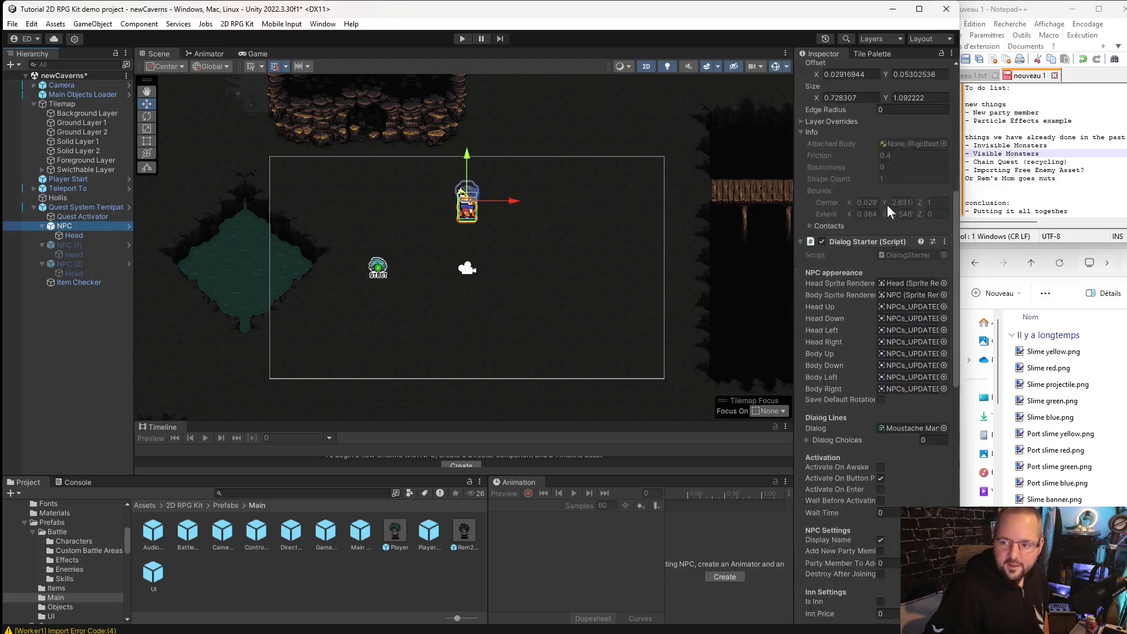
{"action": "scroll", "coordinate": [886, 202], "scroll_direction": "down", "scroll_amount": 6}
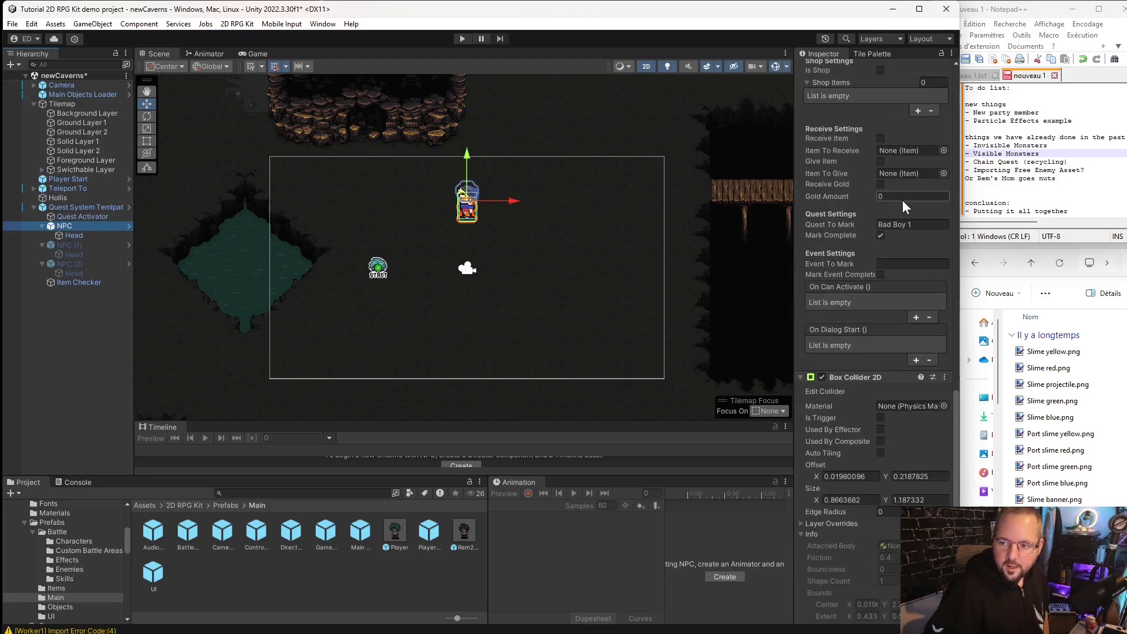
{"action": "left_click", "coordinate": [916, 225]}
{"action": "type", "text": "HolMan part 1"}
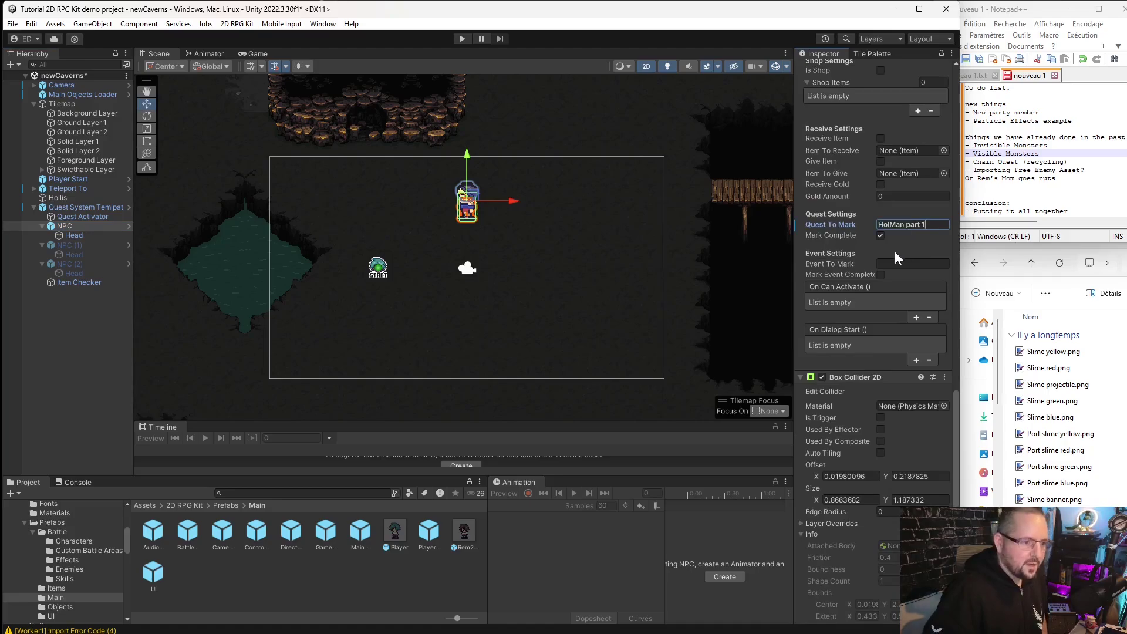
{"action": "left_click", "coordinate": [599, 572]}
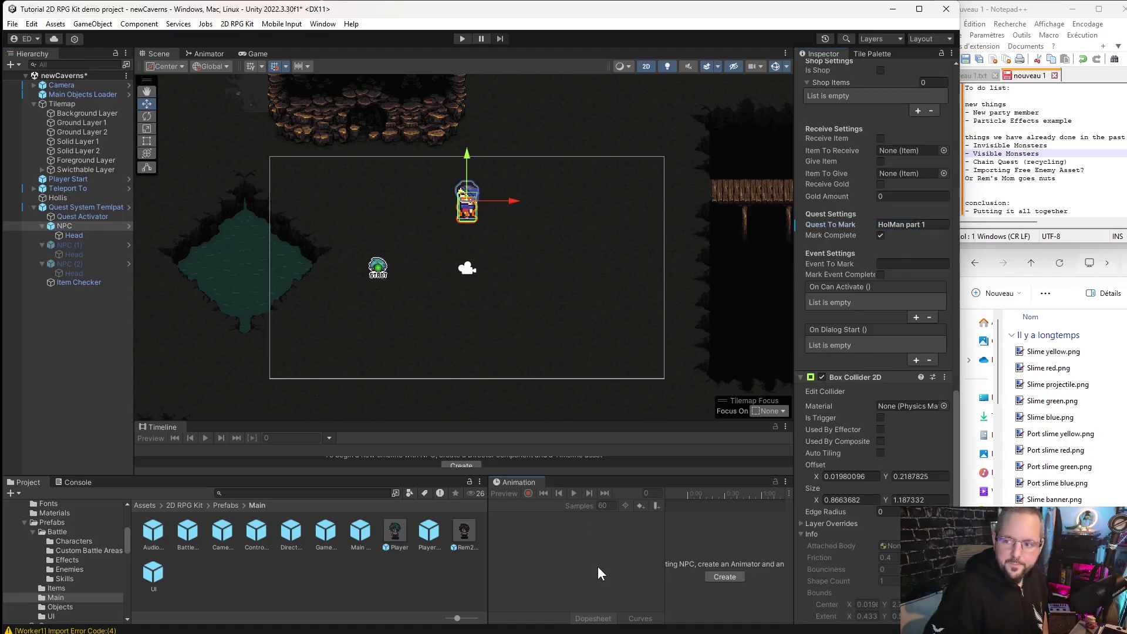
Examine the Dialog Starter's receive, quest and event settings on NPC (1) and NPC (2).
{"action": "left_click", "coordinate": [79, 245]}
{"action": "scroll", "coordinate": [875, 273], "scroll_direction": "up", "scroll_amount": 15}
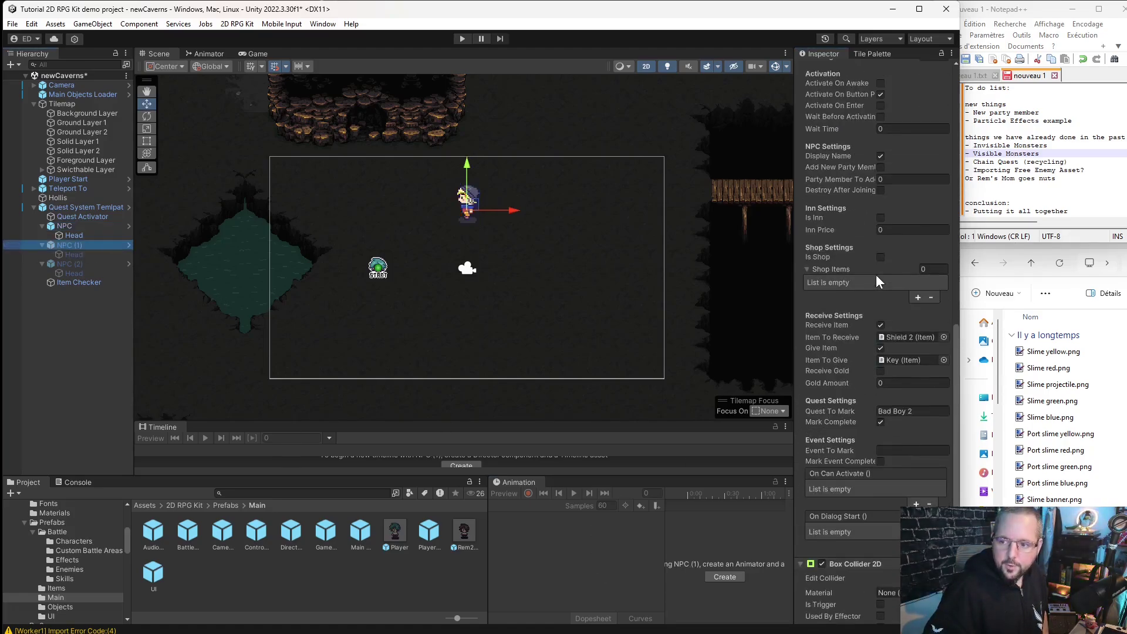
{"action": "scroll", "coordinate": [873, 245], "scroll_direction": "down", "scroll_amount": 10}
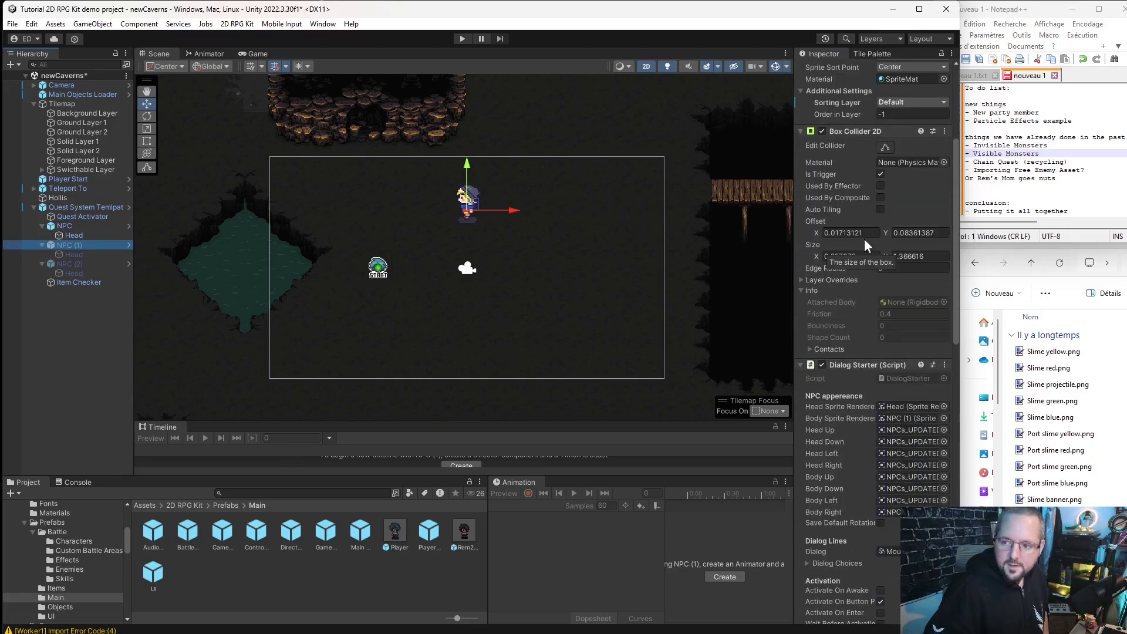
{"action": "scroll", "coordinate": [875, 298], "scroll_direction": "down", "scroll_amount": 3}
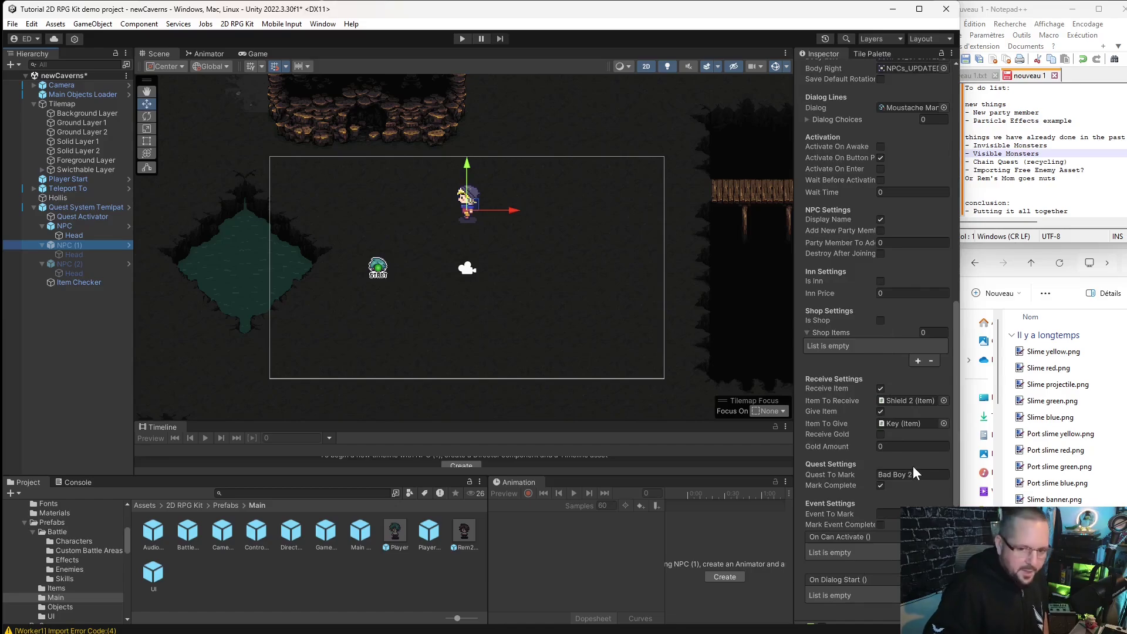
{"action": "scroll", "coordinate": [912, 463], "scroll_direction": "down", "scroll_amount": 4}
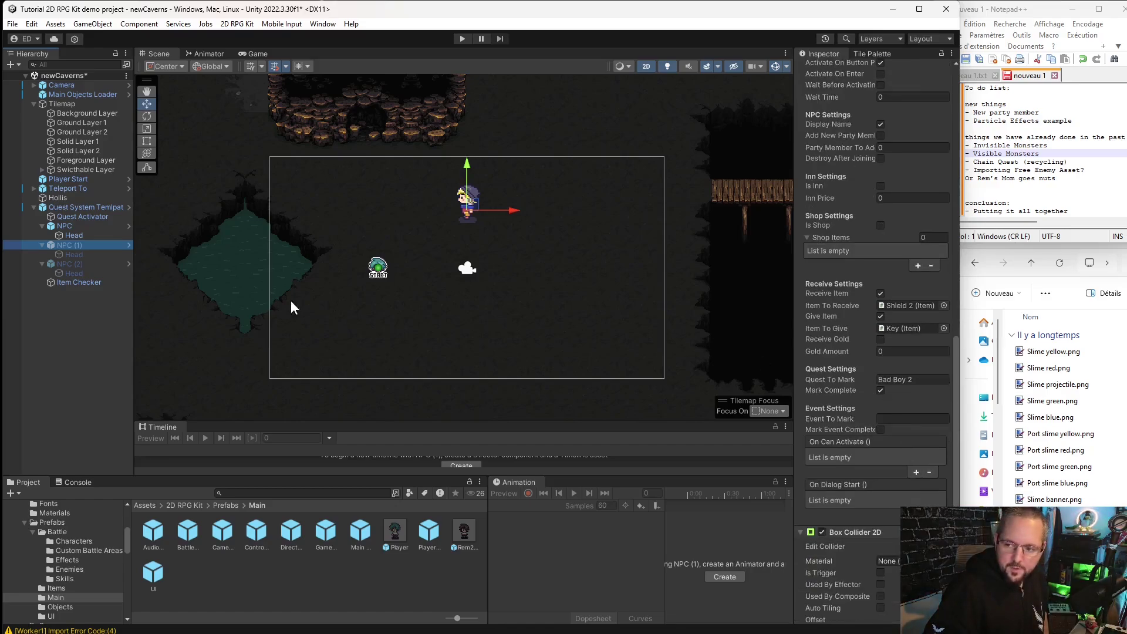
{"action": "left_click", "coordinate": [86, 265]}
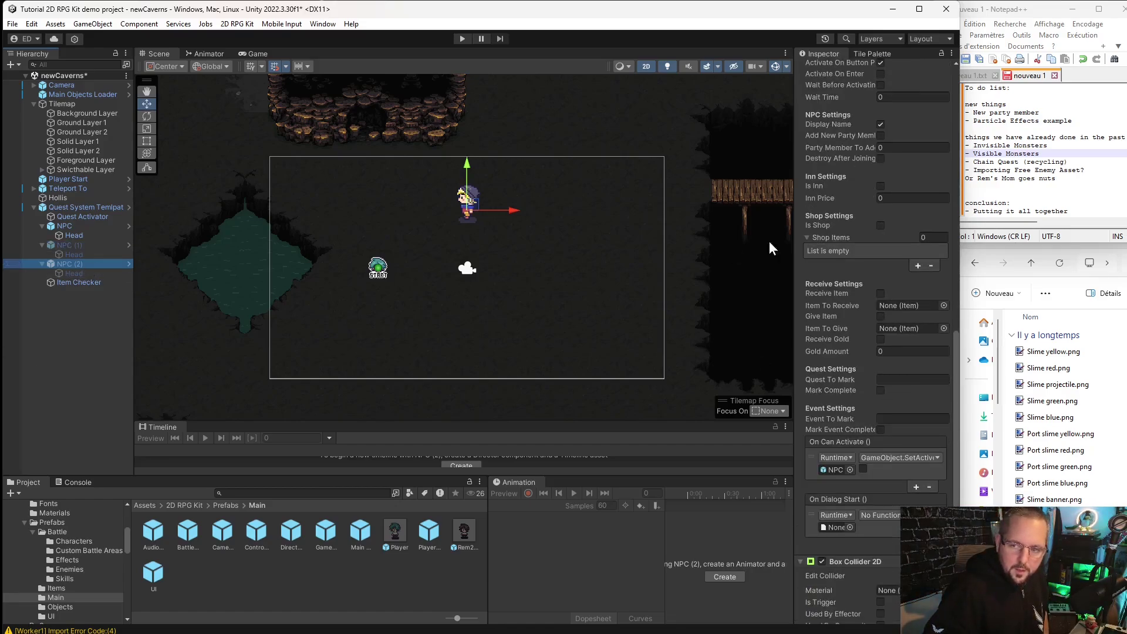
{"action": "scroll", "coordinate": [880, 273], "scroll_direction": "up", "scroll_amount": 10}
{"action": "scroll", "coordinate": [879, 266], "scroll_direction": "up", "scroll_amount": 5}
{"action": "scroll", "coordinate": [878, 254], "scroll_direction": "down", "scroll_amount": 6}
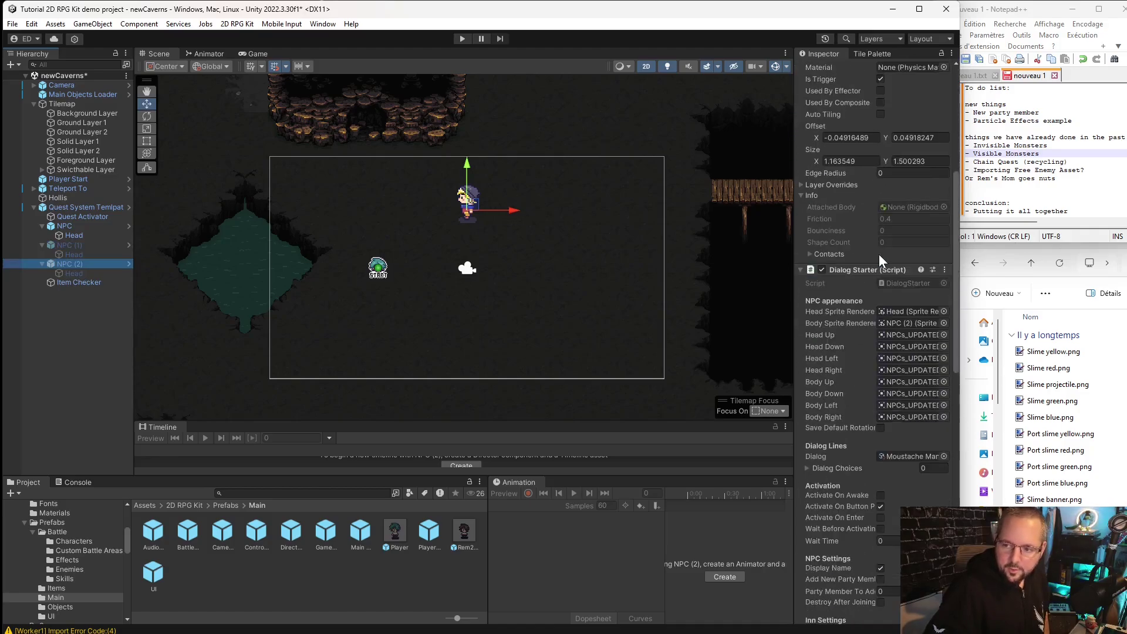
{"action": "scroll", "coordinate": [878, 254], "scroll_direction": "down", "scroll_amount": 10}
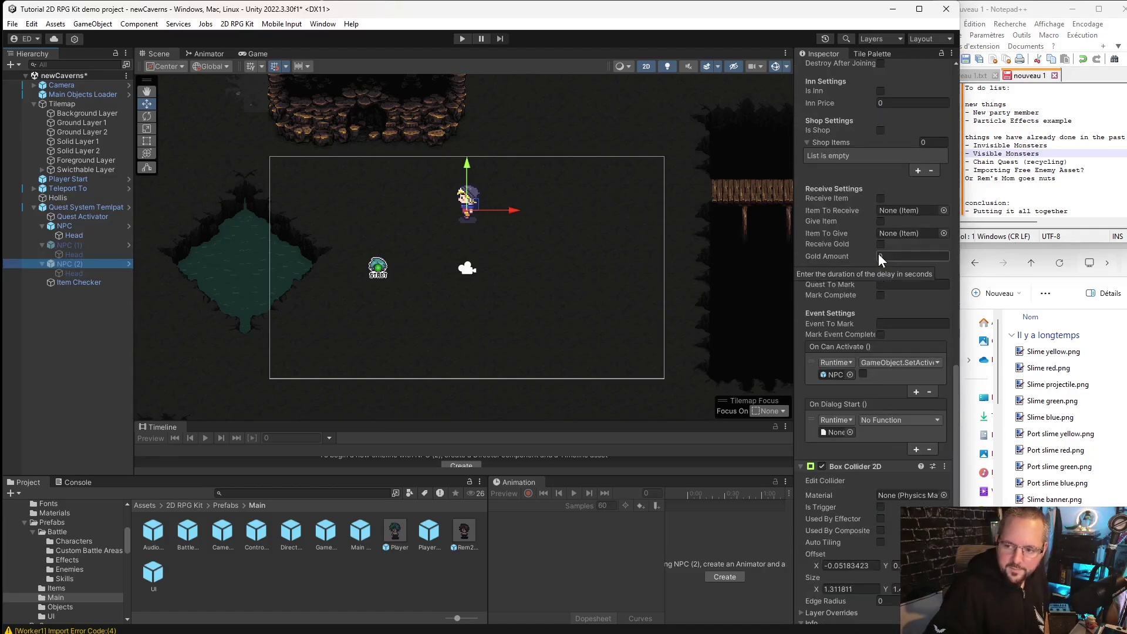
{"action": "scroll", "coordinate": [878, 254], "scroll_direction": "down", "scroll_amount": 5}
{"action": "scroll", "coordinate": [874, 243], "scroll_direction": "up", "scroll_amount": 8}
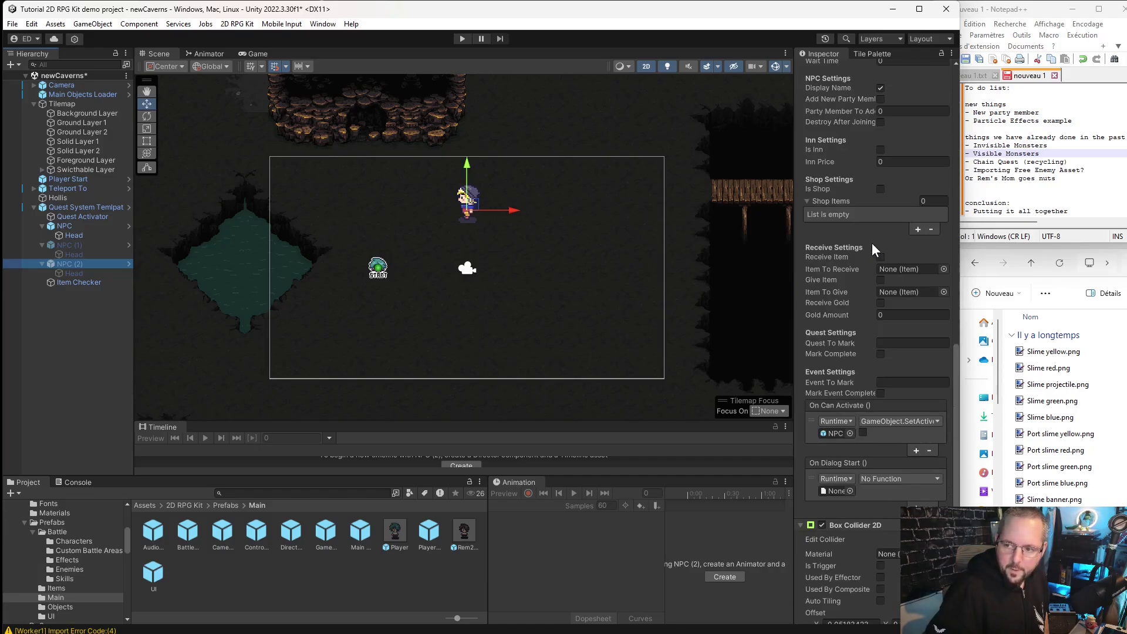
Assign the Magic Truffle prefab from the Items folder as the Item Checker's Item To Check.
{"action": "left_click", "coordinate": [79, 282]}
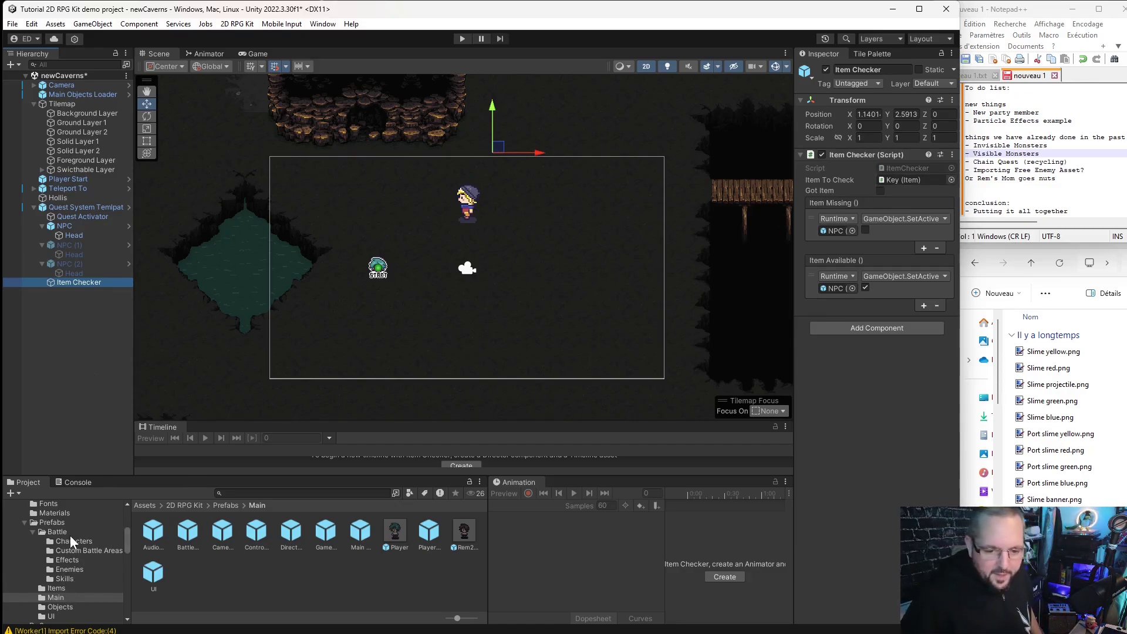
{"action": "scroll", "coordinate": [64, 534], "scroll_direction": "up", "scroll_amount": 5}
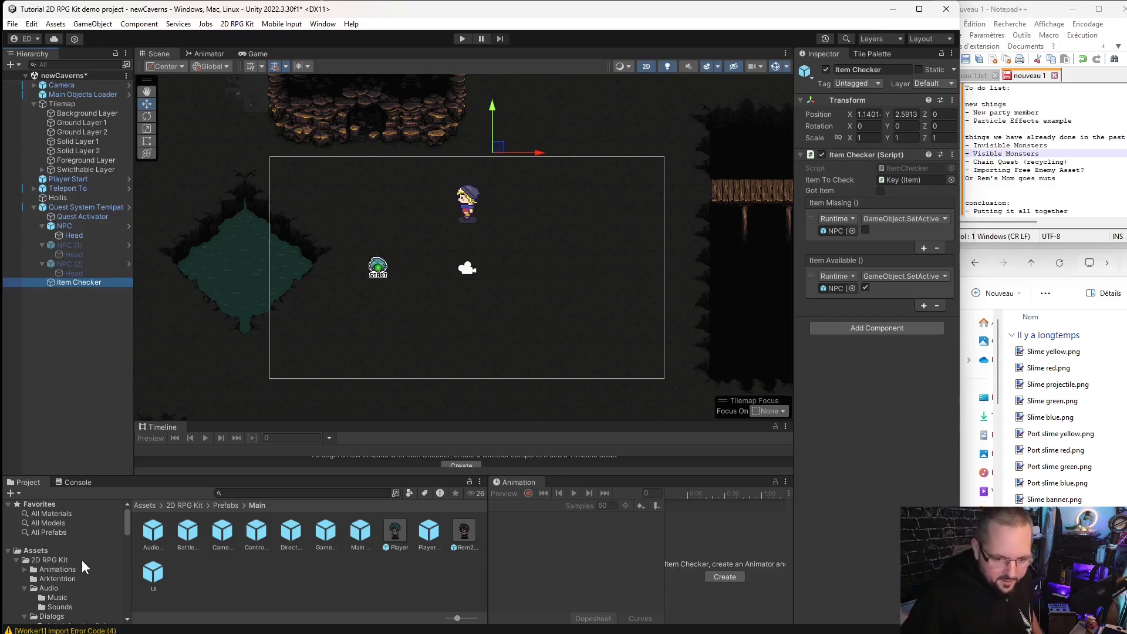
{"action": "scroll", "coordinate": [81, 562], "scroll_direction": "down", "scroll_amount": 5}
{"action": "left_click", "coordinate": [68, 584]}
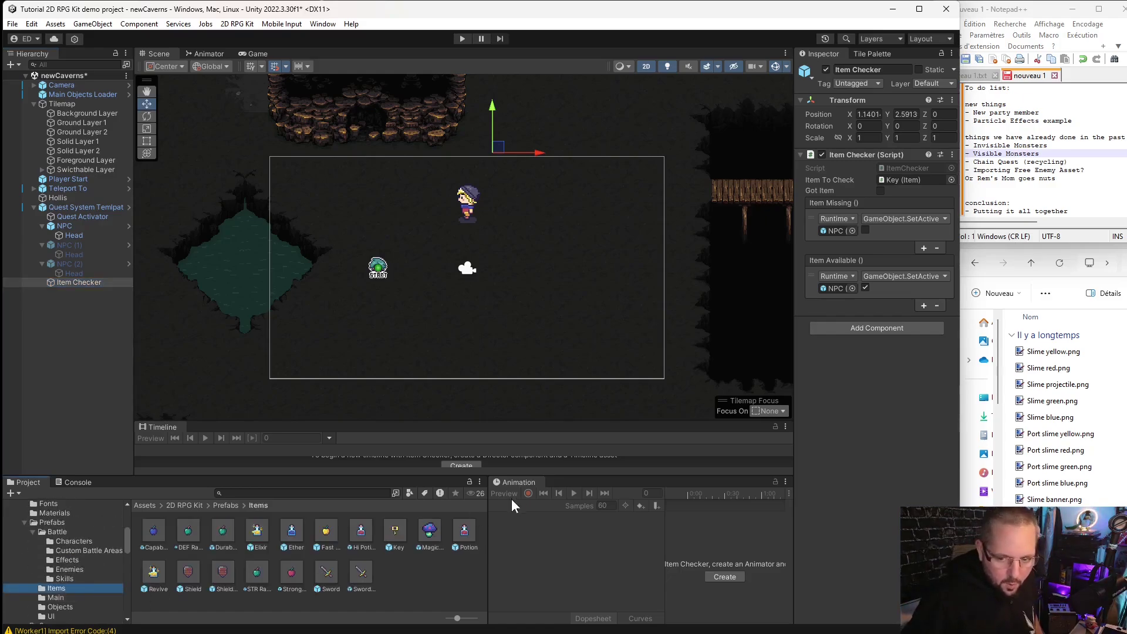
{"action": "left_click", "coordinate": [430, 539]}
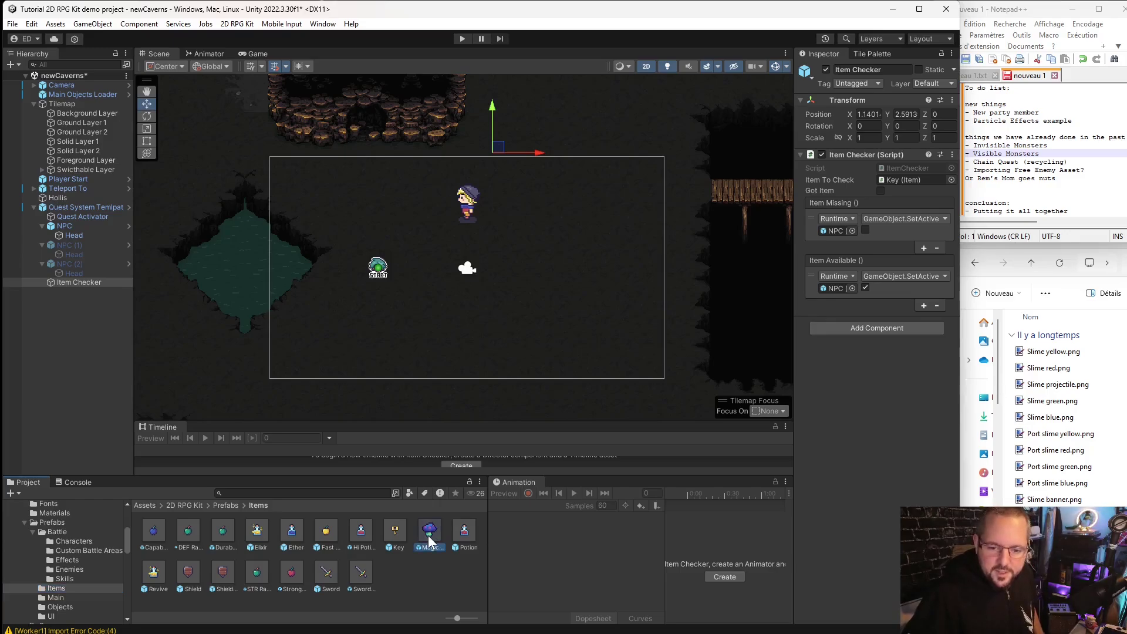
{"action": "left_click_drag", "start_coordinate": [430, 541], "coordinate": [919, 185]}
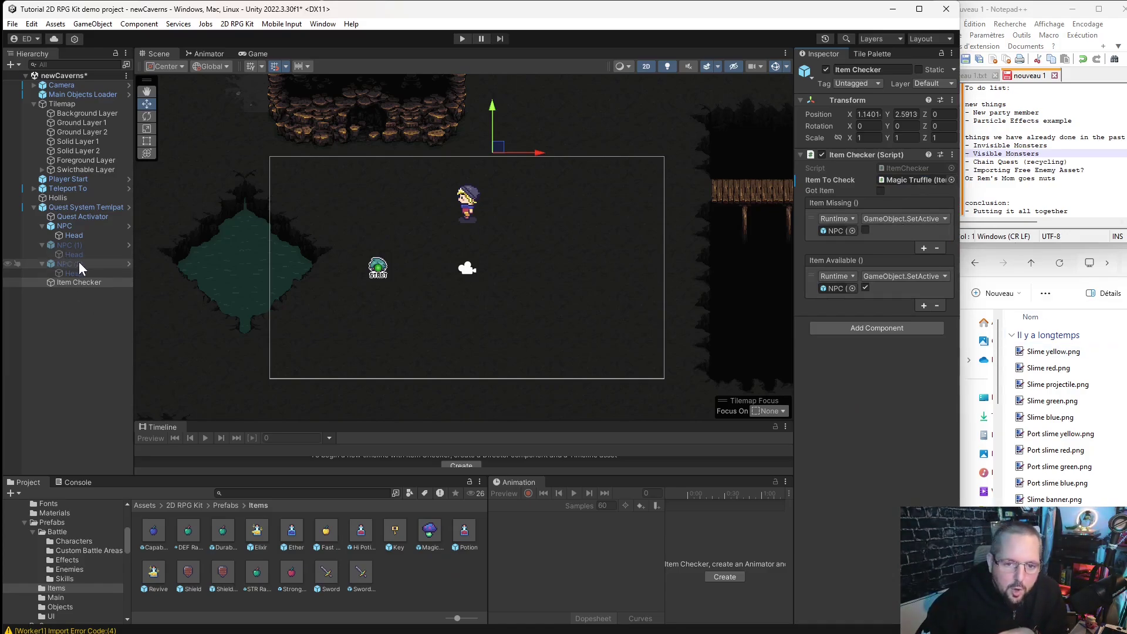
Assign the Magic Truffle prefab as Item To Give in NPC (1)'s Dialog Starter.
{"action": "left_click", "coordinate": [85, 245]}
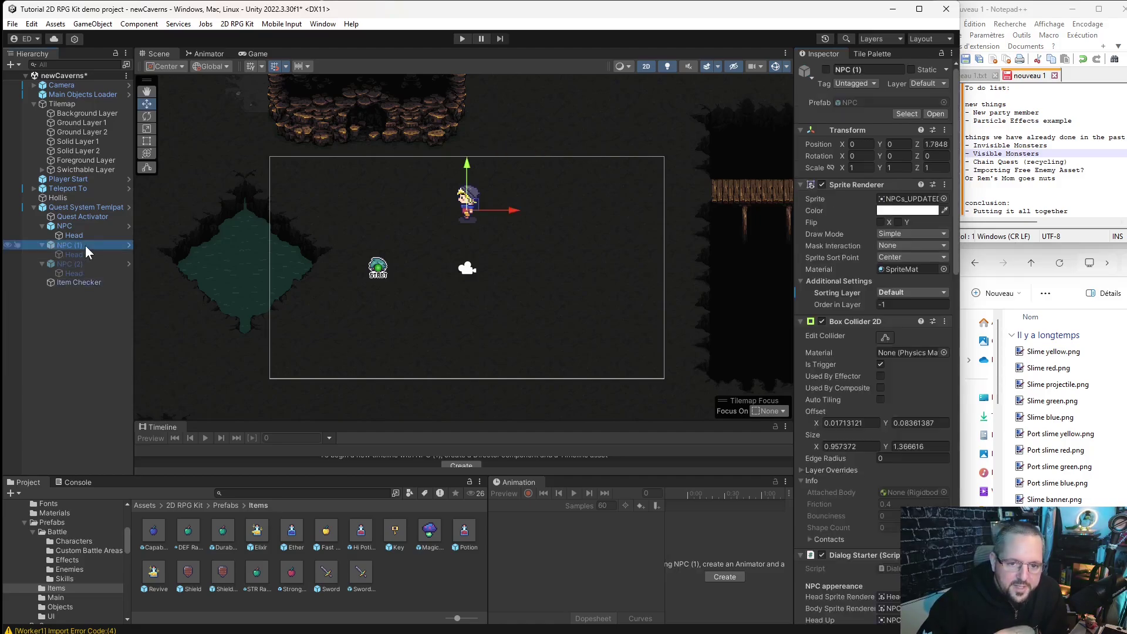
{"action": "scroll", "coordinate": [869, 417], "scroll_direction": "down", "scroll_amount": 3}
{"action": "scroll", "coordinate": [851, 420], "scroll_direction": "down", "scroll_amount": 6}
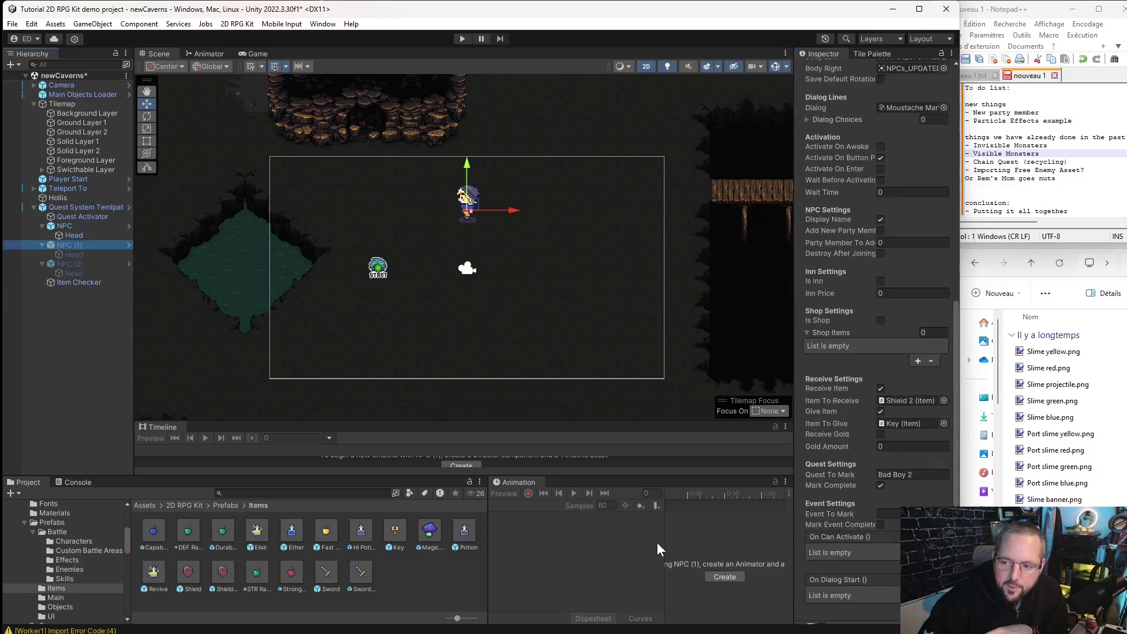
{"action": "left_click_drag", "start_coordinate": [424, 533], "coordinate": [914, 425]}
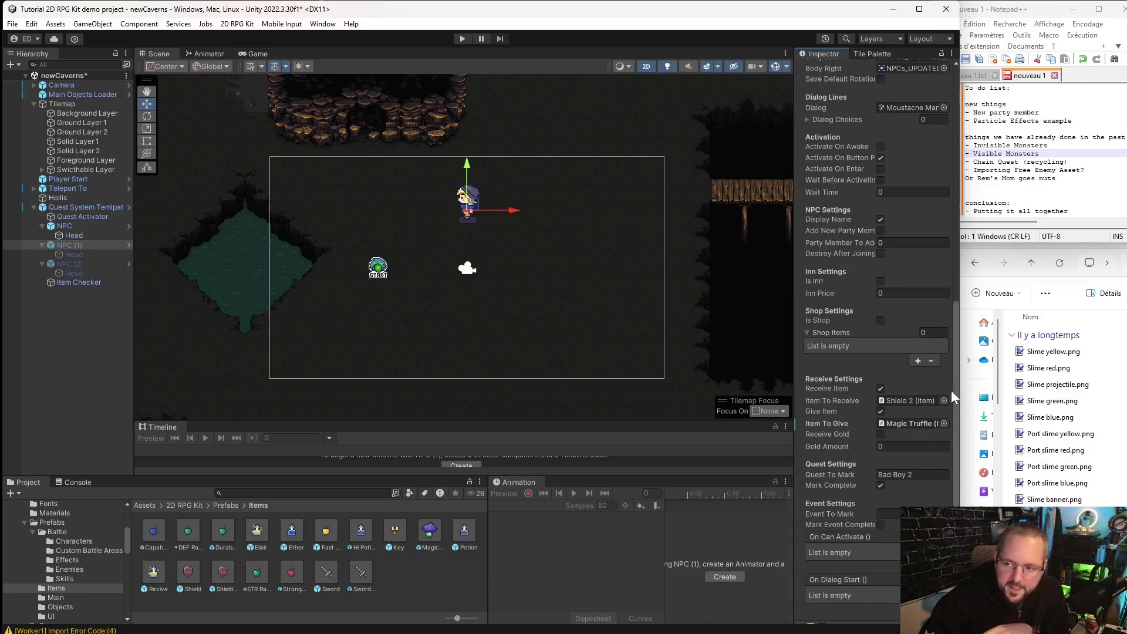
Disable Receive Item on NPC (1) and set its Item To Receive to None.
{"action": "left_click", "coordinate": [880, 388]}
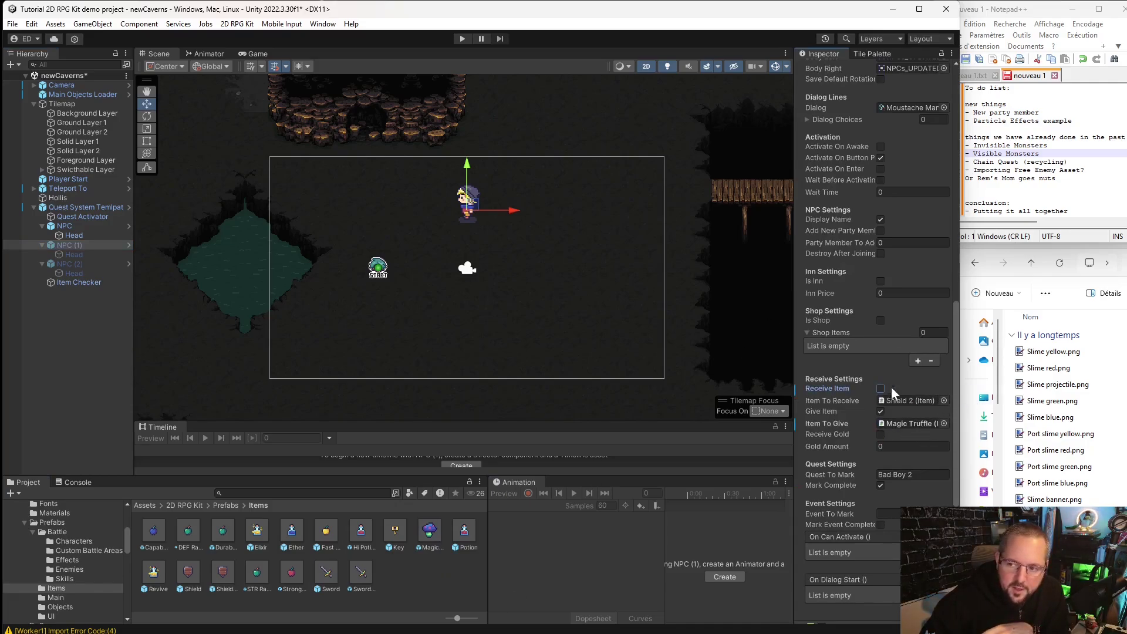
{"action": "left_click", "coordinate": [943, 401]}
{"action": "left_click", "coordinate": [969, 299]}
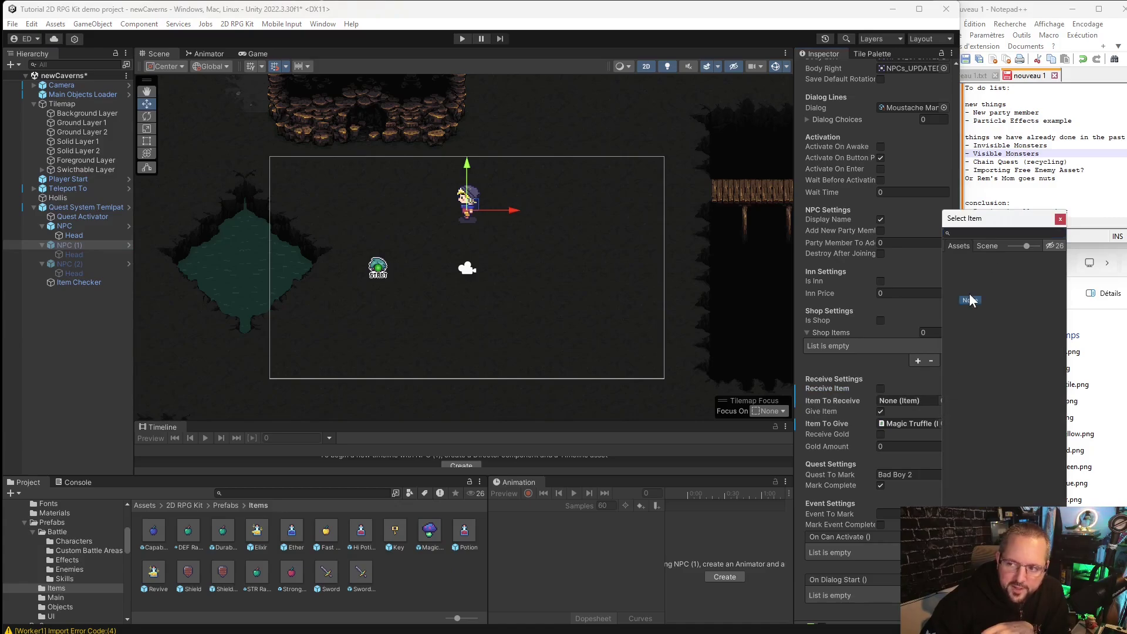
{"action": "left_click", "coordinate": [1060, 219]}
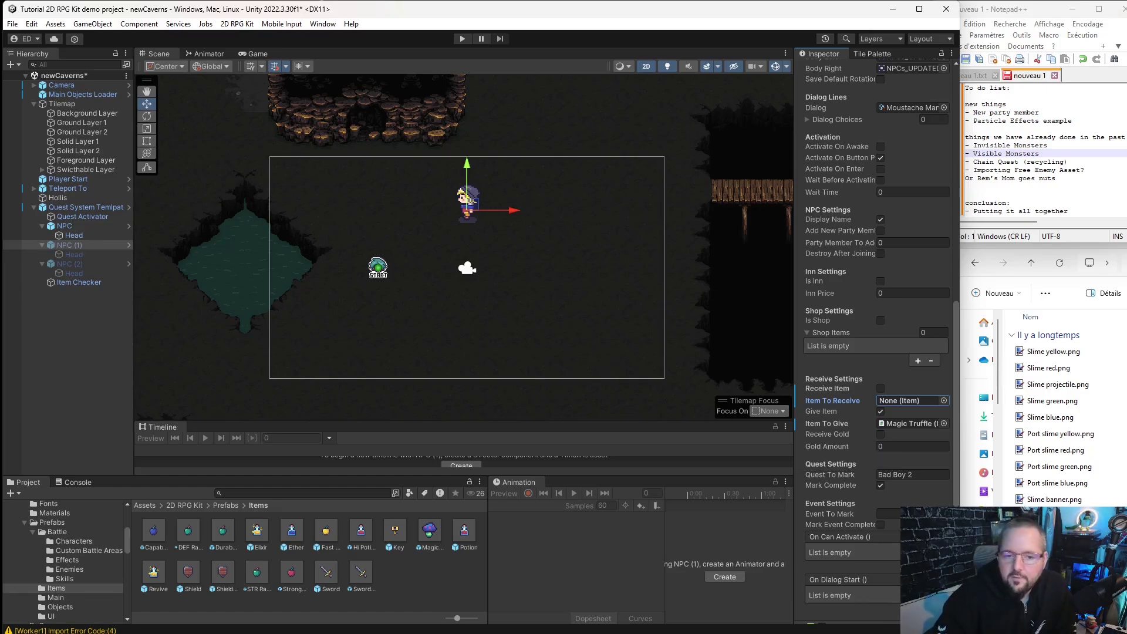
{"action": "left_click", "coordinate": [101, 226]}
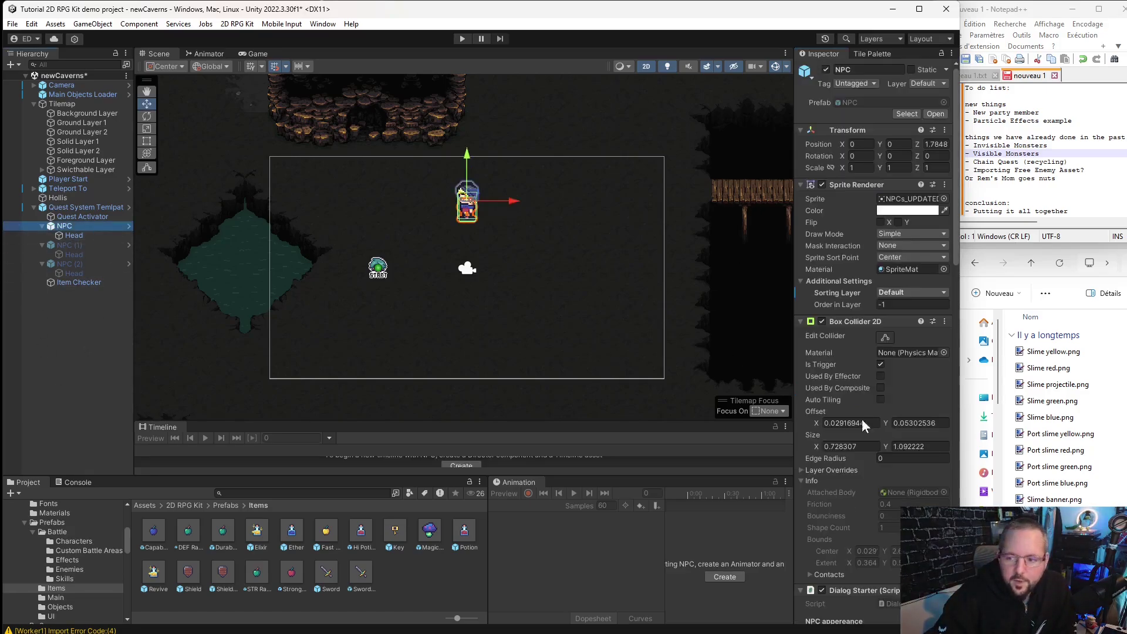
{"action": "scroll", "coordinate": [872, 473], "scroll_direction": "up", "scroll_amount": 5}
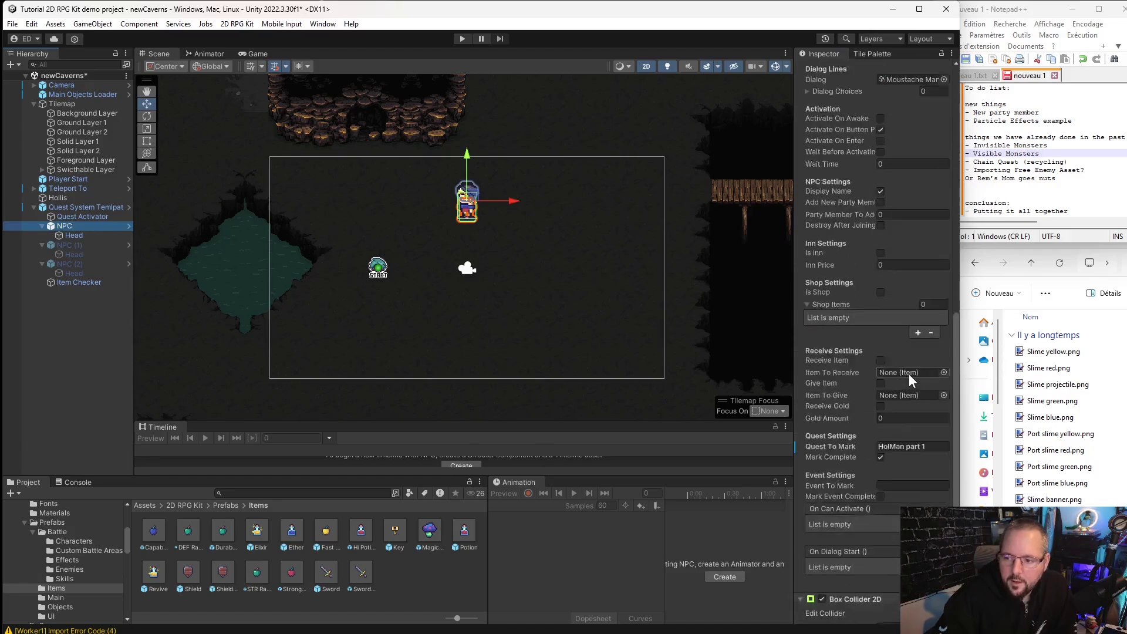
{"action": "scroll", "coordinate": [885, 387], "scroll_direction": "up", "scroll_amount": 7}
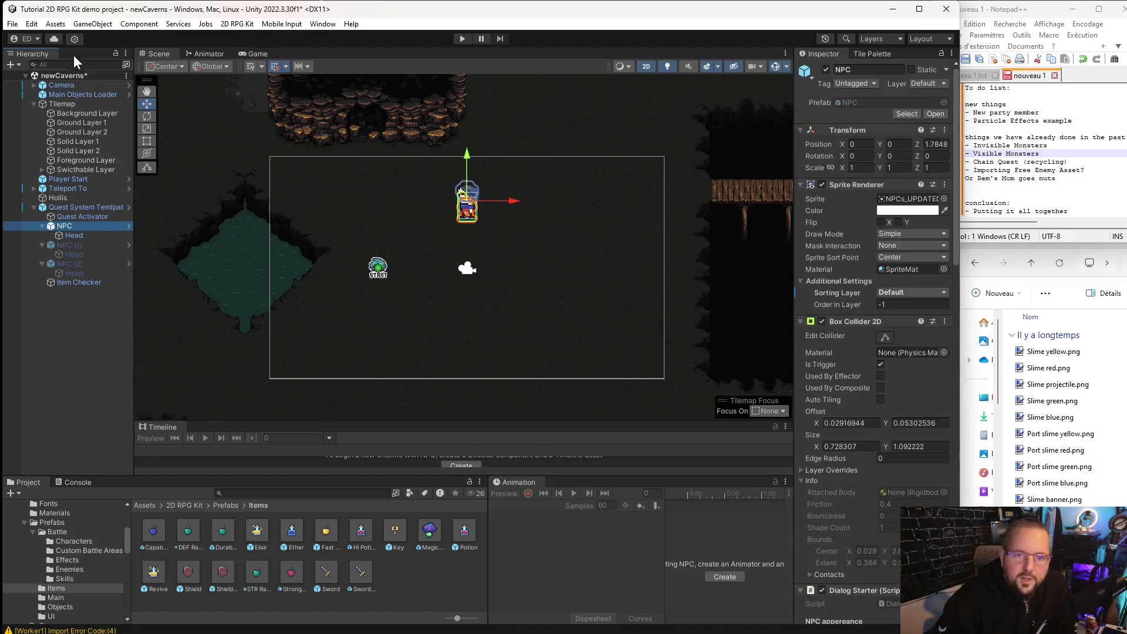
Copy the quest name HolMan part 2 from the Game Manager prefab's Quest Manager and return to the newCaverns scene.
{"action": "left_click", "coordinate": [74, 95]}
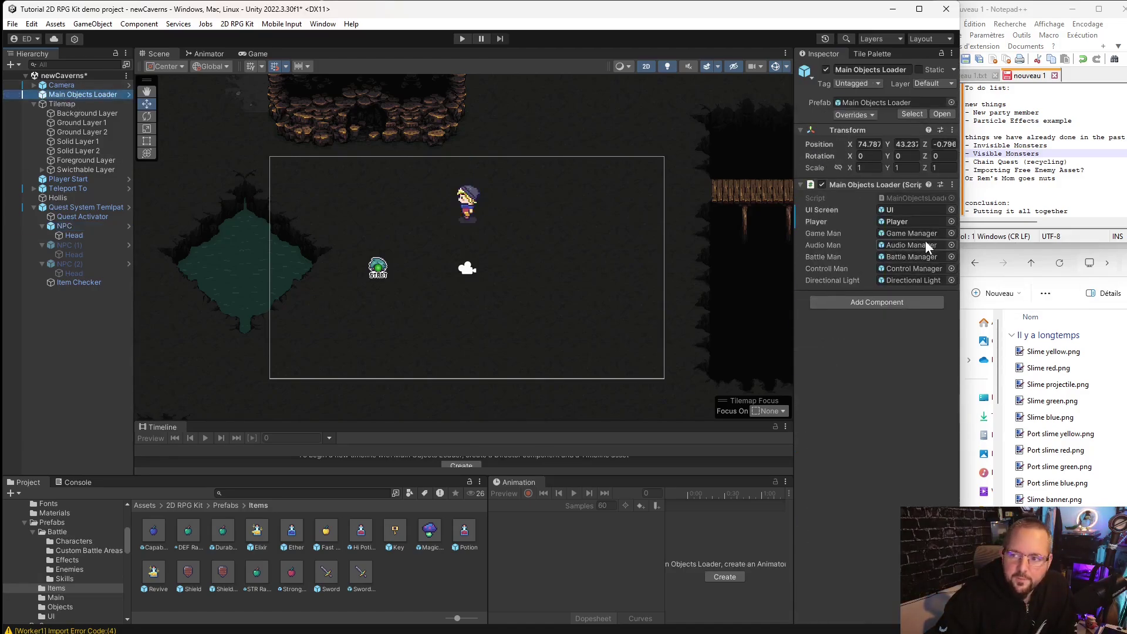
{"action": "double_click", "coordinate": [912, 233]}
{"action": "scroll", "coordinate": [909, 399], "scroll_direction": "down", "scroll_amount": 5}
{"action": "scroll", "coordinate": [904, 434], "scroll_direction": "down", "scroll_amount": 5}
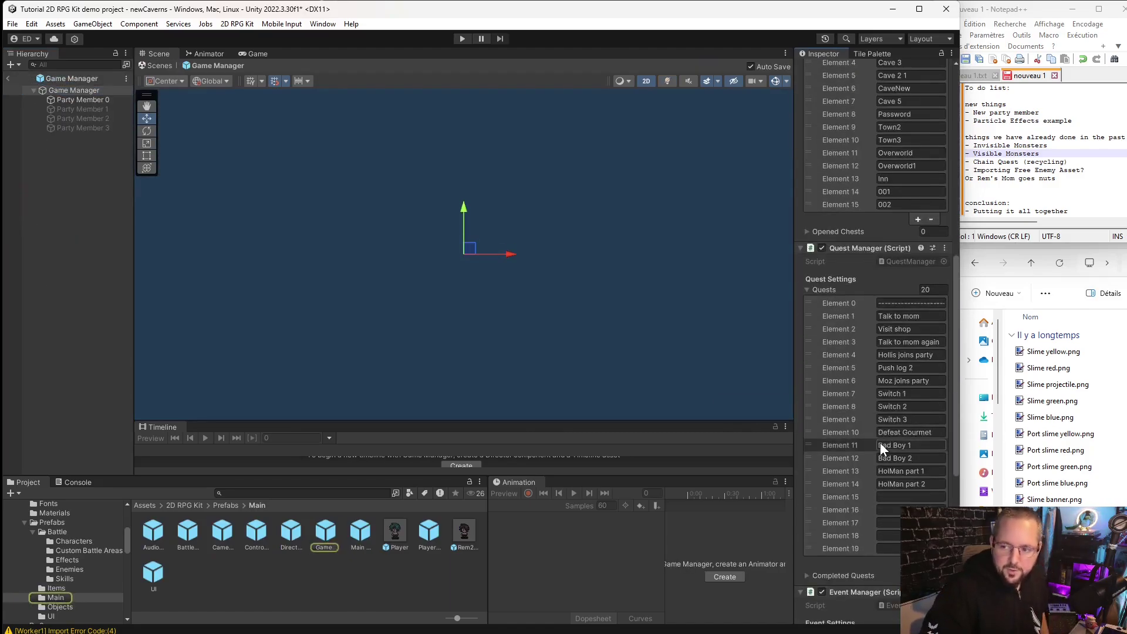
{"action": "left_click", "coordinate": [938, 390]}
{"action": "key", "text": "ctrl+c"}
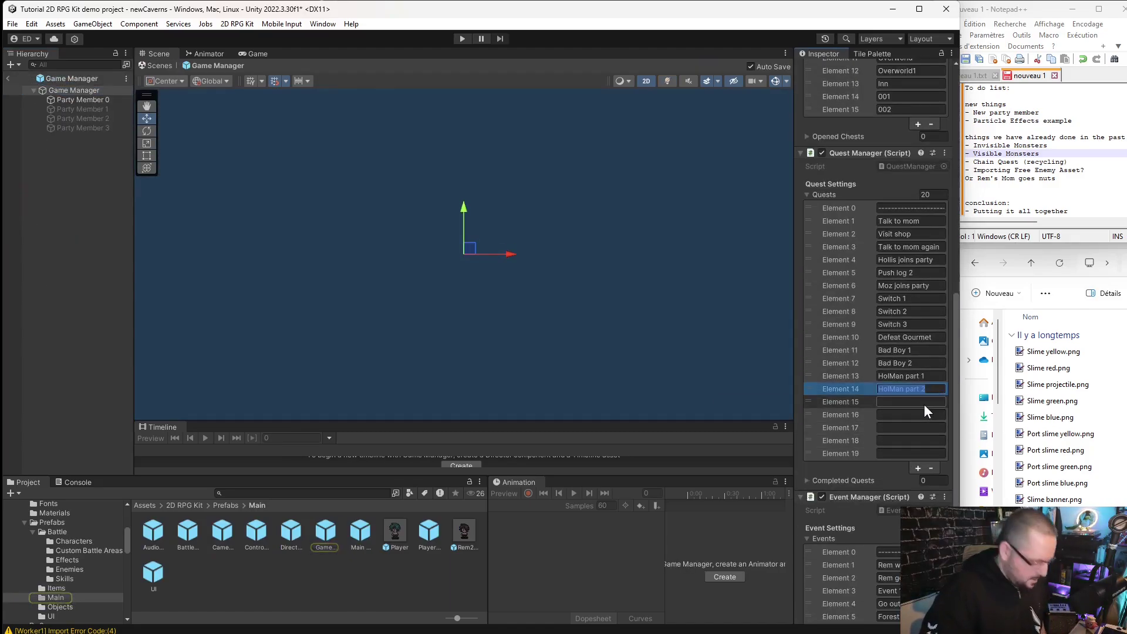
{"action": "left_click", "coordinate": [7, 78]}
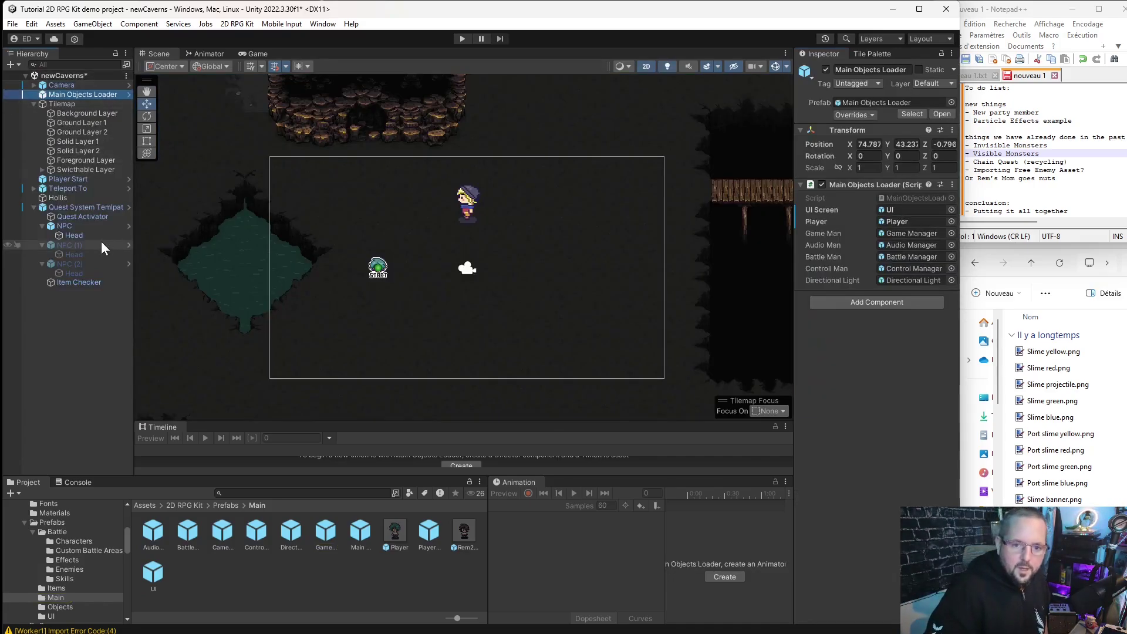
Set Quest To Check to HolMan part 2 in the Quest Activator's component that activates NPC (2).
{"action": "left_click", "coordinate": [91, 216]}
{"action": "left_click", "coordinate": [97, 205]}
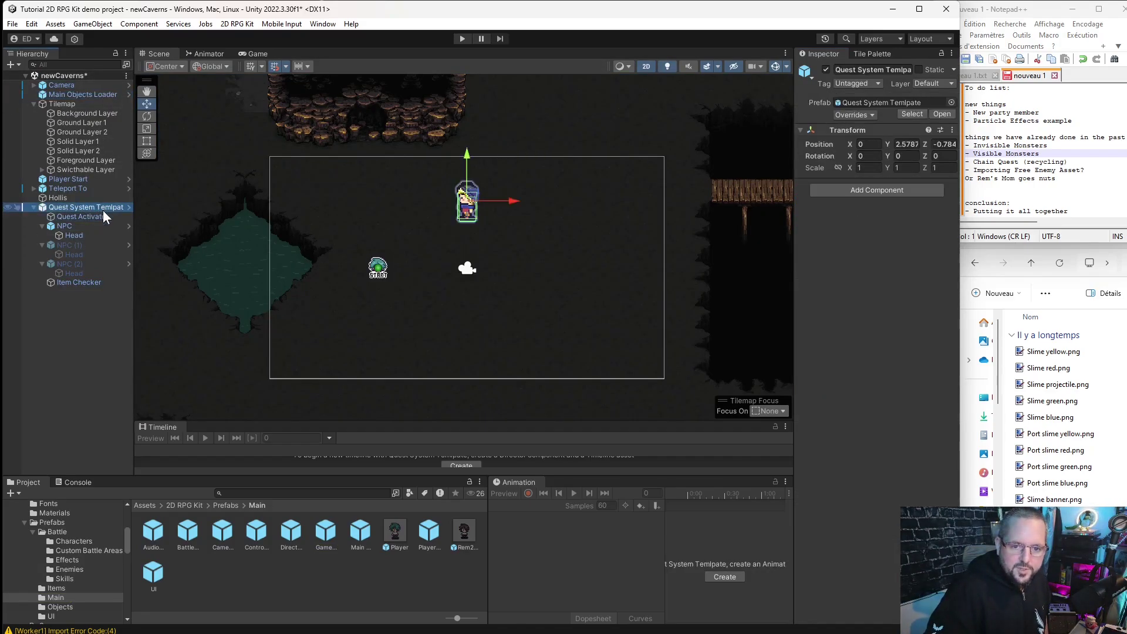
{"action": "left_click", "coordinate": [102, 215]}
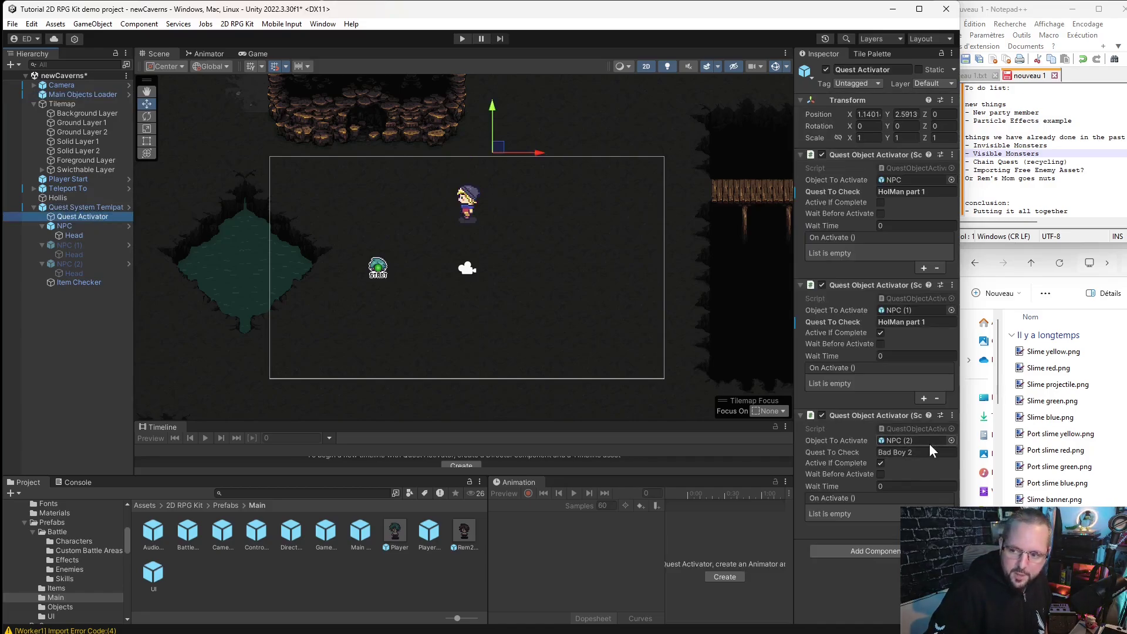
{"action": "left_click", "coordinate": [925, 450]}
{"action": "key", "text": "ctrl+v"}
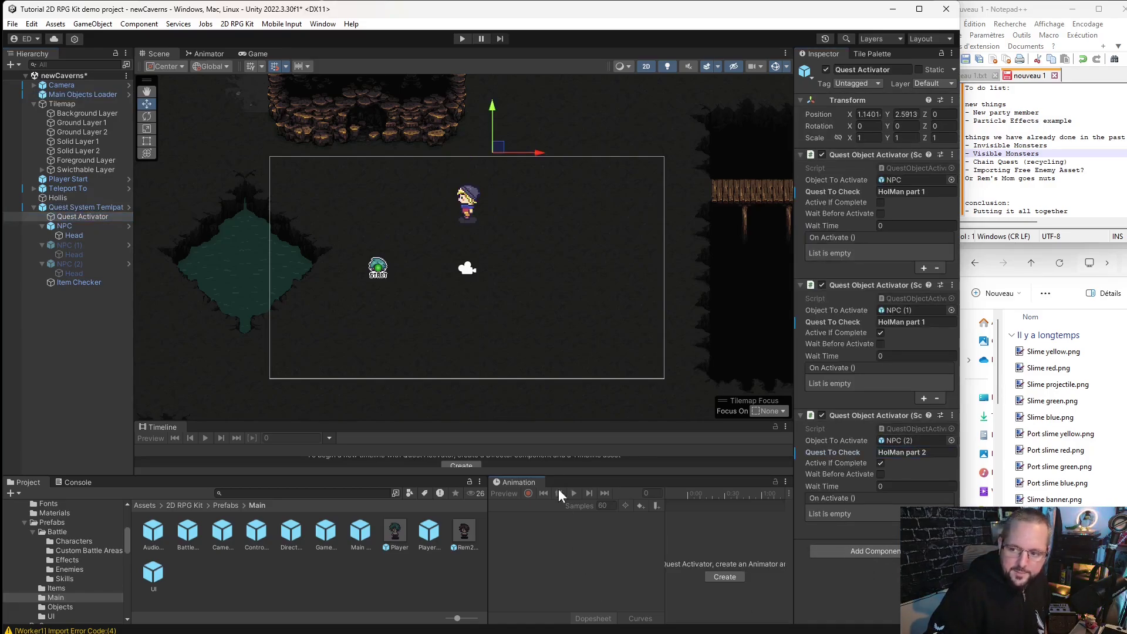
Set Quest To Mark to HolMan part 2 in NPC (1)'s Dialog Starter.
{"action": "left_click", "coordinate": [63, 226]}
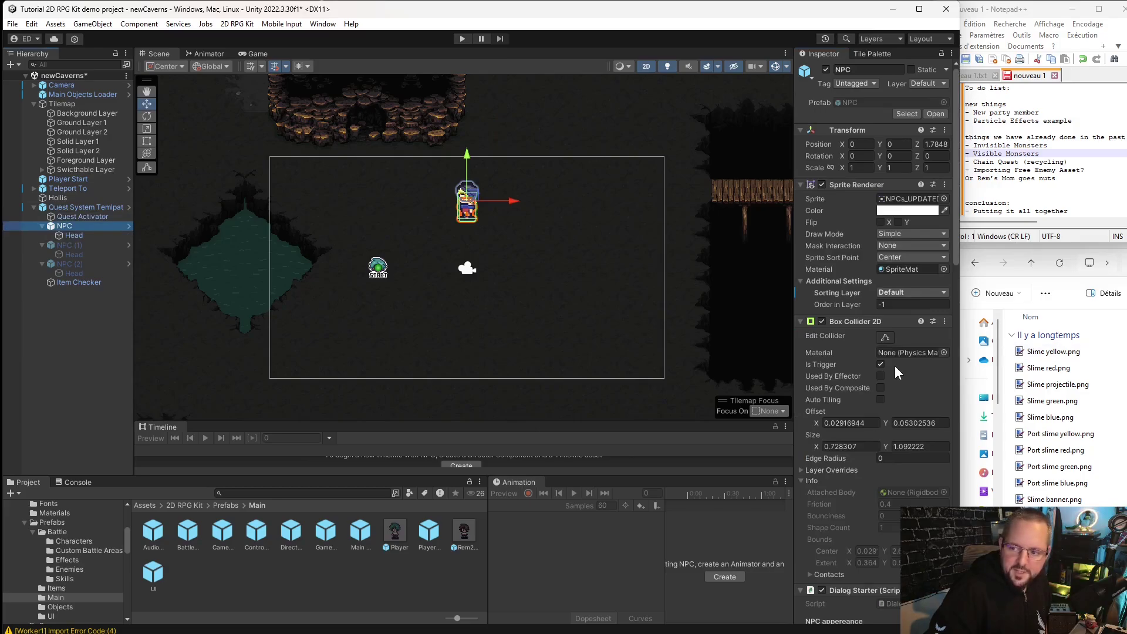
{"action": "scroll", "coordinate": [894, 366], "scroll_direction": "down", "scroll_amount": 20}
{"action": "scroll", "coordinate": [885, 375], "scroll_direction": "down", "scroll_amount": 10}
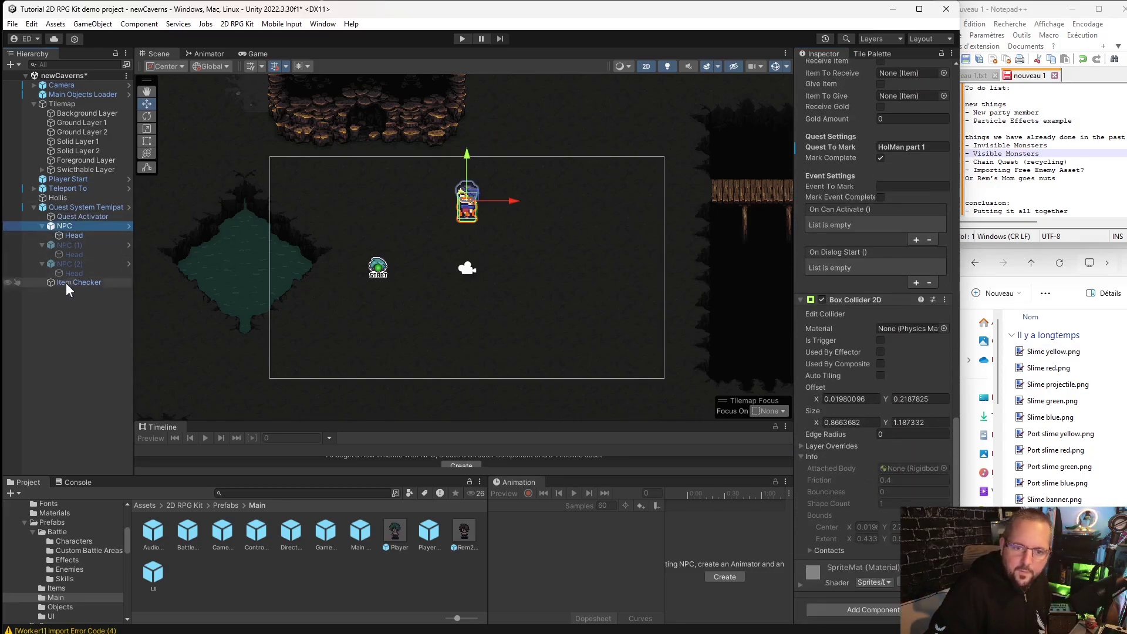
{"action": "left_click", "coordinate": [68, 247]}
{"action": "scroll", "coordinate": [899, 409], "scroll_direction": "up", "scroll_amount": 5}
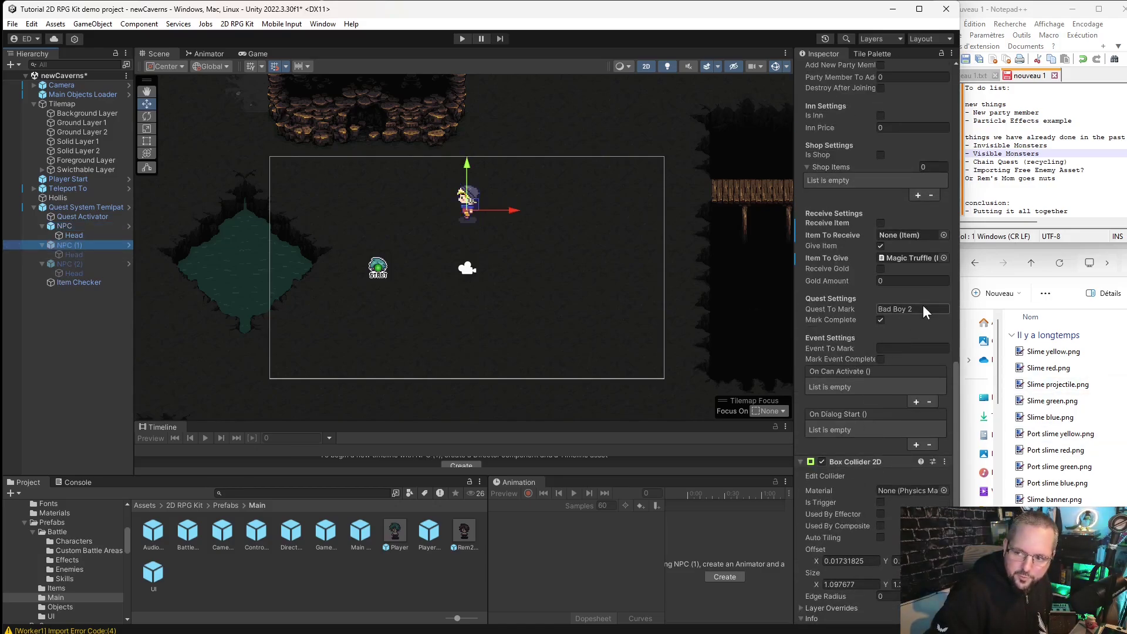
{"action": "left_click", "coordinate": [923, 307]}
{"action": "key", "text": "ctrl+v"}
{"action": "left_click", "coordinate": [547, 558]}
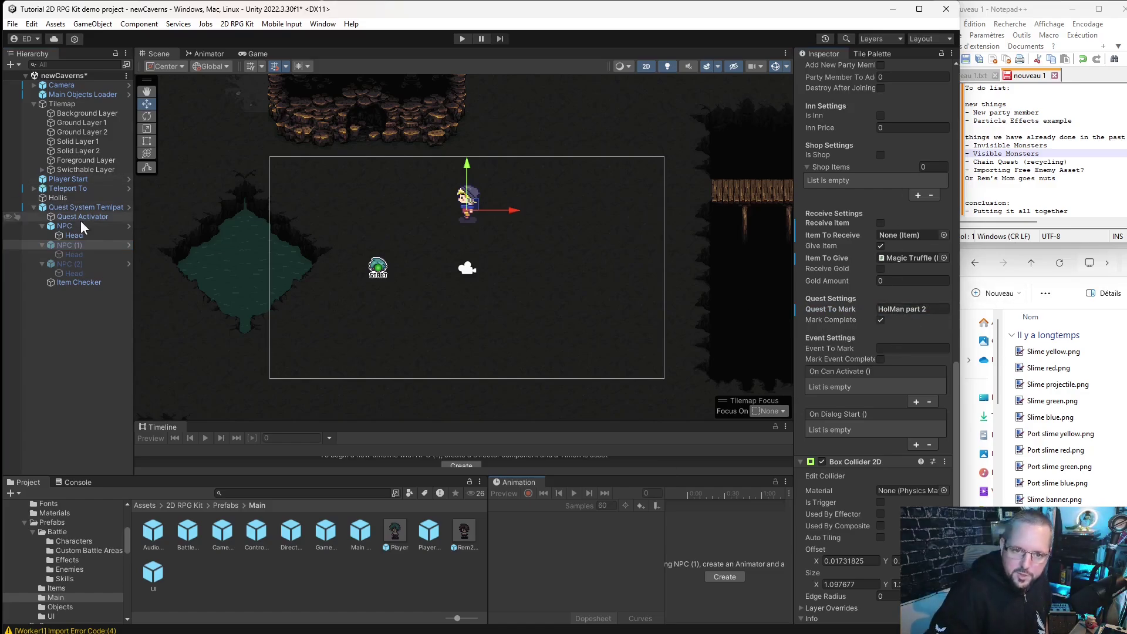
Review the quest and item settings of NPC (2), the Item Checker, the Quest Activator and NPC (1).
{"action": "left_click", "coordinate": [74, 264]}
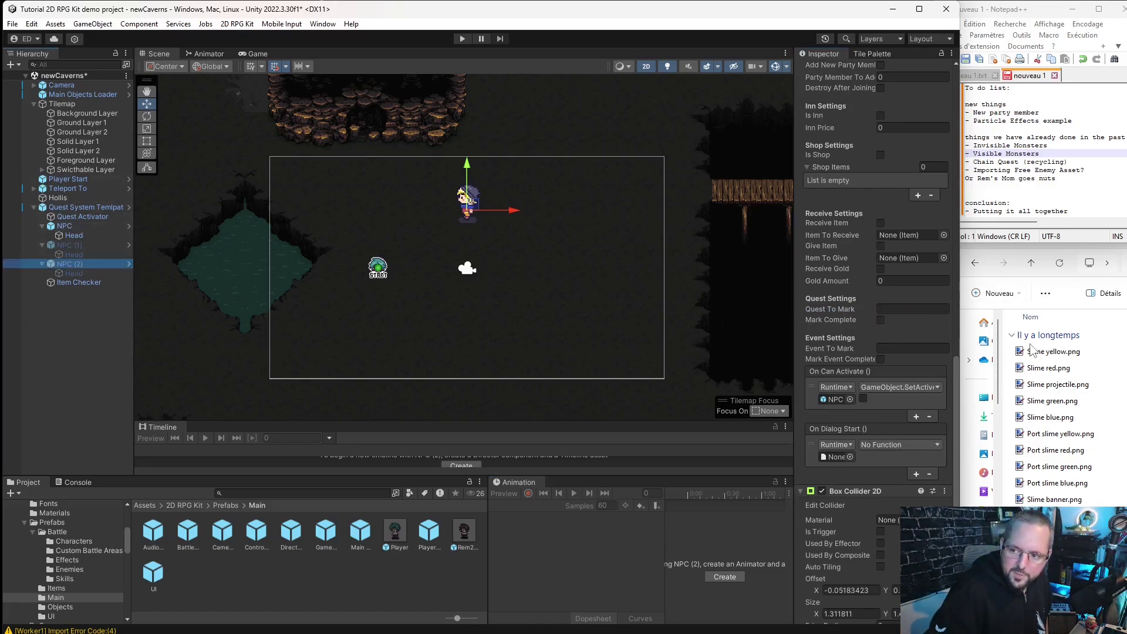
{"action": "scroll", "coordinate": [910, 373], "scroll_direction": "down", "scroll_amount": 5}
{"action": "scroll", "coordinate": [907, 376], "scroll_direction": "up", "scroll_amount": 12}
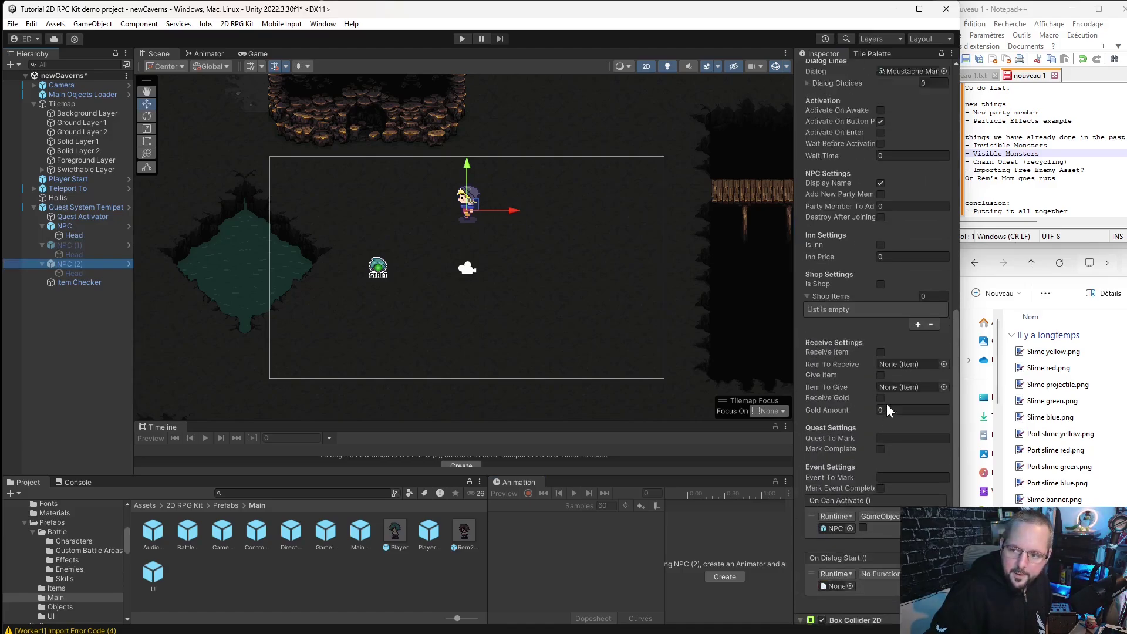
{"action": "left_click", "coordinate": [89, 282]}
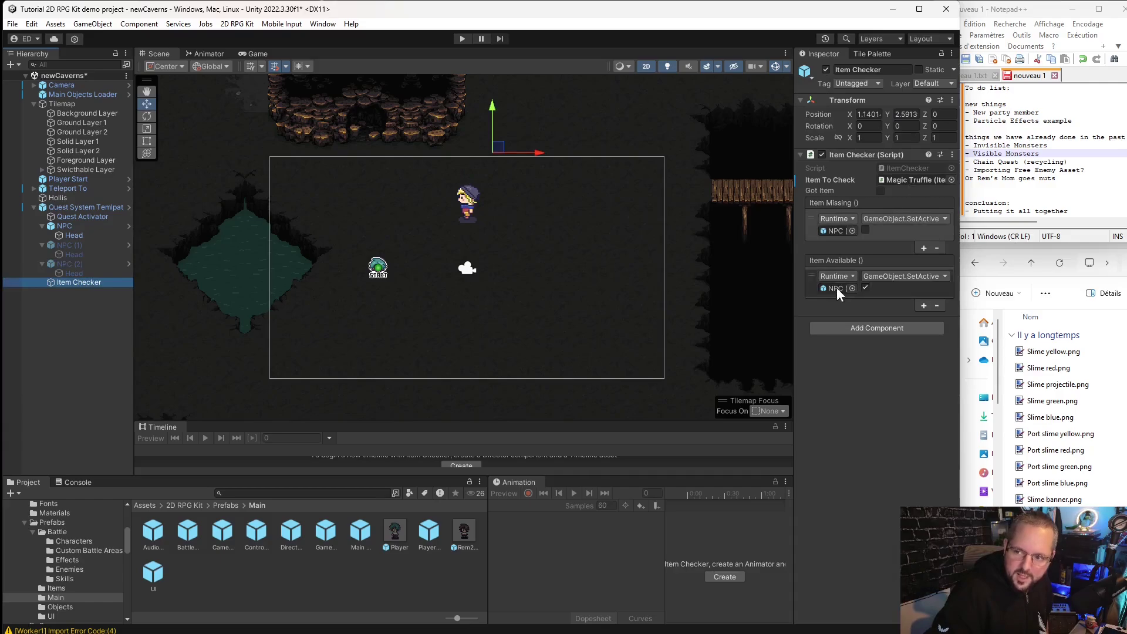
{"action": "left_click", "coordinate": [77, 216]}
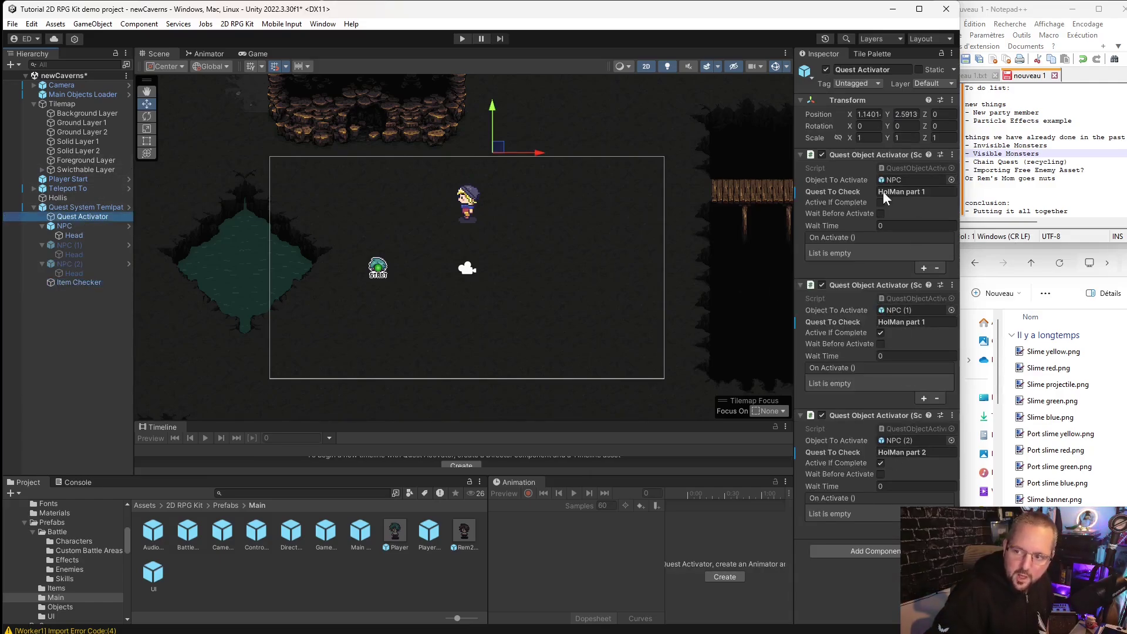
{"action": "left_click", "coordinate": [87, 244]}
{"action": "scroll", "coordinate": [860, 409], "scroll_direction": "down", "scroll_amount": 5}
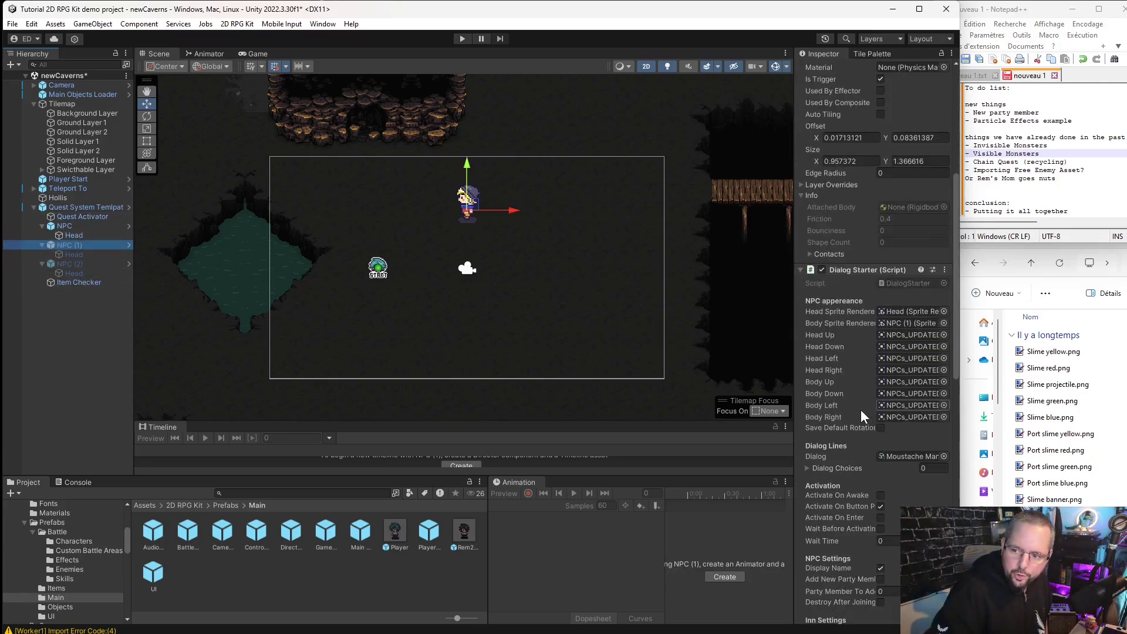
{"action": "scroll", "coordinate": [886, 452], "scroll_direction": "down", "scroll_amount": 4}
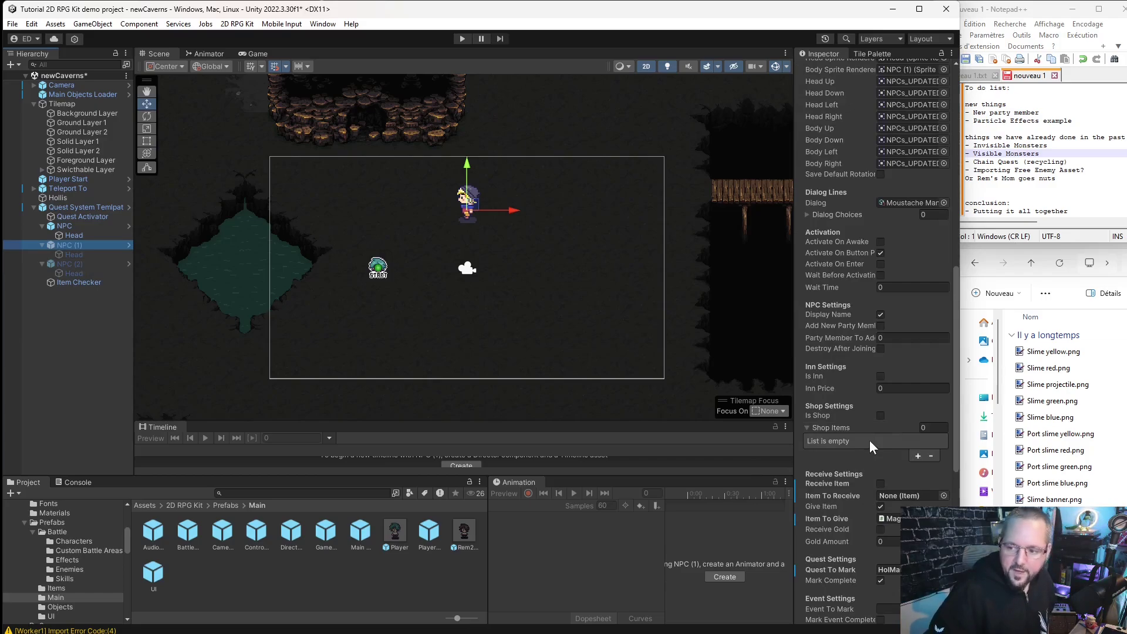
{"action": "scroll", "coordinate": [869, 441], "scroll_direction": "down", "scroll_amount": 5}
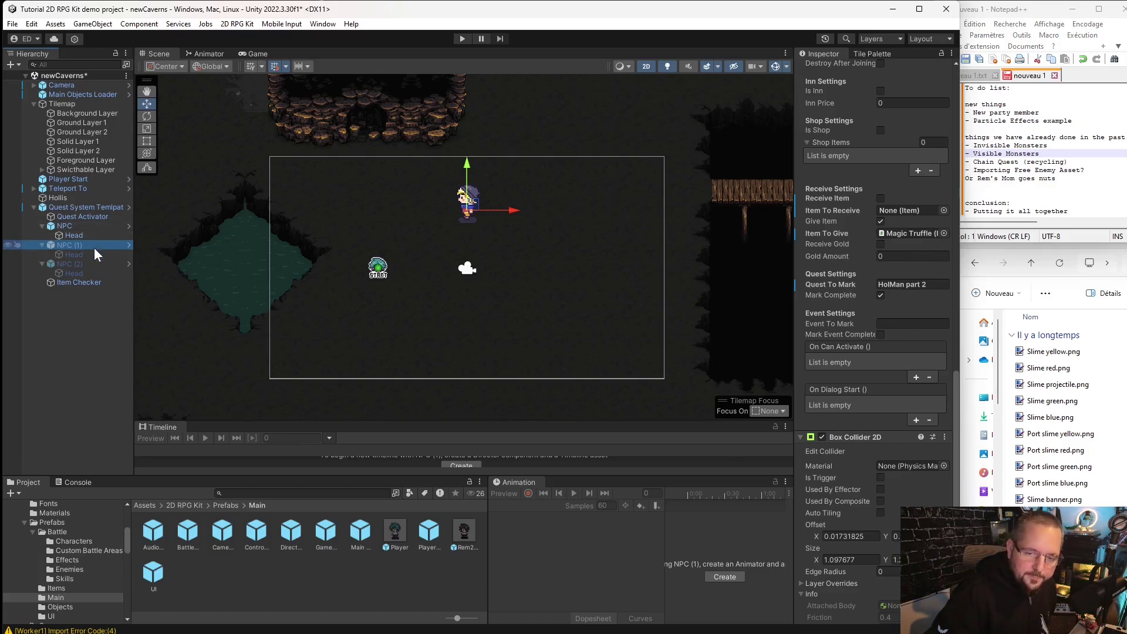
Collapse the NPC, NPC (1) and NPC (2) objects inside the quest system template.
{"action": "left_click", "coordinate": [86, 225]}
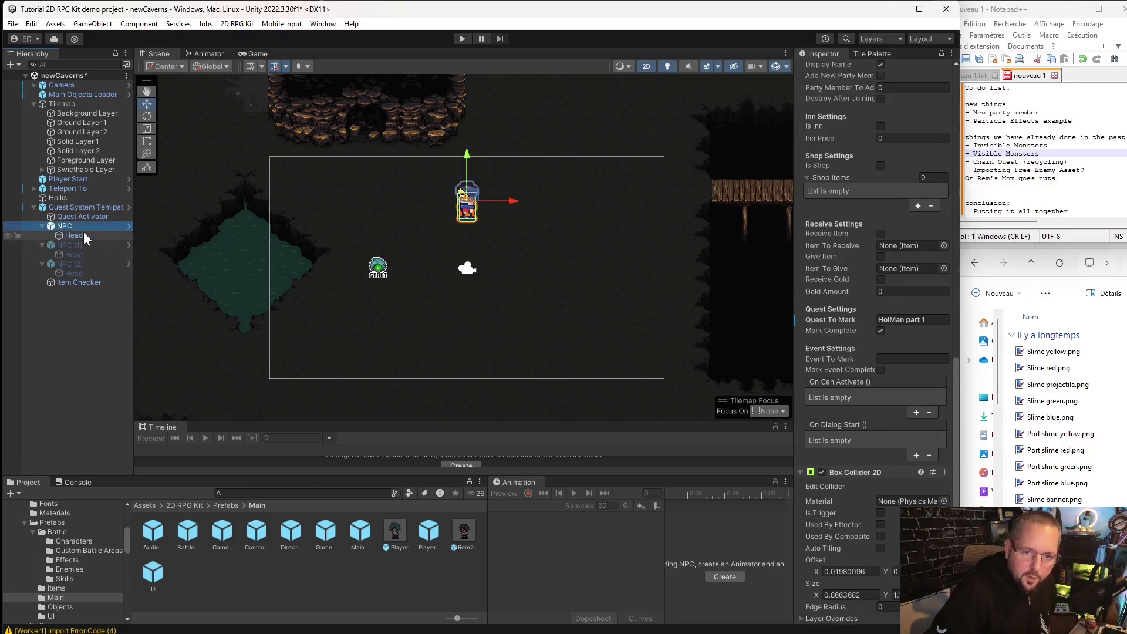
{"action": "left_click", "coordinate": [41, 227]}
{"action": "left_click", "coordinate": [41, 235]}
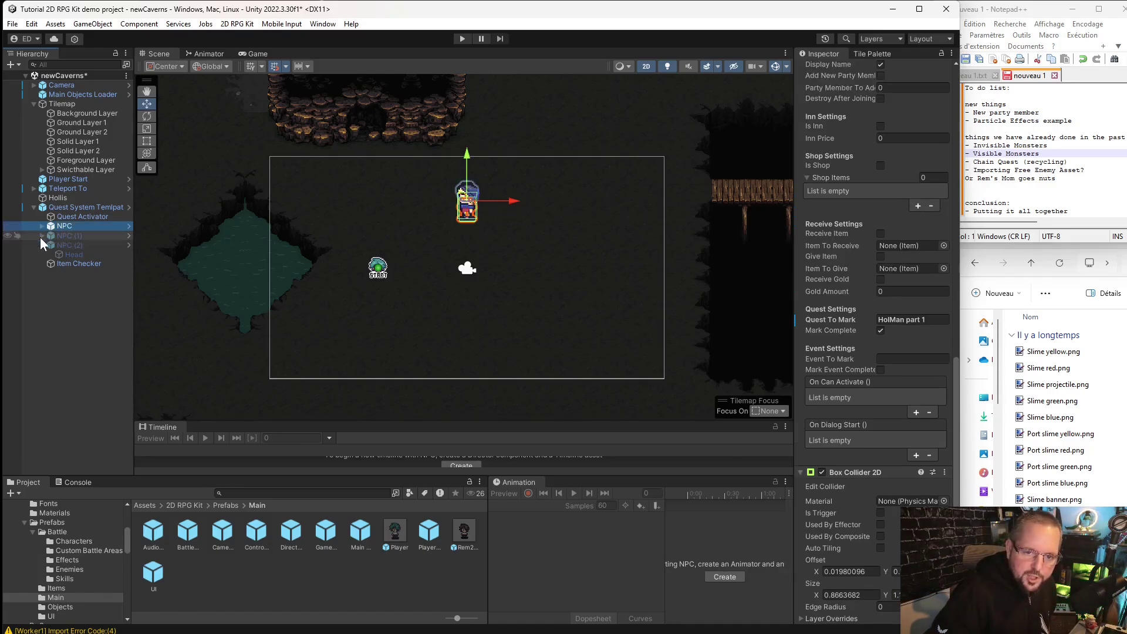
{"action": "left_click", "coordinate": [42, 244]}
Open the Moustache Man dialog asset referenced by NPC's Dialog Starter.
{"action": "left_click", "coordinate": [80, 225]}
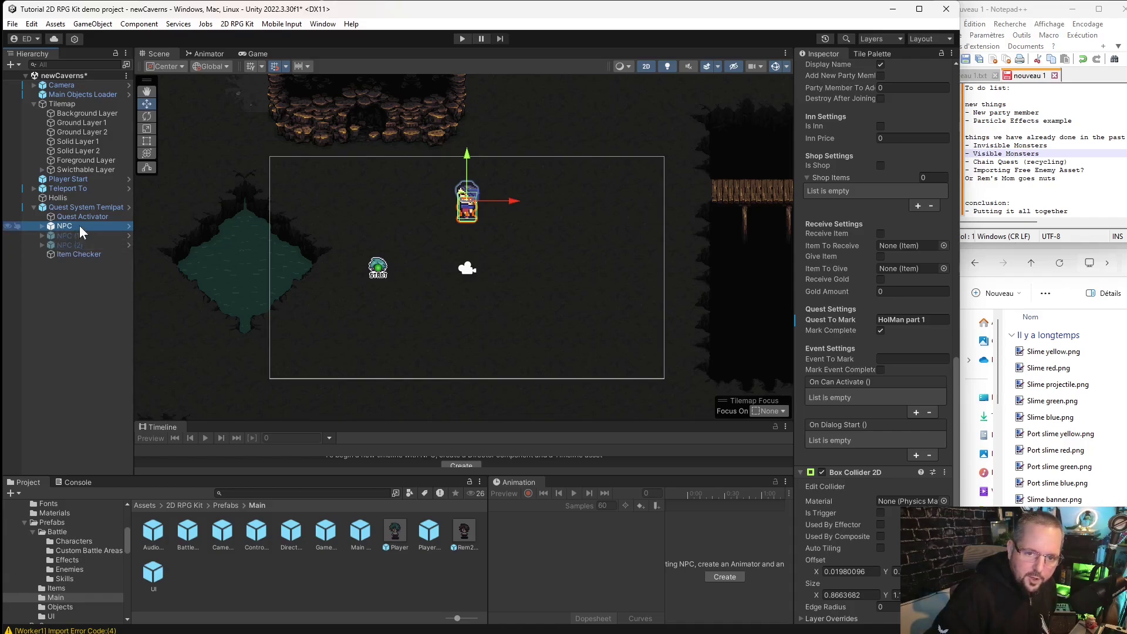
{"action": "scroll", "coordinate": [863, 376], "scroll_direction": "down", "scroll_amount": 3}
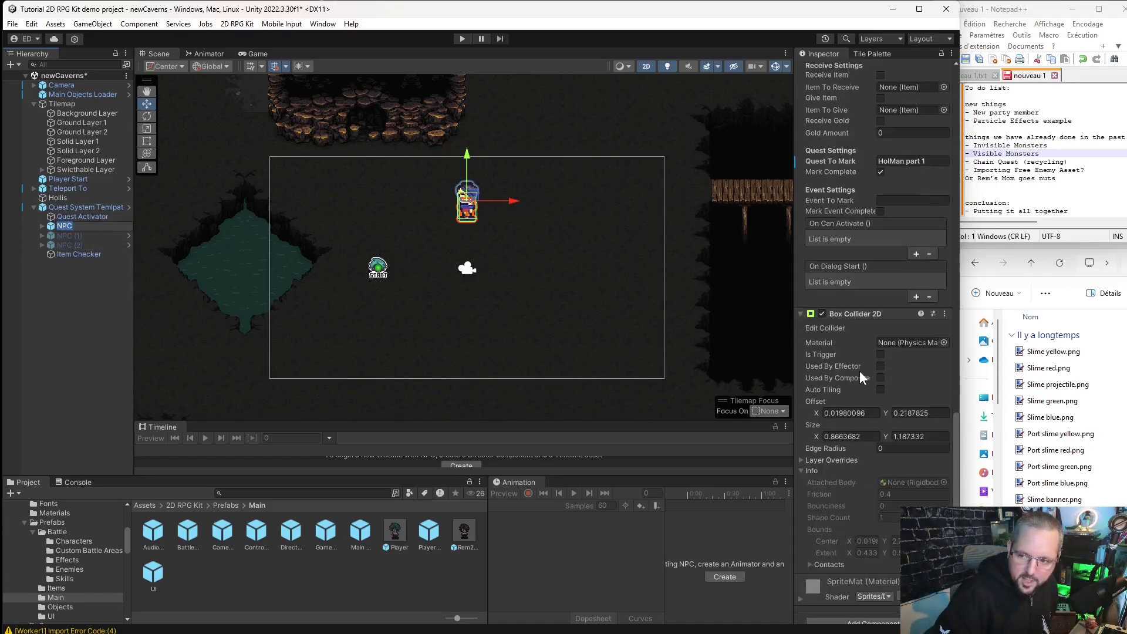
{"action": "scroll", "coordinate": [866, 364], "scroll_direction": "up", "scroll_amount": 4}
{"action": "scroll", "coordinate": [874, 358], "scroll_direction": "up", "scroll_amount": 2}
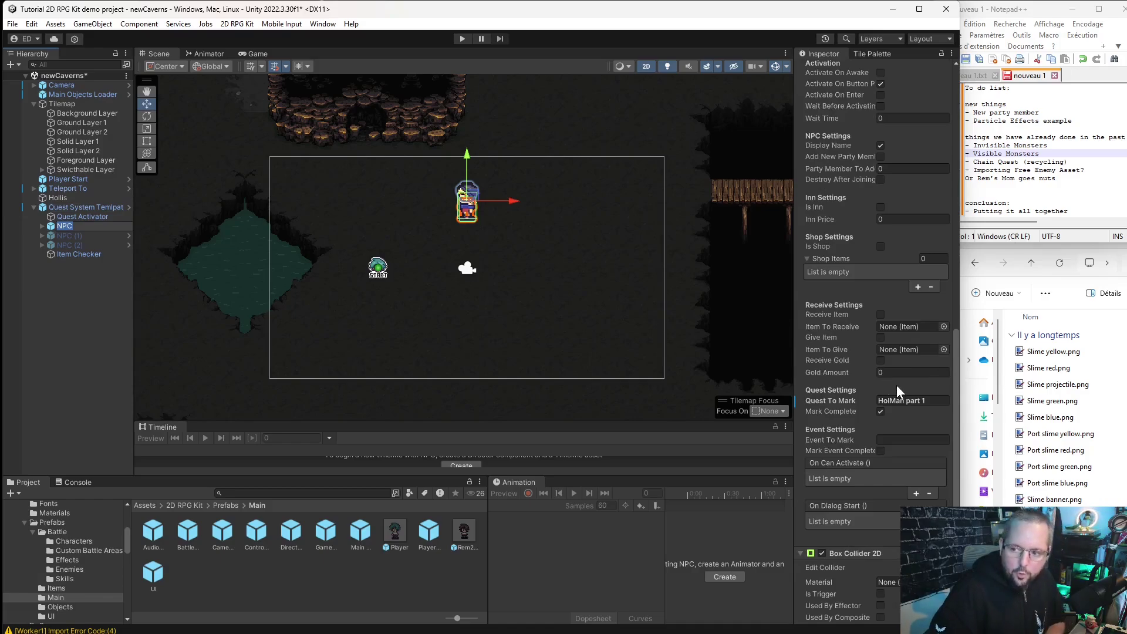
{"action": "scroll", "coordinate": [898, 382], "scroll_direction": "up", "scroll_amount": 10}
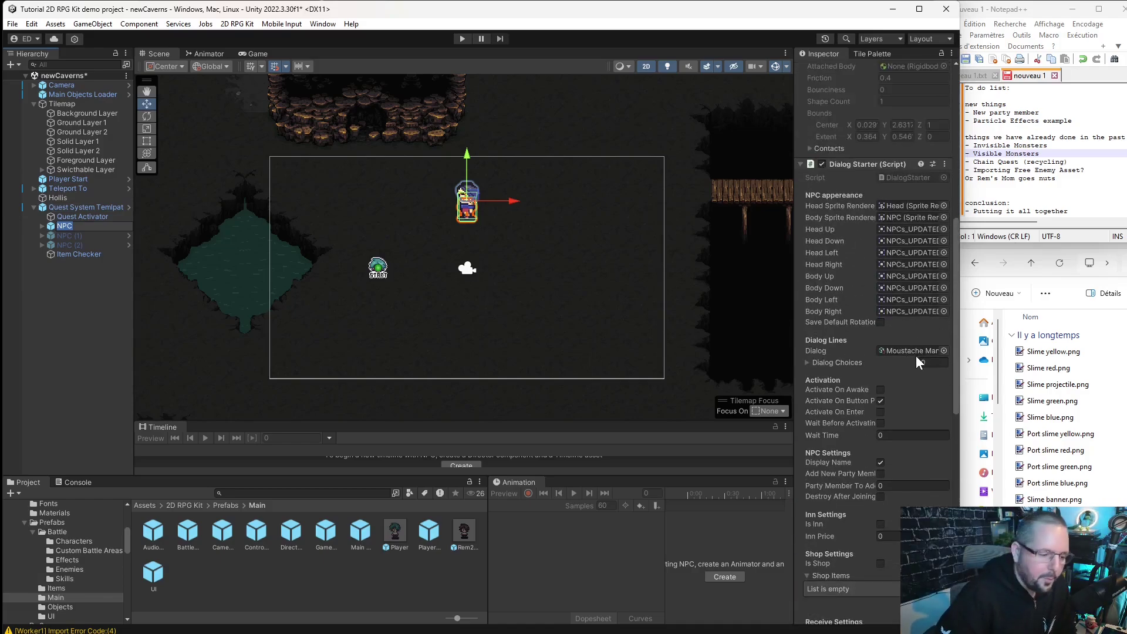
{"action": "double_click", "coordinate": [910, 350]}
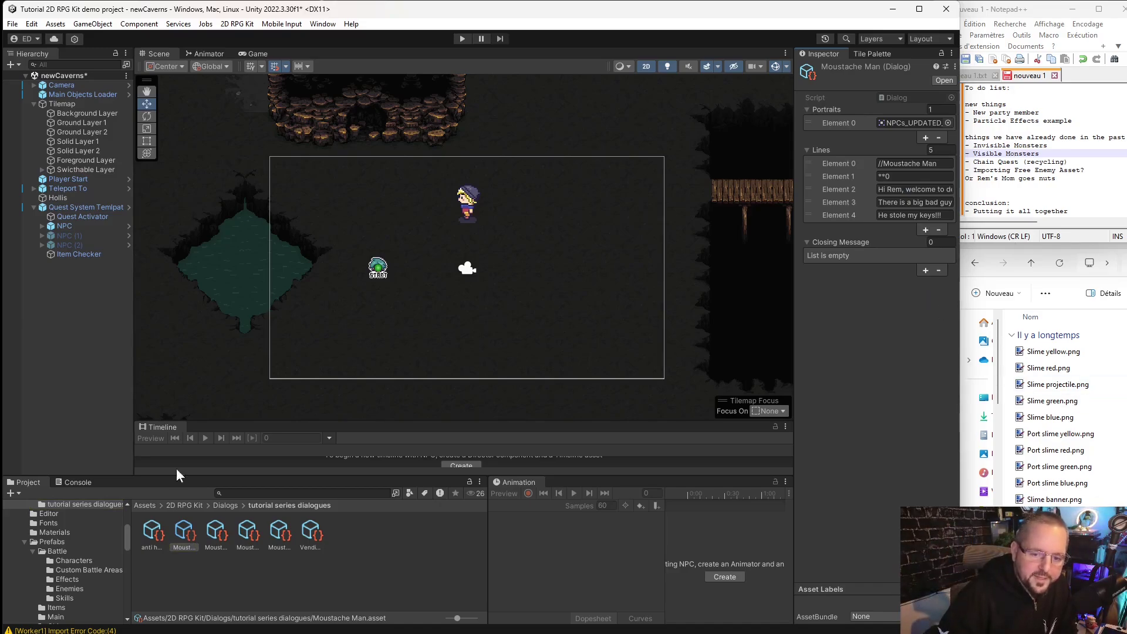
Create a new Dialog asset named HolMan 1 in the tutorial series dialogues folder.
{"action": "left_click", "coordinate": [382, 574]}
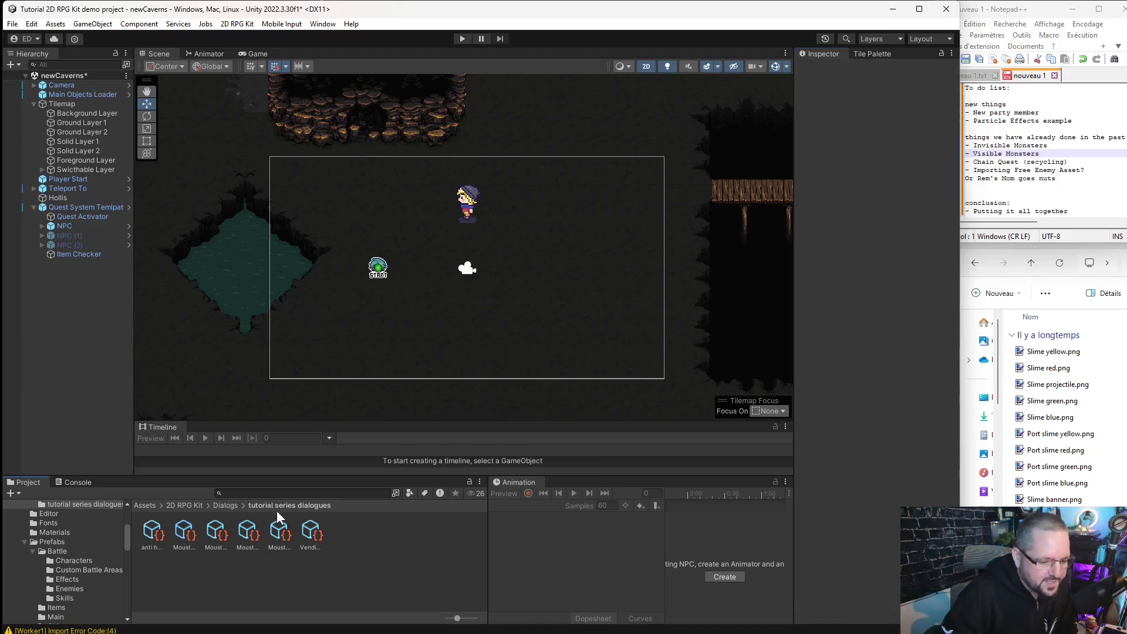
{"action": "right_click", "coordinate": [350, 558]}
{"action": "mouse_move", "coordinate": [435, 214]}
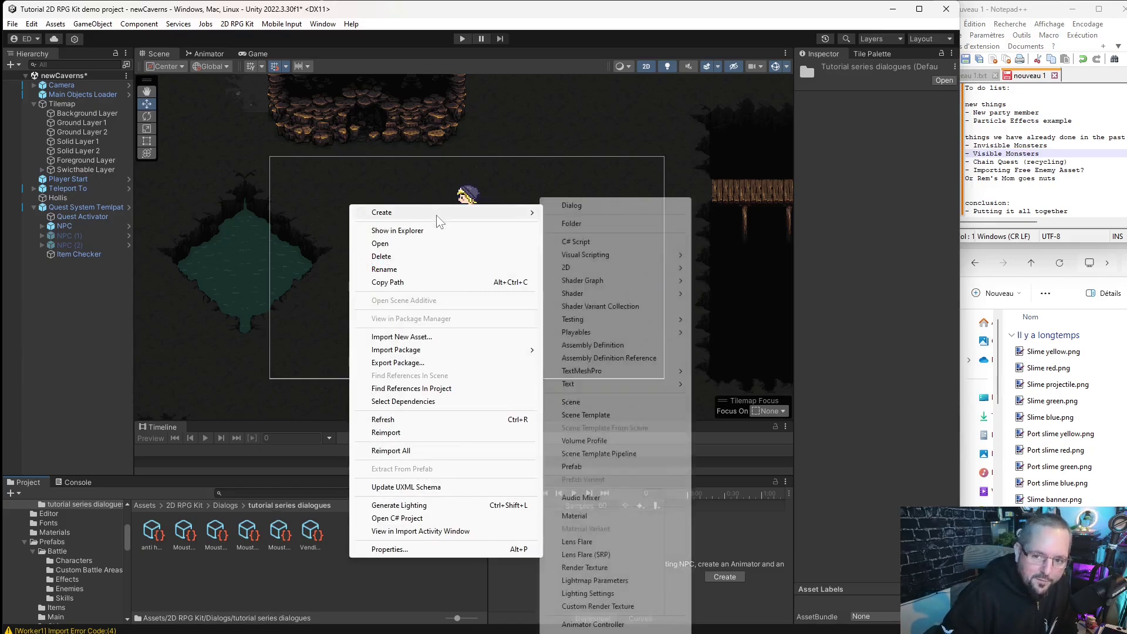
{"action": "left_click", "coordinate": [587, 202]}
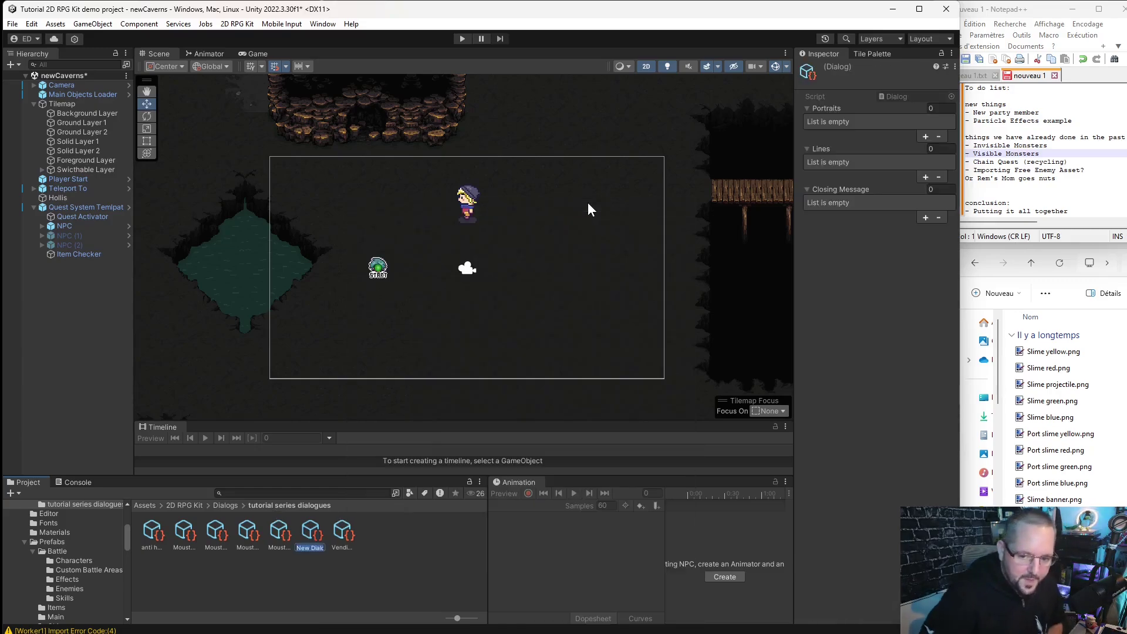
{"action": "type", "text": "H"}
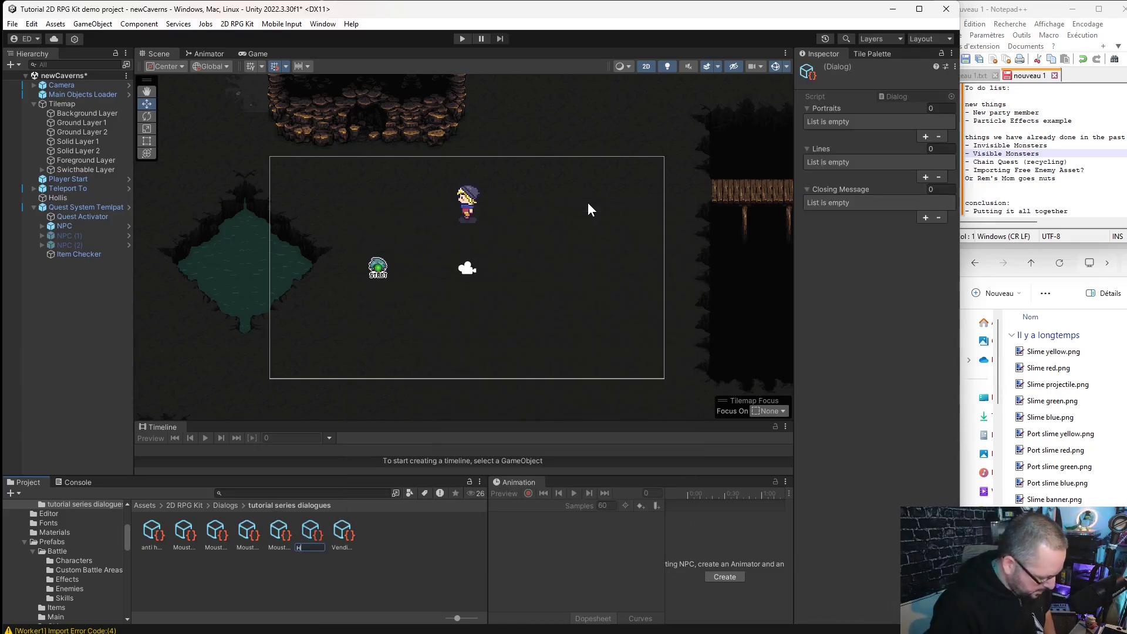
{"action": "type", "text": "olMan 1"}
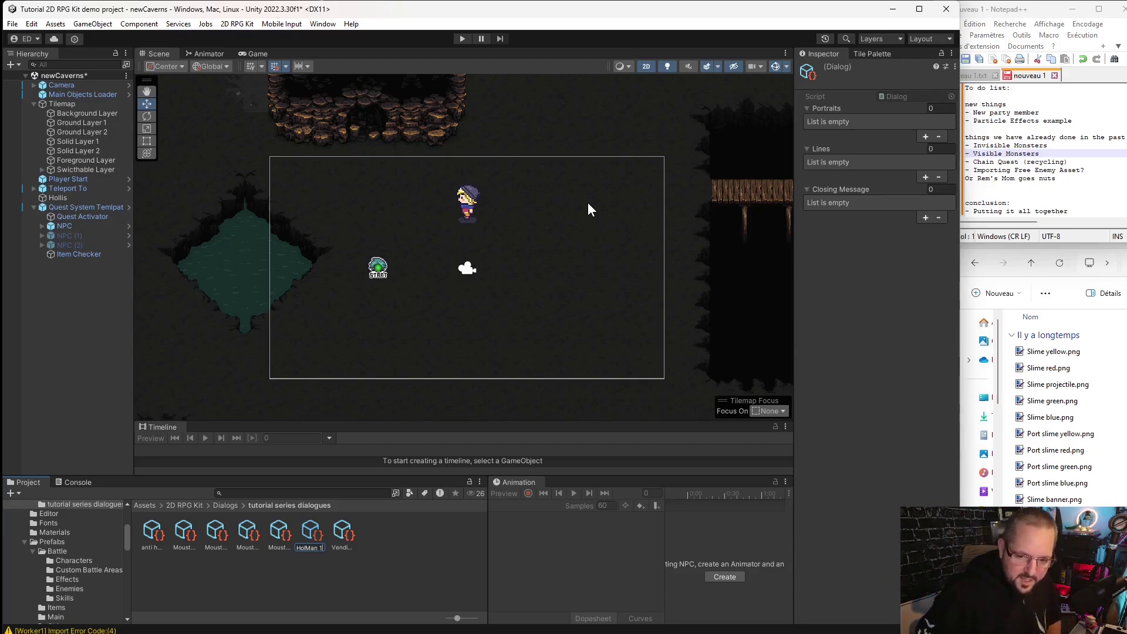
{"action": "key", "text": "Return"}
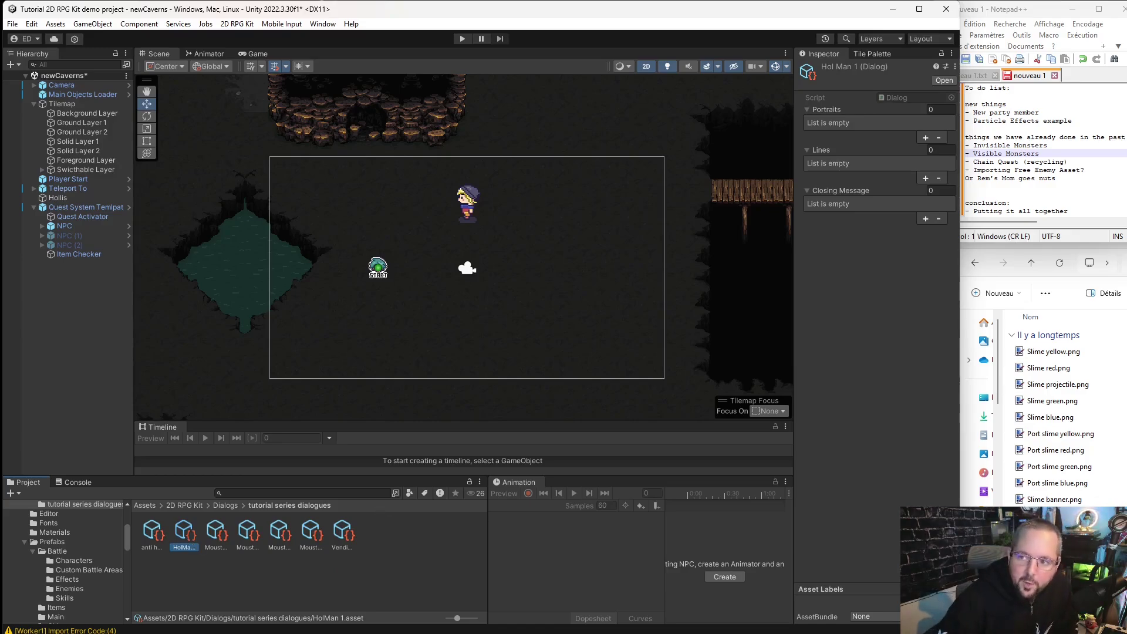
Give the HolMan 1 dialog one portrait and assign it the Portraits_1 sprite from the Sprites Characters folder.
{"action": "left_click", "coordinate": [942, 109]}
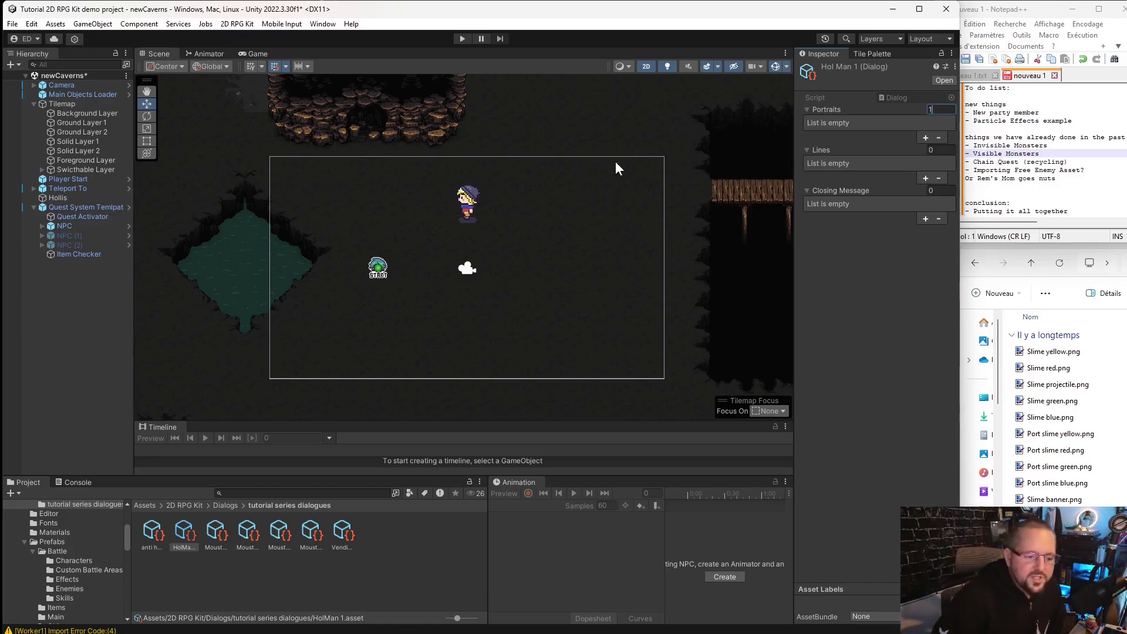
{"action": "left_click", "coordinate": [892, 301]}
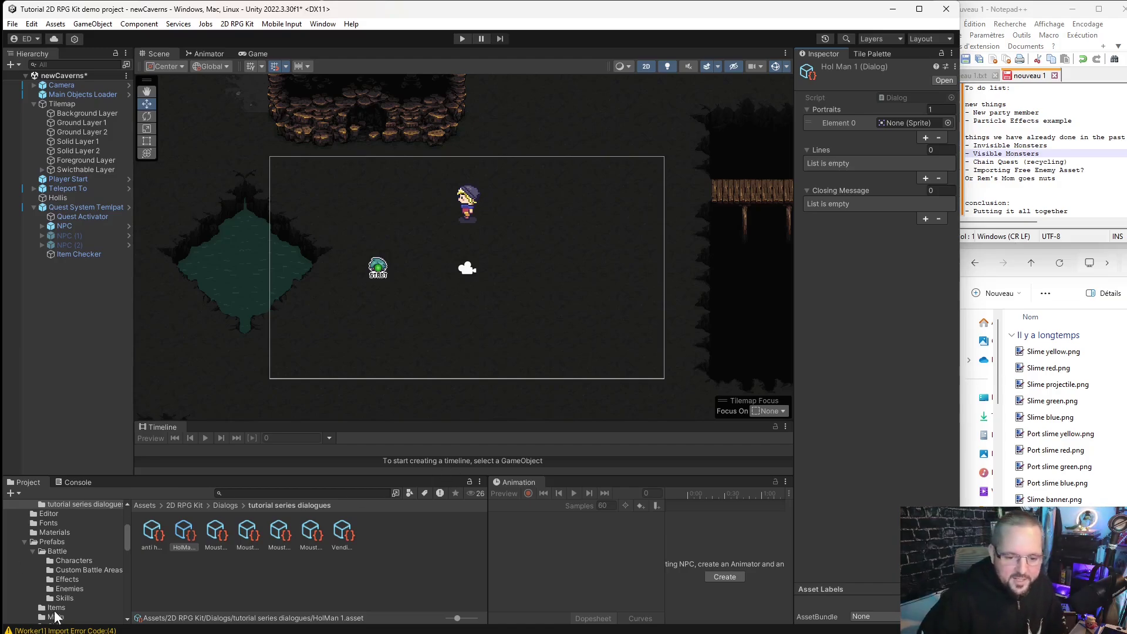
{"action": "scroll", "coordinate": [62, 559], "scroll_direction": "down", "scroll_amount": 3}
{"action": "scroll", "coordinate": [68, 568], "scroll_direction": "down", "scroll_amount": 1}
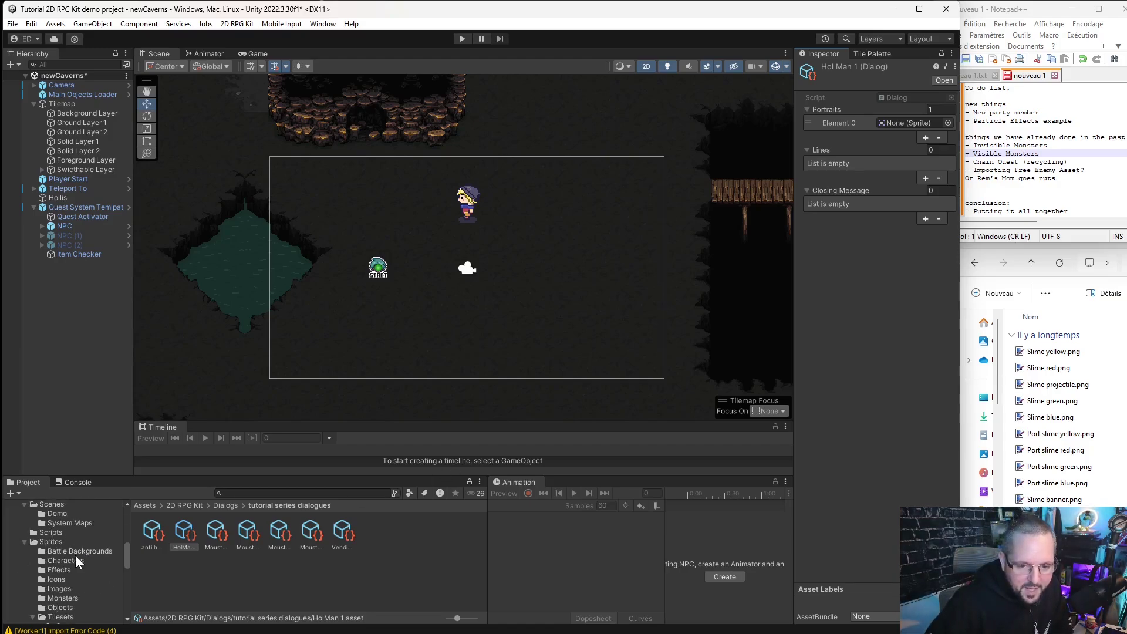
{"action": "left_click", "coordinate": [75, 561]}
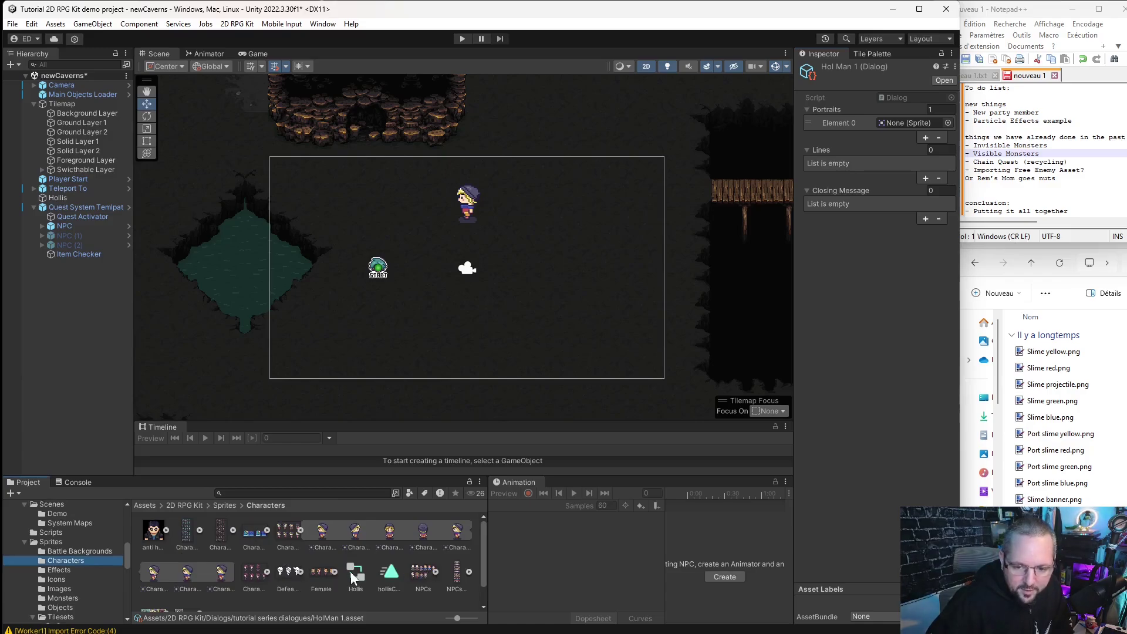
{"action": "scroll", "coordinate": [294, 572], "scroll_direction": "down", "scroll_amount": 1}
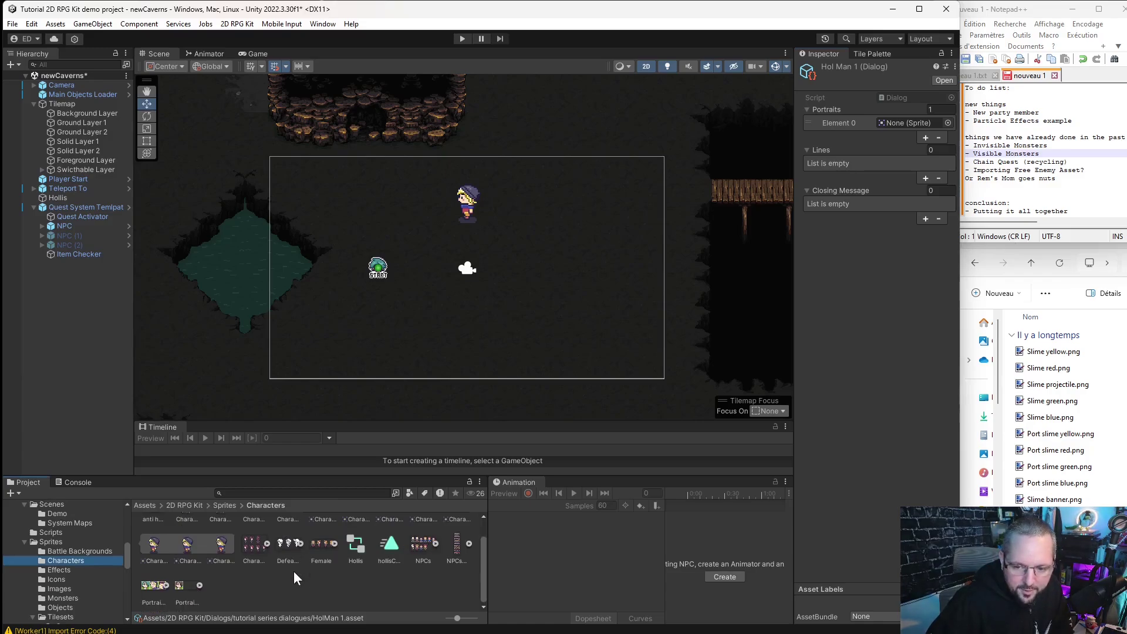
{"action": "left_click", "coordinate": [166, 586]}
{"action": "left_click", "coordinate": [221, 585]}
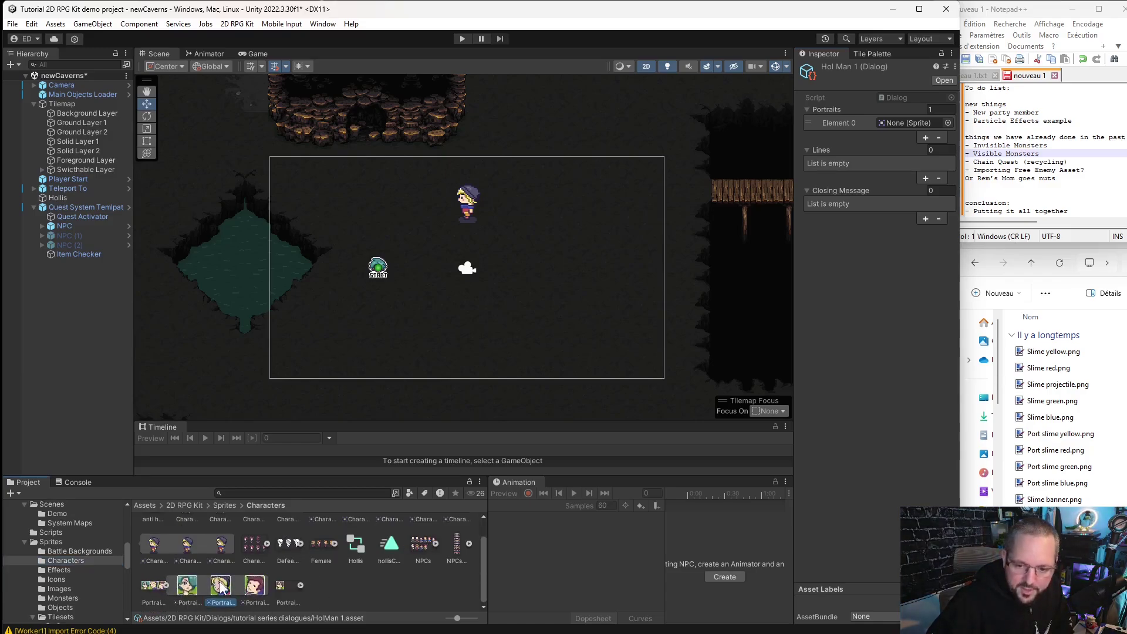
{"action": "left_click_drag", "start_coordinate": [220, 585], "coordinate": [905, 120]}
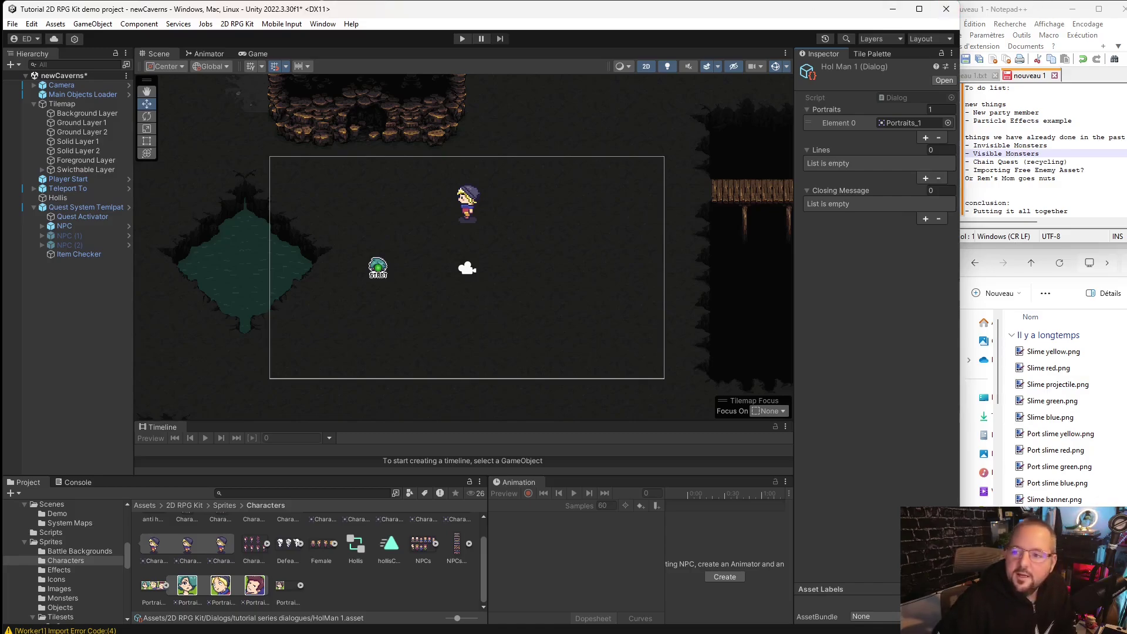
Give the HolMan 1 dialog five lines and set the first two to "//Hollis" and "**0".
{"action": "left_click", "coordinate": [939, 151]}
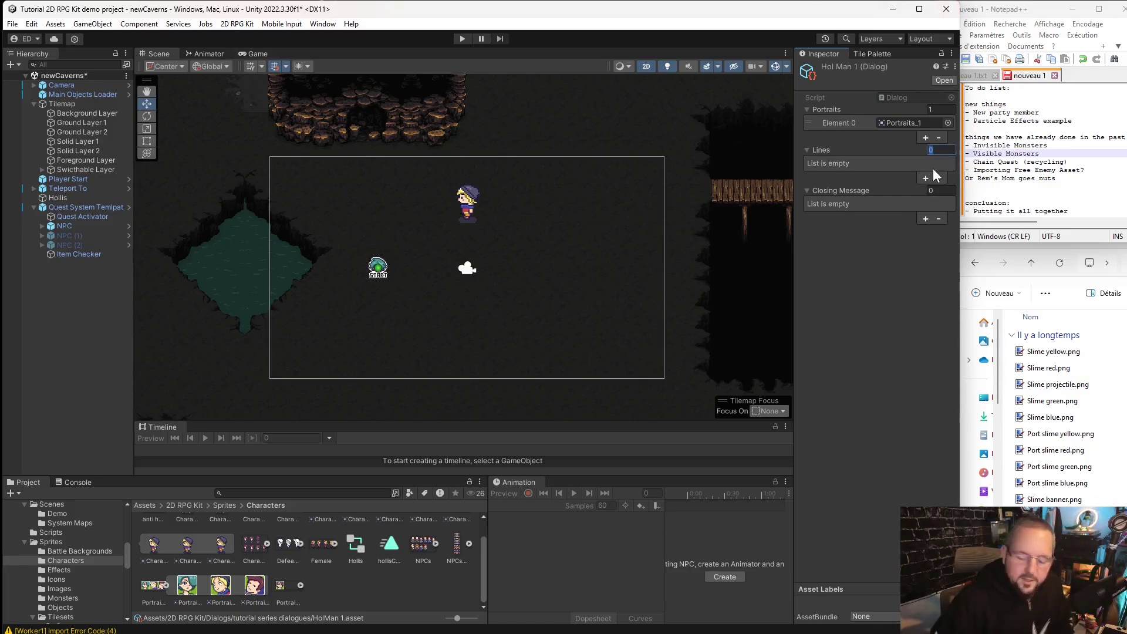
{"action": "type", "text": "5"}
{"action": "key", "text": "Return"}
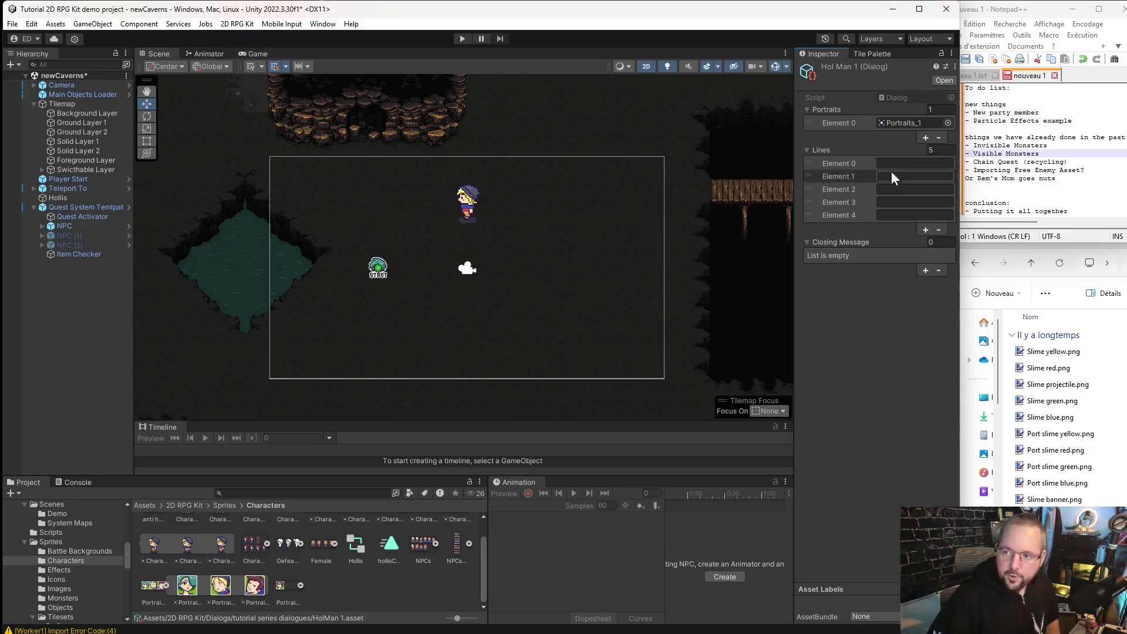
{"action": "left_click", "coordinate": [889, 164]}
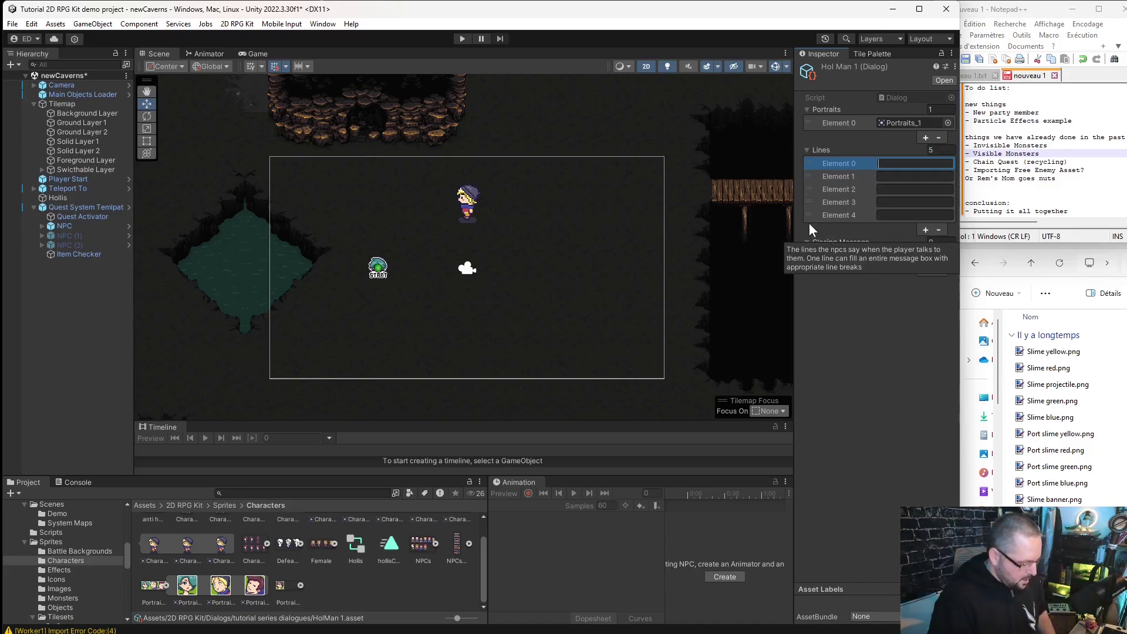
{"action": "type", "text": "Hollis"}
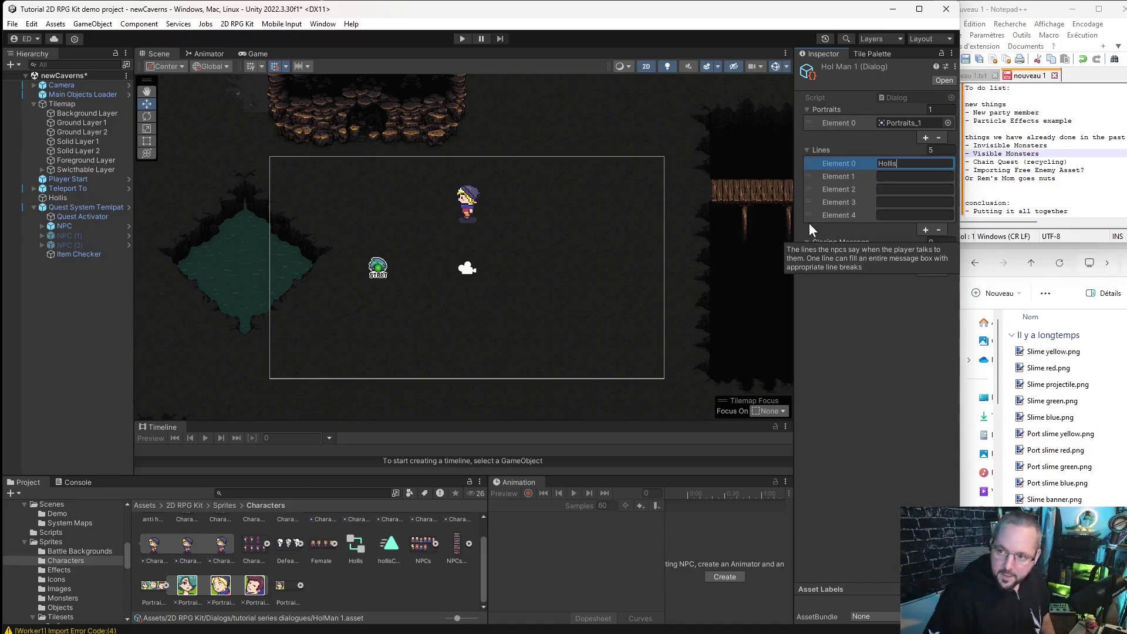
{"action": "key", "text": "Home"}
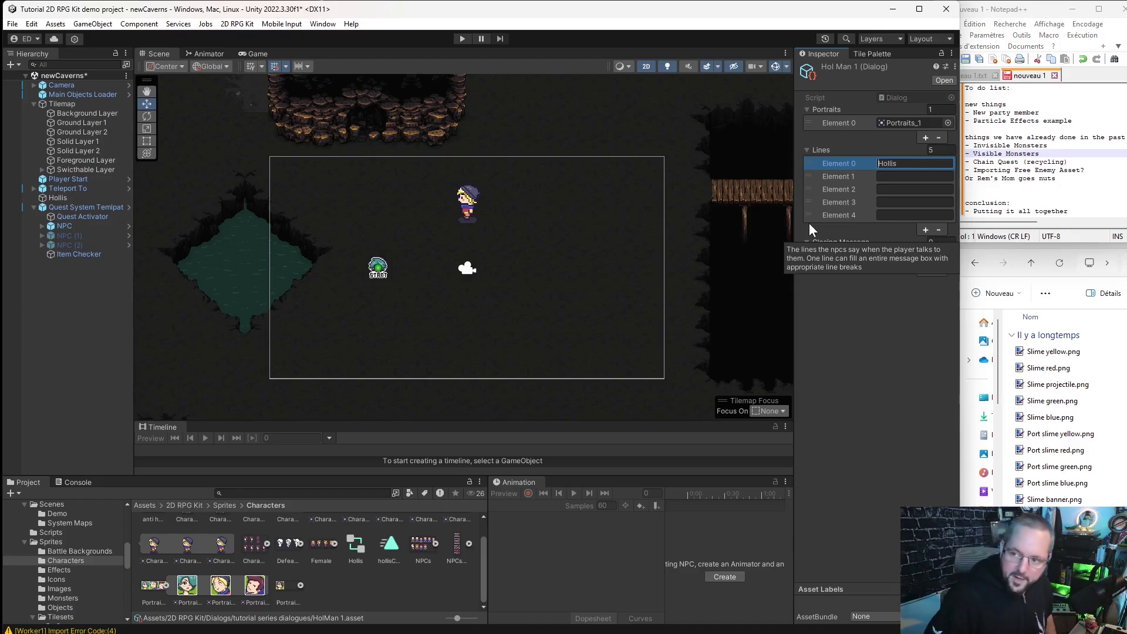
{"action": "type", "text": "//"}
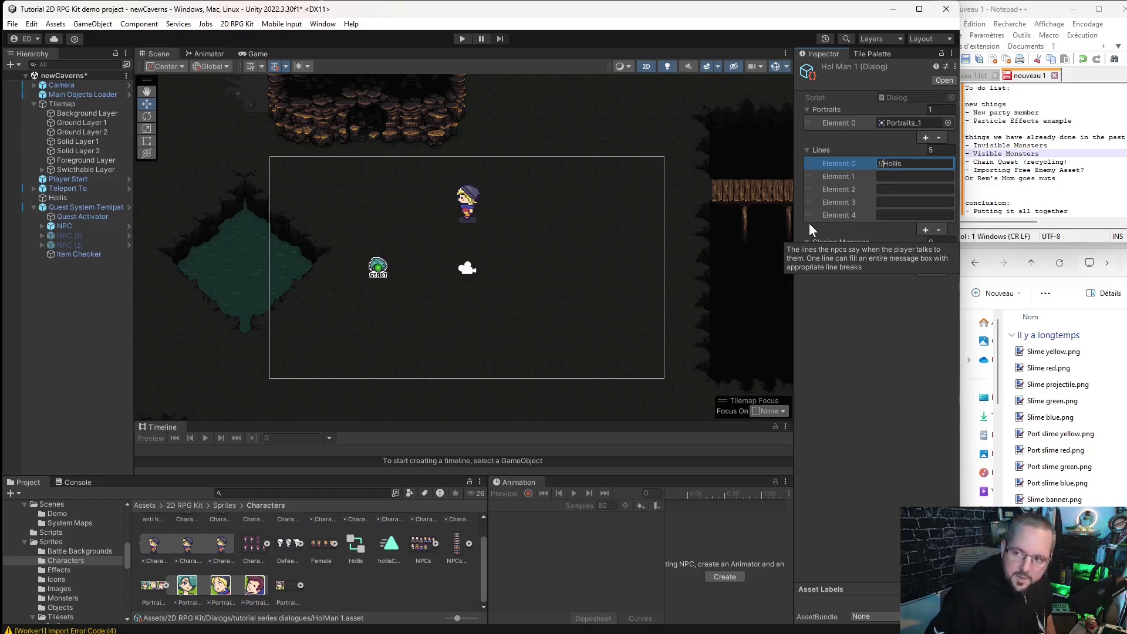
{"action": "key", "text": "Tab"}
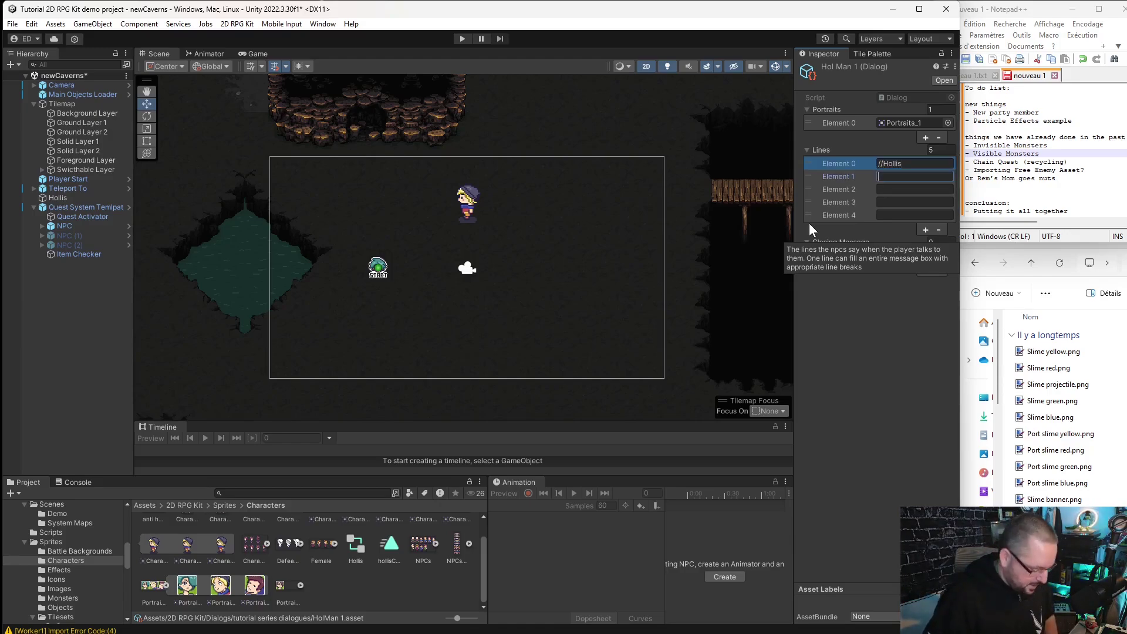
{"action": "type", "text": "**0"}
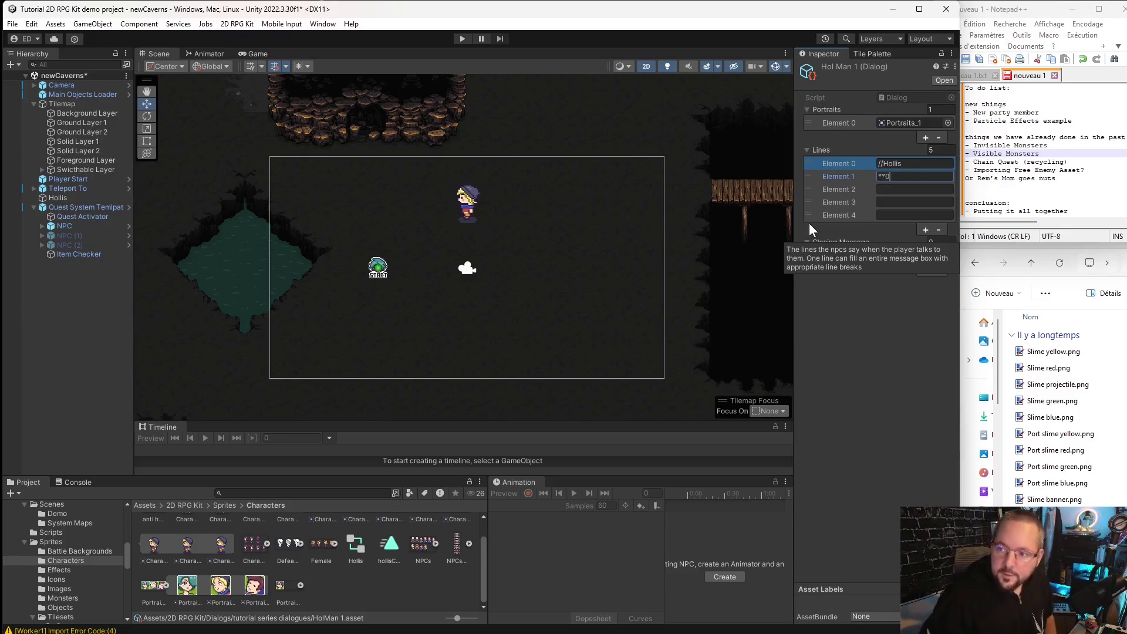
Fill the last three HolMan 1 dialog lines with "ligne de texte #1", "ligne #2" and "ligne #3".
{"action": "left_click", "coordinate": [889, 189]}
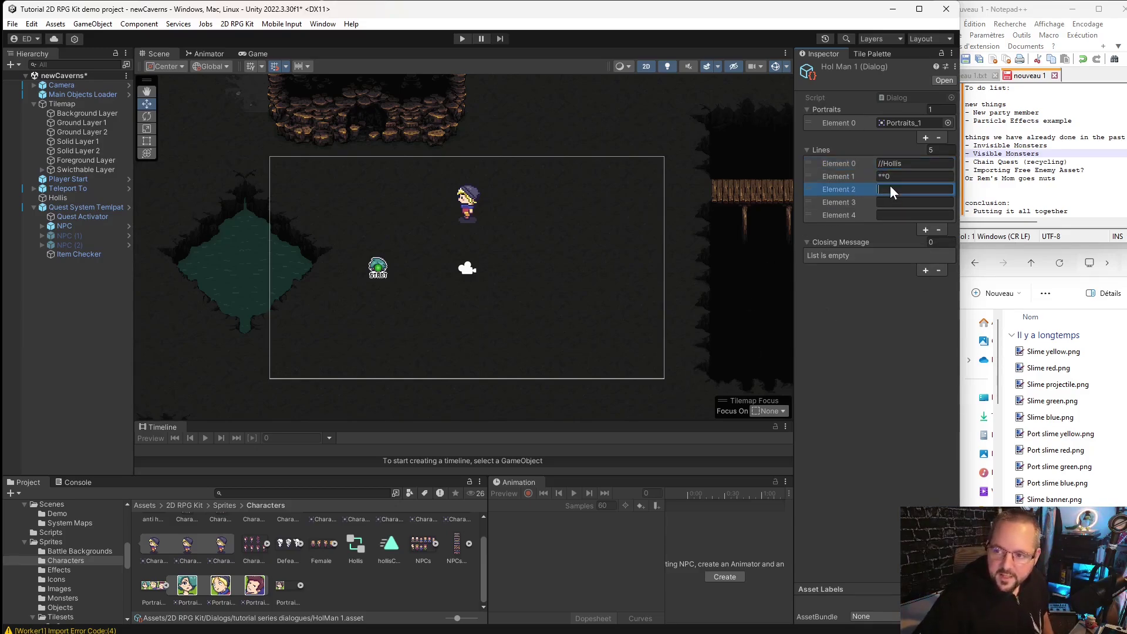
{"action": "type", "text": "//"}
{"action": "type", "text": "e de t"}
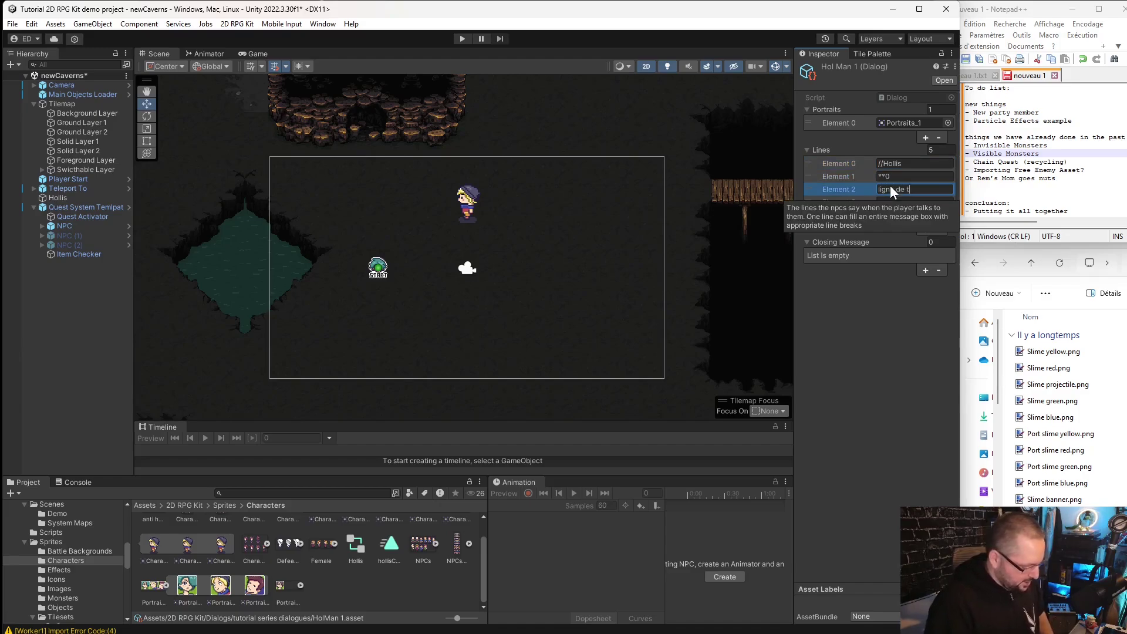
{"action": "type", "text": "exte #1"}
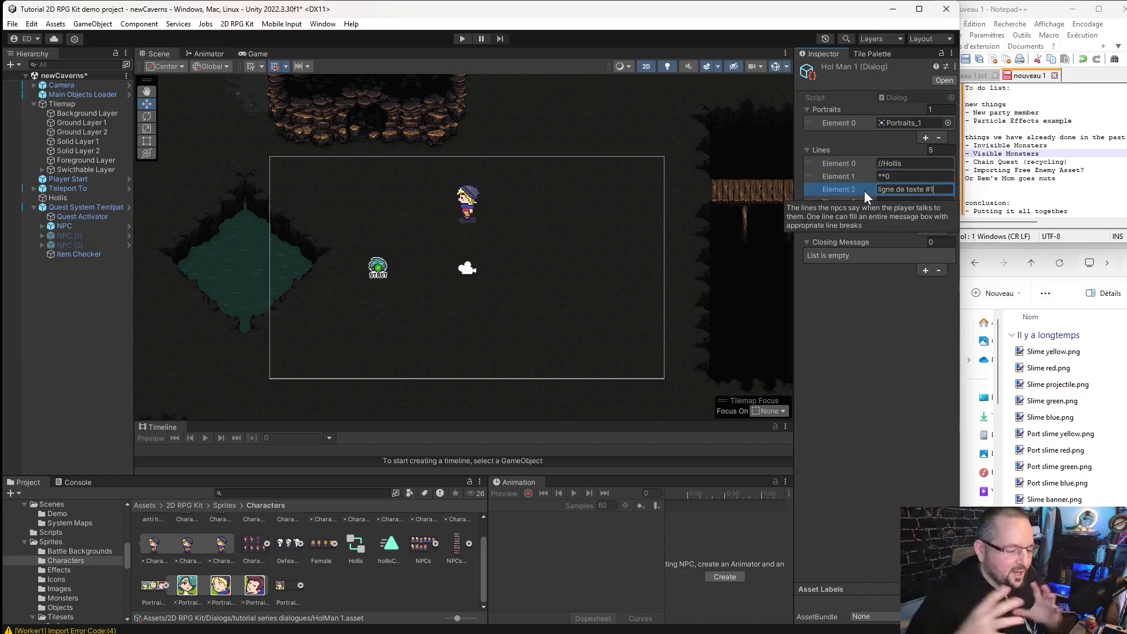
{"action": "left_click", "coordinate": [894, 204]}
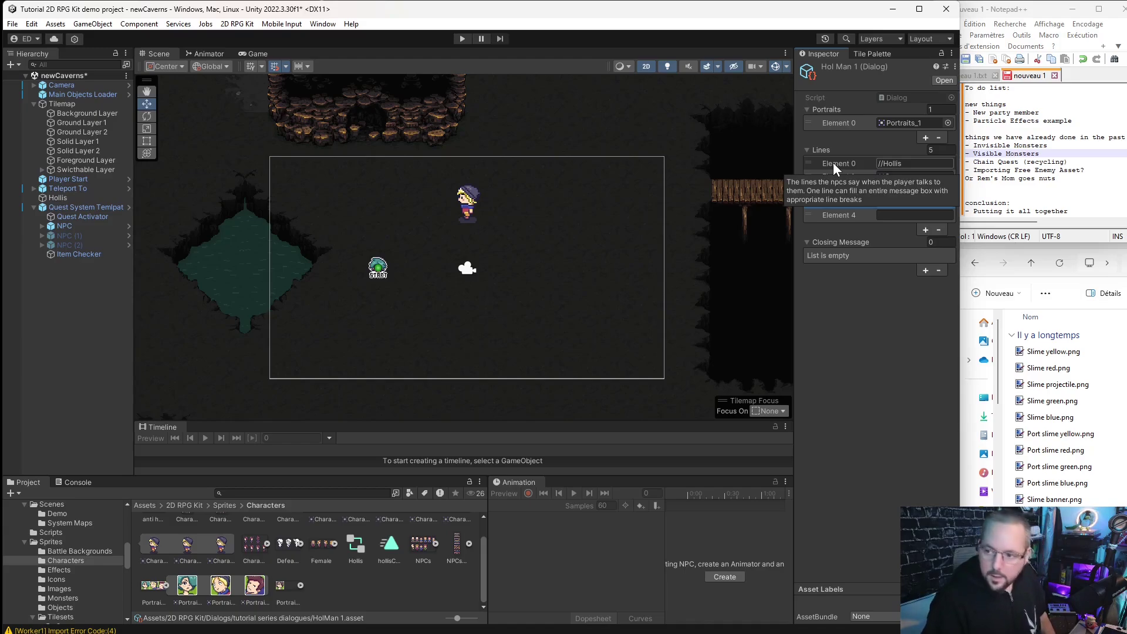
{"action": "type", "text": "ligne "}
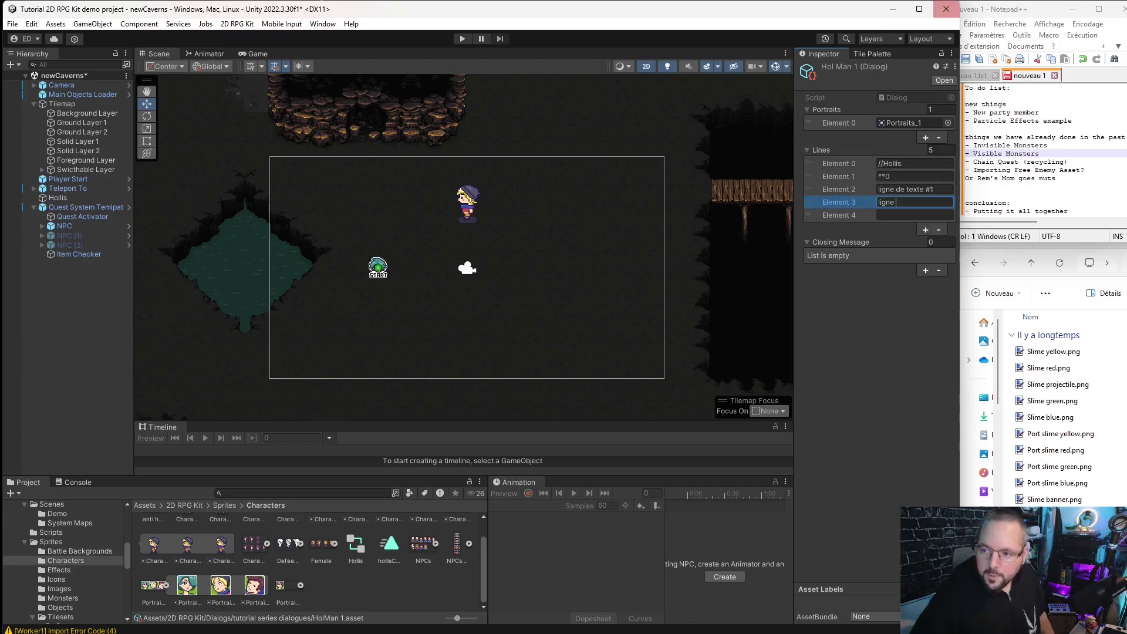
{"action": "type", "text": "#2"}
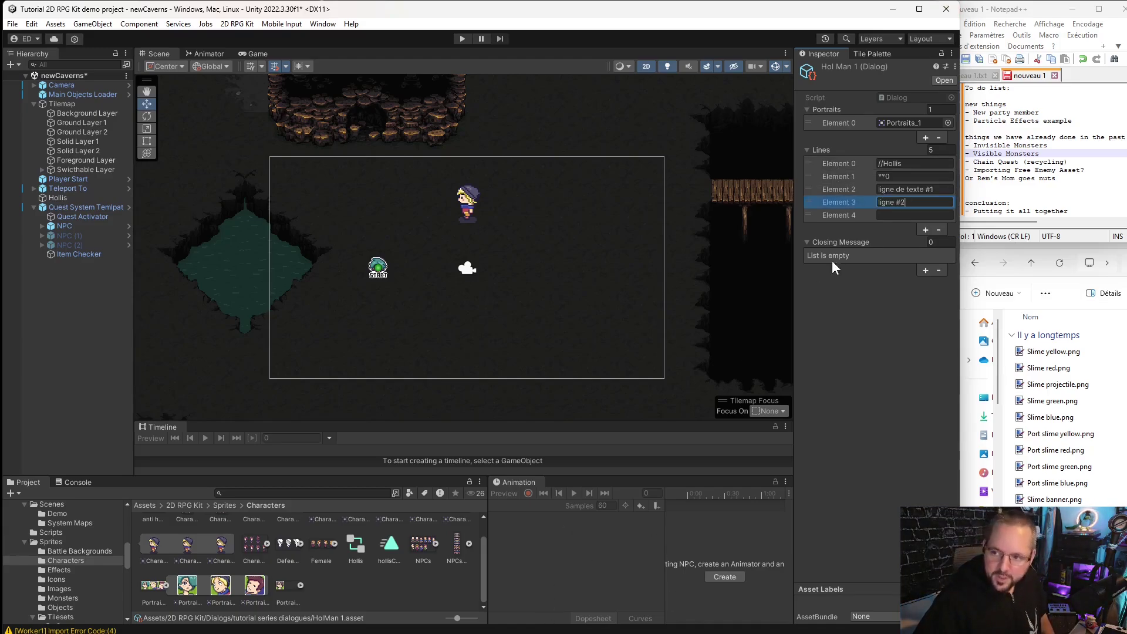
{"action": "left_click", "coordinate": [886, 212]}
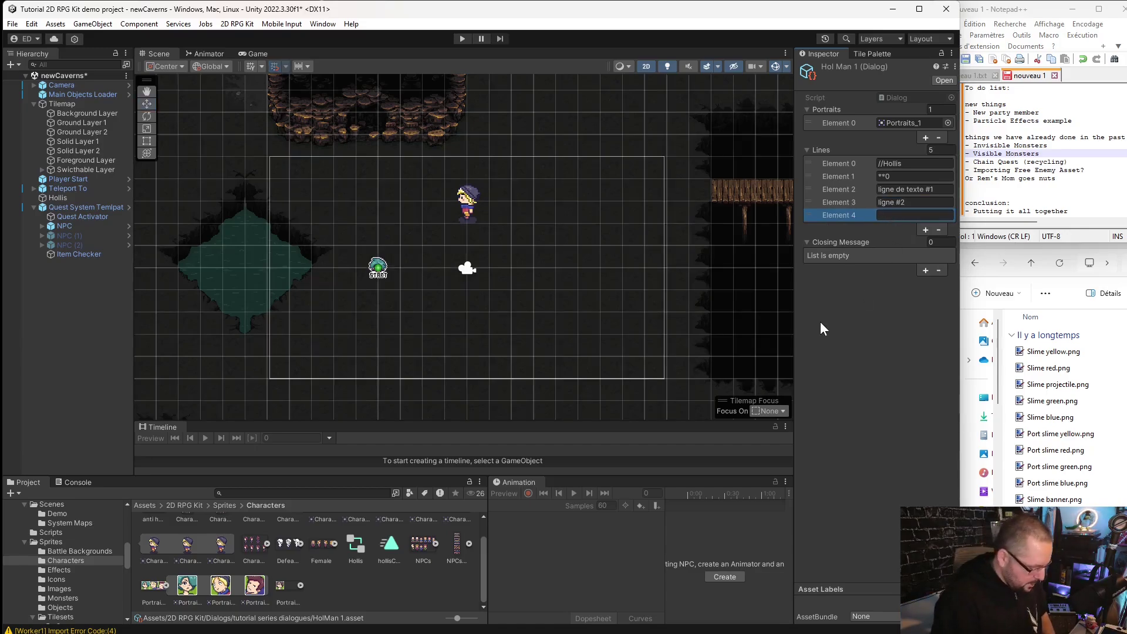
{"action": "key", "text": "e"}
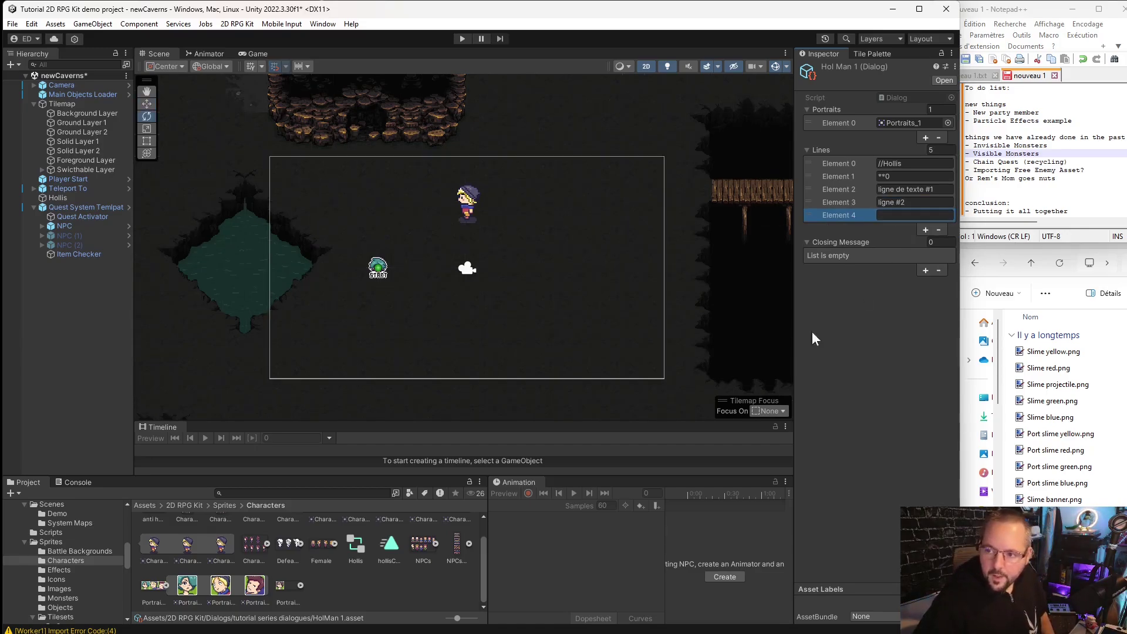
{"action": "type", "text": "ligne "}
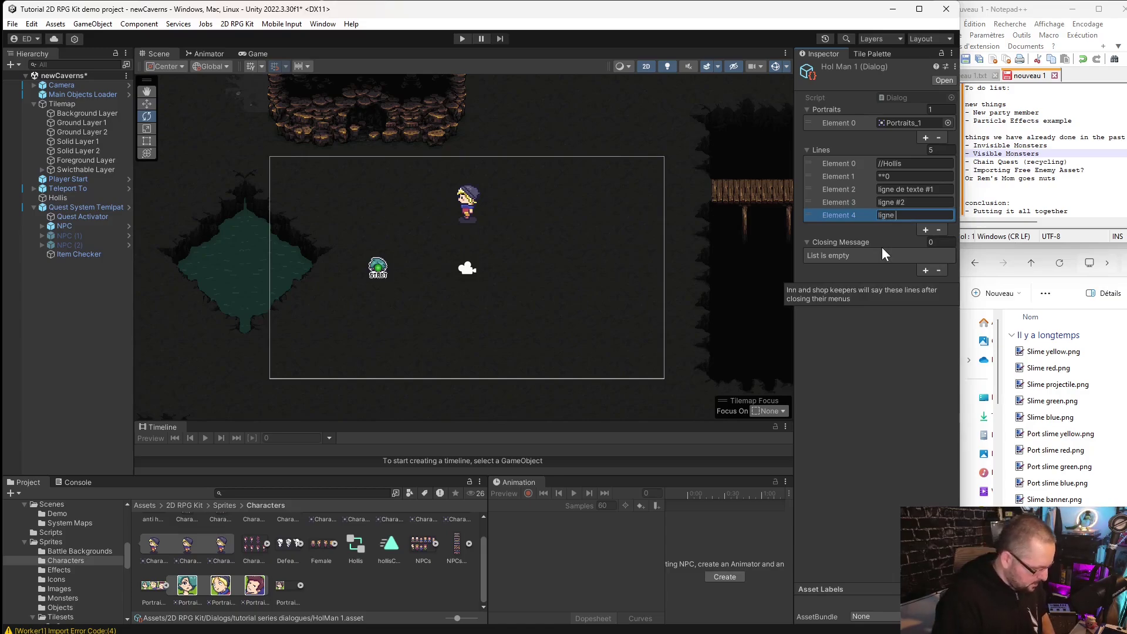
{"action": "type", "text": "#3"}
{"action": "key", "text": "Return"}
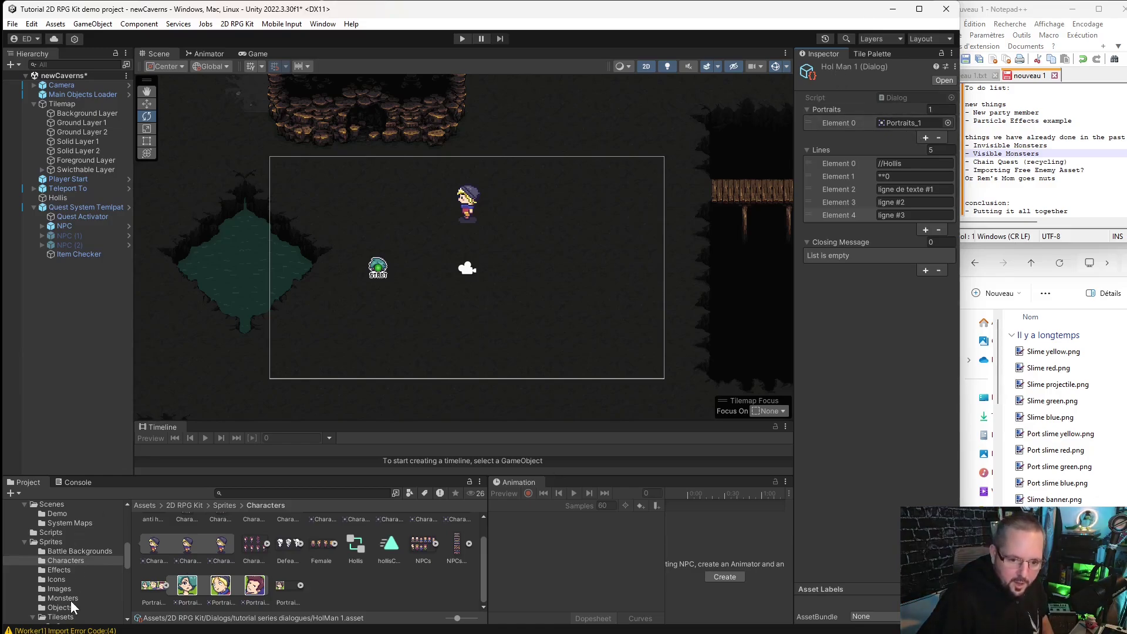
Duplicate the HolMan 1 dialog asset twice in the tutorial series dialogues folder.
{"action": "scroll", "coordinate": [69, 599], "scroll_direction": "up", "scroll_amount": 6}
{"action": "left_click", "coordinate": [98, 540]}
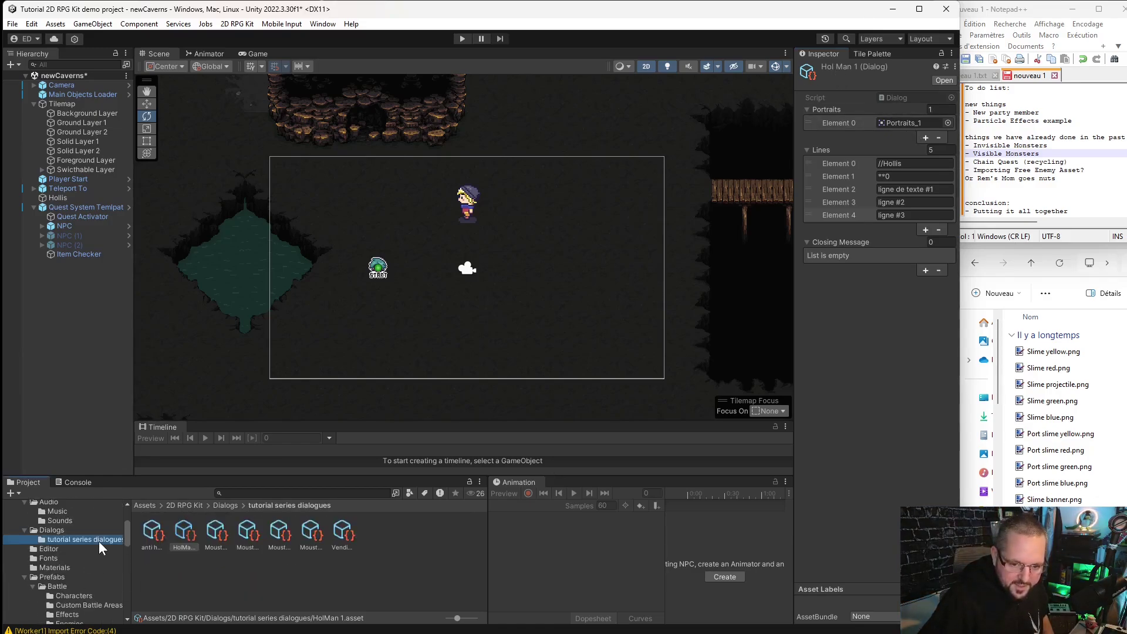
{"action": "left_click", "coordinate": [217, 572]}
{"action": "left_click", "coordinate": [185, 531]}
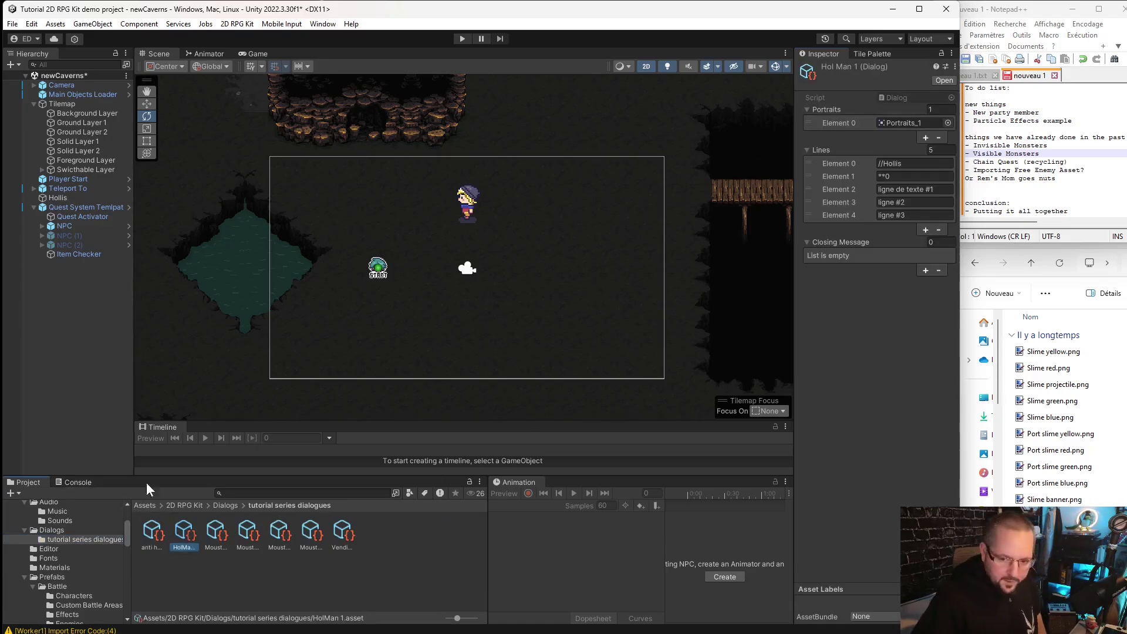
{"action": "key", "text": "ctrl+d"}
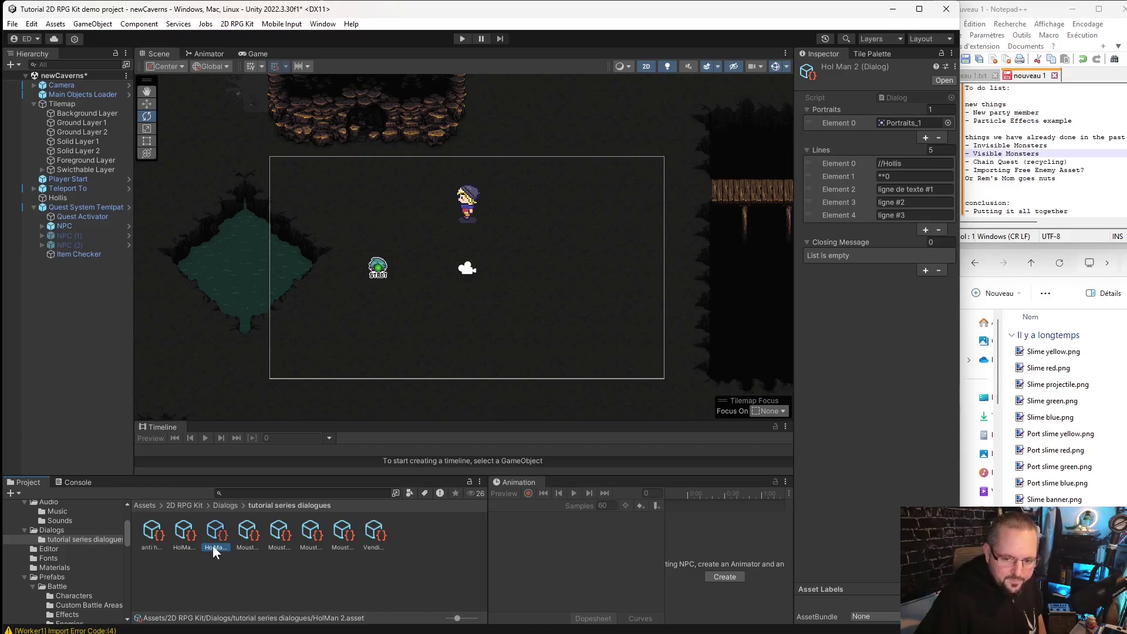
{"action": "key", "text": "ctrl+d"}
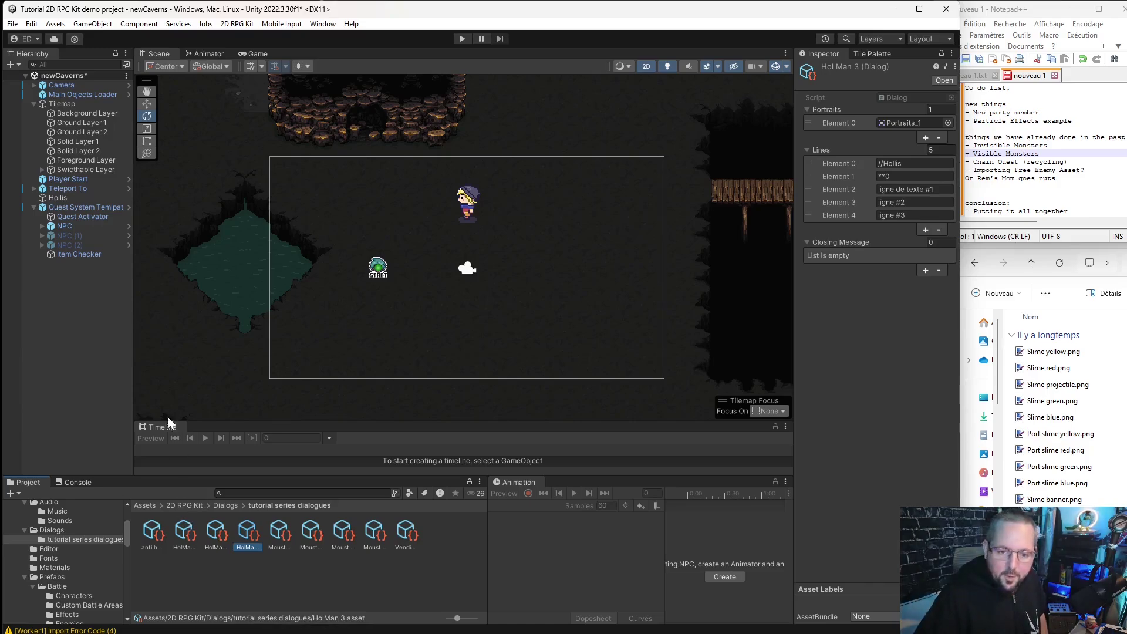
Assign HolMan 1, HolMan 2 and HolMan 3 as the Dialog Starter dialogs of NPC, NPC (1) and NPC (2) respectively.
{"action": "left_click", "coordinate": [75, 226]}
{"action": "scroll", "coordinate": [892, 375], "scroll_direction": "down", "scroll_amount": 10}
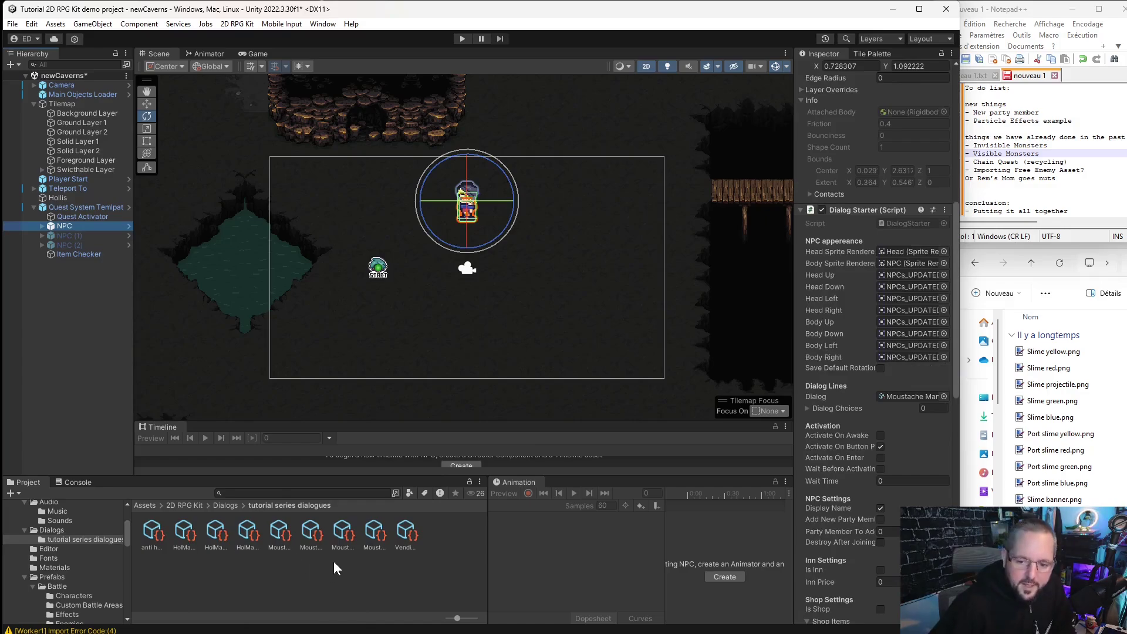
{"action": "left_click_drag", "start_coordinate": [181, 538], "coordinate": [909, 393]}
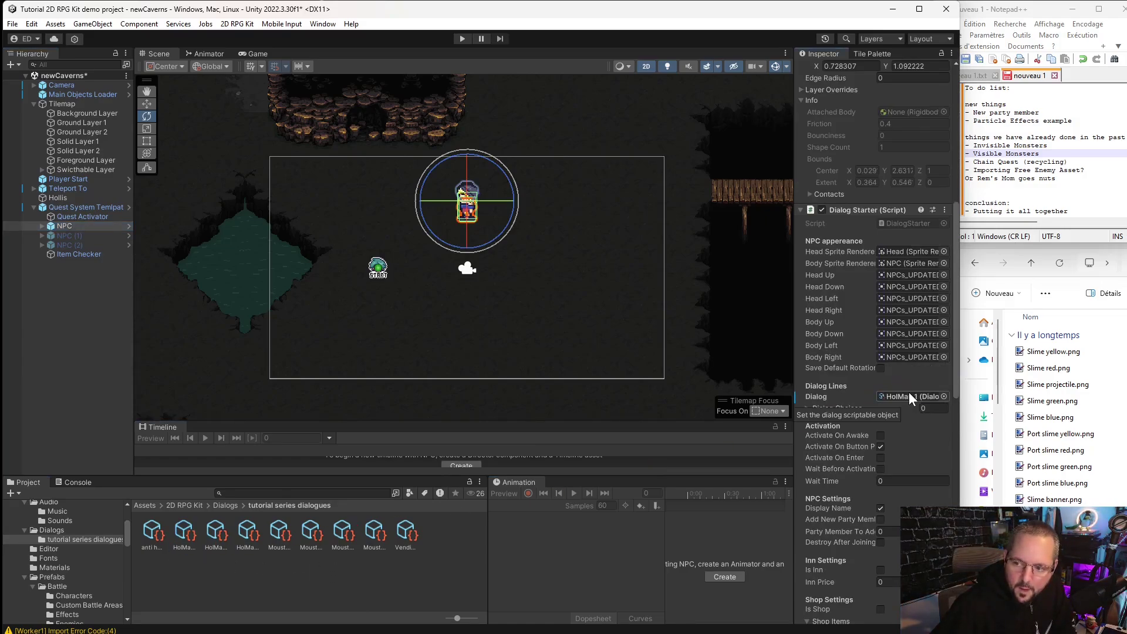
{"action": "left_click", "coordinate": [72, 234]}
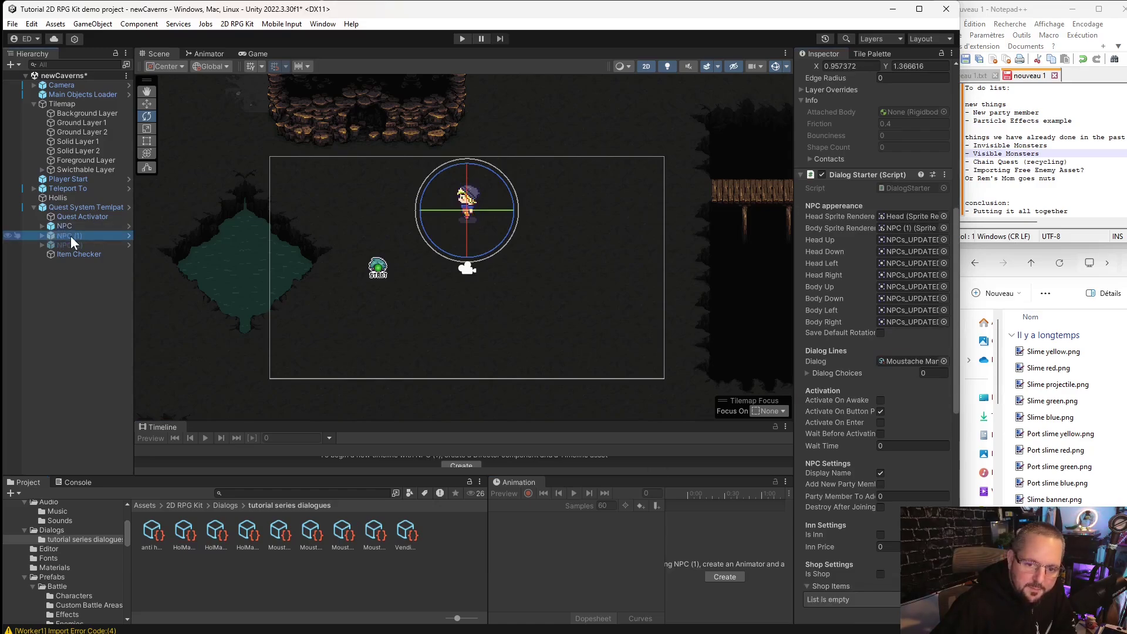
{"action": "left_click_drag", "start_coordinate": [211, 533], "coordinate": [895, 361]}
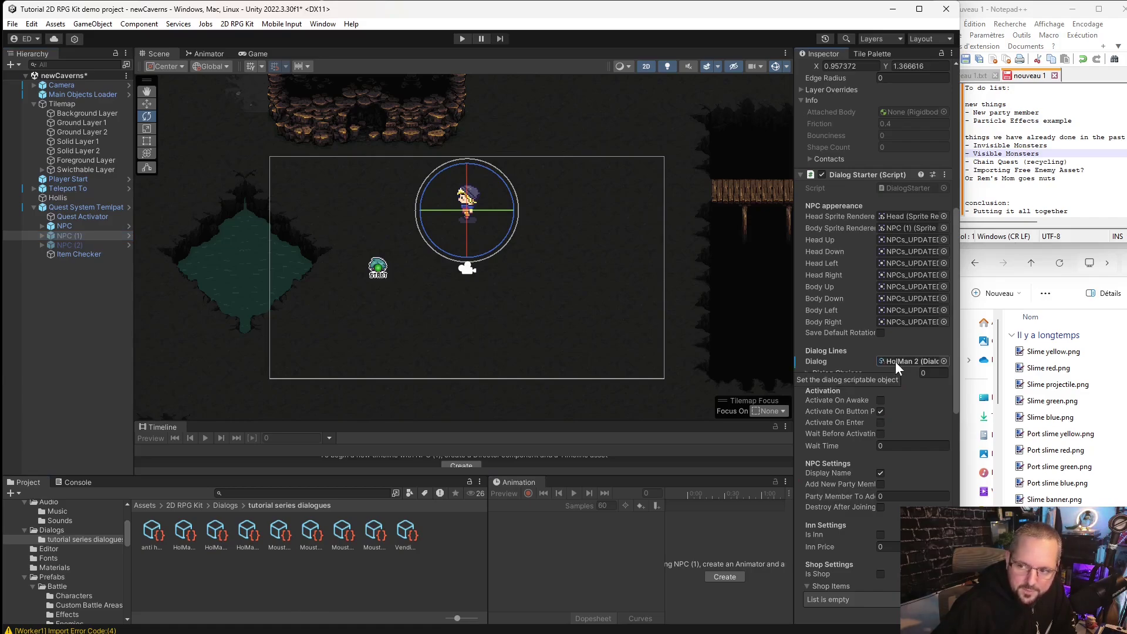
{"action": "left_click", "coordinate": [82, 244]}
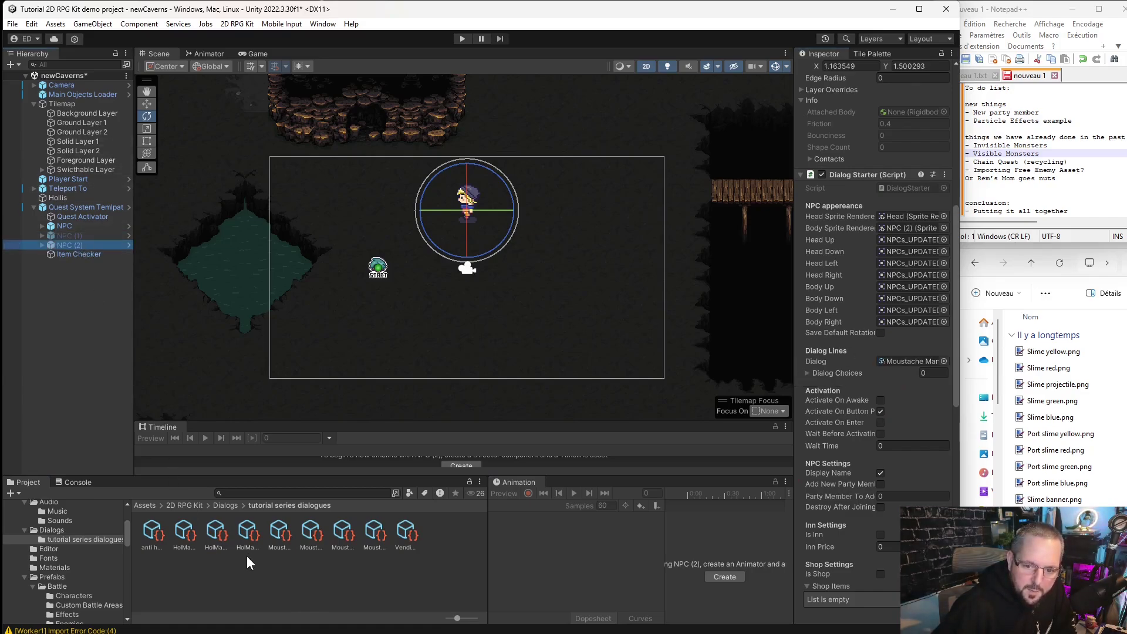
{"action": "left_click_drag", "start_coordinate": [245, 537], "coordinate": [910, 359]}
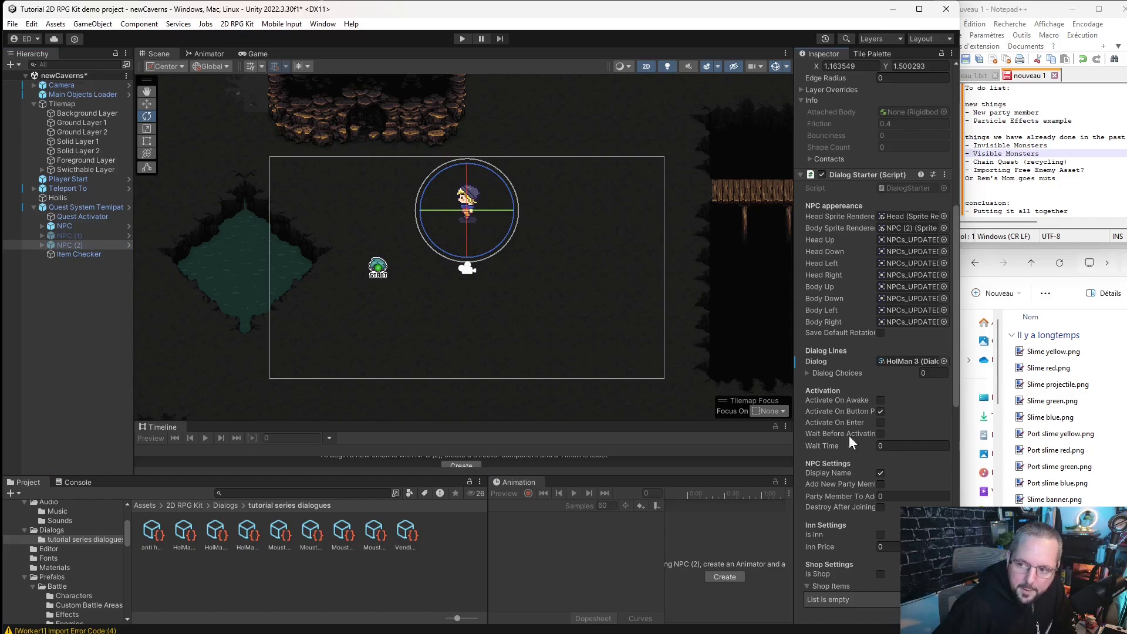
{"action": "left_click", "coordinate": [85, 225]}
{"action": "left_click", "coordinate": [86, 245]}
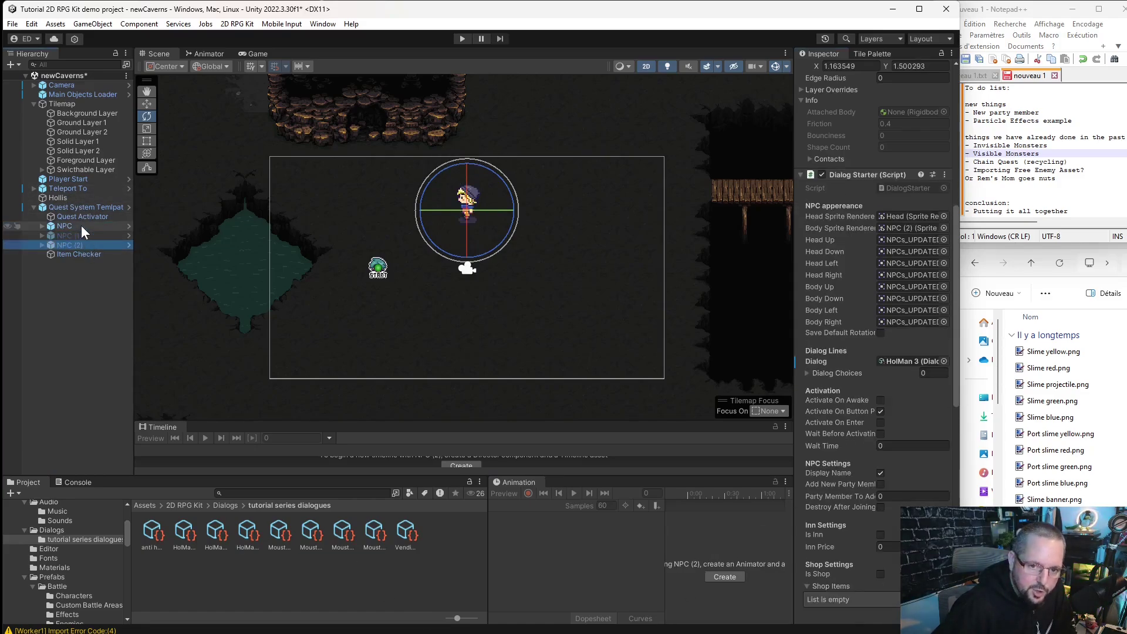
{"action": "left_click", "coordinate": [81, 225]}
{"action": "left_click", "coordinate": [93, 235]}
{"action": "left_click", "coordinate": [86, 244]}
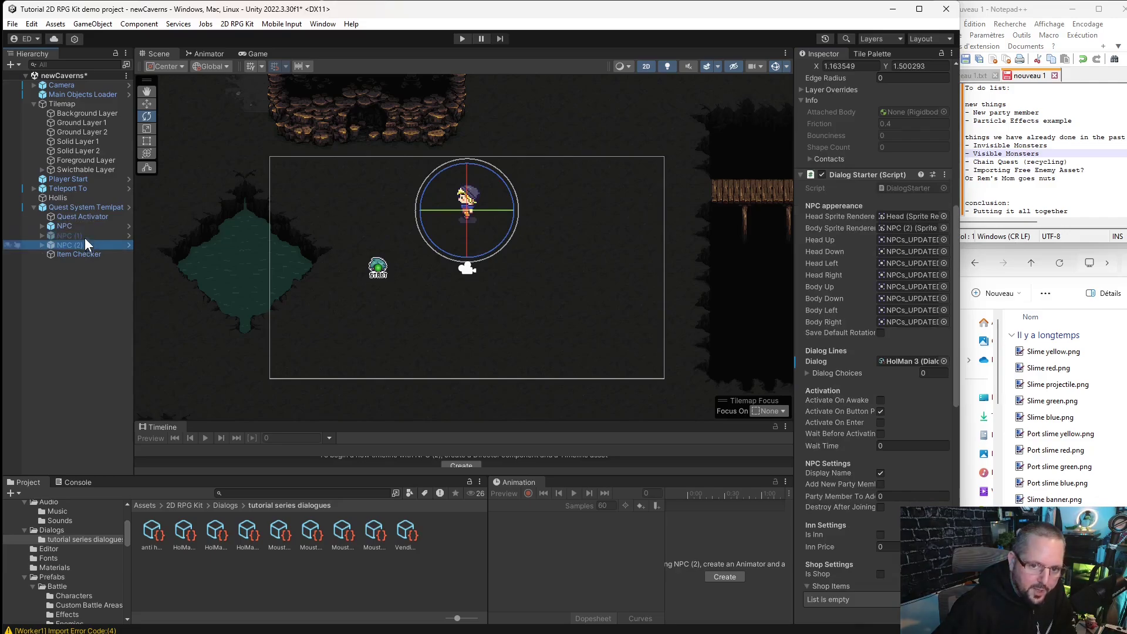
Append "- c'est la premiere fois tu me parles" to the last line of NPC's HolMan 1 dialog.
{"action": "left_click", "coordinate": [80, 225]}
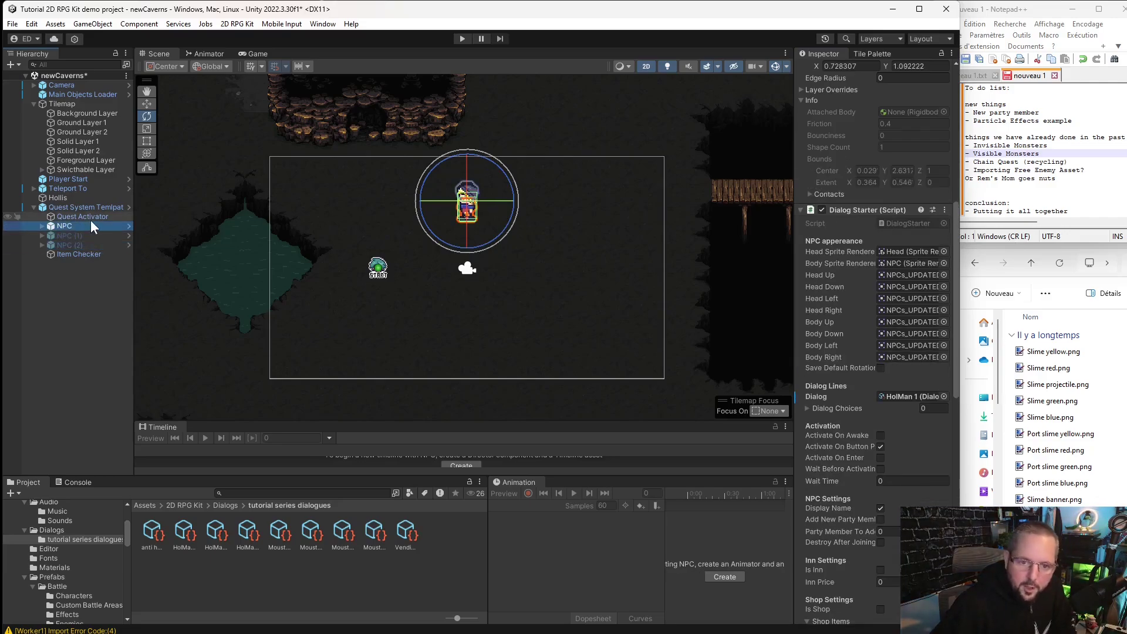
{"action": "left_click", "coordinate": [901, 396]}
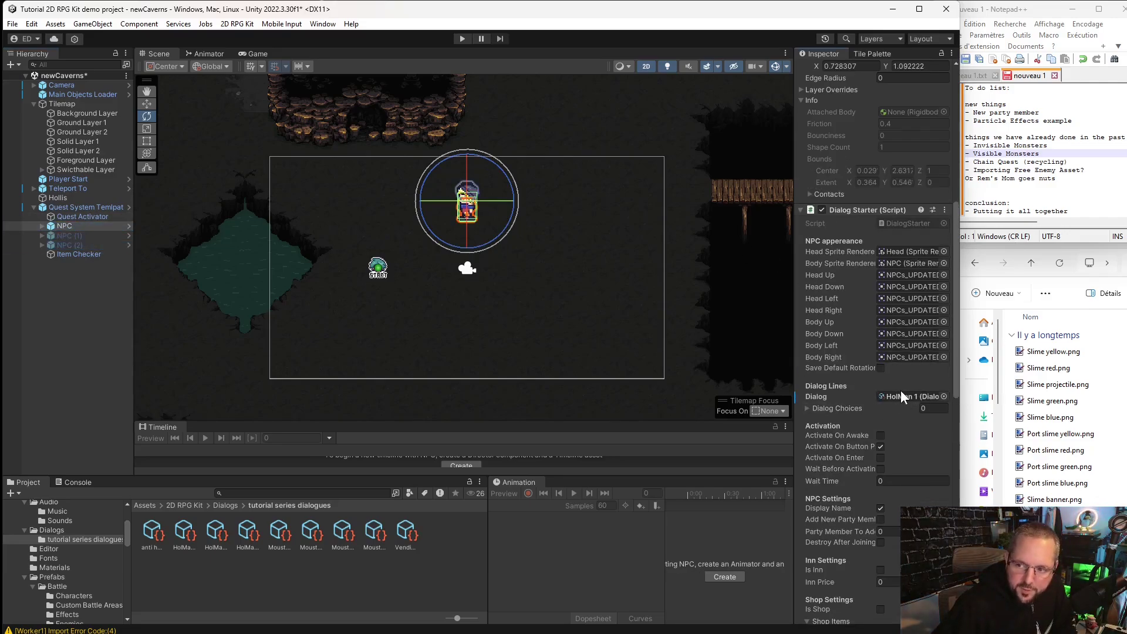
{"action": "double_click", "coordinate": [903, 396]}
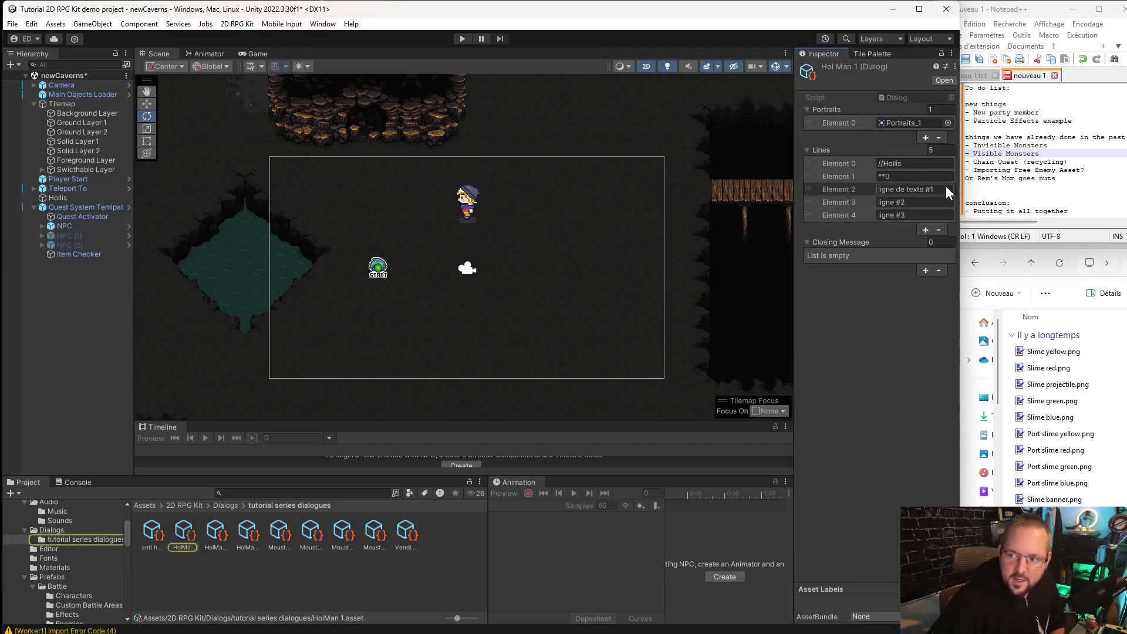
{"action": "left_click", "coordinate": [914, 216]}
{"action": "left_click", "coordinate": [916, 217]}
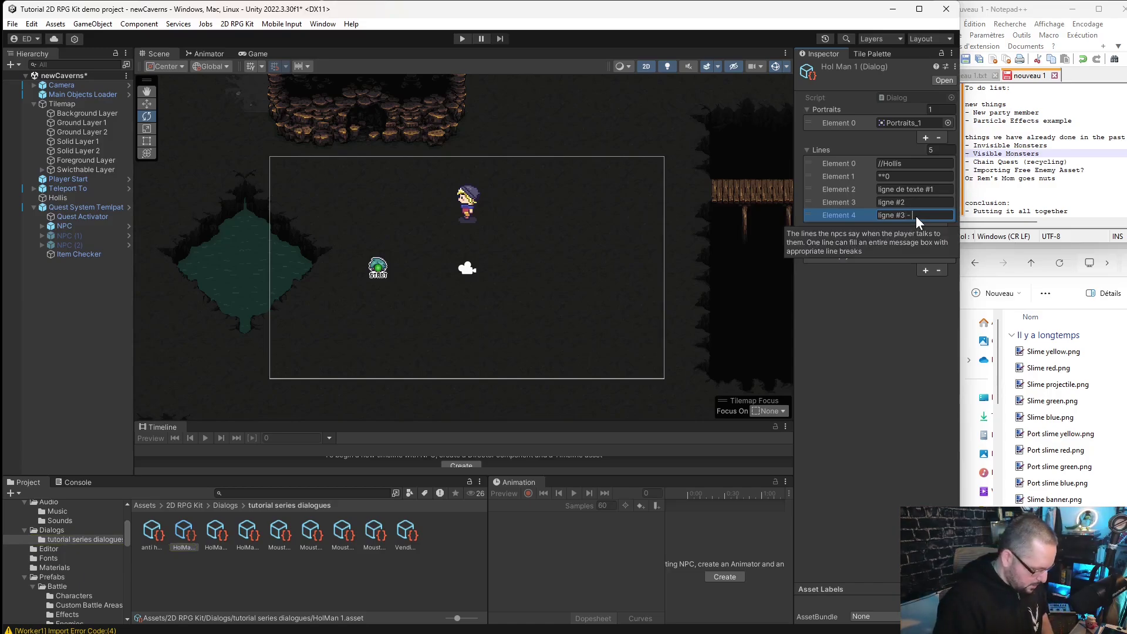
{"action": "type", "text": "- c'est la "}
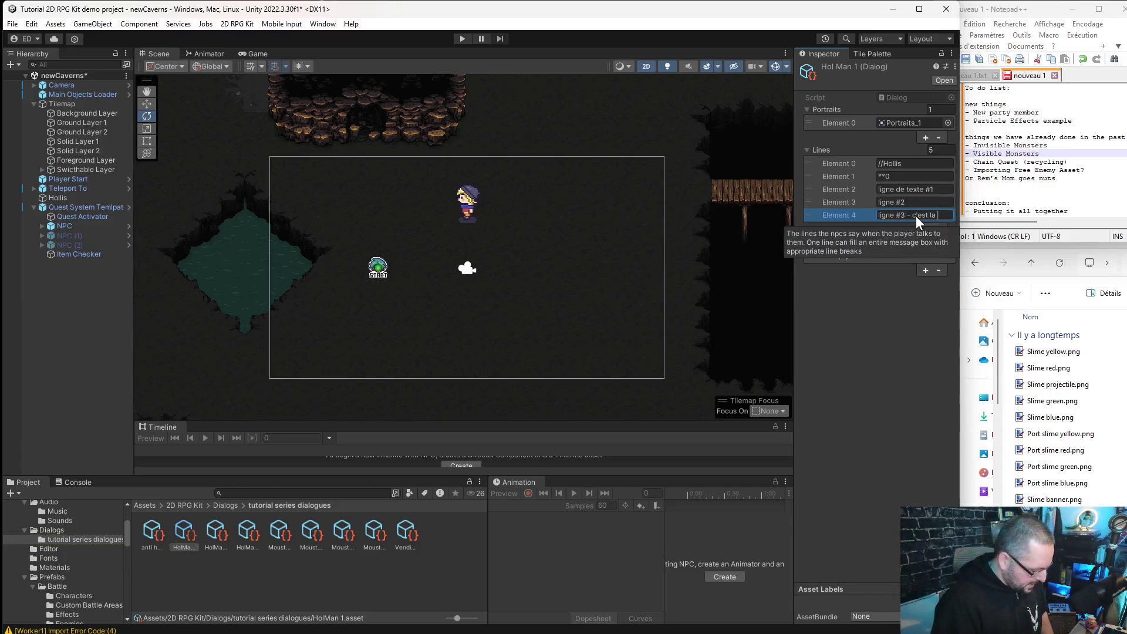
{"action": "type", "text": "premiere fois tu"}
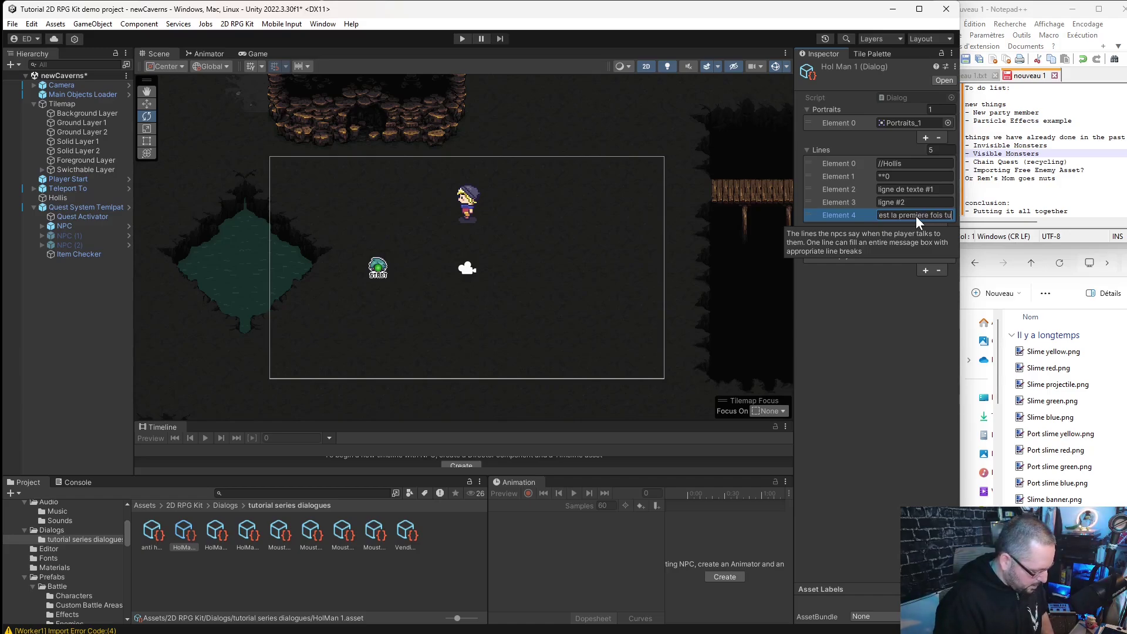
{"action": "type", "text": " me parles"}
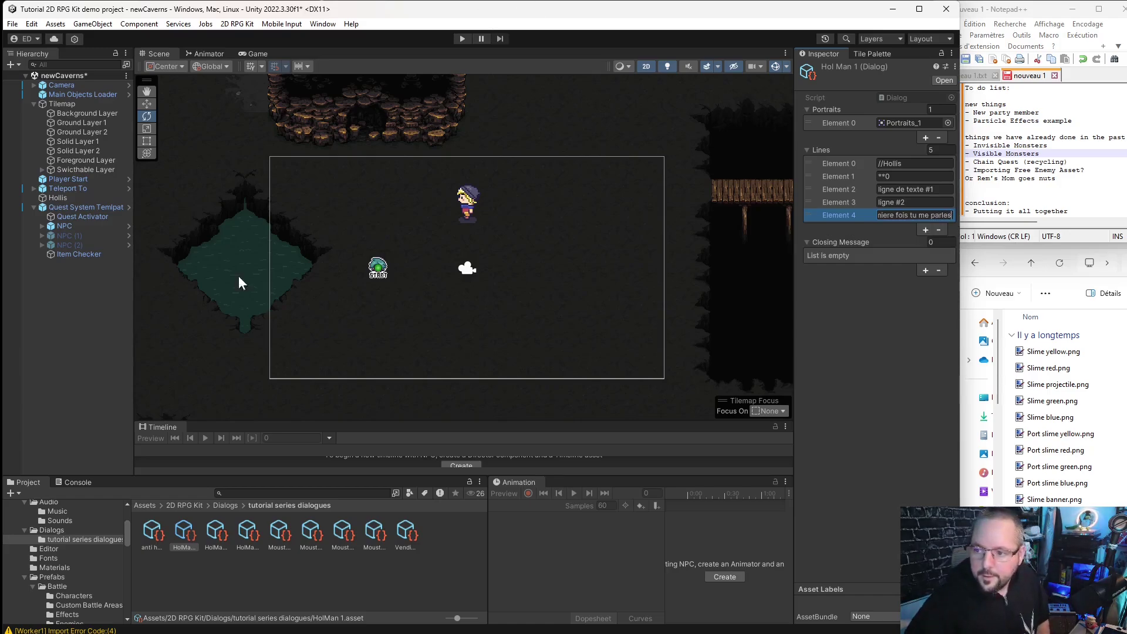
{"action": "left_click", "coordinate": [854, 374]}
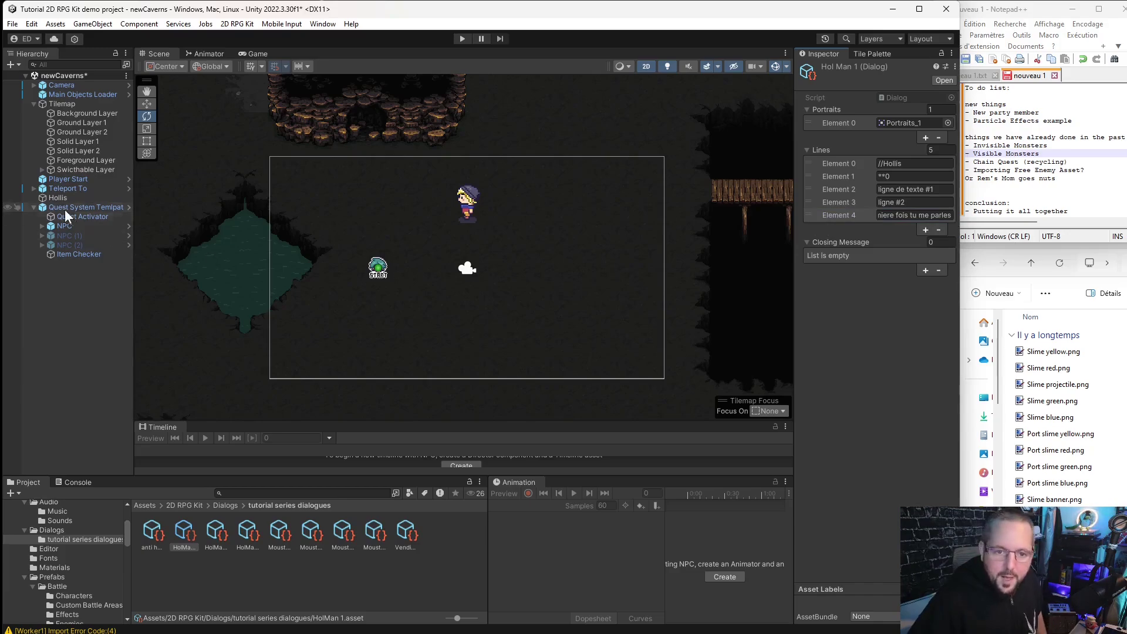
Delete the fifth line of NPC (1)'s HolMan 2 dialog and extend the fourth so it ends with "fois tu me parles".
{"action": "left_click", "coordinate": [87, 235]}
{"action": "scroll", "coordinate": [907, 359], "scroll_direction": "down", "scroll_amount": 5}
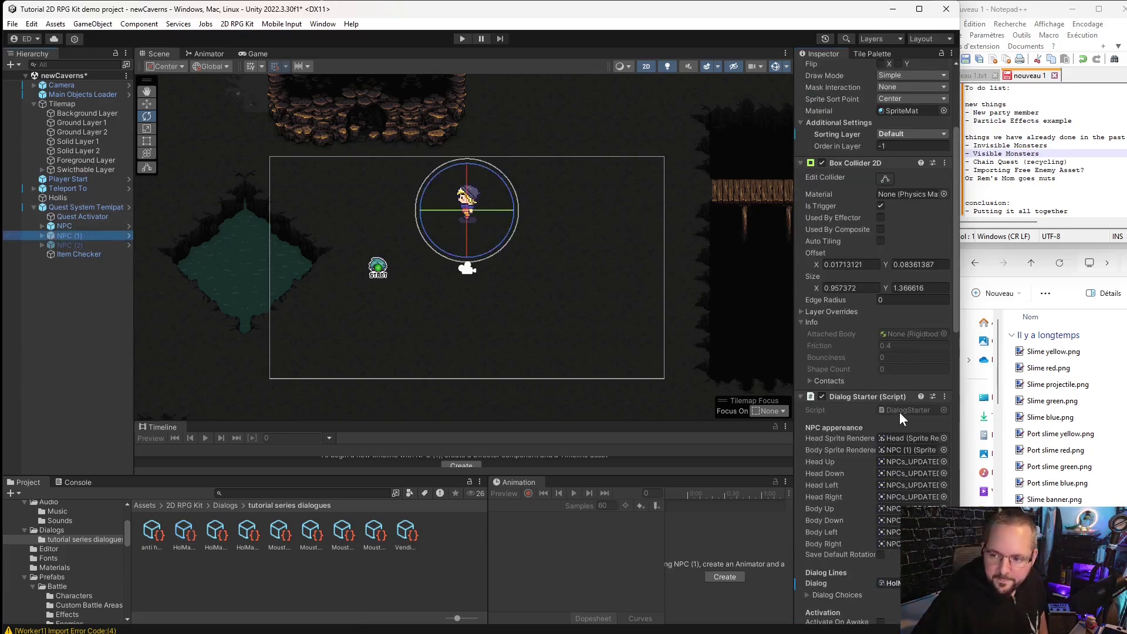
{"action": "scroll", "coordinate": [901, 418], "scroll_direction": "down", "scroll_amount": 3}
{"action": "double_click", "coordinate": [918, 456]}
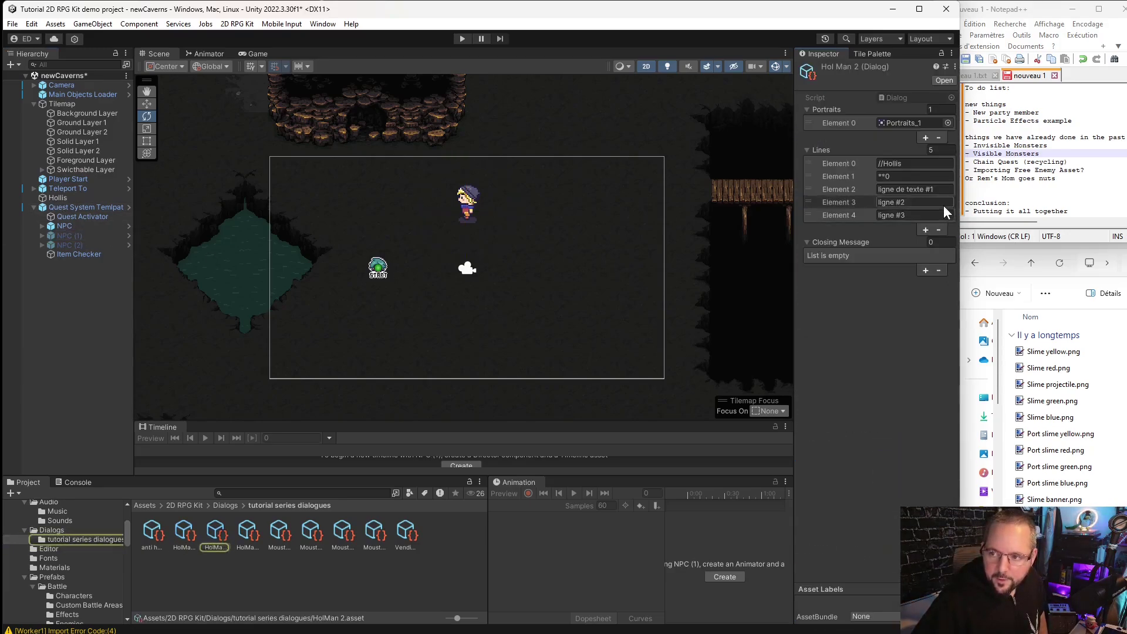
{"action": "left_click", "coordinate": [928, 214]}
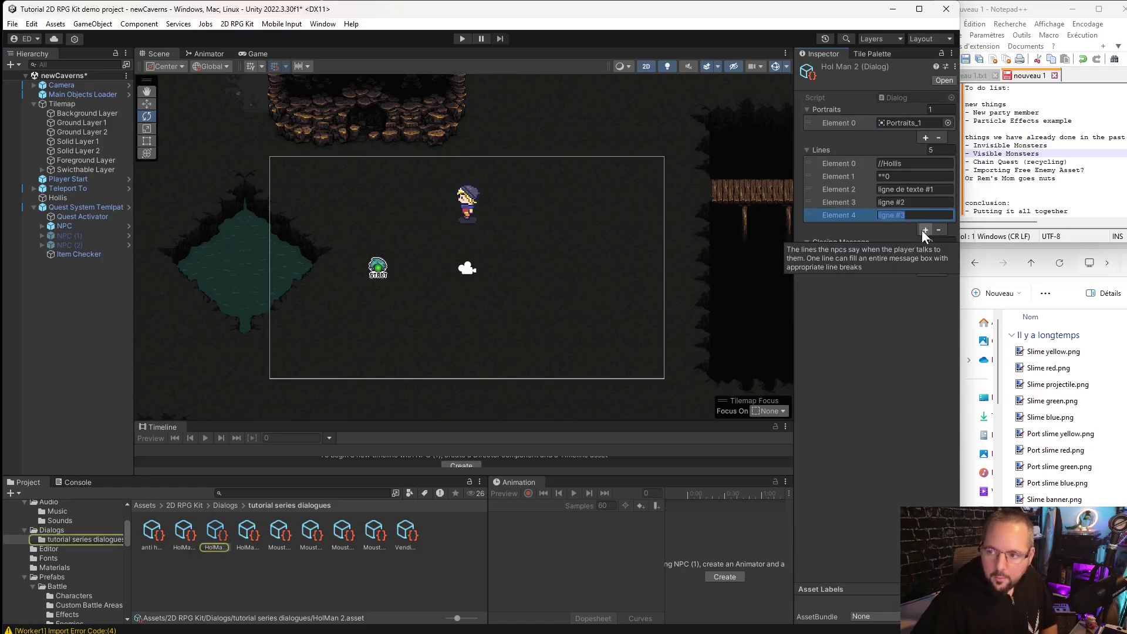
{"action": "left_click", "coordinate": [938, 230]}
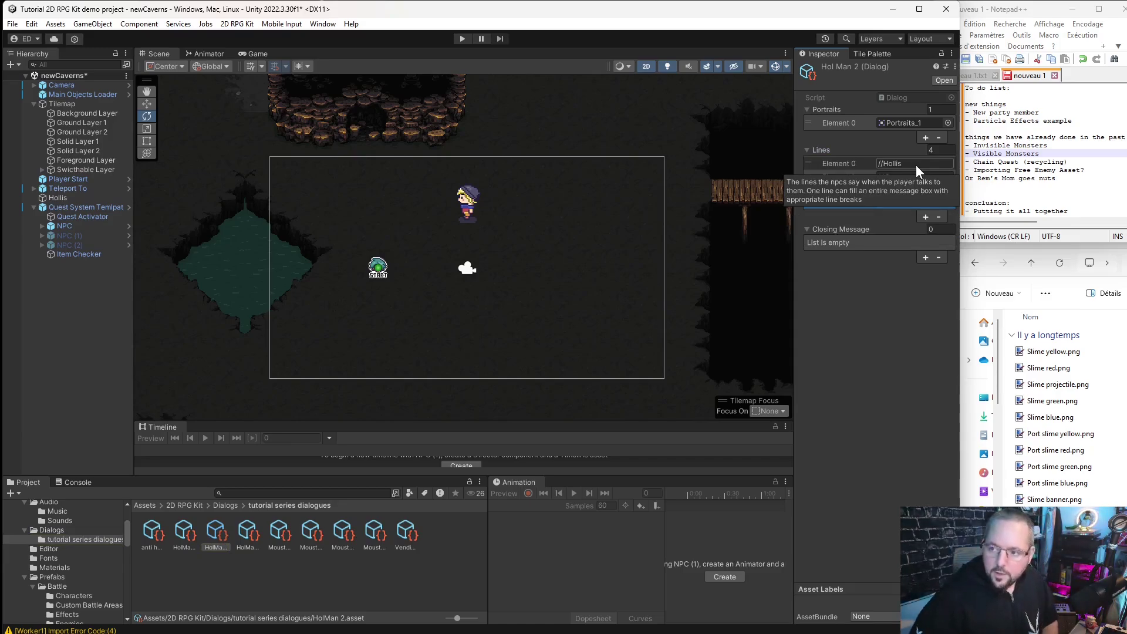
{"action": "left_click", "coordinate": [904, 352]}
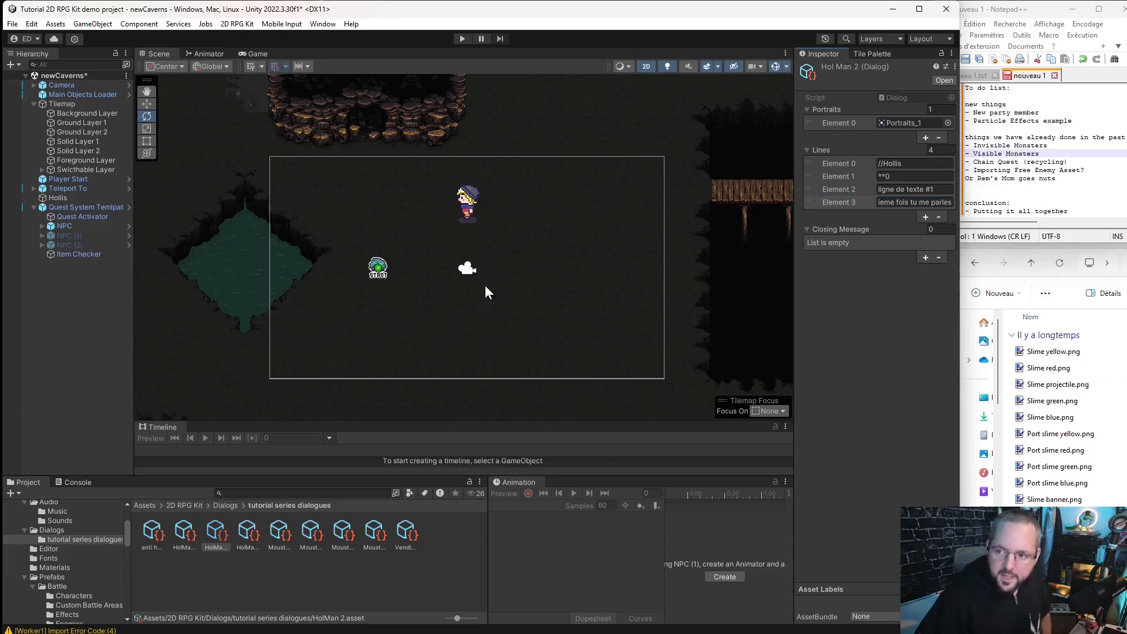
Delete the fifth line of NPC (2)'s HolMan 3 dialog and append "ceest la 3e foisi tu me parles" to the fourth.
{"action": "left_click", "coordinate": [70, 245]}
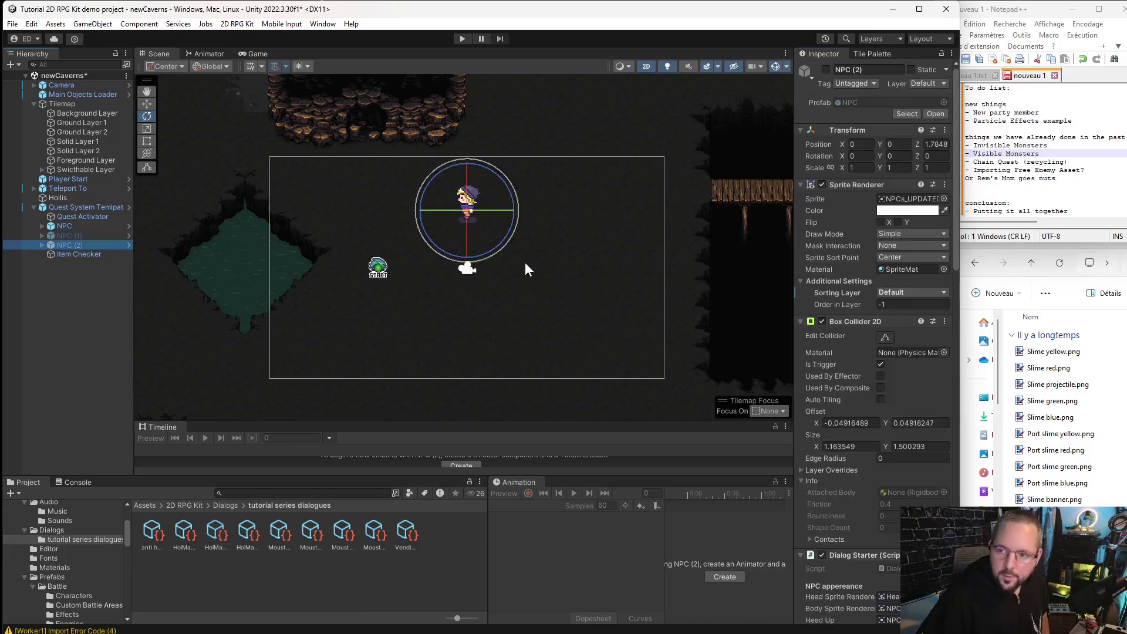
{"action": "scroll", "coordinate": [898, 458], "scroll_direction": "down", "scroll_amount": 5}
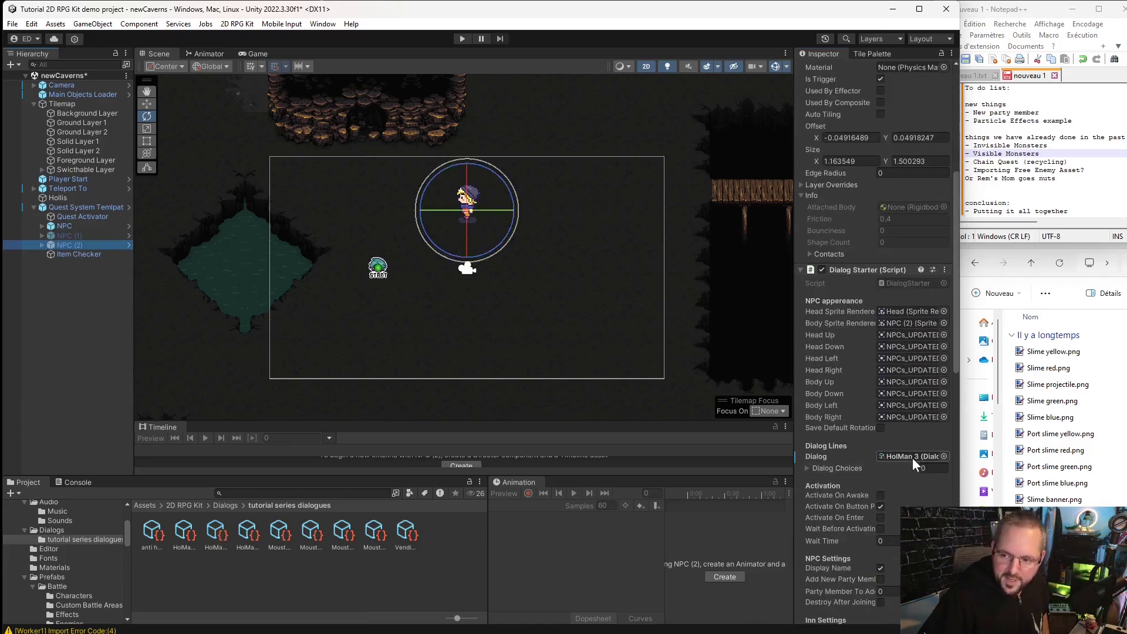
{"action": "double_click", "coordinate": [910, 456]}
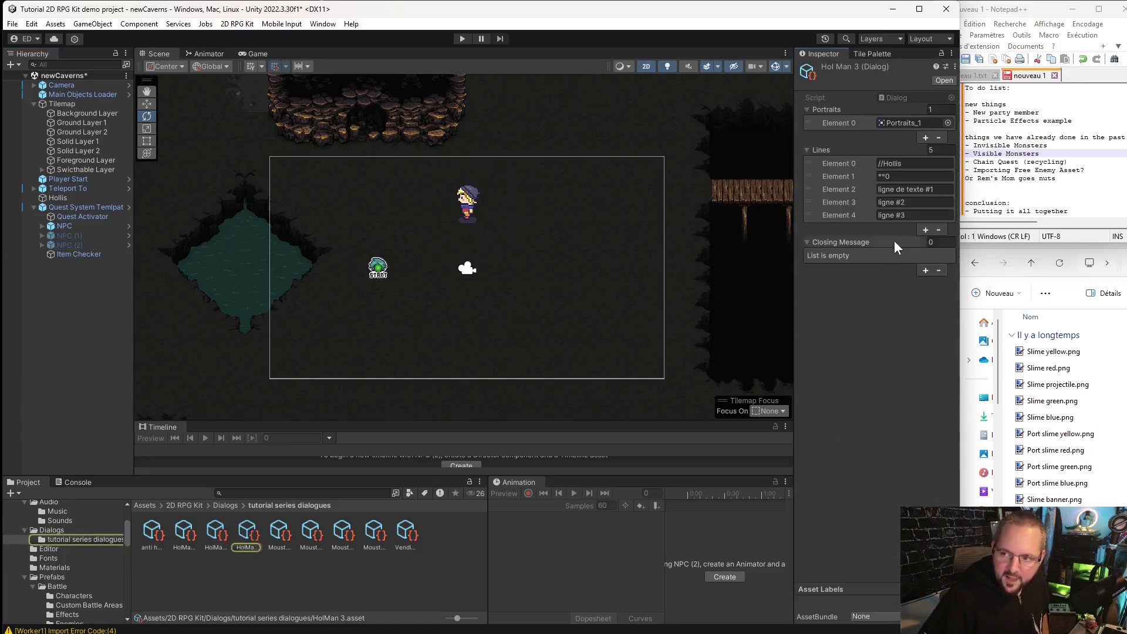
{"action": "left_click", "coordinate": [920, 216]}
{"action": "left_click", "coordinate": [934, 232]}
{"action": "left_click", "coordinate": [913, 203]}
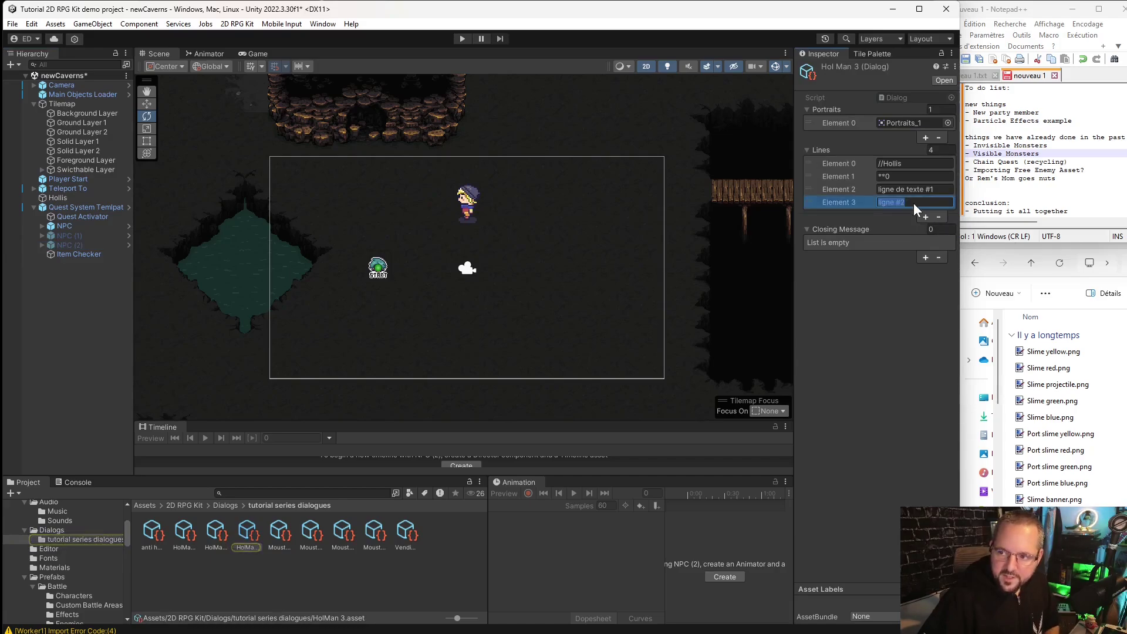
{"action": "type", "text": "ceest l"}
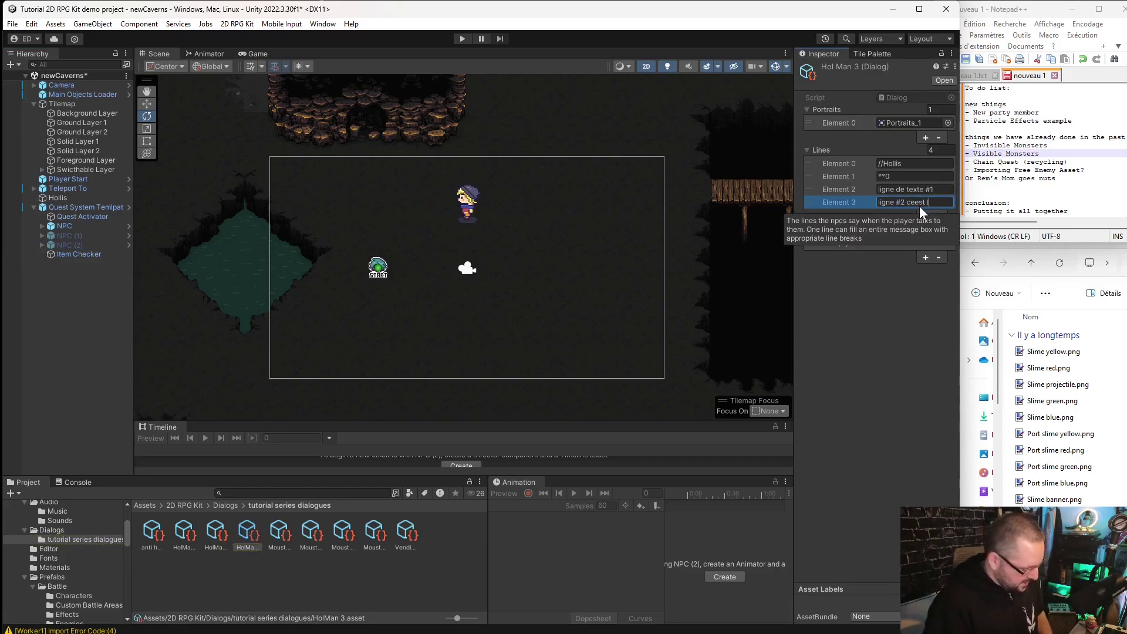
{"action": "type", "text": "a 3e foisi tu me"}
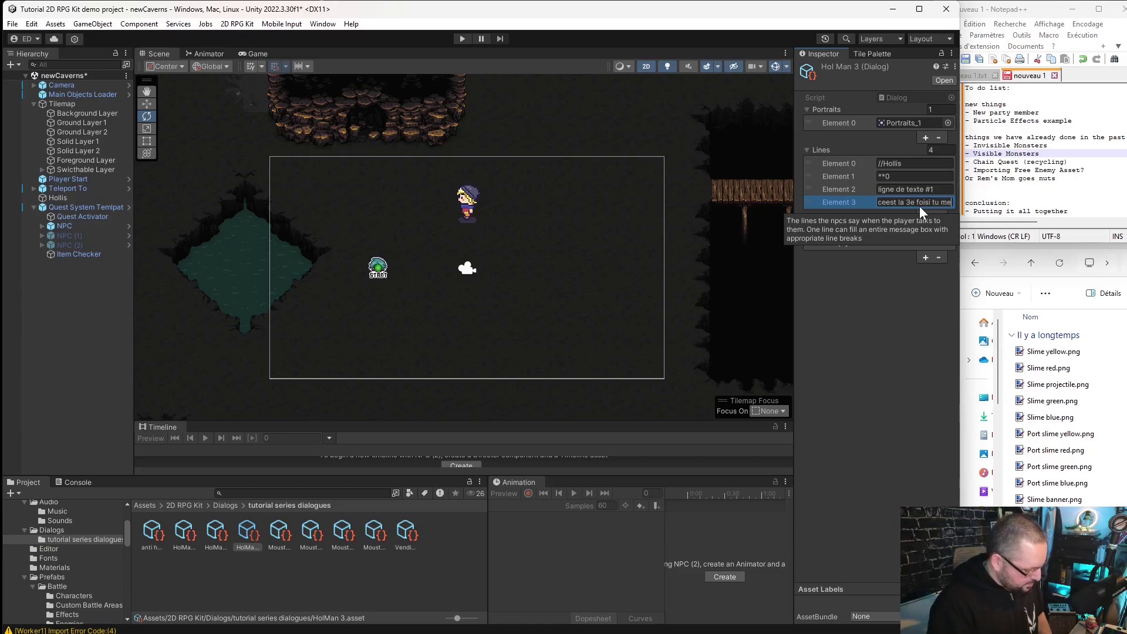
{"action": "type", "text": " parles"}
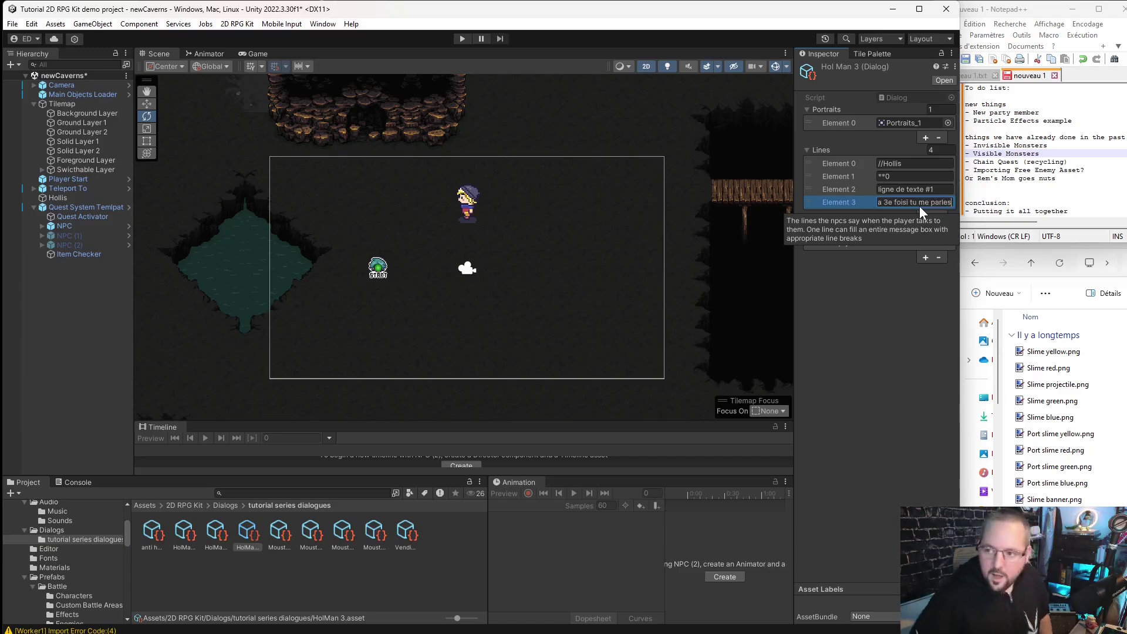
{"action": "left_click", "coordinate": [904, 305]}
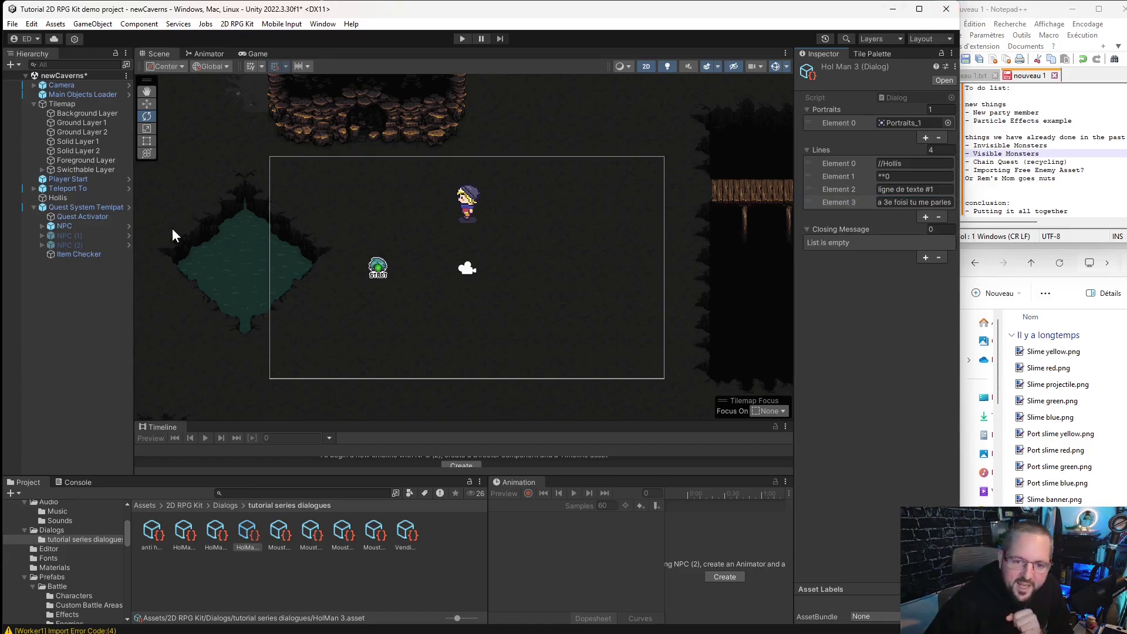
Correct the spelling in the fourth HolMan 3 line to read "ligne #2 cest la 3e fois tu me parles".
{"action": "left_click", "coordinate": [920, 206]}
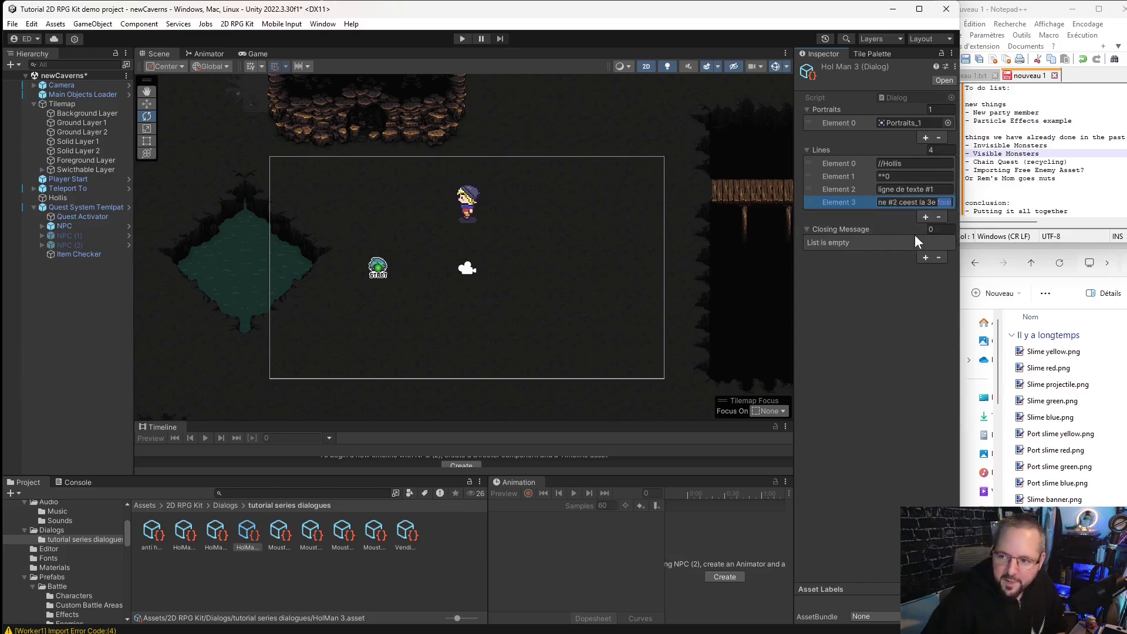
{"action": "left_click", "coordinate": [907, 201]}
{"action": "key", "text": "BackSpace"}
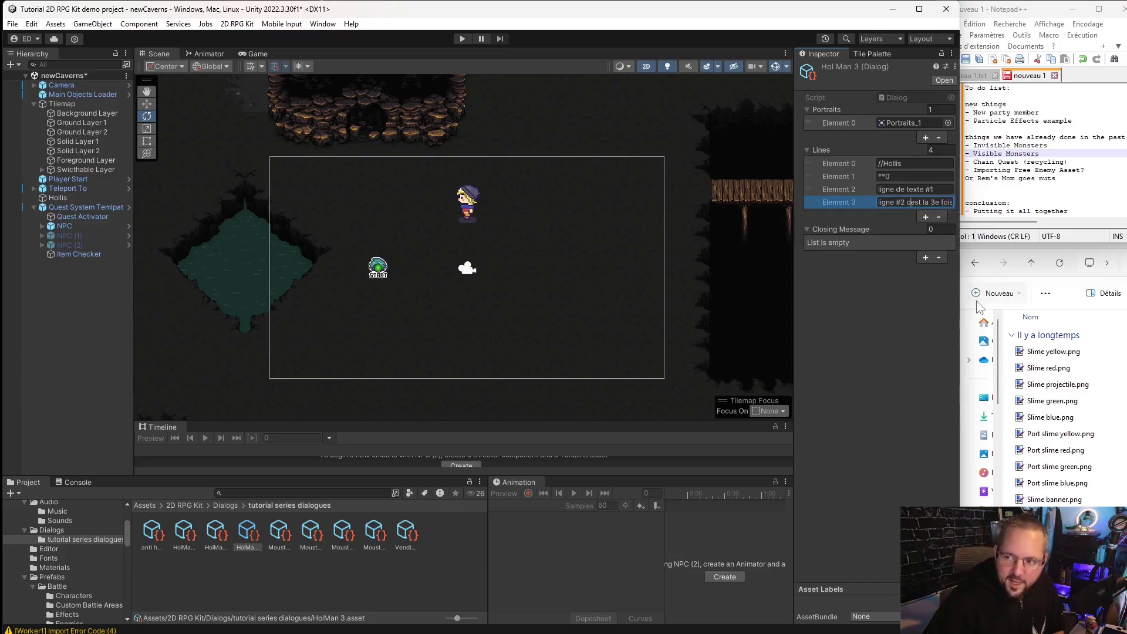
{"action": "key", "text": "Right"}
{"action": "key", "text": "Right"}
{"action": "key", "text": "Right"}
{"action": "key", "text": "Right"}
{"action": "key", "text": "Right"}
{"action": "key", "text": "Right"}
{"action": "key", "text": "Right"}
{"action": "key", "text": "Right"}
{"action": "key", "text": "Right"}
{"action": "key", "text": "Right"}
{"action": "key", "text": "Right"}
{"action": "key", "text": "Right"}
{"action": "key", "text": "Right"}
{"action": "key", "text": "Right"}
{"action": "key", "text": "Right"}
{"action": "key", "text": "Right"}
{"action": "key", "text": "Right"}
{"action": "key", "text": "Right"}
{"action": "key", "text": "Right"}
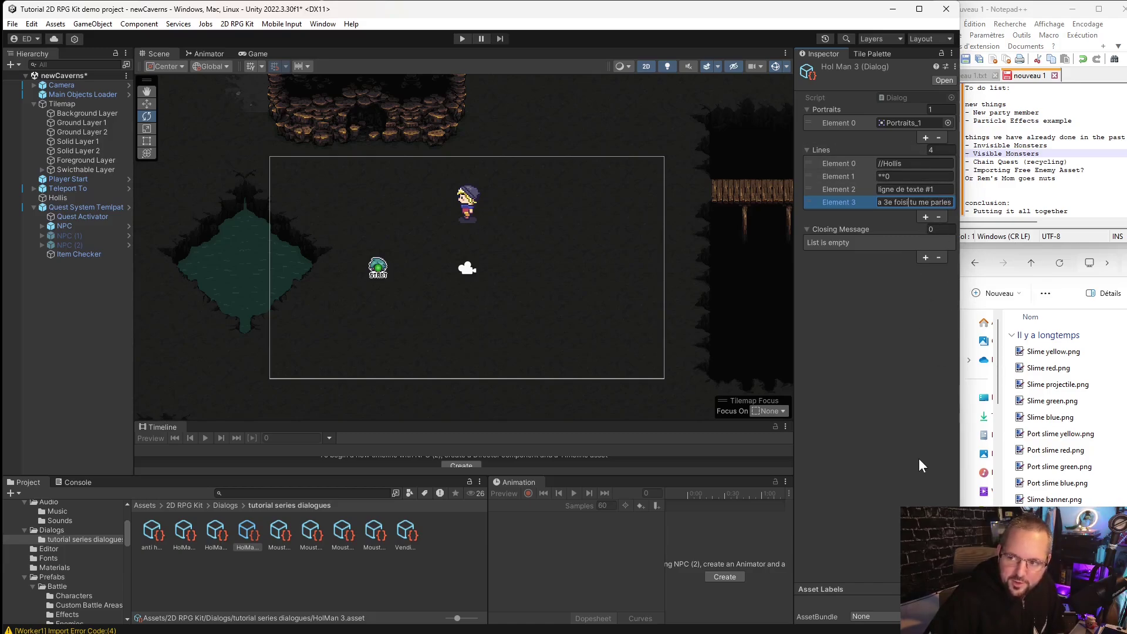
{"action": "key", "text": "Return"}
{"action": "left_click", "coordinate": [900, 361]}
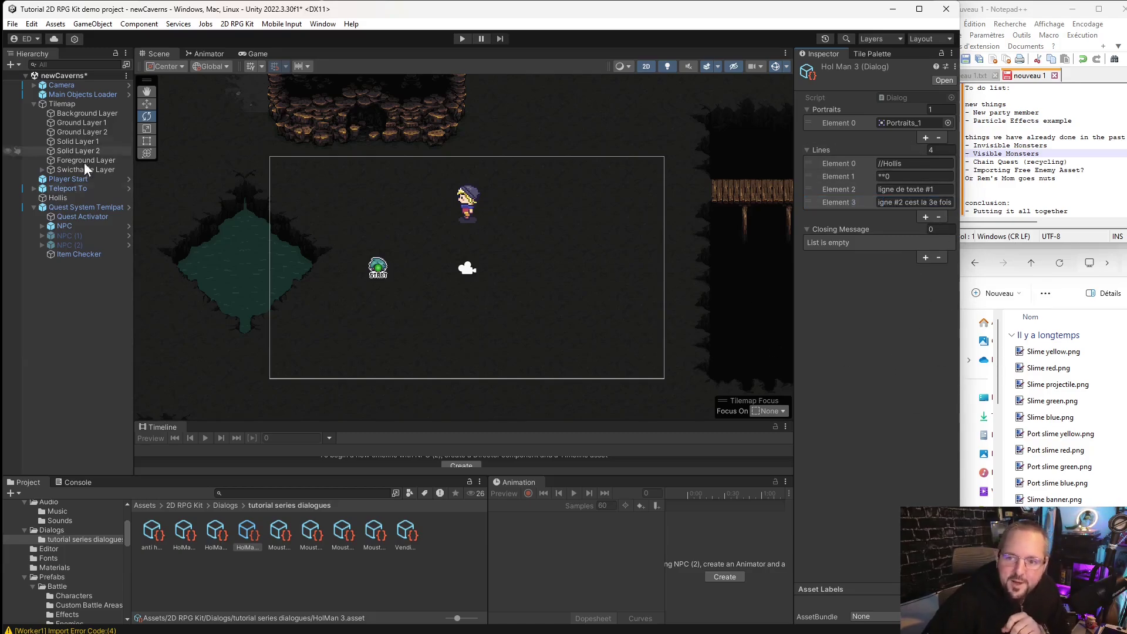
Review the quest template's NPC objects, examining the item and quest settings of NPC (1).
{"action": "left_click", "coordinate": [78, 269]}
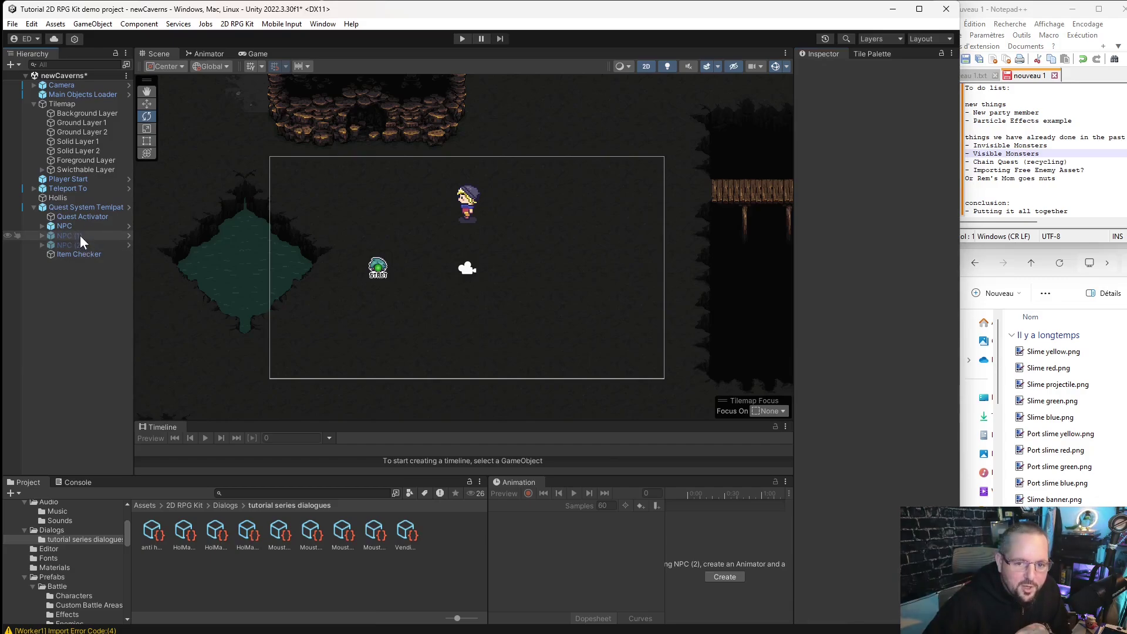
{"action": "left_click", "coordinate": [65, 206]}
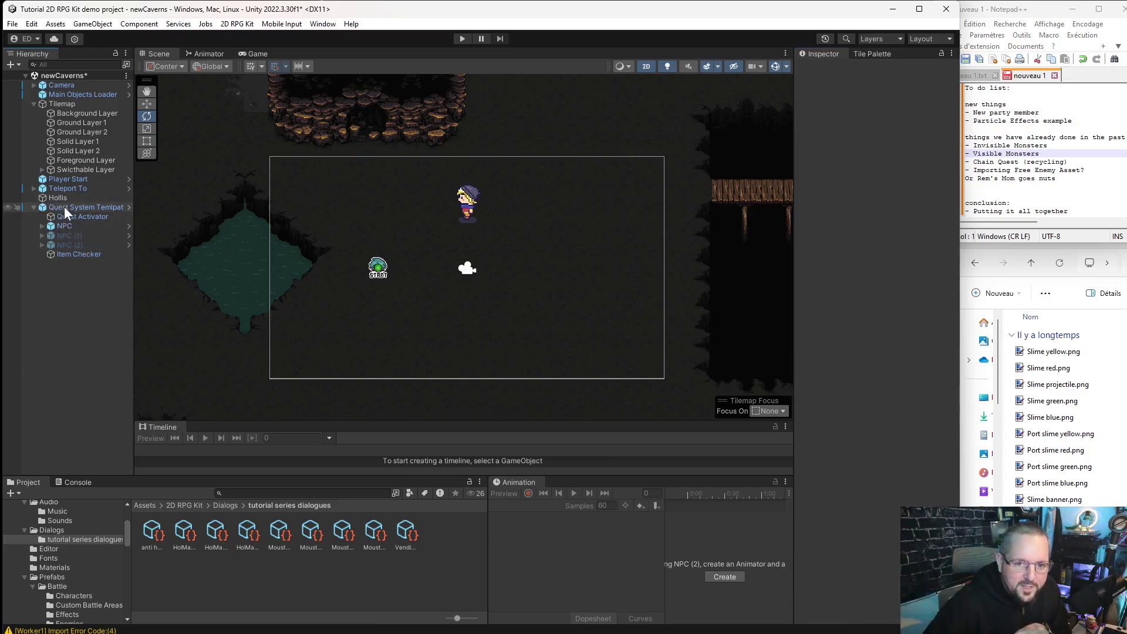
{"action": "left_click", "coordinate": [48, 328]}
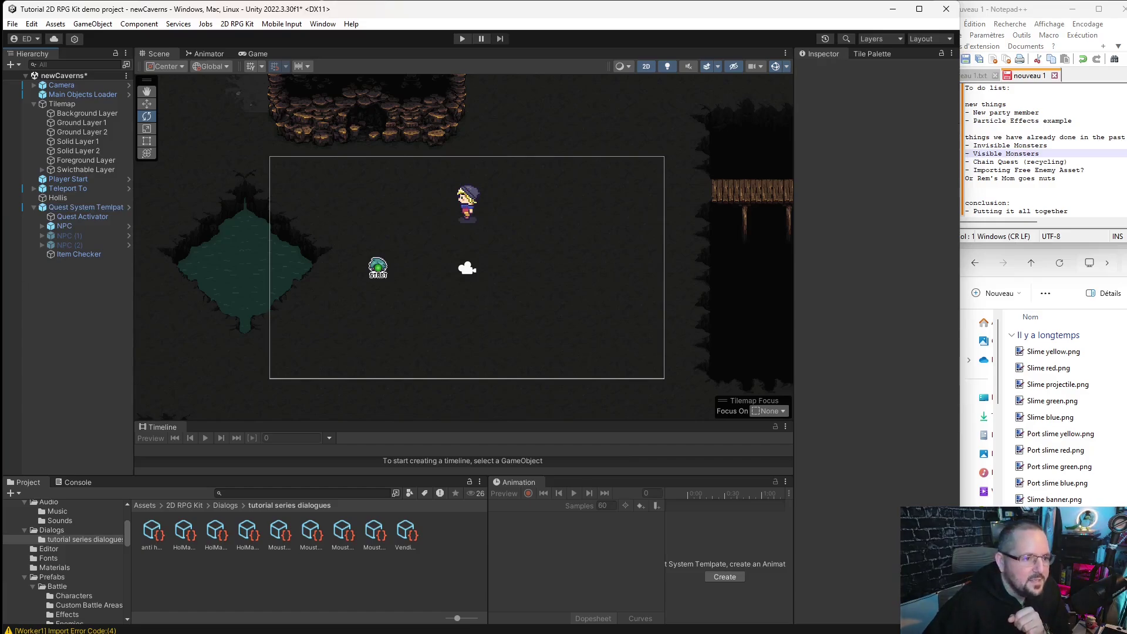
{"action": "left_click", "coordinate": [67, 244]}
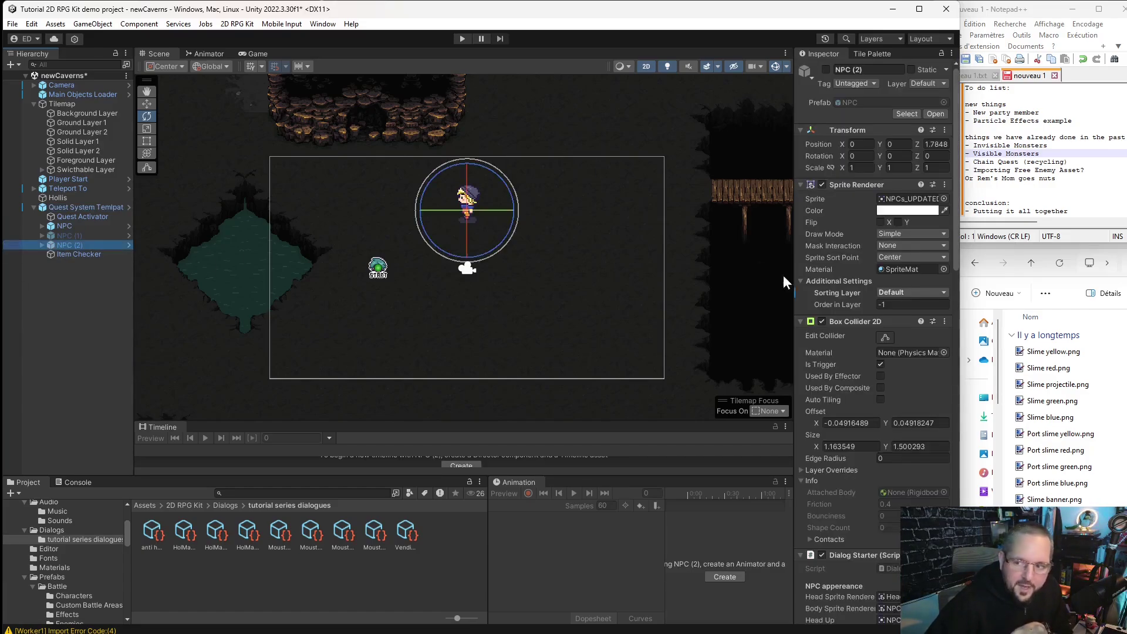
{"action": "left_click", "coordinate": [76, 228]}
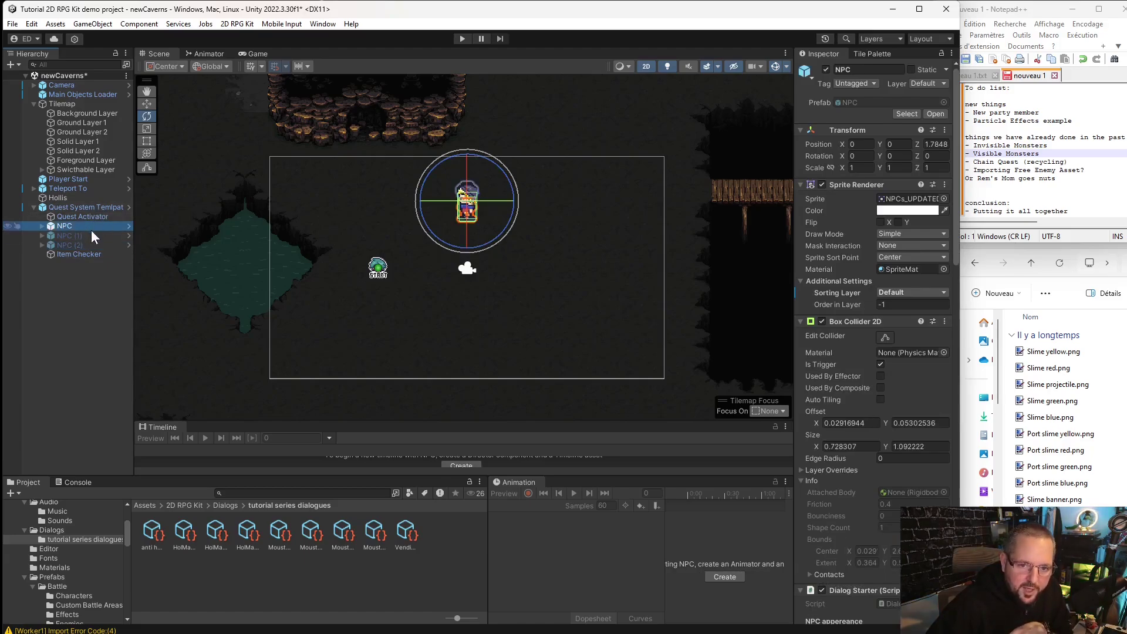
{"action": "left_click", "coordinate": [60, 237]}
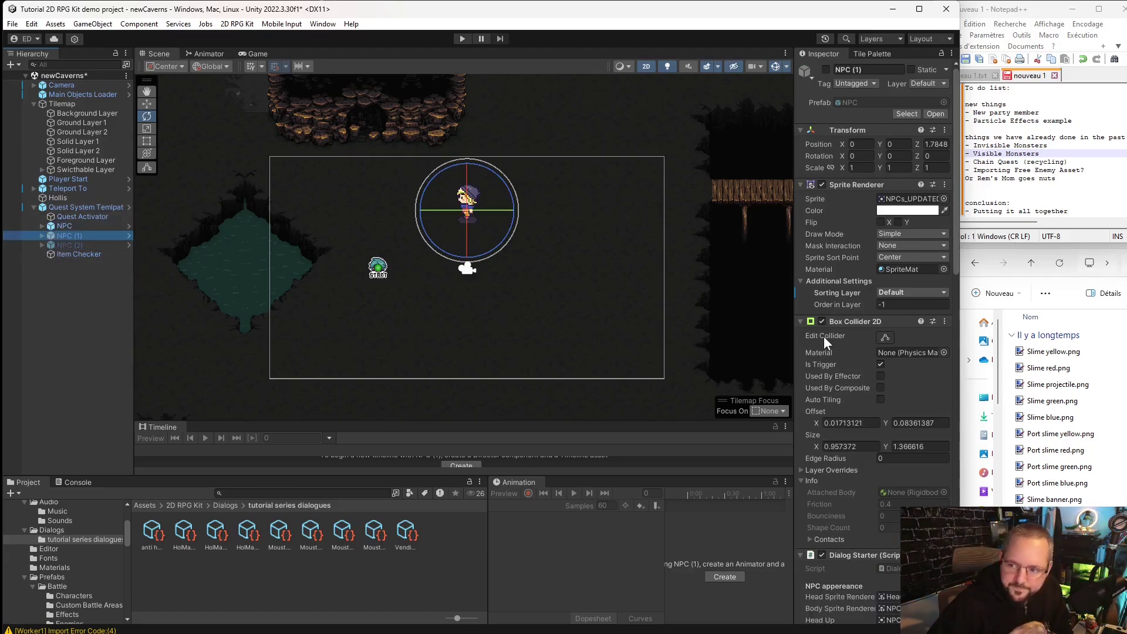
{"action": "scroll", "coordinate": [833, 358], "scroll_direction": "down", "scroll_amount": 10}
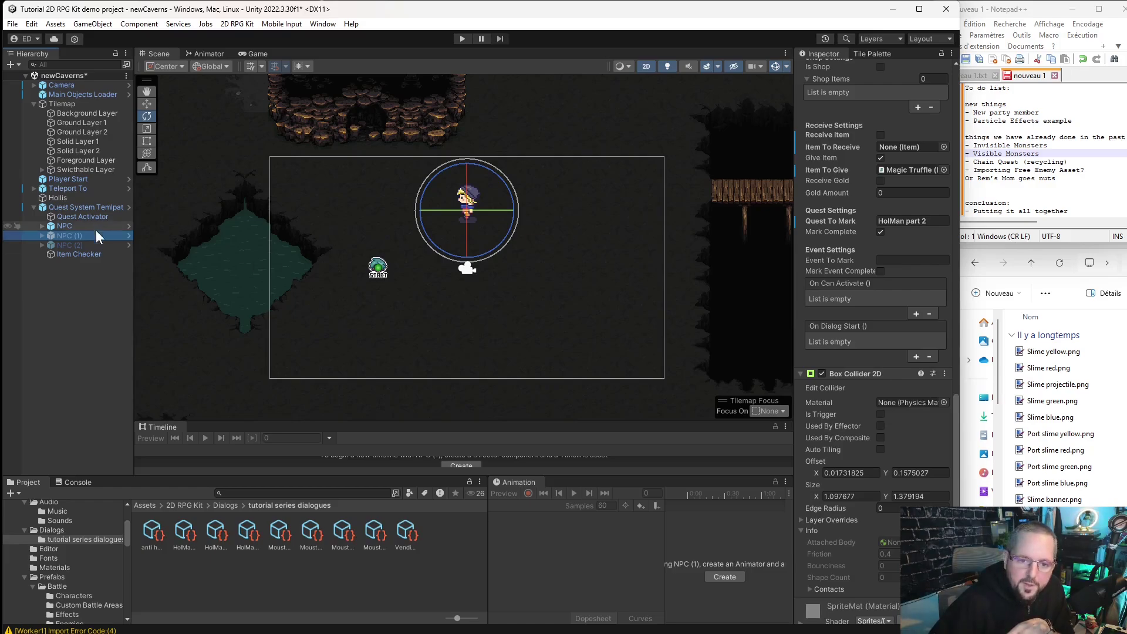
Remove the empty On Dialog Start event entry from NPC (2)'s Dialog Starter.
{"action": "left_click", "coordinate": [77, 245]}
{"action": "scroll", "coordinate": [857, 415], "scroll_direction": "down", "scroll_amount": 3}
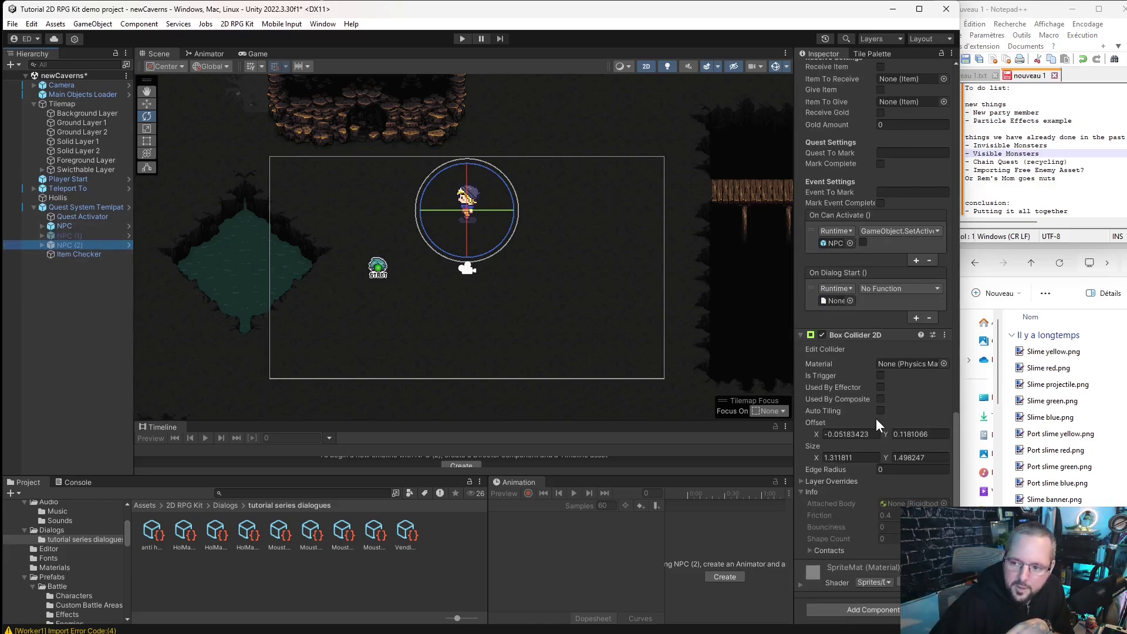
{"action": "scroll", "coordinate": [861, 320], "scroll_direction": "up", "scroll_amount": 3}
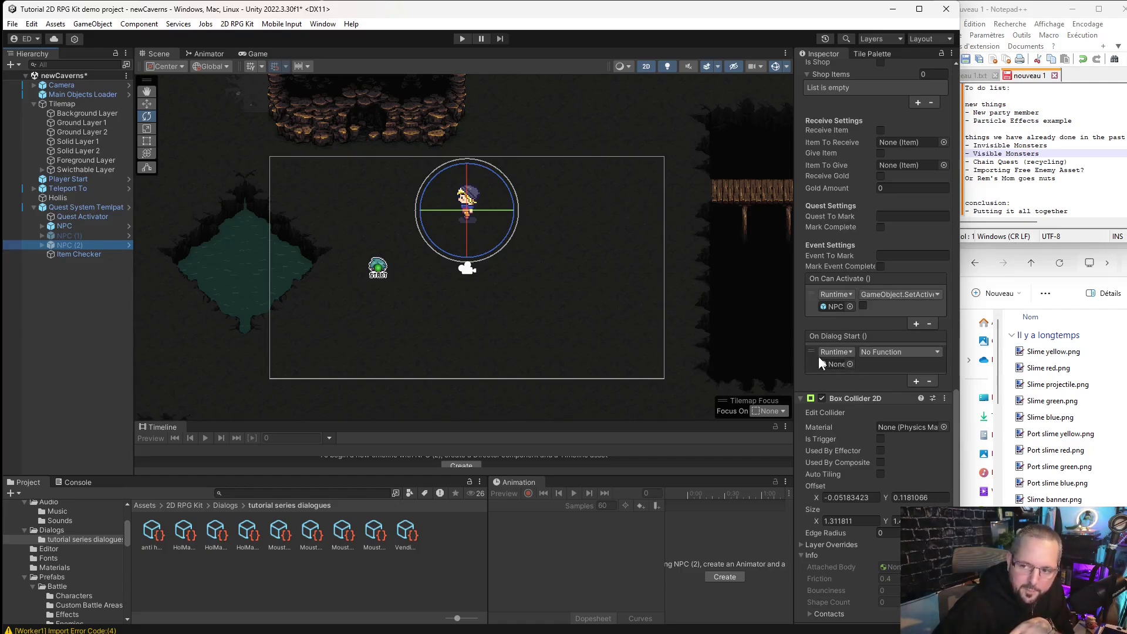
{"action": "left_click", "coordinate": [930, 381]}
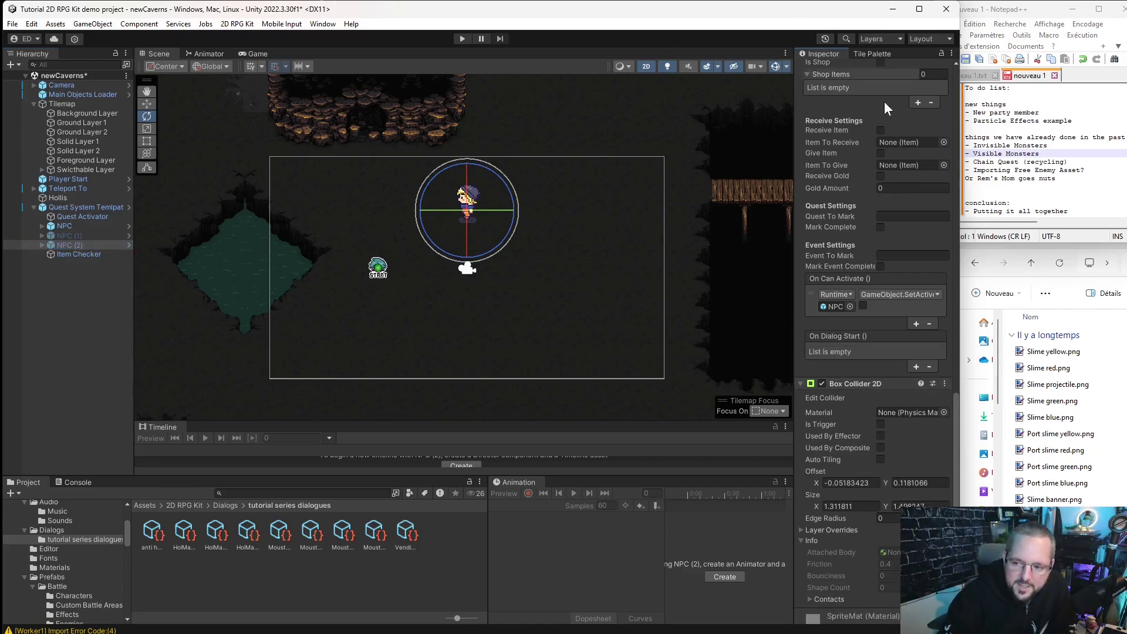
Enable Add New Party Member and Destroy After Joining in NPC (2)'s Dialog Starter.
{"action": "scroll", "coordinate": [867, 341], "scroll_direction": "up", "scroll_amount": 3}
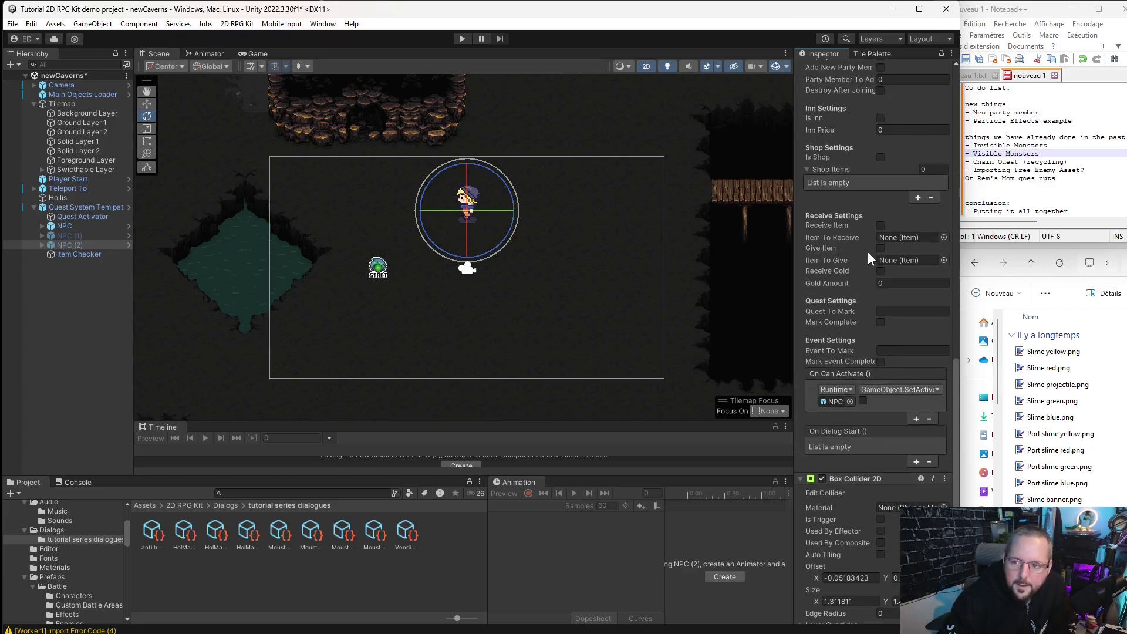
{"action": "scroll", "coordinate": [868, 253], "scroll_direction": "down", "scroll_amount": 4}
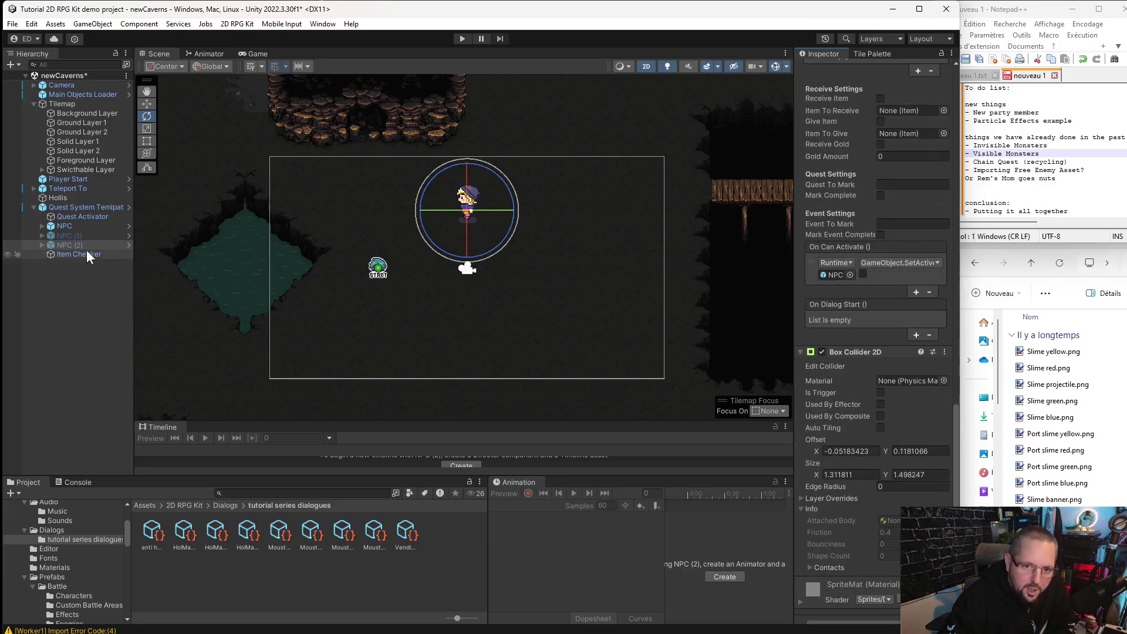
{"action": "scroll", "coordinate": [882, 368], "scroll_direction": "up", "scroll_amount": 14}
{"action": "scroll", "coordinate": [889, 369], "scroll_direction": "up", "scroll_amount": 15}
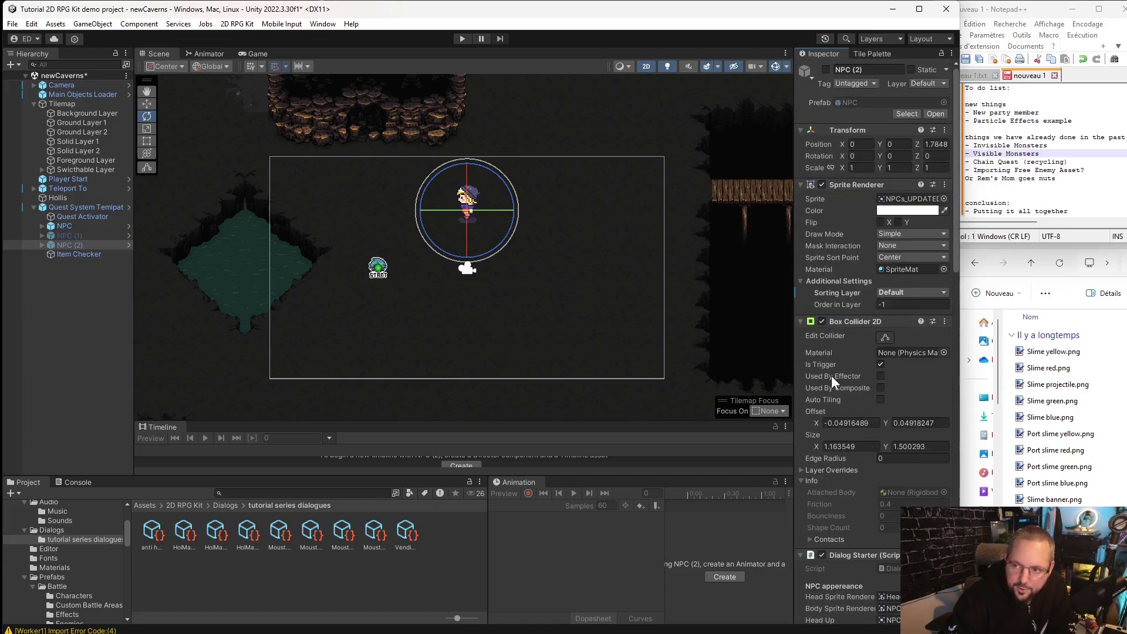
{"action": "scroll", "coordinate": [831, 375], "scroll_direction": "down", "scroll_amount": 15}
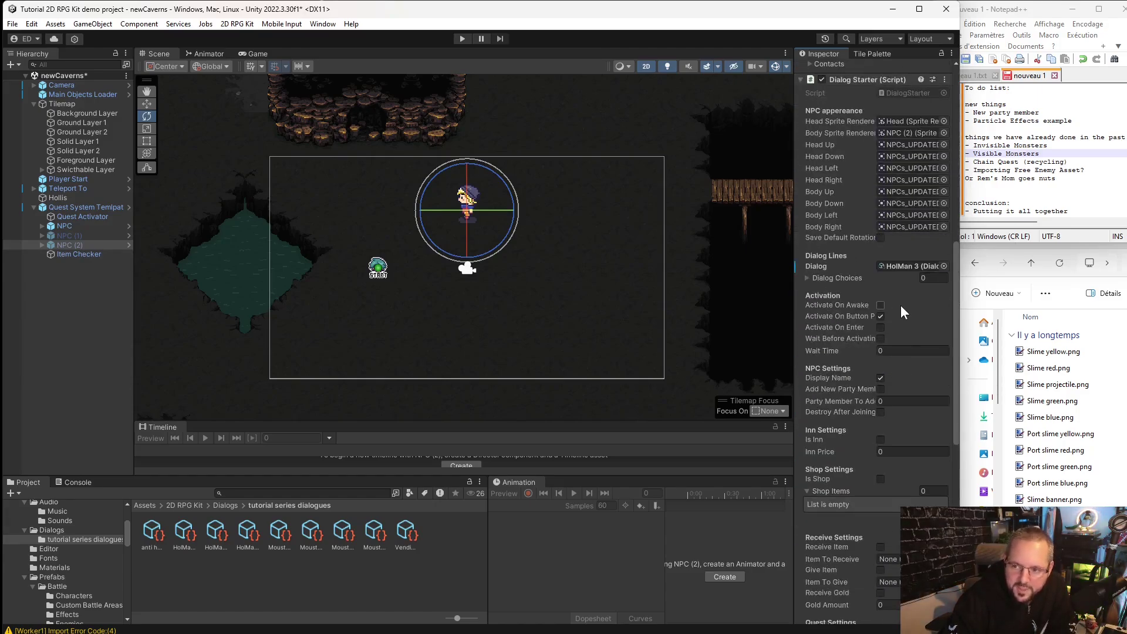
{"action": "left_click", "coordinate": [880, 389]}
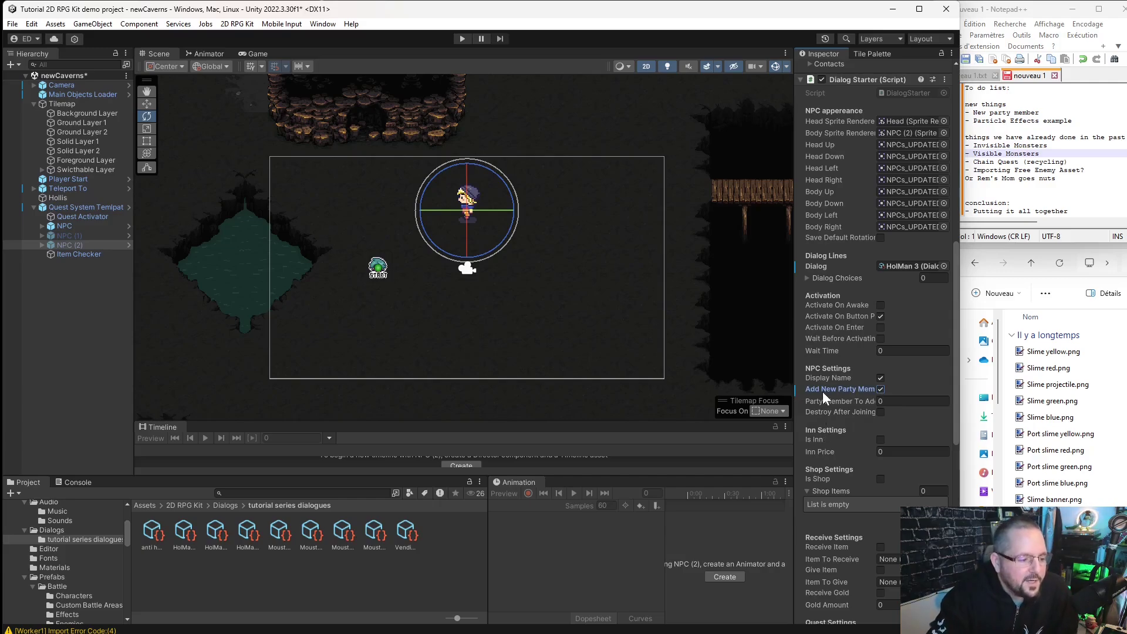
{"action": "left_click", "coordinate": [881, 412]}
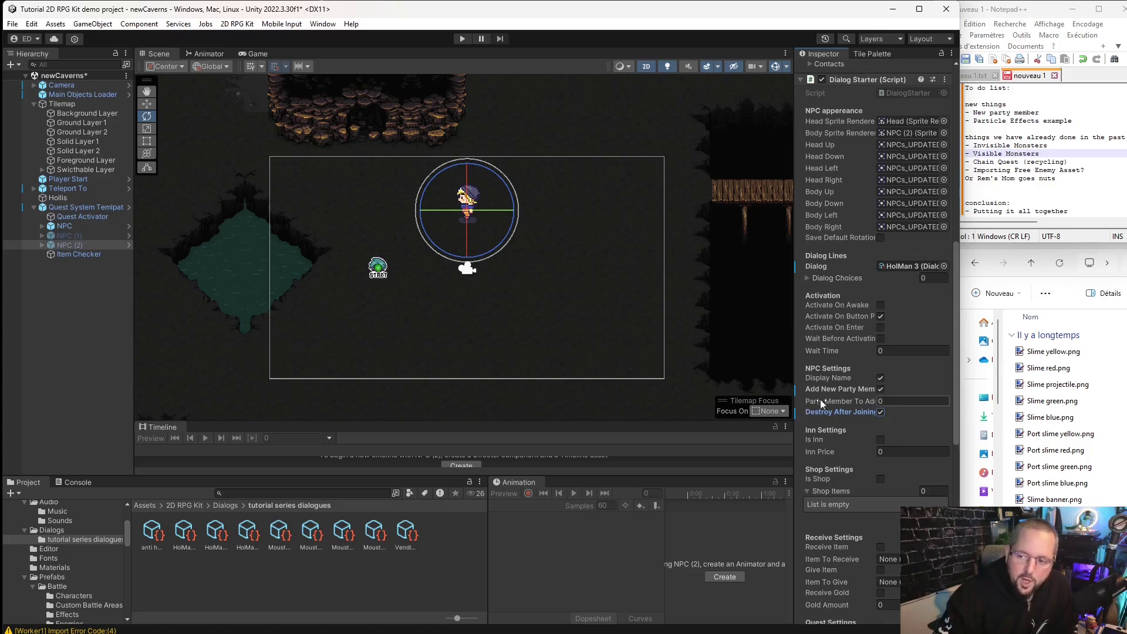
Inspect the party member objects in the Game Manager prefab to find Hollis's position, and return to the newCaverns scene.
{"action": "left_click", "coordinate": [97, 94]}
{"action": "double_click", "coordinate": [97, 94]}
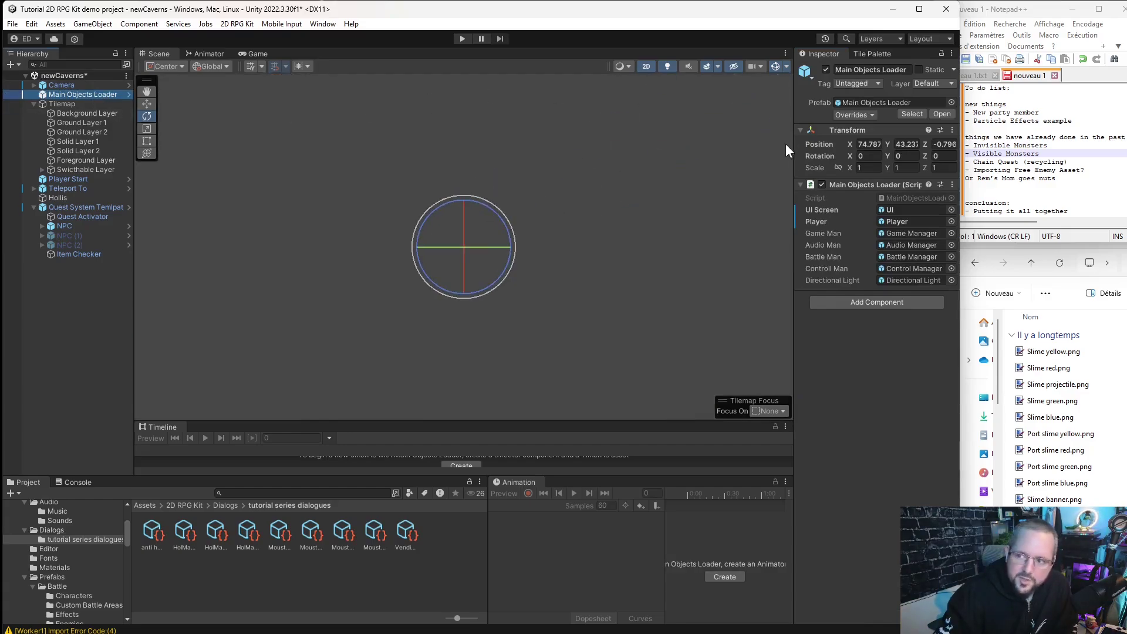
{"action": "left_click", "coordinate": [918, 234]}
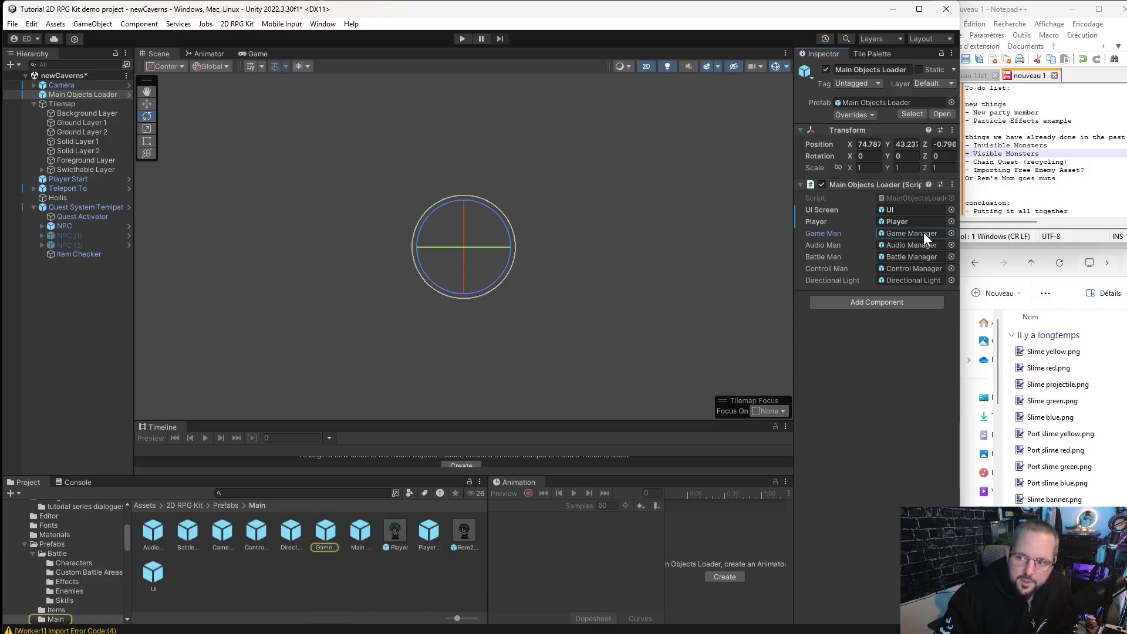
{"action": "double_click", "coordinate": [924, 233]}
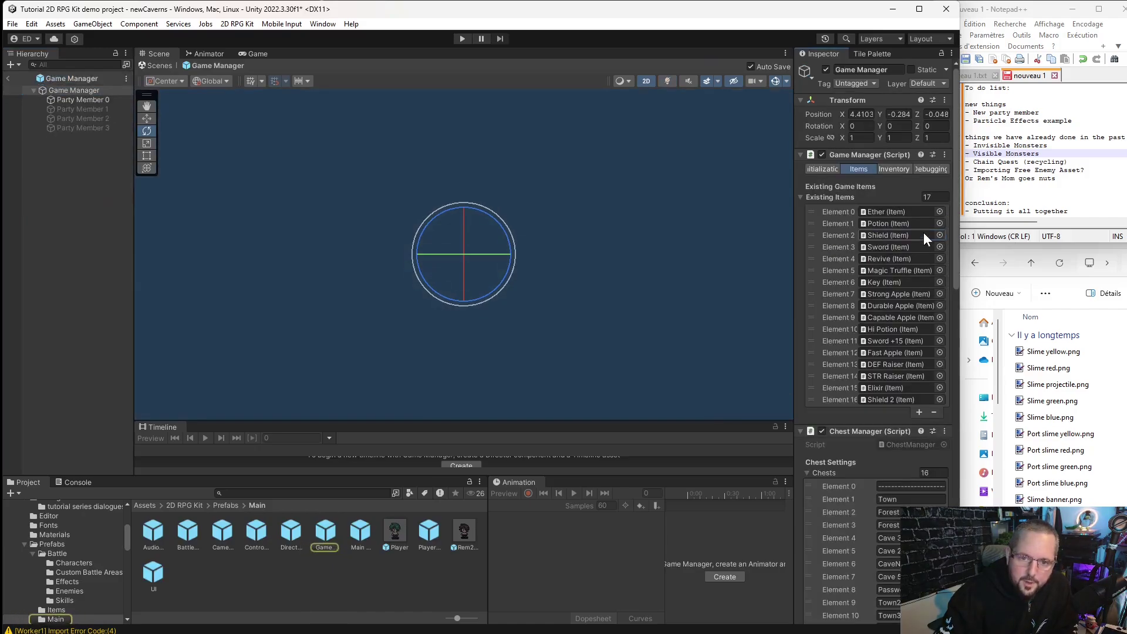
{"action": "left_click", "coordinate": [109, 101]}
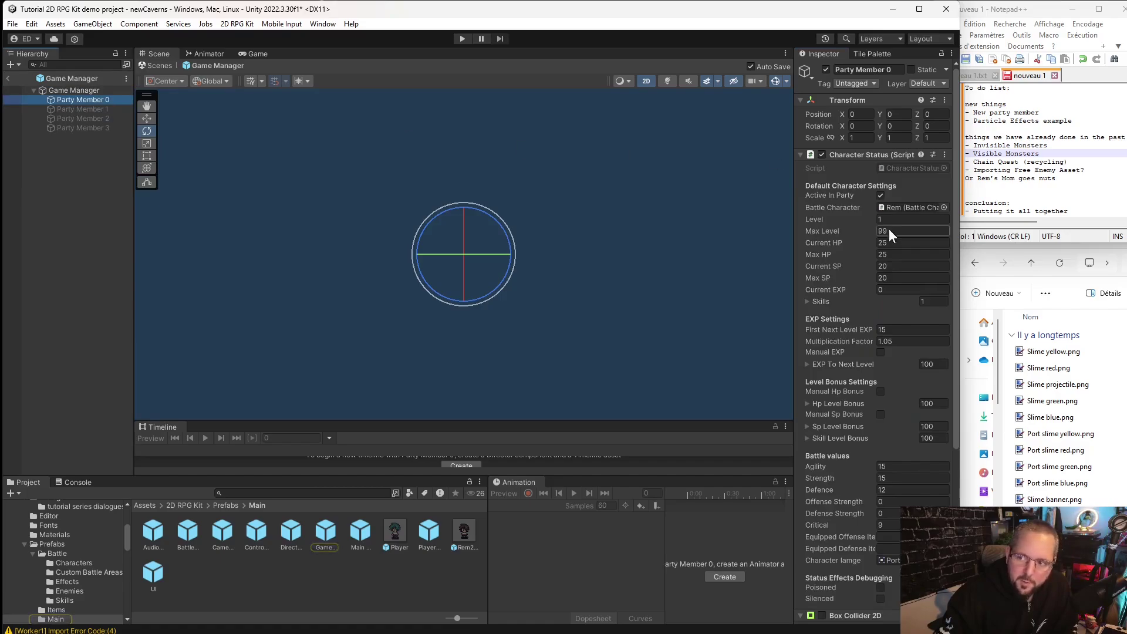
{"action": "left_click", "coordinate": [109, 110]}
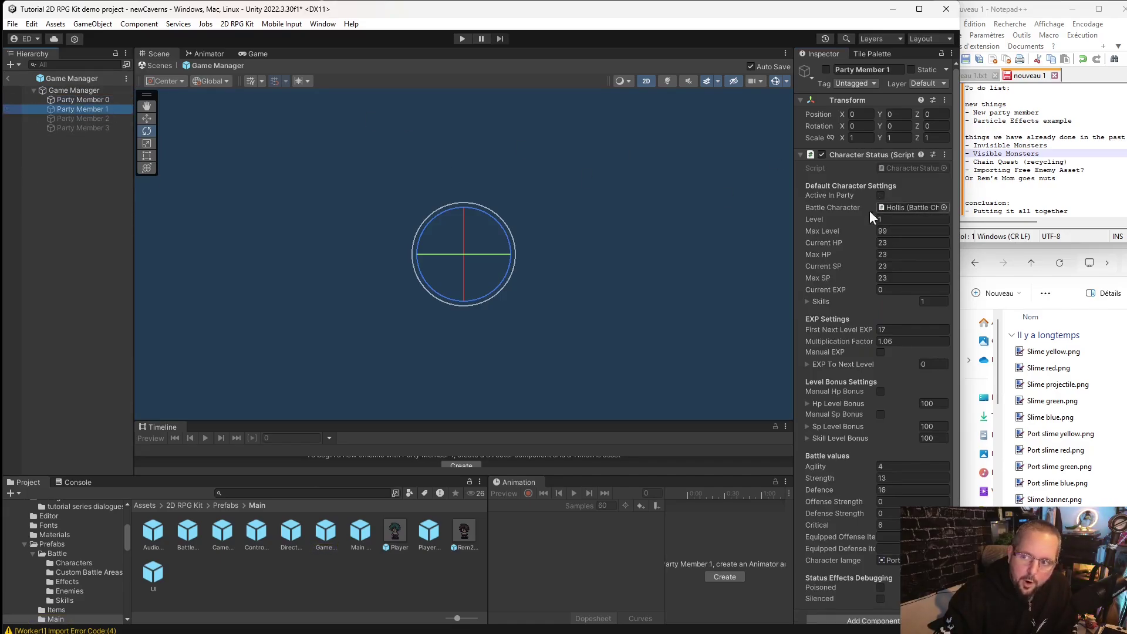
{"action": "left_click", "coordinate": [90, 118]}
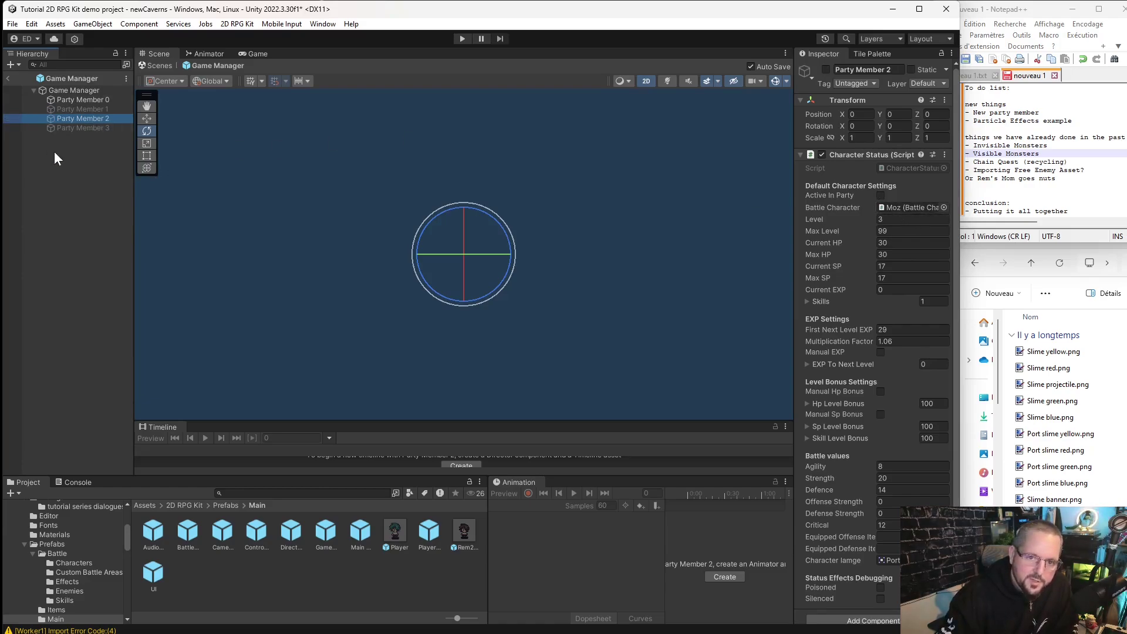
{"action": "left_click", "coordinate": [89, 128]}
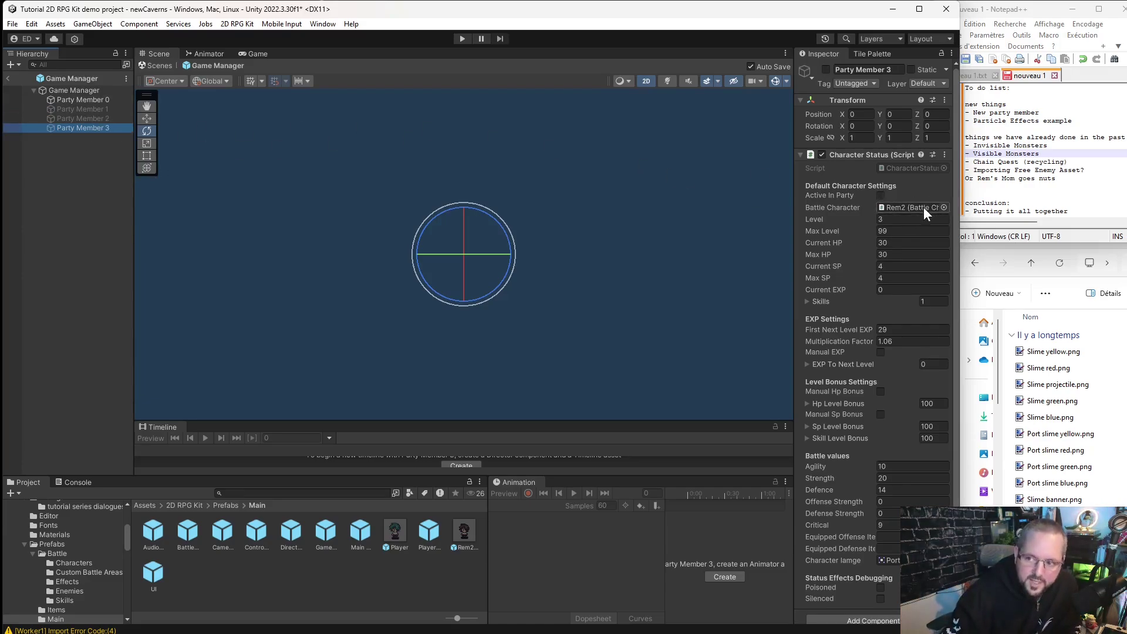
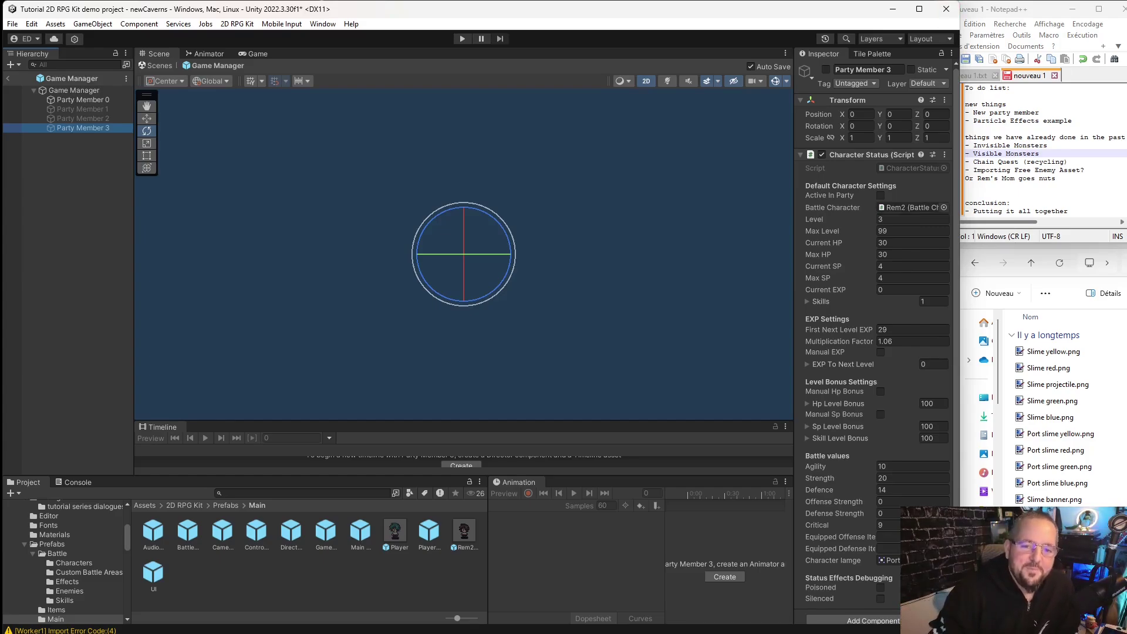
{"action": "left_click", "coordinate": [112, 111]}
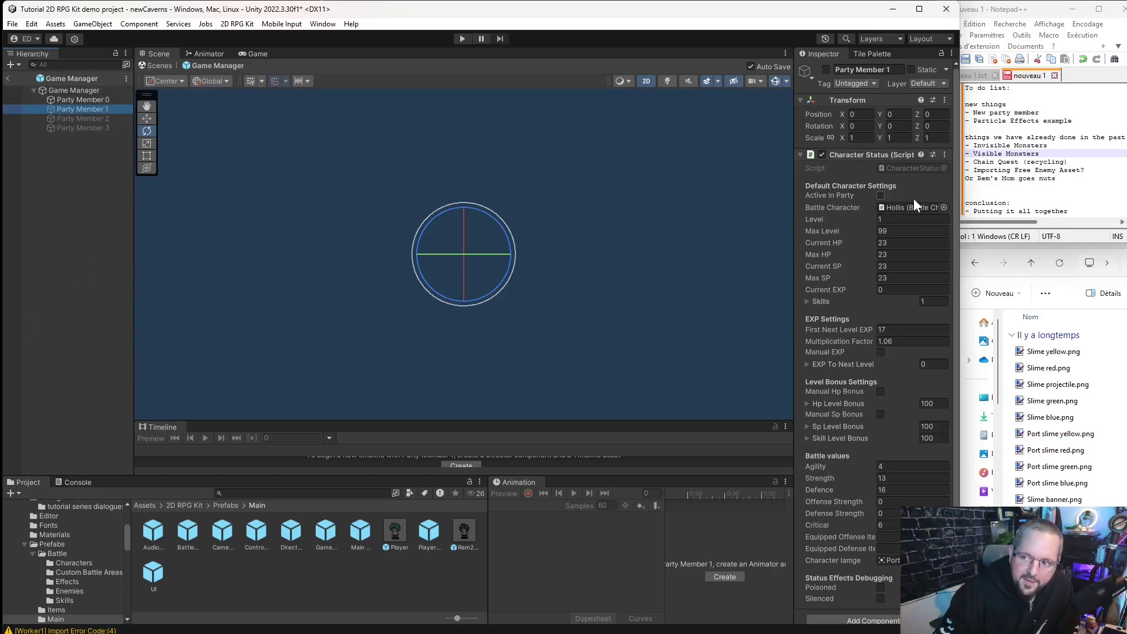
{"action": "left_click", "coordinate": [8, 78]}
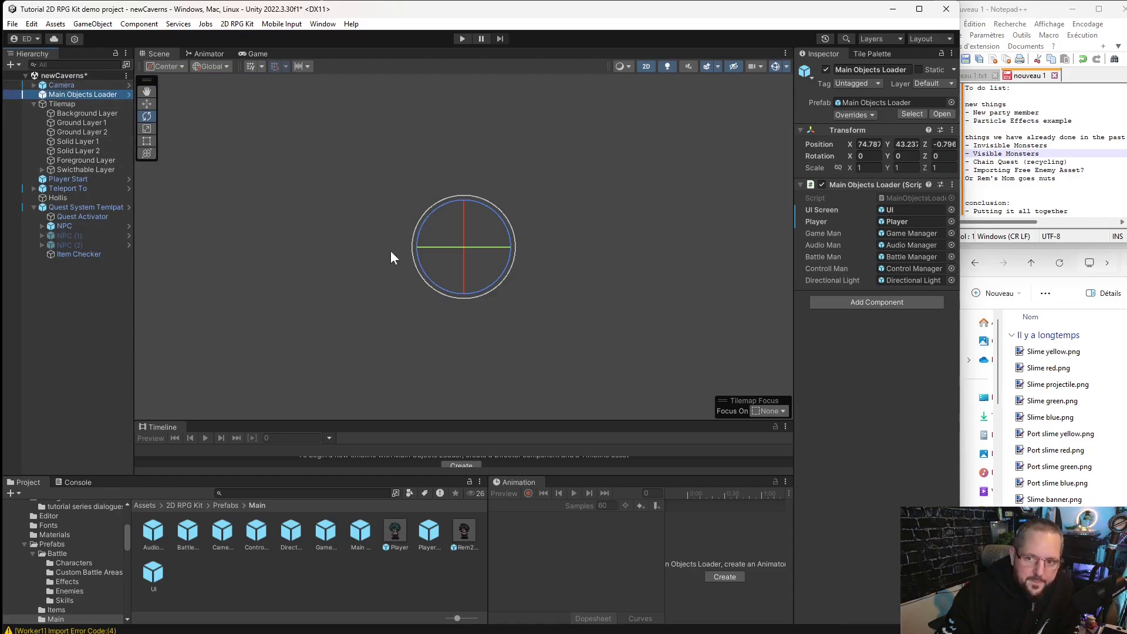
Set Party Member To Add to 1 in NPC (2)'s NPC settings.
{"action": "scroll", "coordinate": [520, 337], "scroll_direction": "down", "scroll_amount": 5}
{"action": "scroll", "coordinate": [393, 254], "scroll_direction": "up", "scroll_amount": 6}
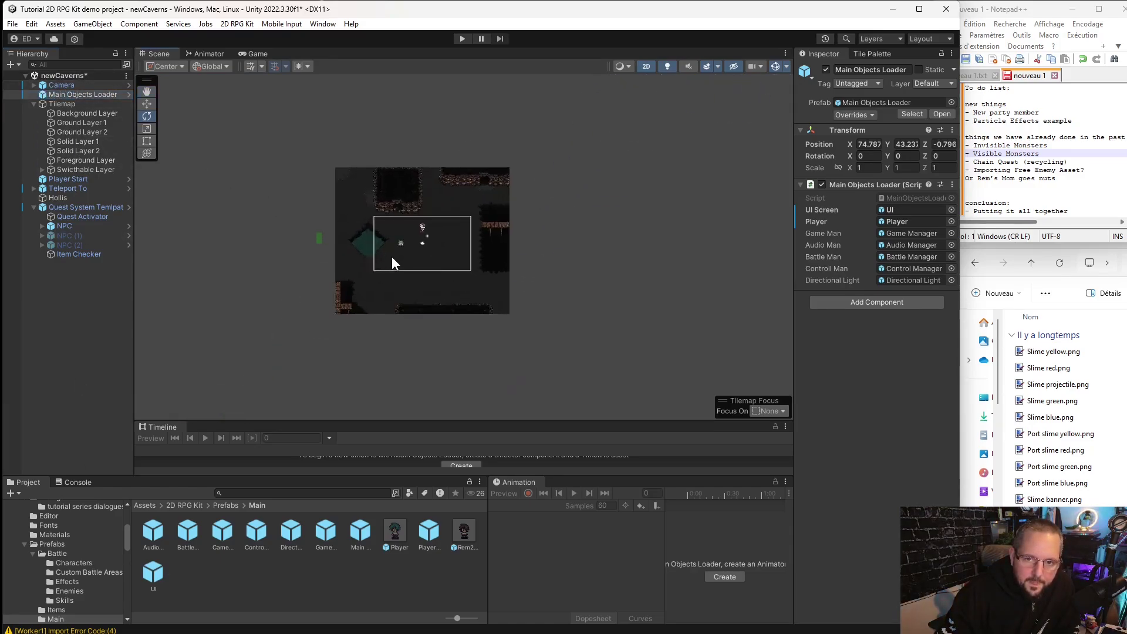
{"action": "left_click", "coordinate": [147, 105]}
{"action": "left_click", "coordinate": [322, 221]}
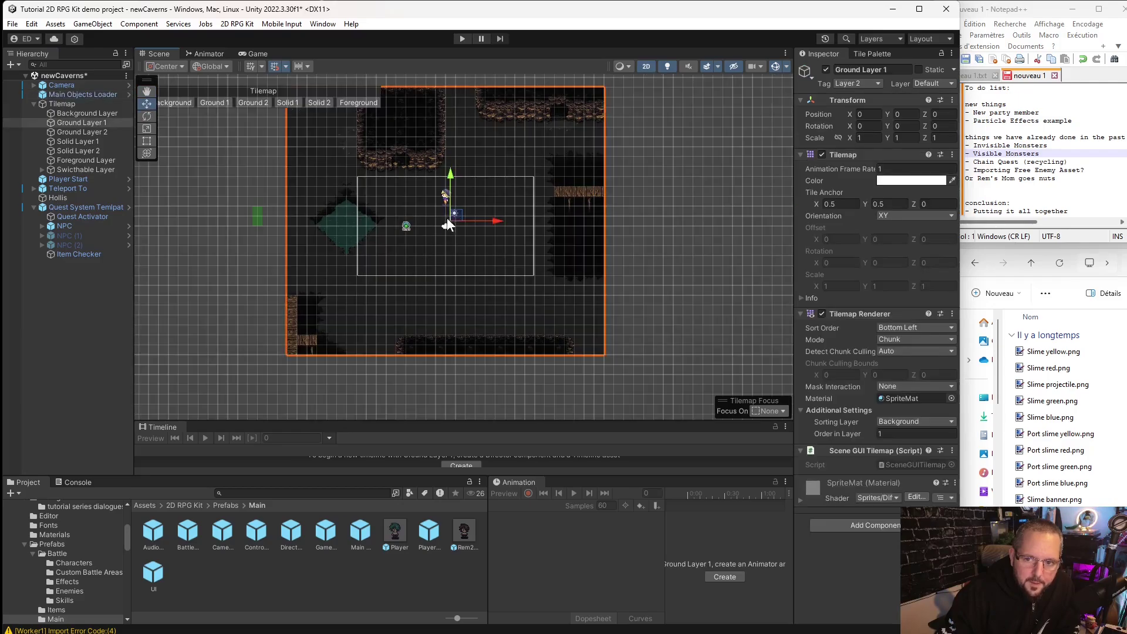
{"action": "left_click", "coordinate": [82, 244]}
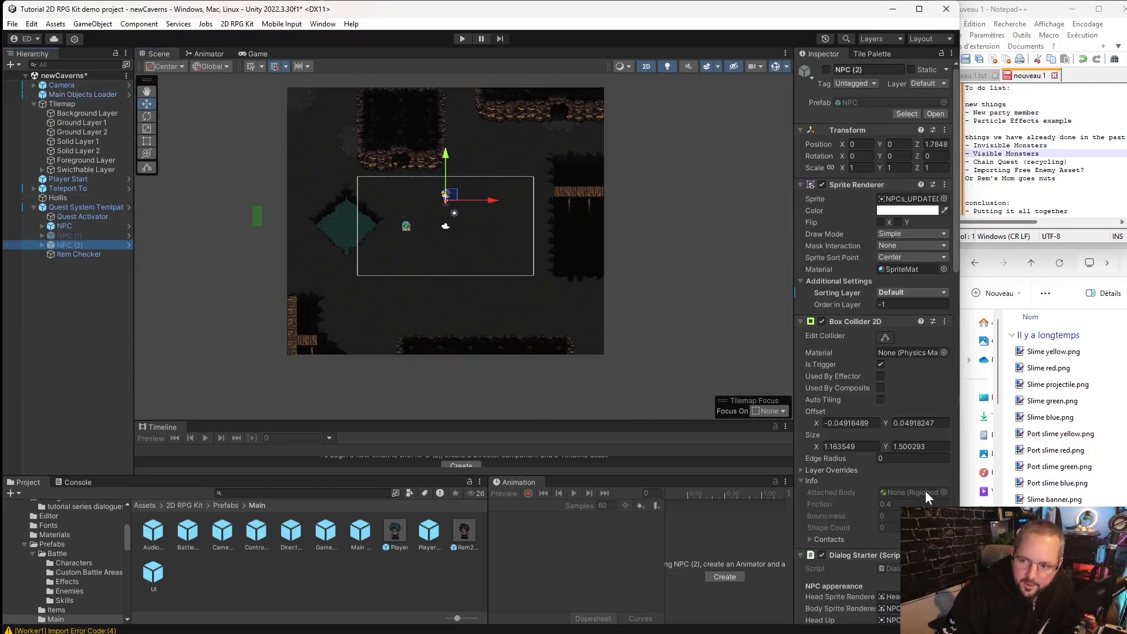
{"action": "scroll", "coordinate": [914, 461], "scroll_direction": "down", "scroll_amount": 10}
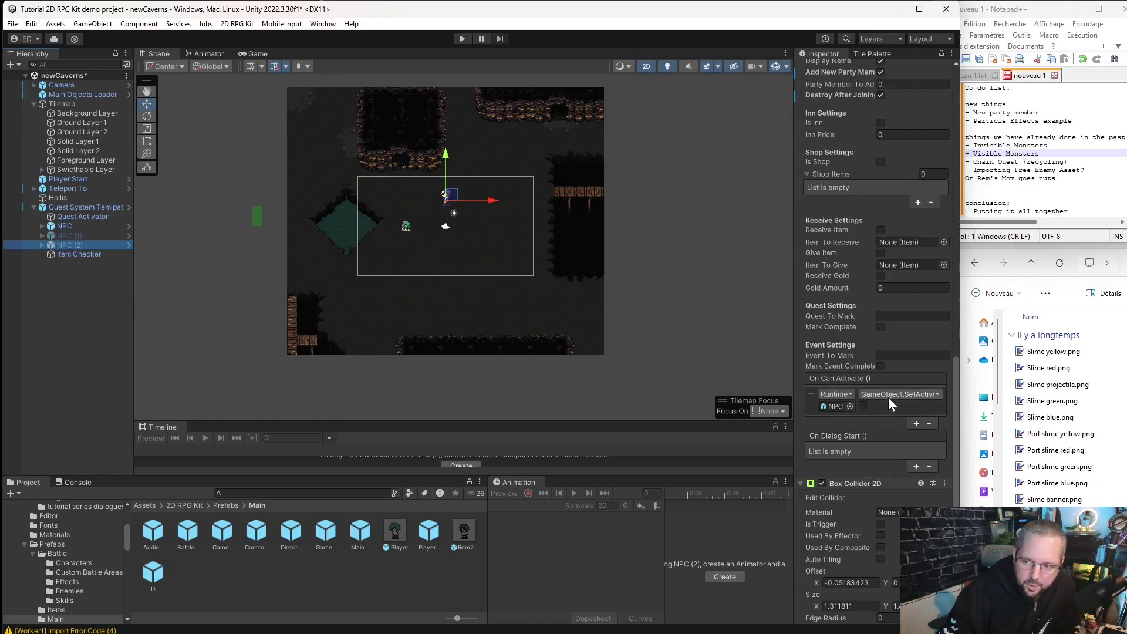
{"action": "scroll", "coordinate": [887, 312], "scroll_direction": "up", "scroll_amount": 8}
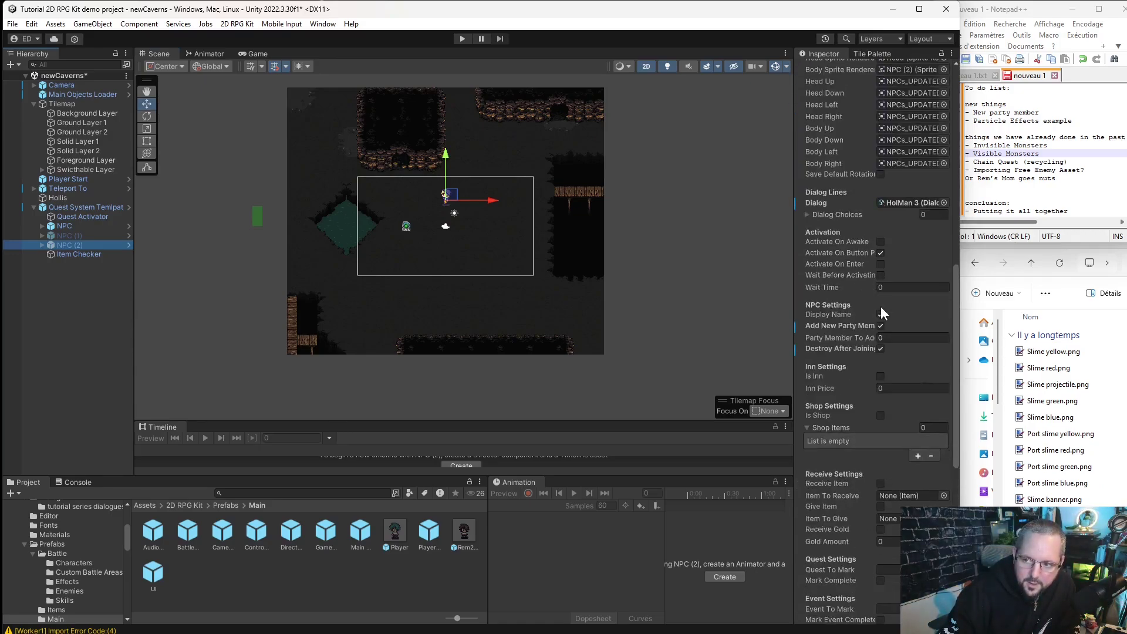
{"action": "left_click", "coordinate": [891, 369]}
{"action": "type", "text": "1"}
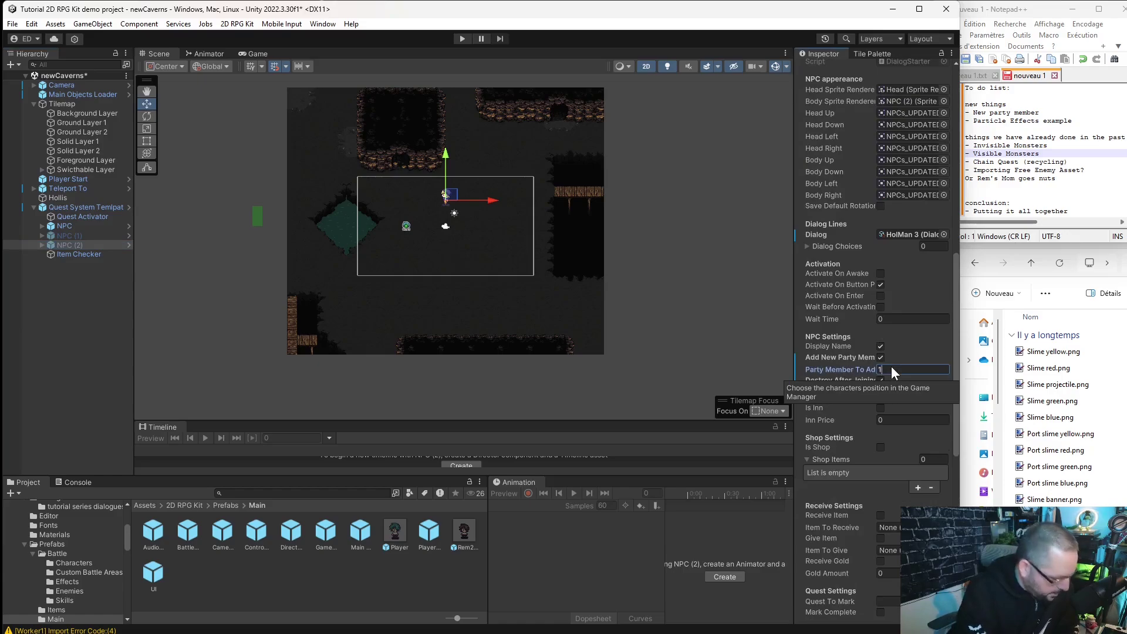
{"action": "left_click", "coordinate": [502, 596]}
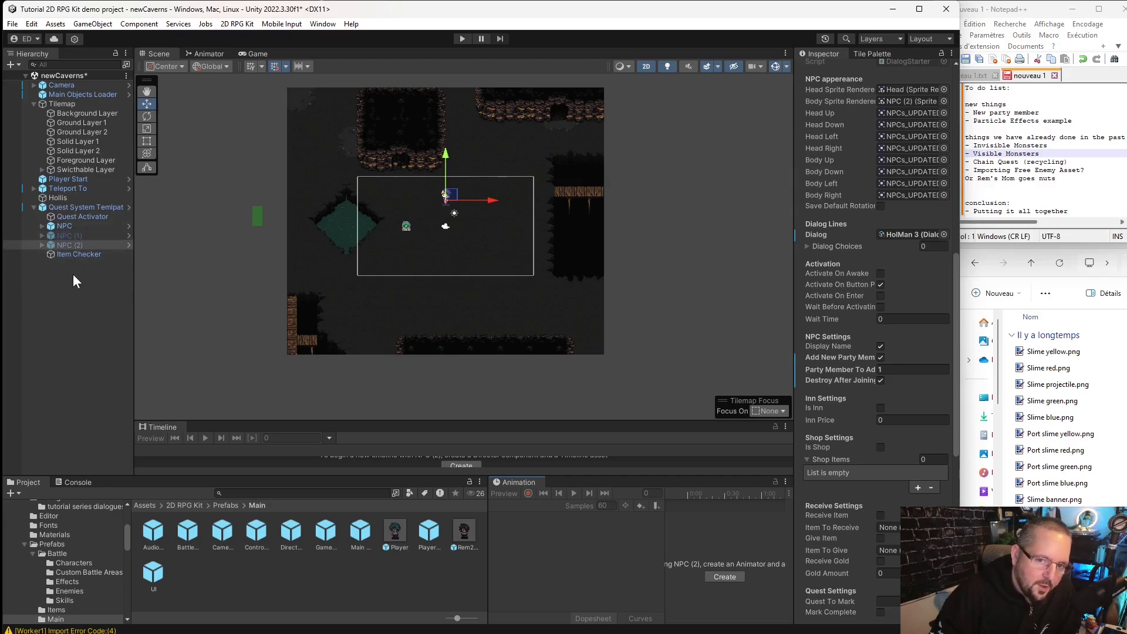
Examine the Hollis sprite object in the scene and the party member and event settings of NPC (2).
{"action": "scroll", "coordinate": [446, 195], "scroll_direction": "up", "scroll_amount": 2}
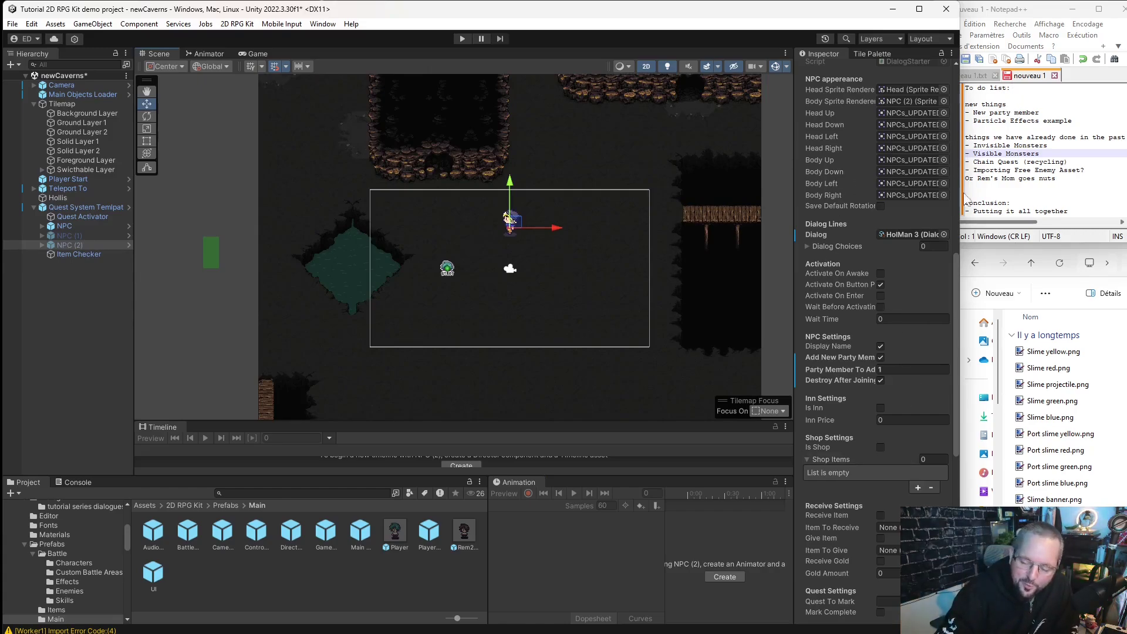
{"action": "scroll", "coordinate": [508, 211], "scroll_direction": "up", "scroll_amount": 8}
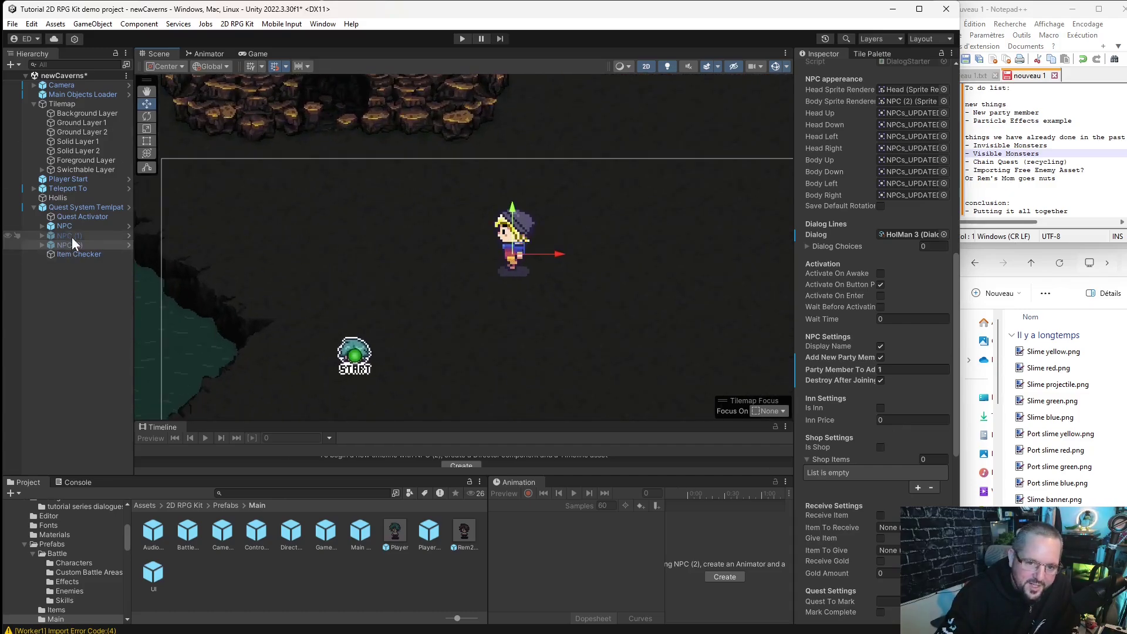
{"action": "left_click", "coordinate": [58, 198]}
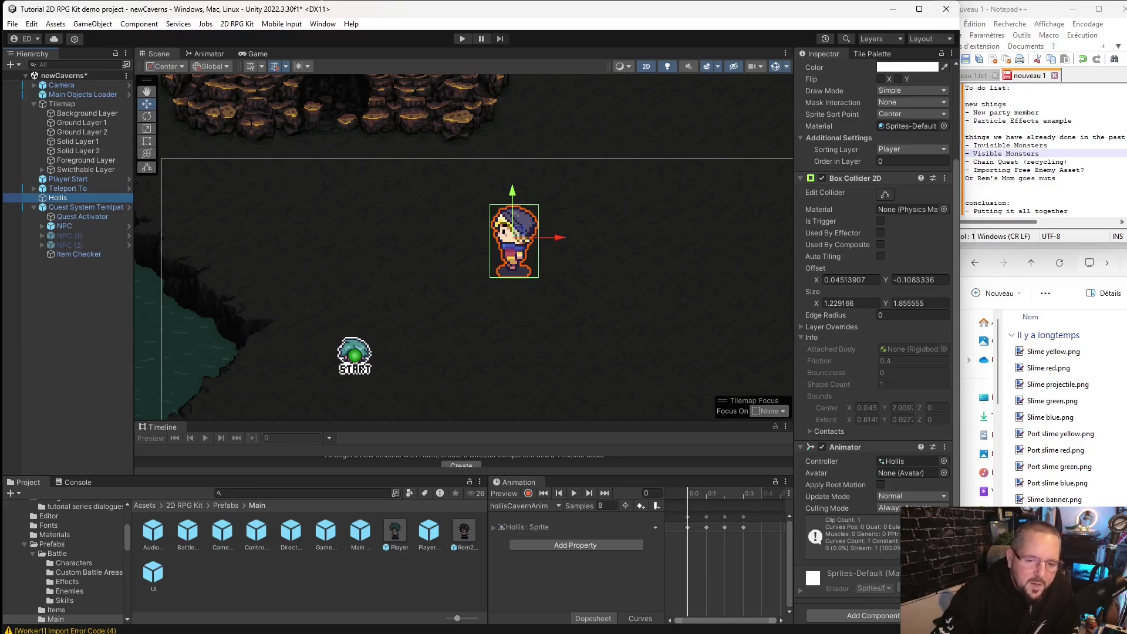
{"action": "left_click", "coordinate": [86, 242]}
{"action": "scroll", "coordinate": [935, 352], "scroll_direction": "down", "scroll_amount": 15}
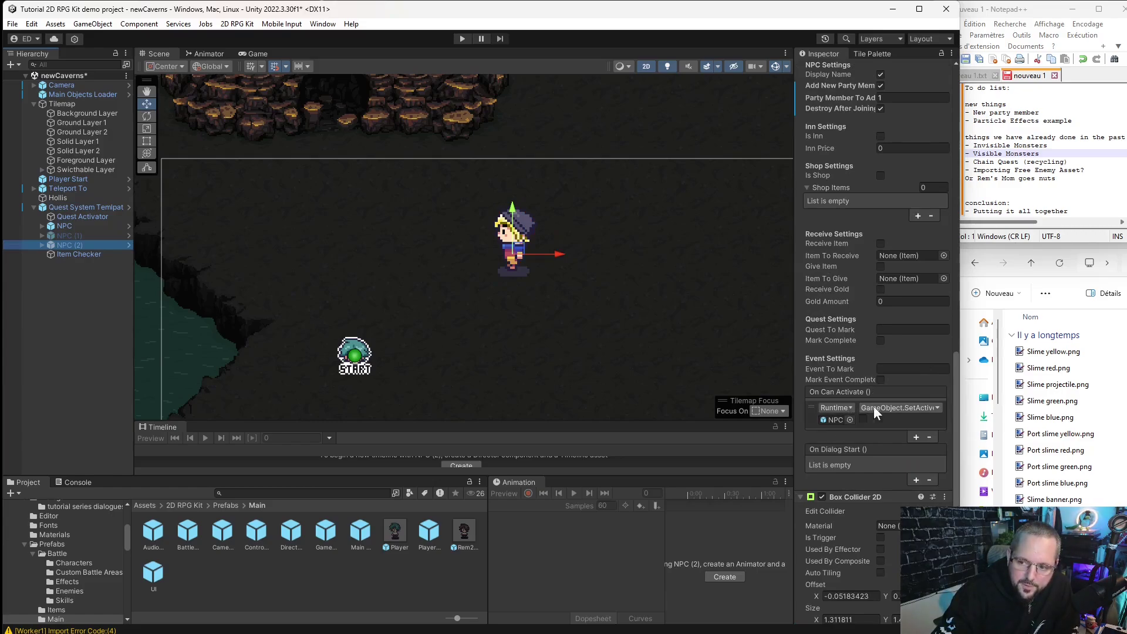
{"action": "scroll", "coordinate": [851, 386], "scroll_direction": "down", "scroll_amount": 1}
{"action": "scroll", "coordinate": [865, 450], "scroll_direction": "up", "scroll_amount": 2}
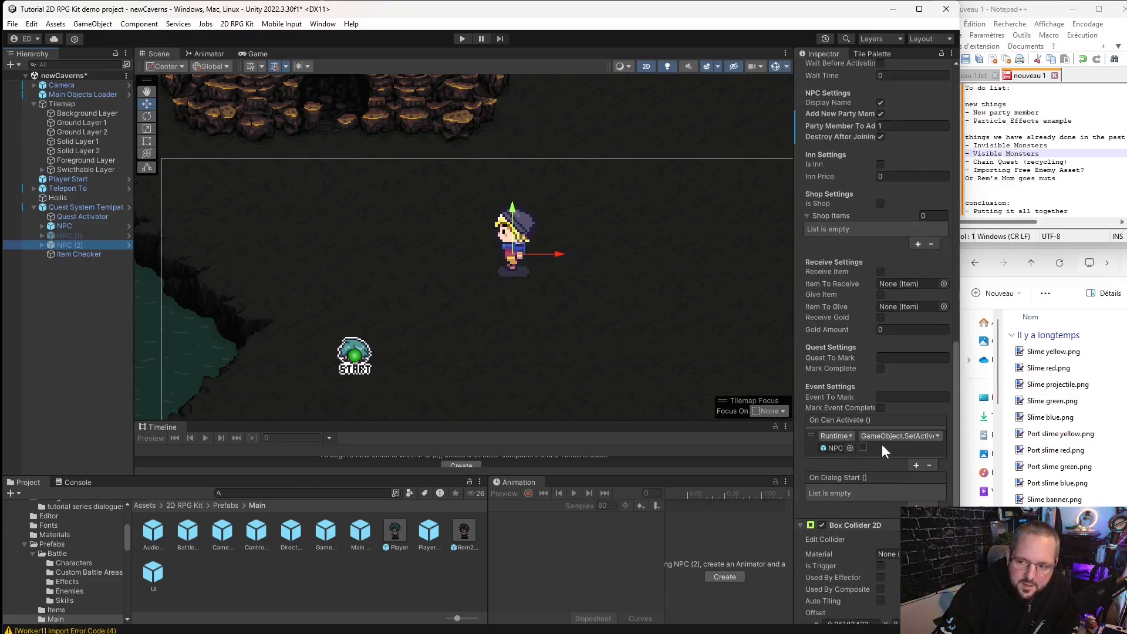
{"action": "scroll", "coordinate": [883, 434], "scroll_direction": "up", "scroll_amount": 3}
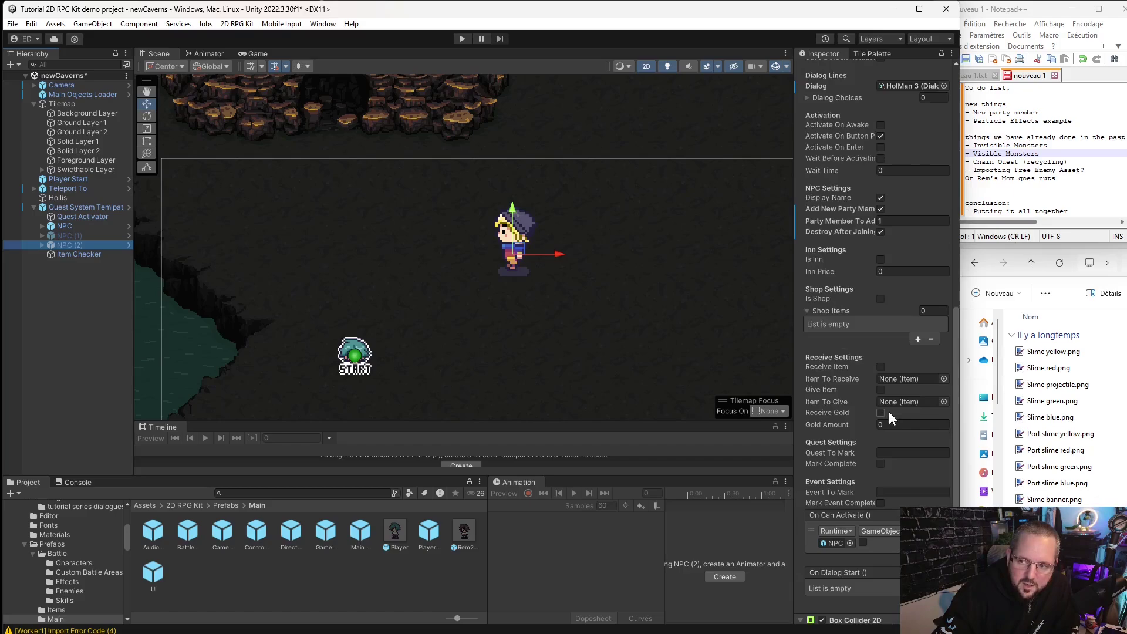
Compare the item, quest and event settings of NPC (1) with those of NPC (2).
{"action": "left_click", "coordinate": [84, 240]}
{"action": "scroll", "coordinate": [885, 429], "scroll_direction": "down", "scroll_amount": 8}
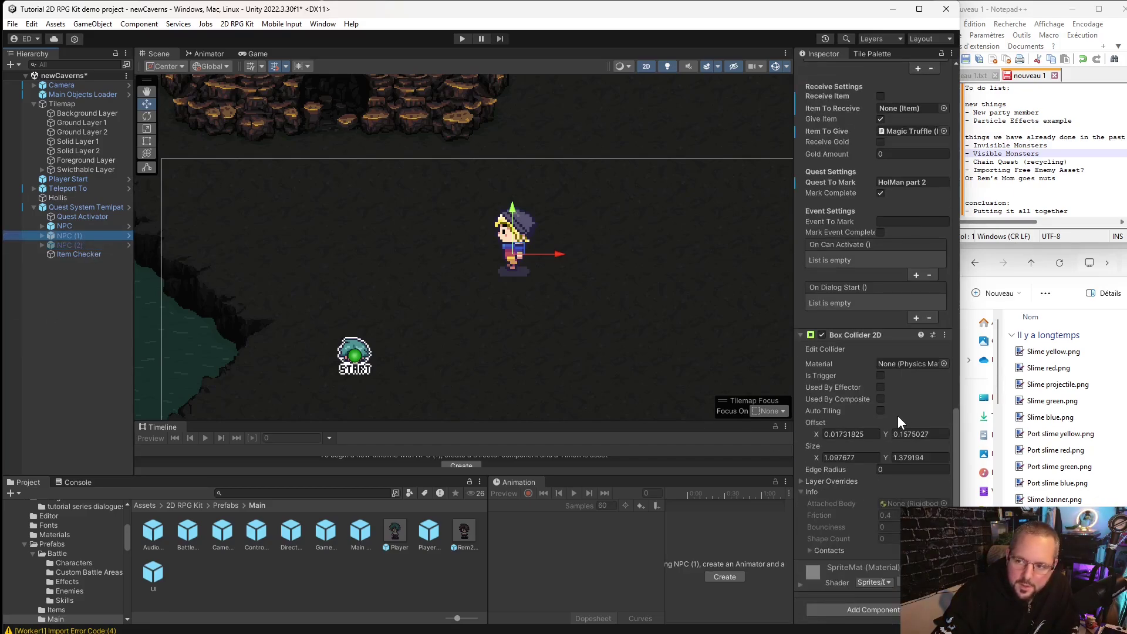
{"action": "scroll", "coordinate": [897, 415], "scroll_direction": "up", "scroll_amount": 2}
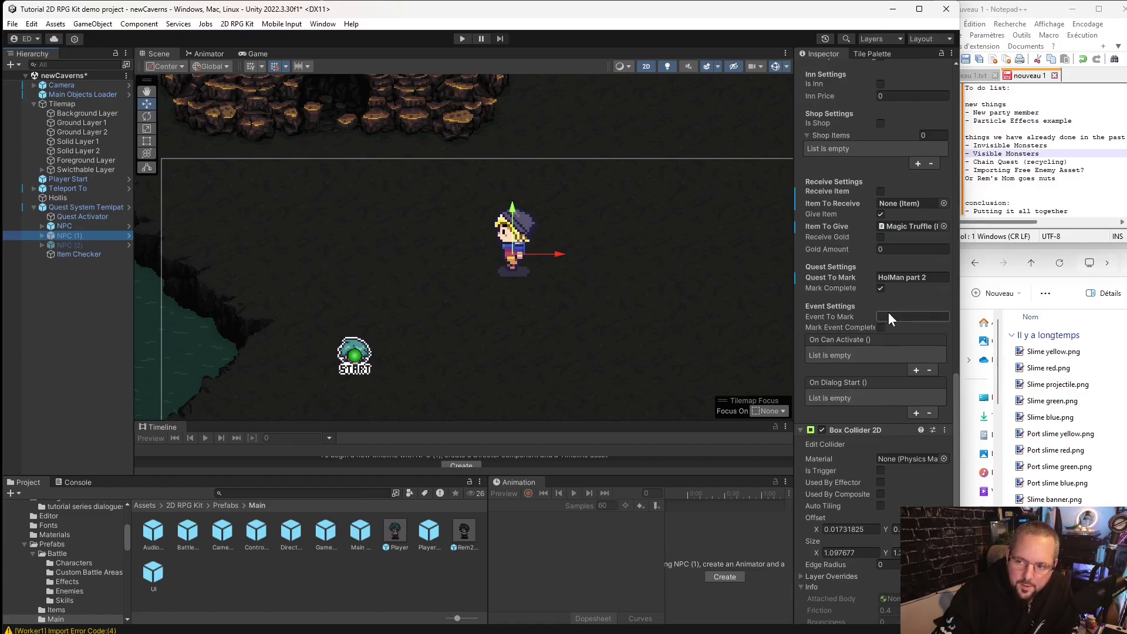
{"action": "scroll", "coordinate": [899, 283], "scroll_direction": "up", "scroll_amount": 1}
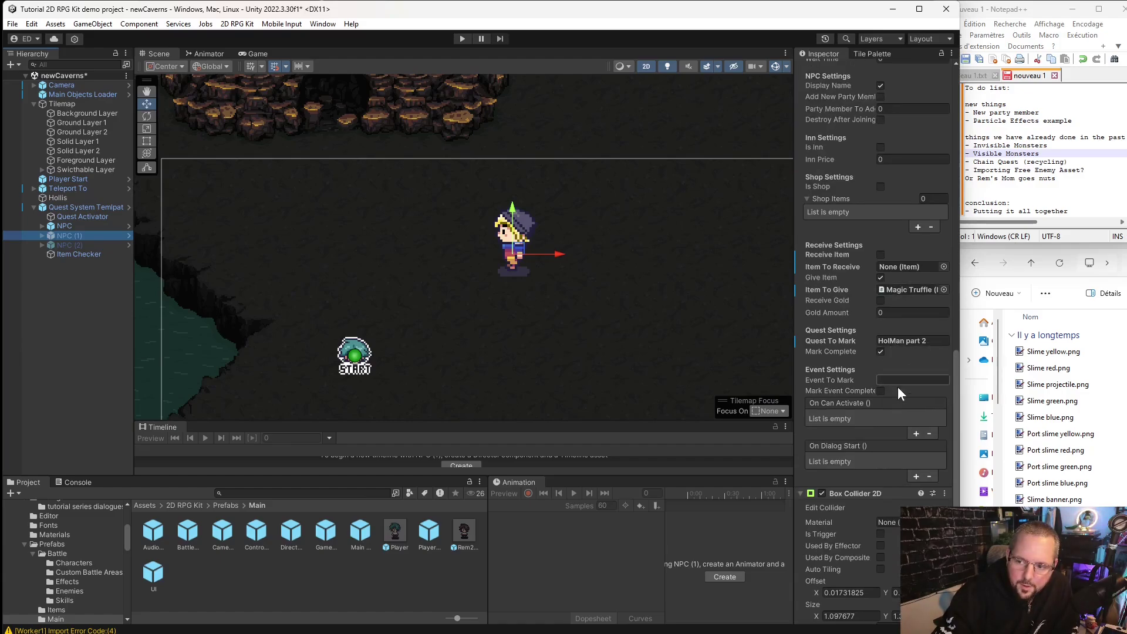
{"action": "scroll", "coordinate": [882, 478], "scroll_direction": "down", "scroll_amount": 3}
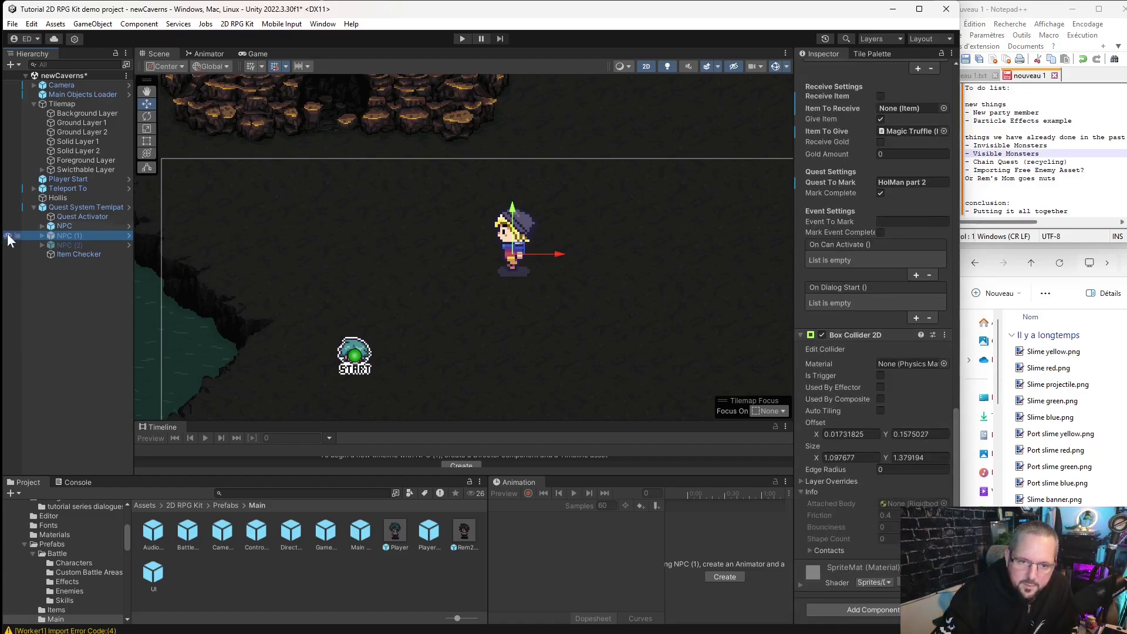
{"action": "left_click", "coordinate": [83, 245]}
{"action": "scroll", "coordinate": [857, 447], "scroll_direction": "down", "scroll_amount": 1}
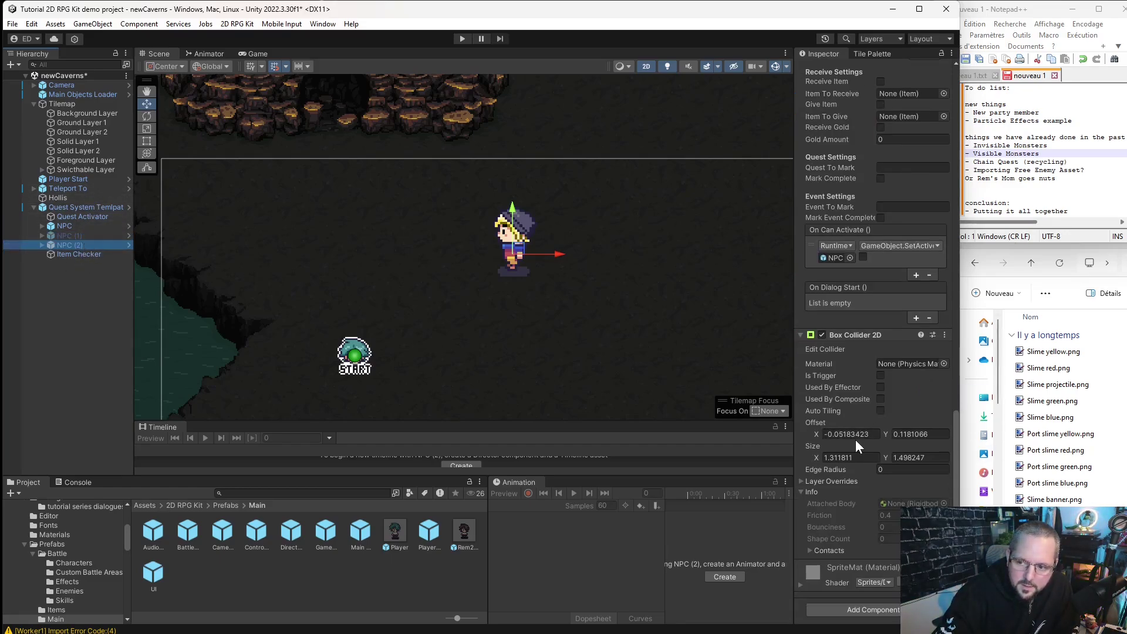
{"action": "scroll", "coordinate": [862, 457], "scroll_direction": "up", "scroll_amount": 3}
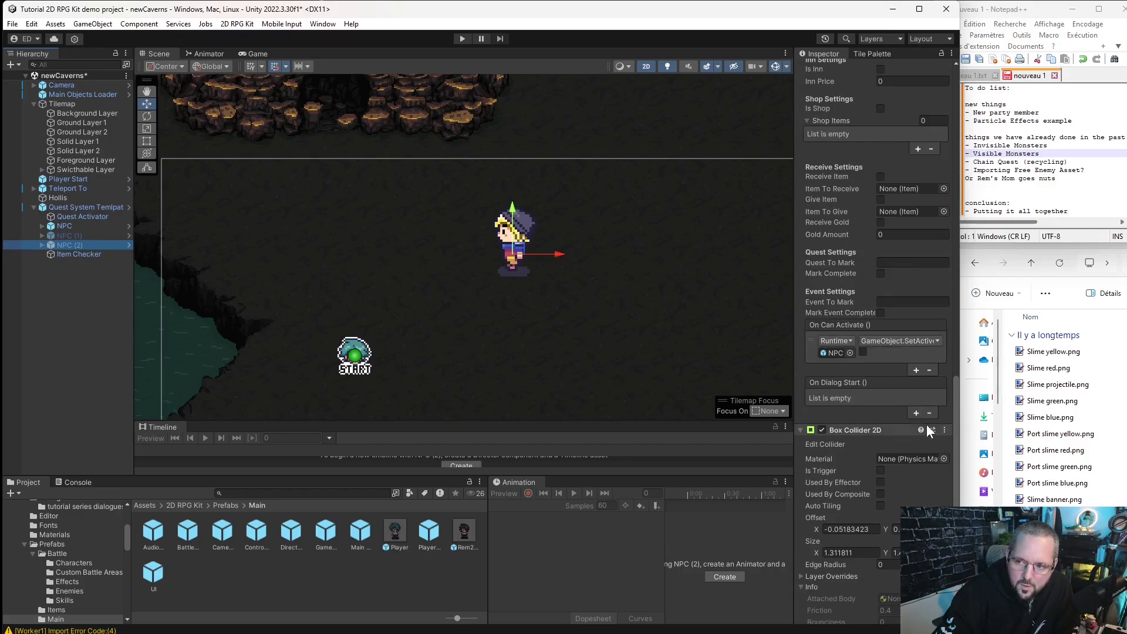
Review NPC (2)'s party member, shop, quest and event settings and the Hollis sprite object in the scene.
{"action": "scroll", "coordinate": [914, 435], "scroll_direction": "up", "scroll_amount": 1}
{"action": "scroll", "coordinate": [886, 443], "scroll_direction": "up", "scroll_amount": 8}
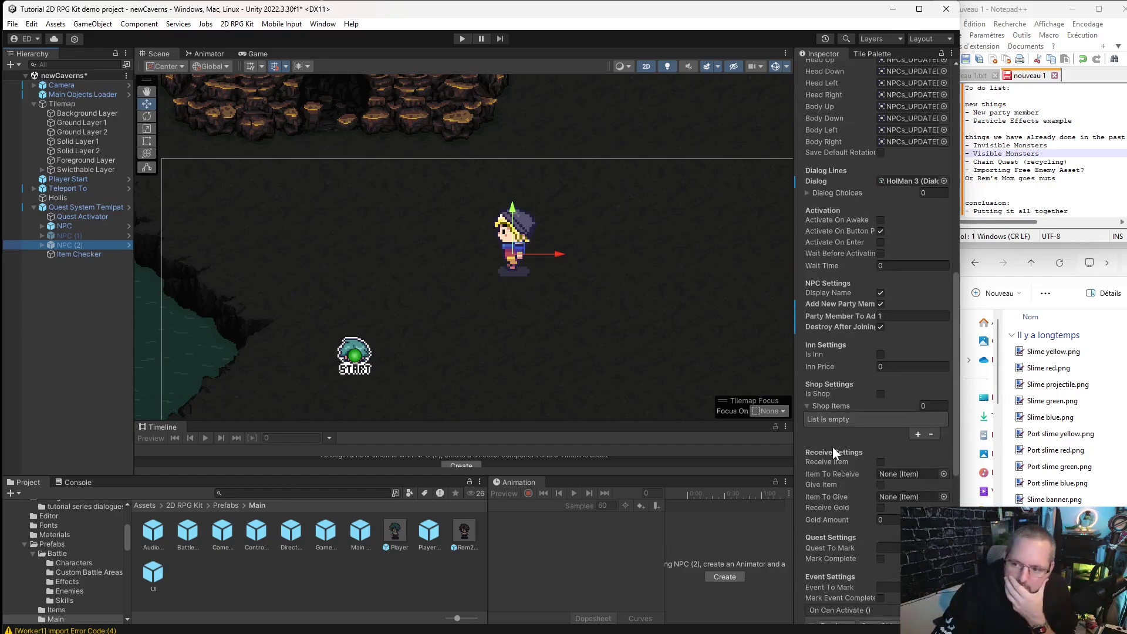
{"action": "type", "text": "1"}
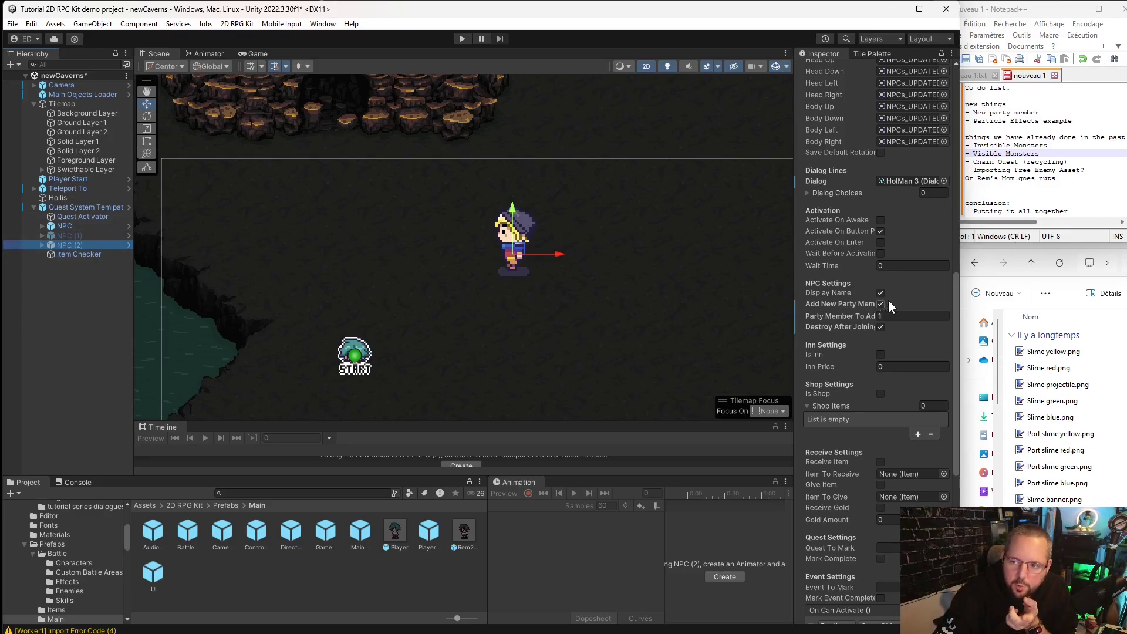
{"action": "scroll", "coordinate": [881, 340], "scroll_direction": "down", "scroll_amount": 5}
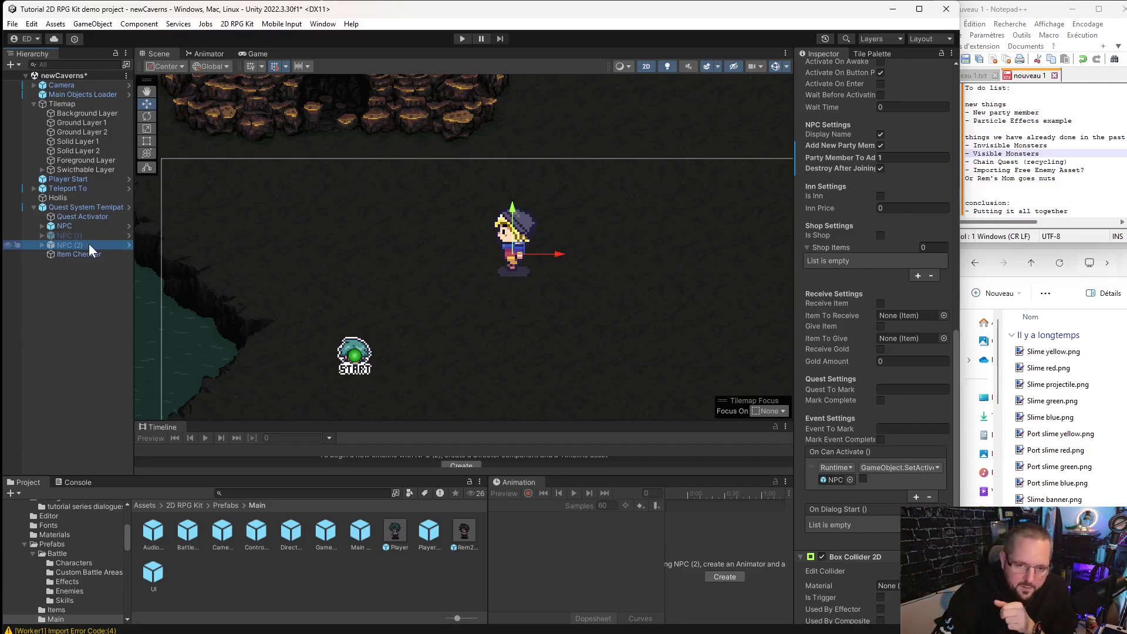
{"action": "left_click", "coordinate": [89, 244]}
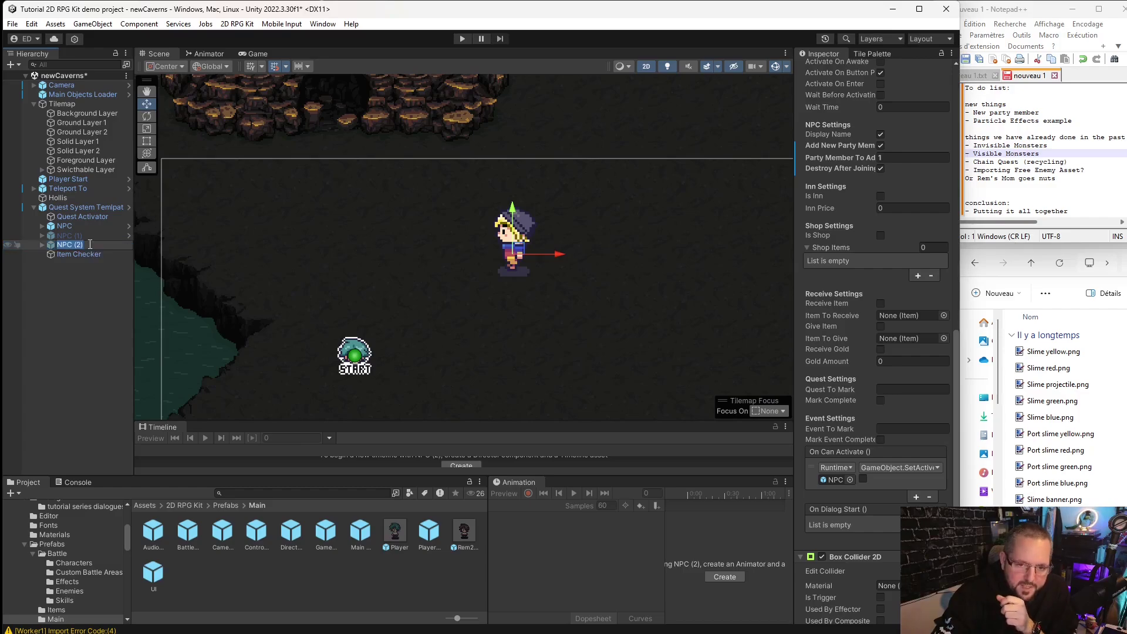
{"action": "left_click", "coordinate": [88, 268]}
{"action": "left_click", "coordinate": [72, 247]}
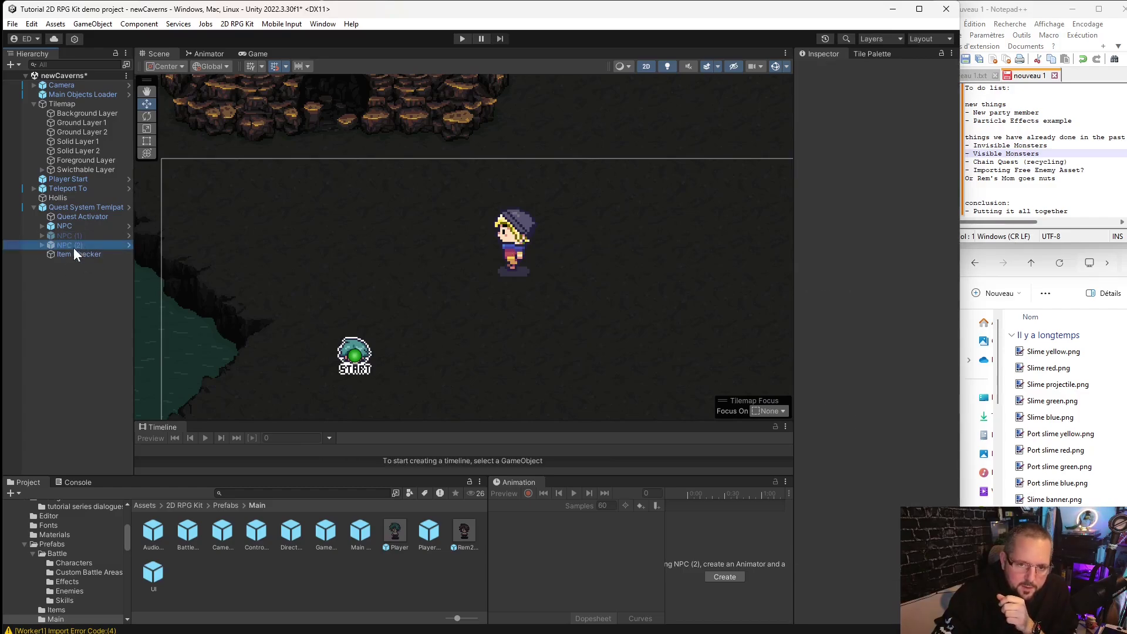
{"action": "left_click", "coordinate": [68, 198]}
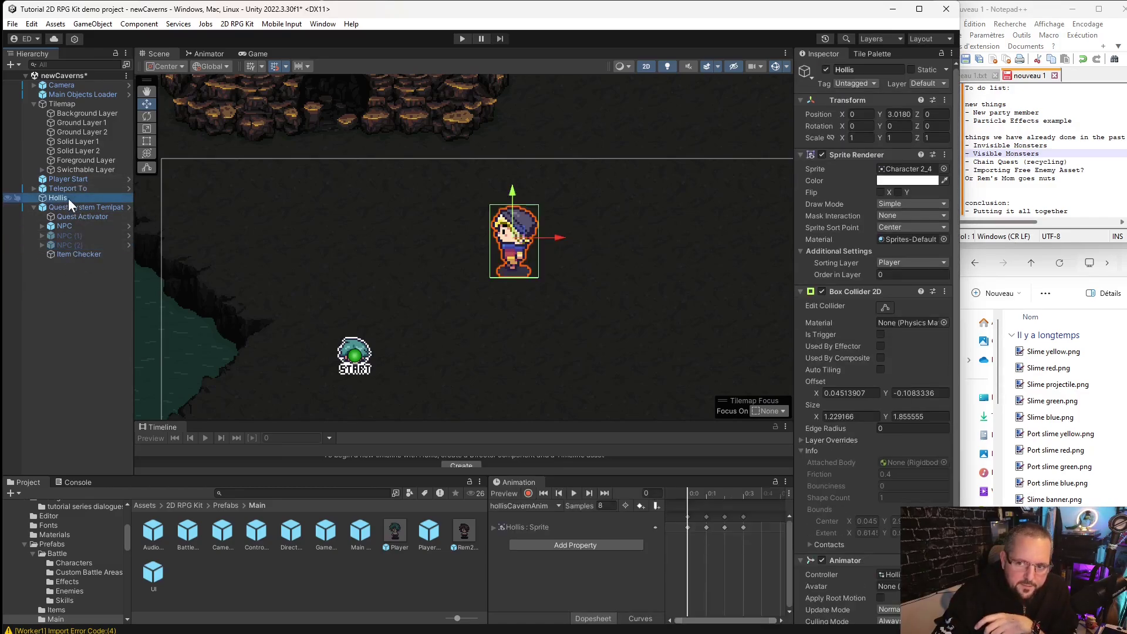
Add an On Dialog Start event to NPC (2) that targets the Hollis object with GameObject.SetActive left unchecked.
{"action": "left_click", "coordinate": [76, 244]}
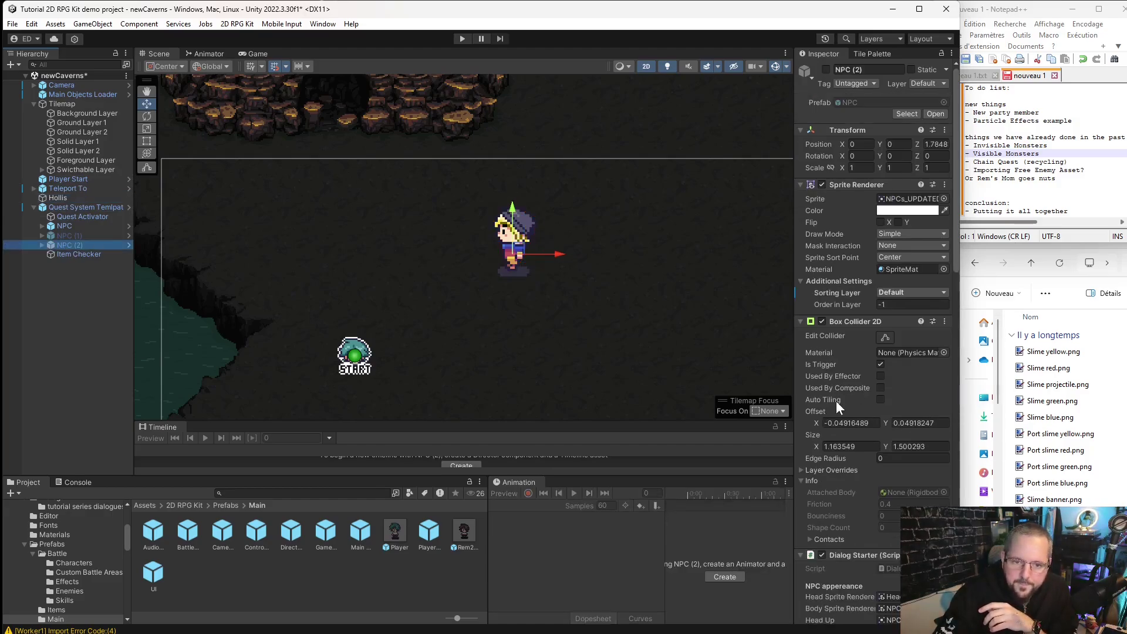
{"action": "scroll", "coordinate": [828, 411], "scroll_direction": "down", "scroll_amount": 10}
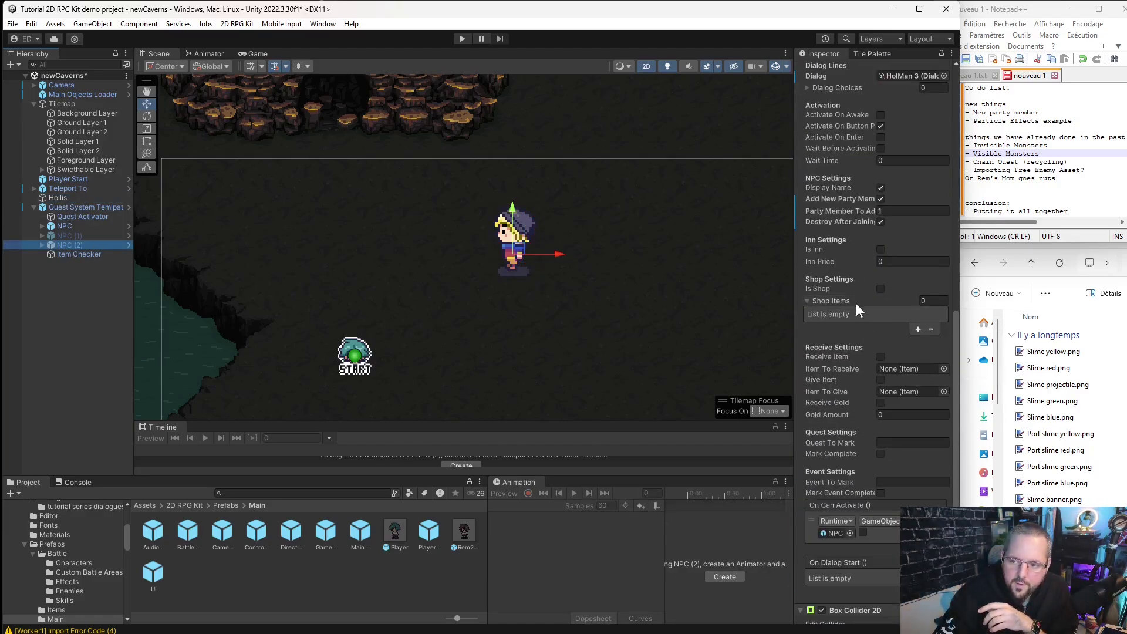
{"action": "scroll", "coordinate": [845, 353], "scroll_direction": "down", "scroll_amount": 5}
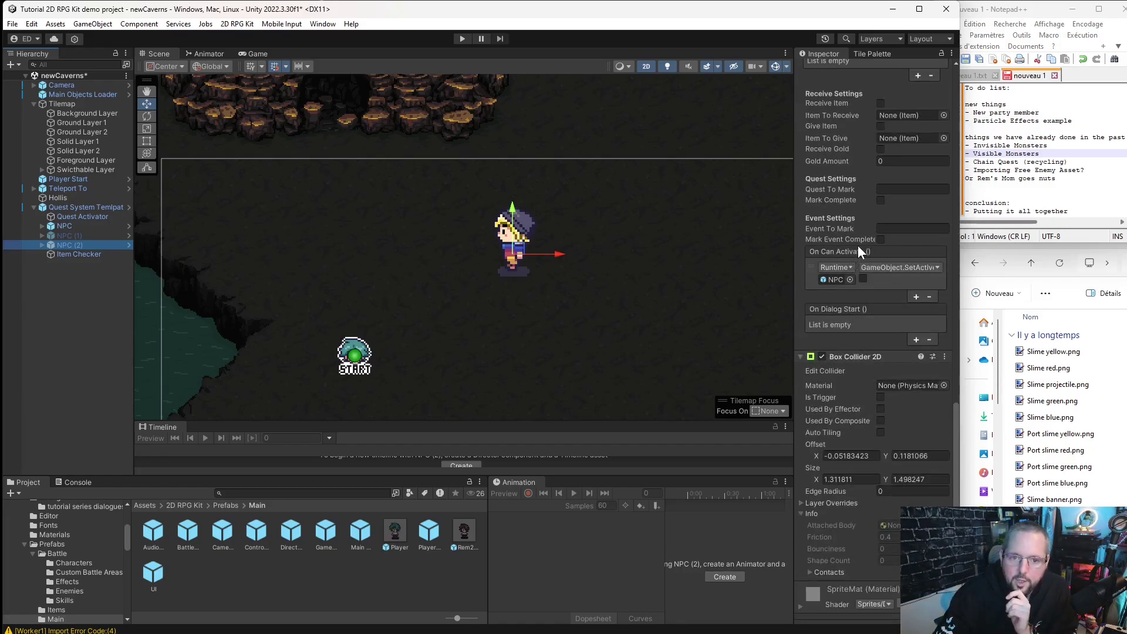
{"action": "left_click", "coordinate": [916, 340]}
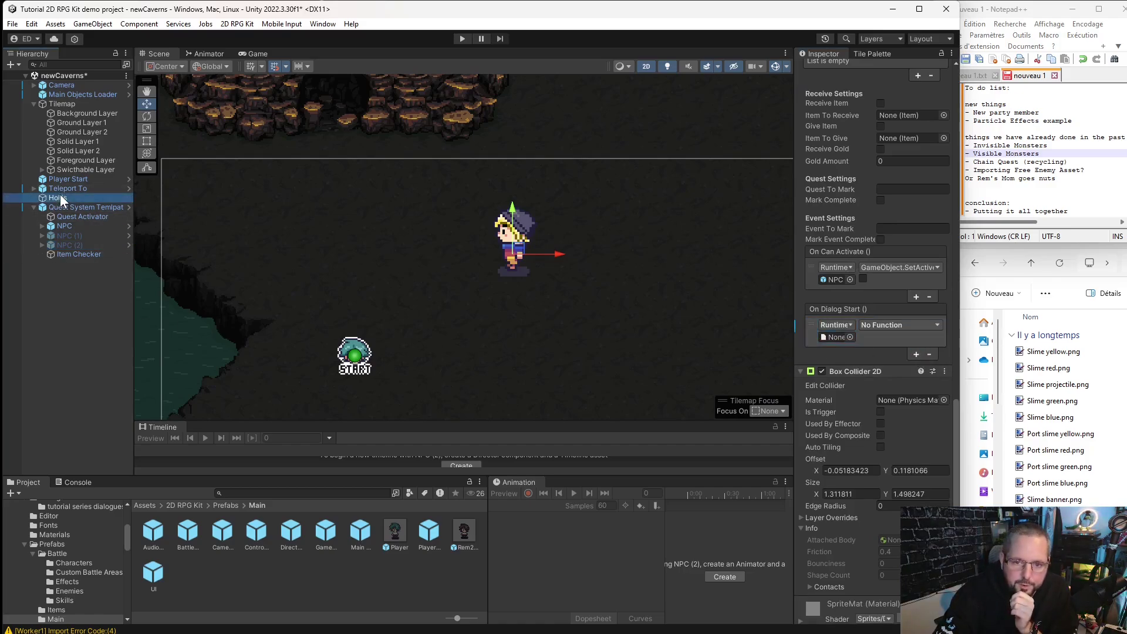
{"action": "left_click_drag", "start_coordinate": [60, 195], "coordinate": [826, 337]}
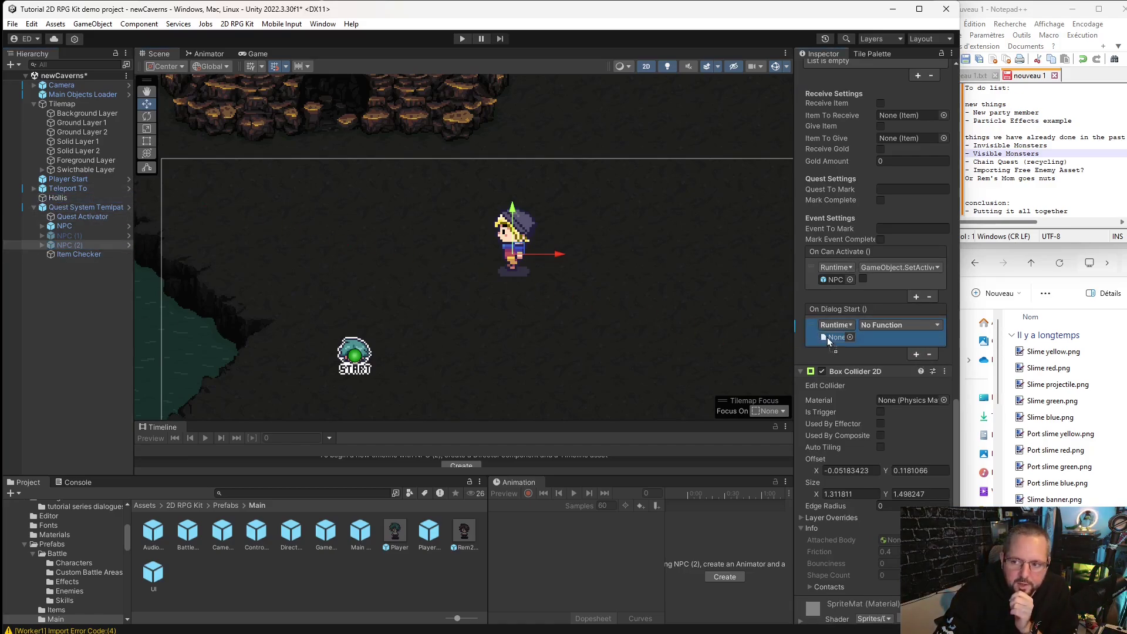
{"action": "left_click", "coordinate": [935, 324]}
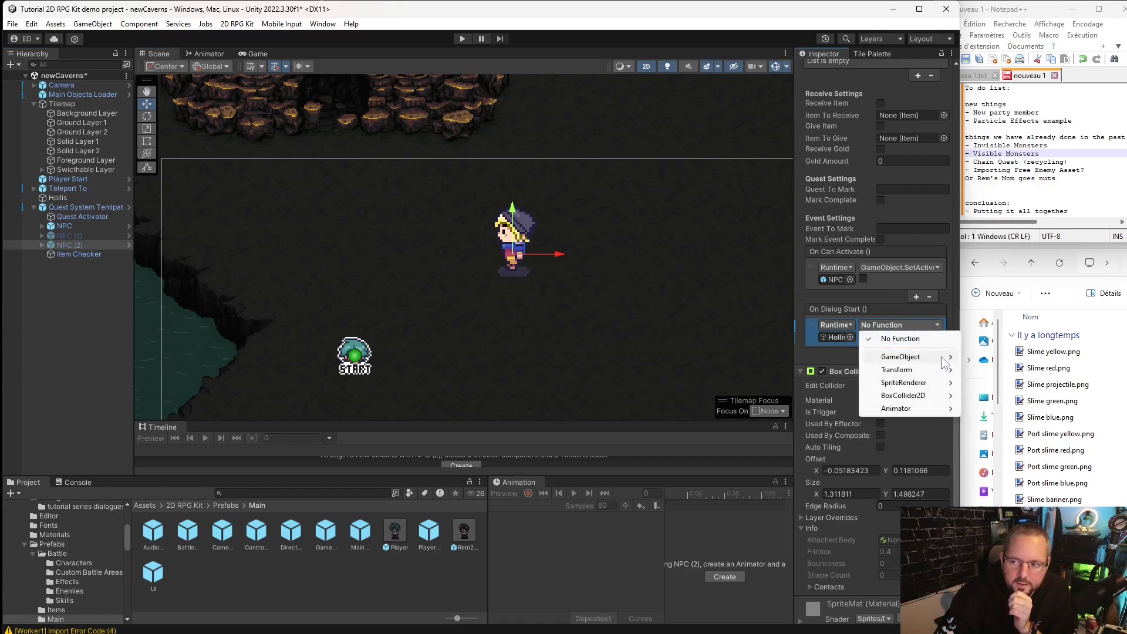
{"action": "mouse_move", "coordinate": [943, 361]}
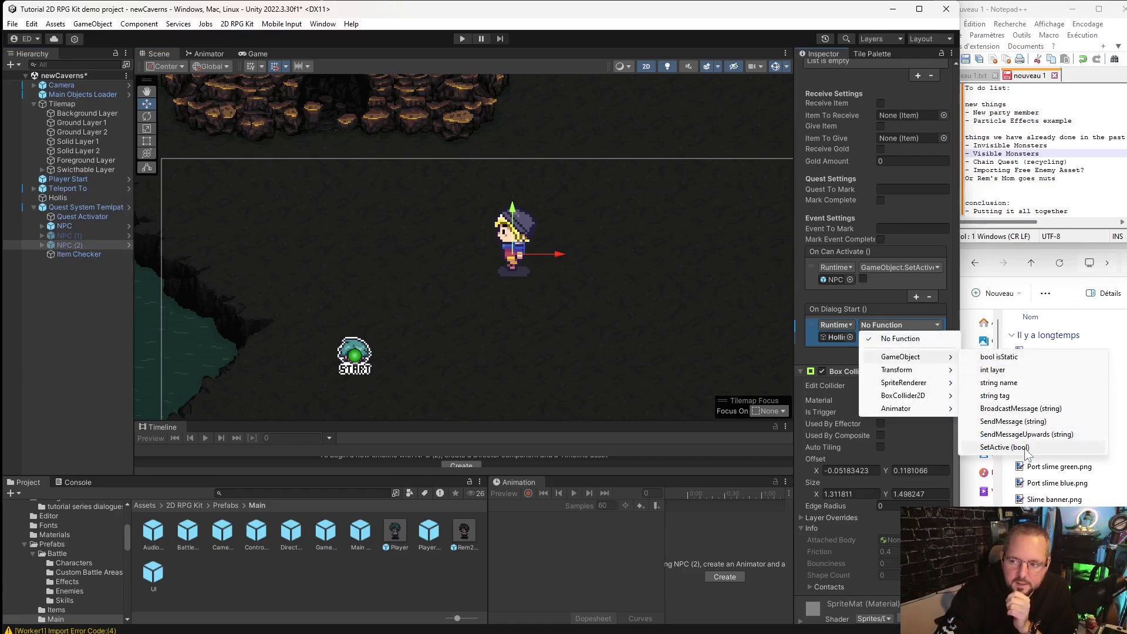
{"action": "left_click", "coordinate": [1004, 447]}
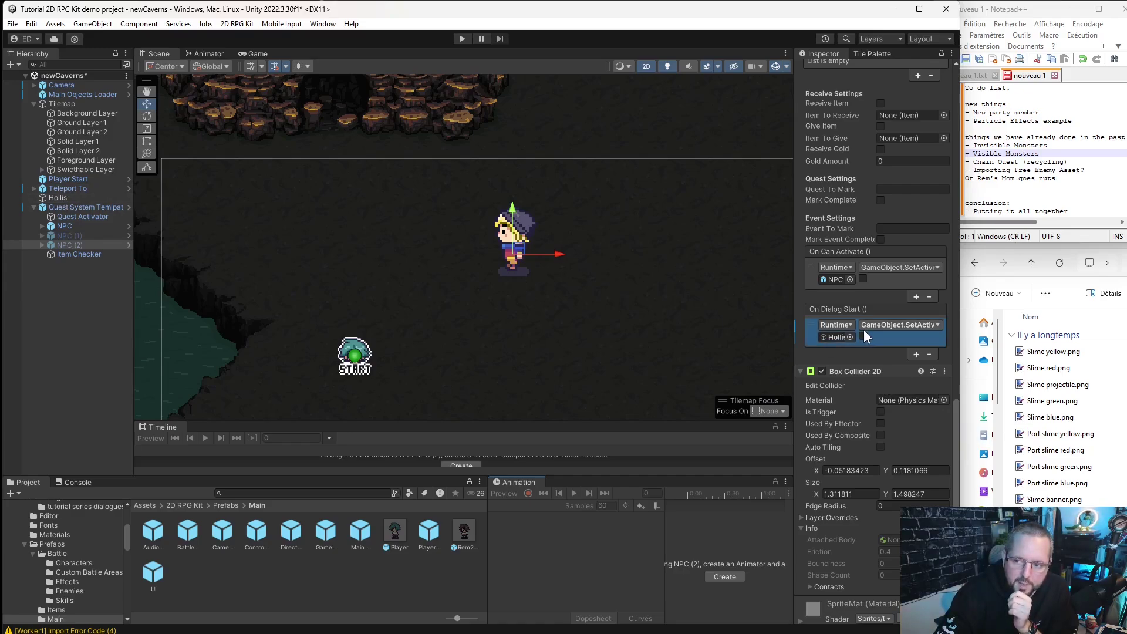
Examine the Hollis object's components and the free floor area around it in the scene.
{"action": "left_click", "coordinate": [53, 198]}
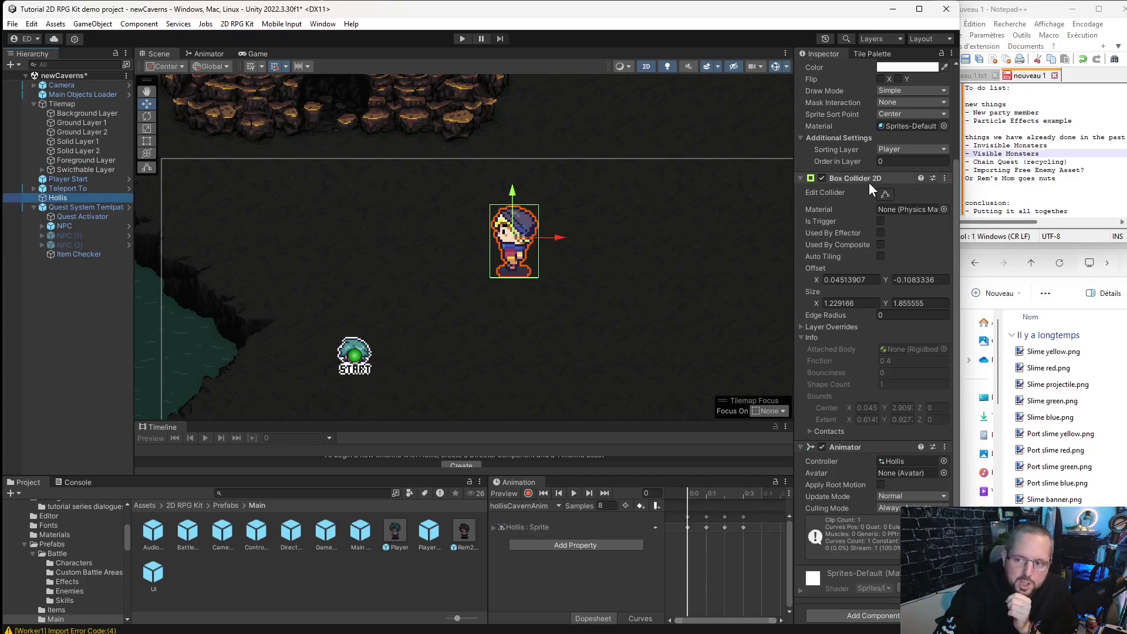
{"action": "scroll", "coordinate": [864, 224], "scroll_direction": "up", "scroll_amount": 4}
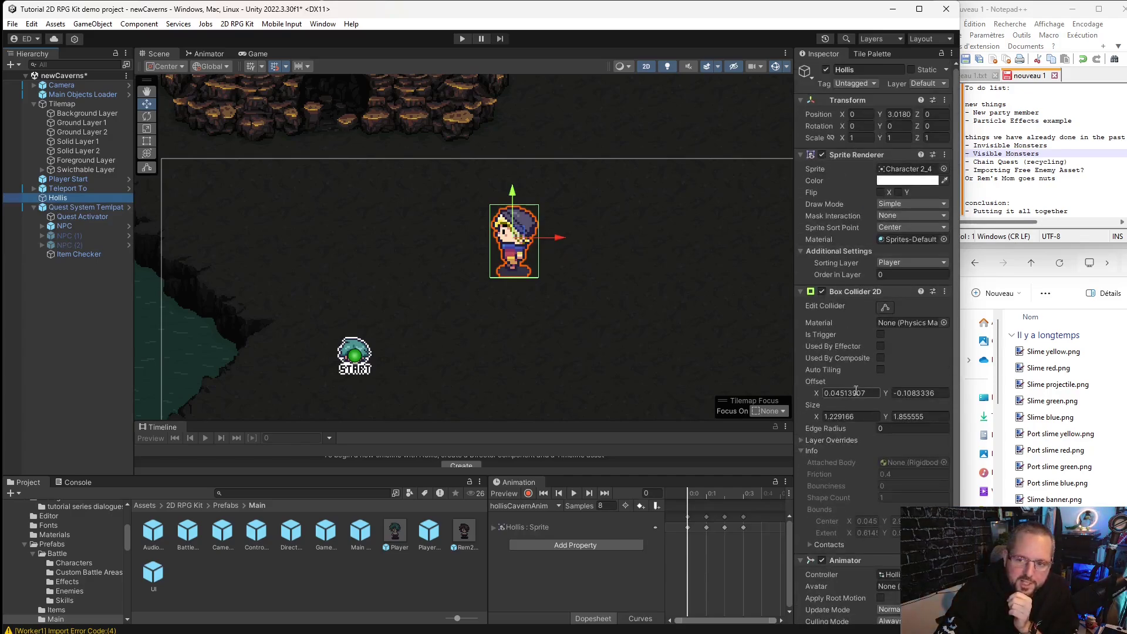
{"action": "left_click", "coordinate": [52, 310]}
{"action": "scroll", "coordinate": [388, 235], "scroll_direction": "down", "scroll_amount": 3}
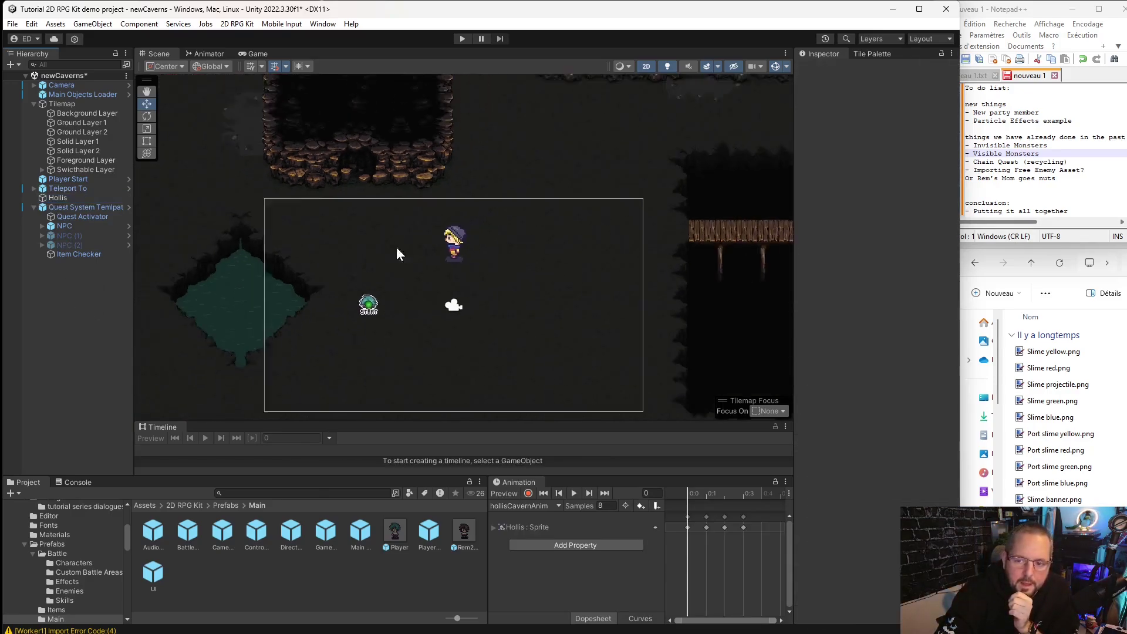
{"action": "scroll", "coordinate": [413, 264], "scroll_direction": "up", "scroll_amount": 2}
{"action": "scroll", "coordinate": [414, 263], "scroll_direction": "down", "scroll_amount": 1}
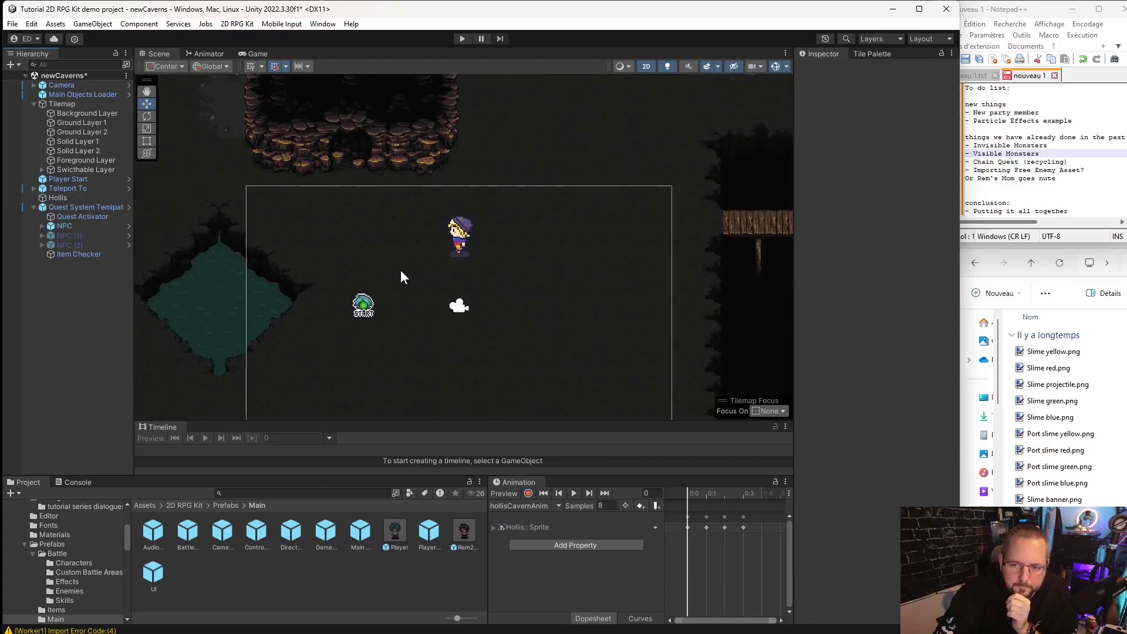
{"action": "scroll", "coordinate": [387, 282], "scroll_direction": "down", "scroll_amount": 1}
{"action": "scroll", "coordinate": [393, 280], "scroll_direction": "up", "scroll_amount": 3}
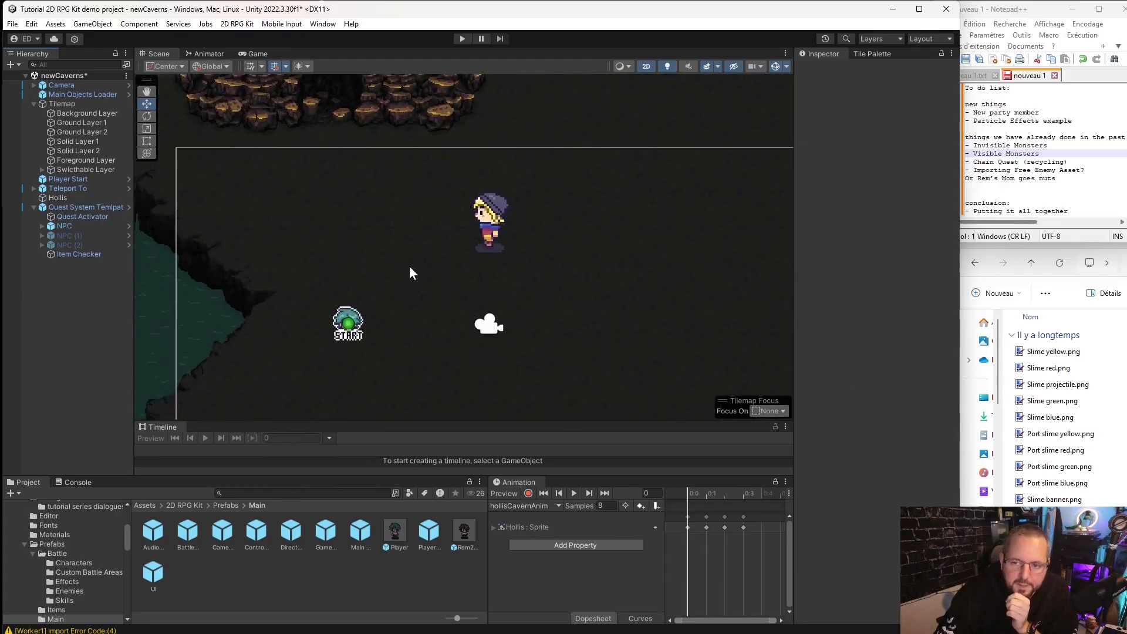
{"action": "scroll", "coordinate": [410, 265], "scroll_direction": "down", "scroll_amount": 2}
Add a 2D RPG Kit Chest object to the scene and place it above the player start at X -4, Y 3.
{"action": "right_click", "coordinate": [60, 301]}
{"action": "mouse_move", "coordinate": [128, 490]}
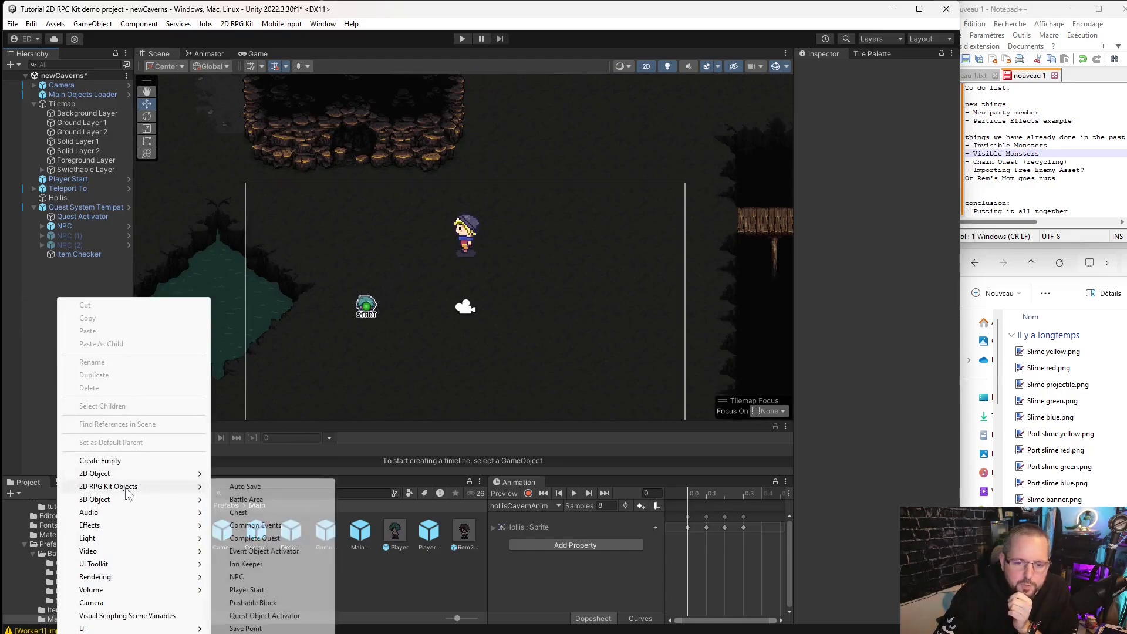
{"action": "left_click", "coordinate": [268, 514]}
{"action": "left_click_drag", "start_coordinate": [468, 283], "coordinate": [367, 234]}
{"action": "scroll", "coordinate": [362, 270], "scroll_direction": "up", "scroll_amount": 3}
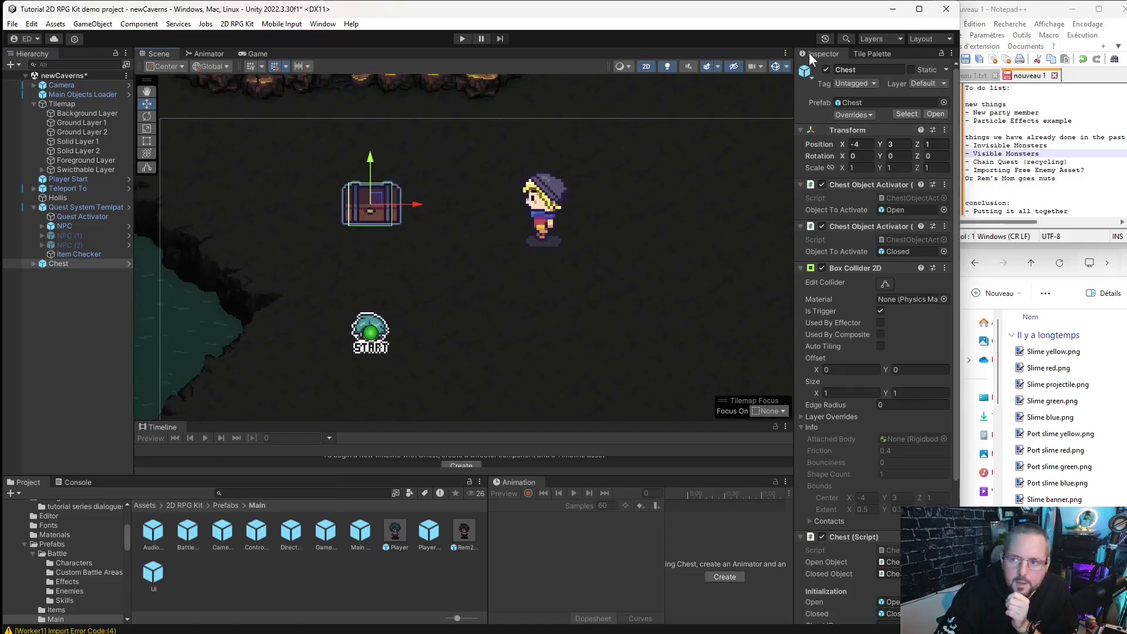
Set the chest's Chest ID to 003, enable Item, and assign the Magic Truffle prefab as its Add Item.
{"action": "scroll", "coordinate": [886, 411], "scroll_direction": "down", "scroll_amount": 5}
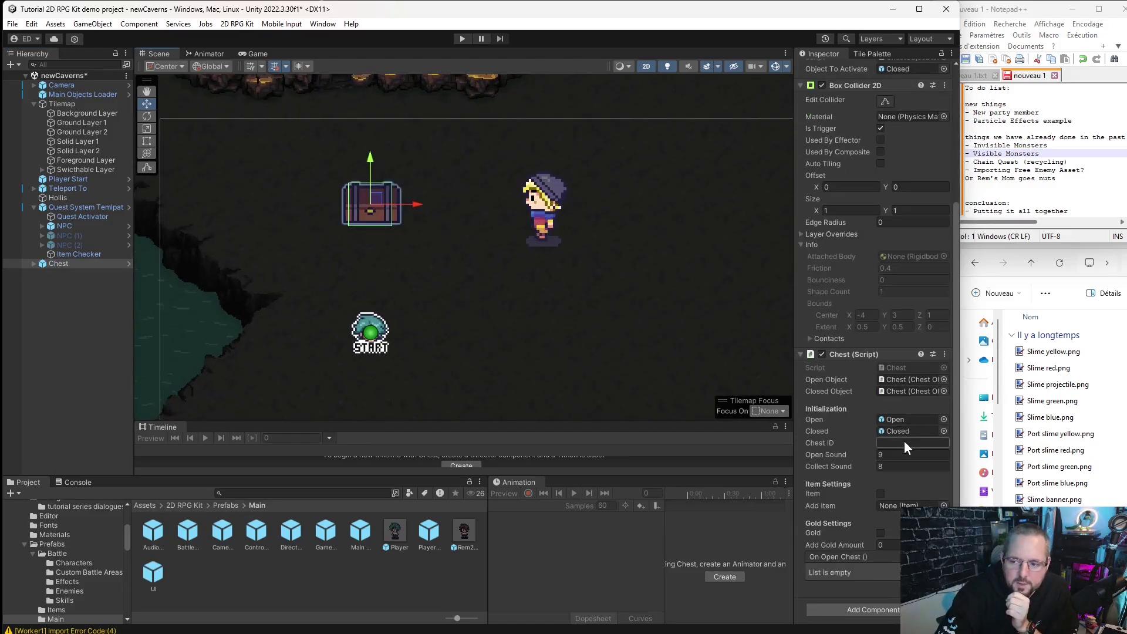
{"action": "left_click", "coordinate": [904, 441]}
{"action": "type", "text": "003"}
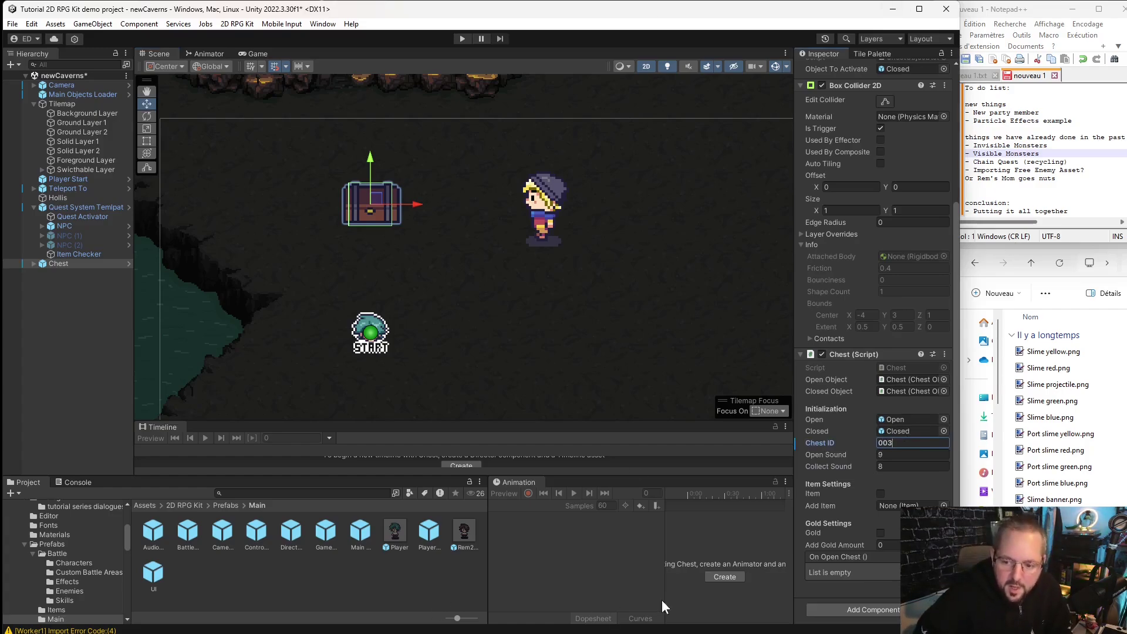
{"action": "left_click", "coordinate": [640, 583]}
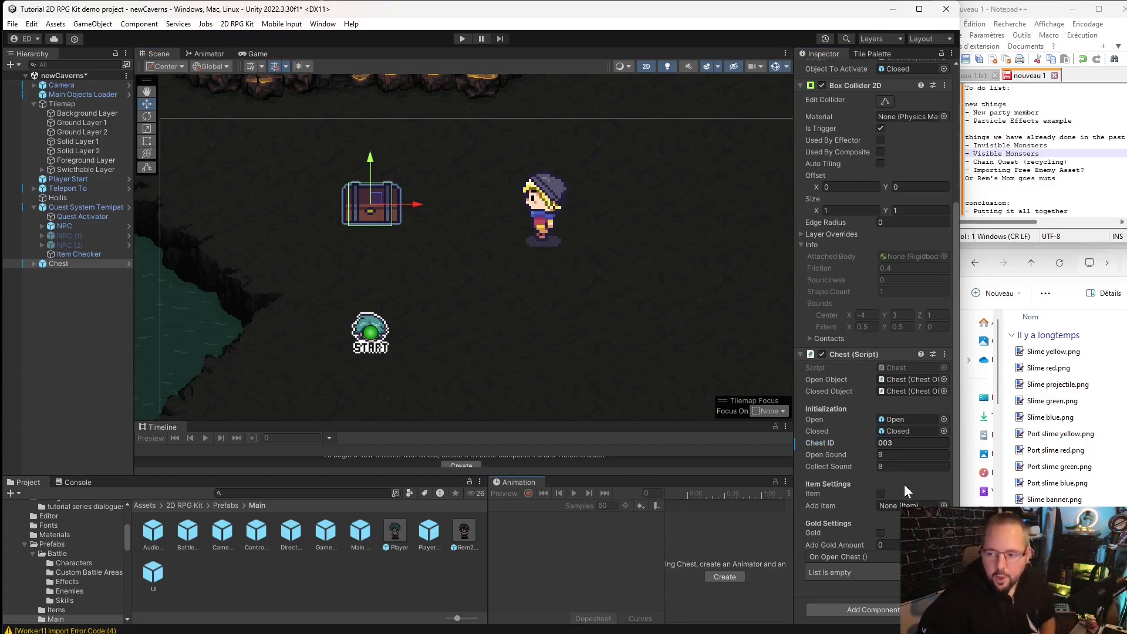
{"action": "left_click", "coordinate": [881, 493]}
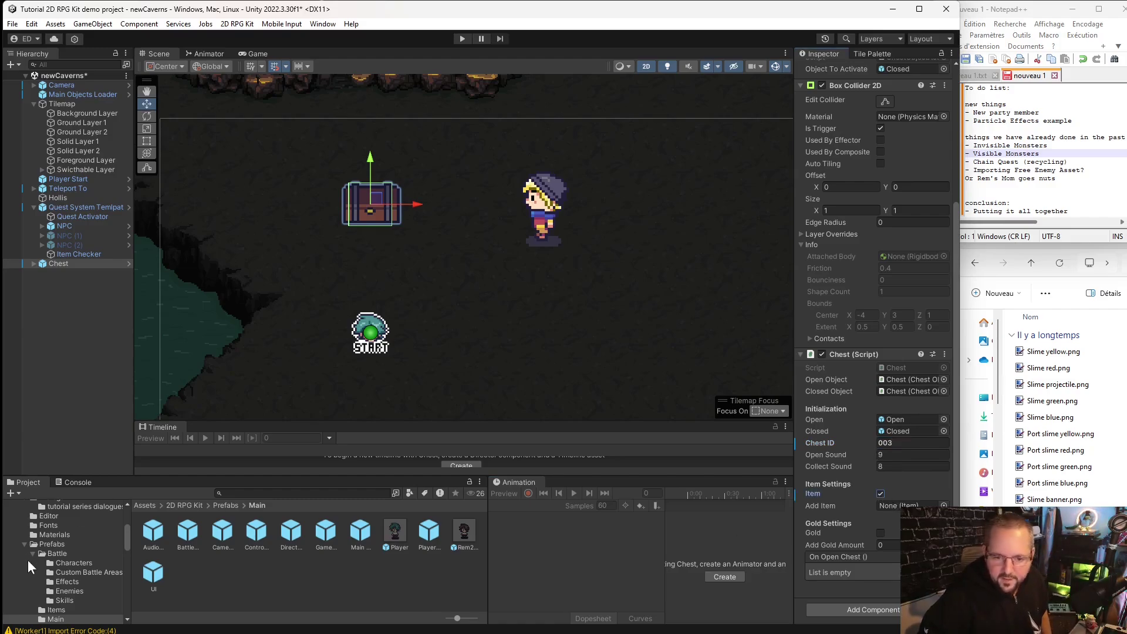
{"action": "left_click", "coordinate": [56, 610]}
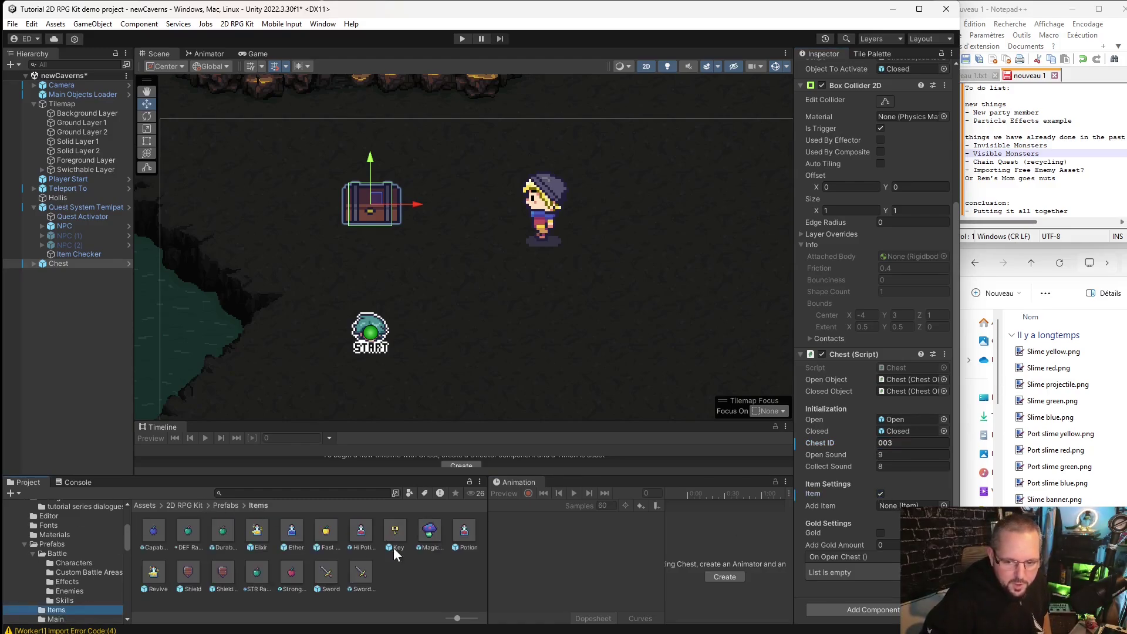
{"action": "left_click_drag", "start_coordinate": [433, 538], "coordinate": [913, 505]}
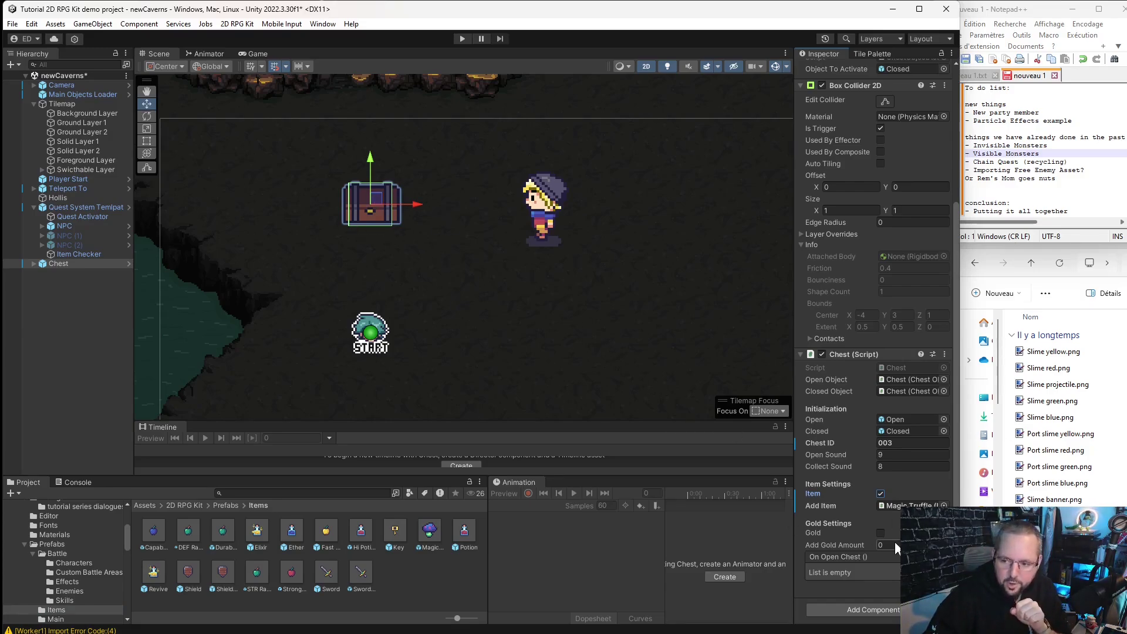
{"action": "scroll", "coordinate": [481, 307], "scroll_direction": "down", "scroll_amount": 3}
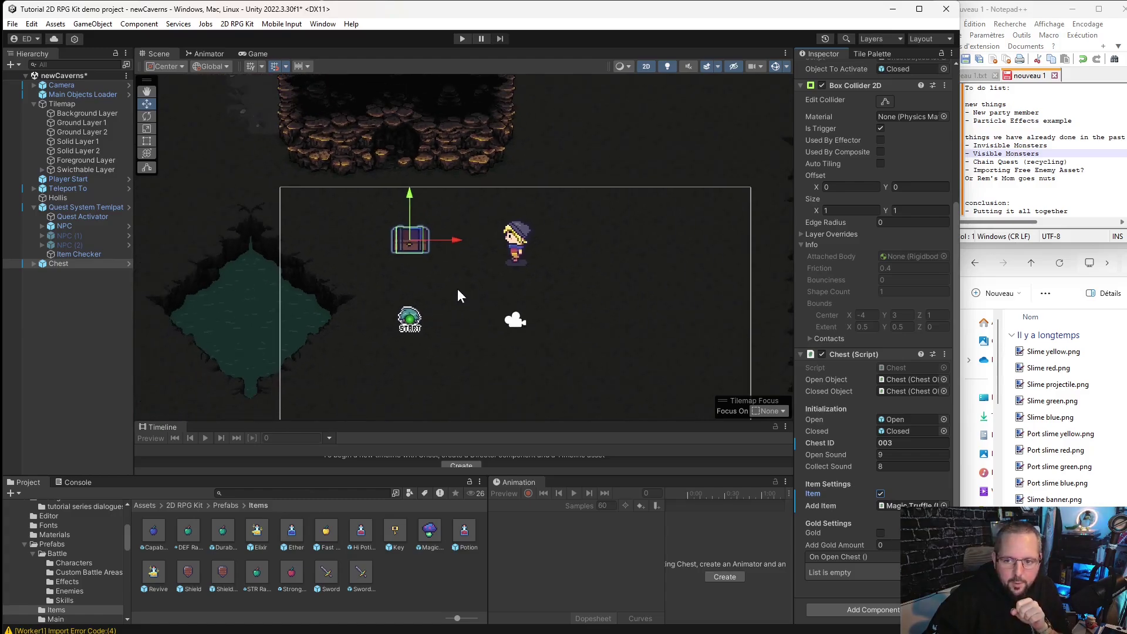
{"action": "left_click", "coordinate": [368, 262]}
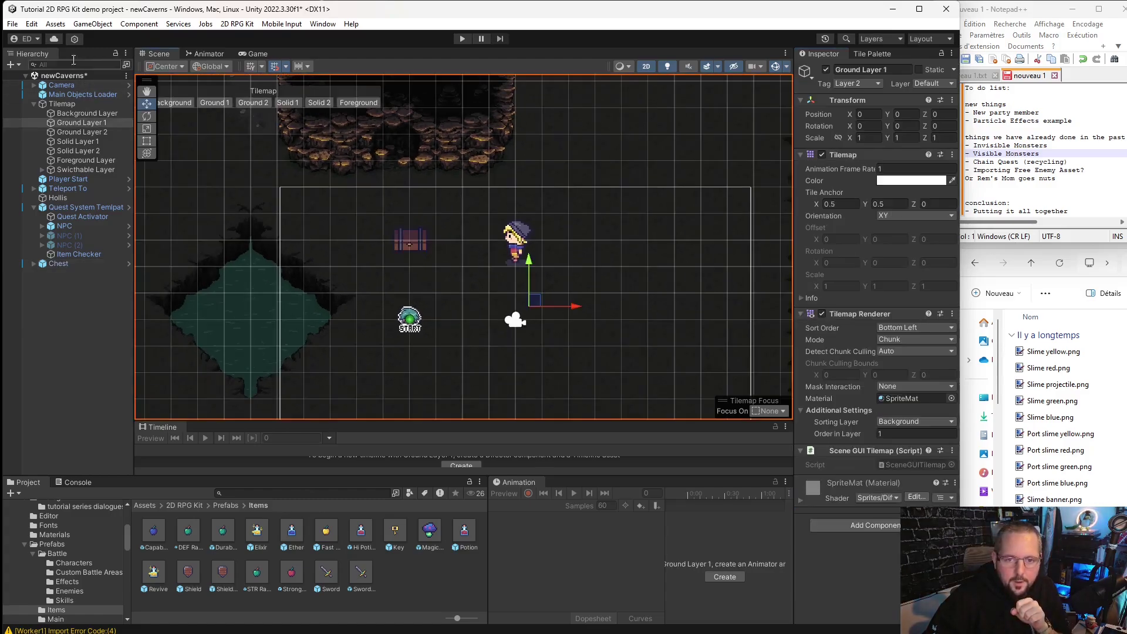
Open the Game Manager prefab from the Main Objects Loader and add chest entry 003 to the Chest Manager's Chests list.
{"action": "left_click", "coordinate": [13, 25]}
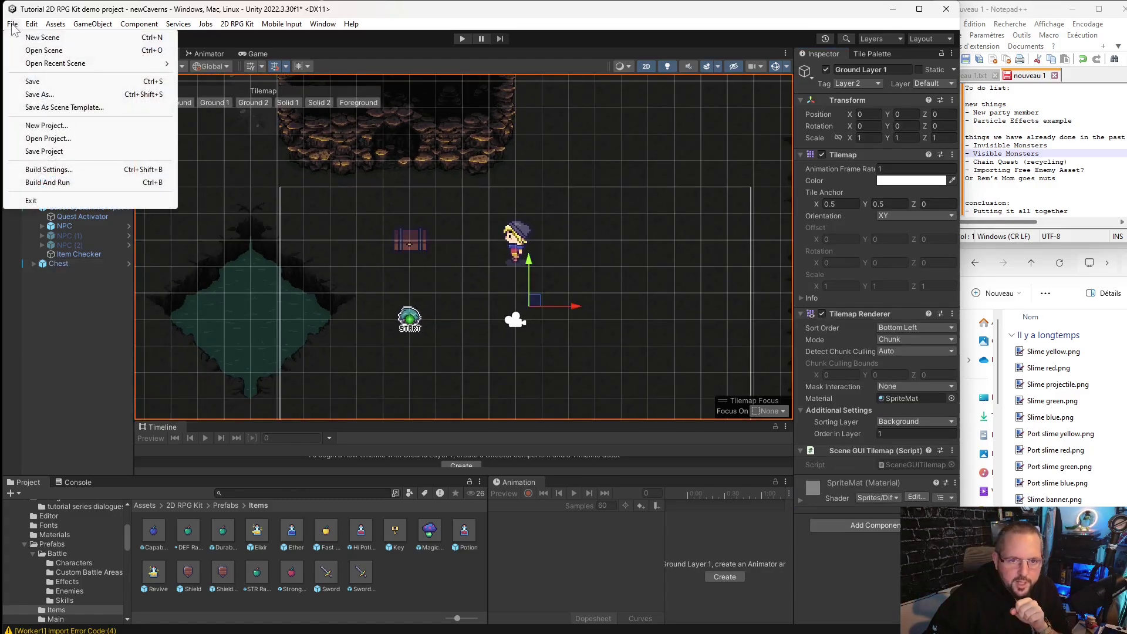
{"action": "left_click", "coordinate": [110, 6]}
{"action": "left_click", "coordinate": [74, 94]}
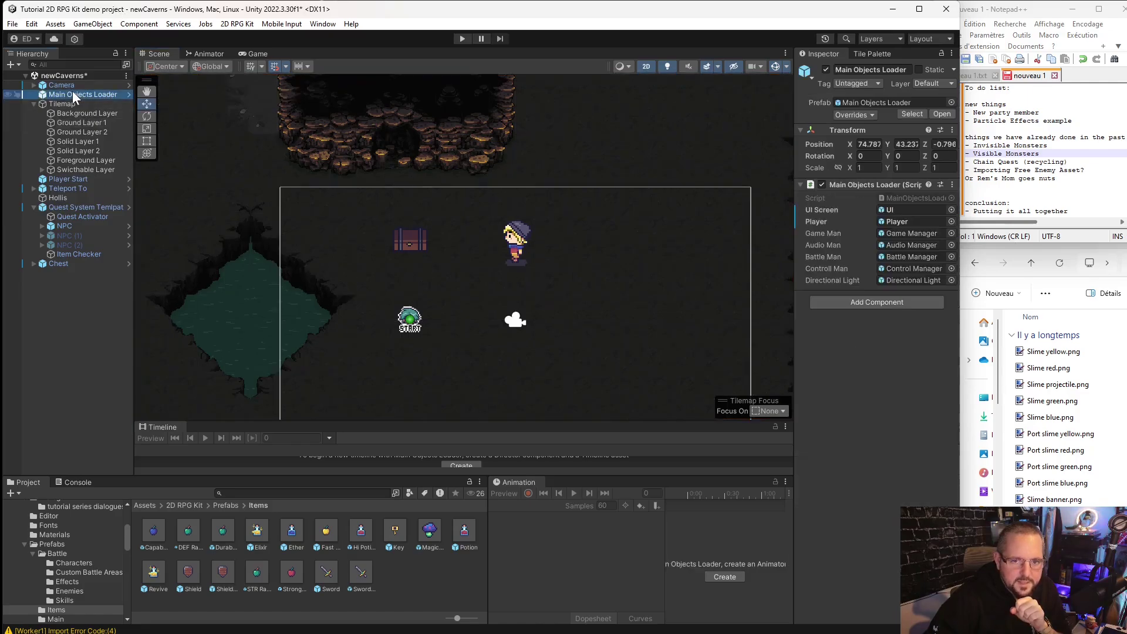
{"action": "double_click", "coordinate": [899, 234]}
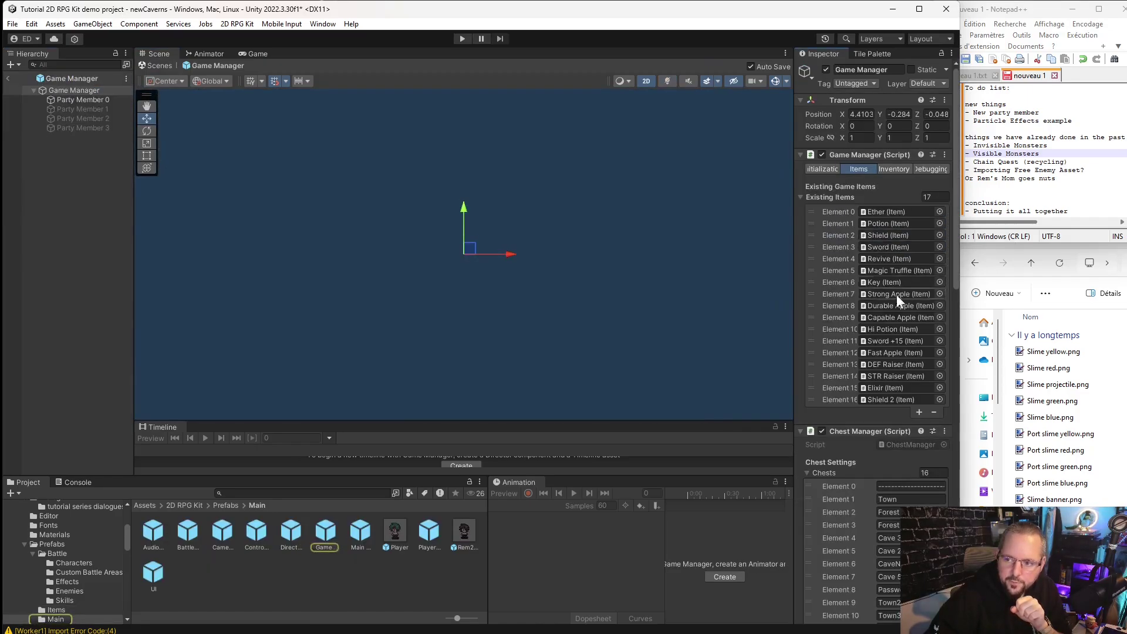
{"action": "scroll", "coordinate": [896, 295], "scroll_direction": "down", "scroll_amount": 5}
{"action": "left_click", "coordinate": [918, 409]}
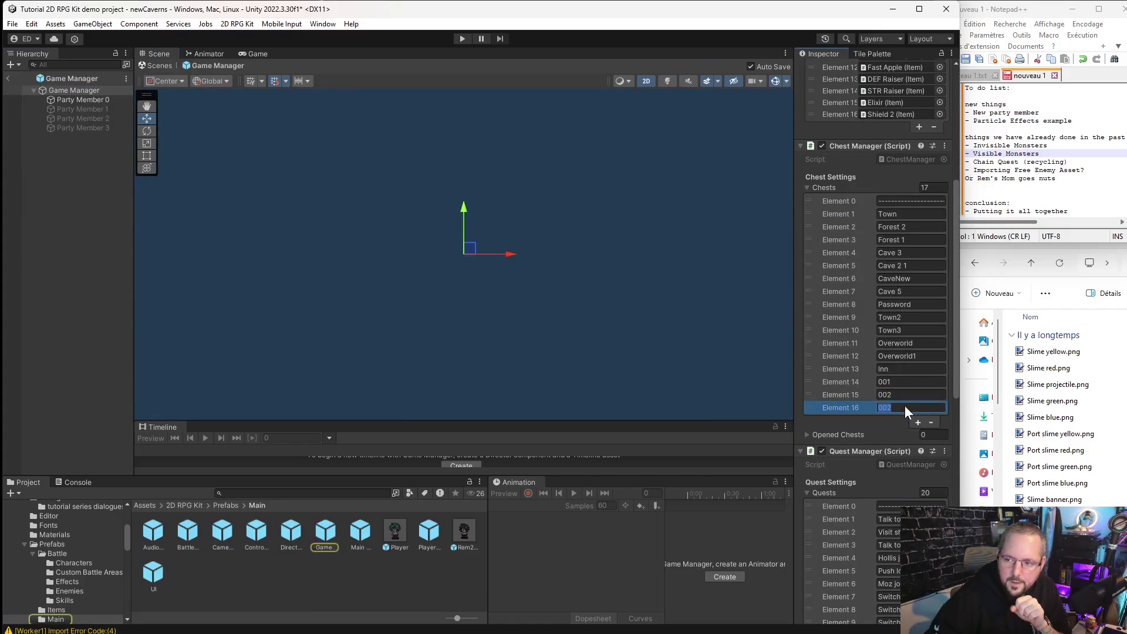
{"action": "type", "text": "00"}
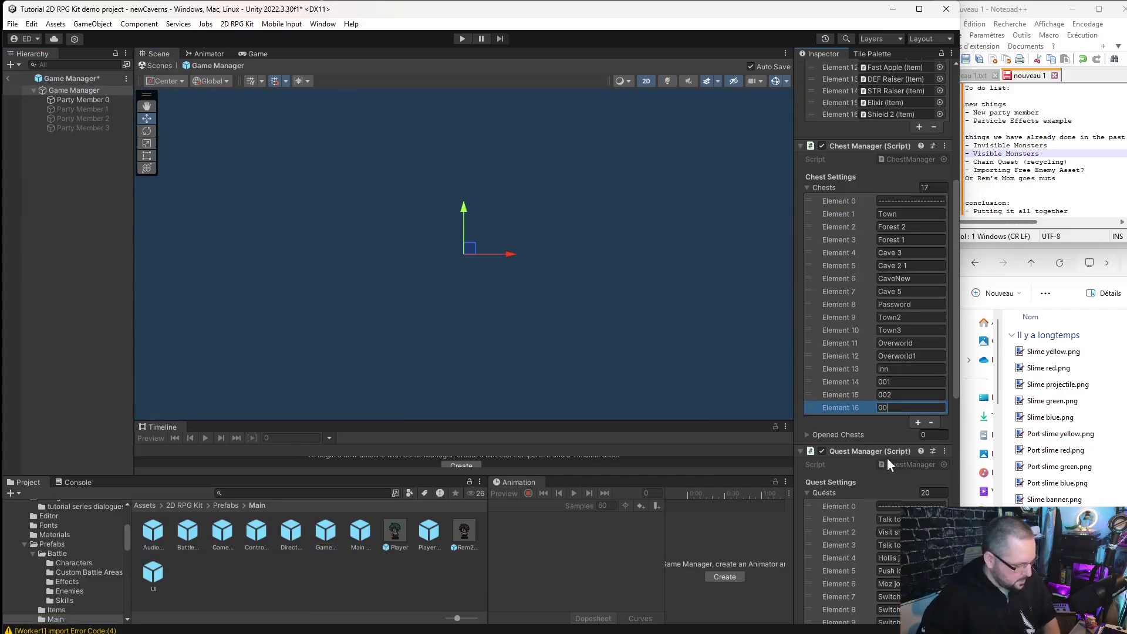
{"action": "type", "text": "3"}
{"action": "left_click", "coordinate": [565, 566]}
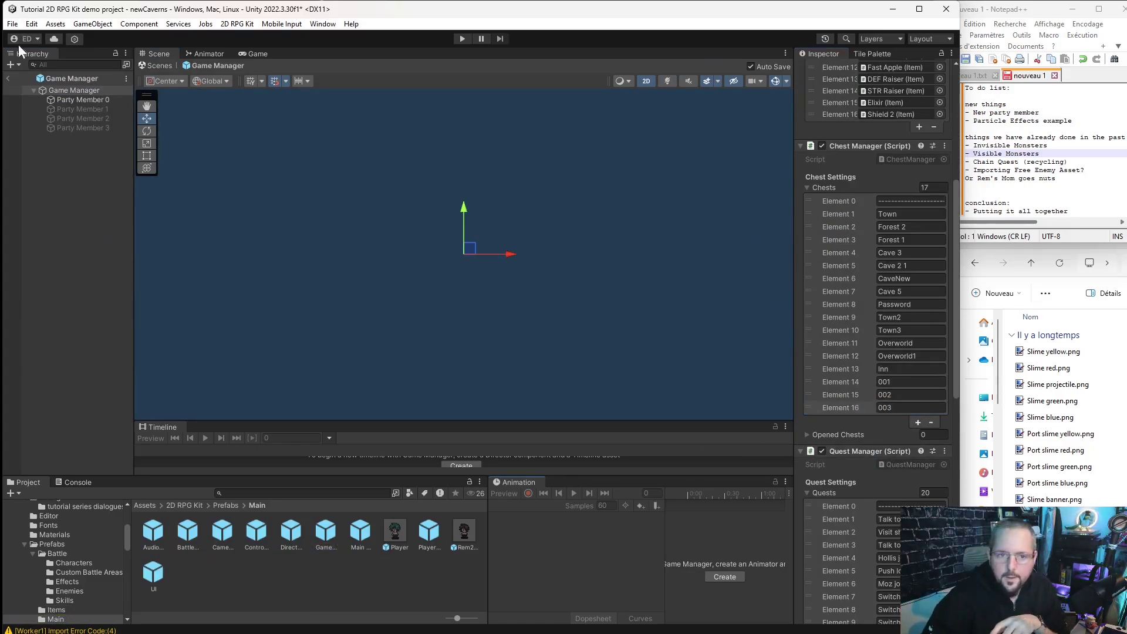
Return from the Game Manager prefab to the newCaverns scene and save the scene.
{"action": "left_click", "coordinate": [8, 79]}
{"action": "left_click", "coordinate": [13, 25]}
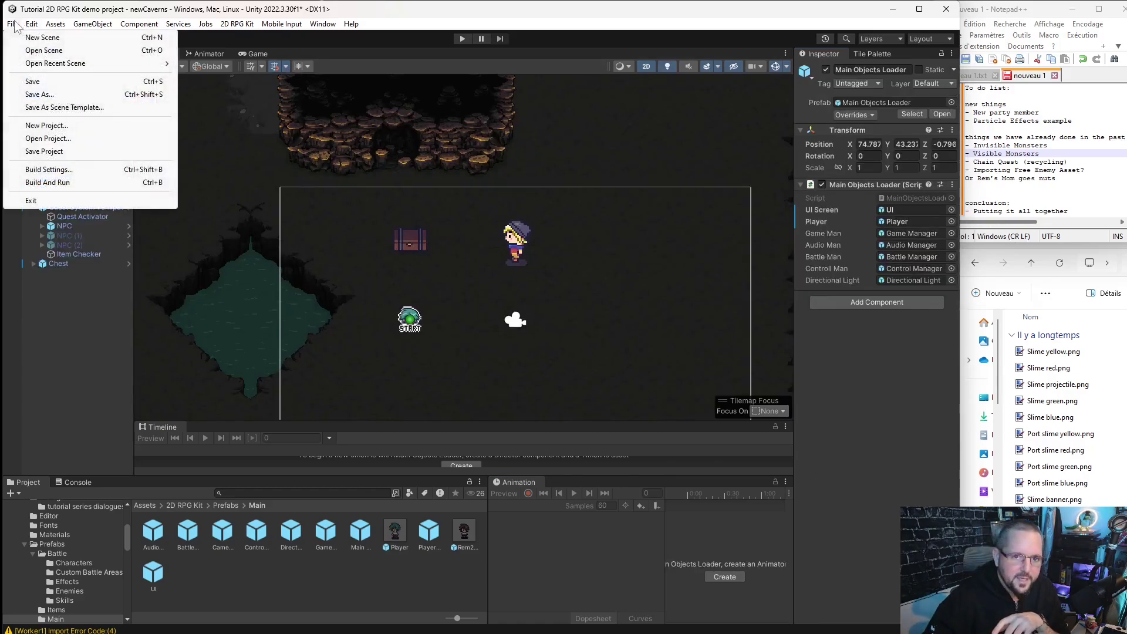
{"action": "left_click", "coordinate": [52, 82]}
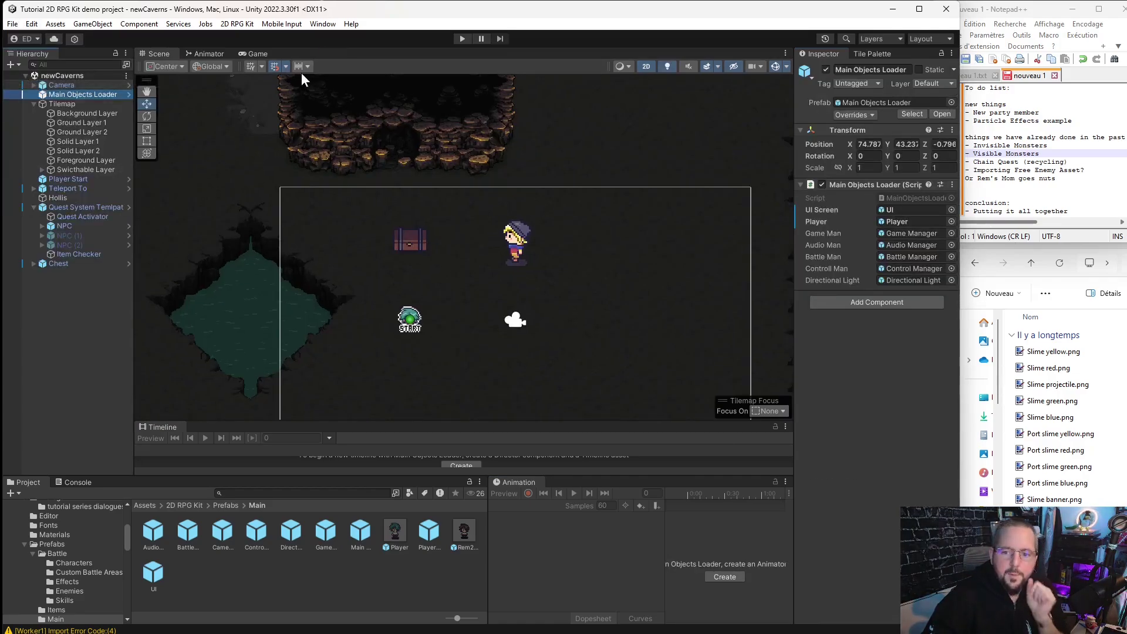
Playtest the scene by walking the player to Hollis and going through the first conversation to its end.
{"action": "left_click", "coordinate": [463, 39]}
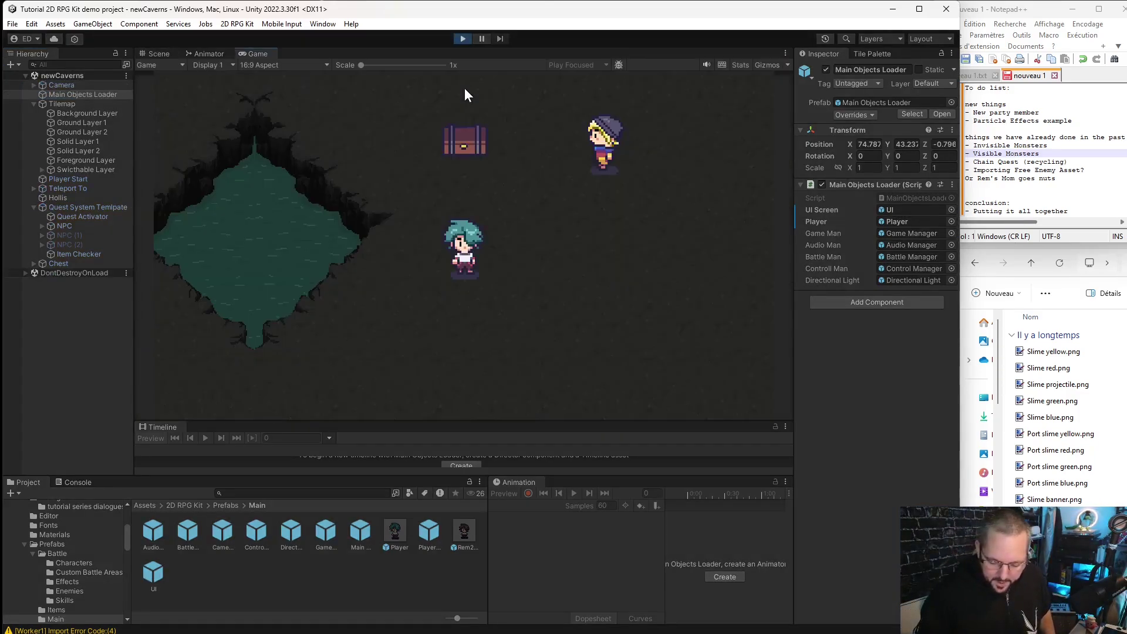
{"action": "key", "text": "Right"}
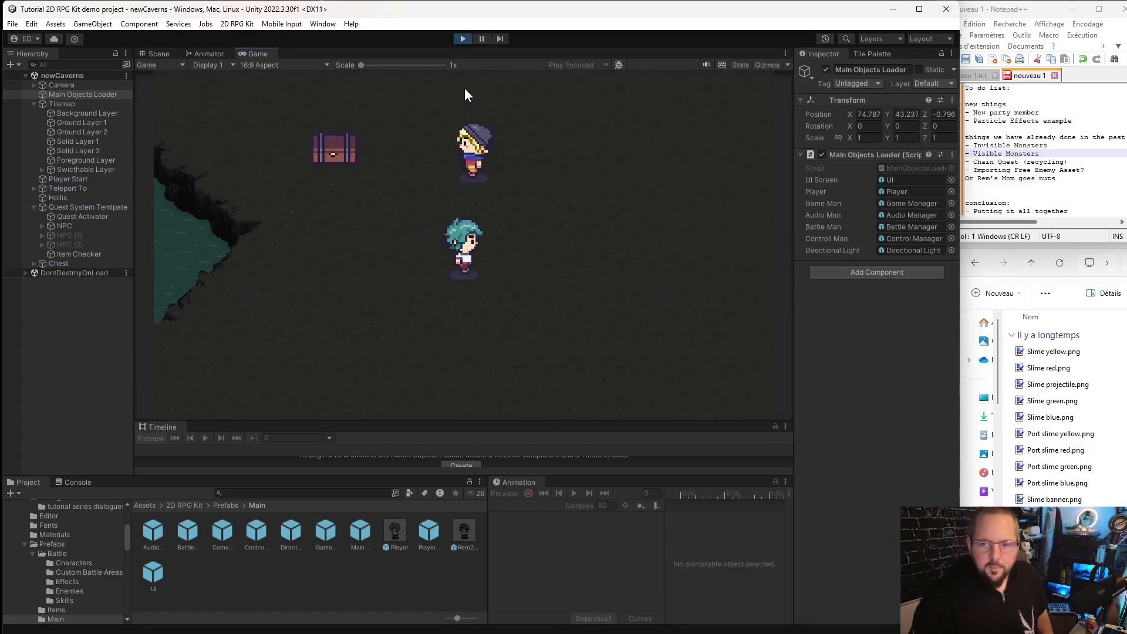
{"action": "key", "text": "Up"}
{"action": "key", "text": "space"}
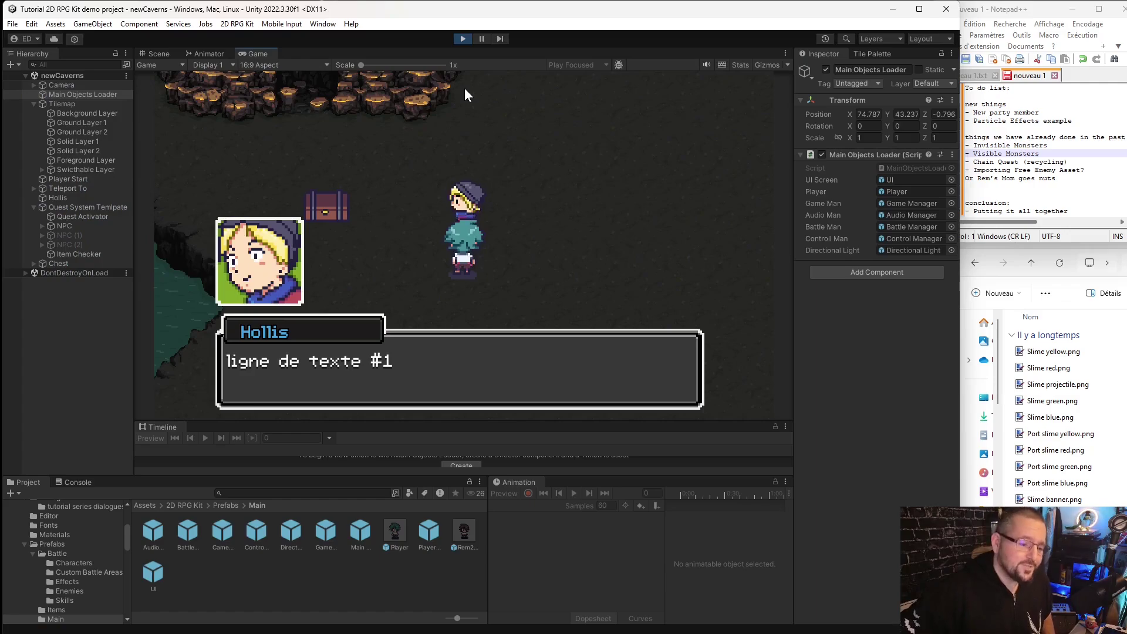
{"action": "key", "text": "space"}
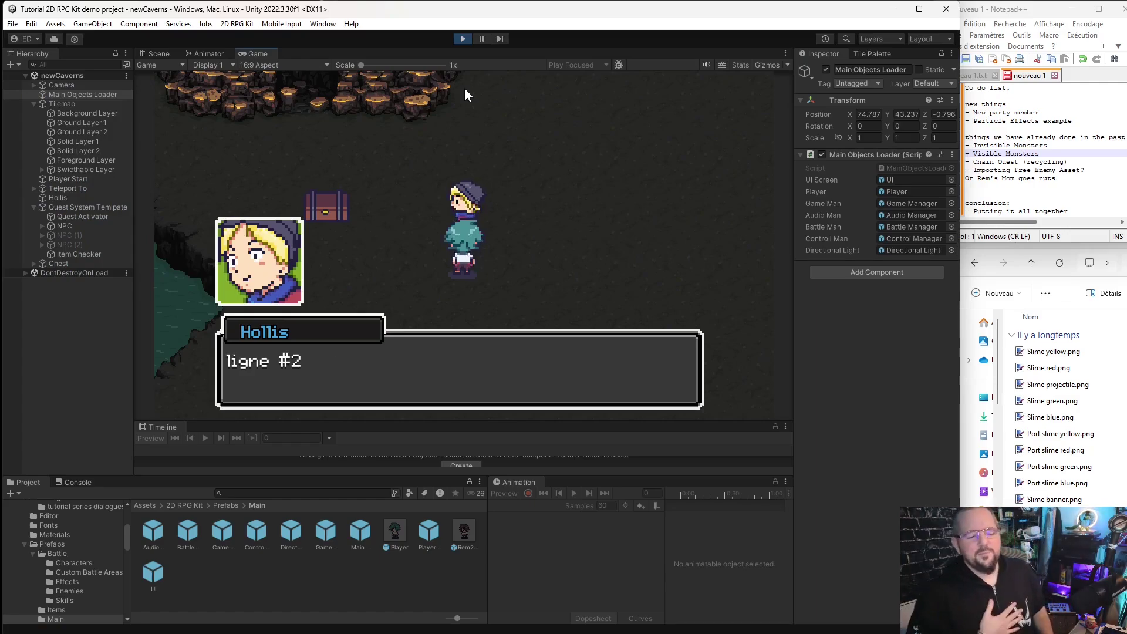
{"action": "key", "text": "space"}
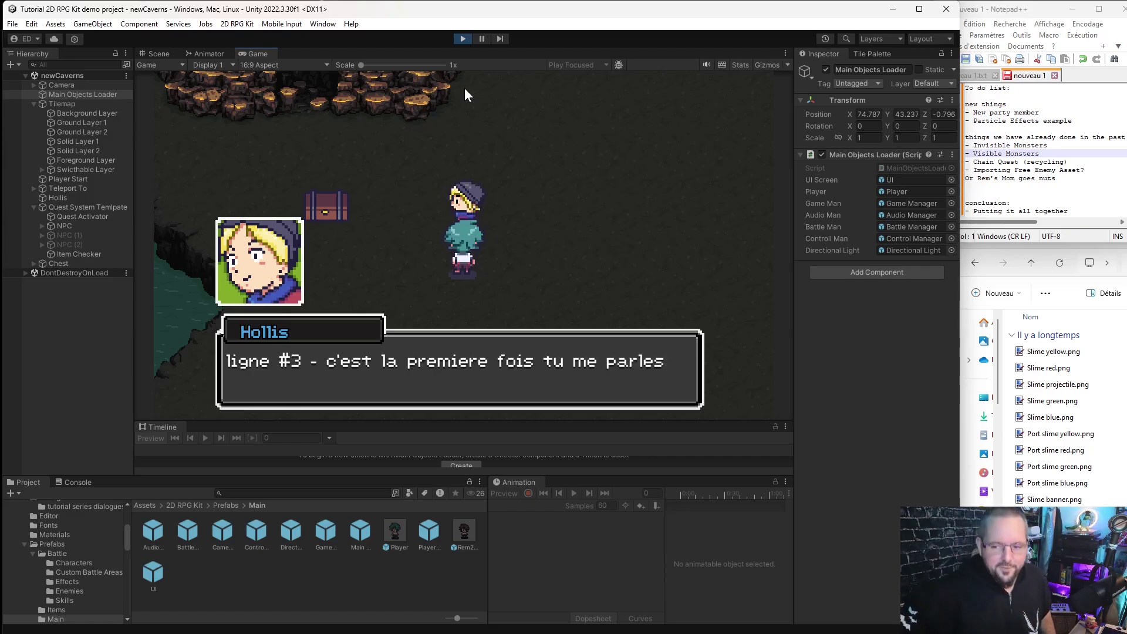
{"action": "key", "text": "space"}
{"action": "key", "text": "Down"}
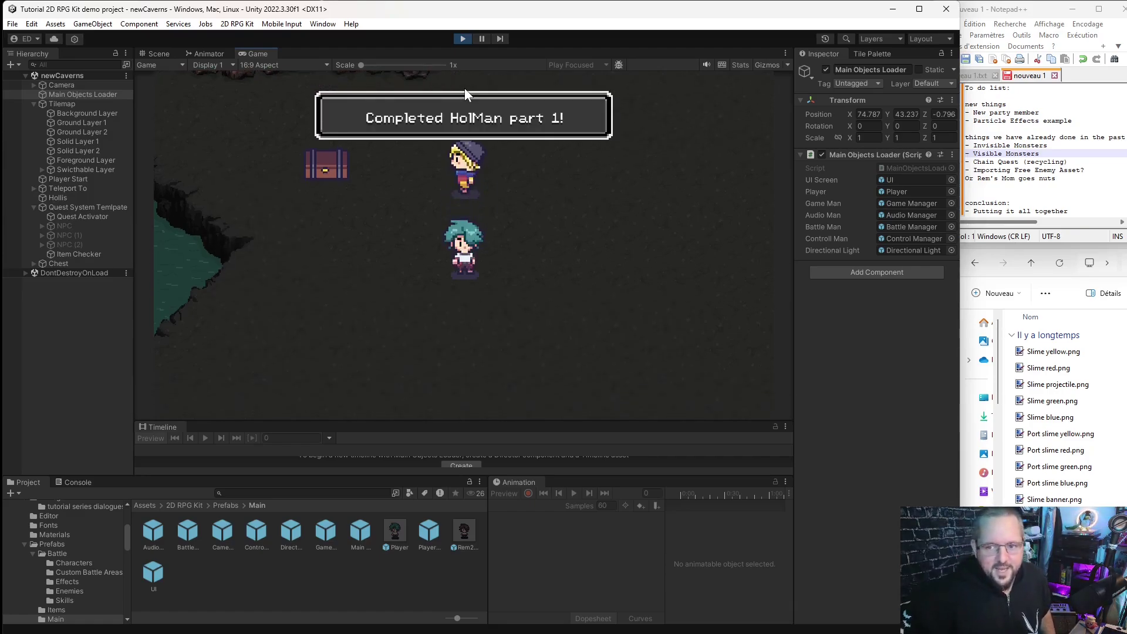
Walk the player around Hollis and over to the chest, and open it to collect the Magic Truffle.
{"action": "key", "text": "Left"}
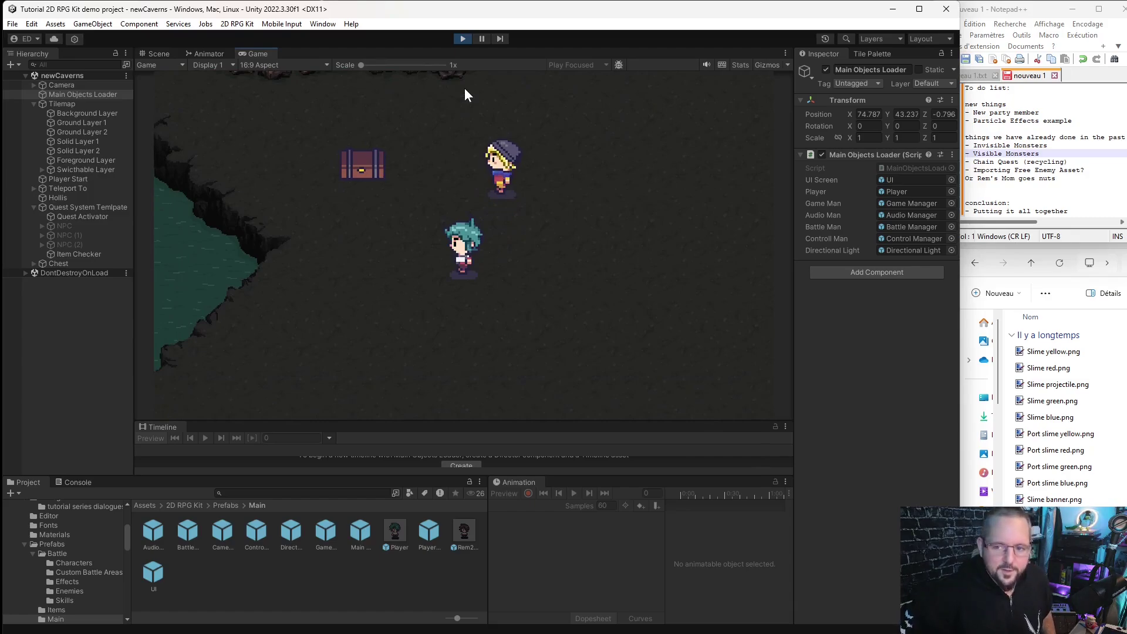
{"action": "key", "text": "Up"}
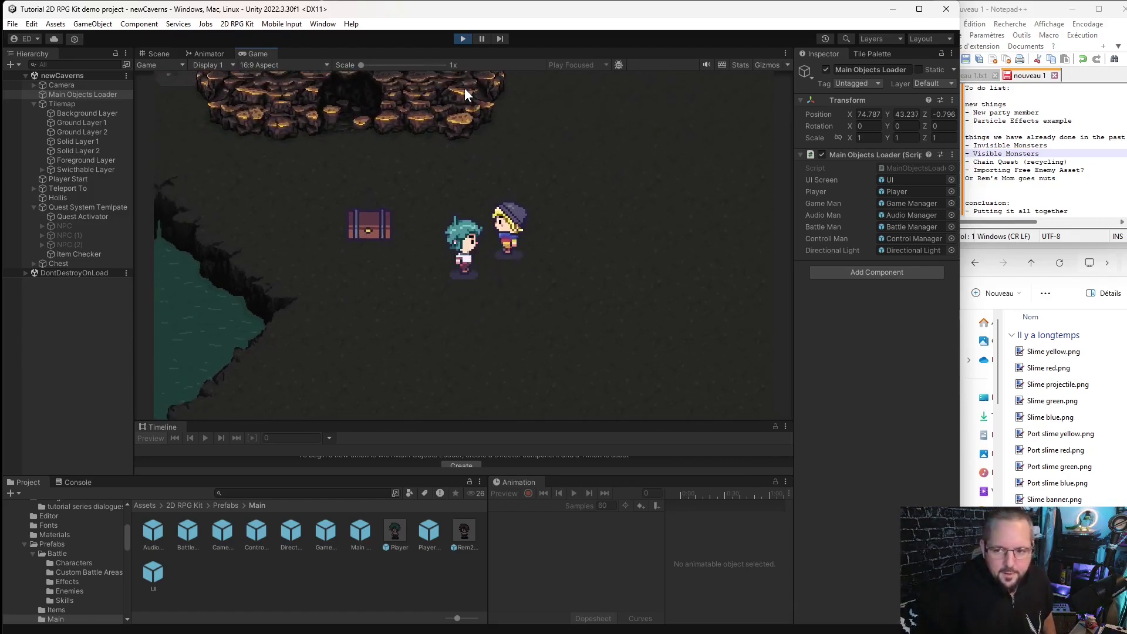
{"action": "key", "text": "Up"}
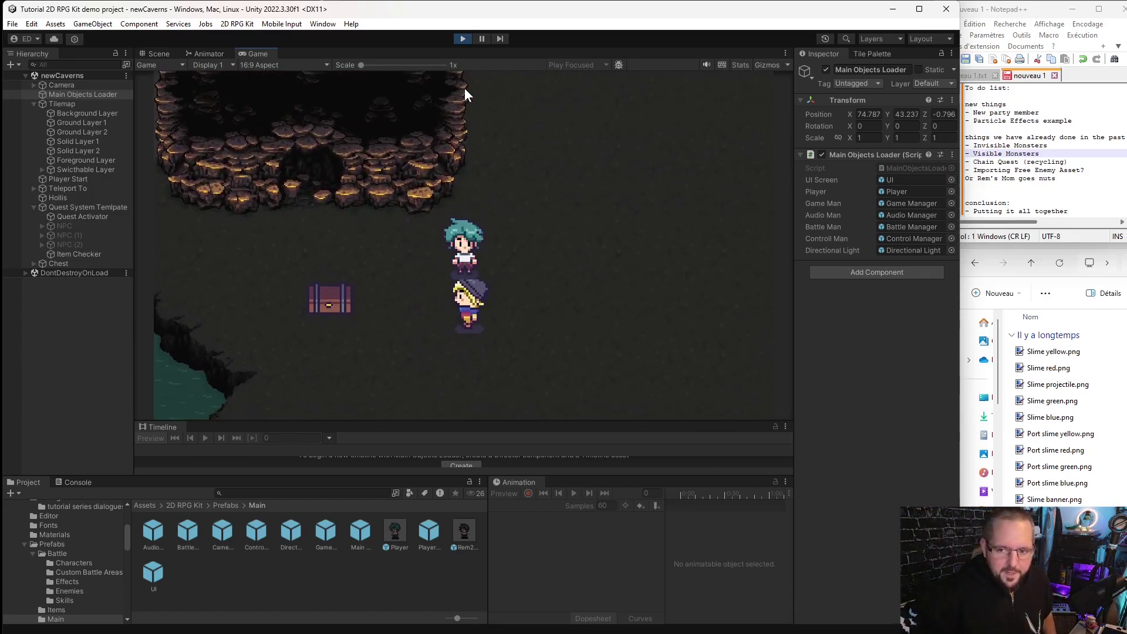
{"action": "key", "text": "Down"}
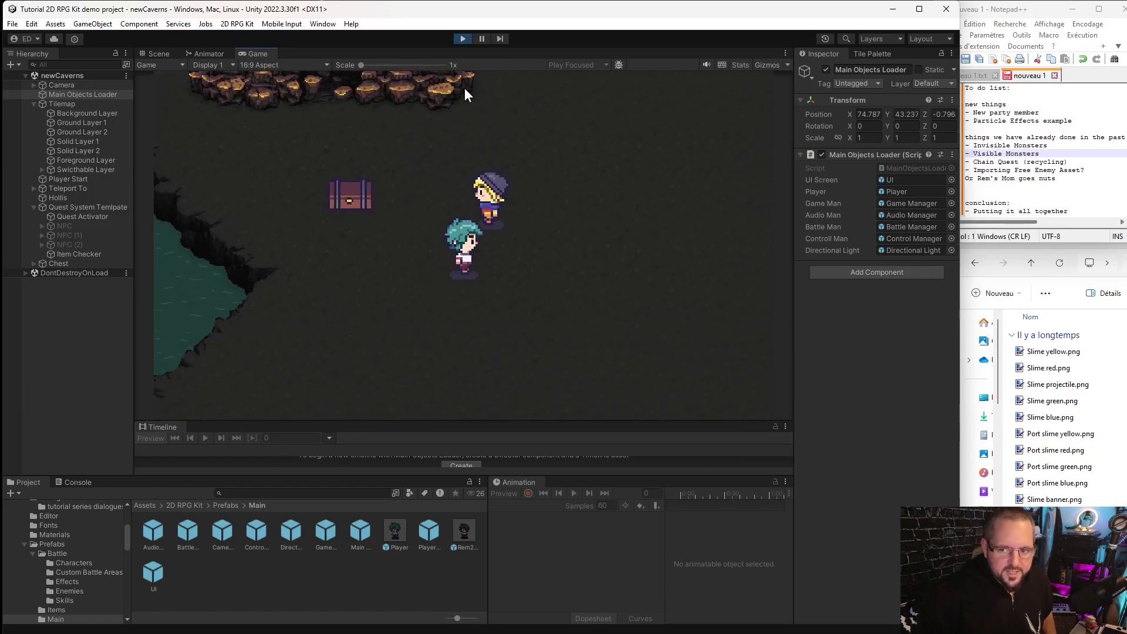
{"action": "key", "text": "Left"}
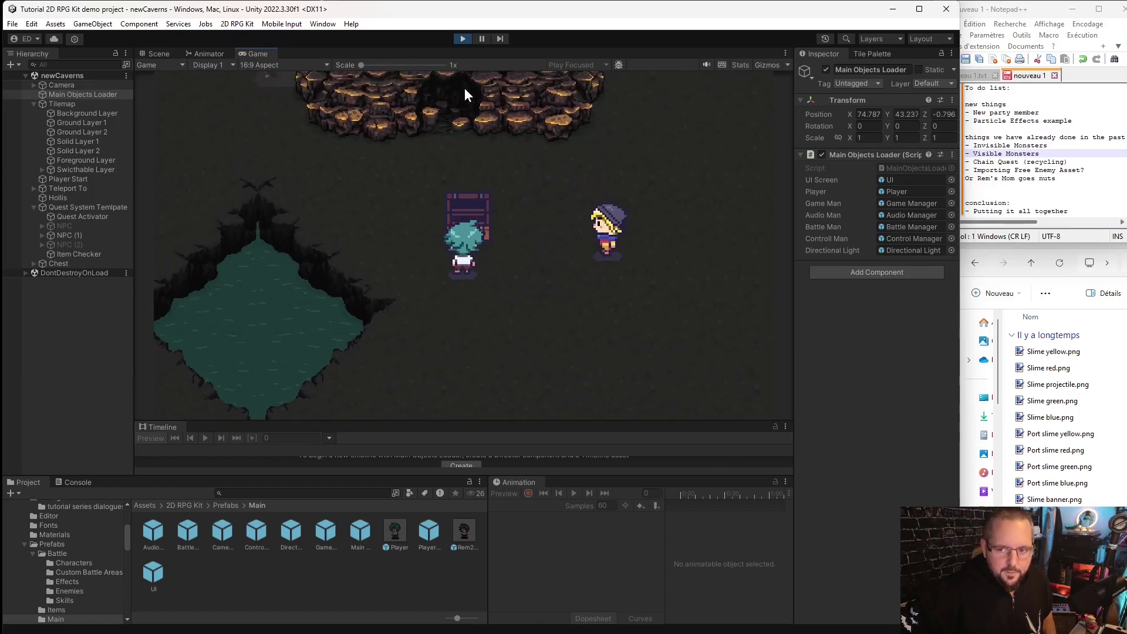
Bring the player back to Hollis from the chest and go through the second conversation.
{"action": "key", "text": "Down"}
{"action": "key", "text": "Right"}
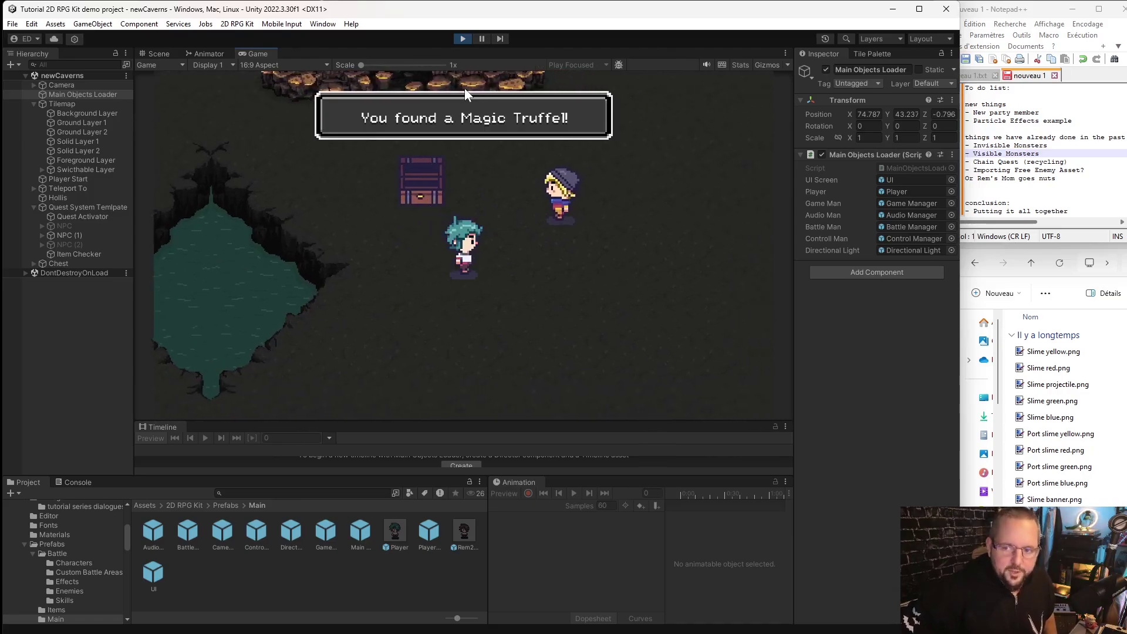
{"action": "key", "text": "Up"}
{"action": "key", "text": "Right"}
{"action": "key", "text": "Down"}
{"action": "key", "text": "Right"}
{"action": "key", "text": "Up"}
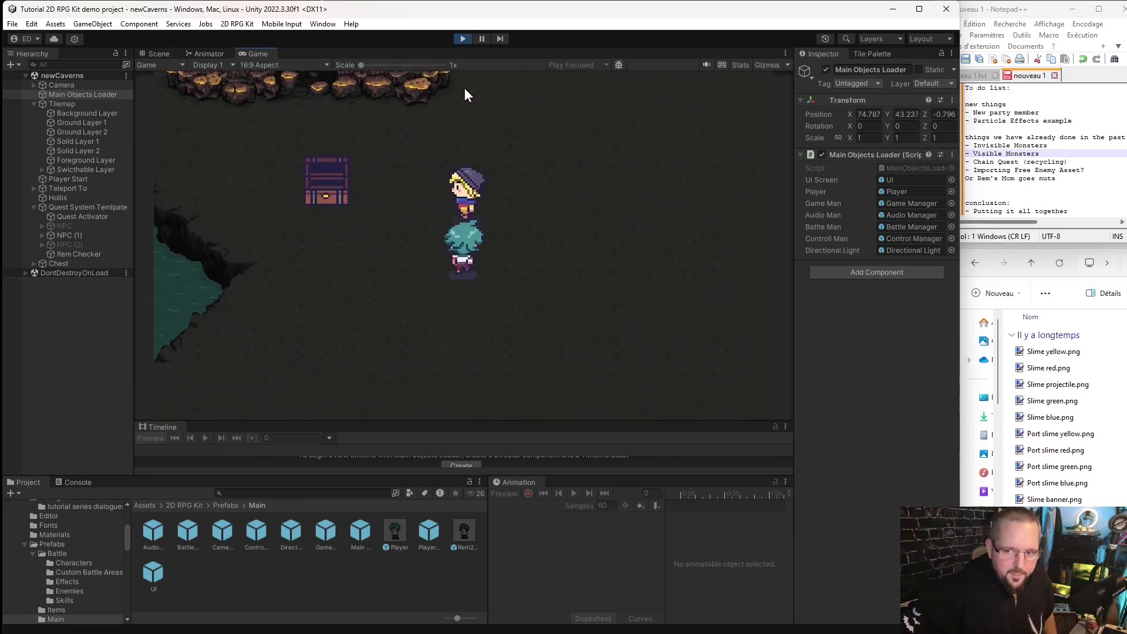
{"action": "key", "text": "Up"}
{"action": "key", "text": "space"}
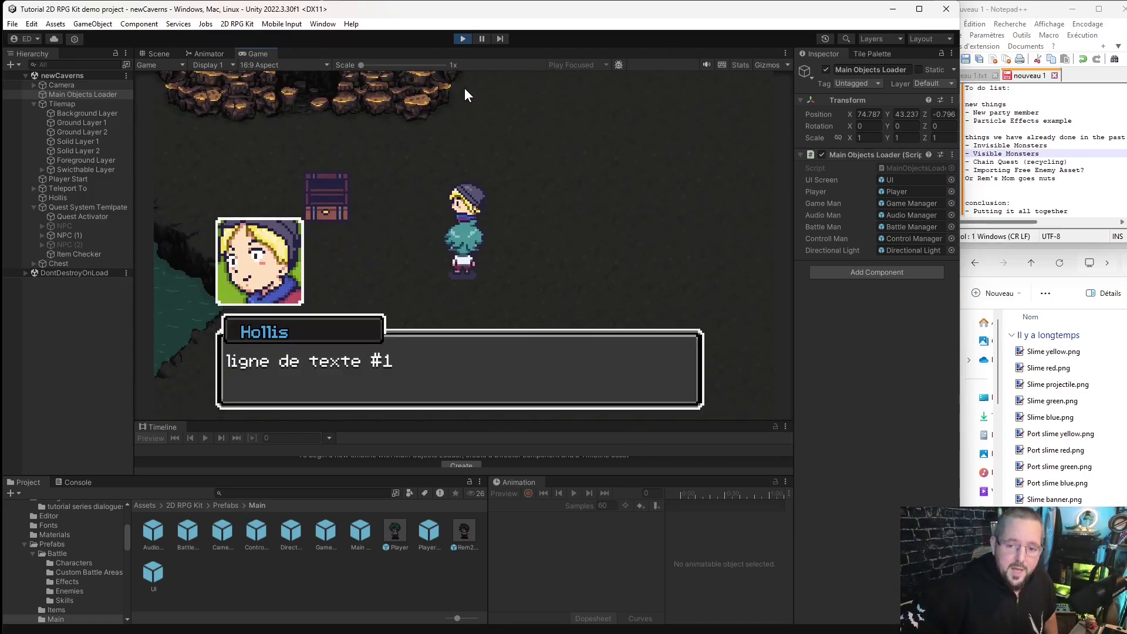
{"action": "key", "text": "space"}
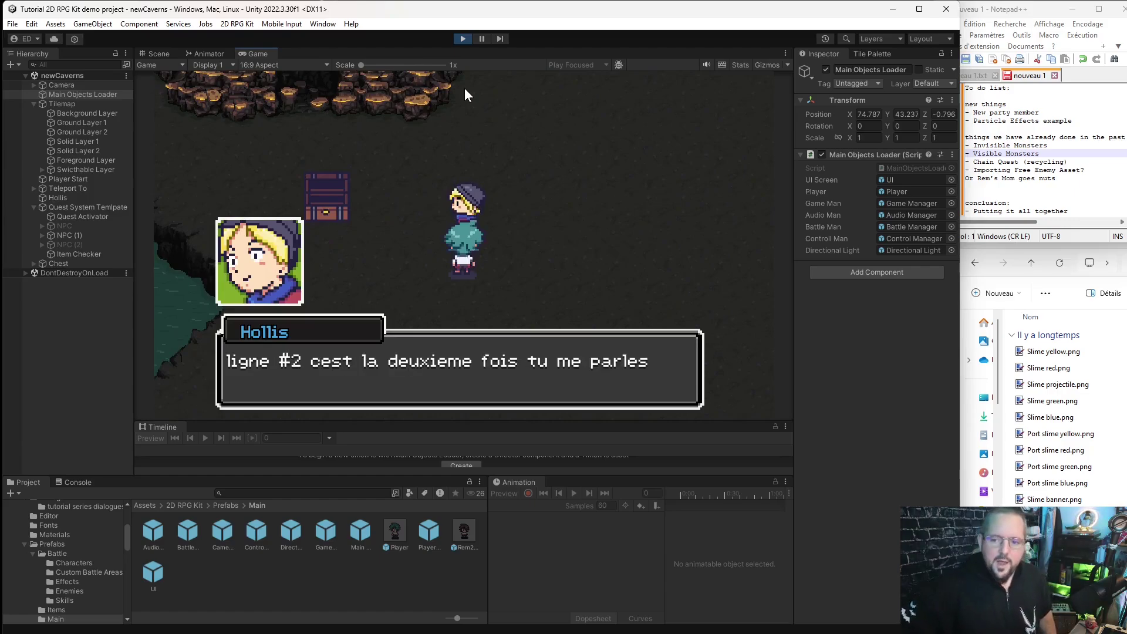
{"action": "key", "text": "space"}
Move the player beside Hollis and check the current party members in the game menu before closing it.
{"action": "key", "text": "Up"}
{"action": "key", "text": "Right"}
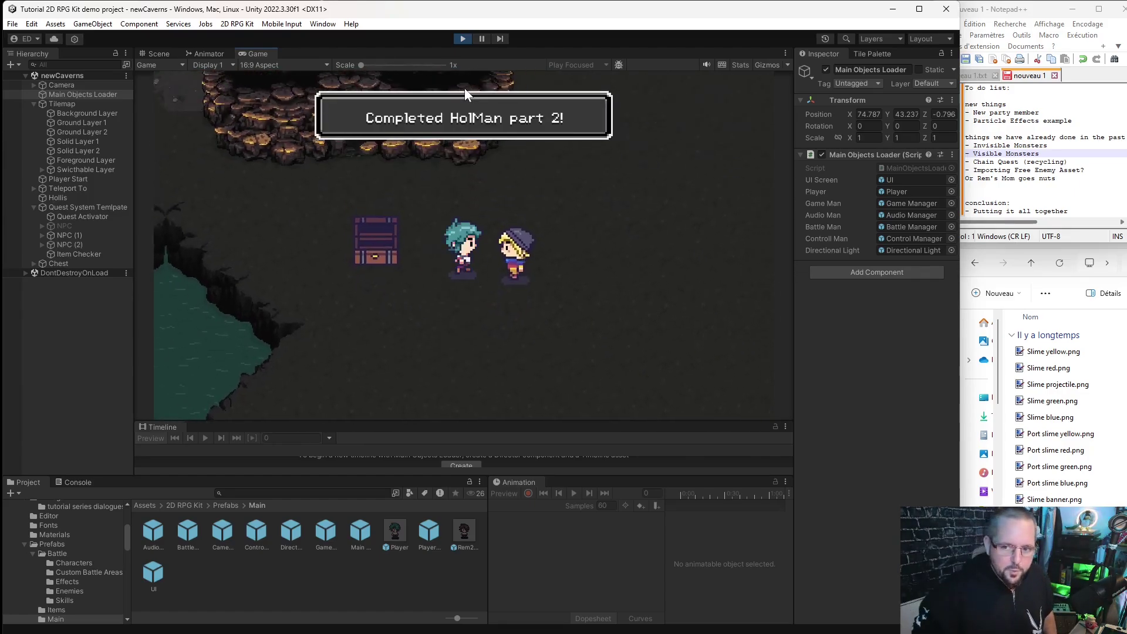
{"action": "key", "text": "Down"}
{"action": "key", "text": "Right"}
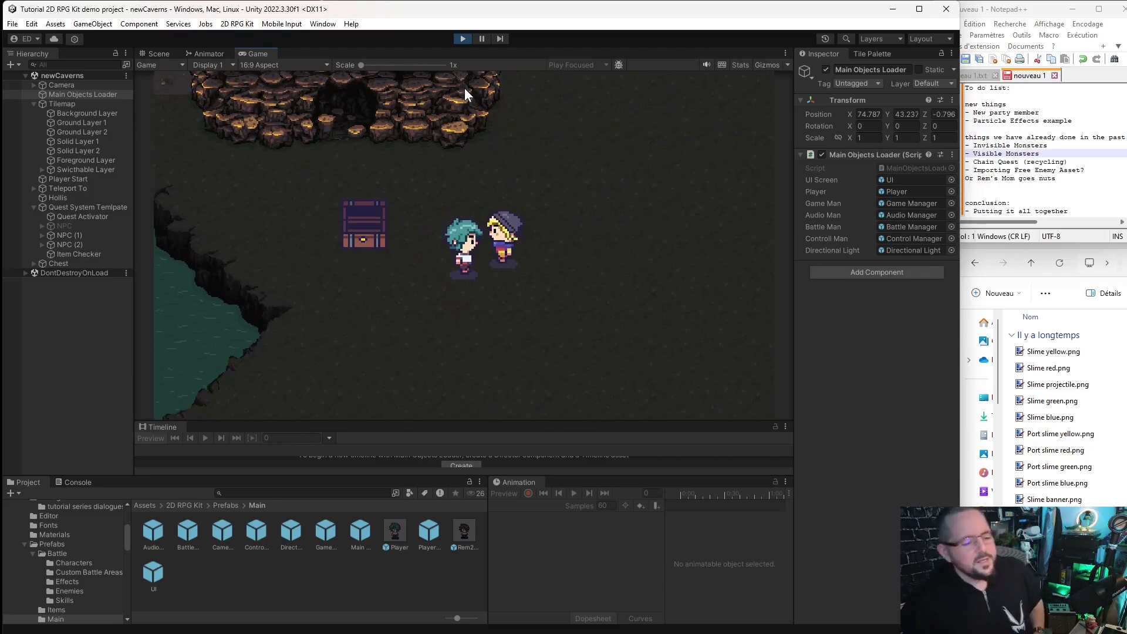
{"action": "key", "text": "Escape"}
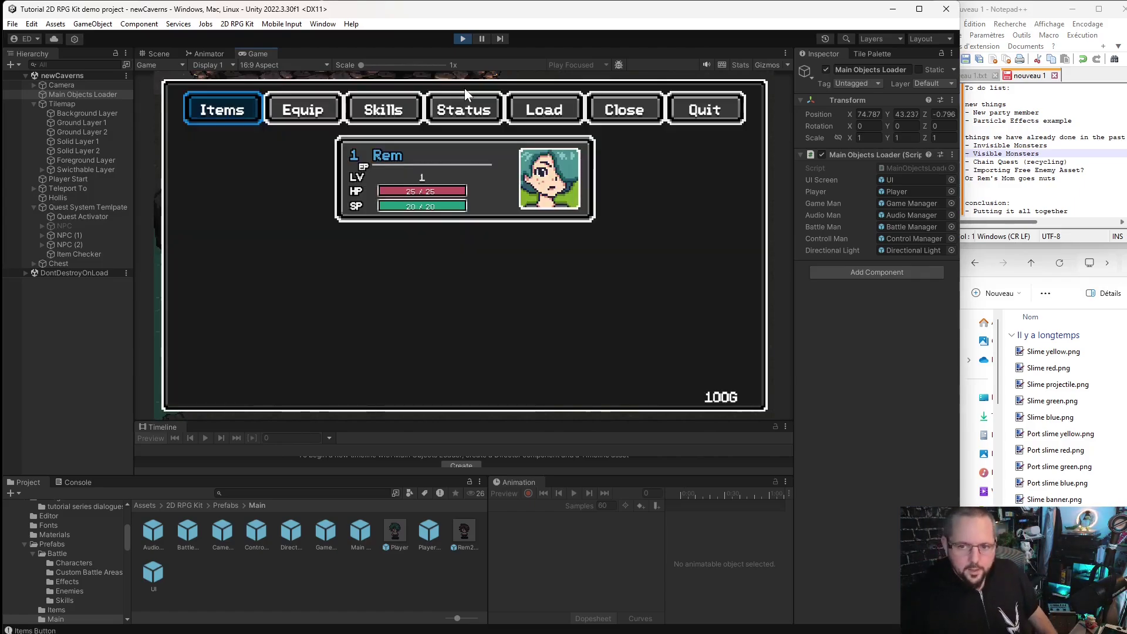
{"action": "key", "text": "Escape"}
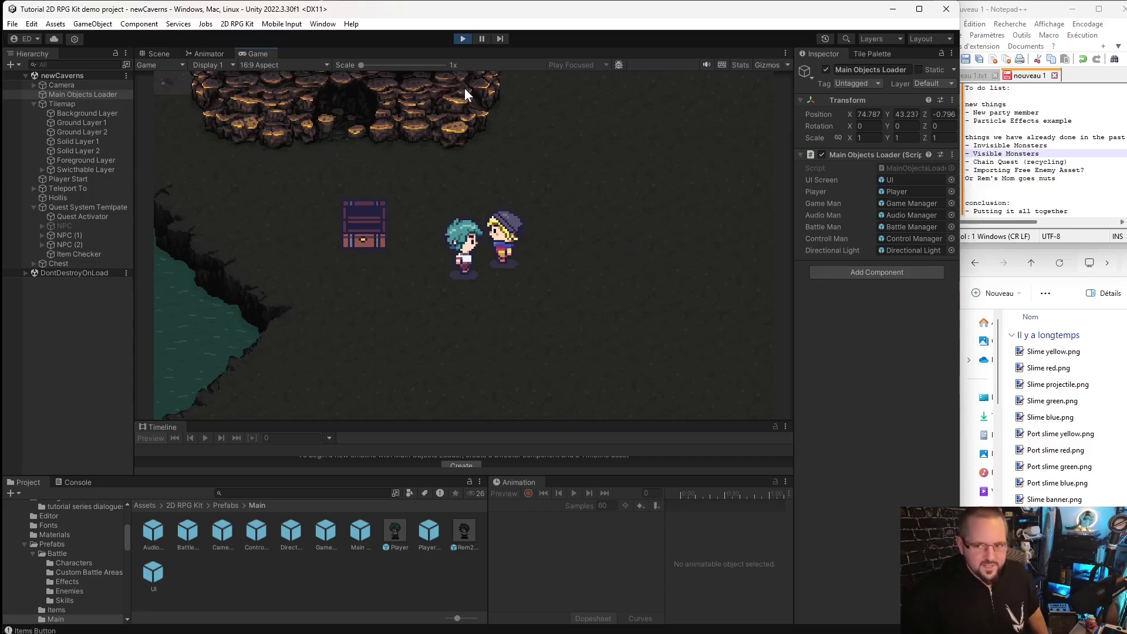
Talk to Hollis a third time to test the sprite hiding, finish the dialogue and walk away.
{"action": "key", "text": "Return"}
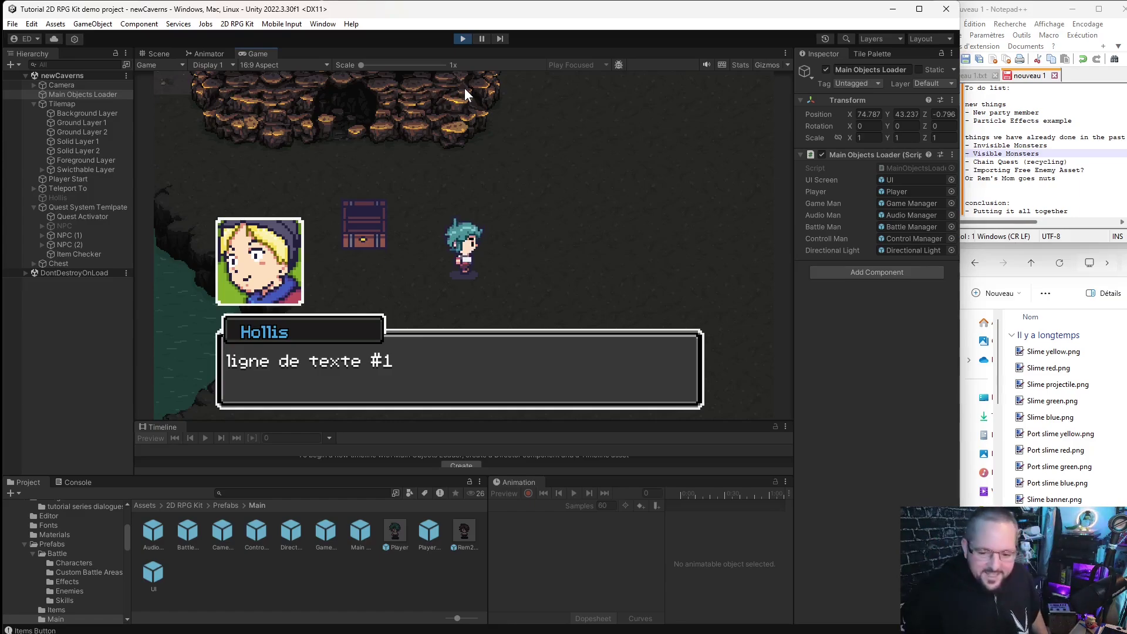
{"action": "key", "text": "space"}
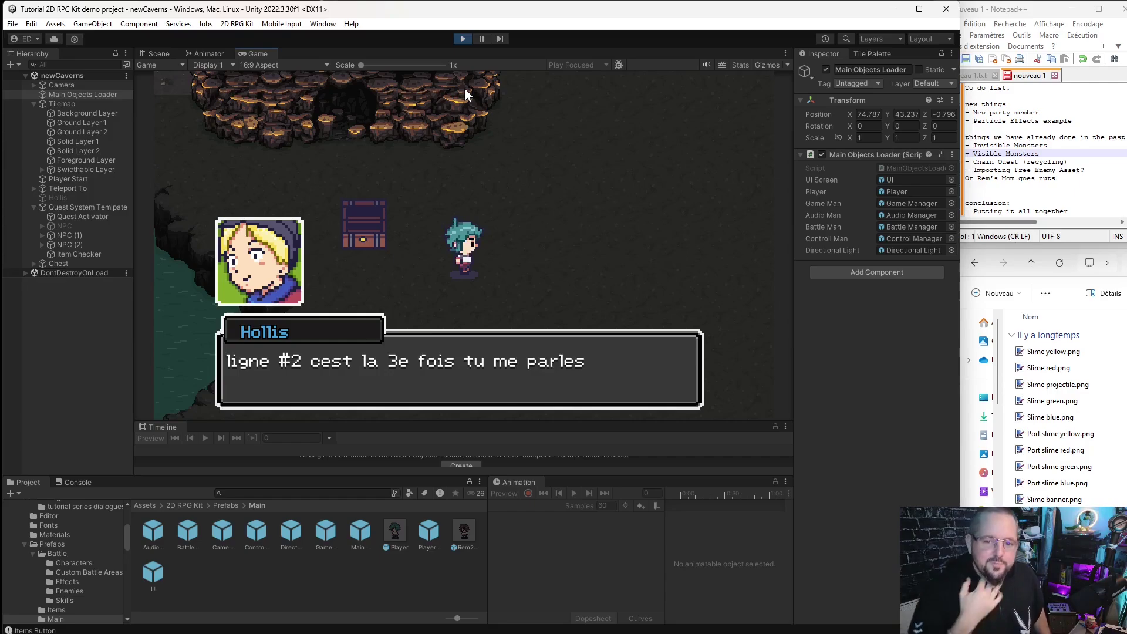
{"action": "key", "text": "space"}
{"action": "key", "text": "Down"}
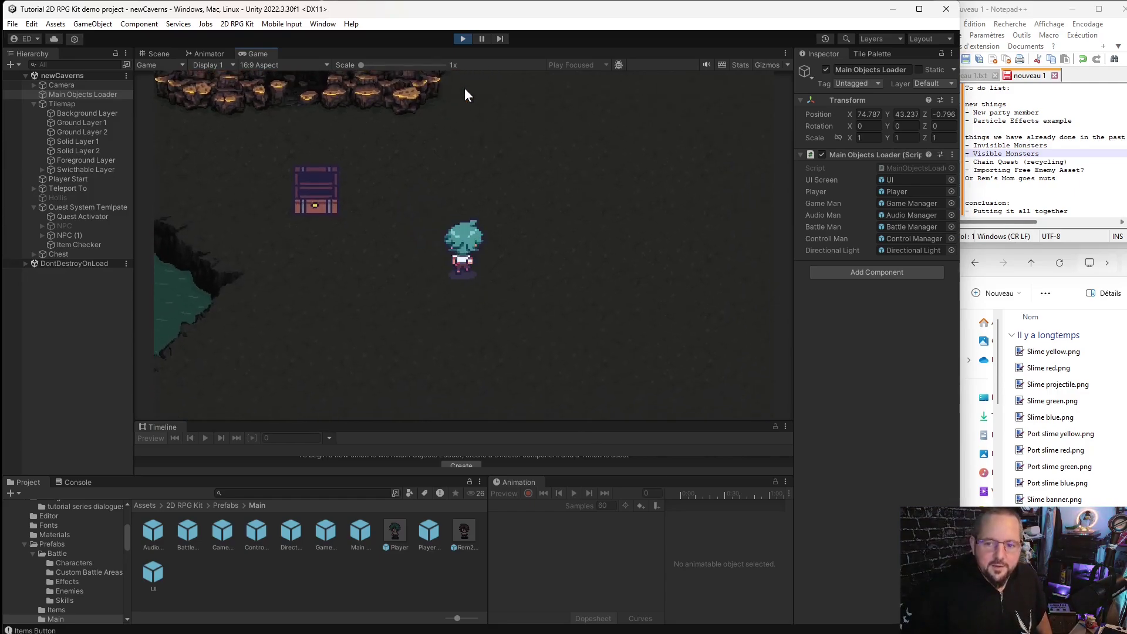
Walk the player around the area beside the open chest to test movement where Hollis stood.
{"action": "key", "text": "Left"}
{"action": "key", "text": "Up"}
{"action": "key", "text": "Left"}
{"action": "key", "text": "Up"}
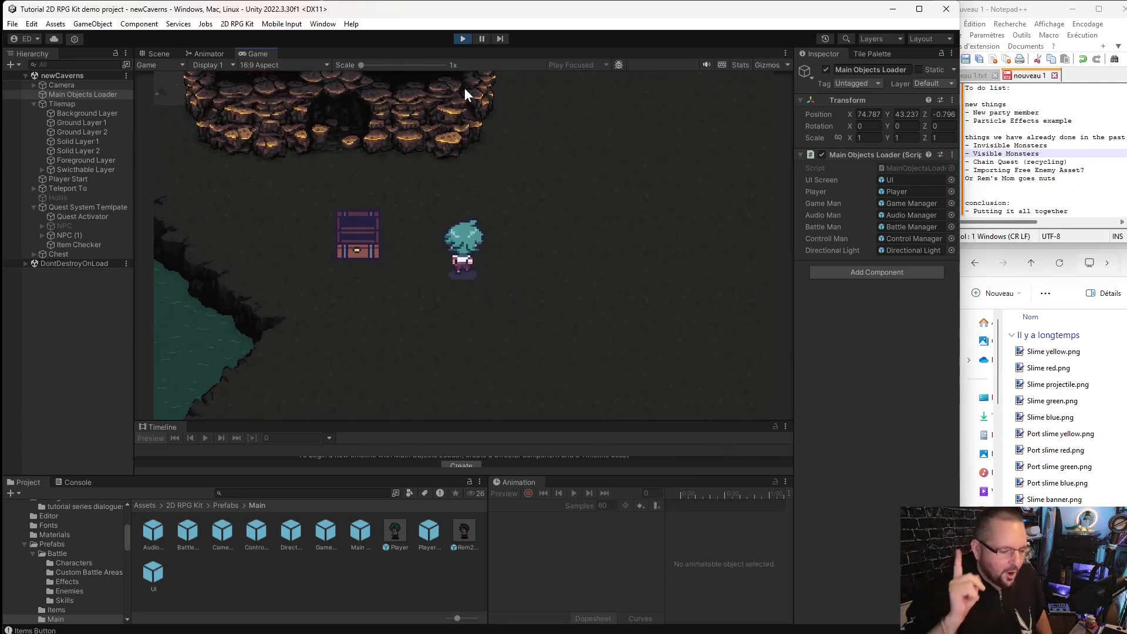
{"action": "key", "text": "Up"}
{"action": "key", "text": "Right"}
{"action": "key", "text": "Right"}
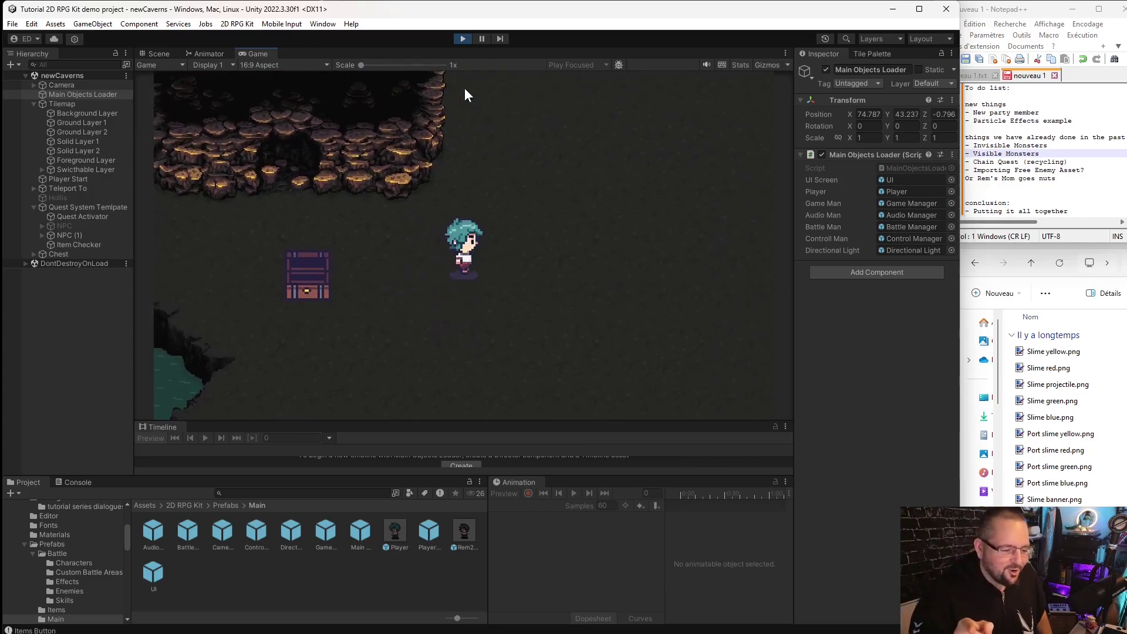
{"action": "key", "text": "Down"}
{"action": "key", "text": "Left"}
{"action": "key", "text": "Down"}
{"action": "key", "text": "Left"}
{"action": "key", "text": "Up"}
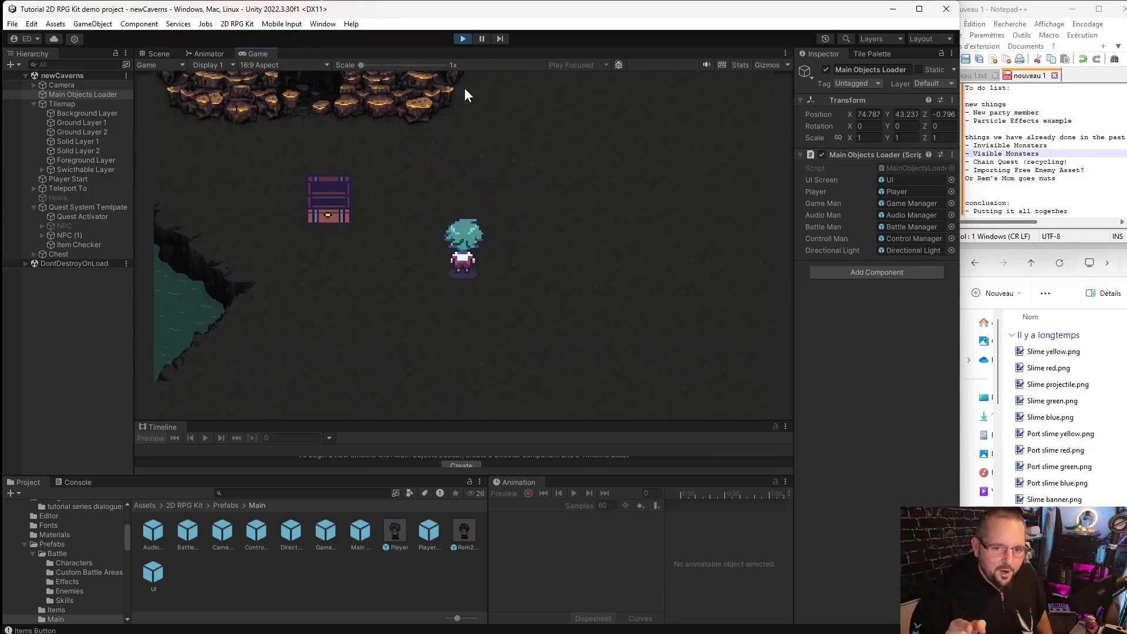
{"action": "key", "text": "Left"}
{"action": "key", "text": "Up"}
{"action": "key", "text": "Right"}
{"action": "key", "text": "Up"}
{"action": "key", "text": "Right"}
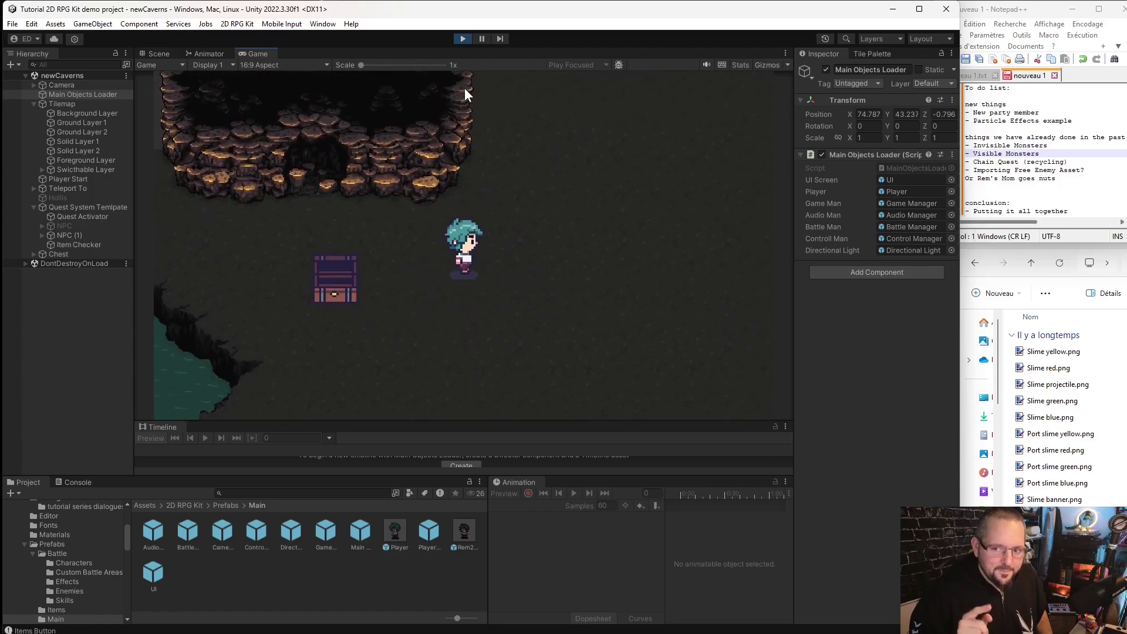
{"action": "key", "text": "Right"}
{"action": "key", "text": "Right"}
{"action": "key", "text": "Down"}
{"action": "key", "text": "Left"}
Check the party members in the in-game menu and return to the cavern.
{"action": "key", "text": "Escape"}
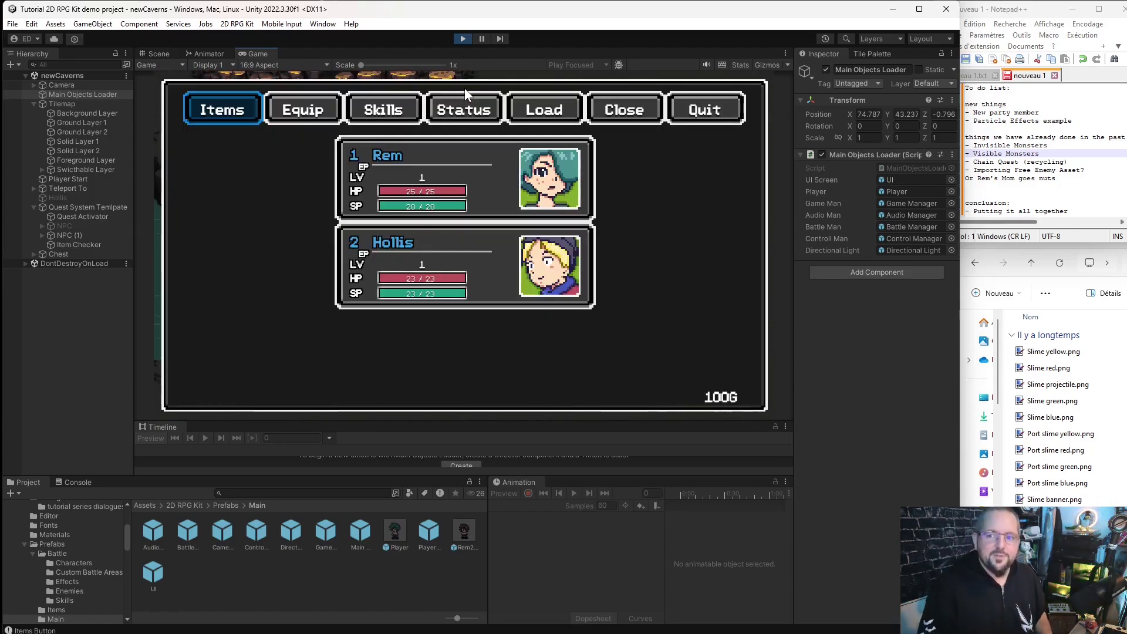
{"action": "key", "text": "Escape"}
{"action": "key", "text": "Left"}
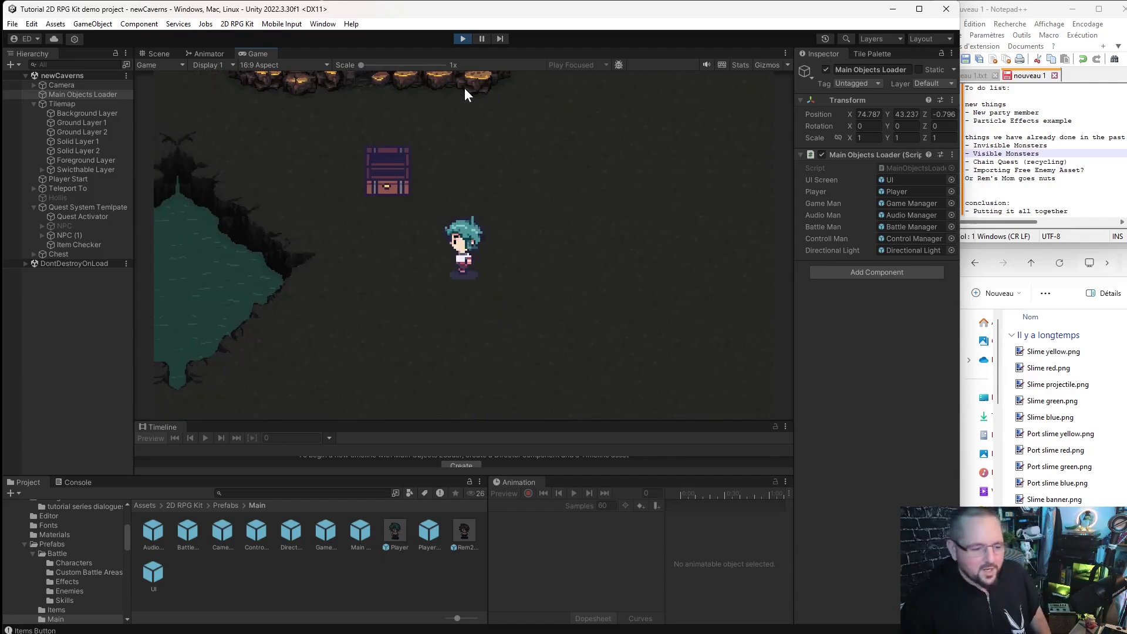
{"action": "key", "text": "Down"}
{"action": "key", "text": "Right"}
{"action": "key", "text": "Up"}
{"action": "key", "text": "Left"}
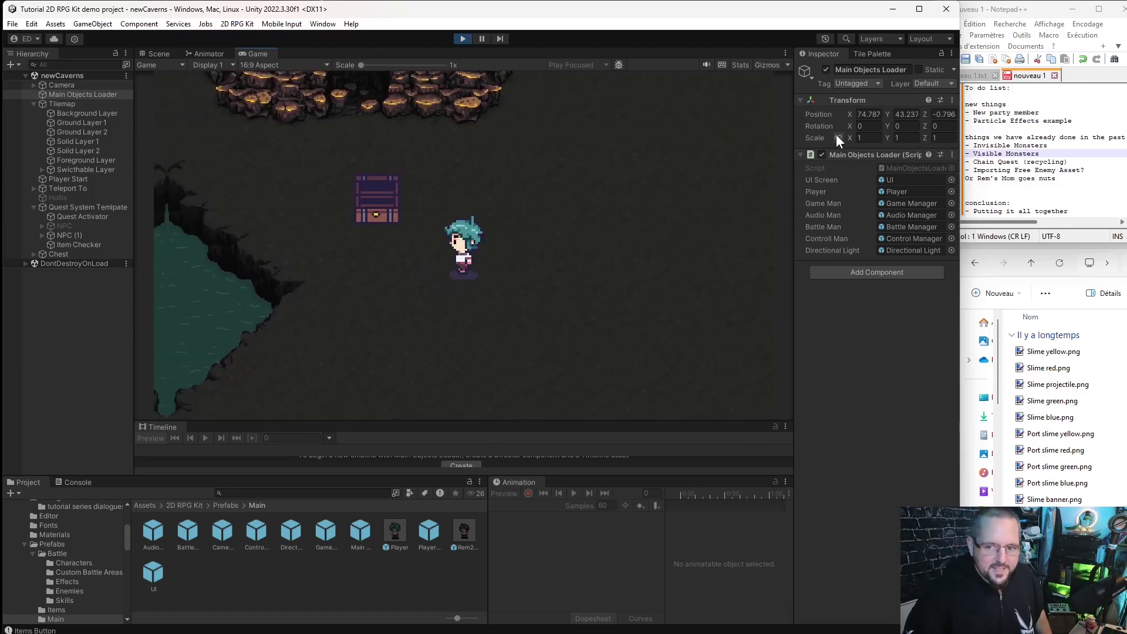
{"action": "key", "text": "Up"}
{"action": "key", "text": "Right"}
{"action": "key", "text": "Down"}
{"action": "key", "text": "Left"}
{"action": "key", "text": "Up"}
{"action": "key", "text": "Right"}
{"action": "key", "text": "Down"}
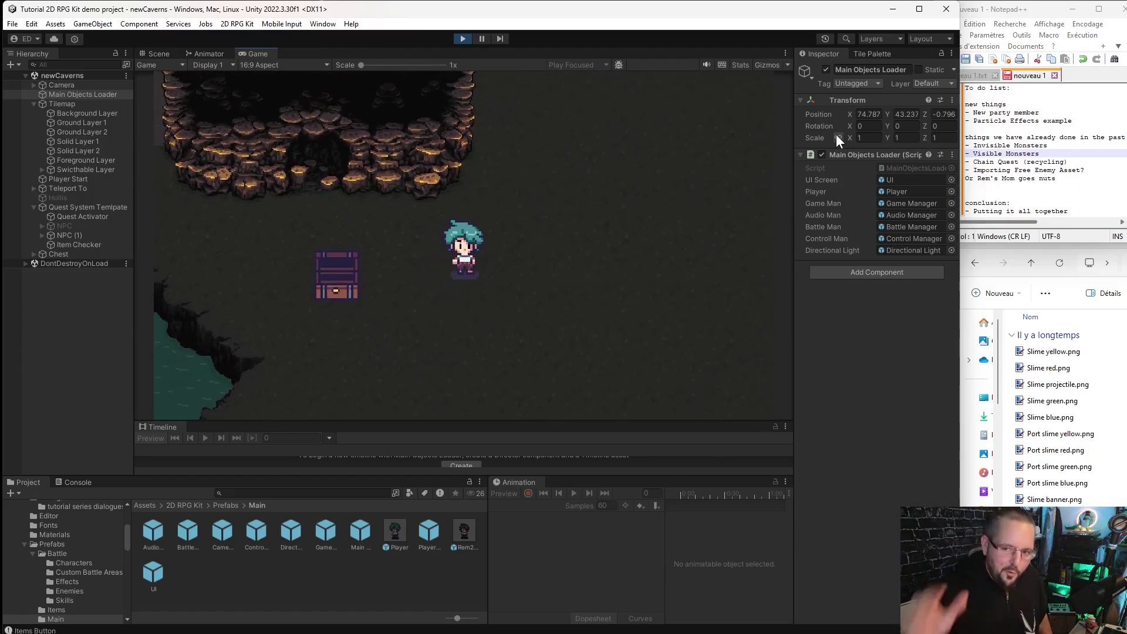
{"action": "key", "text": "Right"}
{"action": "key", "text": "Down"}
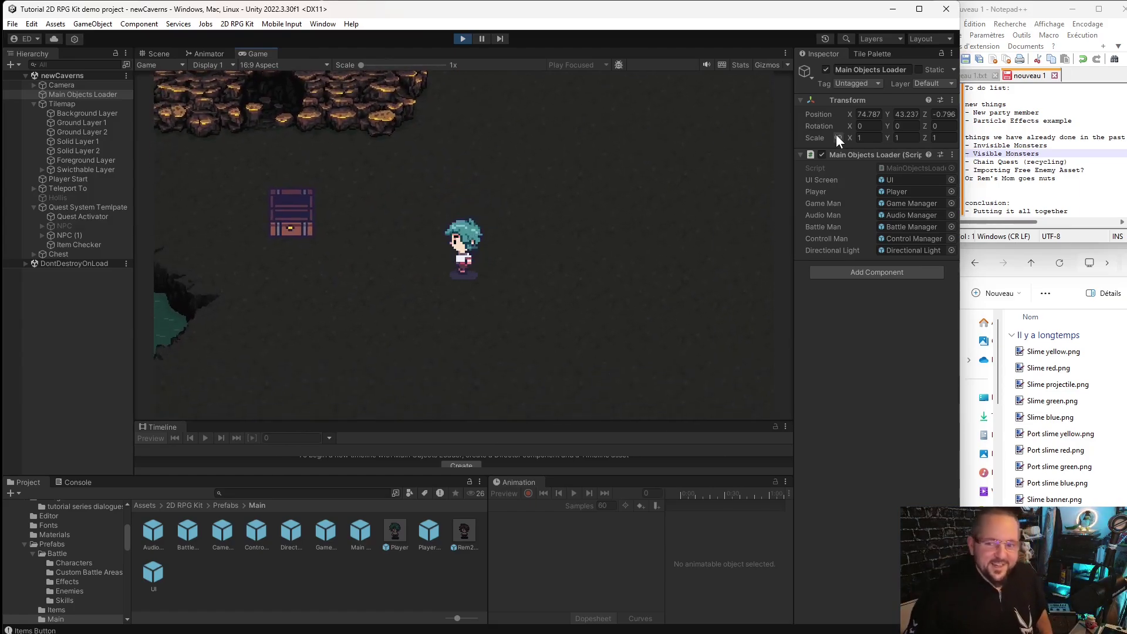
{"action": "key", "text": "Left"}
{"action": "key", "text": "Up"}
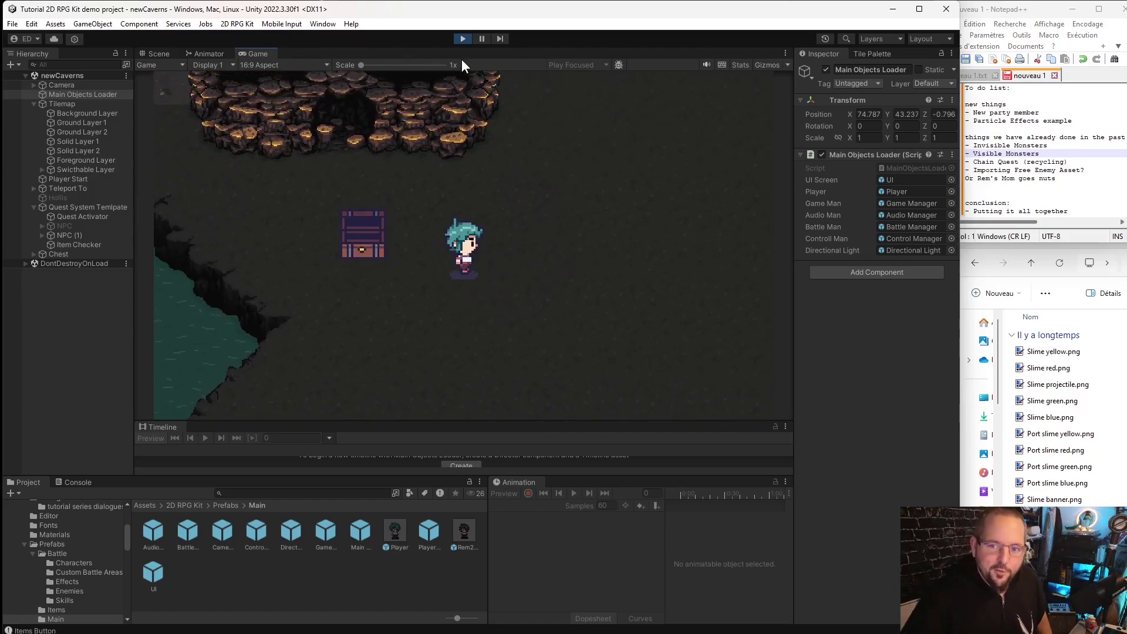
Stop the play test and disable the second Box Collider 2D on NPC (2), the one below the Dialog Starter script.
{"action": "left_click", "coordinate": [466, 35]}
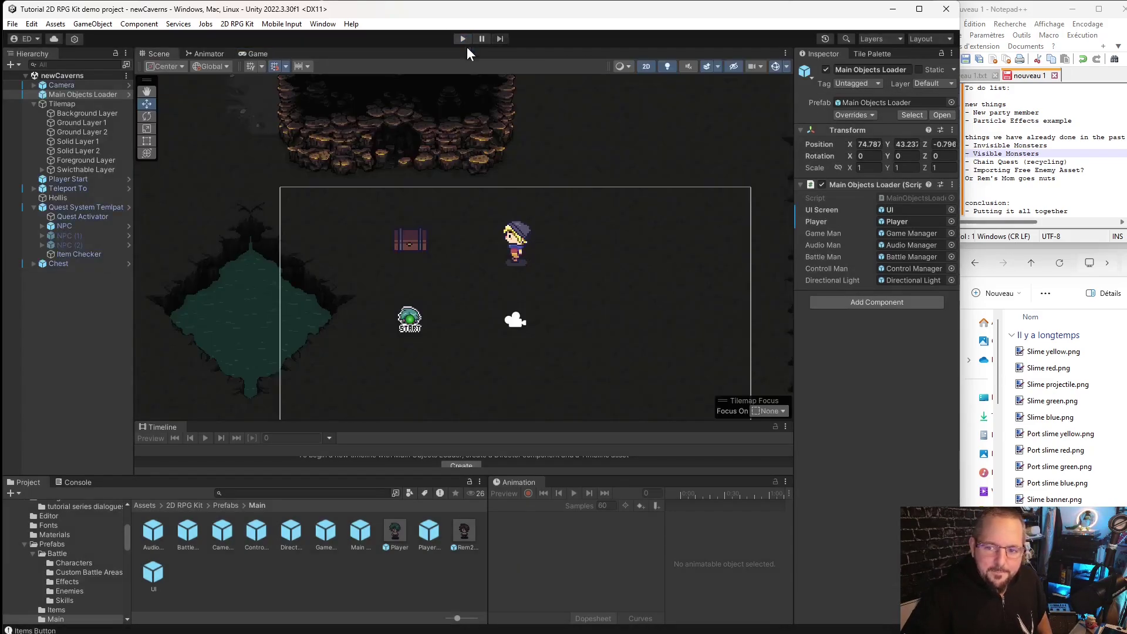
{"action": "left_click", "coordinate": [515, 249]}
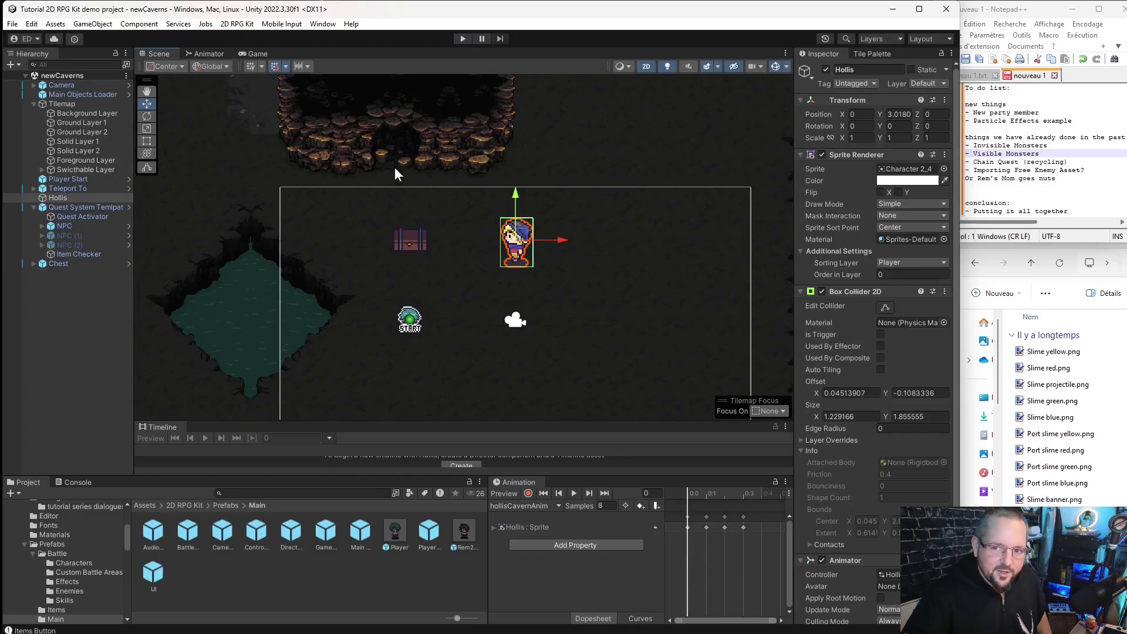
{"action": "left_click", "coordinate": [76, 227]}
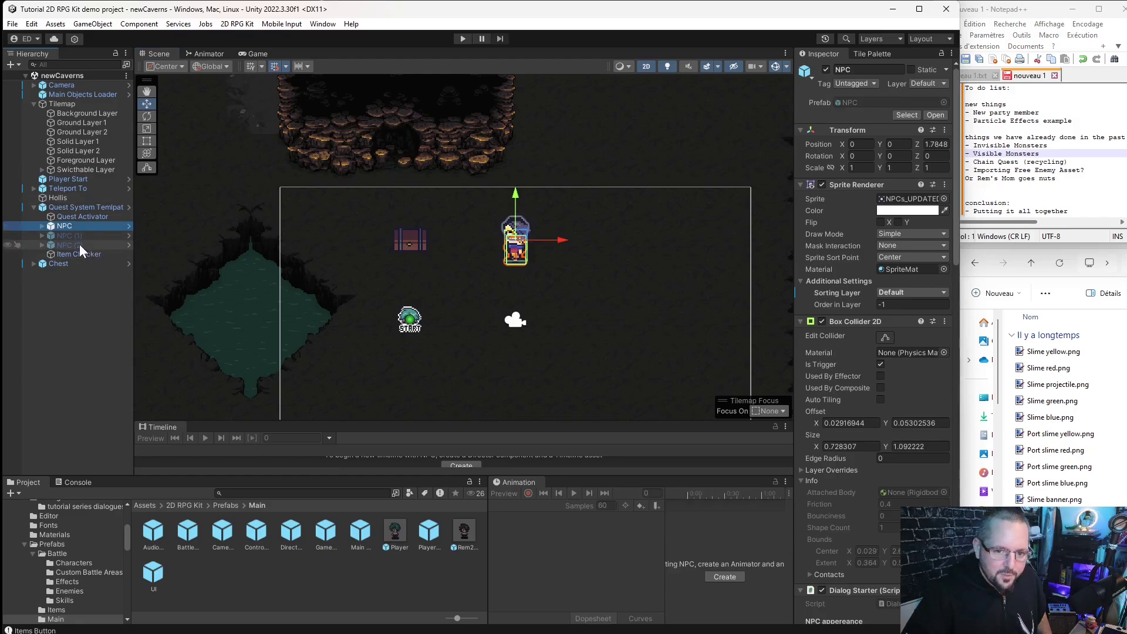
{"action": "left_click", "coordinate": [79, 244]}
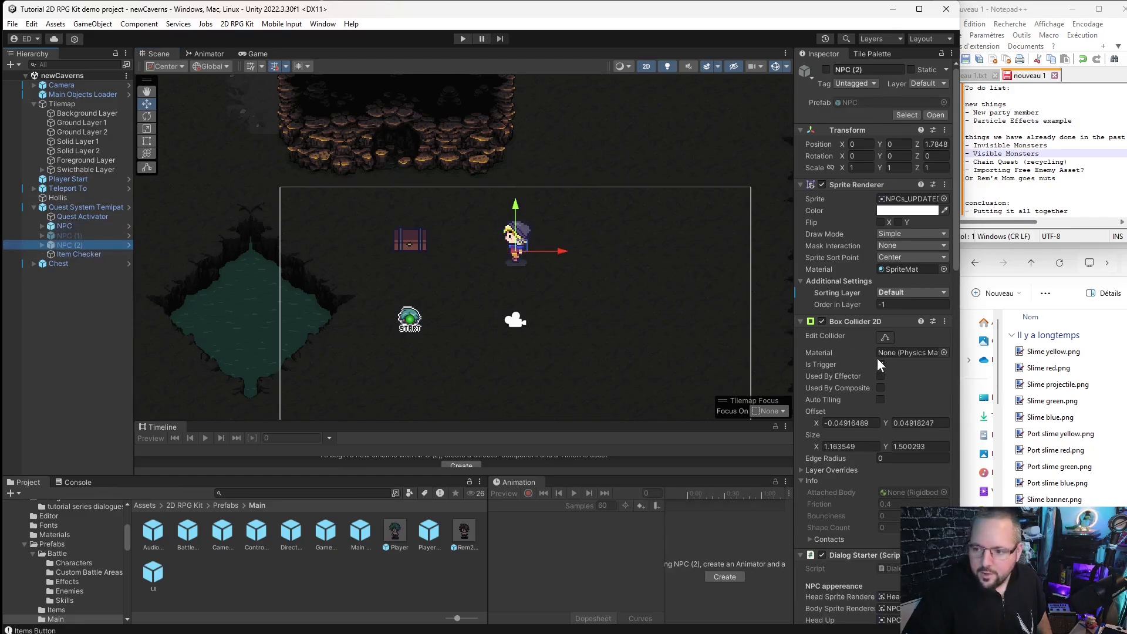
{"action": "scroll", "coordinate": [877, 358], "scroll_direction": "down", "scroll_amount": 15}
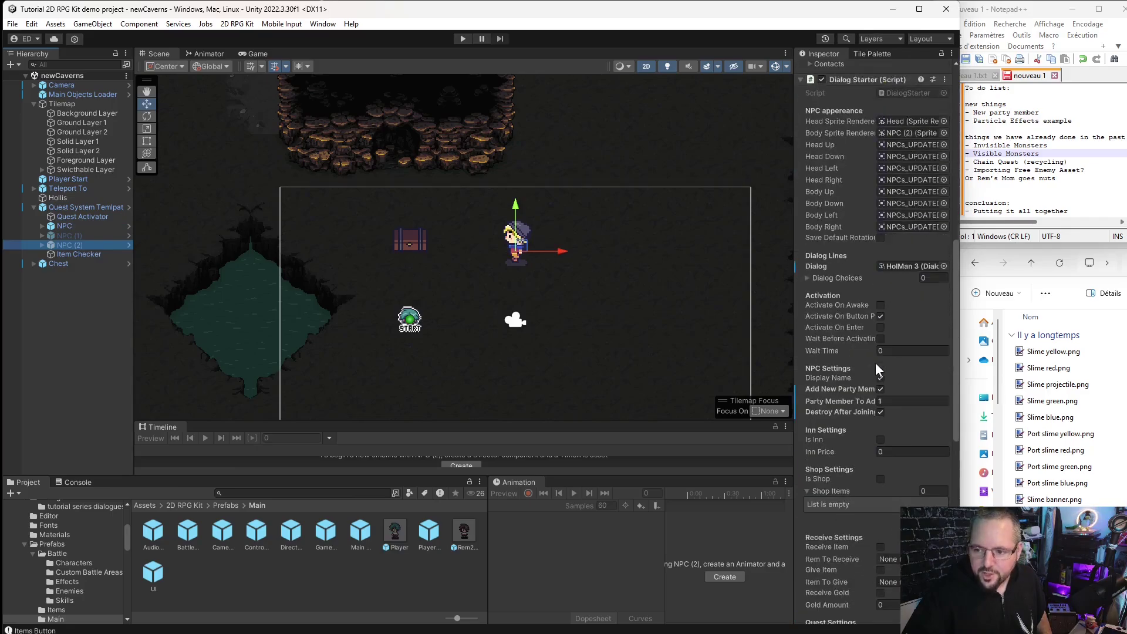
{"action": "scroll", "coordinate": [872, 379], "scroll_direction": "down", "scroll_amount": 15}
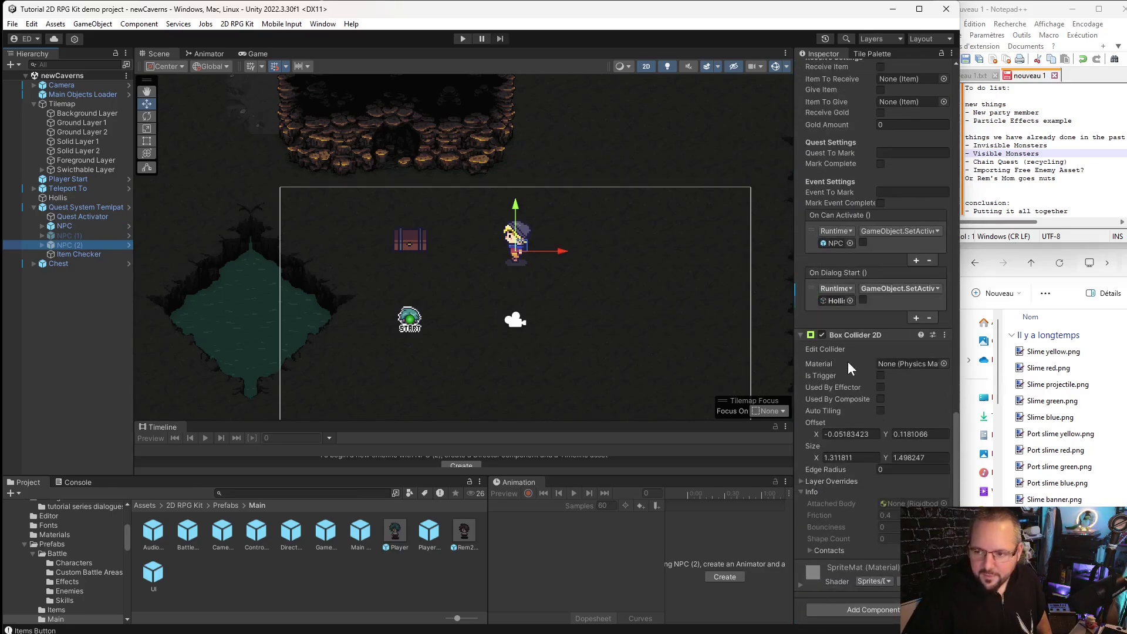
{"action": "left_click", "coordinate": [821, 334]}
Save the newCaverns scene and start a new play test.
{"action": "left_click", "coordinate": [362, 262]}
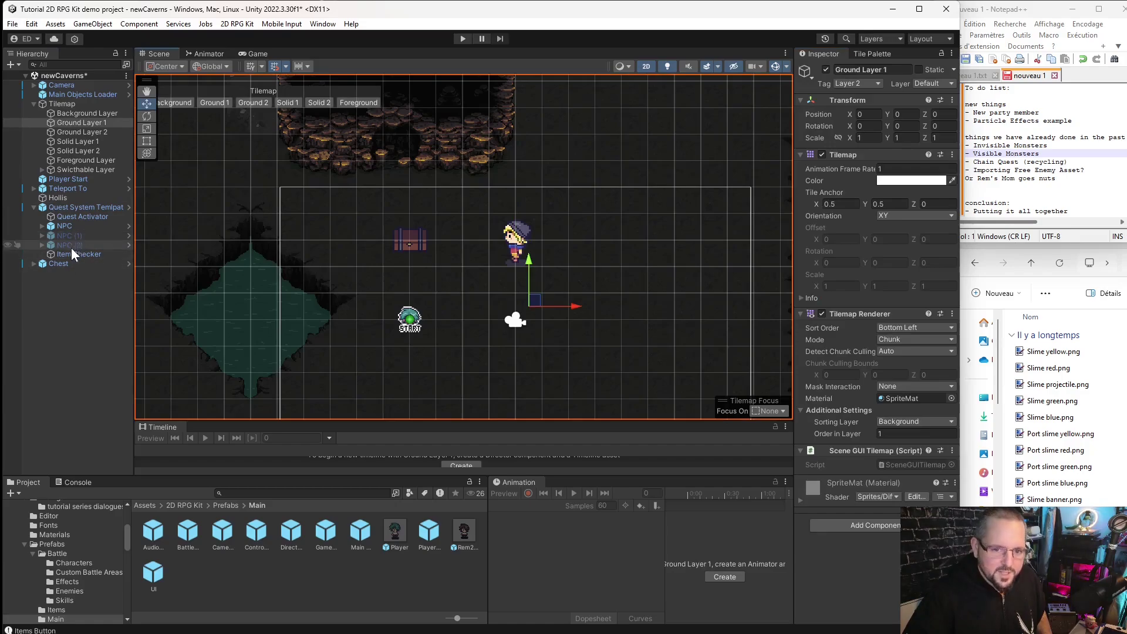
{"action": "left_click", "coordinate": [12, 24]}
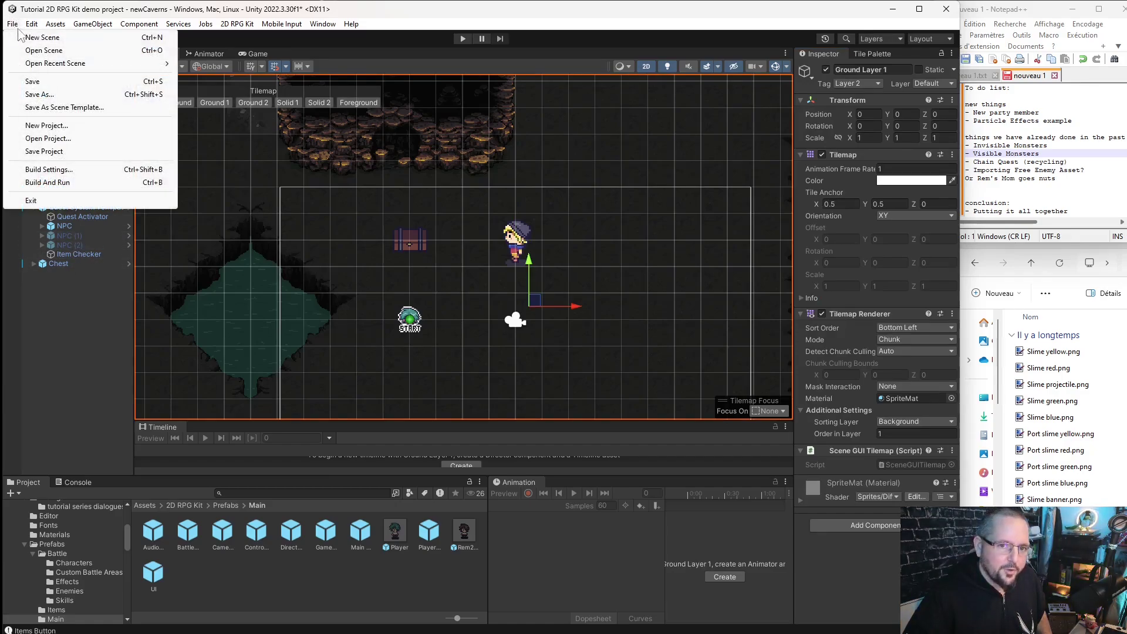
{"action": "left_click", "coordinate": [39, 83]}
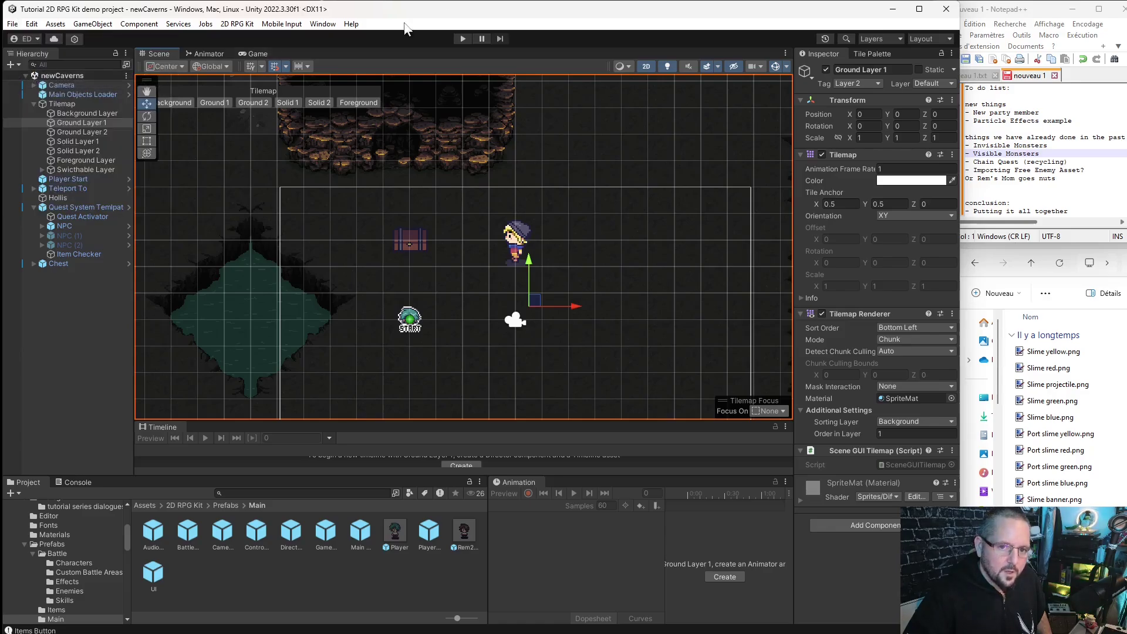
{"action": "left_click", "coordinate": [463, 39]}
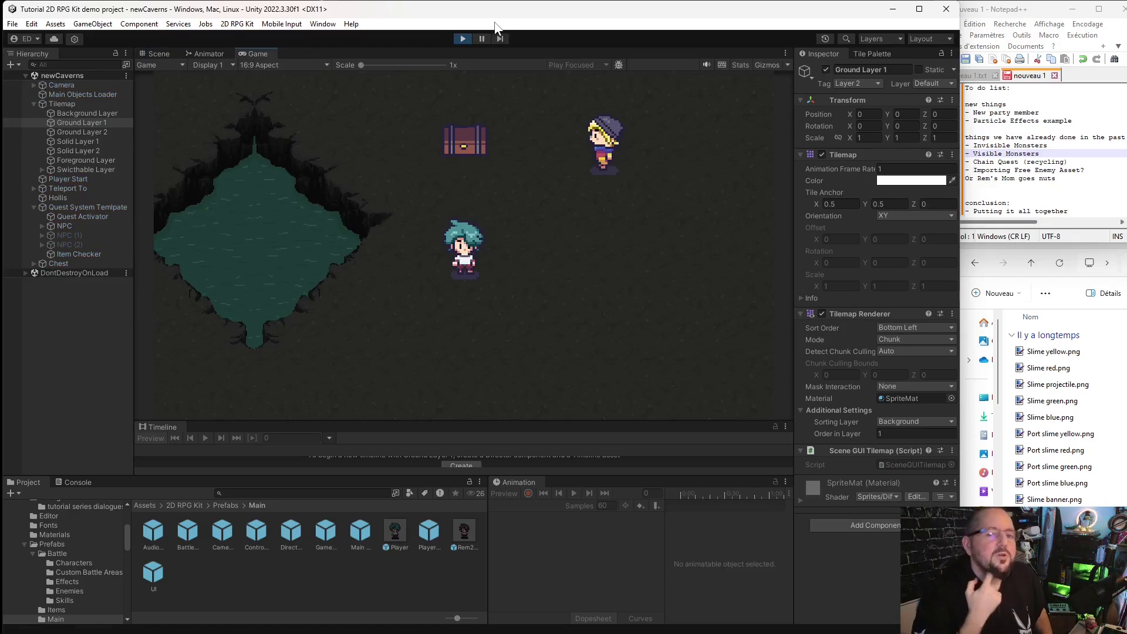
Walk the player up to Hollis and play through the first conversation.
{"action": "key", "text": "Up"}
{"action": "key", "text": "Right"}
{"action": "key", "text": "space"}
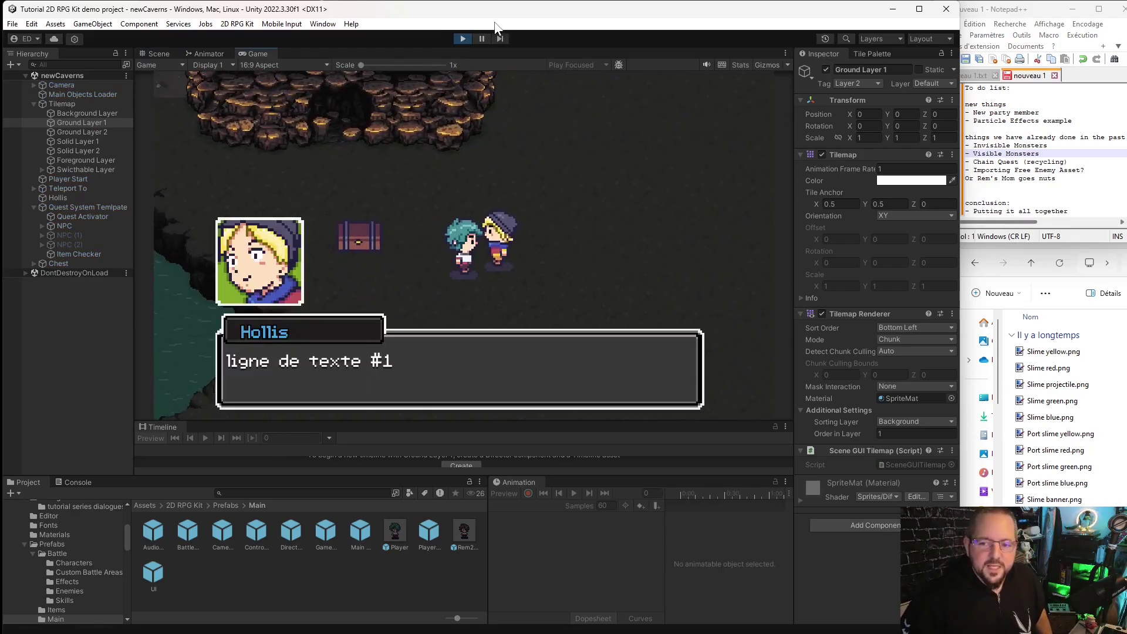
{"action": "key", "text": "space"}
{"action": "key", "text": "space"}
Walk the player to the chest, open it and step away from it.
{"action": "key", "text": "Left"}
{"action": "key", "text": "Up"}
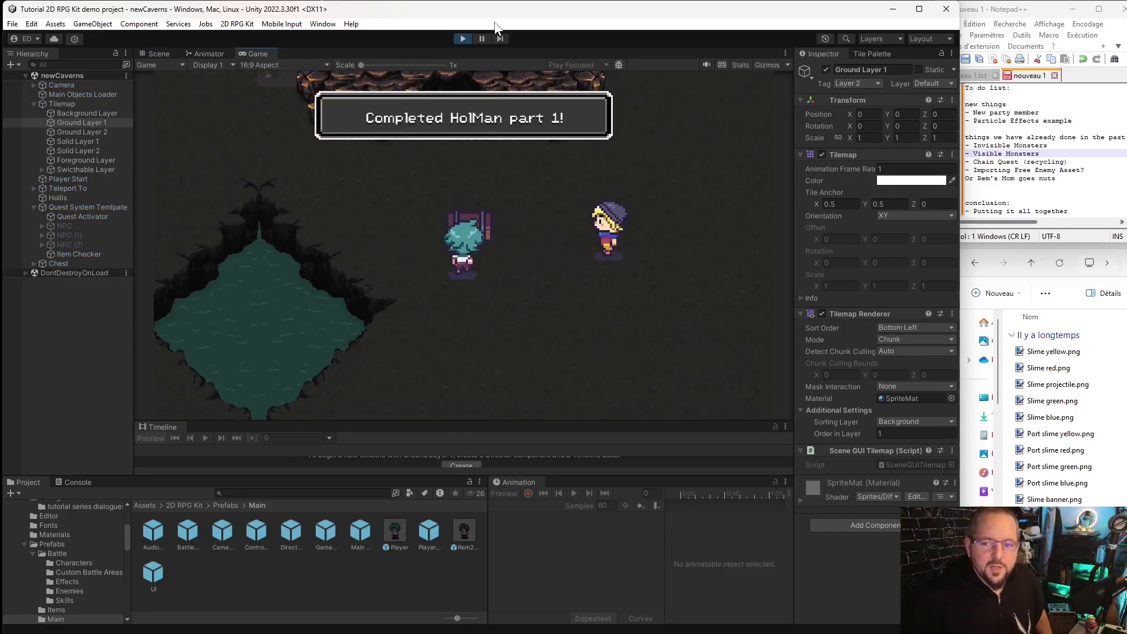
{"action": "key", "text": "Down"}
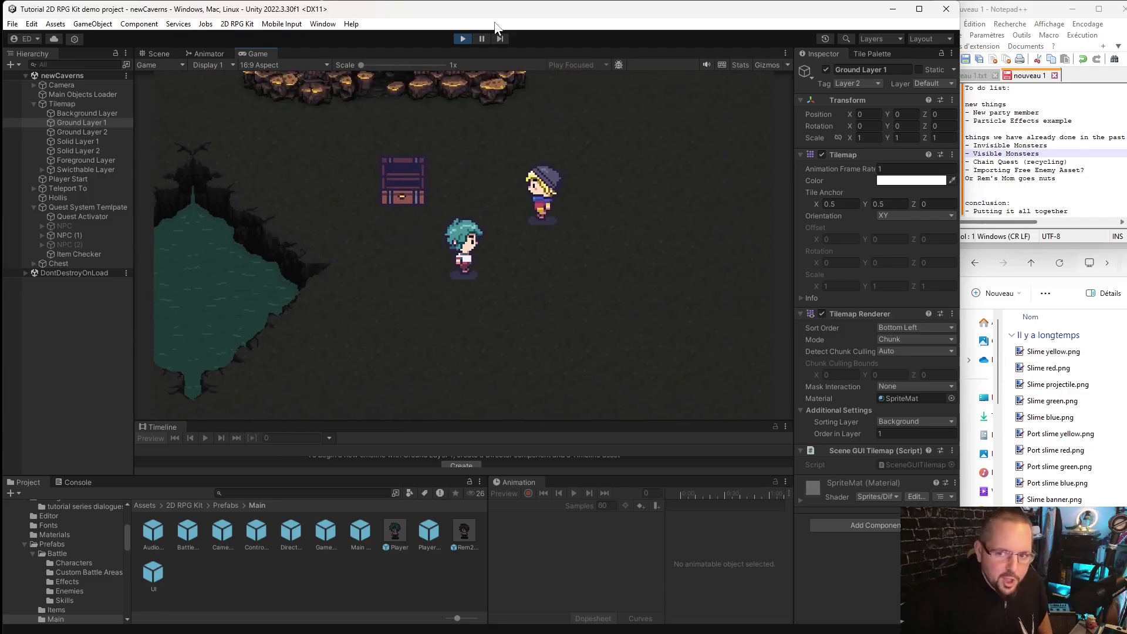
Return to Hollis and play through the second conversation.
{"action": "key", "text": "Up"}
{"action": "key", "text": "Right"}
{"action": "key", "text": "space"}
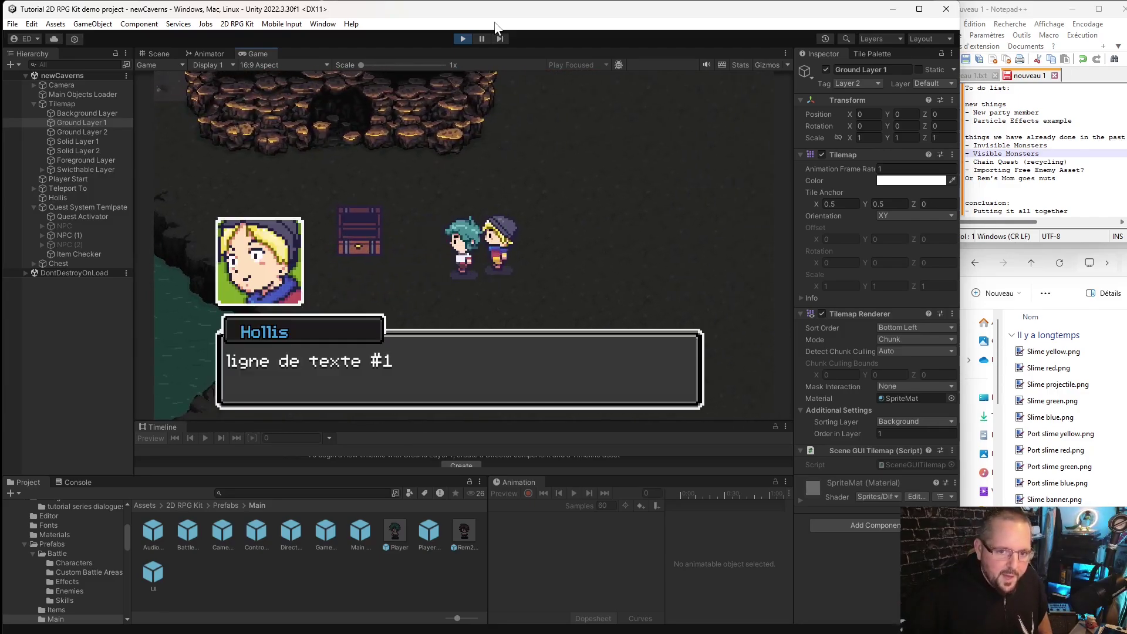
{"action": "key", "text": "space"}
{"action": "key", "text": "space"}
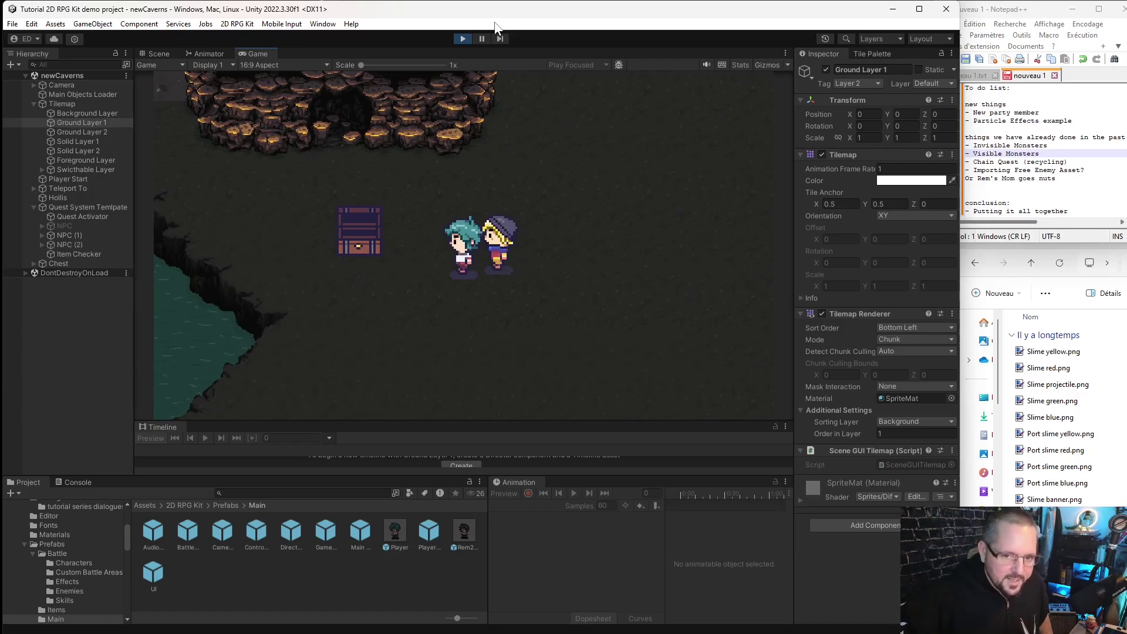
{"action": "key", "text": "Left"}
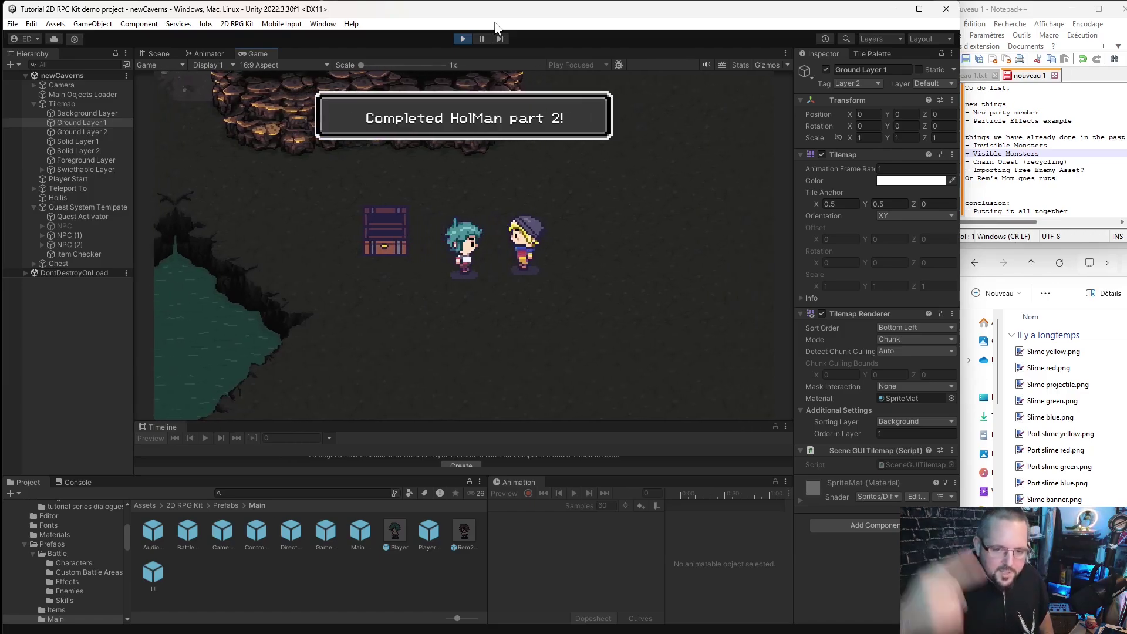
{"action": "key", "text": "Down"}
{"action": "key", "text": "Up"}
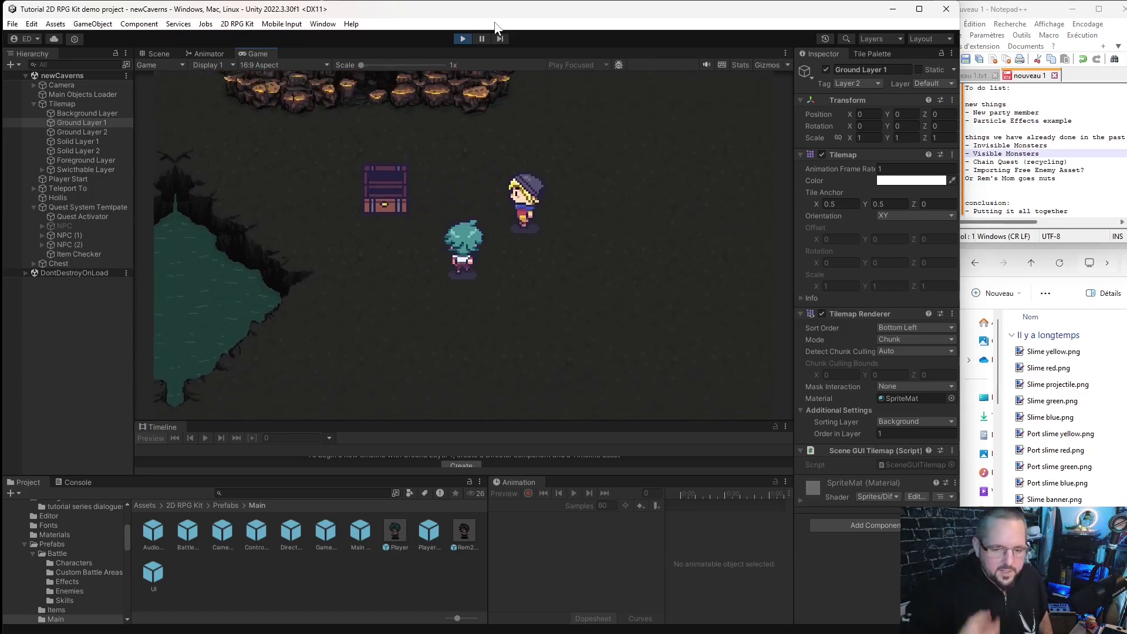
{"action": "key", "text": "Right"}
{"action": "key", "text": "Down"}
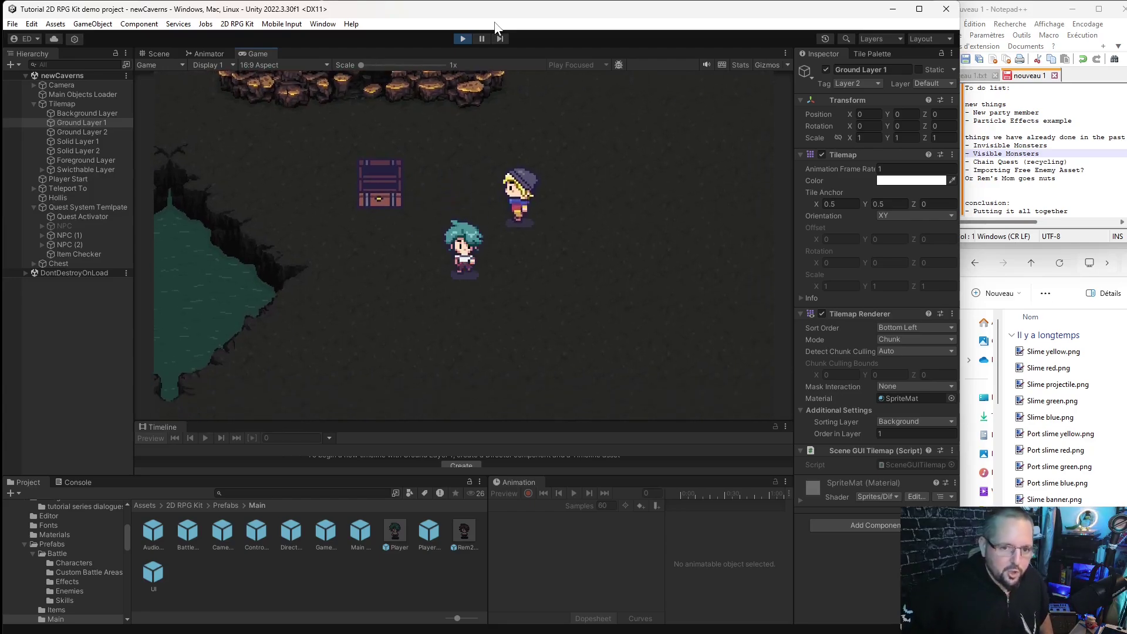
Approach Hollis again and play through the third conversation, in which he joins the party.
{"action": "key", "text": "Right"}
{"action": "key", "text": "Left"}
{"action": "key", "text": "Up"}
{"action": "key", "text": "Up"}
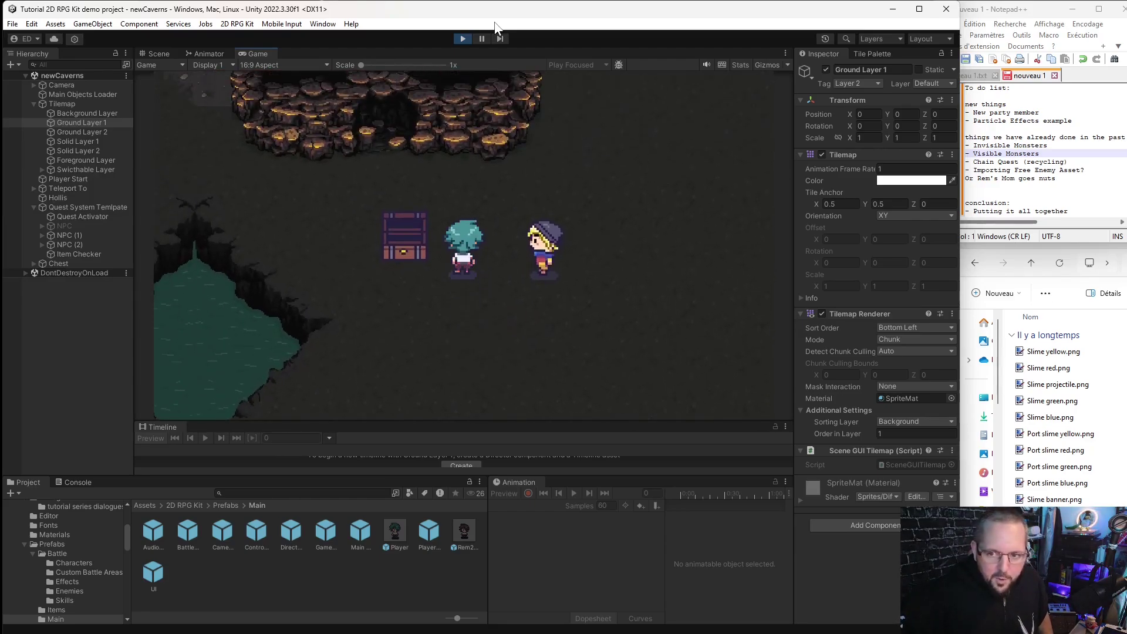
{"action": "key", "text": "Right"}
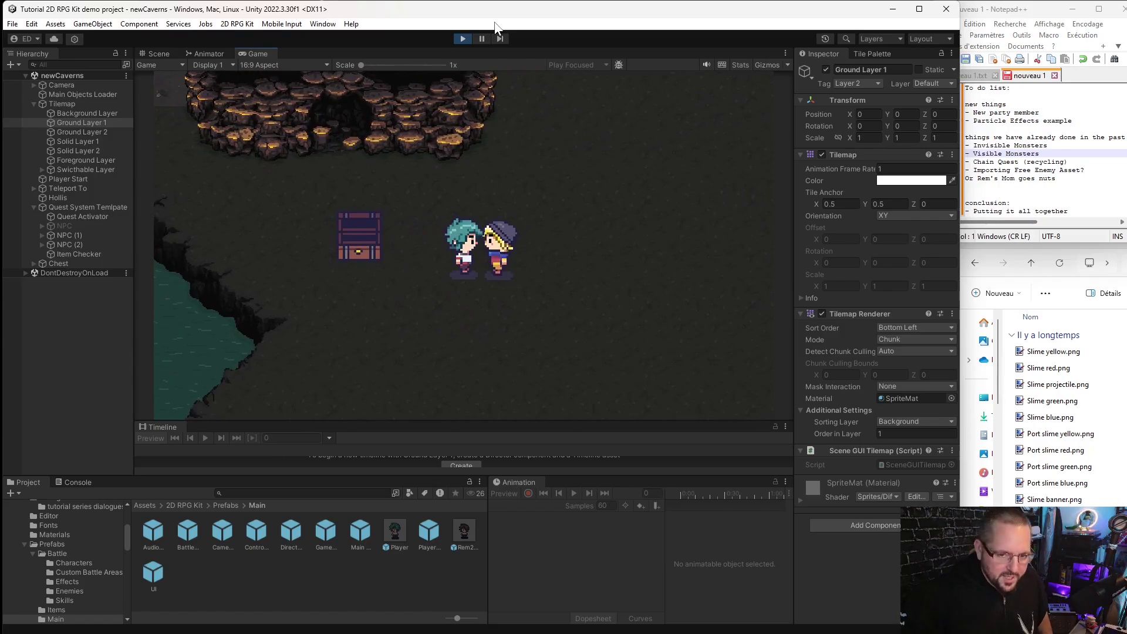
{"action": "key", "text": "space"}
{"action": "key", "text": "space"}
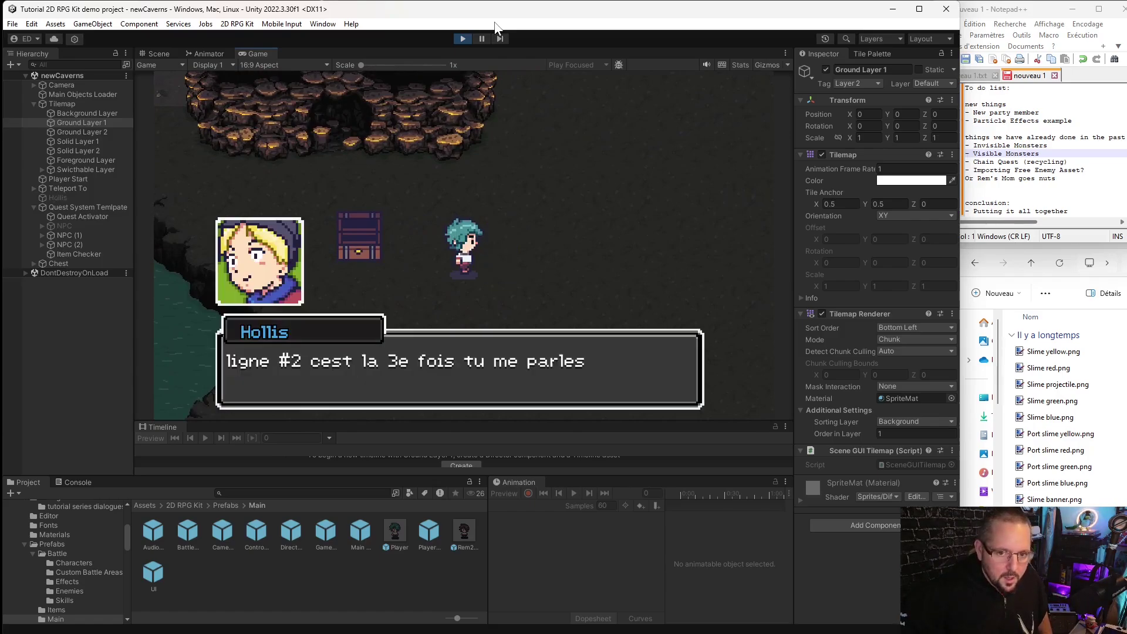
{"action": "key", "text": "space"}
Walk the player through the spot where Hollis stood to test that nothing blocks the way.
{"action": "key", "text": "Down"}
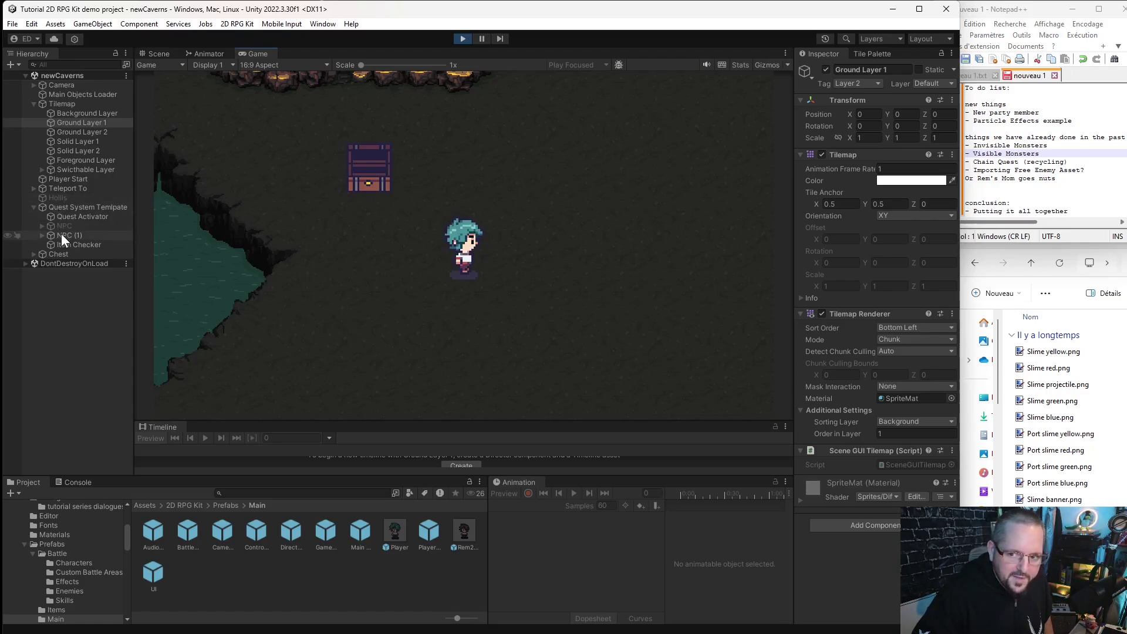
{"action": "key", "text": "Right"}
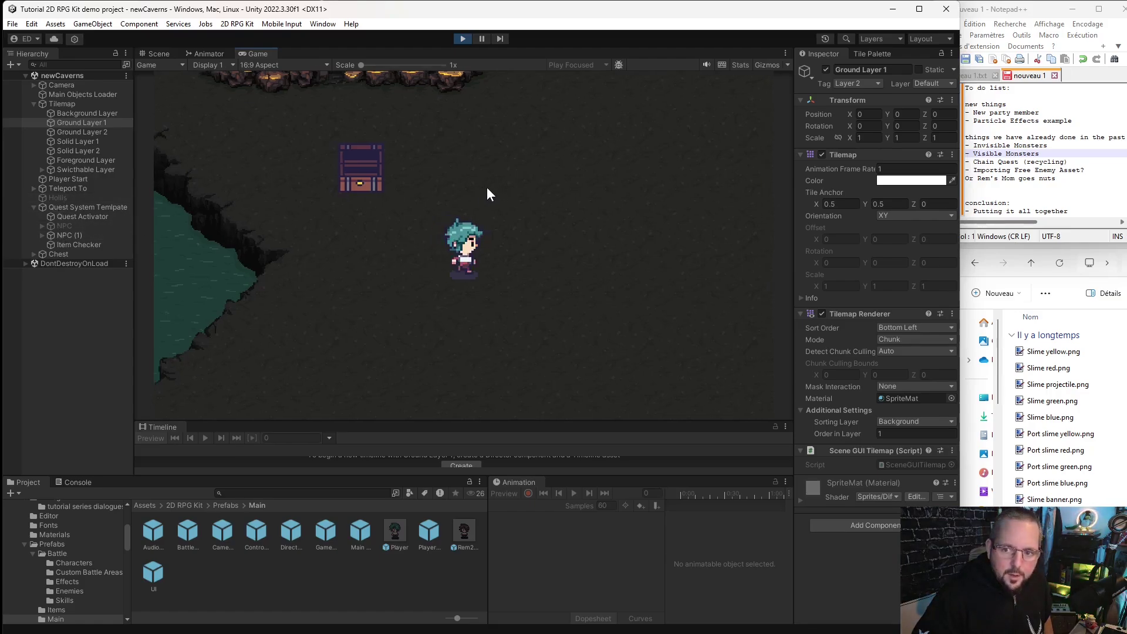
{"action": "key", "text": "Up"}
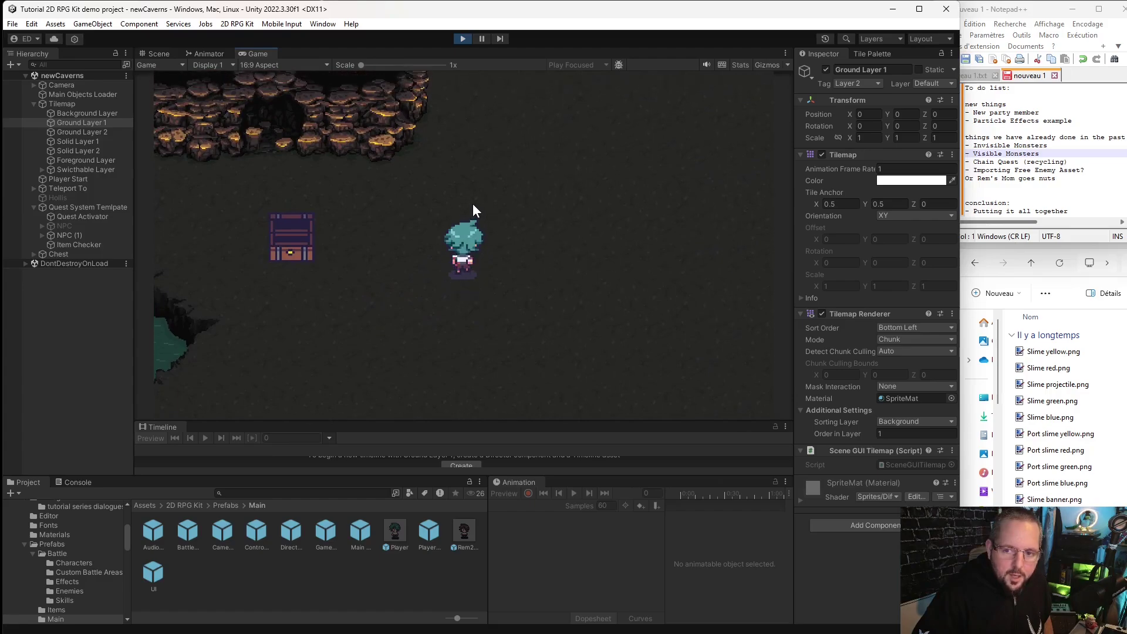
{"action": "key", "text": "Left"}
{"action": "key", "text": "Down"}
{"action": "key", "text": "Right"}
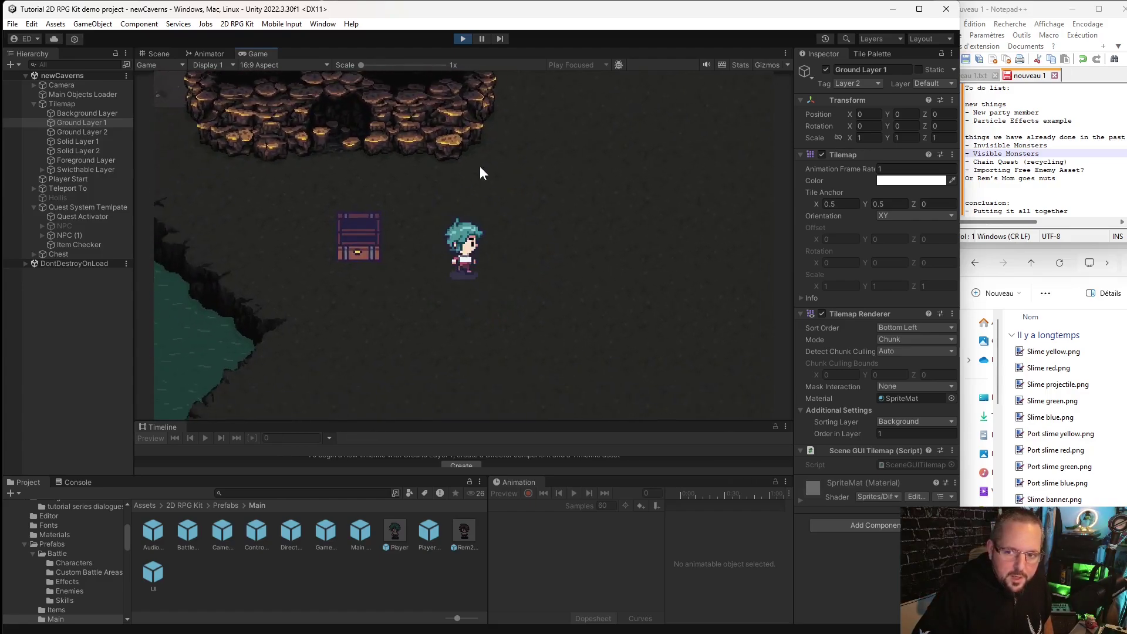
Exit play mode, disable the non-trigger Box Collider 2D on NPC (1), and save the scene.
{"action": "left_click", "coordinate": [463, 40]}
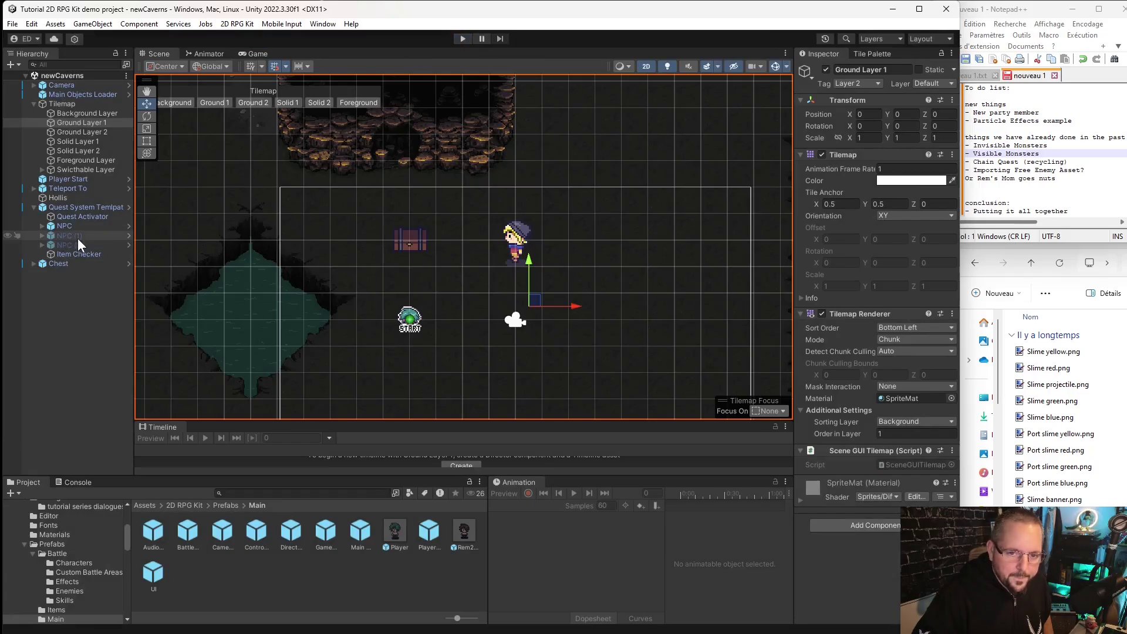
{"action": "left_click", "coordinate": [77, 236]}
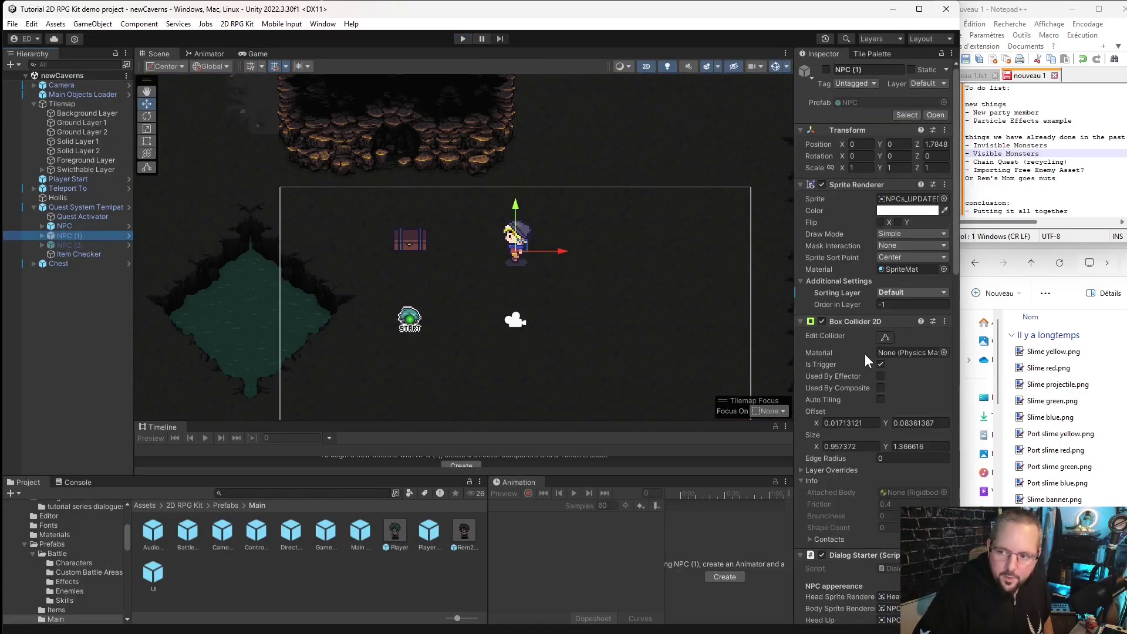
{"action": "scroll", "coordinate": [865, 354], "scroll_direction": "down", "scroll_amount": 15}
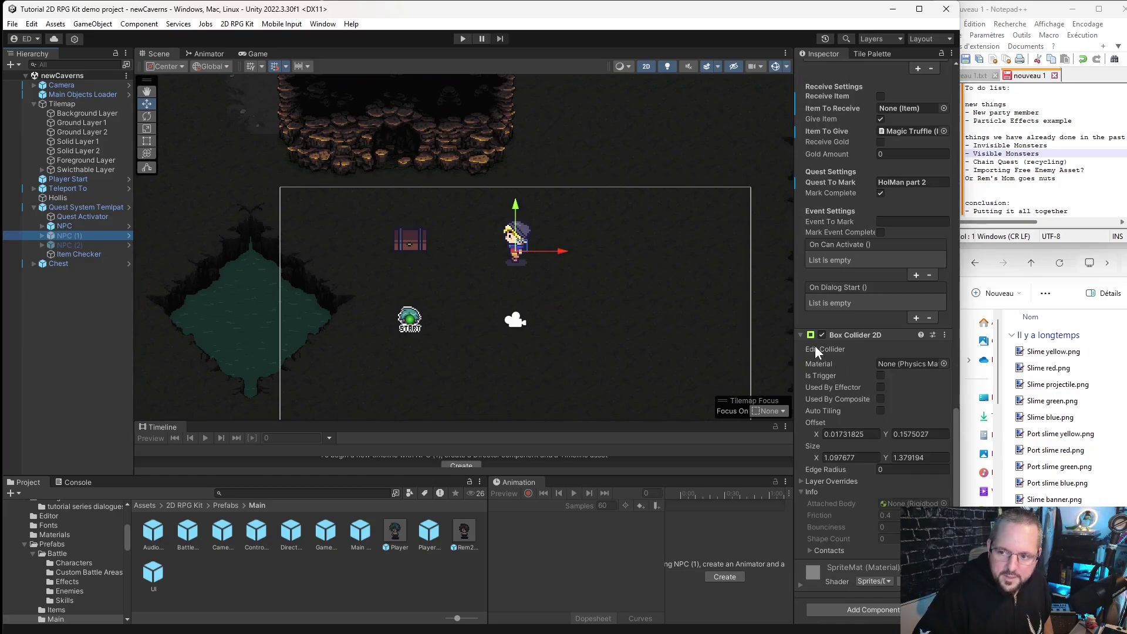
{"action": "left_click", "coordinate": [821, 334]}
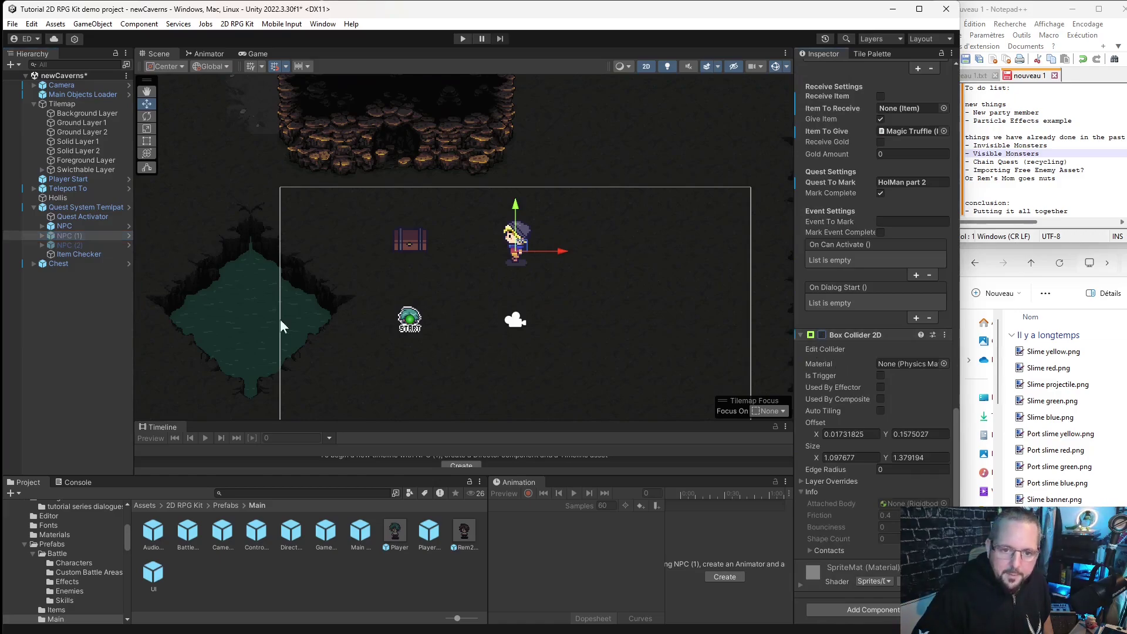
{"action": "left_click", "coordinate": [41, 293]}
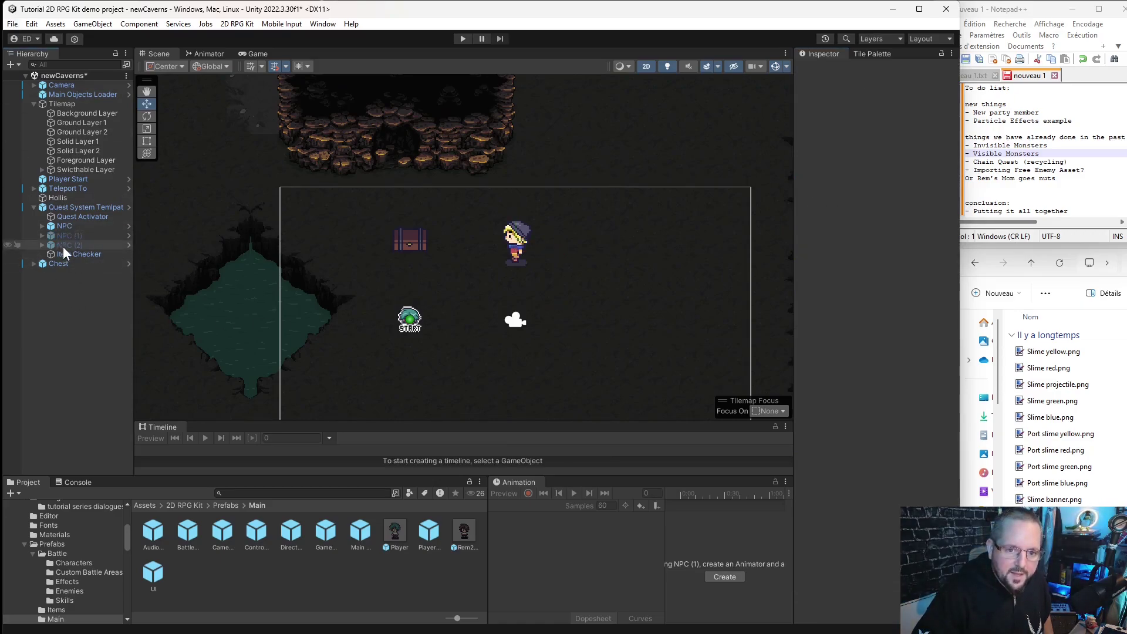
{"action": "left_click", "coordinate": [12, 23]}
{"action": "left_click", "coordinate": [41, 83]}
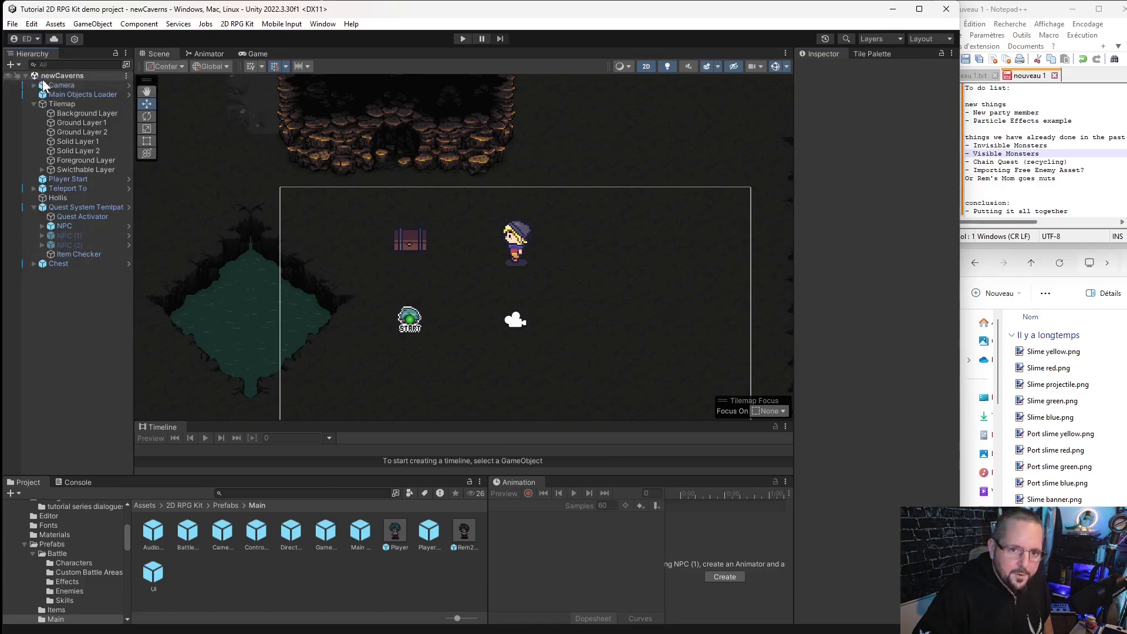
Run the game and walk the player up against Hollis repeatedly to test his collision.
{"action": "left_click", "coordinate": [461, 38]}
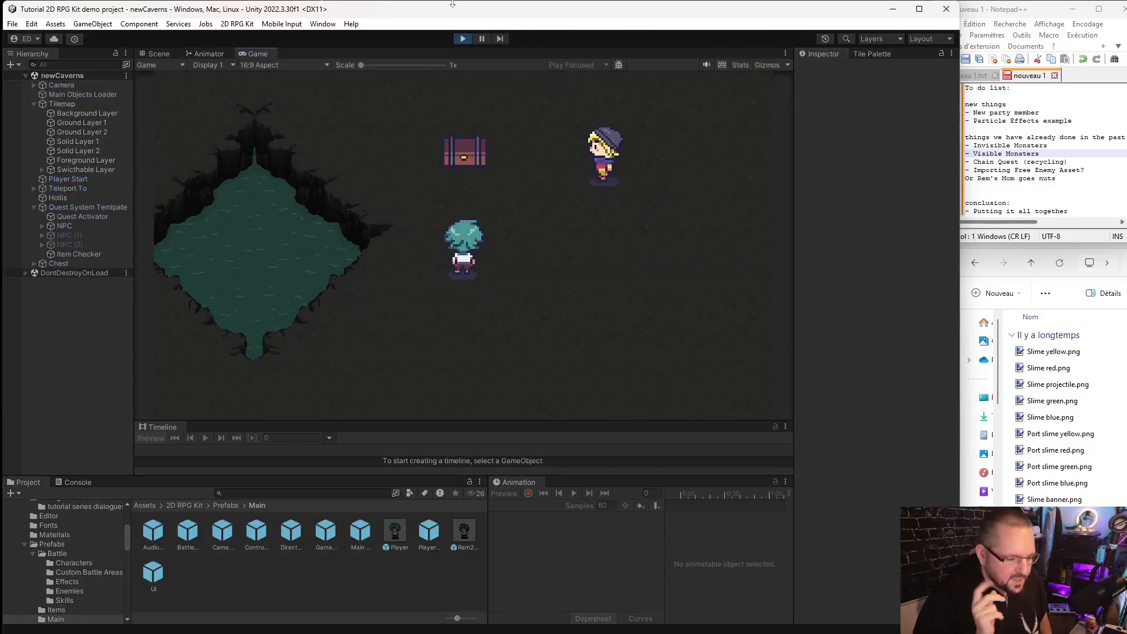
{"action": "key", "text": "Up"}
{"action": "key", "text": "Right"}
{"action": "key", "text": "Right"}
{"action": "key", "text": "Up"}
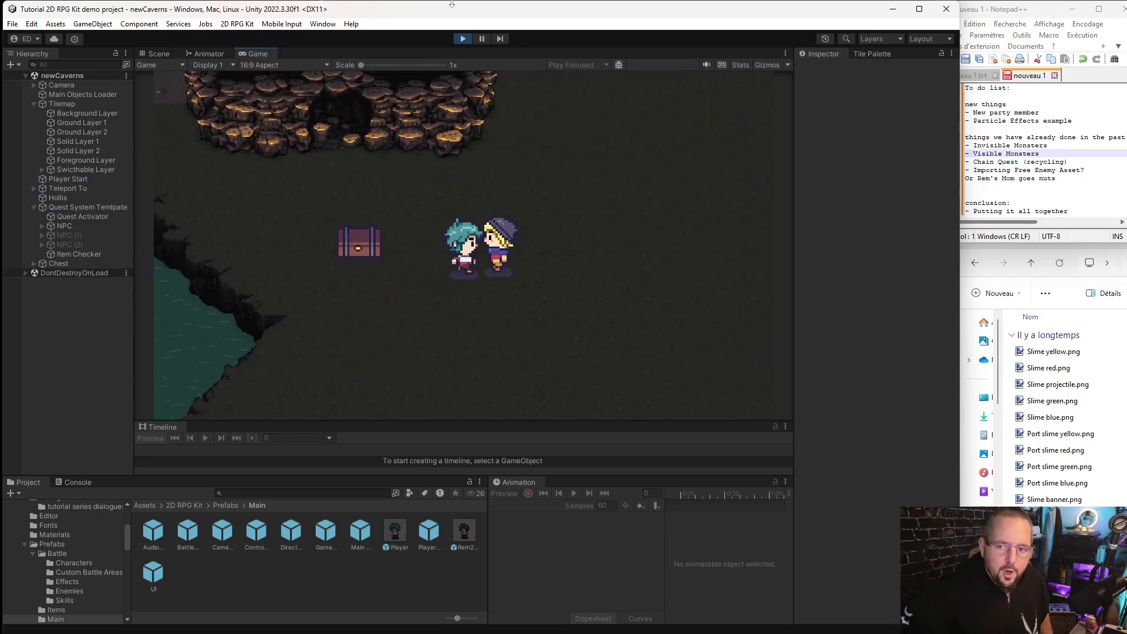
{"action": "key", "text": "Left"}
{"action": "key", "text": "Right"}
{"action": "key", "text": "Left"}
{"action": "key", "text": "Right"}
{"action": "key", "text": "Left"}
{"action": "key", "text": "Right"}
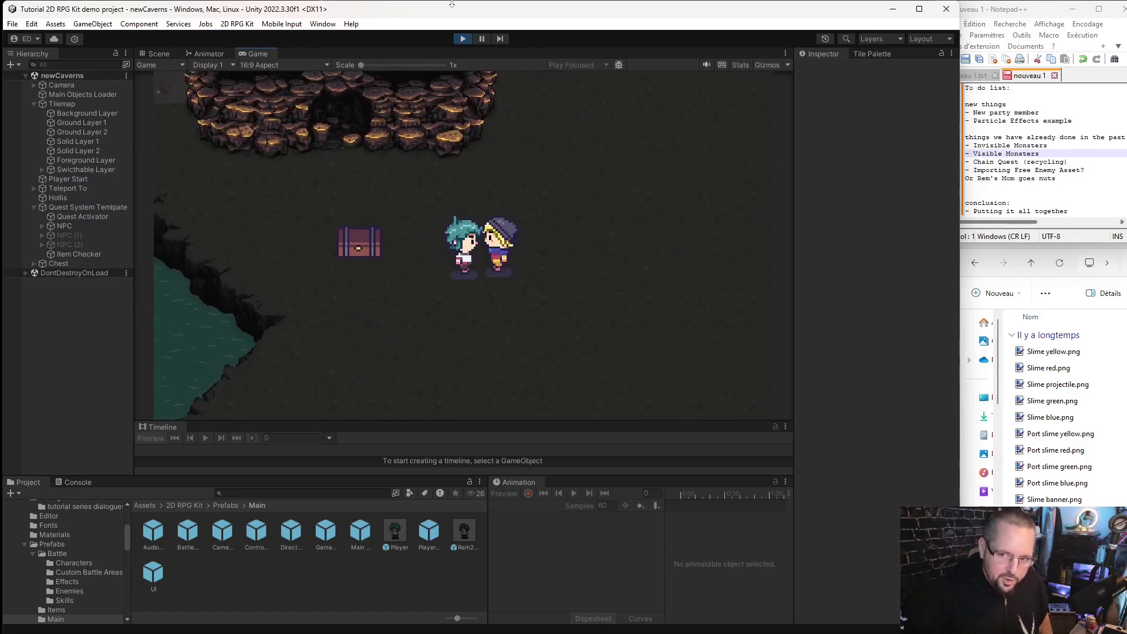
{"action": "key", "text": "Left"}
{"action": "key", "text": "Right"}
Talk to Hollis and play through the first conversation to its end.
{"action": "key", "text": "space"}
{"action": "key", "text": "space"}
{"action": "key", "text": "space"}
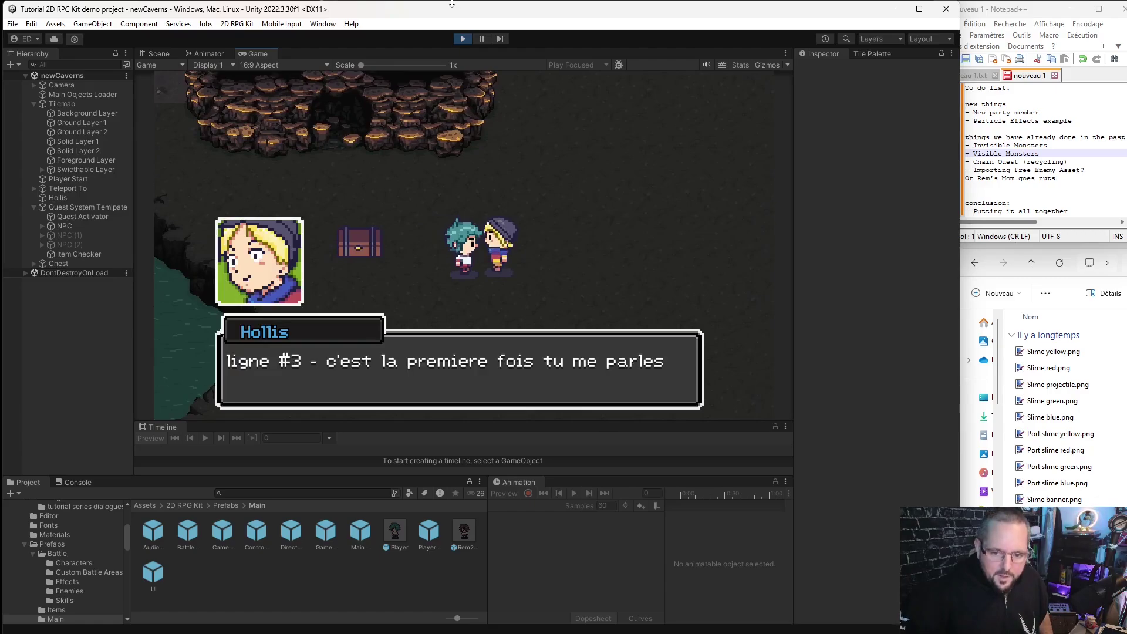
{"action": "key", "text": "space"}
Walk the player over to the chest and open it to collect the Magic Truffle.
{"action": "key", "text": "Down"}
{"action": "key", "text": "Left"}
{"action": "key", "text": "Up"}
{"action": "key", "text": "space"}
Bring the player back to Hollis and play through the second conversation, handing over the quest item.
{"action": "key", "text": "Right"}
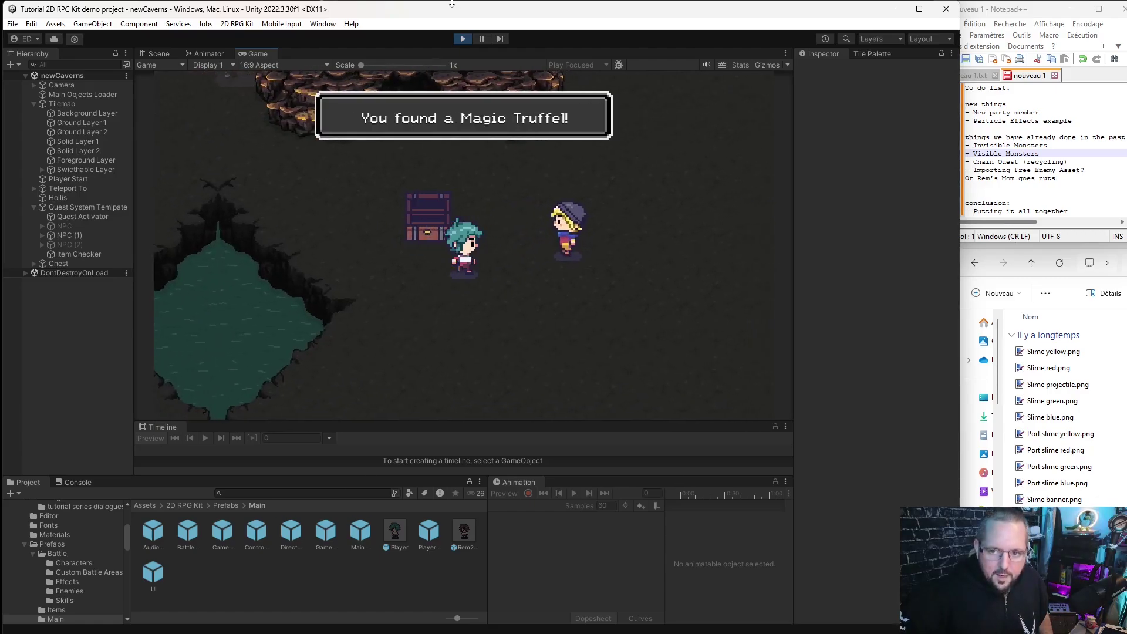
{"action": "key", "text": "Up"}
{"action": "key", "text": "space"}
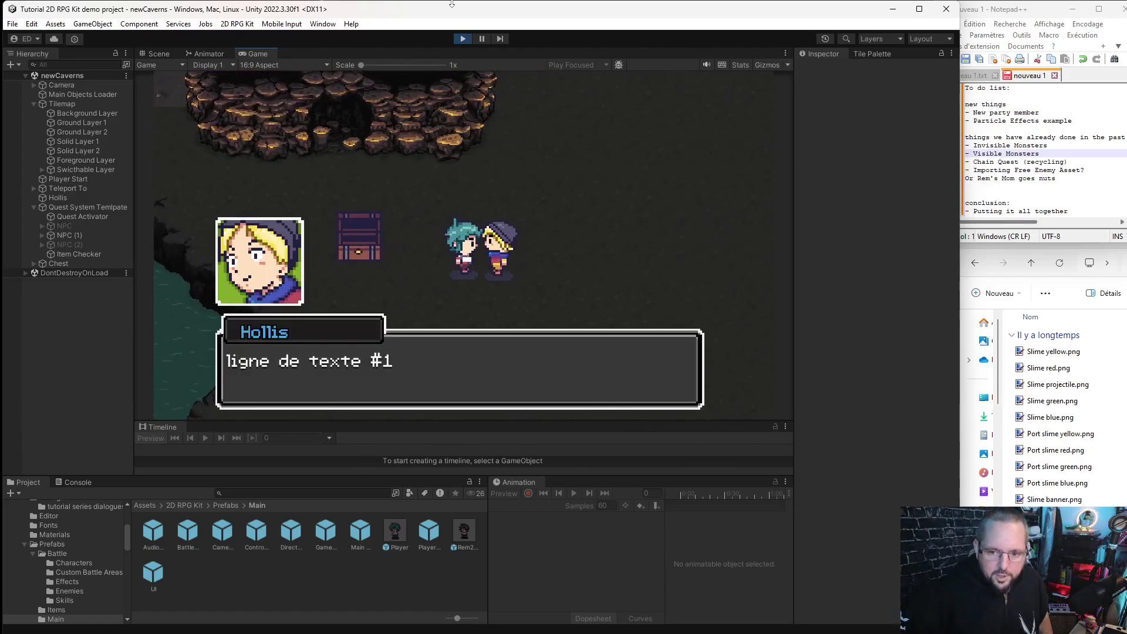
{"action": "key", "text": "space"}
{"action": "key", "text": "space"}
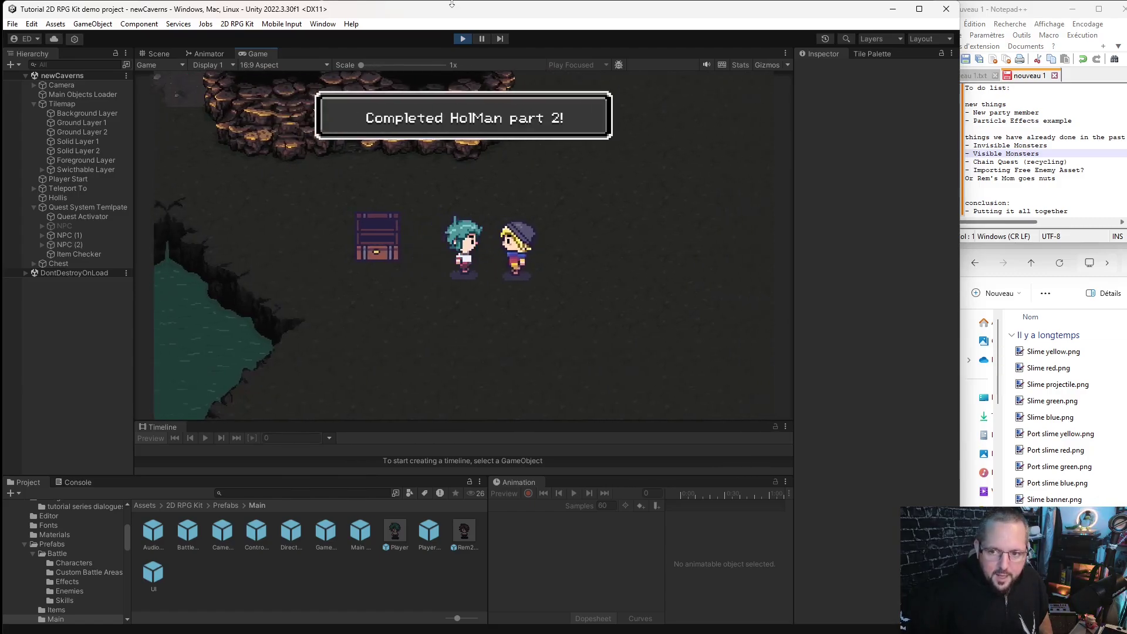
Talk to Hollis once more and play through the third conversation so that he joins the party.
{"action": "key", "text": "space"}
{"action": "key", "text": "space"}
{"action": "key", "text": "space"}
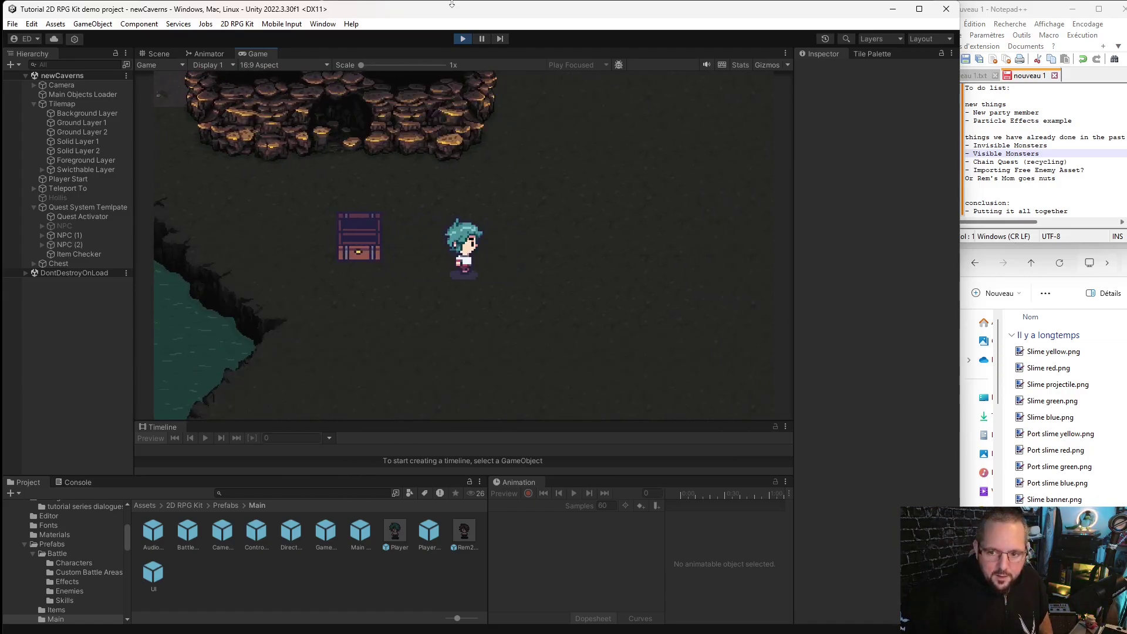
Walk the player back and forth across Hollis's former spot to check for a leftover blocking collider.
{"action": "key", "text": "Left"}
{"action": "key", "text": "Right"}
{"action": "key", "text": "Left"}
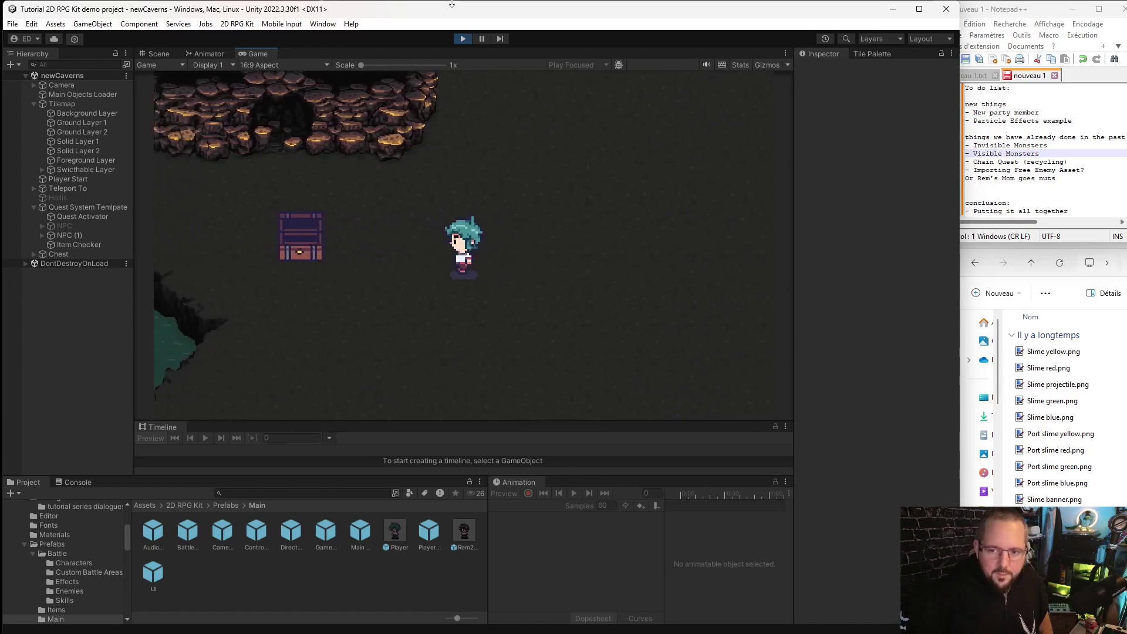
{"action": "key", "text": "Right"}
{"action": "key", "text": "Up"}
{"action": "key", "text": "Left"}
{"action": "key", "text": "Down"}
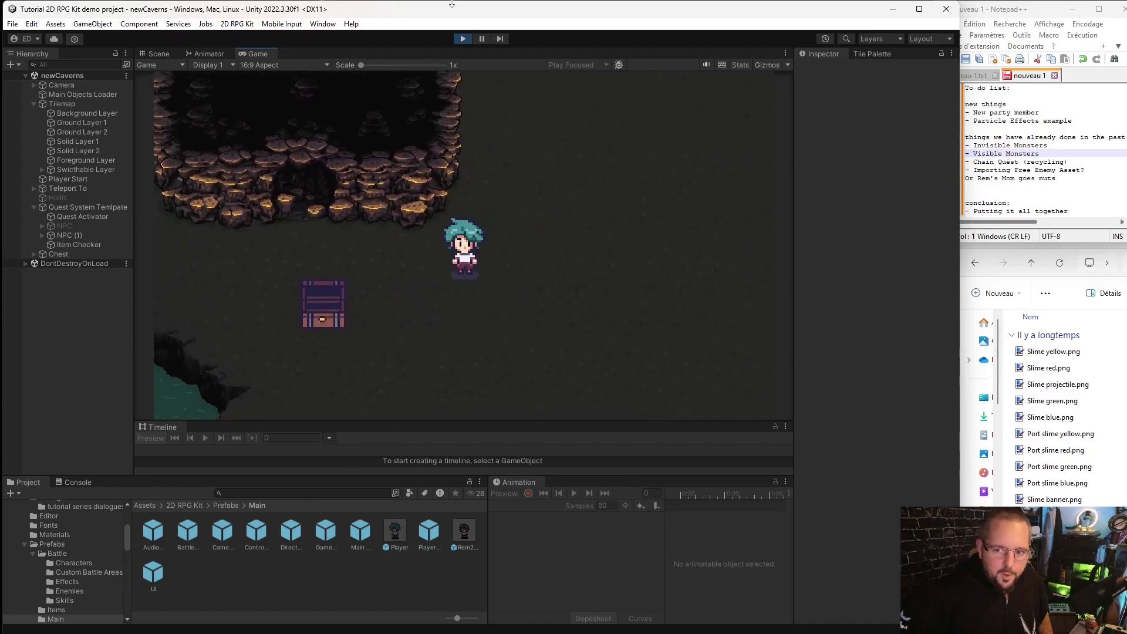
{"action": "key", "text": "Left"}
{"action": "key", "text": "Up"}
{"action": "key", "text": "Right"}
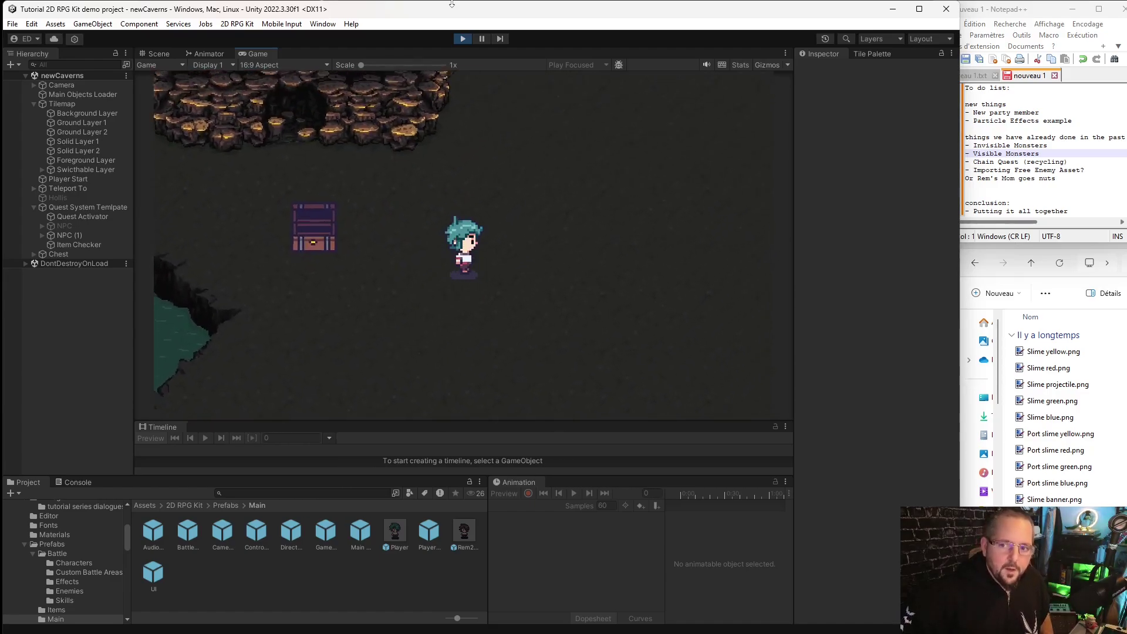
{"action": "key", "text": "Up"}
{"action": "key", "text": "Left"}
{"action": "key", "text": "Down"}
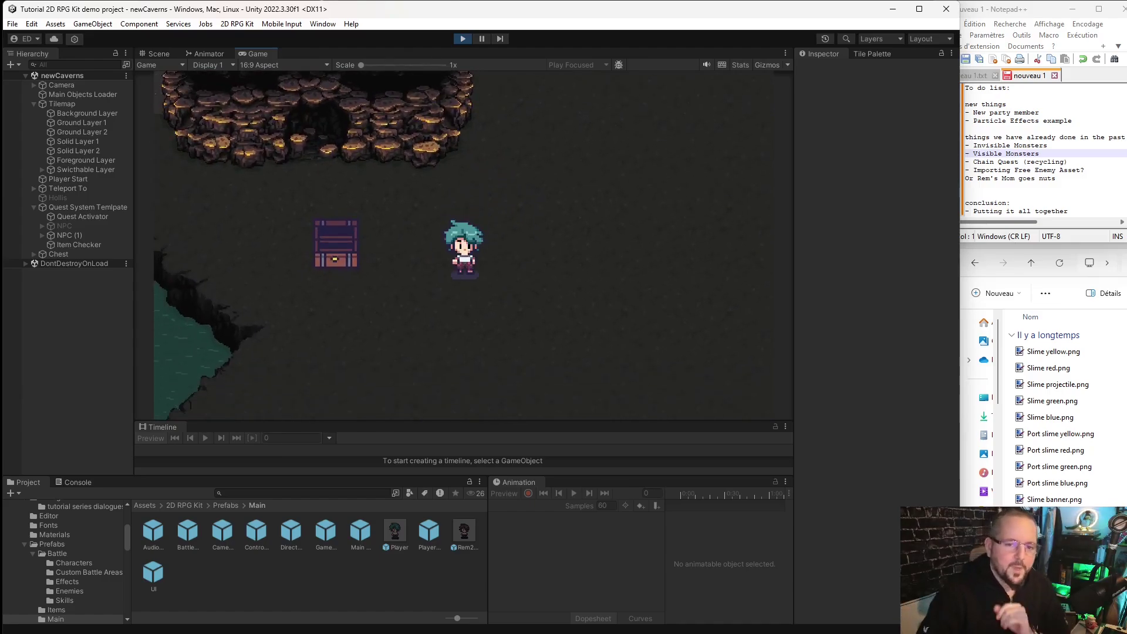
Examine the colliders and Dialog Starter settings of the still active NPC (1) while the game runs.
{"action": "left_click", "coordinate": [90, 232]}
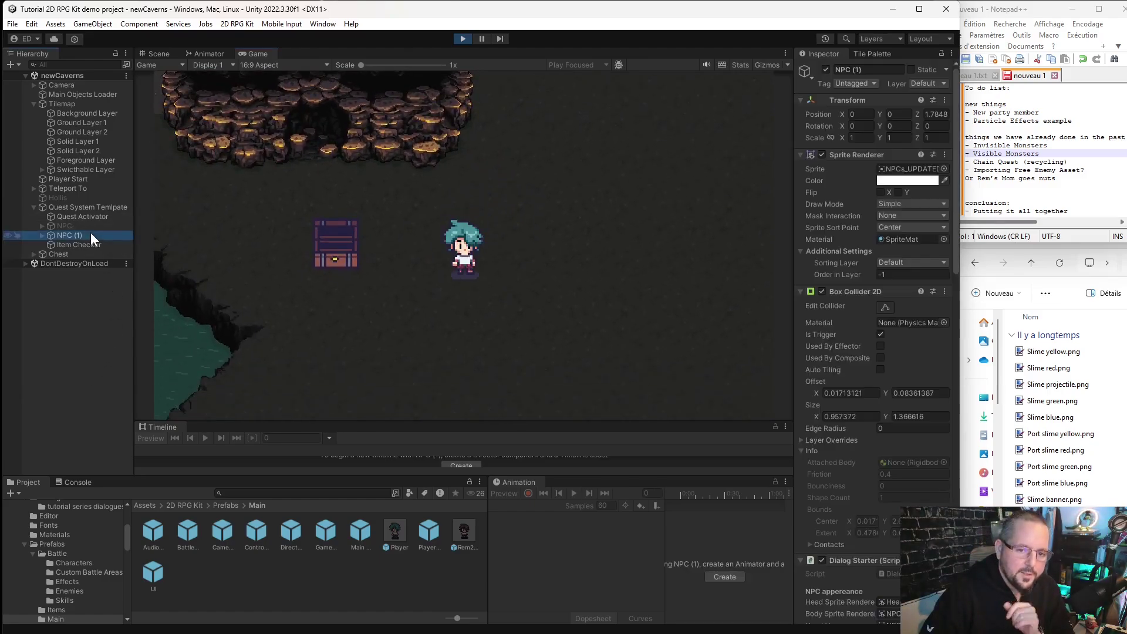
{"action": "scroll", "coordinate": [880, 458], "scroll_direction": "down", "scroll_amount": 5}
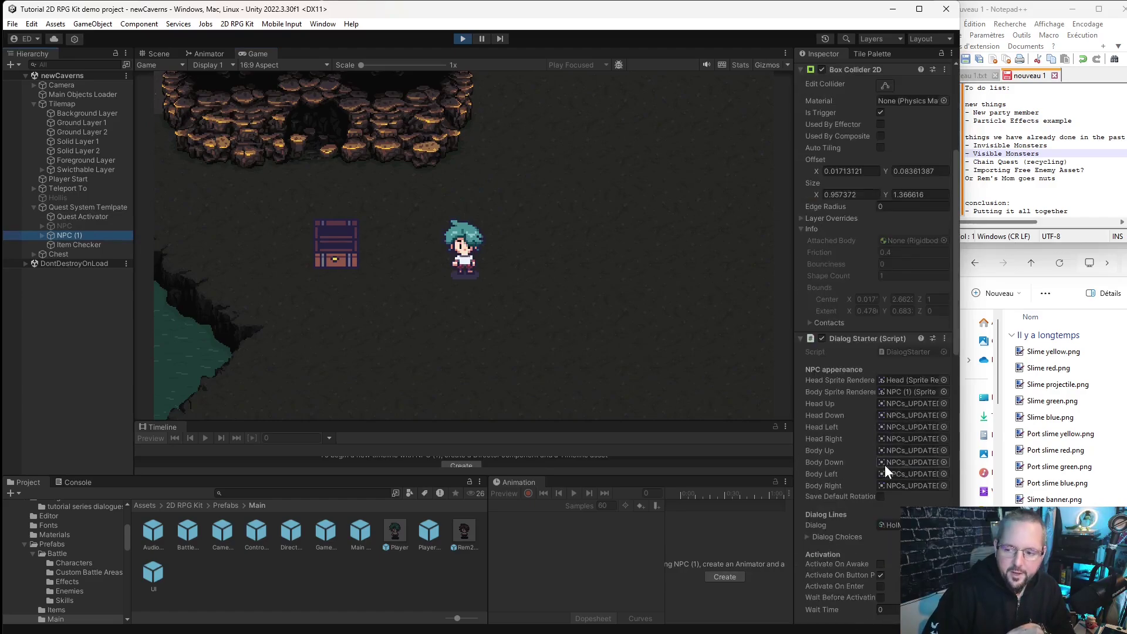
{"action": "scroll", "coordinate": [885, 463], "scroll_direction": "down", "scroll_amount": 5}
{"action": "scroll", "coordinate": [885, 465], "scroll_direction": "down", "scroll_amount": 5}
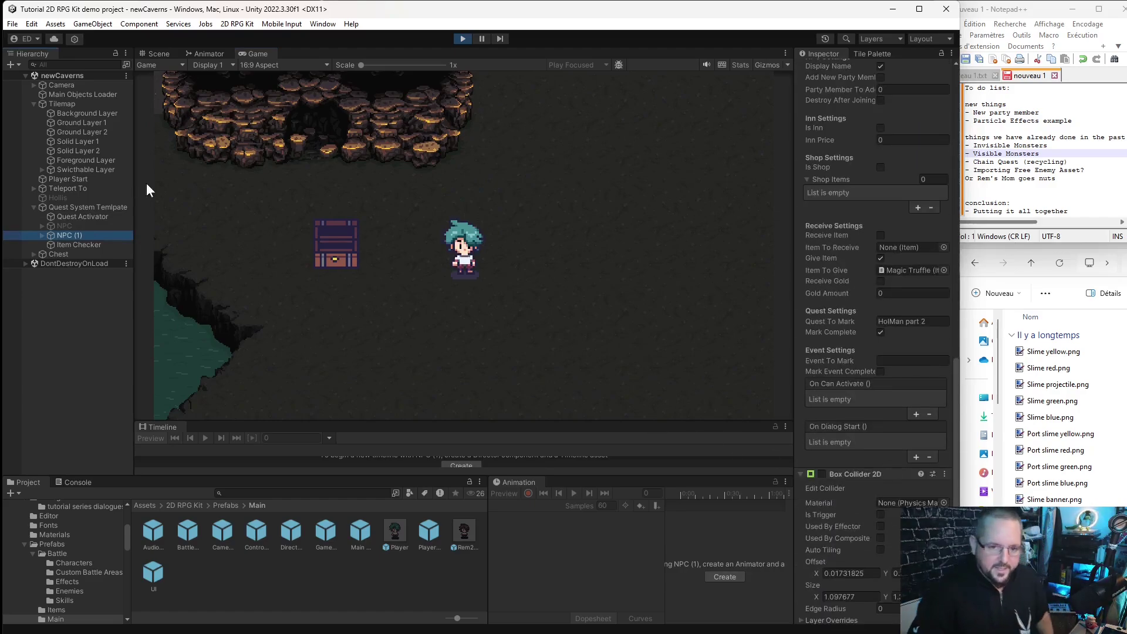
Interact at Hollis's empty spot to test whether the second conversation can be triggered again.
{"action": "left_click", "coordinate": [592, 215]}
{"action": "key", "text": "Left"}
{"action": "key", "text": "Right"}
{"action": "key", "text": "space"}
{"action": "key", "text": "space"}
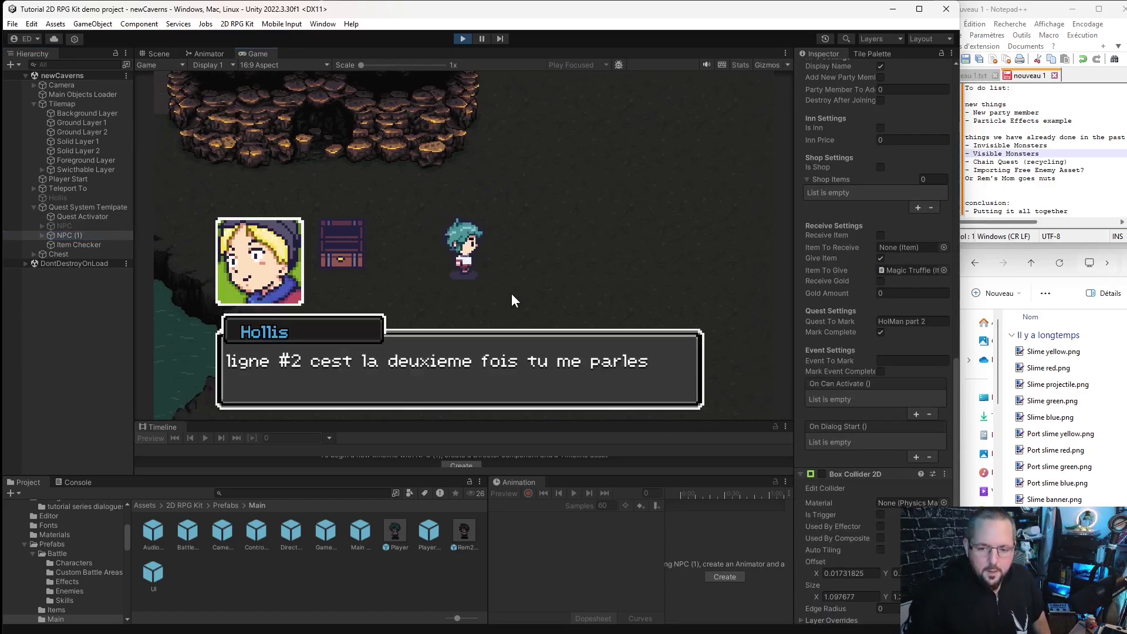
{"action": "key", "text": "space"}
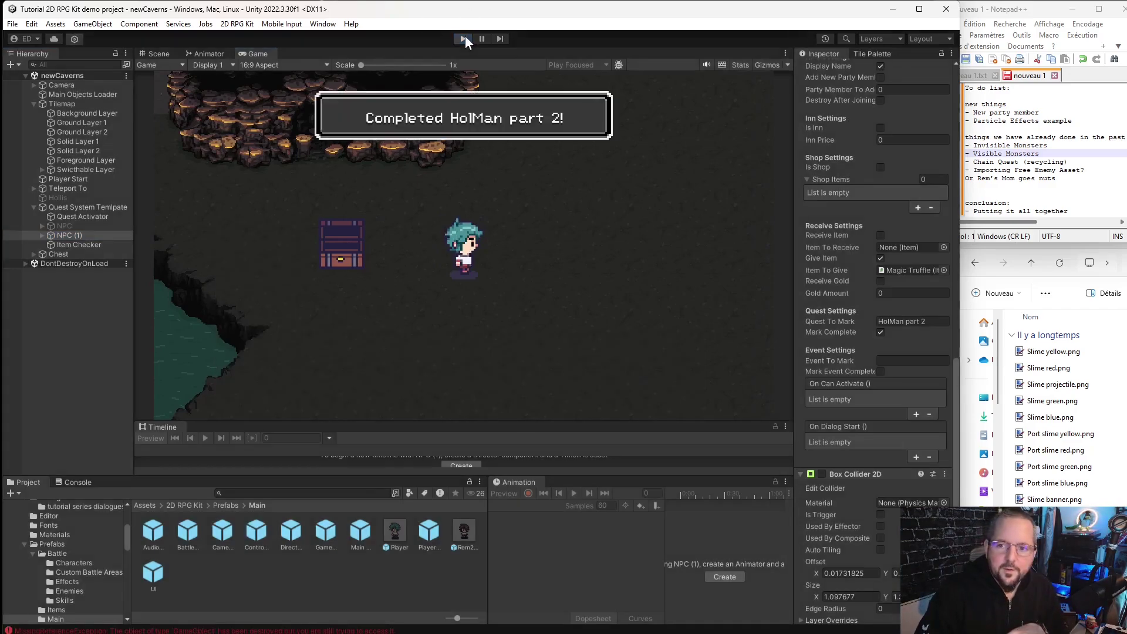
Exit play mode, add an On Dialog Start event to NPC (2) that deactivates NPC (1), and save the scene.
{"action": "left_click", "coordinate": [463, 38]}
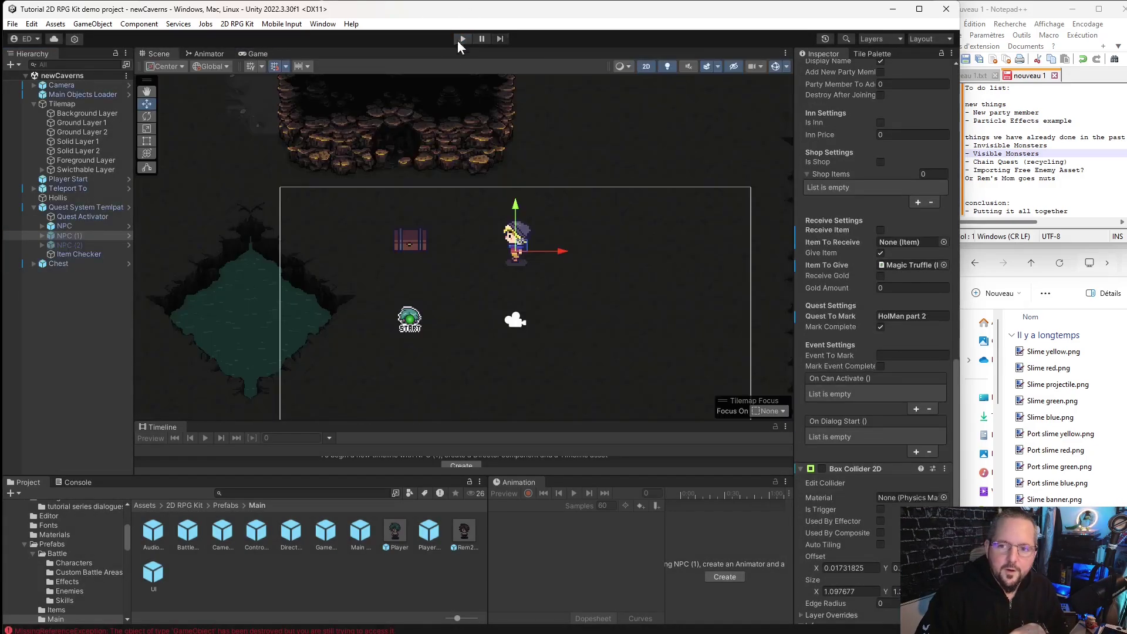
{"action": "left_click", "coordinate": [68, 233]}
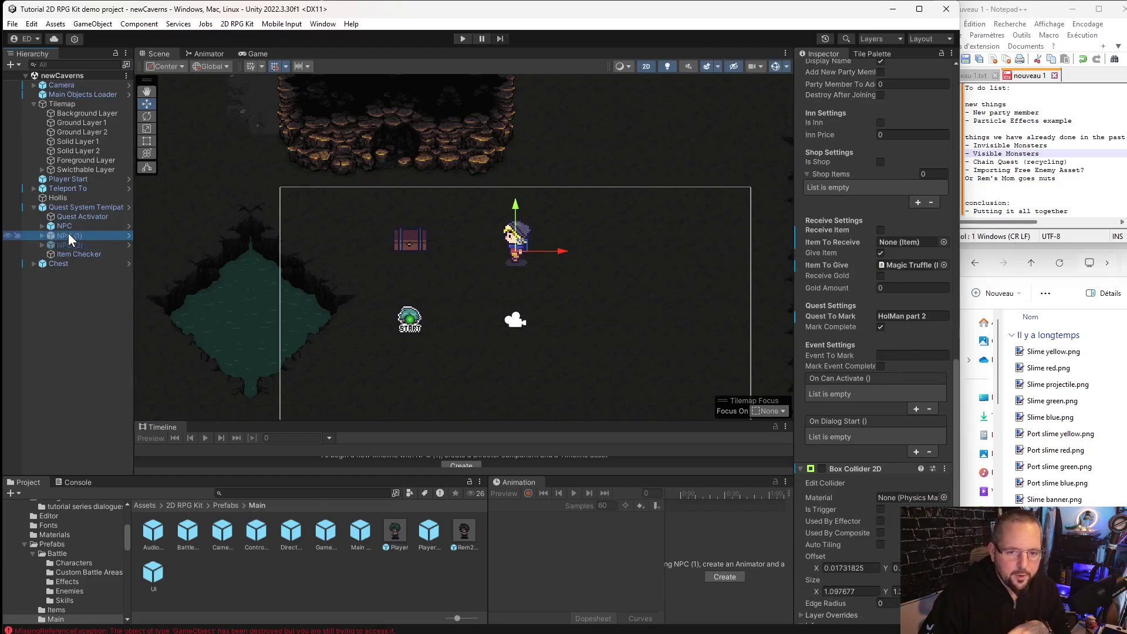
{"action": "left_click", "coordinate": [77, 244]}
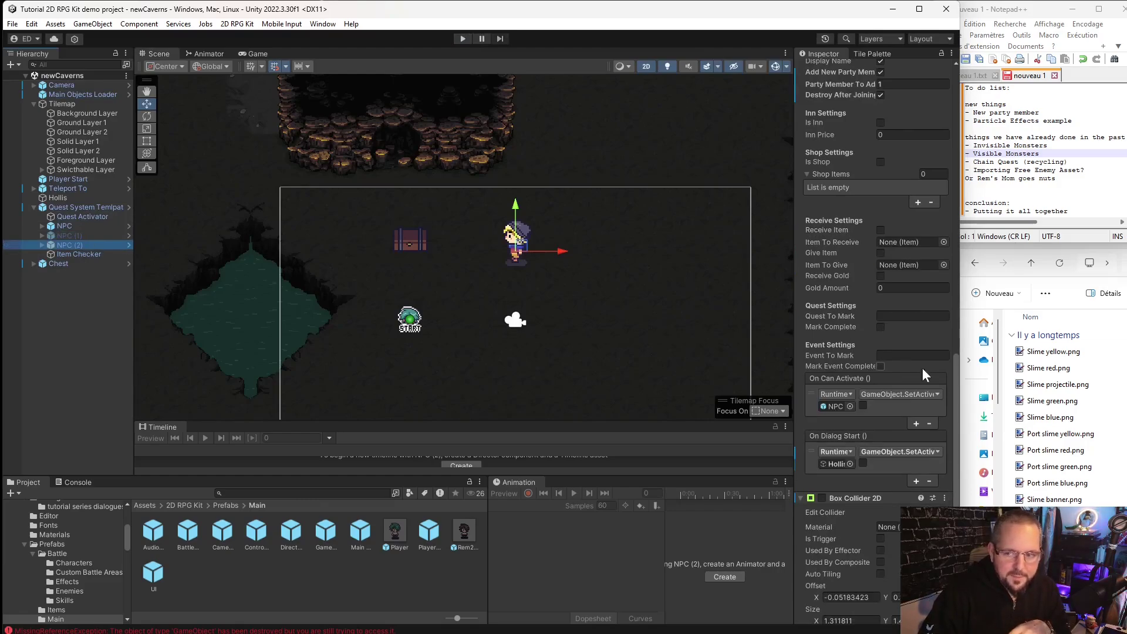
{"action": "scroll", "coordinate": [880, 370], "scroll_direction": "down", "scroll_amount": 5}
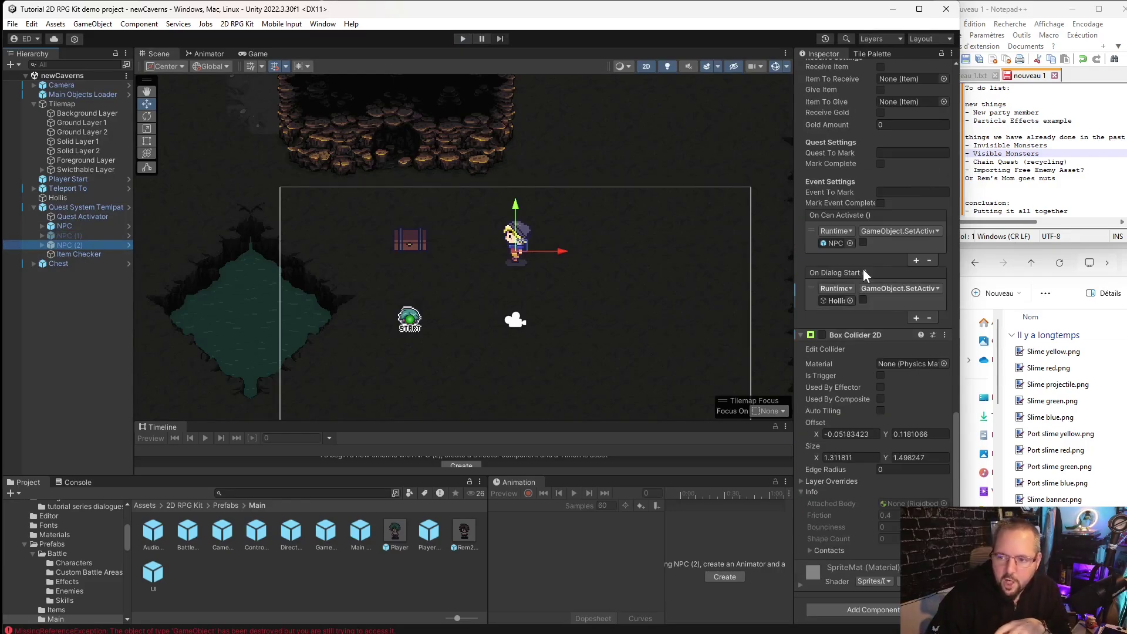
{"action": "left_click", "coordinate": [916, 317]}
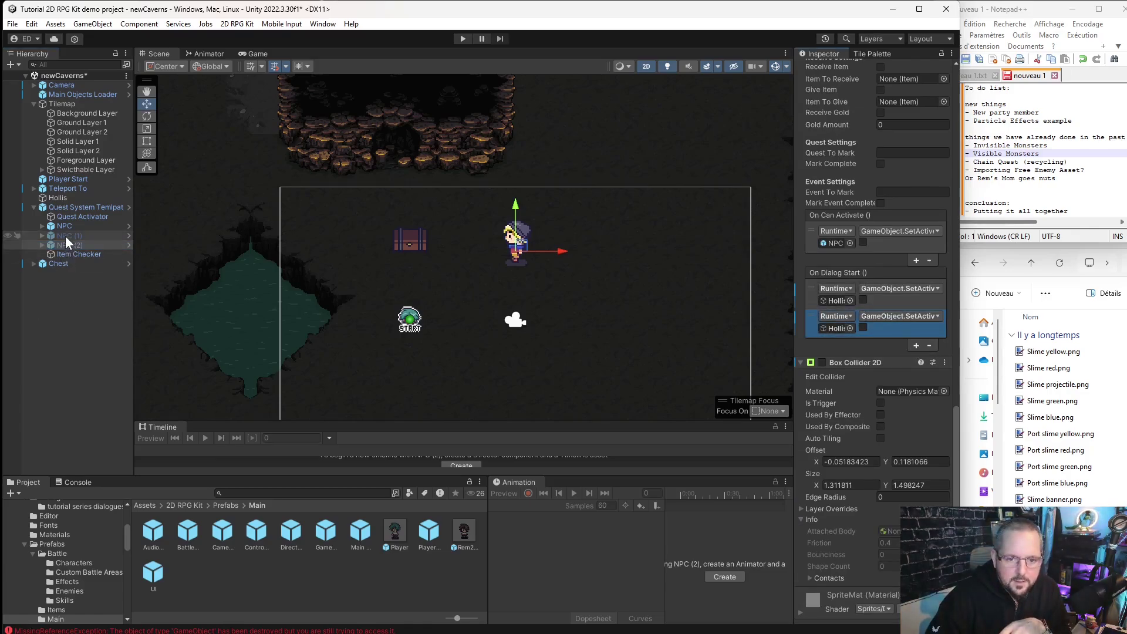
{"action": "left_click_drag", "start_coordinate": [65, 244], "coordinate": [834, 320]}
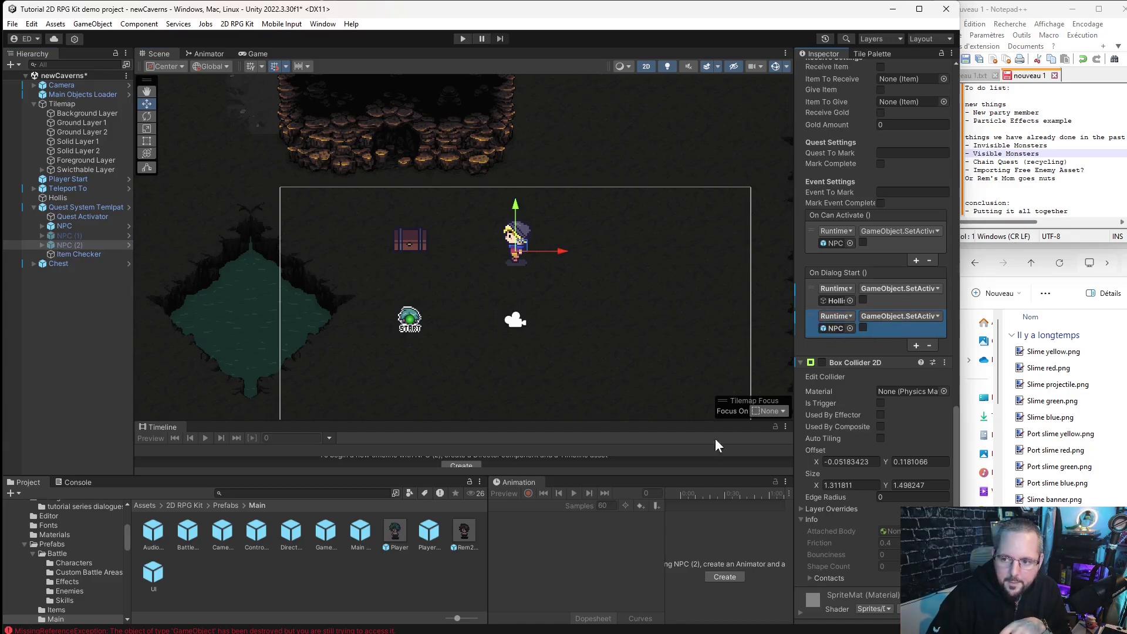
{"action": "left_click", "coordinate": [83, 321]}
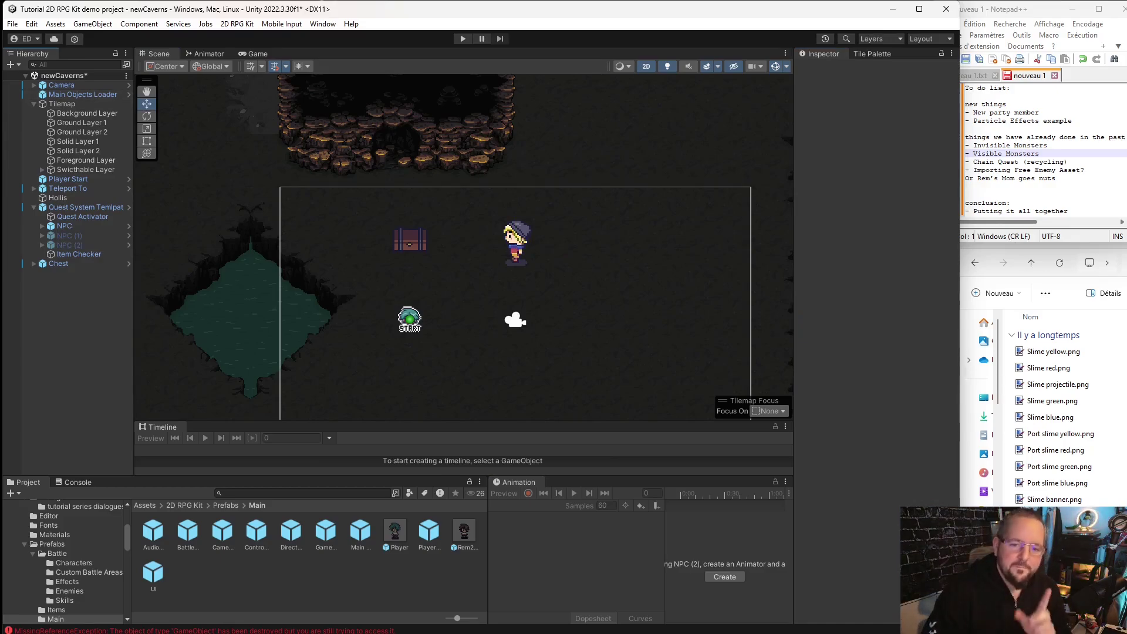
{"action": "left_click", "coordinate": [13, 24]}
{"action": "left_click", "coordinate": [44, 79]}
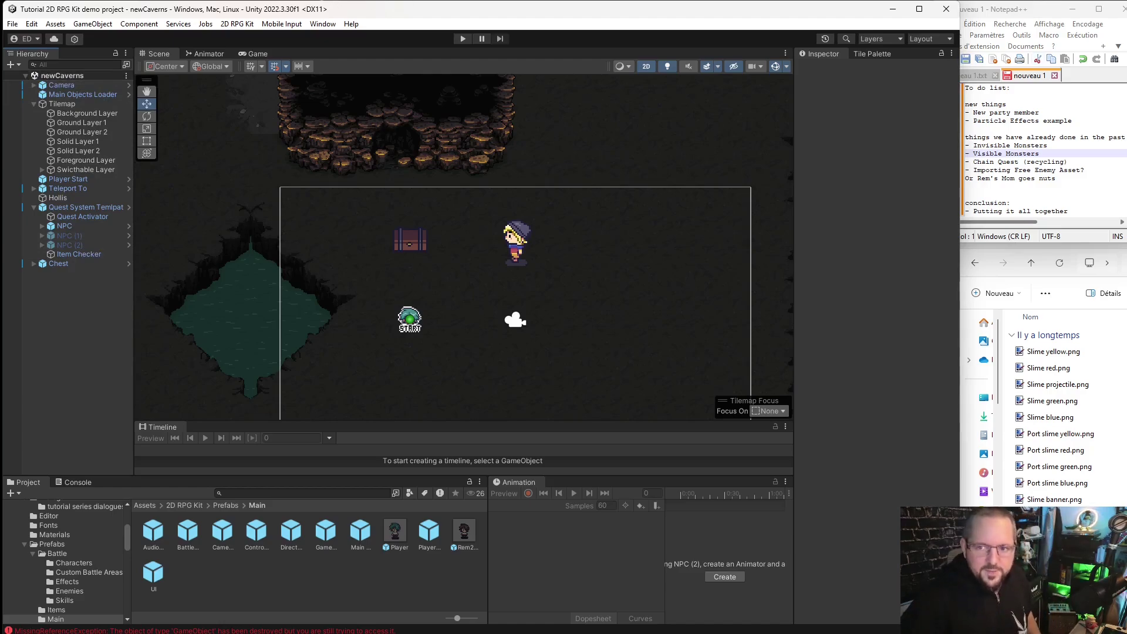
Run the game again, walk to Hollis and play through his first conversation.
{"action": "left_click", "coordinate": [462, 38]}
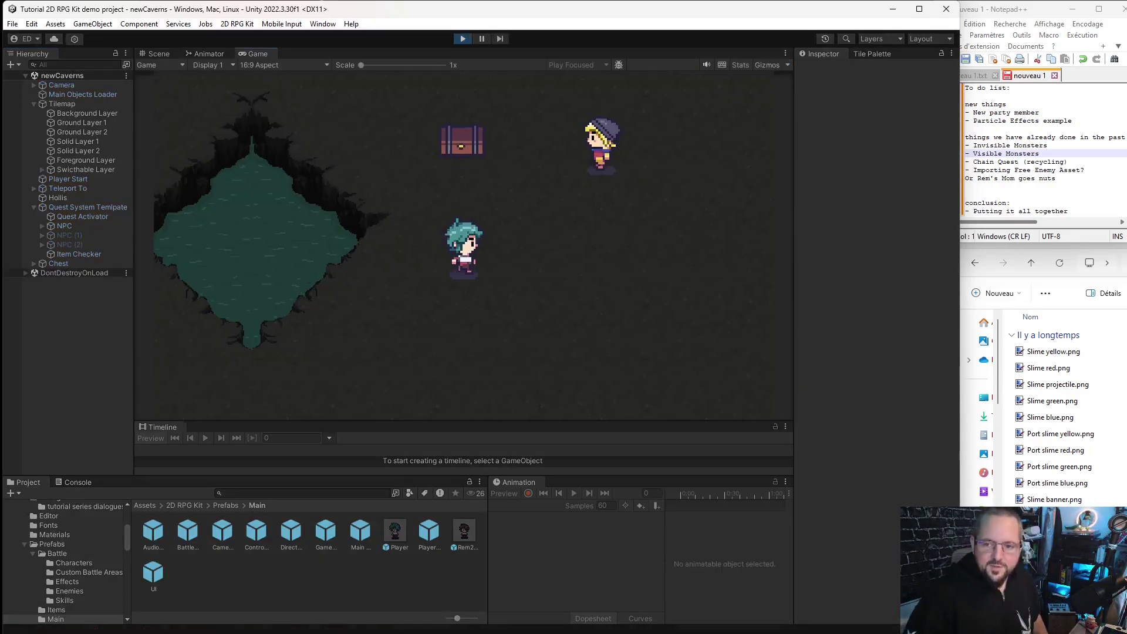
{"action": "key", "text": "Right"}
{"action": "key", "text": "Up"}
{"action": "key", "text": "space"}
{"action": "key", "text": "space"}
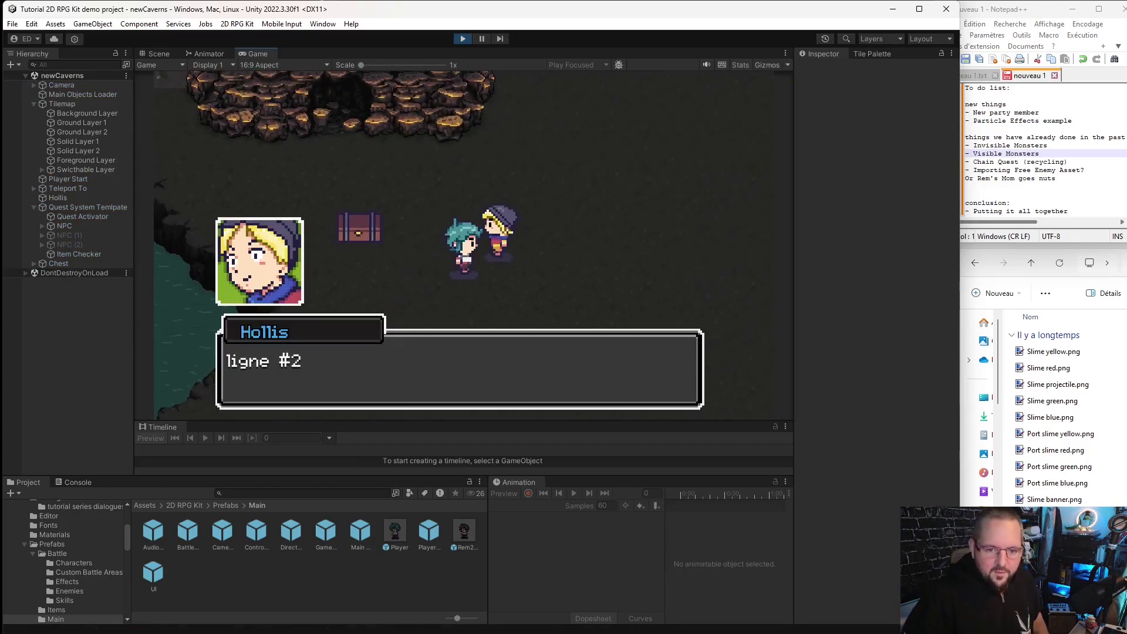
{"action": "key", "text": "space"}
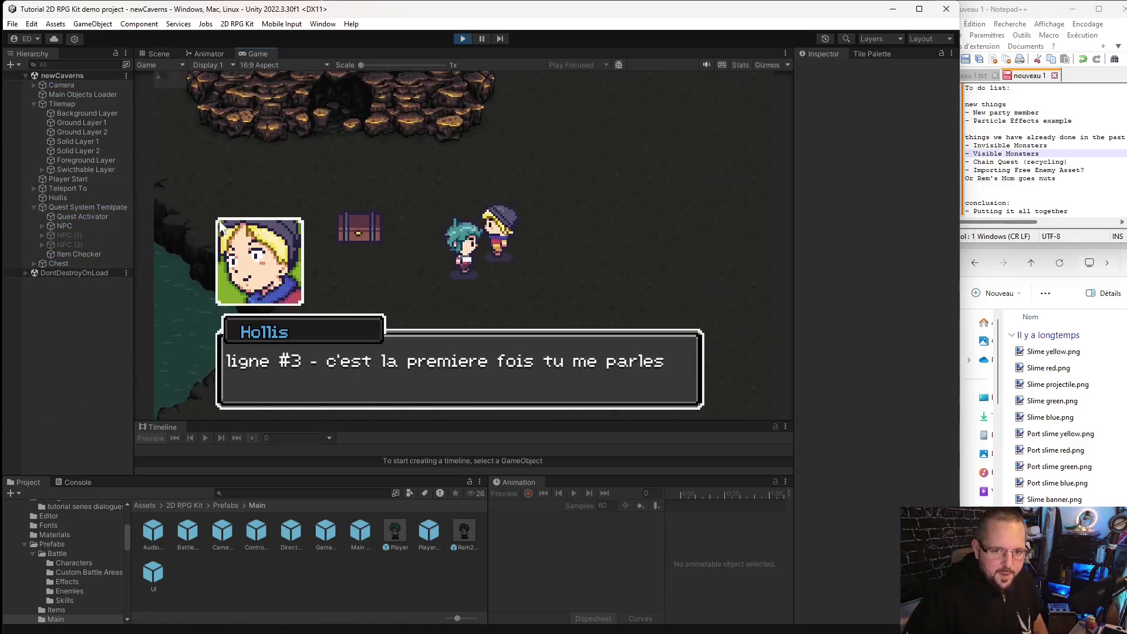
{"action": "key", "text": "space"}
Collect the item from the chest, return to Hollis and play through his second conversation.
{"action": "key", "text": "Left"}
{"action": "key", "text": "Up"}
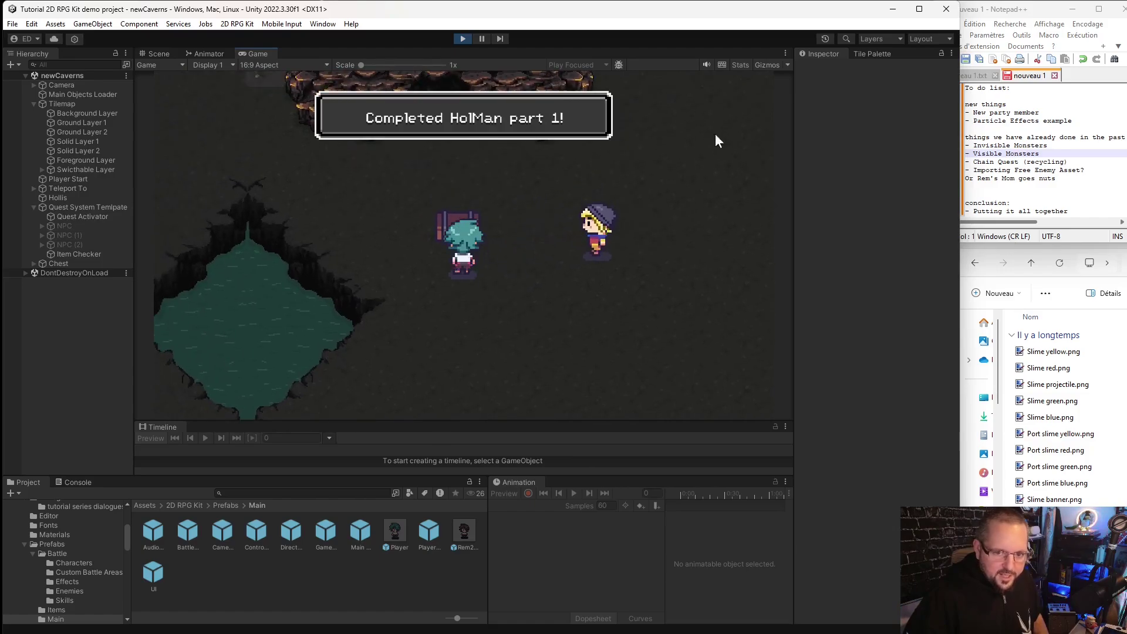
{"action": "key", "text": "space"}
{"action": "key", "text": "space"}
{"action": "key", "text": "Right"}
{"action": "key", "text": "space"}
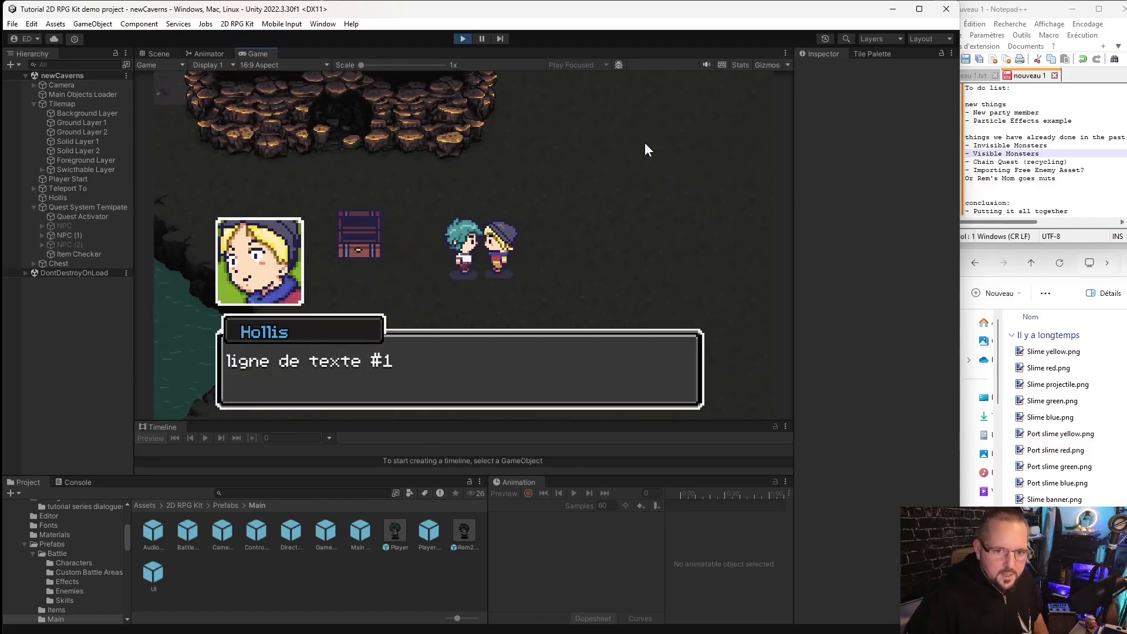
{"action": "key", "text": "space"}
{"action": "key", "text": "space"}
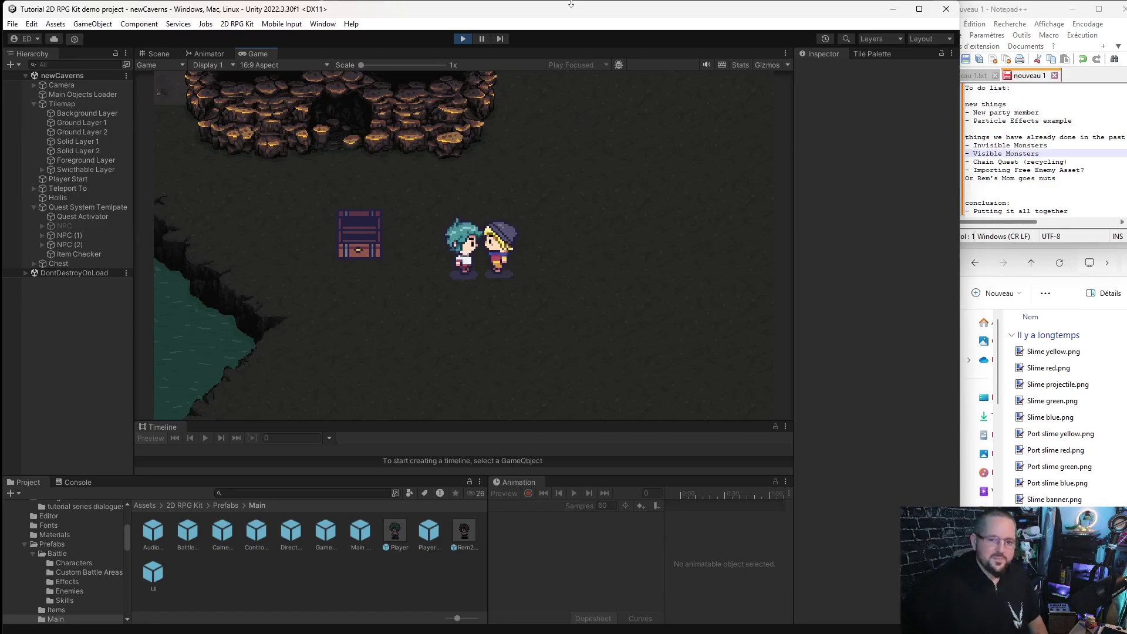
Talk to Hollis a third time and play through the conversation in which he joins the party.
{"action": "key", "text": "space"}
{"action": "key", "text": "space"}
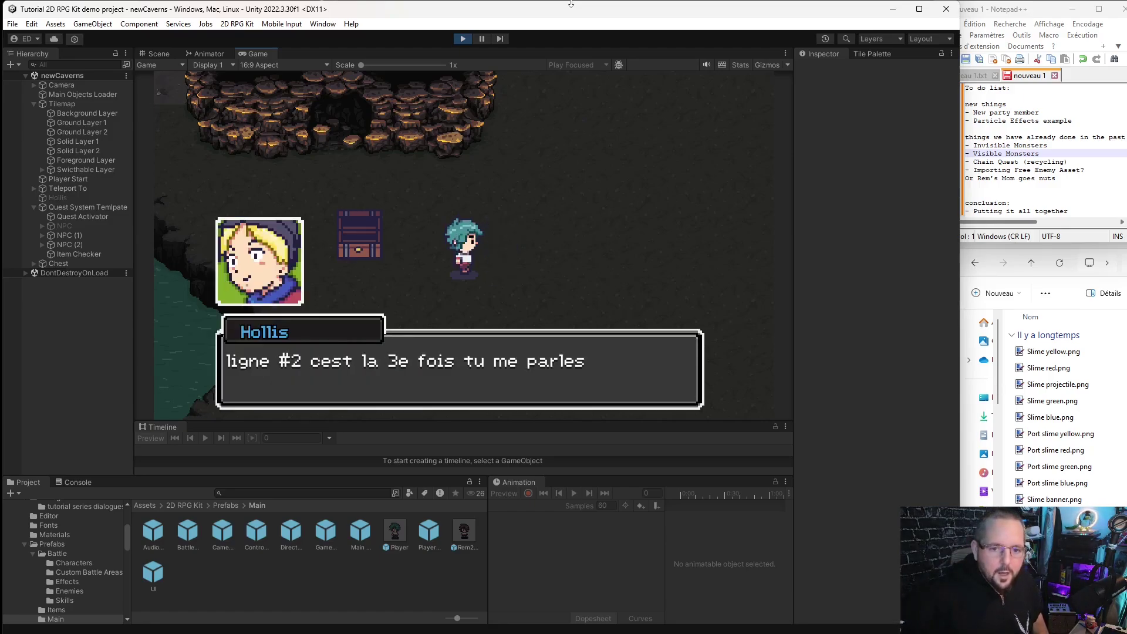
{"action": "key", "text": "space"}
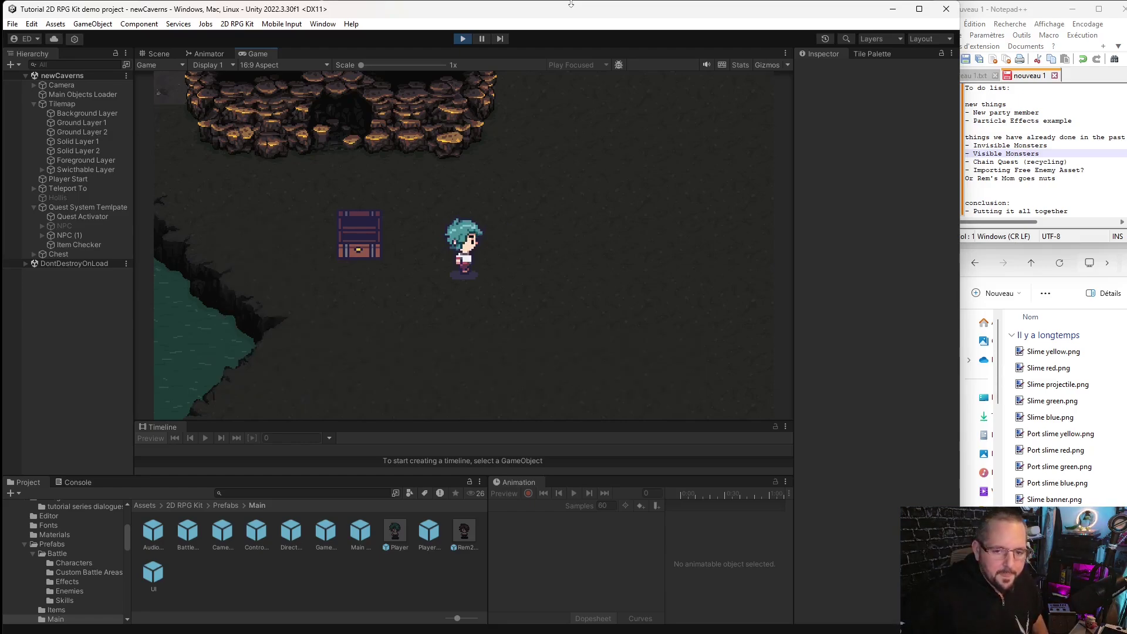
Walk around Hollis's empty spot and interact there to test for a leftover collider or repeatable dialogue.
{"action": "key", "text": "Left"}
{"action": "key", "text": "Right"}
{"action": "key", "text": "Left"}
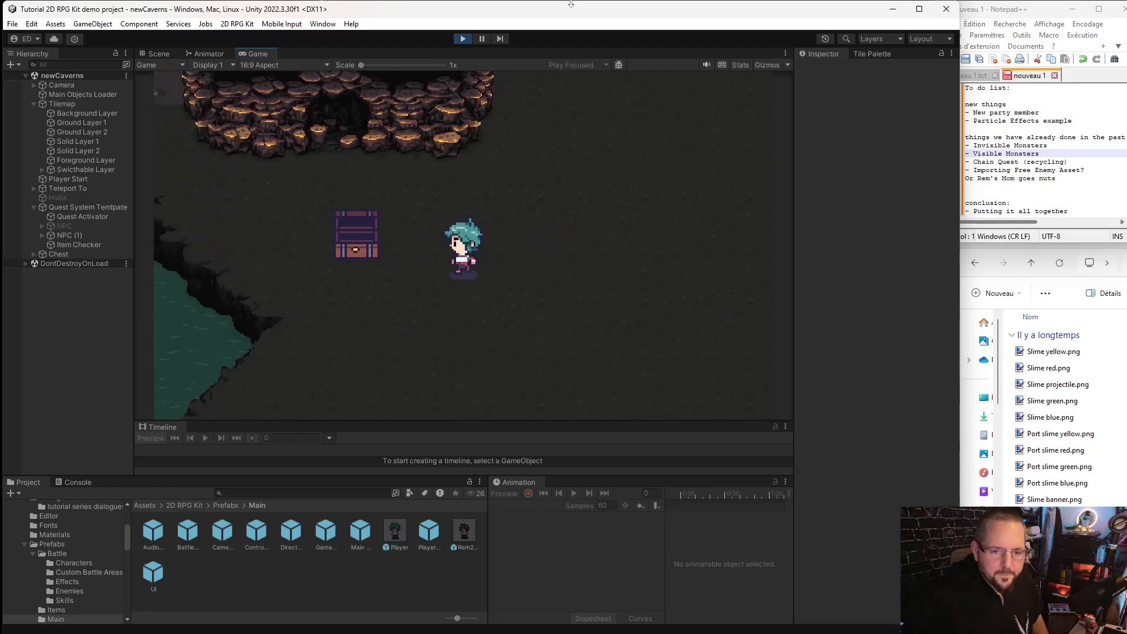
{"action": "key", "text": "Right"}
{"action": "key", "text": "space"}
{"action": "key", "text": "space"}
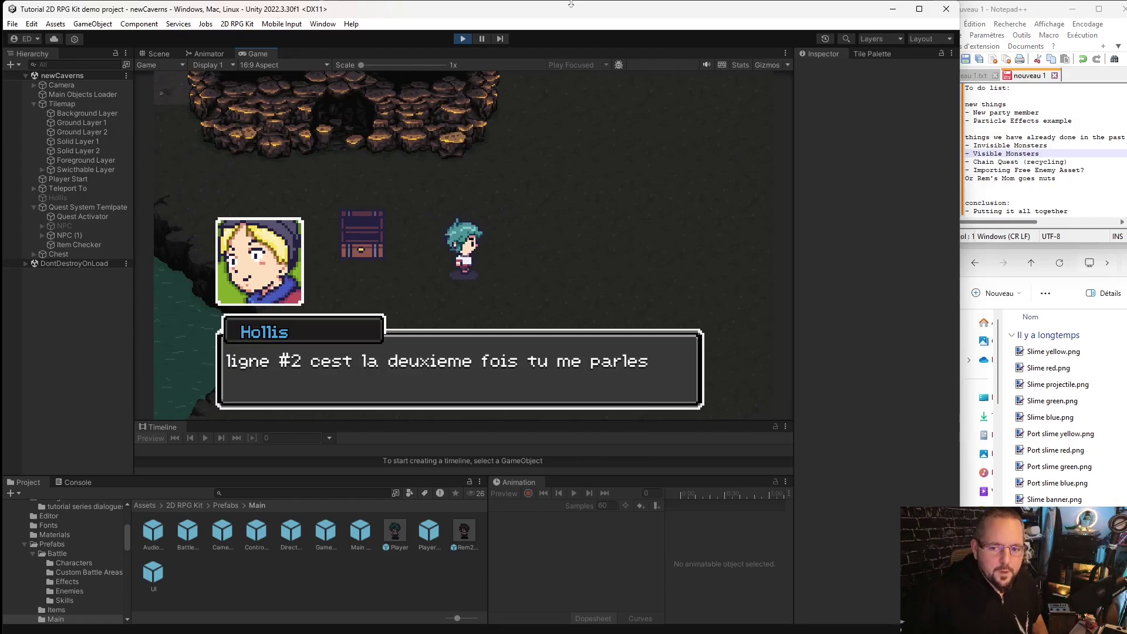
{"action": "key", "text": "space"}
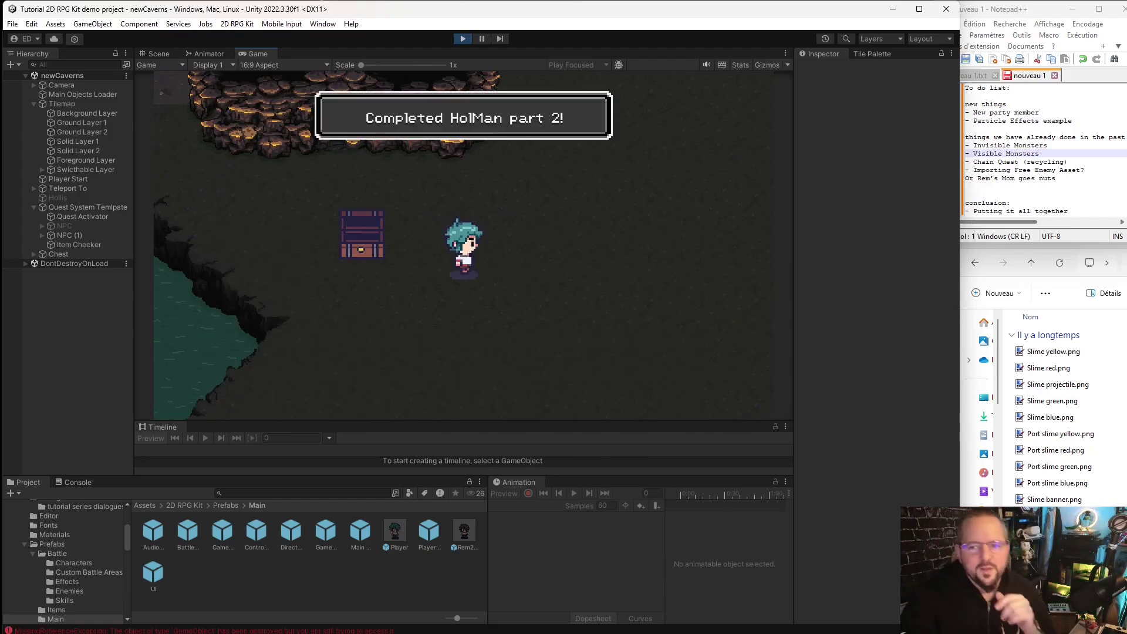
Exit play mode and examine NPC (2)'s Dialog Starter events and the Quest Activator's quest conditions.
{"action": "left_click", "coordinate": [462, 38]}
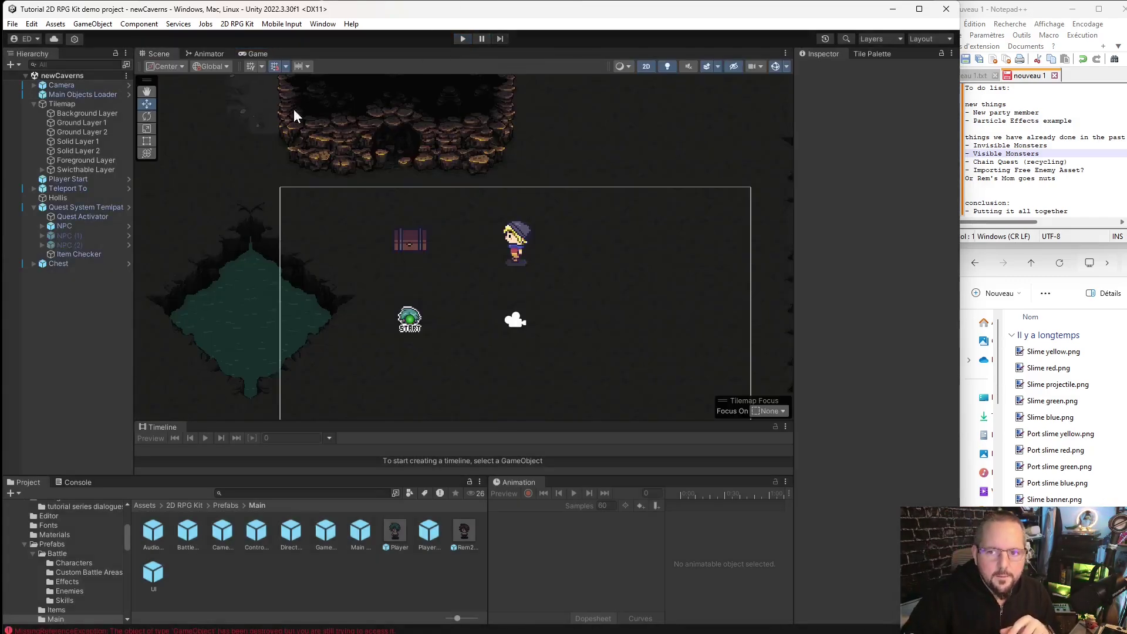
{"action": "left_click", "coordinate": [73, 247]}
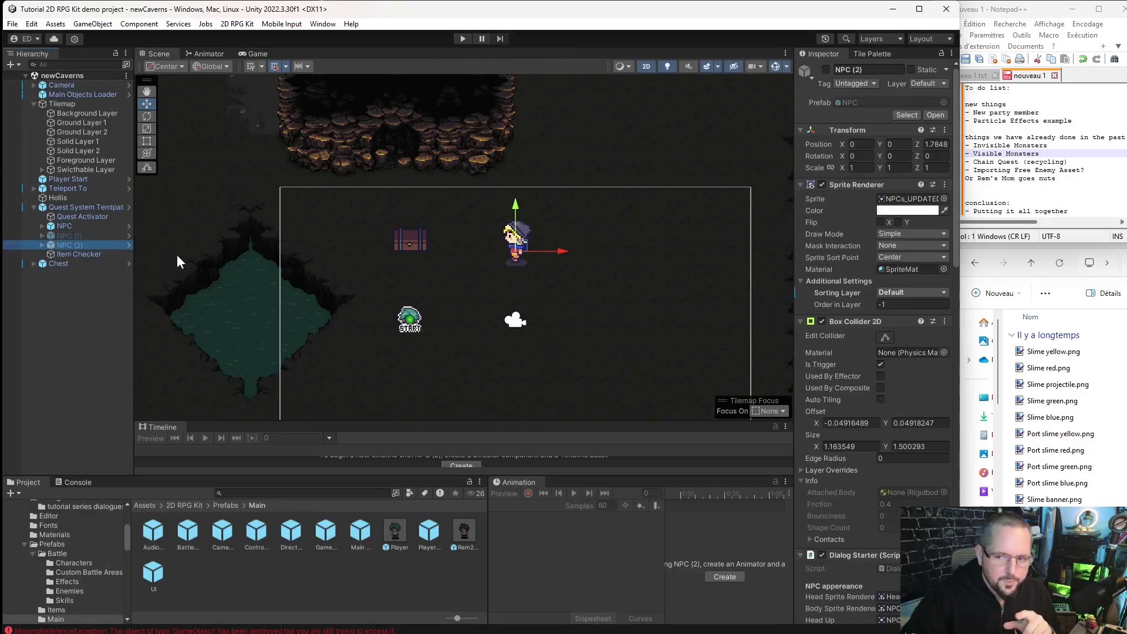
{"action": "scroll", "coordinate": [889, 448], "scroll_direction": "down", "scroll_amount": 5}
{"action": "scroll", "coordinate": [890, 452], "scroll_direction": "down", "scroll_amount": 15}
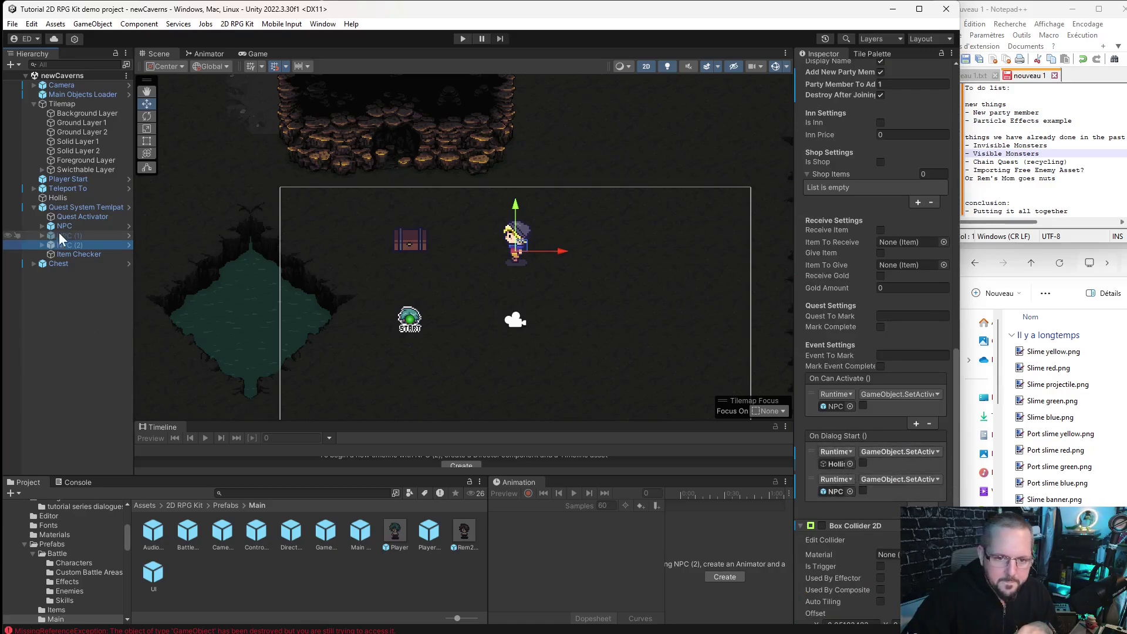
{"action": "left_click", "coordinate": [74, 217]}
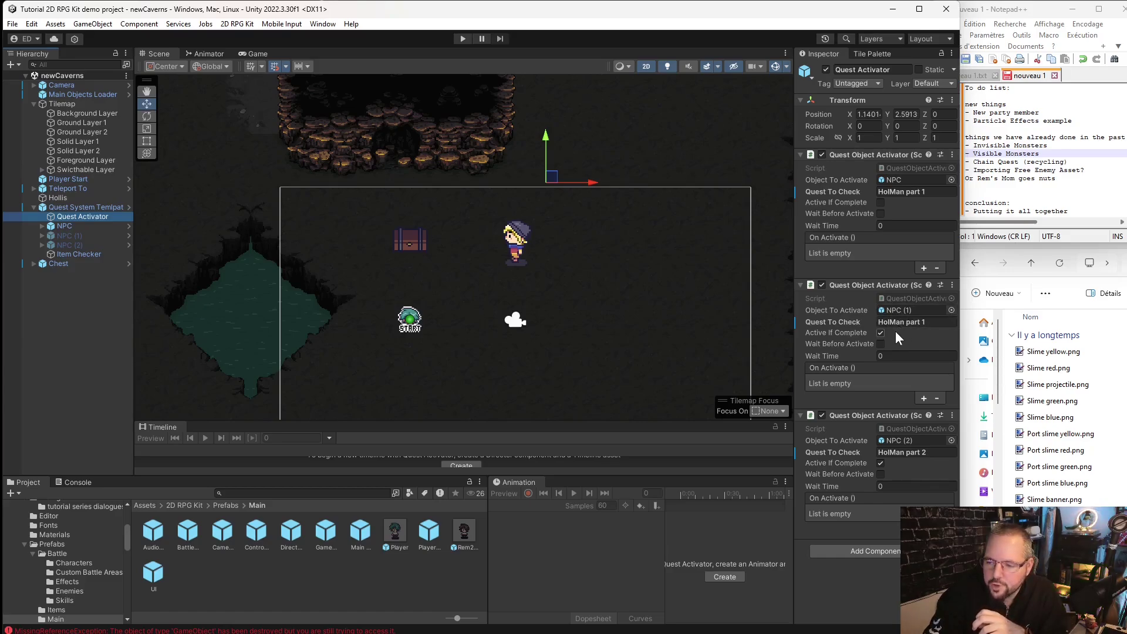
{"action": "mouse_move", "coordinate": [896, 331]}
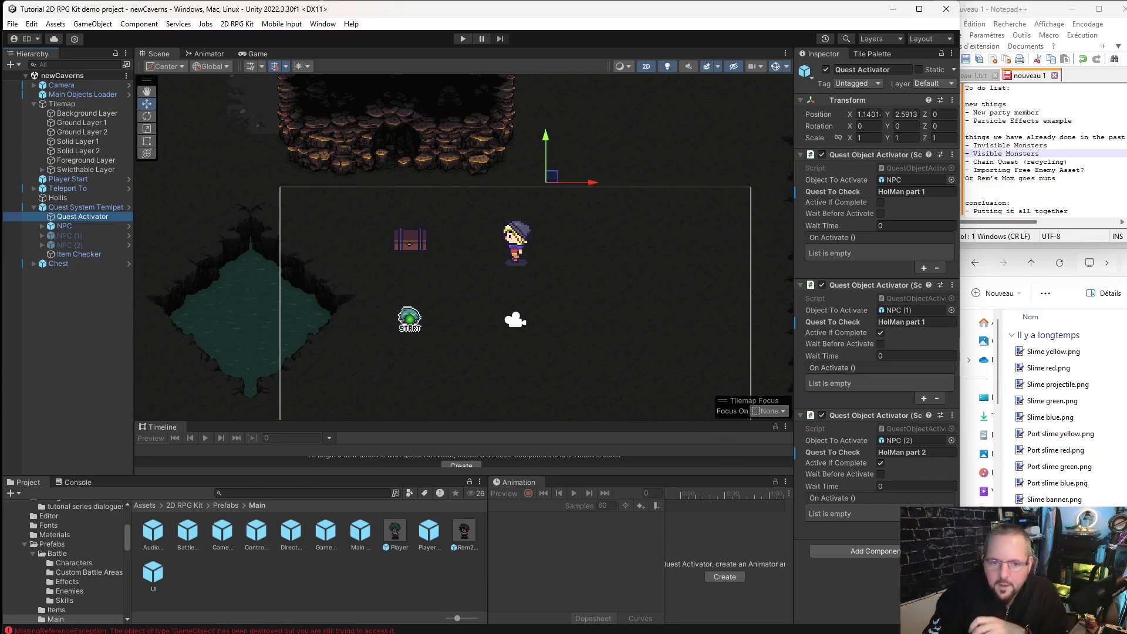
{"action": "left_click", "coordinate": [90, 245]}
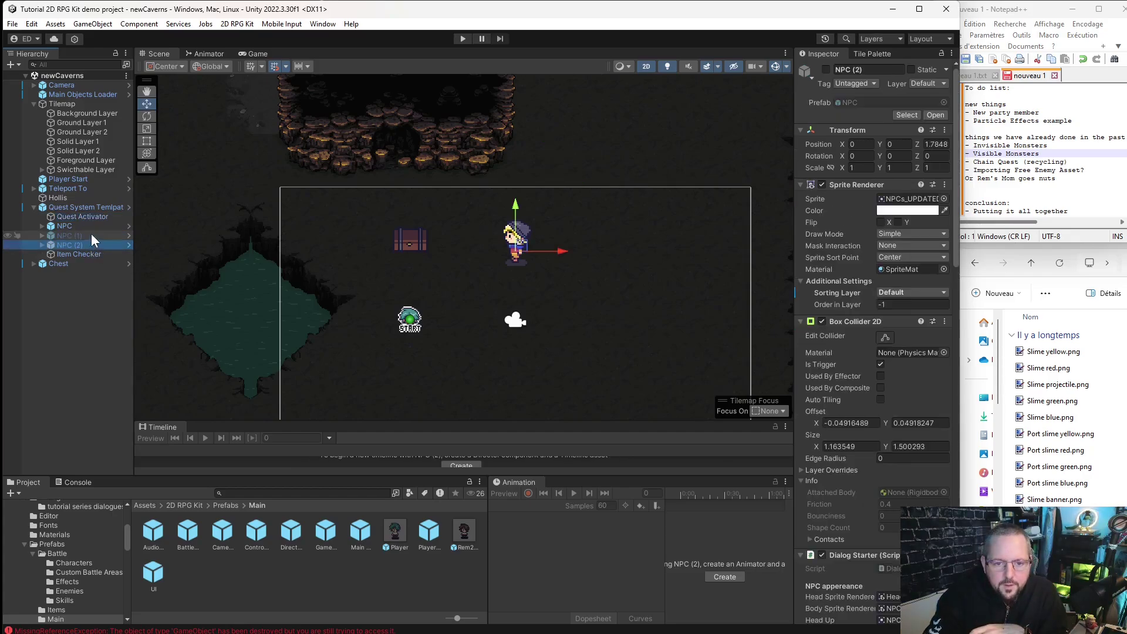
{"action": "scroll", "coordinate": [874, 440], "scroll_direction": "down", "scroll_amount": 10}
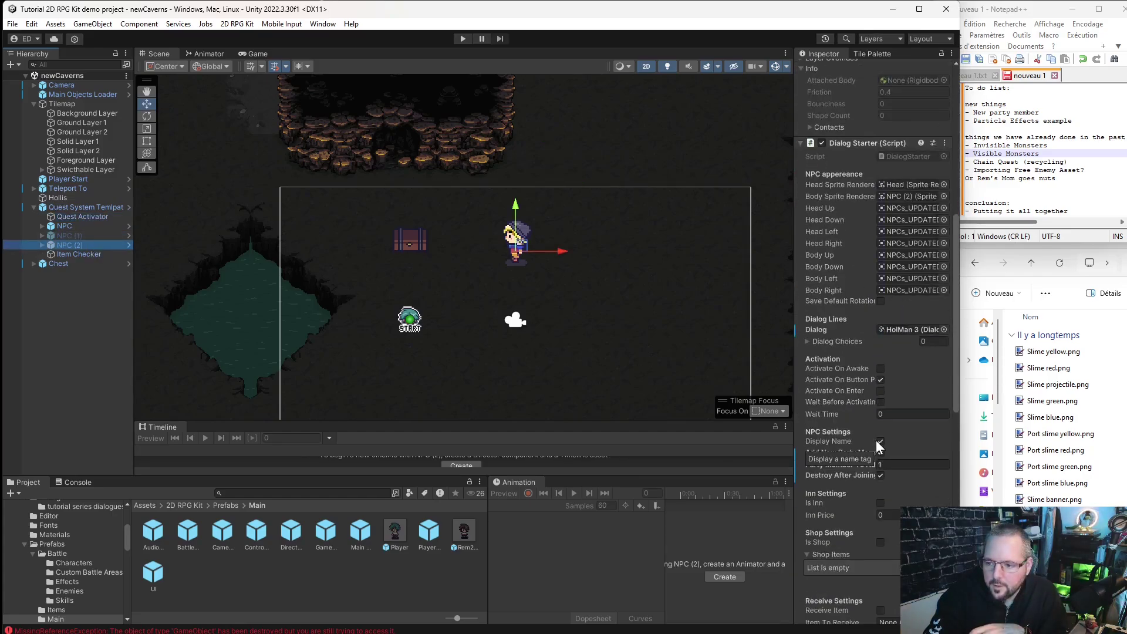
Add an On Dialog Start event to NPC (1) that deactivates NPC (1) itself with GameObject.SetActive, and save the scene.
{"action": "left_click", "coordinate": [53, 235]}
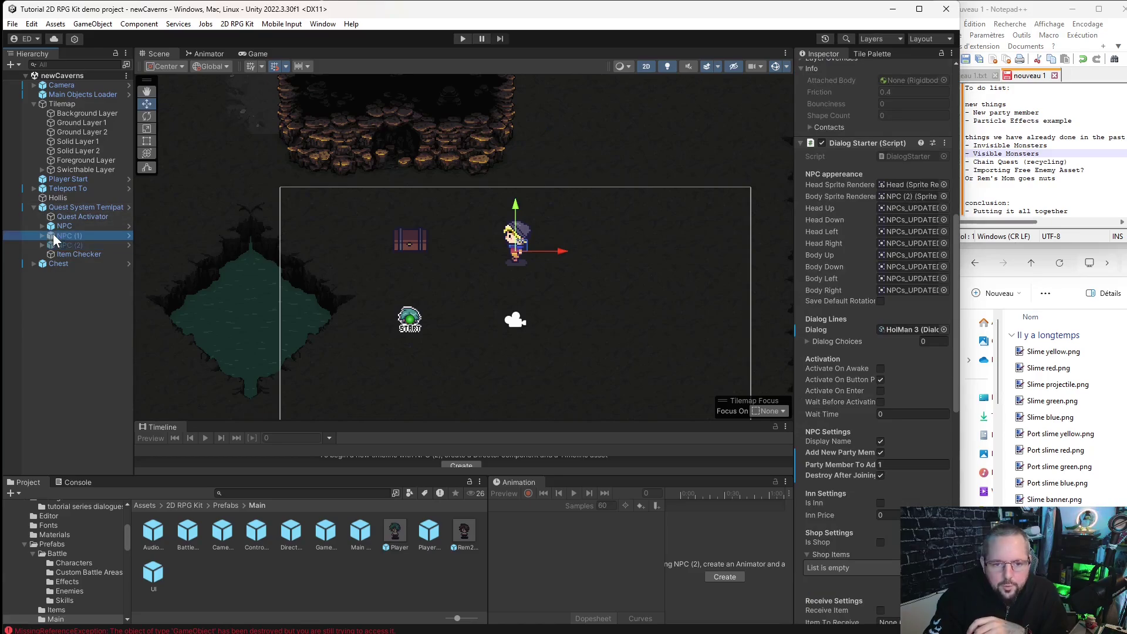
{"action": "scroll", "coordinate": [931, 472], "scroll_direction": "down", "scroll_amount": 8}
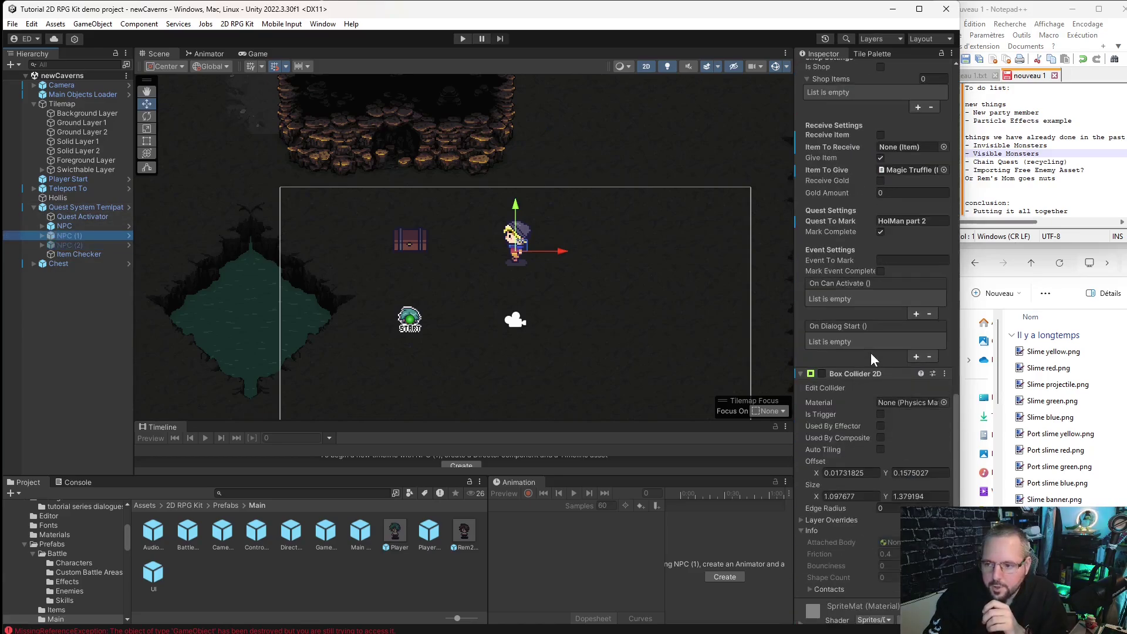
{"action": "scroll", "coordinate": [871, 353], "scroll_direction": "up", "scroll_amount": 3}
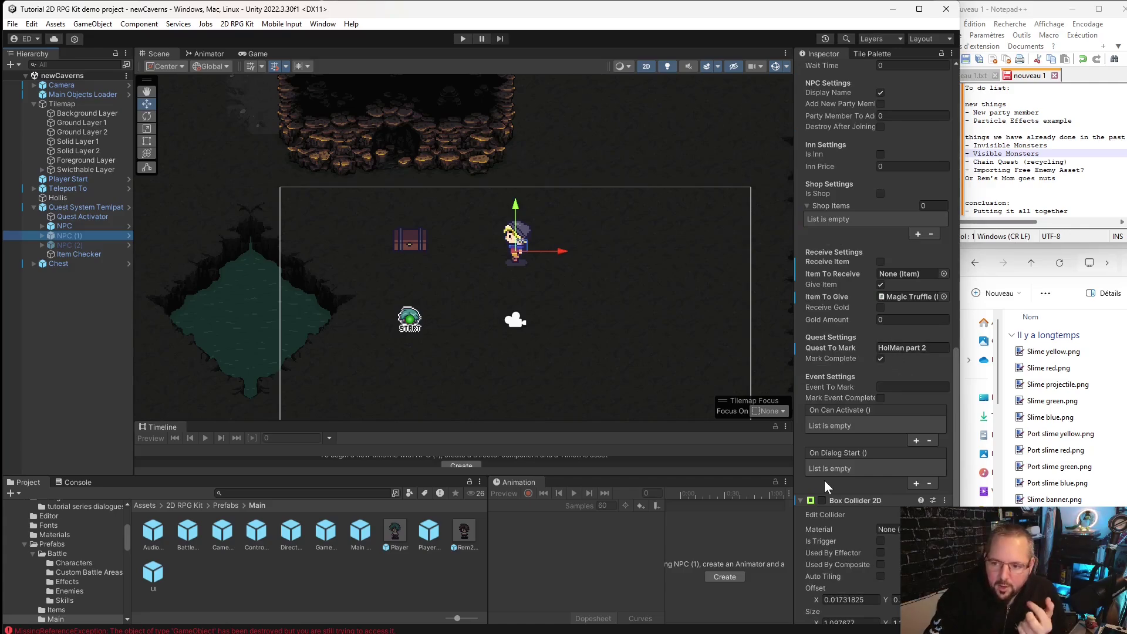
{"action": "left_click", "coordinate": [917, 483]}
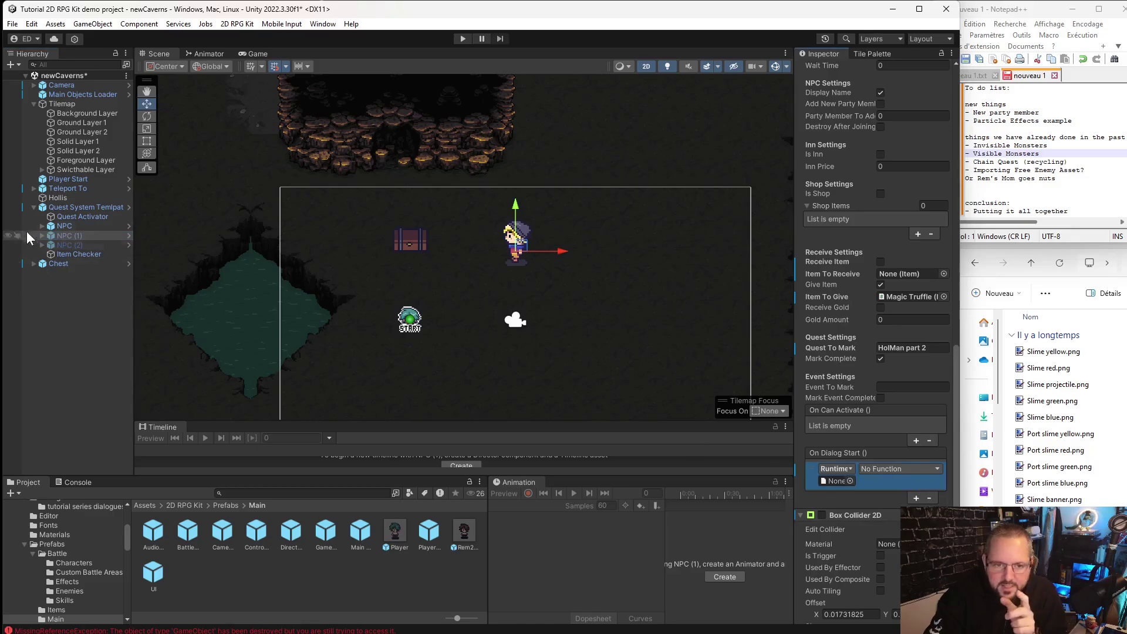
{"action": "left_click_drag", "start_coordinate": [64, 237], "coordinate": [837, 481]}
{"action": "left_click", "coordinate": [877, 469]}
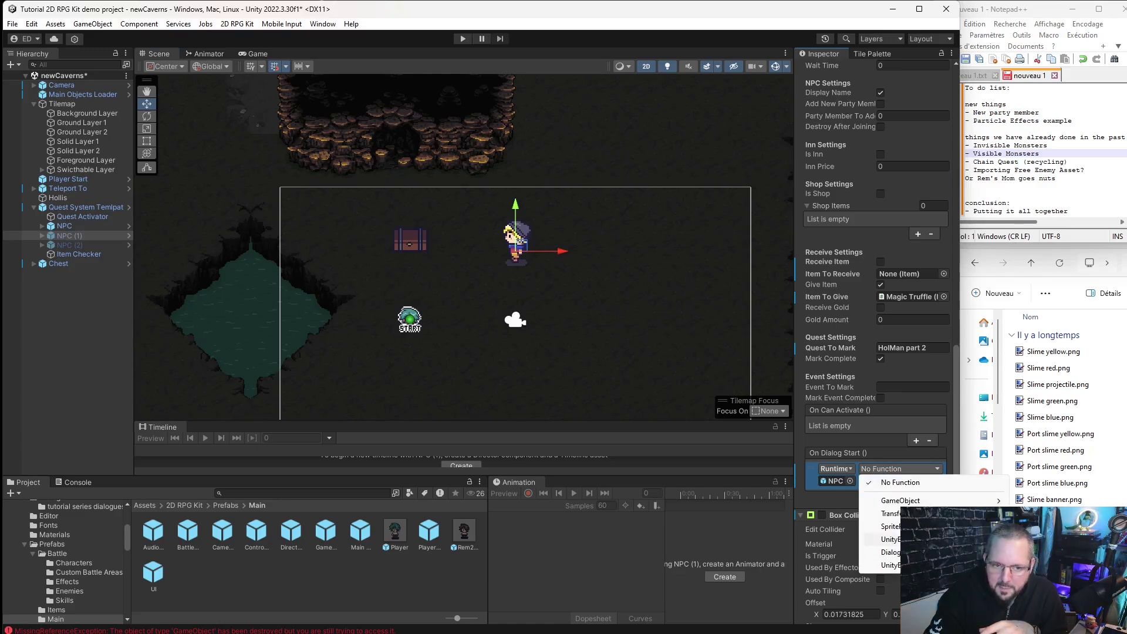
{"action": "mouse_move", "coordinate": [942, 502]}
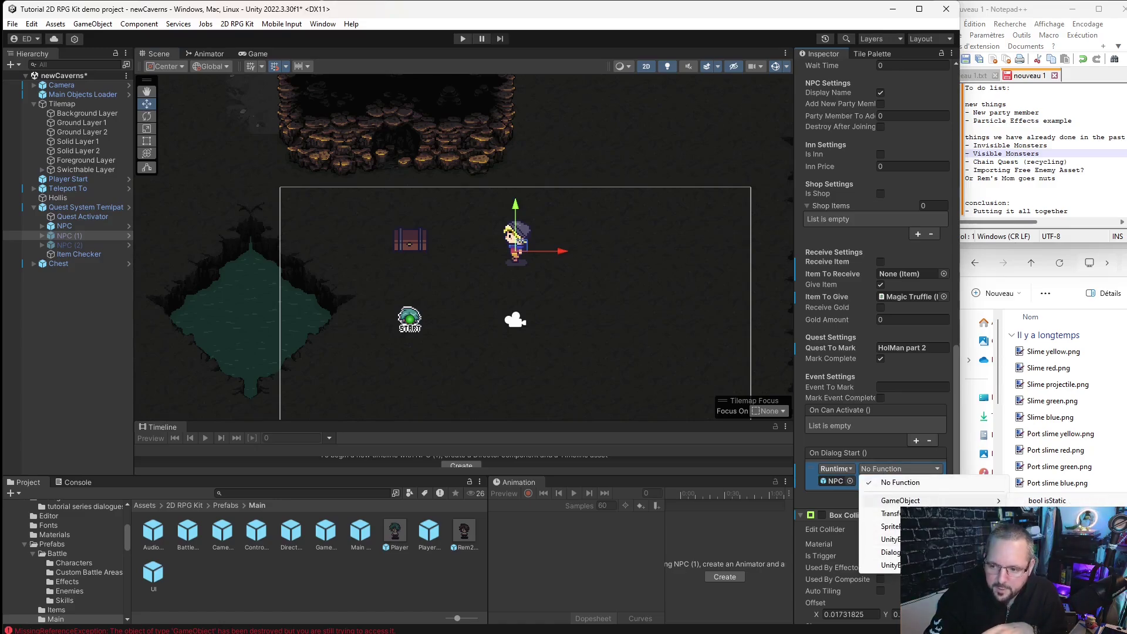
{"action": "left_click", "coordinate": [1051, 587]}
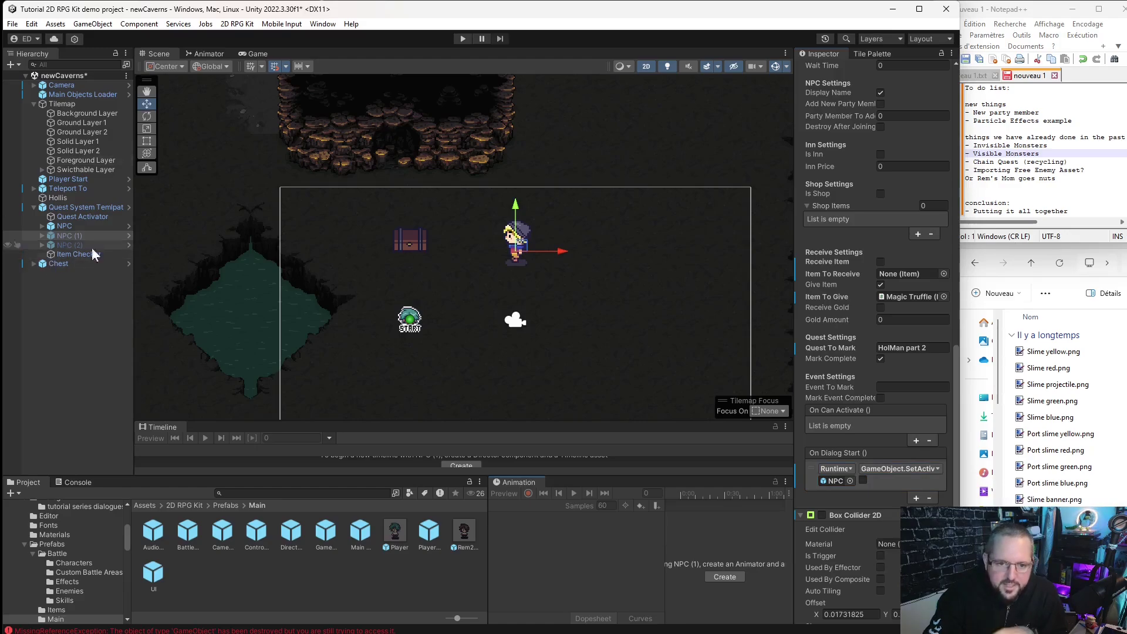
{"action": "left_click", "coordinate": [852, 478]}
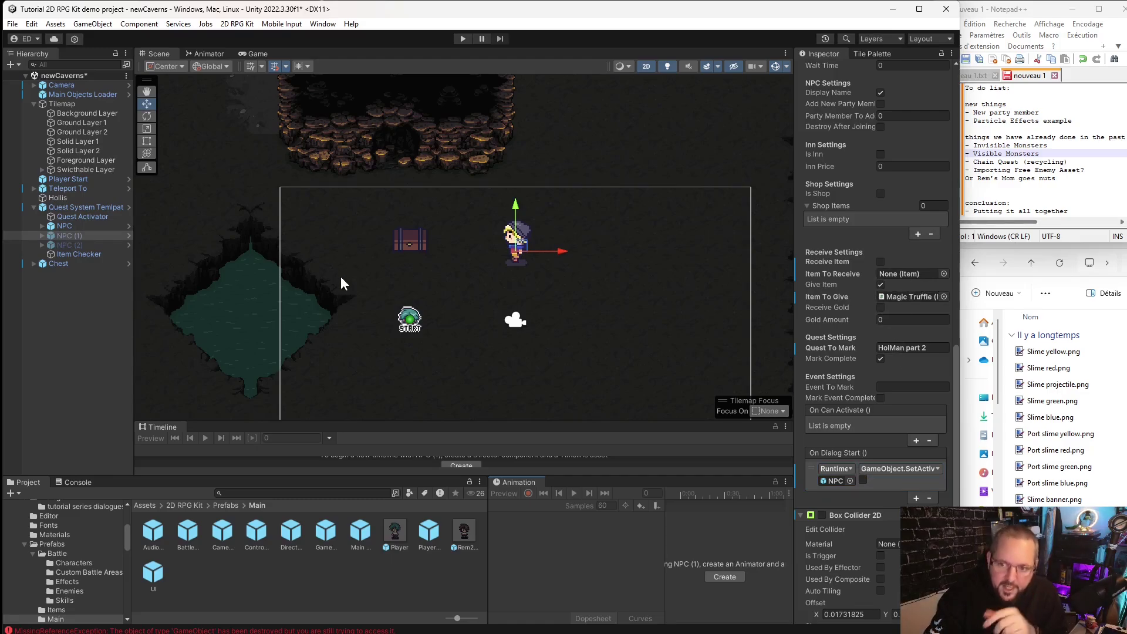
{"action": "left_click", "coordinate": [75, 296]}
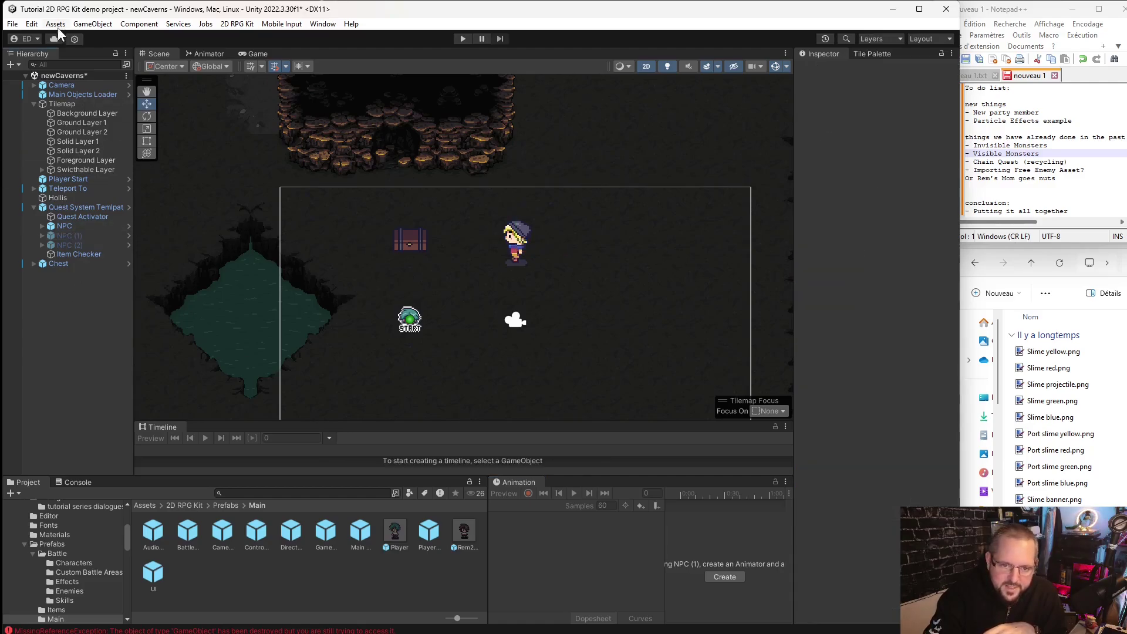
{"action": "left_click", "coordinate": [9, 25]}
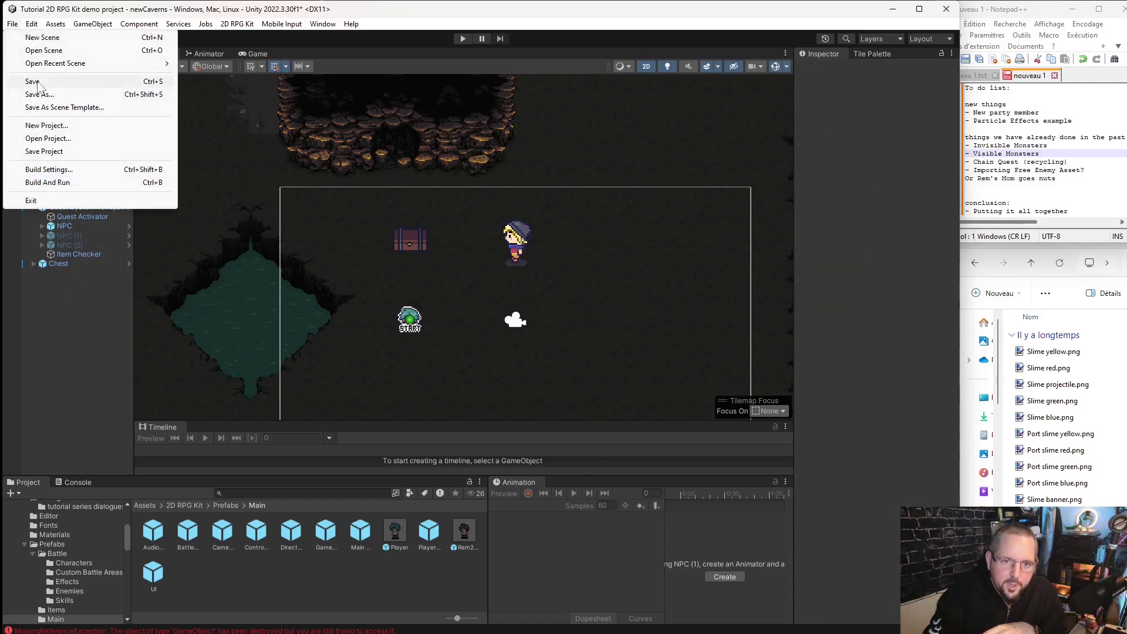
{"action": "left_click", "coordinate": [35, 82]}
Run the game, walk up to Hollis and play through his first conversation.
{"action": "left_click", "coordinate": [461, 36]}
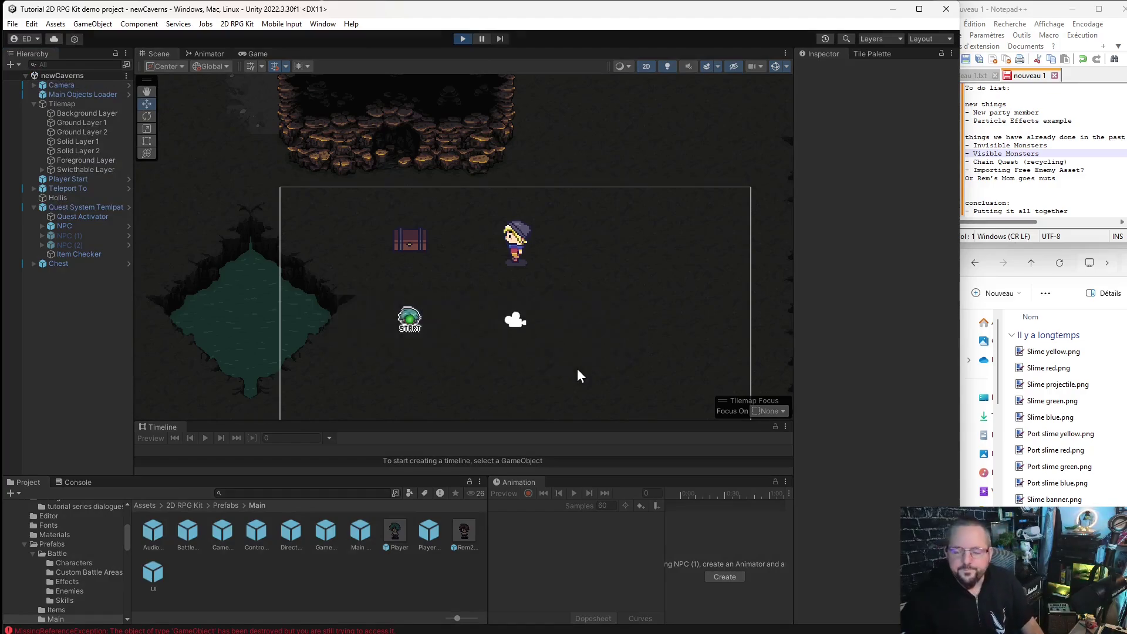
{"action": "key", "text": "Up"}
{"action": "key", "text": "Right"}
{"action": "key", "text": "space"}
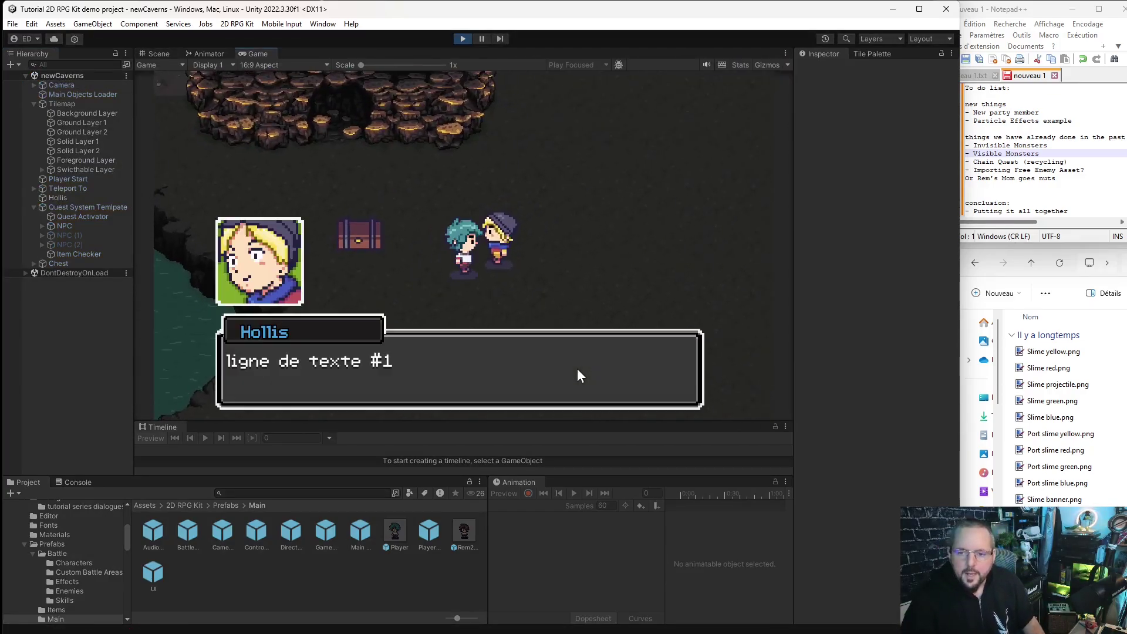
{"action": "key", "text": "space"}
{"action": "key", "text": "space"}
{"action": "key", "text": "space"}
Take the Magic Truffel from the chest and play through Hollis's second conversation to test the new deactivation event.
{"action": "key", "text": "Left"}
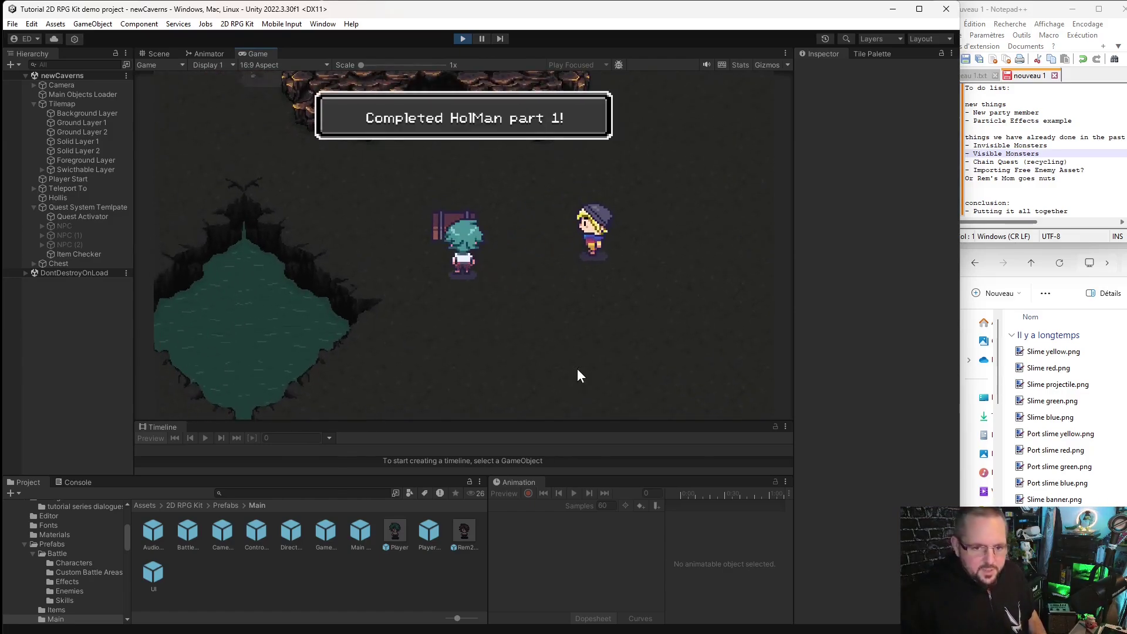
{"action": "key", "text": "space"}
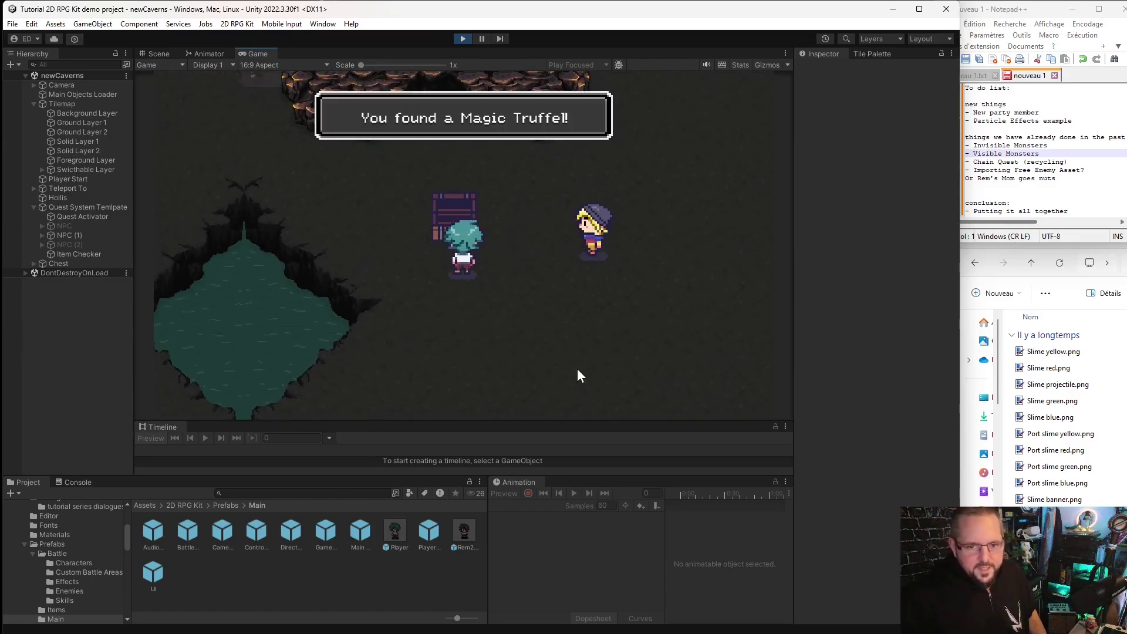
{"action": "key", "text": "Right"}
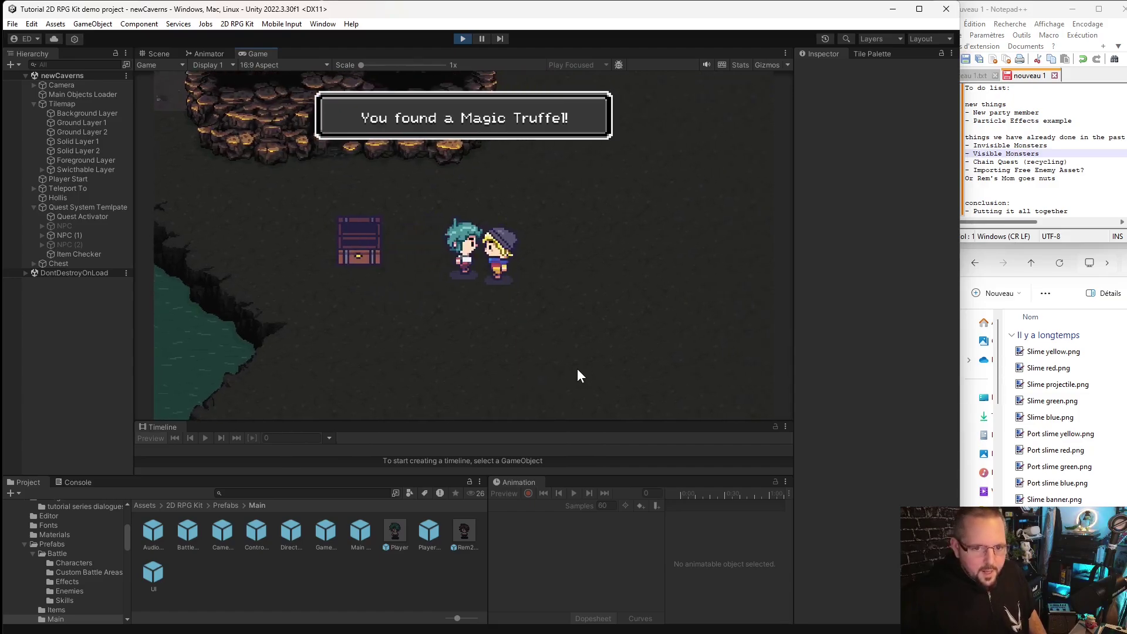
{"action": "key", "text": "space"}
{"action": "key", "text": "space"}
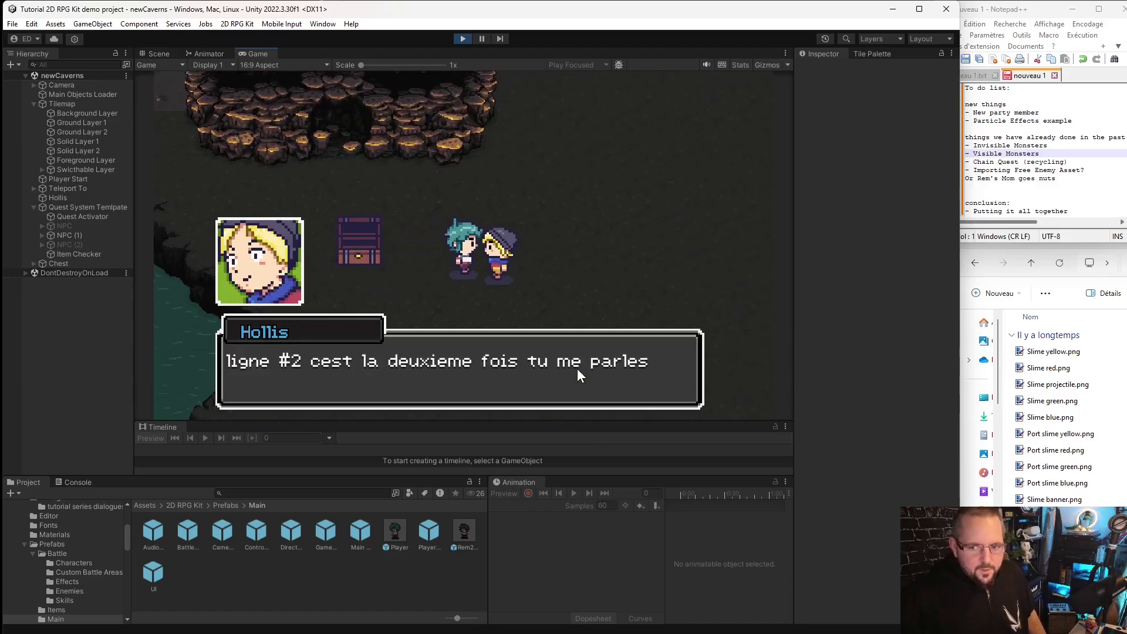
{"action": "key", "text": "space"}
{"action": "key", "text": "Left"}
{"action": "key", "text": "Right"}
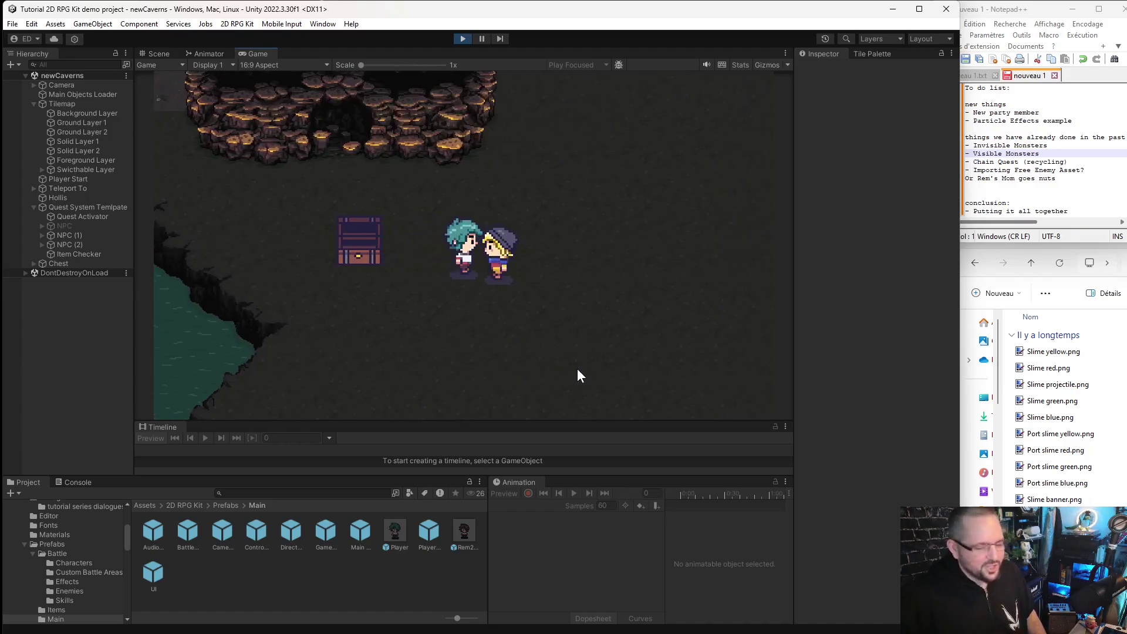
Check the in-game item inventory for the Magic Truffel and return to the main game menu.
{"action": "key", "text": "Escape"}
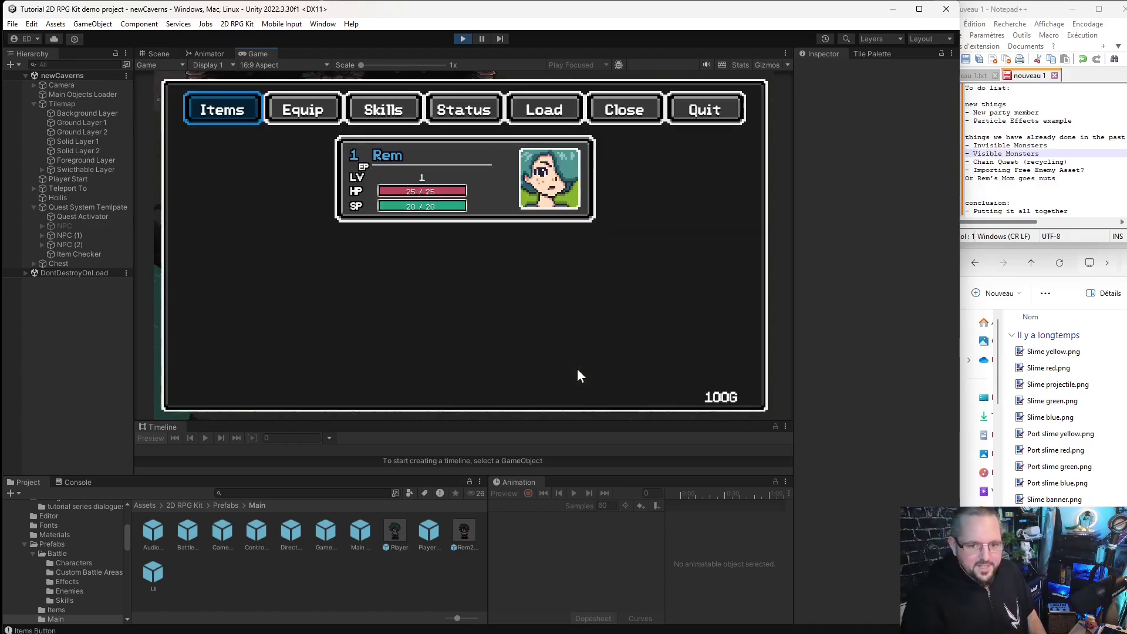
{"action": "key", "text": "space"}
{"action": "key", "text": "Down"}
{"action": "key", "text": "Down"}
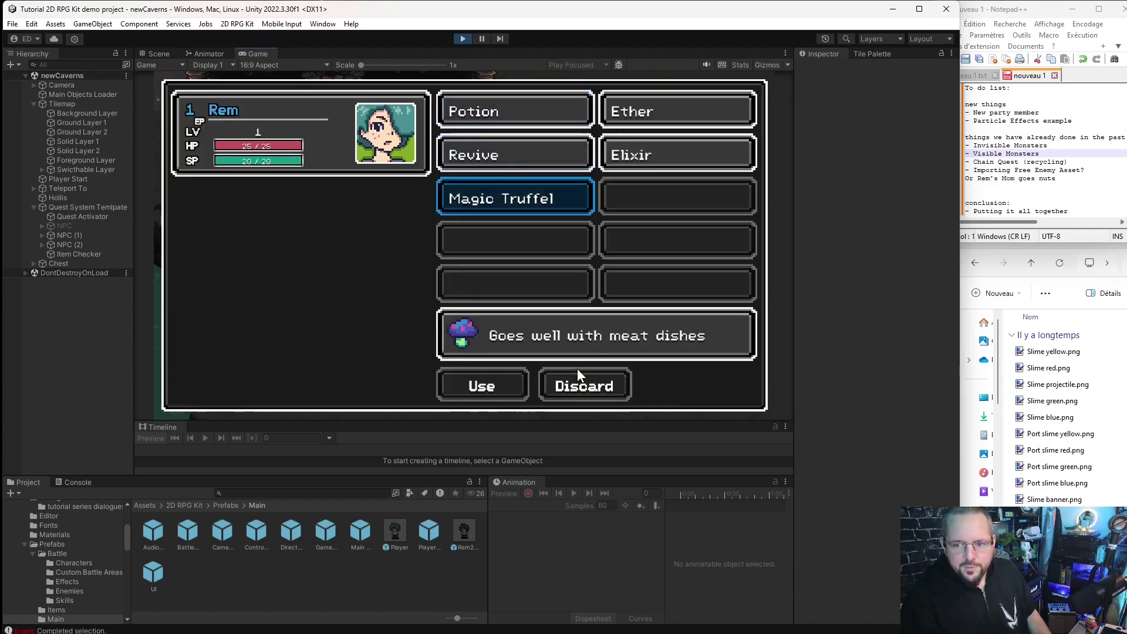
{"action": "key", "text": "Up"}
{"action": "key", "text": "Up"}
{"action": "key", "text": "Escape"}
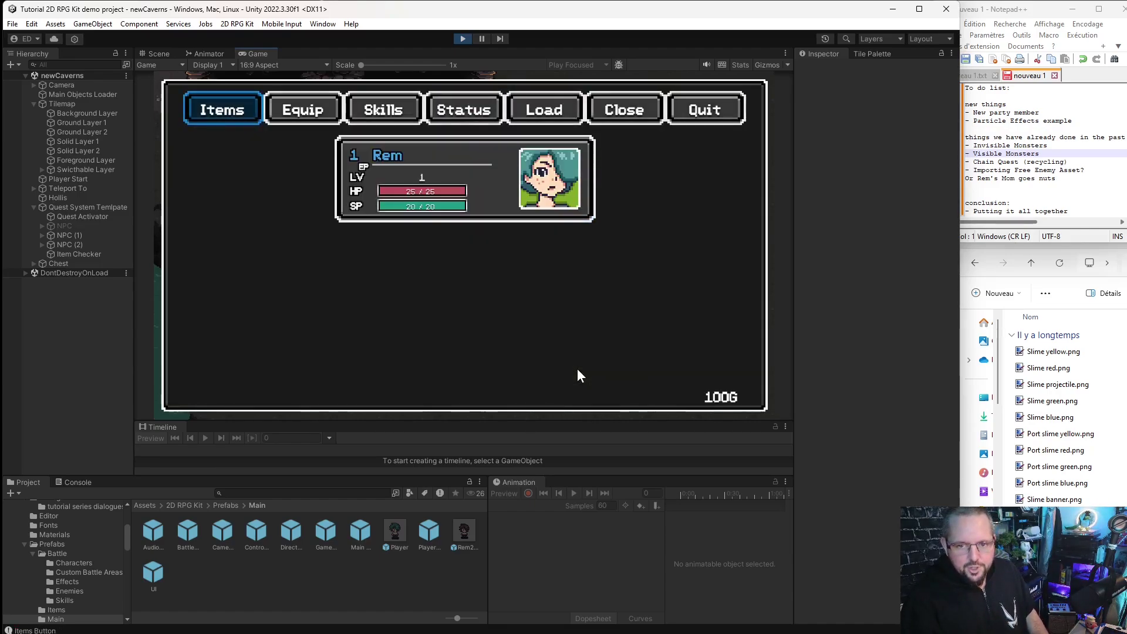
Close the game menu and play through Hollis's third conversation in the running game.
{"action": "key", "text": "Escape"}
{"action": "key", "text": "space"}
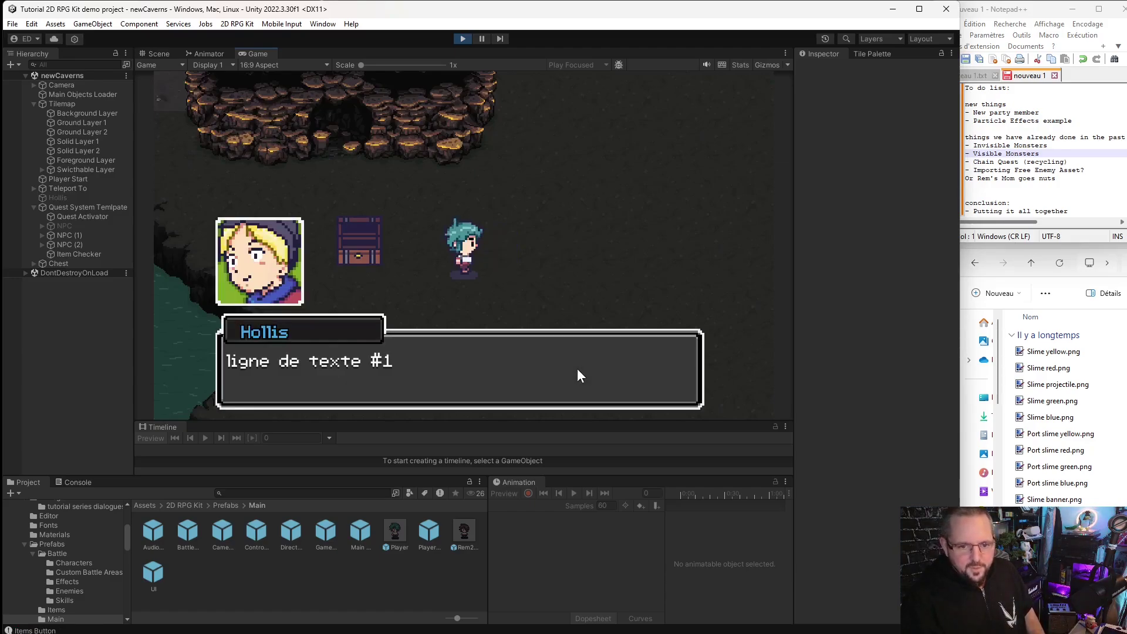
{"action": "key", "text": "space"}
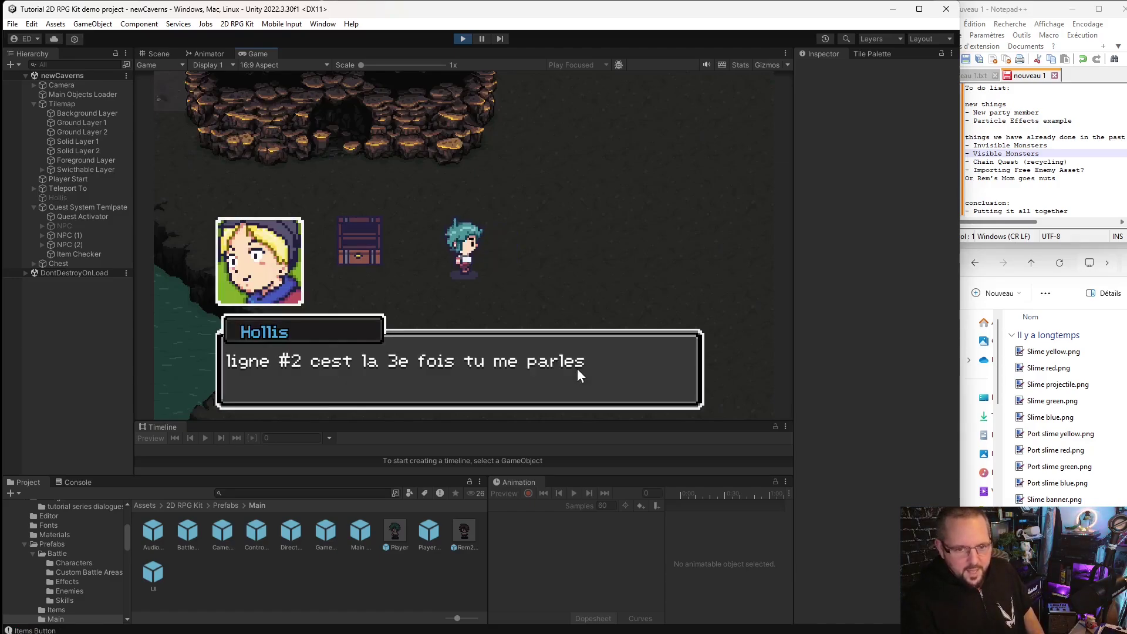
{"action": "key", "text": "space"}
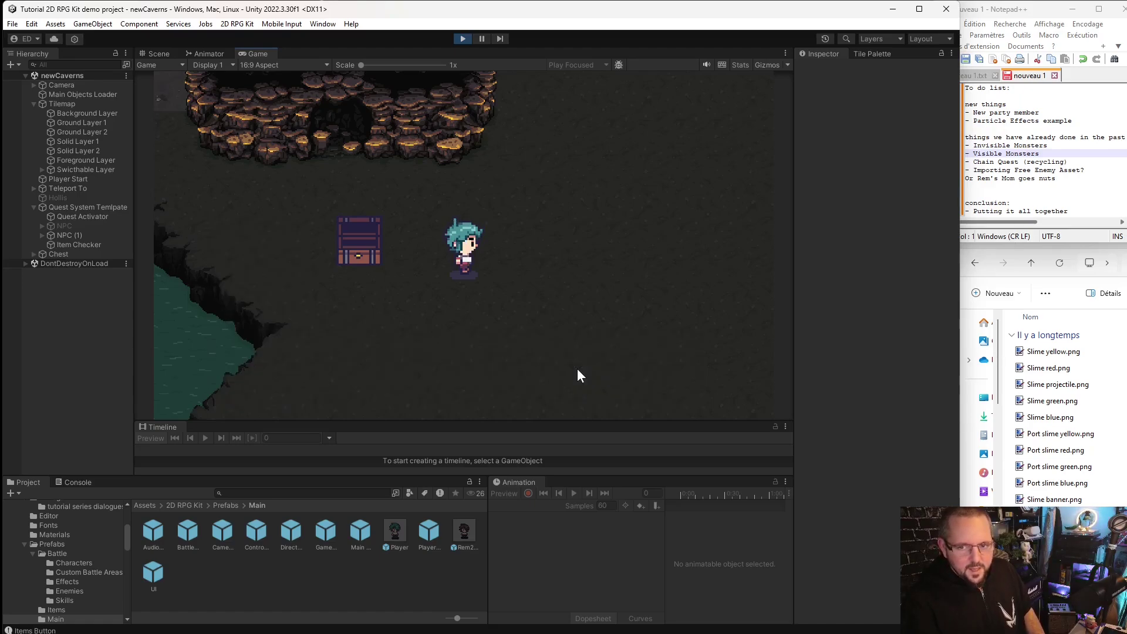
Walk around the spot where Hollis stood, try to trigger his dialogue again, and stop the game.
{"action": "key", "text": "space"}
{"action": "key", "text": "space"}
{"action": "key", "text": "space"}
{"action": "key", "text": "Left"}
{"action": "key", "text": "Right"}
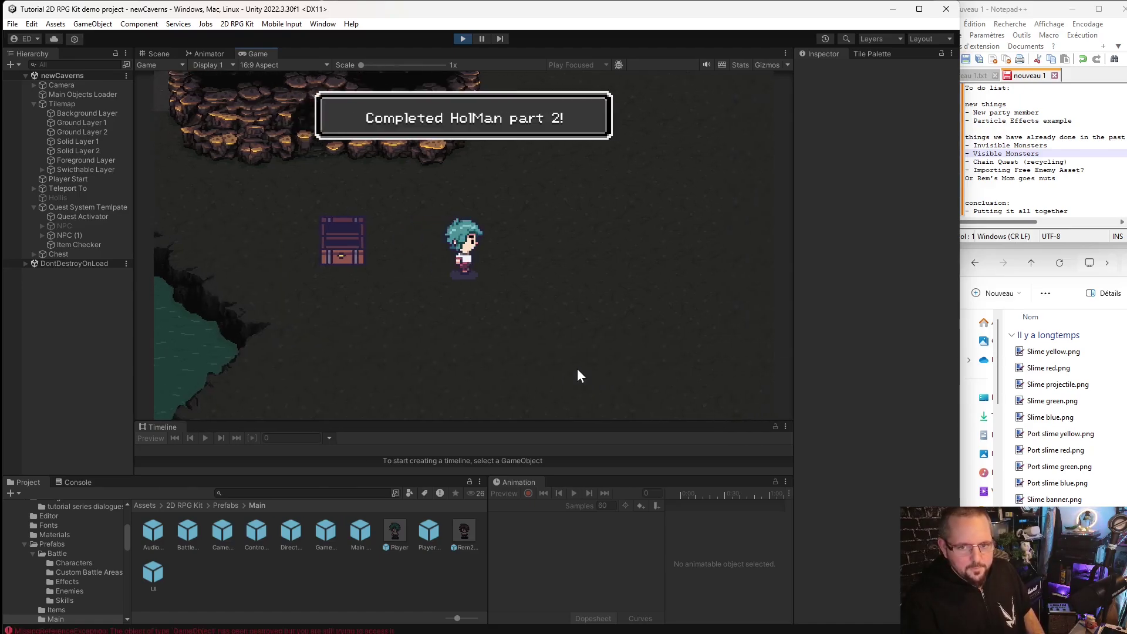
{"action": "key", "text": "space"}
{"action": "key", "text": "space"}
{"action": "key", "text": "space"}
{"action": "key", "text": "Right"}
{"action": "key", "text": "Left"}
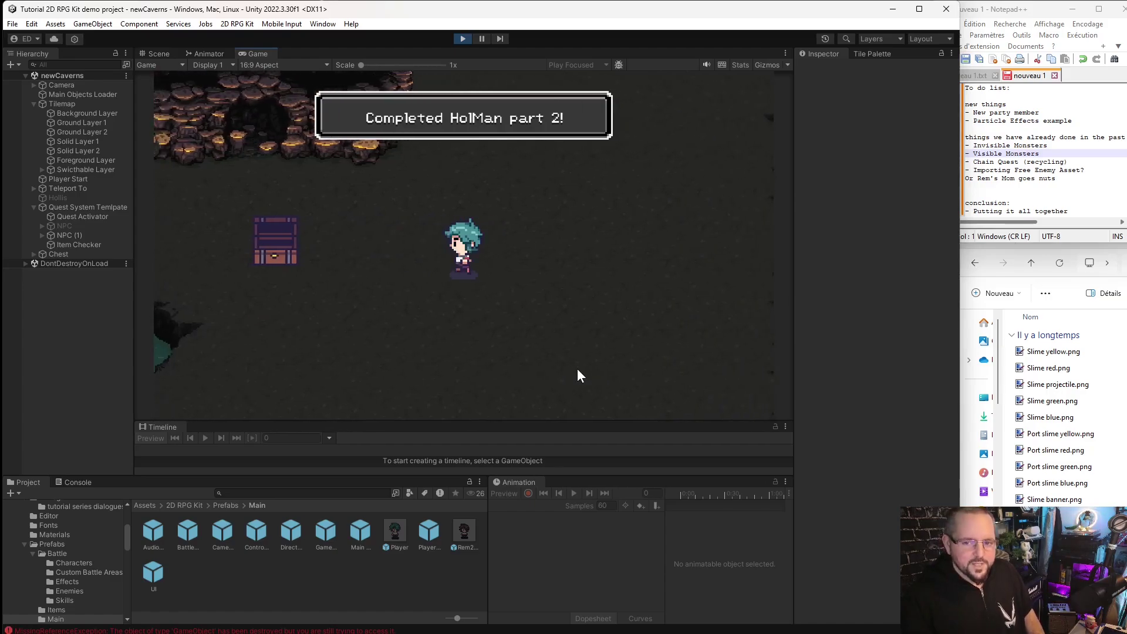
{"action": "key", "text": "space"}
{"action": "key", "text": "space"}
{"action": "key", "text": "space"}
{"action": "key", "text": "Down"}
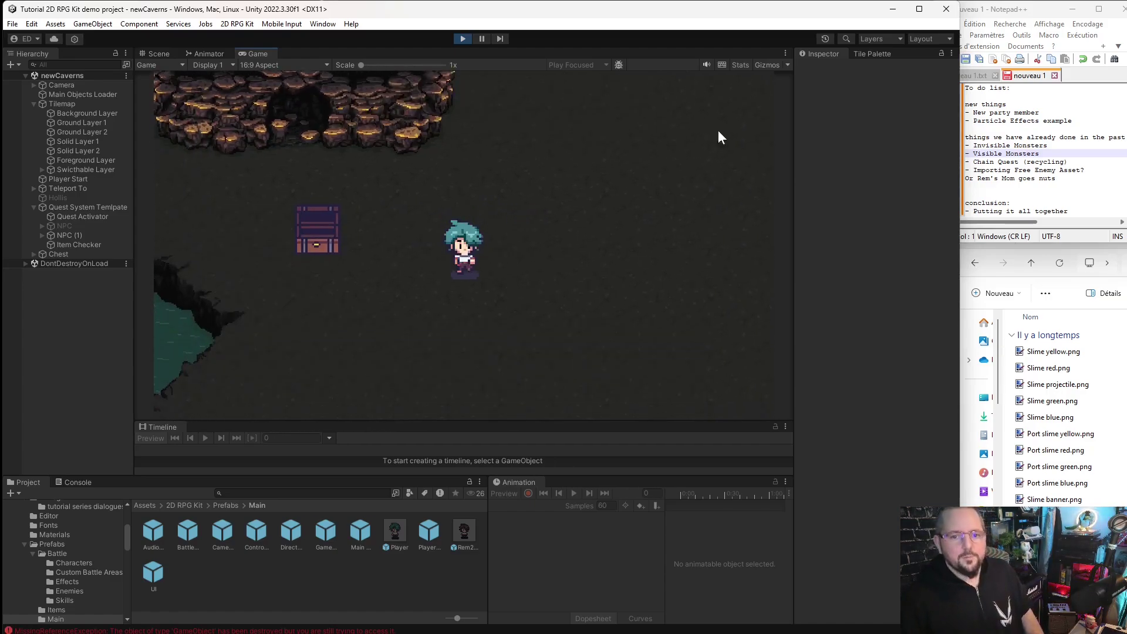
{"action": "left_click", "coordinate": [463, 36]}
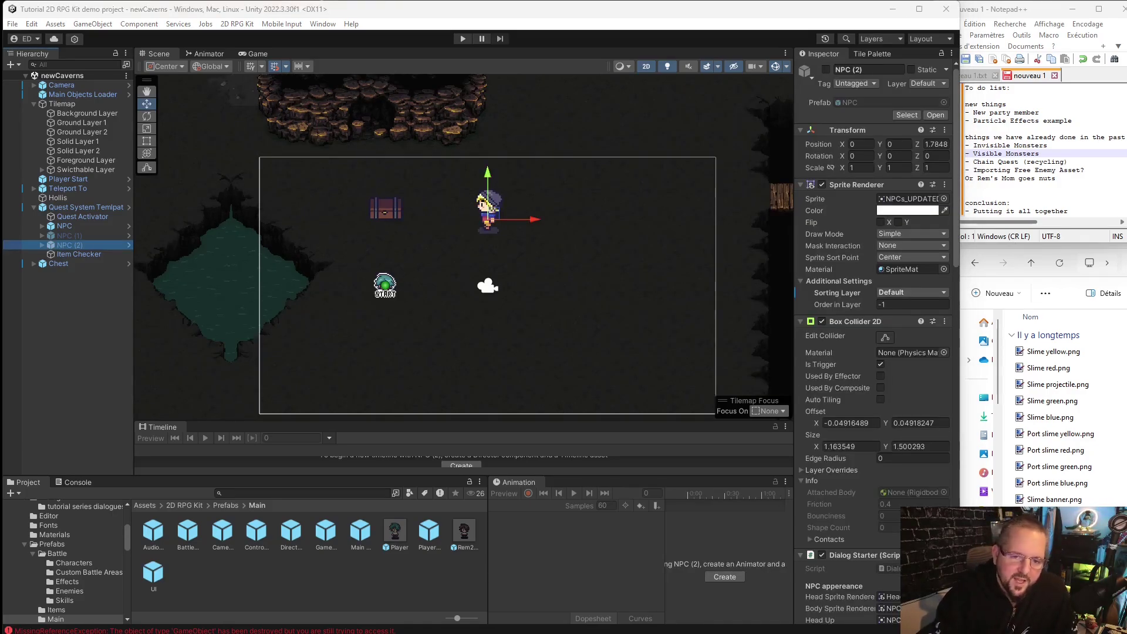
Examine the settings of NPC (1), NPC (2), the Quest Activator and the Item Checker in the quest system.
{"action": "left_click", "coordinate": [80, 227]}
{"action": "left_click", "coordinate": [79, 237]}
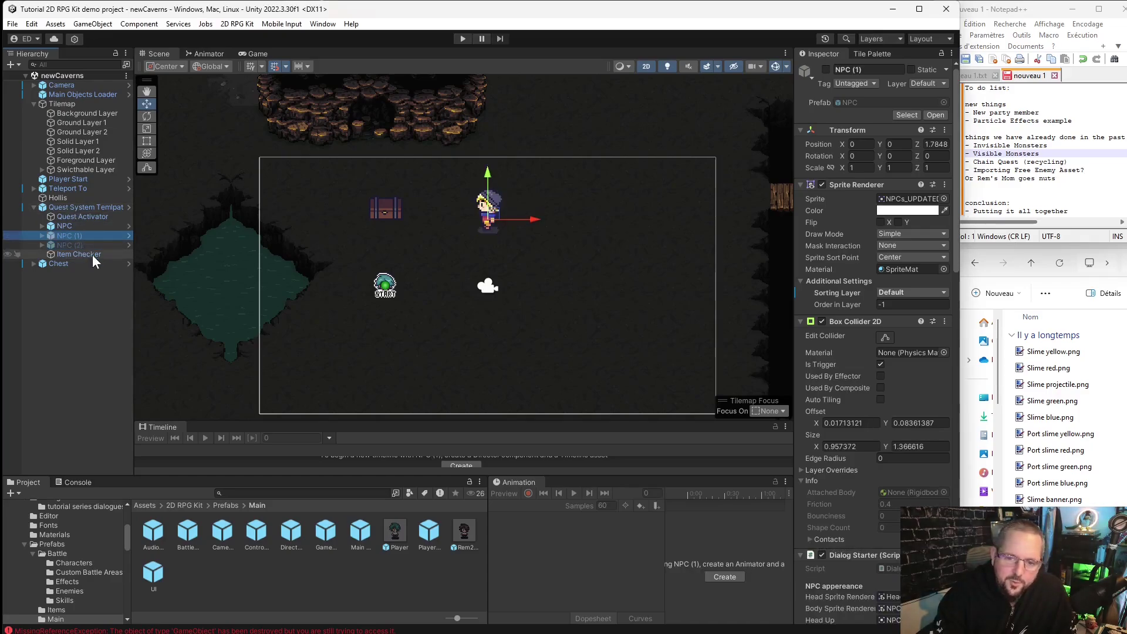
{"action": "left_click", "coordinate": [79, 246]}
{"action": "scroll", "coordinate": [870, 440], "scroll_direction": "down", "scroll_amount": 10}
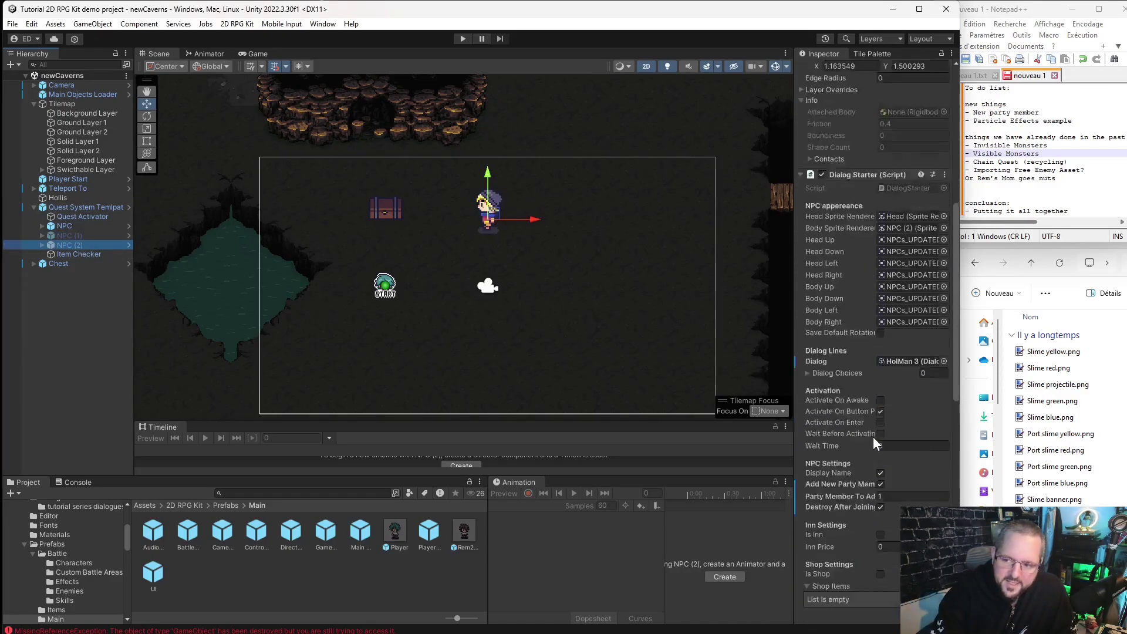
{"action": "scroll", "coordinate": [898, 339], "scroll_direction": "down", "scroll_amount": 4}
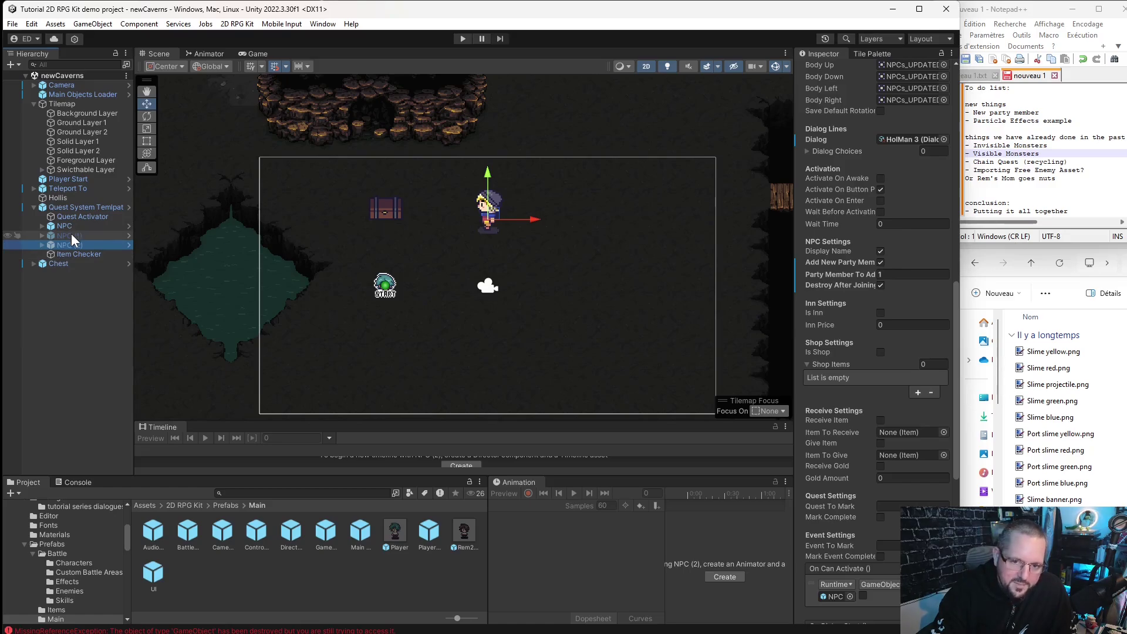
{"action": "left_click", "coordinate": [91, 214]}
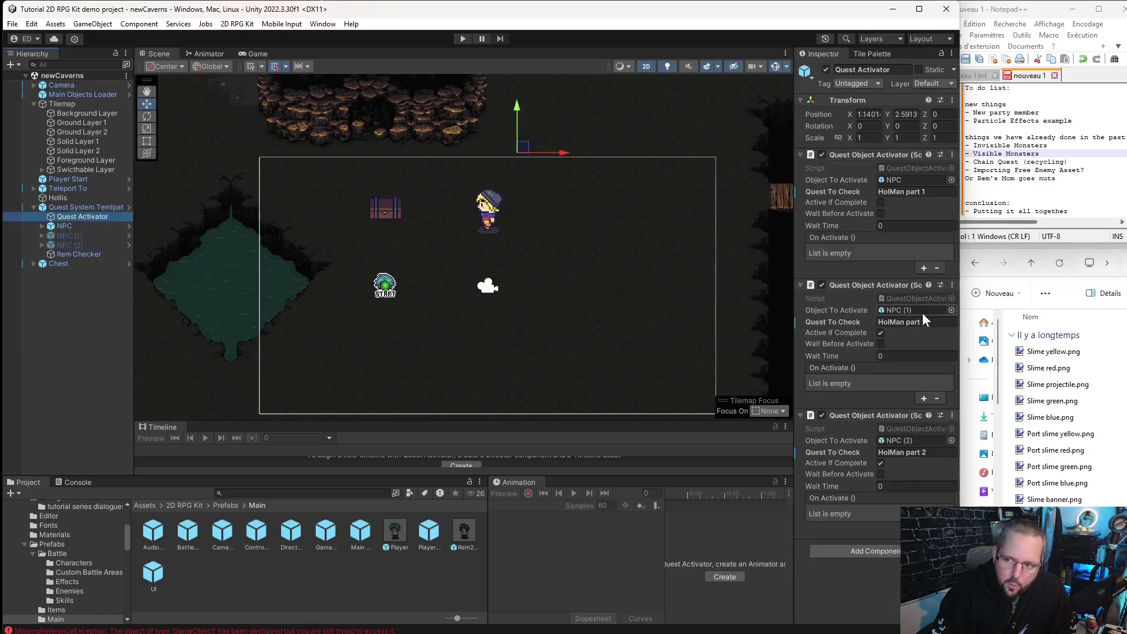
{"action": "type", "text": "1"}
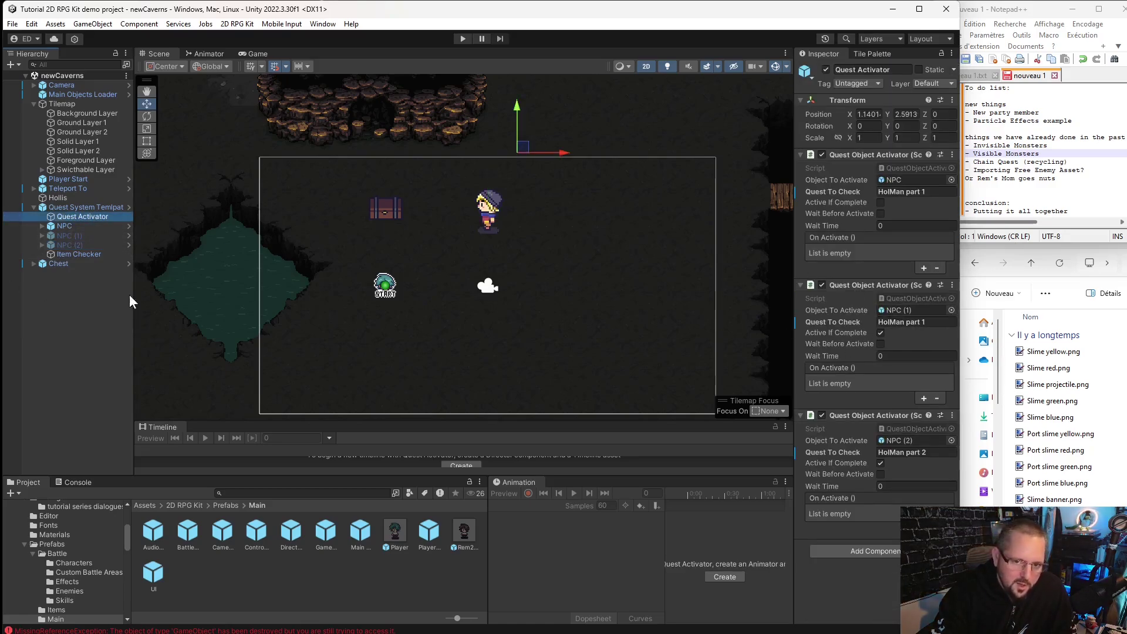
{"action": "left_click", "coordinate": [80, 253]}
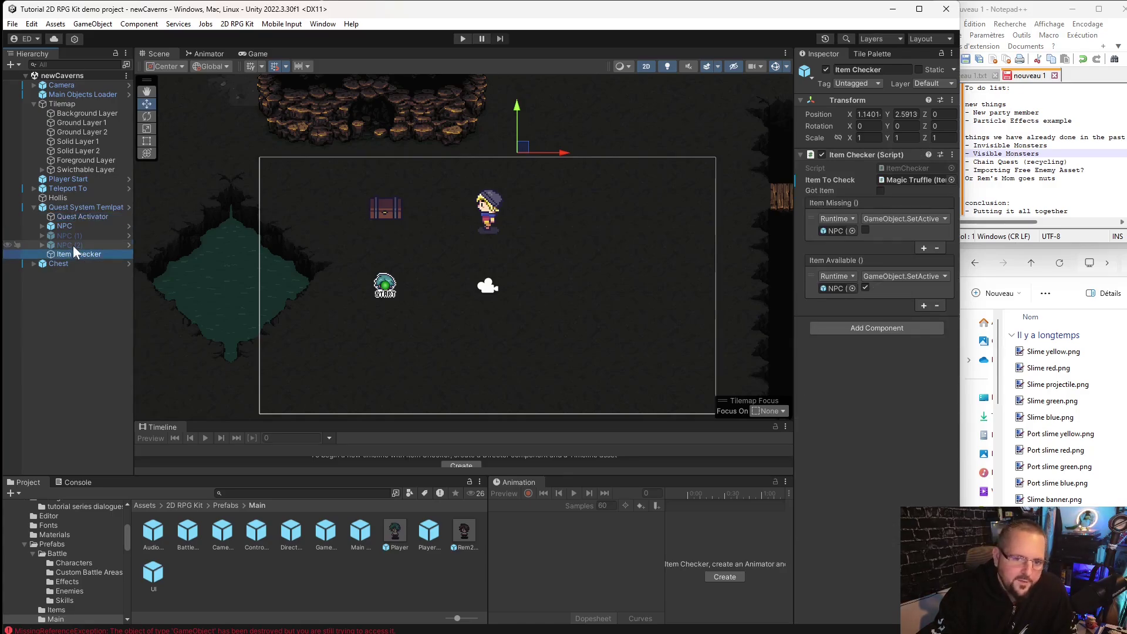
Delete NPC (2) and disable the Quest Object Activator component that checks HolMan part 2.
{"action": "left_click", "coordinate": [73, 246]}
{"action": "scroll", "coordinate": [851, 448], "scroll_direction": "down", "scroll_amount": 5}
{"action": "scroll", "coordinate": [848, 453], "scroll_direction": "down", "scroll_amount": 3}
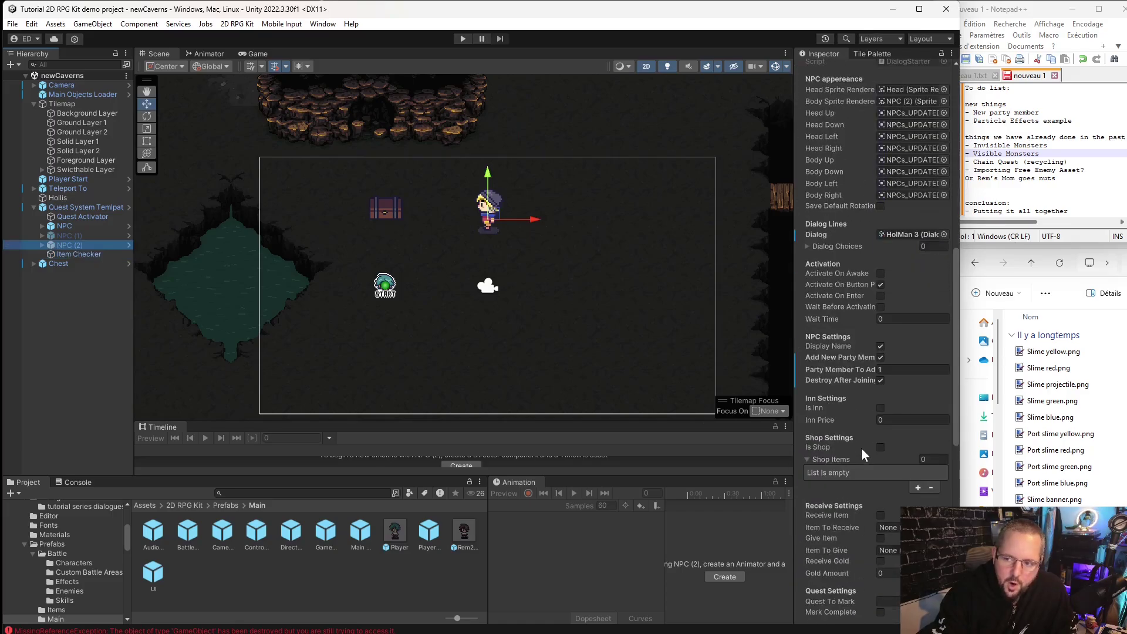
{"action": "scroll", "coordinate": [861, 449], "scroll_direction": "up", "scroll_amount": 10}
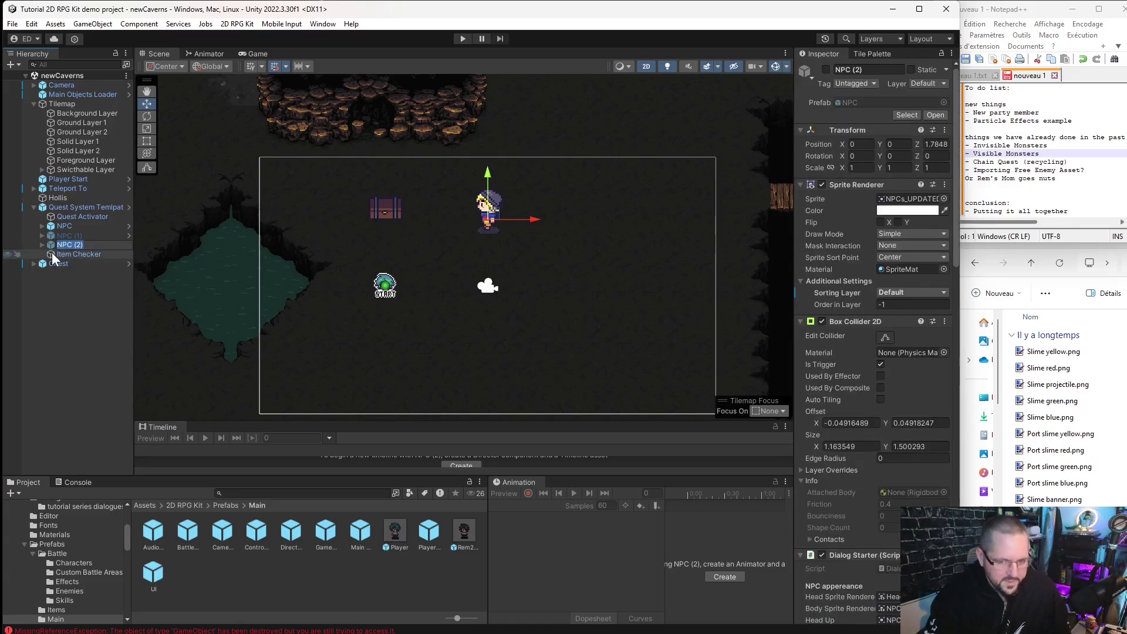
{"action": "key", "text": "Delete"}
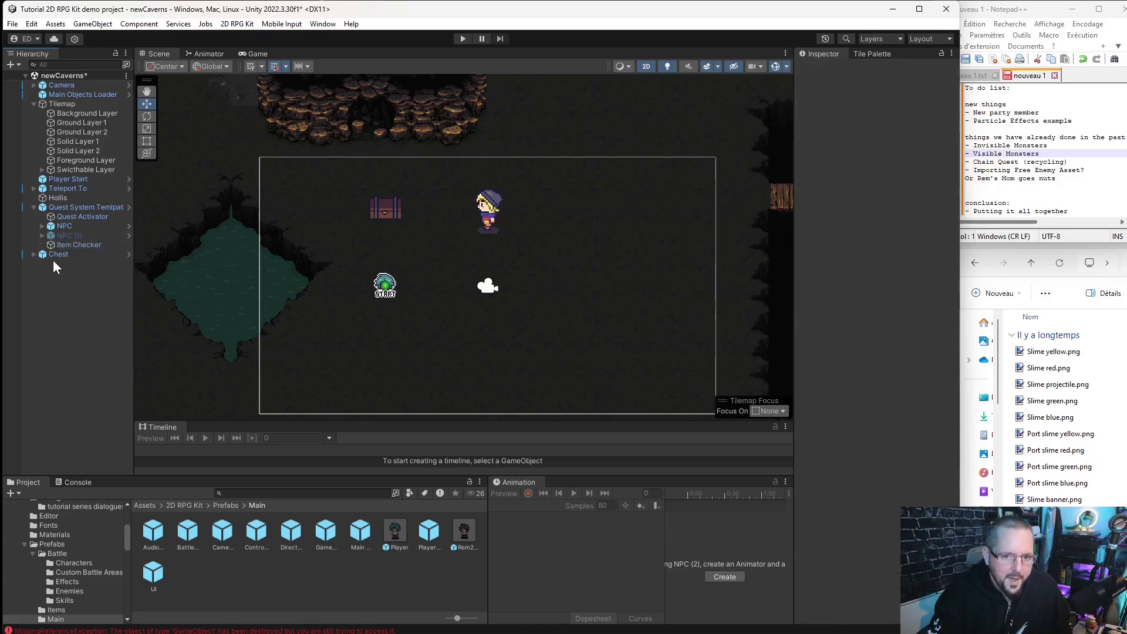
{"action": "left_click", "coordinate": [102, 216]}
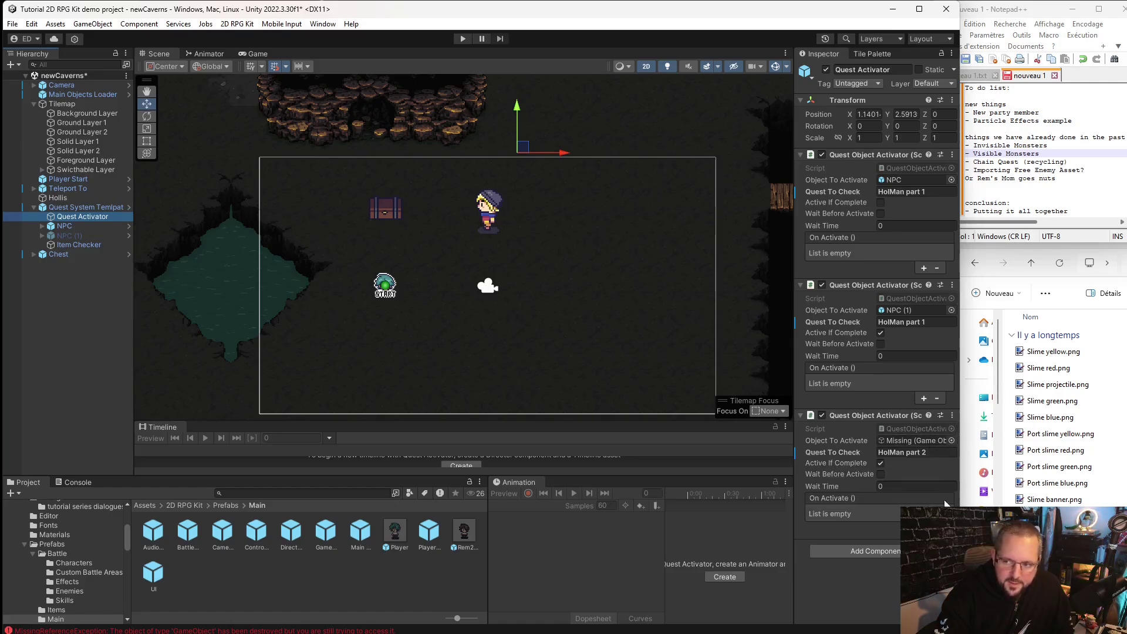
{"action": "left_click", "coordinate": [822, 416]}
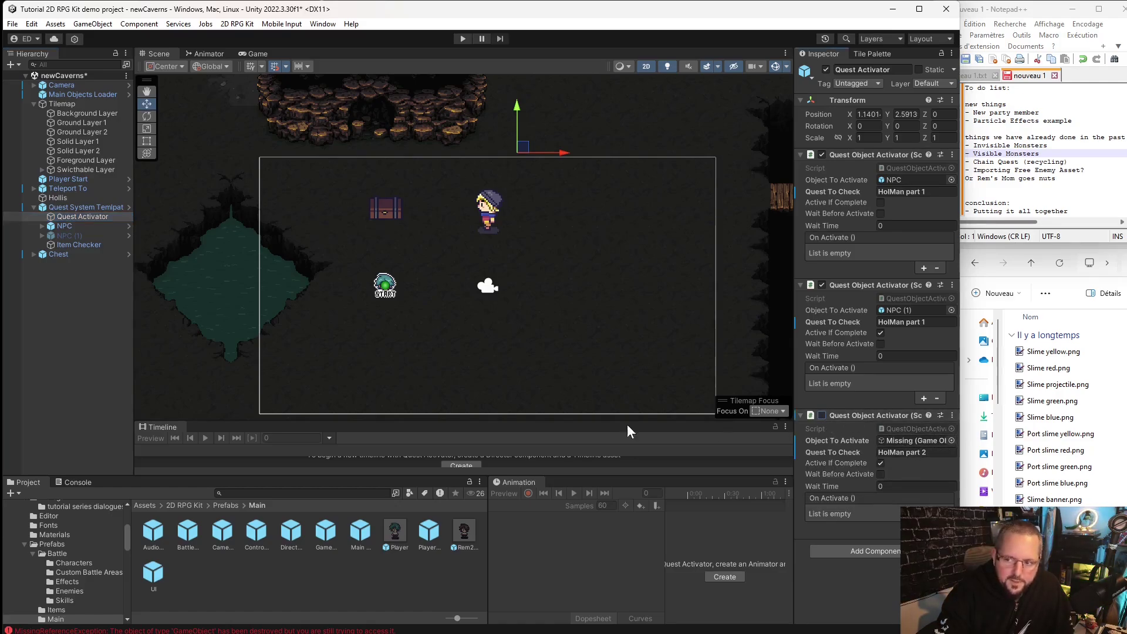
On NPC (1), enable Add New Party Member with party member 1 and Destroy After Joining, and save the scene.
{"action": "left_click", "coordinate": [80, 229]}
{"action": "left_click", "coordinate": [86, 238]}
{"action": "scroll", "coordinate": [849, 435], "scroll_direction": "down", "scroll_amount": 10}
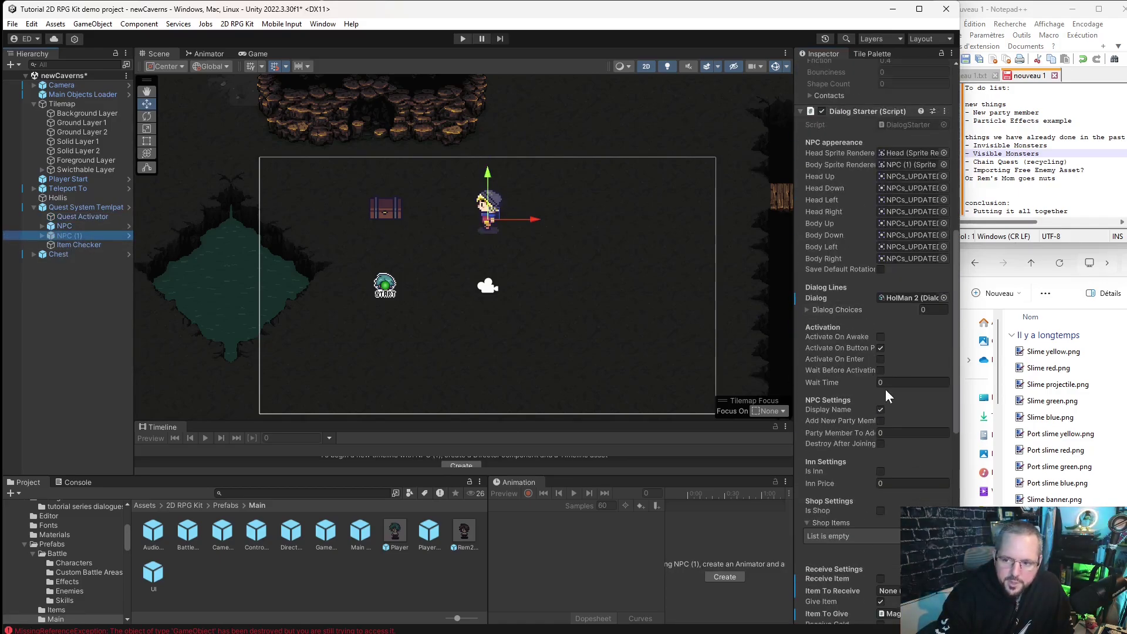
{"action": "left_click", "coordinate": [886, 432]}
{"action": "left_click", "coordinate": [881, 420]}
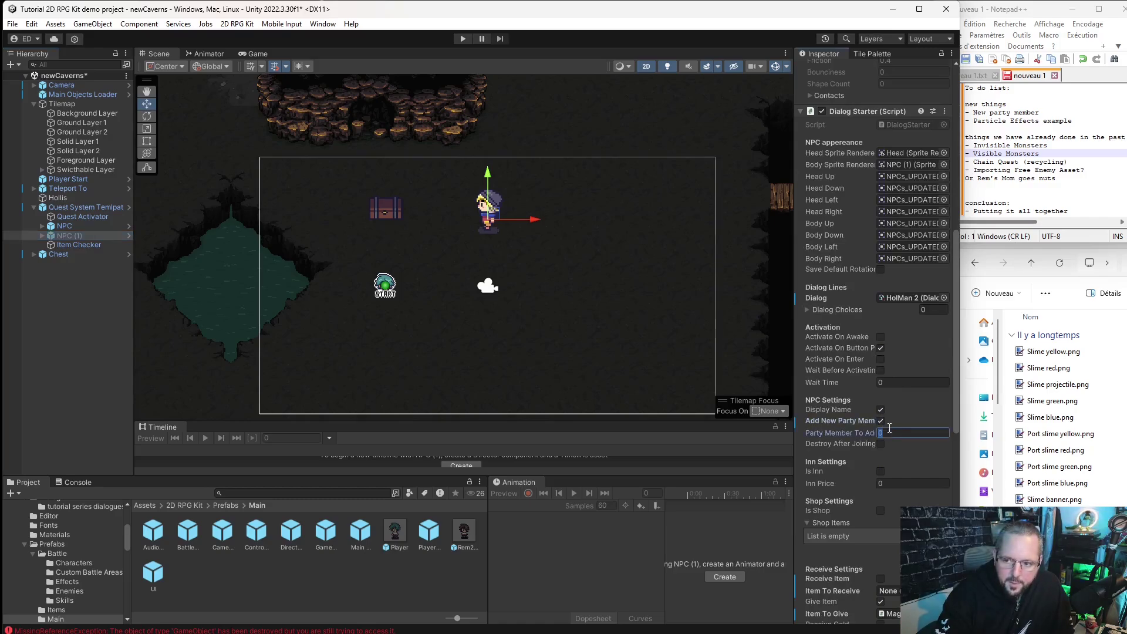
{"action": "type", "text": "1"}
{"action": "left_click", "coordinate": [880, 443]}
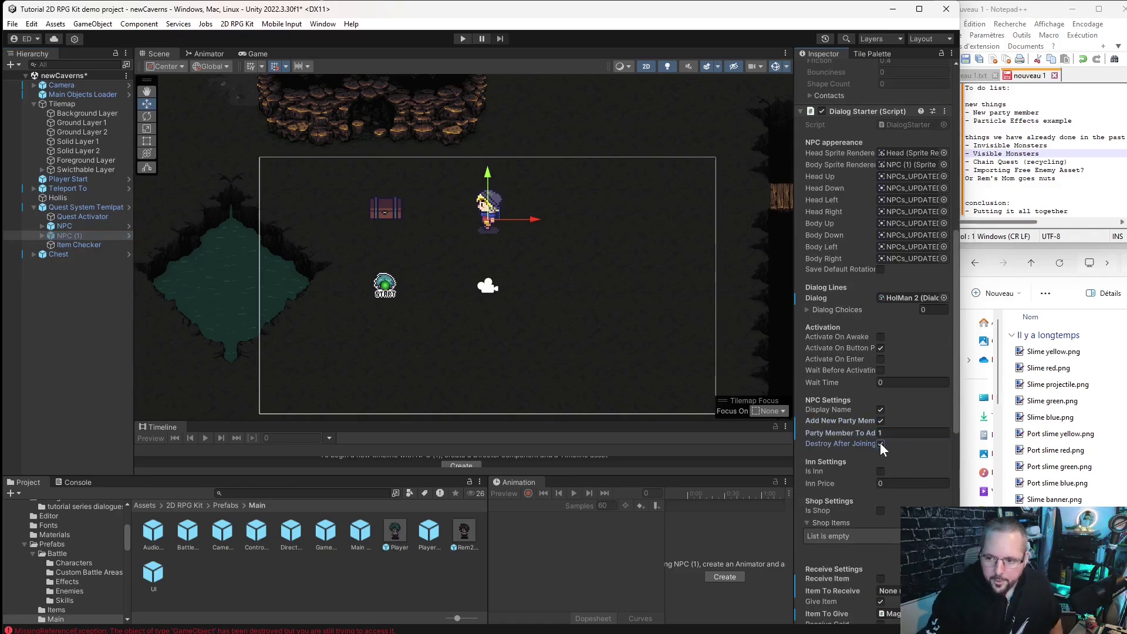
{"action": "left_click", "coordinate": [880, 443]}
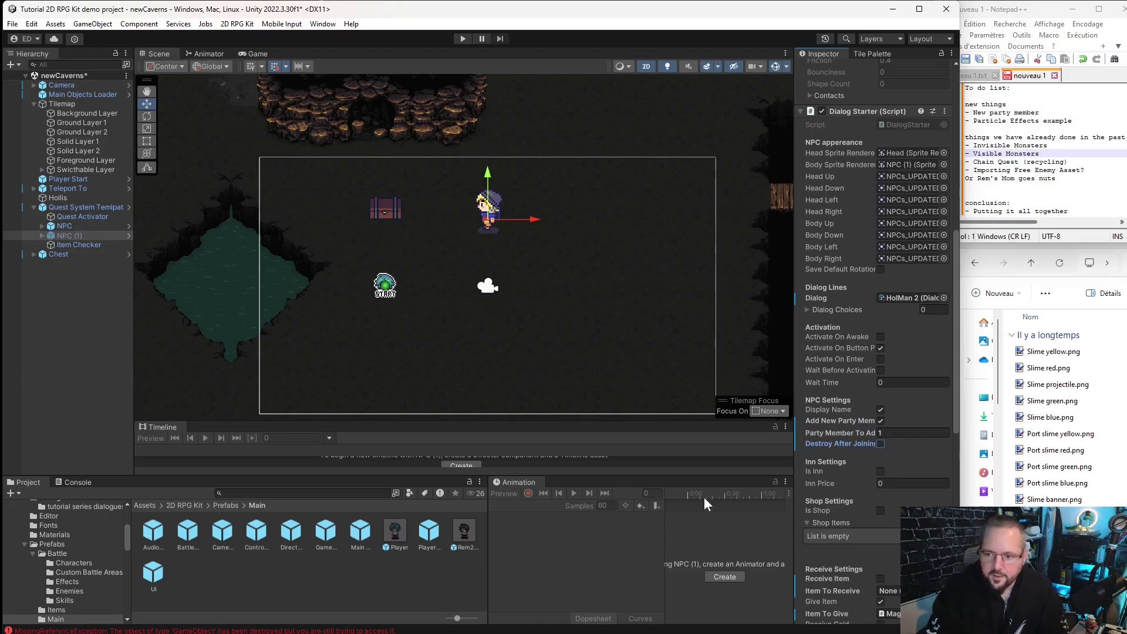
{"action": "left_click", "coordinate": [880, 444]}
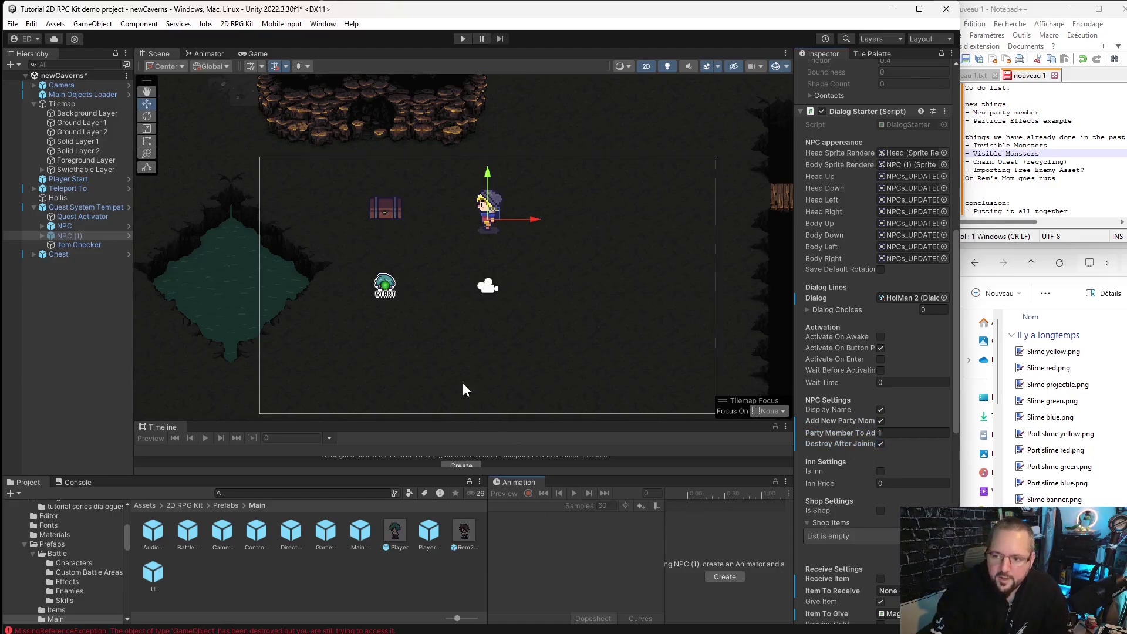
{"action": "scroll", "coordinate": [321, 235], "scroll_direction": "down", "scroll_amount": 2}
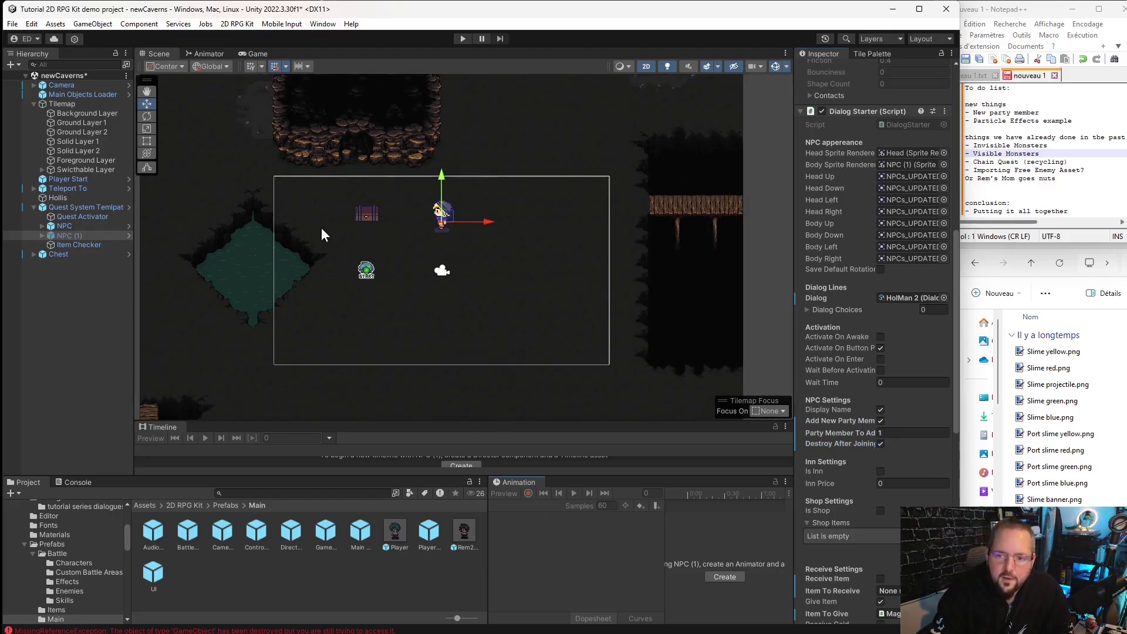
{"action": "left_click", "coordinate": [13, 24]}
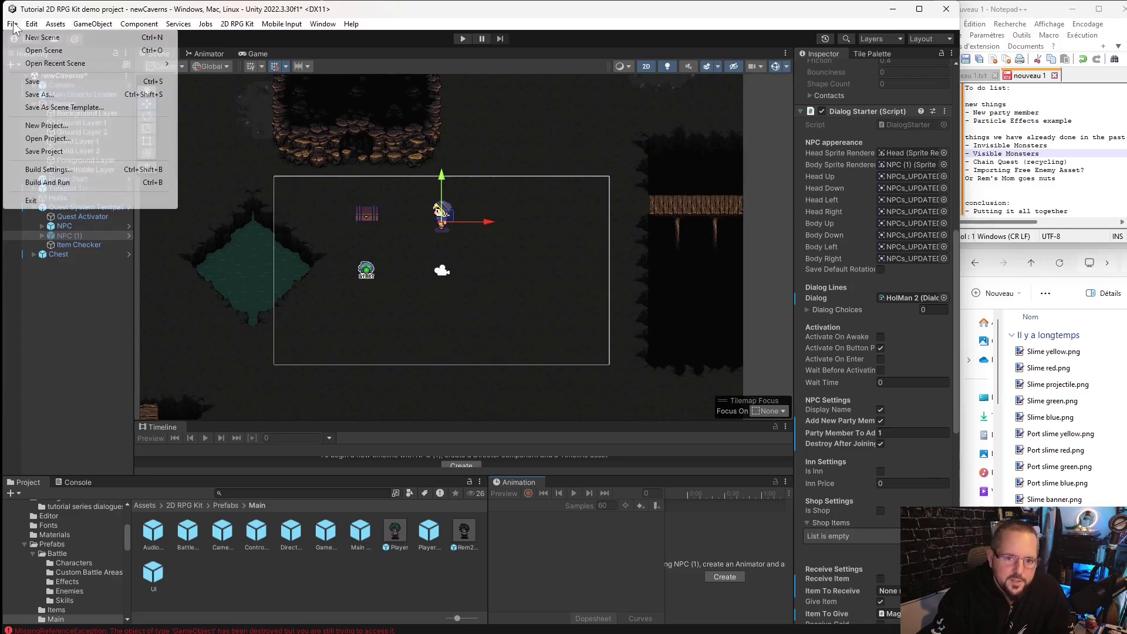
{"action": "left_click", "coordinate": [44, 82]}
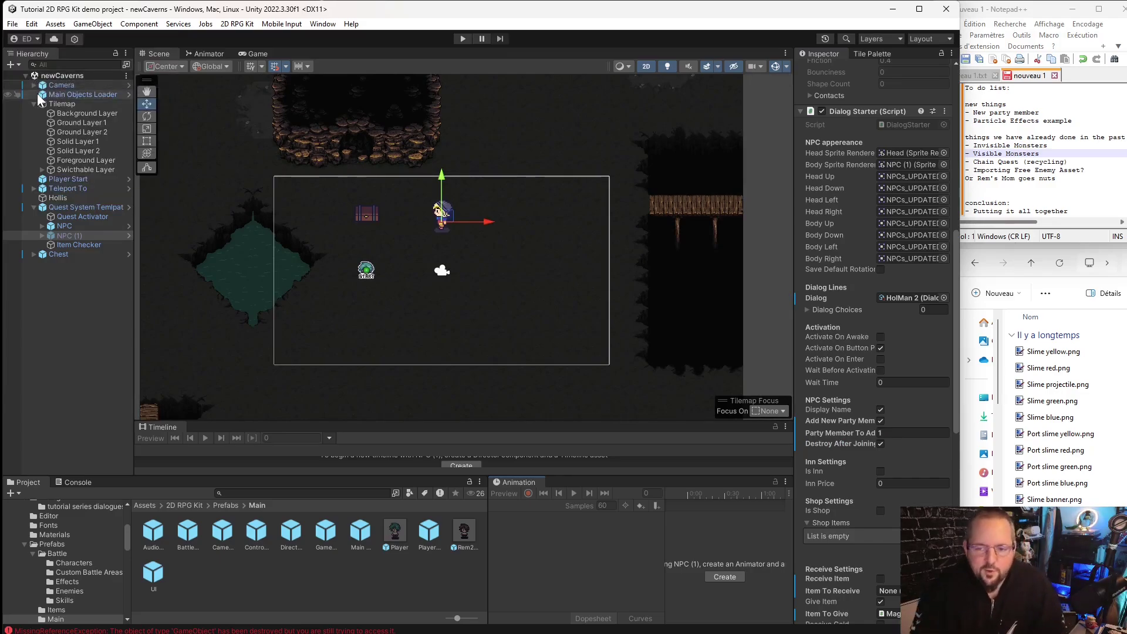
Run the game, walk up to Hollis and play through his first conversation with the shortened quest chain.
{"action": "scroll", "coordinate": [414, 182], "scroll_direction": "up", "scroll_amount": 2}
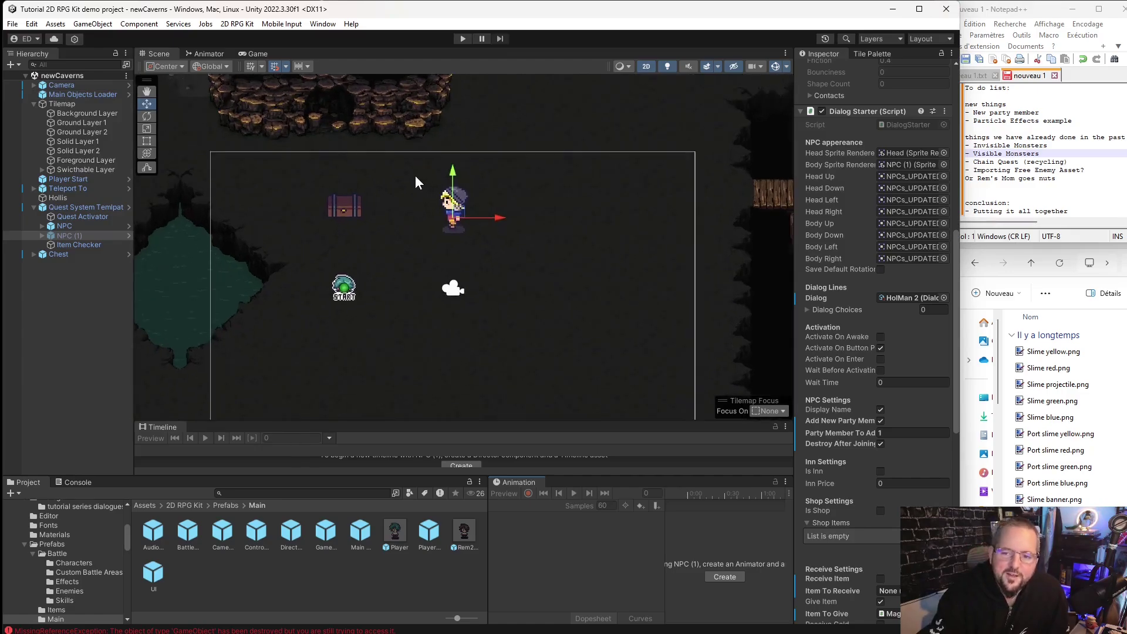
{"action": "scroll", "coordinate": [426, 182], "scroll_direction": "up", "scroll_amount": 2}
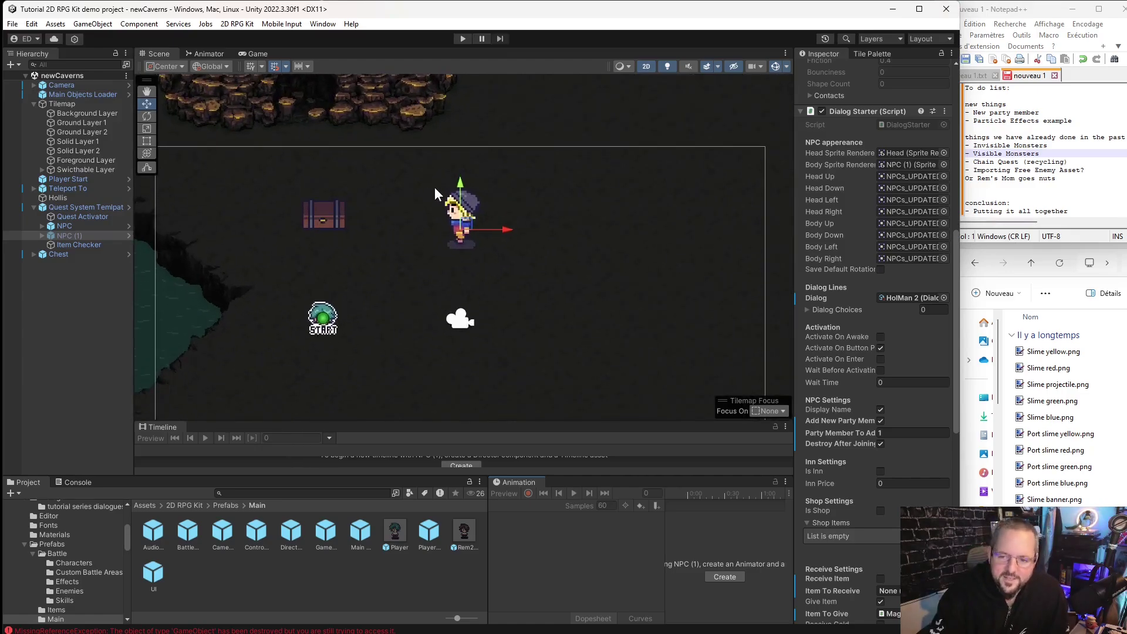
{"action": "left_click", "coordinate": [464, 38]}
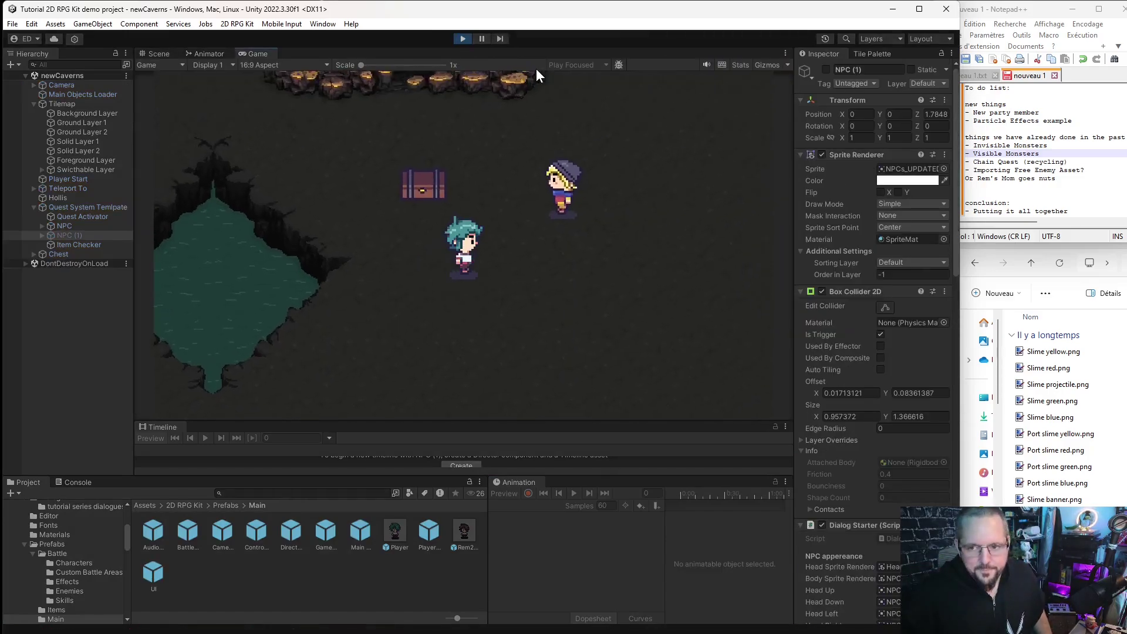
{"action": "key", "text": "Up"}
{"action": "key", "text": "Right"}
{"action": "key", "text": "space"}
{"action": "key", "text": "space"}
{"action": "key", "text": "space"}
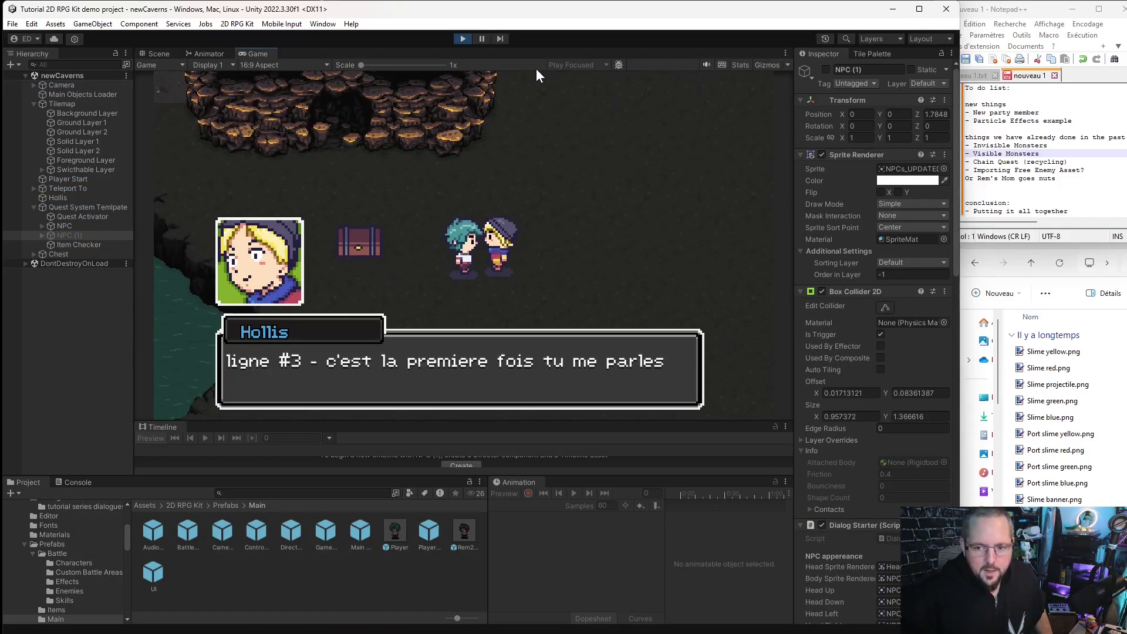
{"action": "key", "text": "space"}
{"action": "key", "text": "Down"}
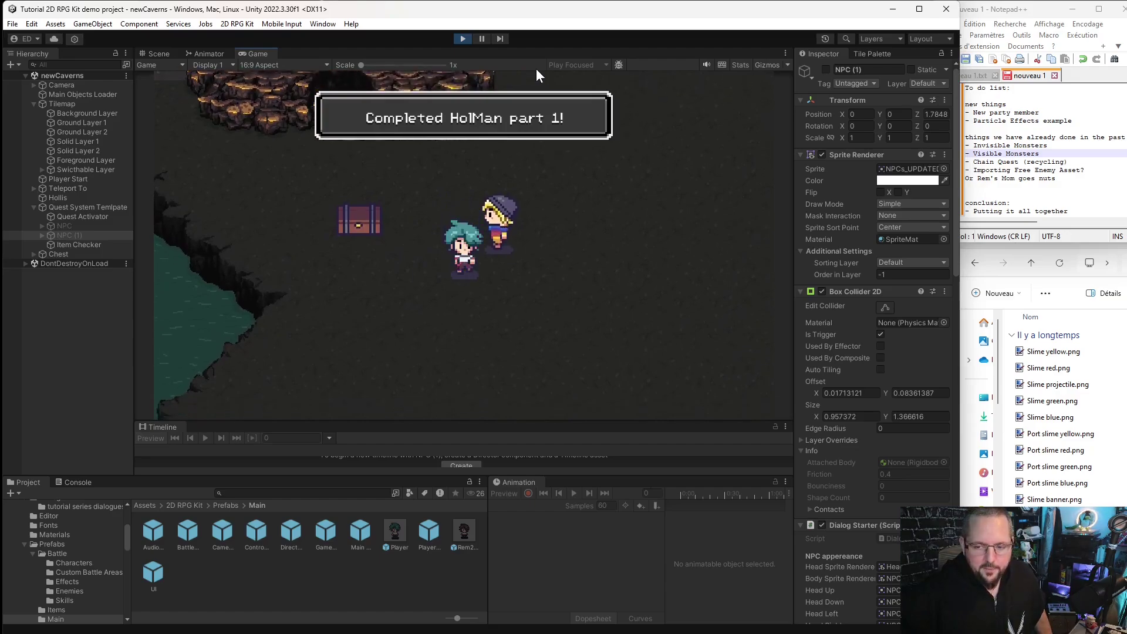
Walk to the chest and take the Magic Truffel from it.
{"action": "key", "text": "Right"}
{"action": "key", "text": "Up"}
{"action": "key", "text": "Left"}
{"action": "key", "text": "Up"}
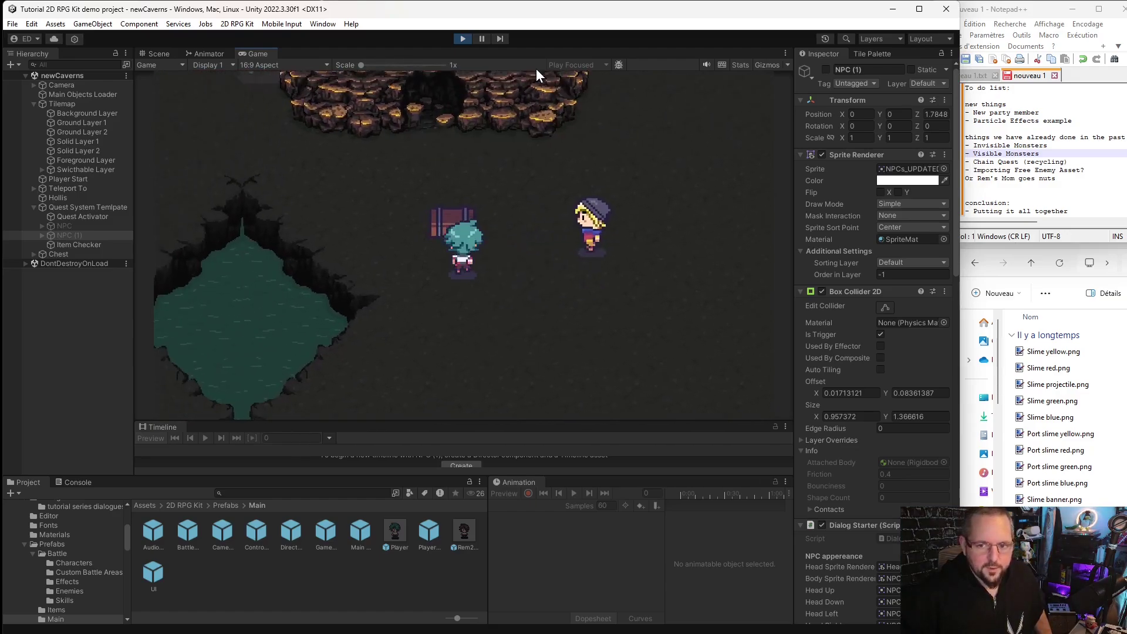
{"action": "key", "text": "space"}
Walk back to Hollis and open the game menu to check the party before talking to him.
{"action": "key", "text": "Down"}
{"action": "key", "text": "Right"}
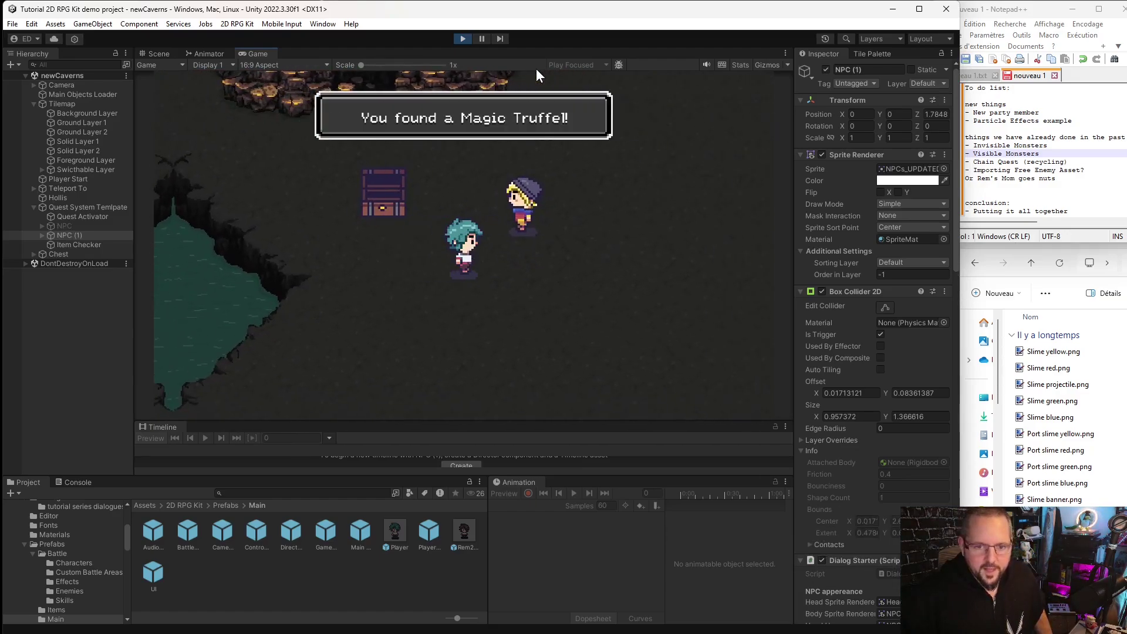
{"action": "key", "text": "Left"}
{"action": "key", "text": "Up"}
{"action": "key", "text": "Right"}
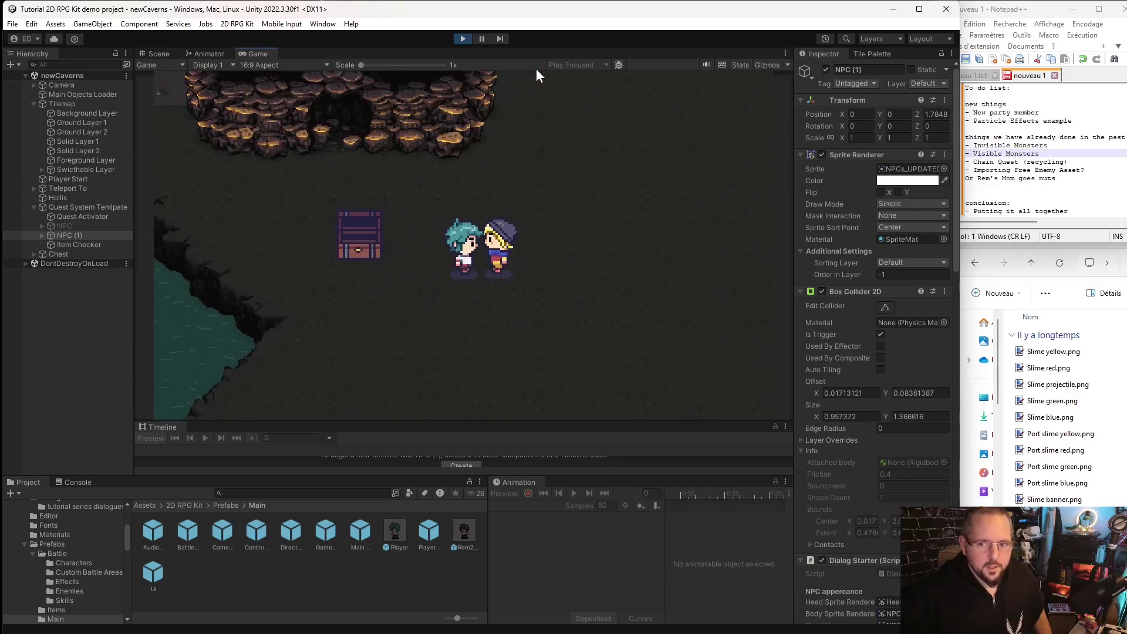
{"action": "key", "text": "Escape"}
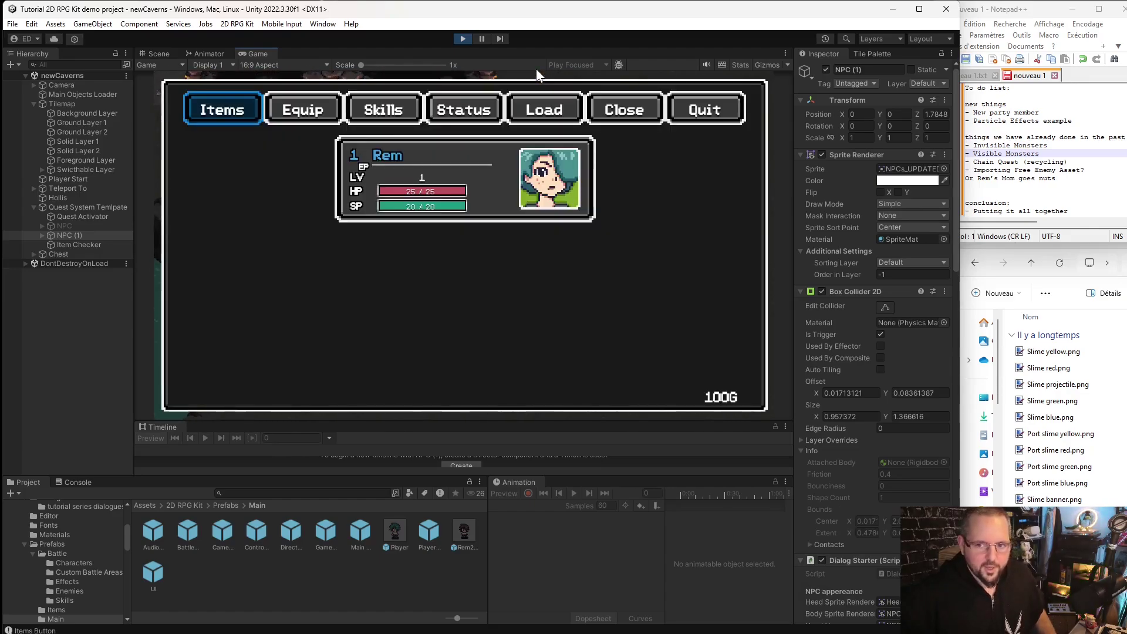
Close the game menu, play through Hollis's second conversation and walk up past him.
{"action": "key", "text": "Escape"}
{"action": "key", "text": "space"}
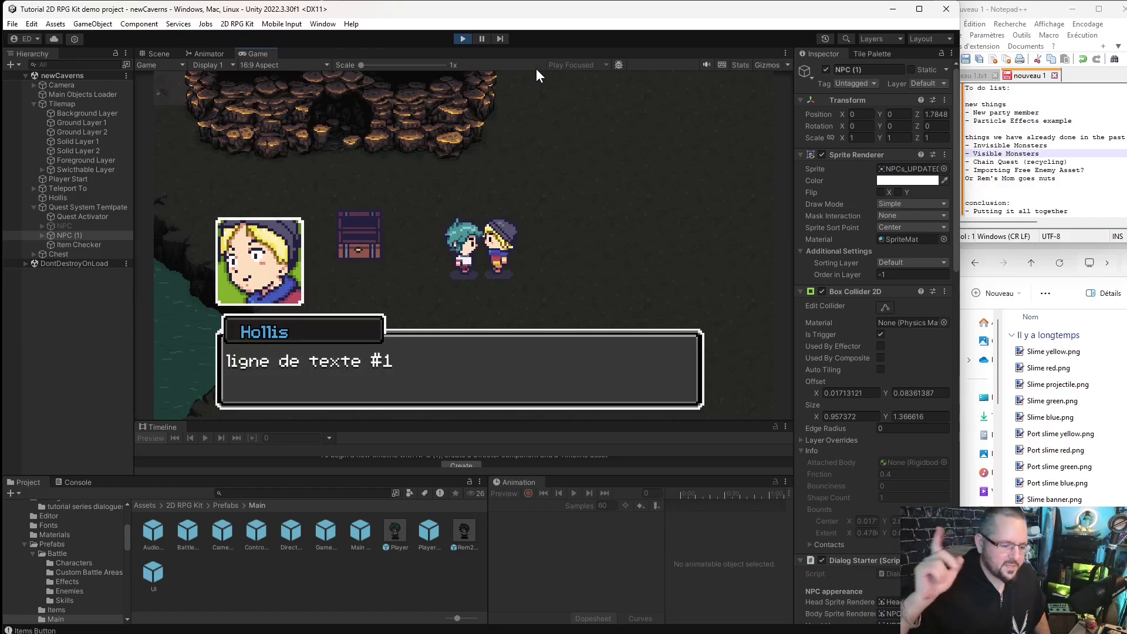
{"action": "key", "text": "space"}
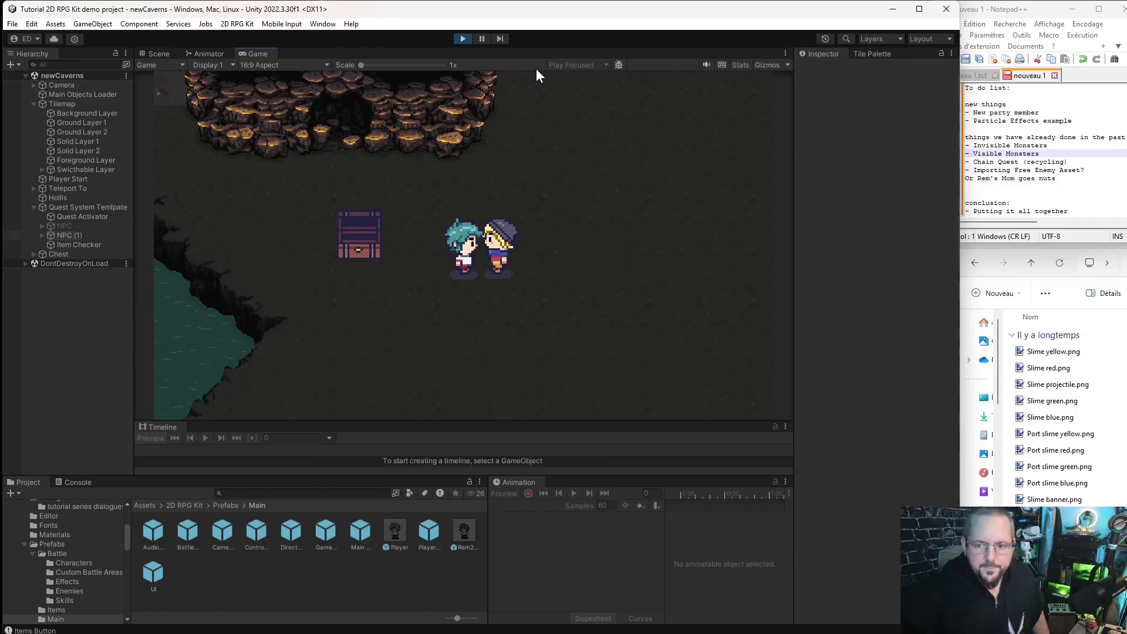
{"action": "key", "text": "Up"}
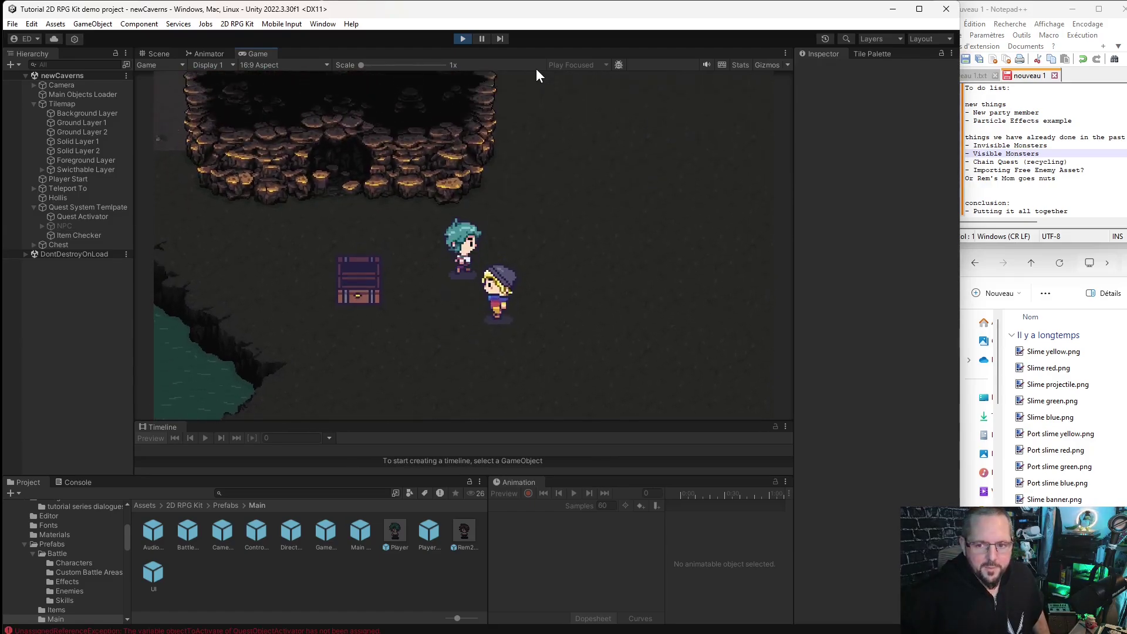
Walk around Hollis, check the party in the game menu and stop the play test.
{"action": "key", "text": "Escape"}
{"action": "key", "text": "Escape"}
{"action": "key", "text": "Escape"}
{"action": "key", "text": "Escape"}
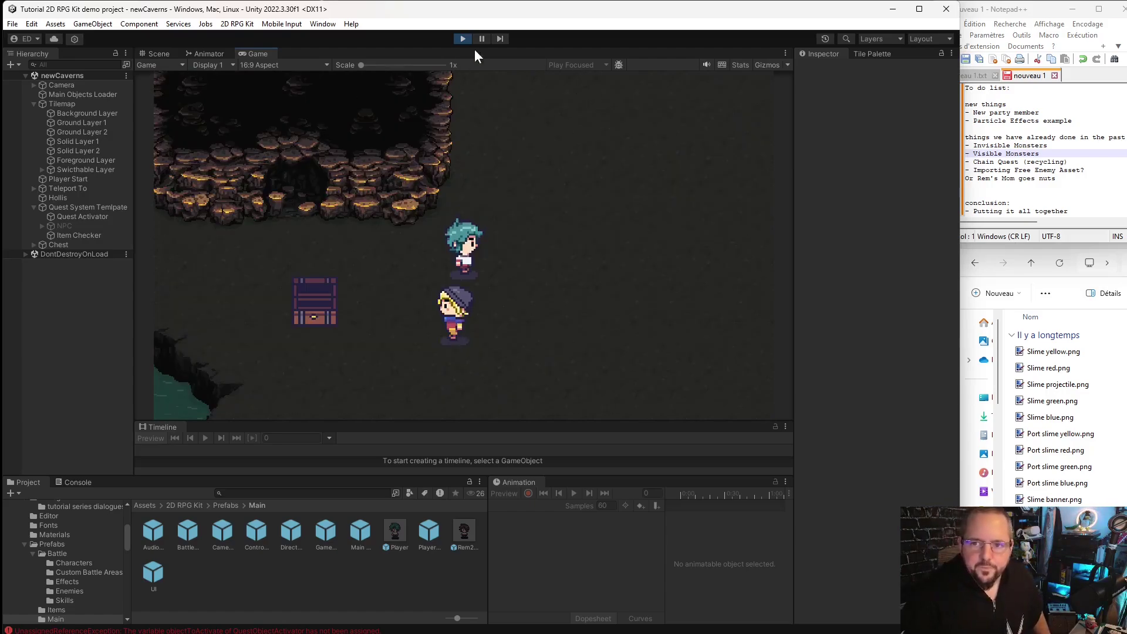
{"action": "left_click", "coordinate": [463, 40]}
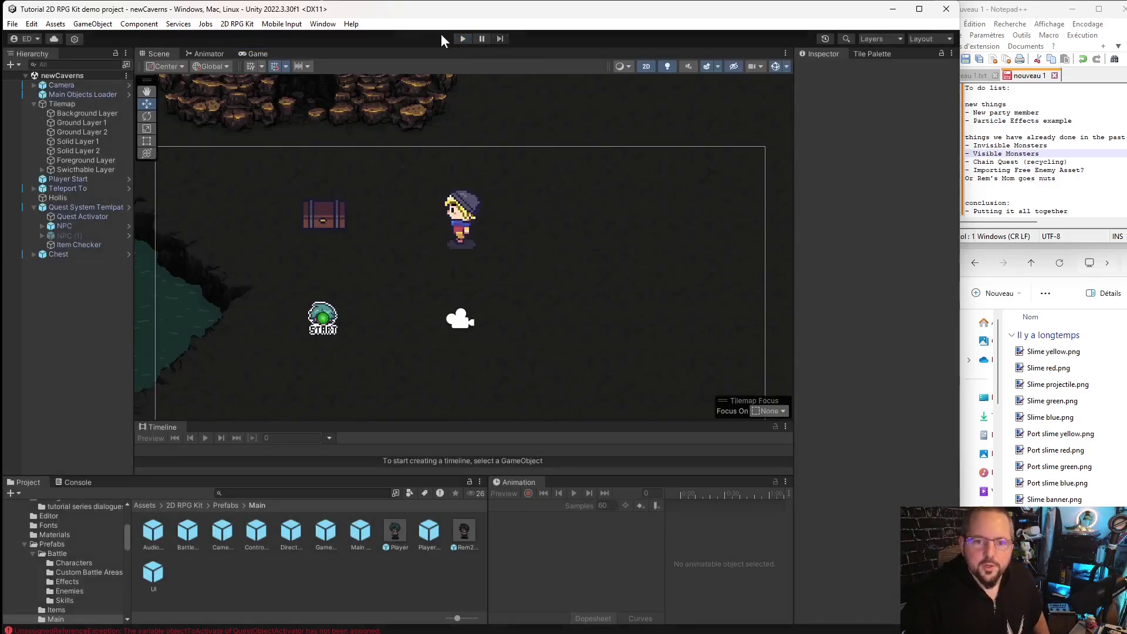
On NPC (1), replace the object deactivated by On Dialog Start with Hollis, and save the scene.
{"action": "left_click", "coordinate": [68, 235]}
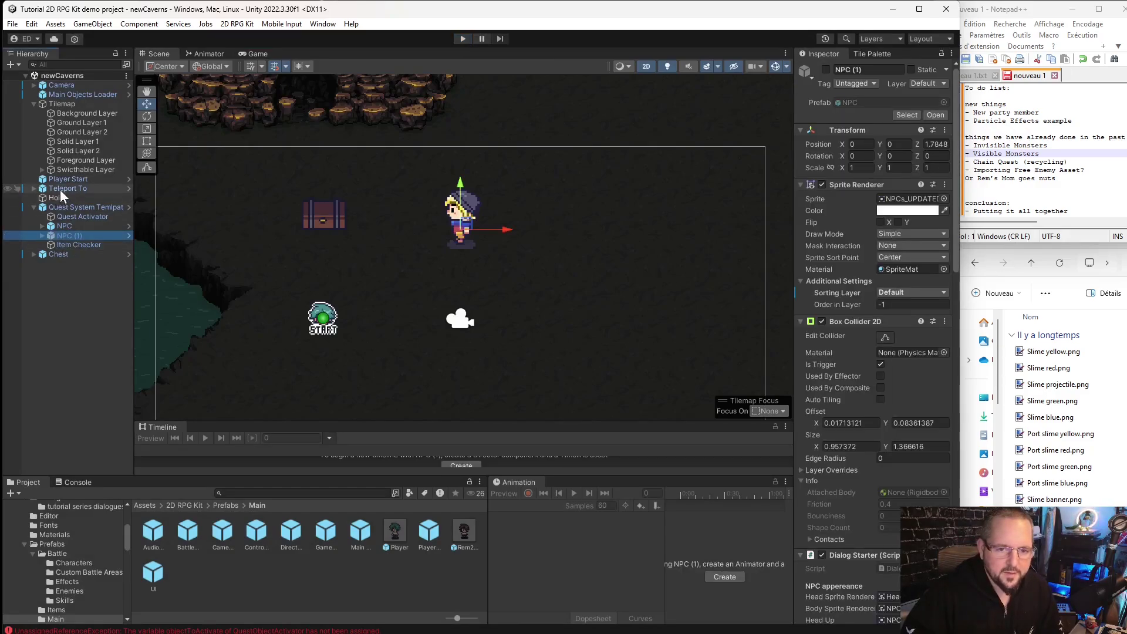
{"action": "scroll", "coordinate": [950, 424], "scroll_direction": "down", "scroll_amount": 20}
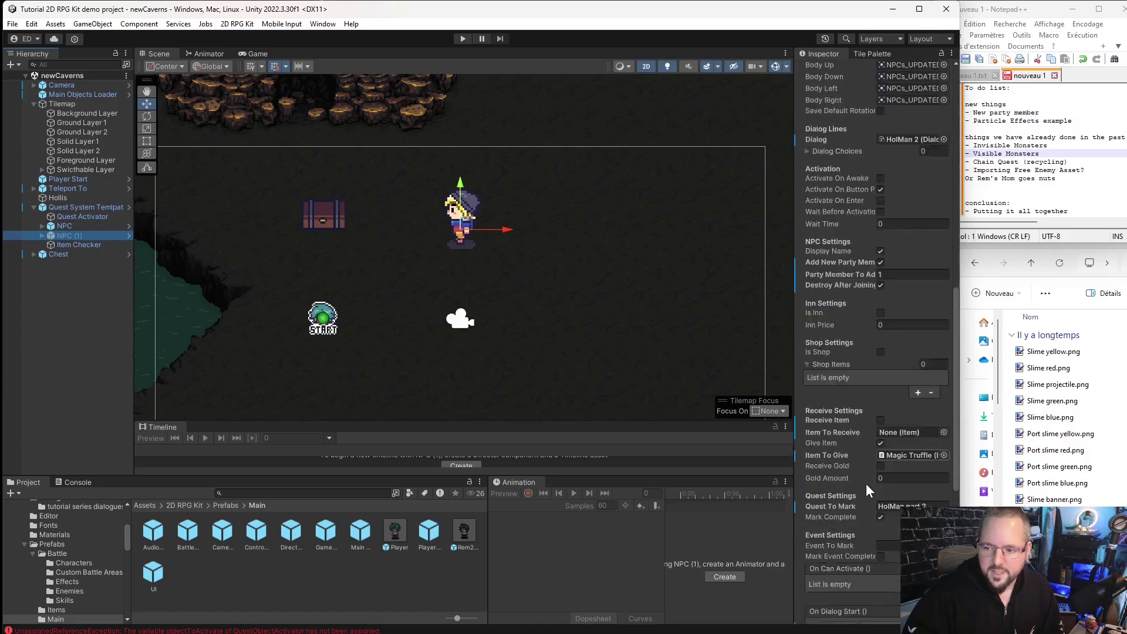
{"action": "scroll", "coordinate": [826, 369], "scroll_direction": "down", "scroll_amount": 8}
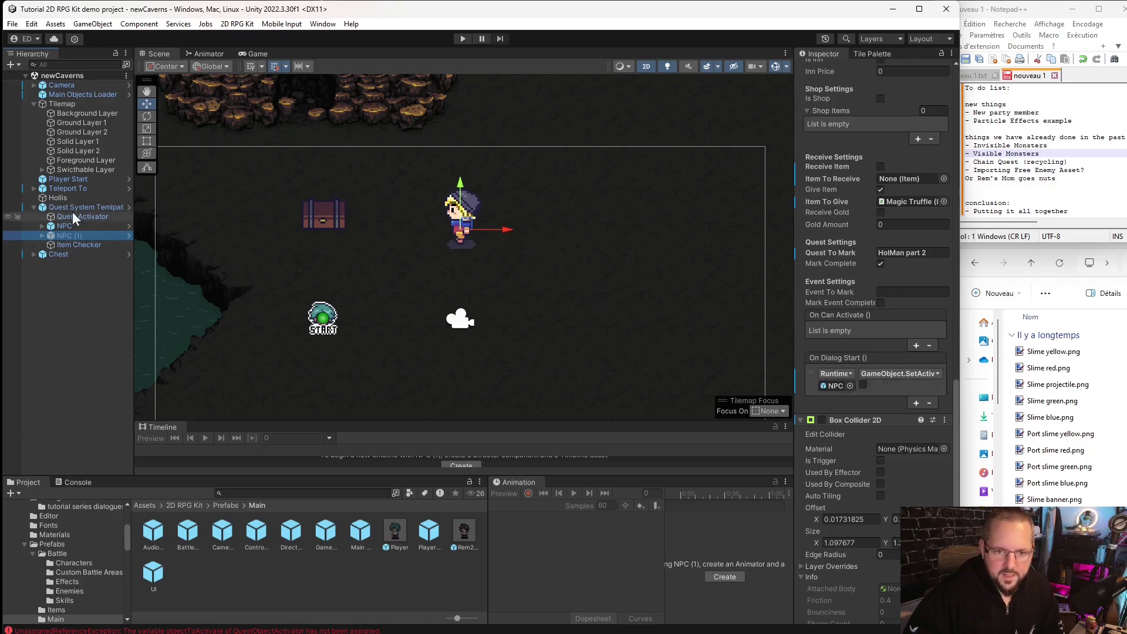
{"action": "left_click", "coordinate": [61, 199]}
{"action": "left_click_drag", "start_coordinate": [63, 201], "coordinate": [836, 394]}
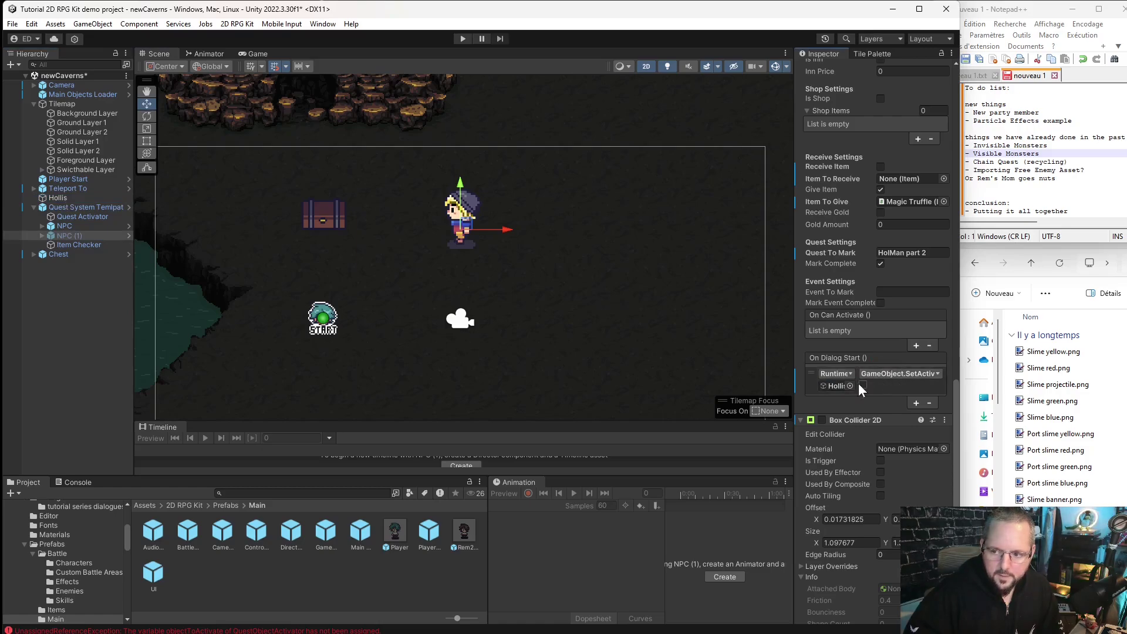
{"action": "left_click", "coordinate": [69, 301]}
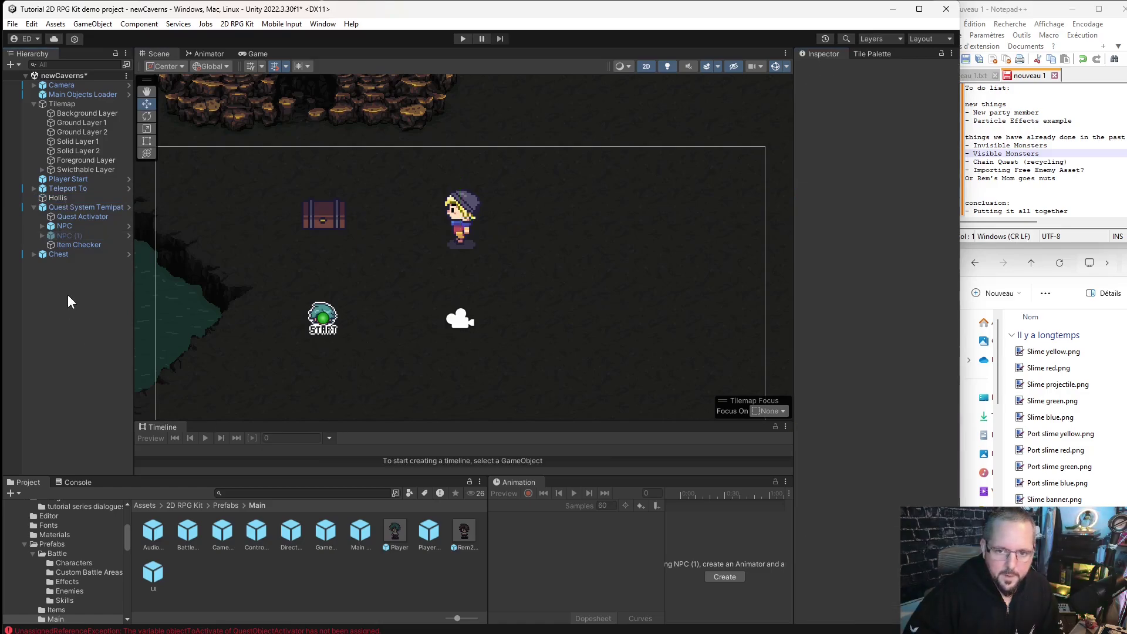
{"action": "left_click", "coordinate": [12, 25]}
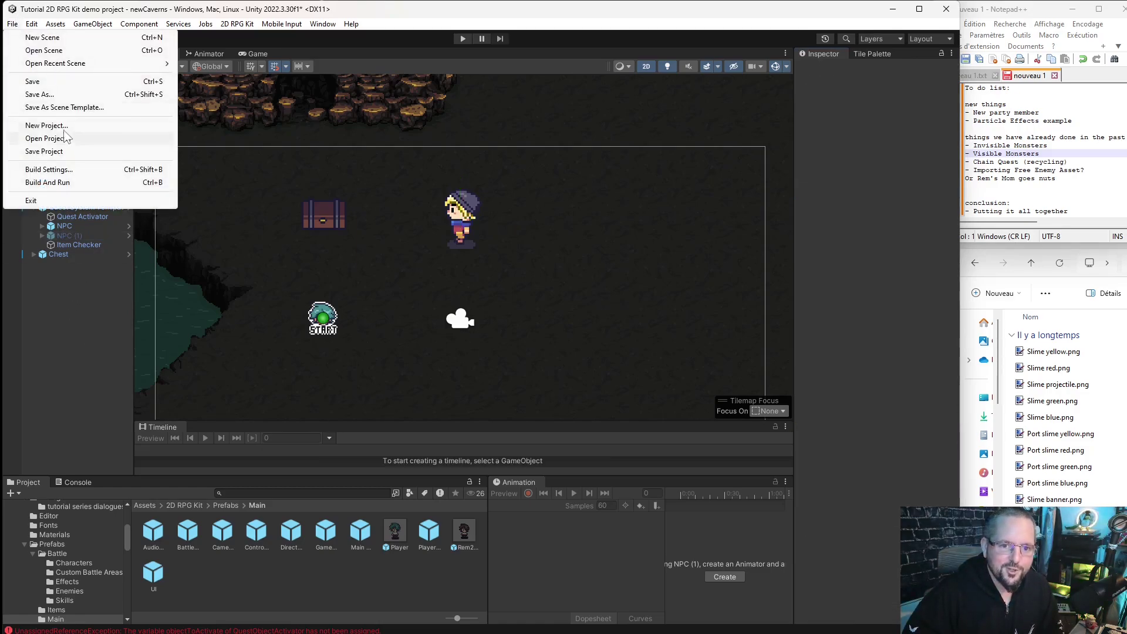
{"action": "left_click", "coordinate": [53, 81]}
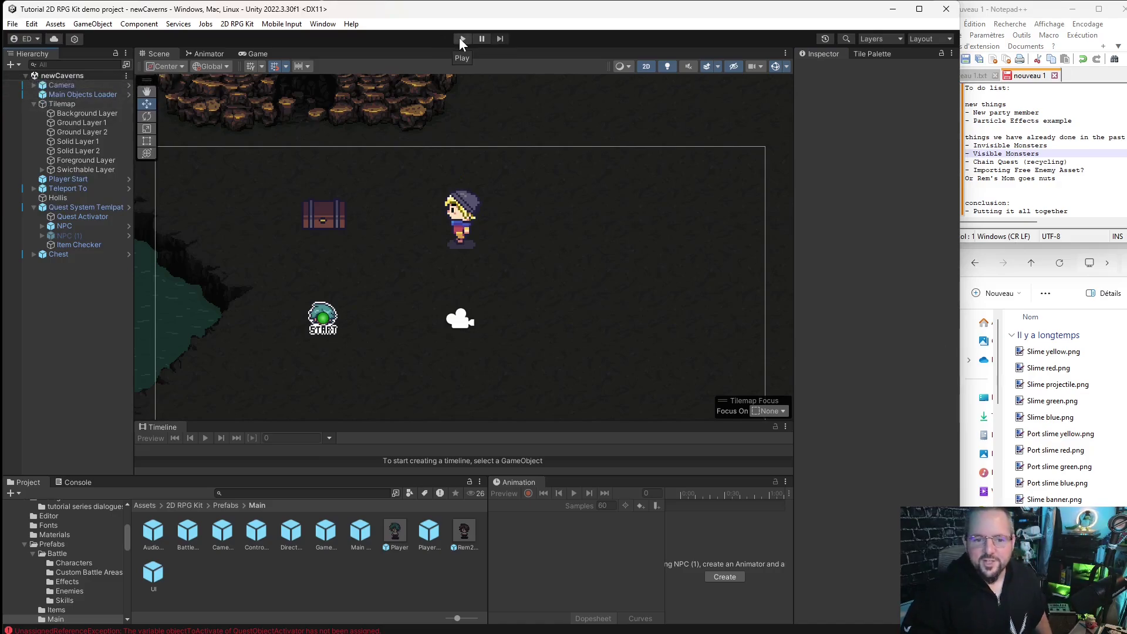
Review the Quest Activator's conditions and the first NPC's dialog, quest and collider settings.
{"action": "left_click", "coordinate": [70, 207]}
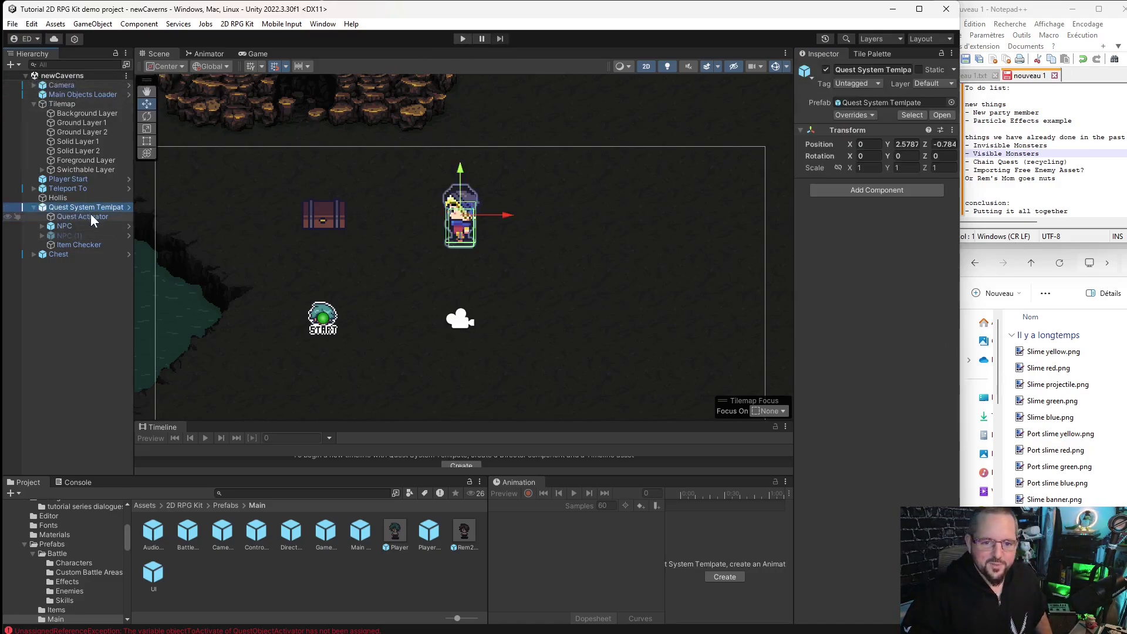
{"action": "left_click", "coordinate": [91, 215]}
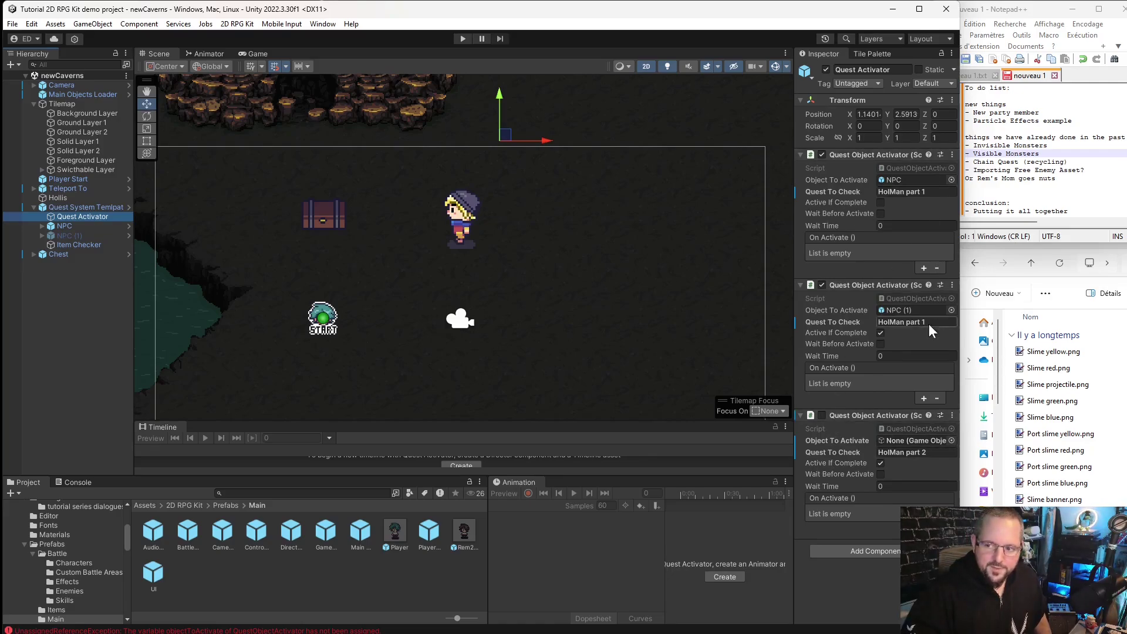
{"action": "left_click", "coordinate": [86, 226]}
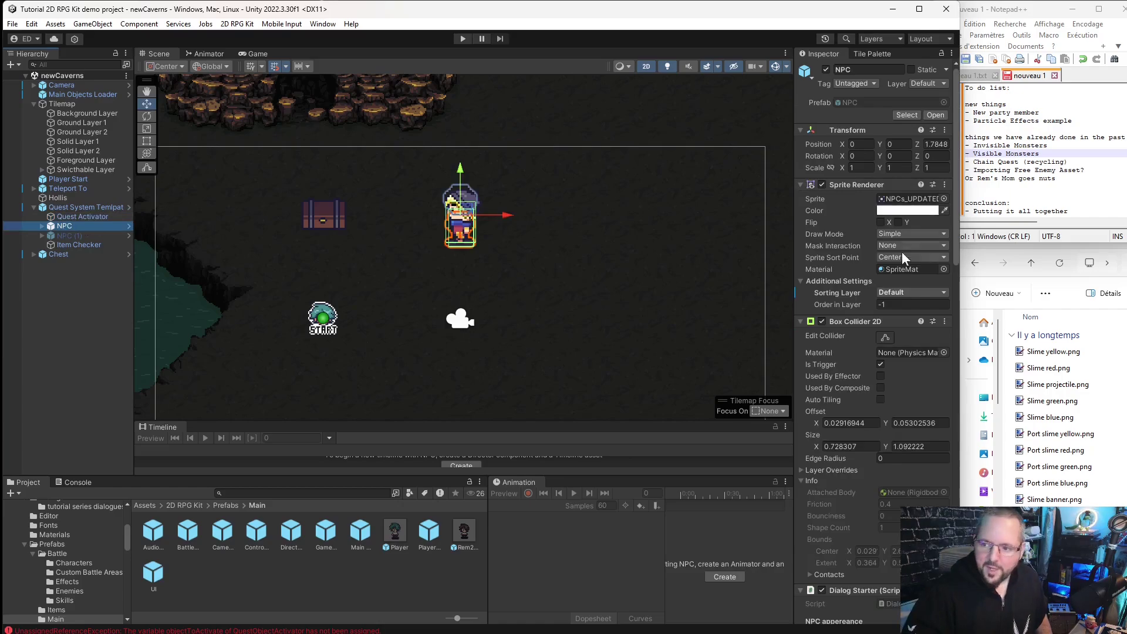
{"action": "scroll", "coordinate": [903, 255], "scroll_direction": "down", "scroll_amount": 10}
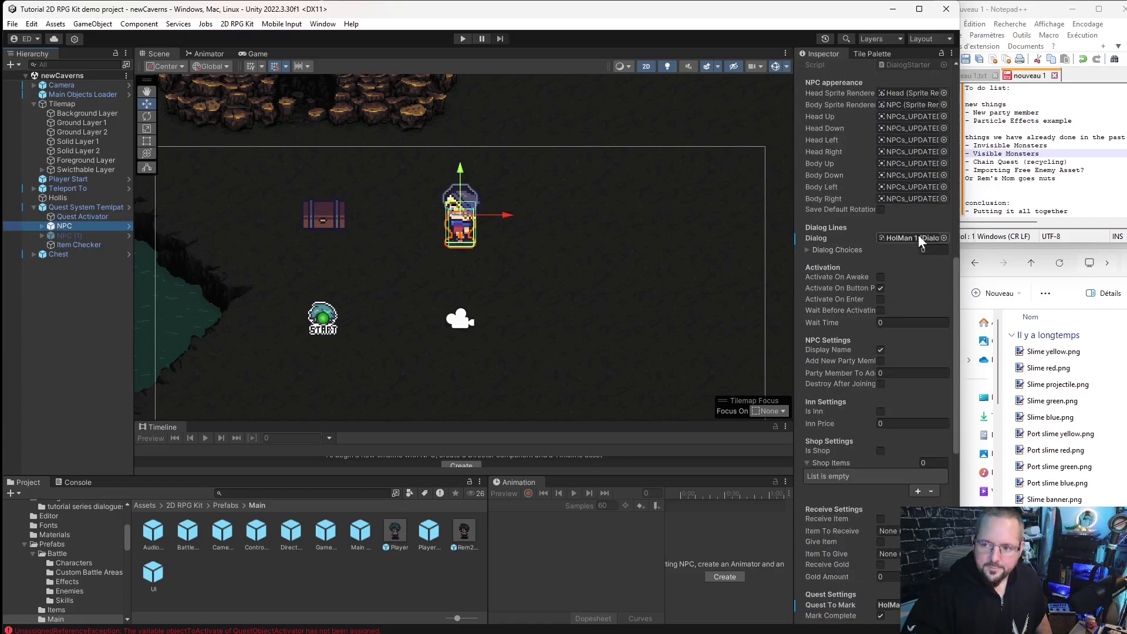
{"action": "scroll", "coordinate": [928, 238], "scroll_direction": "down", "scroll_amount": 8}
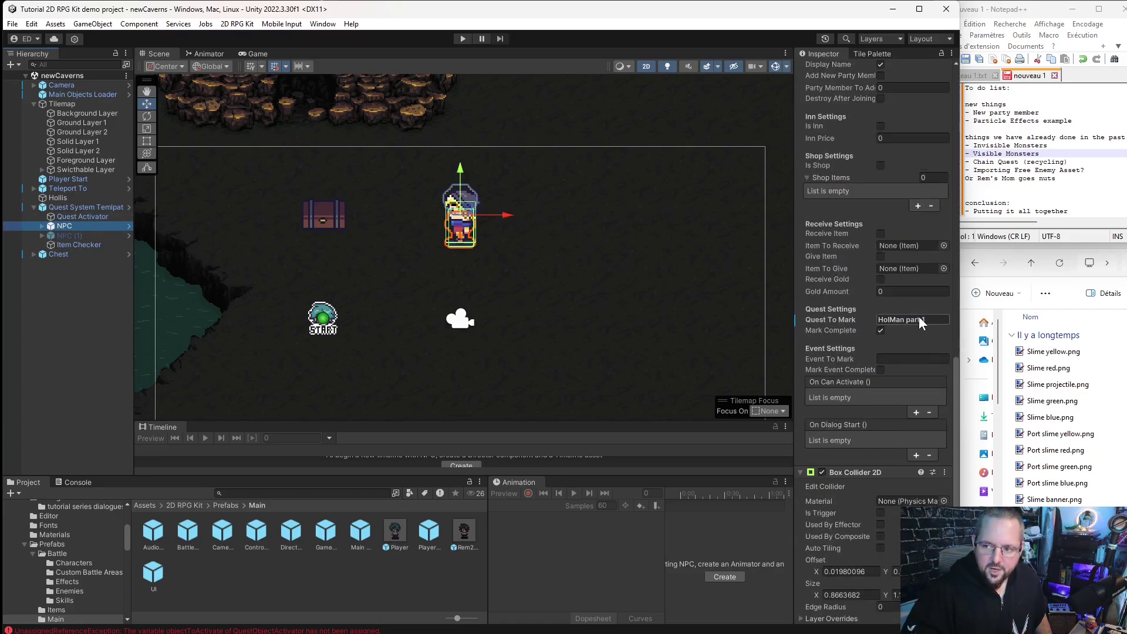
{"action": "scroll", "coordinate": [895, 337], "scroll_direction": "down", "scroll_amount": 5}
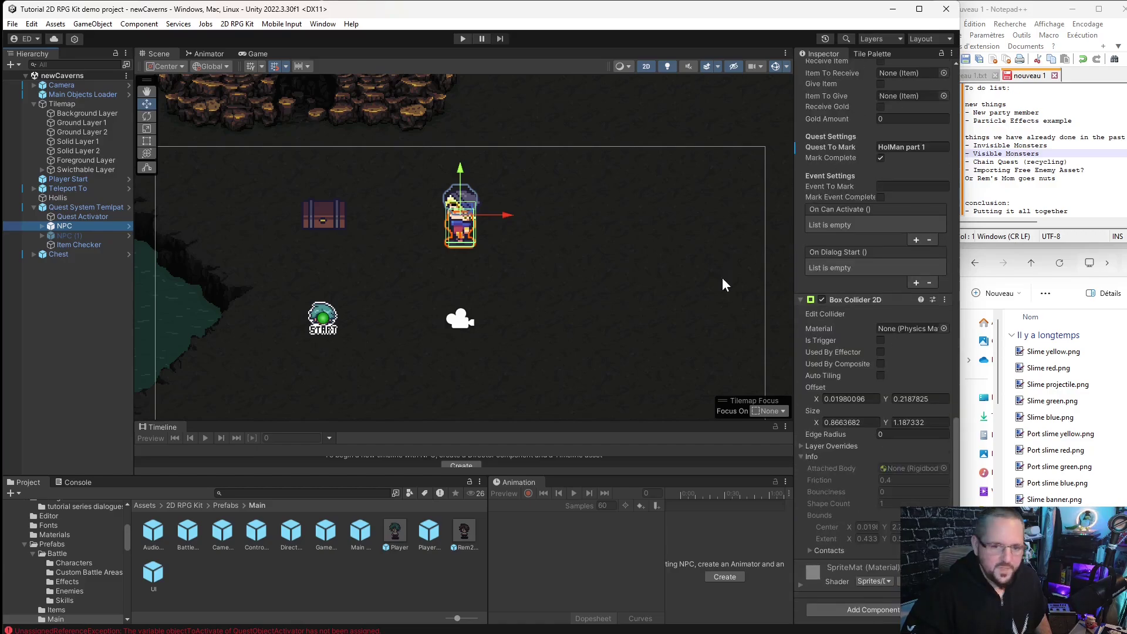
Examine the Item Checker's item and events, NPC (1)'s party member and On Dialog Start settings, and the Hollis object's components.
{"action": "left_click", "coordinate": [91, 245]}
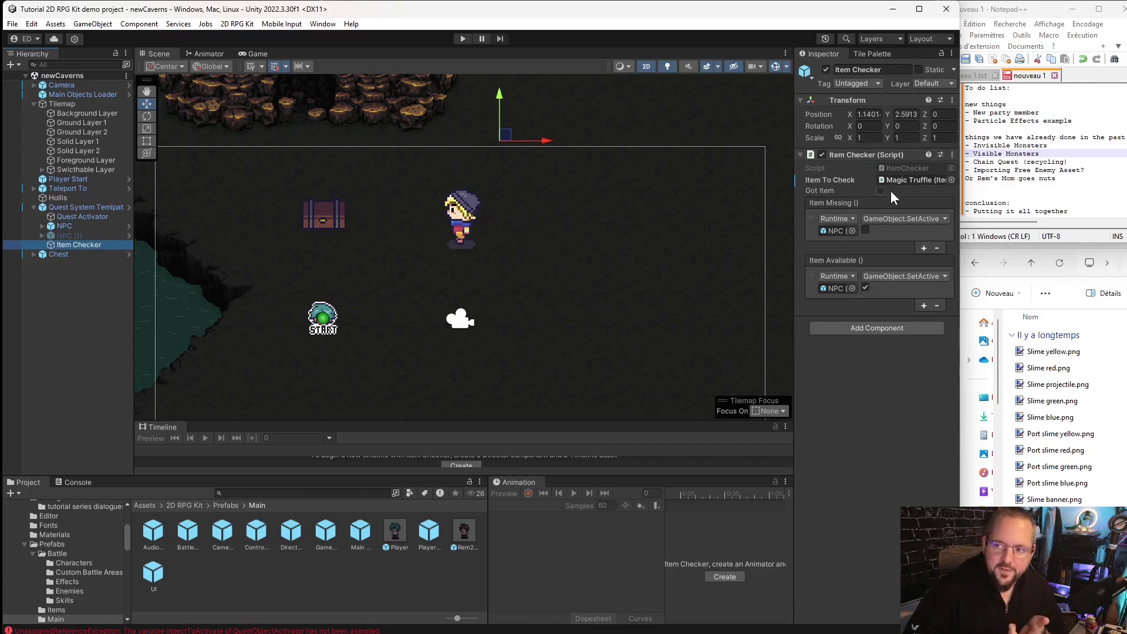
{"action": "left_click", "coordinate": [80, 235]}
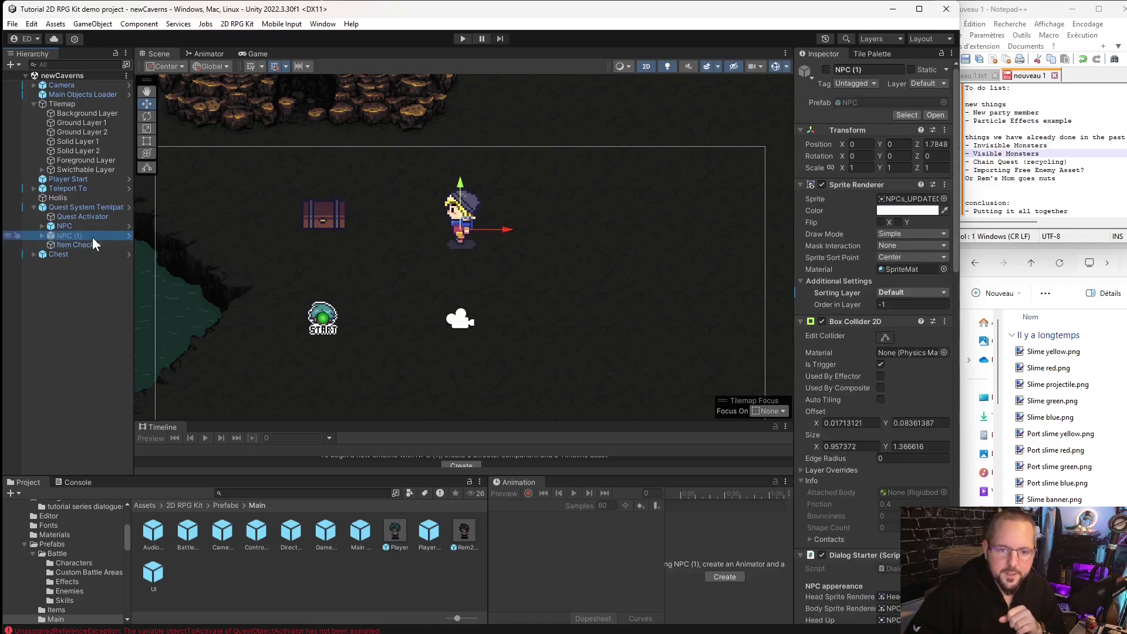
{"action": "scroll", "coordinate": [899, 301], "scroll_direction": "down", "scroll_amount": 15}
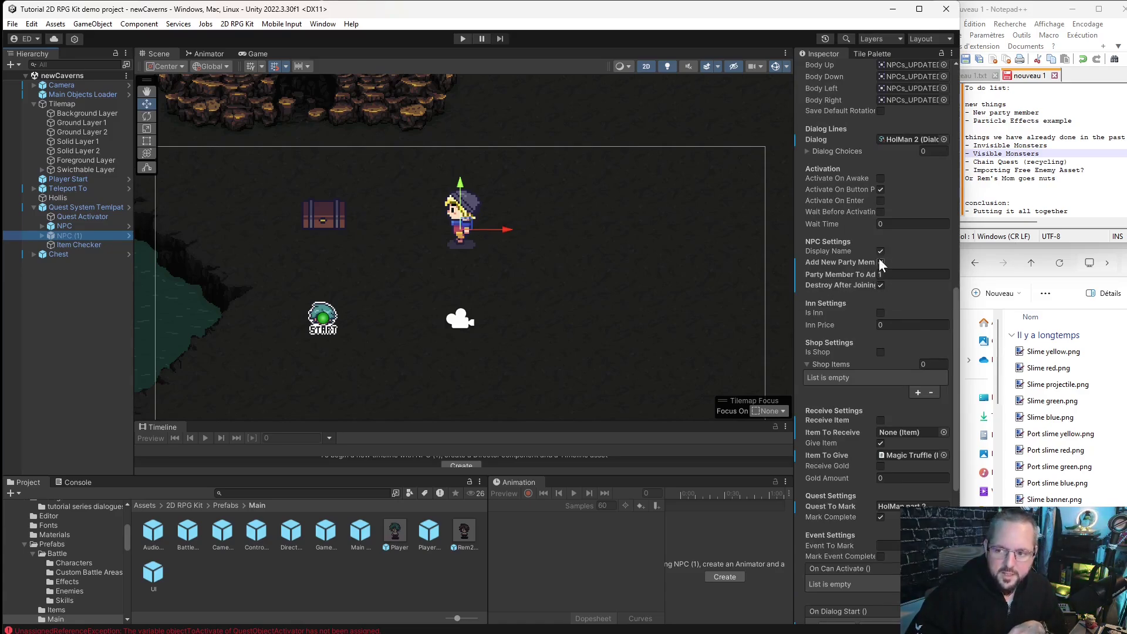
{"action": "scroll", "coordinate": [916, 363], "scroll_direction": "down", "scroll_amount": 3}
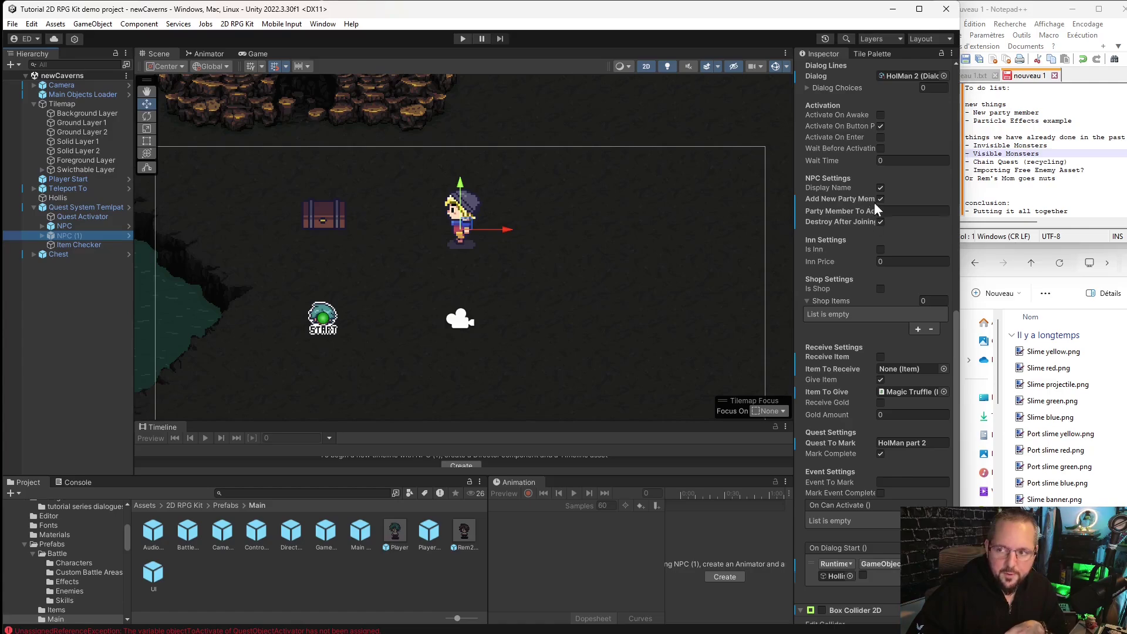
{"action": "scroll", "coordinate": [888, 341], "scroll_direction": "down", "scroll_amount": 10}
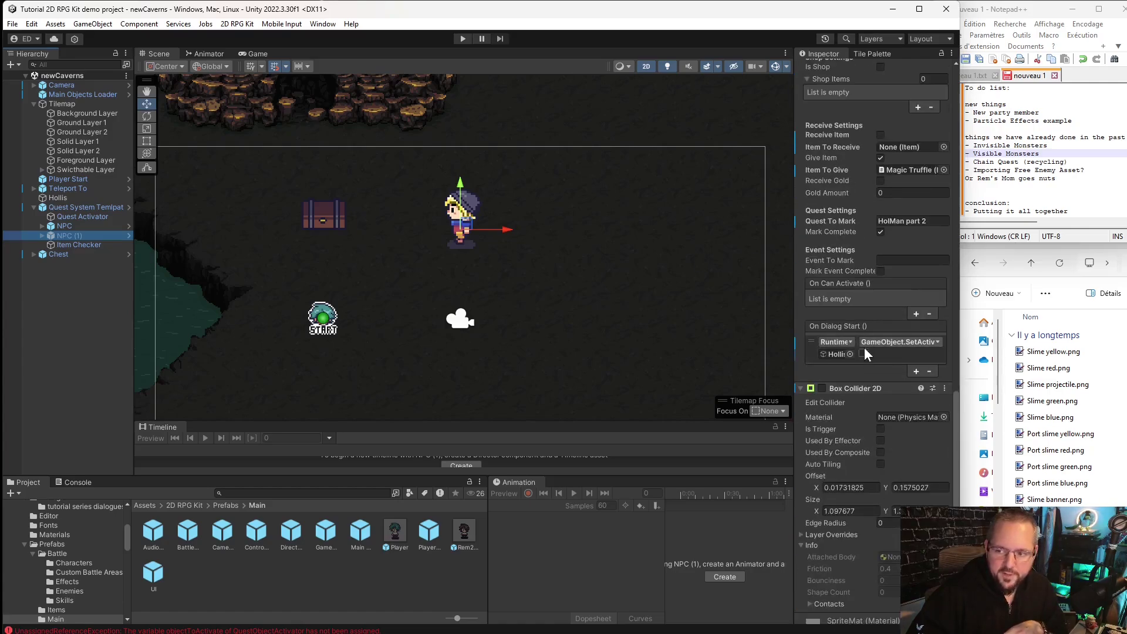
{"action": "left_click", "coordinate": [62, 196]}
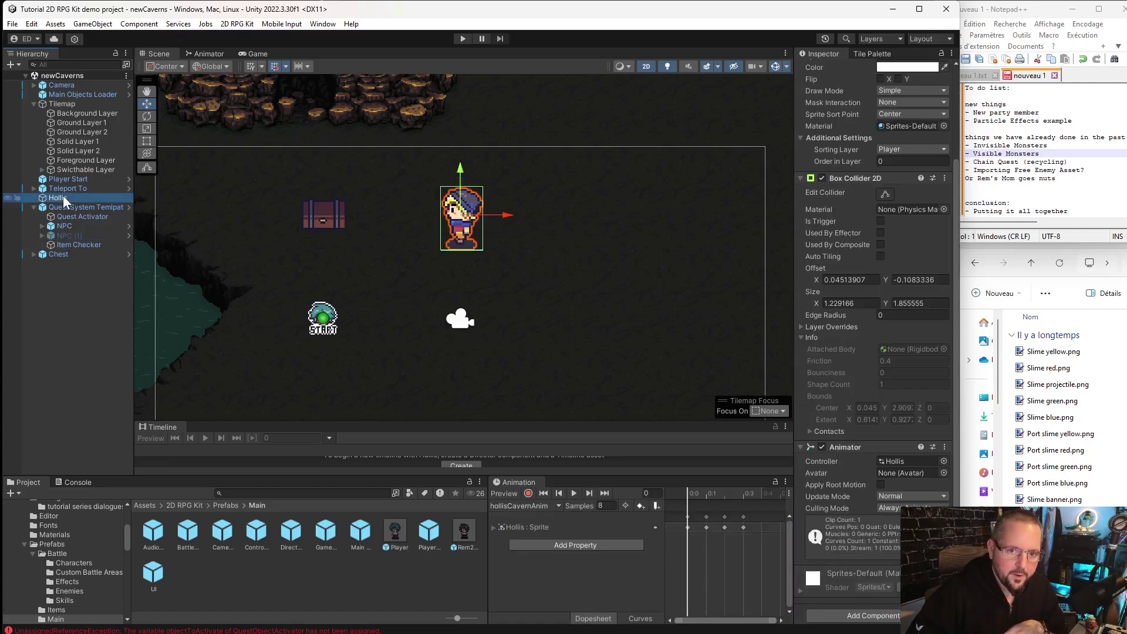
{"action": "left_click", "coordinate": [96, 283]}
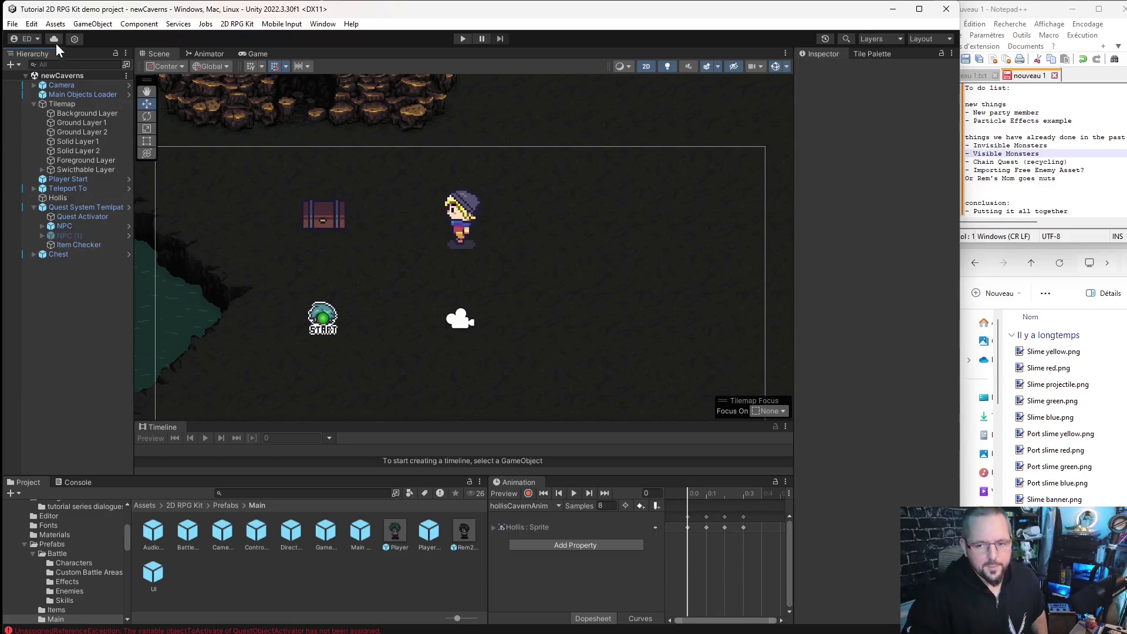
Save the scene, run the game, and walk up to Hollis to play through his first conversation.
{"action": "left_click", "coordinate": [12, 24]}
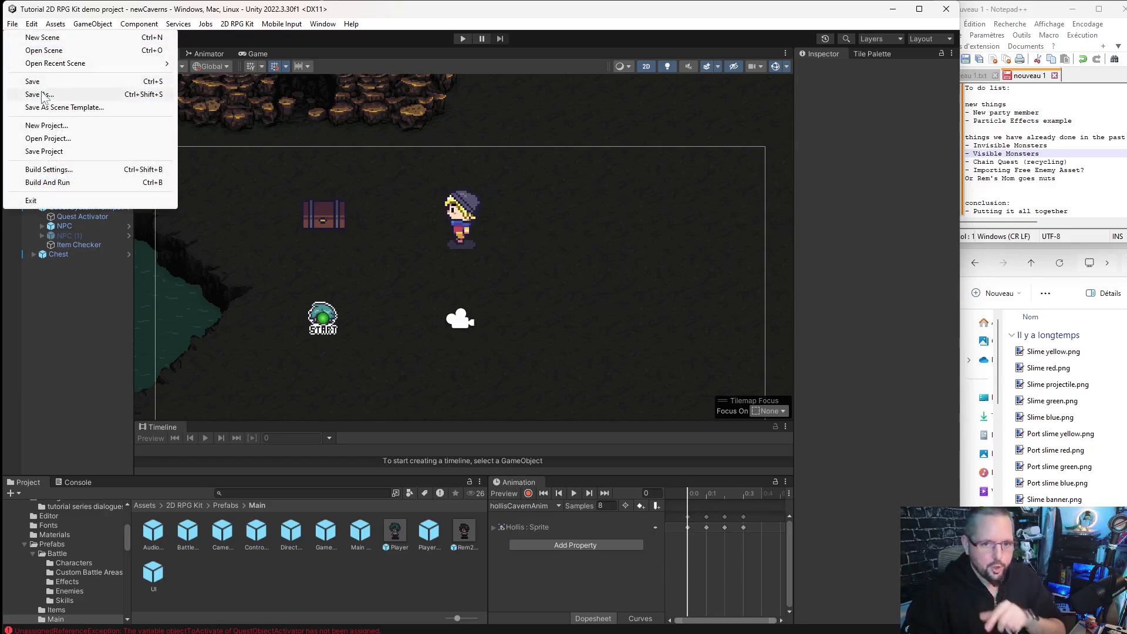
{"action": "left_click", "coordinate": [31, 83]}
{"action": "left_click", "coordinate": [461, 39]}
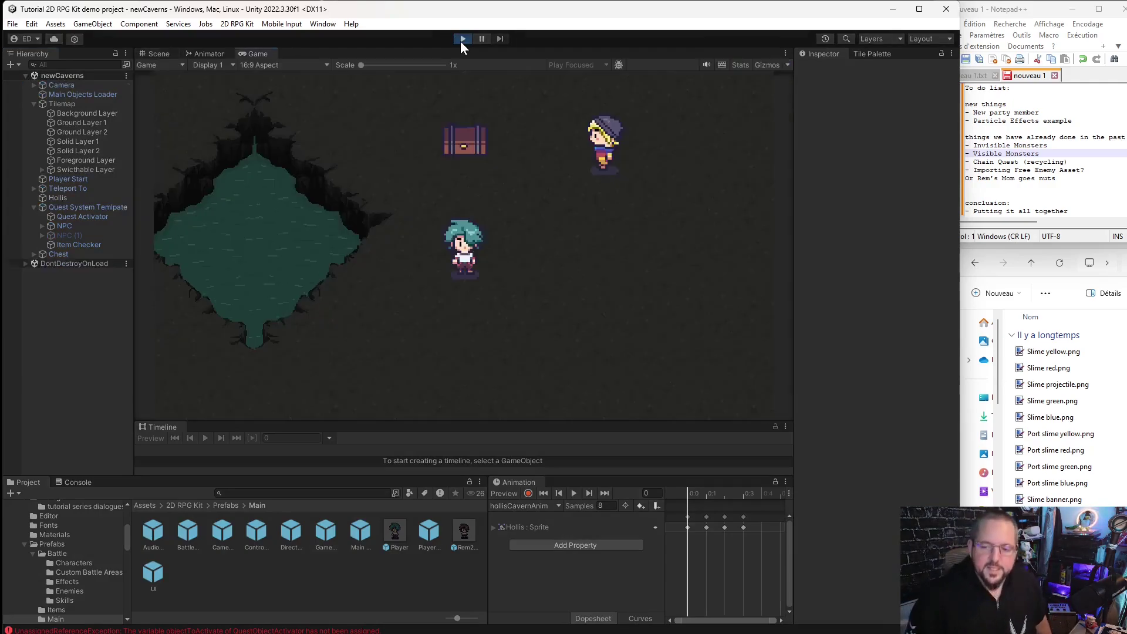
{"action": "key", "text": "Up"}
{"action": "key", "text": "Right"}
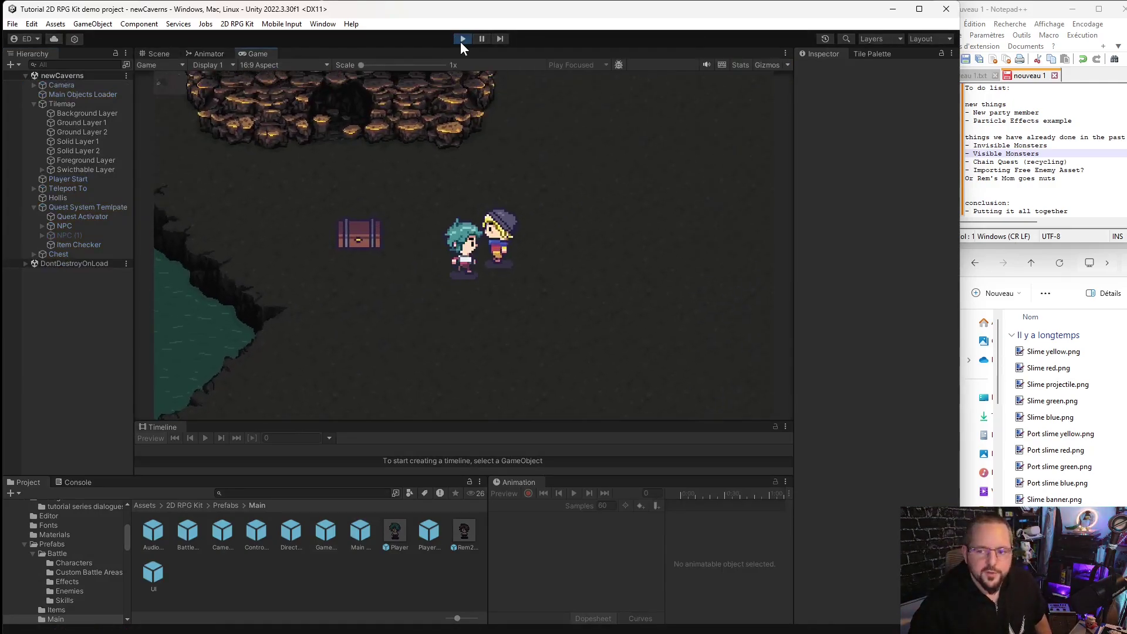
{"action": "key", "text": "space"}
{"action": "key", "text": "space"}
{"action": "key", "text": "space"}
{"action": "key", "text": "space"}
Walk to the chest, take its item and return to Hollis.
{"action": "key", "text": "Down"}
{"action": "key", "text": "Left"}
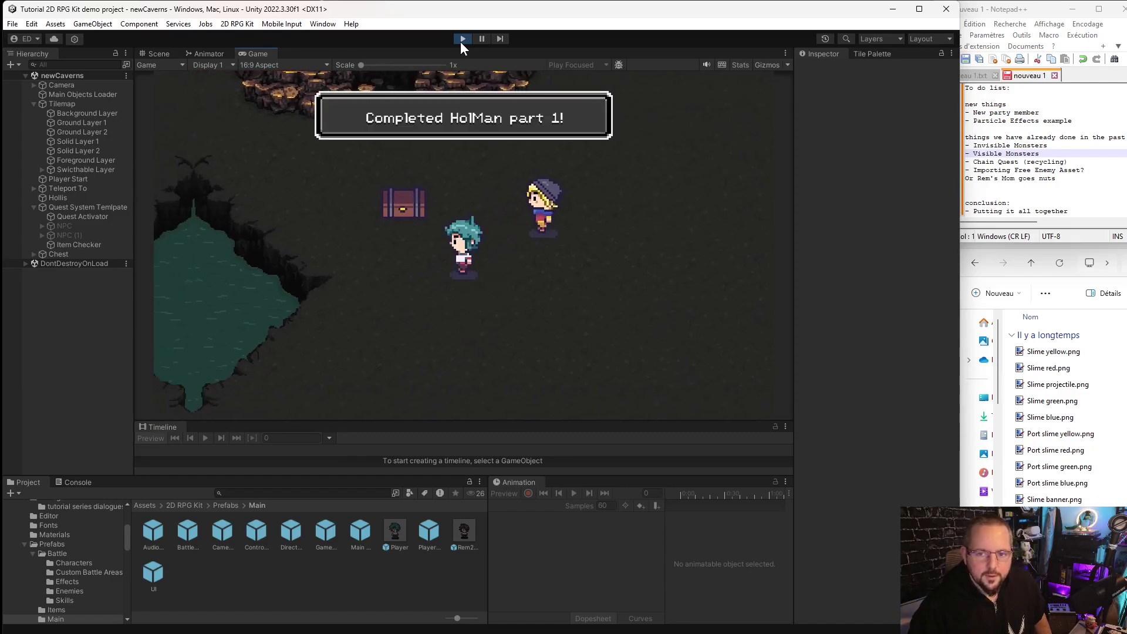
{"action": "key", "text": "Up"}
{"action": "key", "text": "space"}
{"action": "key", "text": "Right"}
{"action": "key", "text": "Up"}
{"action": "key", "text": "Right"}
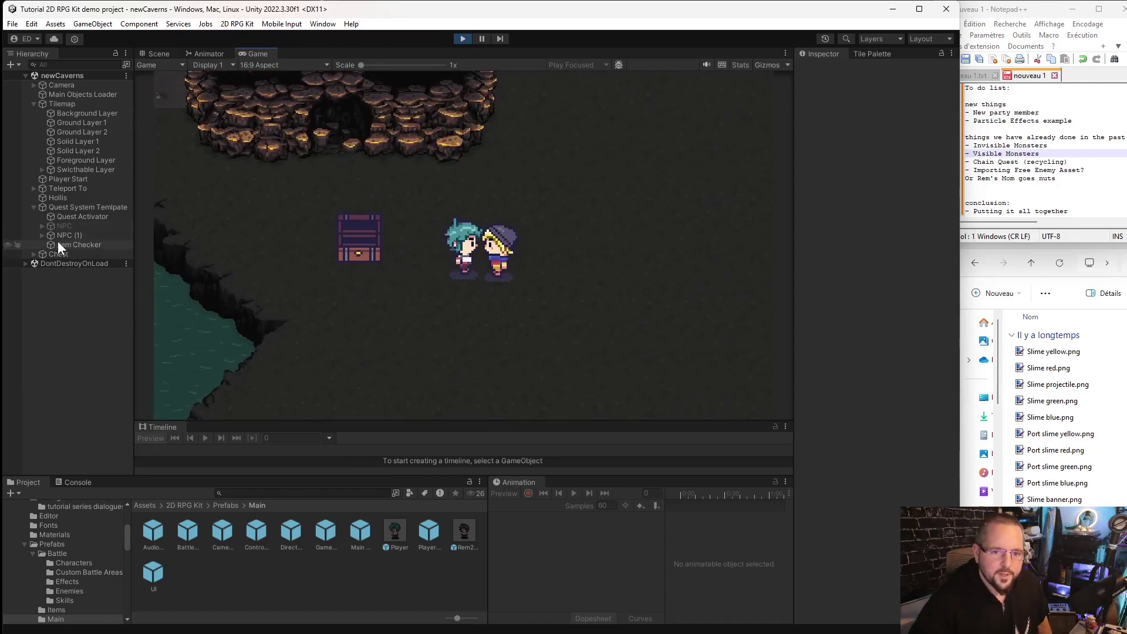
Play through Hollis's second conversation and walk back and forth across his spot to test for a leftover collider.
{"action": "key", "text": "space"}
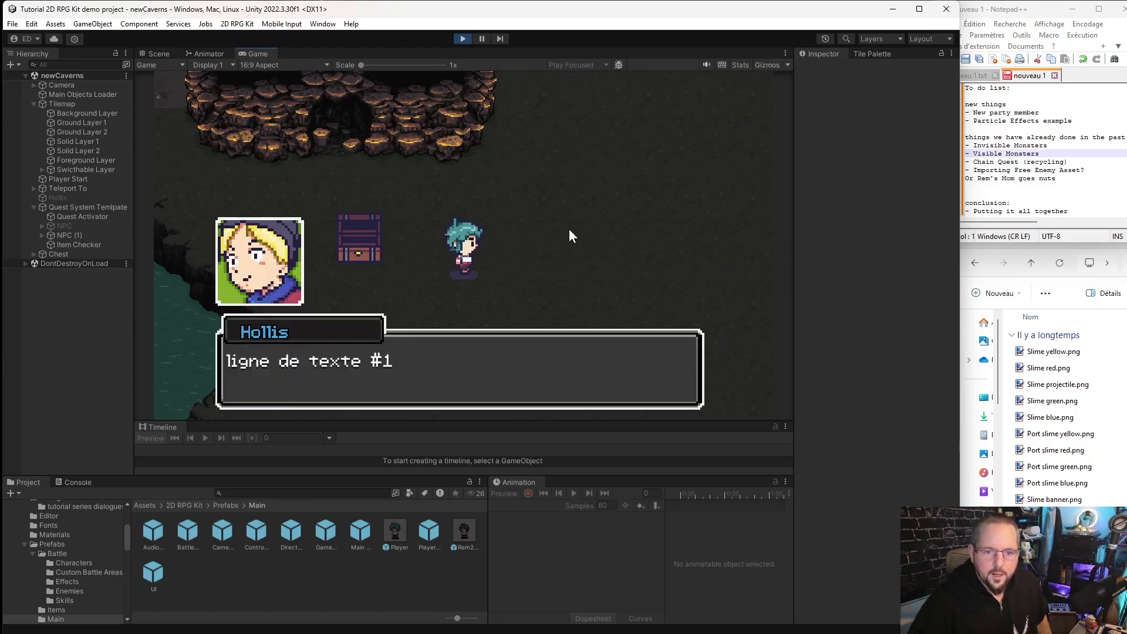
{"action": "key", "text": "space"}
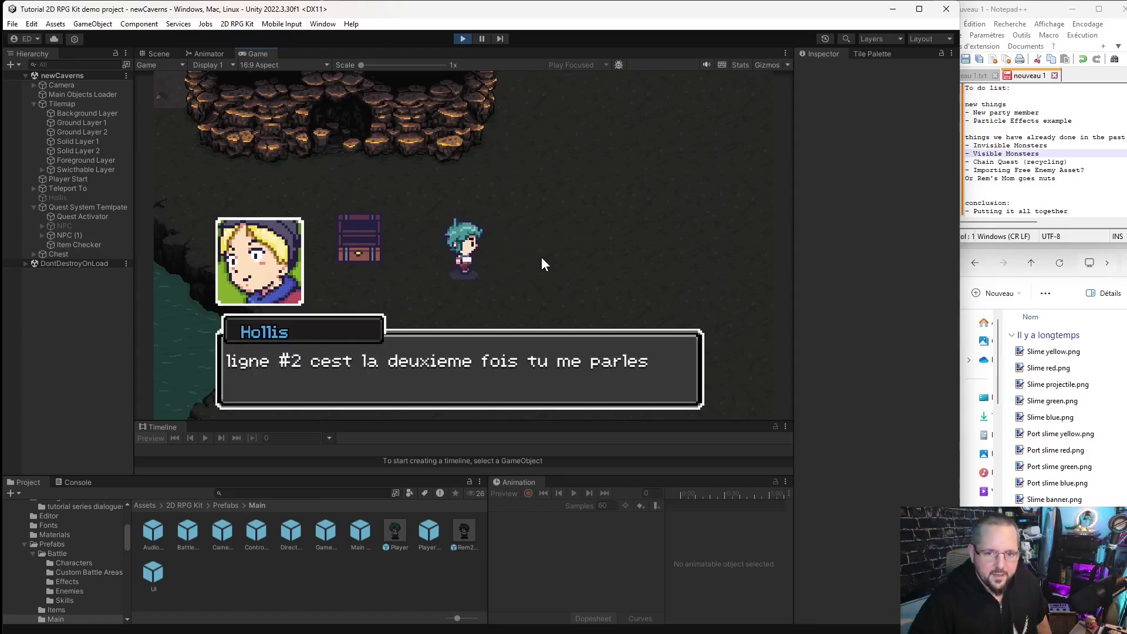
{"action": "key", "text": "space"}
{"action": "key", "text": "Right"}
{"action": "key", "text": "Left"}
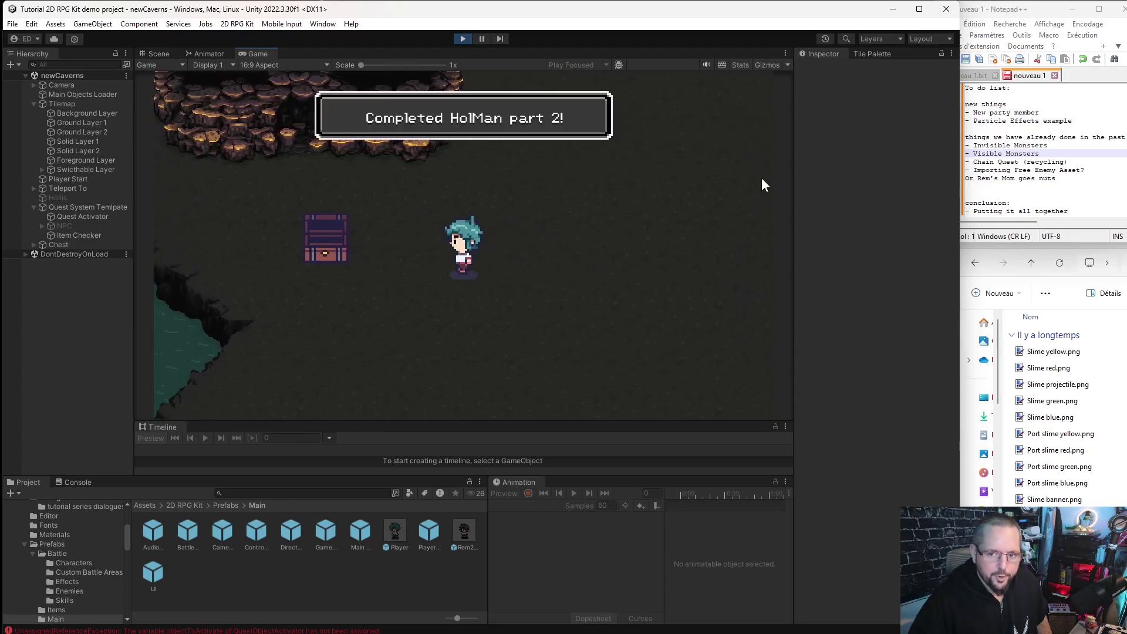
{"action": "key", "text": "Right"}
{"action": "key", "text": "Left"}
{"action": "key", "text": "Right"}
{"action": "key", "text": "Left"}
Check the party members in the game menu, close it and walk around the area where Hollis stood.
{"action": "key", "text": "Escape"}
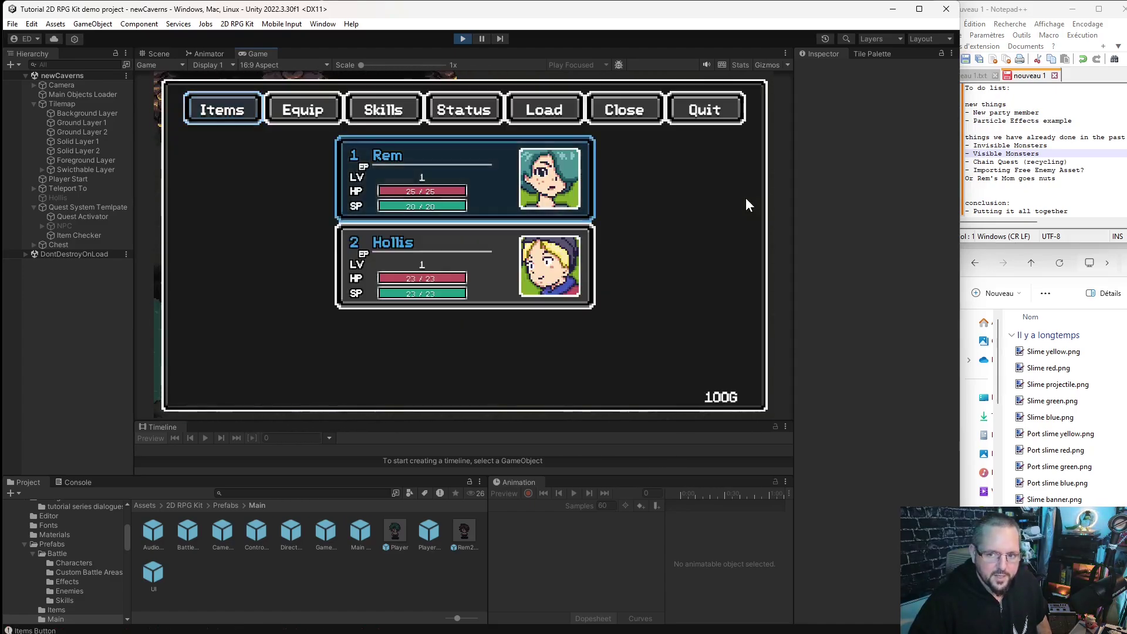
{"action": "key", "text": "Escape"}
{"action": "key", "text": "Down"}
{"action": "key", "text": "Up"}
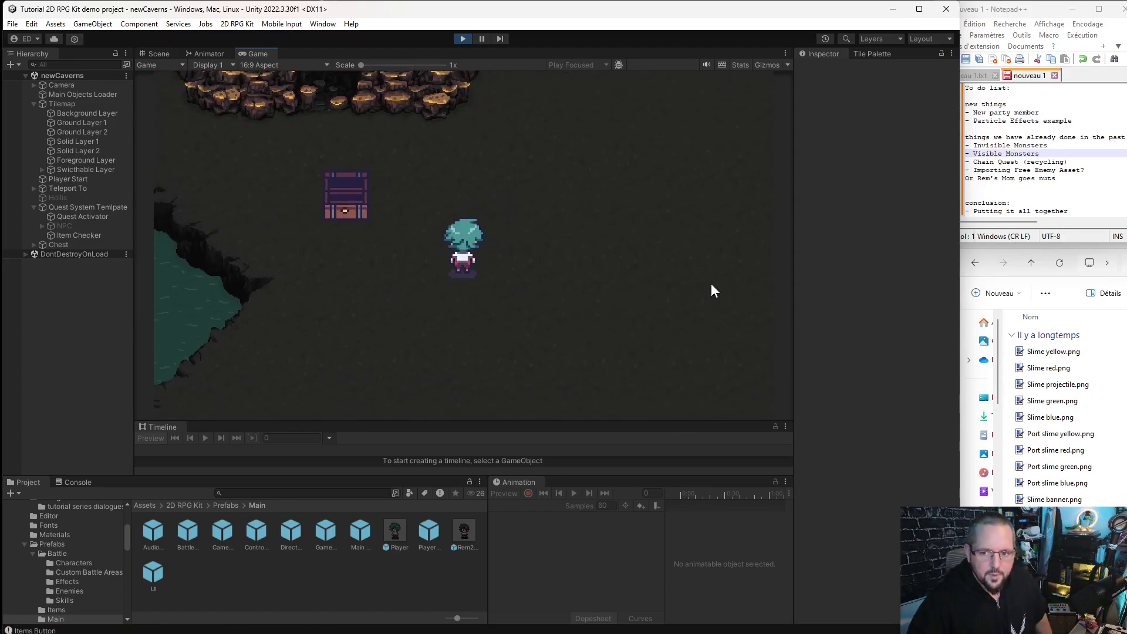
{"action": "key", "text": "Down"}
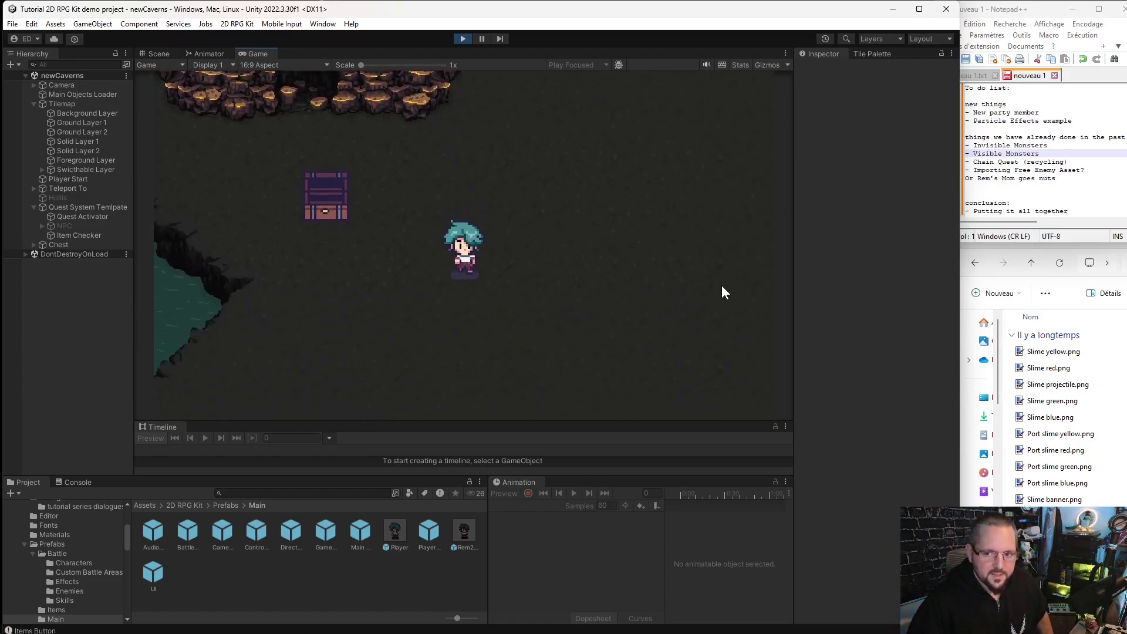
{"action": "key", "text": "Escape"}
{"action": "key", "text": "Escape"}
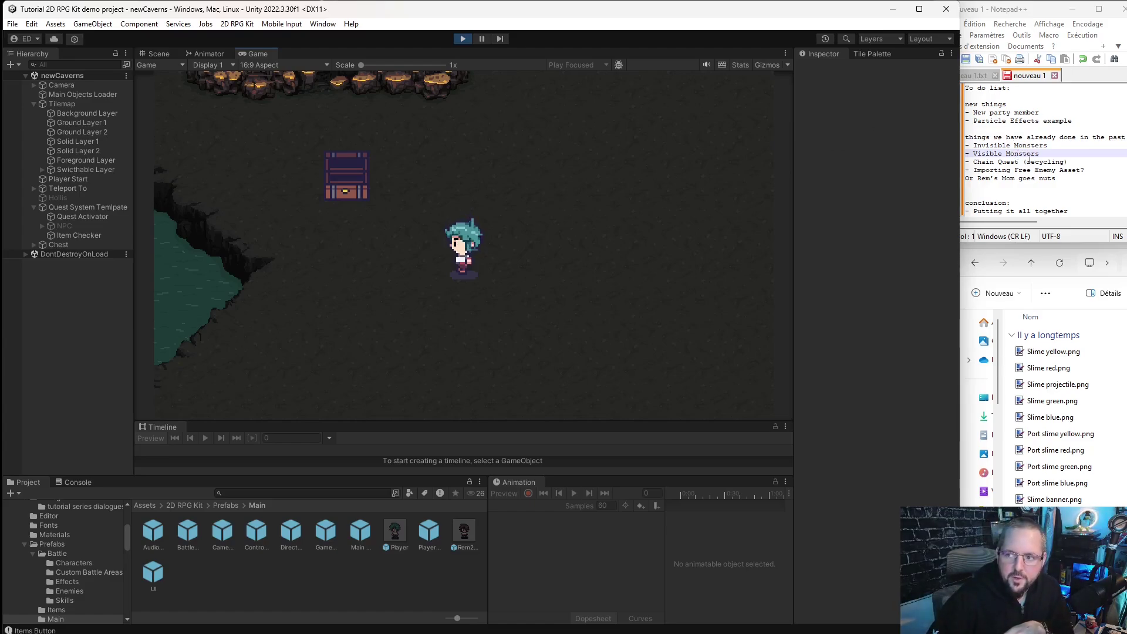
Switch to Notepad++ and review the to-do list, going over the chain quest, monster and enemy asset entries and the Particle Effects example.
{"action": "left_click", "coordinate": [1072, 162]}
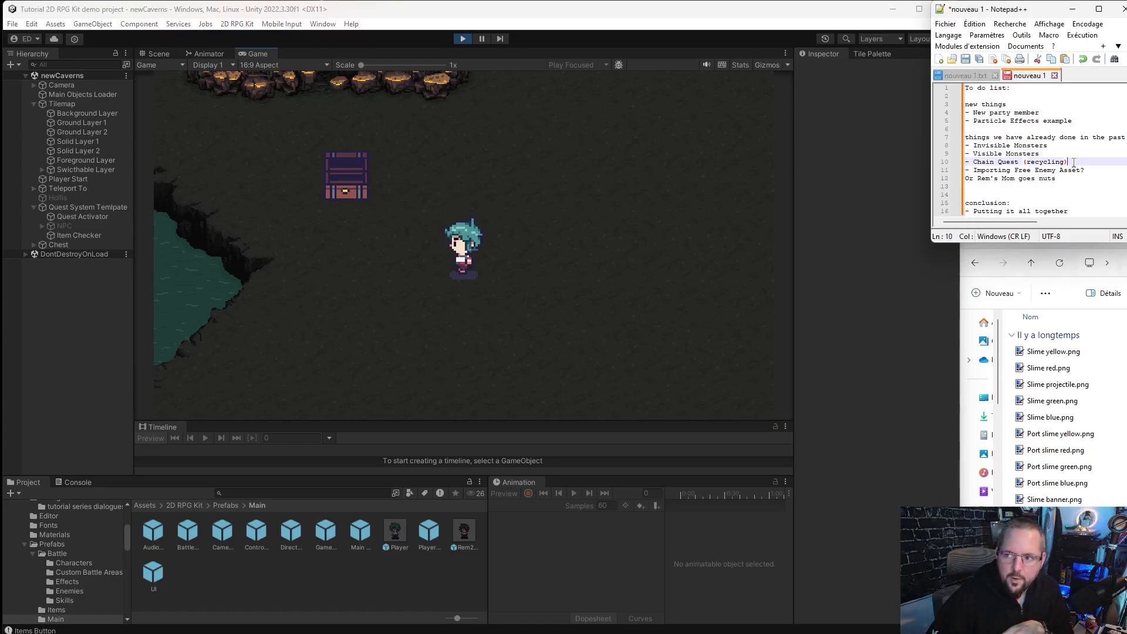
{"action": "left_click_drag", "start_coordinate": [1072, 163], "coordinate": [953, 163]}
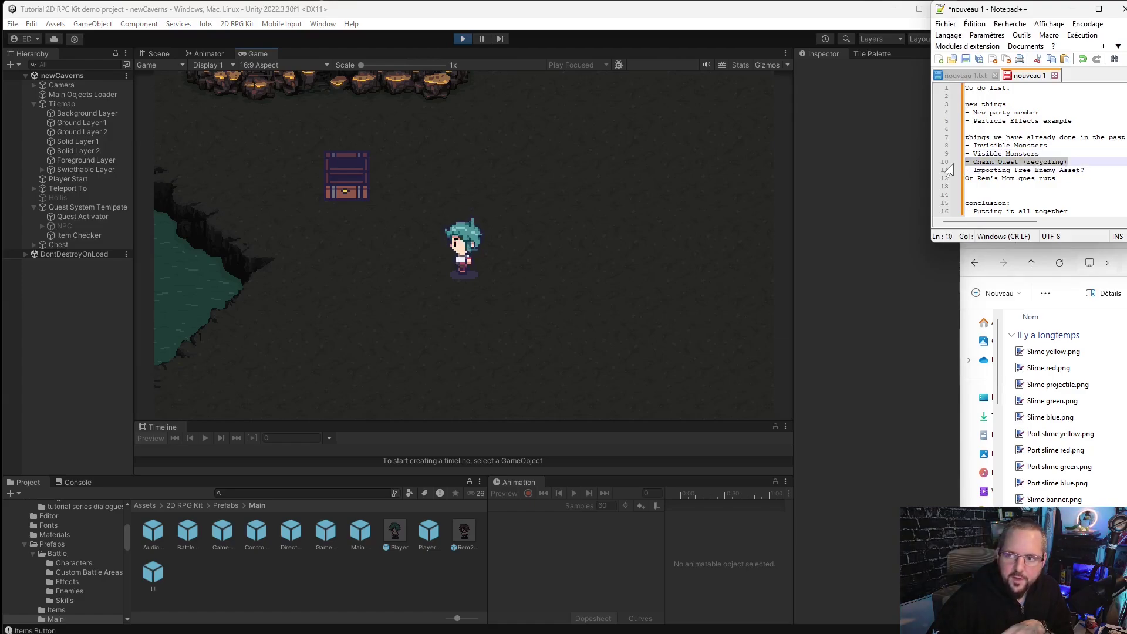
{"action": "left_click_drag", "start_coordinate": [1039, 112], "coordinate": [1027, 154]}
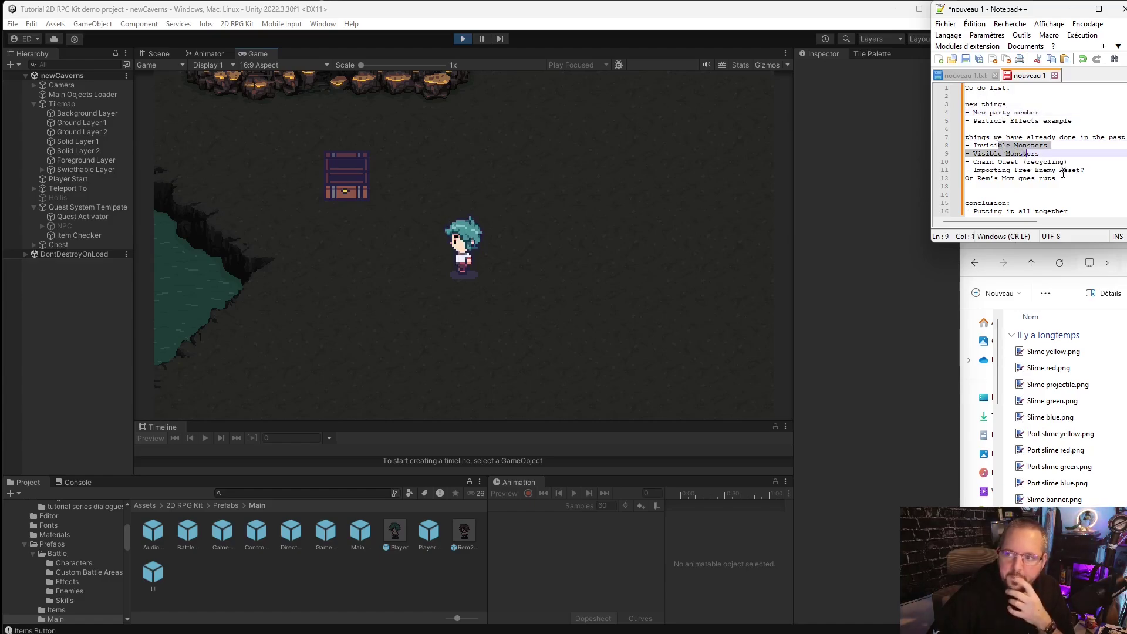
{"action": "left_click_drag", "start_coordinate": [1056, 179], "coordinate": [999, 170]}
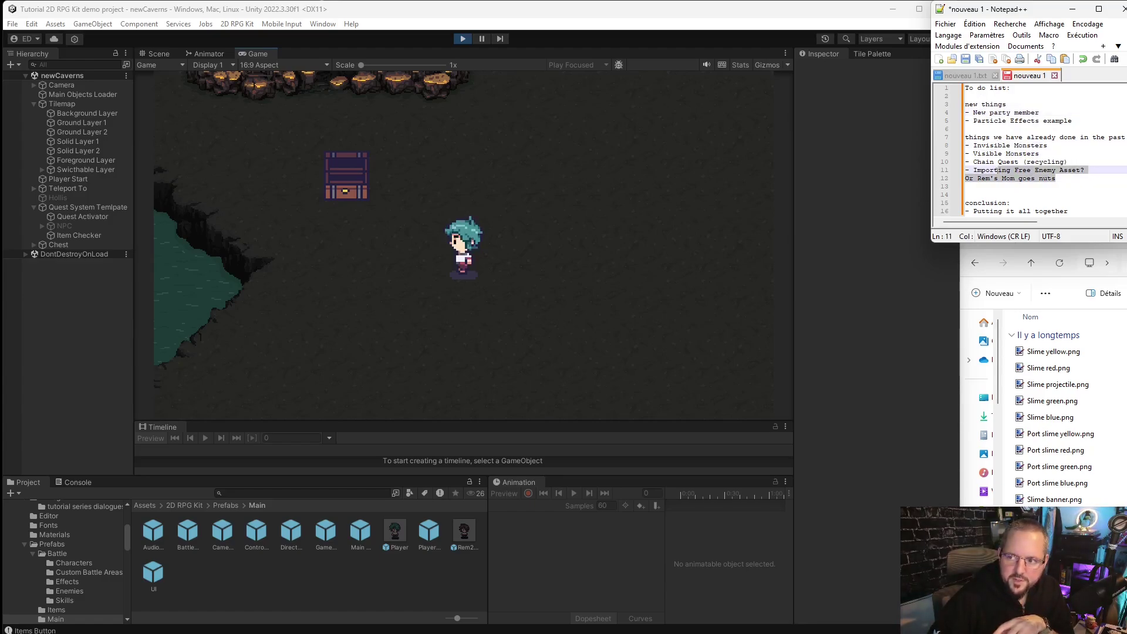
{"action": "left_click", "coordinate": [969, 121]}
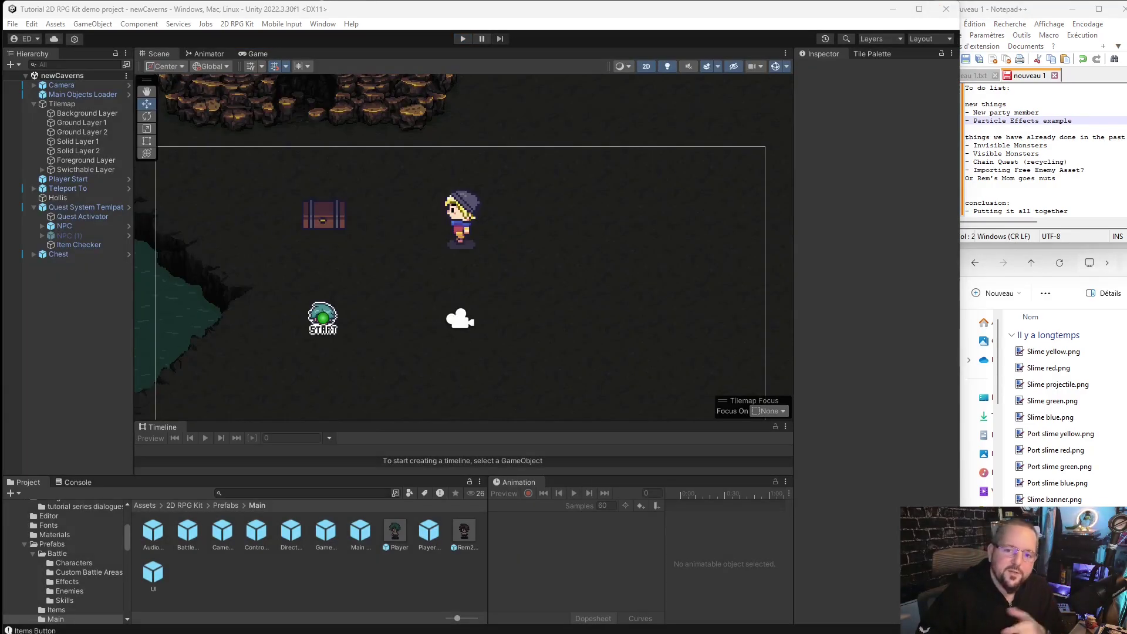
Add a Particle System to the newCaverns scene and move it off the map's left side to X -21, Y -6.
{"action": "scroll", "coordinate": [473, 180], "scroll_direction": "down", "scroll_amount": 6}
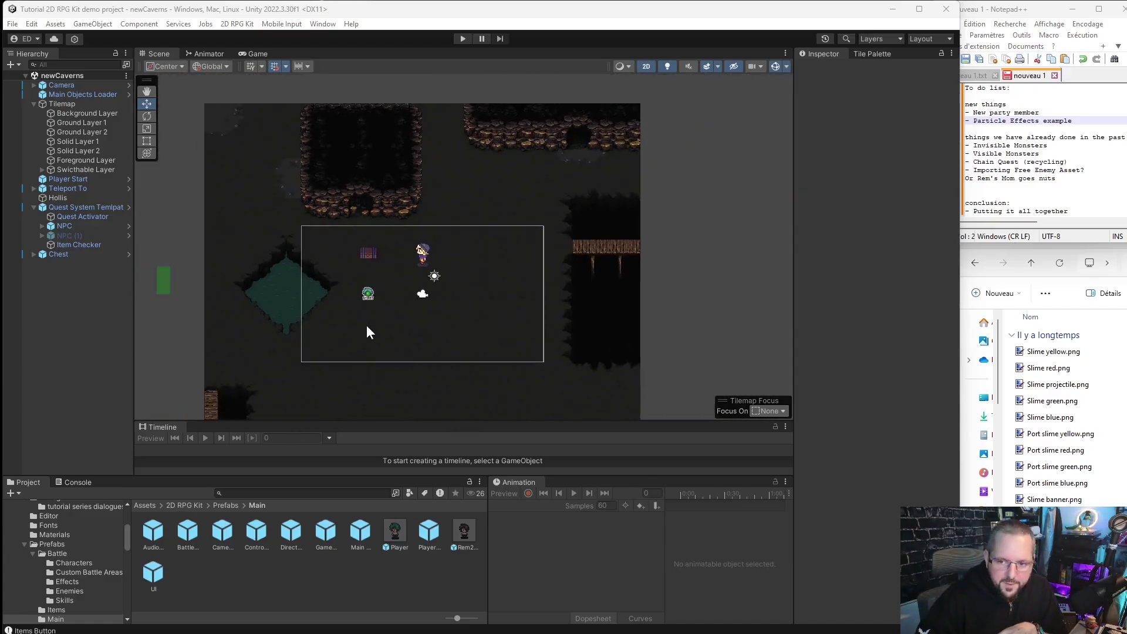
{"action": "middle_click_drag", "start_coordinate": [364, 329], "coordinate": [462, 275]}
{"action": "right_click", "coordinate": [64, 275]}
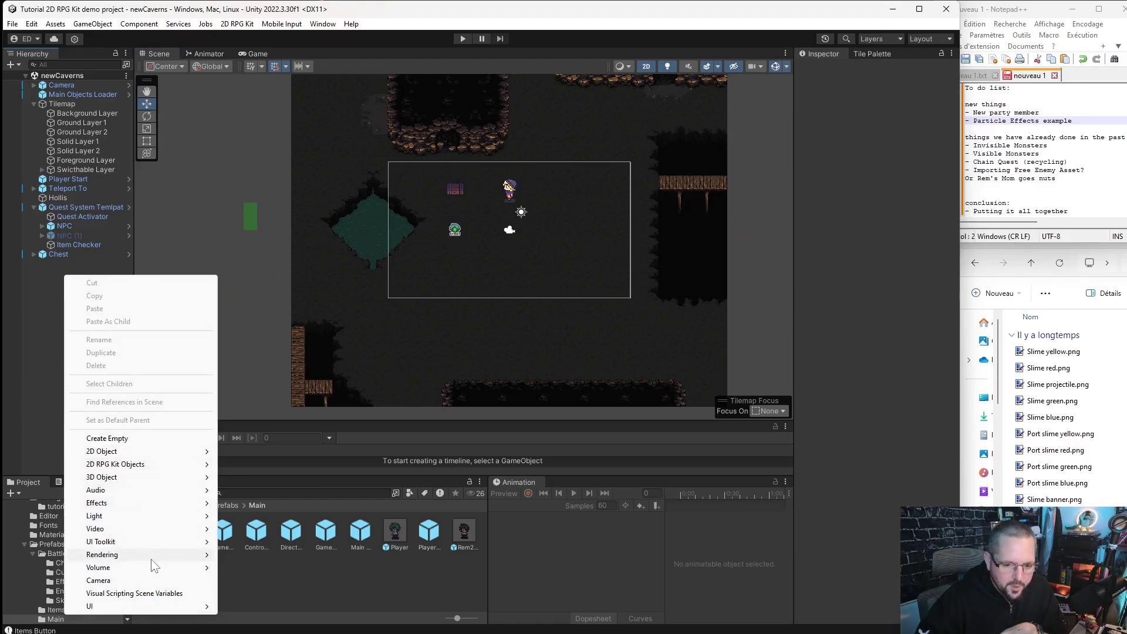
{"action": "mouse_move", "coordinate": [157, 503]}
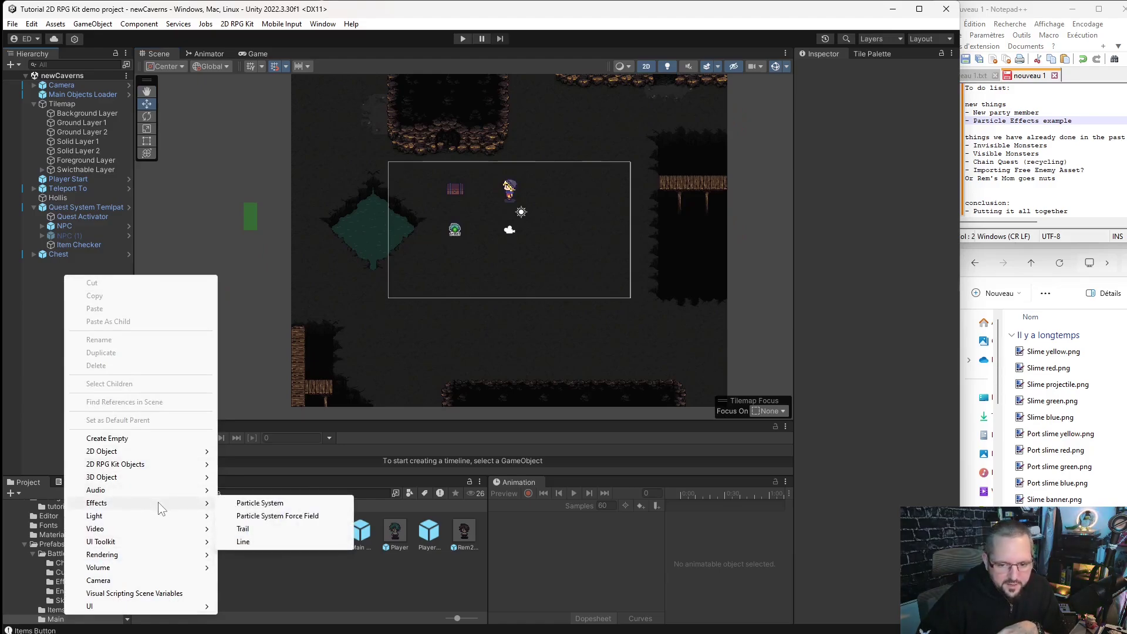
{"action": "left_click", "coordinate": [286, 504]}
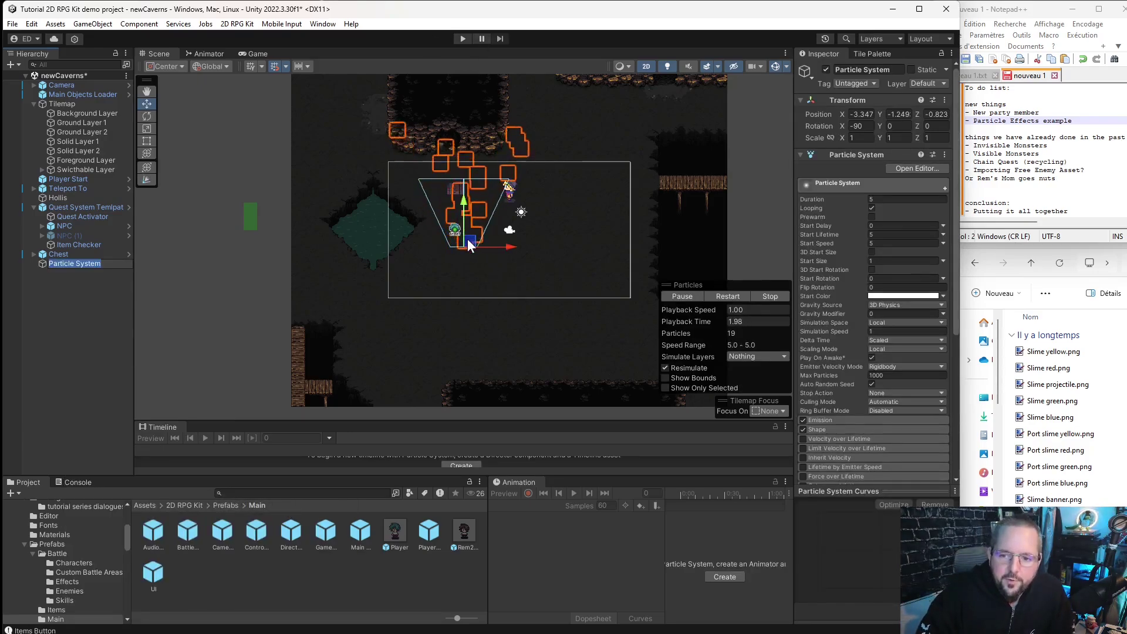
{"action": "left_click_drag", "start_coordinate": [467, 238], "coordinate": [230, 303]}
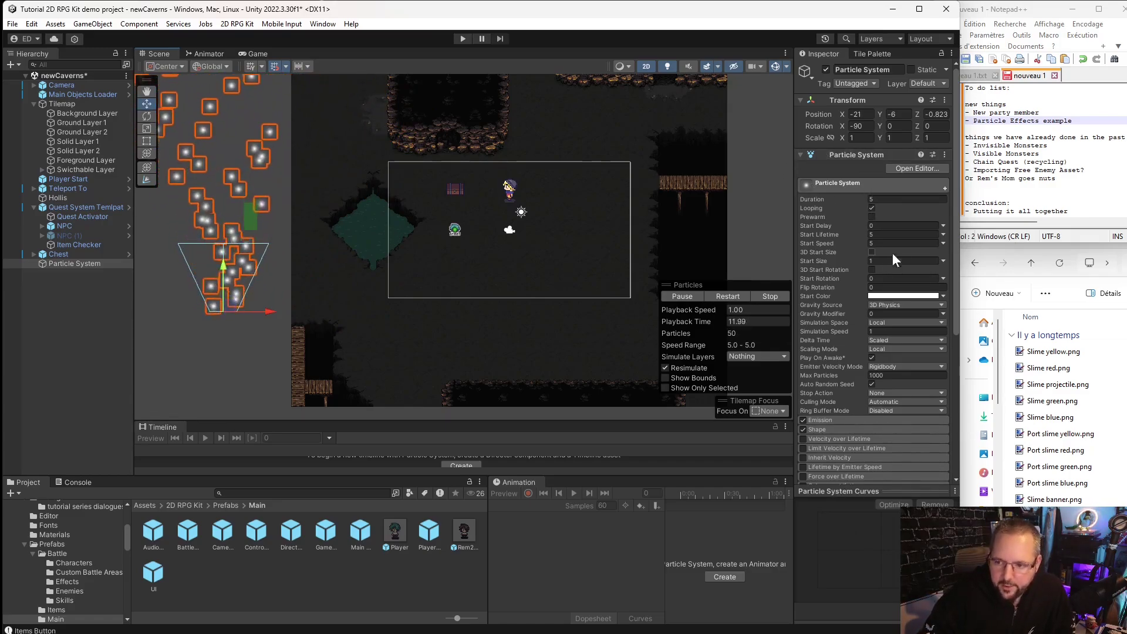
Set the sorting layer in the particle system's Renderer module to Foreground.
{"action": "scroll", "coordinate": [851, 352], "scroll_direction": "down", "scroll_amount": 4}
{"action": "scroll", "coordinate": [843, 376], "scroll_direction": "up", "scroll_amount": 4}
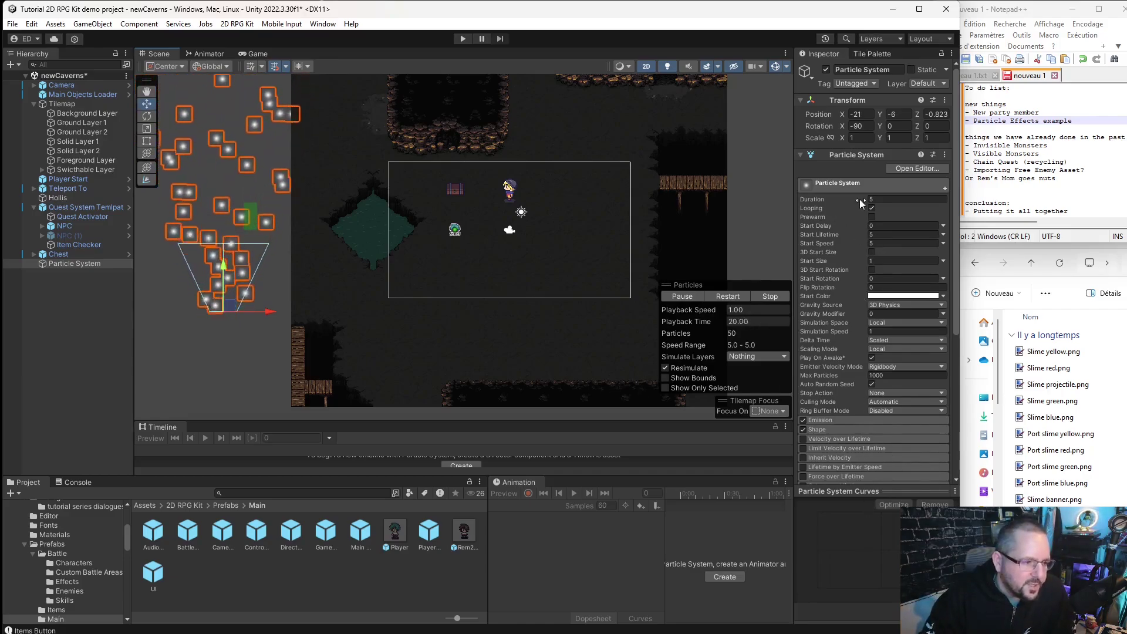
{"action": "scroll", "coordinate": [860, 284], "scroll_direction": "down", "scroll_amount": 6}
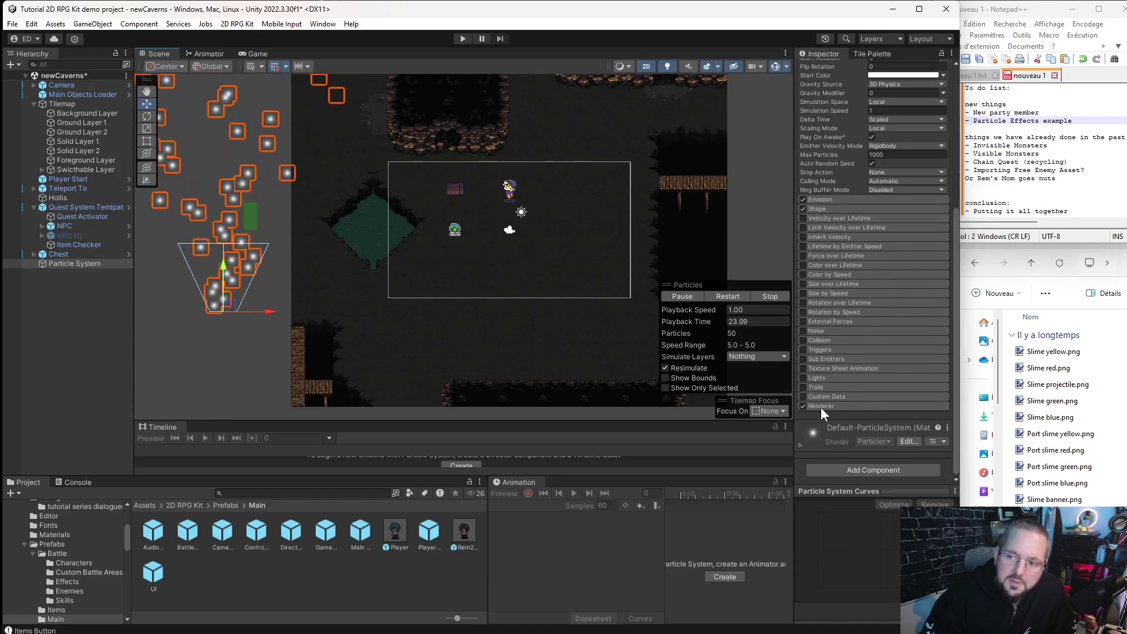
{"action": "left_click", "coordinate": [820, 406]}
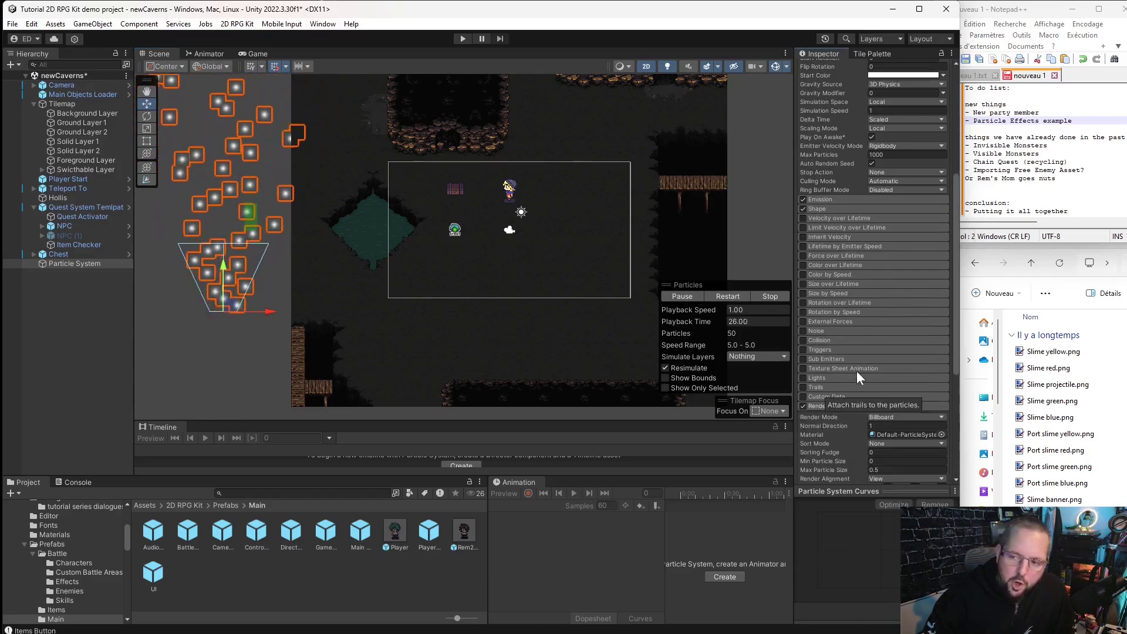
{"action": "scroll", "coordinate": [858, 372], "scroll_direction": "down", "scroll_amount": 4}
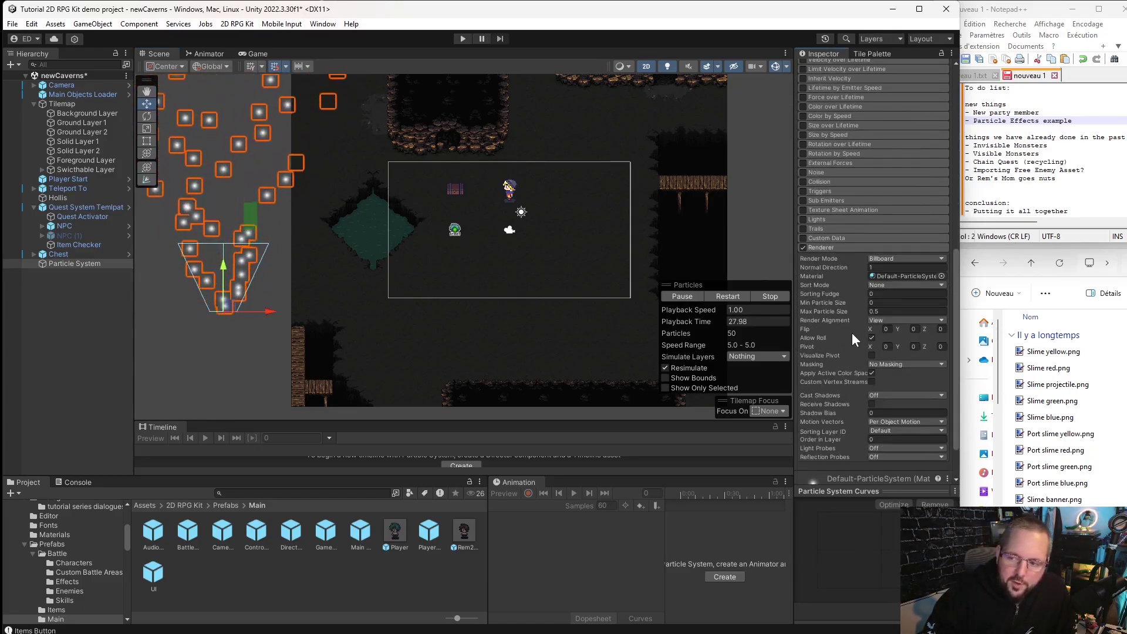
{"action": "scroll", "coordinate": [851, 333], "scroll_direction": "down", "scroll_amount": 1}
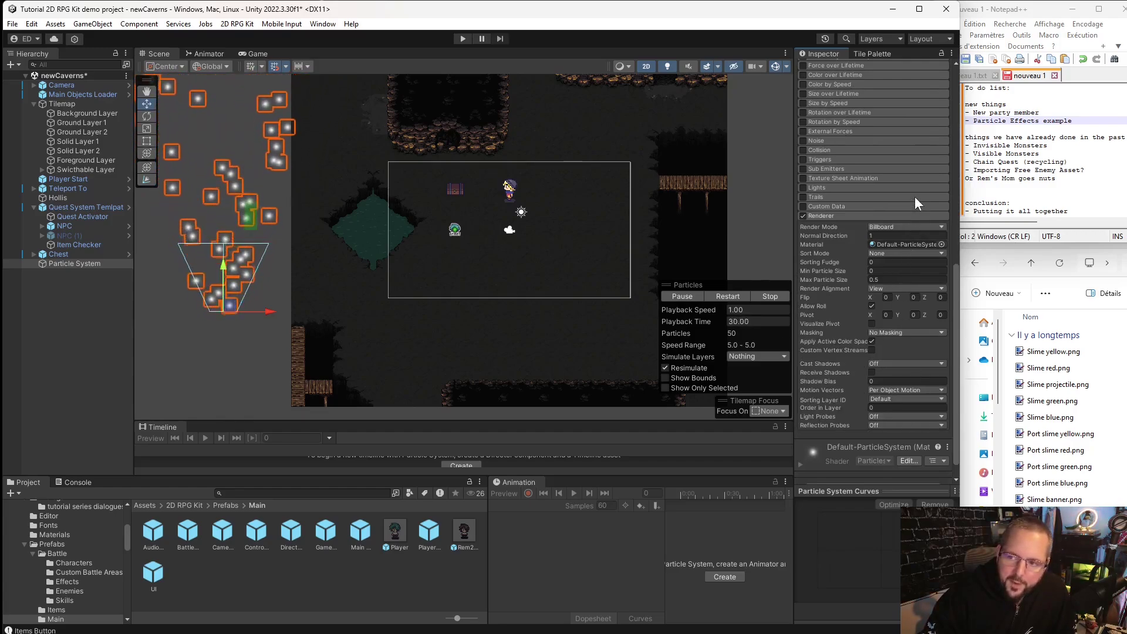
{"action": "left_click", "coordinate": [899, 399]}
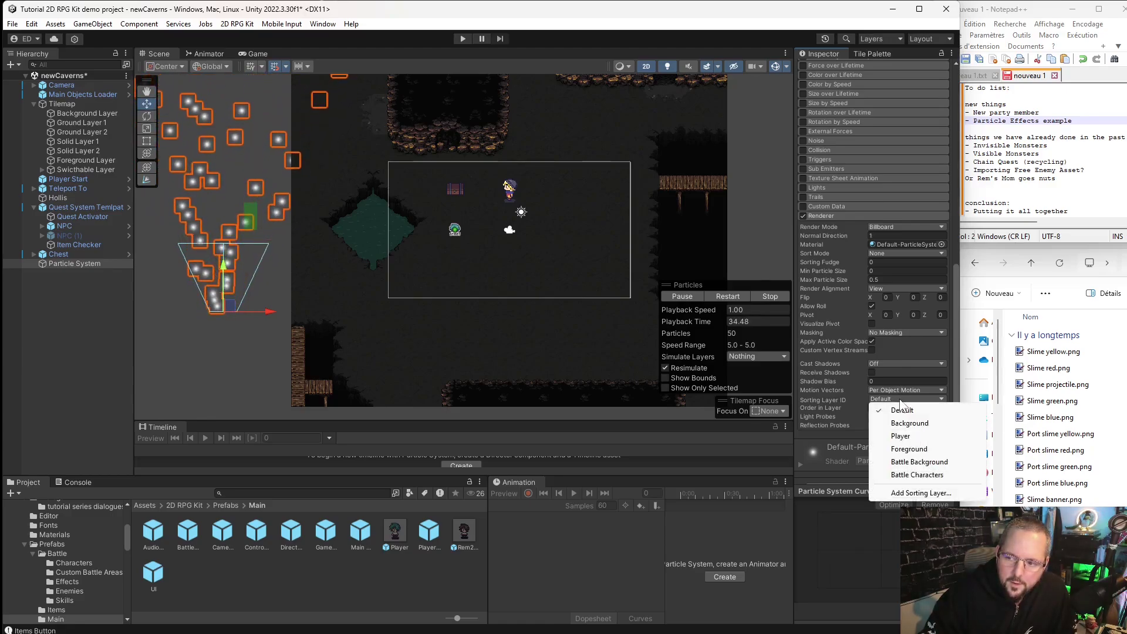
{"action": "left_click", "coordinate": [909, 449]}
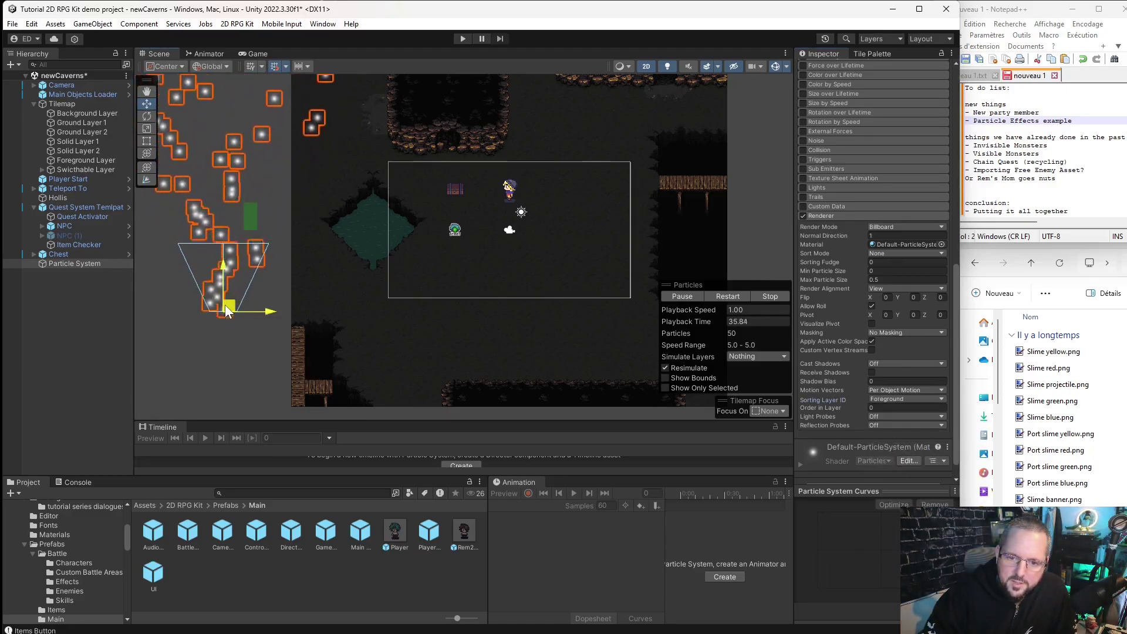
Move the particle system onto the map, below the player start, to X -5, Y -7.
{"action": "left_click_drag", "start_coordinate": [224, 305], "coordinate": [391, 348]}
{"action": "scroll", "coordinate": [847, 91], "scroll_direction": "up", "scroll_amount": 15}
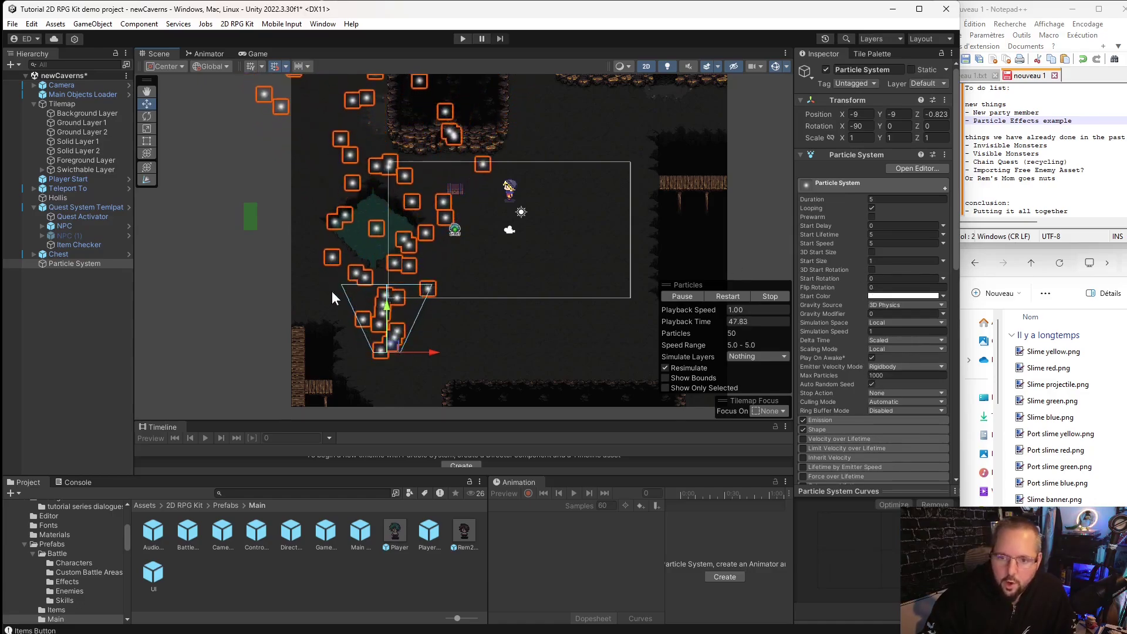
{"action": "scroll", "coordinate": [399, 347], "scroll_direction": "up", "scroll_amount": 5}
{"action": "scroll", "coordinate": [383, 352], "scroll_direction": "up", "scroll_amount": 4}
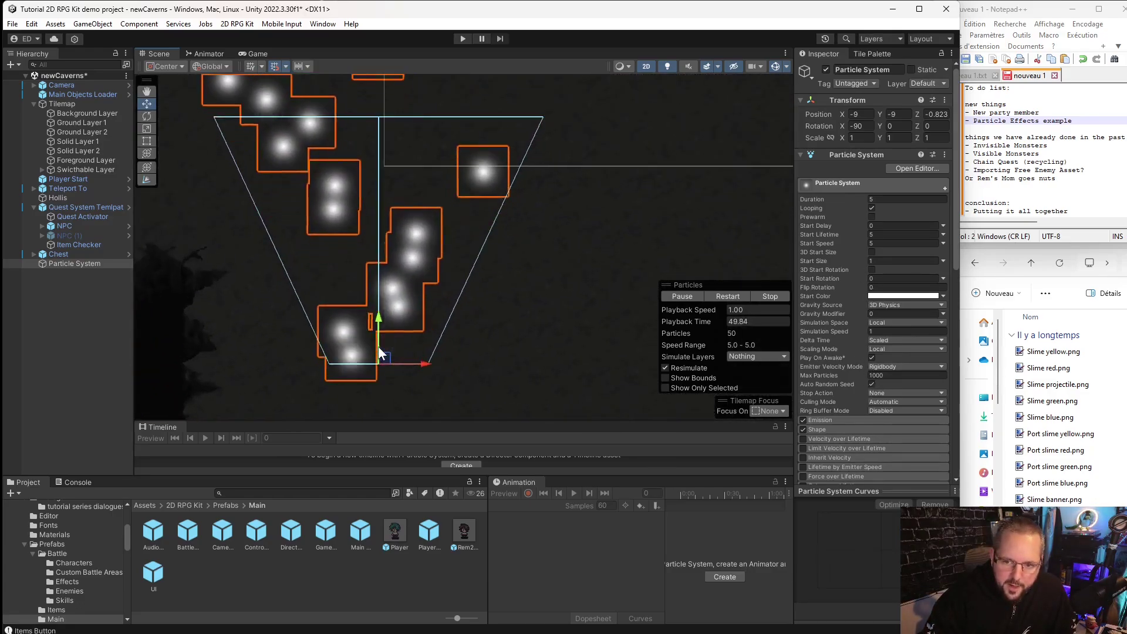
{"action": "scroll", "coordinate": [403, 272], "scroll_direction": "down", "scroll_amount": 10}
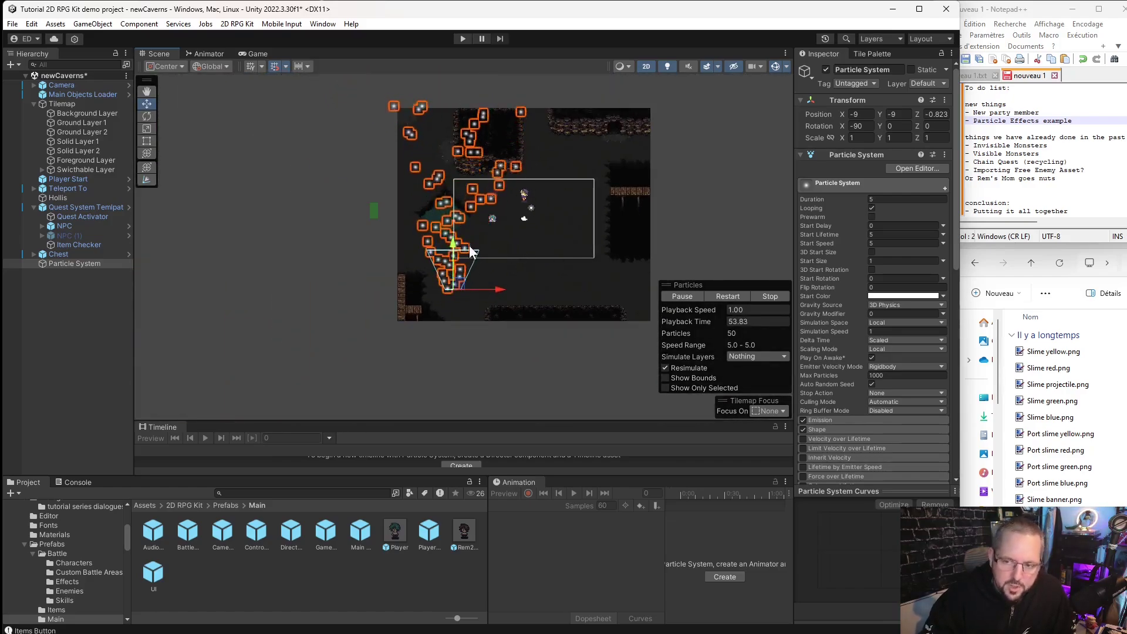
{"action": "scroll", "coordinate": [480, 249], "scroll_direction": "up", "scroll_amount": 4}
{"action": "left_click_drag", "start_coordinate": [433, 323], "coordinate": [499, 290]}
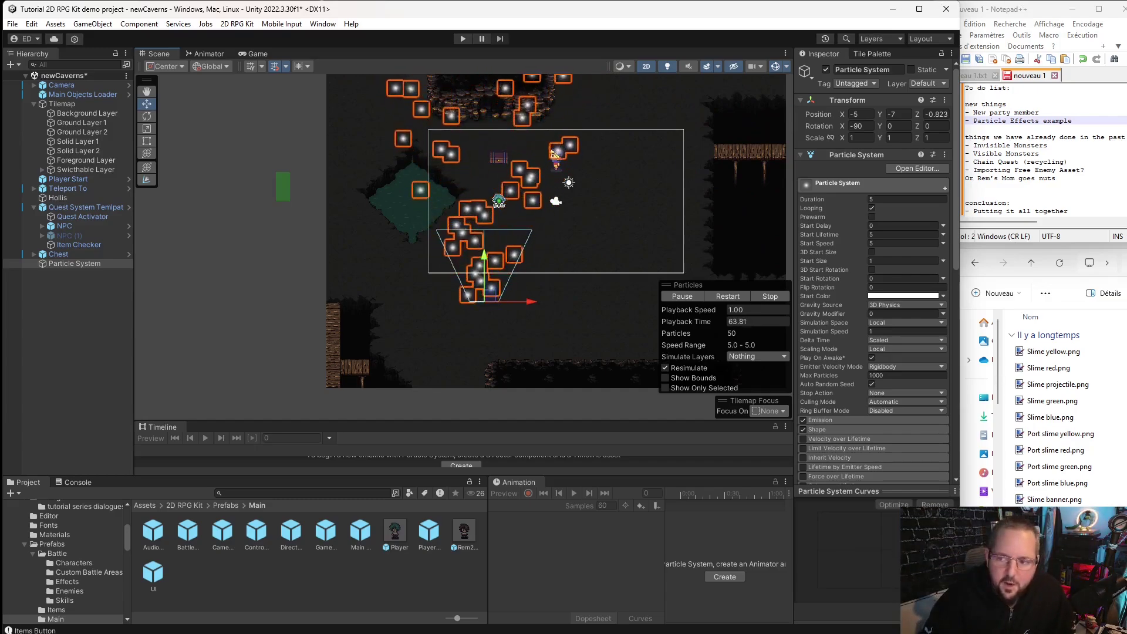
Place the particle system at the map's lower edge at X 0, Y -13 and set its duration and start speed to 8.
{"action": "scroll", "coordinate": [494, 210], "scroll_direction": "up", "scroll_amount": 2}
{"action": "scroll", "coordinate": [494, 211], "scroll_direction": "up", "scroll_amount": 5}
{"action": "scroll", "coordinate": [537, 210], "scroll_direction": "down", "scroll_amount": 6}
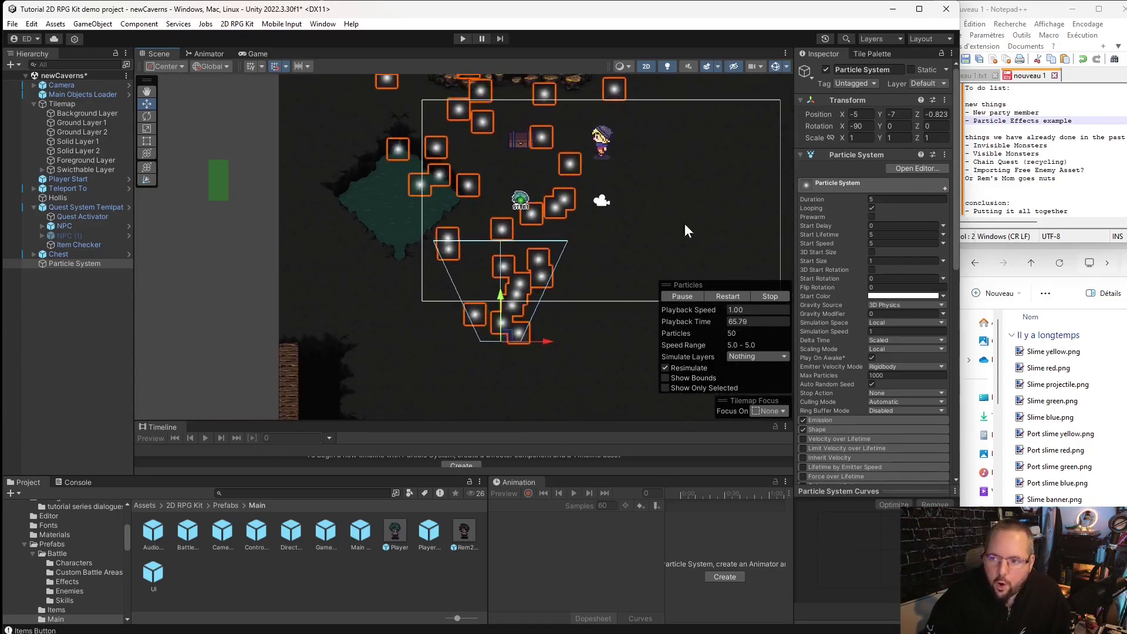
{"action": "scroll", "coordinate": [524, 224], "scroll_direction": "down", "scroll_amount": 5}
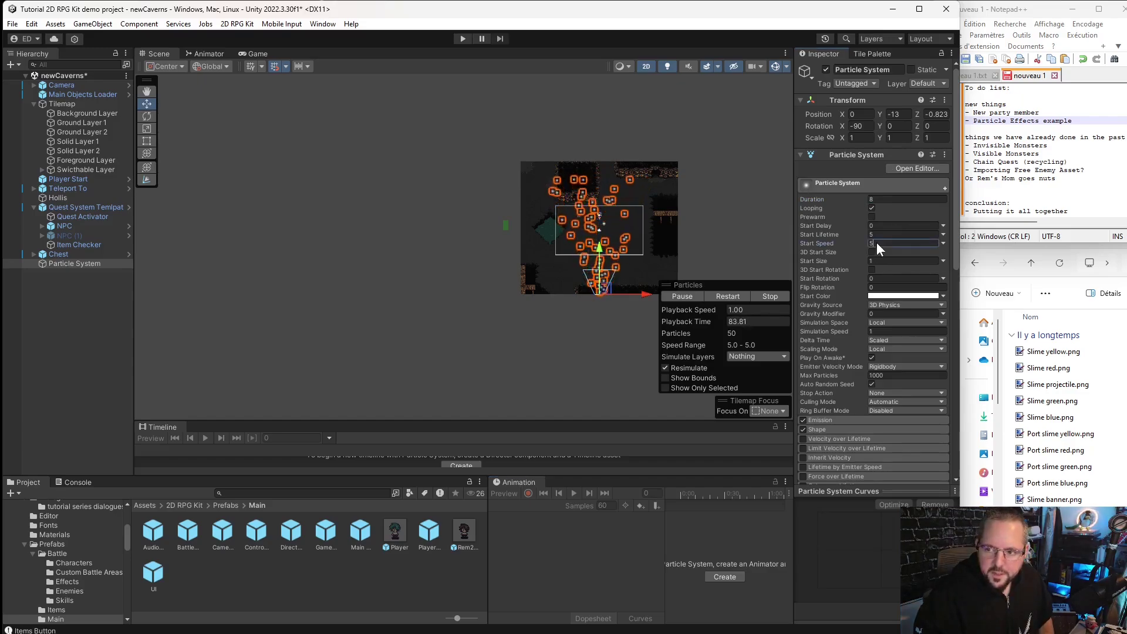
{"action": "type", "text": "8"}
{"action": "key", "text": "Return"}
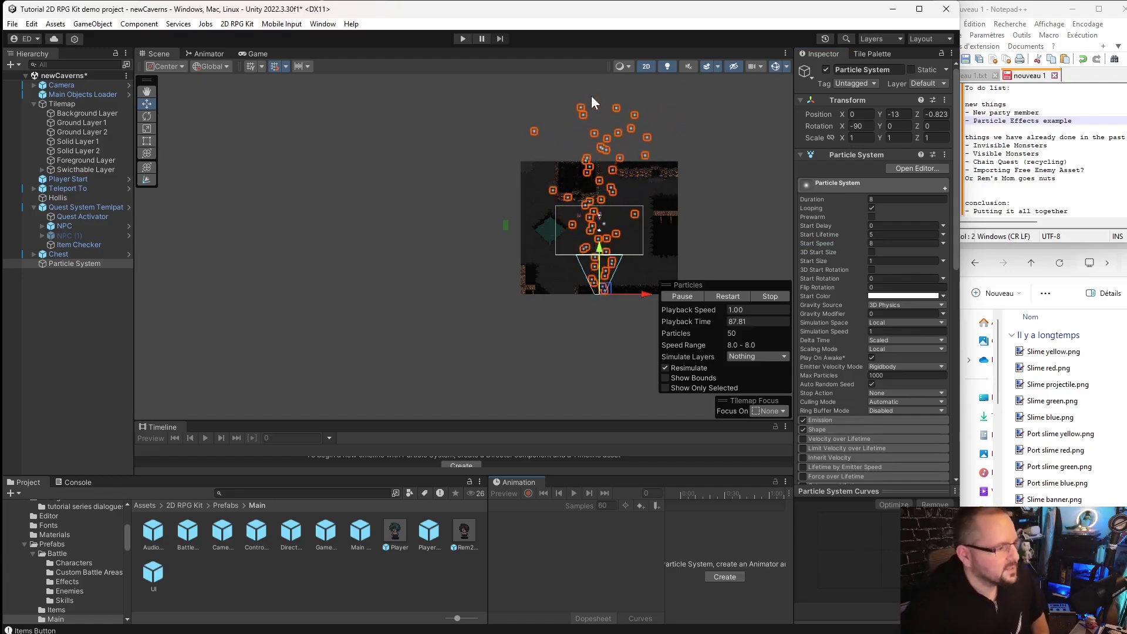
Set the particle system's start speed to 6 and its start lifetime to 10.
{"action": "left_click", "coordinate": [889, 243]}
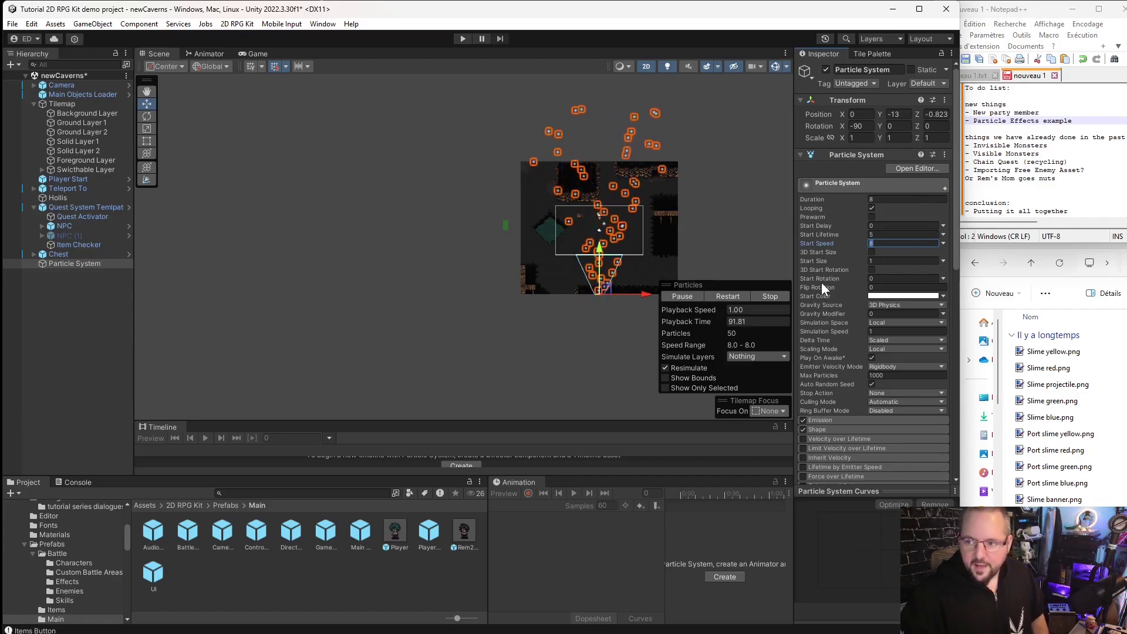
{"action": "type", "text": "6"}
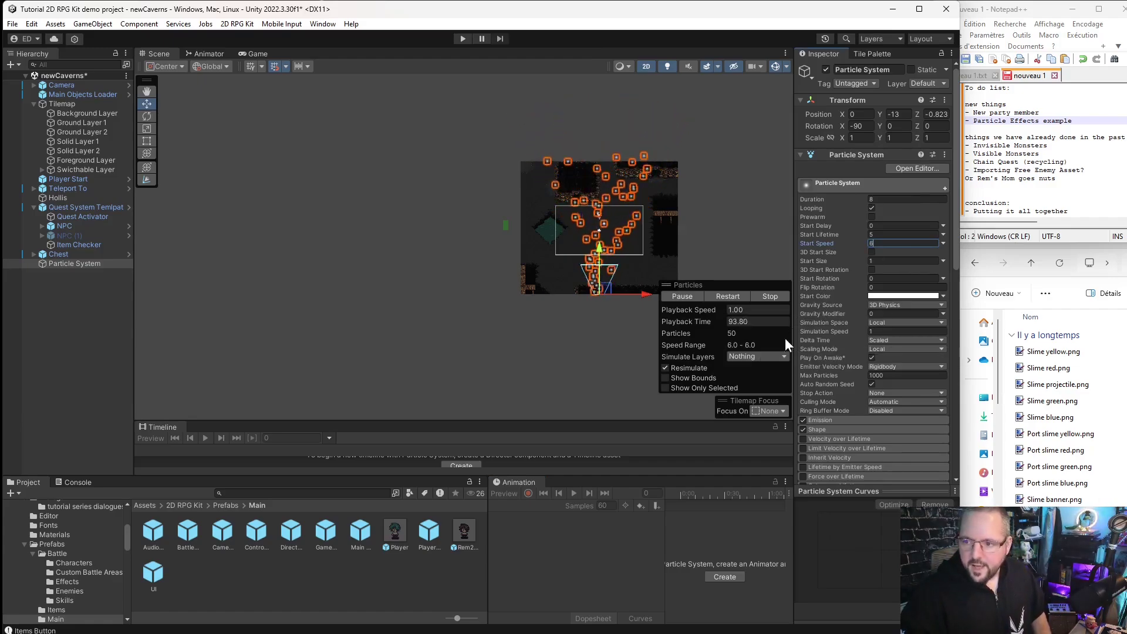
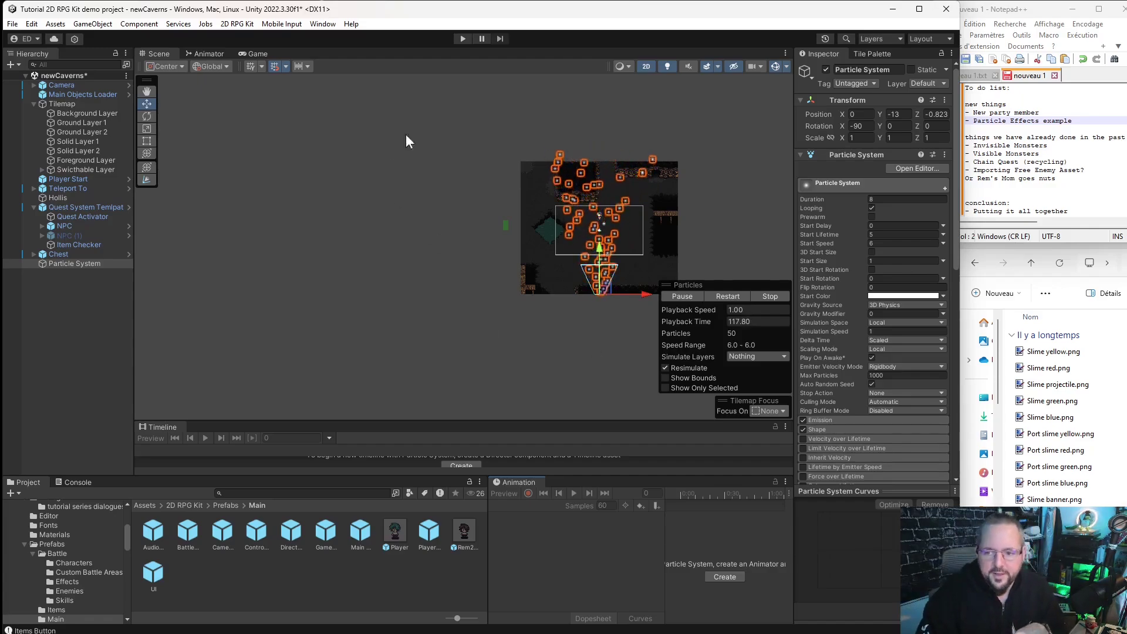
{"action": "scroll", "coordinate": [469, 153], "scroll_direction": "up", "scroll_amount": 8}
{"action": "middle_click_drag", "start_coordinate": [612, 365], "coordinate": [402, 347]}
{"action": "scroll", "coordinate": [404, 346], "scroll_direction": "up", "scroll_amount": 5}
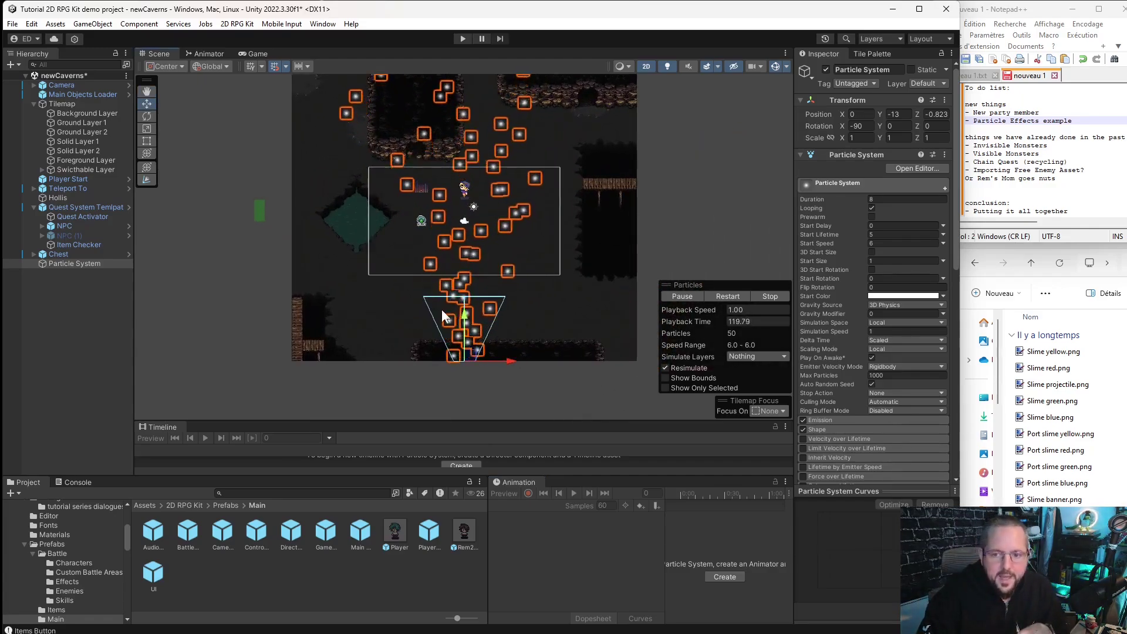
{"action": "scroll", "coordinate": [441, 308], "scroll_direction": "down", "scroll_amount": 2}
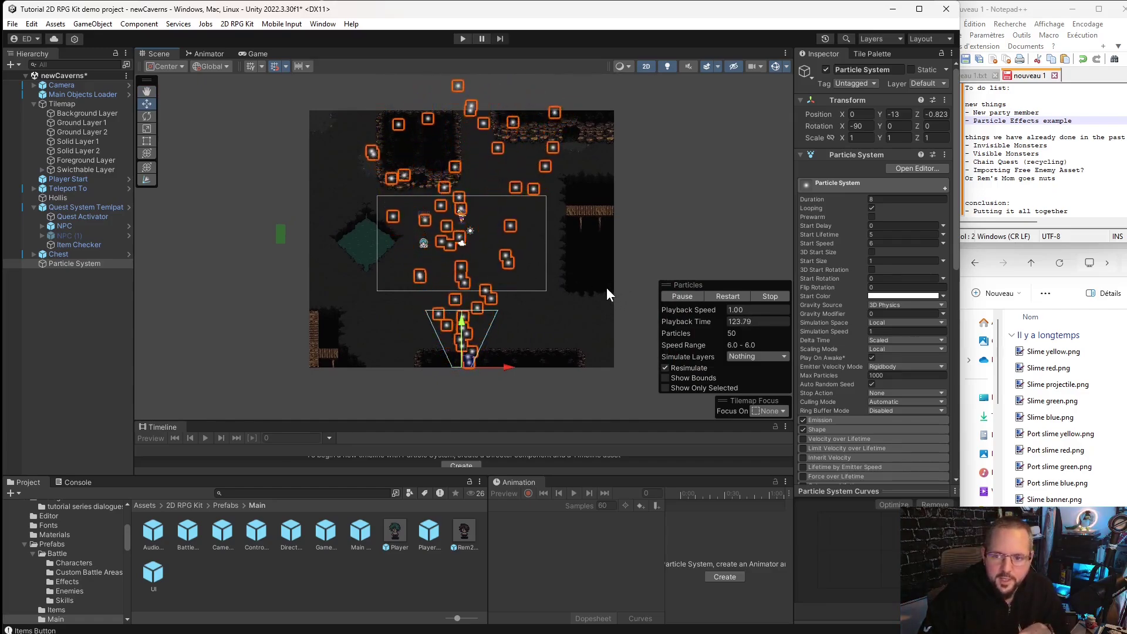
{"action": "left_click", "coordinate": [887, 234]}
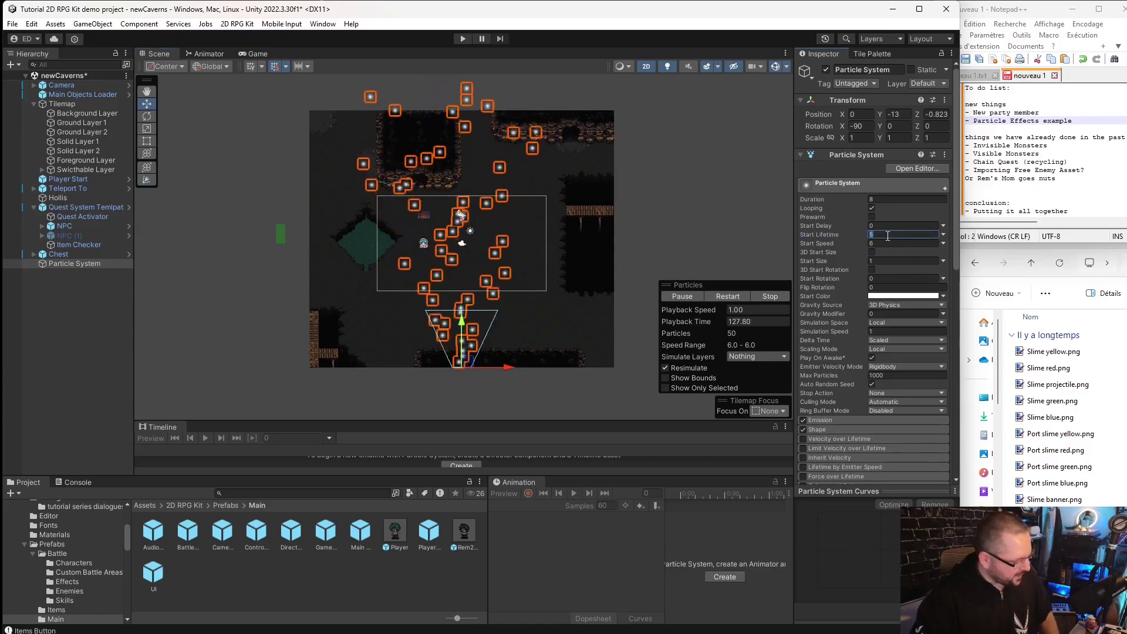
{"action": "type", "text": "1"}
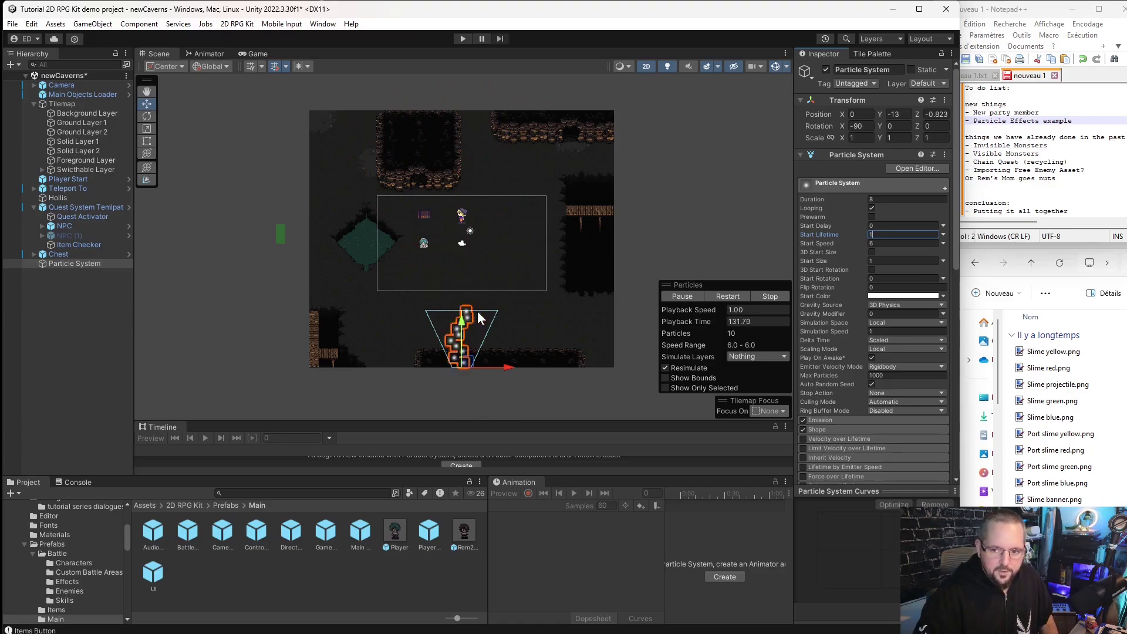
{"action": "type", "text": "0"}
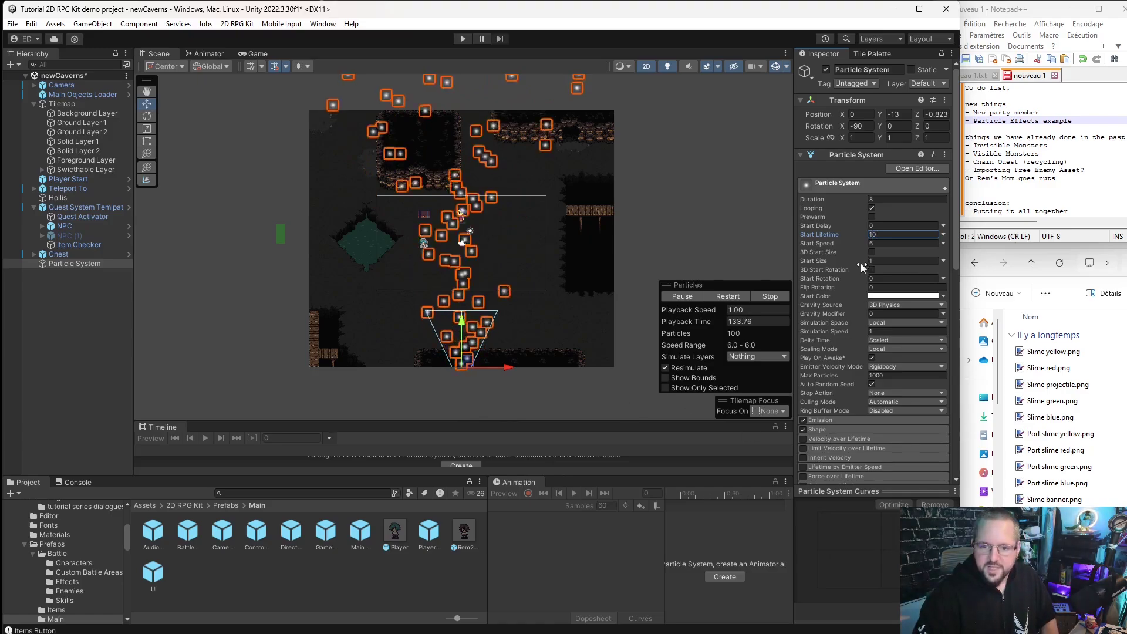
{"action": "scroll", "coordinate": [651, 325], "scroll_direction": "down", "scroll_amount": 3}
{"action": "scroll", "coordinate": [650, 194], "scroll_direction": "down", "scroll_amount": 3}
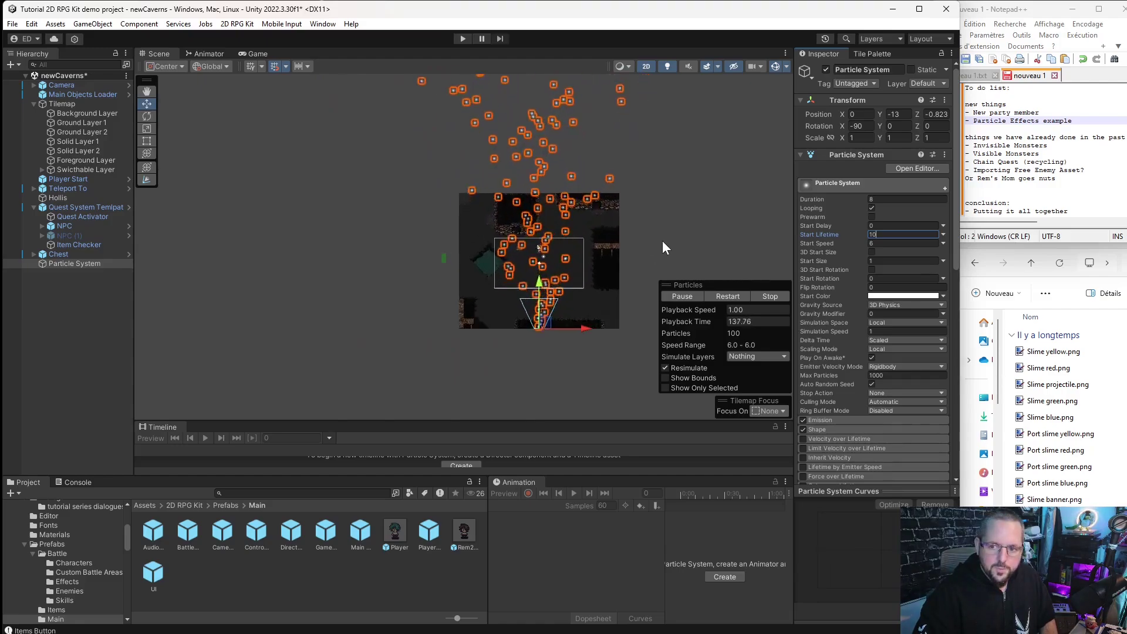
Set the particle system's start lifetime to 5.
{"action": "scroll", "coordinate": [663, 241], "scroll_direction": "up", "scroll_amount": 3}
{"action": "key", "text": "BackSpace"}
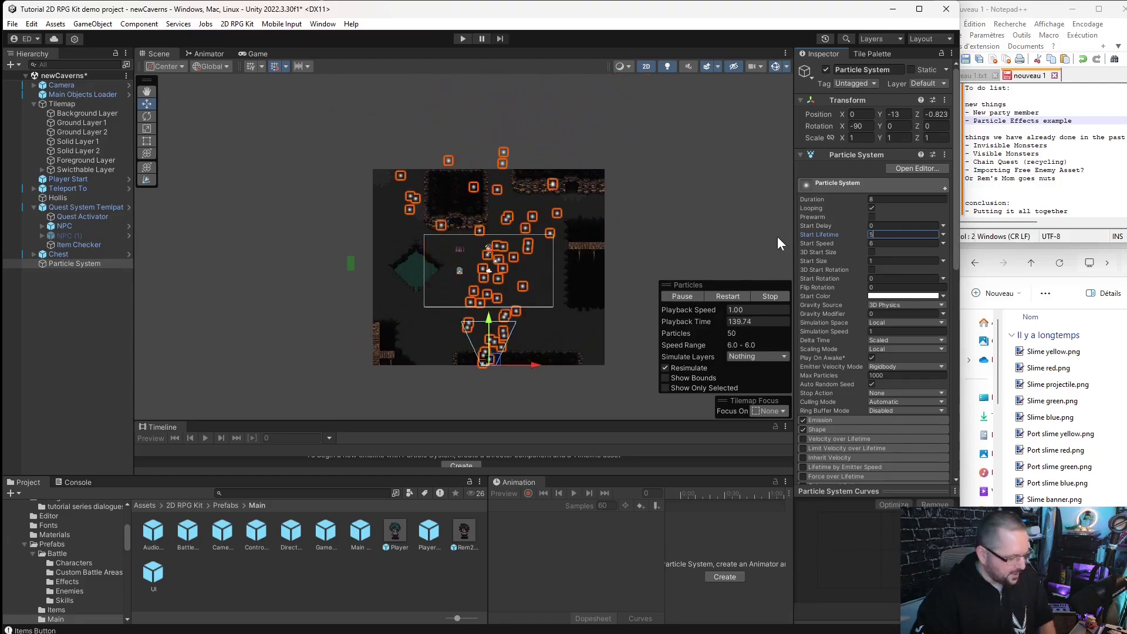
{"action": "left_click", "coordinate": [565, 557]}
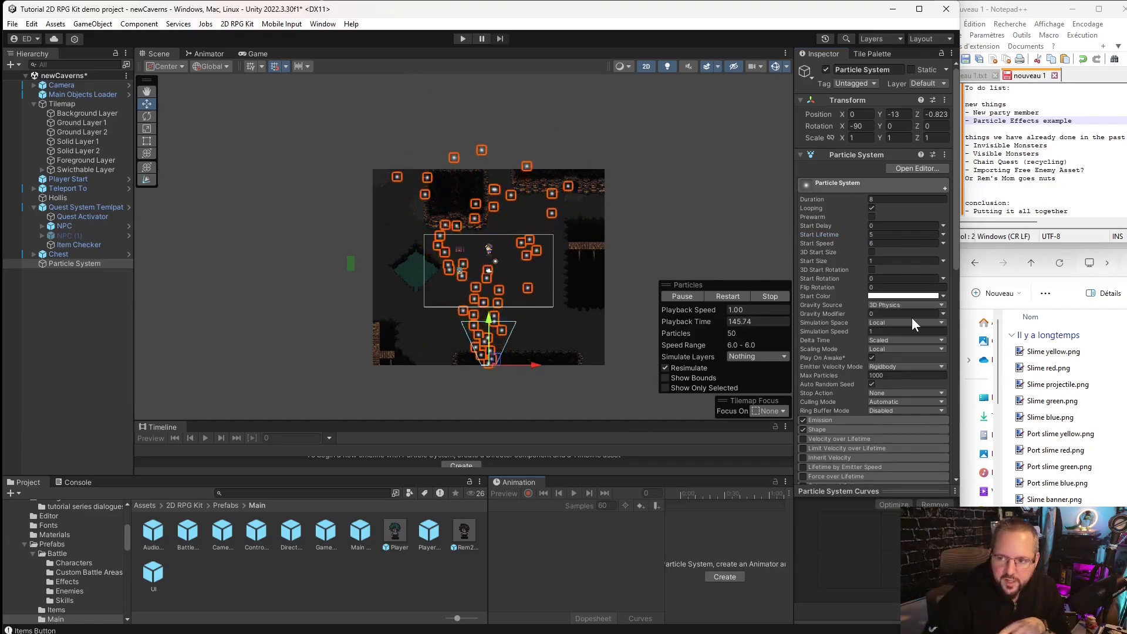
Look through the particle system's main settings, optional modules and Renderer properties, briefly trying the External Forces module.
{"action": "left_click", "coordinate": [886, 323]}
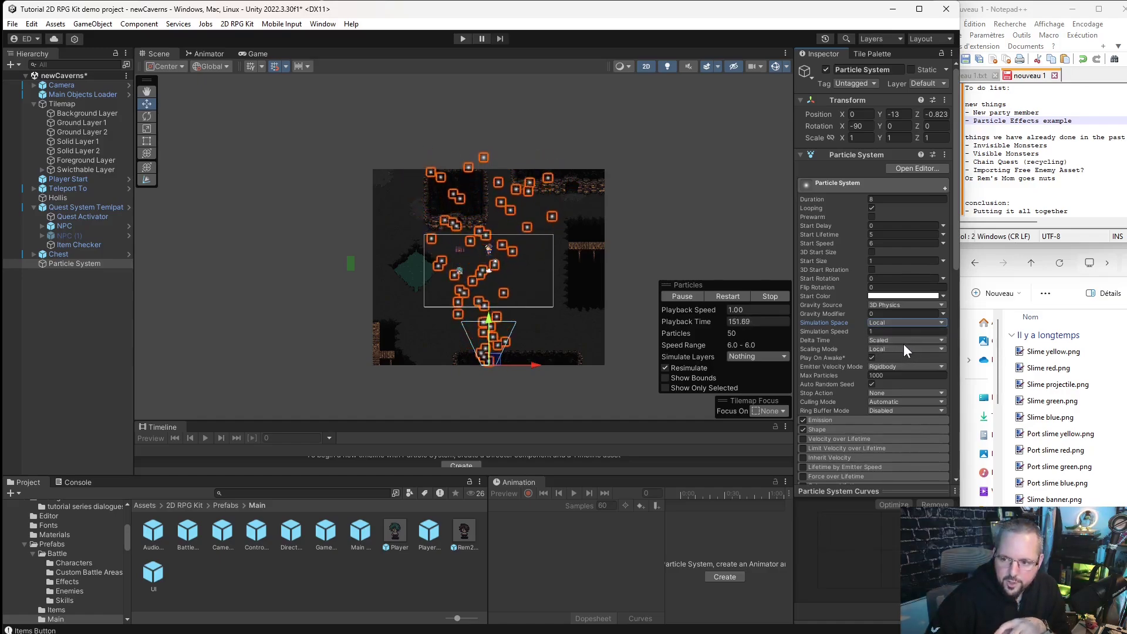
{"action": "scroll", "coordinate": [904, 353], "scroll_direction": "down", "scroll_amount": 2}
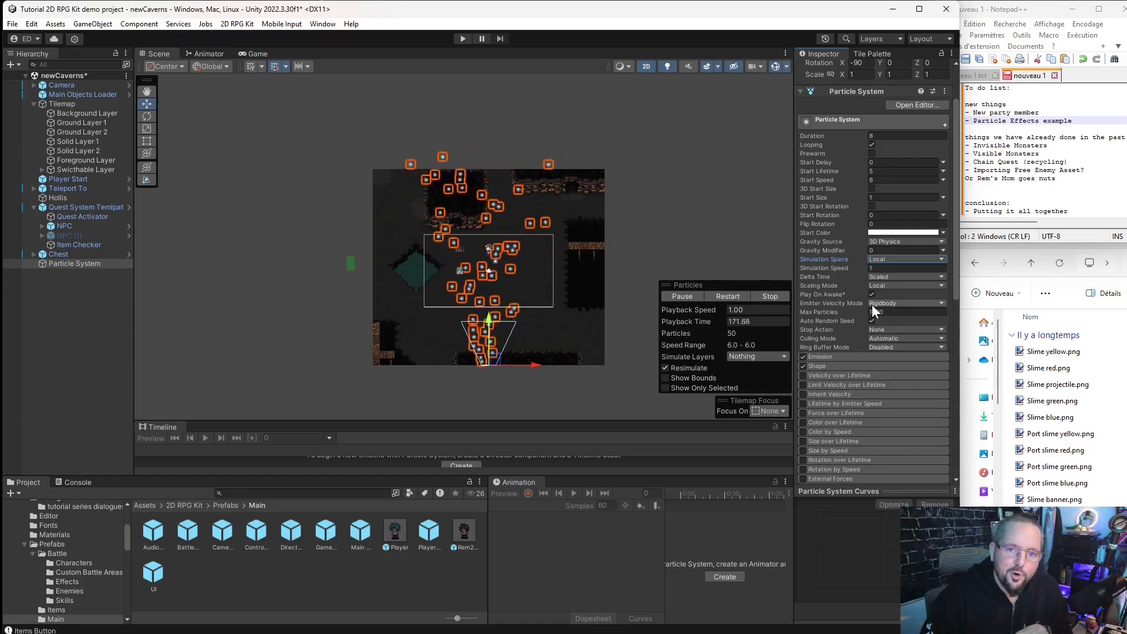
{"action": "scroll", "coordinate": [852, 353], "scroll_direction": "down", "scroll_amount": 6}
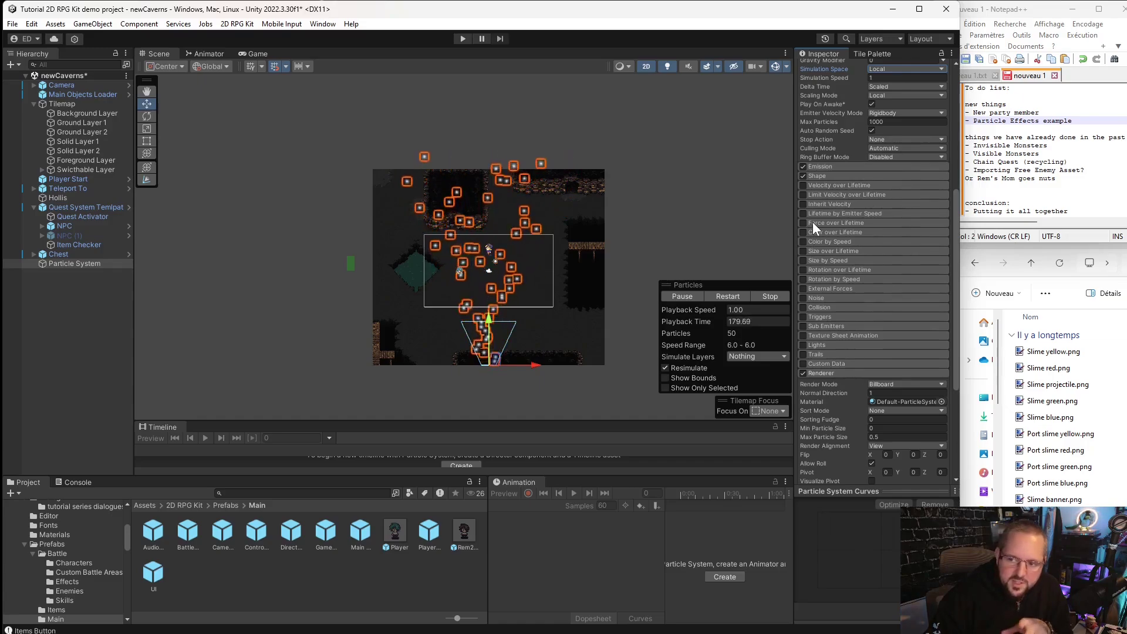
{"action": "left_click", "coordinate": [804, 288]}
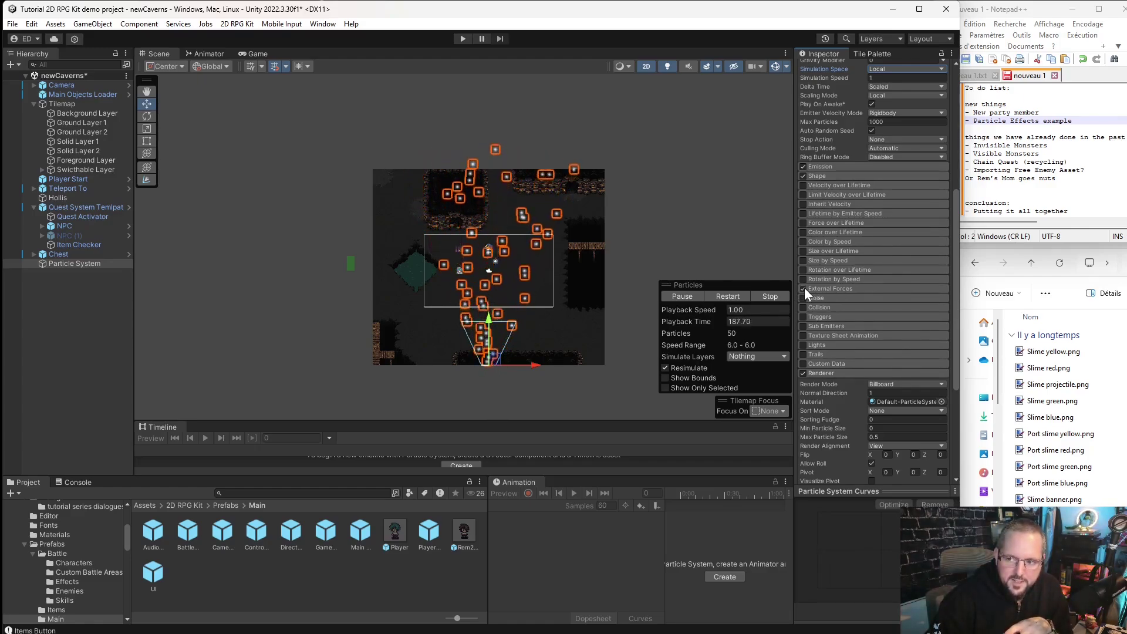
{"action": "left_click", "coordinate": [803, 287]}
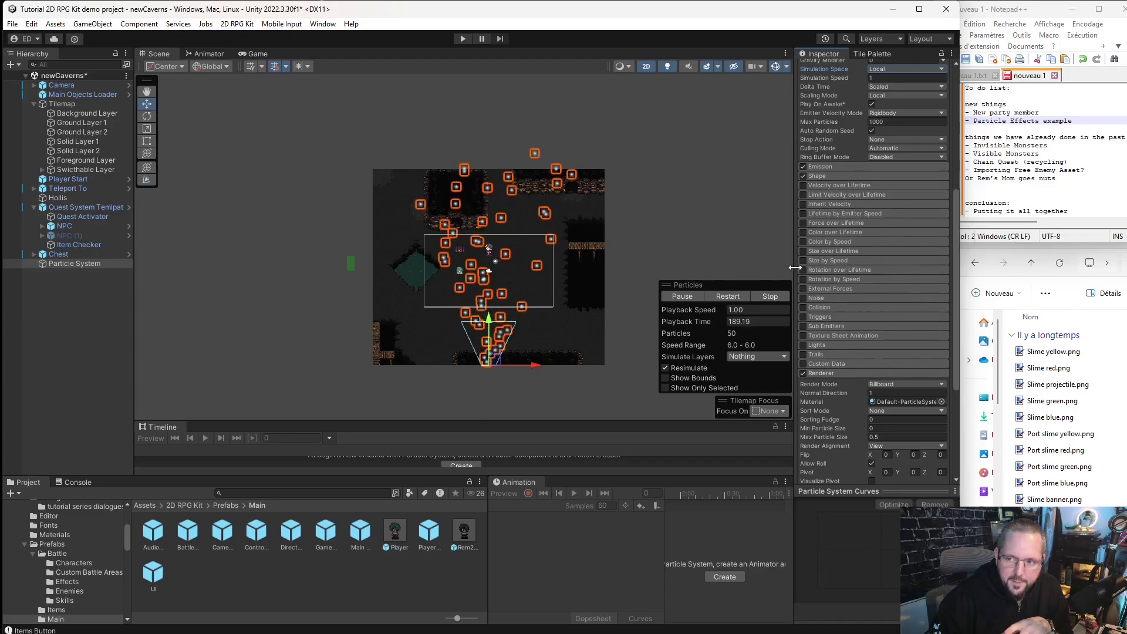
{"action": "left_click", "coordinate": [802, 195]}
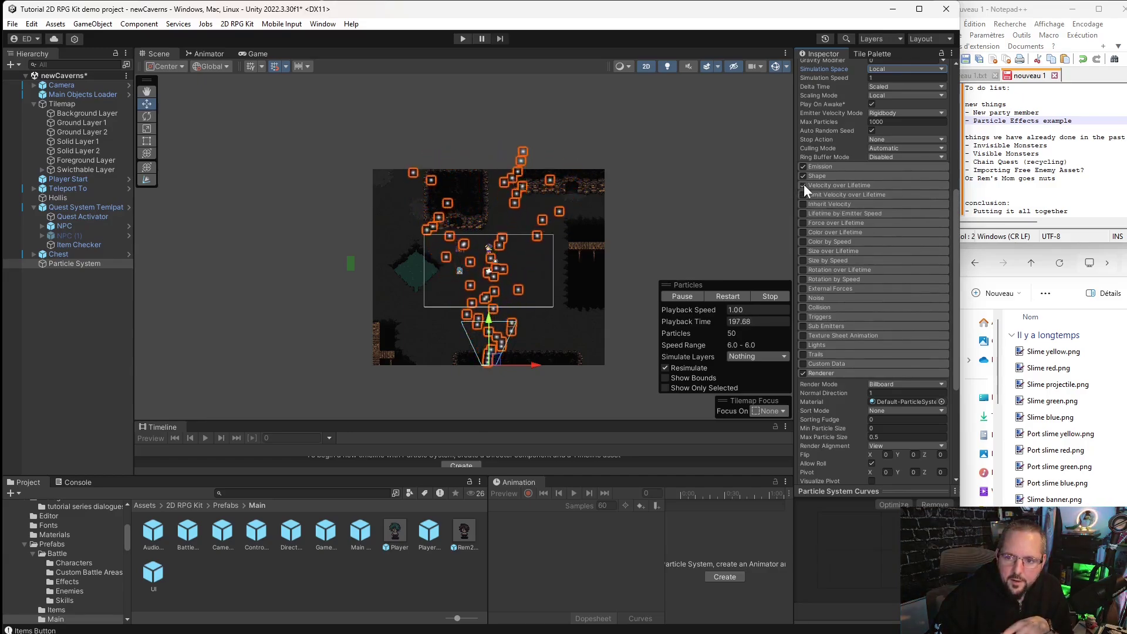
{"action": "scroll", "coordinate": [826, 276], "scroll_direction": "down", "scroll_amount": 3}
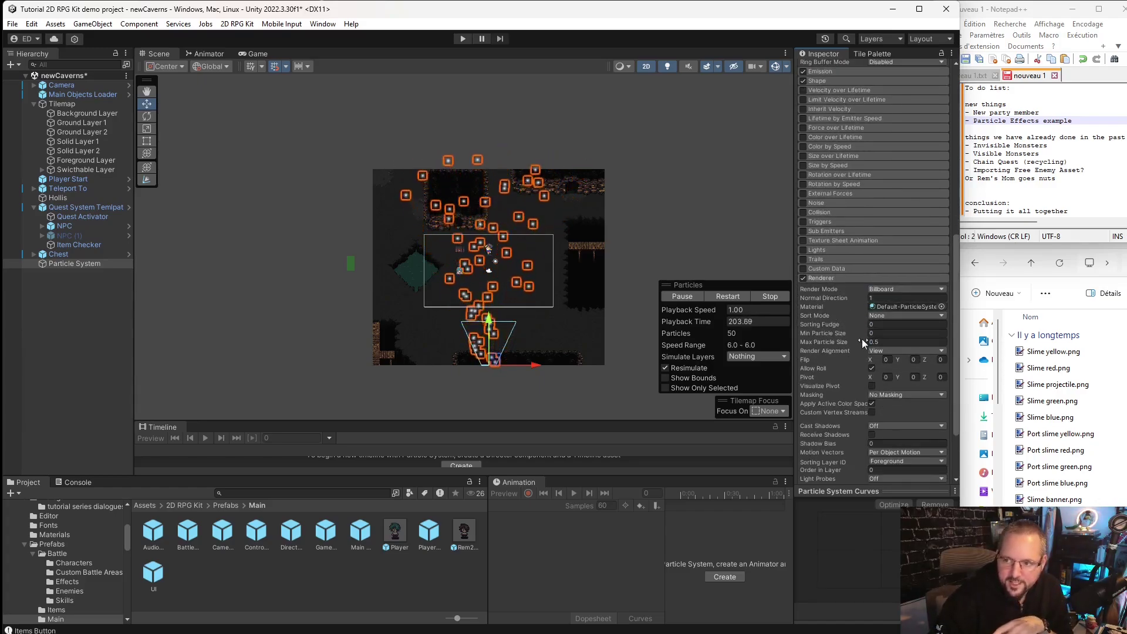
{"action": "scroll", "coordinate": [854, 409], "scroll_direction": "up", "scroll_amount": 5}
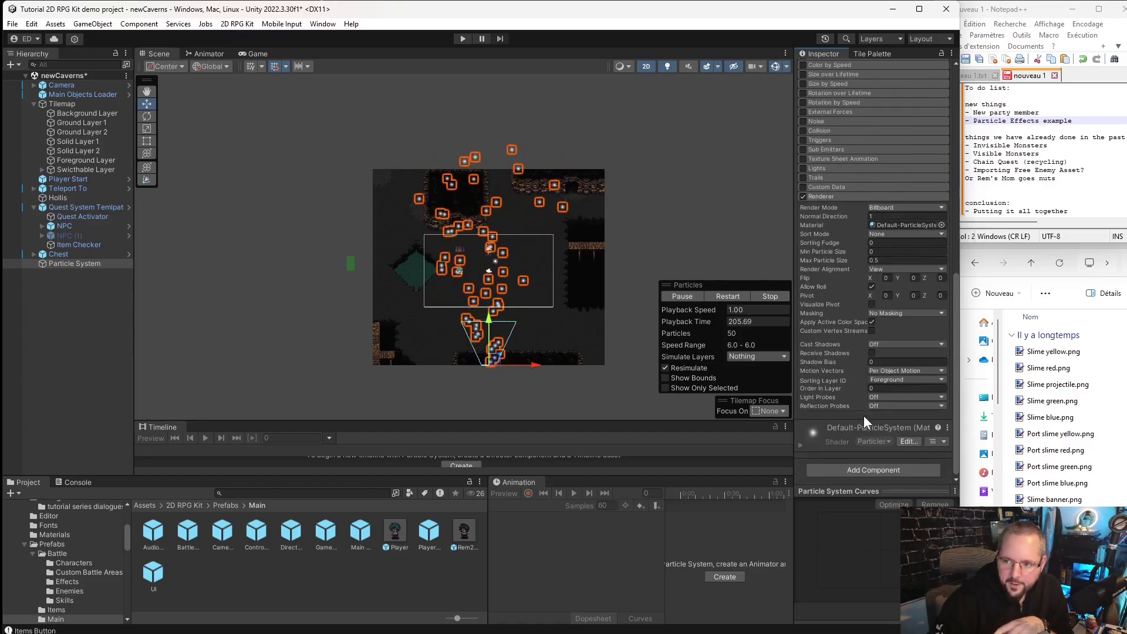
{"action": "scroll", "coordinate": [858, 365], "scroll_direction": "down", "scroll_amount": 3}
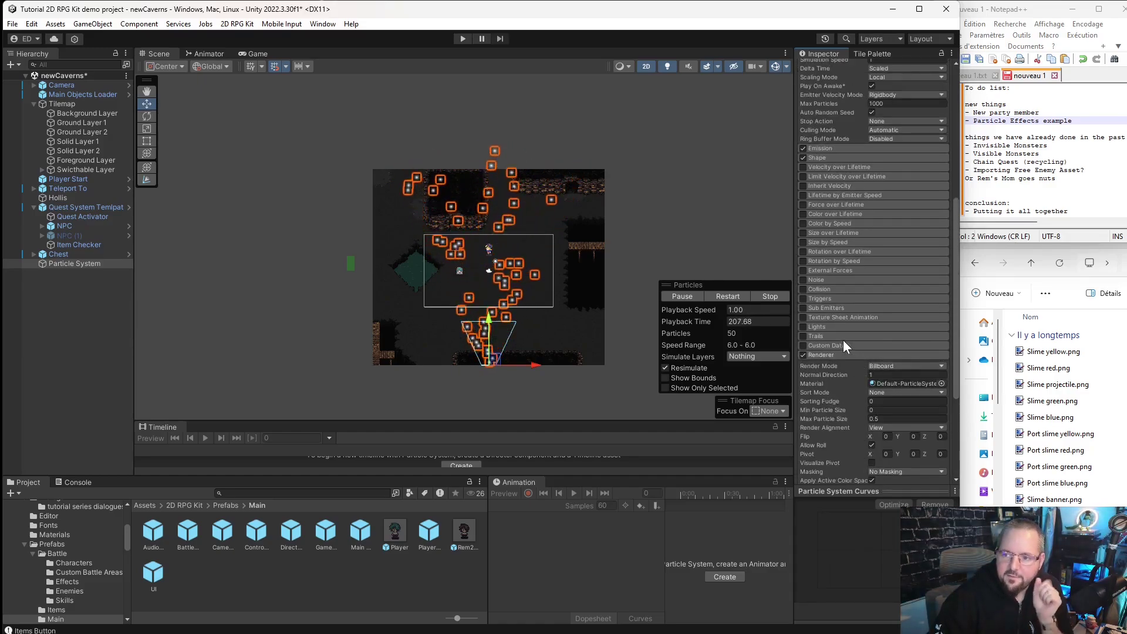
{"action": "scroll", "coordinate": [854, 340], "scroll_direction": "up", "scroll_amount": 3}
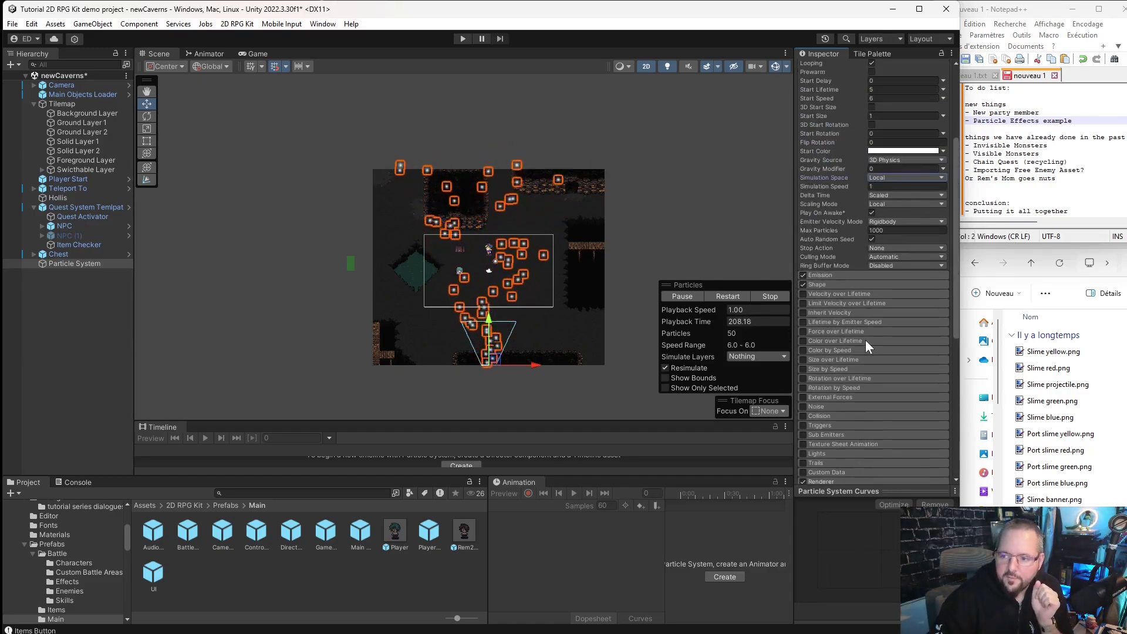
Expand the particle system's Shape module and set the emission shape to Hemisphere.
{"action": "left_click", "coordinate": [843, 284]}
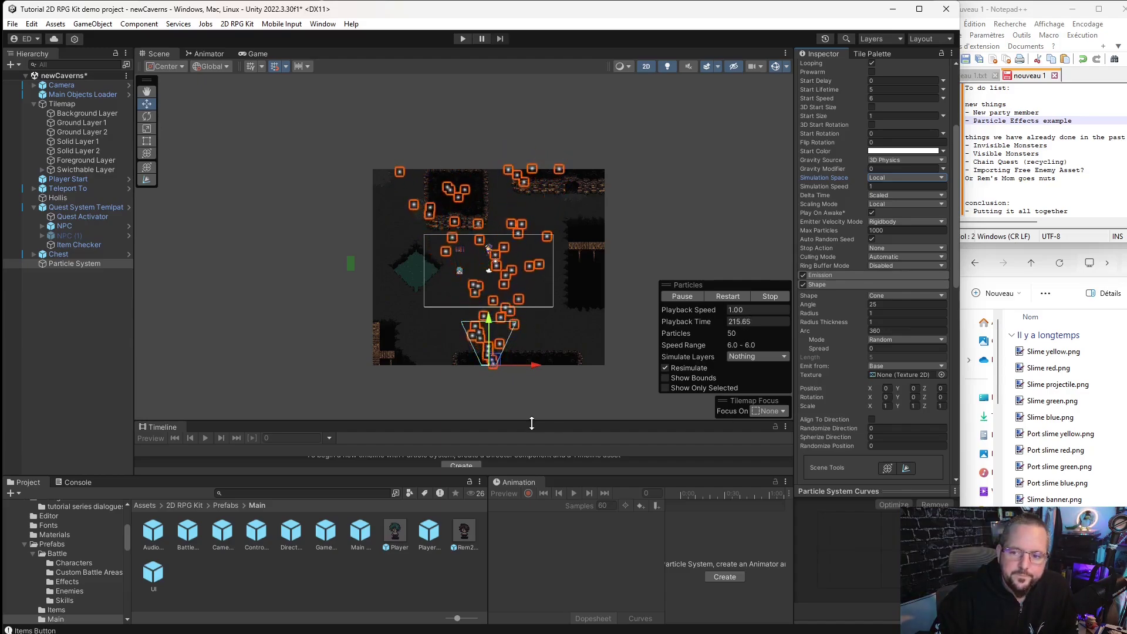
{"action": "left_click", "coordinate": [886, 296]}
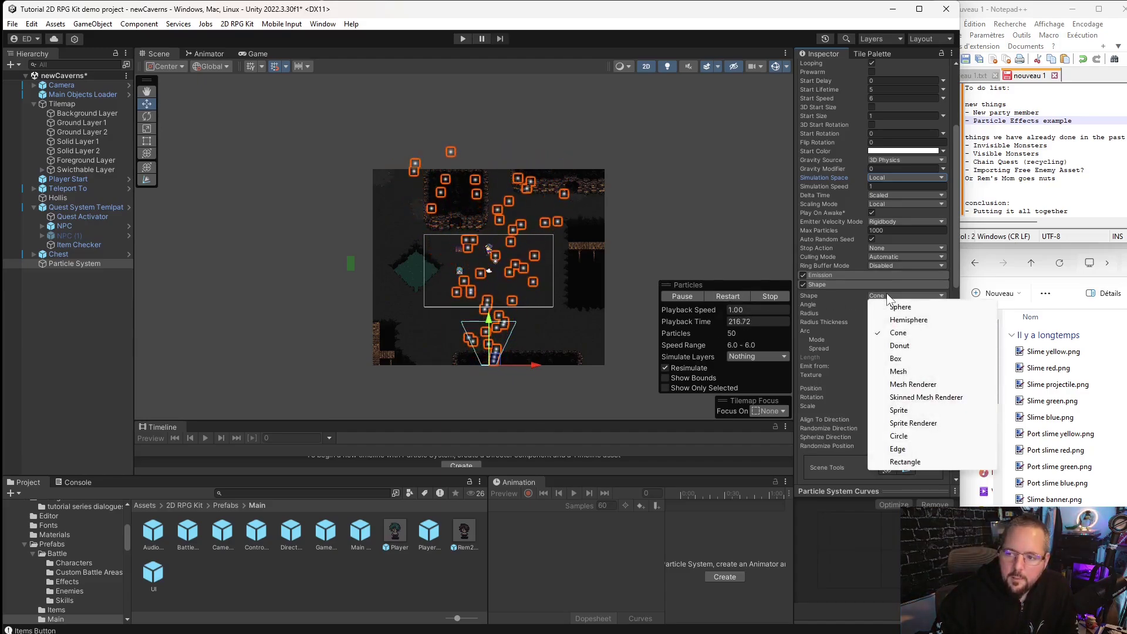
{"action": "left_click", "coordinate": [909, 320]}
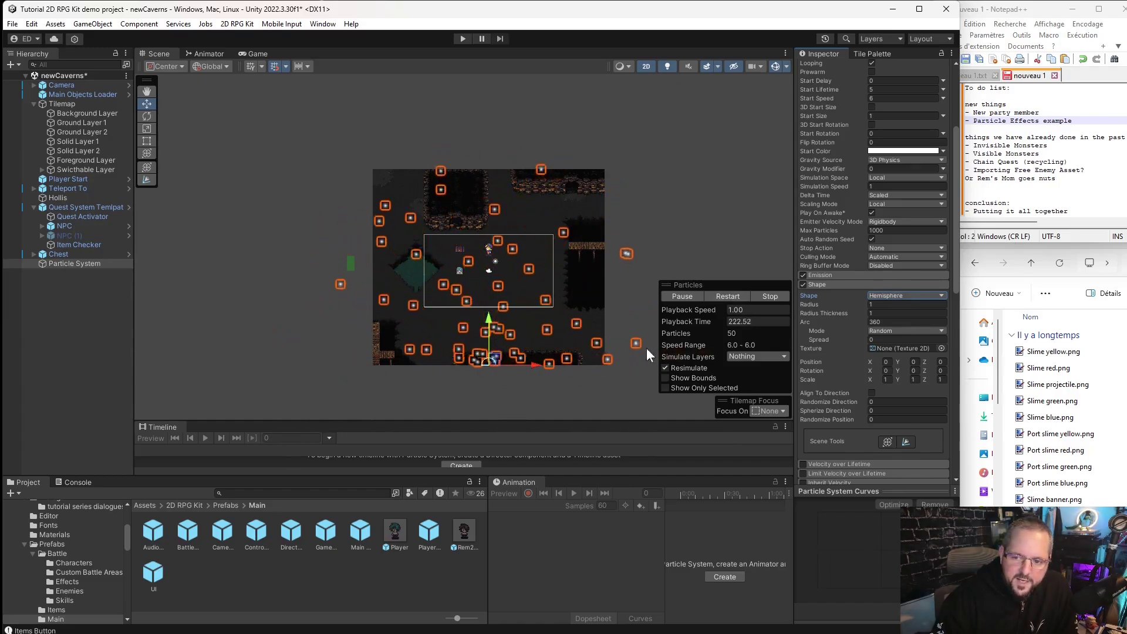
Try the Sphere emission shape and move the particle system up to the middle of the map.
{"action": "left_click", "coordinate": [893, 296]}
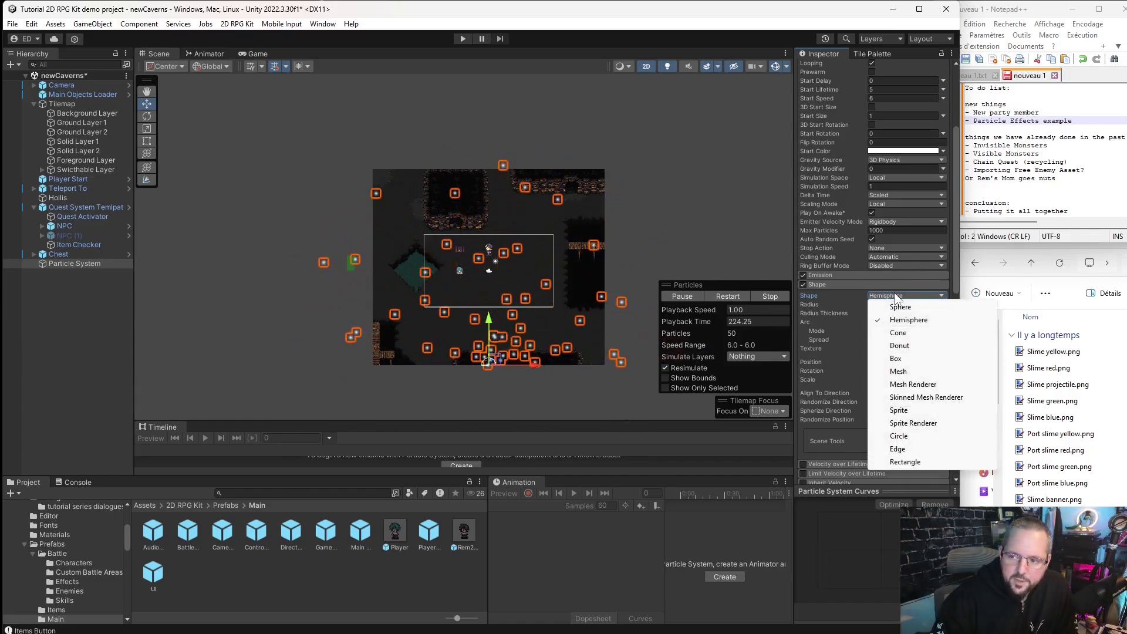
{"action": "left_click", "coordinate": [904, 307]}
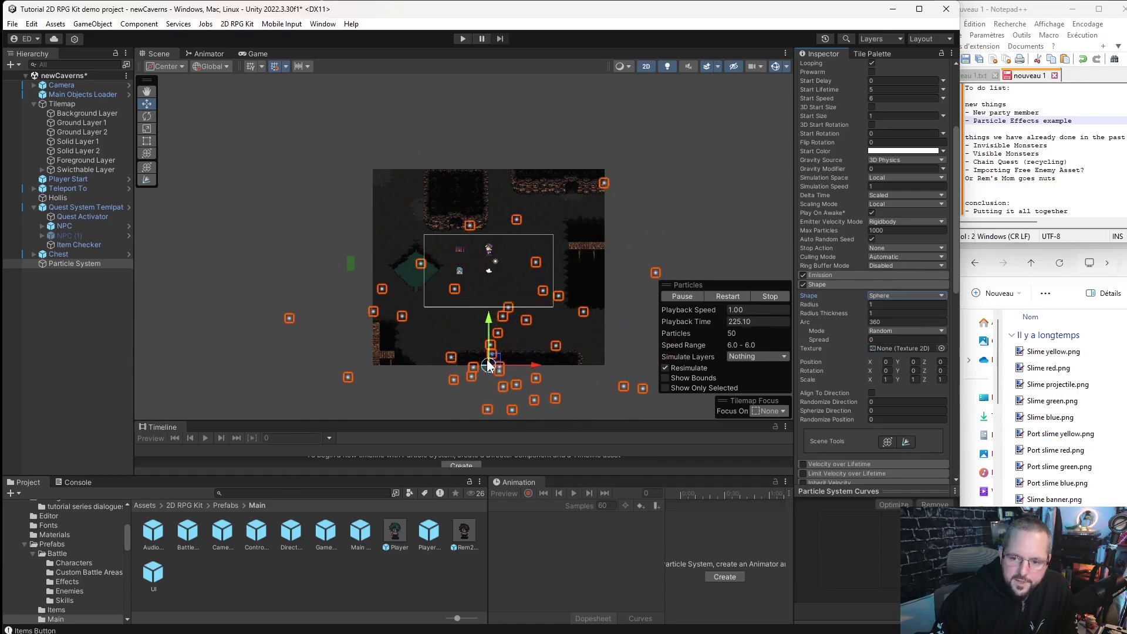
{"action": "left_click_drag", "start_coordinate": [493, 304], "coordinate": [490, 269]}
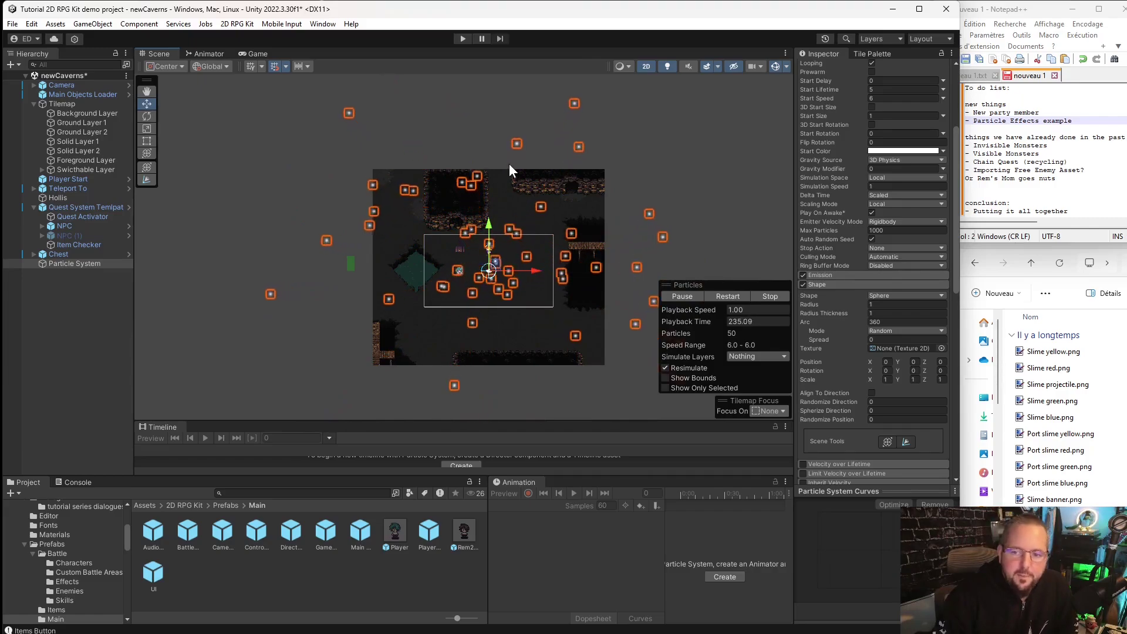
Try the Donut emission shape and inspect how the particles spread around the player start.
{"action": "scroll", "coordinate": [478, 264], "scroll_direction": "up", "scroll_amount": 5}
{"action": "scroll", "coordinate": [450, 273], "scroll_direction": "down", "scroll_amount": 5}
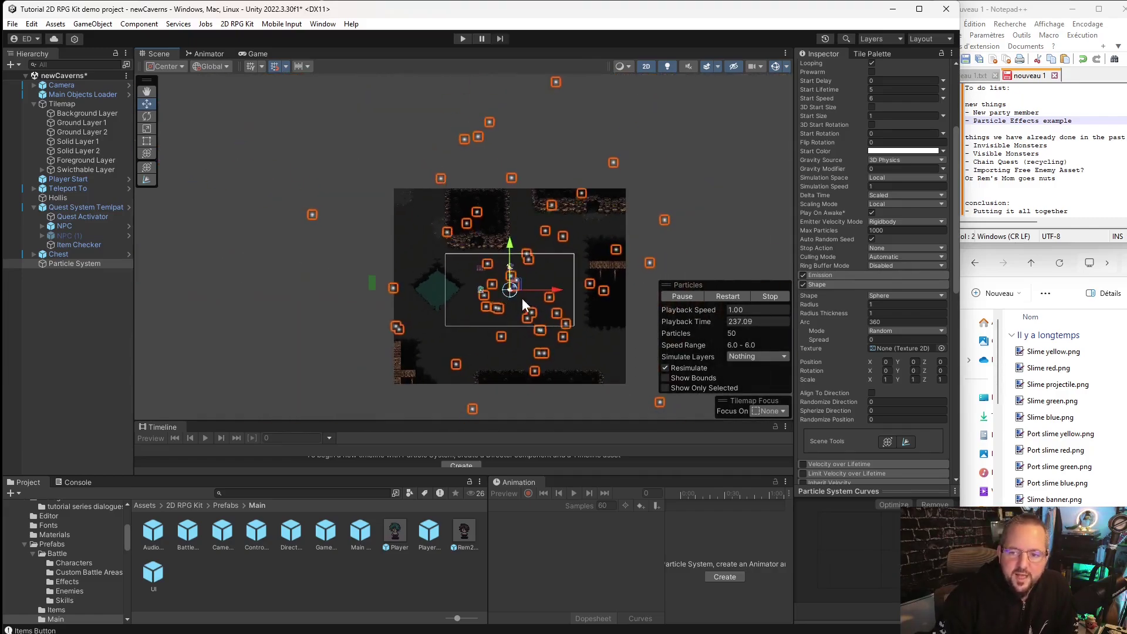
{"action": "left_click", "coordinate": [898, 295]}
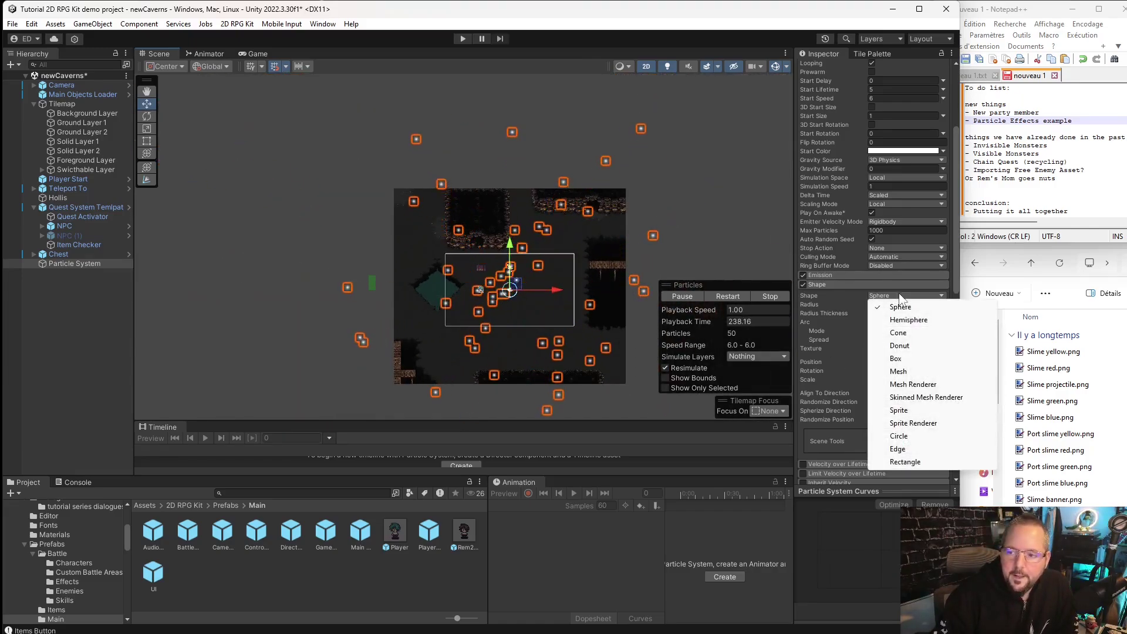
{"action": "left_click", "coordinate": [899, 345]}
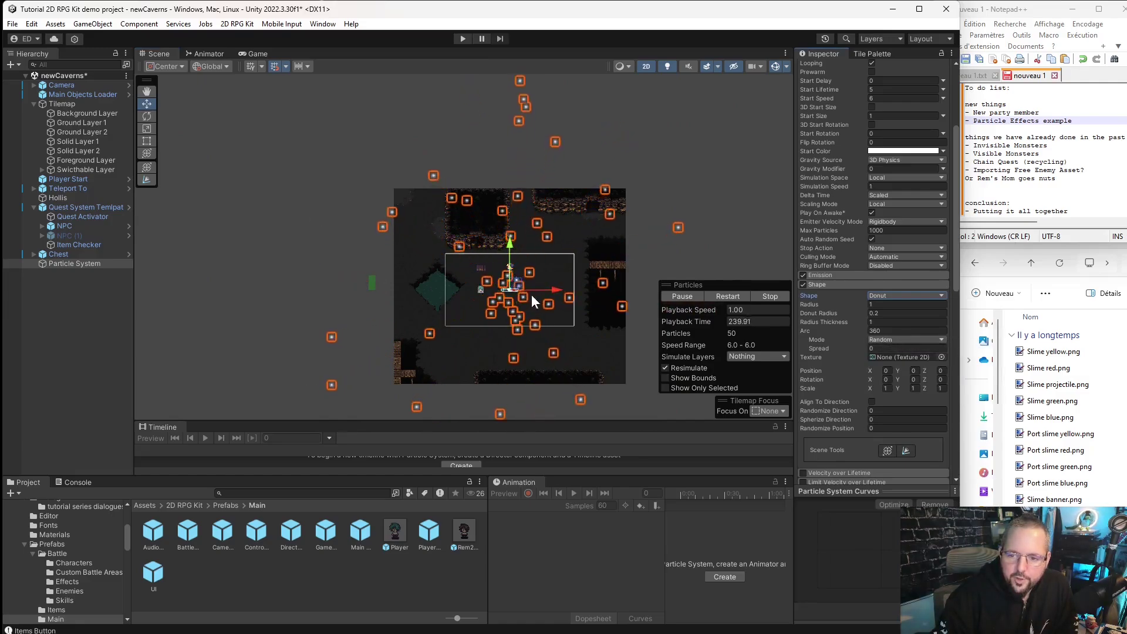
{"action": "scroll", "coordinate": [505, 289], "scroll_direction": "up", "scroll_amount": 9}
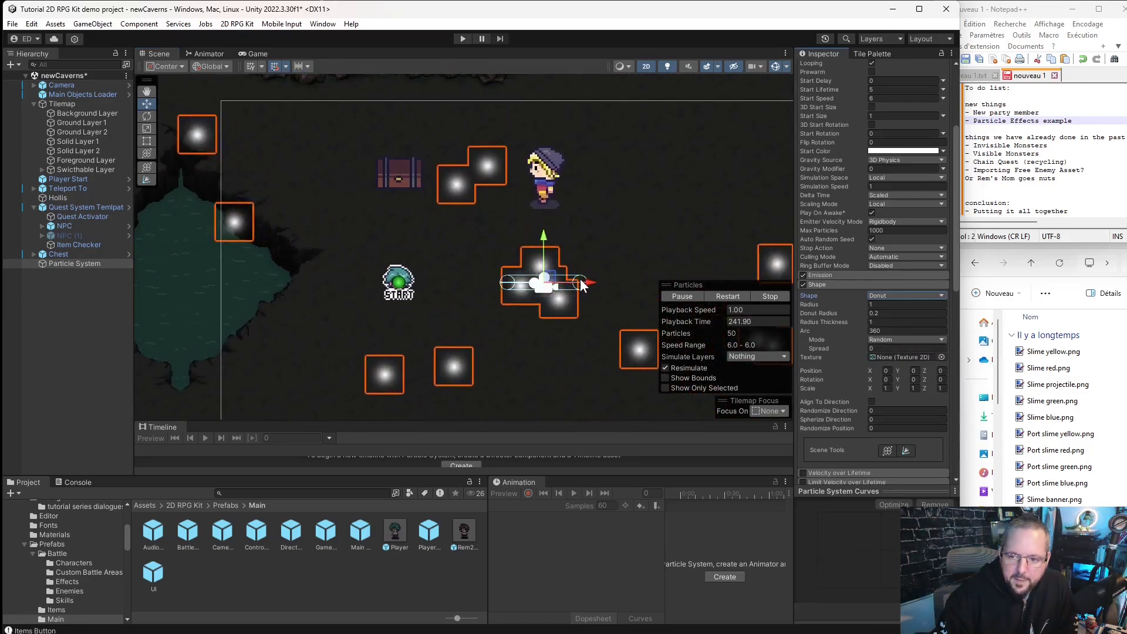
{"action": "scroll", "coordinate": [587, 288], "scroll_direction": "down", "scroll_amount": 8}
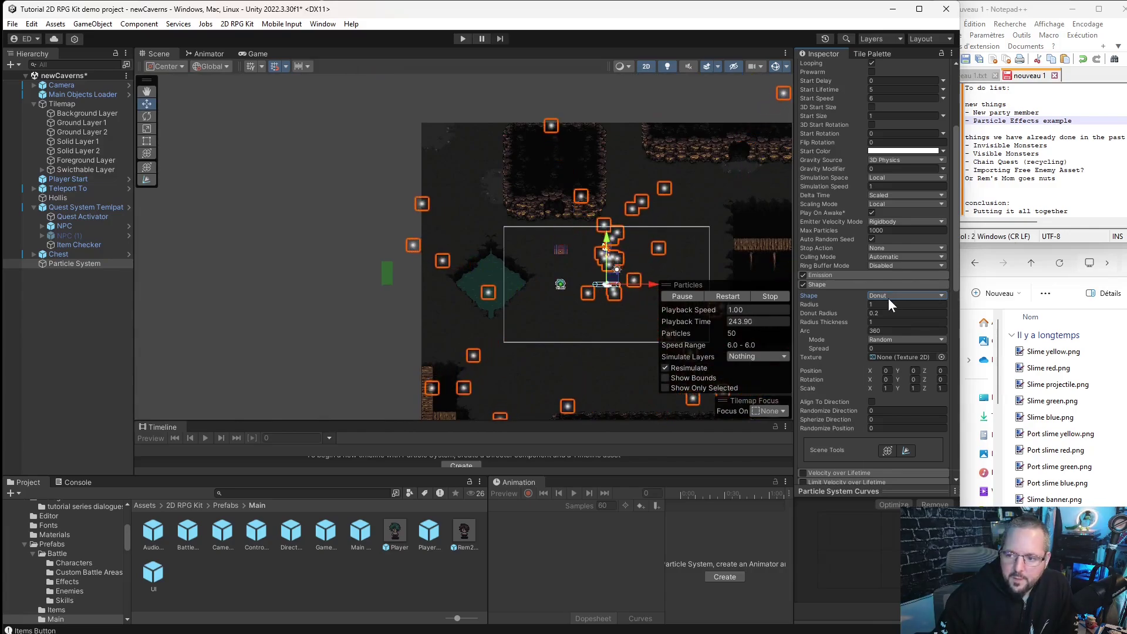
Try the Box emission shape and move the particle system down near the map's lower edge.
{"action": "left_click", "coordinate": [888, 298]}
{"action": "left_click", "coordinate": [913, 358]}
{"action": "scroll", "coordinate": [618, 304], "scroll_direction": "down", "scroll_amount": 2}
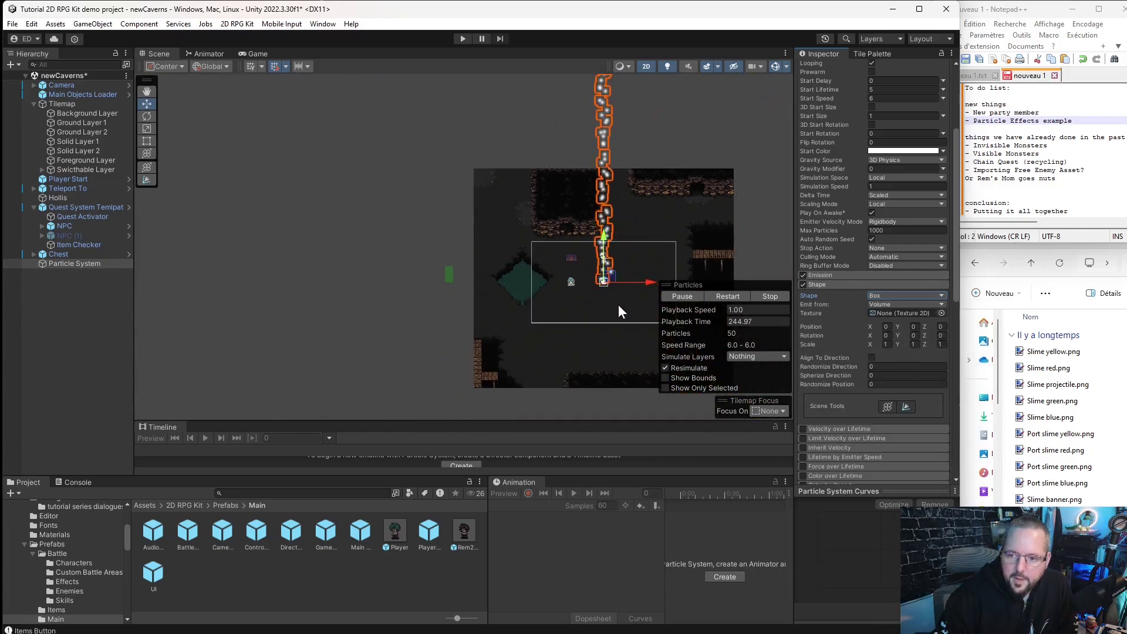
{"action": "left_click_drag", "start_coordinate": [615, 276], "coordinate": [623, 346]}
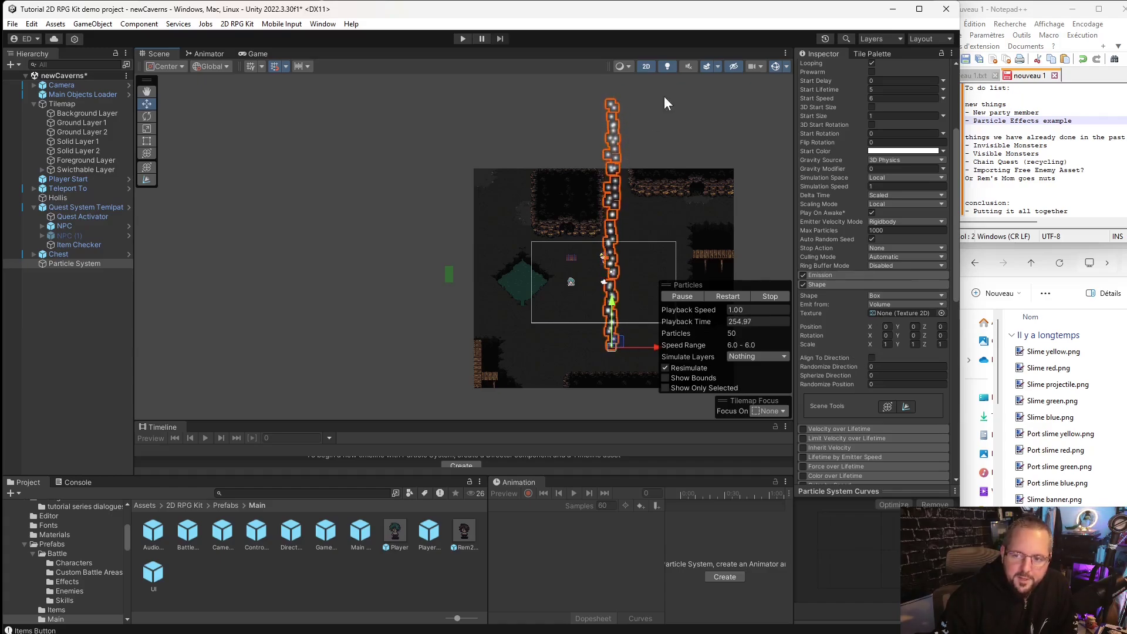
Try the Rectangle and Edge emission shapes on the particle system.
{"action": "left_click", "coordinate": [894, 295]}
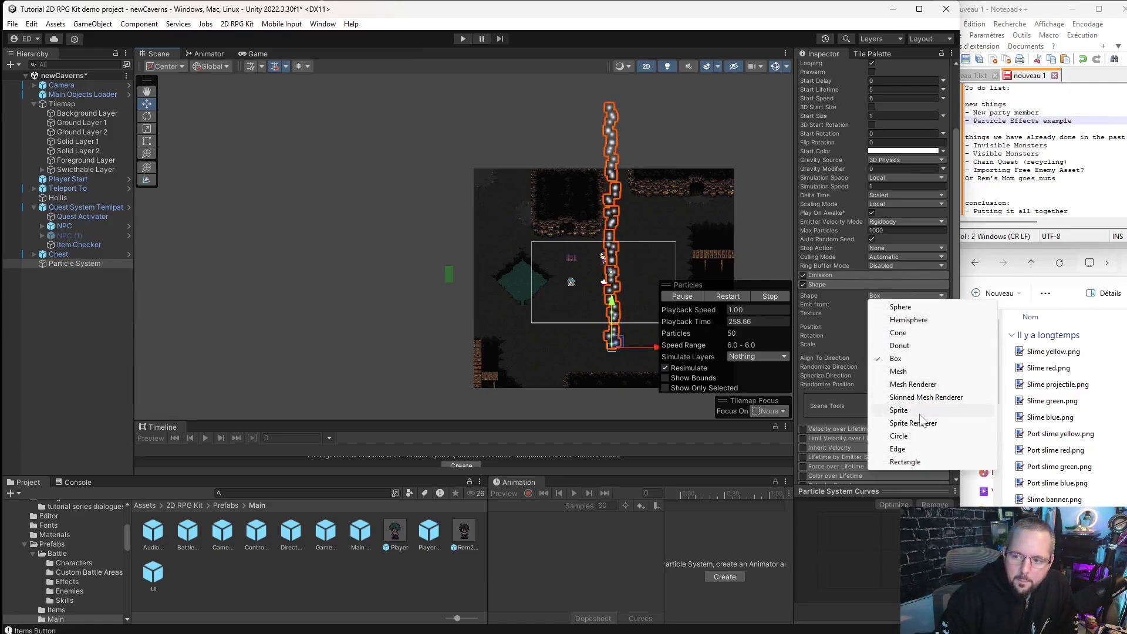
{"action": "left_click", "coordinate": [917, 462]}
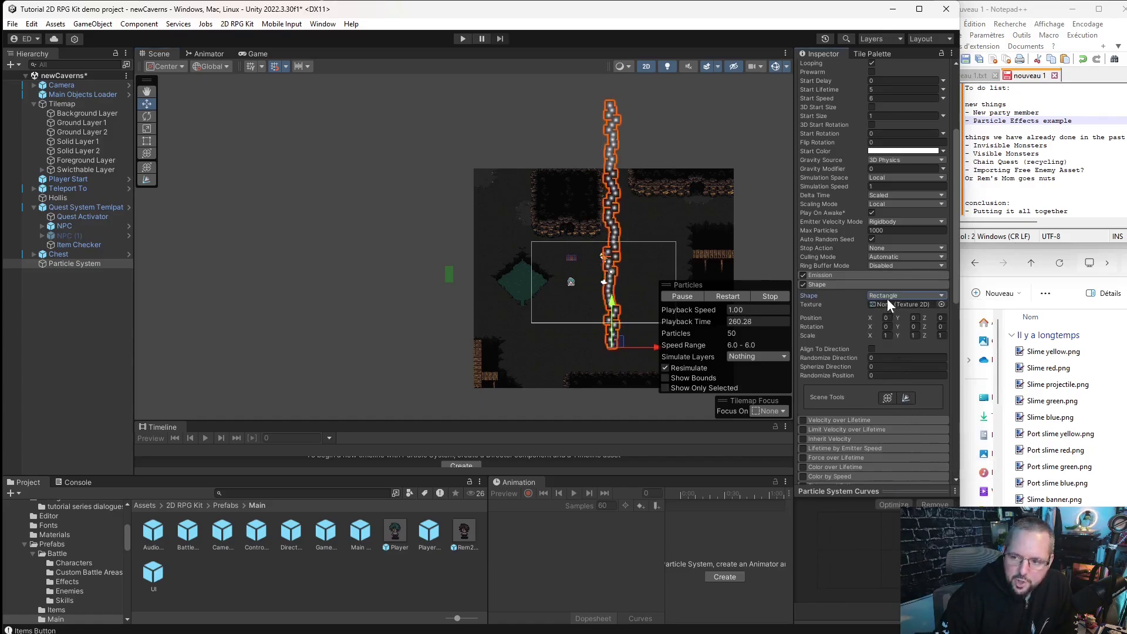
{"action": "left_click", "coordinate": [886, 295]}
{"action": "left_click", "coordinate": [909, 449]}
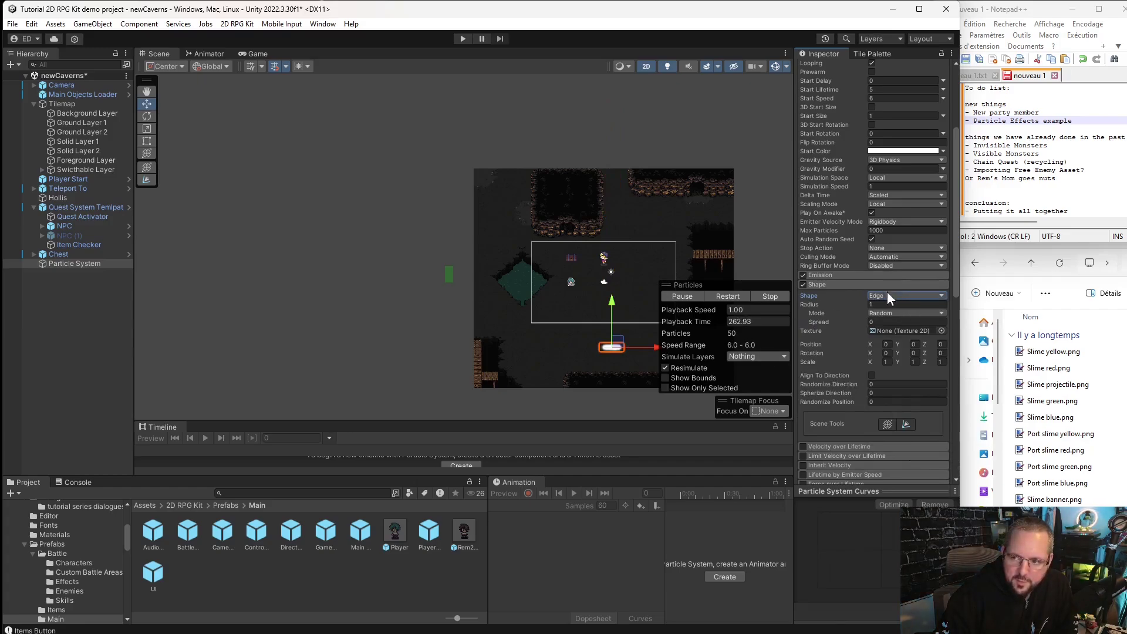
Try the Circle emission shape and move the particle system up just above the camera frame.
{"action": "left_click", "coordinate": [887, 293]}
{"action": "left_click", "coordinate": [914, 437]}
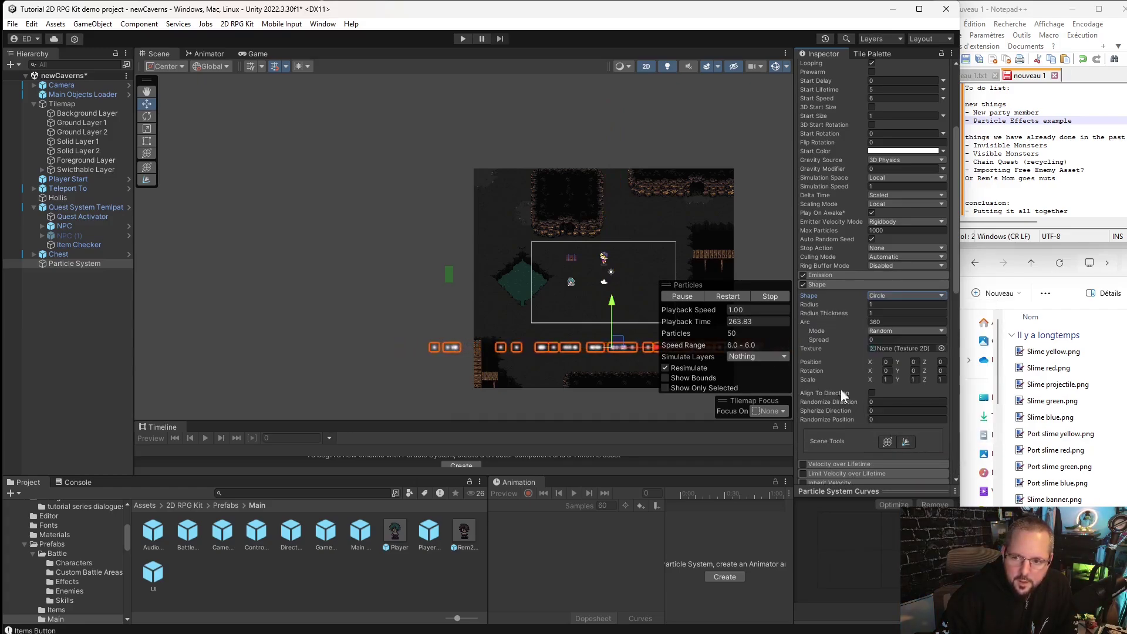
{"action": "left_click_drag", "start_coordinate": [619, 347], "coordinate": [621, 229]}
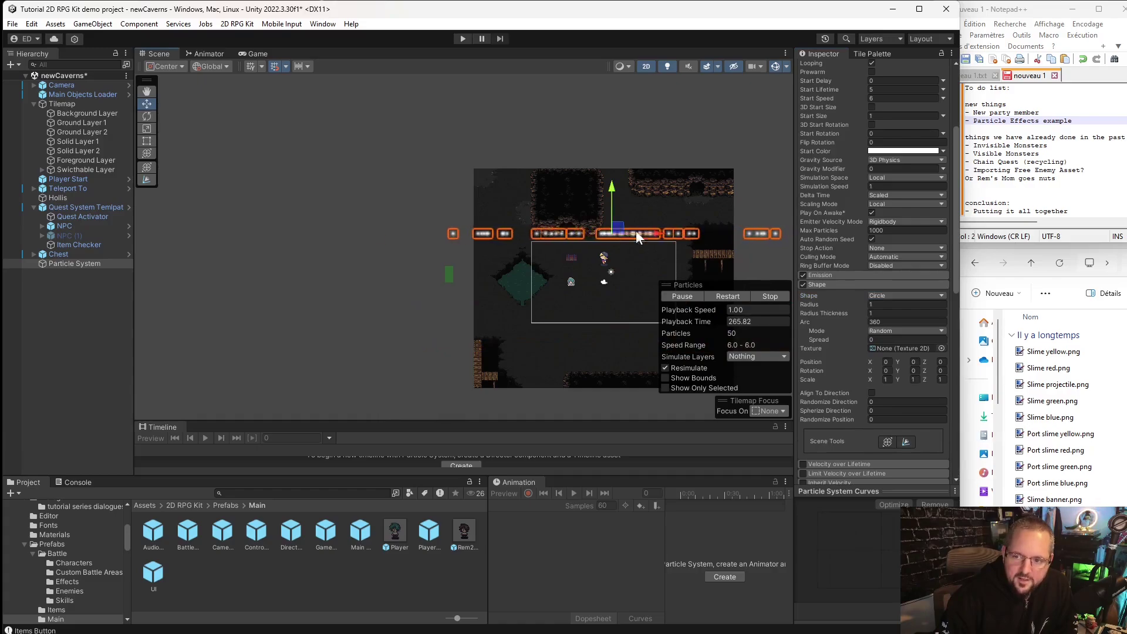
Try the Sprite Renderer and Sprite emission shapes, and set the shape to Skinned Mesh Renderer.
{"action": "left_click", "coordinate": [897, 297]}
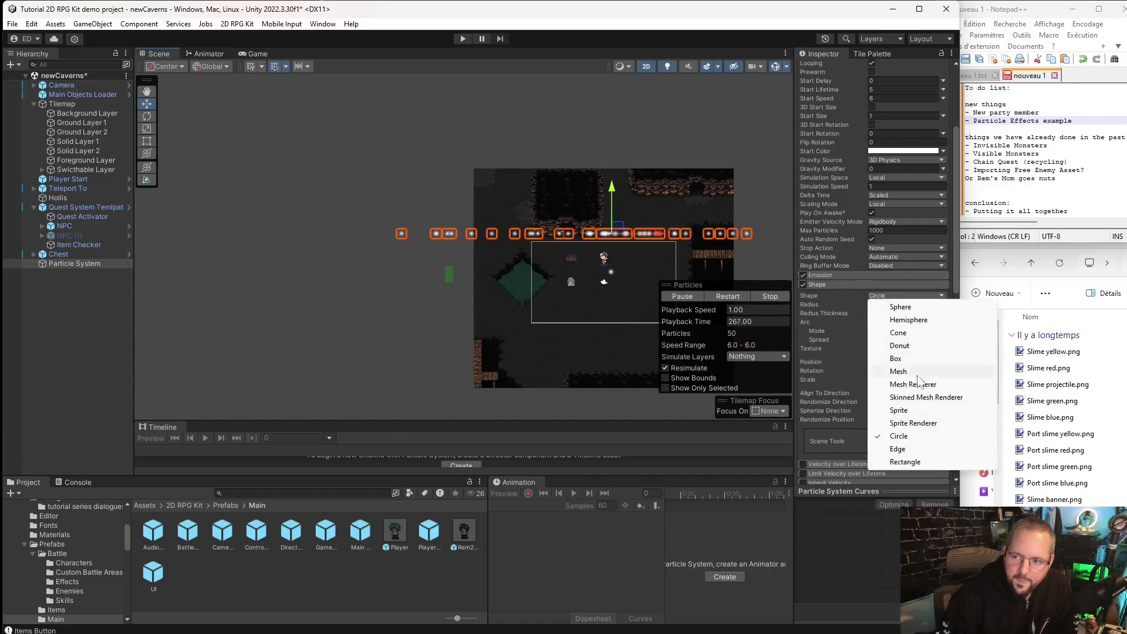
{"action": "left_click", "coordinate": [913, 423]}
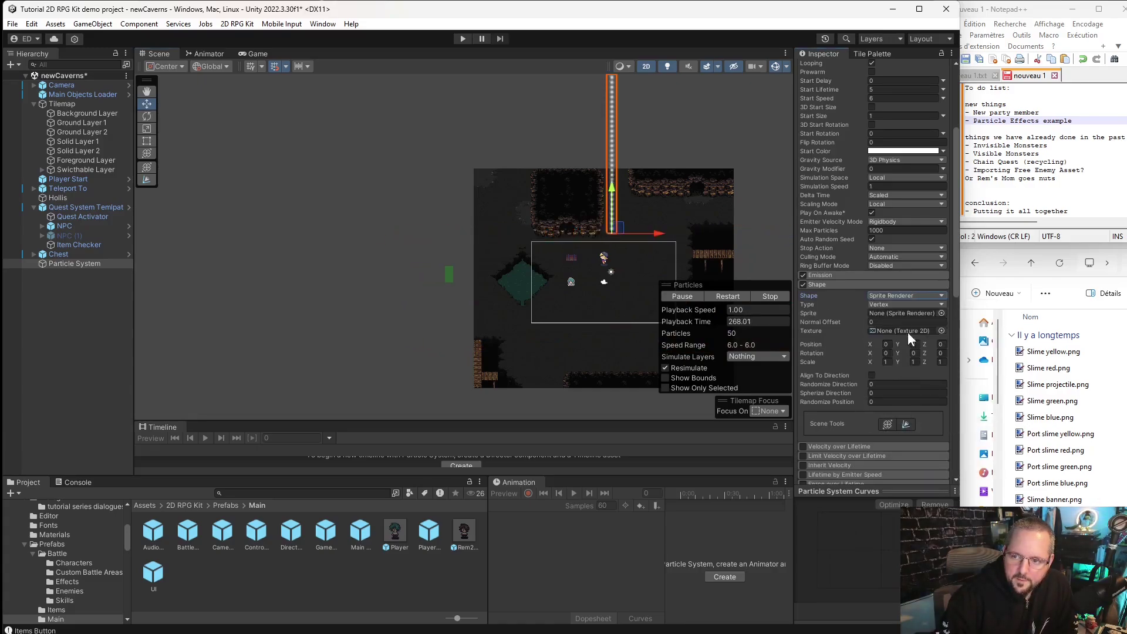
{"action": "left_click", "coordinate": [895, 295]}
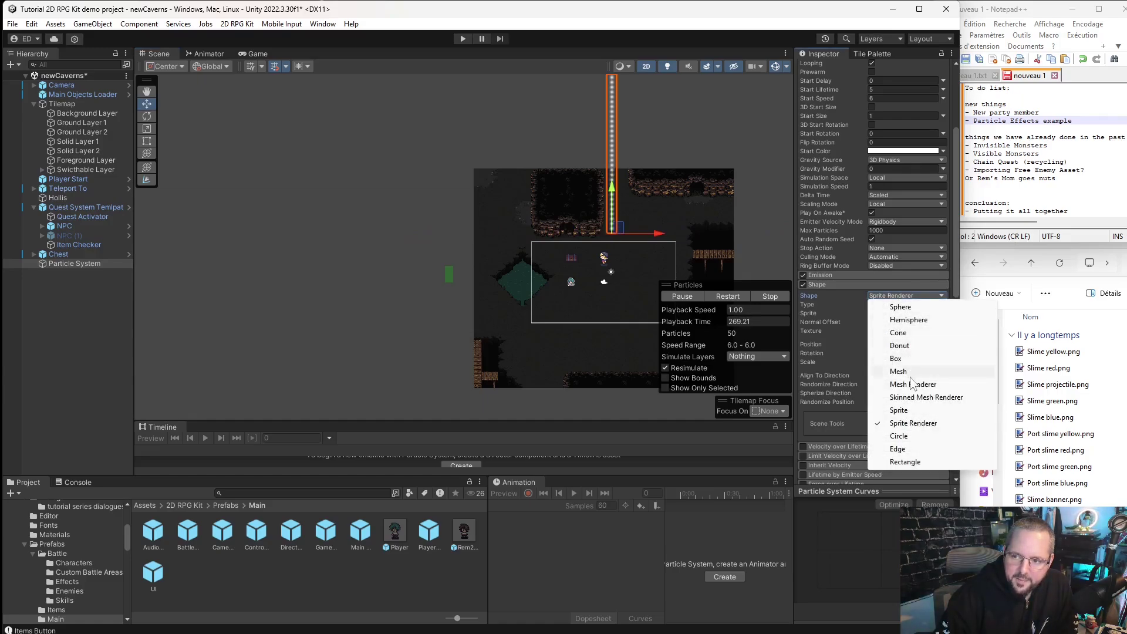
{"action": "left_click", "coordinate": [898, 410]}
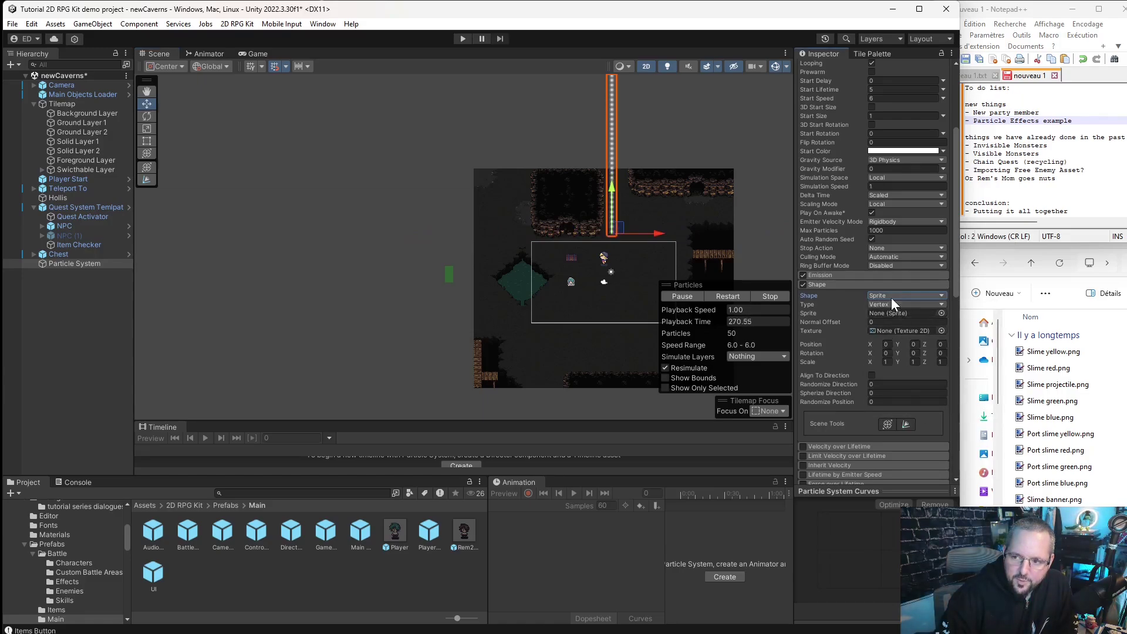
{"action": "left_click", "coordinate": [891, 297]}
{"action": "left_click", "coordinate": [922, 398]}
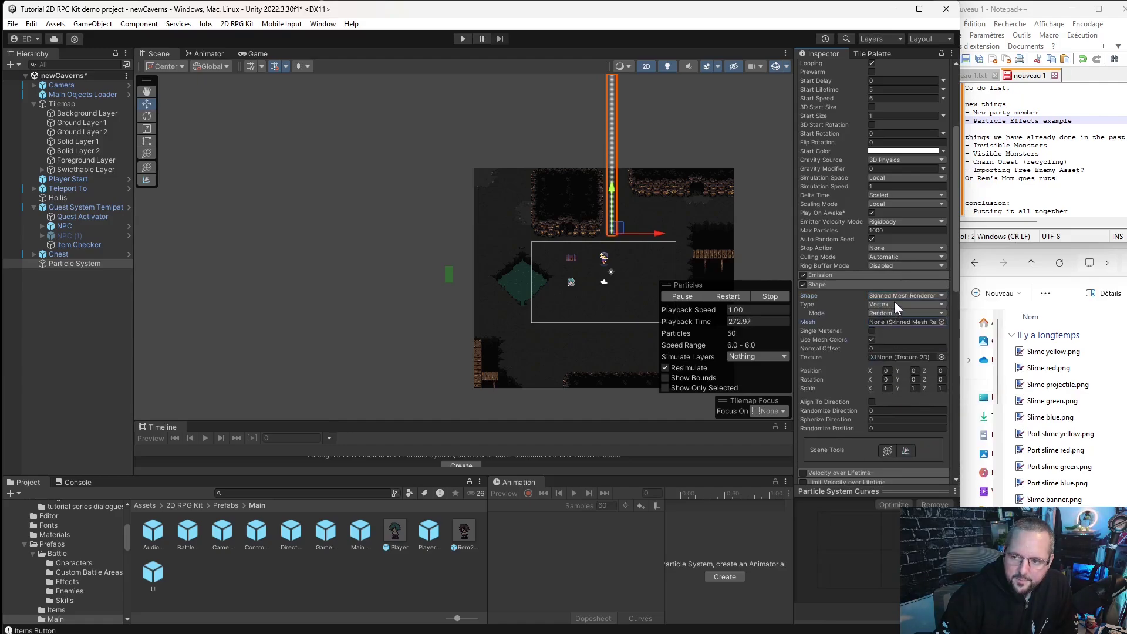
Try the Mesh emission shape and set the particle system's shape to Hemisphere.
{"action": "left_click", "coordinate": [901, 296]}
{"action": "left_click", "coordinate": [899, 372]}
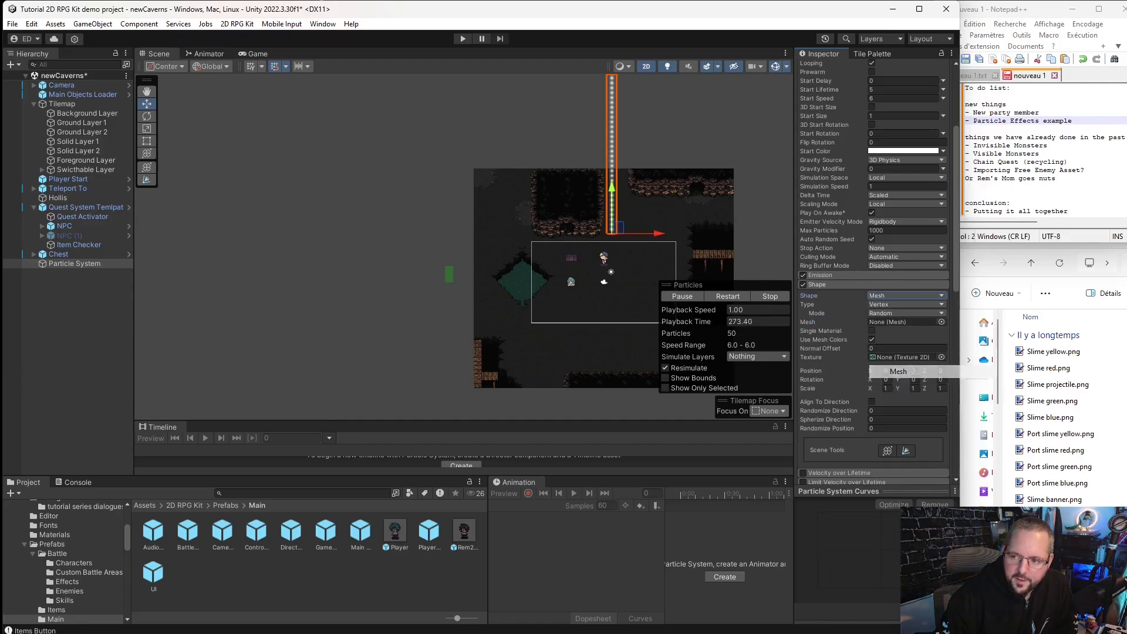
{"action": "left_click", "coordinate": [888, 295]}
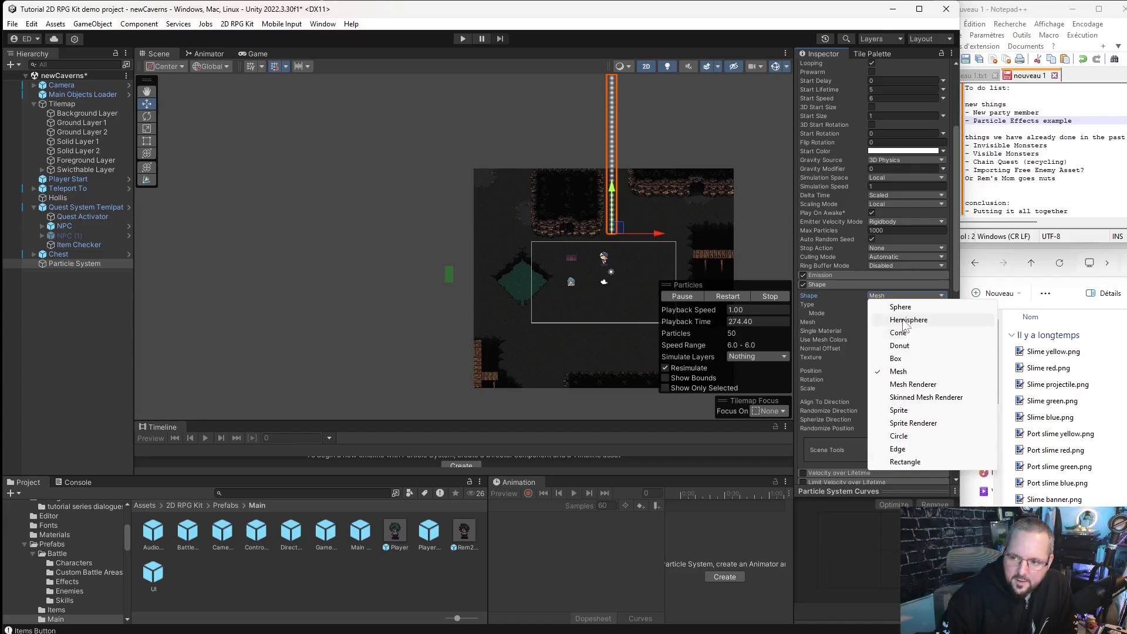
{"action": "left_click", "coordinate": [904, 321]}
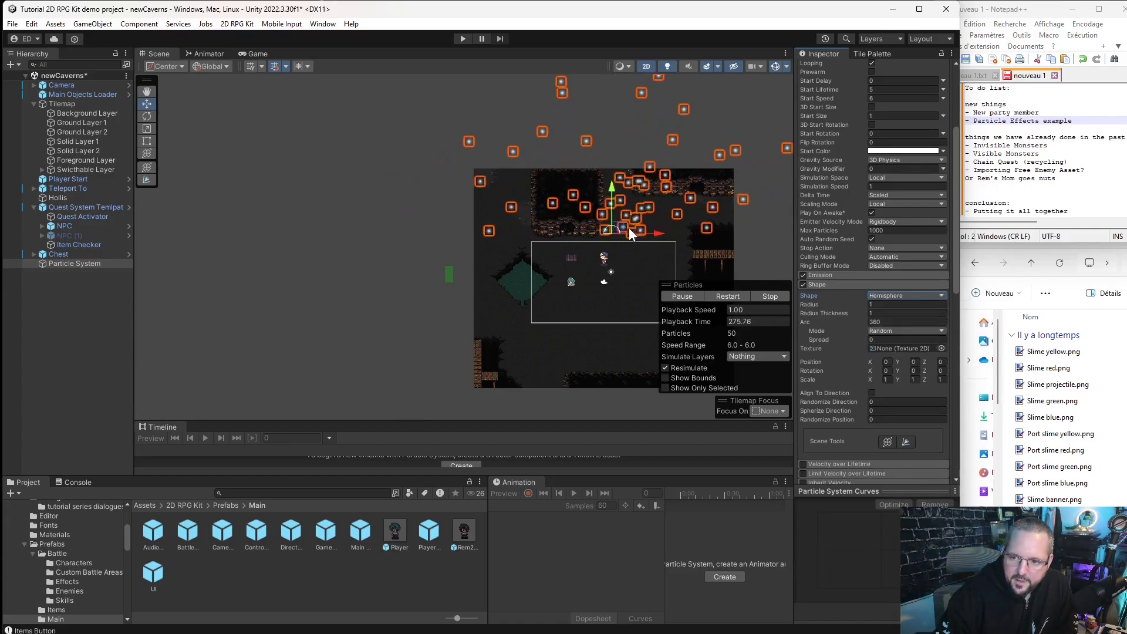
Move the particle system outside the map's left side and rotate it so the particles emit rightward across the map.
{"action": "left_click_drag", "start_coordinate": [621, 227], "coordinate": [405, 271]}
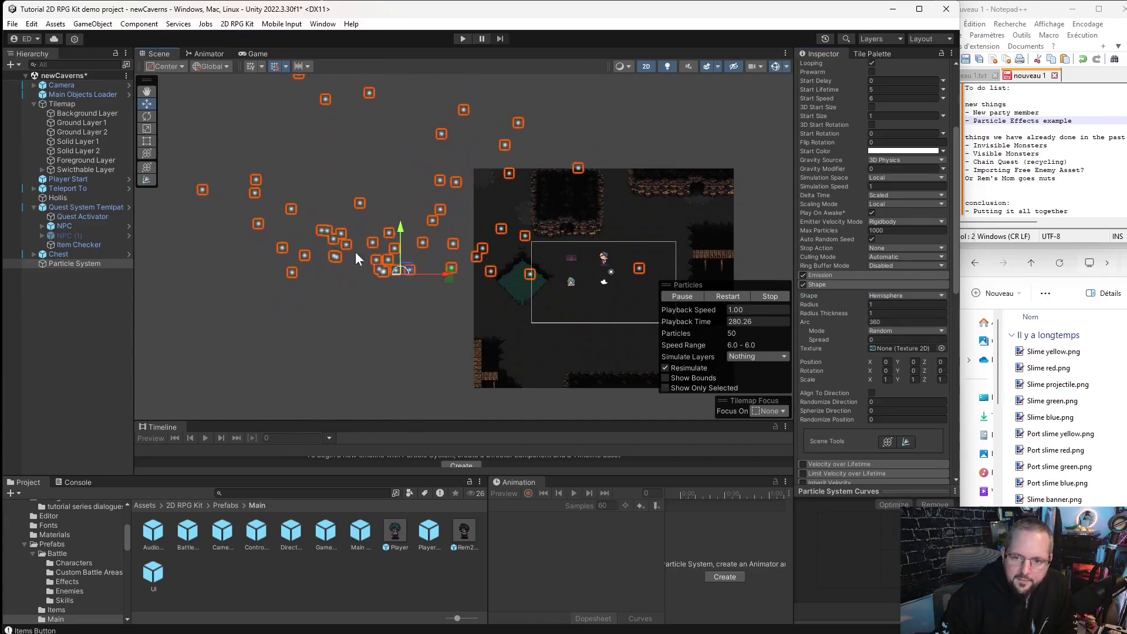
{"action": "left_click", "coordinate": [146, 116]}
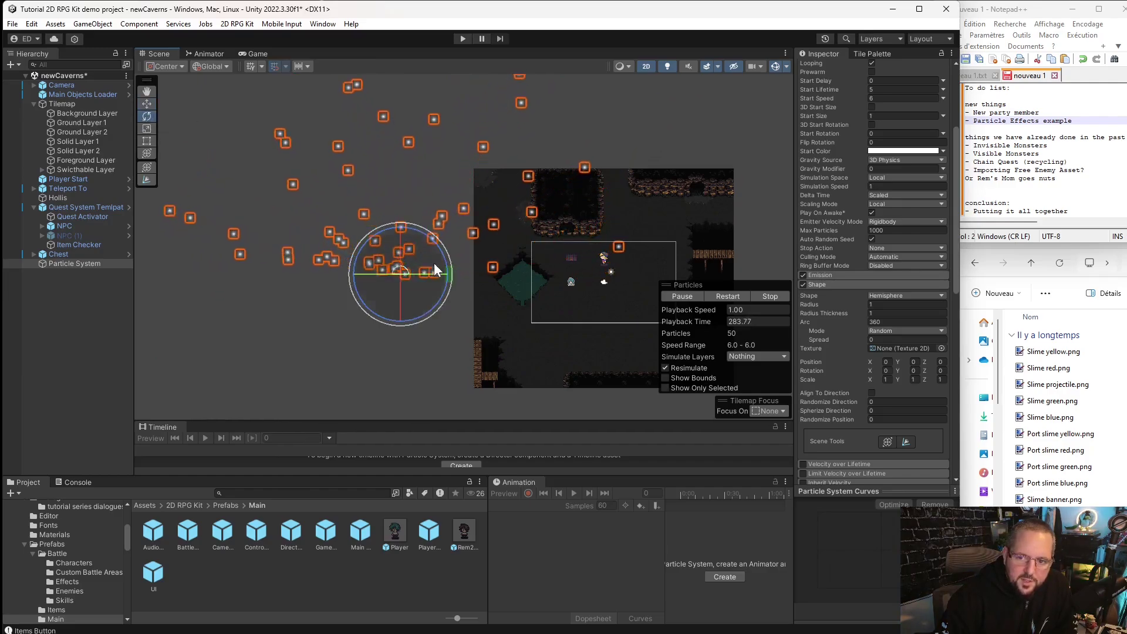
{"action": "left_click_drag", "start_coordinate": [449, 273], "coordinate": [77, 422]}
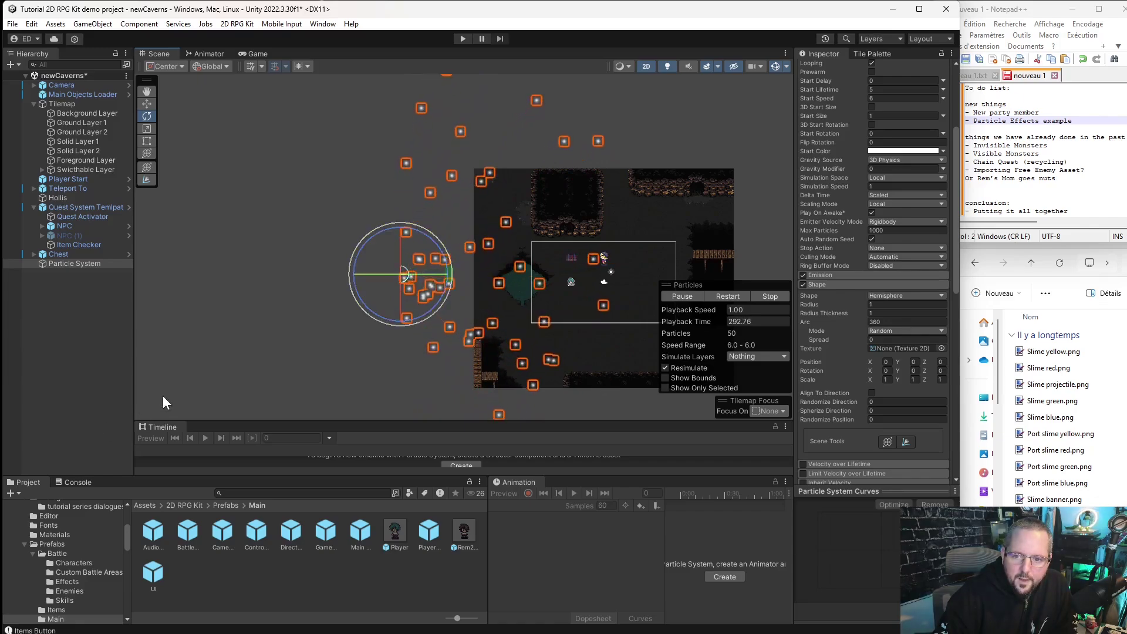
Move the rotated particle system right to the map's left edge, at X -17.
{"action": "left_click", "coordinate": [146, 104]}
{"action": "left_click_drag", "start_coordinate": [412, 270], "coordinate": [474, 273]}
{"action": "scroll", "coordinate": [597, 329], "scroll_direction": "up", "scroll_amount": 5}
{"action": "middle_click_drag", "start_coordinate": [653, 354], "coordinate": [484, 339]}
{"action": "scroll", "coordinate": [255, 279], "scroll_direction": "up", "scroll_amount": 6}
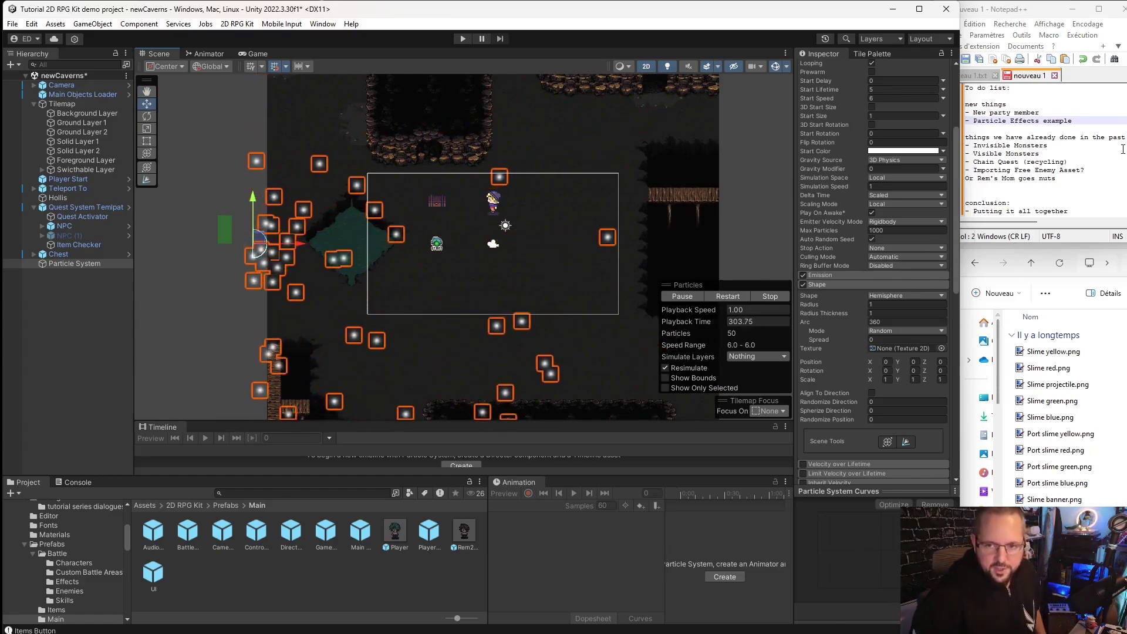
Lower the alpha of the particle system's white Start Color to 61.
{"action": "scroll", "coordinate": [861, 340], "scroll_direction": "up", "scroll_amount": 3}
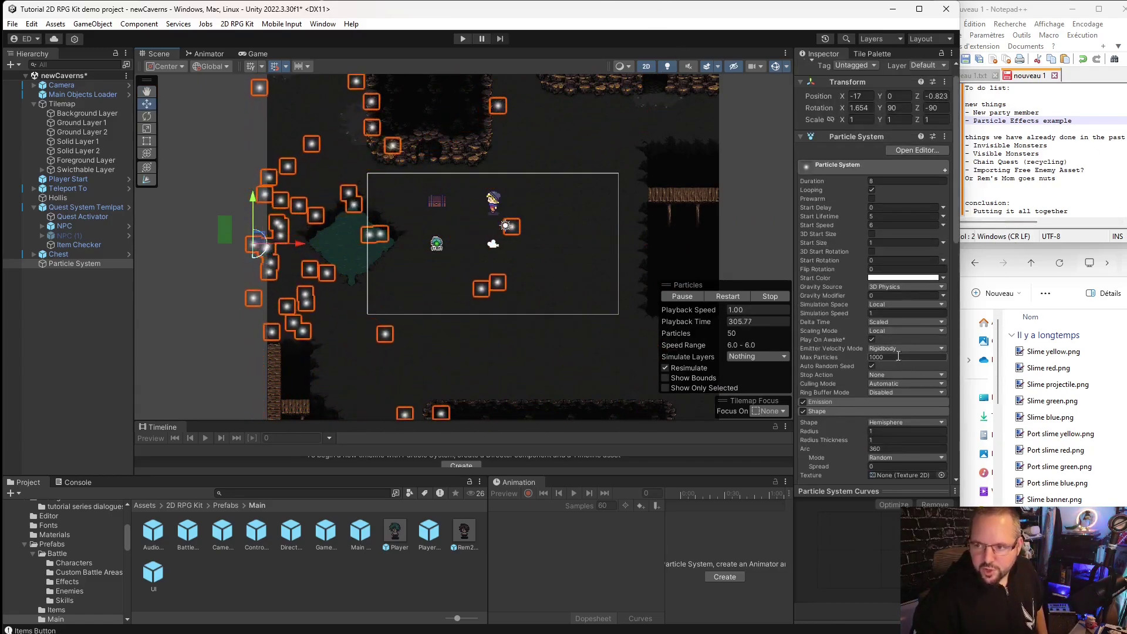
{"action": "left_click", "coordinate": [905, 279]}
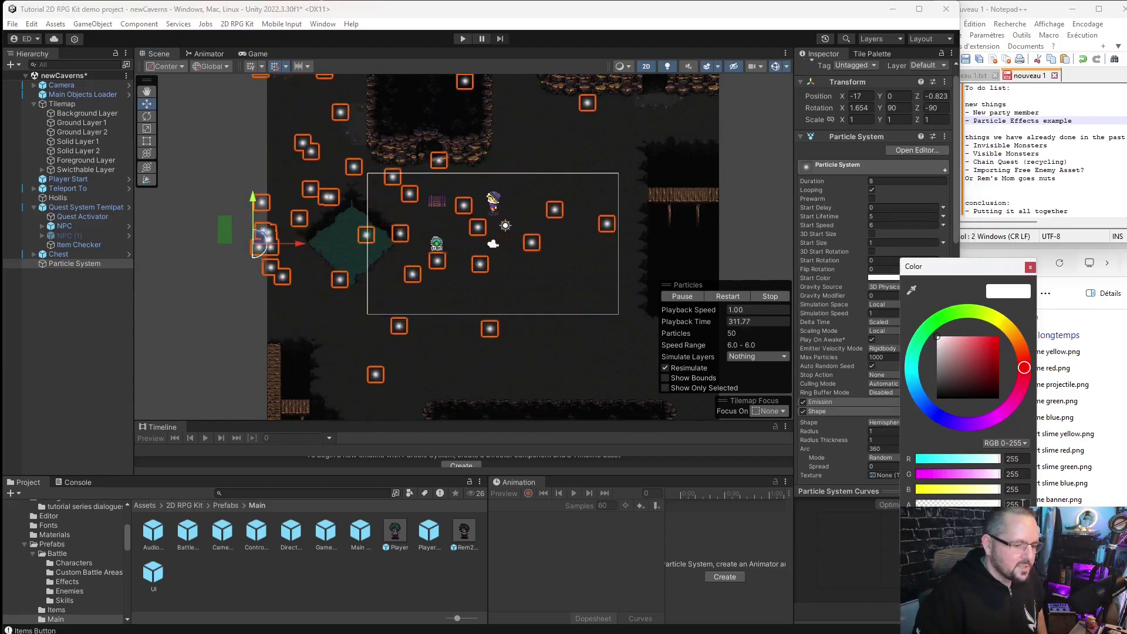
{"action": "left_click_drag", "start_coordinate": [968, 267], "coordinate": [891, 131]}
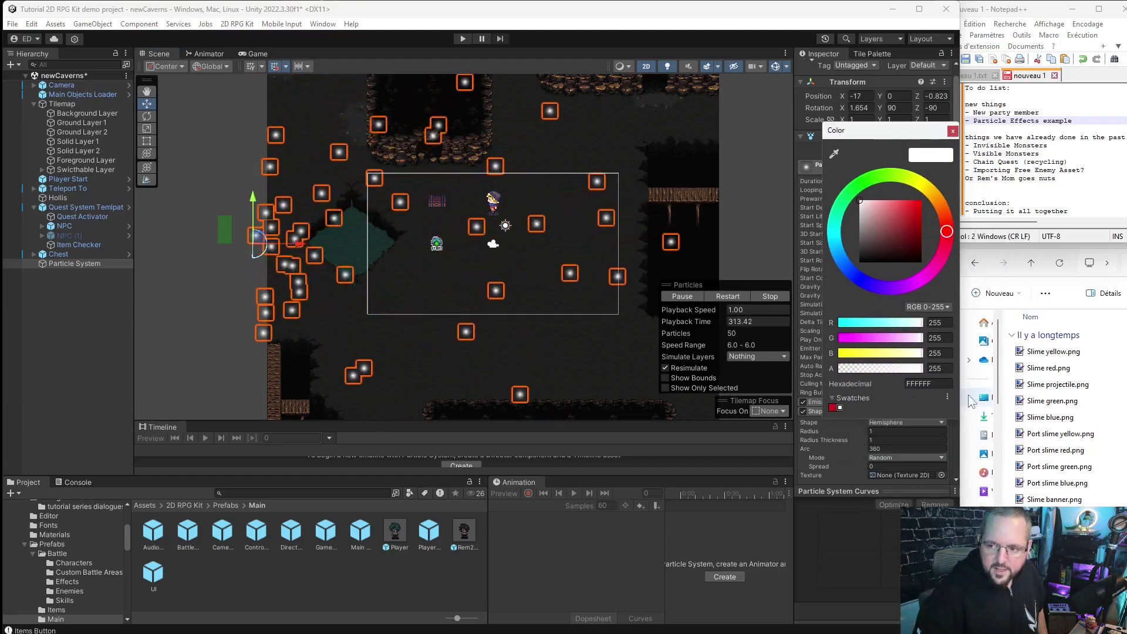
{"action": "left_click", "coordinate": [934, 369]}
{"action": "left_click", "coordinate": [934, 369]}
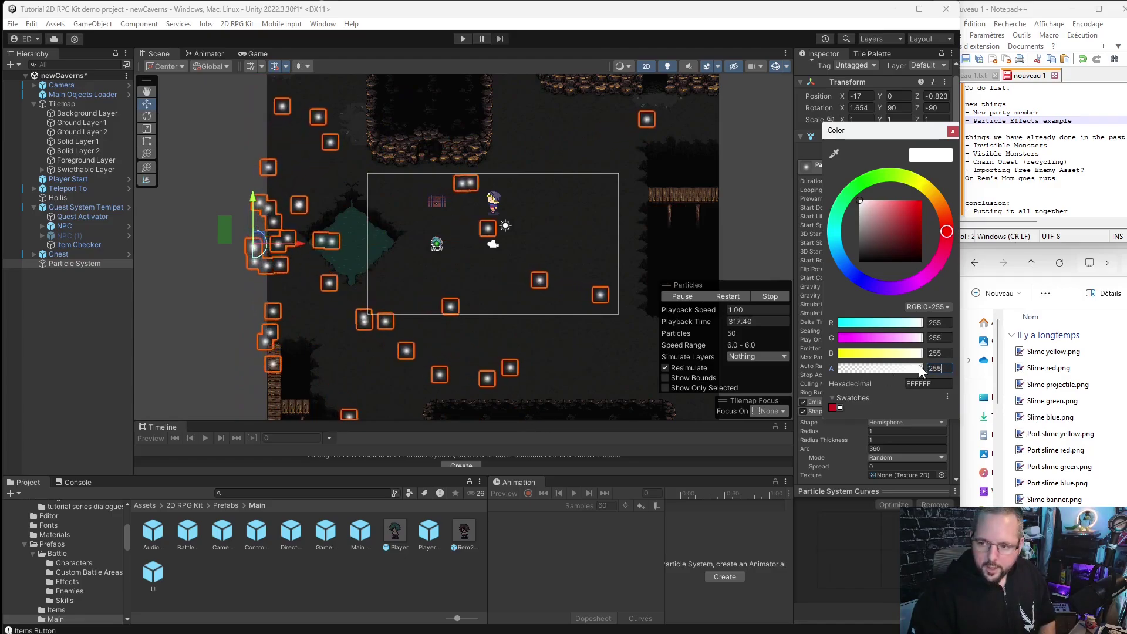
{"action": "left_click_drag", "start_coordinate": [920, 368], "coordinate": [858, 368]}
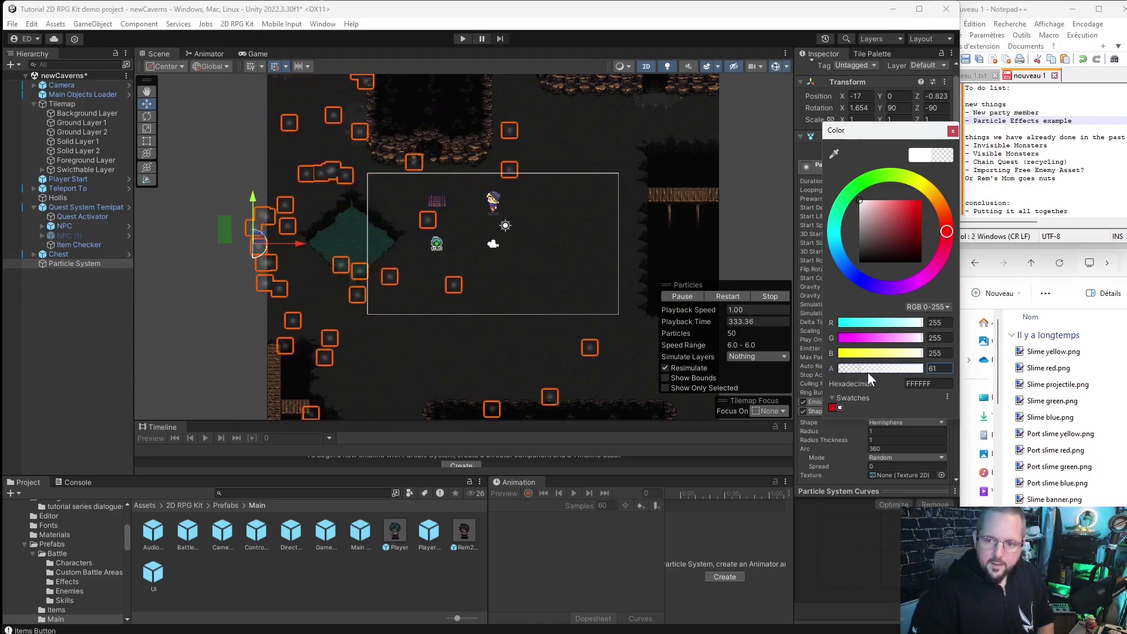
{"action": "left_click", "coordinate": [569, 556]}
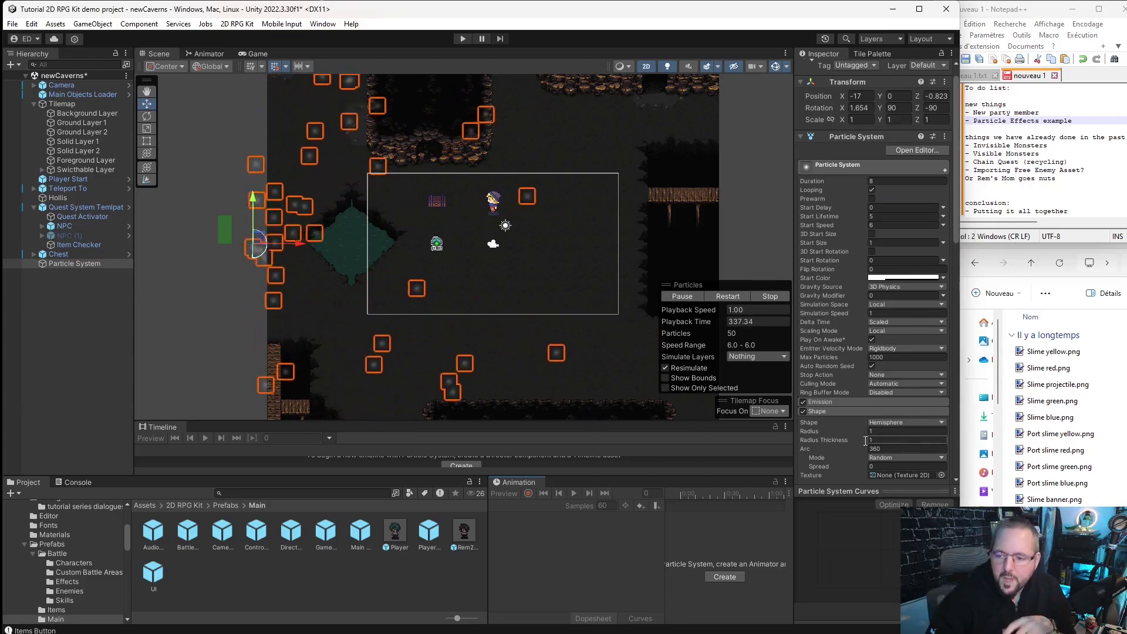
Try the Burst Spread, Ping-Pong and Loop arc modes on the Hemisphere shape and return the mode to Random.
{"action": "left_click", "coordinate": [894, 430]}
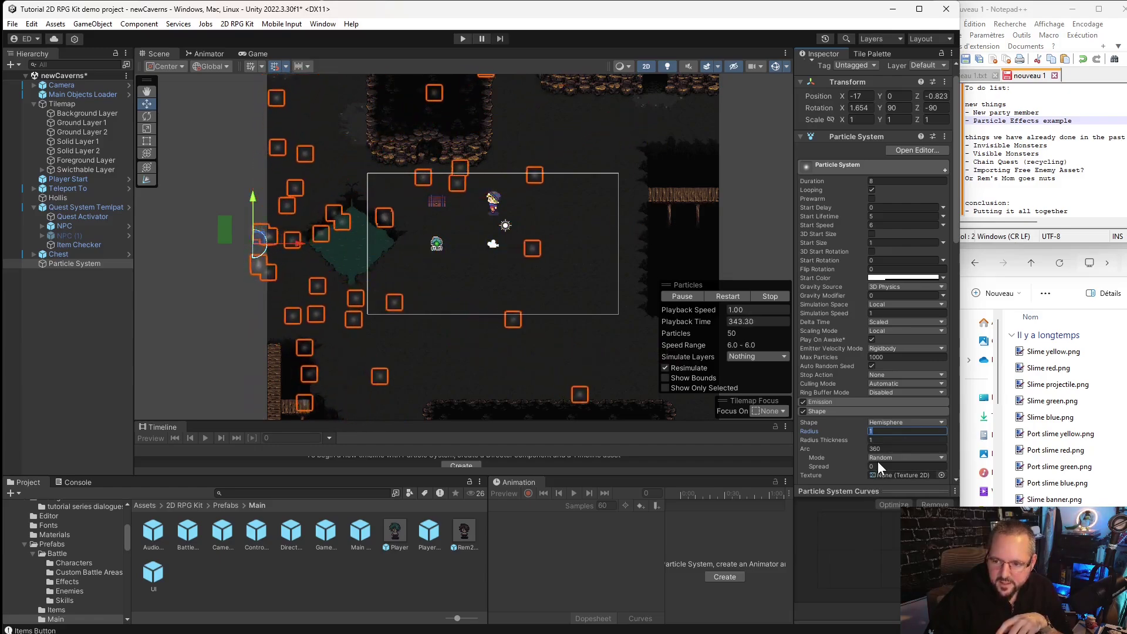
{"action": "left_click", "coordinate": [884, 457]}
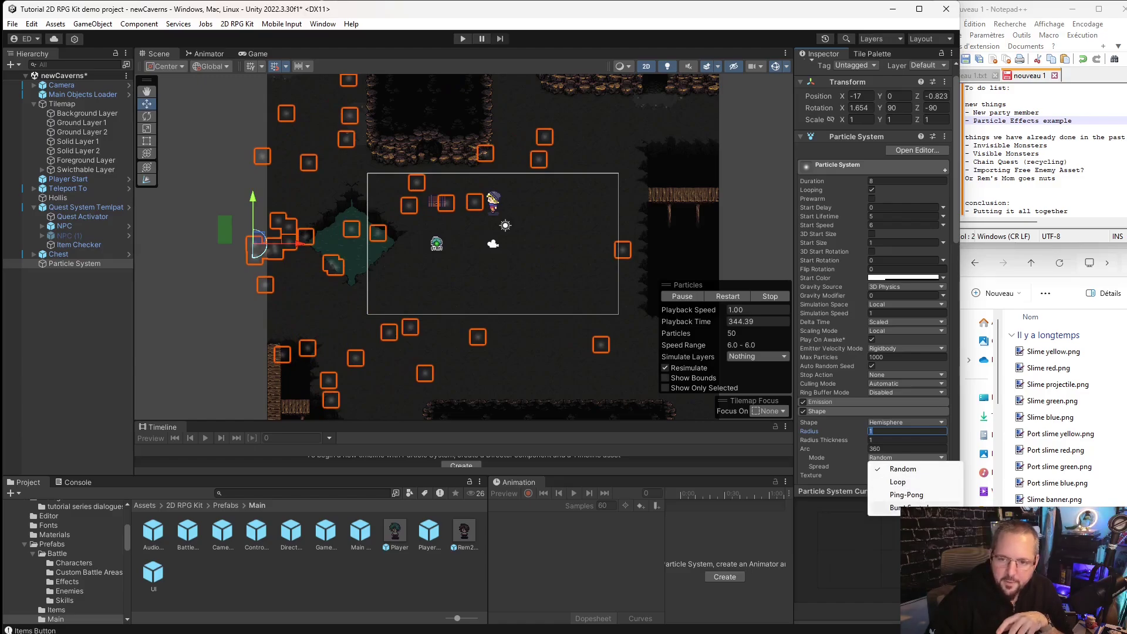
{"action": "left_click", "coordinate": [907, 507]}
{"action": "scroll", "coordinate": [423, 174], "scroll_direction": "down", "scroll_amount": 2}
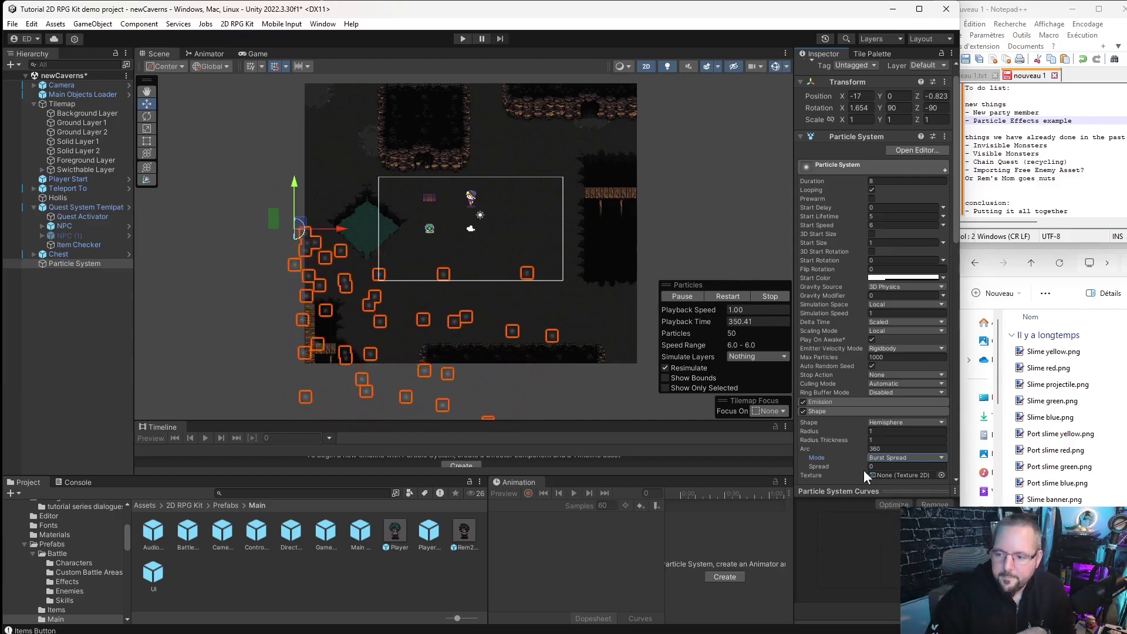
{"action": "left_click", "coordinate": [931, 454]}
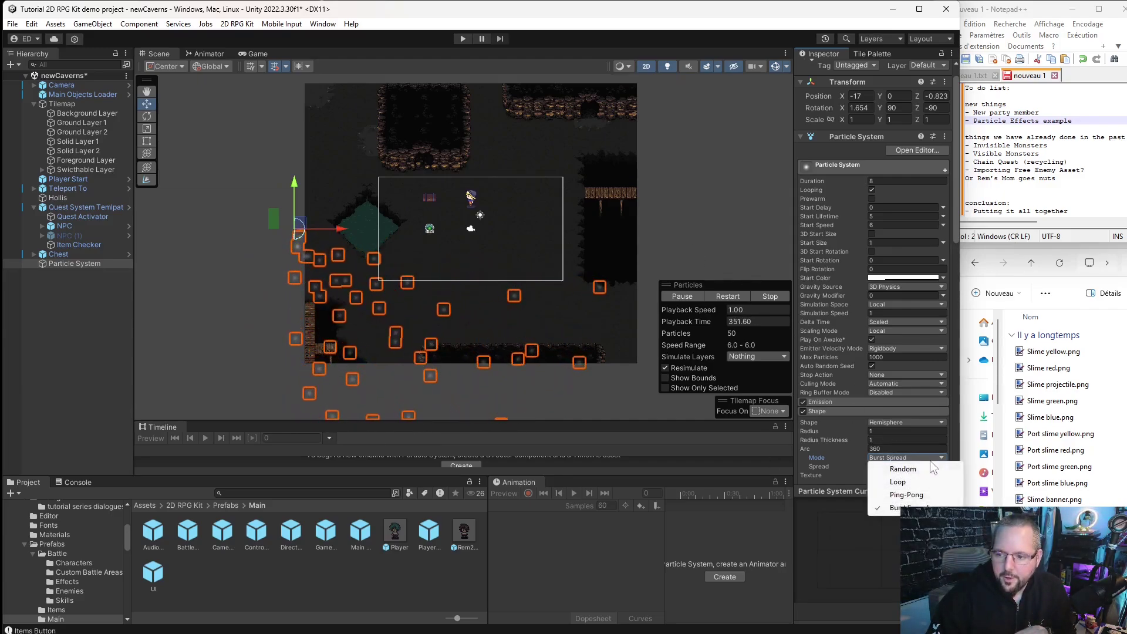
{"action": "left_click", "coordinate": [921, 496]}
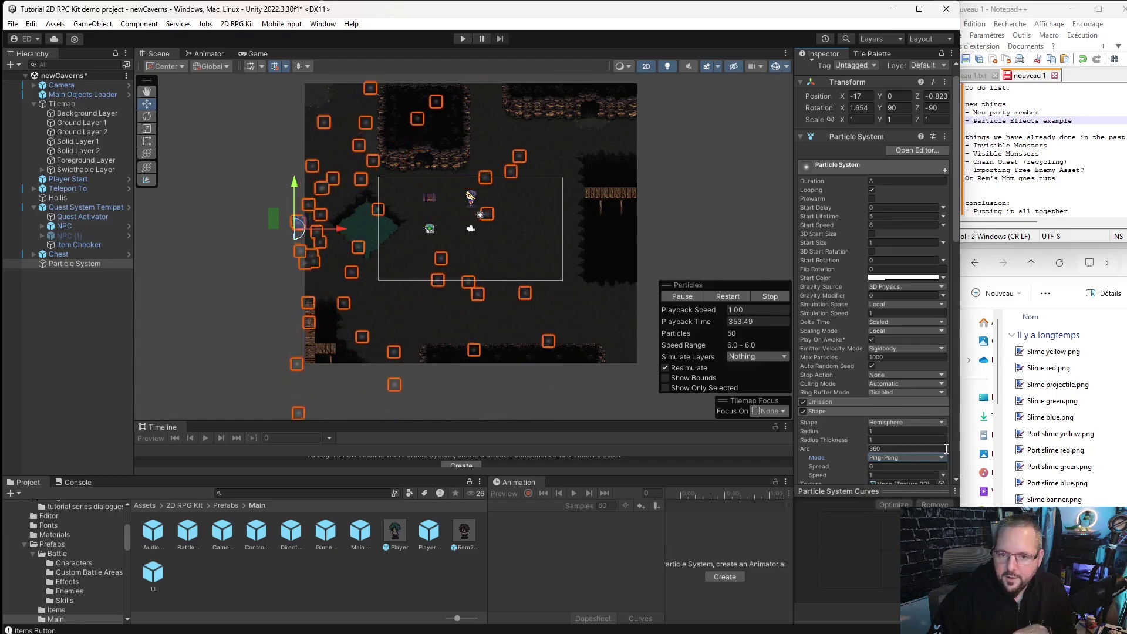
{"action": "left_click", "coordinate": [894, 456]}
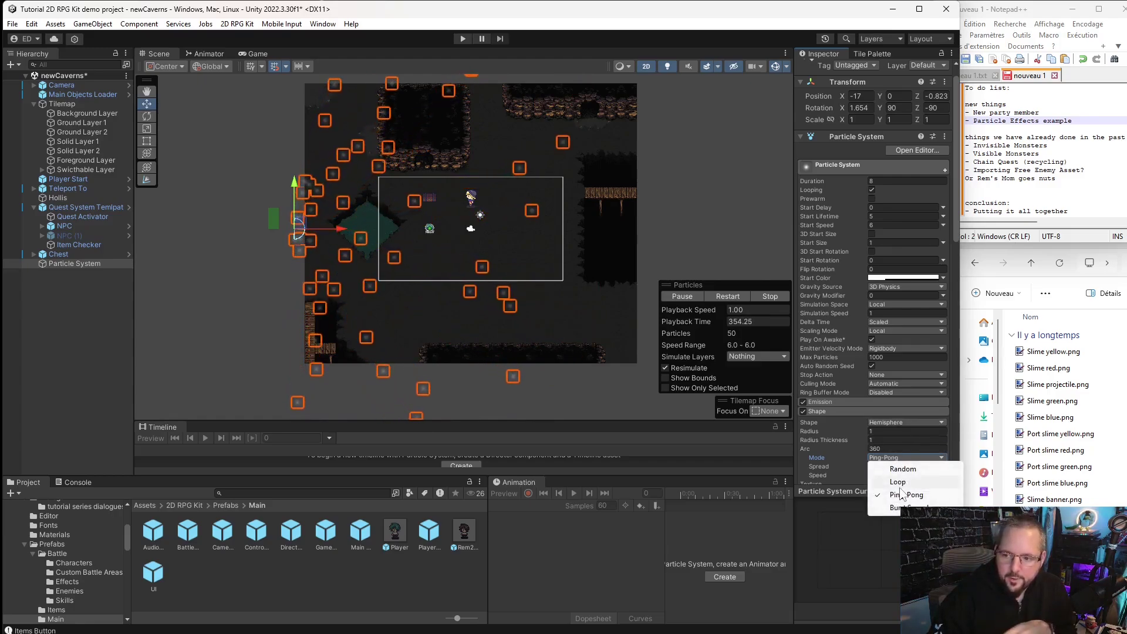
{"action": "left_click", "coordinate": [898, 482]}
{"action": "left_click", "coordinate": [920, 456]}
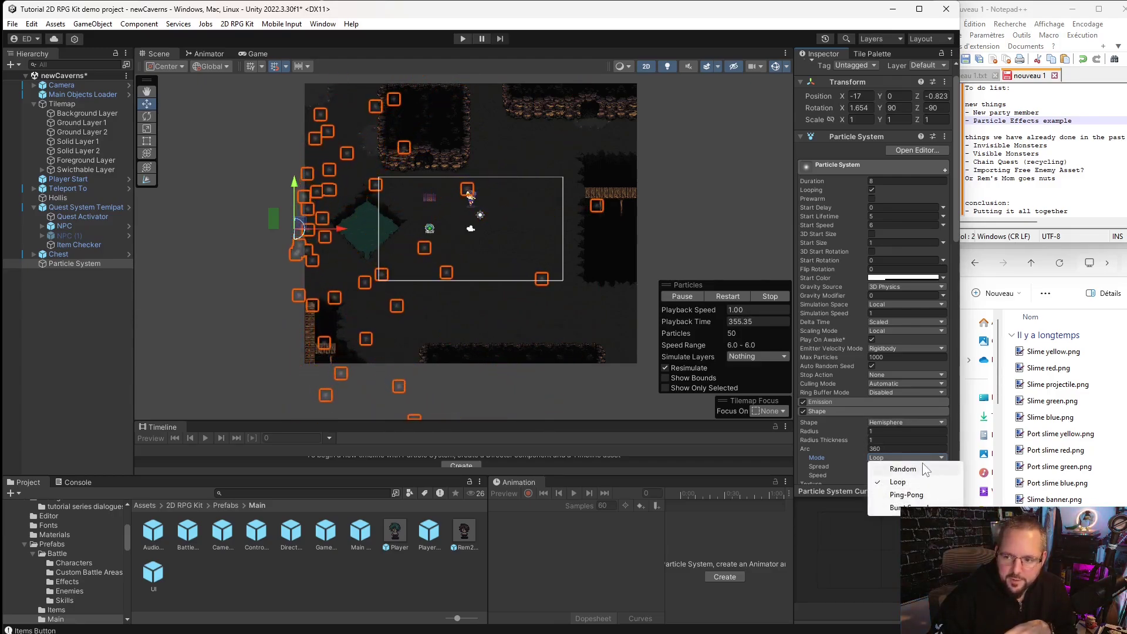
{"action": "left_click", "coordinate": [919, 468]}
{"action": "left_click", "coordinate": [886, 456]}
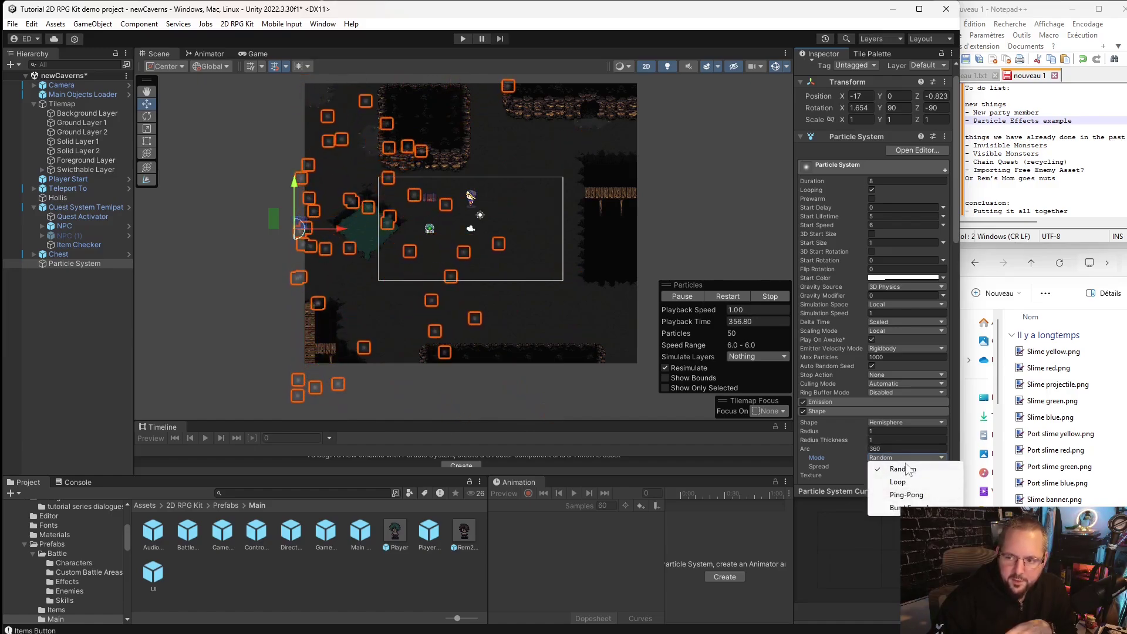
{"action": "left_click", "coordinate": [896, 470]}
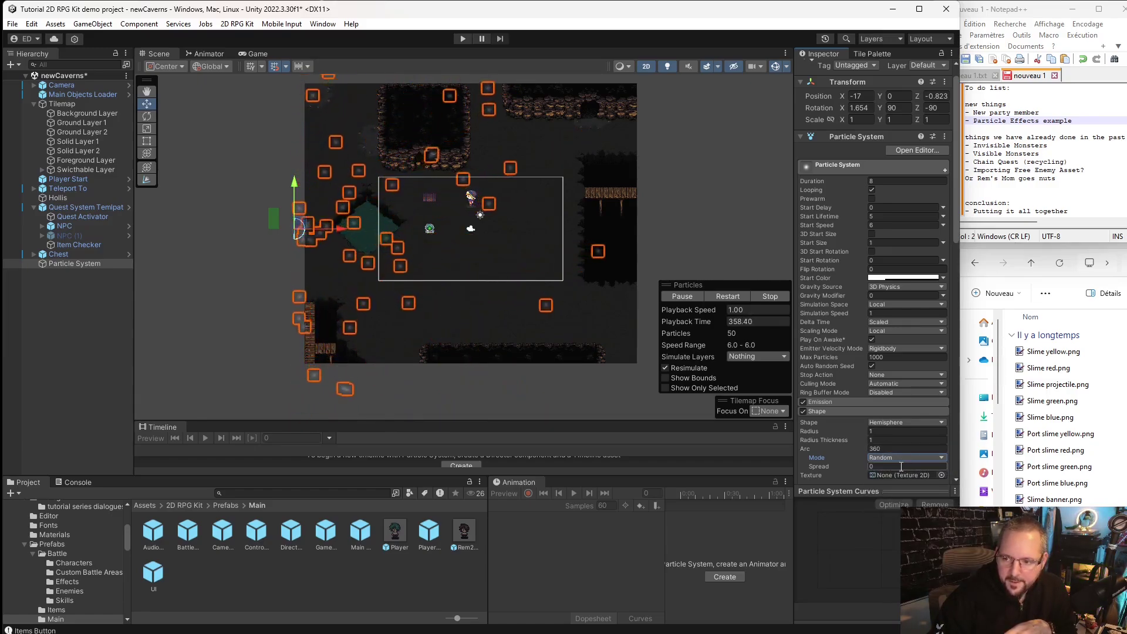
Try an arc Spread of 5 on the Hemisphere shape and reset the spread to 0.
{"action": "left_click", "coordinate": [901, 466]}
{"action": "type", "text": "5"}
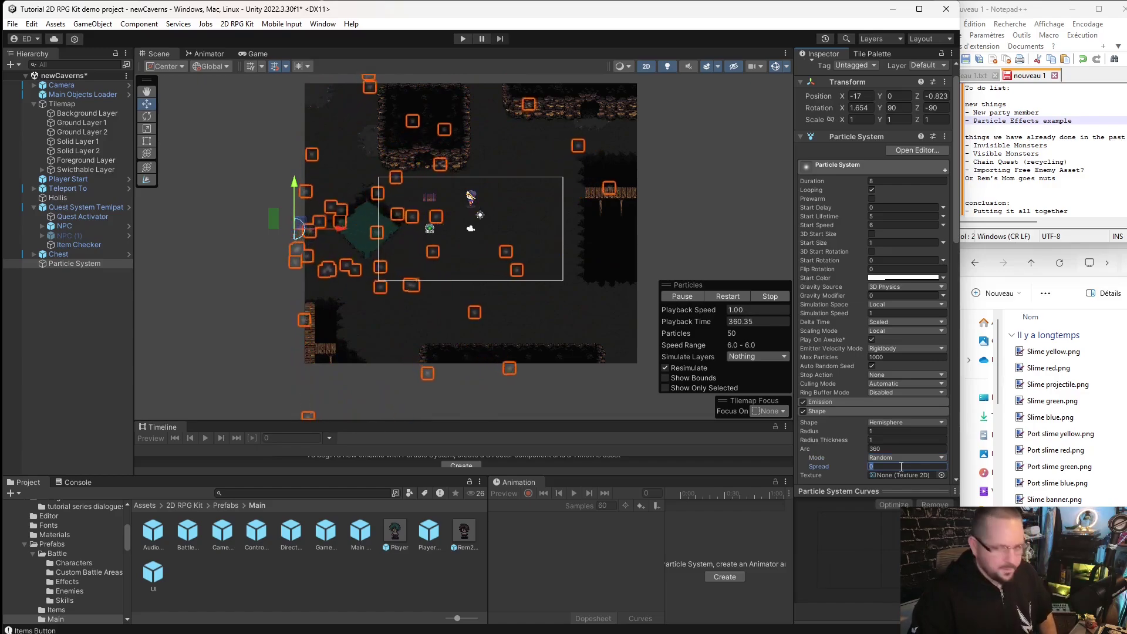
{"action": "type", "text": "0"}
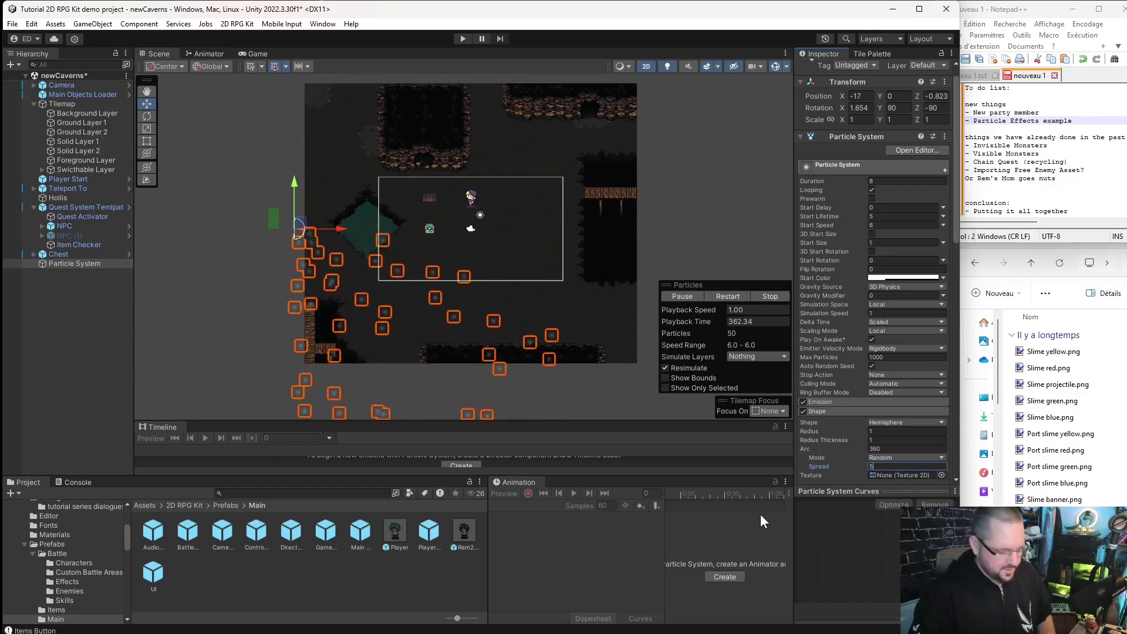
{"action": "key", "text": "BackSpace"}
{"action": "key", "text": "BackSpace"}
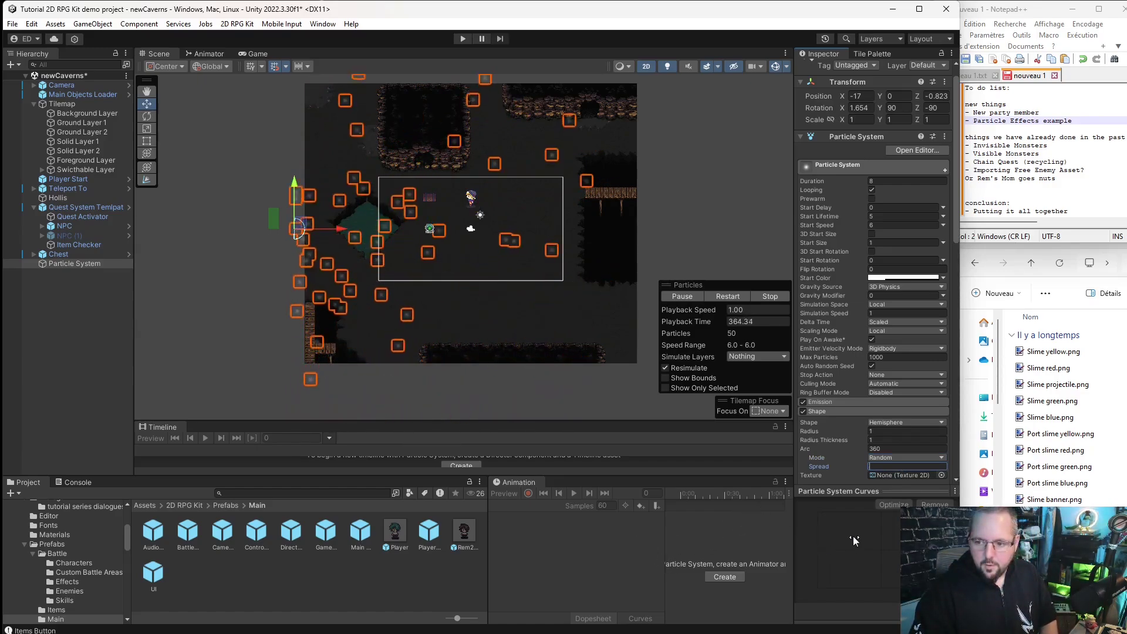
{"action": "type", "text": "1"}
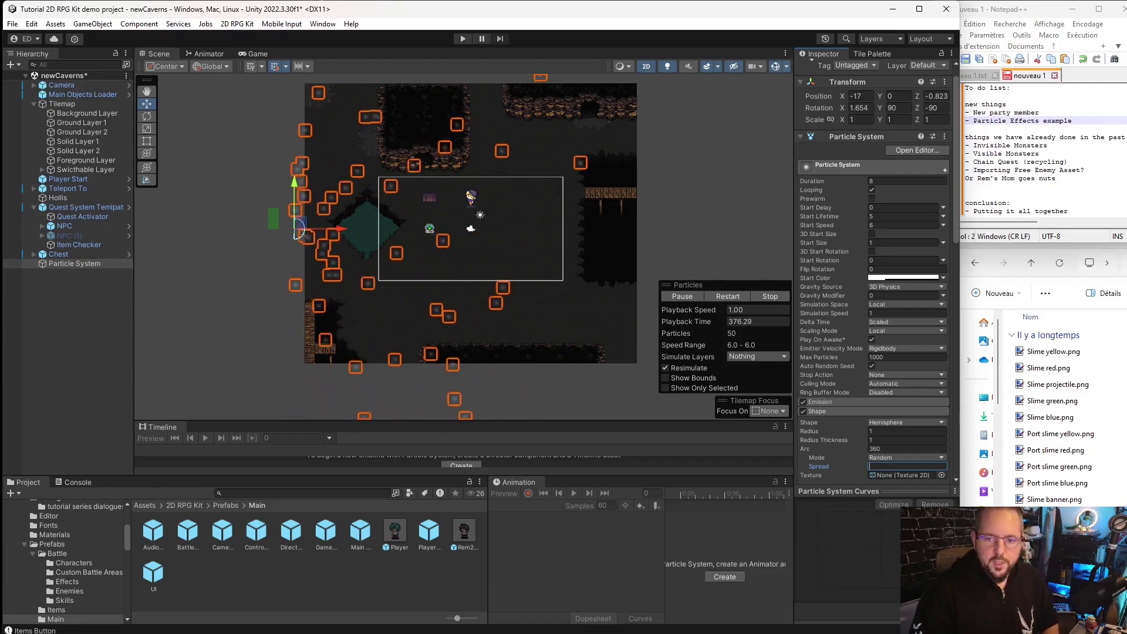
{"action": "key", "text": "Return"}
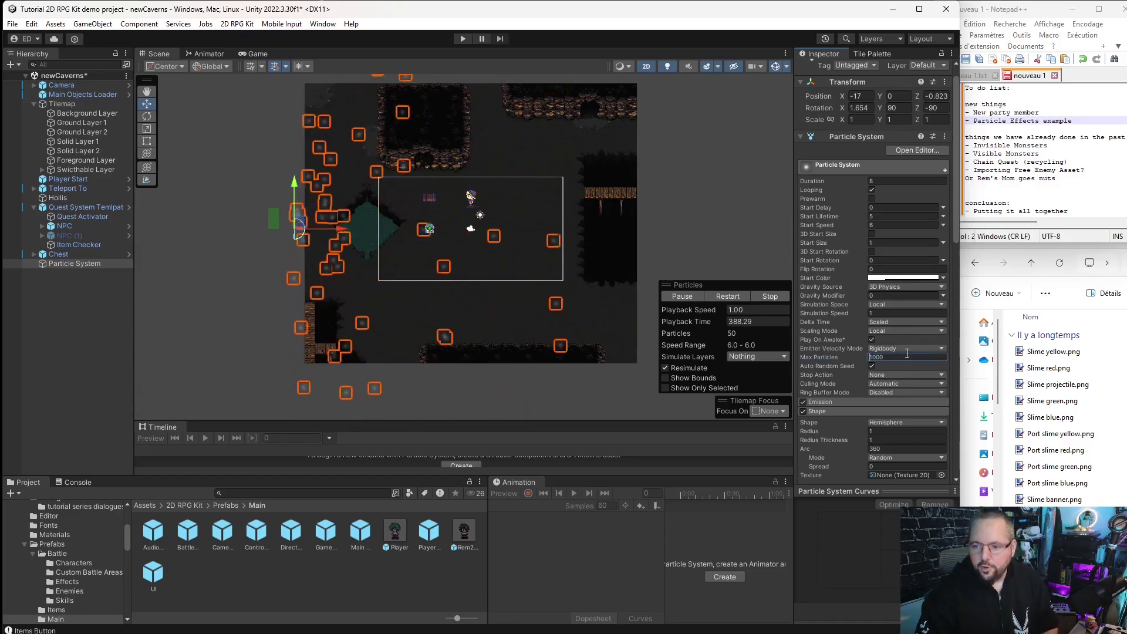
Try changing the first digit of Max Particles and restore the value to 1000.
{"action": "key", "text": "BackSpace"}
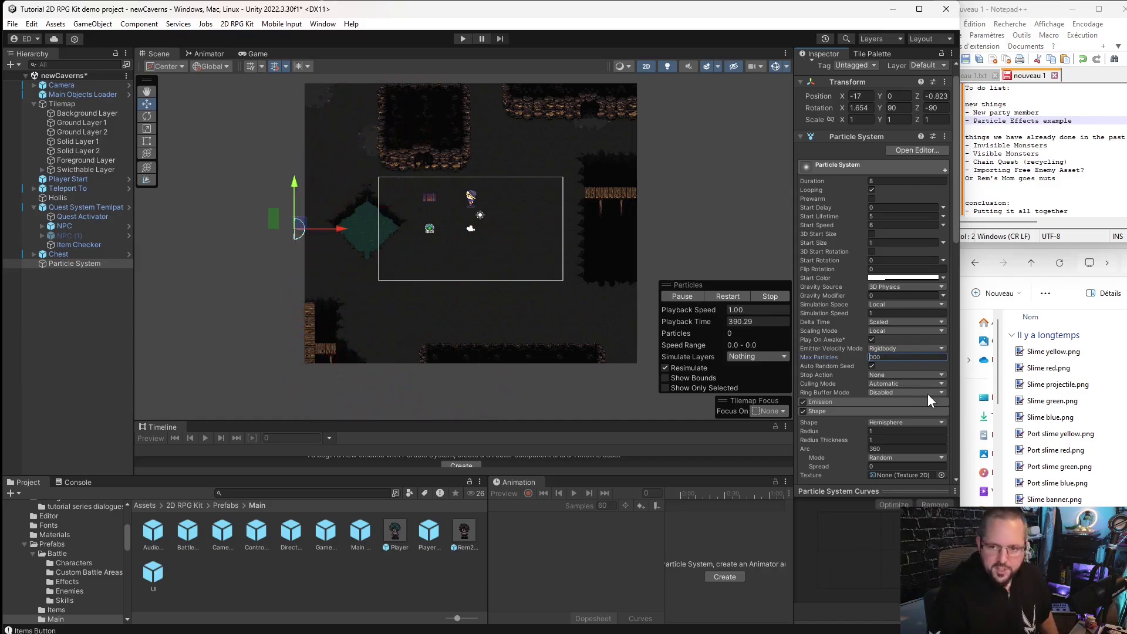
{"action": "type", "text": "2"}
{"action": "key", "text": "BackSpace"}
{"action": "type", "text": "1"}
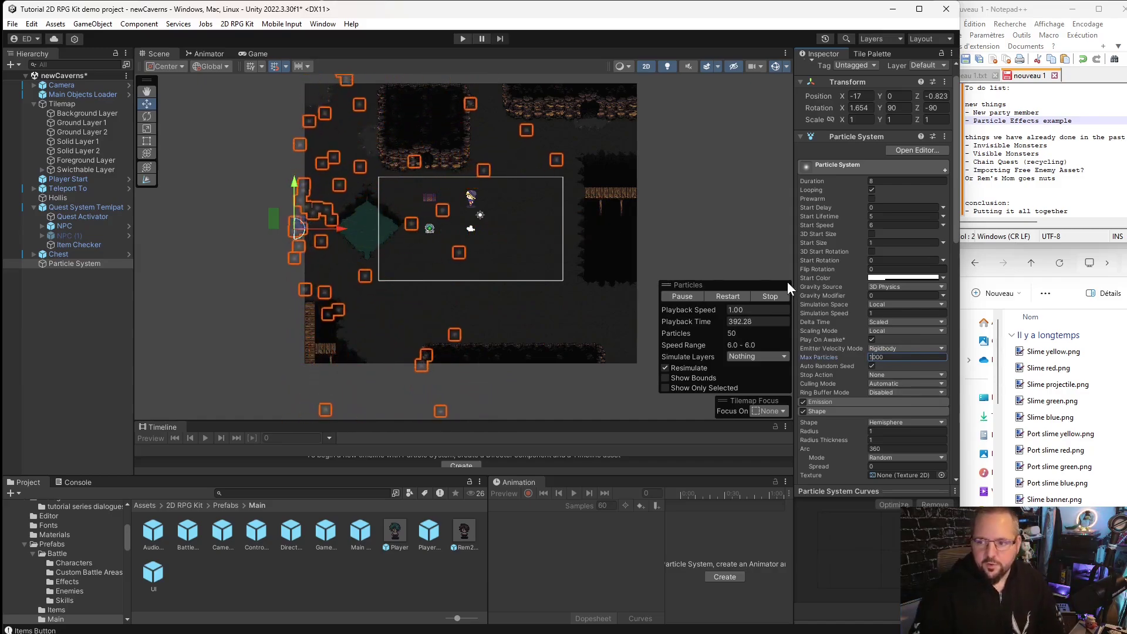
Try 3D Start Rotation on the particles and set their Start Size to 10.
{"action": "scroll", "coordinate": [913, 388], "scroll_direction": "up", "scroll_amount": 1}
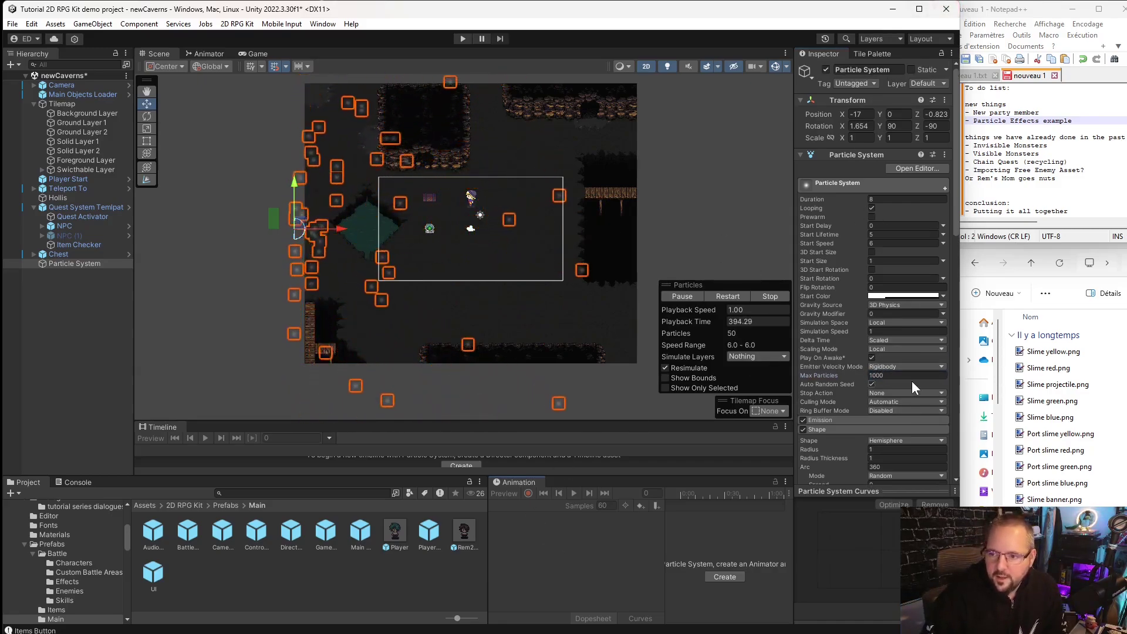
{"action": "left_click", "coordinate": [872, 269]}
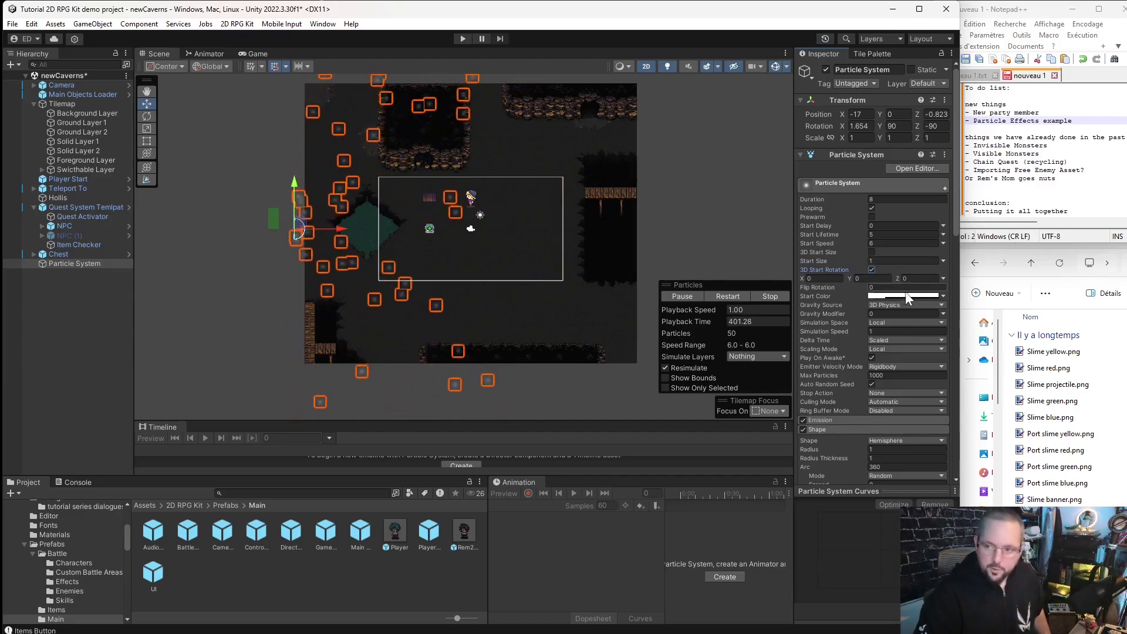
{"action": "left_click", "coordinate": [885, 261]}
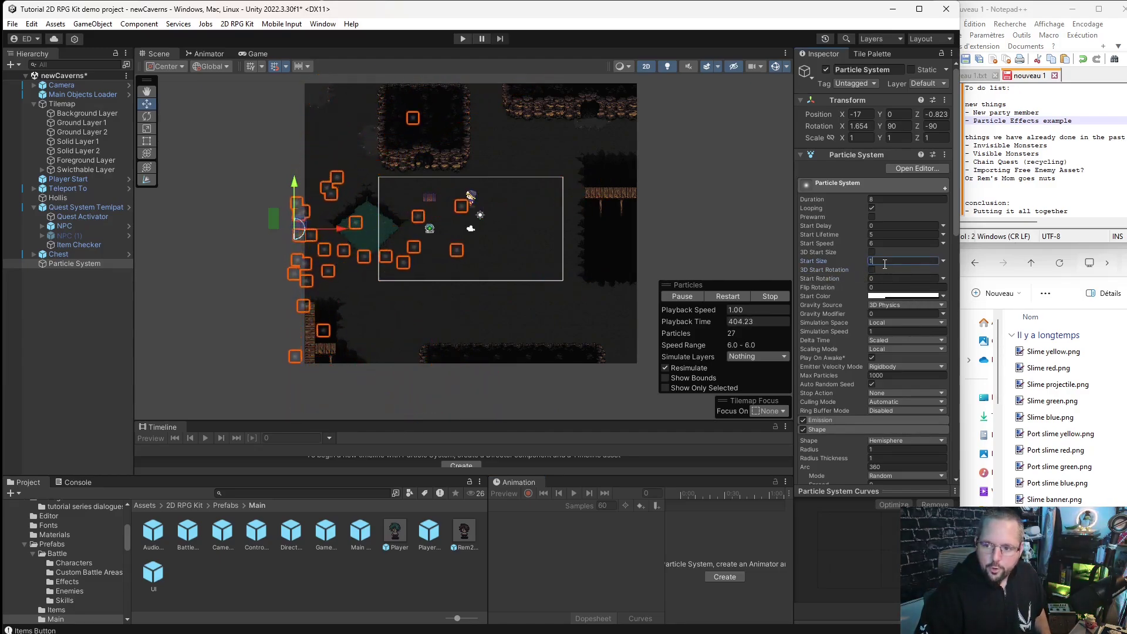
{"action": "type", "text": "10"}
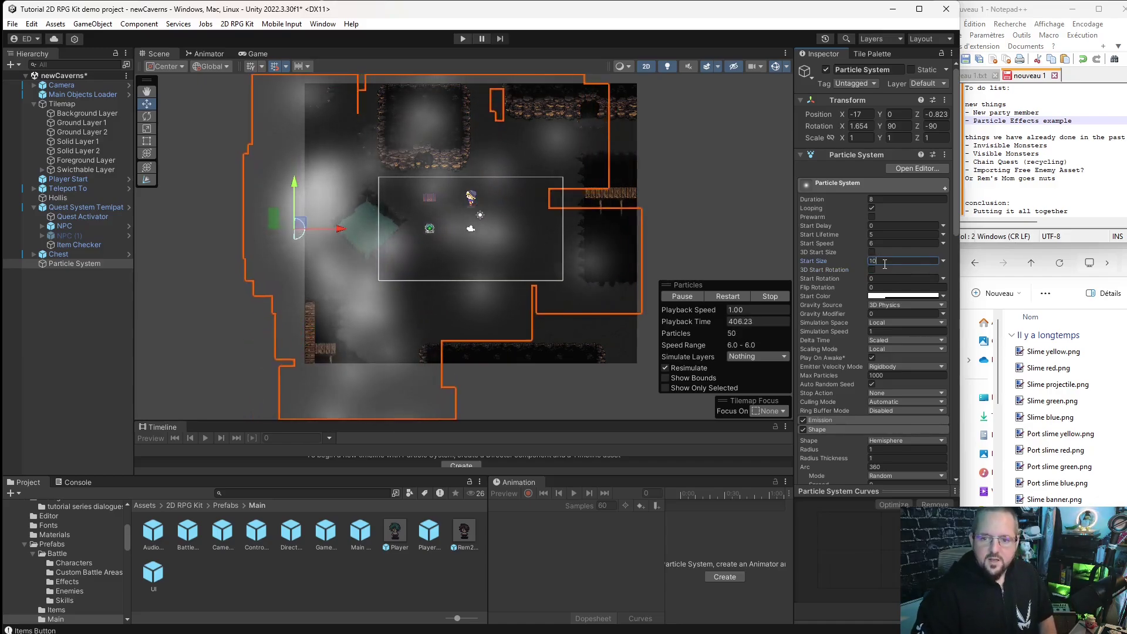
{"action": "scroll", "coordinate": [426, 233], "scroll_direction": "up", "scroll_amount": 5}
{"action": "scroll", "coordinate": [449, 299], "scroll_direction": "down", "scroll_amount": 6}
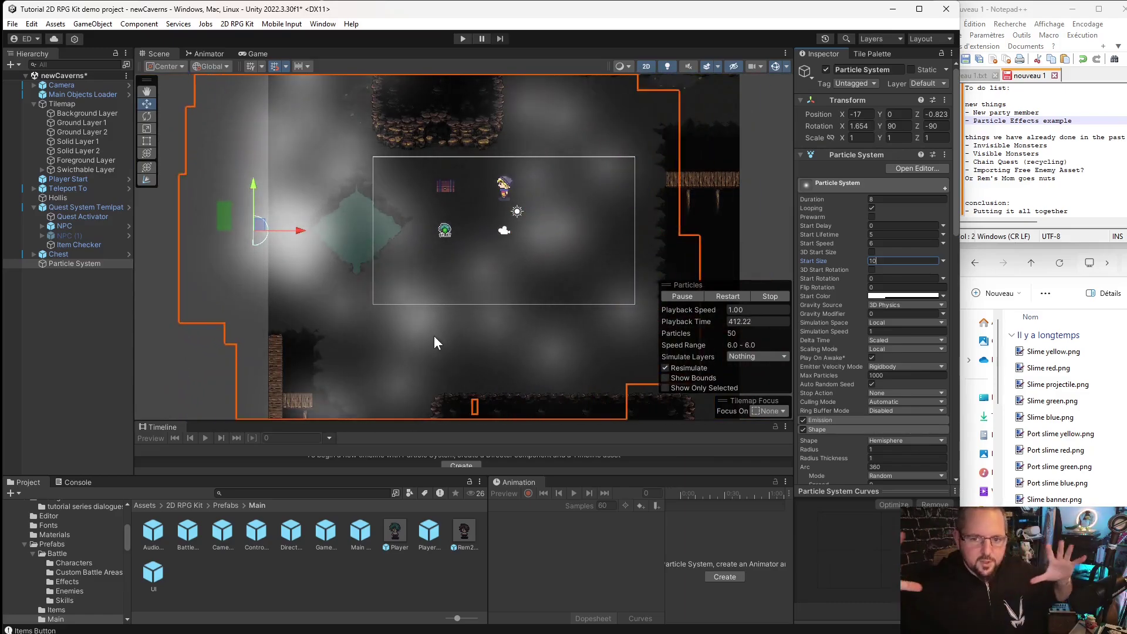
{"action": "scroll", "coordinate": [329, 256], "scroll_direction": "down", "scroll_amount": 2}
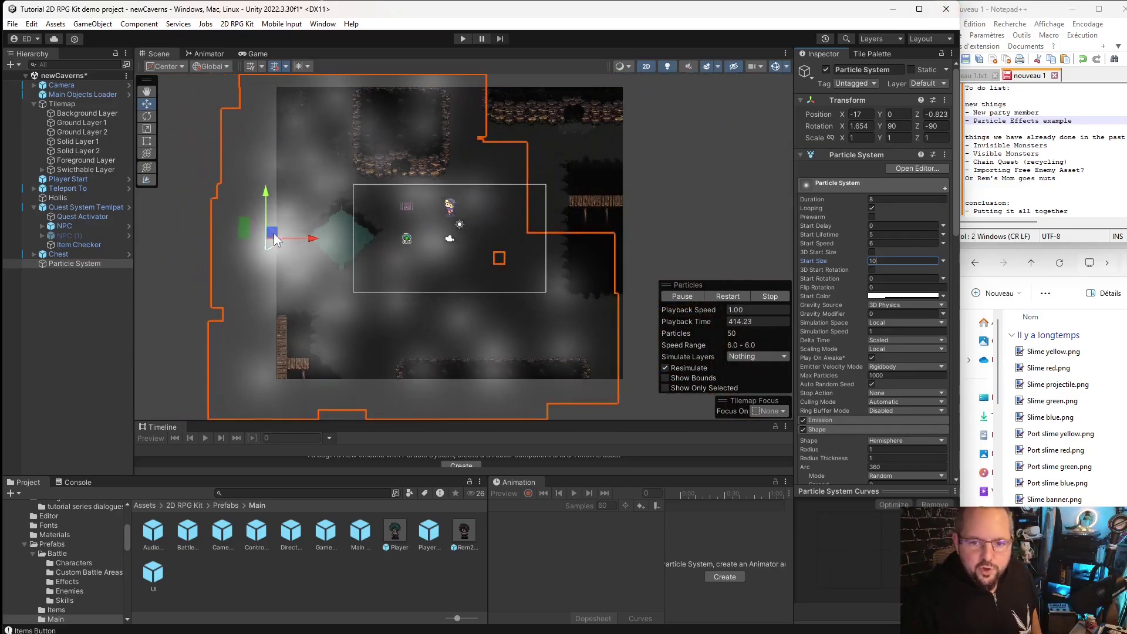
Move the particle system onto the green pool at X -10 and change its emission shape to Sphere.
{"action": "left_click_drag", "start_coordinate": [271, 239], "coordinate": [336, 239]}
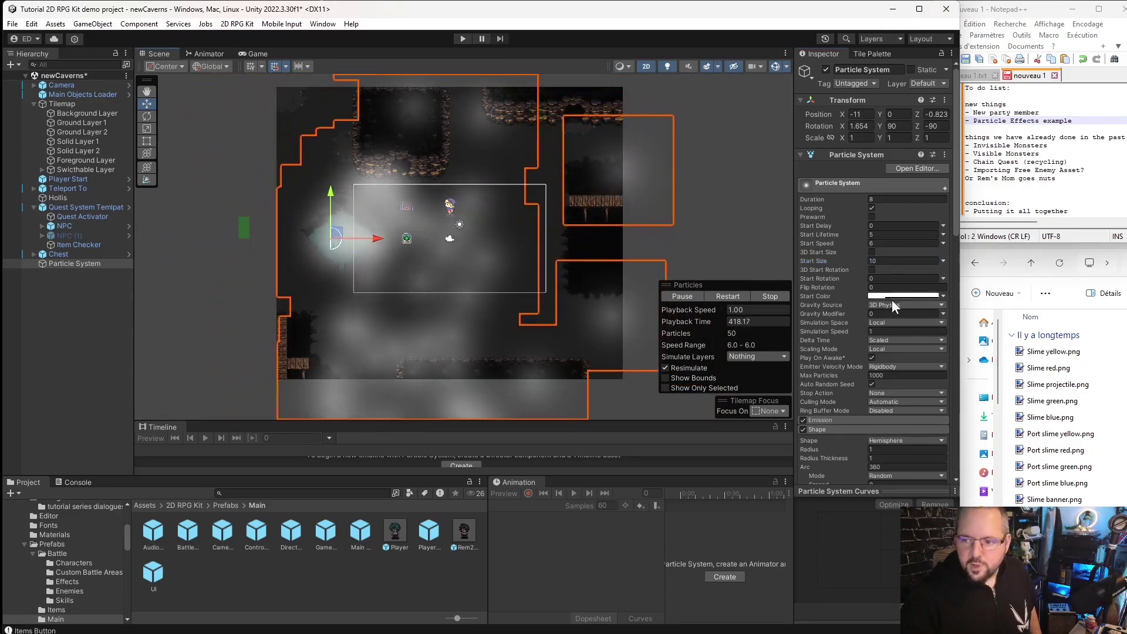
{"action": "scroll", "coordinate": [883, 364], "scroll_direction": "down", "scroll_amount": 5}
{"action": "left_click", "coordinate": [886, 283]}
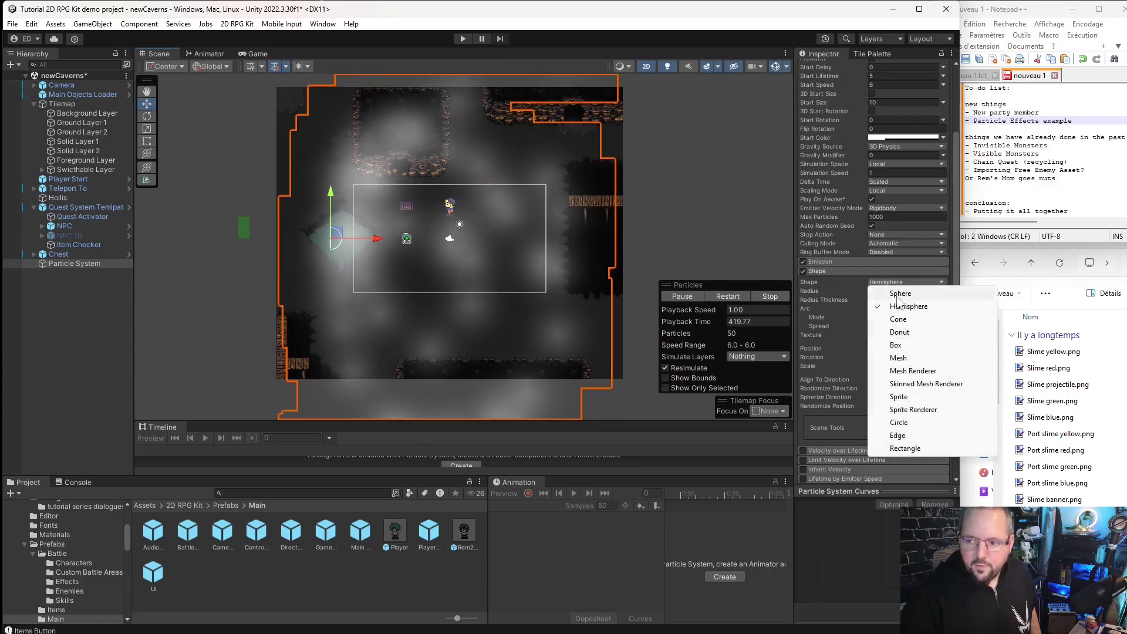
{"action": "left_click", "coordinate": [900, 293]}
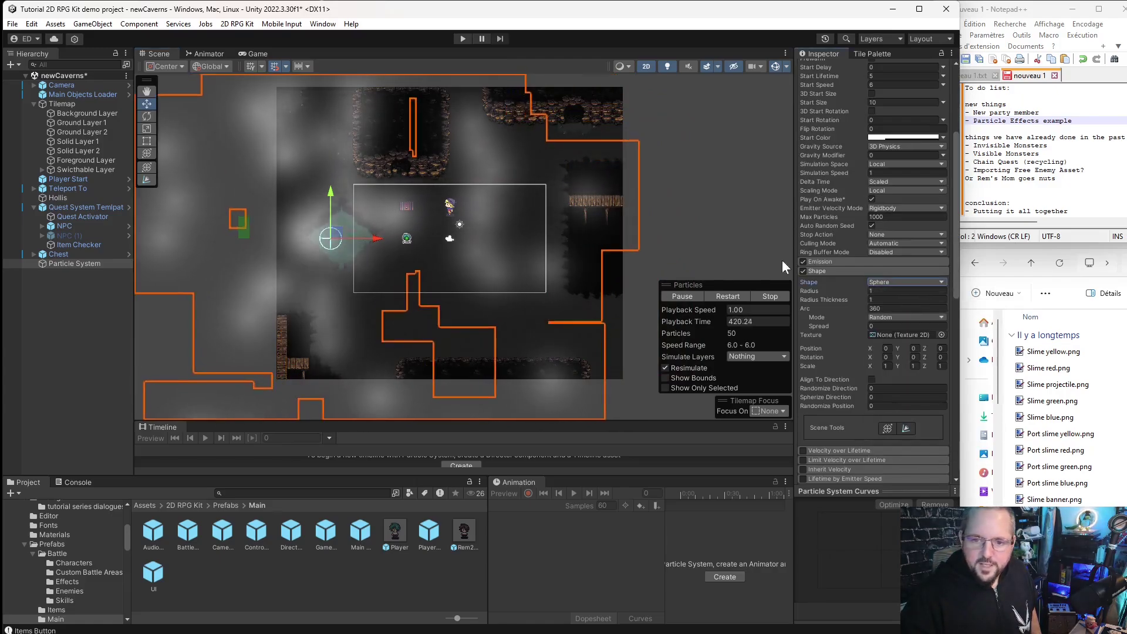
{"action": "left_click_drag", "start_coordinate": [337, 236], "coordinate": [347, 236]}
Deselect the particle system and save the newCaverns scene.
{"action": "scroll", "coordinate": [347, 237], "scroll_direction": "up", "scroll_amount": 10}
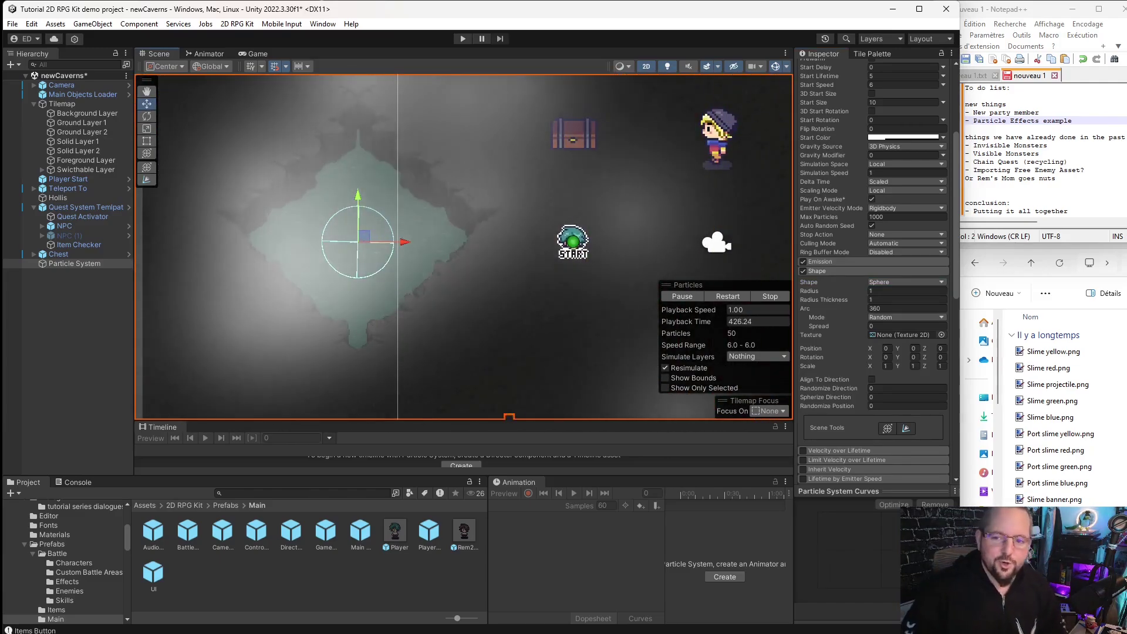
{"action": "scroll", "coordinate": [532, 260], "scroll_direction": "down", "scroll_amount": 6}
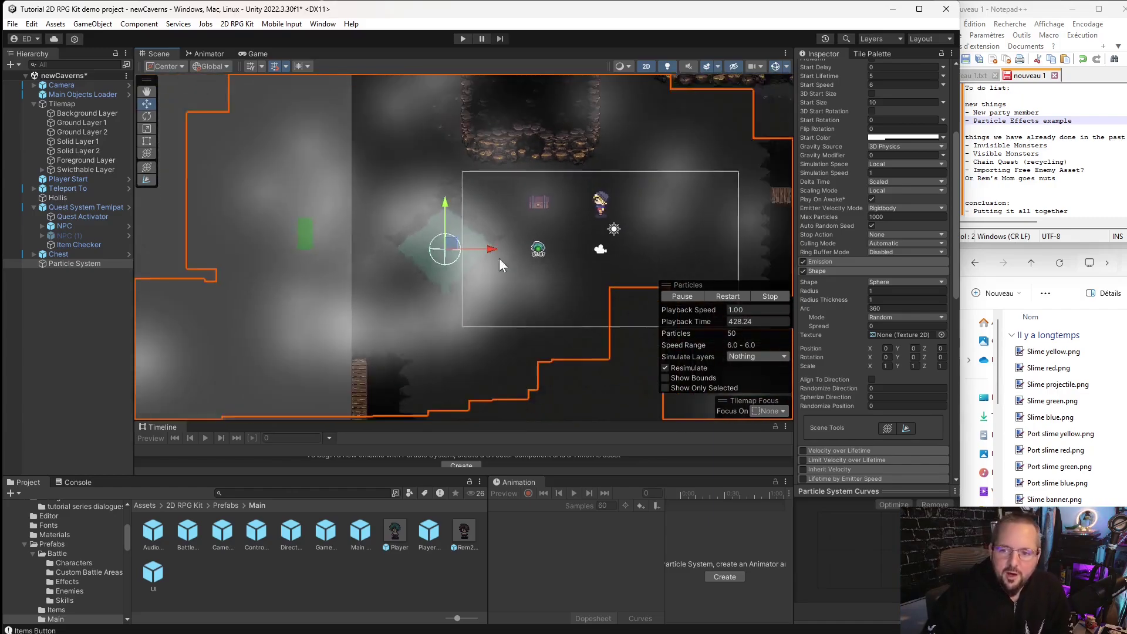
{"action": "scroll", "coordinate": [481, 303], "scroll_direction": "up", "scroll_amount": 4}
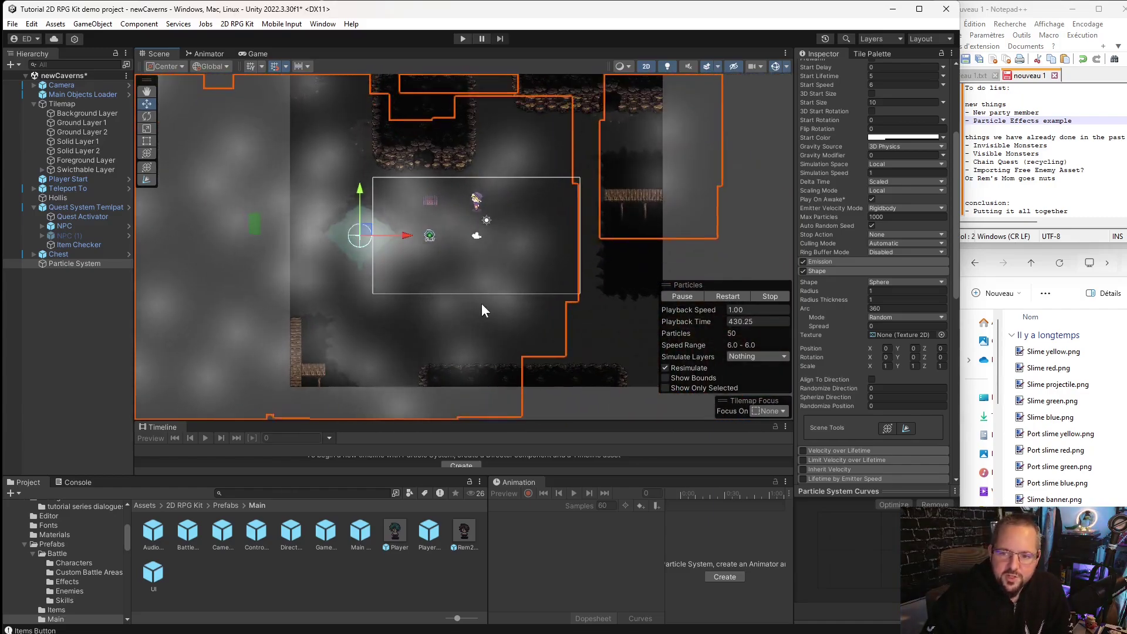
{"action": "scroll", "coordinate": [479, 303], "scroll_direction": "down", "scroll_amount": 7}
{"action": "scroll", "coordinate": [483, 293], "scroll_direction": "up", "scroll_amount": 3}
{"action": "scroll", "coordinate": [423, 282], "scroll_direction": "down", "scroll_amount": 5}
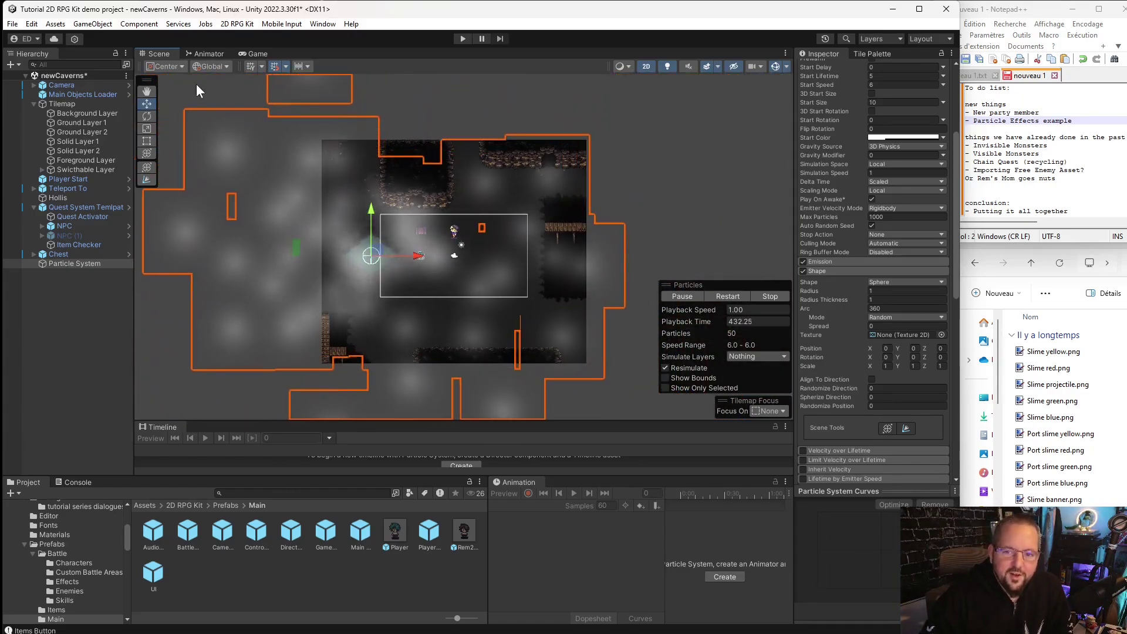
{"action": "left_click", "coordinate": [202, 106]}
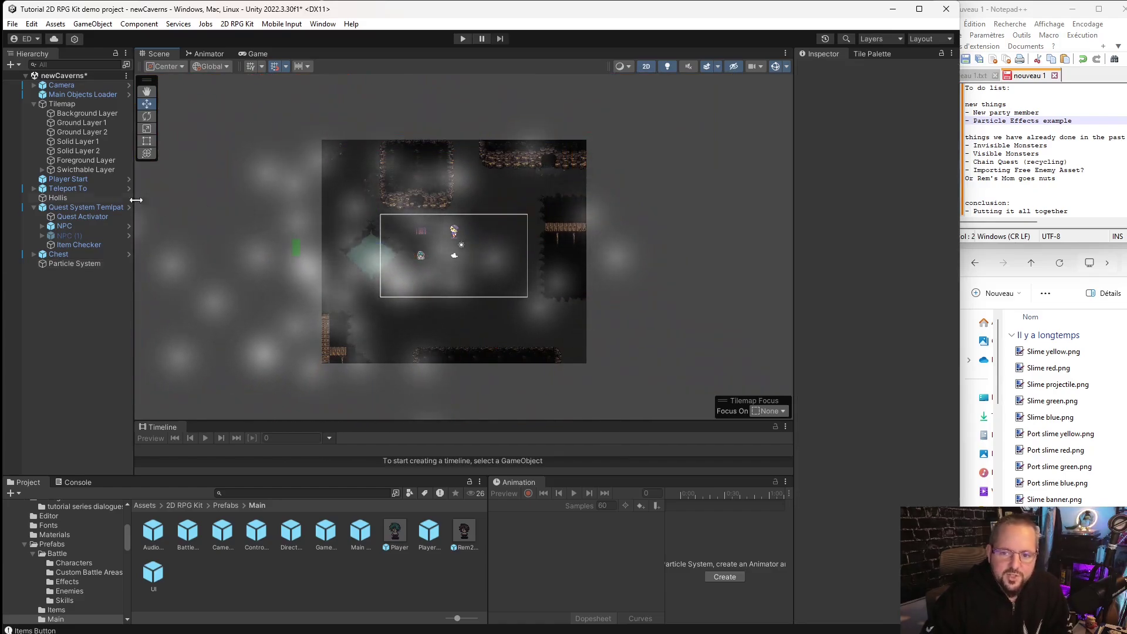
{"action": "left_click", "coordinate": [13, 24]}
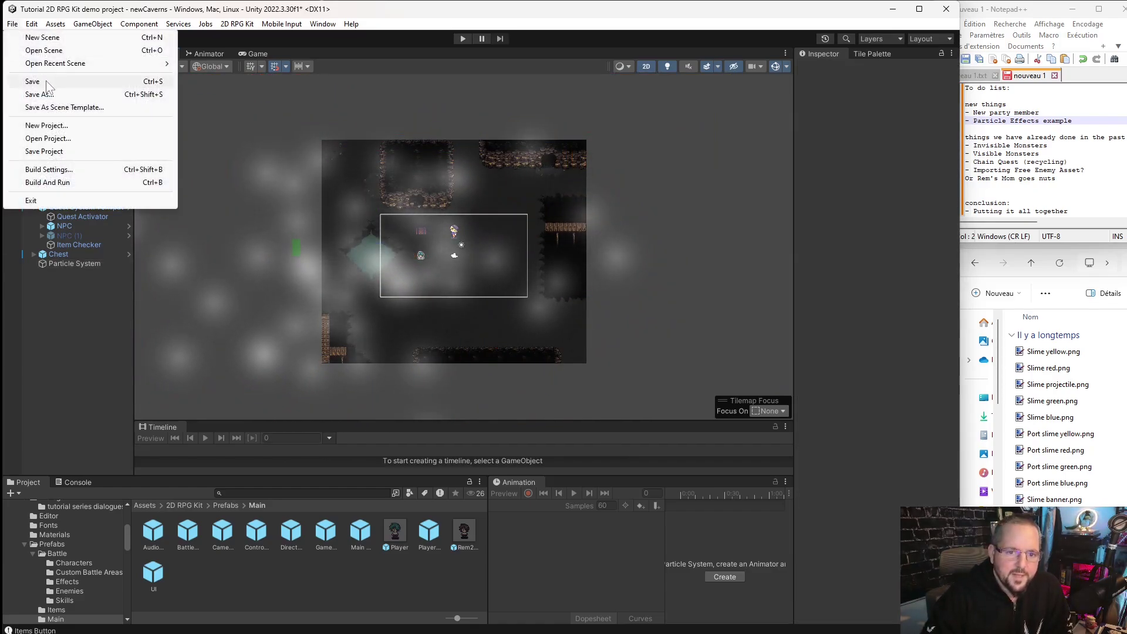
{"action": "left_click", "coordinate": [46, 80]}
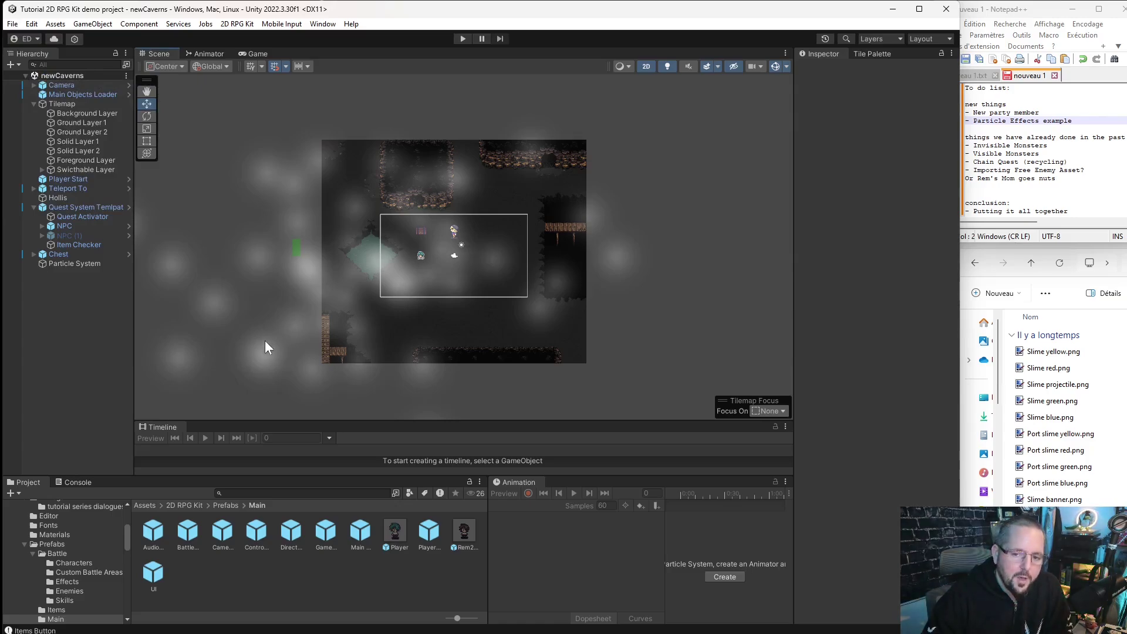
Play-test the scene, walking the player around the pool and across the cavern to check the fog, and stop the game.
{"action": "left_click", "coordinate": [462, 37]}
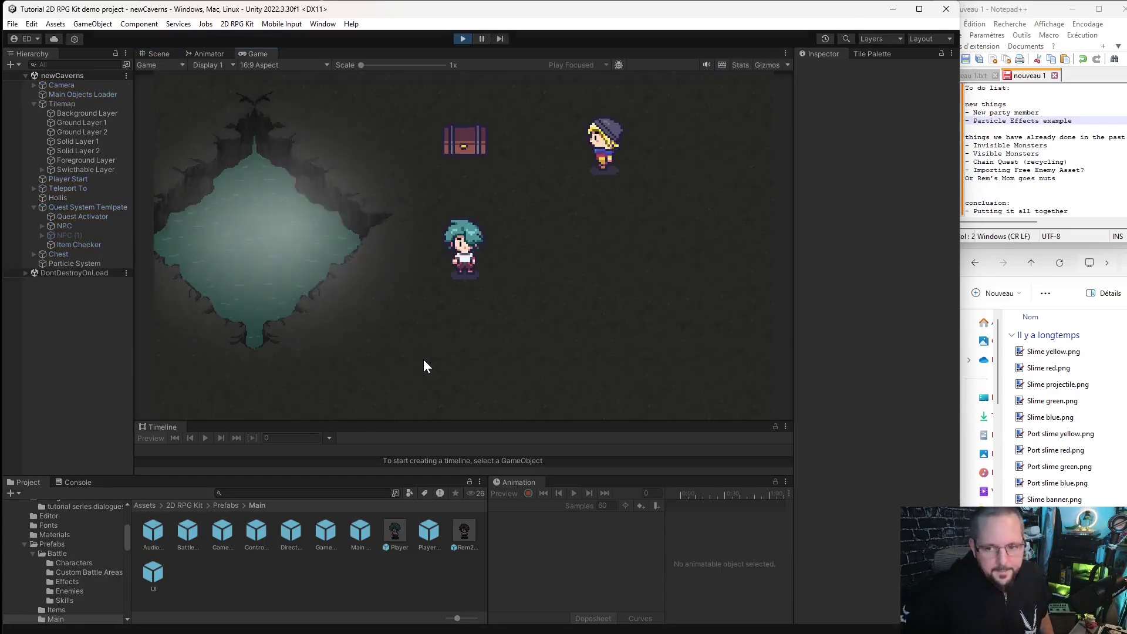
{"action": "key", "text": "Left"}
{"action": "key", "text": "Down"}
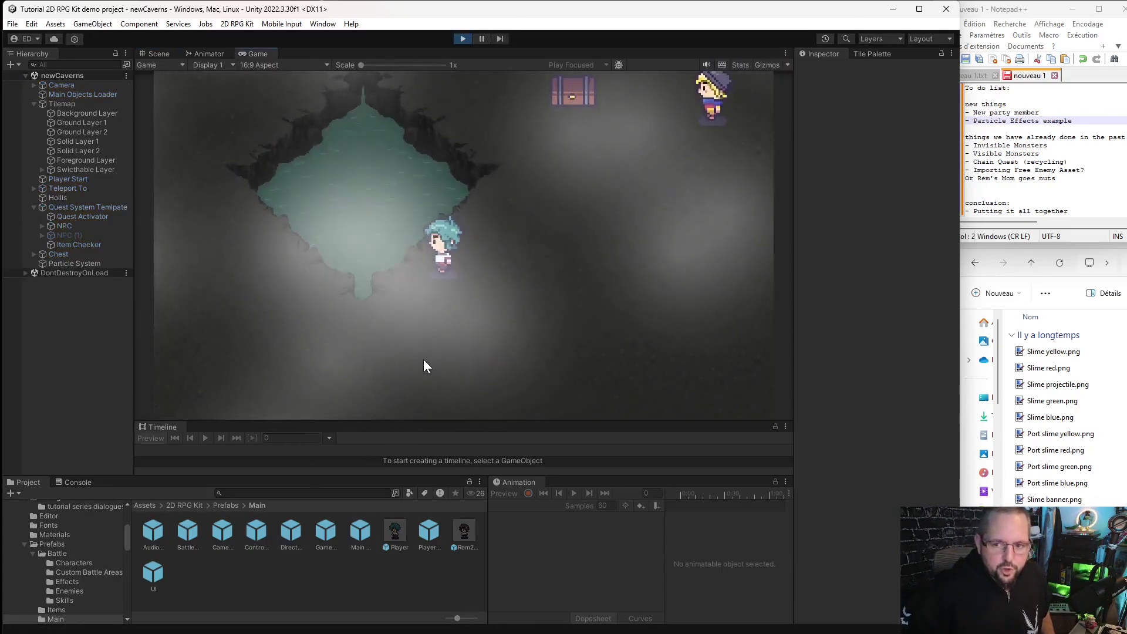
{"action": "key", "text": "Right"}
{"action": "key", "text": "Up"}
{"action": "key", "text": "Up"}
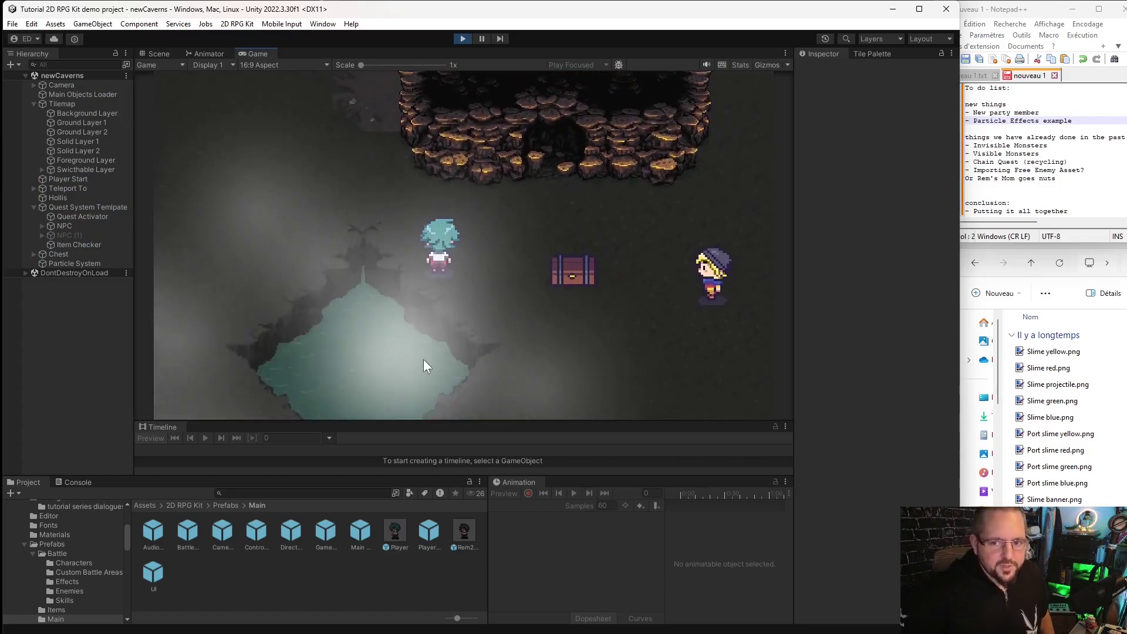
{"action": "key", "text": "Left"}
{"action": "key", "text": "Right"}
{"action": "key", "text": "Down"}
{"action": "key", "text": "Left"}
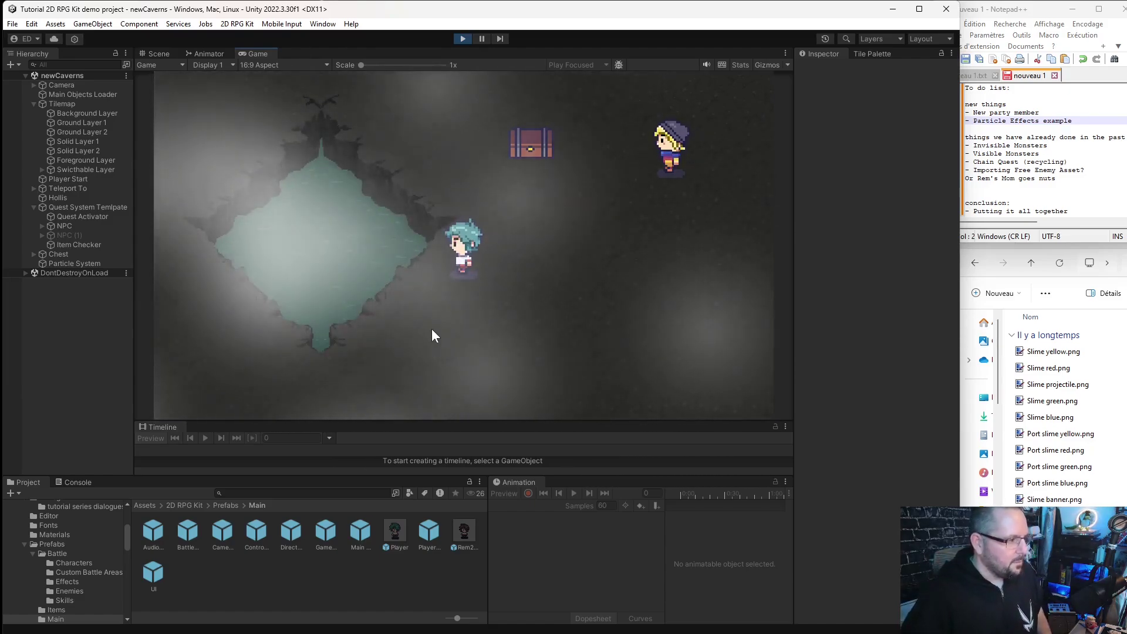
{"action": "key", "text": "Right"}
{"action": "key", "text": "Up"}
{"action": "key", "text": "Down"}
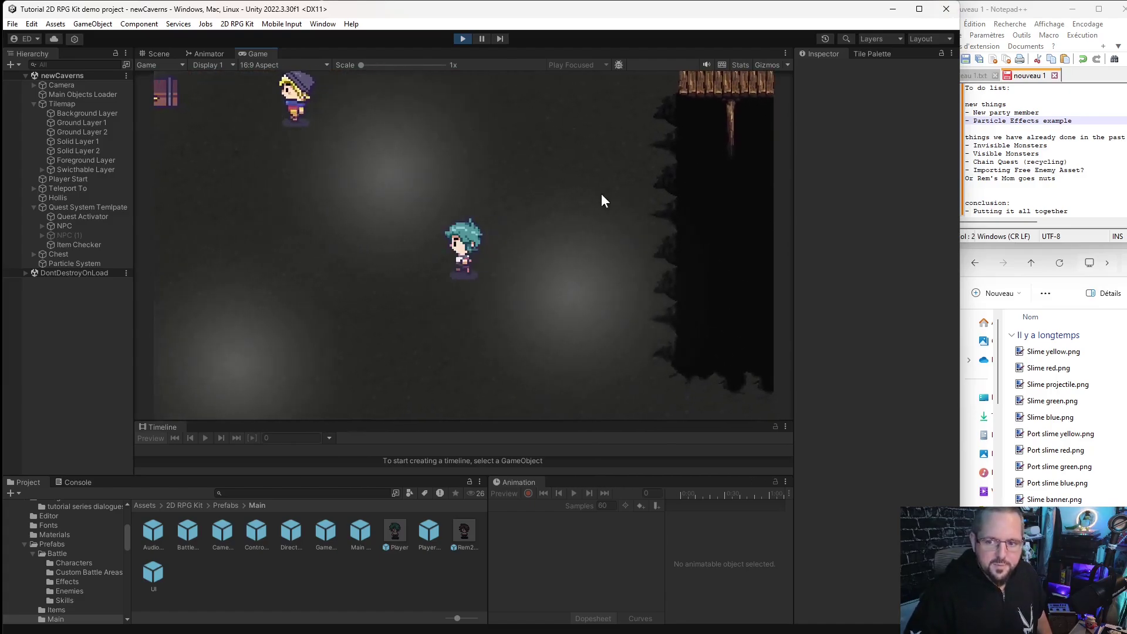
{"action": "key", "text": "Left"}
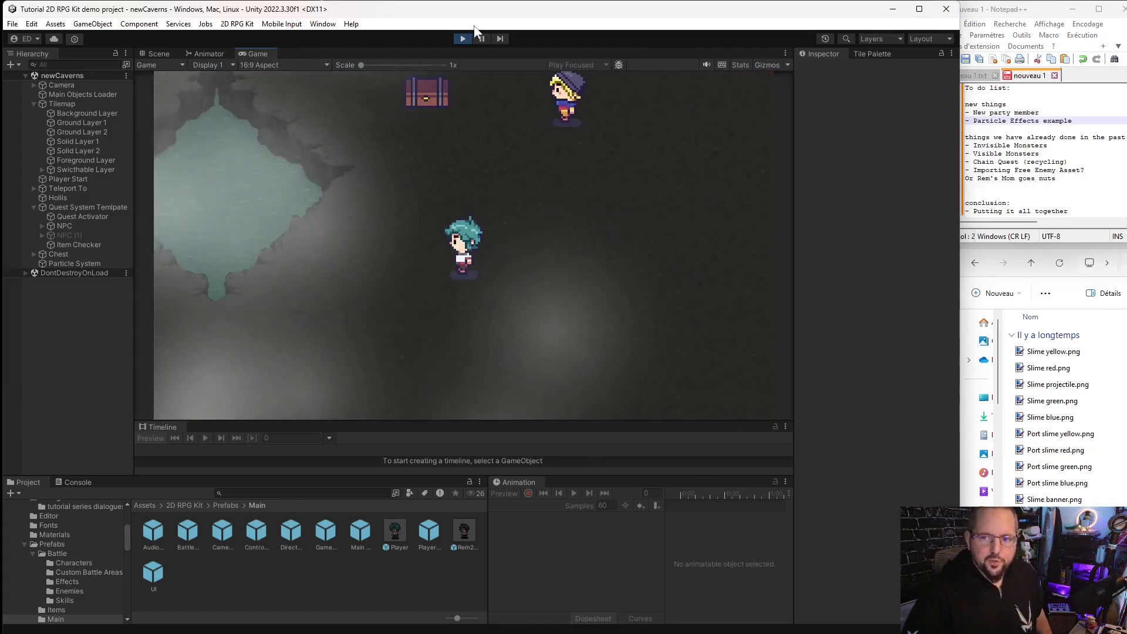
{"action": "left_click", "coordinate": [463, 38]}
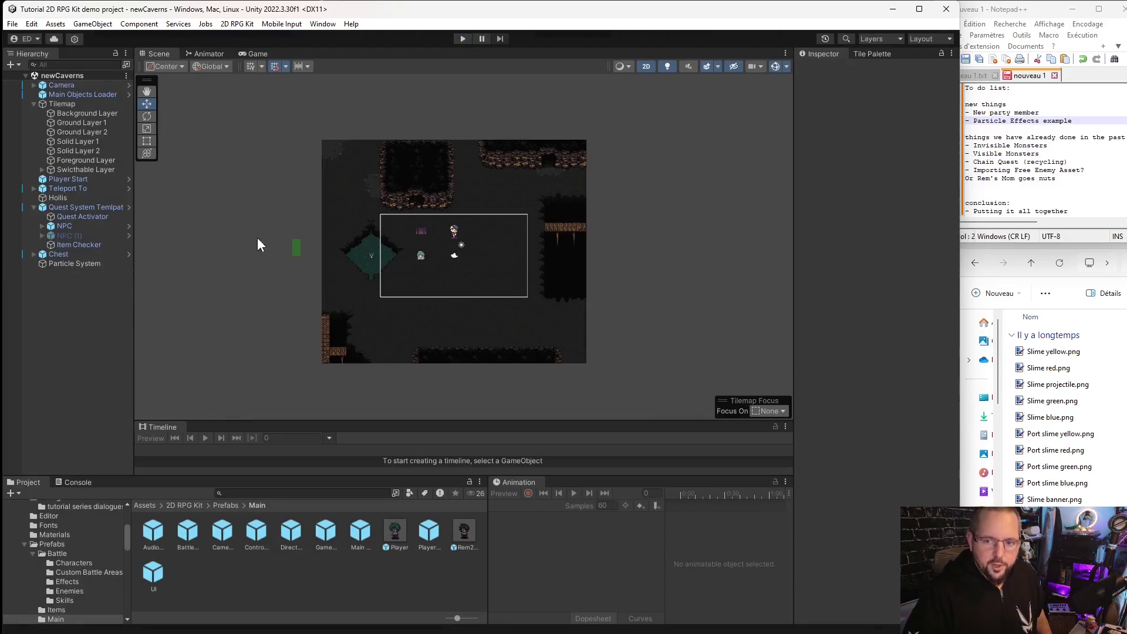
Duplicate the particle system and move the copy to X 14, over the dark pit on the map's east side.
{"action": "left_click", "coordinate": [71, 263]}
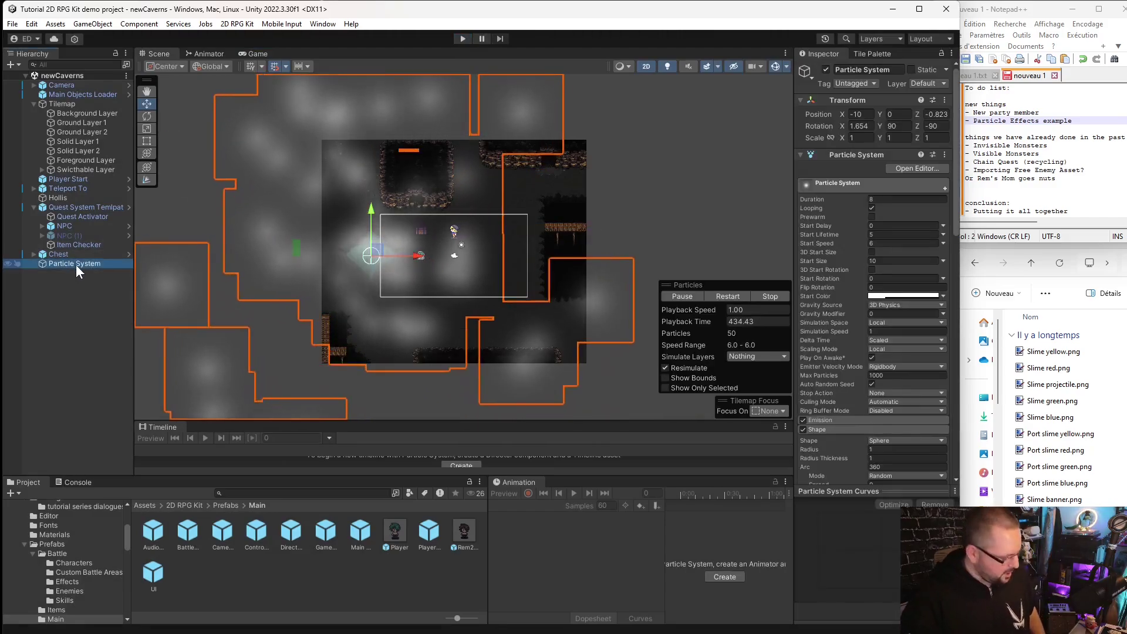
{"action": "key", "text": "ctrl+d"}
{"action": "left_click_drag", "start_coordinate": [373, 254], "coordinate": [577, 251]}
{"action": "left_click", "coordinate": [251, 173]}
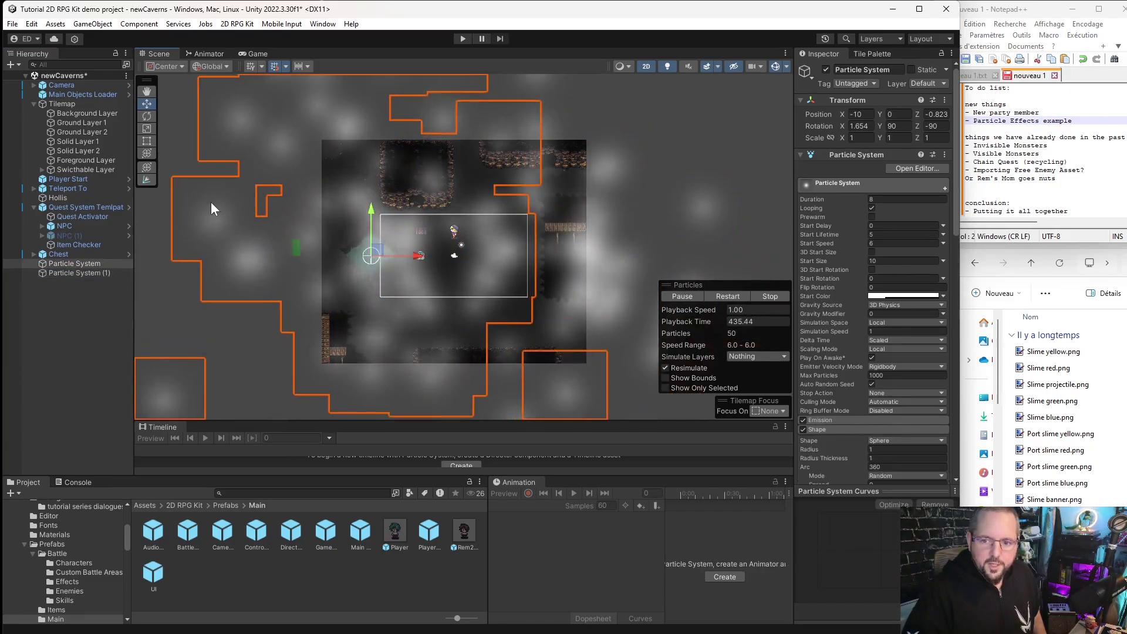
{"action": "left_click", "coordinate": [146, 301]}
Play-test the two fog emitters by walking the player east and north past the rock walls, and stop the game.
{"action": "left_click", "coordinate": [462, 39]}
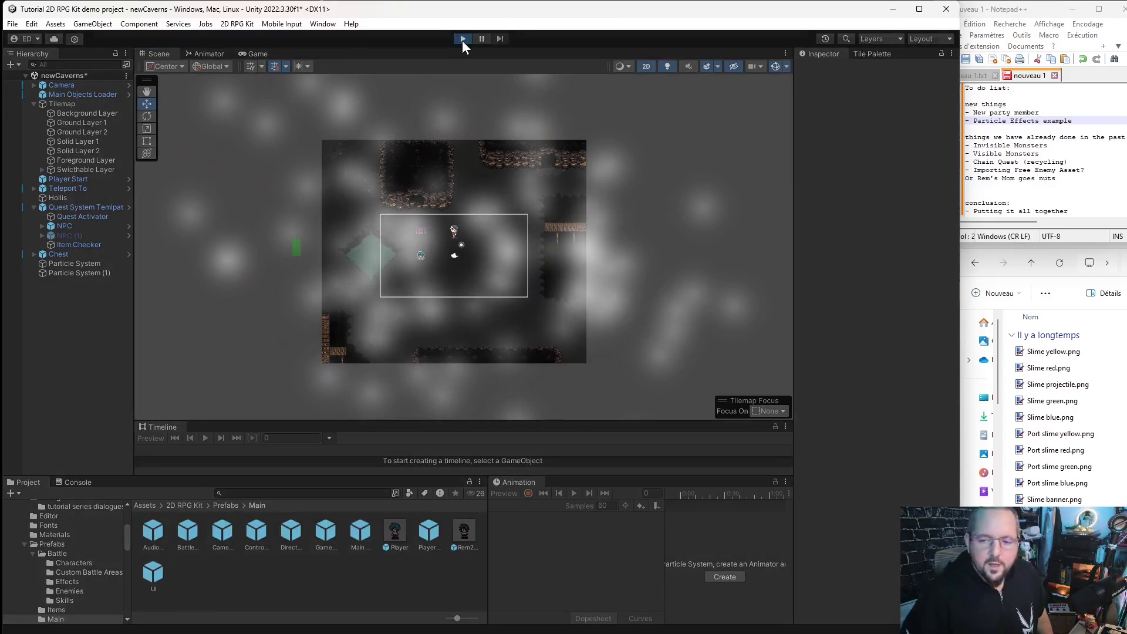
{"action": "key", "text": "d"}
{"action": "key", "text": "w"}
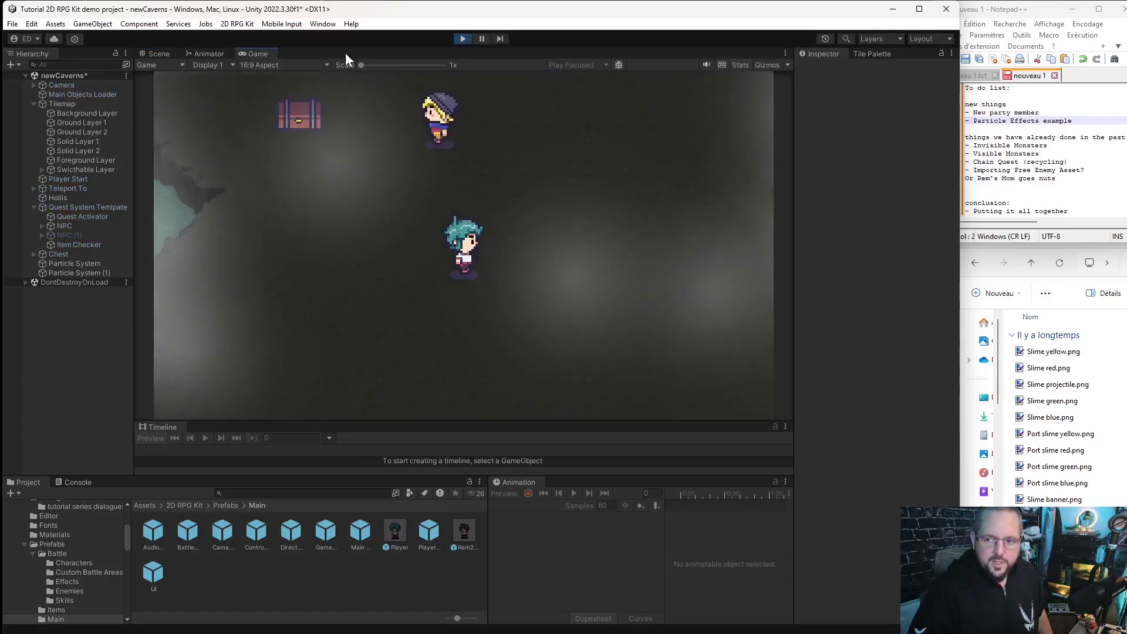
{"action": "key", "text": "a"}
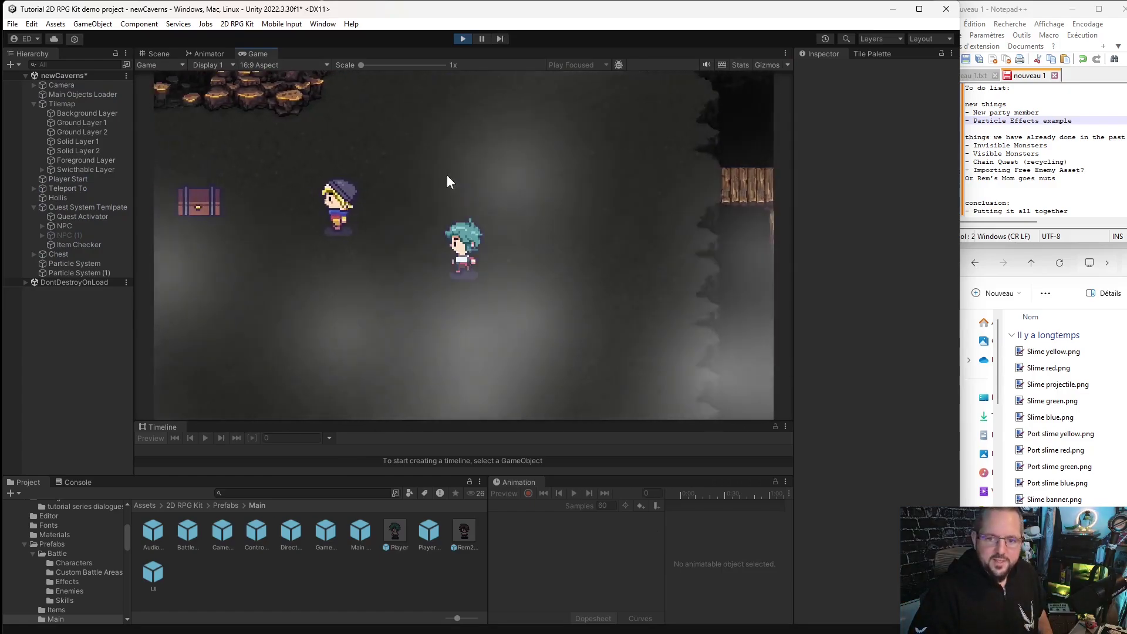
{"action": "key", "text": "w"}
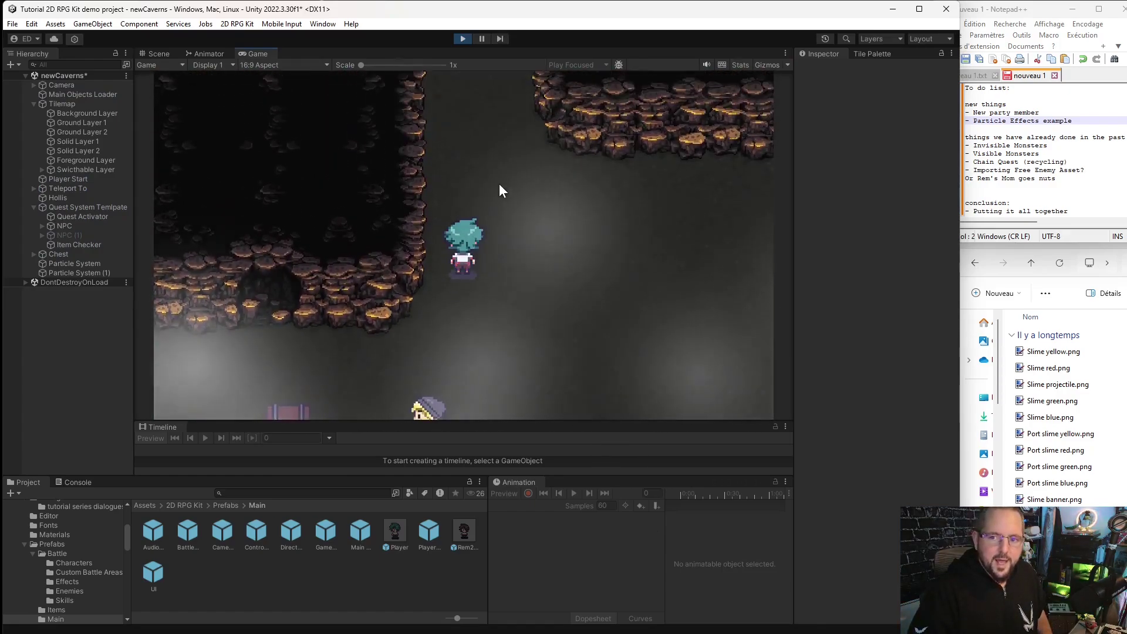
{"action": "left_click", "coordinate": [462, 38]}
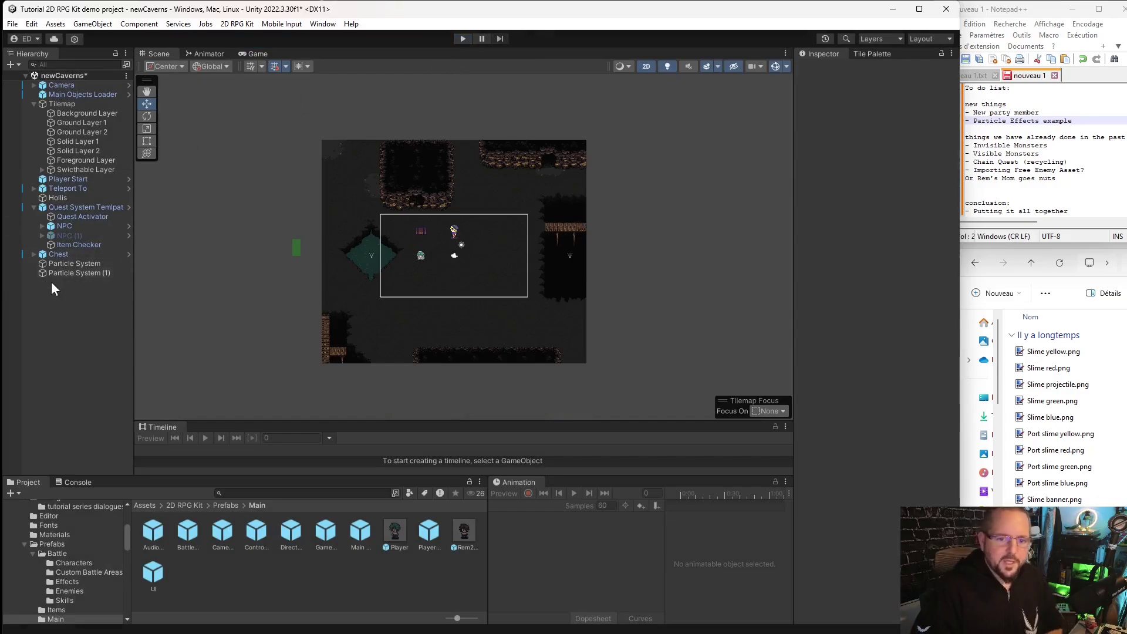
Enable Prewarm on both particle systems.
{"action": "left_click", "coordinate": [75, 265]}
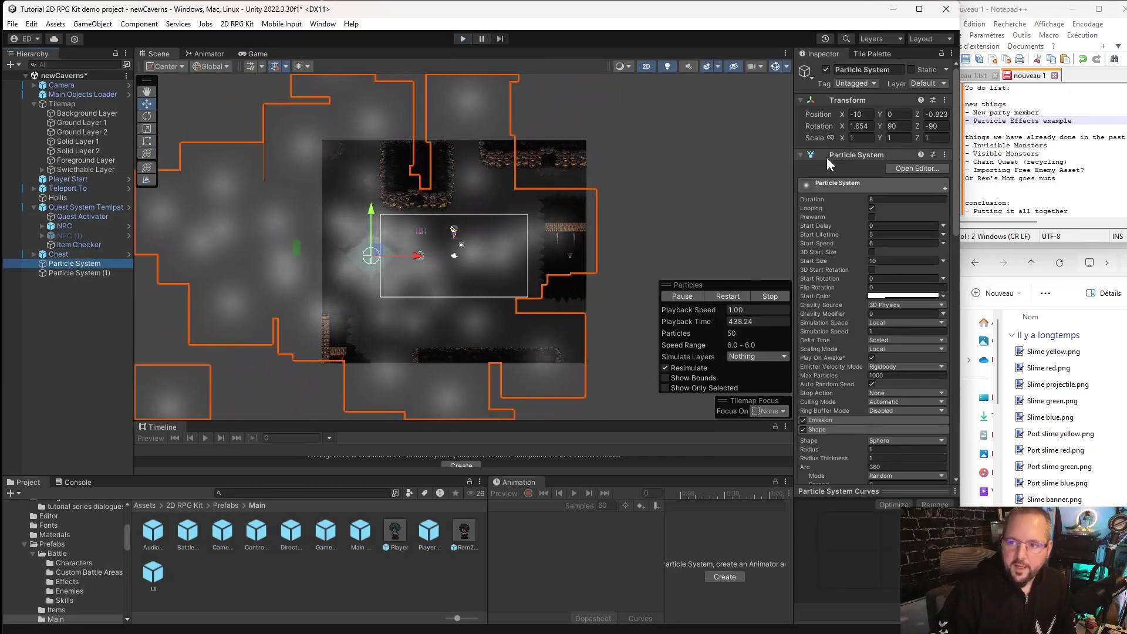
{"action": "left_click", "coordinate": [872, 216]}
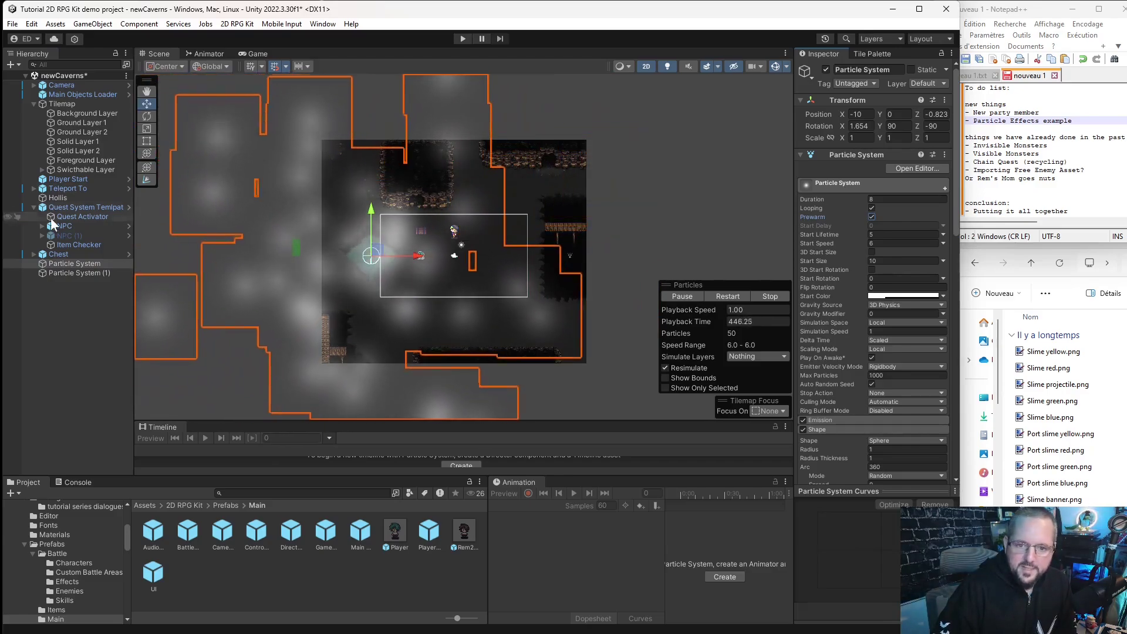
{"action": "left_click", "coordinate": [79, 273]}
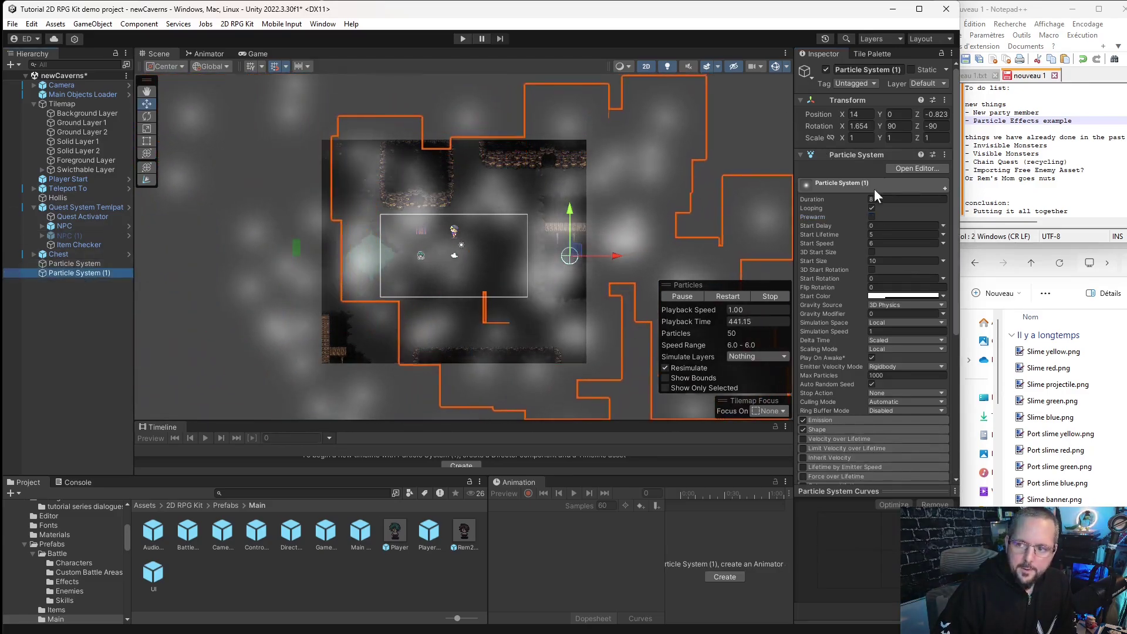
{"action": "left_click", "coordinate": [872, 217]}
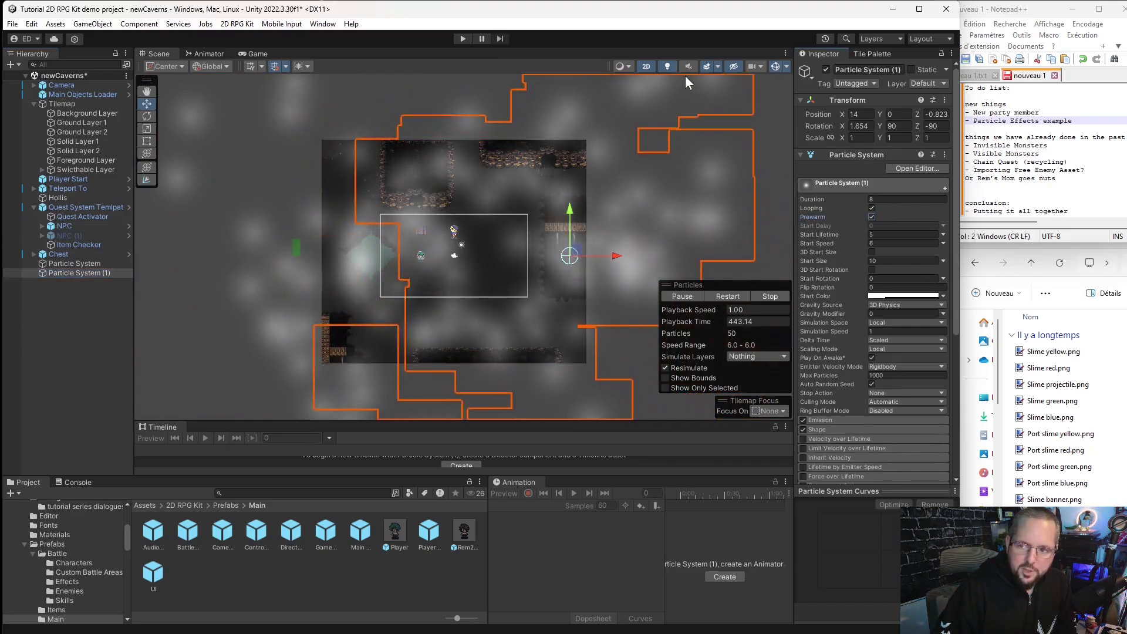
Play-test the prewarmed fog by walking the player around near the party member and chest, and stop the game.
{"action": "left_click", "coordinate": [459, 39]}
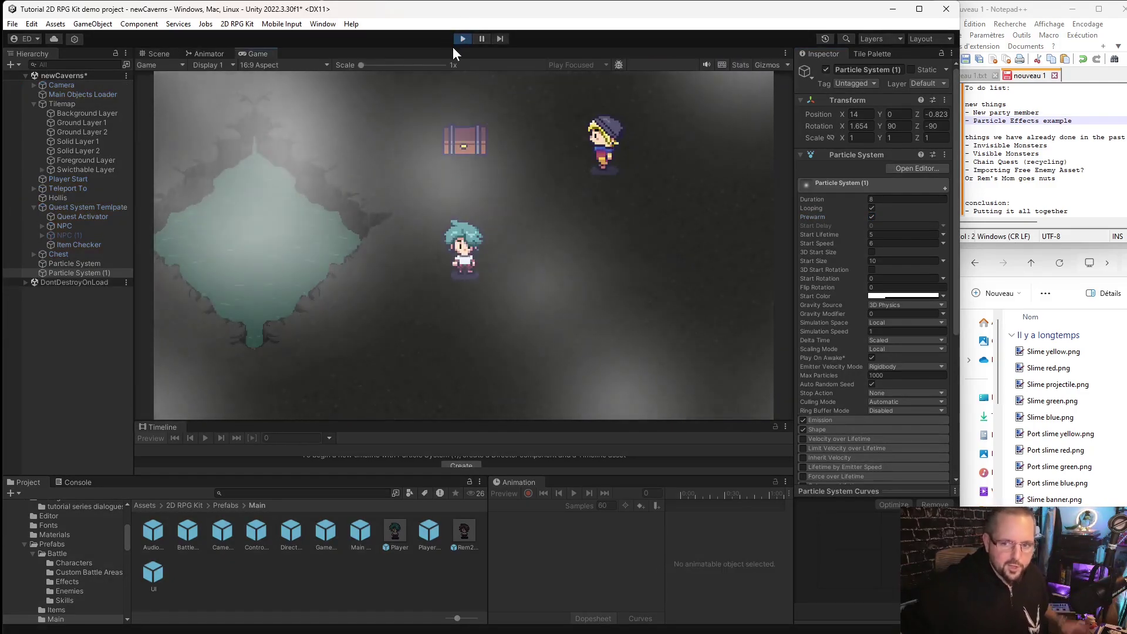
{"action": "key", "text": "Right"}
{"action": "key", "text": "Up"}
{"action": "key", "text": "Down"}
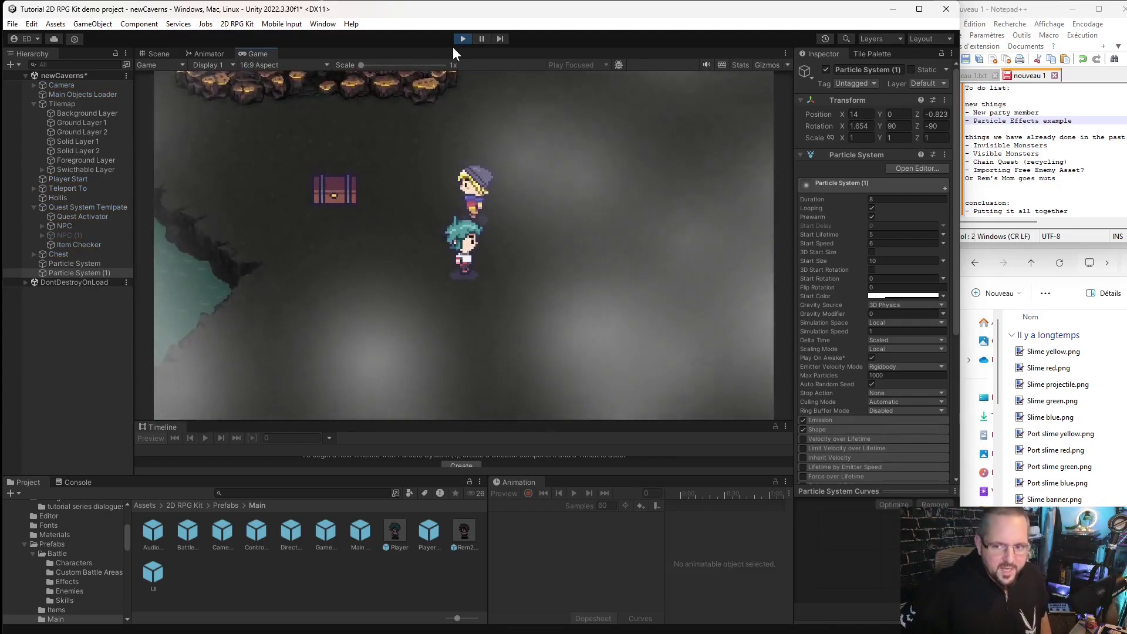
{"action": "key", "text": "Left"}
{"action": "key", "text": "Down"}
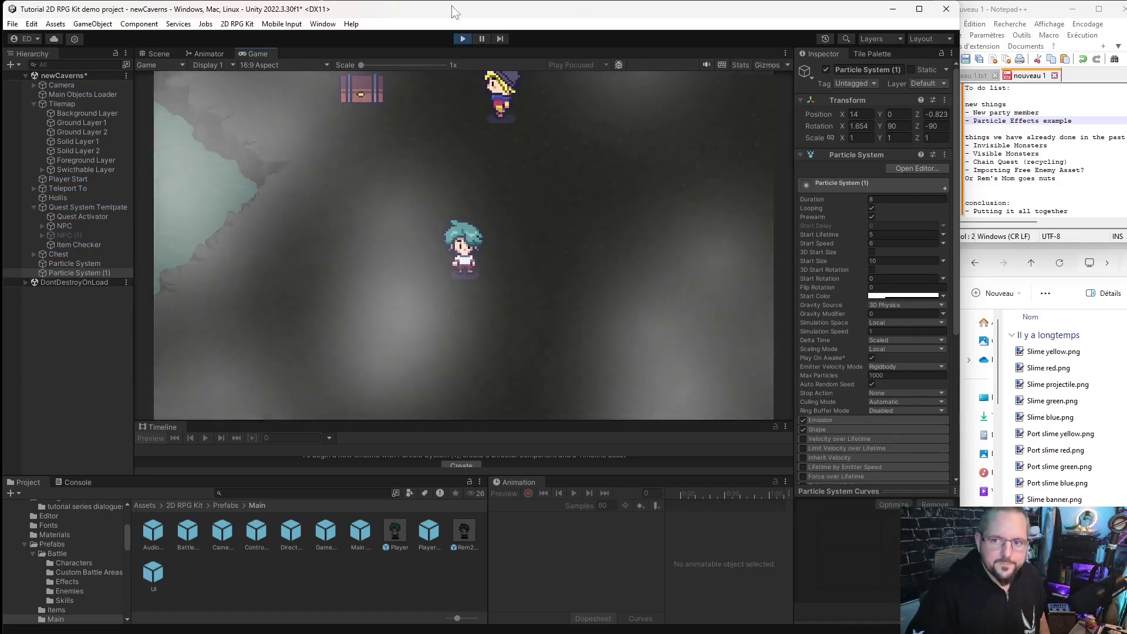
{"action": "left_click", "coordinate": [462, 37]}
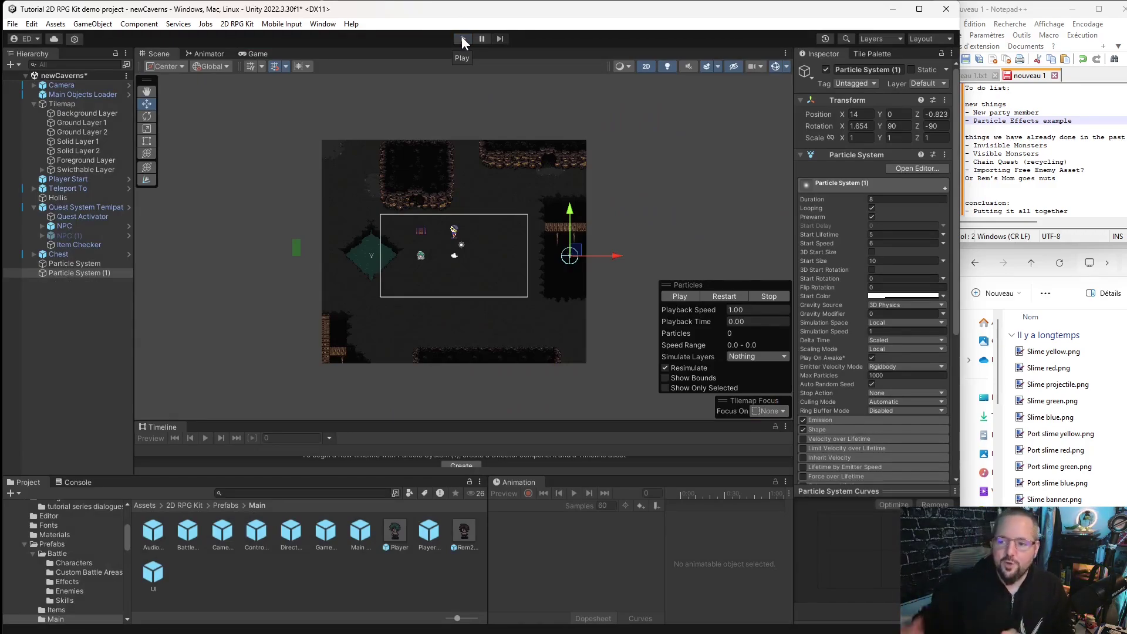
Review the second particle system's settings, and switch to Notepad++ to highlight the Invisible Monsters and Visible Monsters to-do items.
{"action": "scroll", "coordinate": [851, 343], "scroll_direction": "down", "scroll_amount": 5}
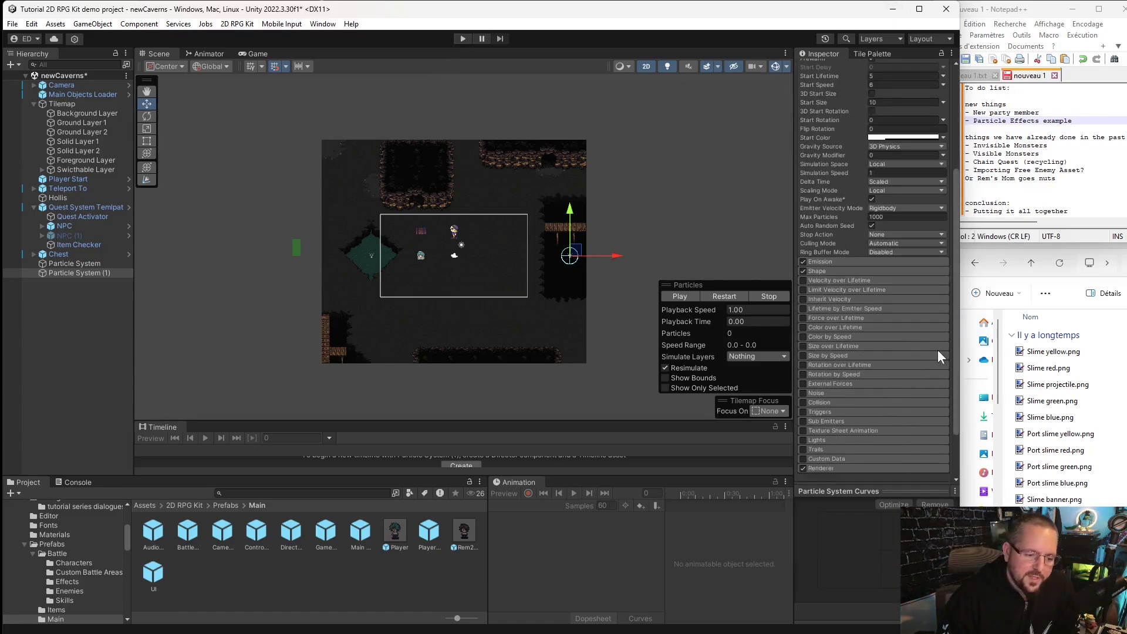
{"action": "scroll", "coordinate": [937, 350], "scroll_direction": "up", "scroll_amount": 5}
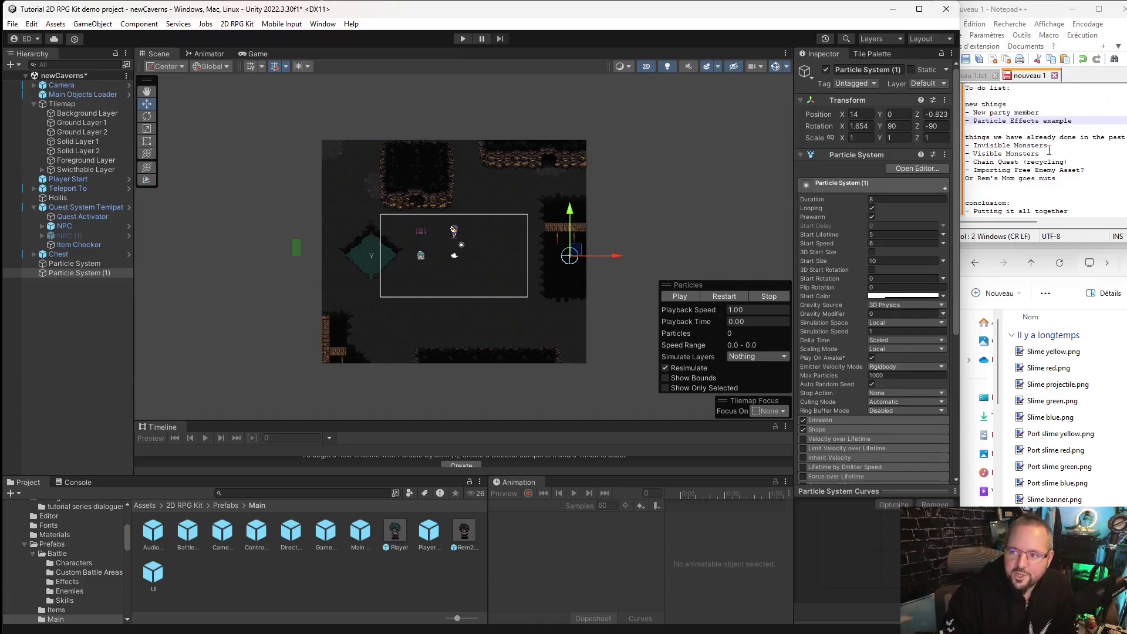
{"action": "left_click", "coordinate": [987, 148]}
{"action": "left_click_drag", "start_coordinate": [987, 146], "coordinate": [1057, 146]}
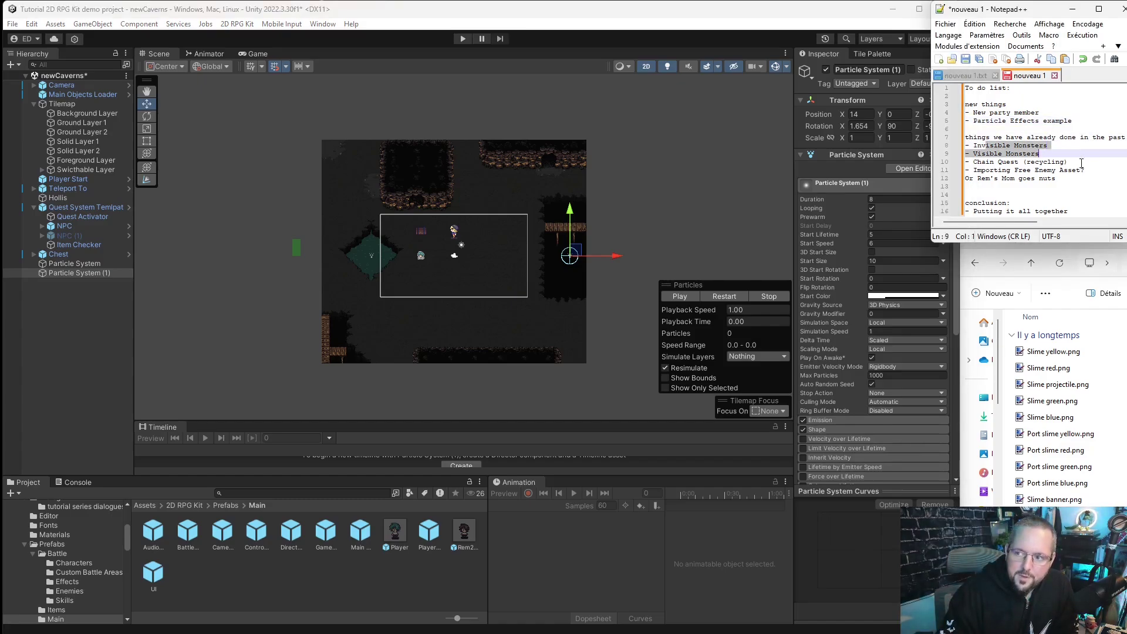
Highlight the "Mom goes nuts" to-do item and inspect the cave entrance in the map's northeast wall in Unity.
{"action": "left_click", "coordinate": [1062, 188]}
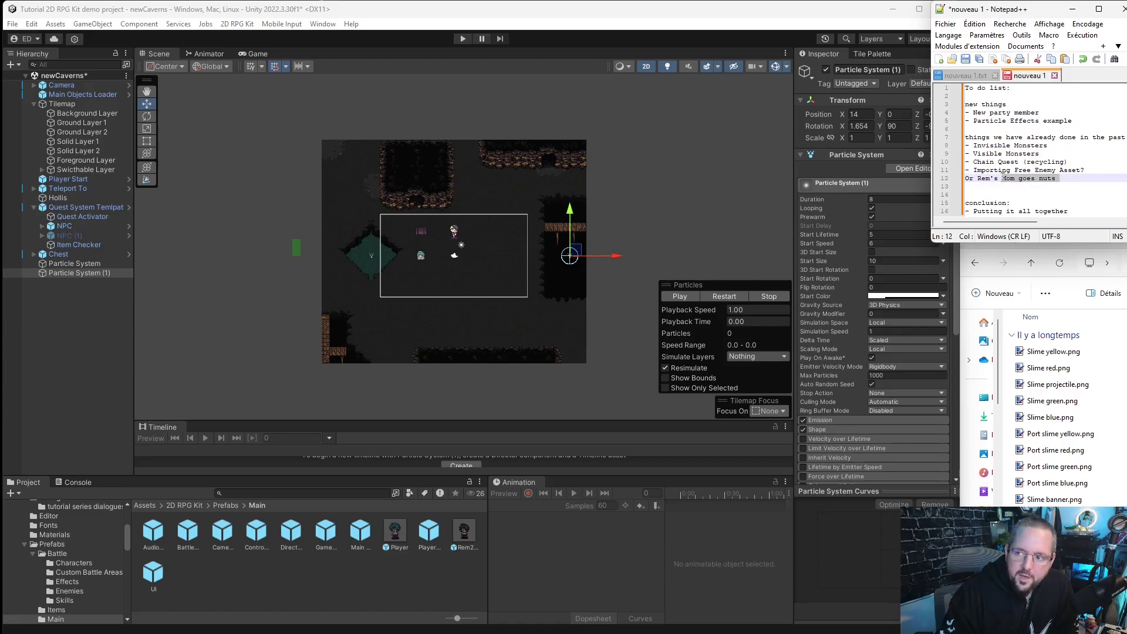
{"action": "scroll", "coordinate": [442, 273], "scroll_direction": "up", "scroll_amount": 10}
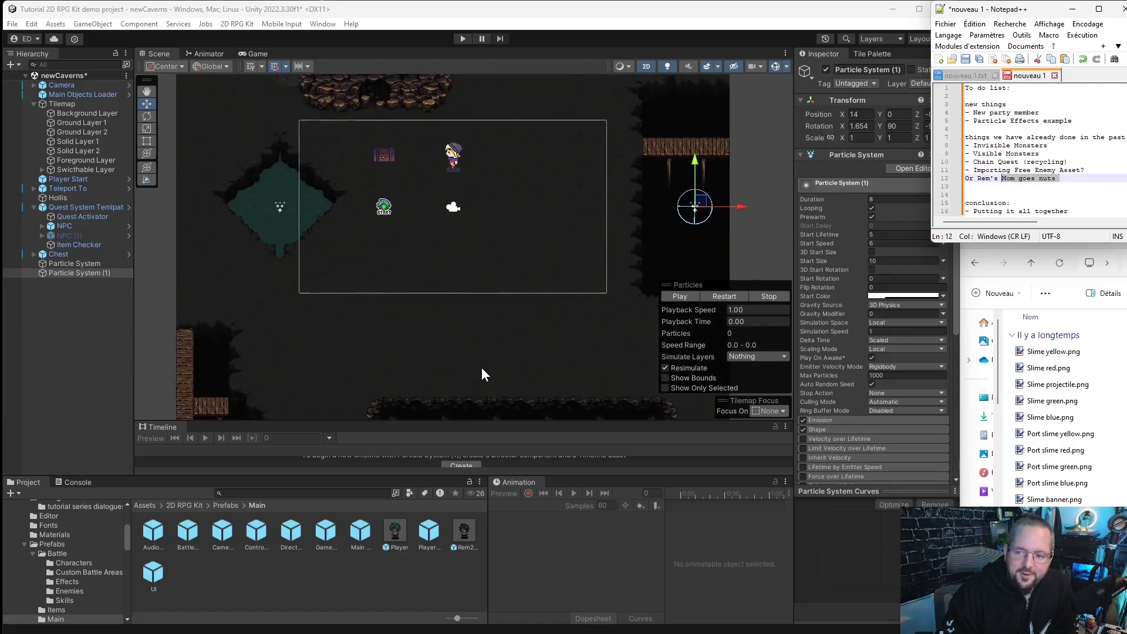
{"action": "middle_click_drag", "start_coordinate": [626, 133], "coordinate": [435, 331]}
{"action": "scroll", "coordinate": [454, 244], "scroll_direction": "up", "scroll_amount": 10}
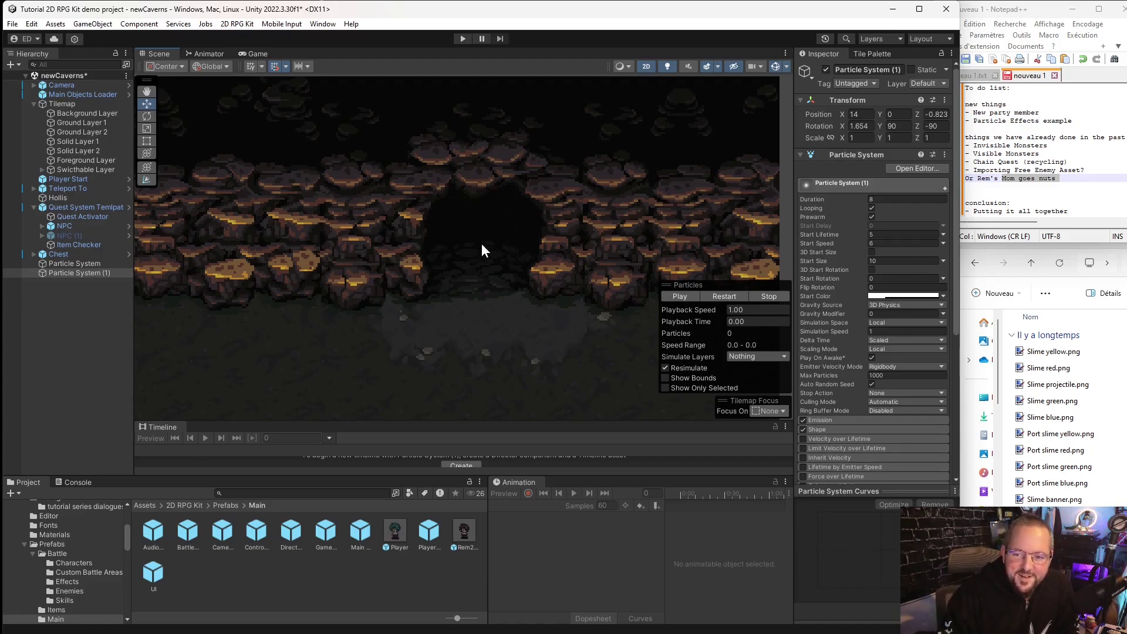
{"action": "scroll", "coordinate": [482, 246], "scroll_direction": "down", "scroll_amount": 10}
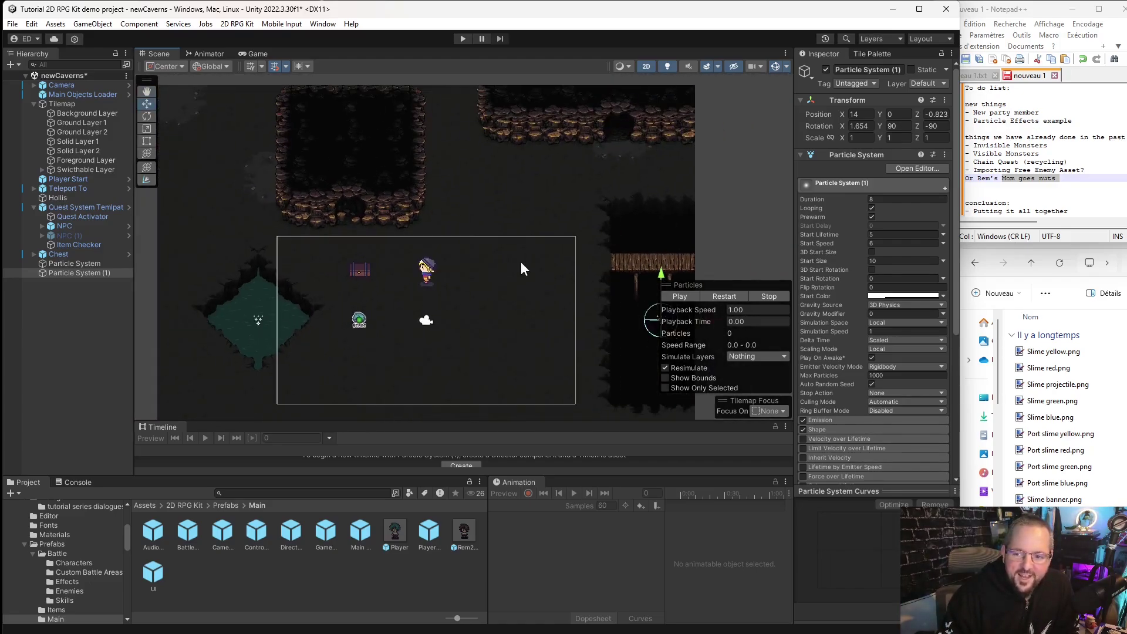
{"action": "scroll", "coordinate": [453, 318], "scroll_direction": "down", "scroll_amount": 3}
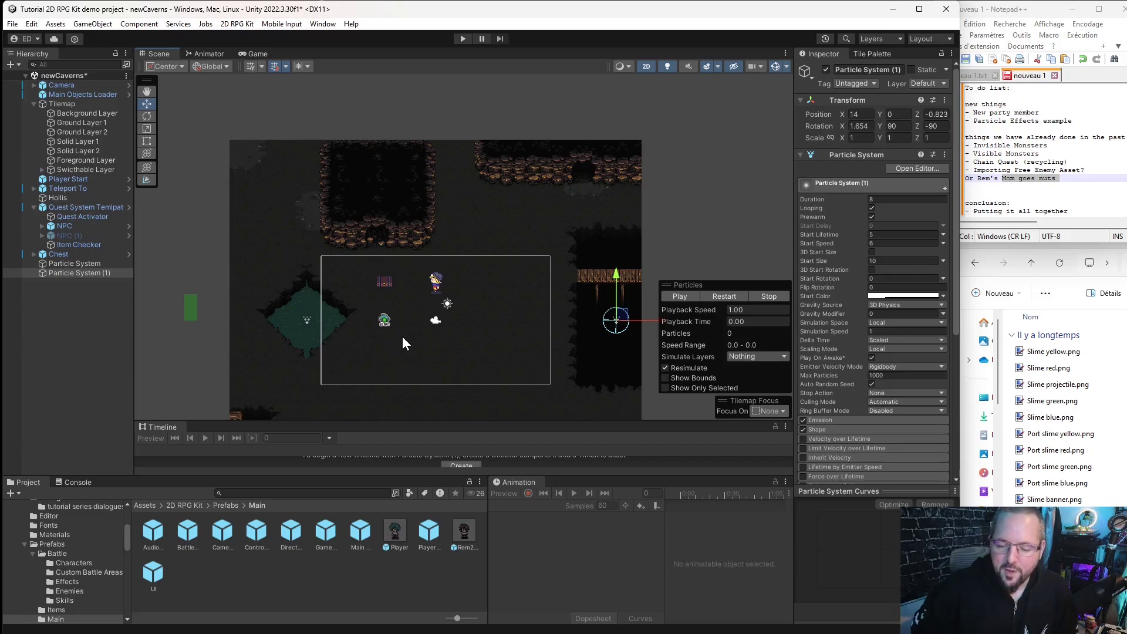
Minimize the file explorer window and clear the selection of the second particle system.
{"action": "left_click", "coordinate": [1070, 249]}
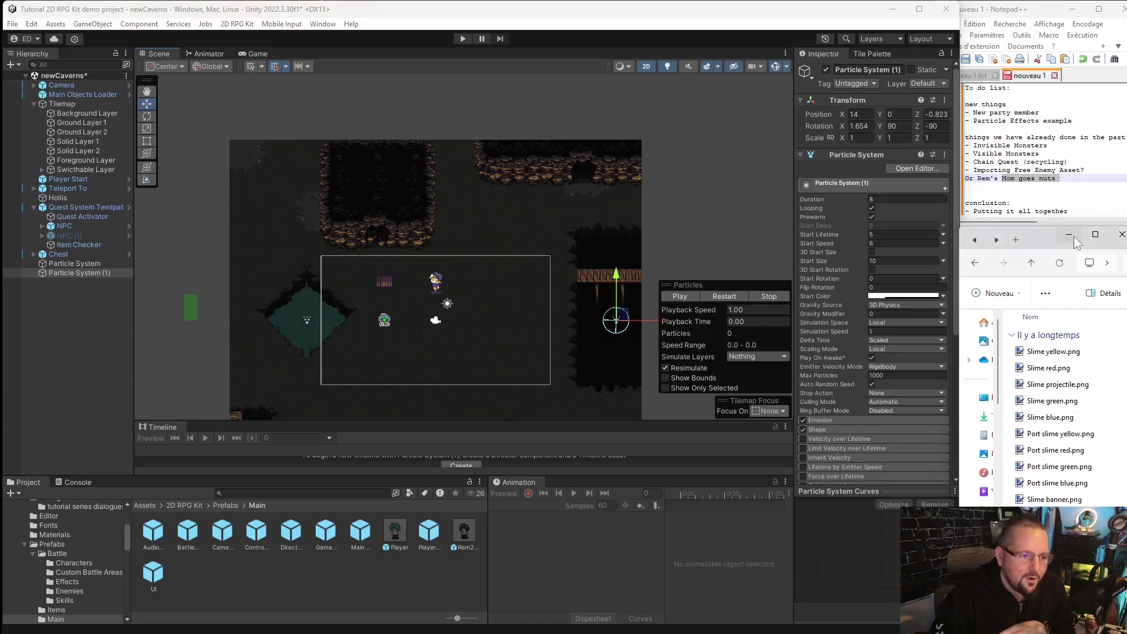
{"action": "left_click", "coordinate": [1069, 235]}
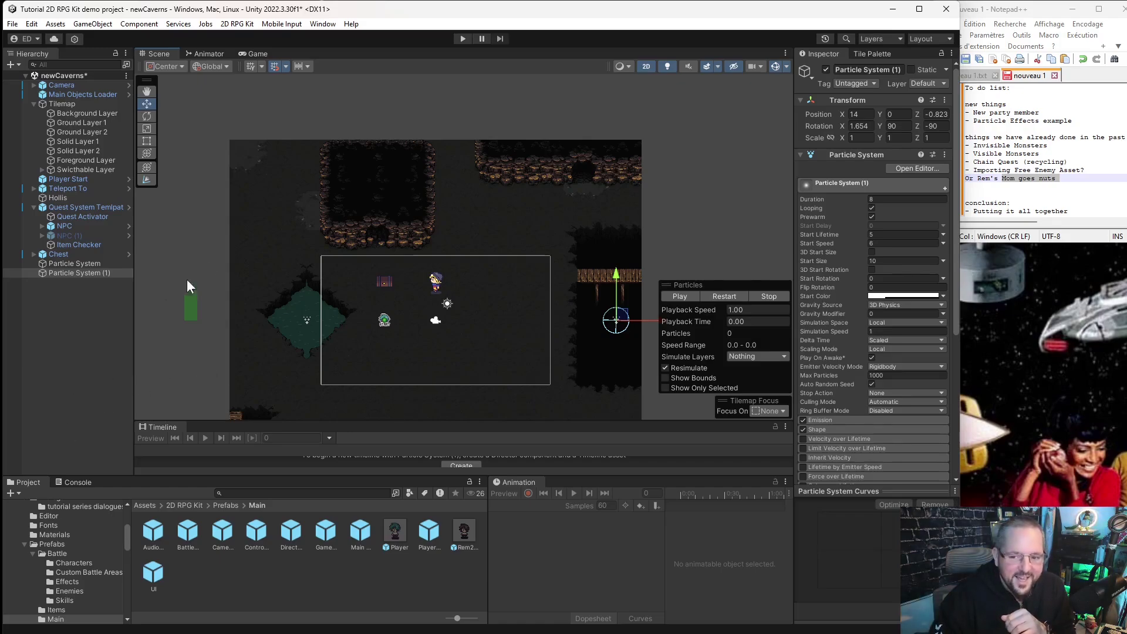
{"action": "left_click", "coordinate": [74, 343]}
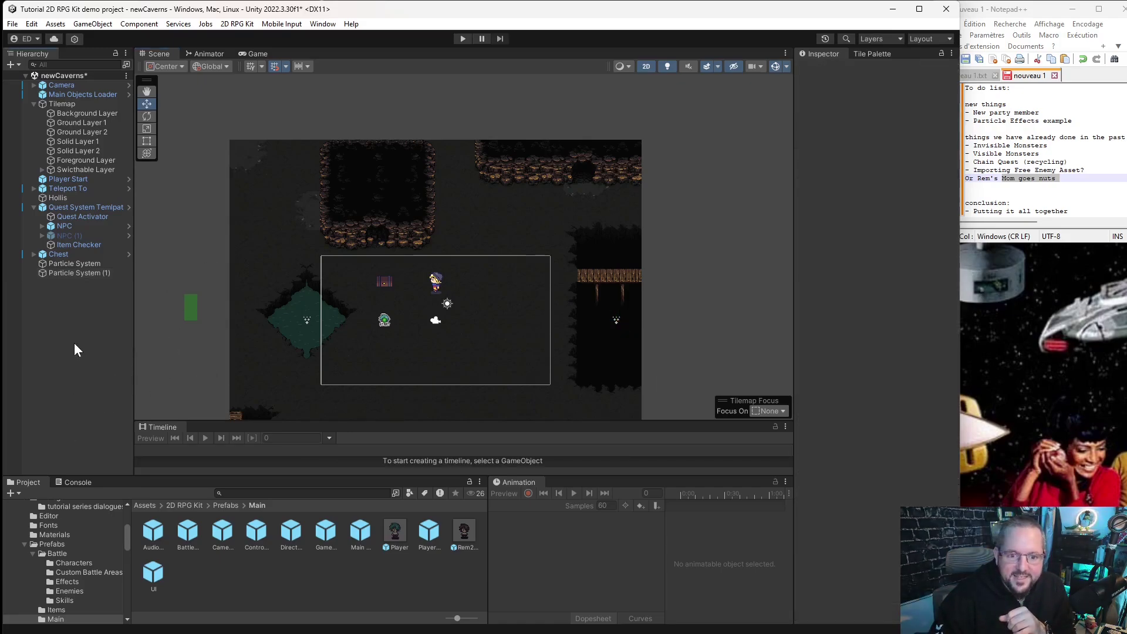
Place the first sprite of the Female sheet from Sprites/Characters into the scene, just outside the map's northeast edge.
{"action": "left_click", "coordinate": [83, 562]}
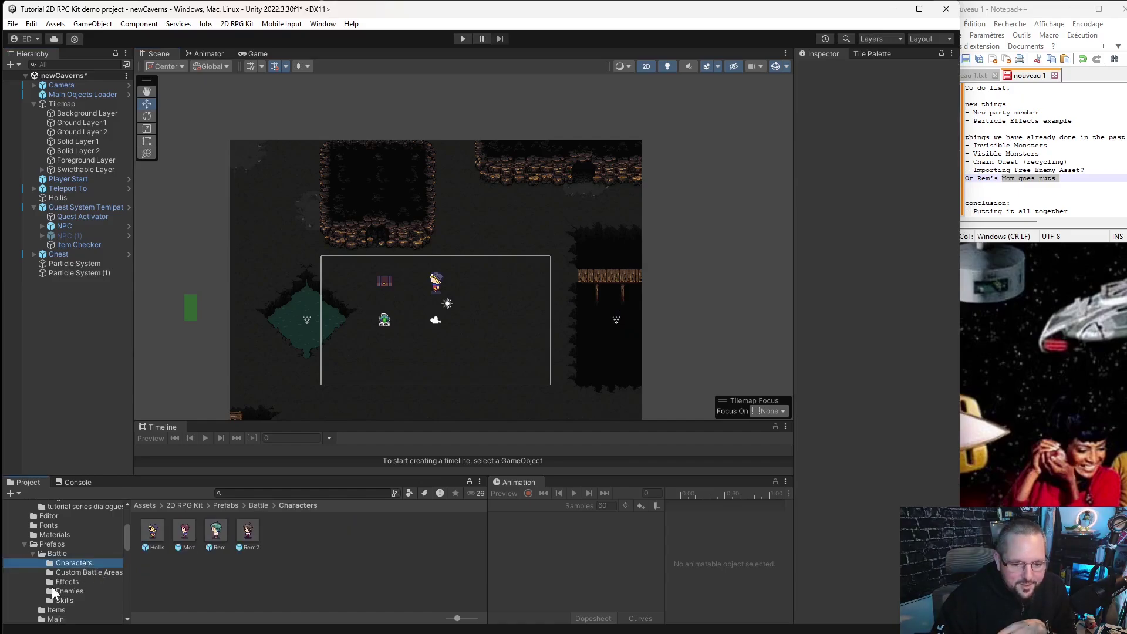
{"action": "left_click", "coordinate": [51, 545]}
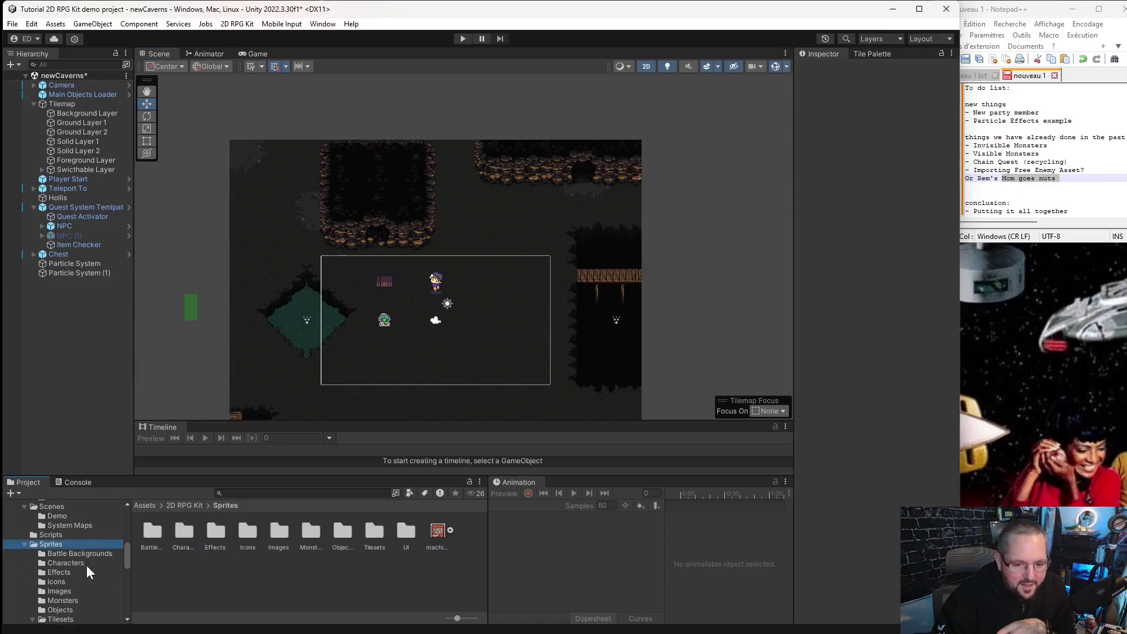
{"action": "left_click", "coordinate": [83, 563]}
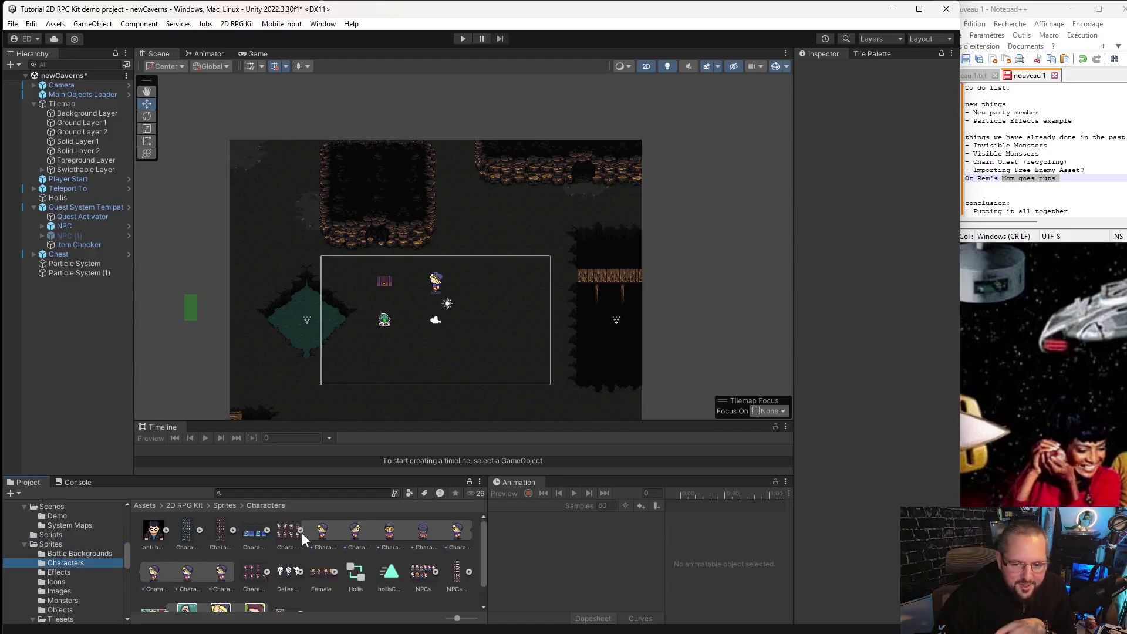
{"action": "left_click", "coordinate": [302, 533]}
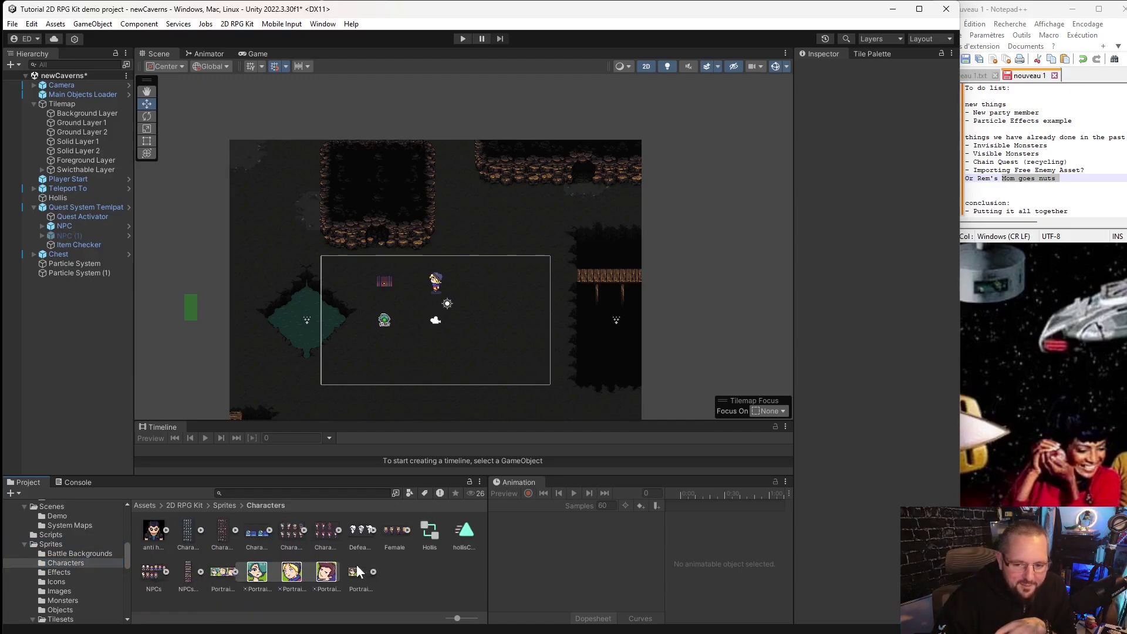
{"action": "left_click", "coordinate": [393, 528]}
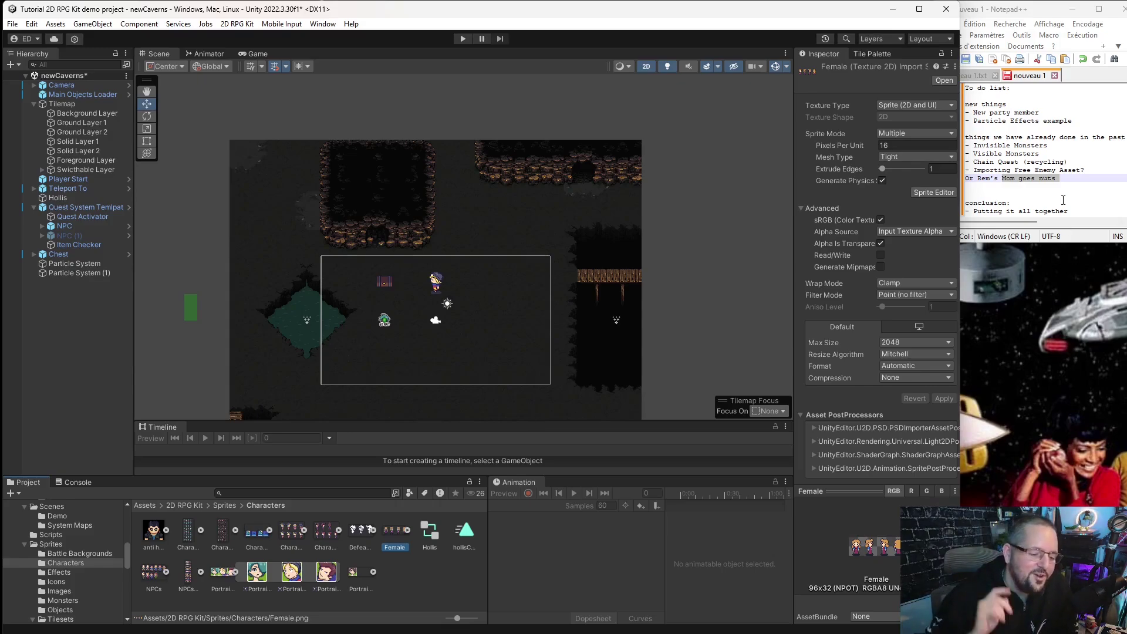
{"action": "left_click", "coordinate": [406, 531]}
{"action": "left_click_drag", "start_coordinate": [420, 535], "coordinate": [666, 182]}
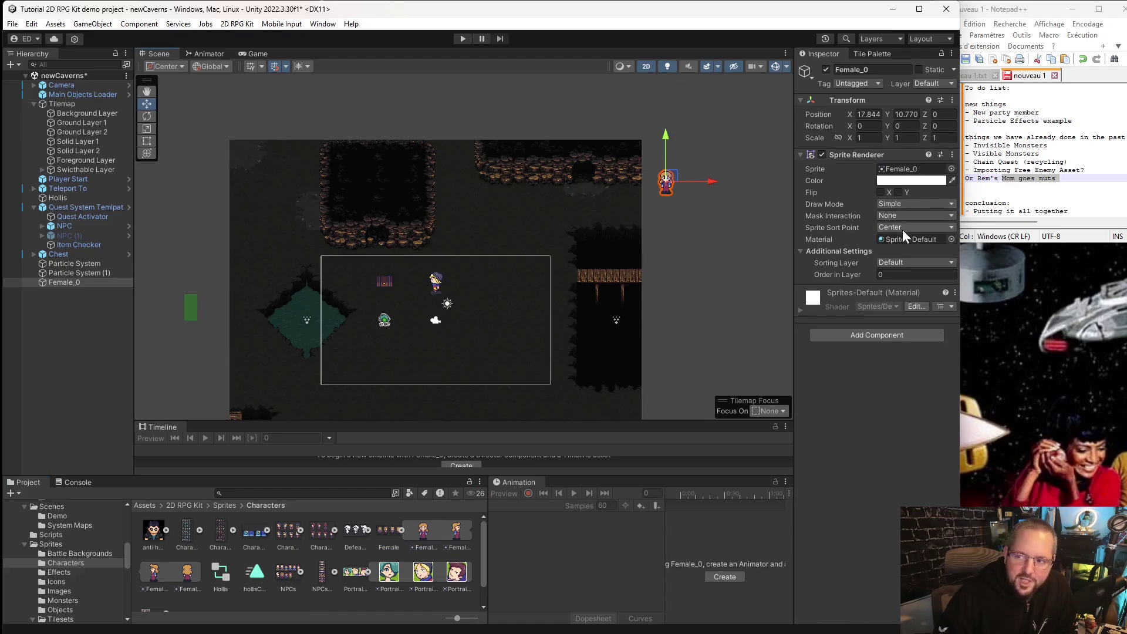
Set the Female_0 object's Sorting Layer to Player and add a Box Collider 2D to it.
{"action": "left_click", "coordinate": [909, 262]}
{"action": "left_click", "coordinate": [909, 301]}
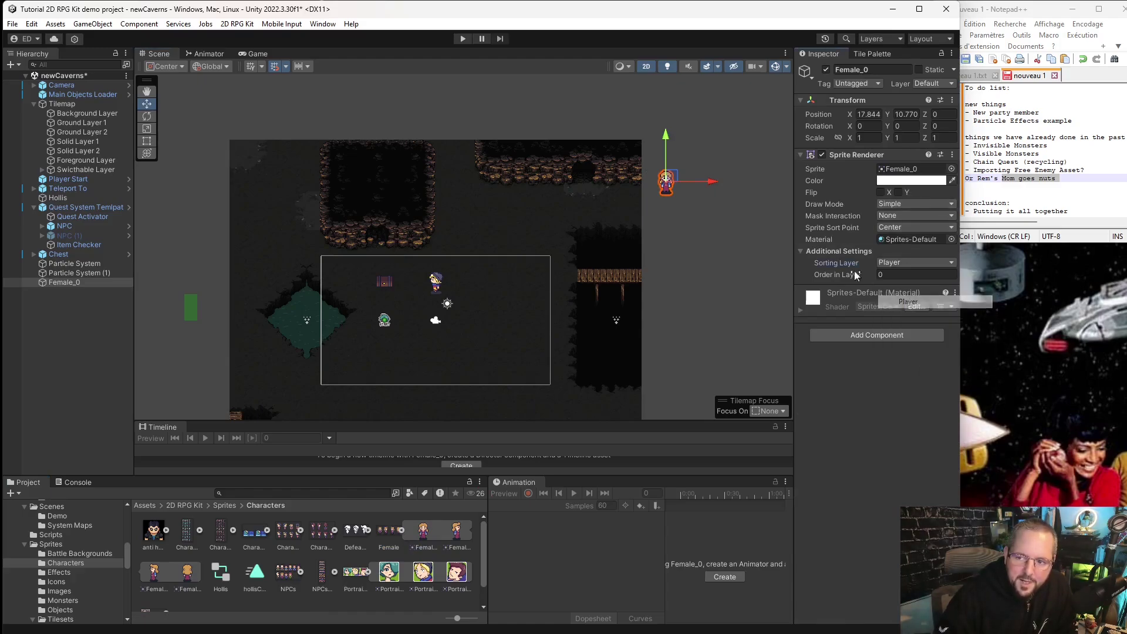
{"action": "scroll", "coordinate": [646, 170], "scroll_direction": "up", "scroll_amount": 6}
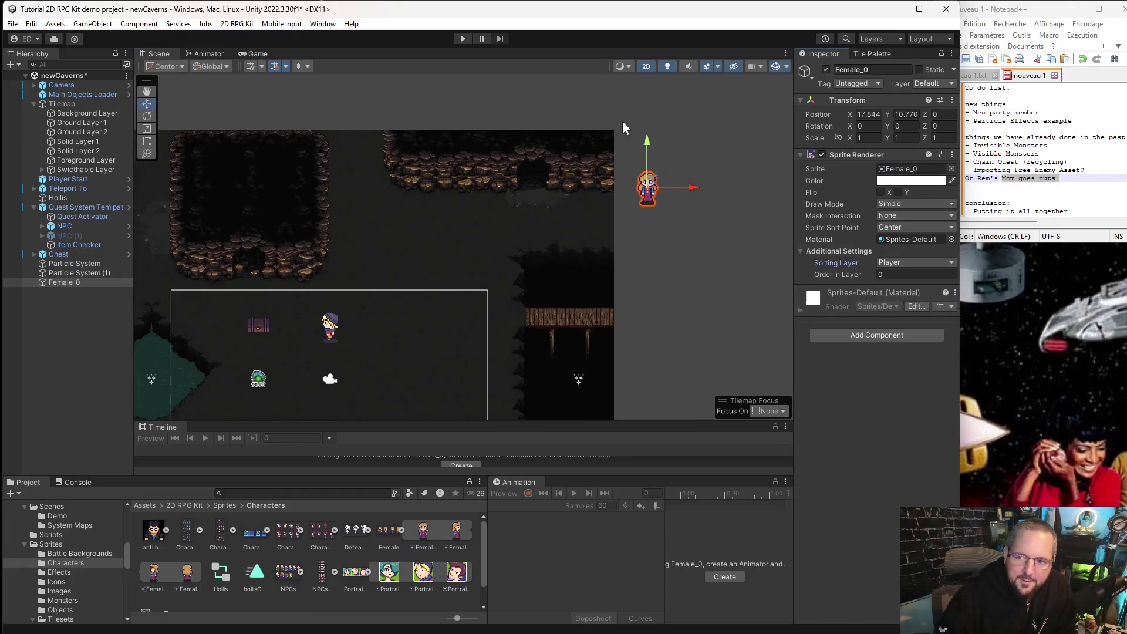
{"action": "left_click", "coordinate": [879, 336]}
{"action": "left_click", "coordinate": [850, 517]}
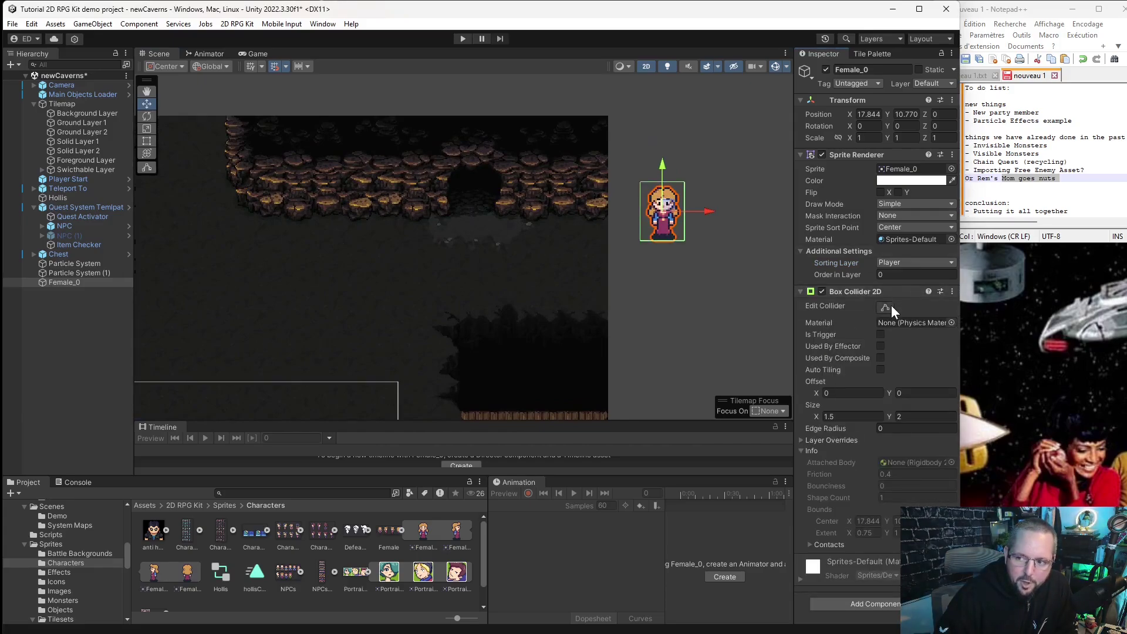
Move Female_0 into the northeast cave entrance at position X 11.5, Y 11.
{"action": "left_click_drag", "start_coordinate": [667, 205], "coordinate": [479, 190]}
{"action": "left_click", "coordinate": [864, 114]}
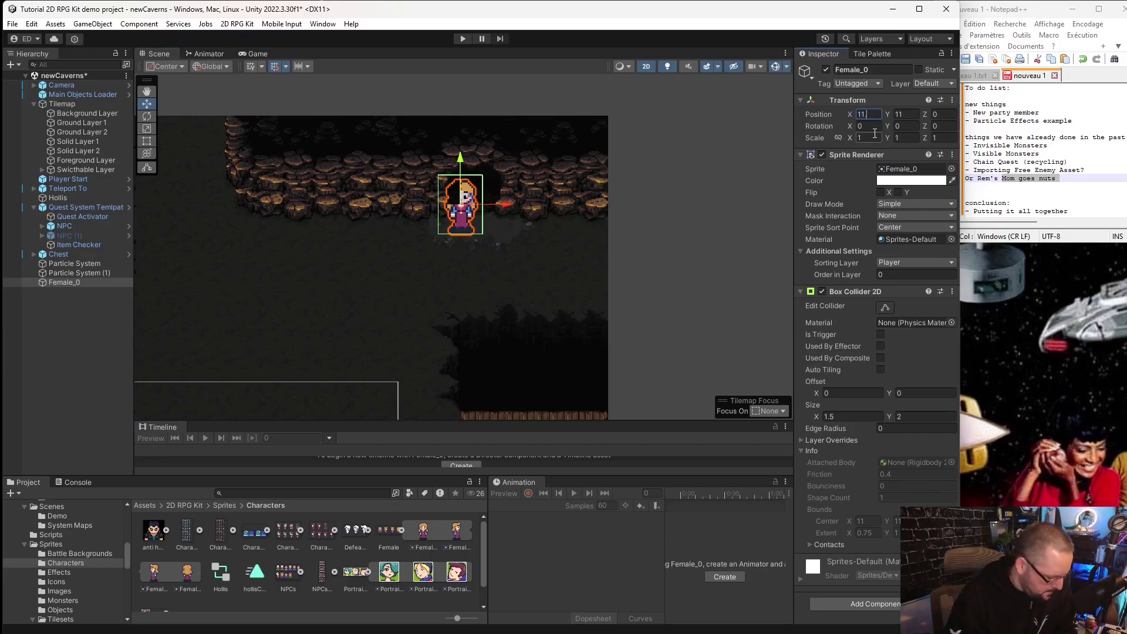
{"action": "type", "text": ".5"}
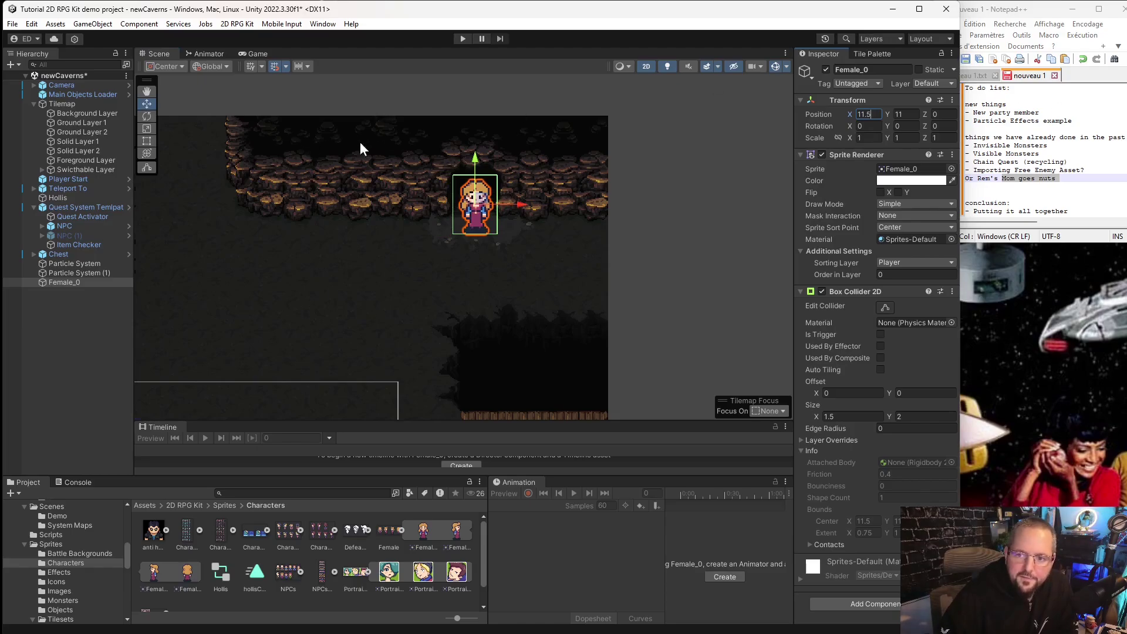
Reshape Female_0's box collider to cover the cave entrance, about 2 wide and 3.4 high, extending upward above the sprite.
{"action": "scroll", "coordinate": [499, 170], "scroll_direction": "up", "scroll_amount": 5}
{"action": "scroll", "coordinate": [490, 276], "scroll_direction": "down", "scroll_amount": 5}
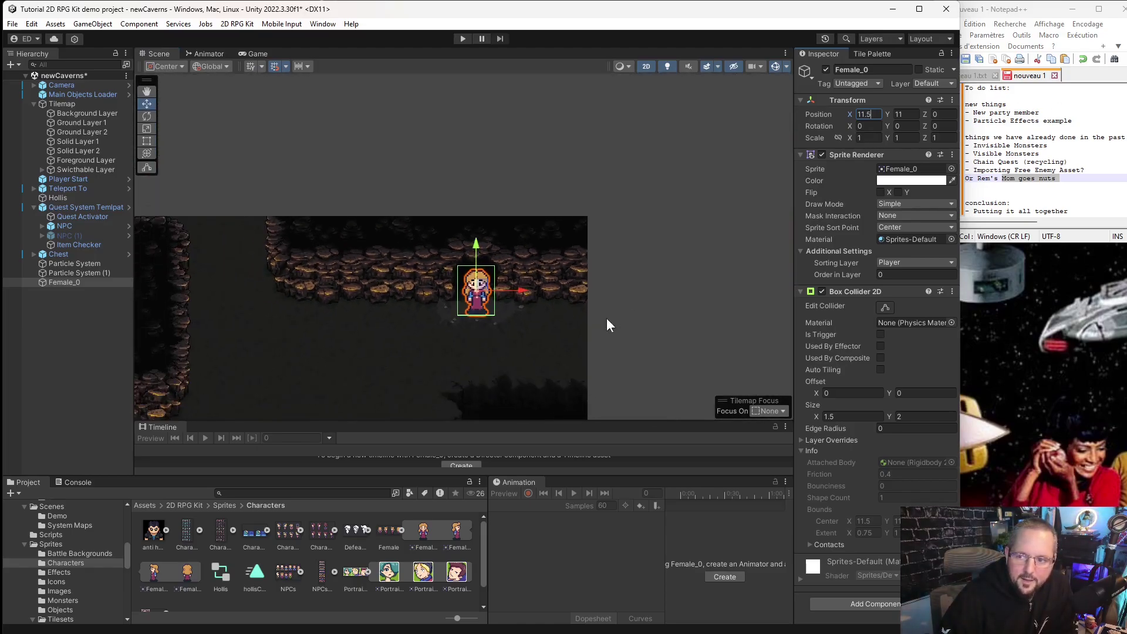
{"action": "scroll", "coordinate": [549, 322], "scroll_direction": "up", "scroll_amount": 3}
{"action": "left_click", "coordinate": [884, 308]}
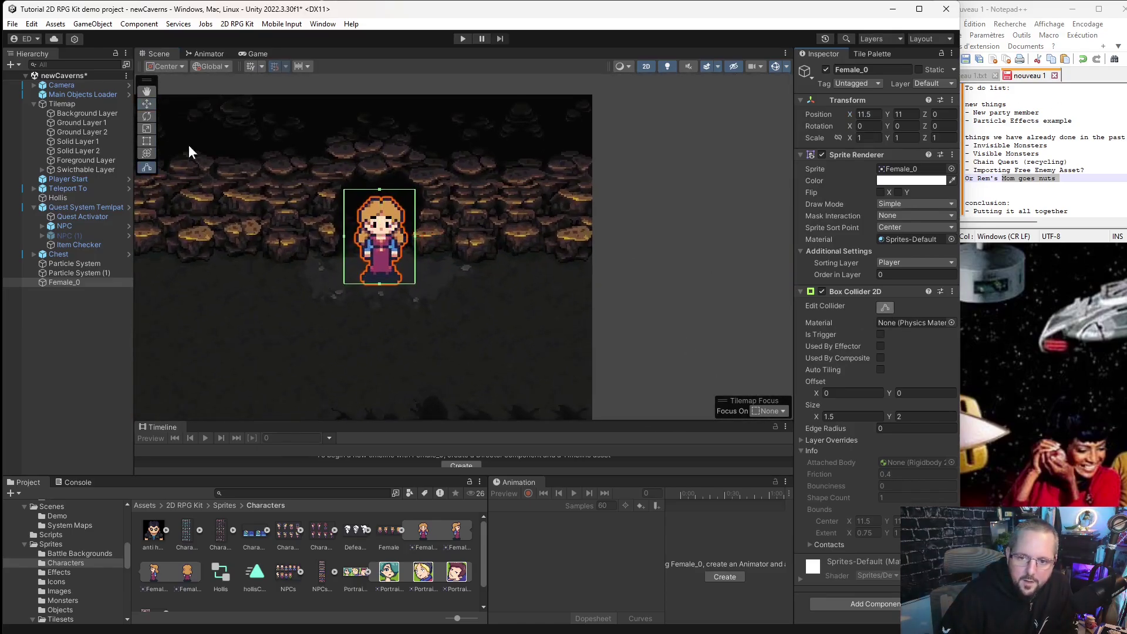
{"action": "left_click_drag", "start_coordinate": [345, 235], "coordinate": [332, 236]}
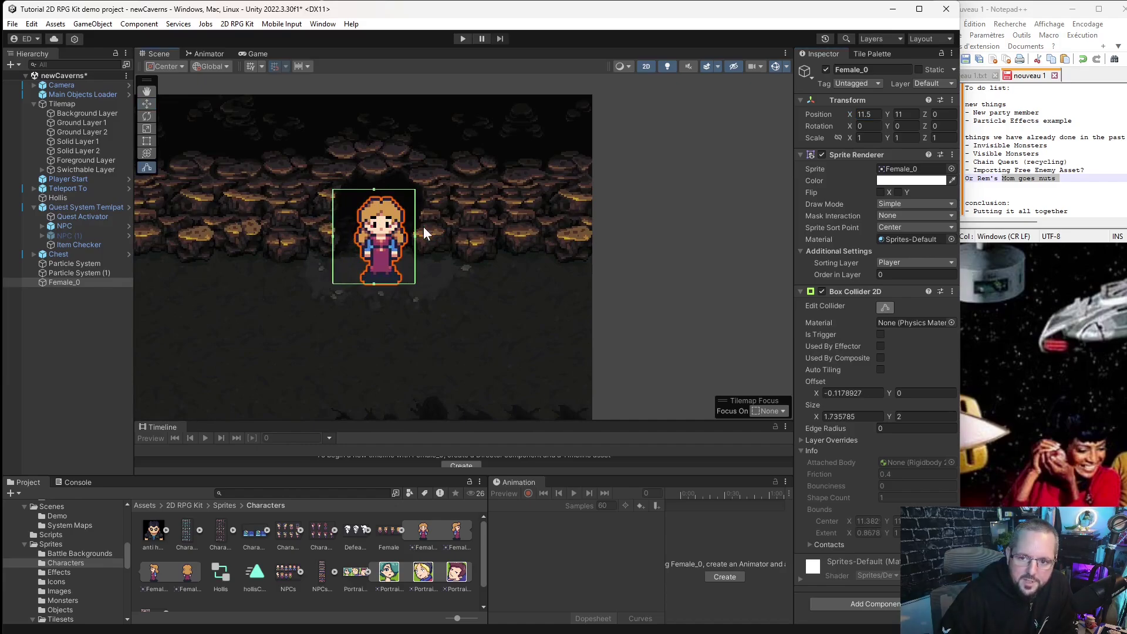
{"action": "left_click_drag", "start_coordinate": [415, 235], "coordinate": [428, 236]}
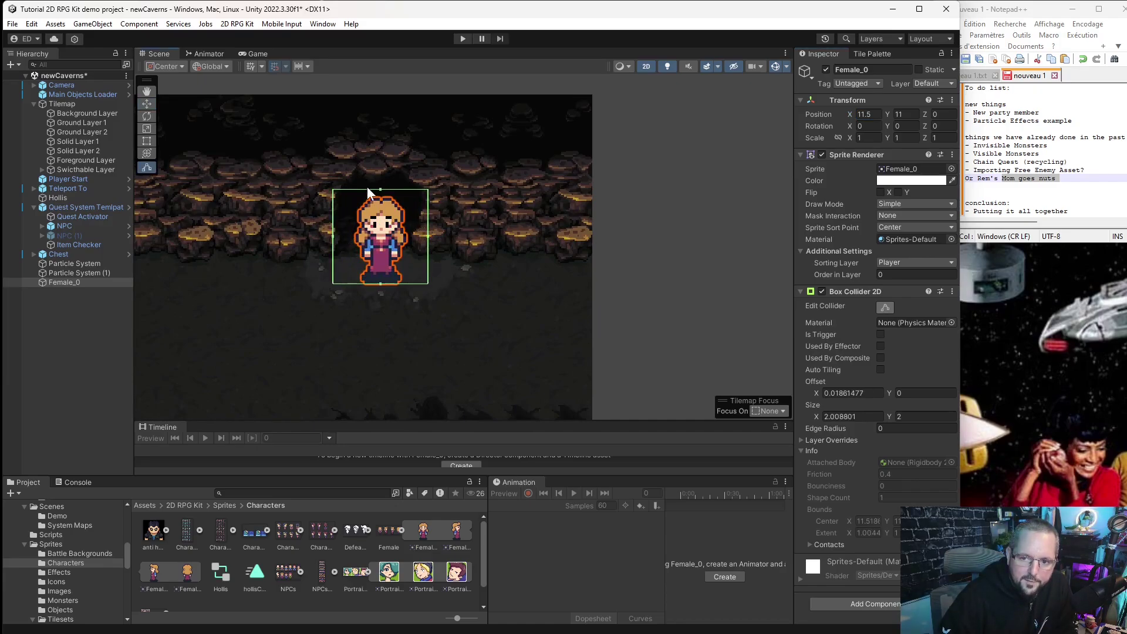
{"action": "left_click_drag", "start_coordinate": [379, 188], "coordinate": [393, 118]}
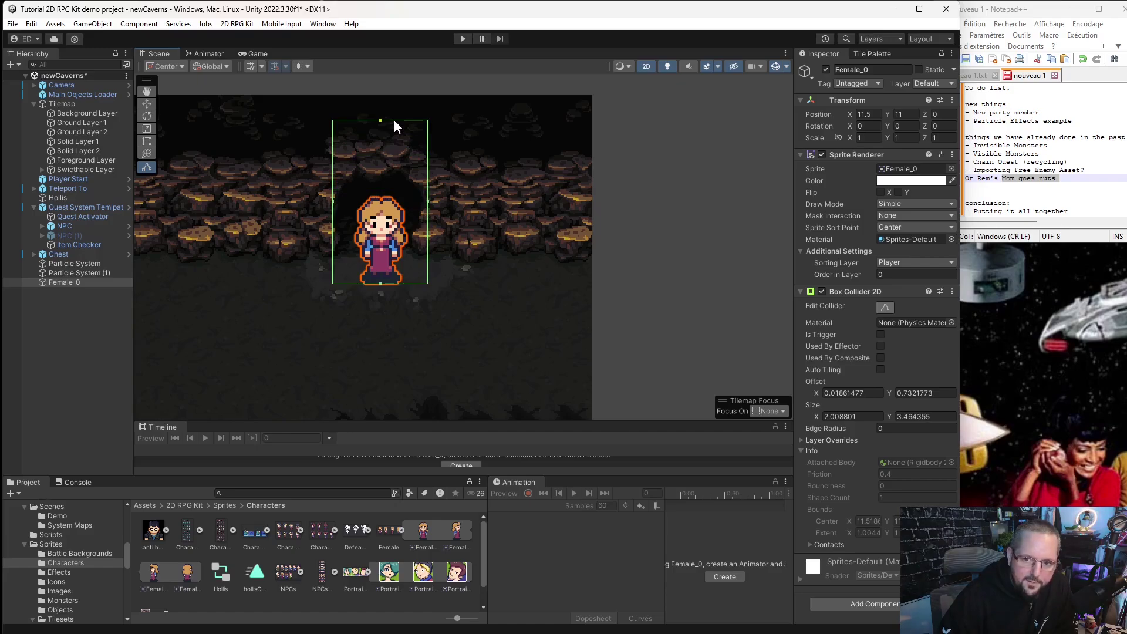
{"action": "left_click_drag", "start_coordinate": [381, 285], "coordinate": [385, 281]}
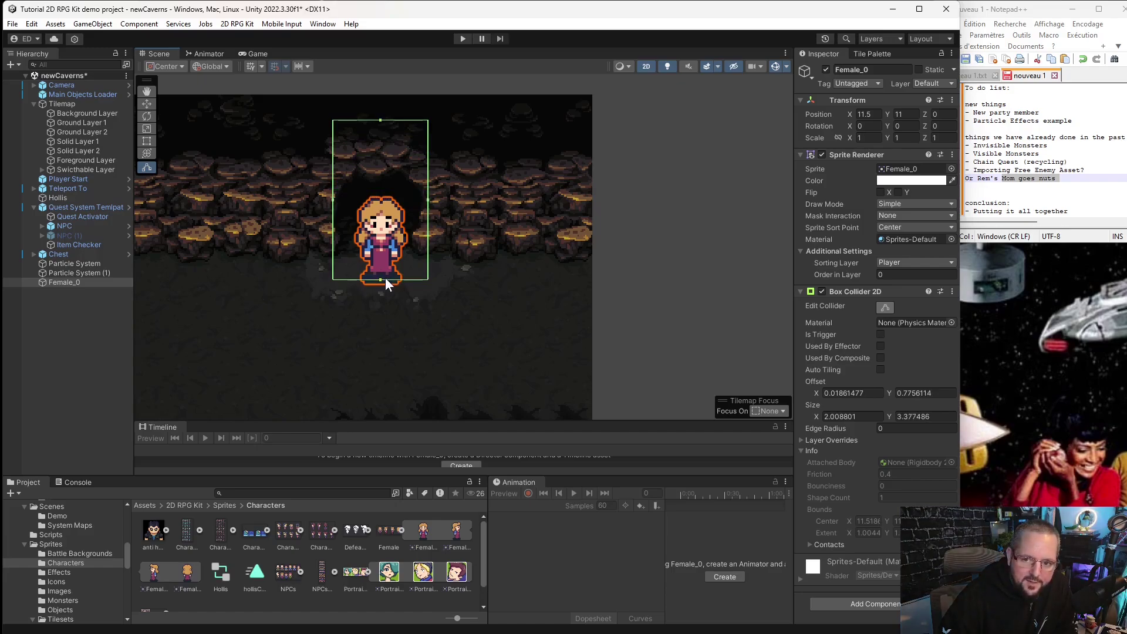
{"action": "scroll", "coordinate": [376, 259], "scroll_direction": "down", "scroll_amount": 4}
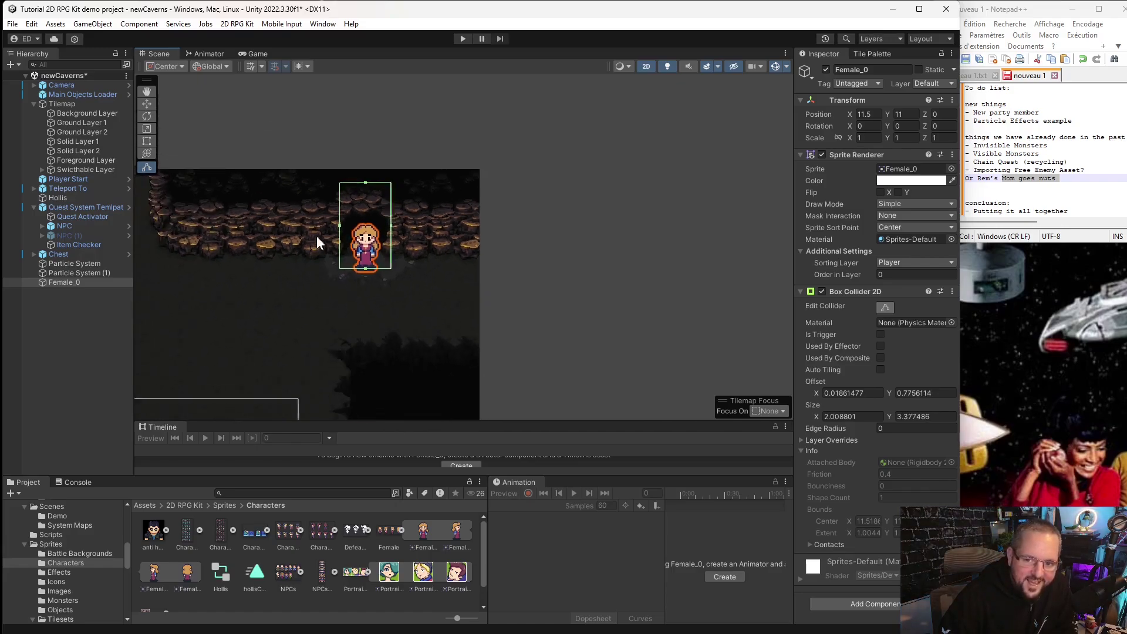
{"action": "left_click", "coordinate": [75, 318]}
{"action": "left_click", "coordinate": [364, 249]}
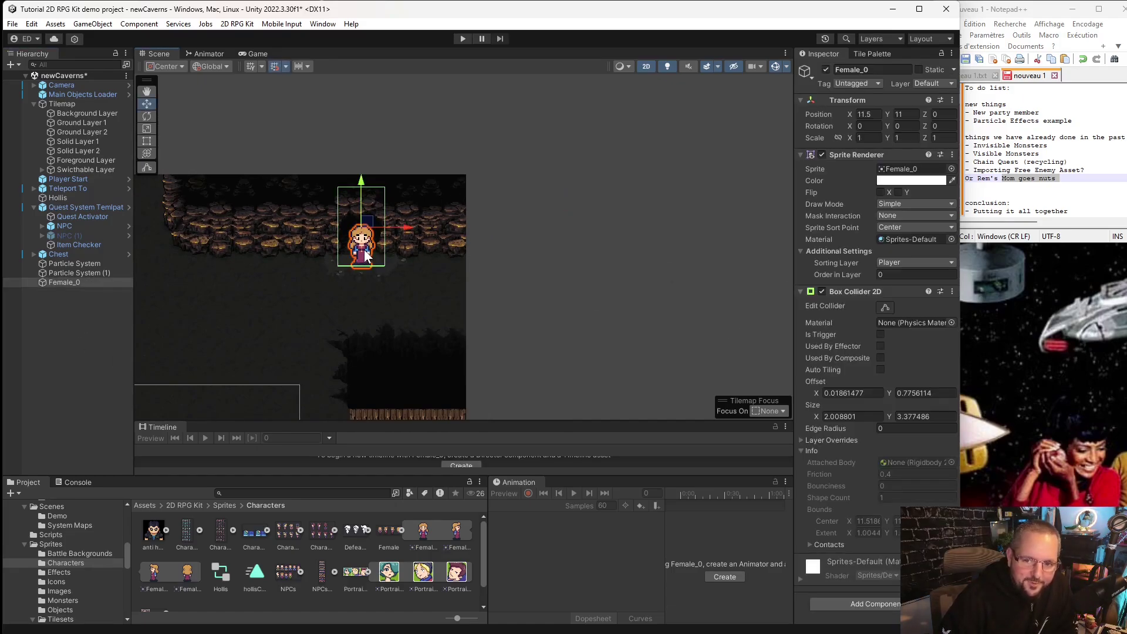
{"action": "left_click", "coordinate": [66, 280]}
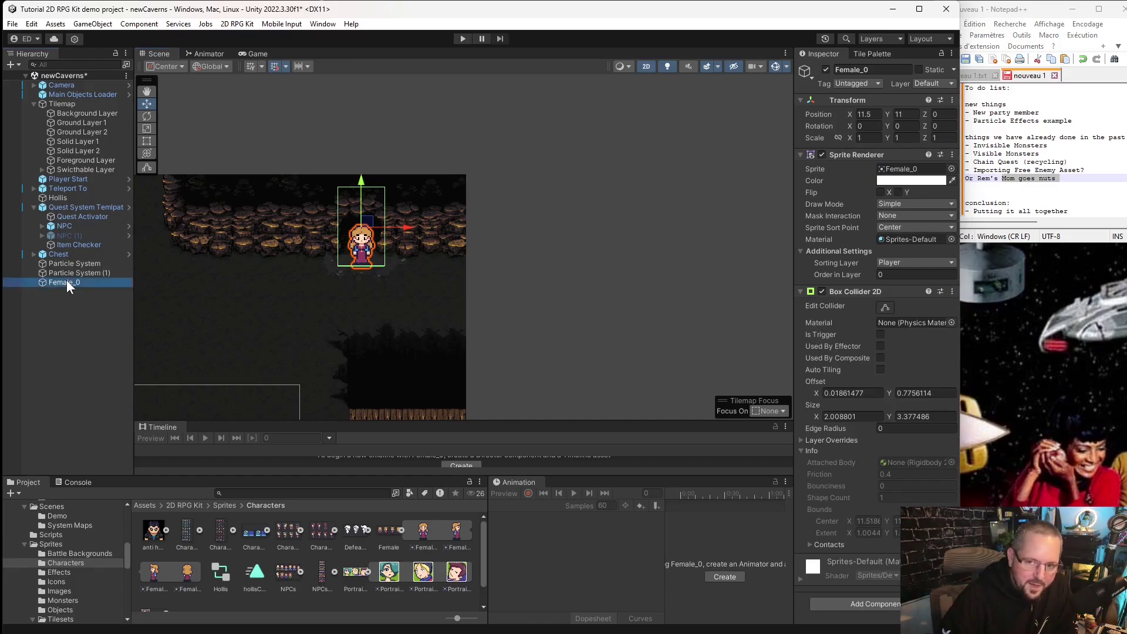
{"action": "left_click", "coordinate": [53, 315]}
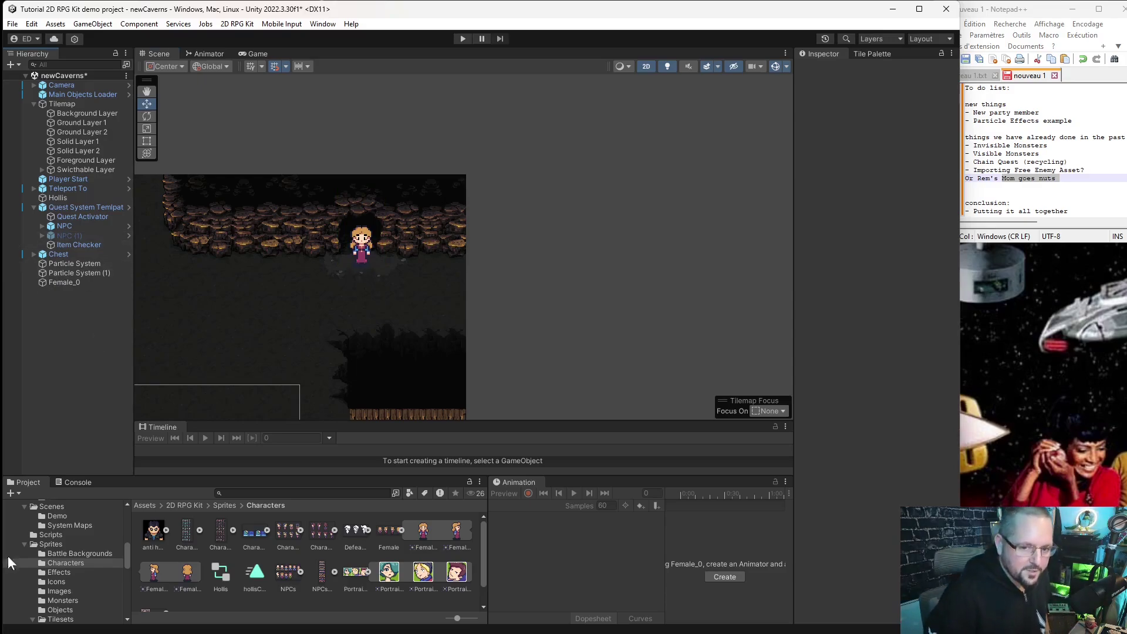
Review the Gourmet enemy prefab's battle settings in Prefabs/Battle/Enemies and duplicate the prefab.
{"action": "scroll", "coordinate": [66, 548], "scroll_direction": "up", "scroll_amount": 3}
{"action": "scroll", "coordinate": [67, 545], "scroll_direction": "up", "scroll_amount": 3}
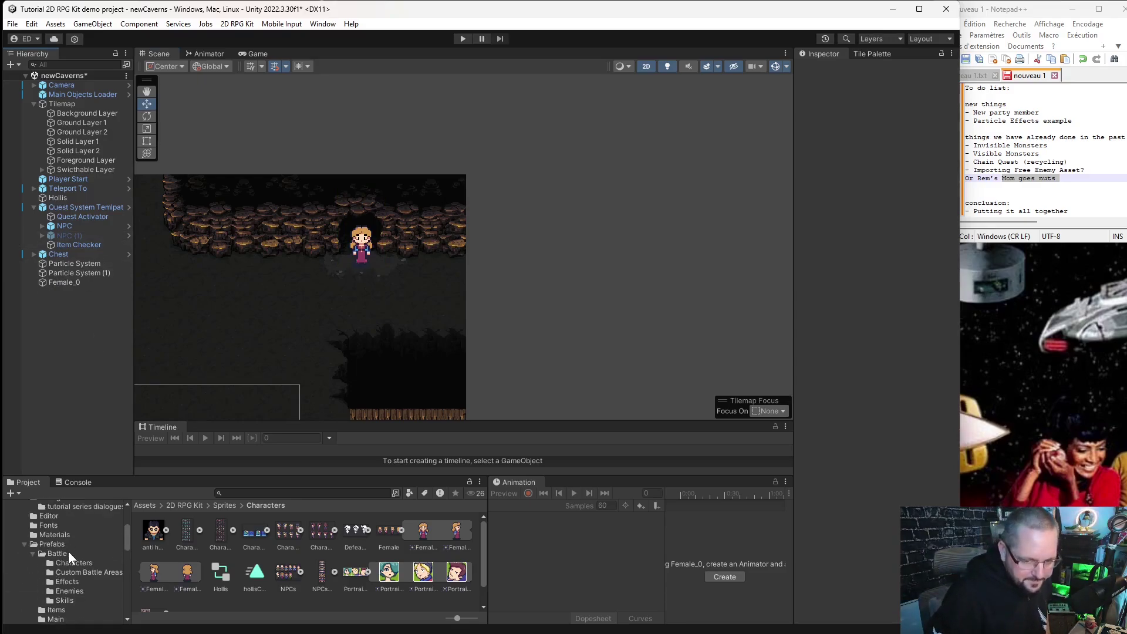
{"action": "left_click", "coordinate": [68, 590]}
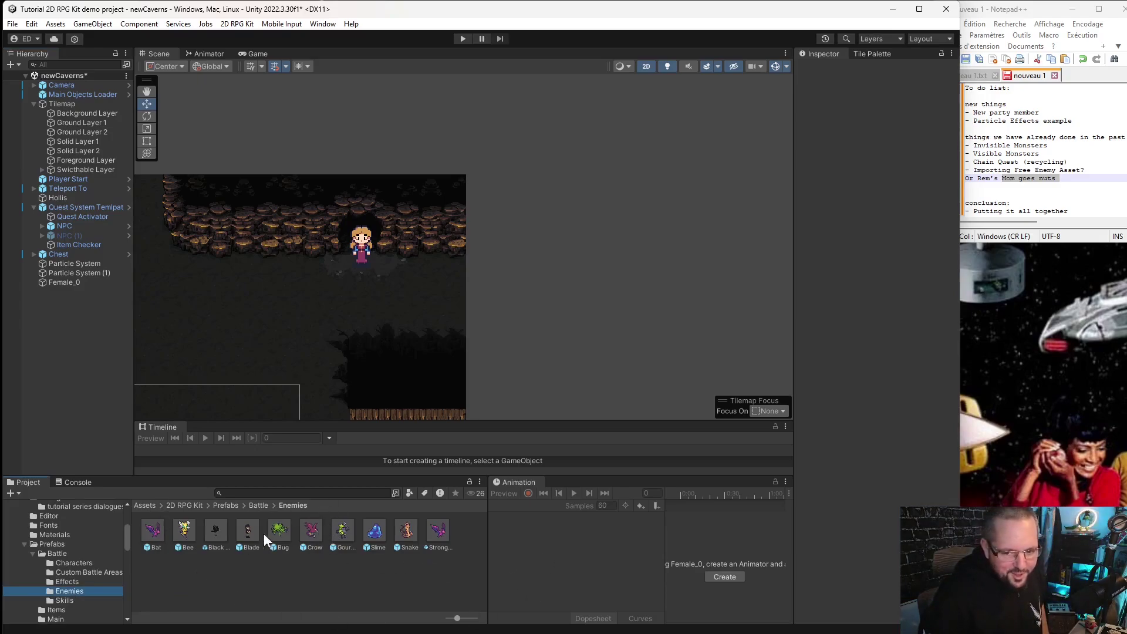
{"action": "left_click", "coordinate": [246, 532]}
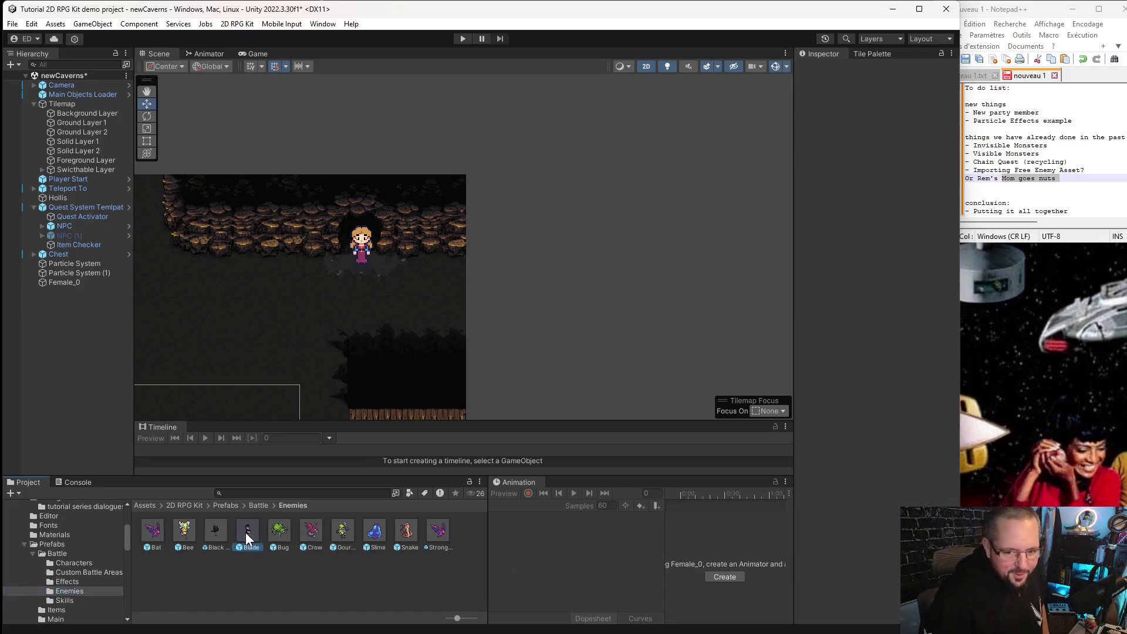
{"action": "left_click", "coordinate": [343, 533]}
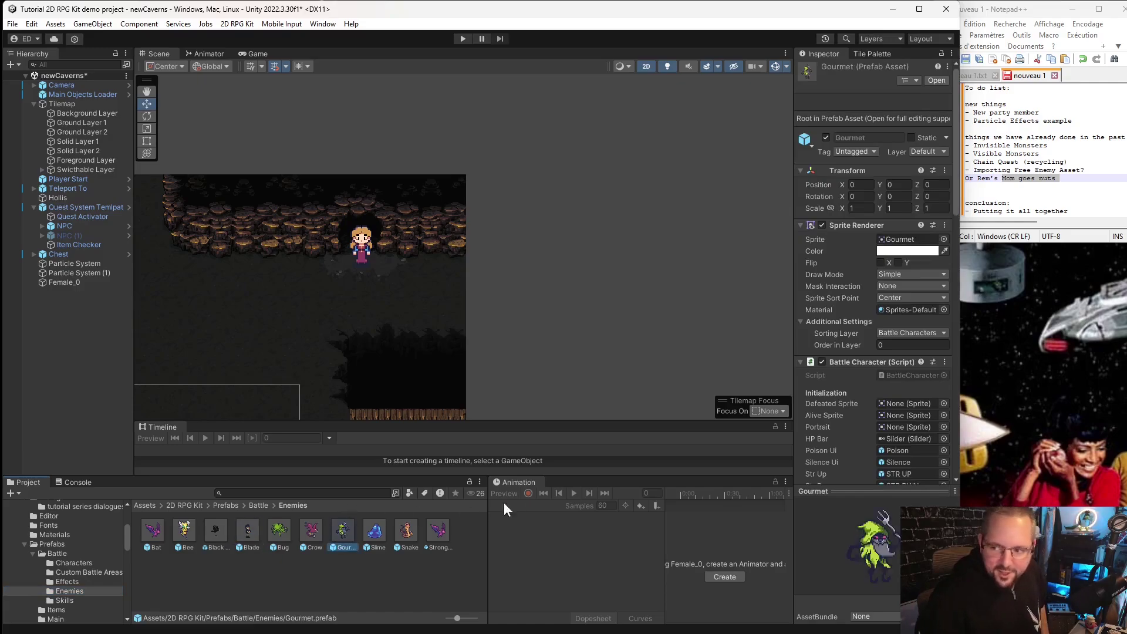
{"action": "scroll", "coordinate": [869, 364], "scroll_direction": "down", "scroll_amount": 5}
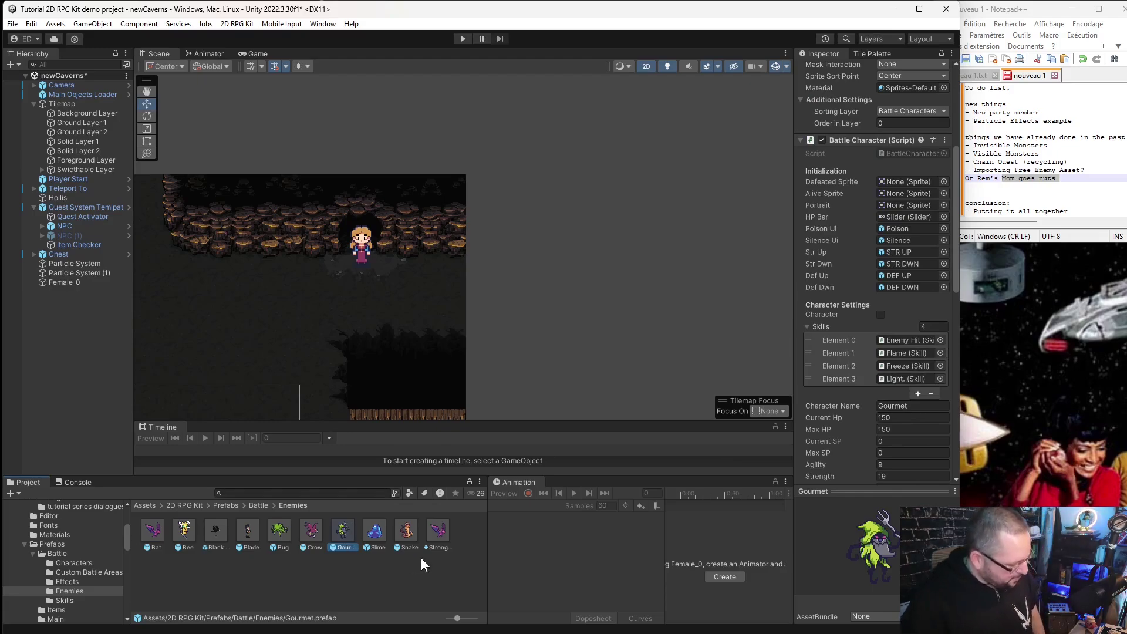
{"action": "key", "text": "ctrl+d"}
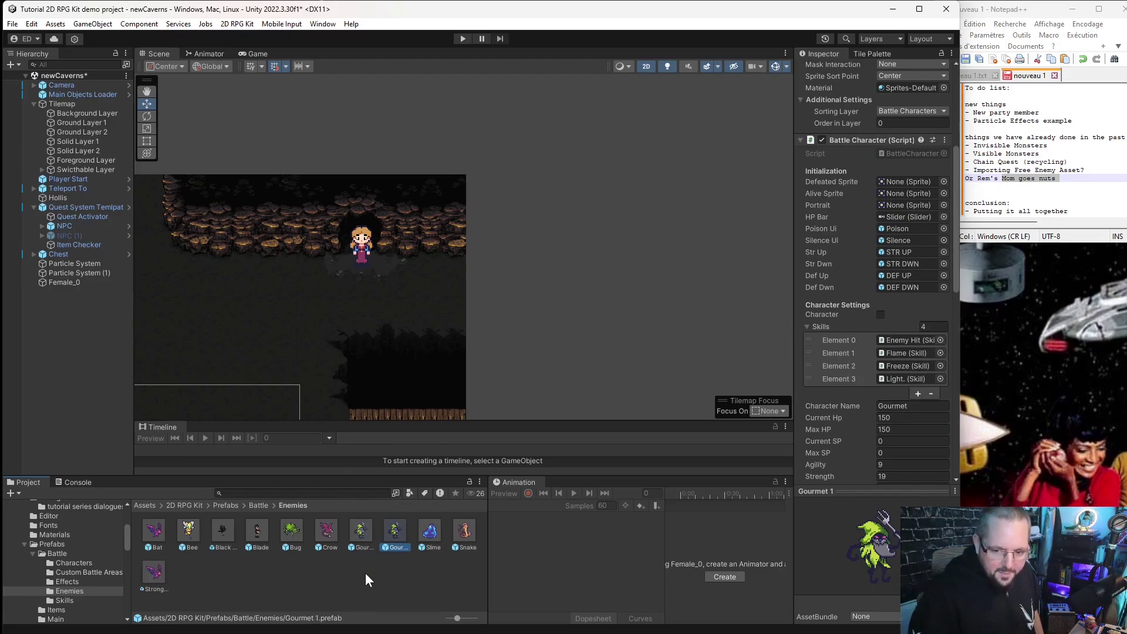
Rename the duplicated Gourmet prefab as RemsMom.
{"action": "left_click", "coordinate": [400, 546]}
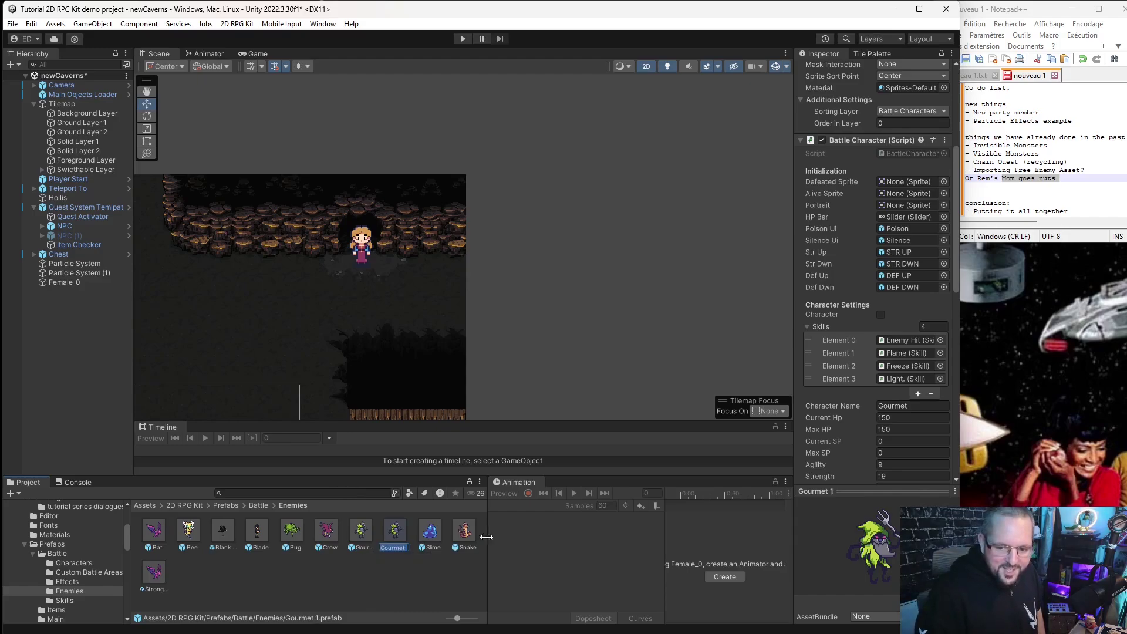
{"action": "type", "text": "Rems"}
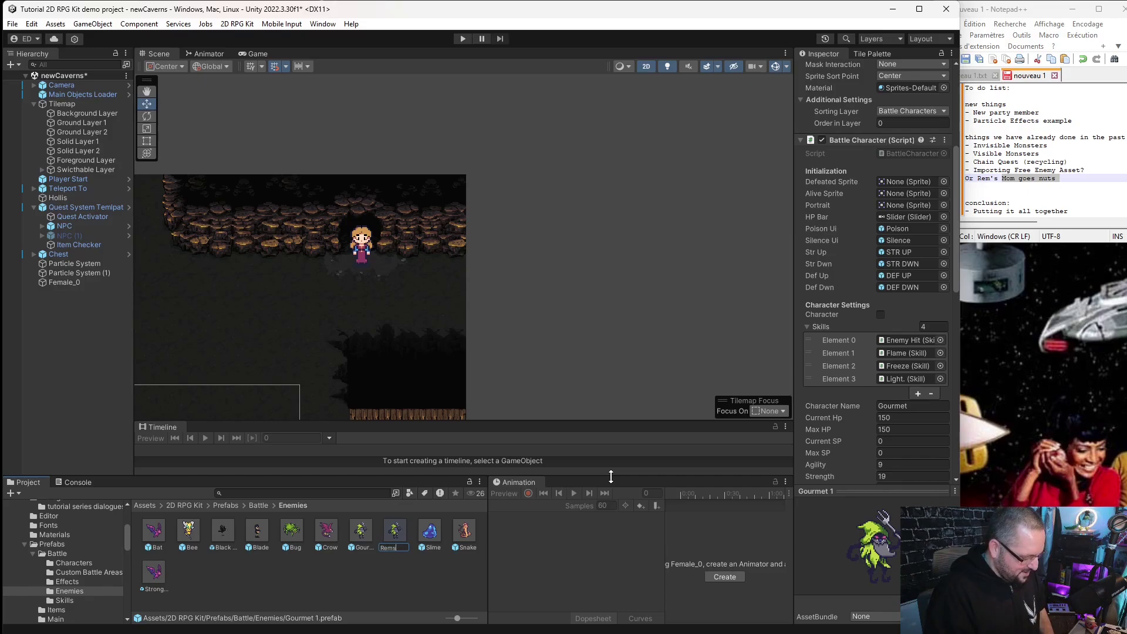
{"action": "type", "text": "Mom"}
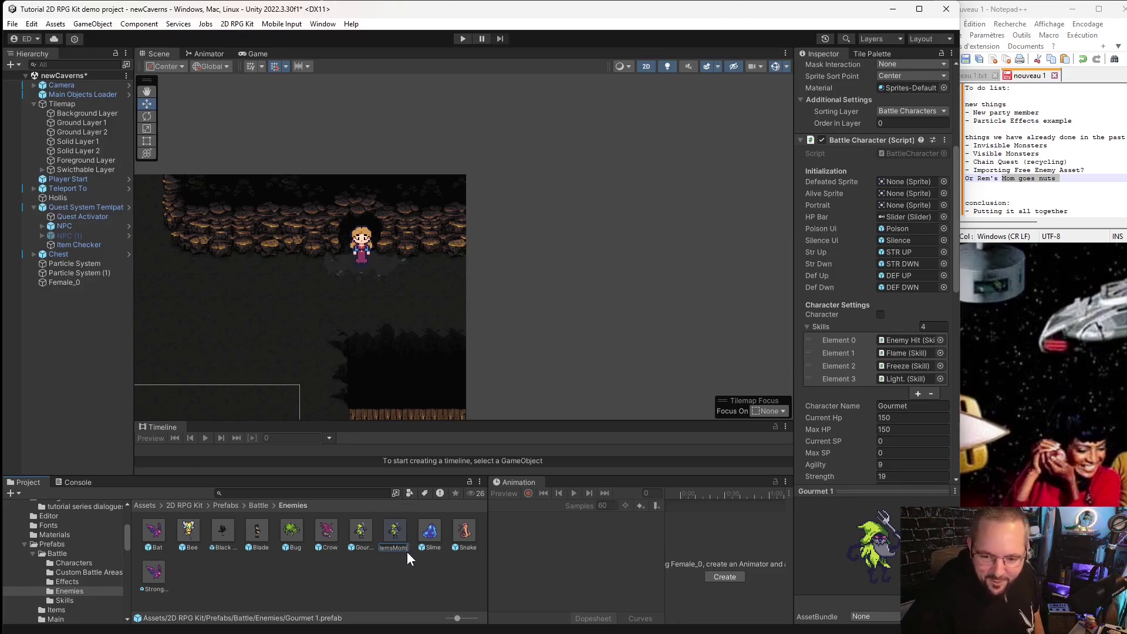
{"action": "left_click_drag", "start_coordinate": [407, 547], "coordinate": [323, 533]}
{"action": "key", "text": "ctrl+c"}
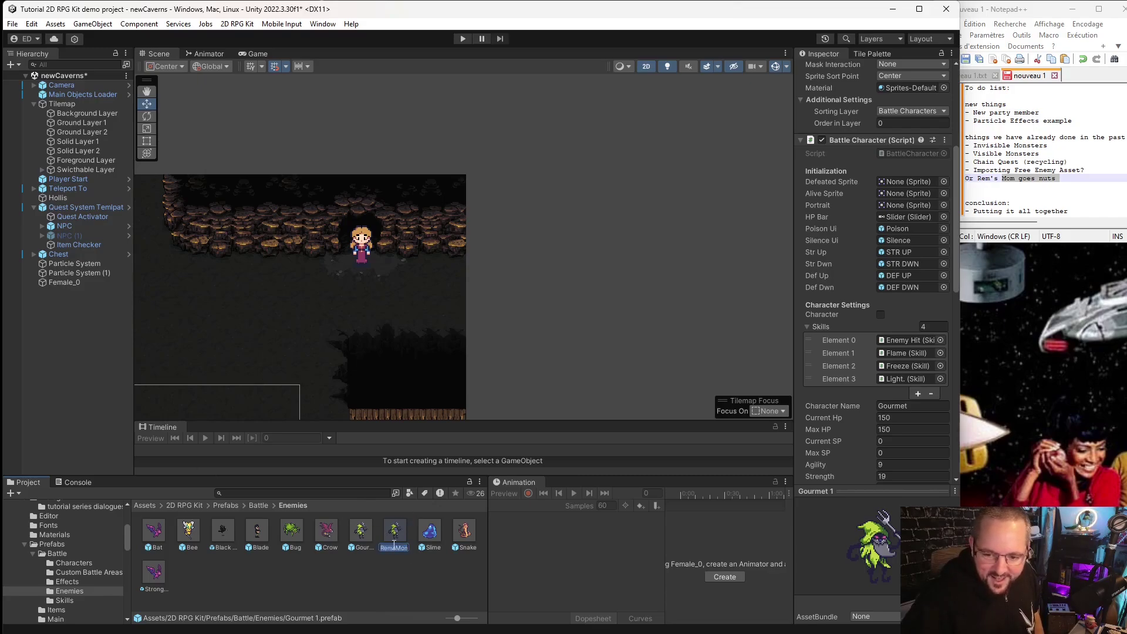
{"action": "key", "text": "Return"}
Set the RemsMom prefab's Character Name to RemsMom in its Battle Character script.
{"action": "left_click", "coordinate": [914, 405]}
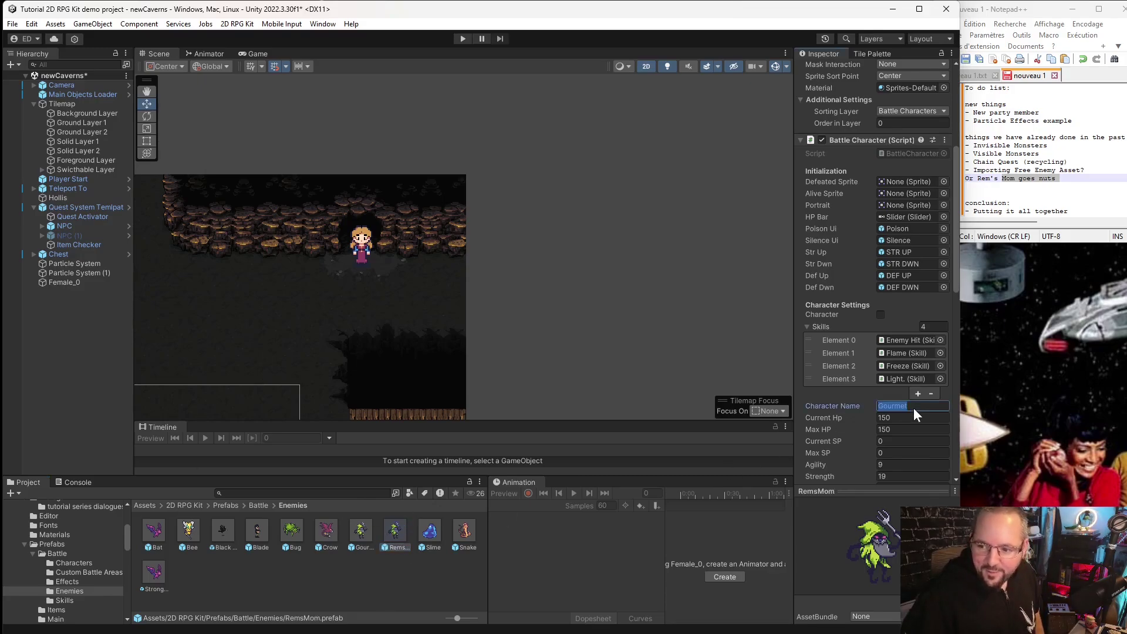
{"action": "key", "text": "ctrl+v"}
{"action": "key", "text": "Return"}
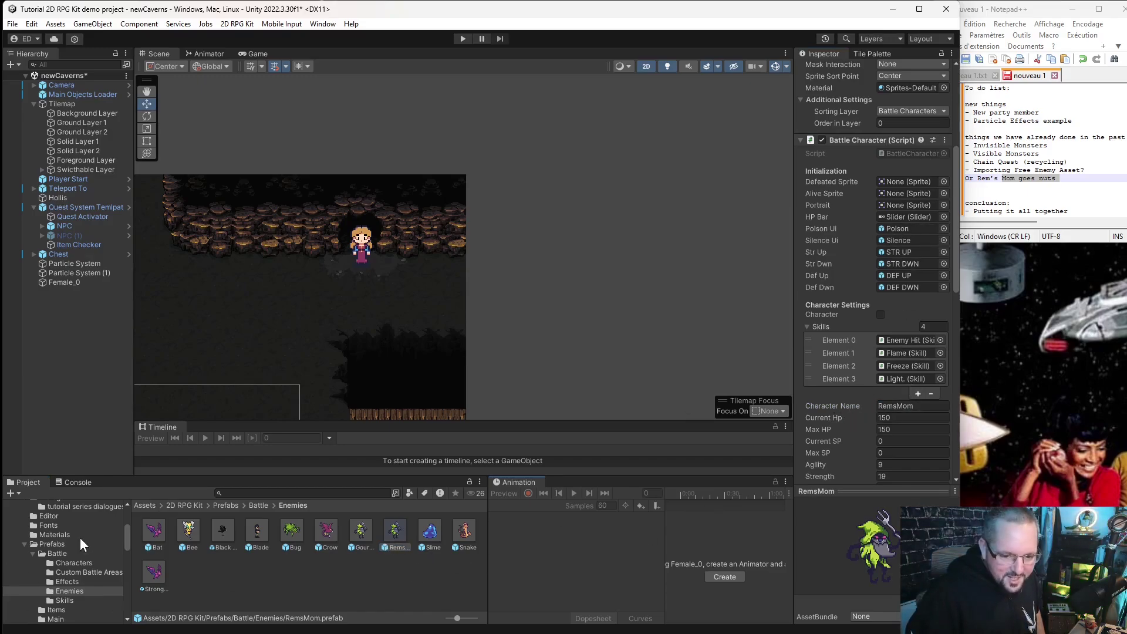
Add the RemsMom prefab as Element 10 of the Battle Manager's Enemy Prefabs and return to the newCaverns scene.
{"action": "left_click", "coordinate": [97, 92]}
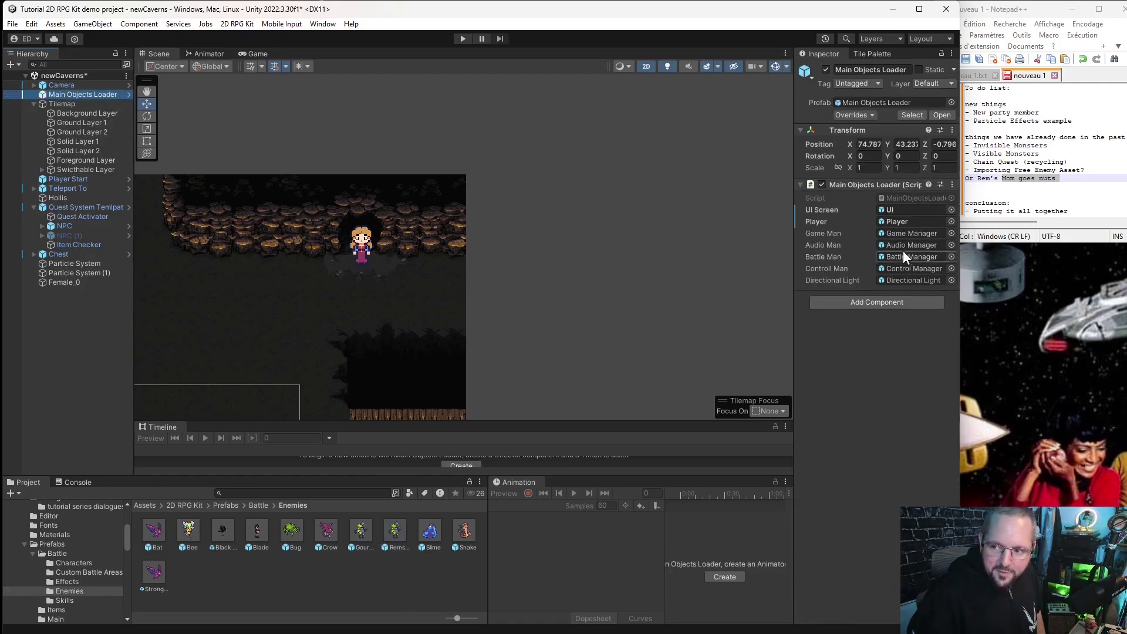
{"action": "double_click", "coordinate": [906, 257]}
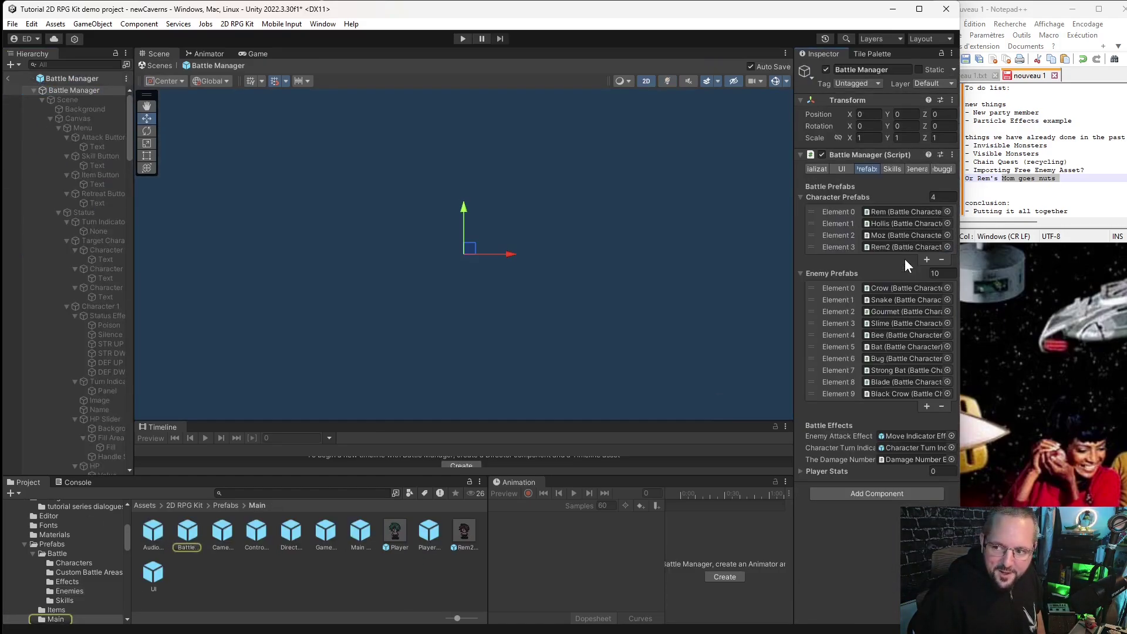
{"action": "left_click", "coordinate": [927, 406]}
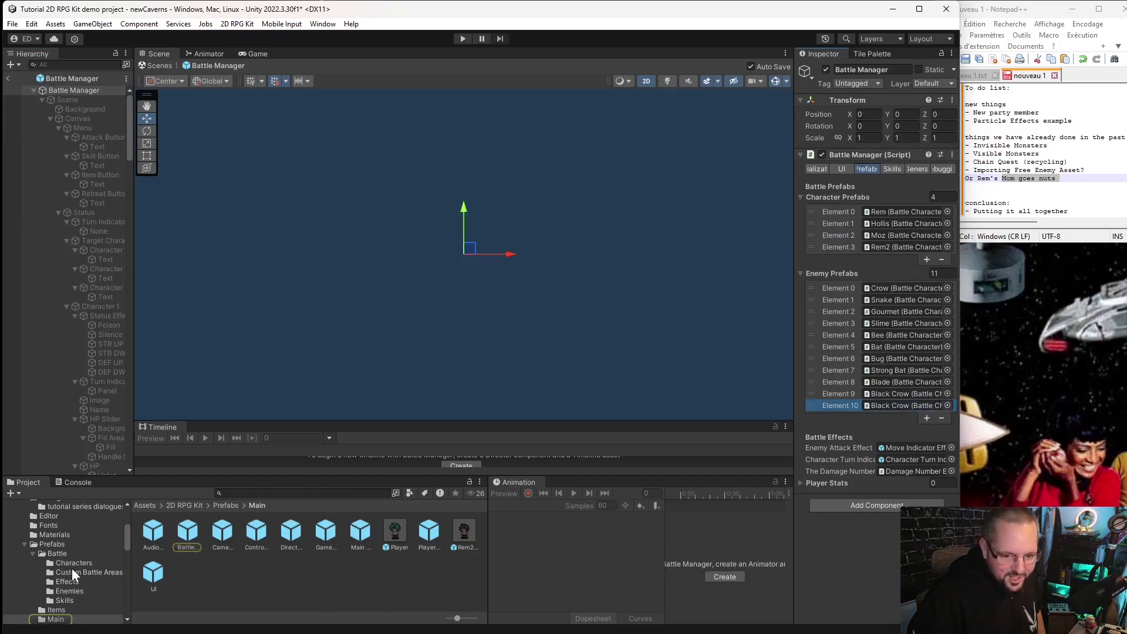
{"action": "left_click", "coordinate": [75, 590]}
{"action": "left_click_drag", "start_coordinate": [394, 531], "coordinate": [886, 409]}
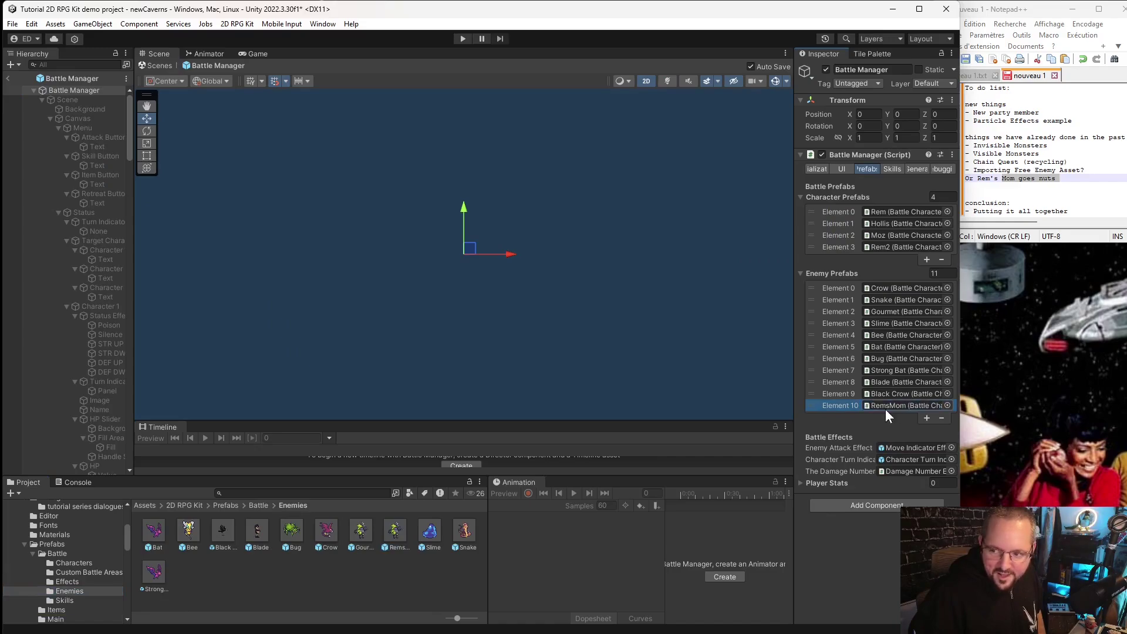
{"action": "left_click", "coordinate": [82, 588]}
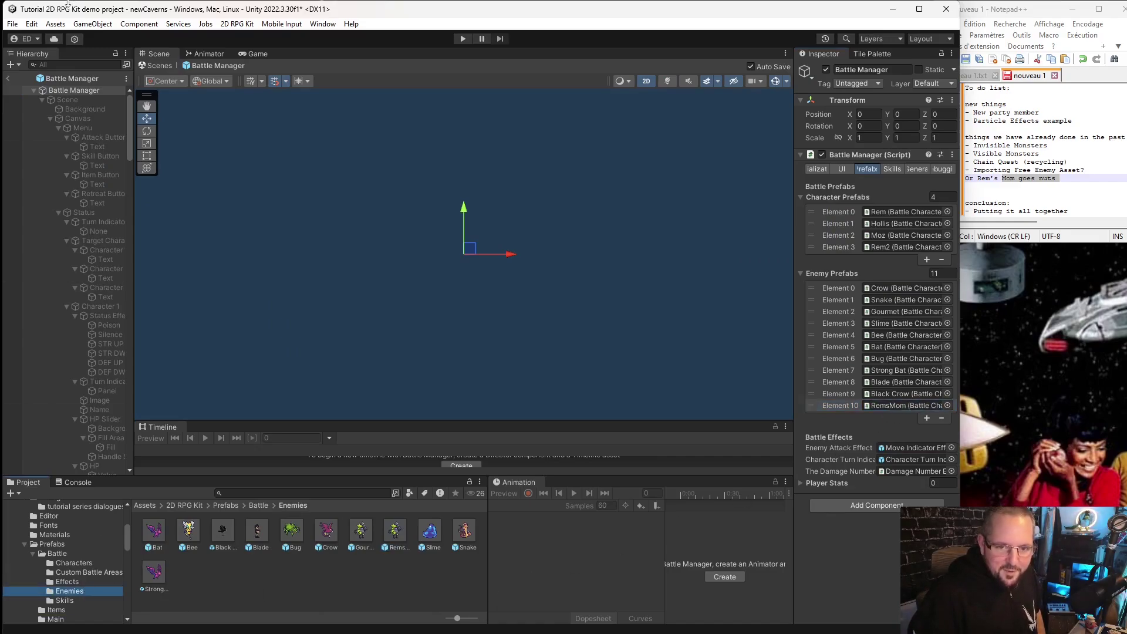
{"action": "left_click", "coordinate": [9, 77]}
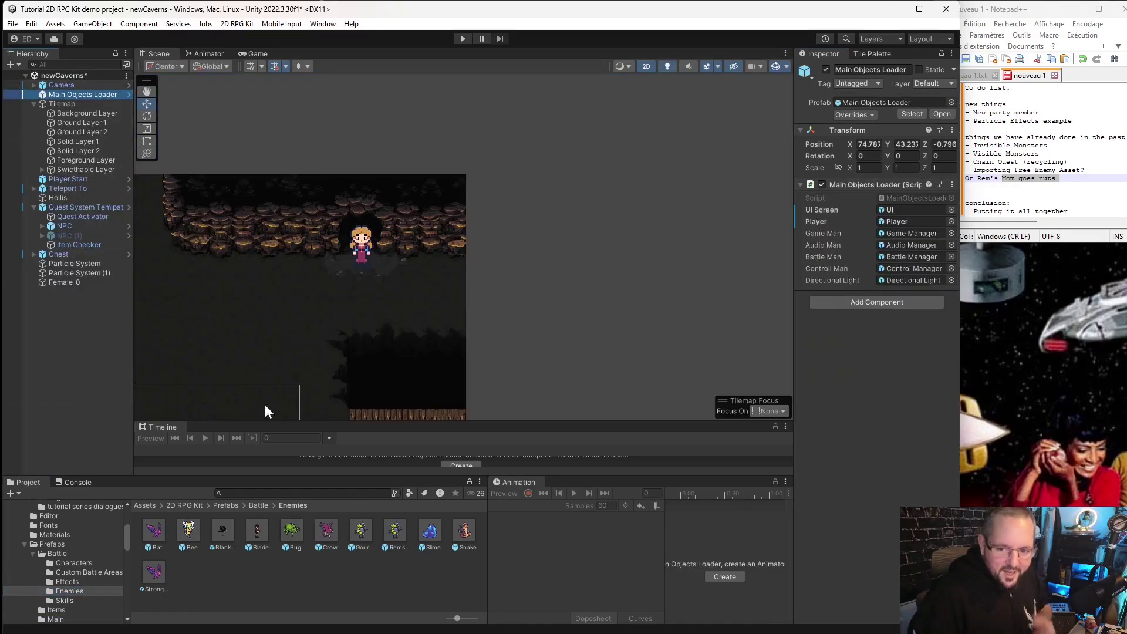
Replace the RemsMom prefab's Sprite Renderer sprite with Female_1 from Sprites/Characters.
{"action": "left_click", "coordinate": [389, 539]}
{"action": "scroll", "coordinate": [91, 566], "scroll_direction": "down", "scroll_amount": 5}
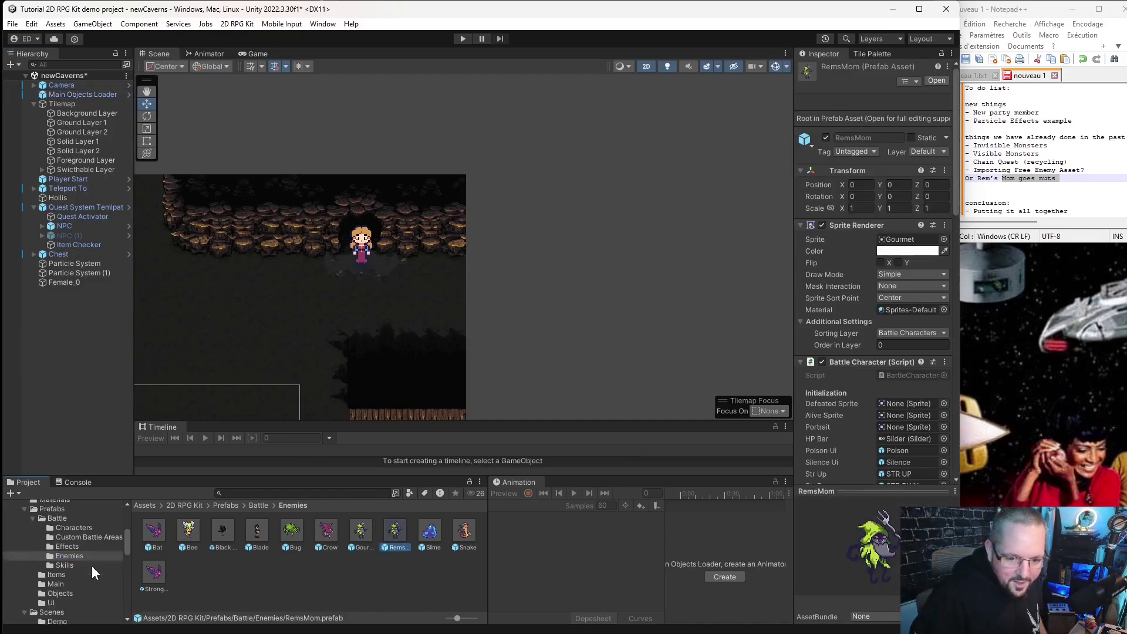
{"action": "scroll", "coordinate": [78, 596], "scroll_direction": "down", "scroll_amount": 1}
{"action": "left_click", "coordinate": [67, 564]}
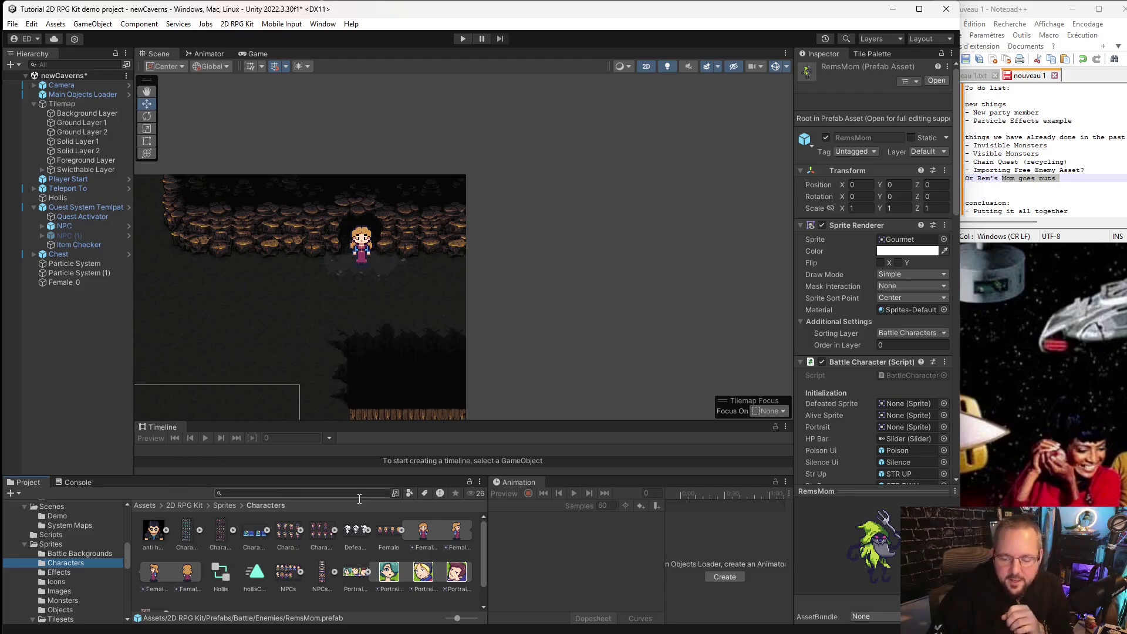
{"action": "left_click", "coordinate": [456, 530]}
{"action": "left_click_drag", "start_coordinate": [455, 530], "coordinate": [908, 239]}
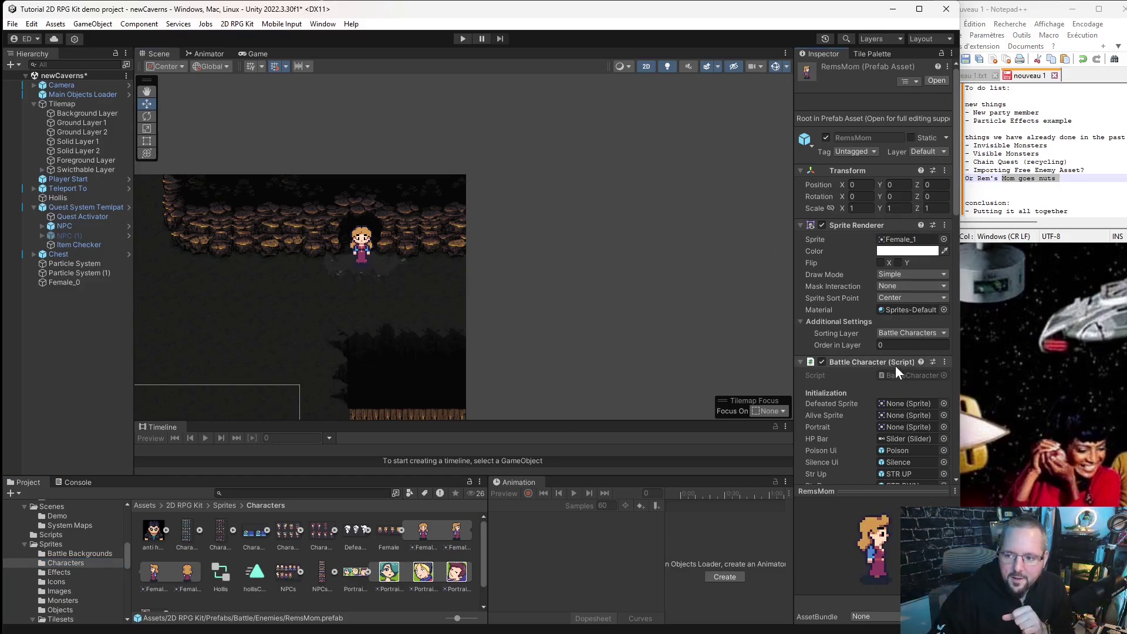
{"action": "scroll", "coordinate": [881, 381], "scroll_direction": "down", "scroll_amount": 15}
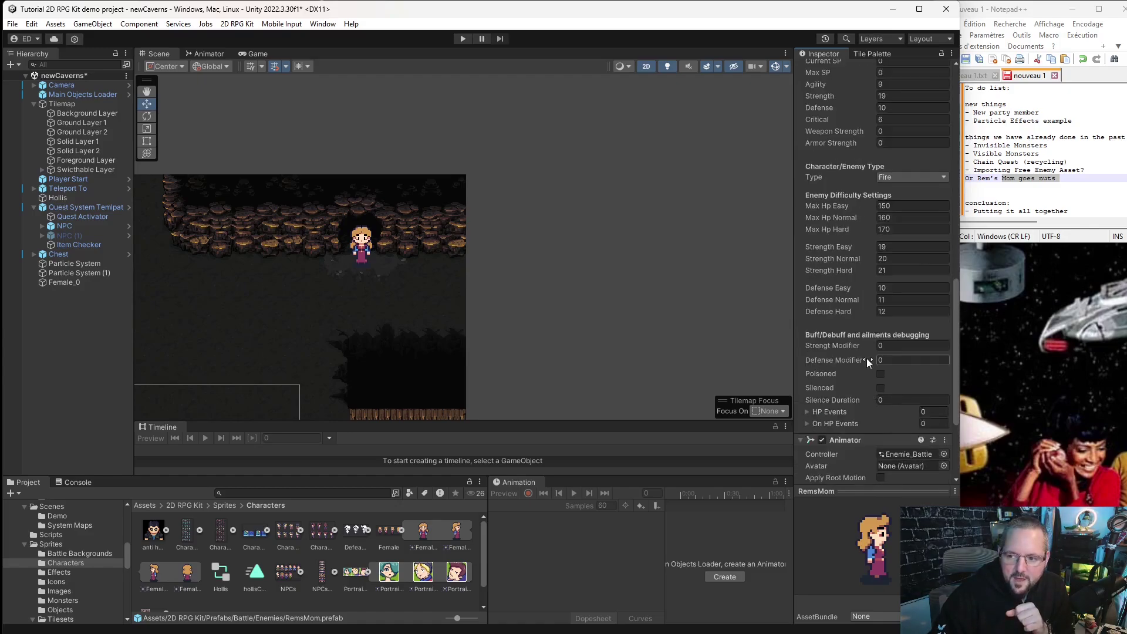
Review the RemsMom enemy prefab's skills, type and difficulty stats, and inspect the female character standing in the cave.
{"action": "scroll", "coordinate": [895, 305], "scroll_direction": "up", "scroll_amount": 5}
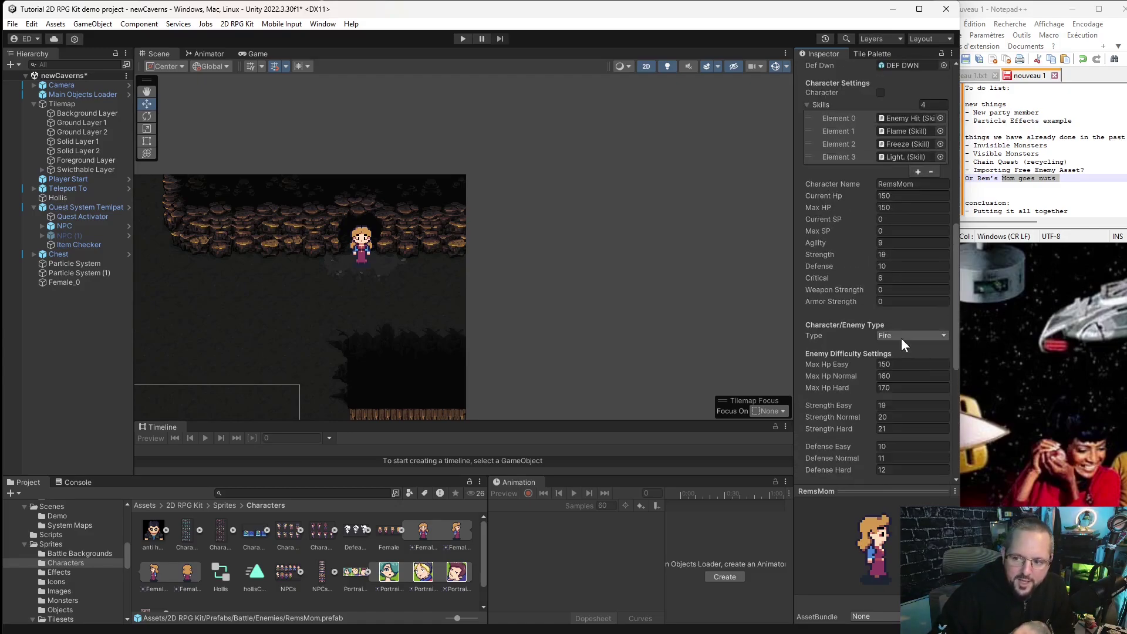
{"action": "scroll", "coordinate": [902, 320], "scroll_direction": "up", "scroll_amount": 6}
{"action": "scroll", "coordinate": [902, 316], "scroll_direction": "down", "scroll_amount": 6}
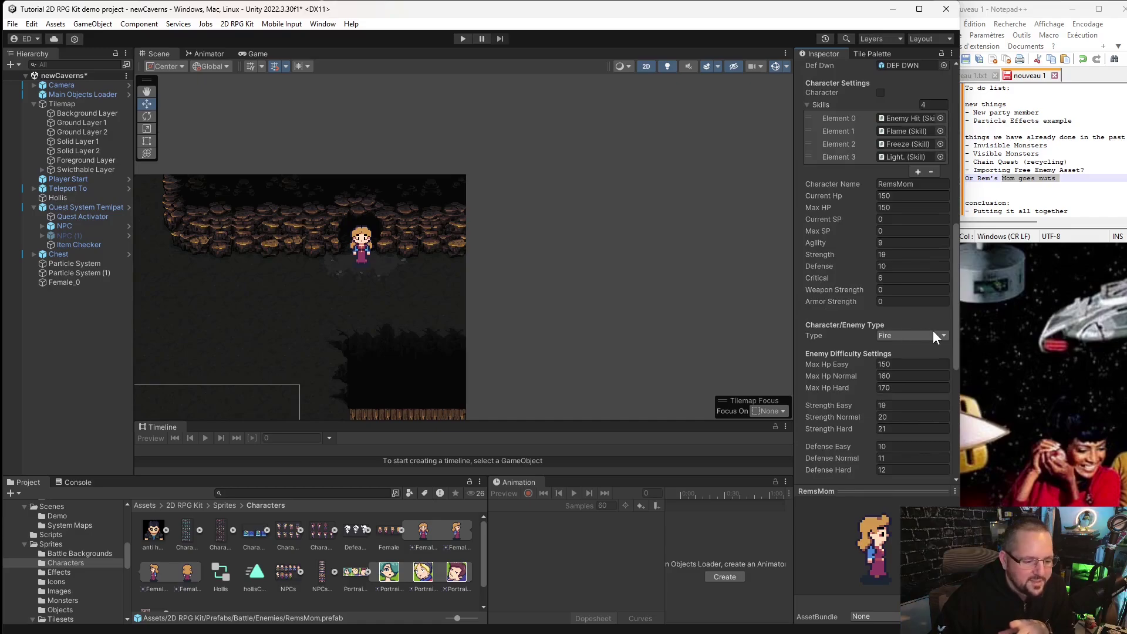
{"action": "left_click", "coordinate": [580, 320]}
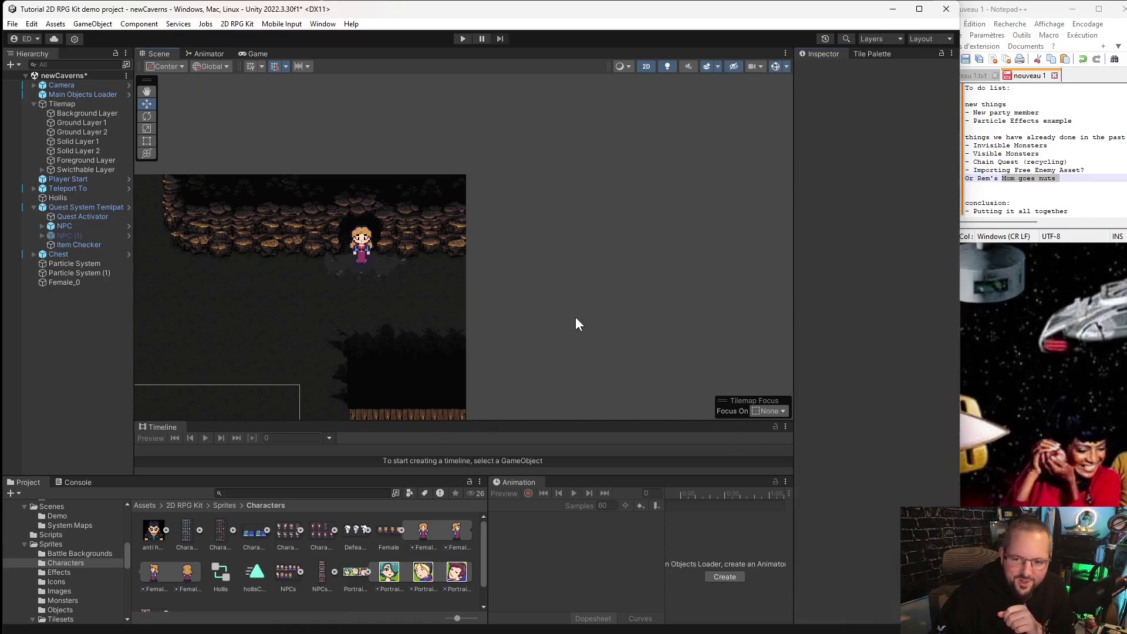
{"action": "scroll", "coordinate": [420, 307], "scroll_direction": "down", "scroll_amount": 7}
{"action": "scroll", "coordinate": [400, 329], "scroll_direction": "up", "scroll_amount": 3}
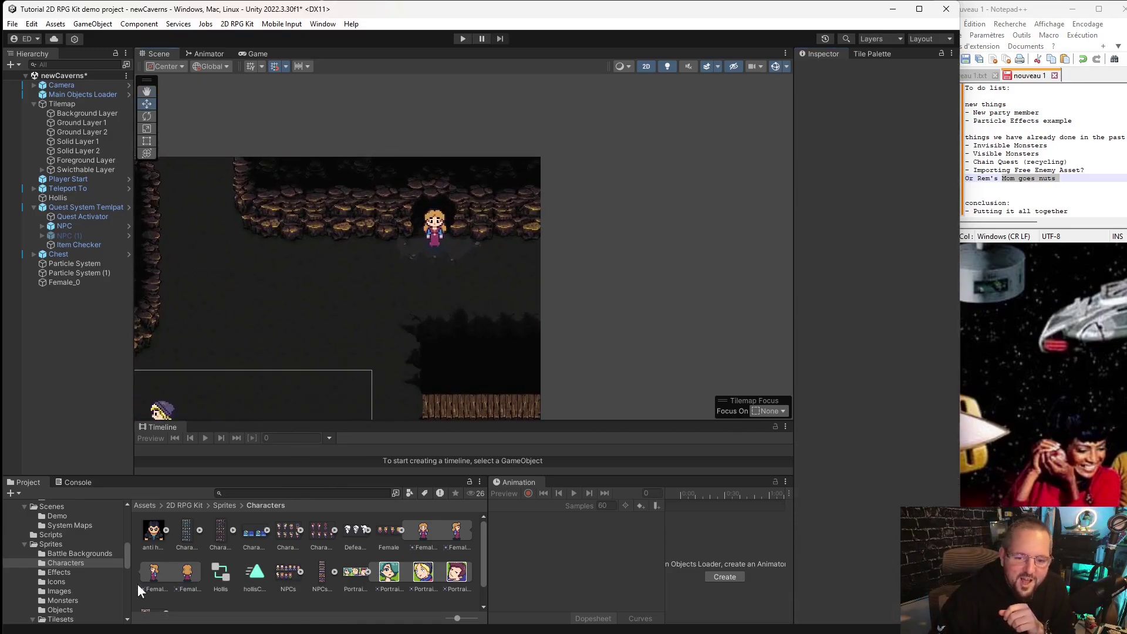
{"action": "left_click", "coordinate": [437, 225]}
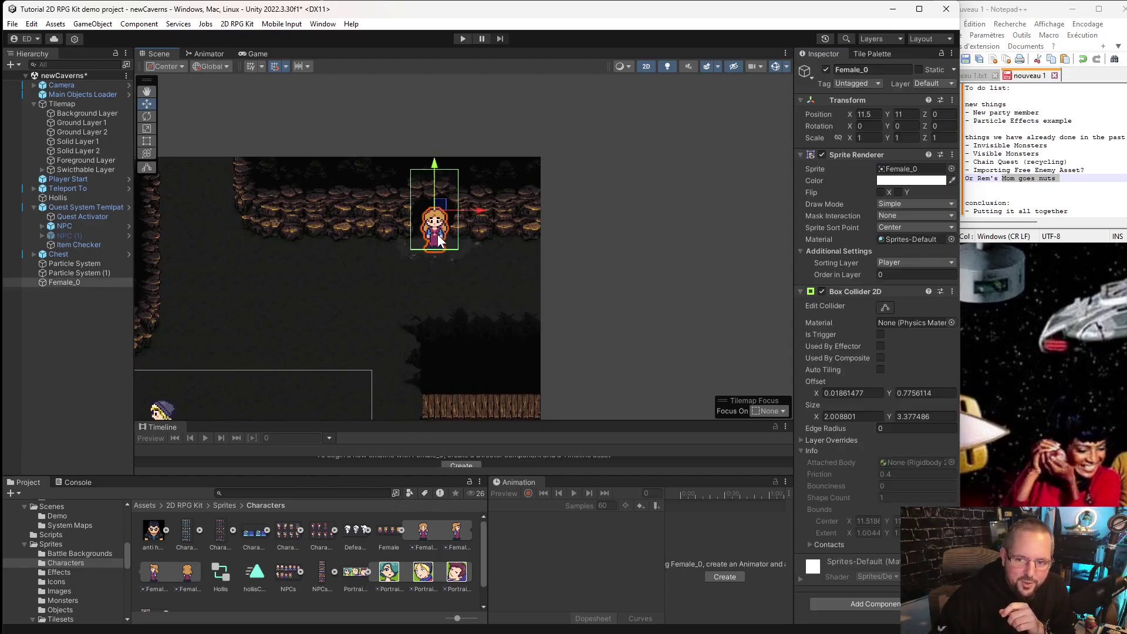
Add a 2D RPG Kit Battle Area to the scene and place it around the female character, at about X 10.7, Y 9.2.
{"action": "left_click", "coordinate": [80, 320]}
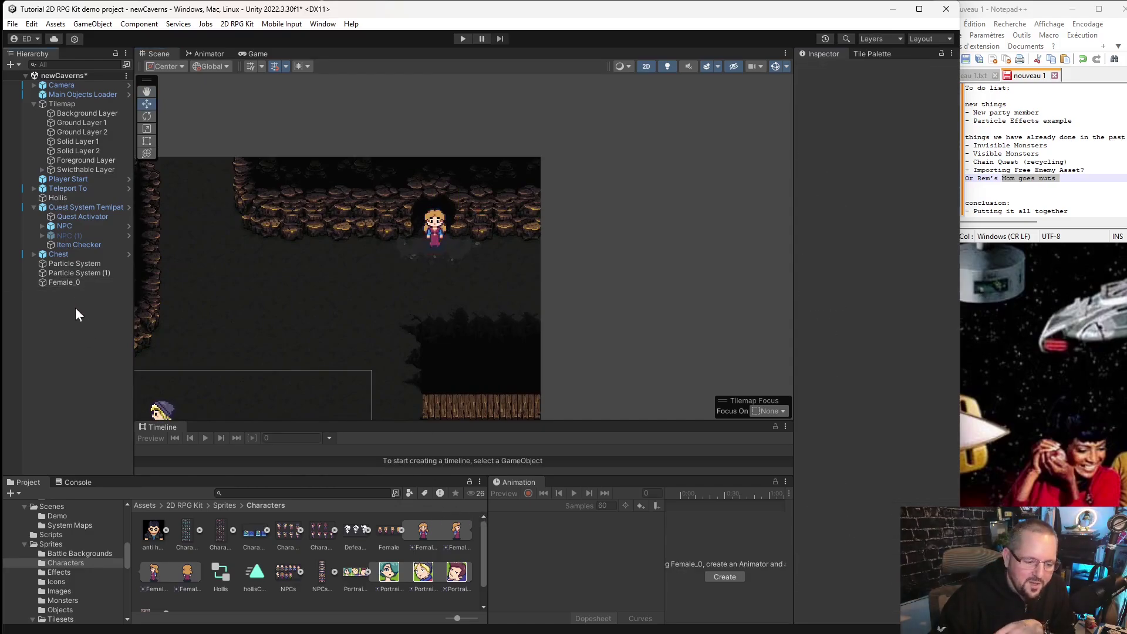
{"action": "right_click", "coordinate": [75, 308]}
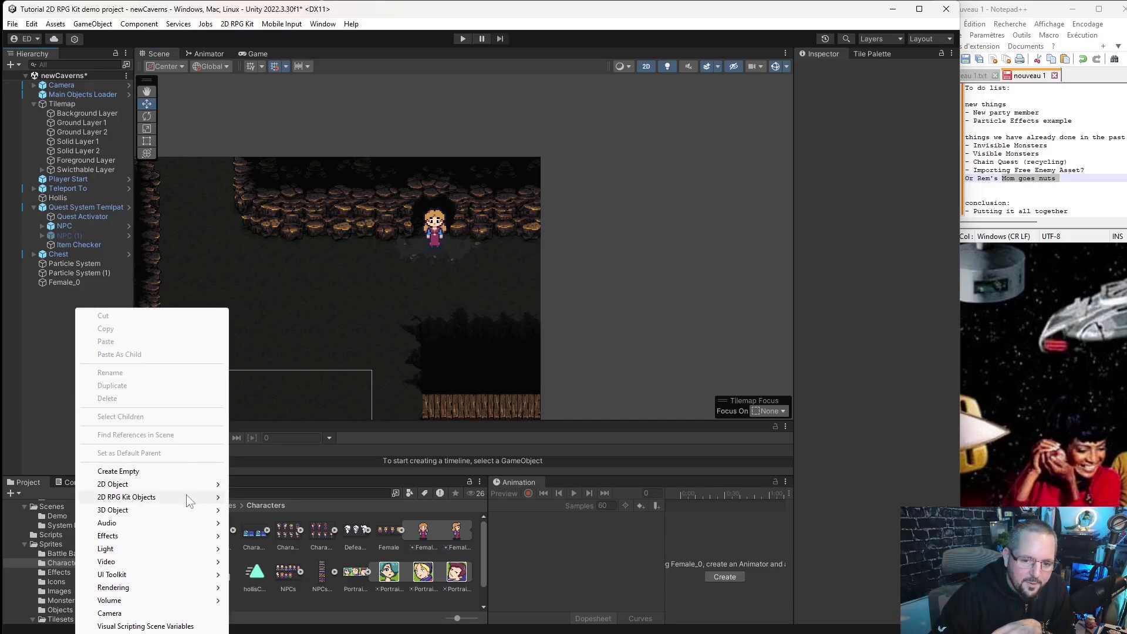
{"action": "mouse_move", "coordinate": [185, 497]}
{"action": "left_click", "coordinate": [282, 509]}
{"action": "scroll", "coordinate": [339, 289], "scroll_direction": "down", "scroll_amount": 8}
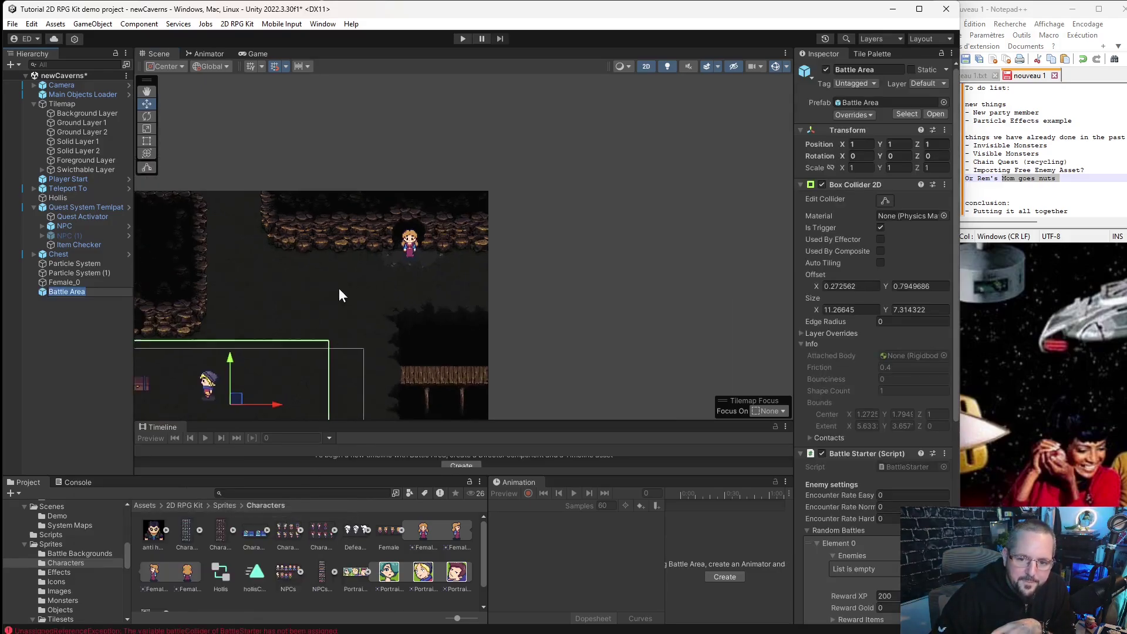
{"action": "middle_click_drag", "start_coordinate": [248, 369], "coordinate": [271, 317]}
{"action": "left_click_drag", "start_coordinate": [270, 337], "coordinate": [436, 202]}
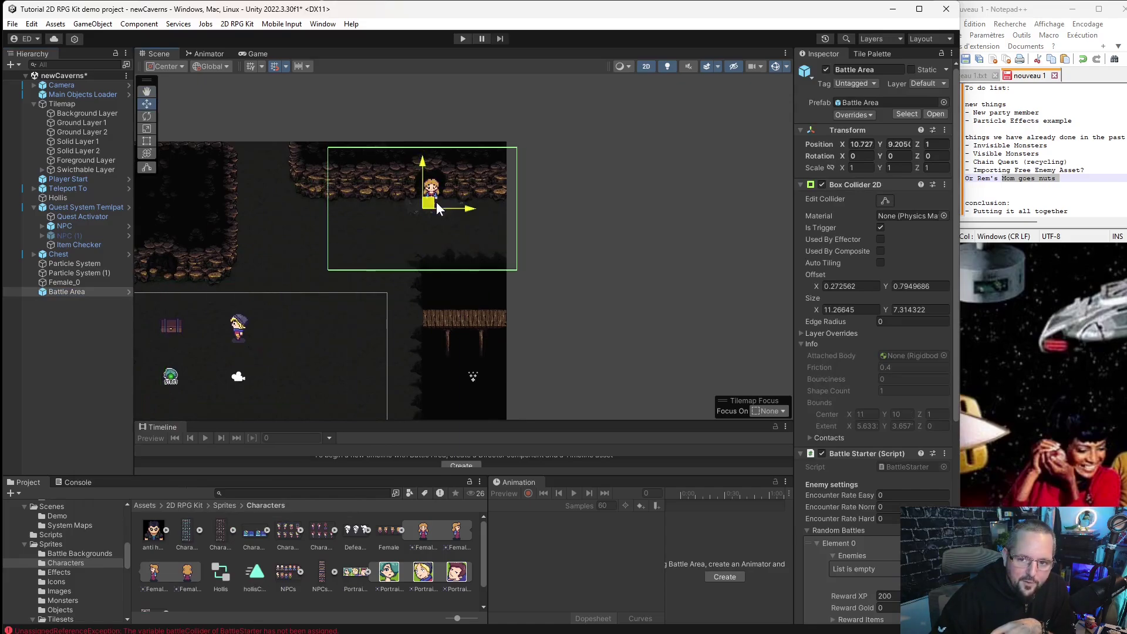
Make the Female_0 object a child of the Battle Area.
{"action": "scroll", "coordinate": [442, 202], "scroll_direction": "up", "scroll_amount": 5}
{"action": "scroll", "coordinate": [446, 176], "scroll_direction": "up", "scroll_amount": 2}
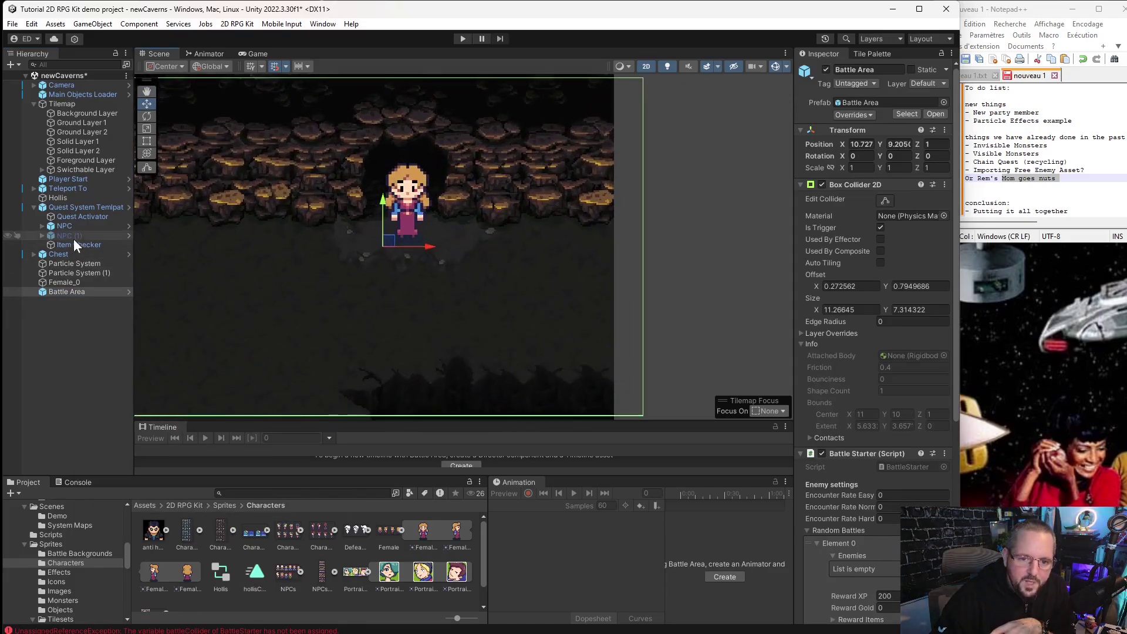
{"action": "left_click", "coordinate": [63, 283]}
{"action": "mouse_move", "coordinate": [63, 283]}
{"action": "left_mouse_down"}
{"action": "mouse_move", "coordinate": [70, 305]}
{"action": "mouse_move", "coordinate": [59, 296]}
{"action": "mouse_move", "coordinate": [74, 289]}
{"action": "left_mouse_up"}
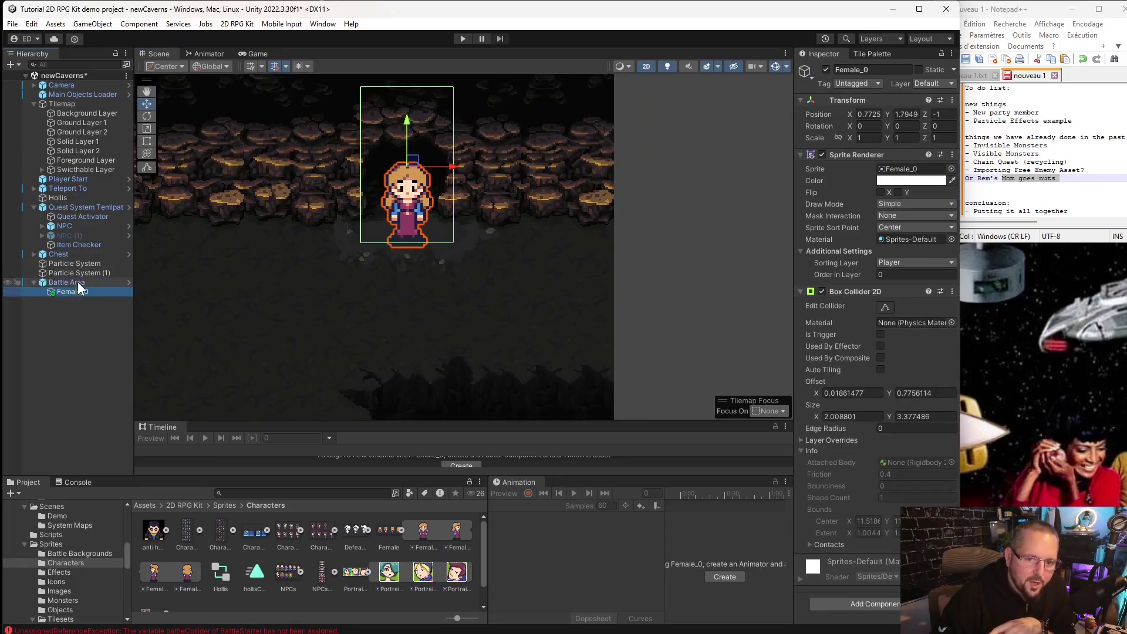
Give the Battle Area's first random battle one enemy and name it RemsMom.
{"action": "left_click", "coordinate": [78, 282]}
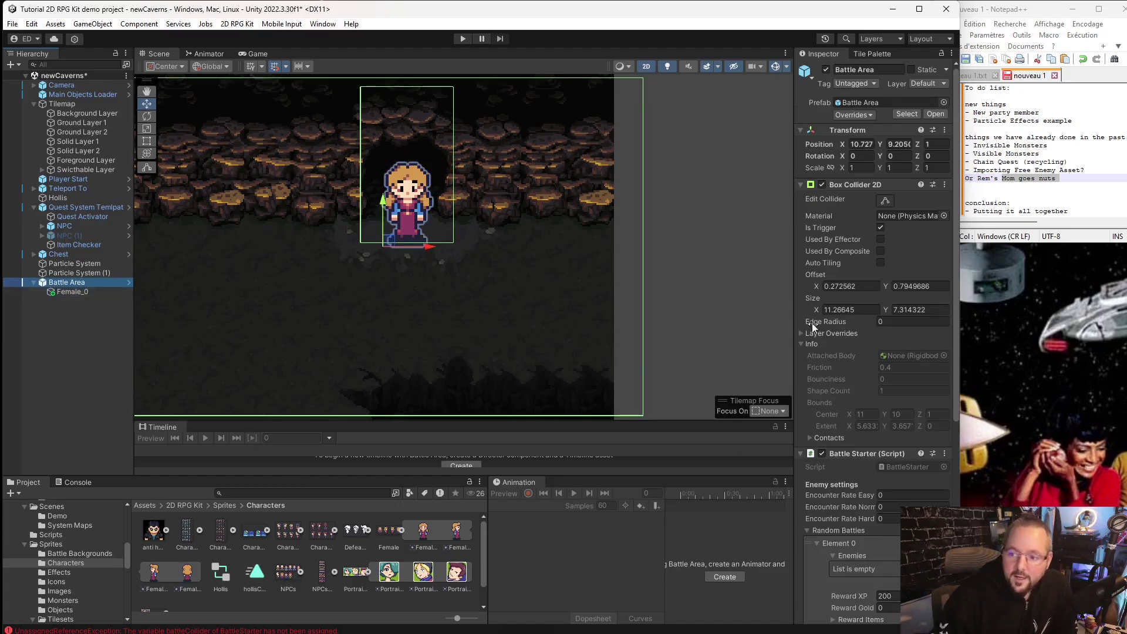
{"action": "mouse_move", "coordinate": [855, 263]}
{"action": "scroll", "coordinate": [851, 276], "scroll_direction": "down", "scroll_amount": 5}
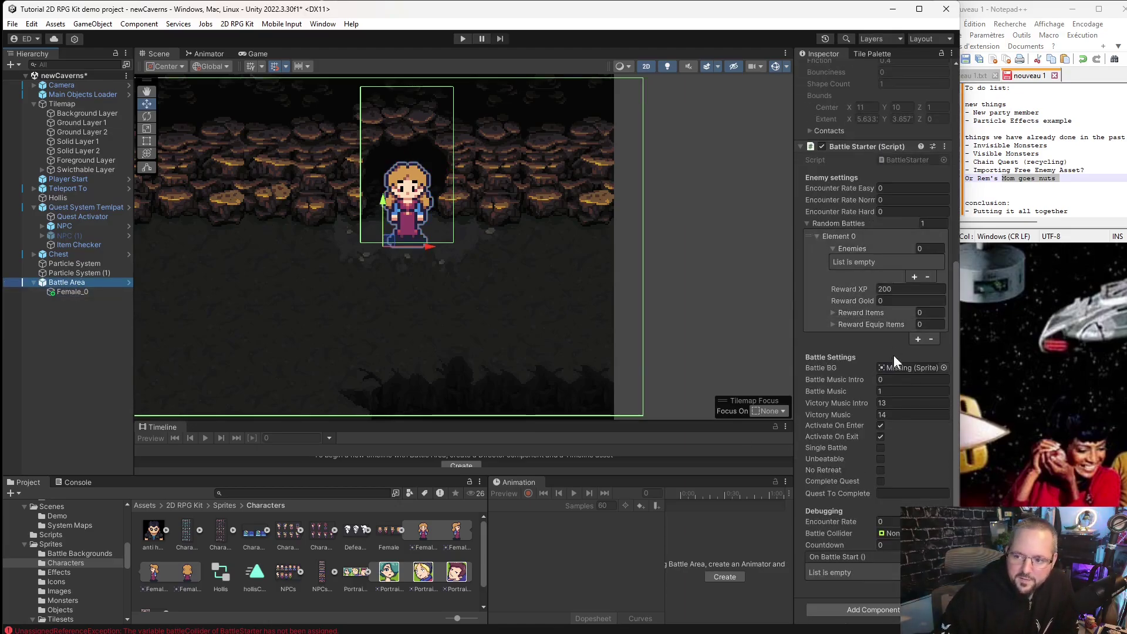
{"action": "left_click", "coordinate": [933, 248]}
{"action": "type", "text": "1"}
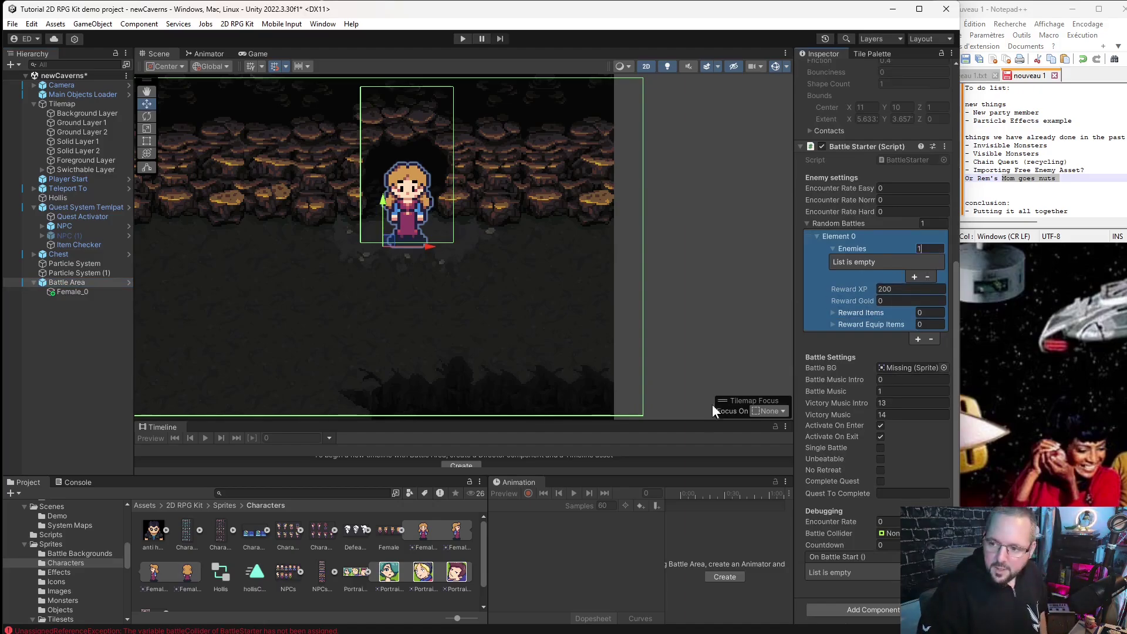
{"action": "key", "text": "Return"}
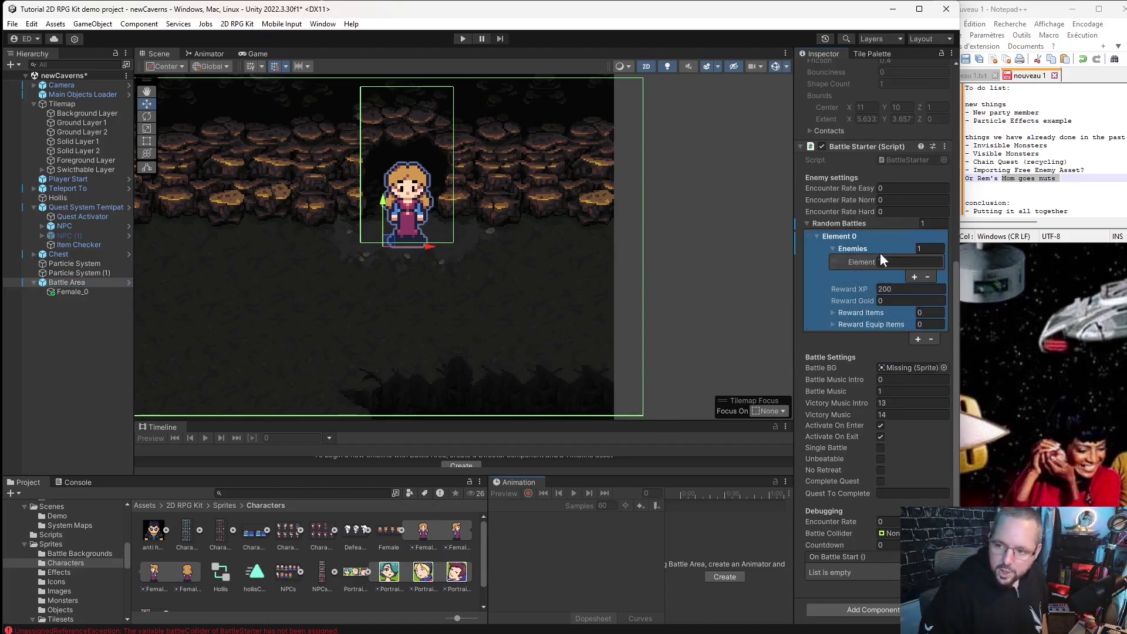
{"action": "left_click", "coordinate": [887, 264]}
{"action": "type", "text": "RemsMom"}
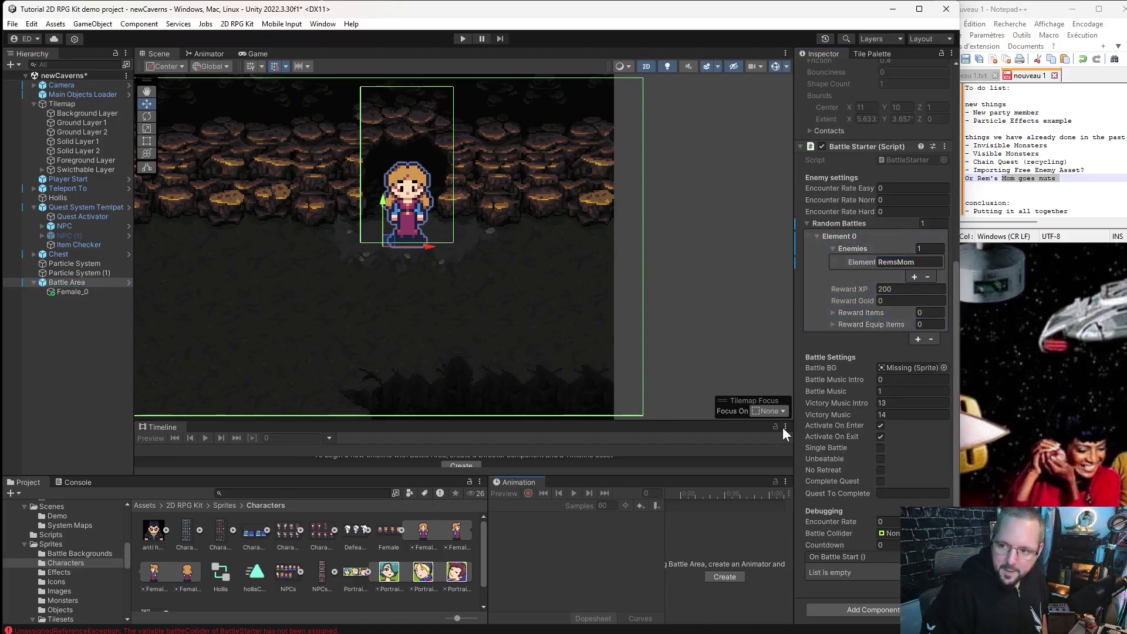
Set the gold reward of the RemsMom battle to 100.
{"action": "left_click", "coordinate": [906, 301]}
{"action": "type", "text": "100"}
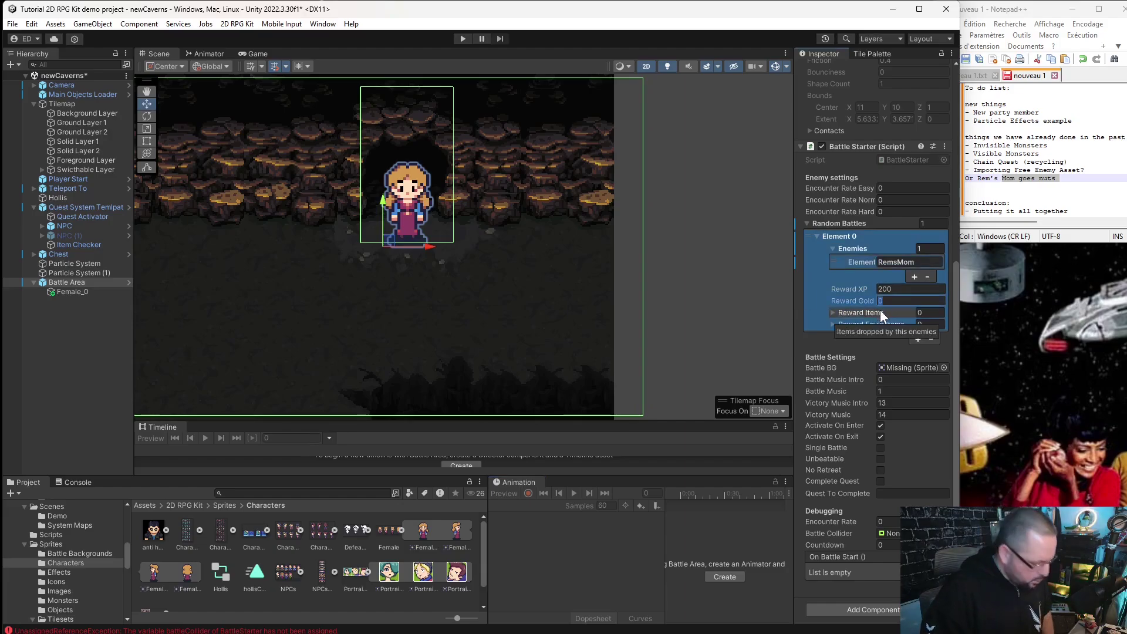
{"action": "left_click", "coordinate": [650, 537]}
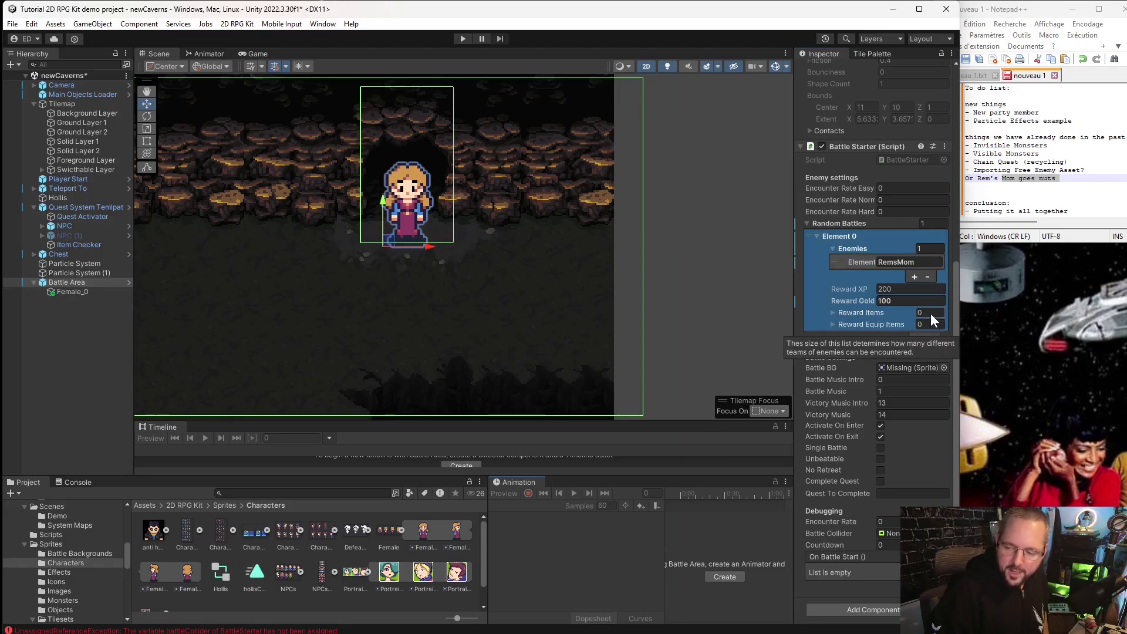
{"action": "left_click", "coordinate": [926, 352]}
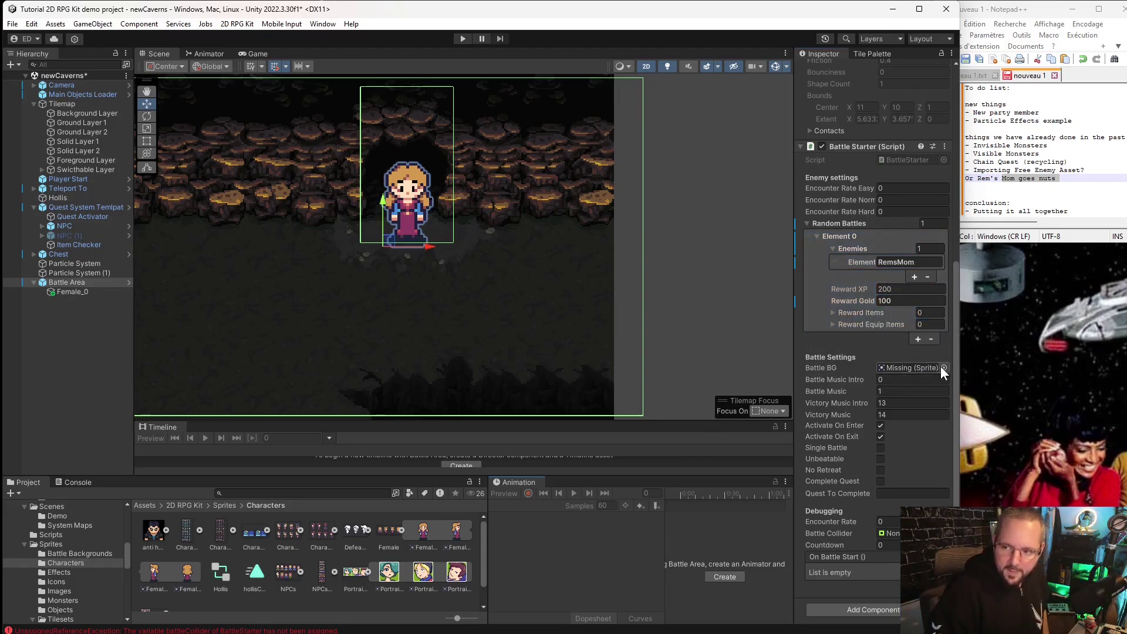
{"action": "left_click", "coordinate": [883, 289]}
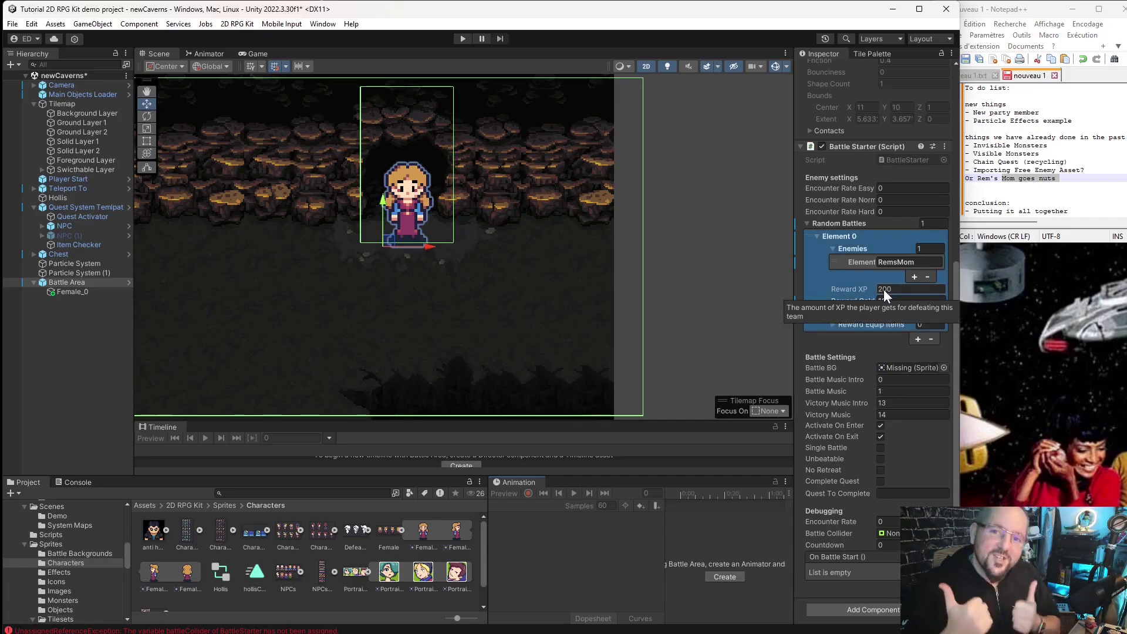
{"action": "left_click", "coordinate": [802, 406]}
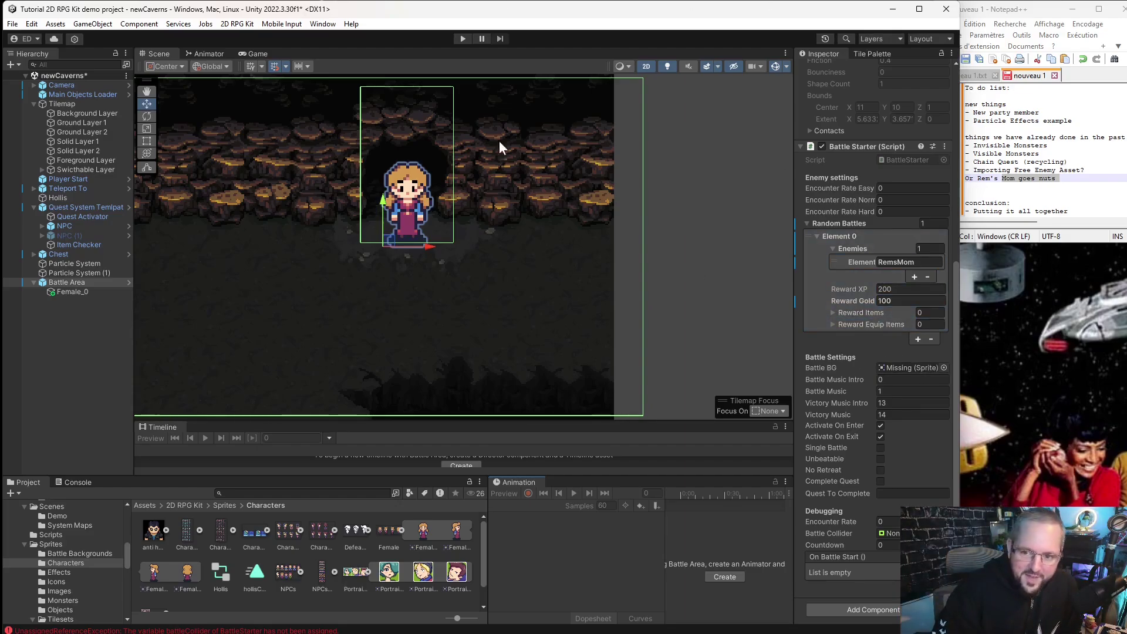
Assign the Cave sprite as the Battle Area's battle background and enable No Retreat.
{"action": "left_click", "coordinate": [80, 554]}
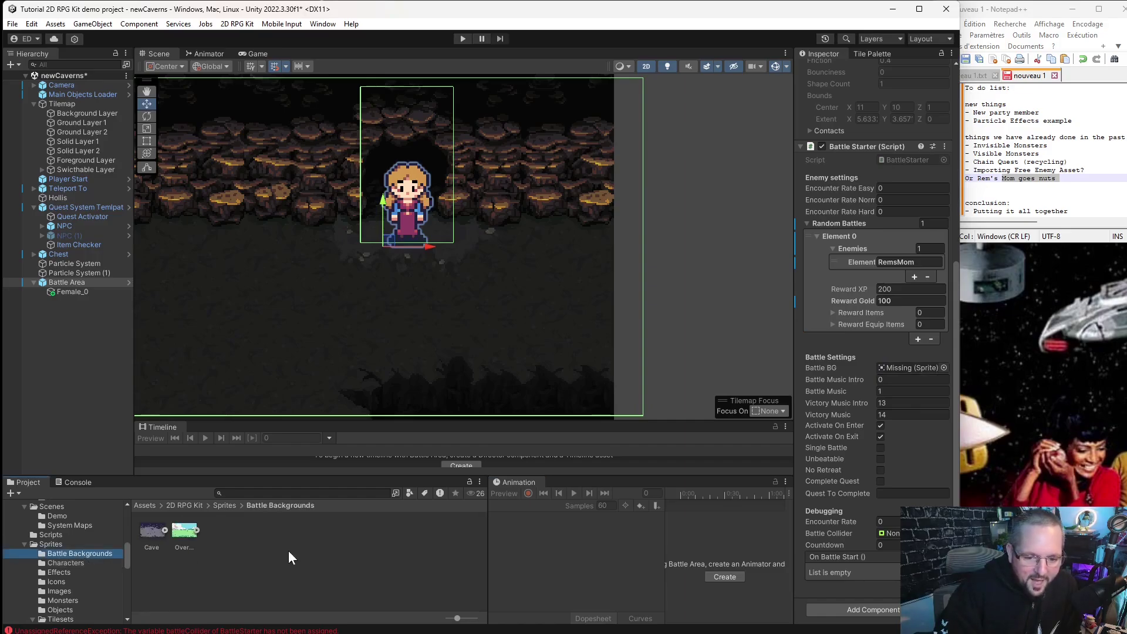
{"action": "left_click_drag", "start_coordinate": [151, 536], "coordinate": [912, 368]}
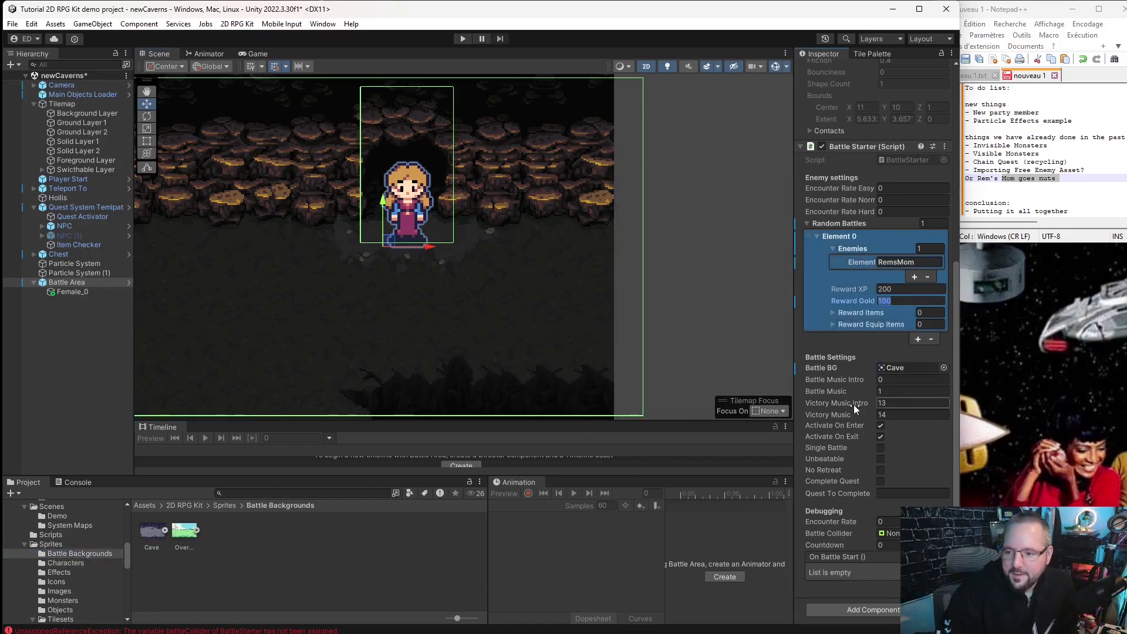
{"action": "left_click", "coordinate": [880, 470]}
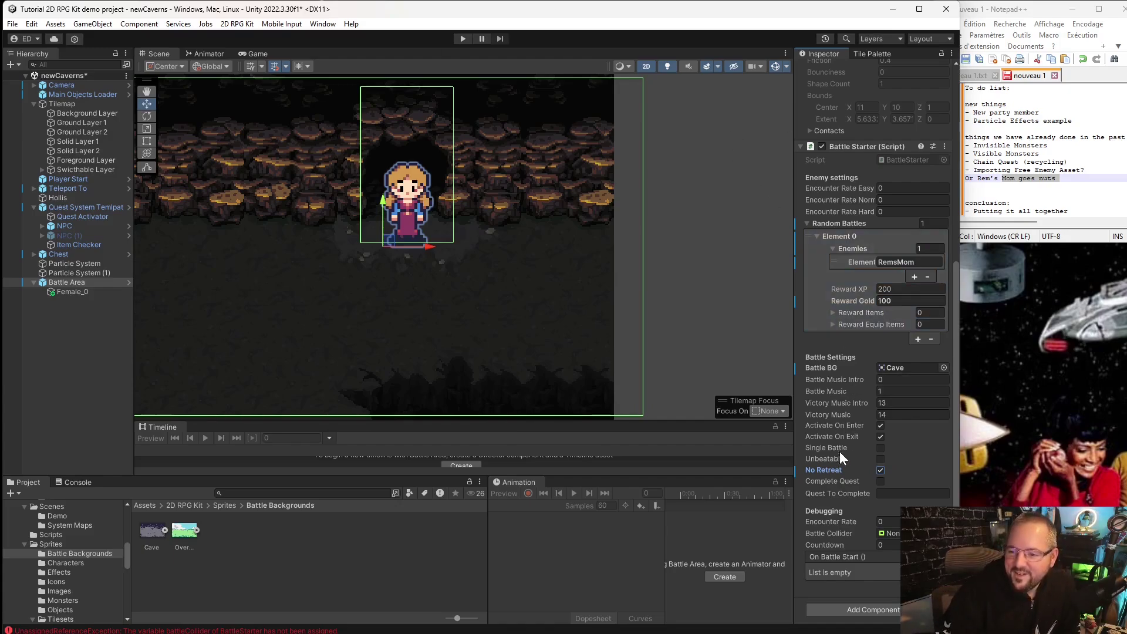
Set the Battle Area's Battle Music Intro to 2 and its Battle Music to 3.
{"action": "left_click", "coordinate": [901, 380]}
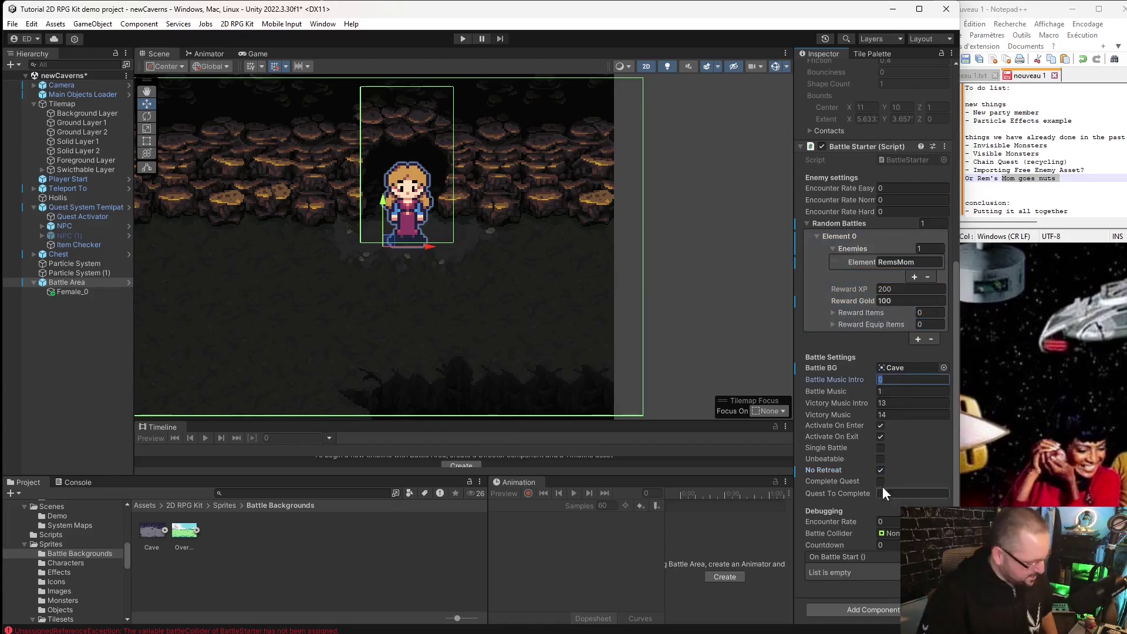
{"action": "type", "text": "2"}
{"action": "left_click", "coordinate": [905, 391]}
{"action": "type", "text": "3"}
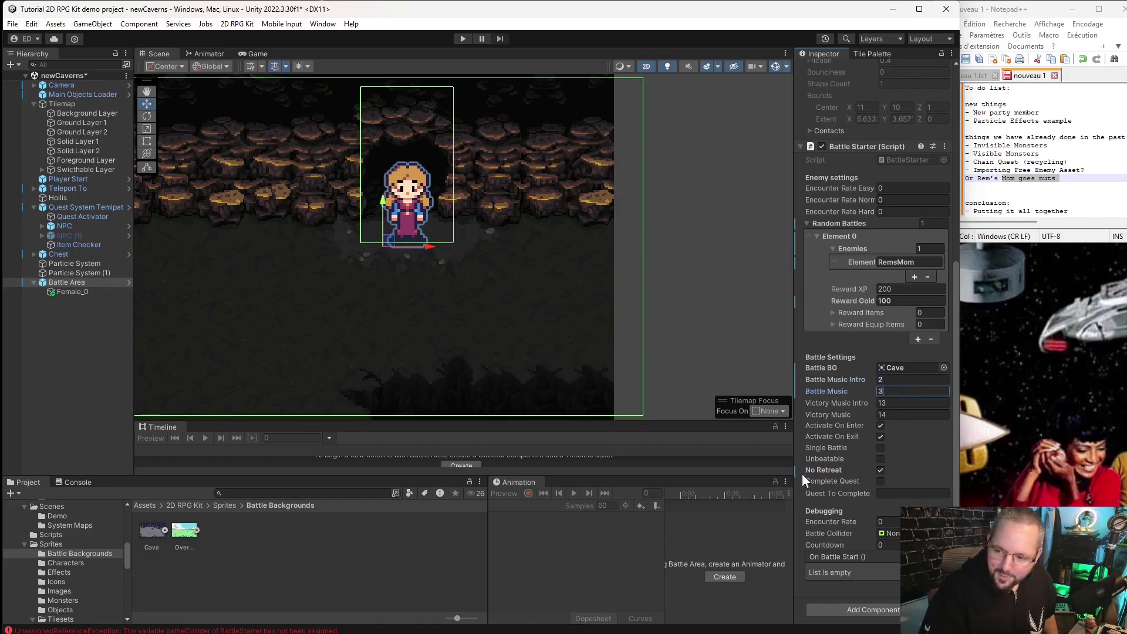
{"action": "left_click", "coordinate": [601, 548]}
Check the Battle Area and its child in the cave map, and save the newCaverns scene.
{"action": "scroll", "coordinate": [421, 267], "scroll_direction": "down", "scroll_amount": 2}
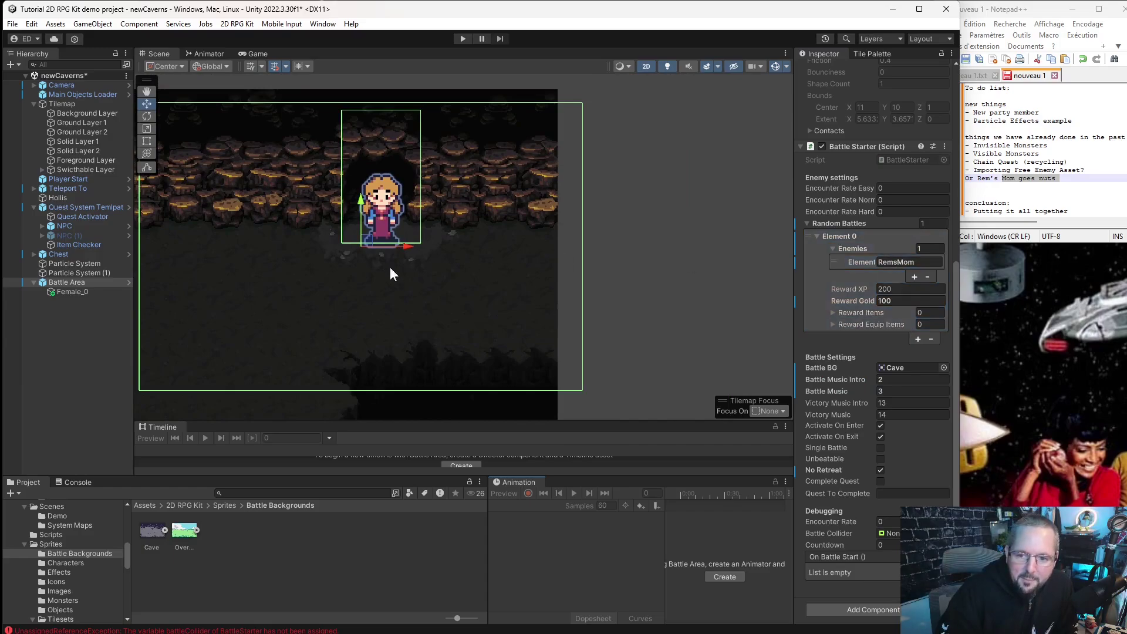
{"action": "left_click", "coordinate": [79, 291]}
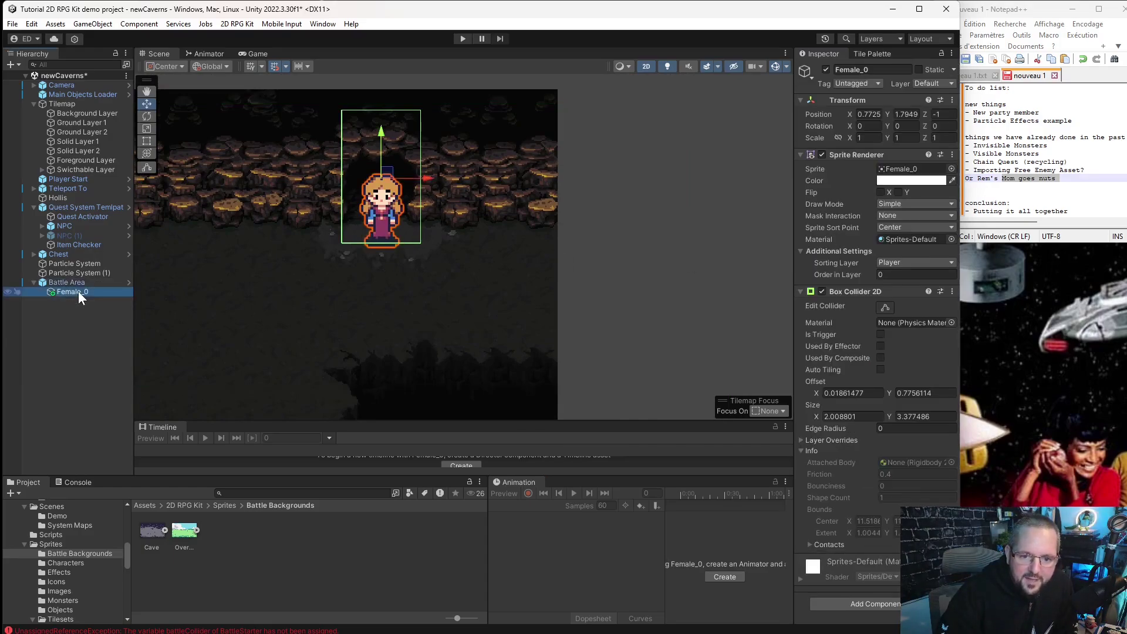
{"action": "left_click", "coordinate": [67, 283]}
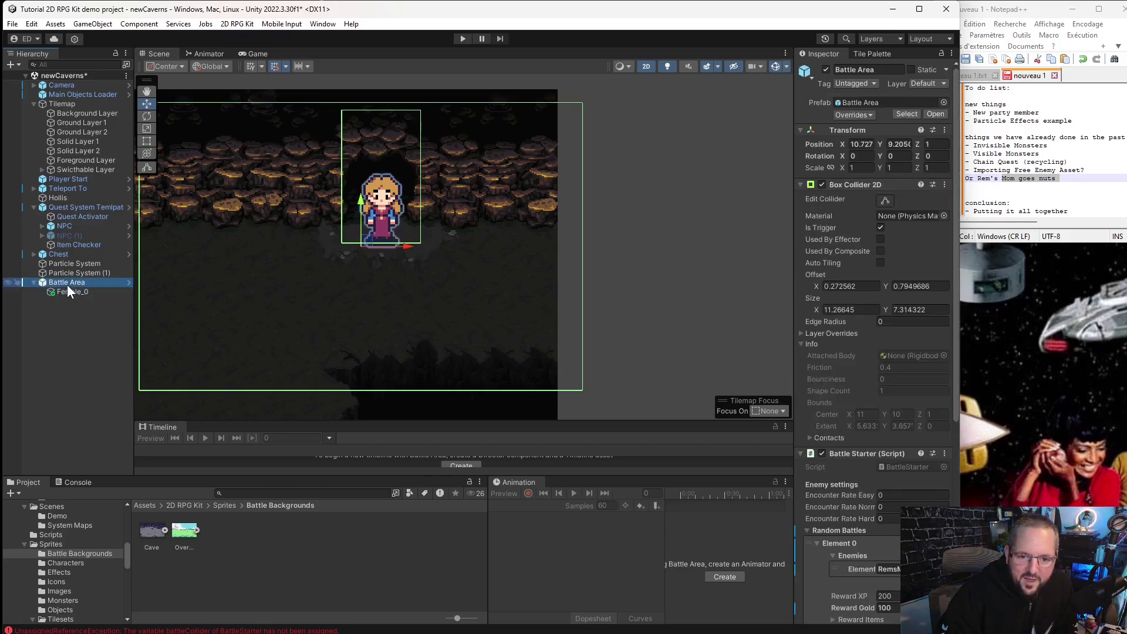
{"action": "left_click", "coordinate": [71, 331]}
{"action": "scroll", "coordinate": [399, 207], "scroll_direction": "down", "scroll_amount": 5}
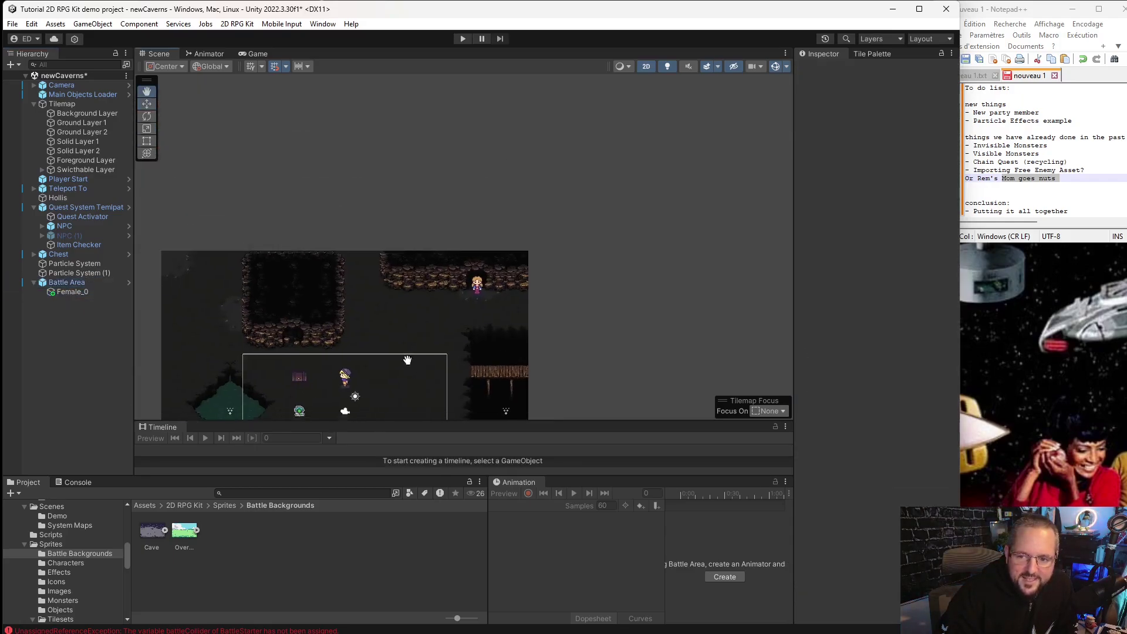
{"action": "scroll", "coordinate": [410, 247], "scroll_direction": "up", "scroll_amount": 4}
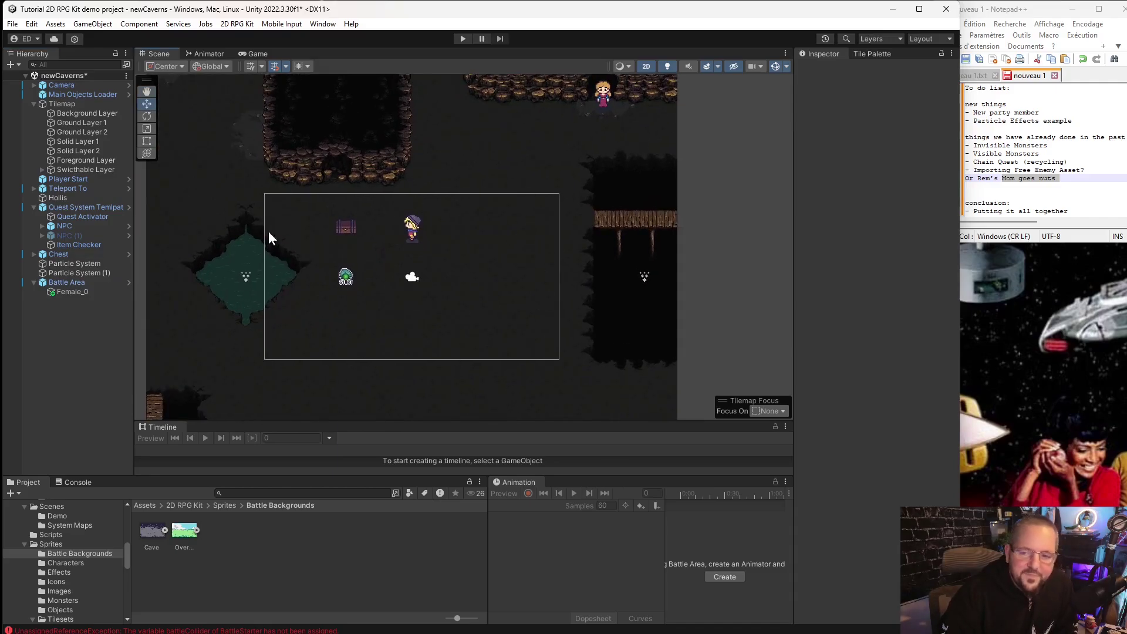
{"action": "left_click", "coordinate": [15, 25]}
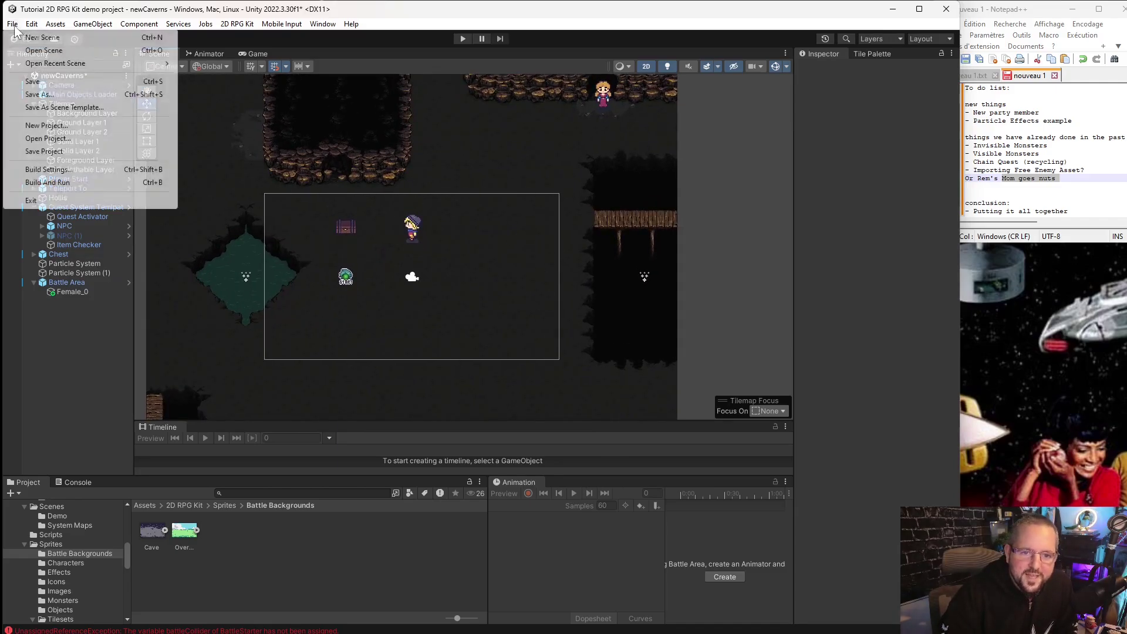
{"action": "left_click", "coordinate": [35, 82]}
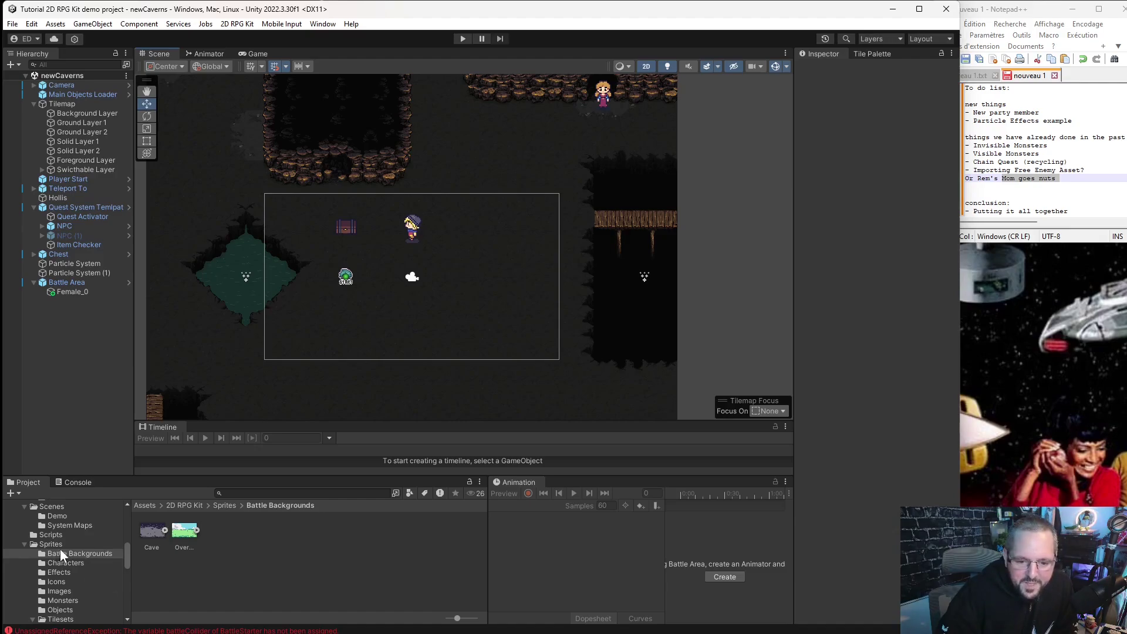
Place the Battle Area BLACKCROW prefab from the Custom Battle Areas folder in the cave map, beside the green pool.
{"action": "left_click", "coordinate": [80, 509]}
{"action": "left_click", "coordinate": [88, 515]}
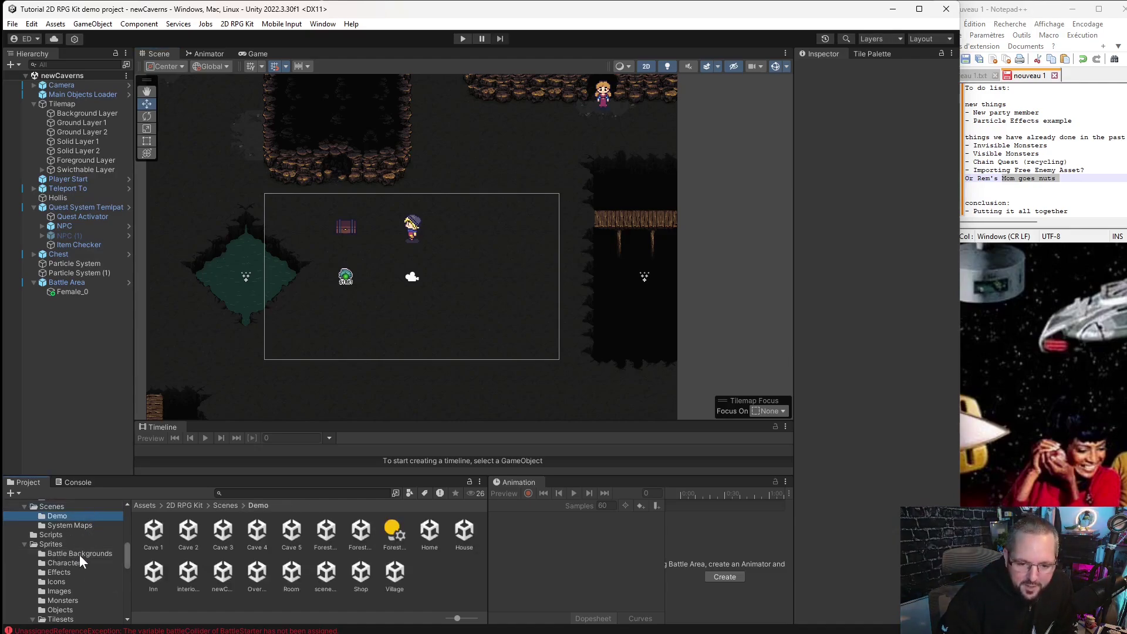
{"action": "scroll", "coordinate": [82, 554], "scroll_direction": "up", "scroll_amount": 3}
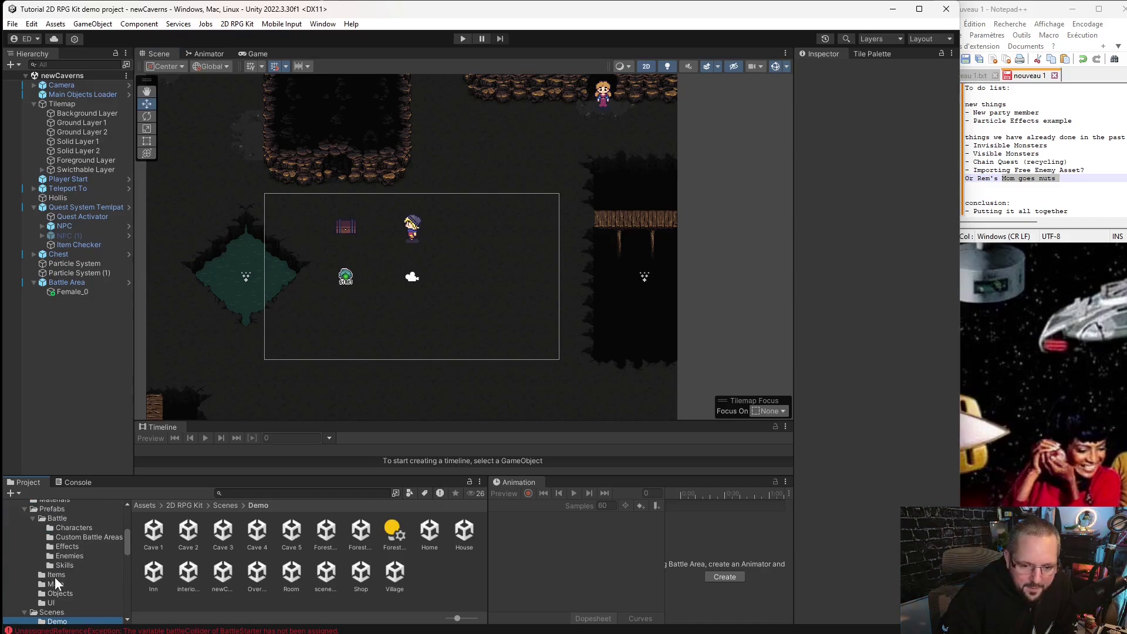
{"action": "left_click", "coordinate": [73, 537]}
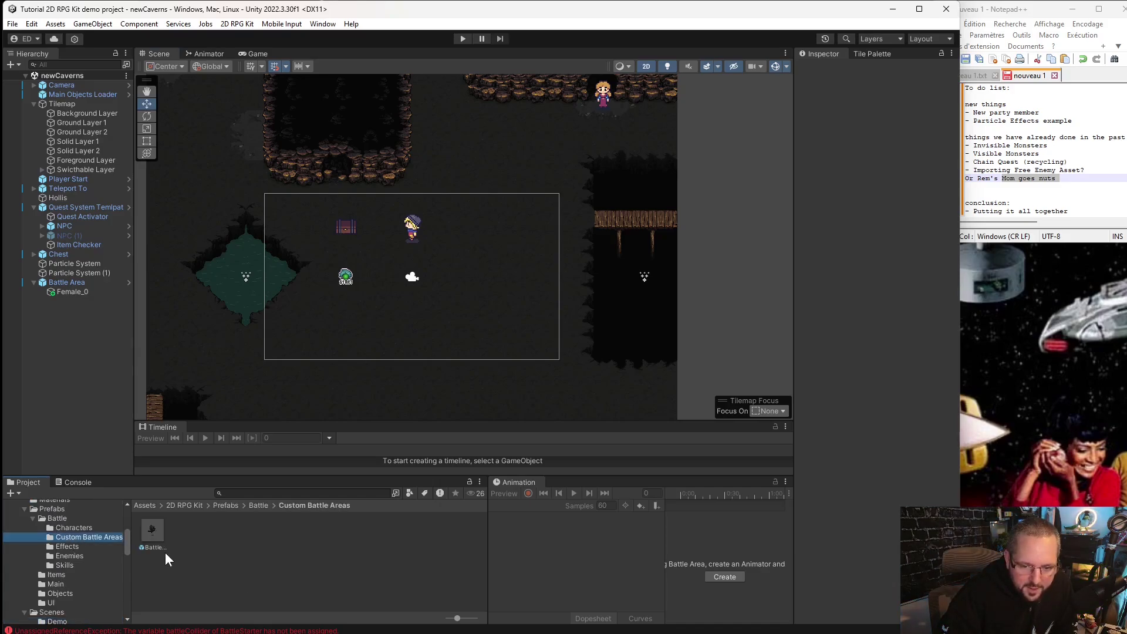
{"action": "left_click", "coordinate": [153, 535]}
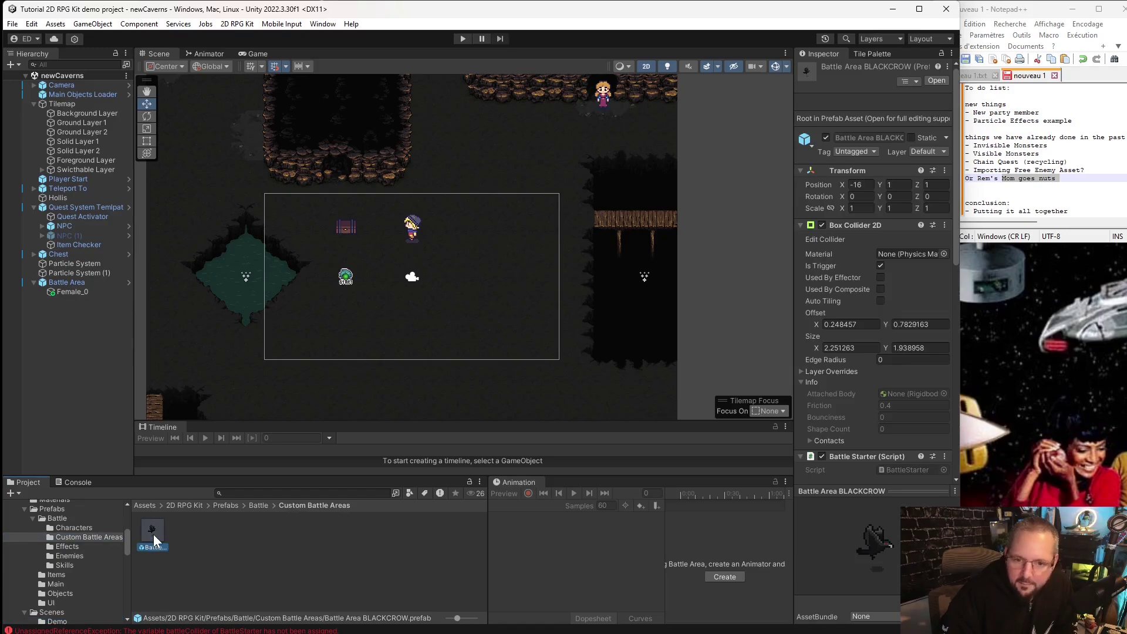
{"action": "left_click_drag", "start_coordinate": [152, 531], "coordinate": [305, 252]}
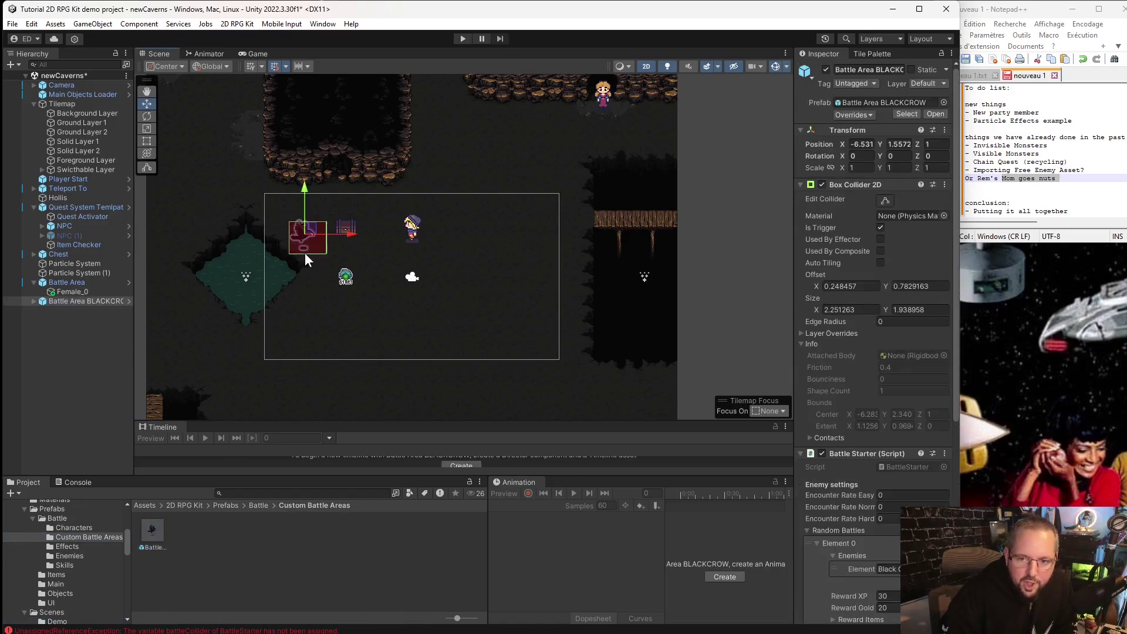
Set the battle background of the Battle Area BLACKCROW to None.
{"action": "scroll", "coordinate": [870, 359], "scroll_direction": "down", "scroll_amount": 5}
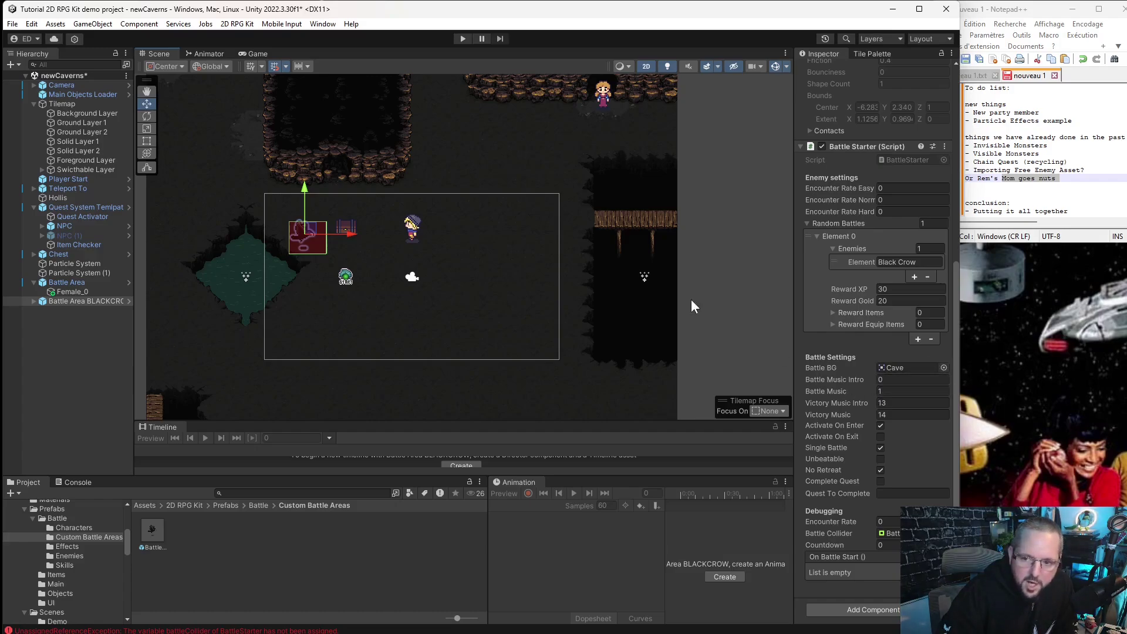
{"action": "left_click", "coordinate": [943, 367]}
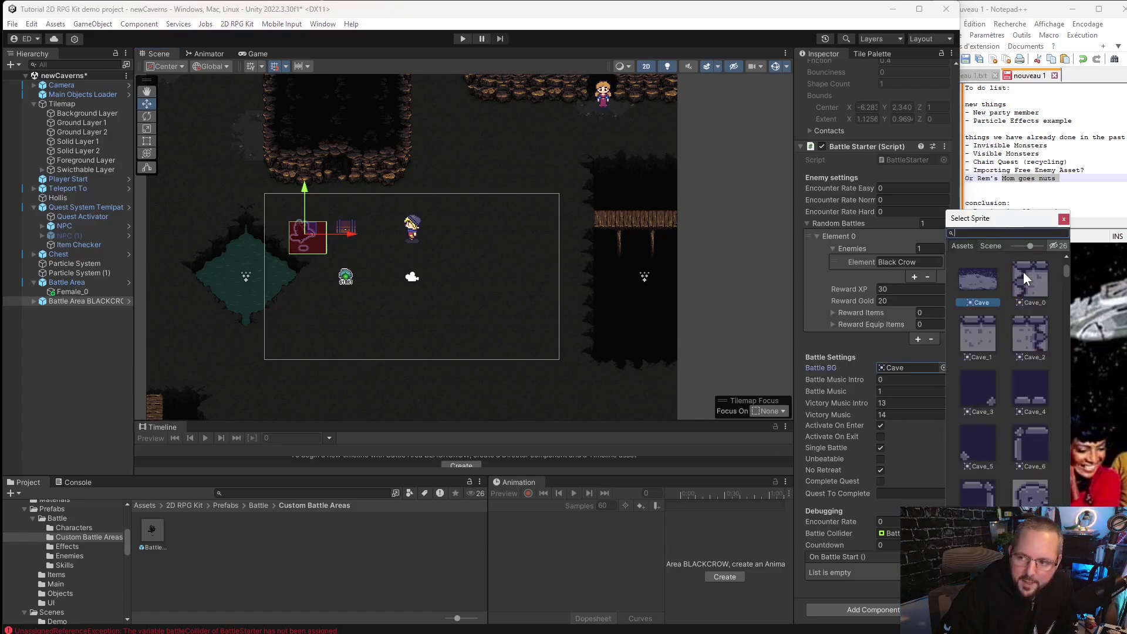
{"action": "left_click_drag", "start_coordinate": [1066, 272], "coordinate": [1067, 258]}
{"action": "double_click", "coordinate": [984, 279]}
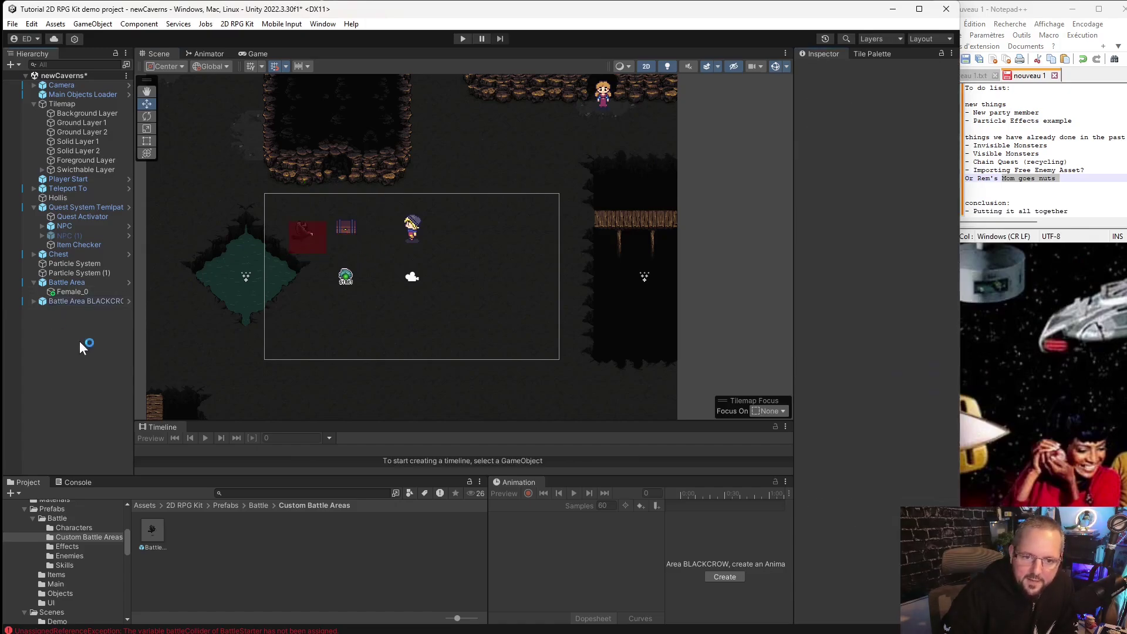
{"action": "left_click", "coordinate": [94, 300]}
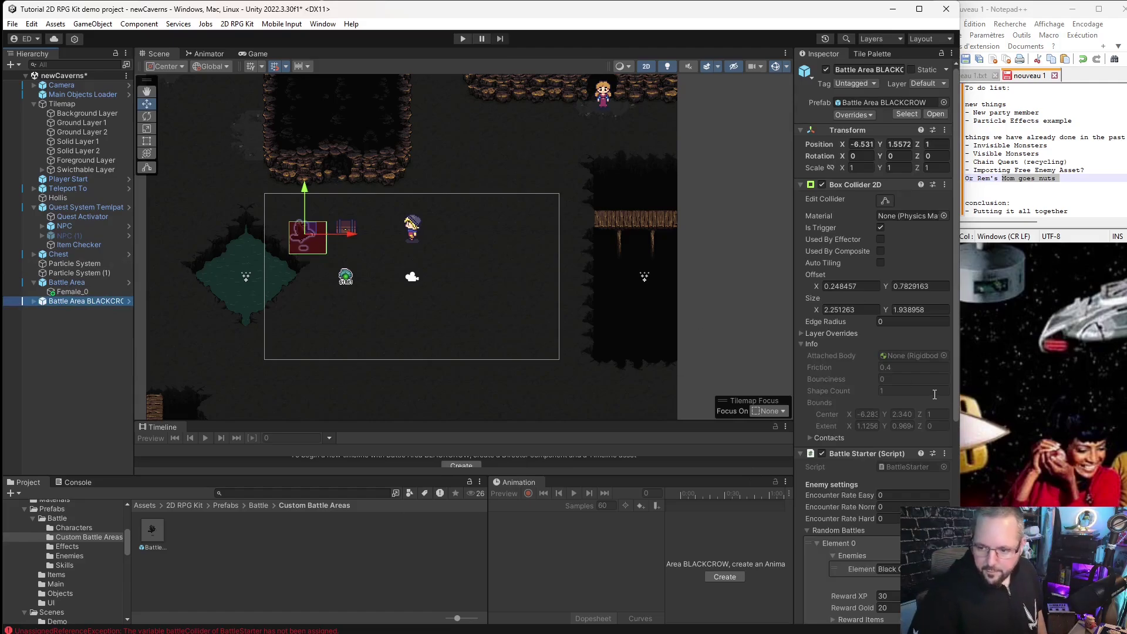
{"action": "scroll", "coordinate": [884, 392], "scroll_direction": "down", "scroll_amount": 10}
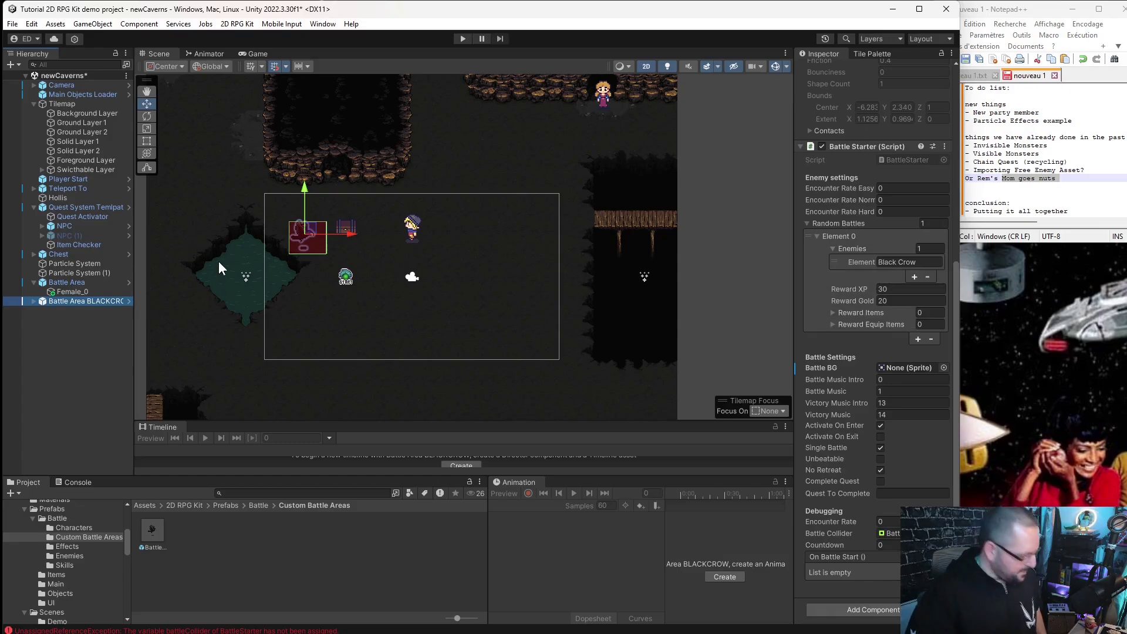
Move the Battle Area BLACKCROW to the cave floor northwest of the green pool, beside the upper rock wall.
{"action": "scroll", "coordinate": [216, 264], "scroll_direction": "down", "scroll_amount": 2}
{"action": "scroll", "coordinate": [212, 268], "scroll_direction": "down", "scroll_amount": 5}
{"action": "middle_click_drag", "start_coordinate": [273, 285], "coordinate": [365, 250]}
{"action": "scroll", "coordinate": [365, 250], "scroll_direction": "up", "scroll_amount": 5}
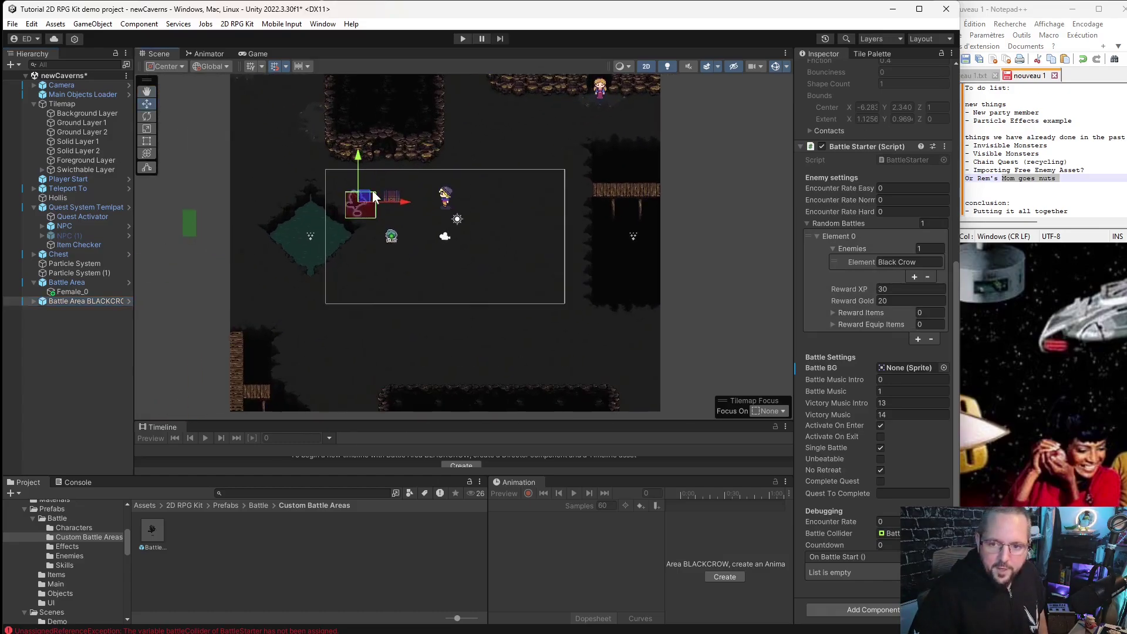
{"action": "left_click_drag", "start_coordinate": [365, 201], "coordinate": [273, 112]}
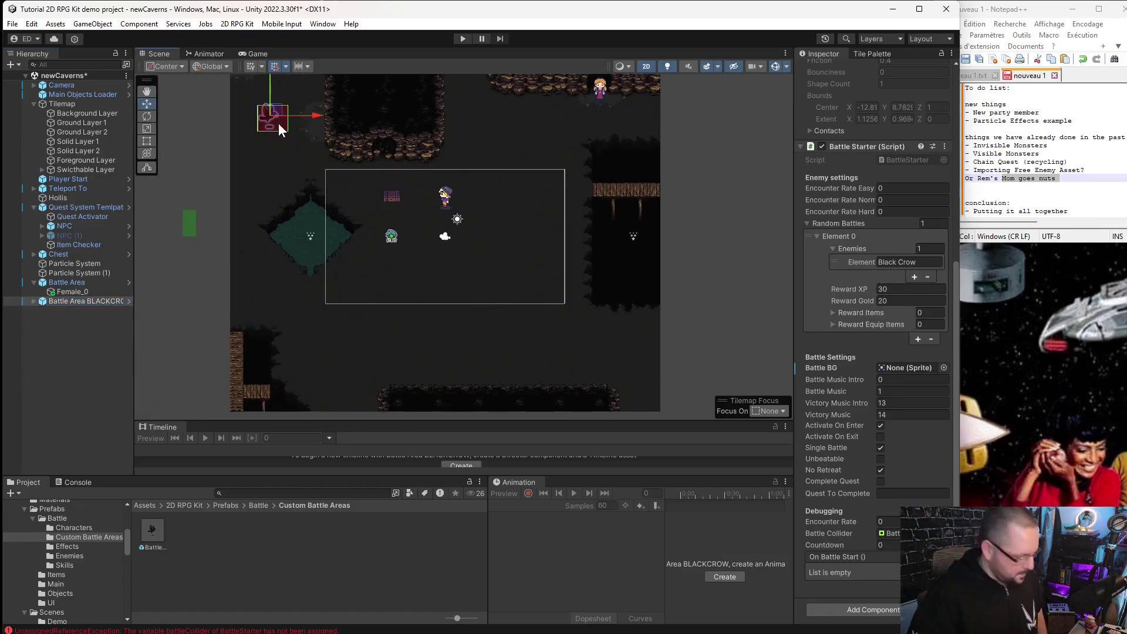
Duplicate the Battle Area BLACKCROW and move the copy to the cave floor south of the camera frame.
{"action": "left_click", "coordinate": [82, 300]}
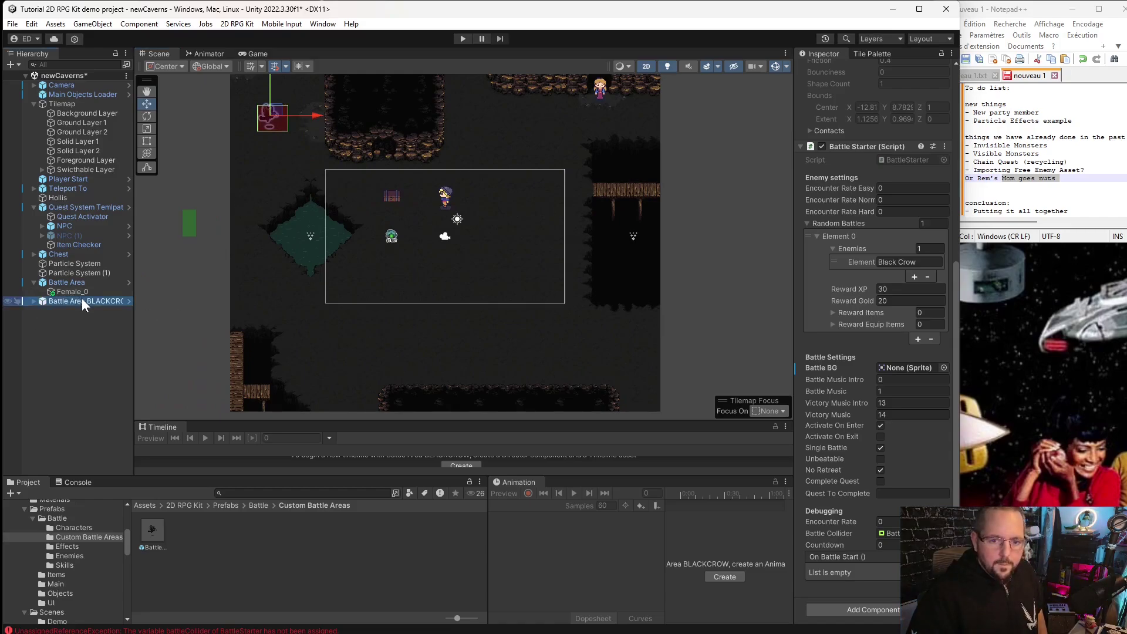
{"action": "key", "text": "ctrl+d"}
{"action": "left_click_drag", "start_coordinate": [278, 110], "coordinate": [441, 291]}
{"action": "key", "text": "ctrl+d"}
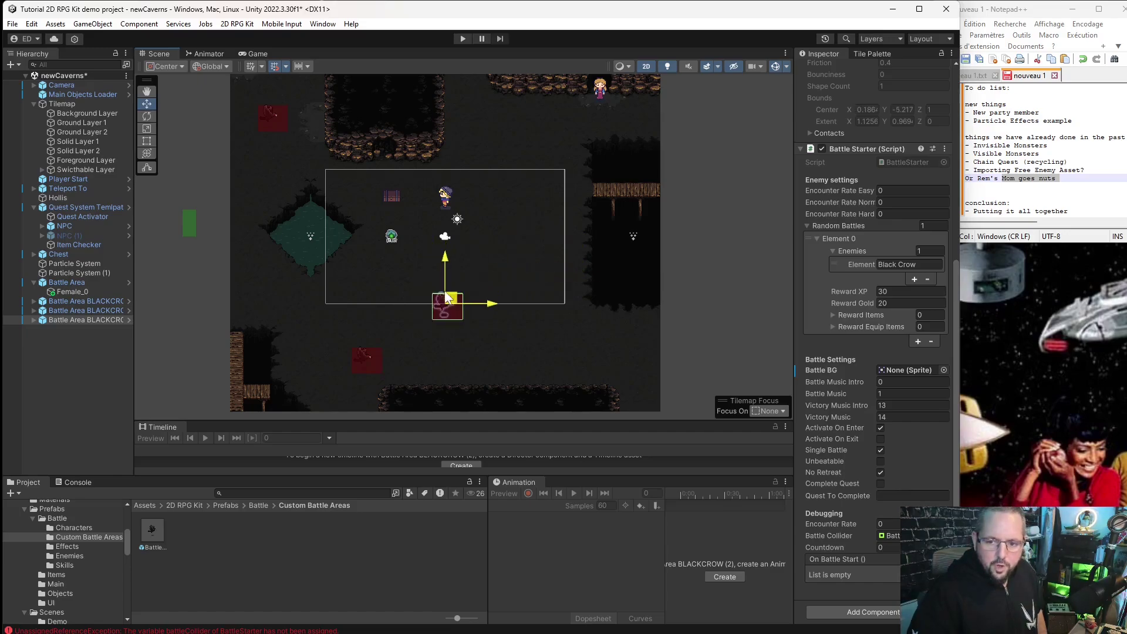
{"action": "key", "text": "ctrl+z"}
{"action": "key", "text": "ctrl+z"}
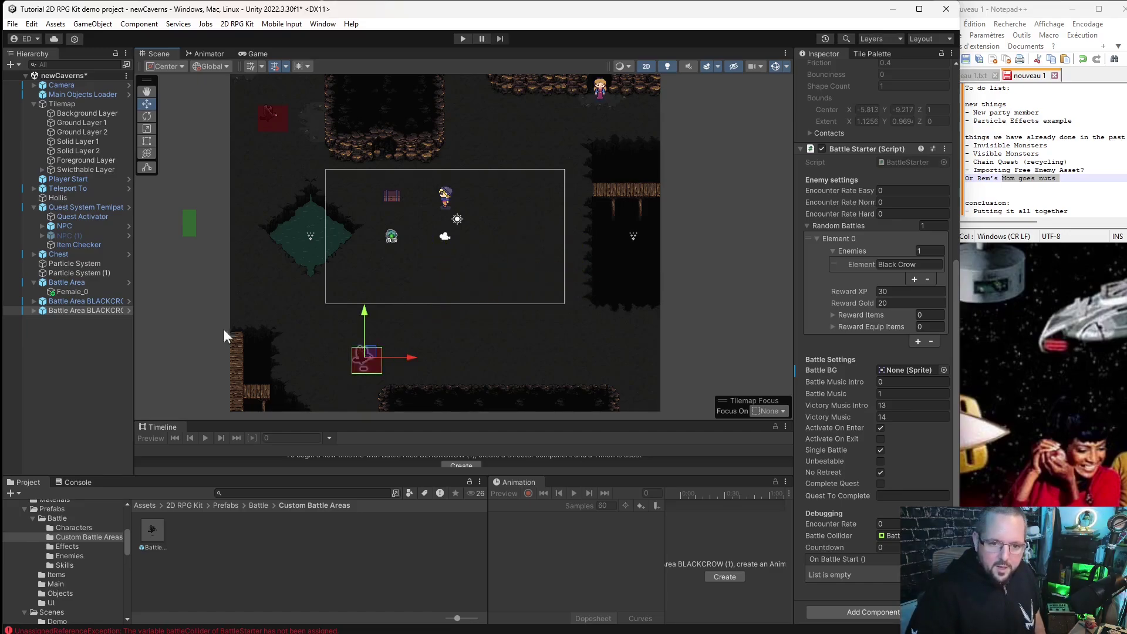
Shift the southern Black Crow area closer to the wooden bridge and move the northern one to about X -14.06, Y 4.
{"action": "left_click", "coordinate": [69, 301]}
{"action": "left_click", "coordinate": [81, 310]}
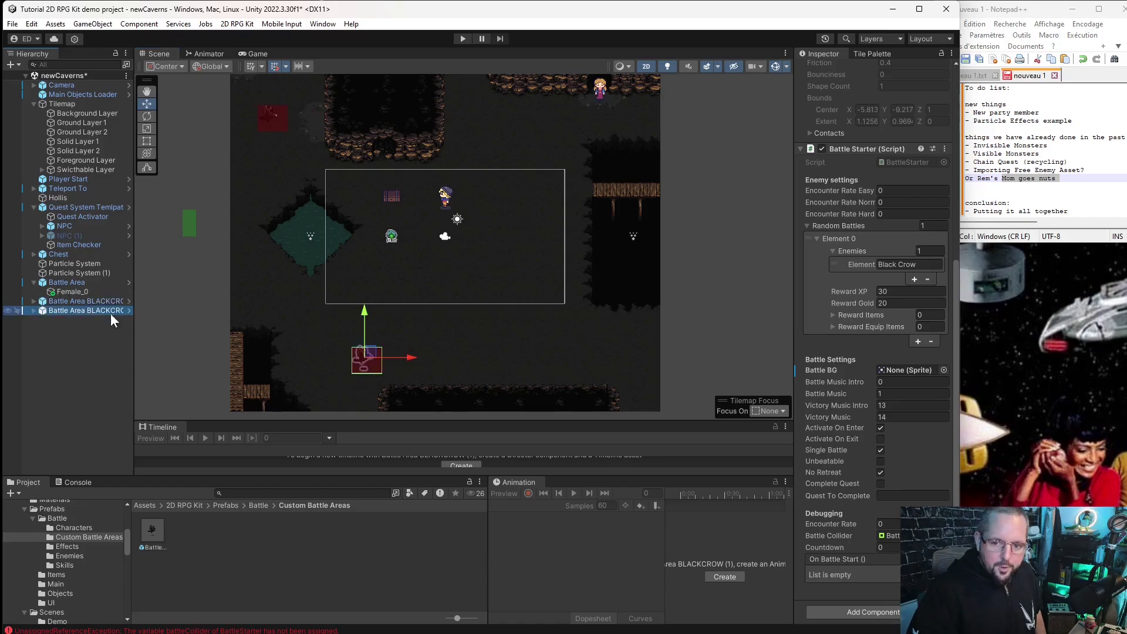
{"action": "left_click", "coordinate": [367, 356]}
{"action": "left_click", "coordinate": [368, 356]}
{"action": "left_click_drag", "start_coordinate": [368, 357], "coordinate": [320, 355]}
{"action": "left_click", "coordinate": [272, 118]}
{"action": "left_click_drag", "start_coordinate": [272, 119], "coordinate": [265, 164]}
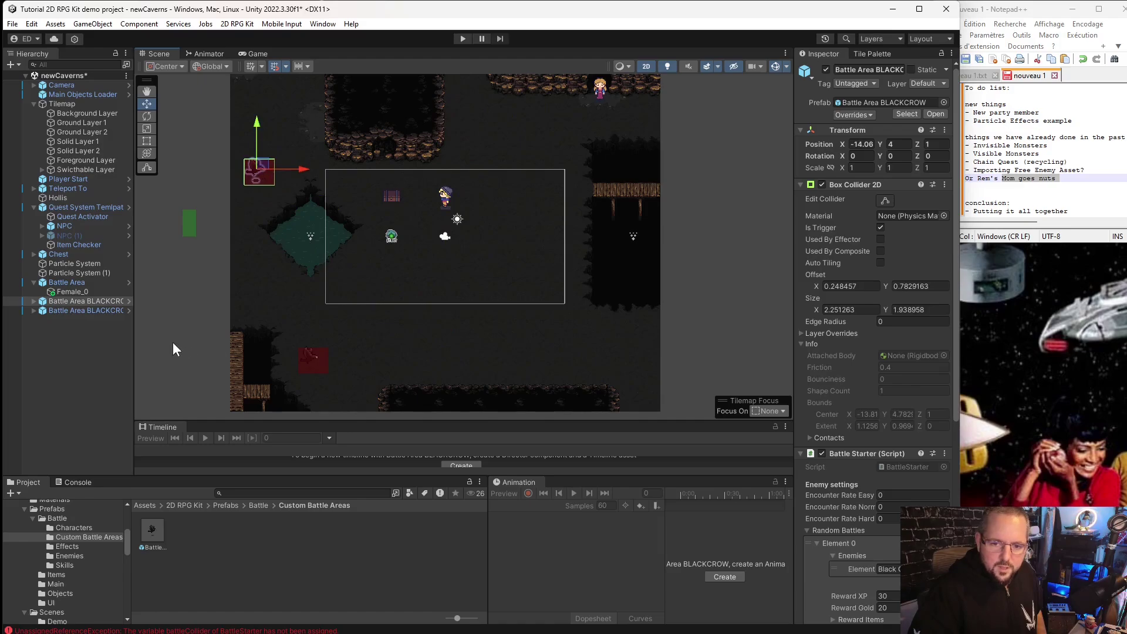
{"action": "left_click", "coordinate": [57, 379]}
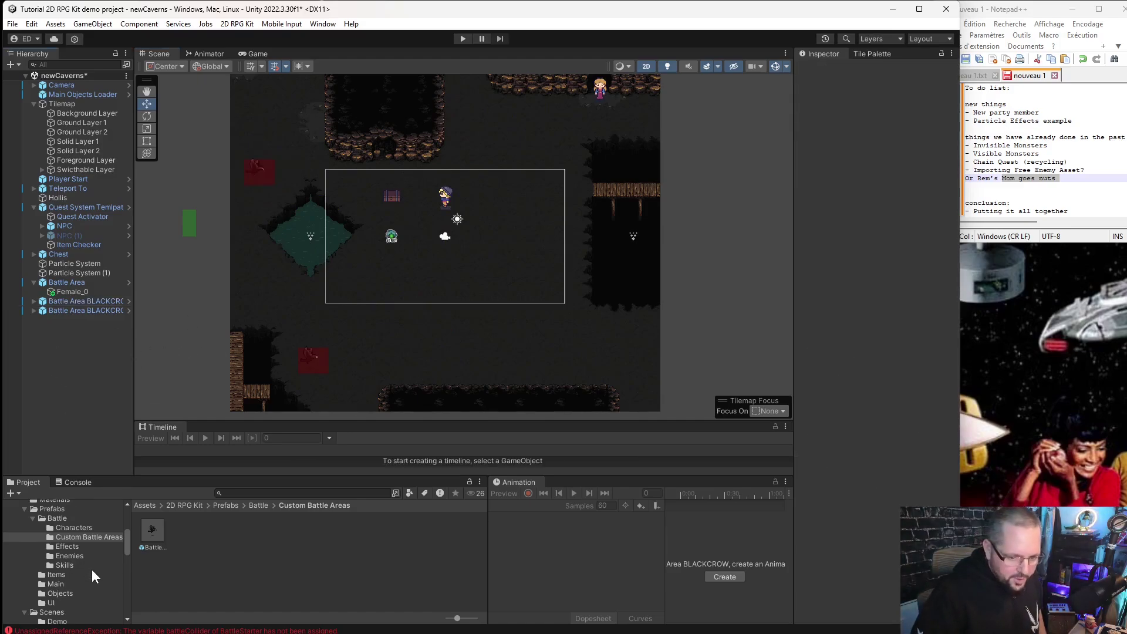
Duplicate the NPCPatrol1 script in the Scripts folder twice to make NPCPatrol2 and NPCPatrol3.
{"action": "scroll", "coordinate": [63, 558], "scroll_direction": "up", "scroll_amount": 10}
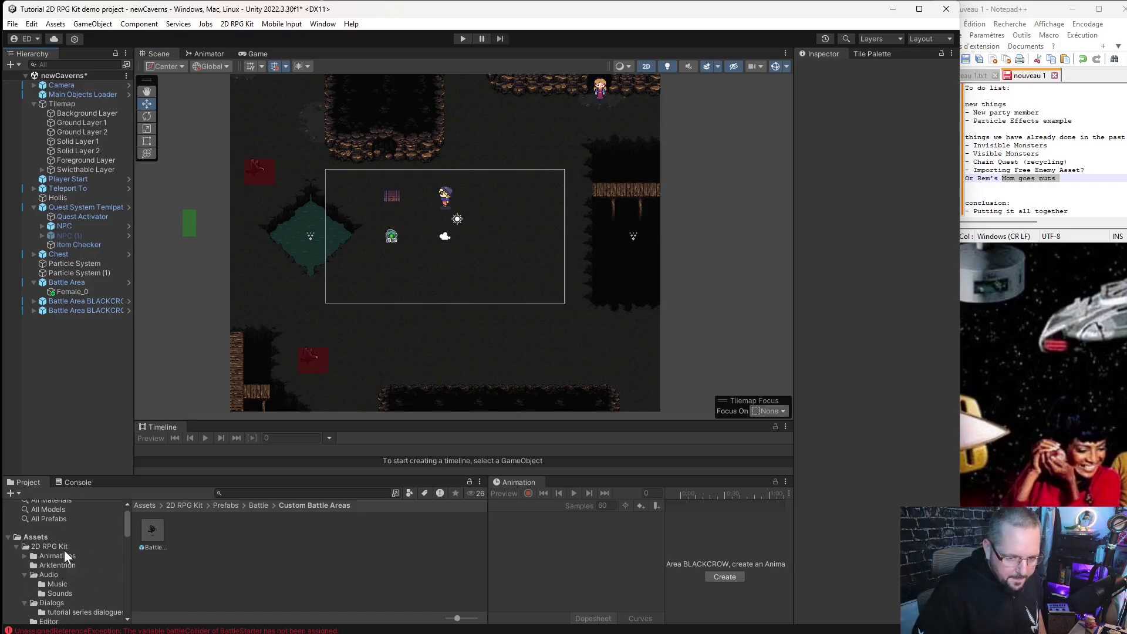
{"action": "scroll", "coordinate": [69, 589], "scroll_direction": "down", "scroll_amount": 3}
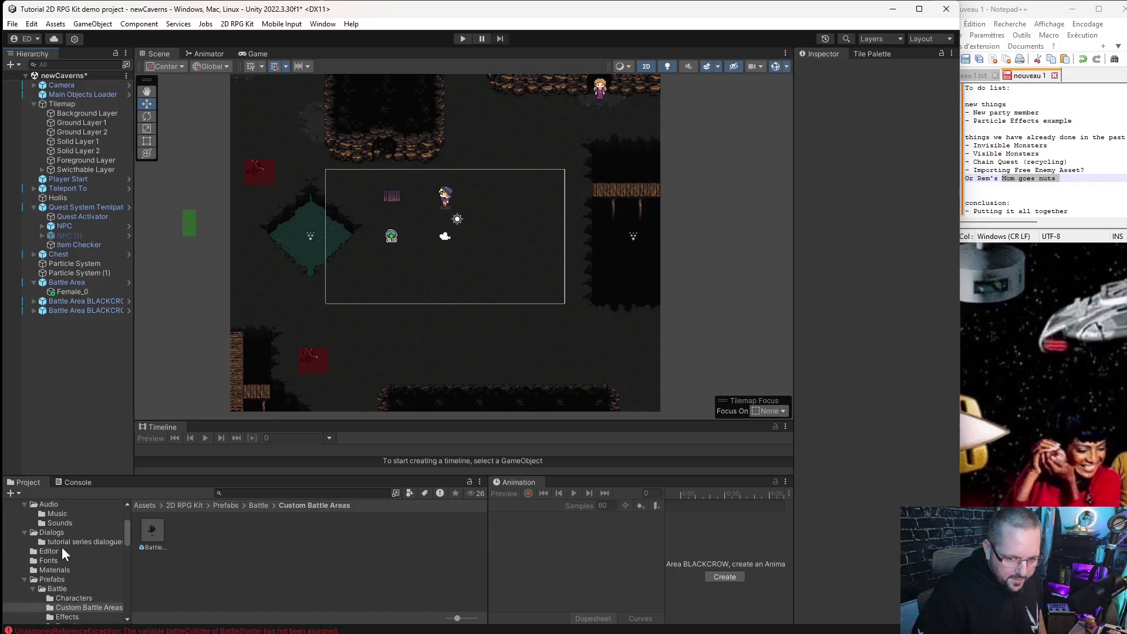
{"action": "scroll", "coordinate": [65, 584], "scroll_direction": "down", "scroll_amount": 4}
{"action": "left_click", "coordinate": [51, 606]}
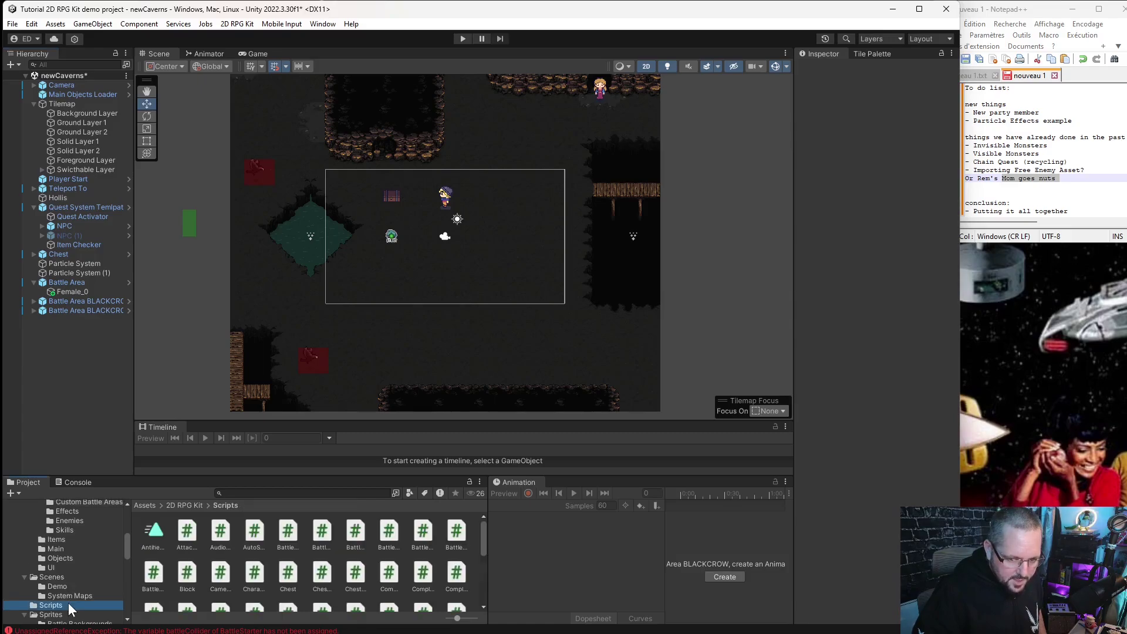
{"action": "scroll", "coordinate": [299, 541], "scroll_direction": "down", "scroll_amount": 3}
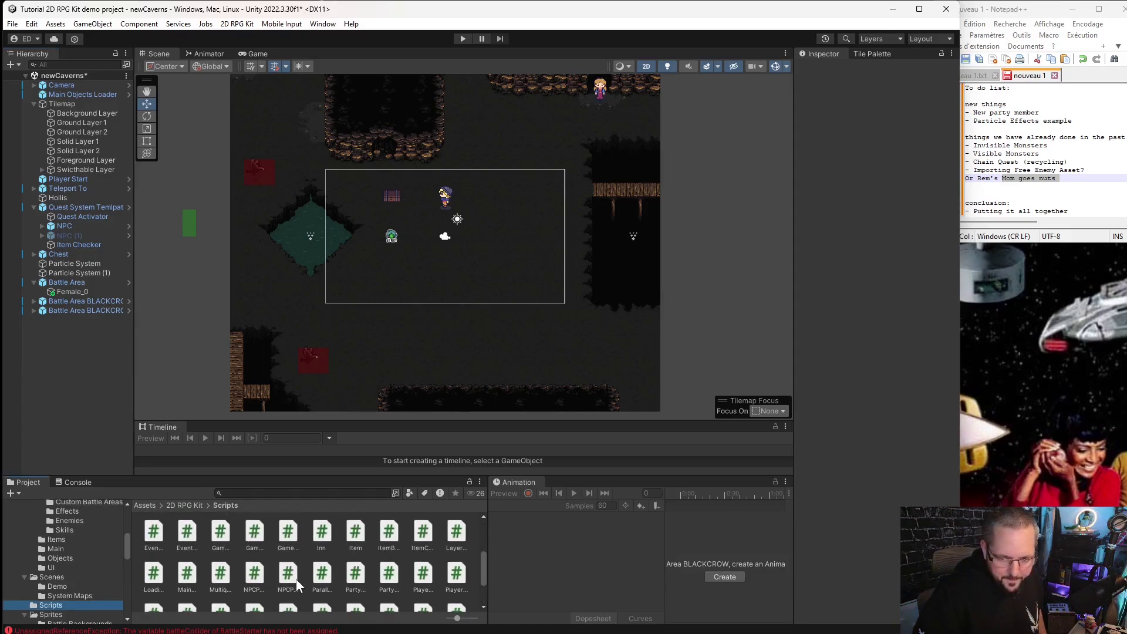
{"action": "left_click", "coordinate": [293, 577]}
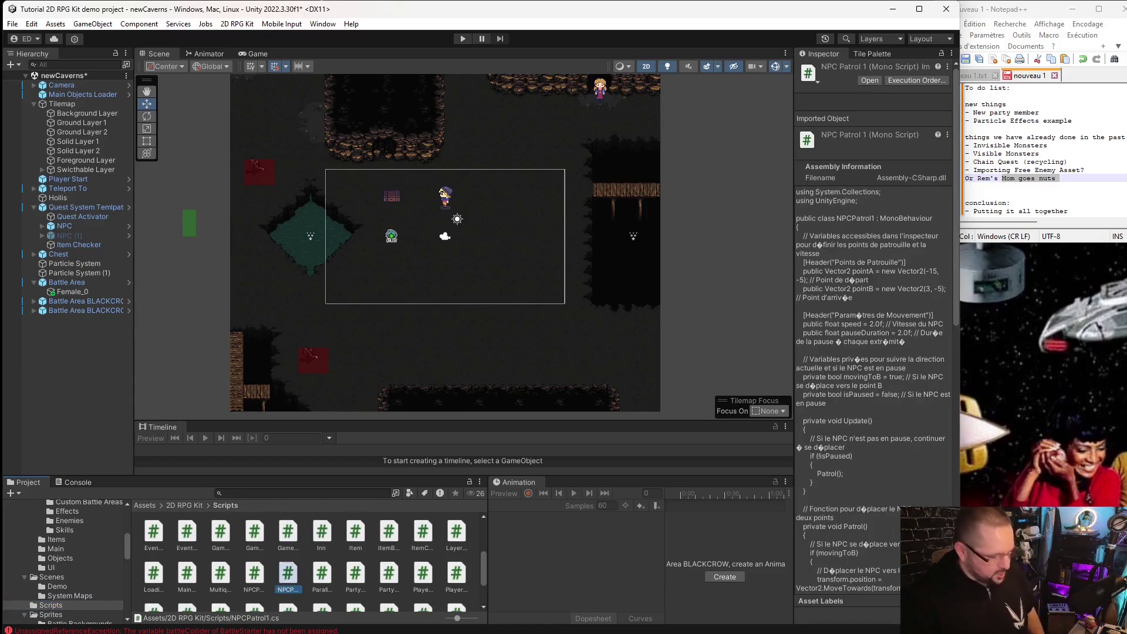
{"action": "key", "text": "ctrl+d"}
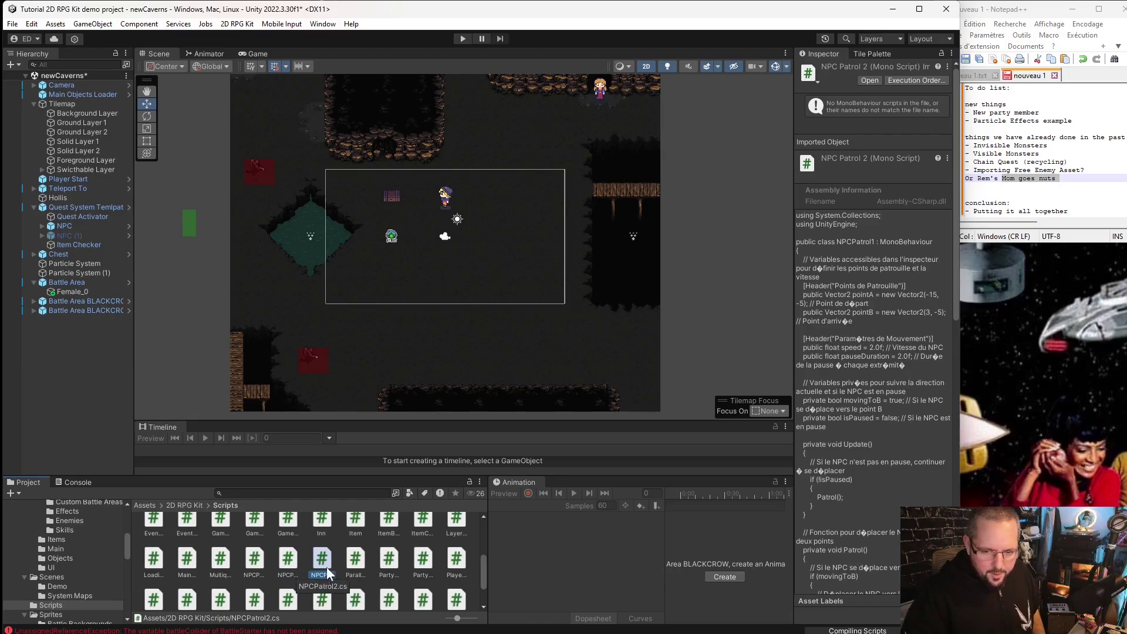
{"action": "key", "text": "ctrl+d"}
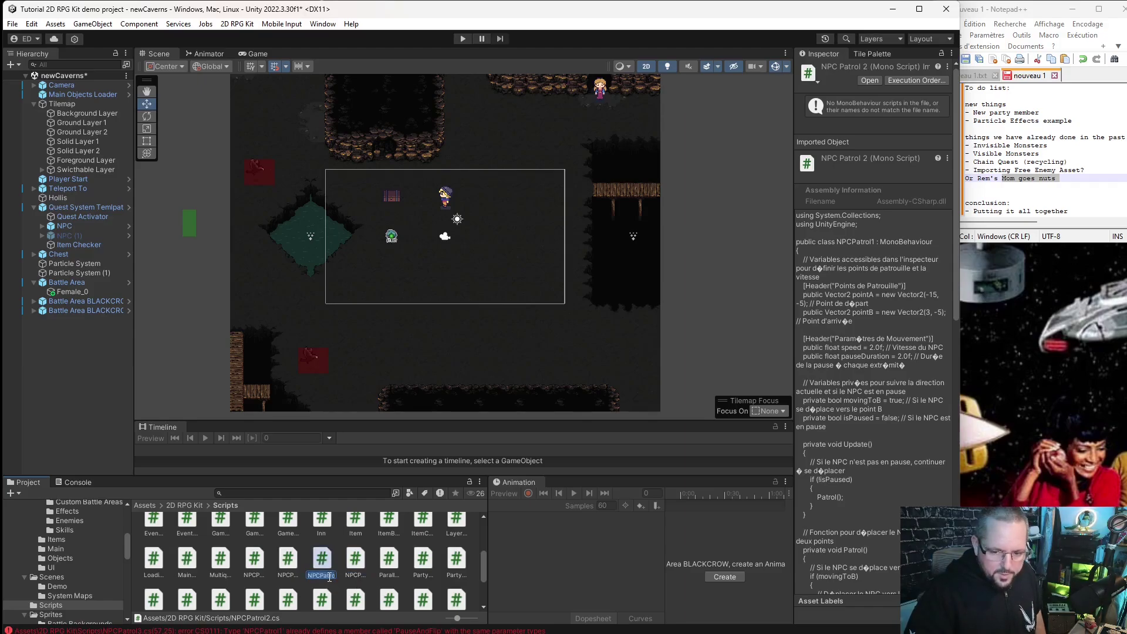
Rename the class in the NPCPatrol2 script to NPCPatrol2, save the file, and close Visual Studio.
{"action": "double_click", "coordinate": [324, 556]}
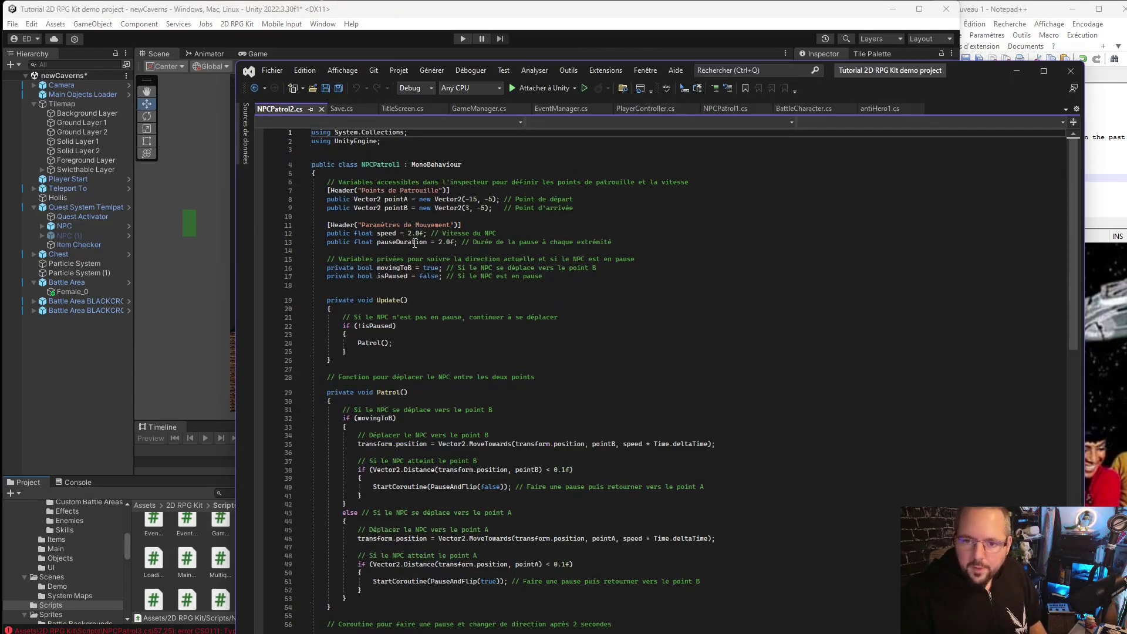
{"action": "left_click", "coordinate": [401, 164]}
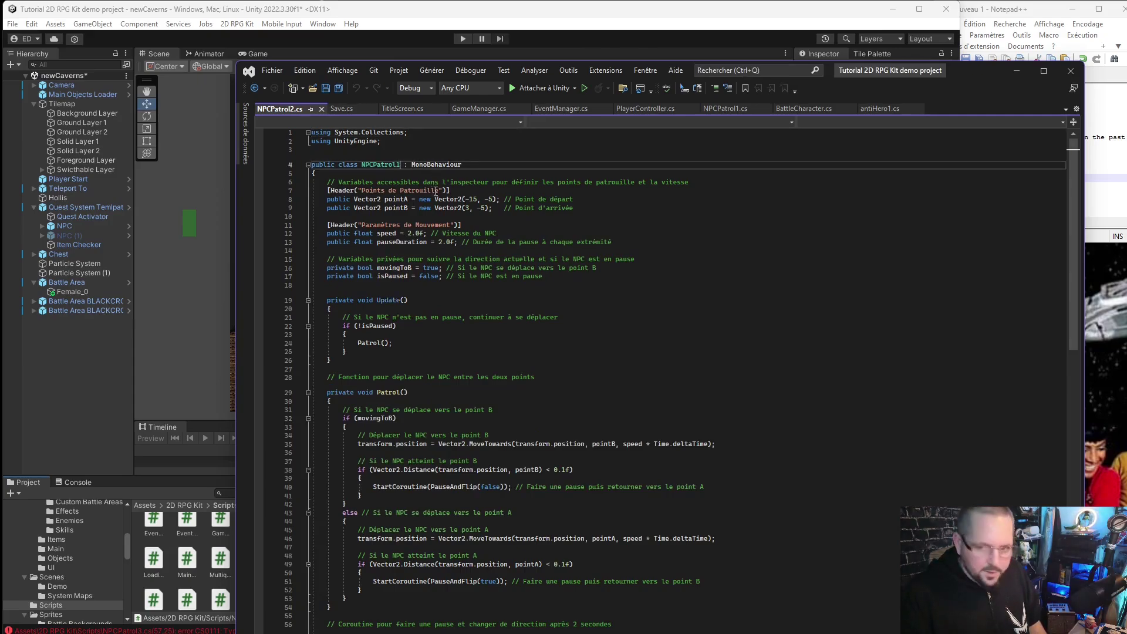
{"action": "key", "text": "BackSpace"}
{"action": "type", "text": "2"}
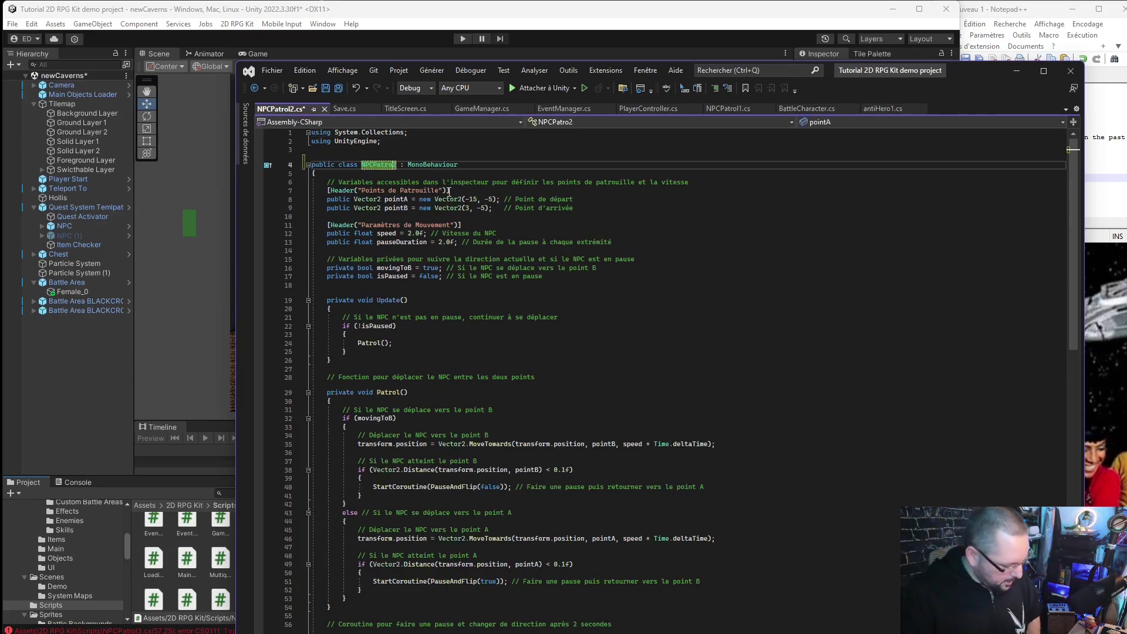
{"action": "type", "text": "l"}
{"action": "left_click", "coordinate": [477, 160]}
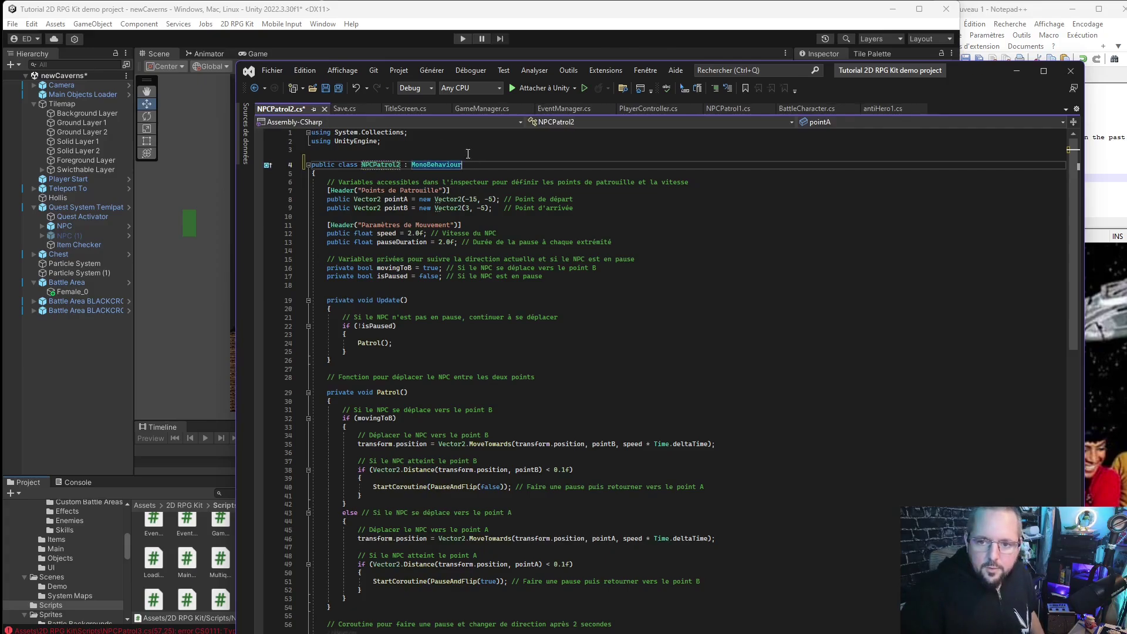
{"action": "left_click", "coordinate": [326, 87]}
{"action": "left_click", "coordinate": [328, 84]}
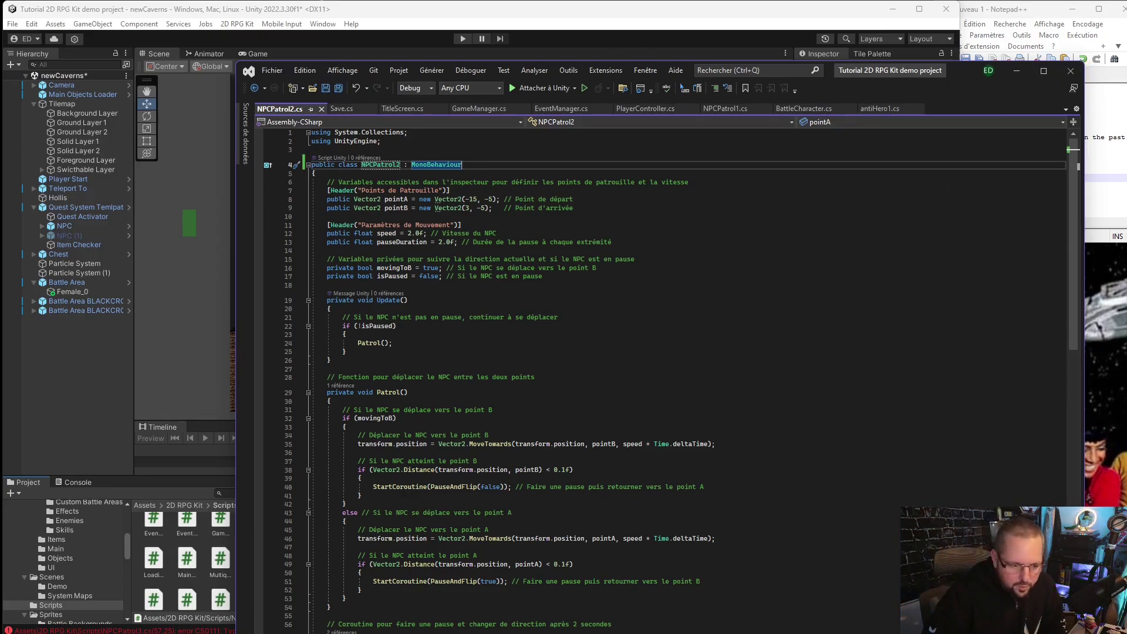
{"action": "left_click_drag", "start_coordinate": [963, 79], "coordinate": [946, 130]}
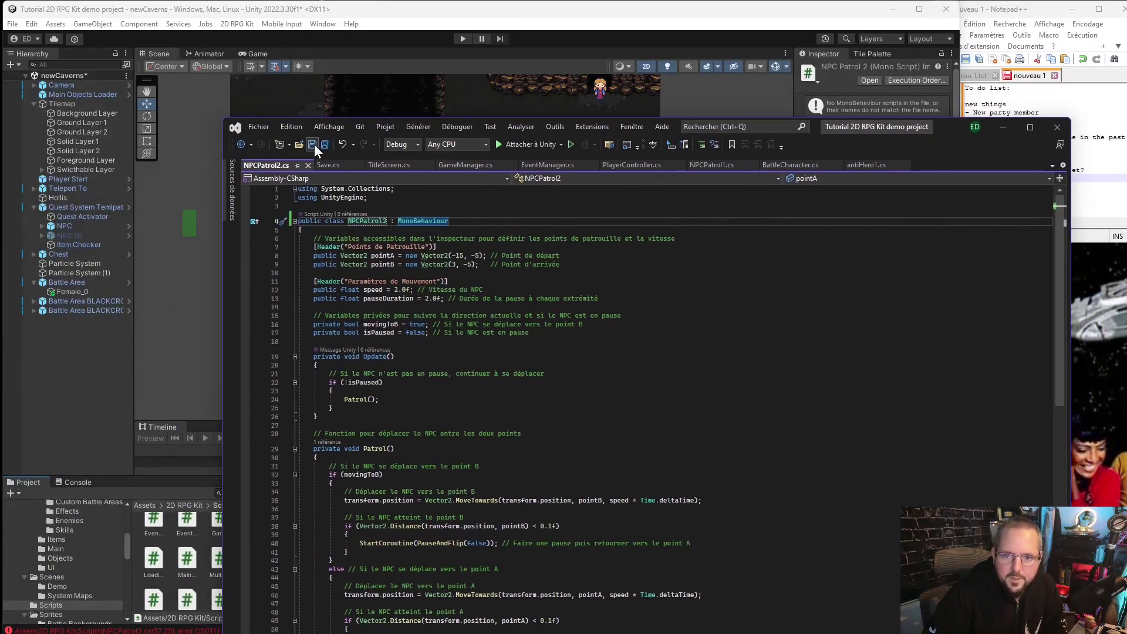
{"action": "left_click", "coordinate": [694, 245]}
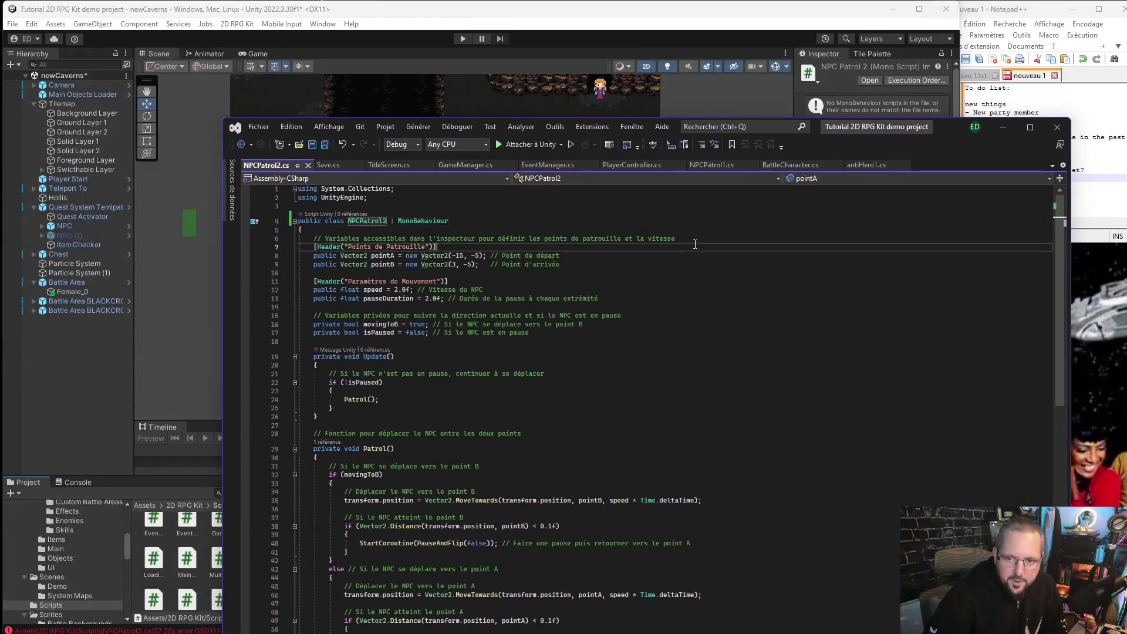
{"action": "left_click", "coordinate": [1057, 127]}
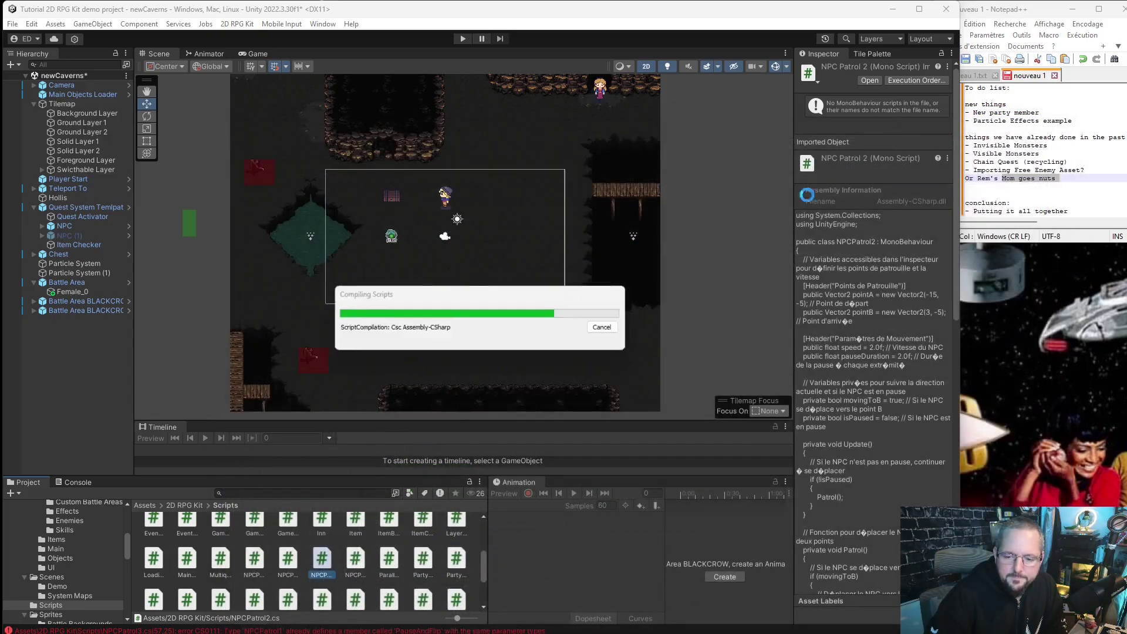
Rename the class in the NPCPatrol3 script to NPCPatrol3, save the file, and close Visual Studio.
{"action": "left_click", "coordinate": [355, 571]}
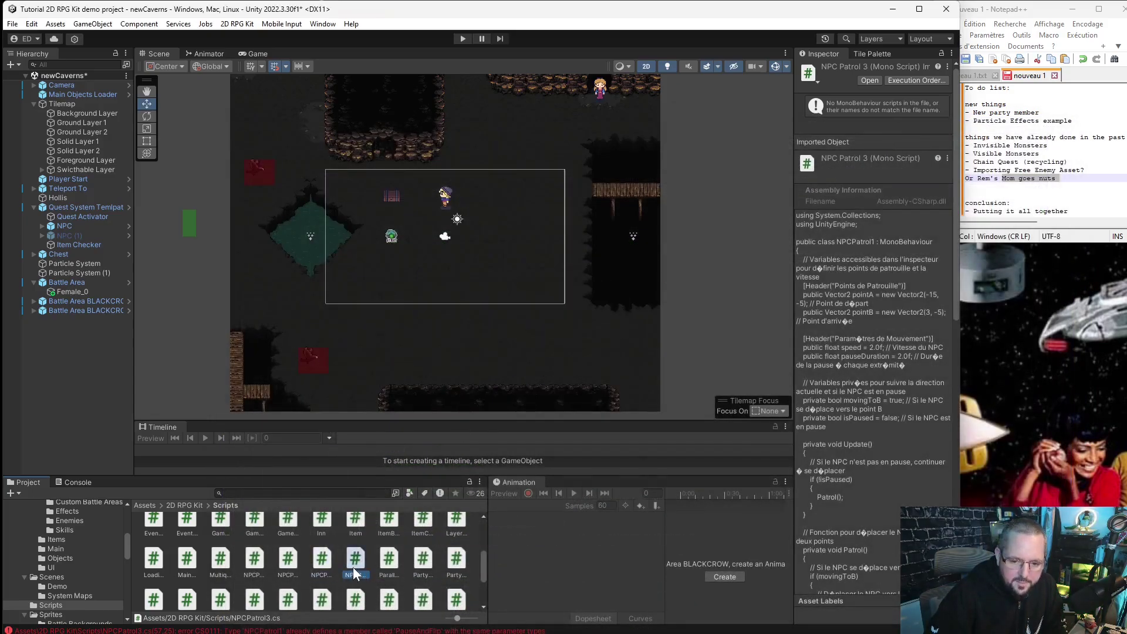
{"action": "double_click", "coordinate": [353, 567]}
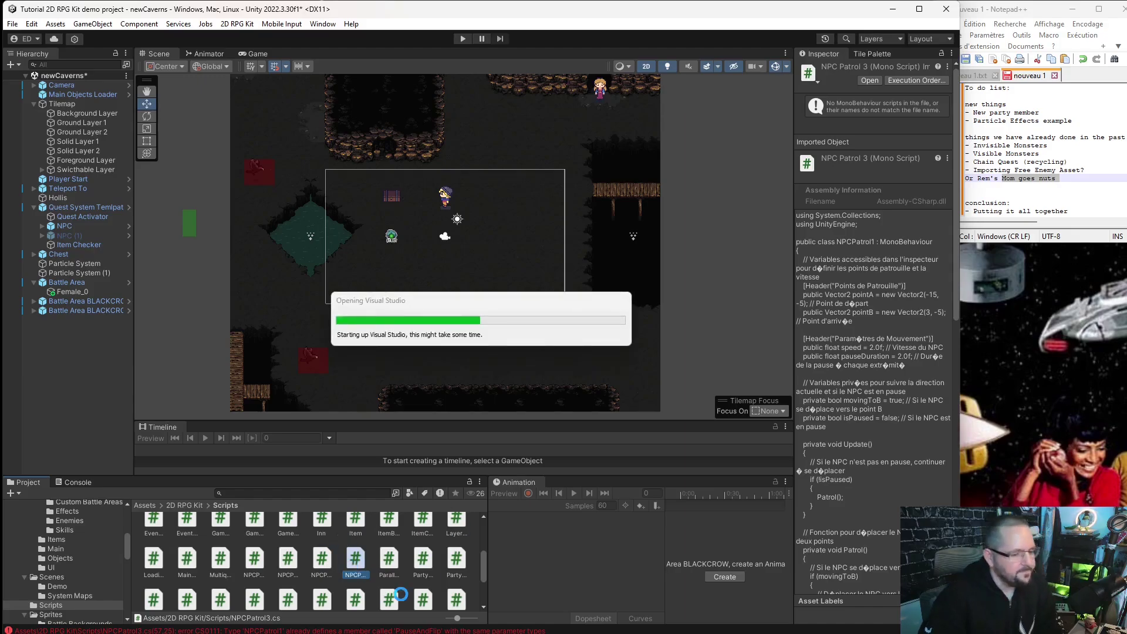
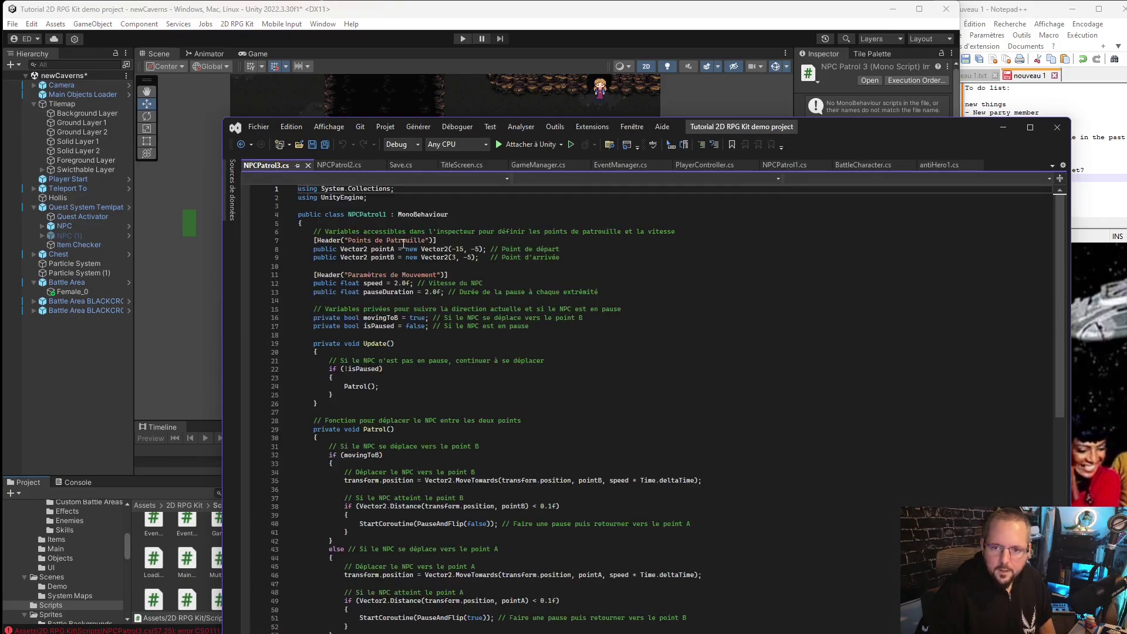
{"action": "left_click", "coordinate": [385, 222]}
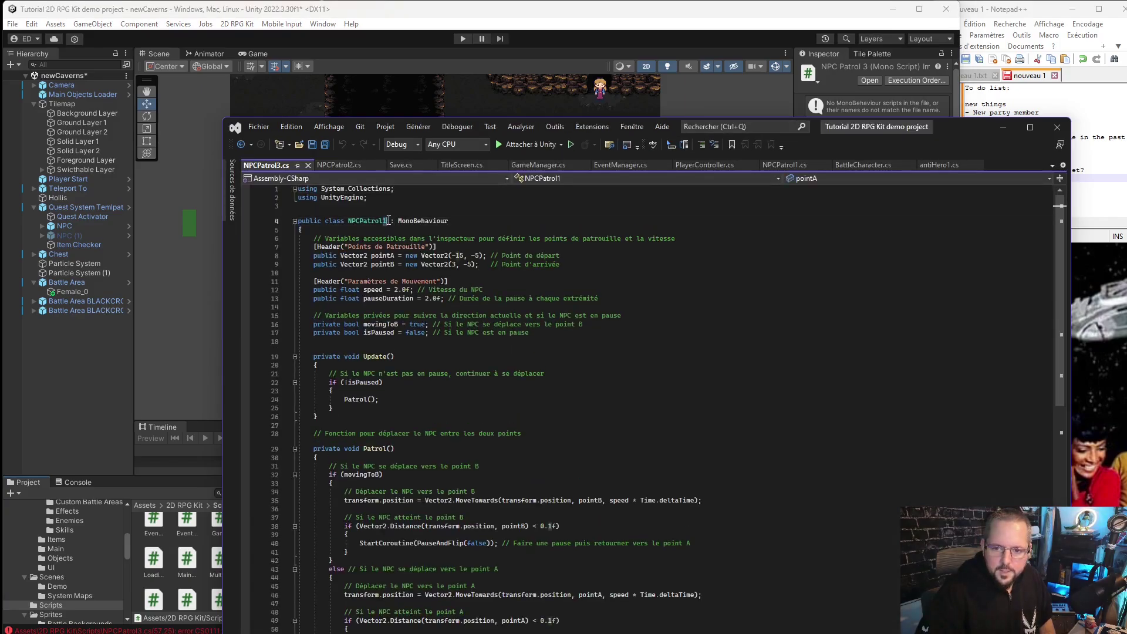
{"action": "type", "text": "3"}
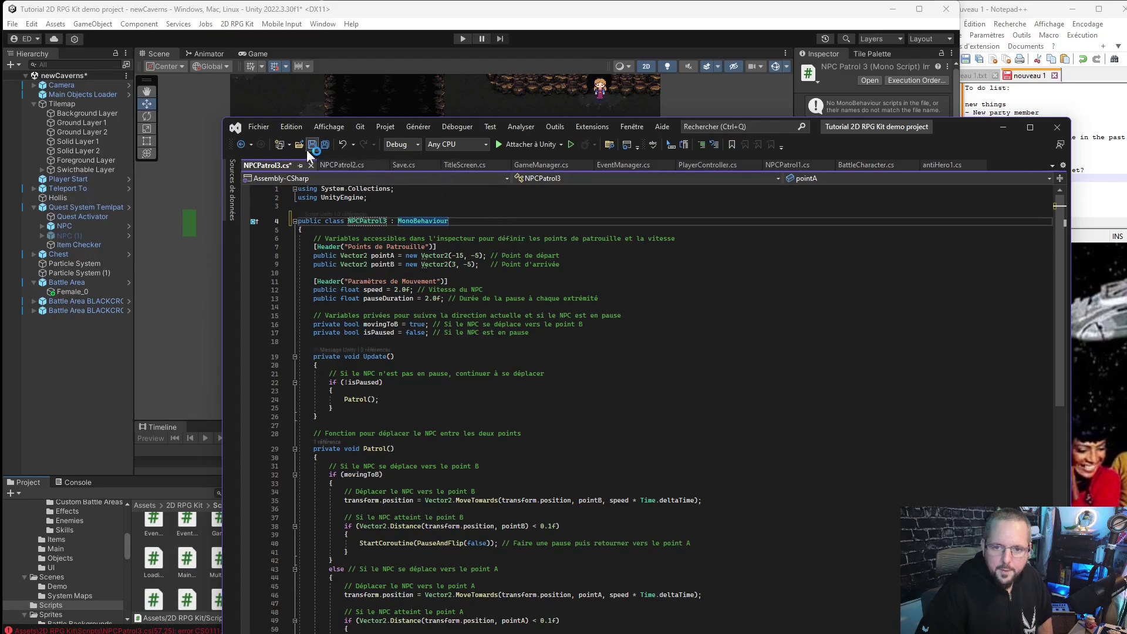
{"action": "left_click", "coordinate": [312, 145]}
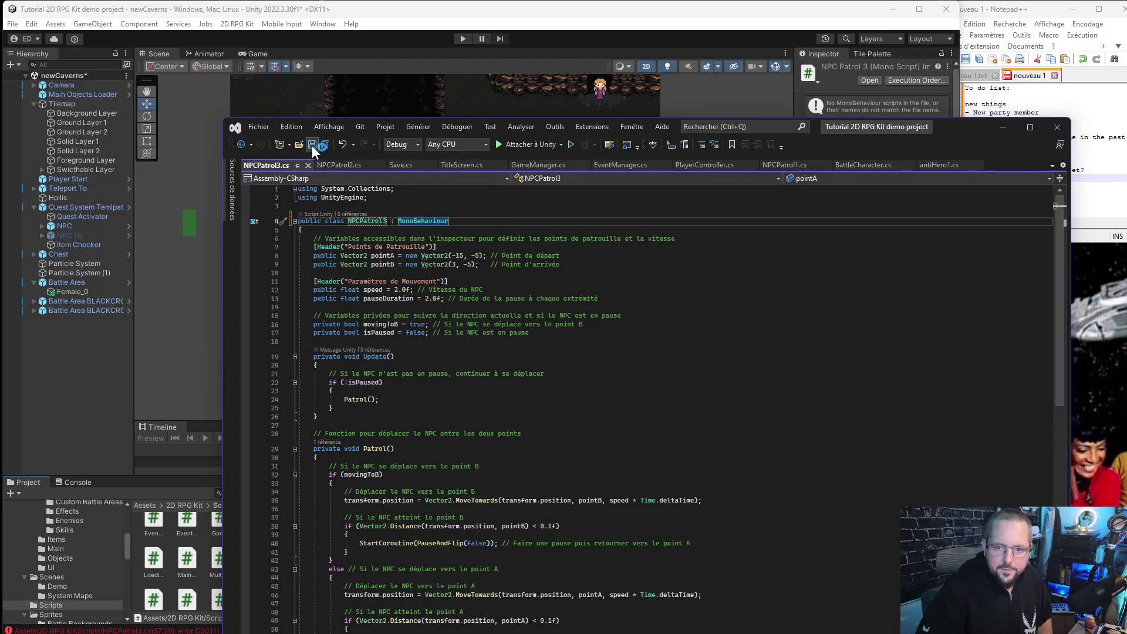
{"action": "left_click", "coordinate": [784, 256]}
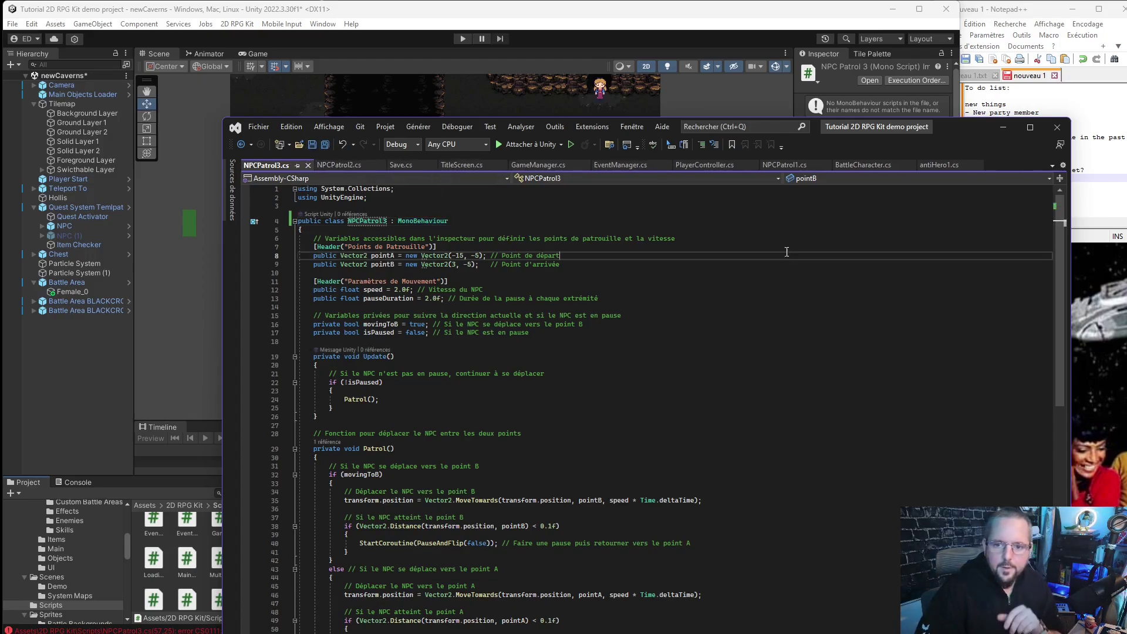
{"action": "left_click", "coordinate": [1058, 128]}
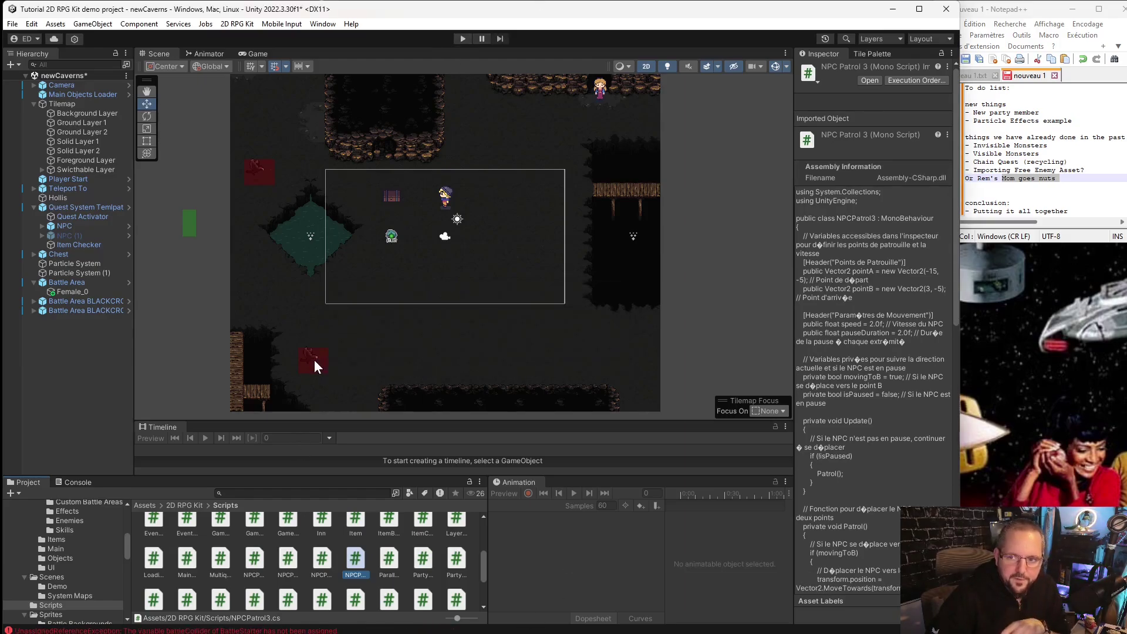
Shrink the RemsMom Battle Area's box collider to about 2.56 by 3.83 so it closely surrounds the Female_0 sprite.
{"action": "left_click", "coordinate": [607, 92]}
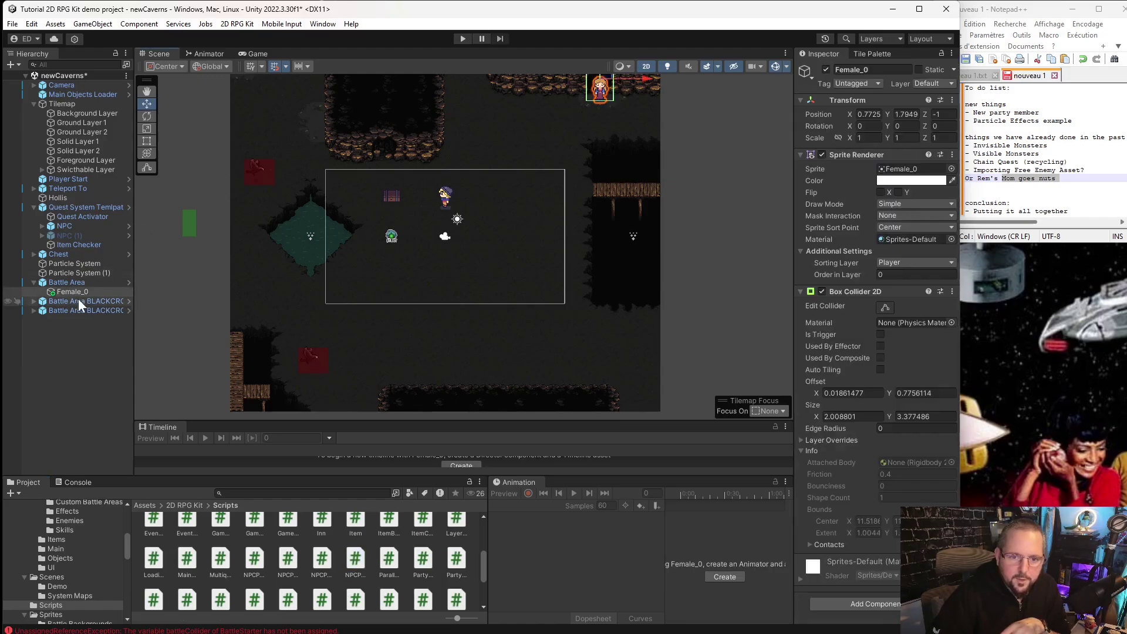
{"action": "left_click", "coordinate": [63, 282]}
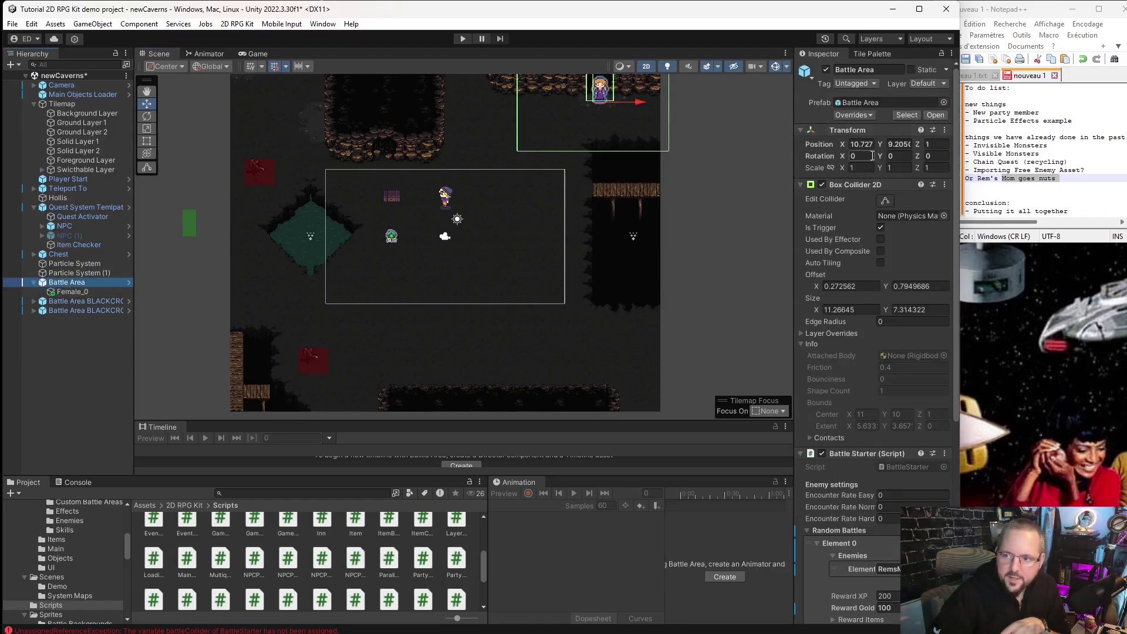
{"action": "scroll", "coordinate": [838, 408], "scroll_direction": "down", "scroll_amount": 8}
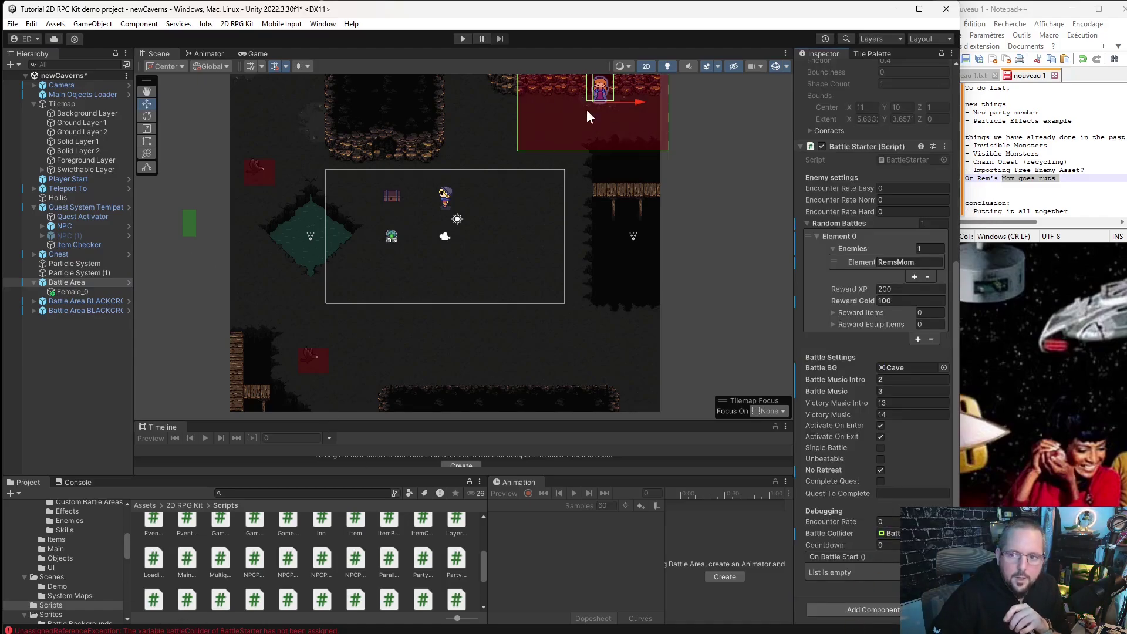
{"action": "key", "text": "f"}
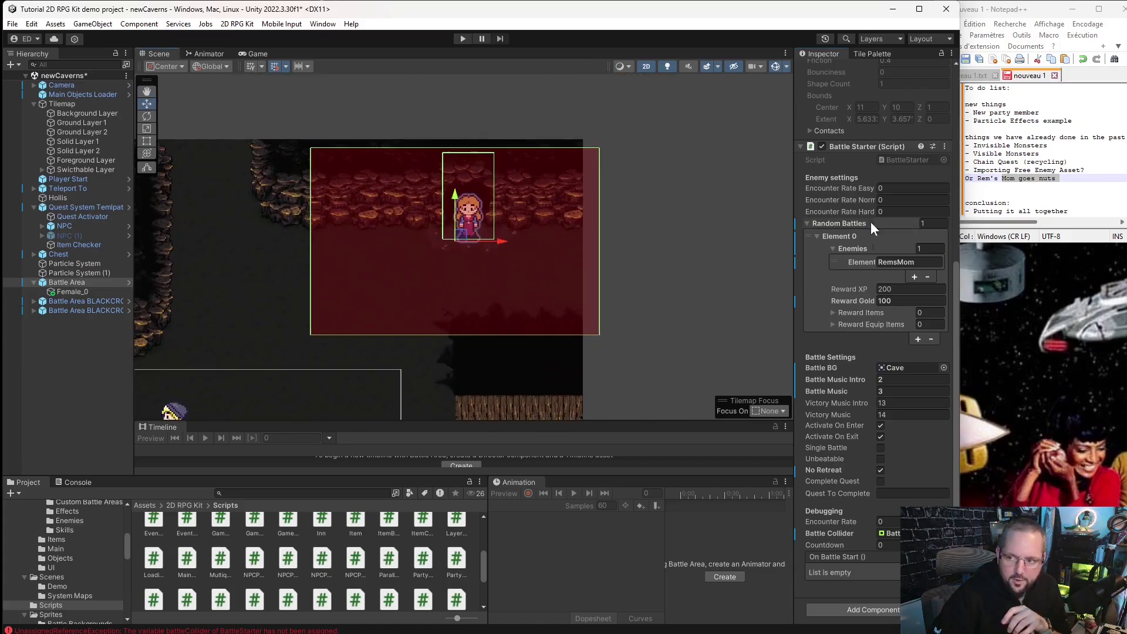
{"action": "scroll", "coordinate": [871, 223], "scroll_direction": "up", "scroll_amount": 5}
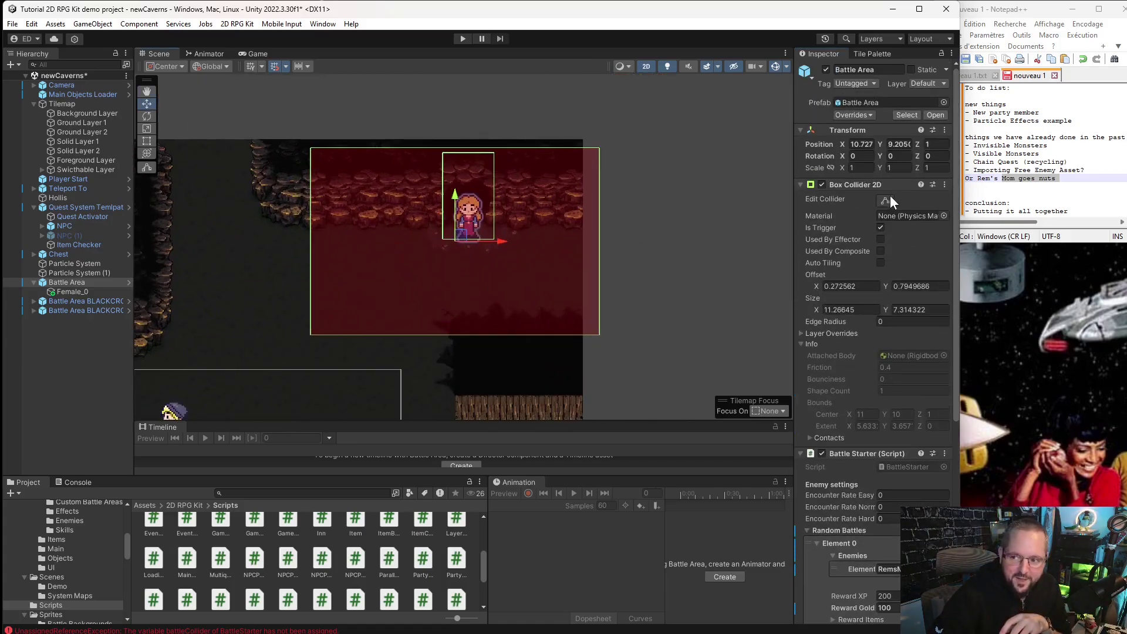
{"action": "left_click", "coordinate": [889, 198]}
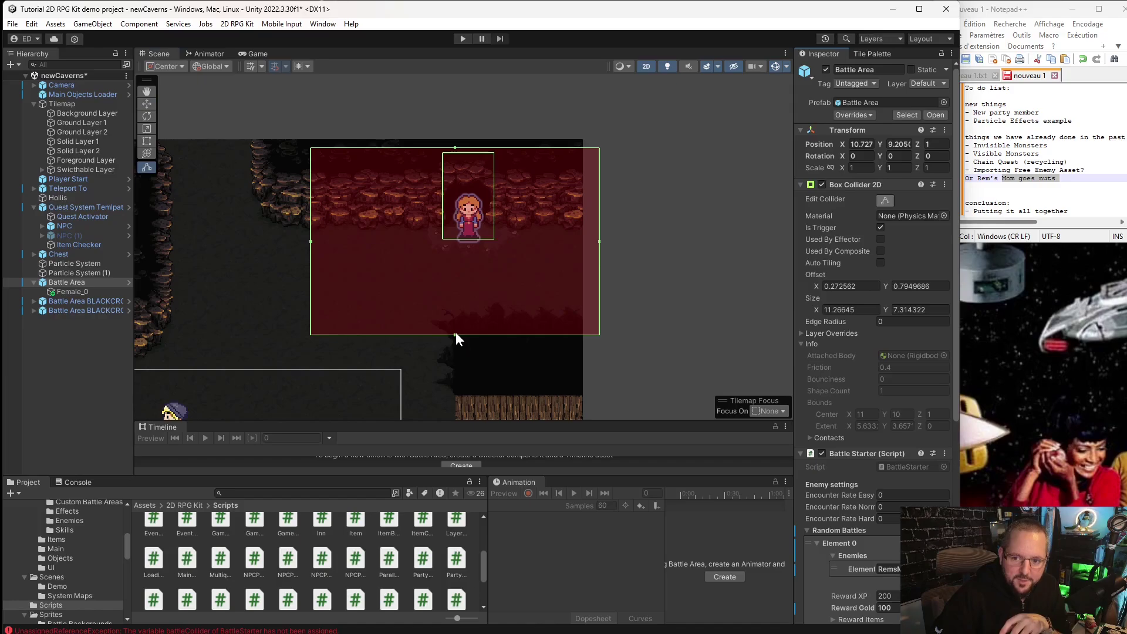
{"action": "left_click_drag", "start_coordinate": [457, 334], "coordinate": [498, 242]}
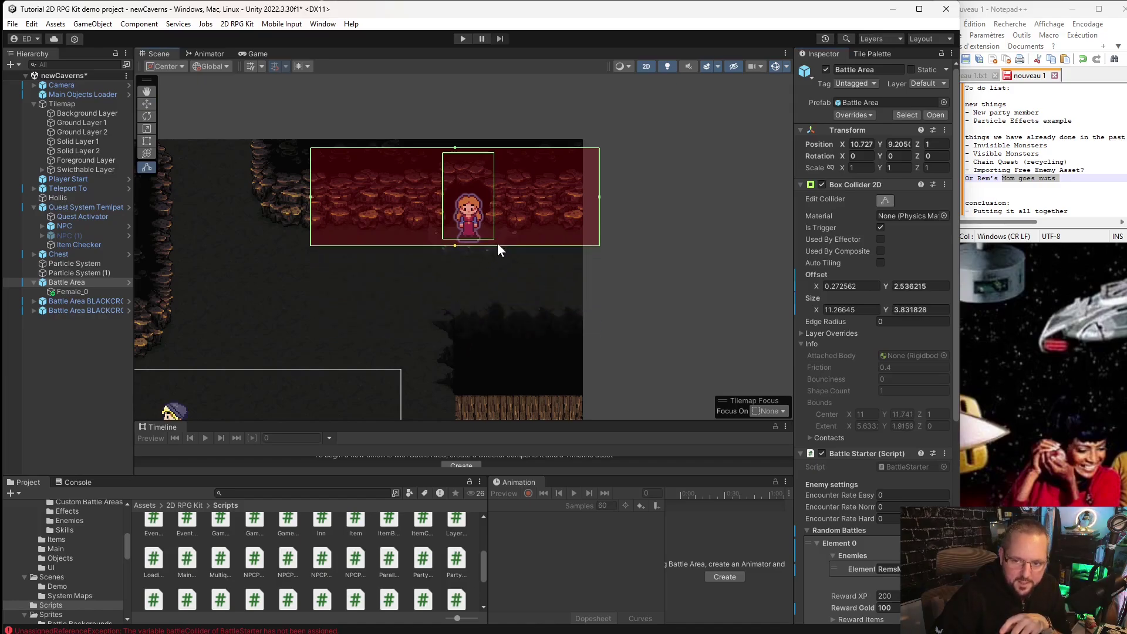
{"action": "left_click_drag", "start_coordinate": [599, 198], "coordinate": [501, 190]}
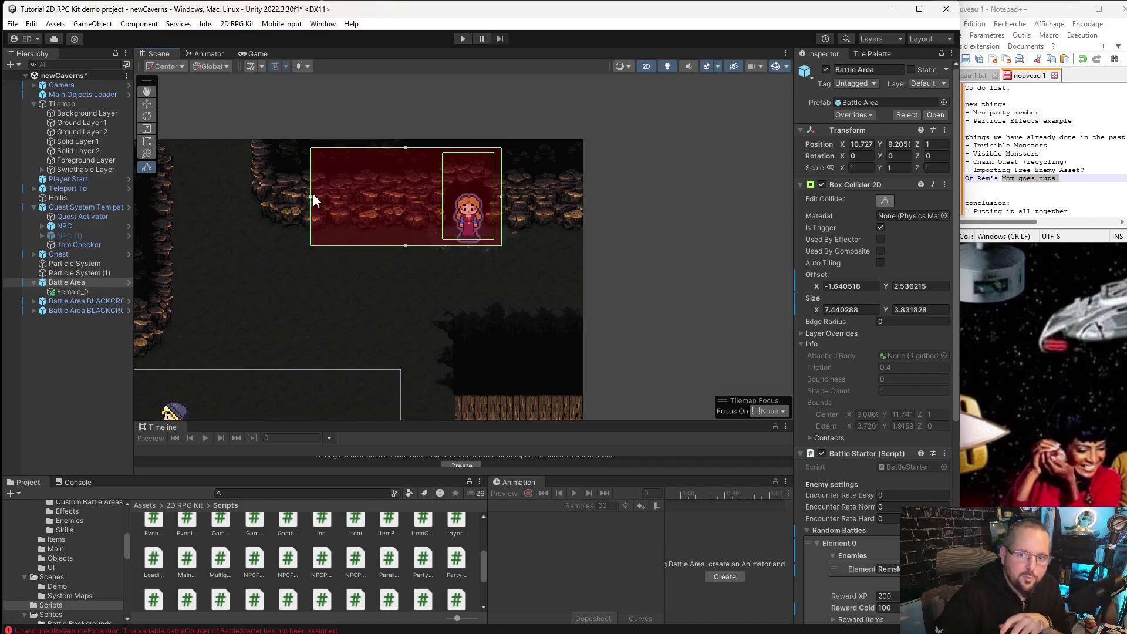
{"action": "left_click_drag", "start_coordinate": [313, 194], "coordinate": [436, 216]}
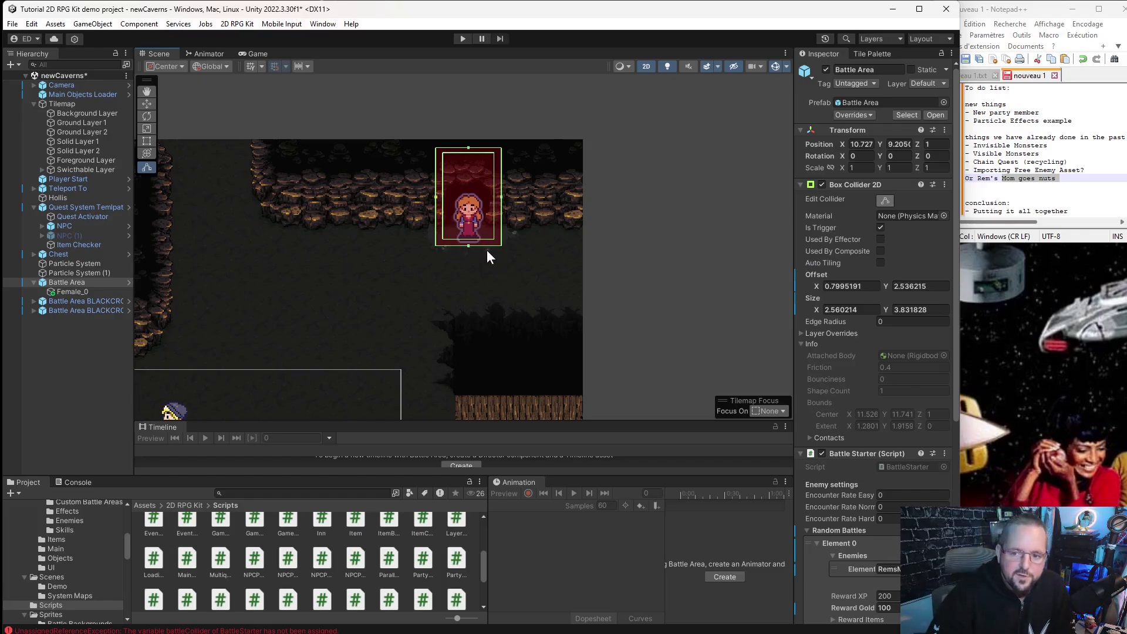
{"action": "left_click", "coordinate": [73, 354]}
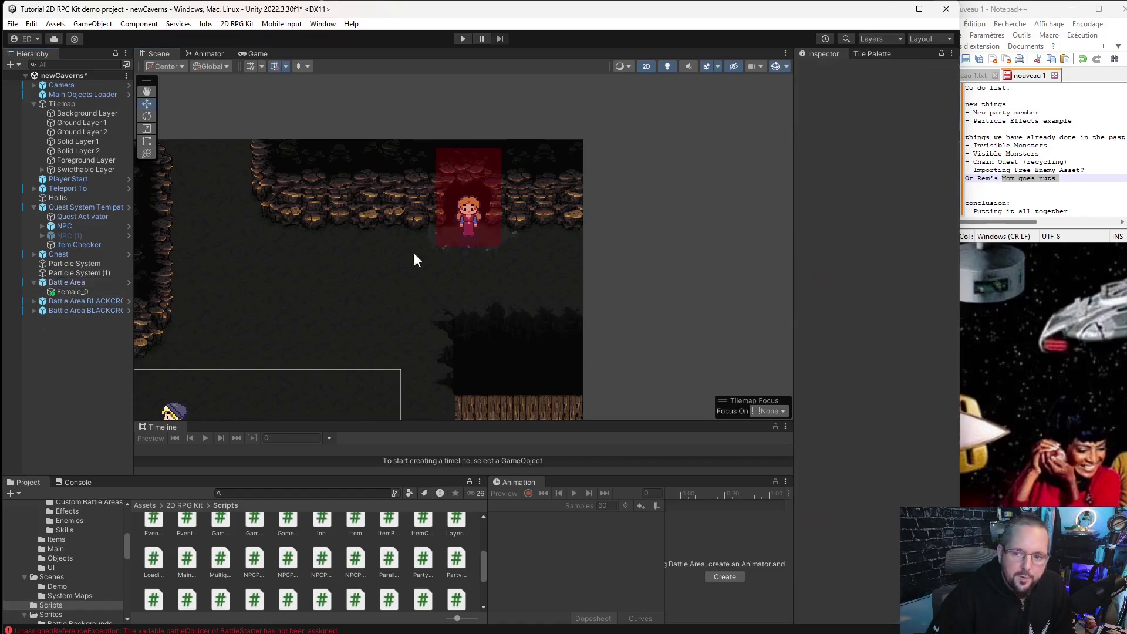
Attach the NPCPatrol2 script to the northern Black Crow battle area beside the pool.
{"action": "scroll", "coordinate": [365, 299], "scroll_direction": "down", "scroll_amount": 2}
{"action": "scroll", "coordinate": [364, 305], "scroll_direction": "down", "scroll_amount": 2}
{"action": "middle_click_drag", "start_coordinate": [364, 305], "coordinate": [590, 182]}
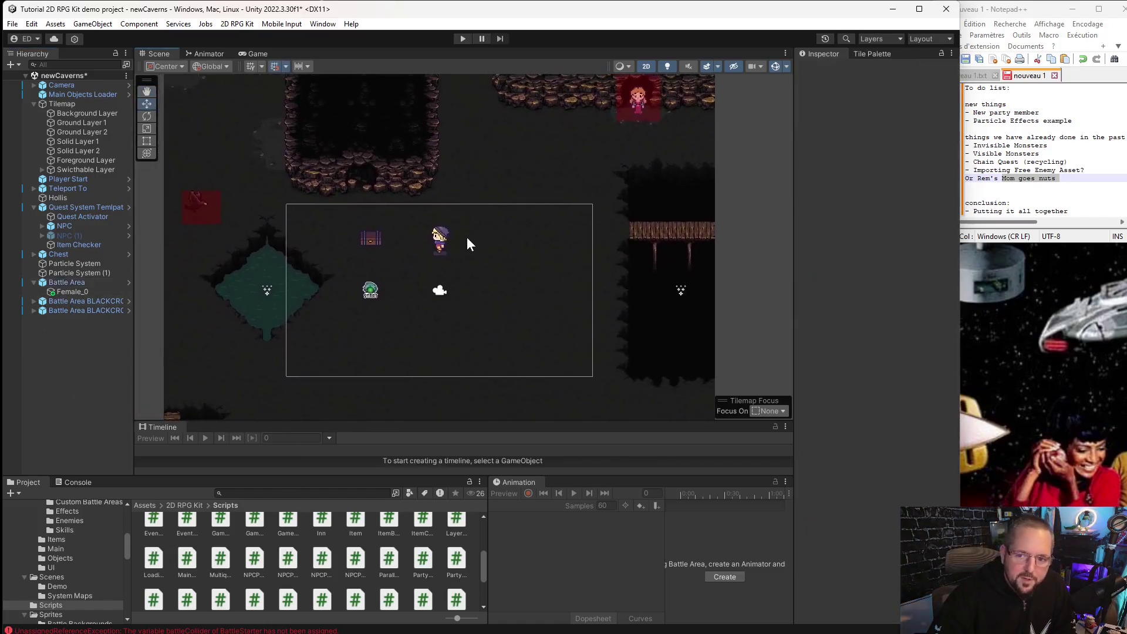
{"action": "middle_click_drag", "start_coordinate": [304, 363], "coordinate": [337, 302]}
{"action": "scroll", "coordinate": [338, 298], "scroll_direction": "down", "scroll_amount": 6}
{"action": "middle_click_drag", "start_coordinate": [377, 237], "coordinate": [399, 269]}
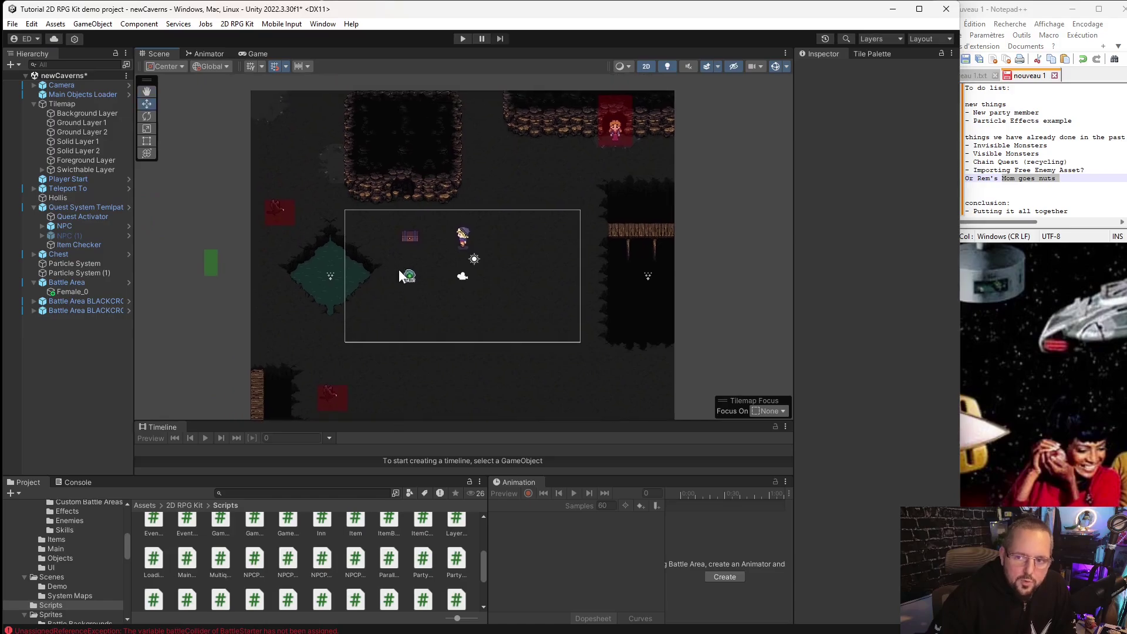
{"action": "scroll", "coordinate": [383, 250], "scroll_direction": "up", "scroll_amount": 4}
{"action": "left_click", "coordinate": [255, 219]}
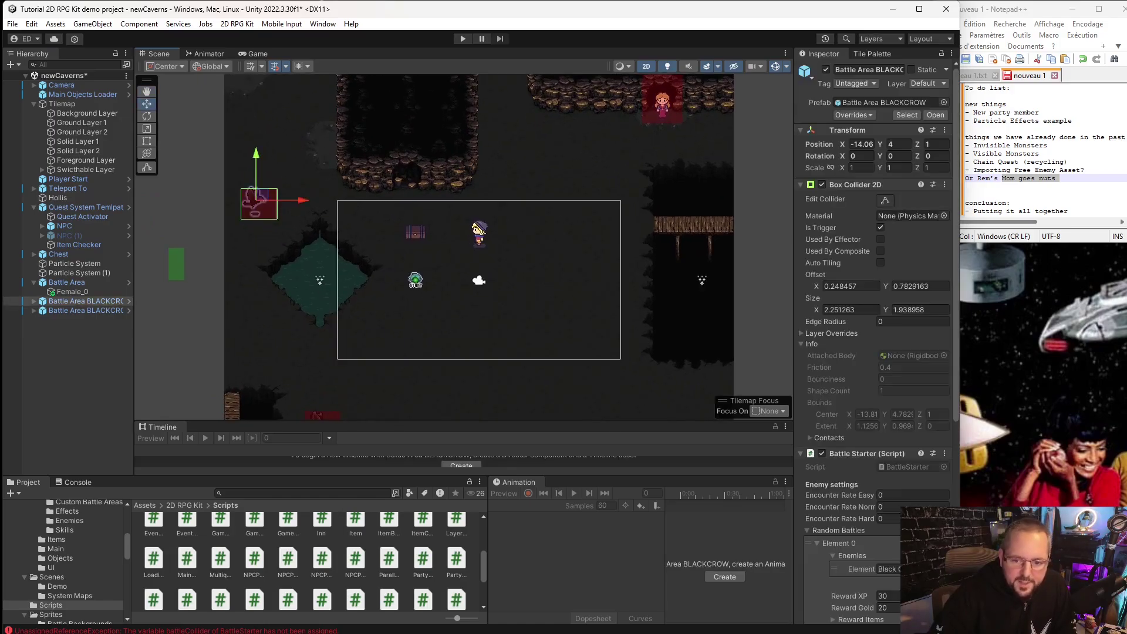
{"action": "scroll", "coordinate": [860, 449], "scroll_direction": "down", "scroll_amount": 10}
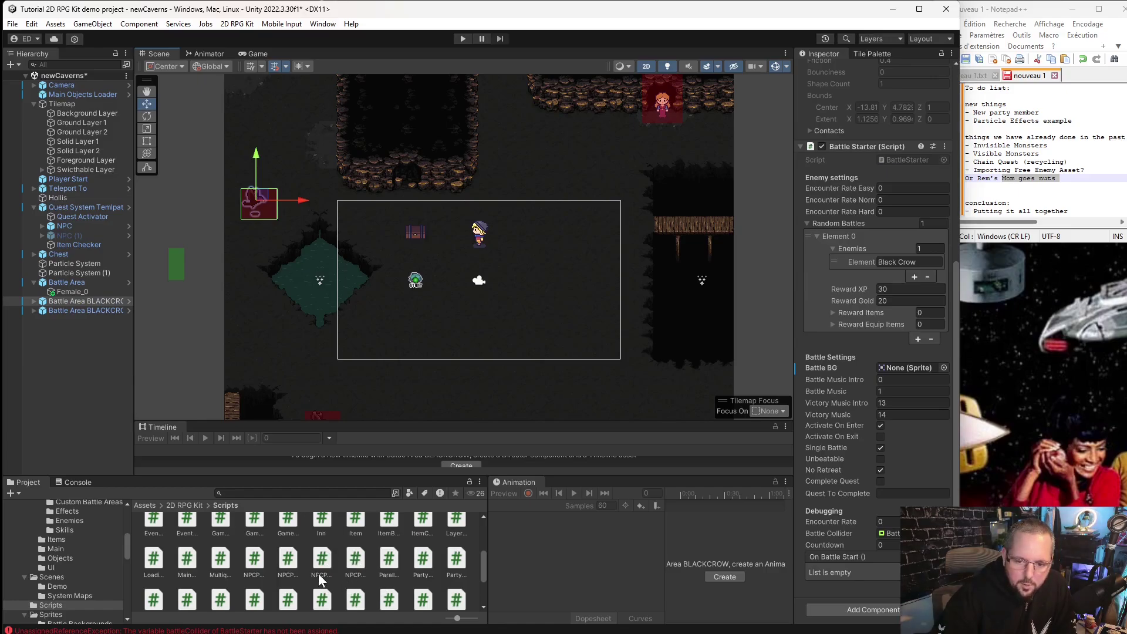
{"action": "left_click_drag", "start_coordinate": [318, 573], "coordinate": [878, 611]}
{"action": "scroll", "coordinate": [869, 513], "scroll_direction": "down", "scroll_amount": 3}
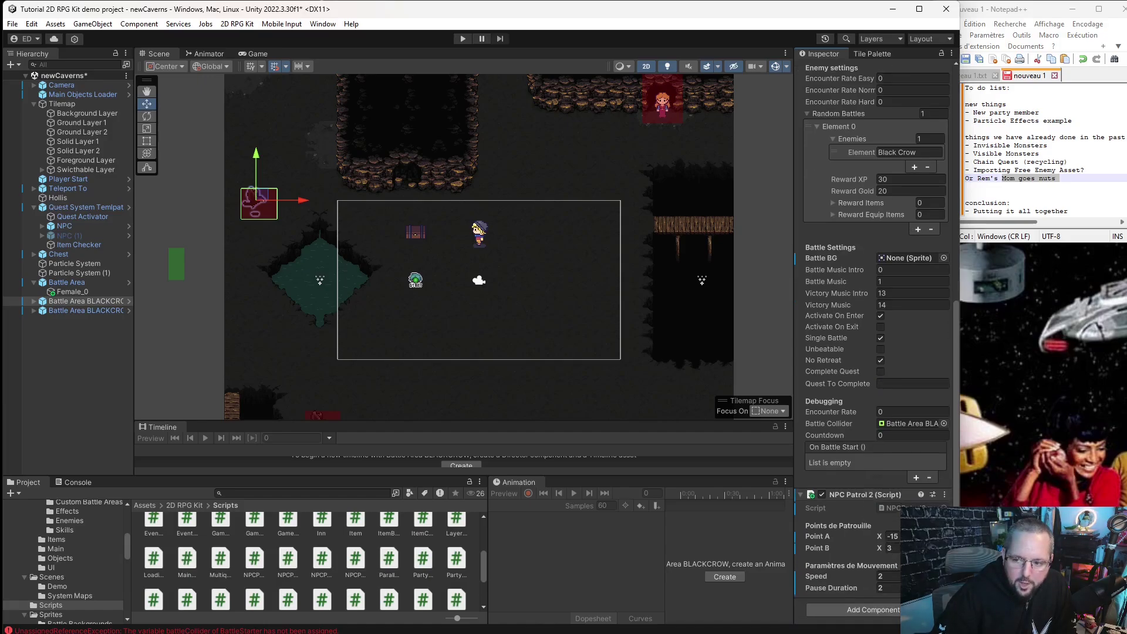
Attach the NPCPatrol3 script to the southern Black Crow battle area near the wooden bridge.
{"action": "middle_click_drag", "start_coordinate": [402, 394], "coordinate": [411, 346]}
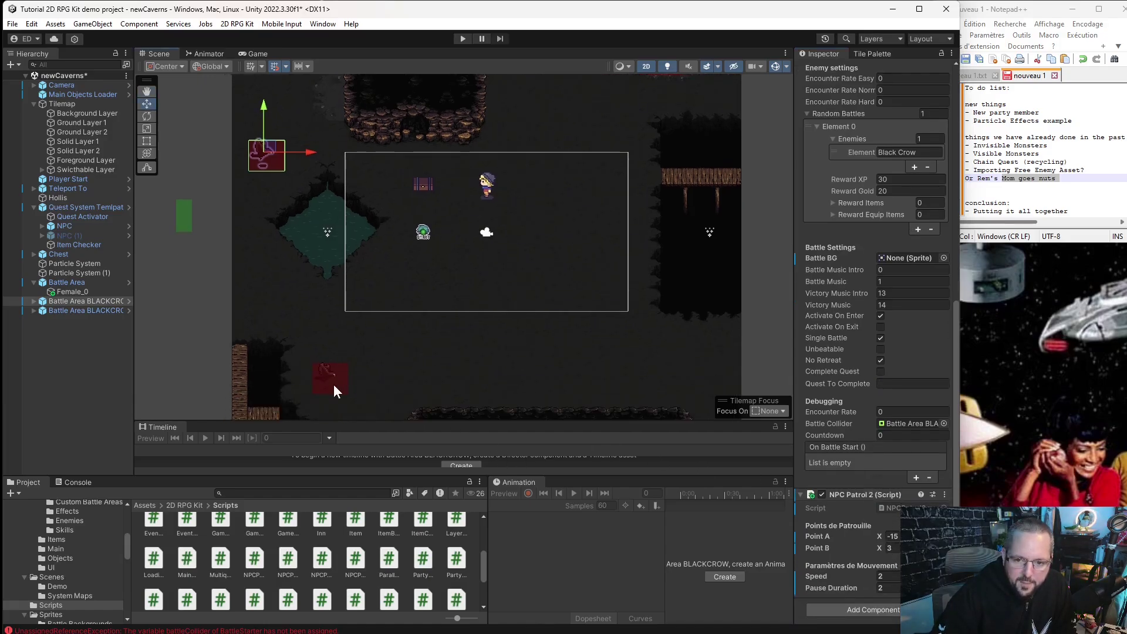
{"action": "left_click", "coordinate": [333, 385]}
{"action": "scroll", "coordinate": [888, 458], "scroll_direction": "down", "scroll_amount": 1}
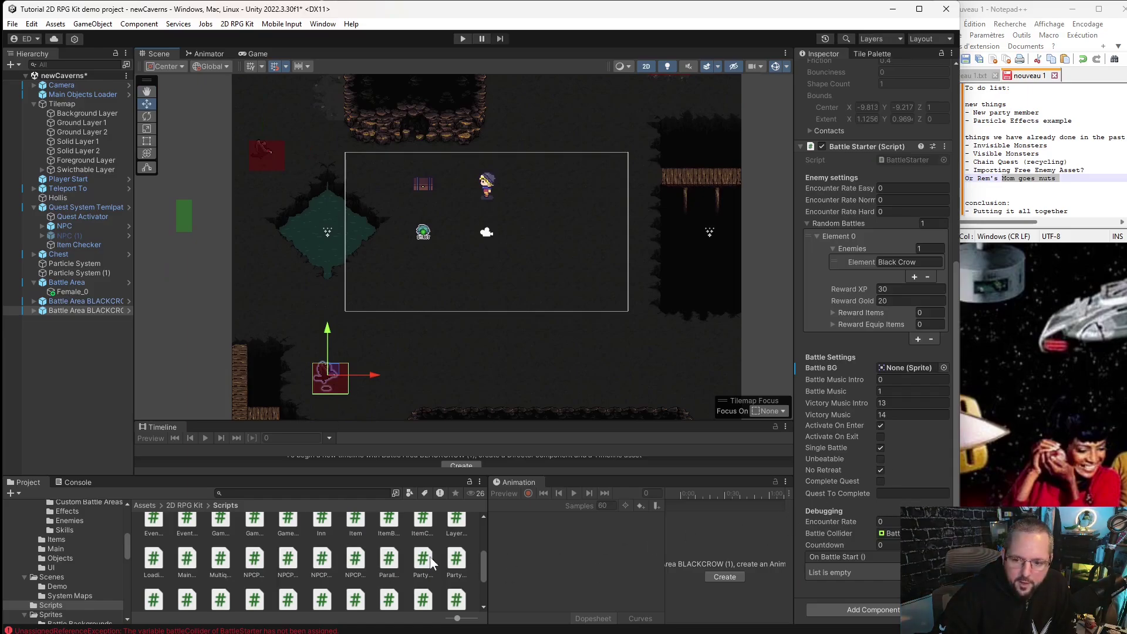
{"action": "left_click_drag", "start_coordinate": [351, 563], "coordinate": [863, 614]}
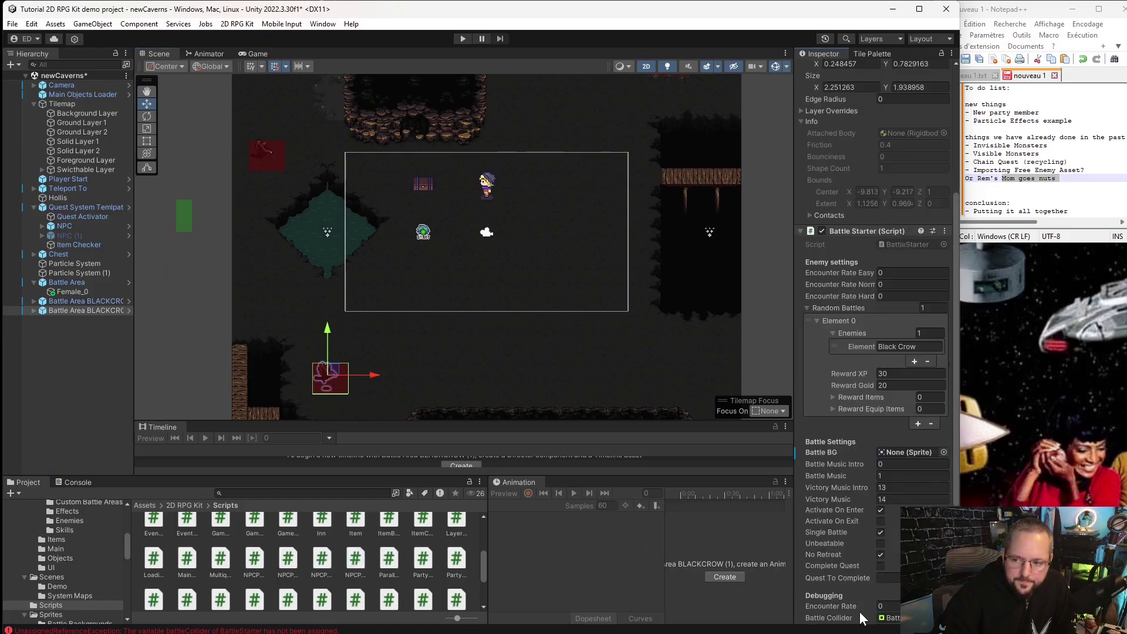
{"action": "scroll", "coordinate": [879, 450], "scroll_direction": "down", "scroll_amount": 3}
Set the southern Black Crow area's X position to -10 and the X of its patrol Point A to -10.
{"action": "scroll", "coordinate": [867, 272], "scroll_direction": "up", "scroll_amount": 10}
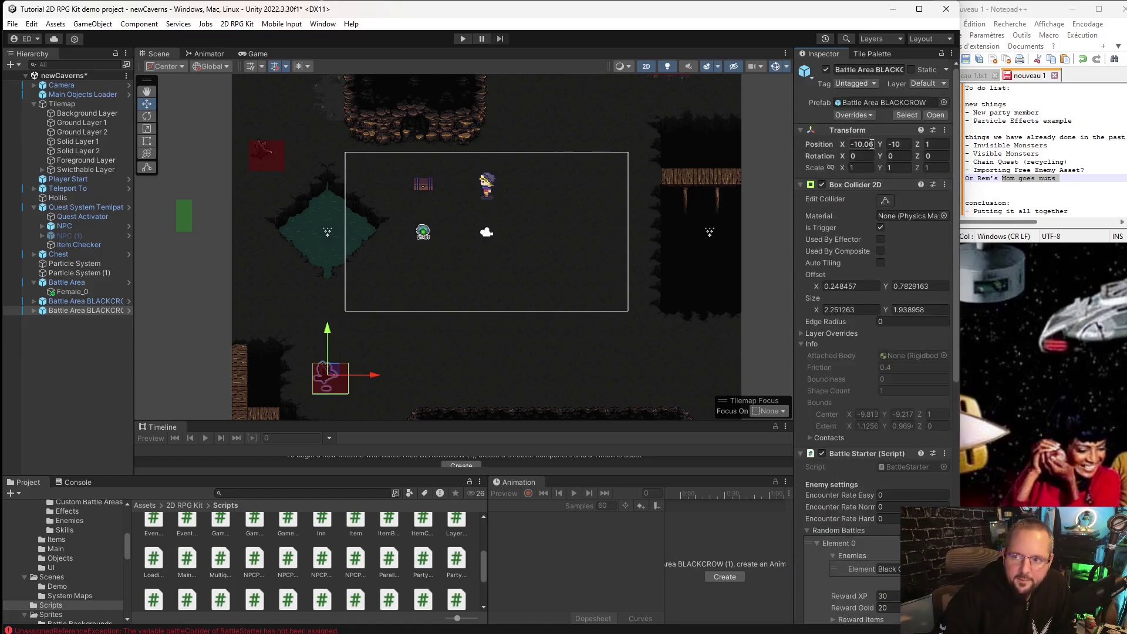
{"action": "left_click", "coordinate": [874, 143]}
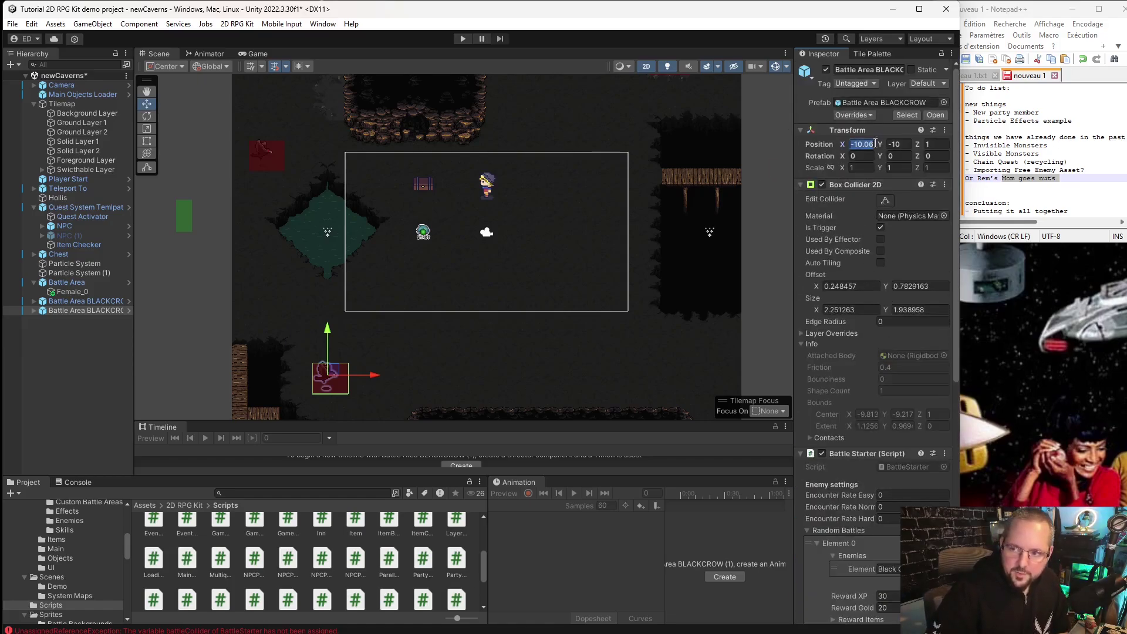
{"action": "key", "text": "Right"}
{"action": "key", "text": "BackSpace"}
{"action": "key", "text": "BackSpace"}
{"action": "key", "text": "BackSpace"}
{"action": "key", "text": "BackSpace"}
{"action": "key", "text": "BackSpace"}
{"action": "key", "text": "BackSpace"}
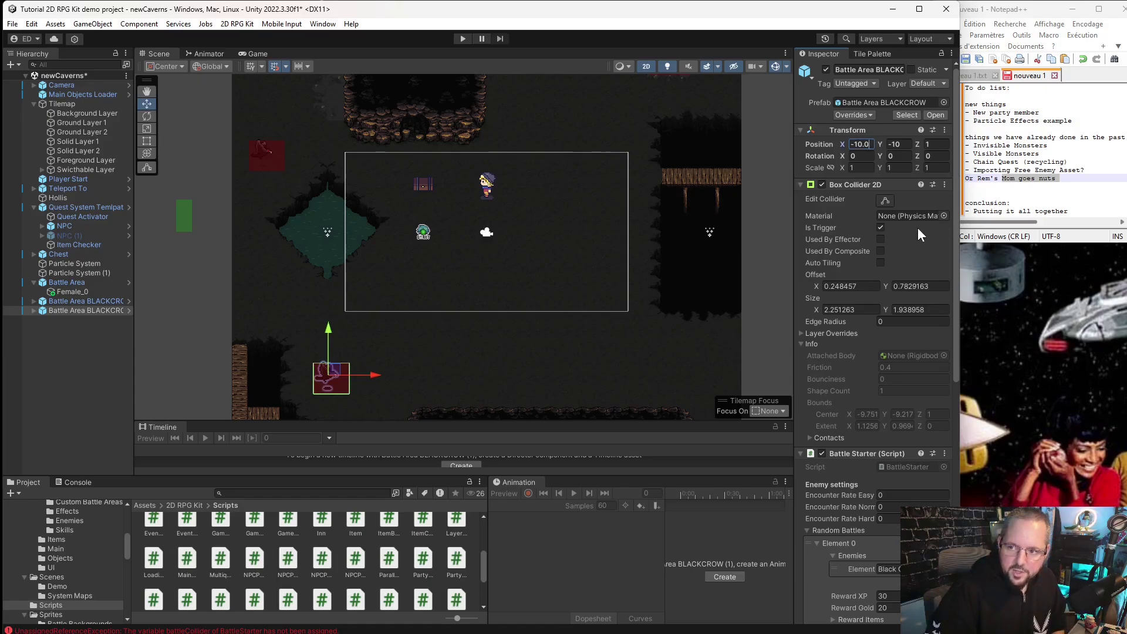
{"action": "left_click", "coordinate": [557, 598]}
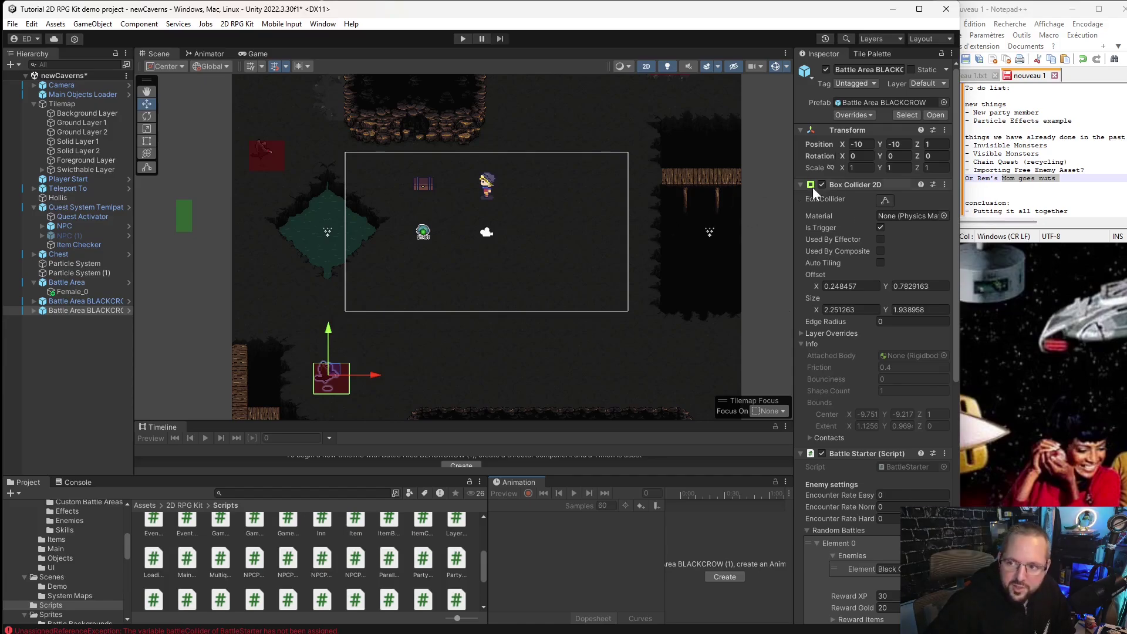
{"action": "scroll", "coordinate": [896, 495], "scroll_direction": "down", "scroll_amount": 10}
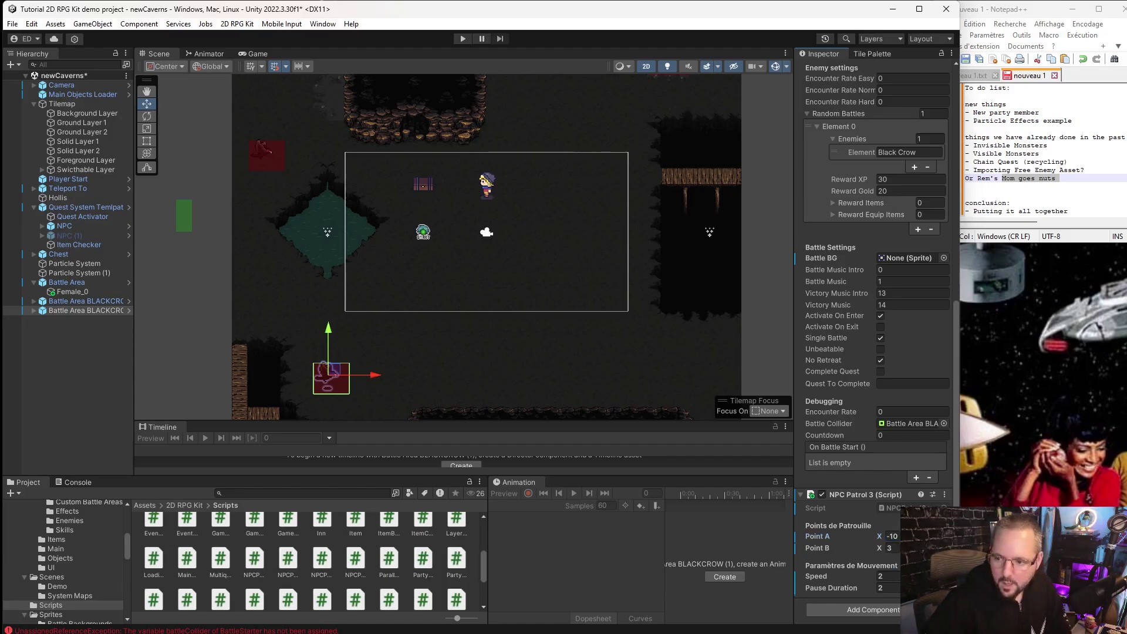
Move the southern Black Crow area to the lower part of the eastern pit at Y -5 and set its X position to 12.
{"action": "left_click_drag", "start_coordinate": [337, 379], "coordinate": [687, 302]}
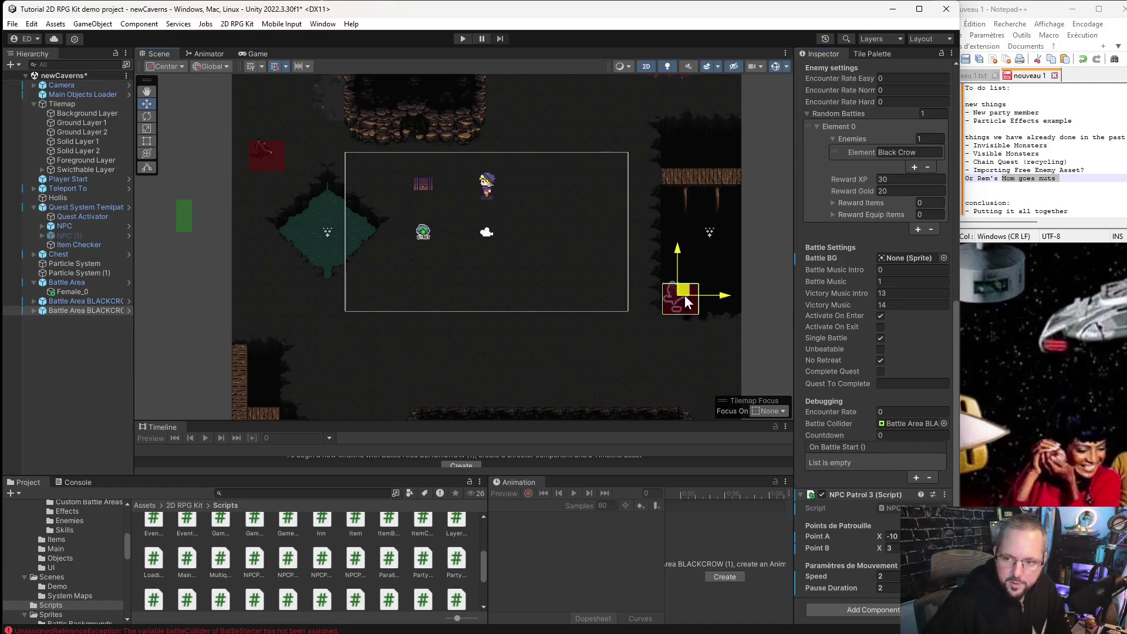
{"action": "scroll", "coordinate": [858, 205], "scroll_direction": "up", "scroll_amount": 5}
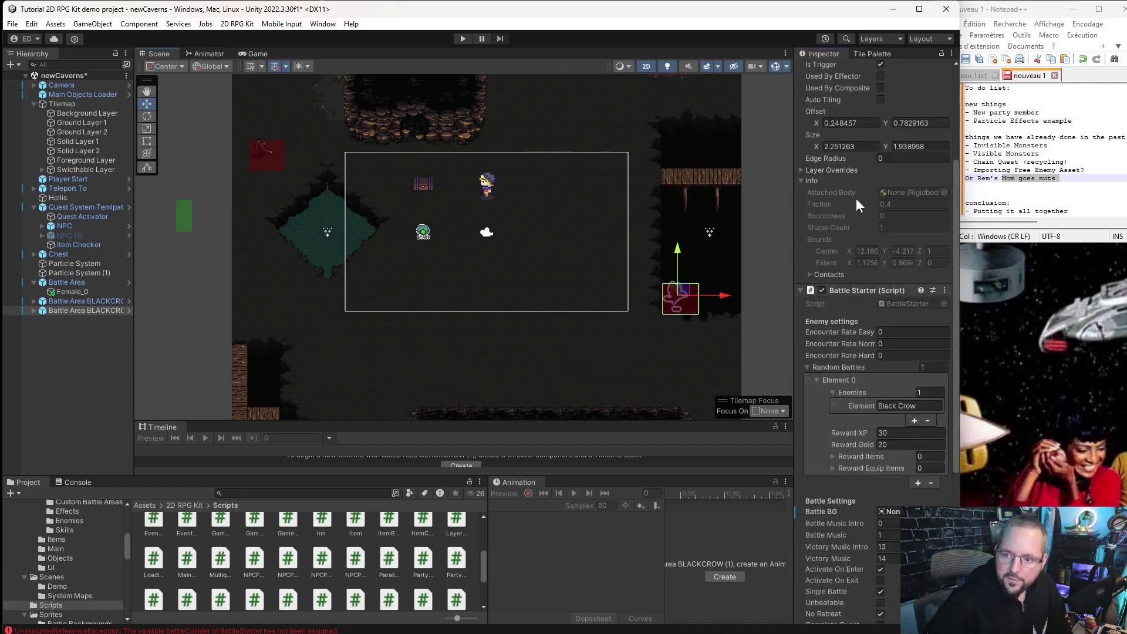
{"action": "scroll", "coordinate": [858, 204], "scroll_direction": "up", "scroll_amount": 4}
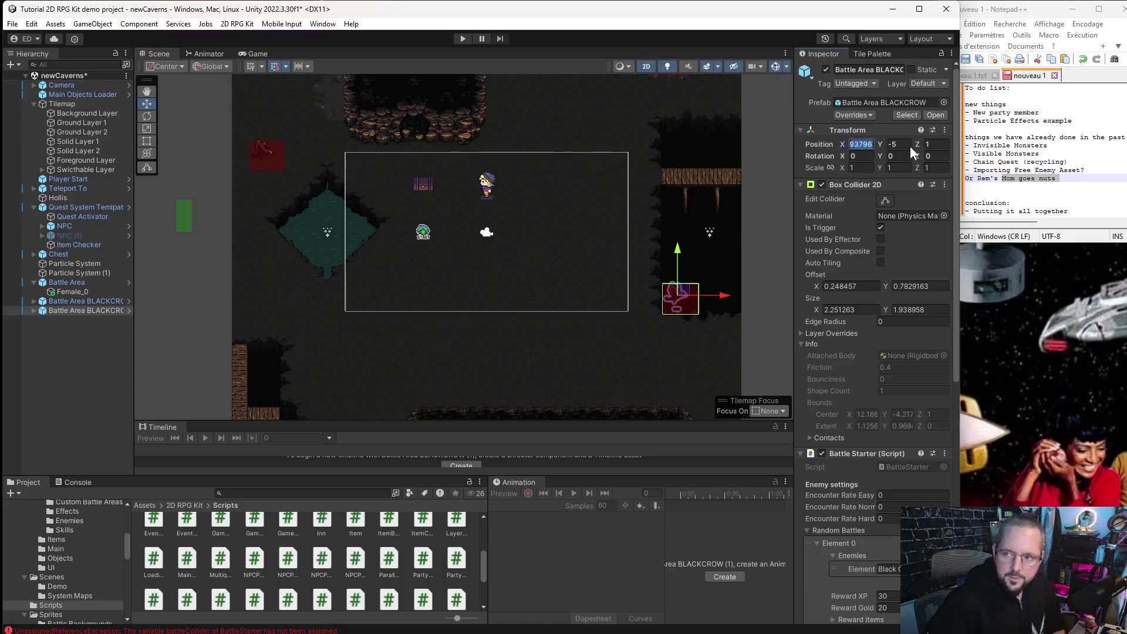
{"action": "type", "text": "12"}
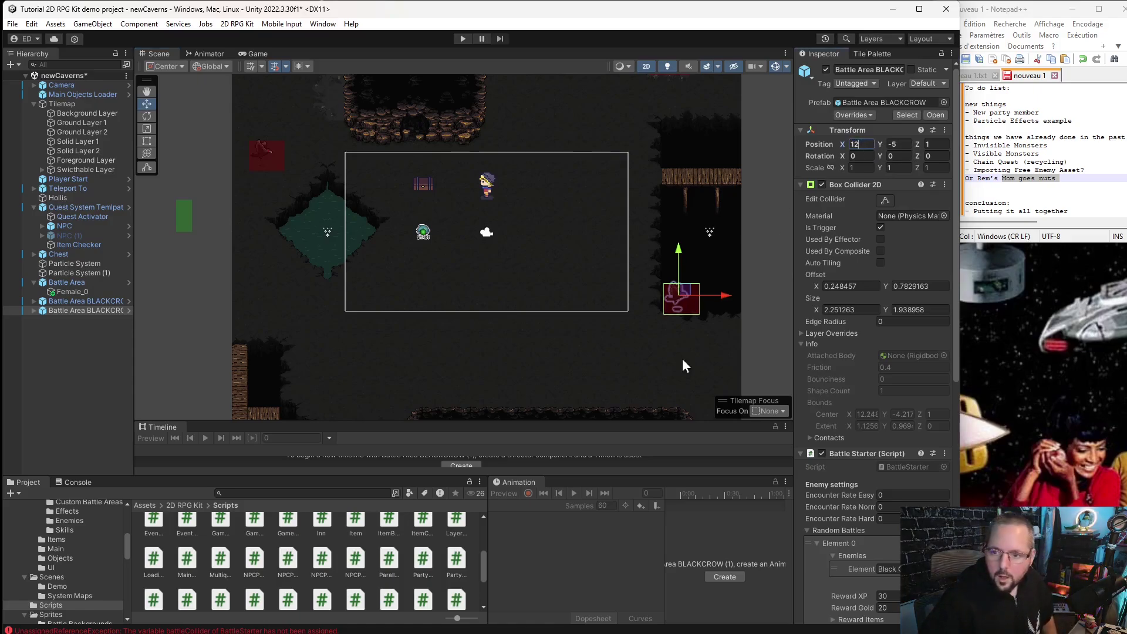
Set the X of patrol Point B to 12 for the southern Black Crow battle area.
{"action": "left_click", "coordinate": [687, 341]}
{"action": "left_click", "coordinate": [682, 298]}
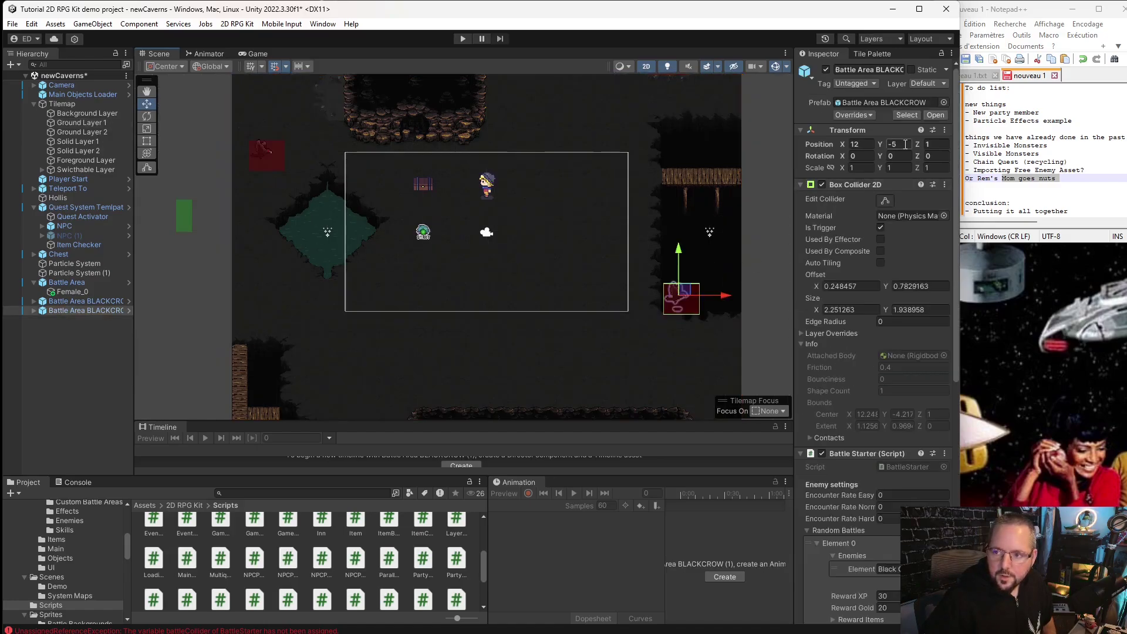
{"action": "scroll", "coordinate": [824, 432], "scroll_direction": "down", "scroll_amount": 10}
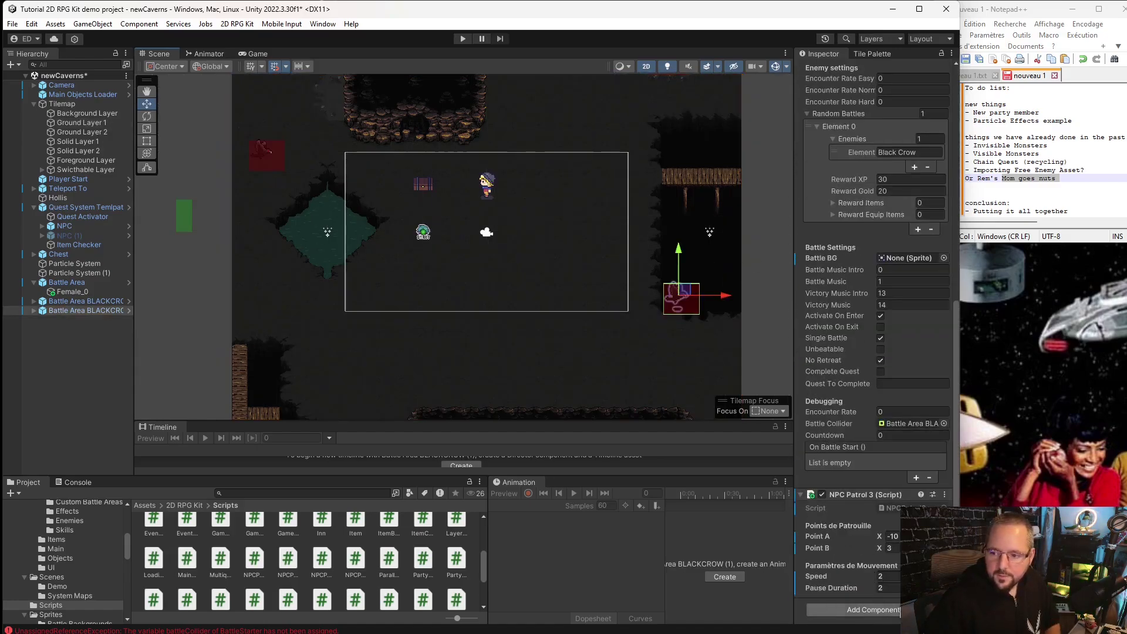
{"action": "left_click", "coordinate": [887, 548]}
{"action": "type", "text": "12"}
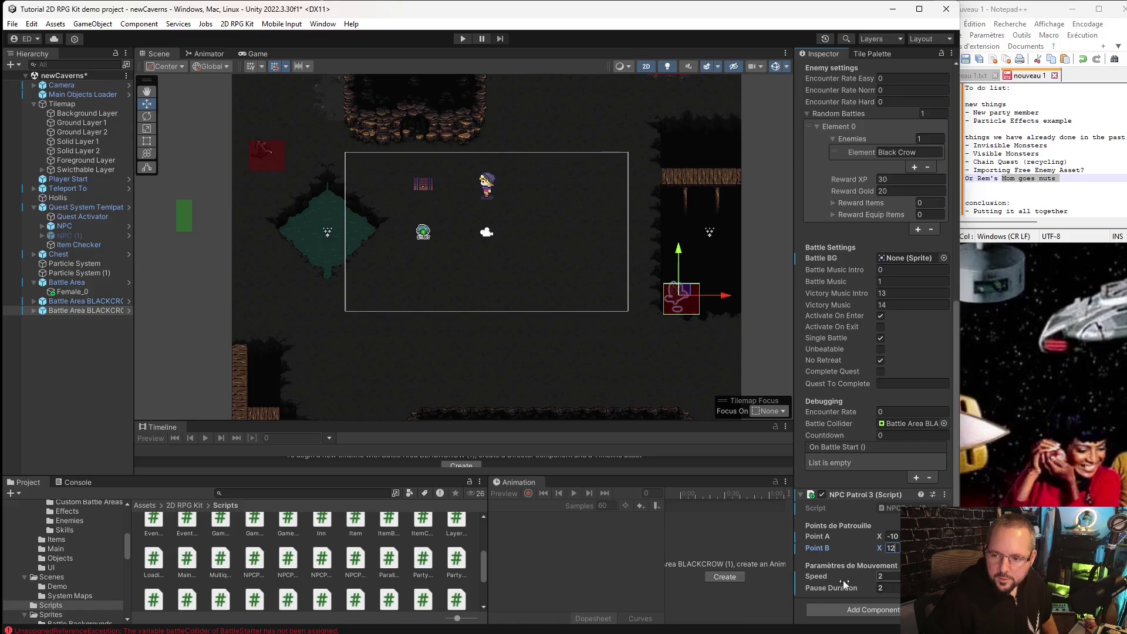
{"action": "left_click", "coordinate": [711, 597]}
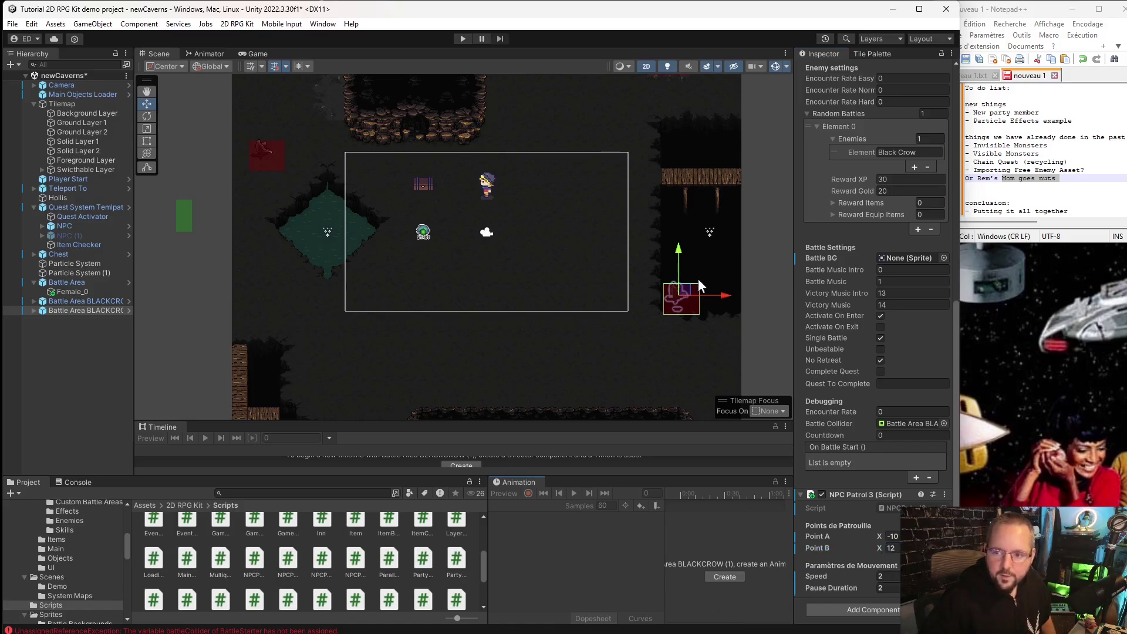
Move the southern Black Crow area back beside the southwestern wooden bridge and set its position to X -10, Y -10.
{"action": "left_click_drag", "start_coordinate": [692, 290], "coordinate": [325, 354]}
{"action": "scroll", "coordinate": [815, 294], "scroll_direction": "up", "scroll_amount": 10}
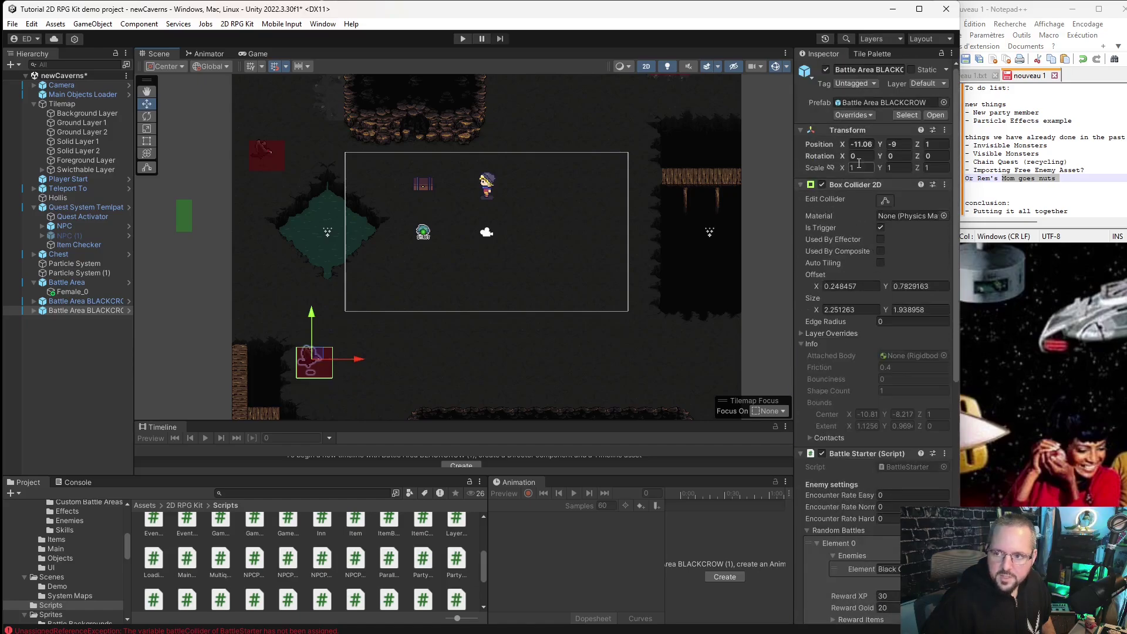
{"action": "left_click_drag", "start_coordinate": [365, 360], "coordinate": [388, 358]}
{"action": "left_click", "coordinate": [861, 144]}
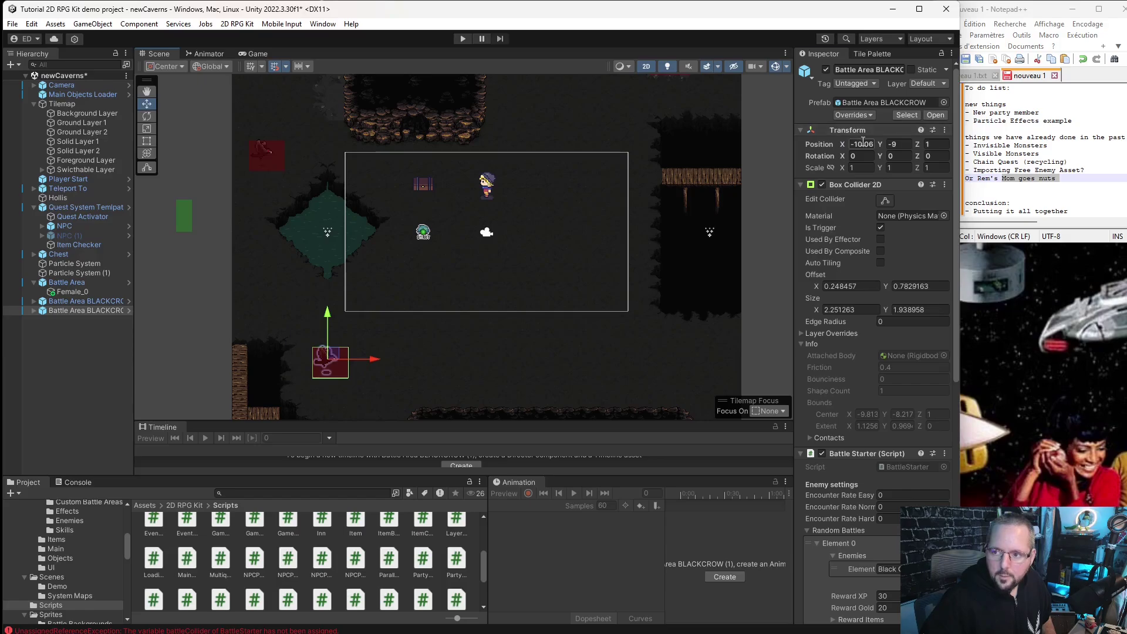
{"action": "type", "text": "-10"}
{"action": "key", "text": "Return"}
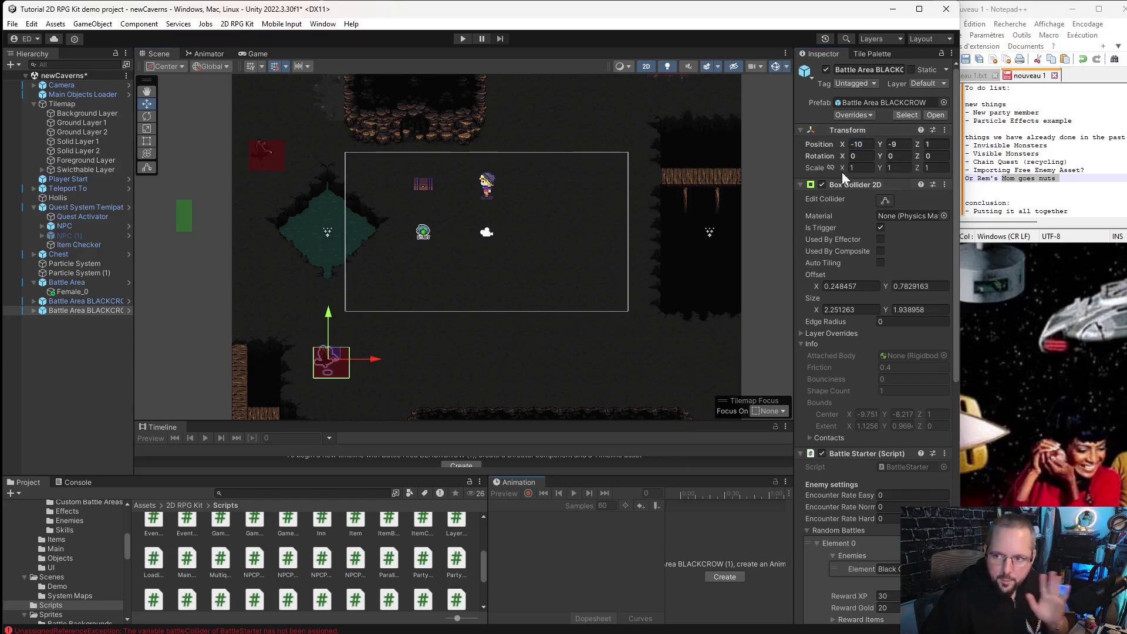
{"action": "left_click", "coordinate": [894, 144]}
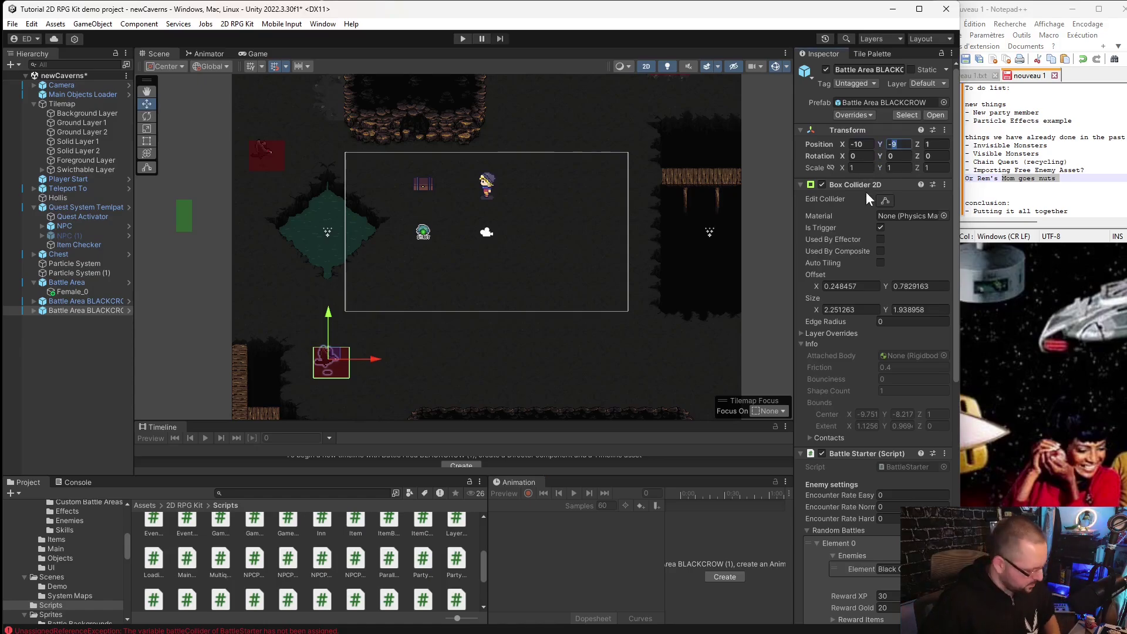
{"action": "type", "text": "-10"}
{"action": "left_click", "coordinate": [578, 559]}
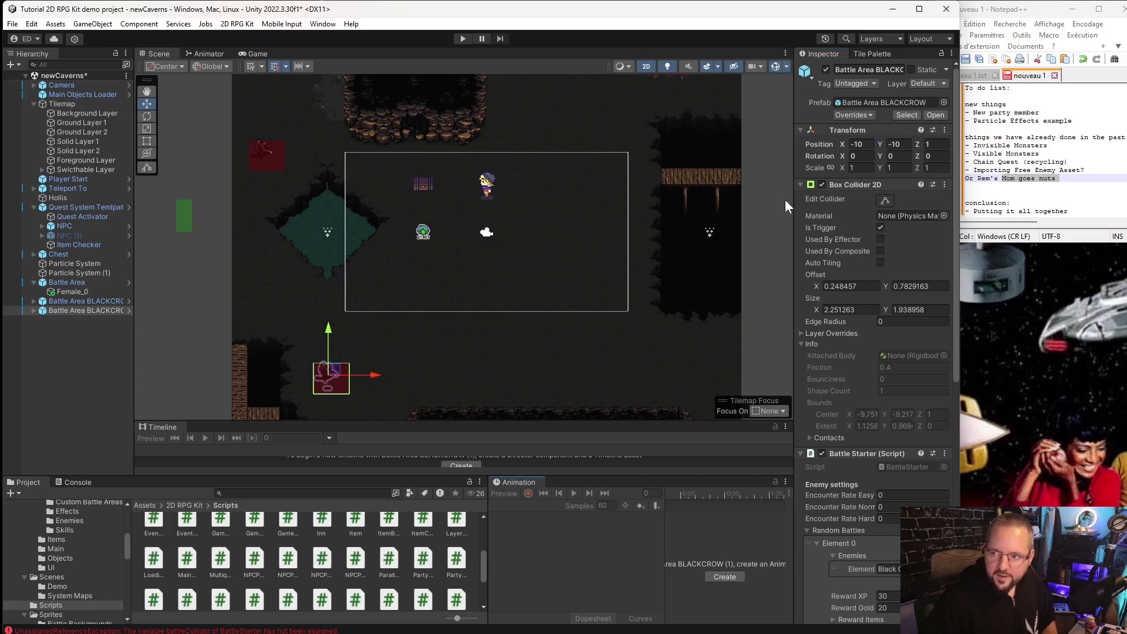
Set the southern Black Crow area's patrol Speed to 4 and its Pause Duration to 1.
{"action": "scroll", "coordinate": [833, 266], "scroll_direction": "down", "scroll_amount": 10}
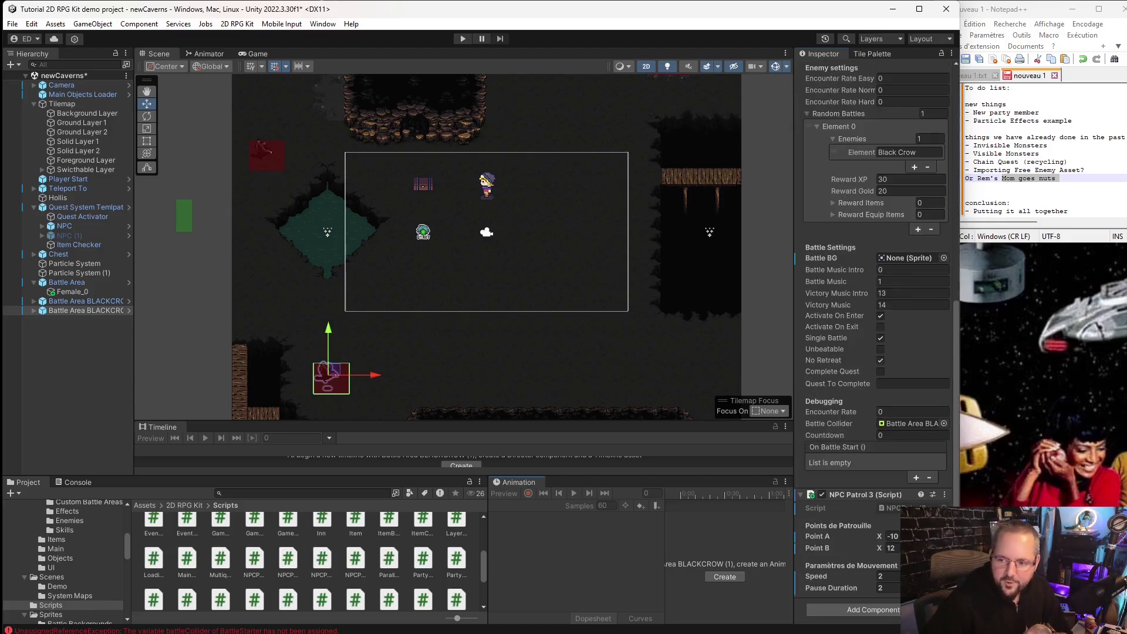
{"action": "scroll", "coordinate": [860, 428], "scroll_direction": "up", "scroll_amount": 5}
{"action": "scroll", "coordinate": [874, 516], "scroll_direction": "down", "scroll_amount": 5}
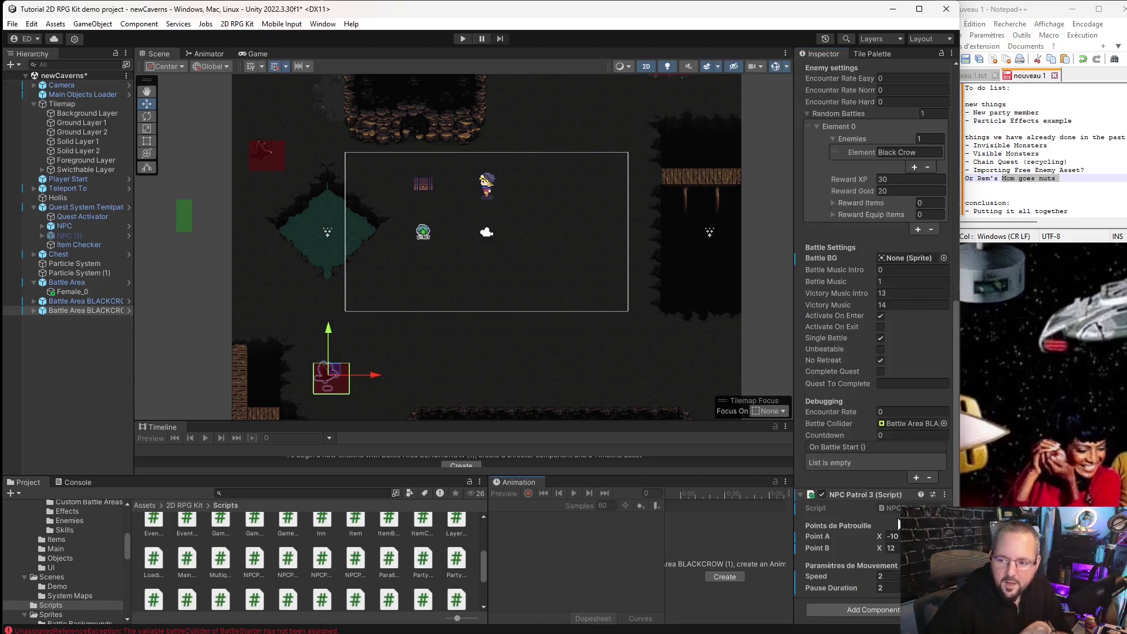
{"action": "left_click", "coordinate": [890, 576]}
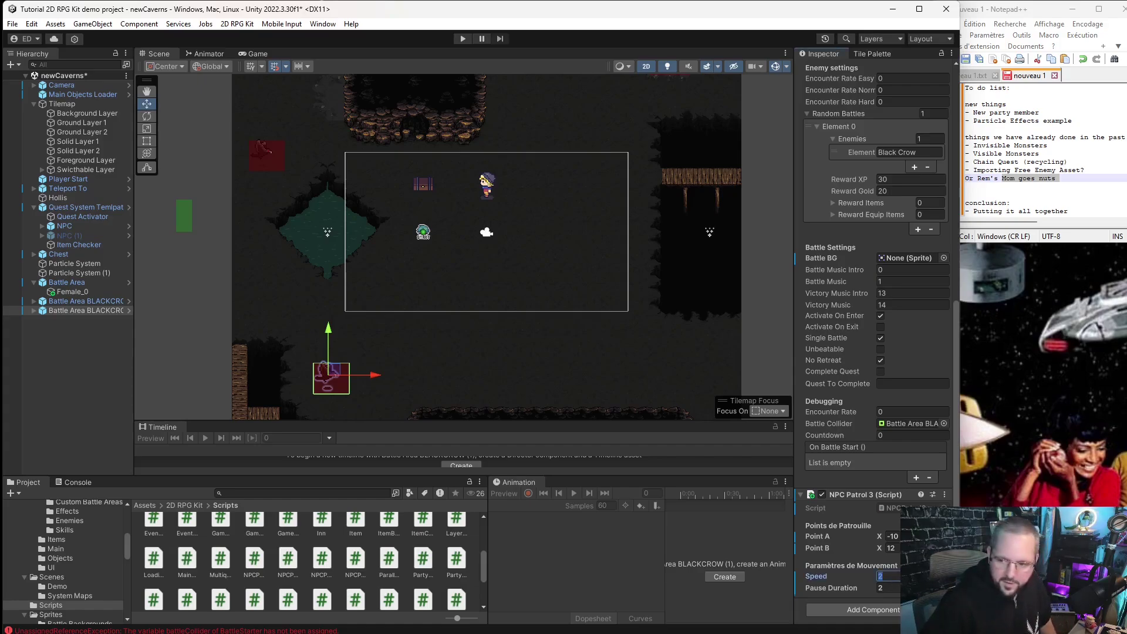
{"action": "key", "text": "Tab"}
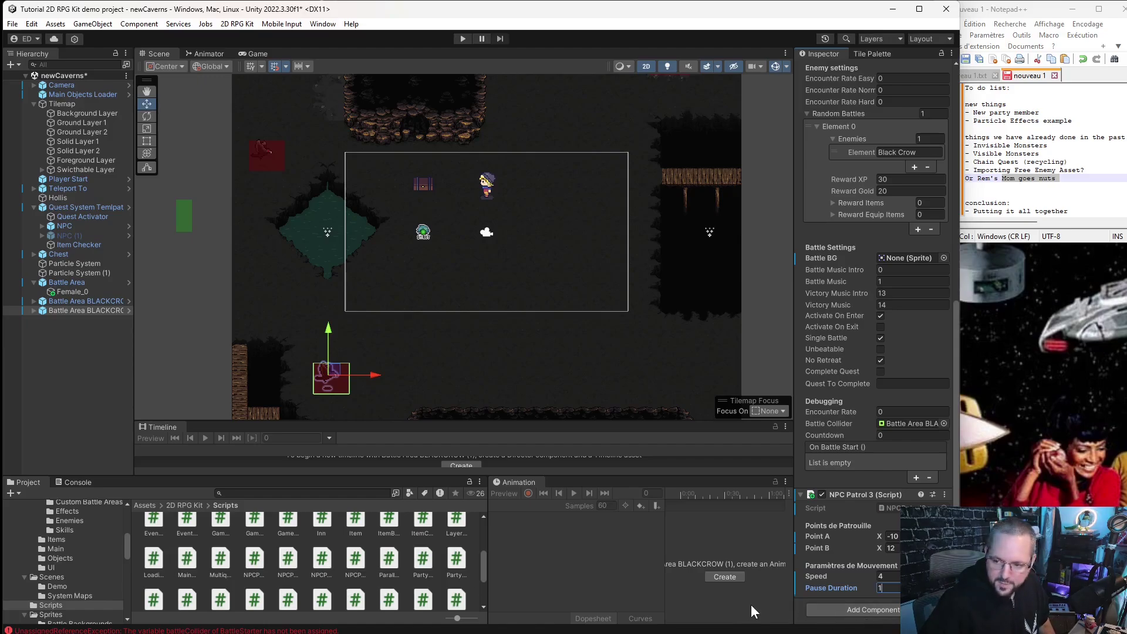
{"action": "type", "text": "1"}
{"action": "scroll", "coordinate": [808, 496], "scroll_direction": "up", "scroll_amount": 5}
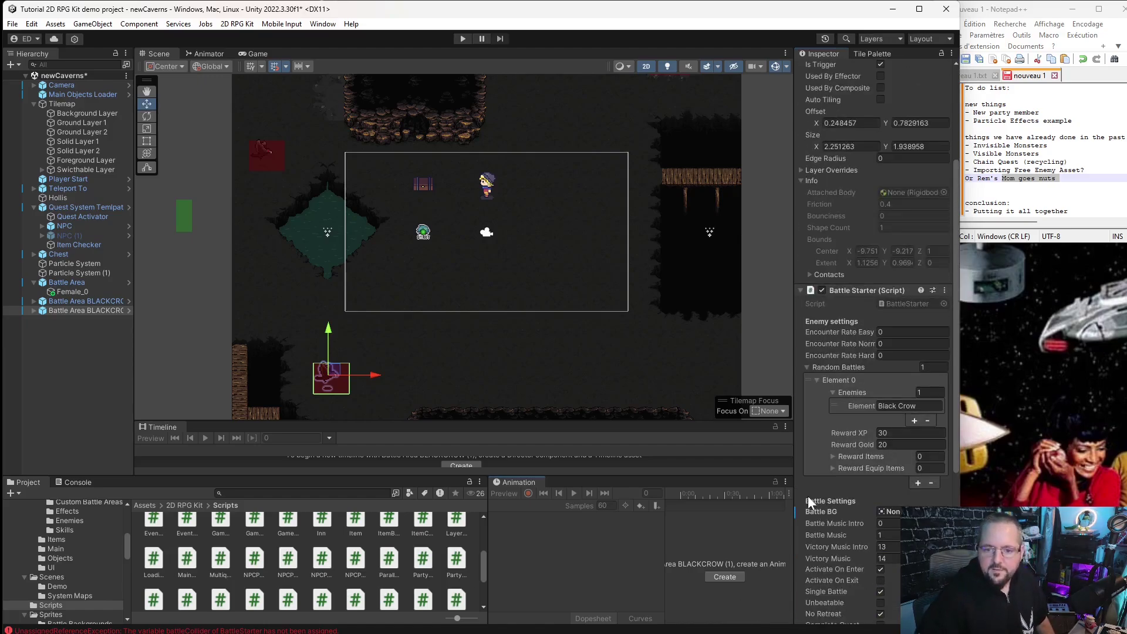
Set the northern Black Crow area's patrol Speed to 4 and Pause Duration to 1.
{"action": "left_click", "coordinate": [273, 157]}
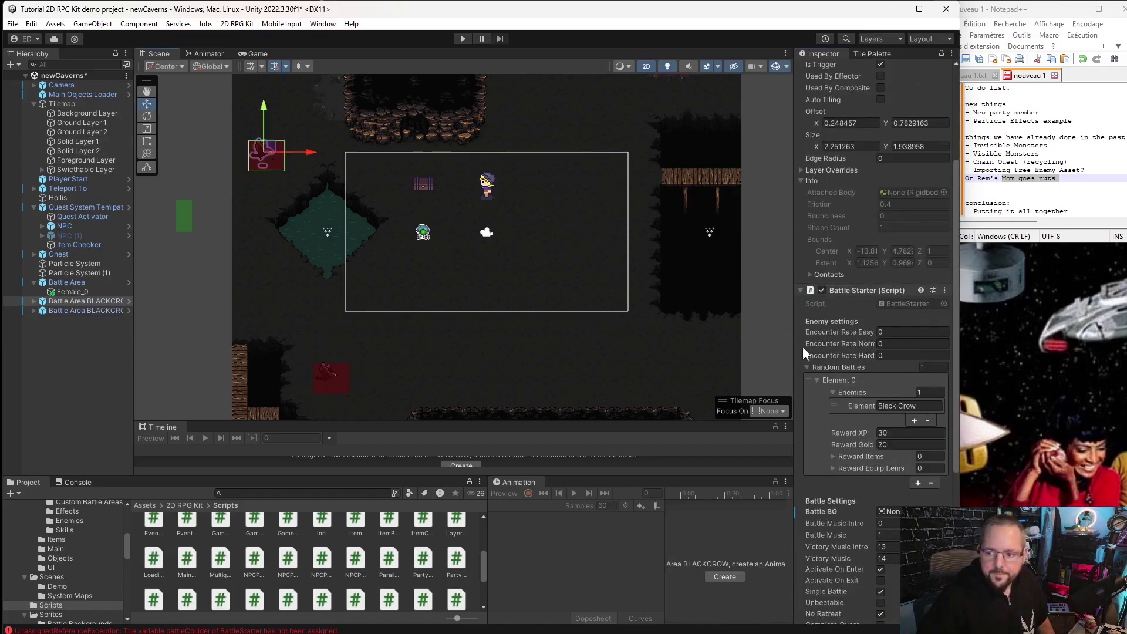
{"action": "scroll", "coordinate": [821, 364], "scroll_direction": "down", "scroll_amount": 5}
{"action": "left_click", "coordinate": [892, 577]}
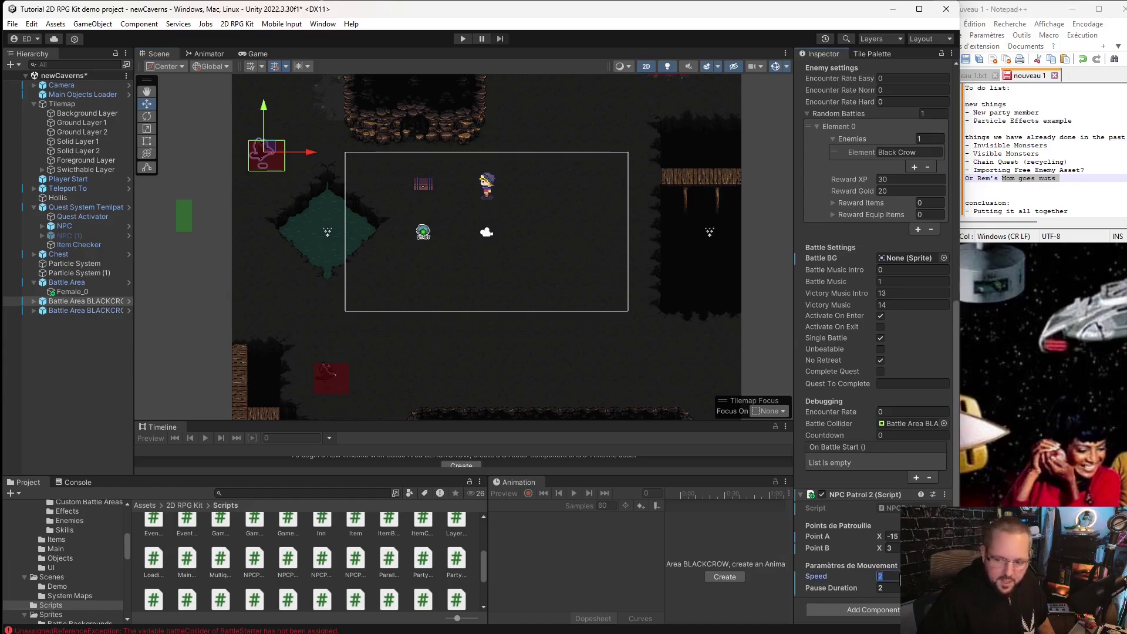
{"action": "type", "text": "4"}
{"action": "key", "text": "Tab"}
{"action": "type", "text": "1"}
{"action": "key", "text": "Return"}
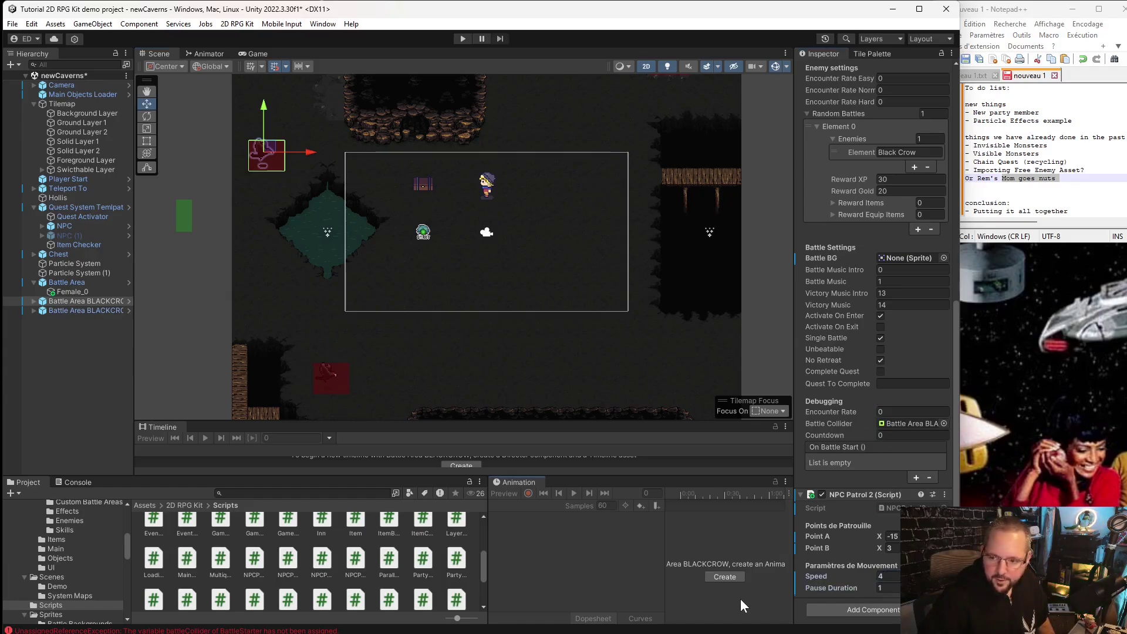
Set the X of patrol Point A to -14 for the northern Black Crow area.
{"action": "scroll", "coordinate": [816, 216], "scroll_direction": "up", "scroll_amount": 10}
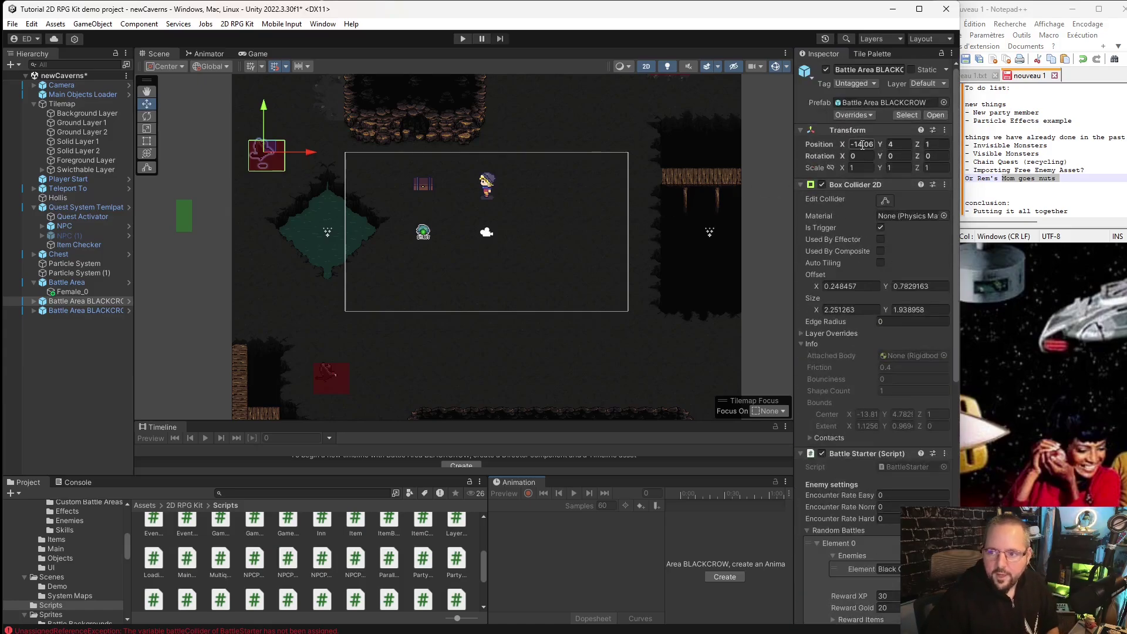
{"action": "scroll", "coordinate": [877, 478], "scroll_direction": "down", "scroll_amount": 12}
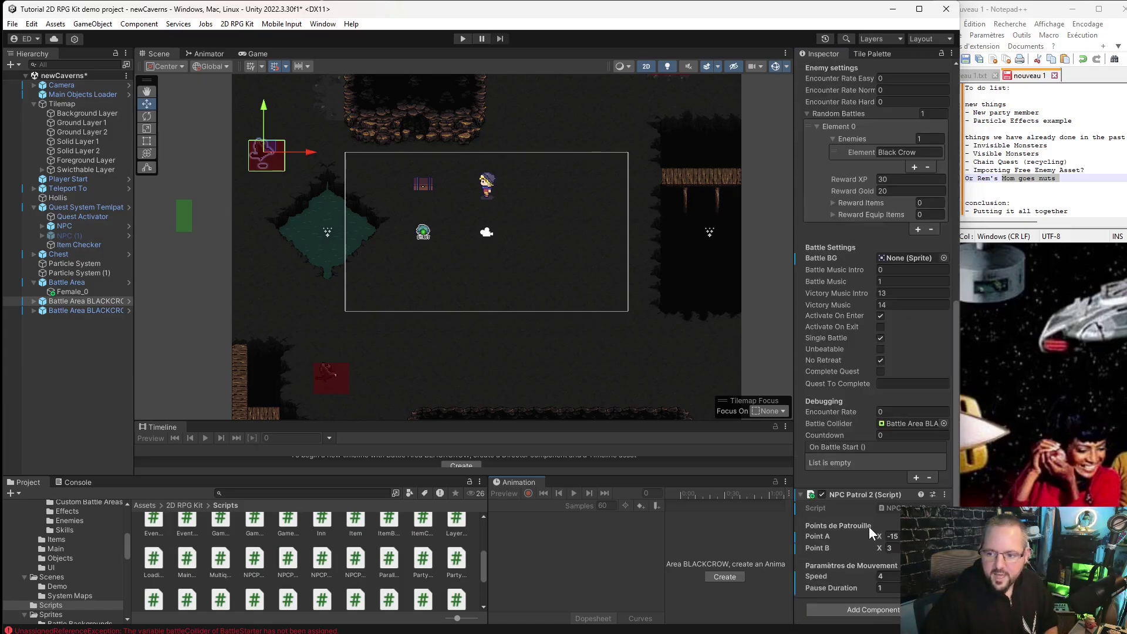
{"action": "left_click", "coordinate": [894, 537]}
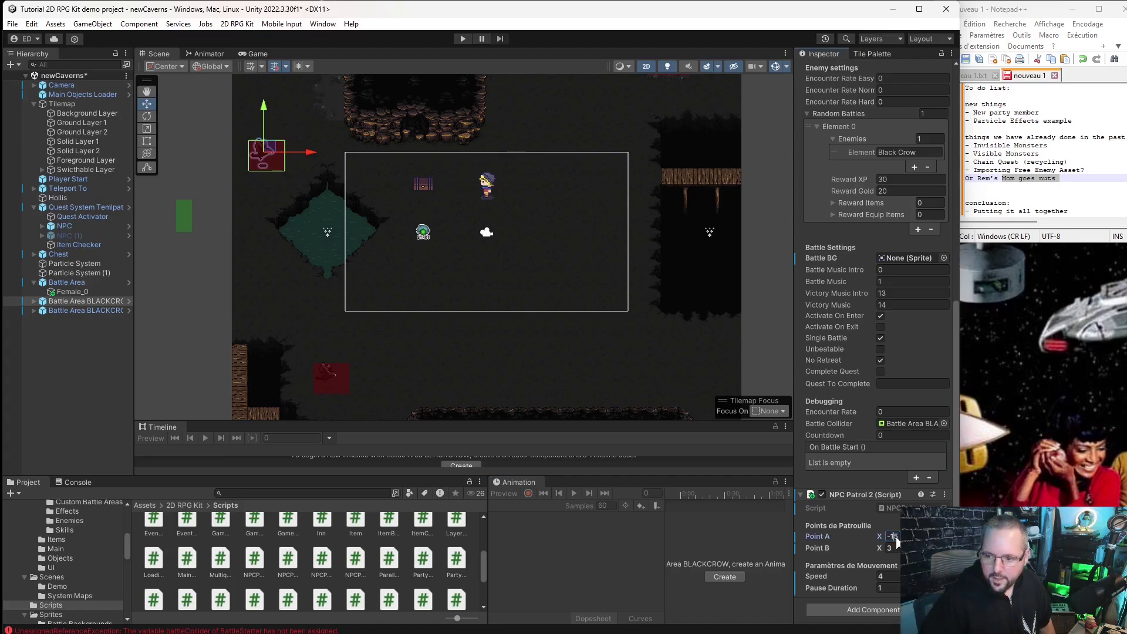
{"action": "type", "text": "-14"}
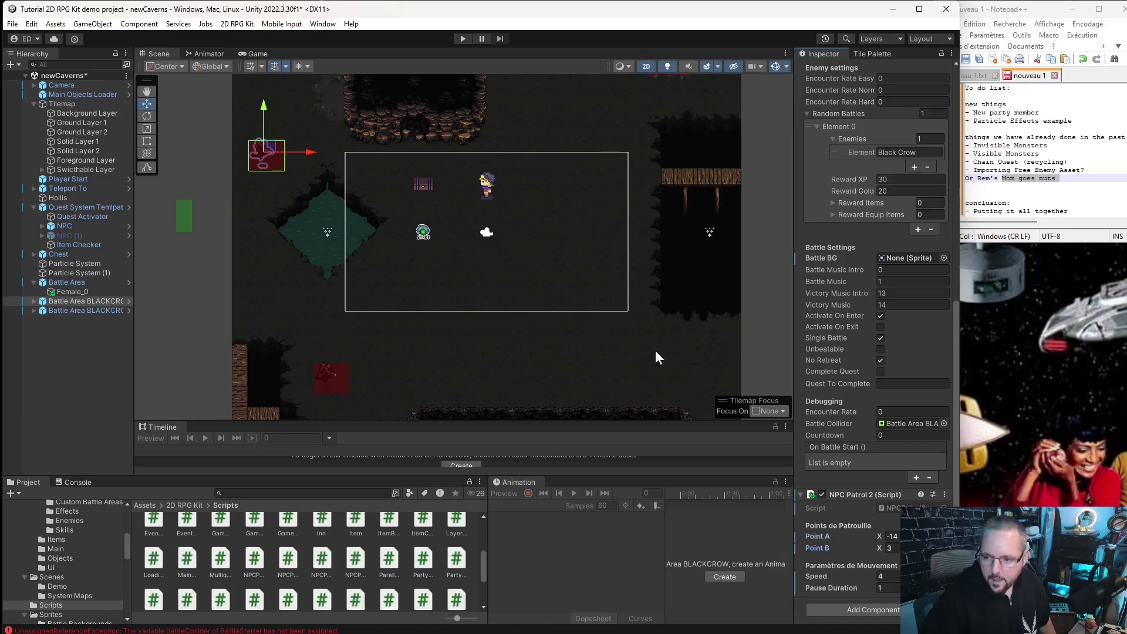
Move the northern Black Crow area to the cave's northeast edge below RemsMom and set its patrol Point B X to 14.
{"action": "middle_click_drag", "start_coordinate": [297, 171], "coordinate": [189, 323]}
{"action": "left_click_drag", "start_coordinate": [164, 302], "coordinate": [608, 226]}
{"action": "scroll", "coordinate": [867, 251], "scroll_direction": "up", "scroll_amount": 10}
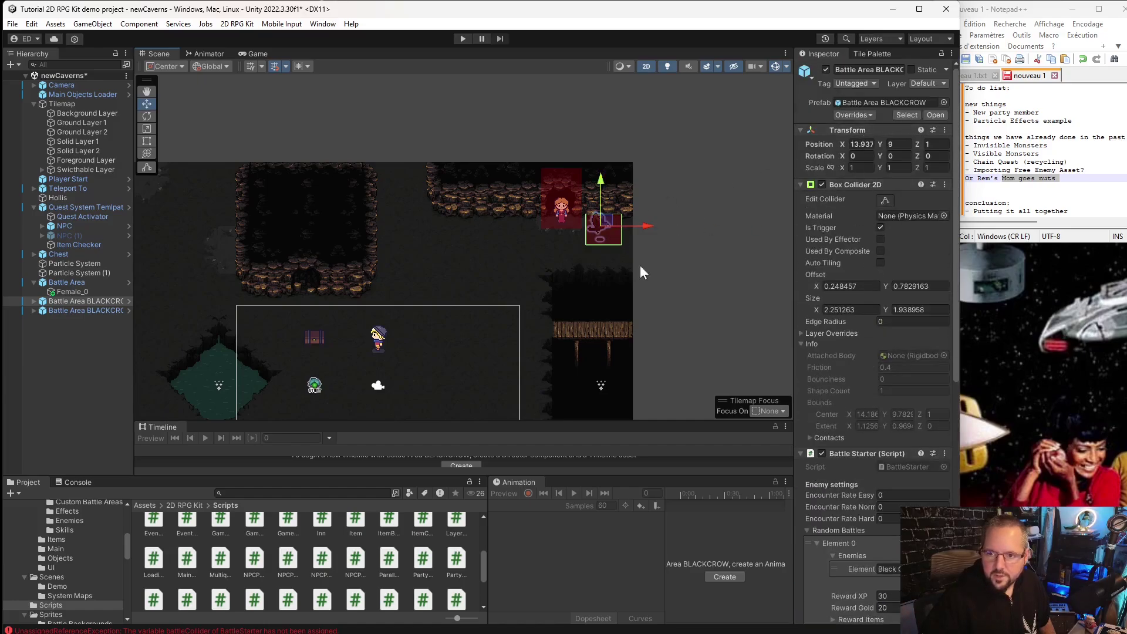
{"action": "scroll", "coordinate": [887, 494], "scroll_direction": "down", "scroll_amount": 10}
{"action": "left_click", "coordinate": [892, 551]}
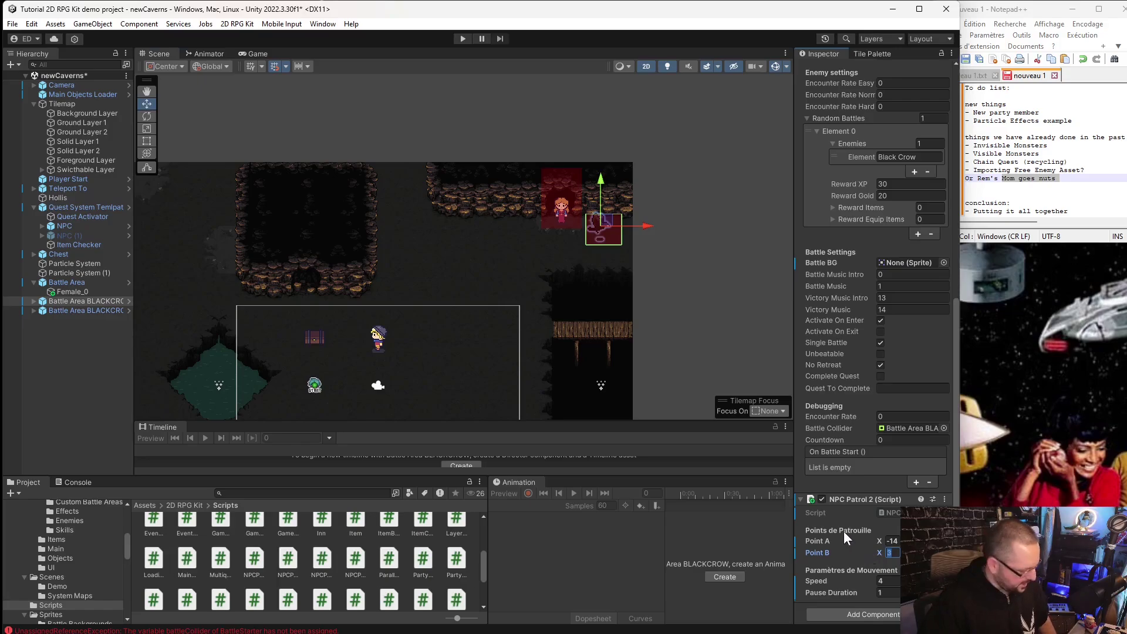
{"action": "type", "text": "14"}
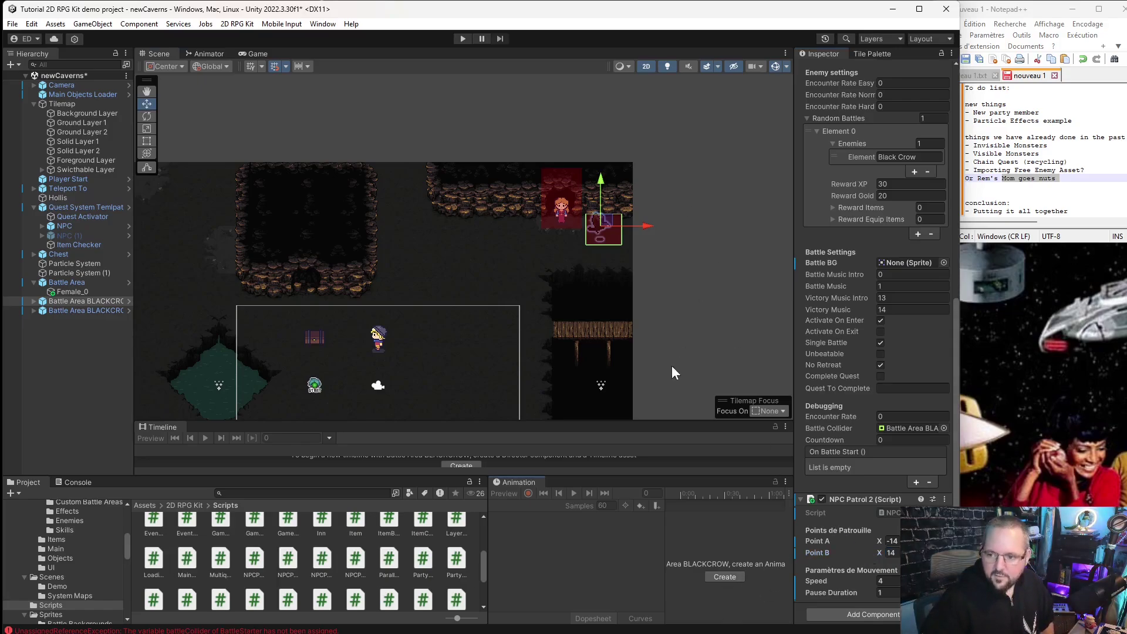
Return the northern Black Crow area to the spot northwest of the pool at Y 4 and set its X position to -14.
{"action": "middle_click_drag", "start_coordinate": [587, 347], "coordinate": [708, 373]}
{"action": "left_click_drag", "start_coordinate": [732, 250], "coordinate": [303, 250]}
{"action": "scroll", "coordinate": [832, 258], "scroll_direction": "up", "scroll_amount": 10}
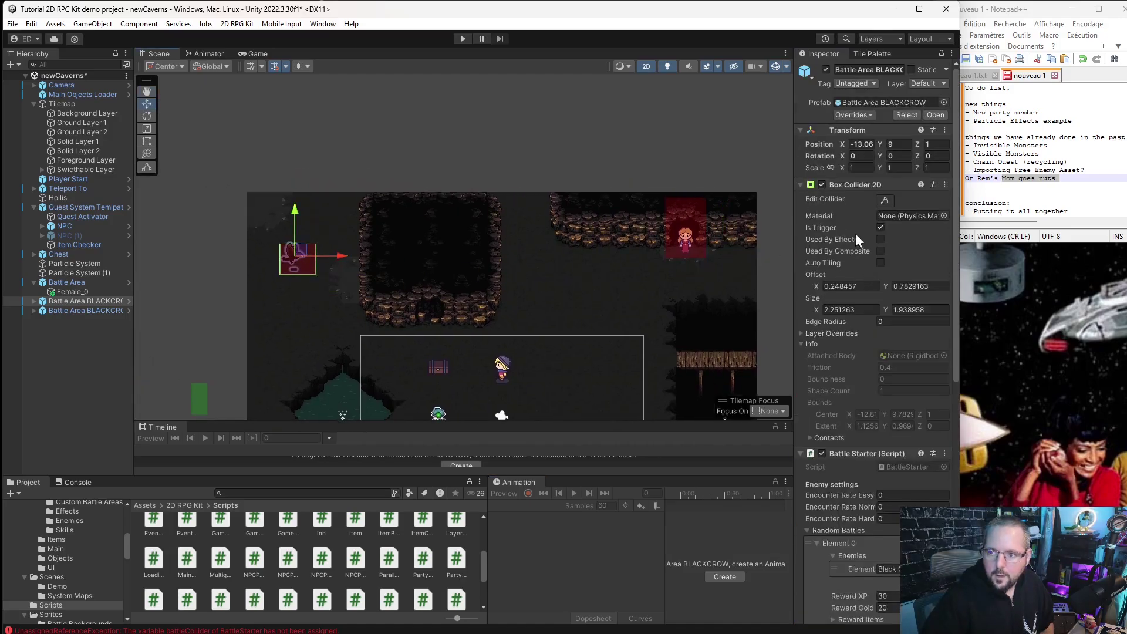
{"action": "left_click_drag", "start_coordinate": [339, 256], "coordinate": [325, 255]}
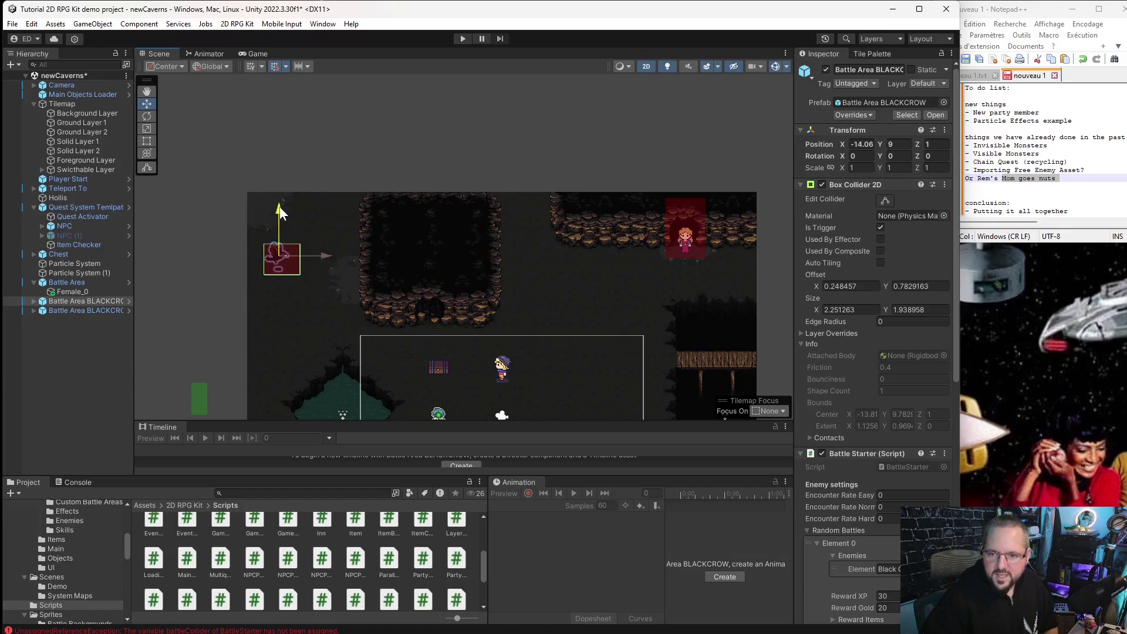
{"action": "left_click_drag", "start_coordinate": [279, 207], "coordinate": [278, 283]}
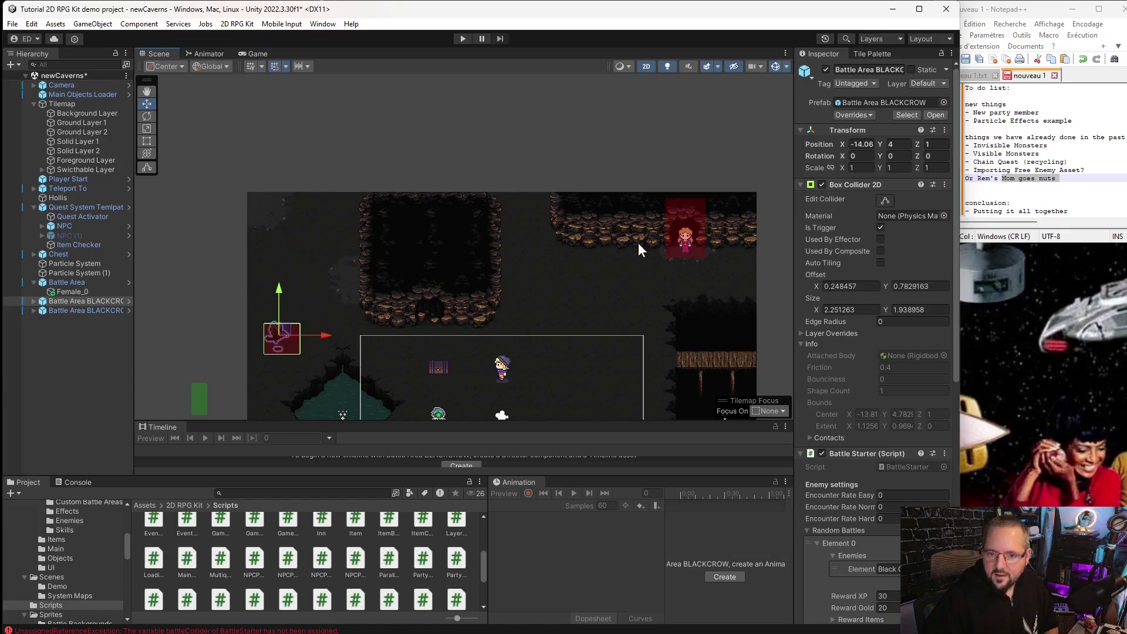
{"action": "left_click", "coordinate": [863, 144]}
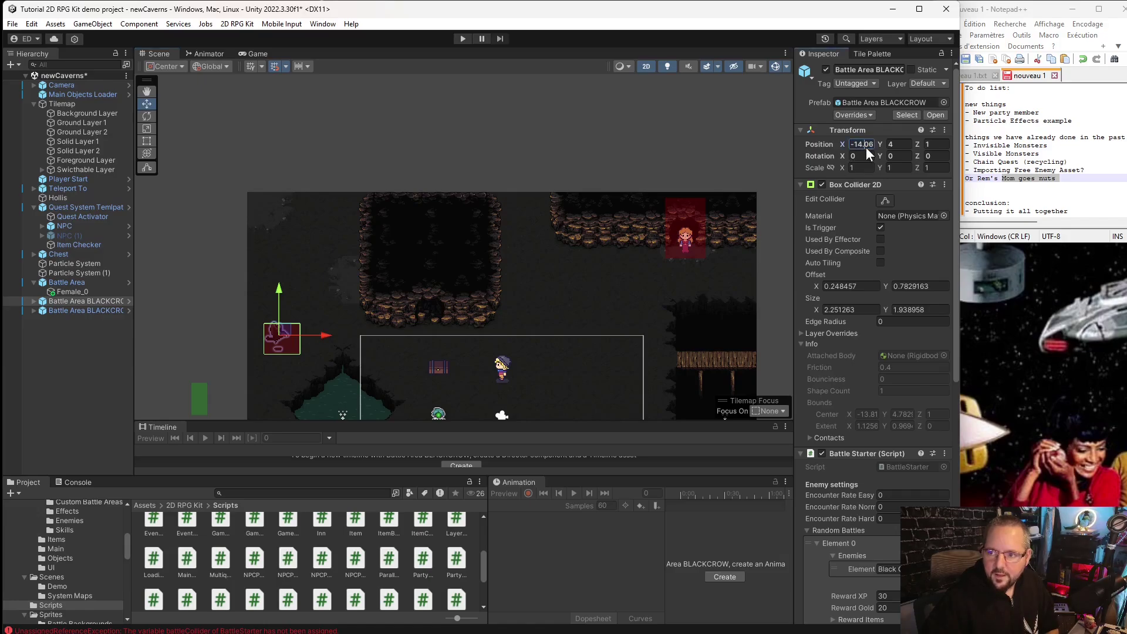
{"action": "type", "text": "-14."}
{"action": "left_click", "coordinate": [571, 574]}
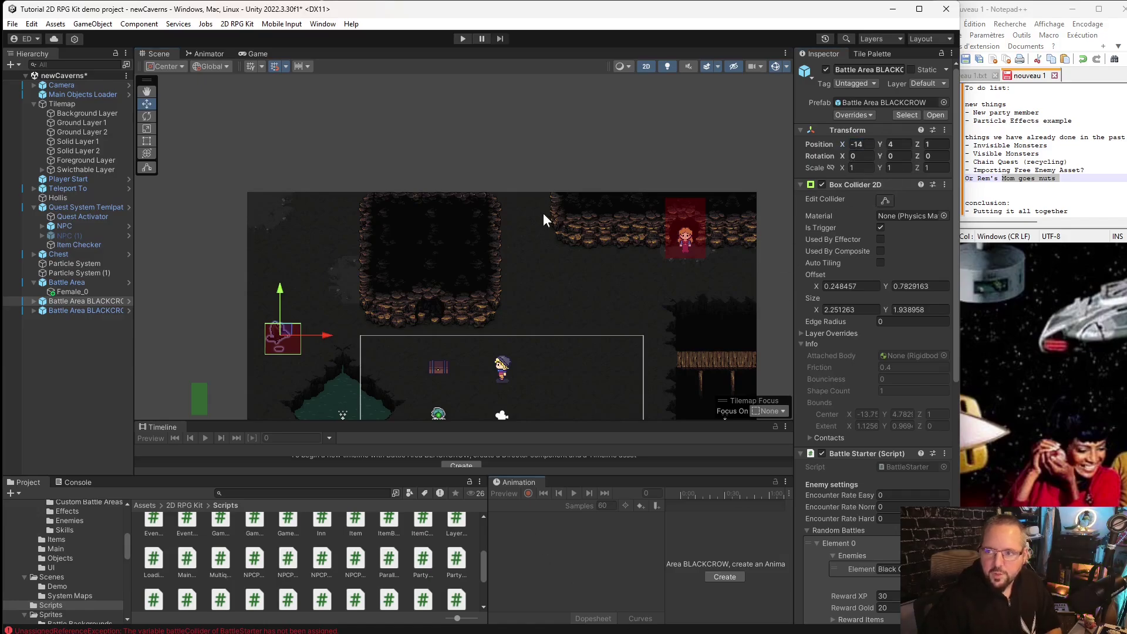
{"action": "scroll", "coordinate": [850, 435], "scroll_direction": "down", "scroll_amount": 10}
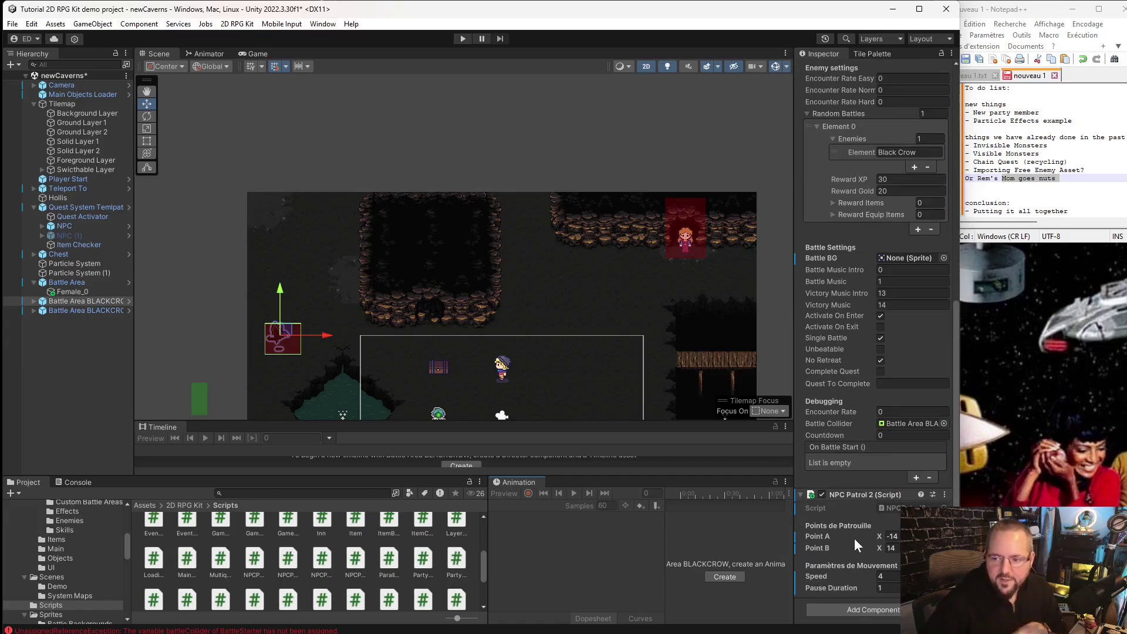
{"action": "scroll", "coordinate": [872, 531], "scroll_direction": "up", "scroll_amount": 5}
{"action": "scroll", "coordinate": [872, 533], "scroll_direction": "up", "scroll_amount": 5}
Add a 2D RPG Kit Battle Area object and move it to the middle of the cave at about X -0.27, Y -1.79.
{"action": "scroll", "coordinate": [449, 262], "scroll_direction": "down", "scroll_amount": 2}
{"action": "middle_click_drag", "start_coordinate": [525, 398], "coordinate": [487, 265]}
{"action": "scroll", "coordinate": [487, 264], "scroll_direction": "down", "scroll_amount": 2}
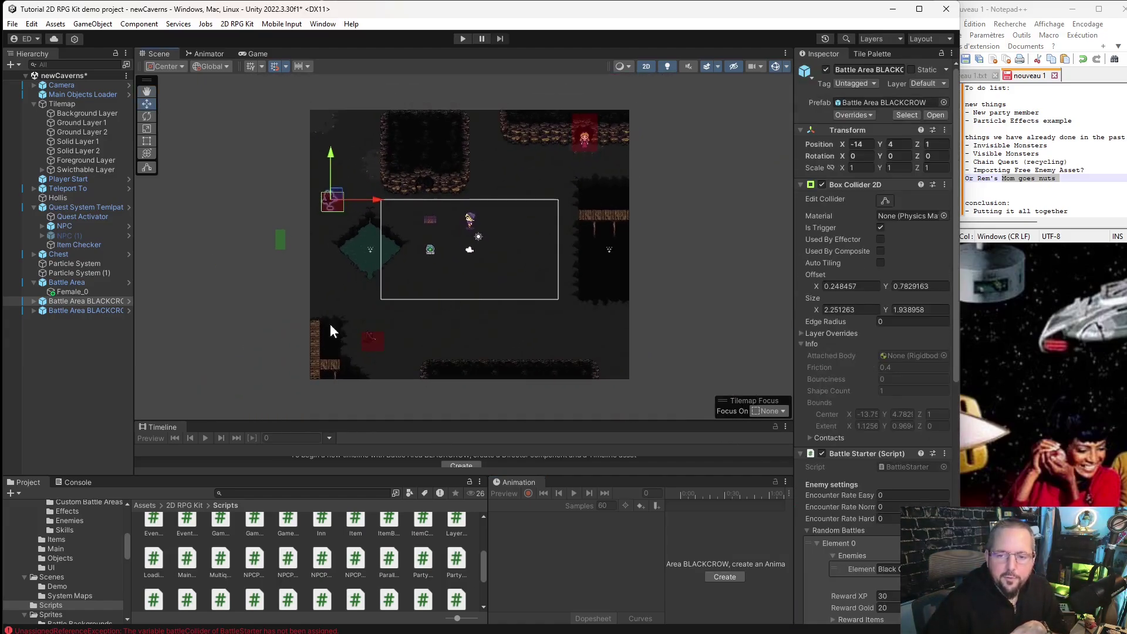
{"action": "left_click", "coordinate": [245, 320]}
{"action": "right_click", "coordinate": [70, 373]}
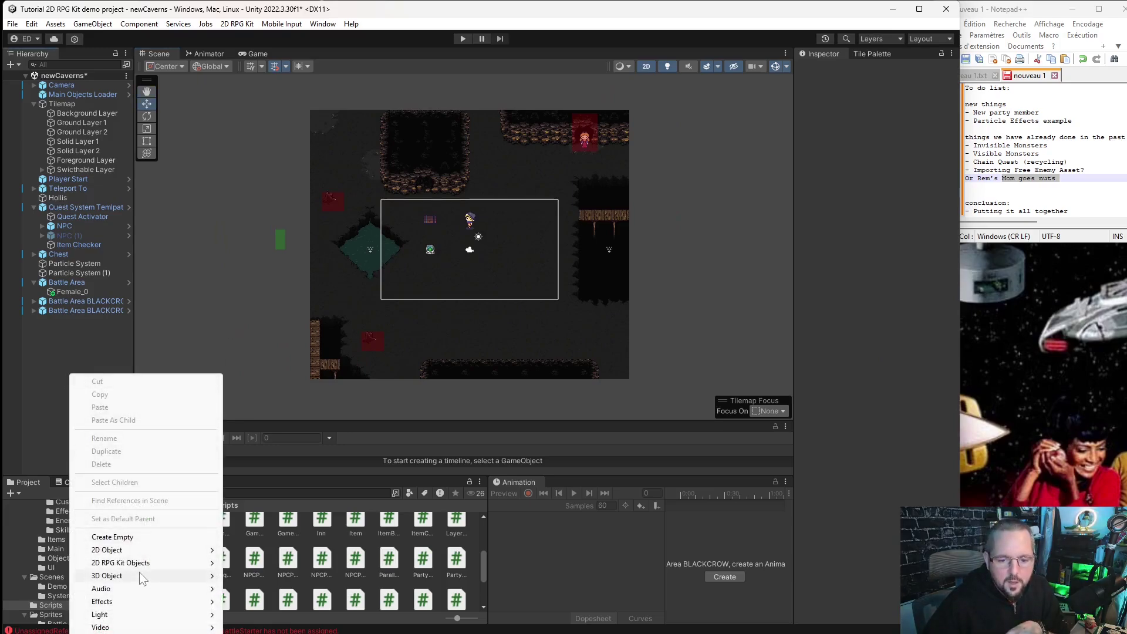
{"action": "mouse_move", "coordinate": [141, 568]}
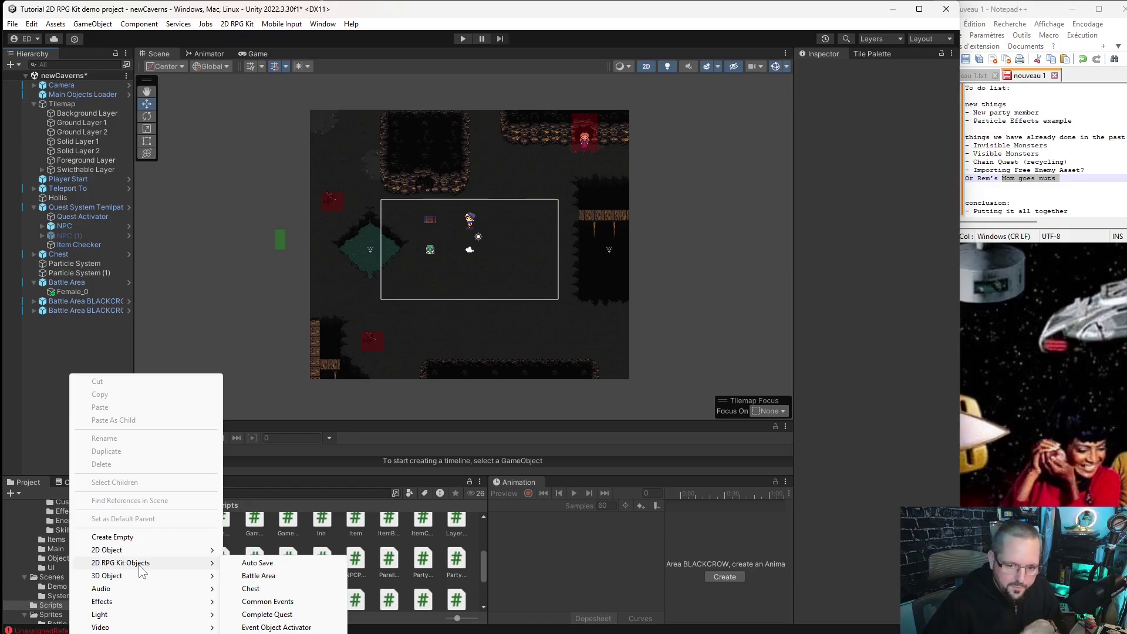
{"action": "left_click", "coordinate": [293, 577]}
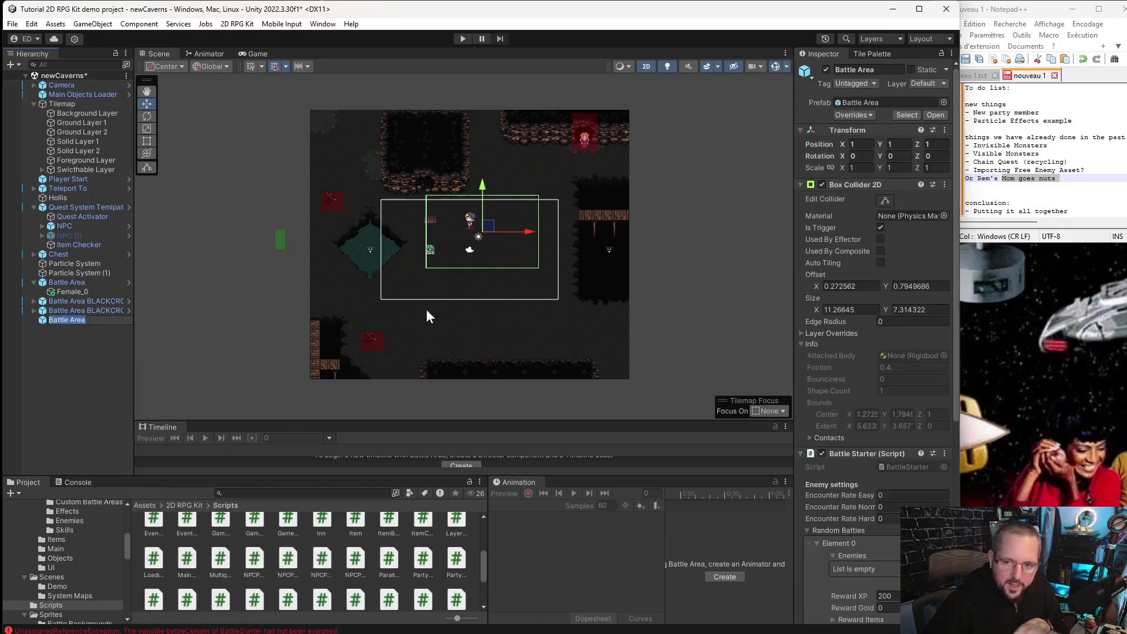
{"action": "mouse_move", "coordinate": [476, 240]}
{"action": "left_mouse_down"}
{"action": "mouse_move", "coordinate": [481, 226]}
{"action": "mouse_move", "coordinate": [510, 233]}
{"action": "mouse_move", "coordinate": [460, 249]}
{"action": "mouse_move", "coordinate": [476, 256]}
{"action": "left_mouse_up"}
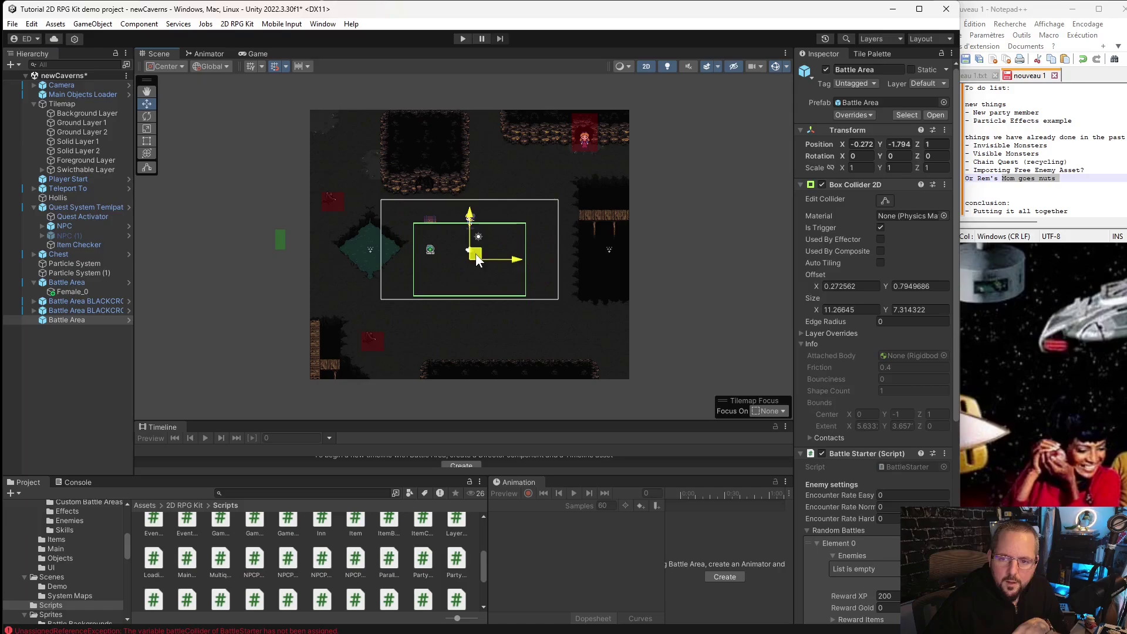
Stretch the new Battle Area's box collider over the whole cave, to a size of about 31.4 by 26.3.
{"action": "left_click", "coordinate": [885, 201]}
{"action": "left_click_drag", "start_coordinate": [414, 262], "coordinate": [315, 260]}
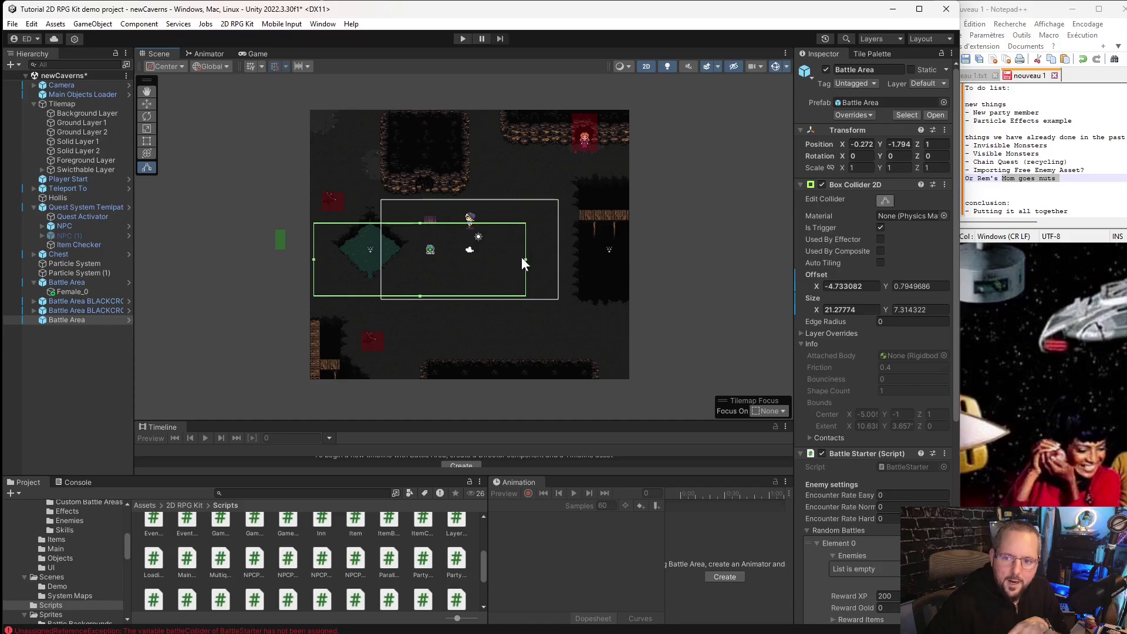
{"action": "left_click_drag", "start_coordinate": [524, 259], "coordinate": [626, 274]}
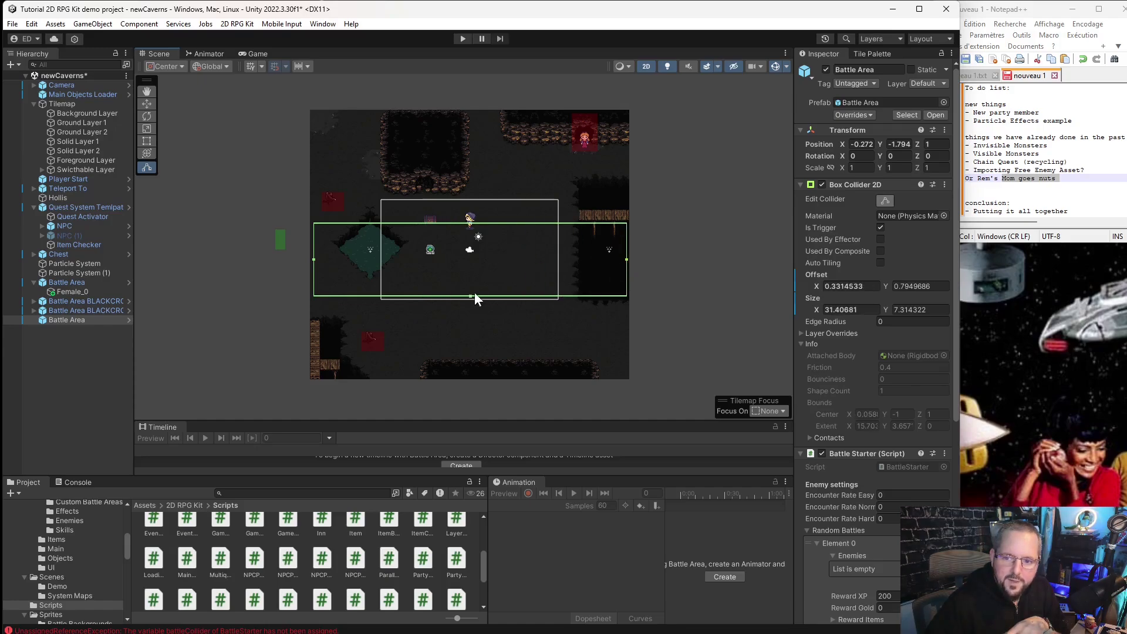
{"action": "left_click_drag", "start_coordinate": [470, 296], "coordinate": [480, 374]}
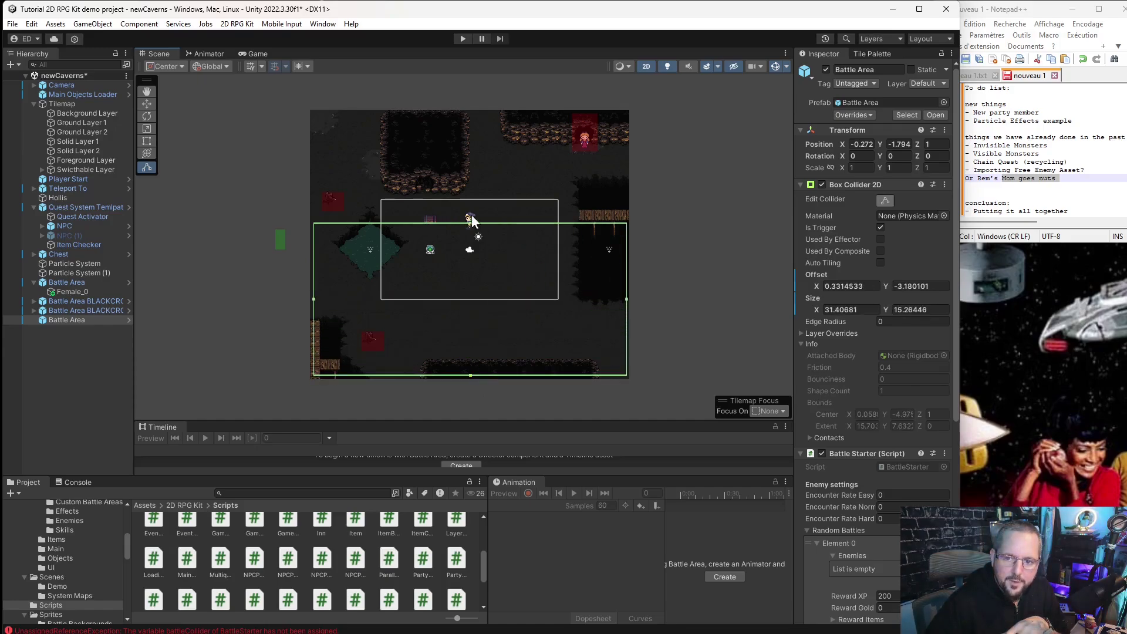
{"action": "left_click_drag", "start_coordinate": [473, 223], "coordinate": [501, 113]}
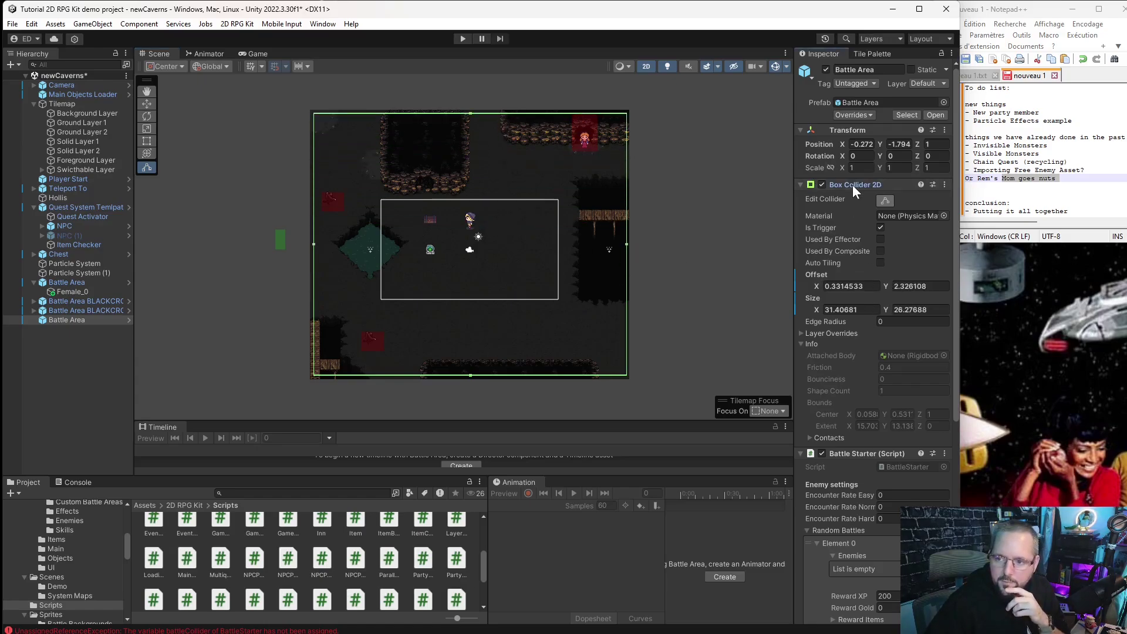
Set the number of enemies in the cave-wide Battle Area's first random battle to 2.
{"action": "scroll", "coordinate": [852, 185], "scroll_direction": "down", "scroll_amount": 2}
{"action": "scroll", "coordinate": [853, 234], "scroll_direction": "down", "scroll_amount": 8}
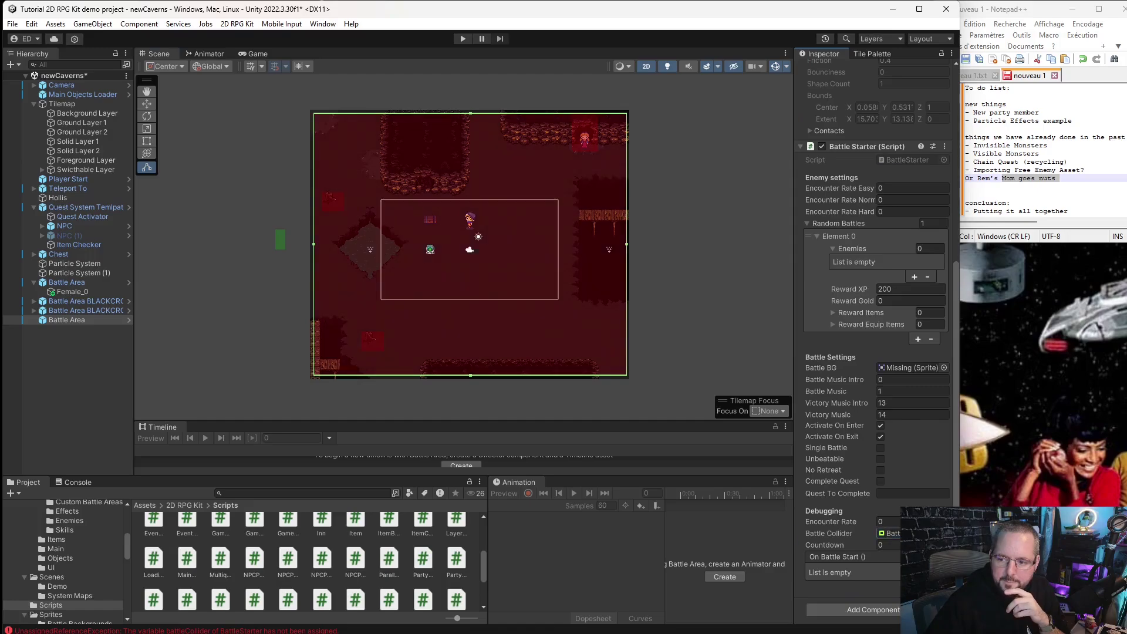
{"action": "left_click", "coordinate": [923, 248]}
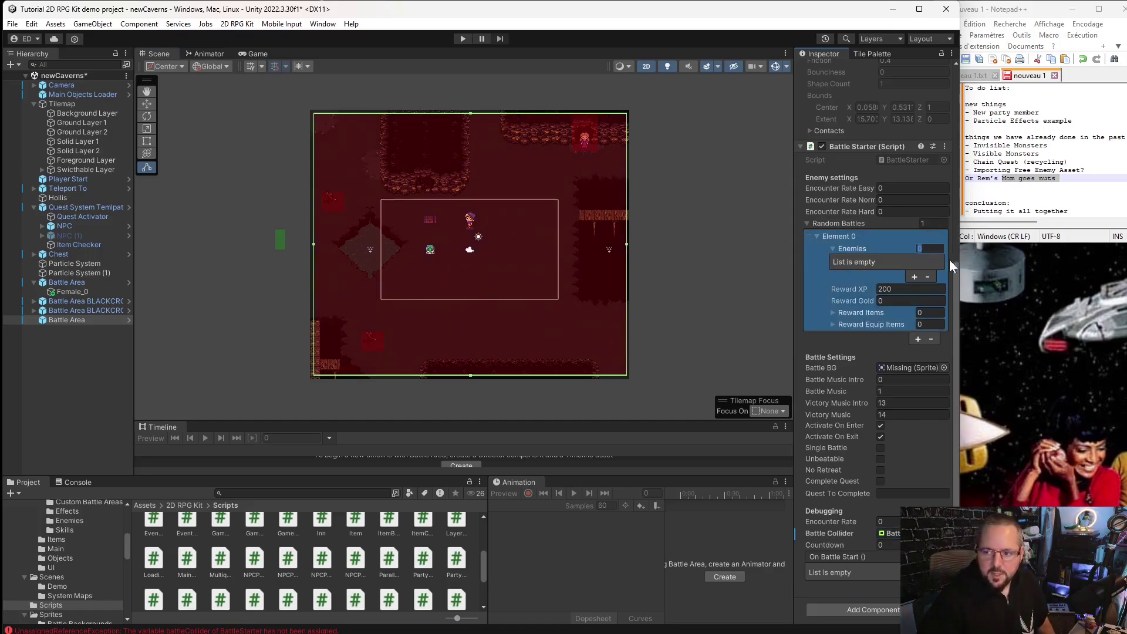
{"action": "type", "text": "1"}
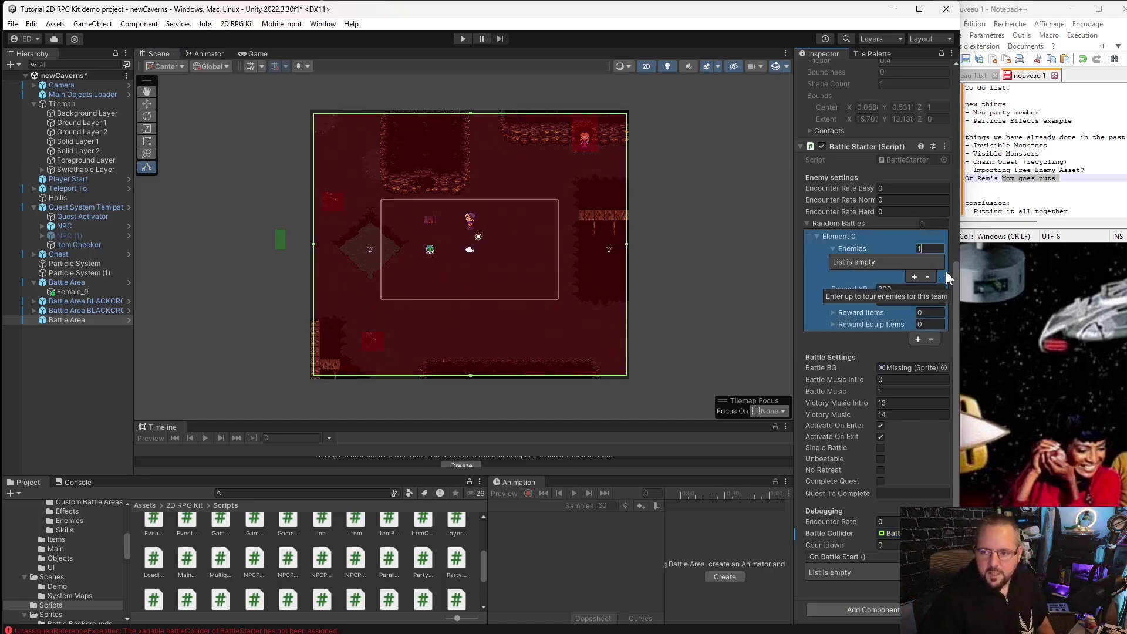
{"action": "left_click", "coordinate": [590, 561]}
{"action": "left_click", "coordinate": [878, 268]}
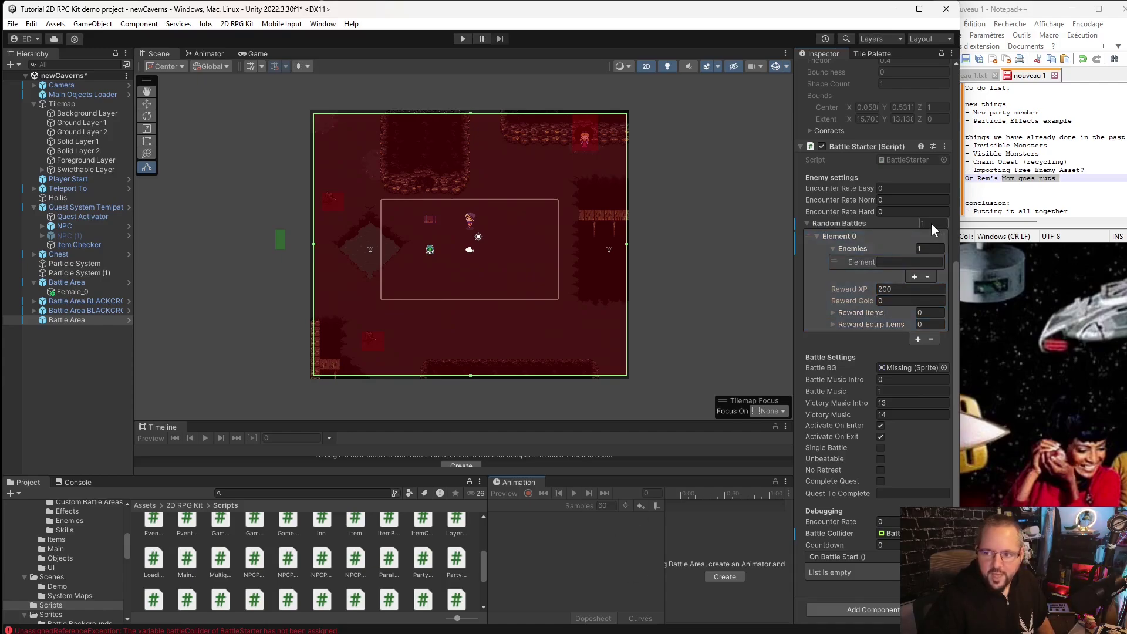
{"action": "left_click", "coordinate": [938, 238]}
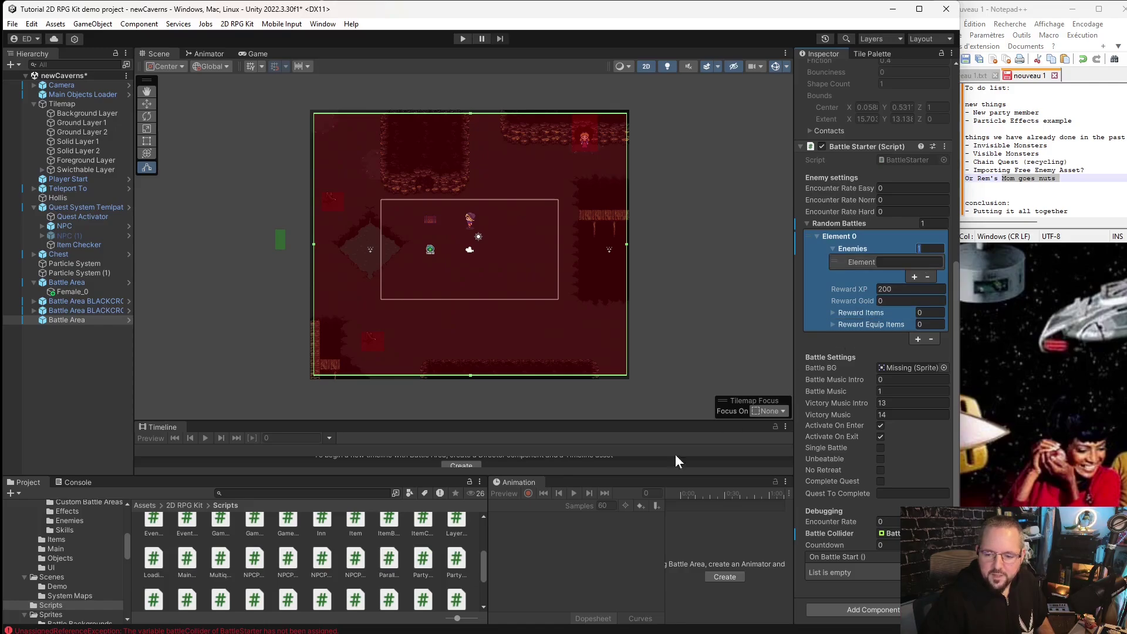
{"action": "type", "text": "2"}
{"action": "left_click", "coordinate": [555, 561]}
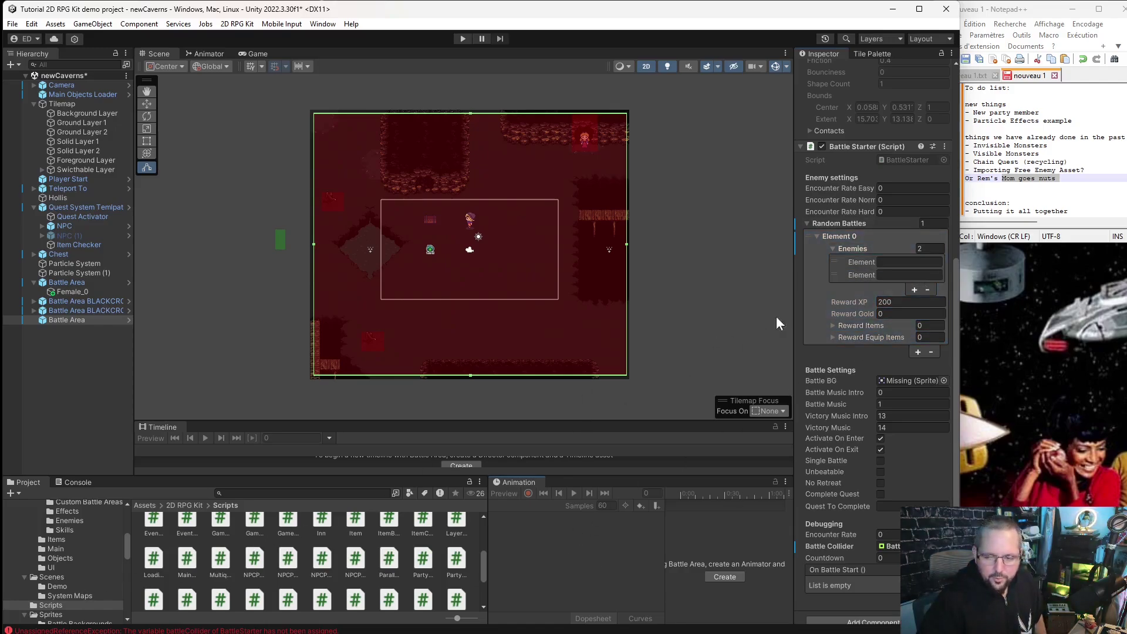
Enter Black Crow and Snake as the two enemies of the cave-wide area's random battle.
{"action": "left_click", "coordinate": [876, 273]}
{"action": "left_click", "coordinate": [888, 263]}
{"action": "type", "text": "B"}
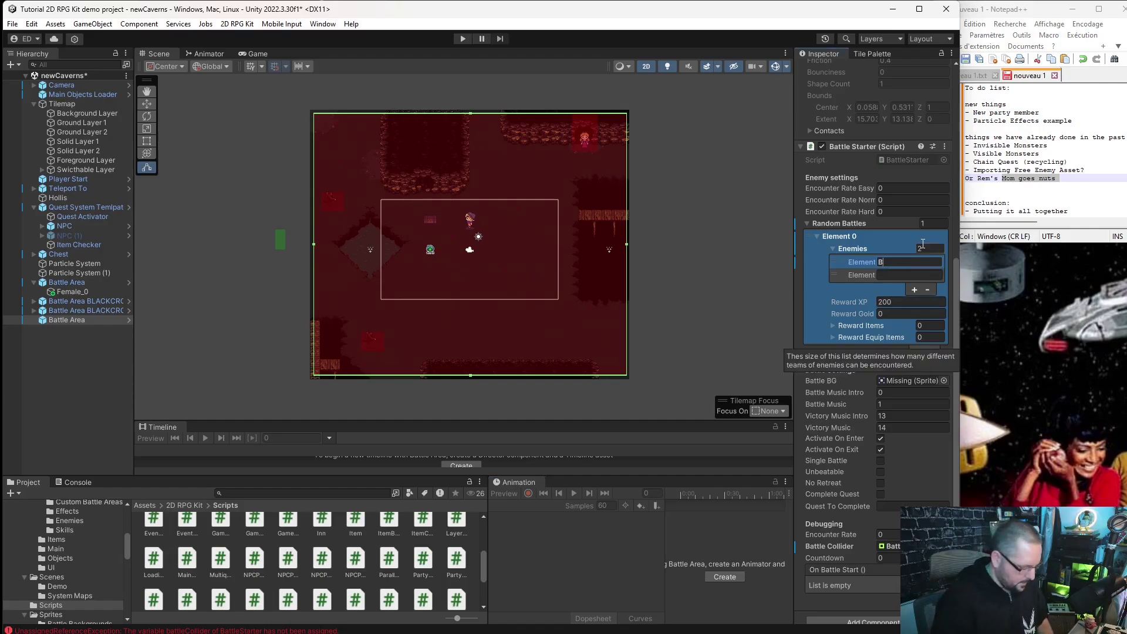
{"action": "type", "text": "lack Crow"}
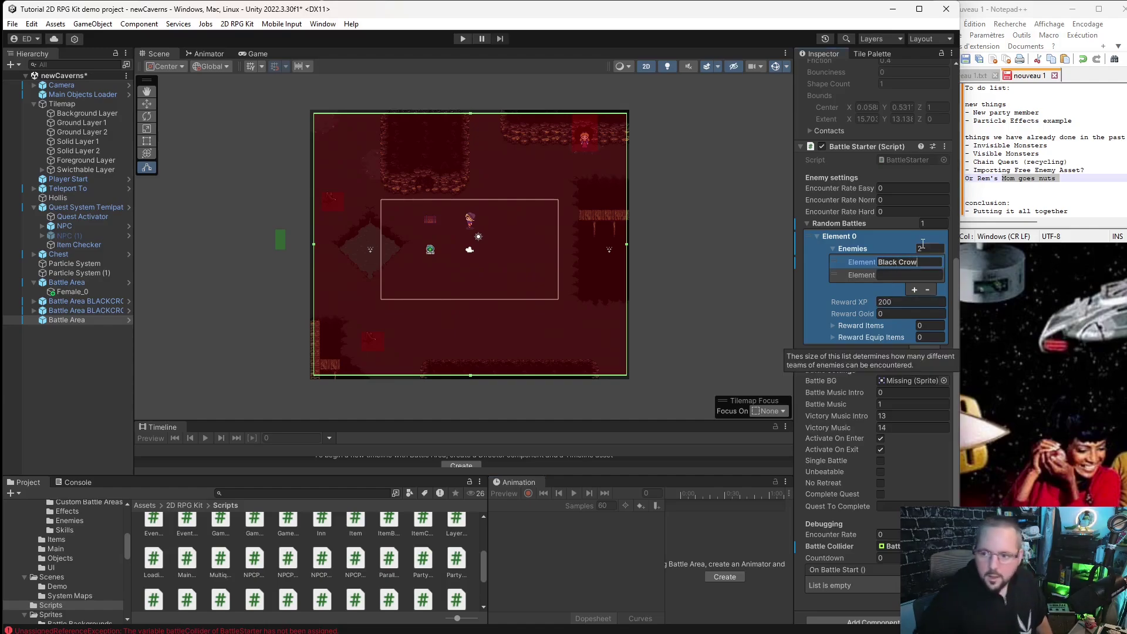
{"action": "left_click", "coordinate": [527, 554]}
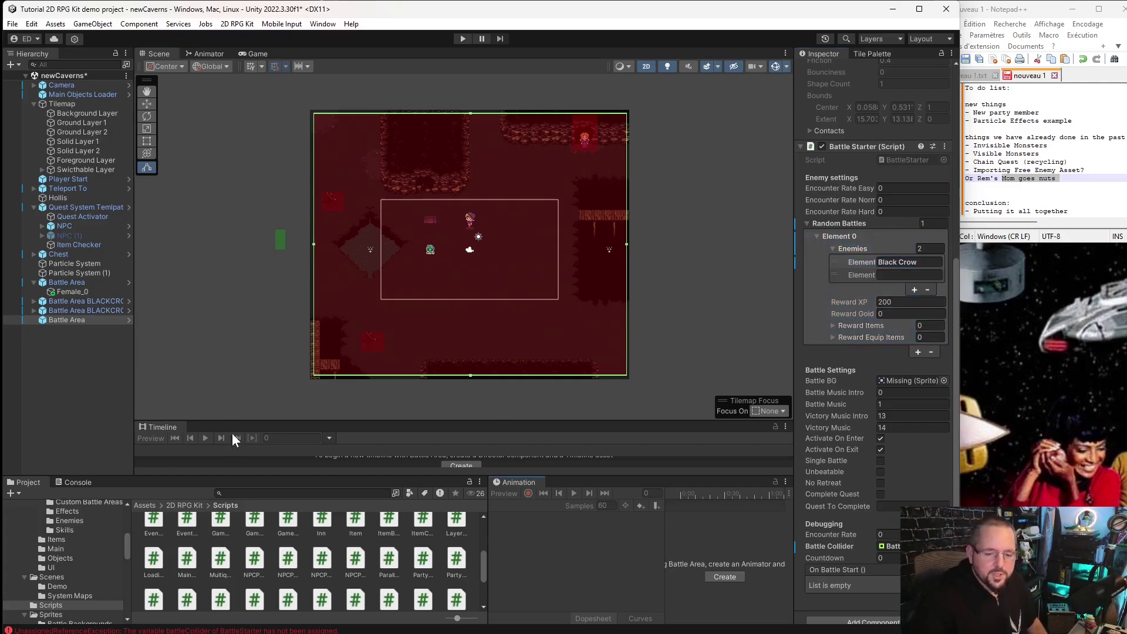
{"action": "left_click", "coordinate": [847, 267]}
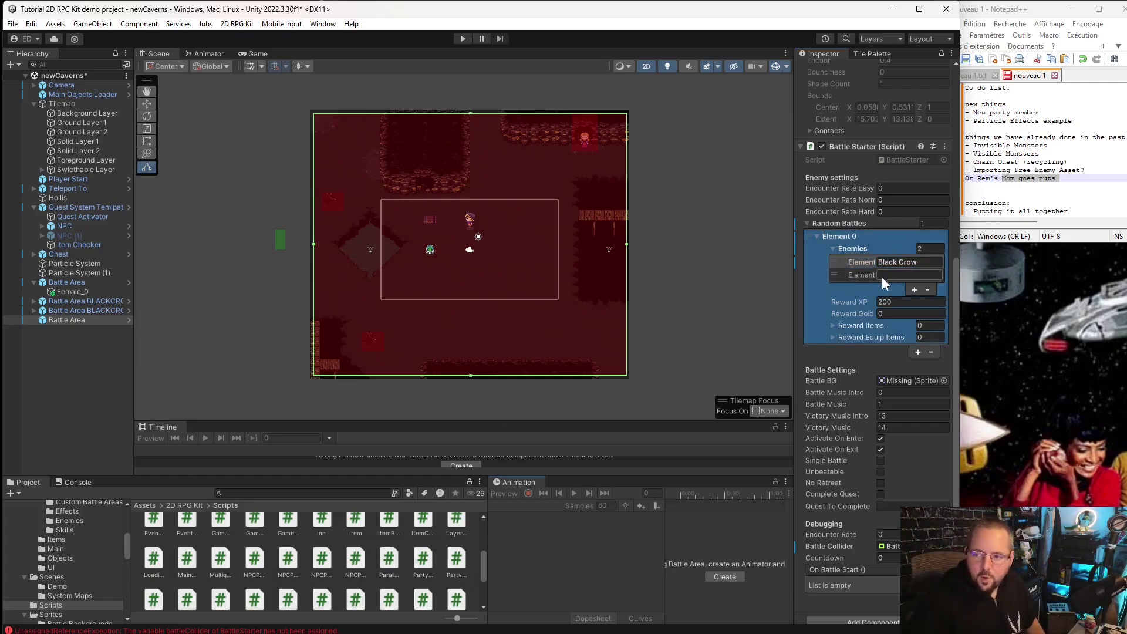
{"action": "left_click", "coordinate": [898, 275]}
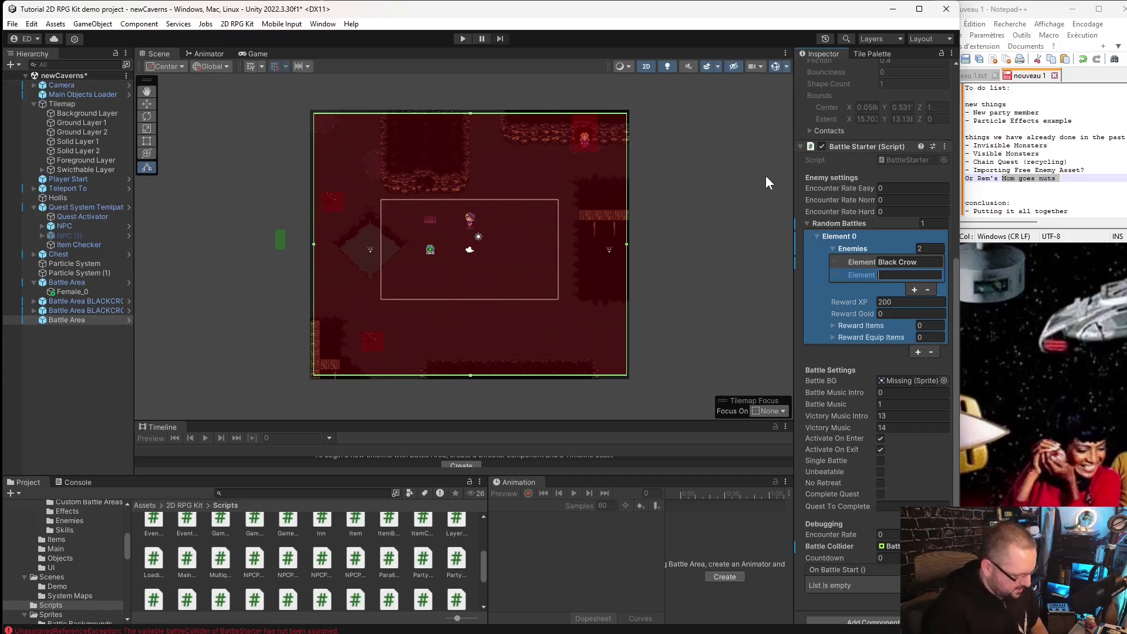
{"action": "type", "text": "Snake"}
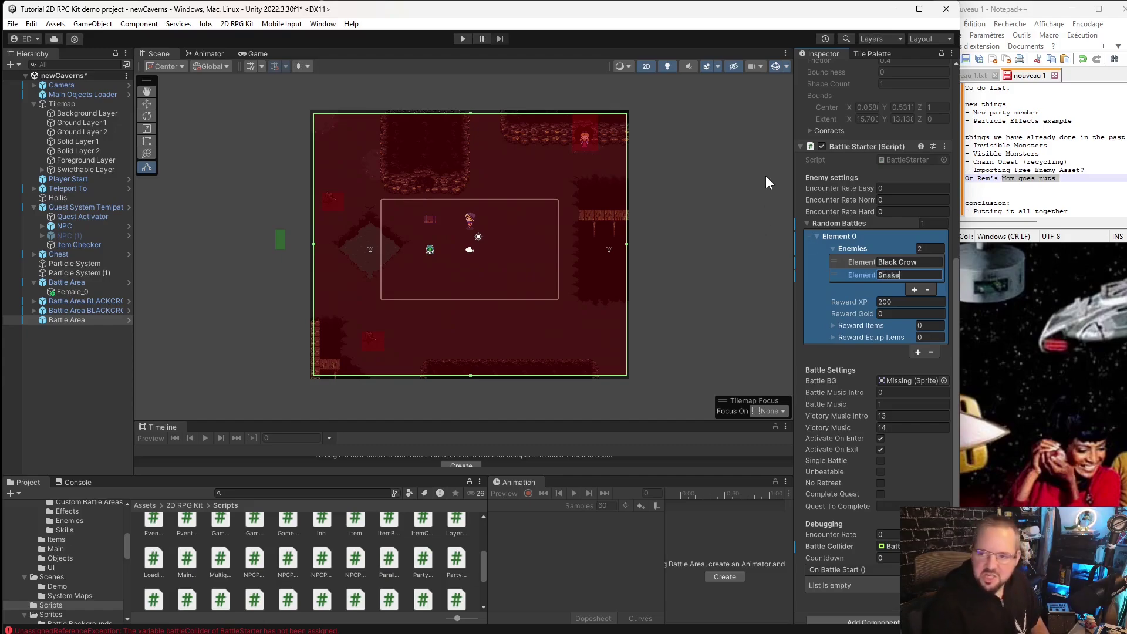
{"action": "left_click", "coordinate": [587, 560]}
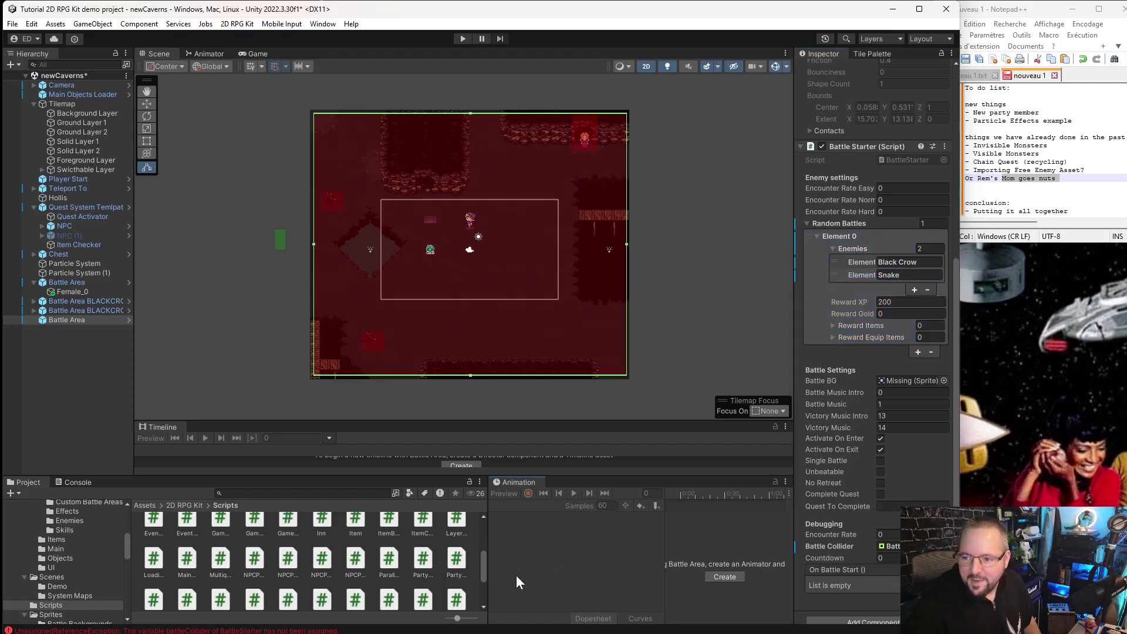
Set the cave-wide battle's rewards to 35 XP and 20 gold.
{"action": "left_click", "coordinate": [890, 301]}
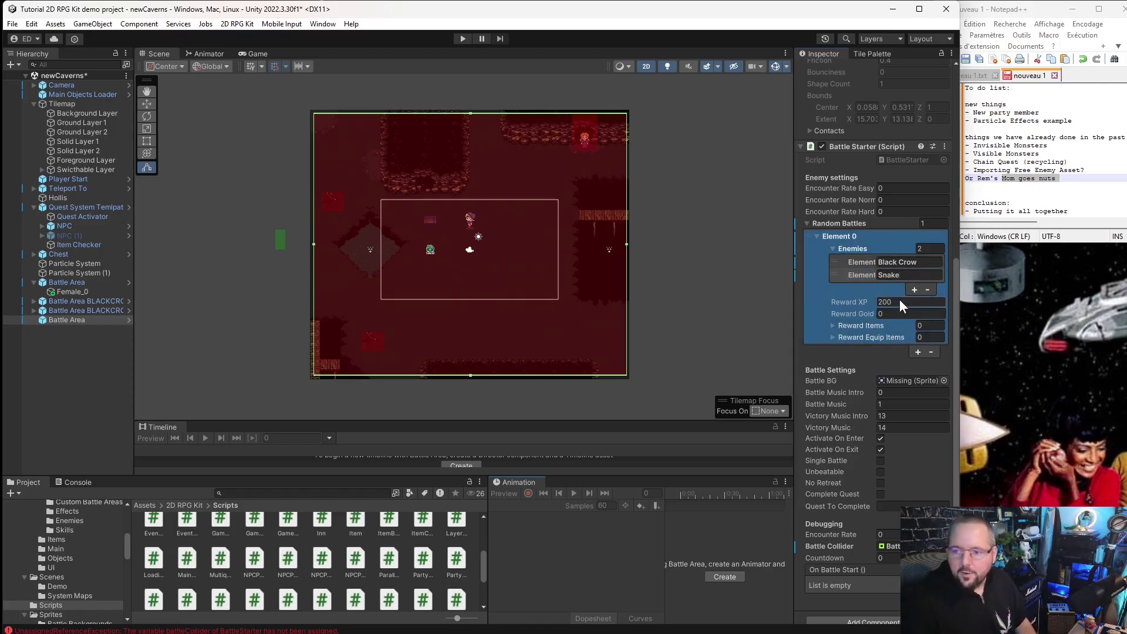
{"action": "type", "text": "35"}
{"action": "key", "text": "Tab"}
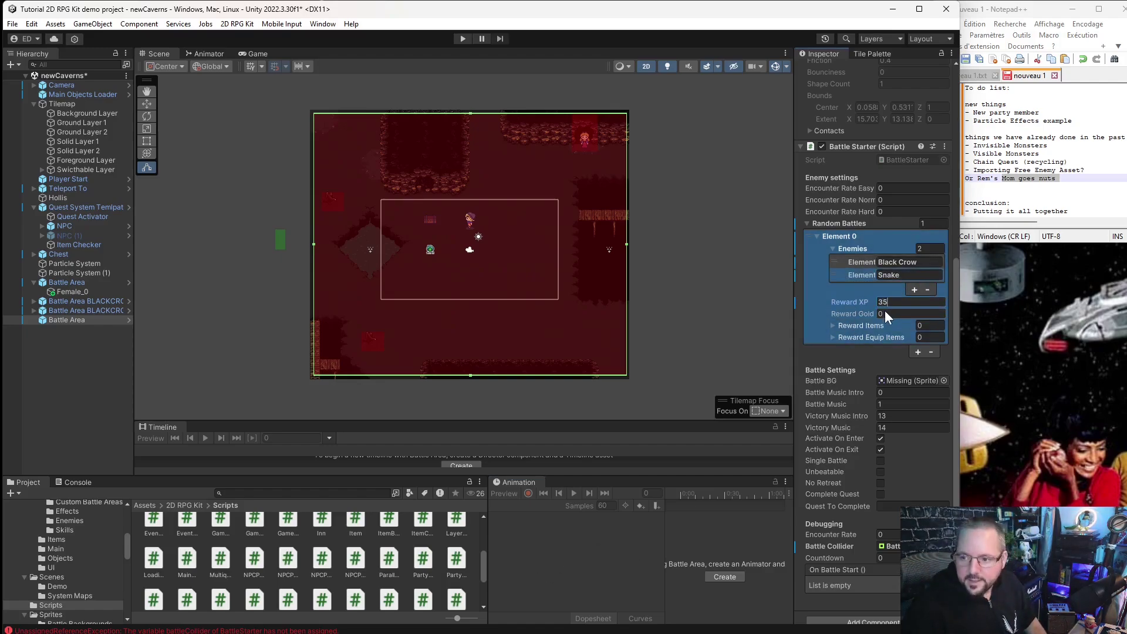
{"action": "type", "text": "20"}
{"action": "left_click", "coordinate": [600, 557]}
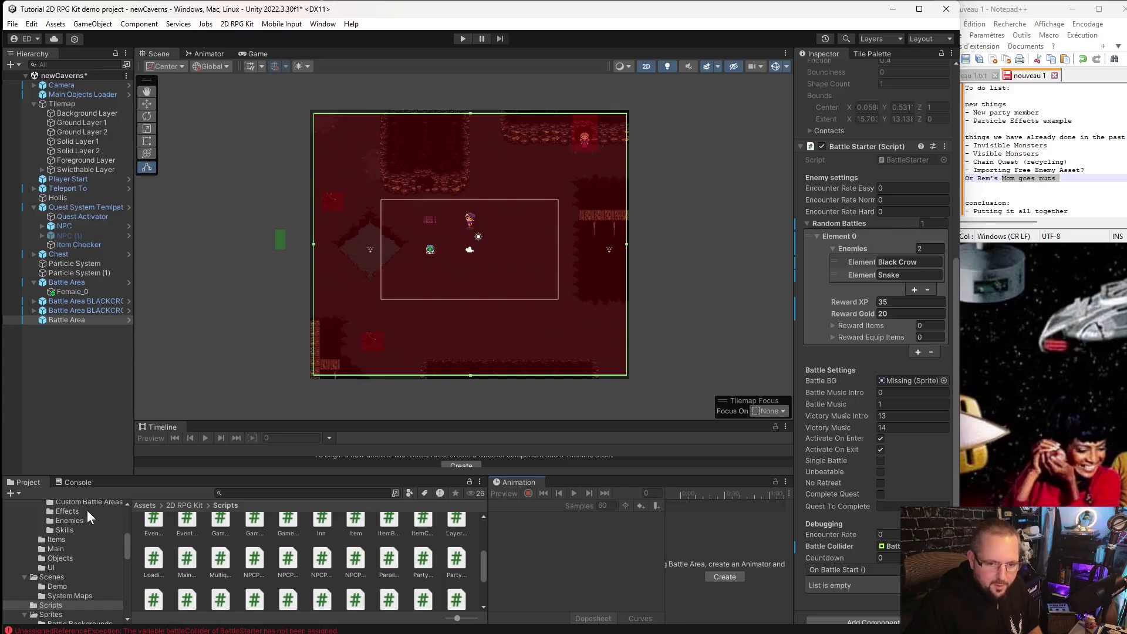
Assign the Cave sprite from the Battle Backgrounds folder as the cave-wide Battle Area's battle background.
{"action": "scroll", "coordinate": [87, 510], "scroll_direction": "down", "scroll_amount": 3}
{"action": "left_click", "coordinate": [96, 553]}
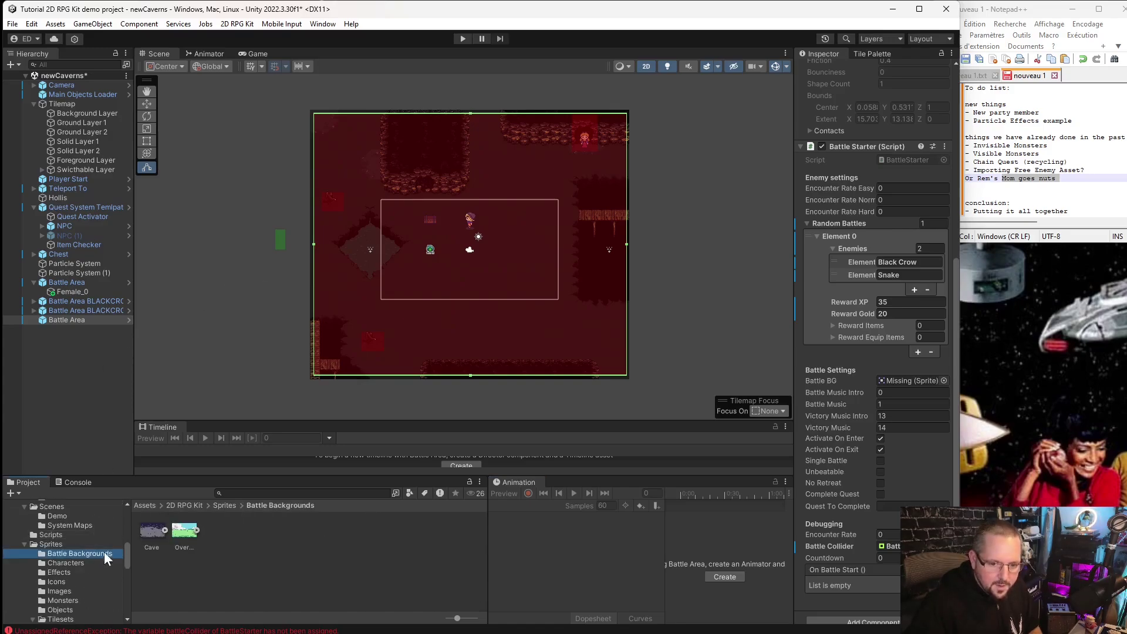
{"action": "left_click_drag", "start_coordinate": [155, 532], "coordinate": [901, 378]}
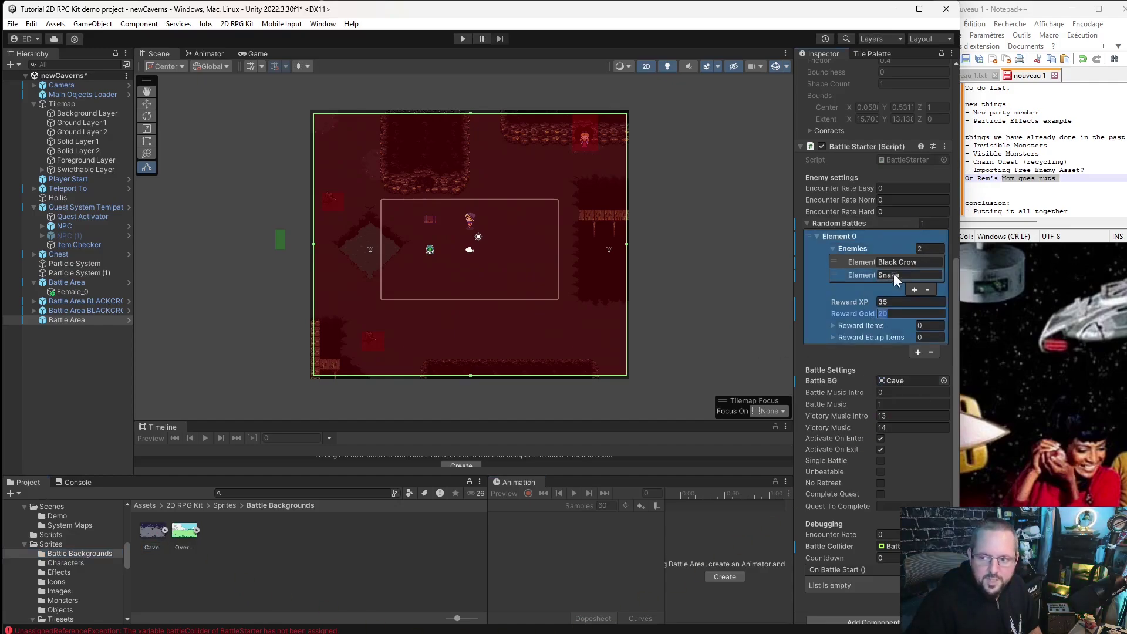
{"action": "left_click", "coordinate": [926, 247]}
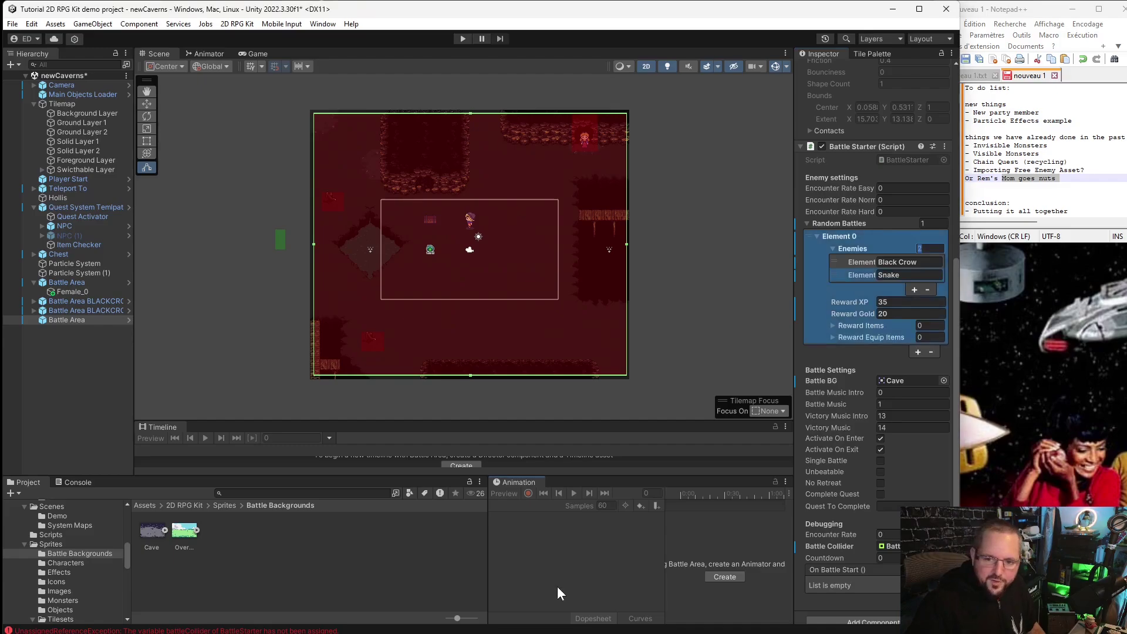
Set the southern Black Crow area's enemy count to 2 so its battle holds two Black Crows.
{"action": "left_click", "coordinate": [382, 338]}
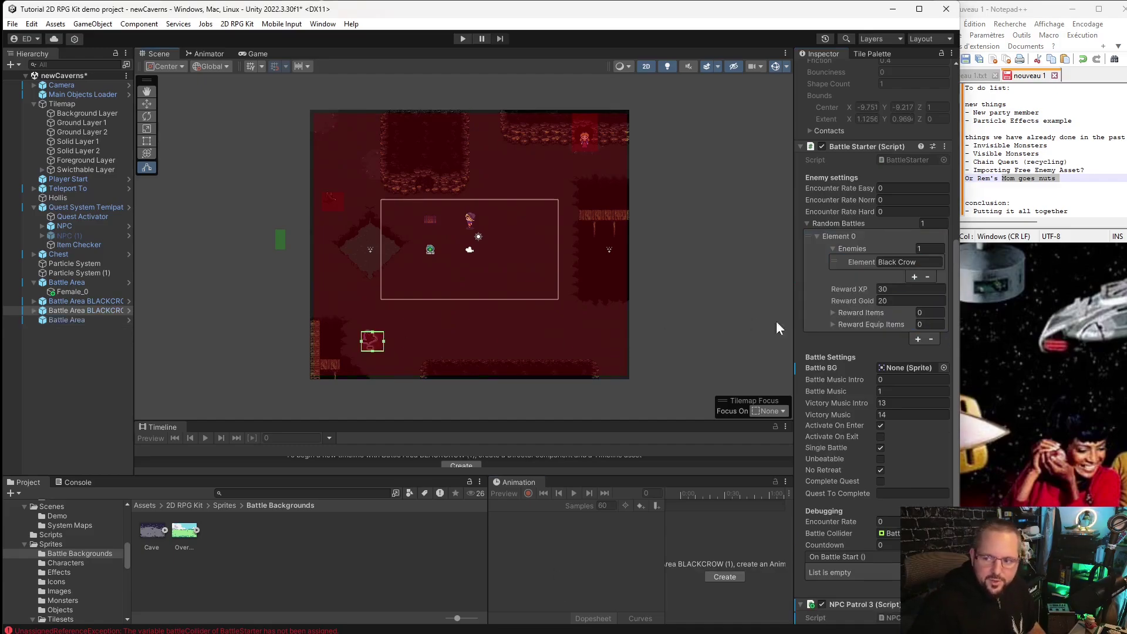
{"action": "left_click", "coordinate": [927, 249]}
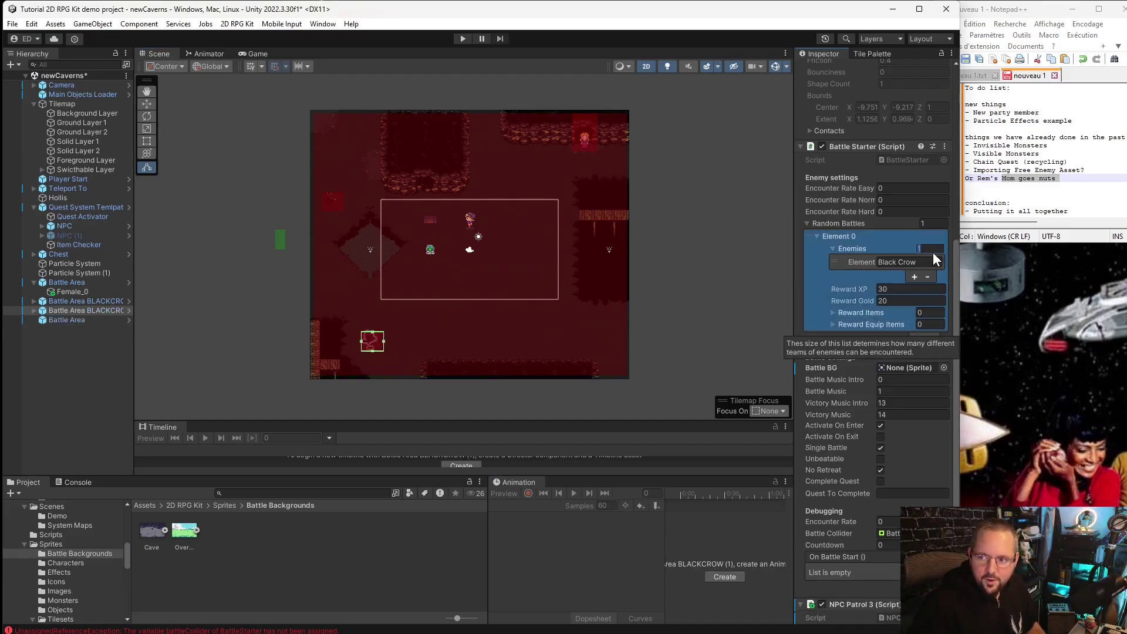
{"action": "type", "text": "3"}
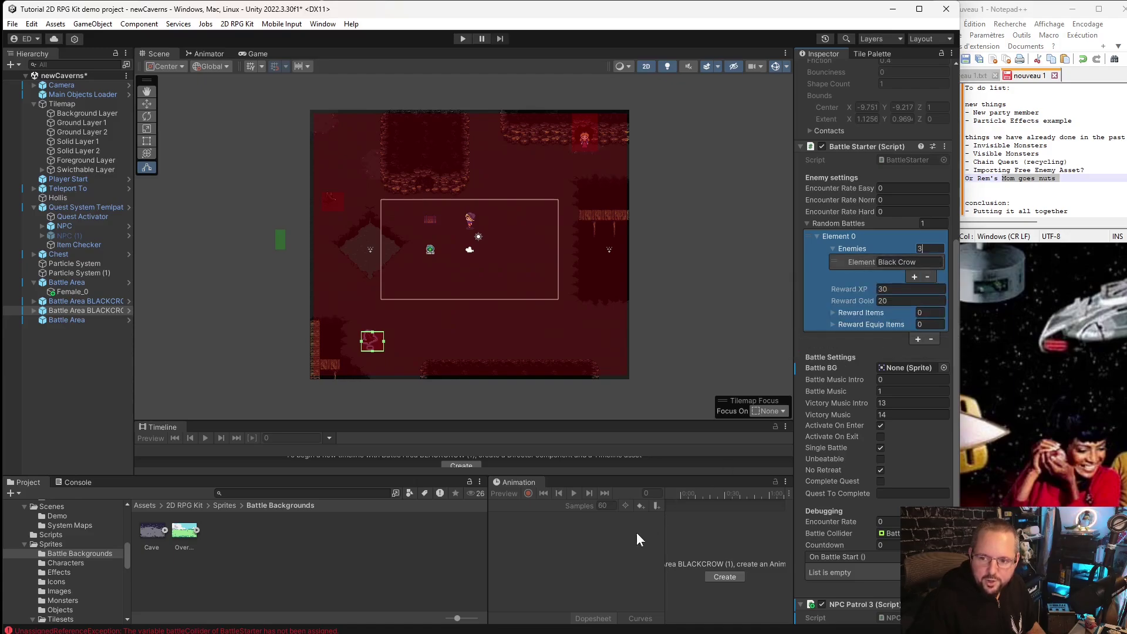
{"action": "left_click", "coordinate": [576, 572]}
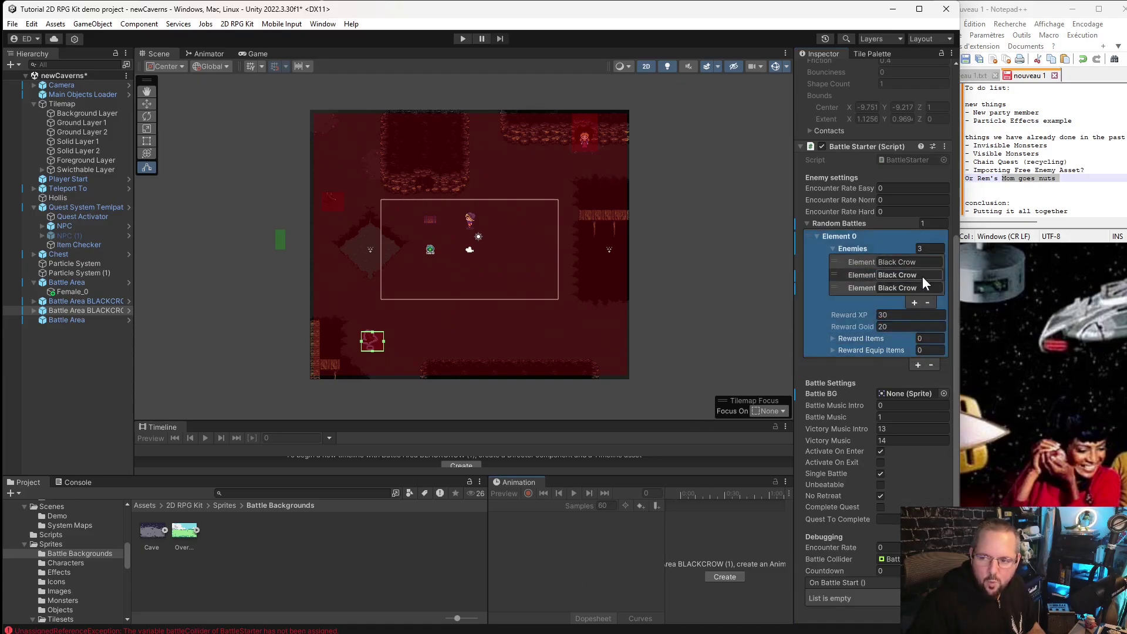
{"action": "left_click", "coordinate": [928, 249]}
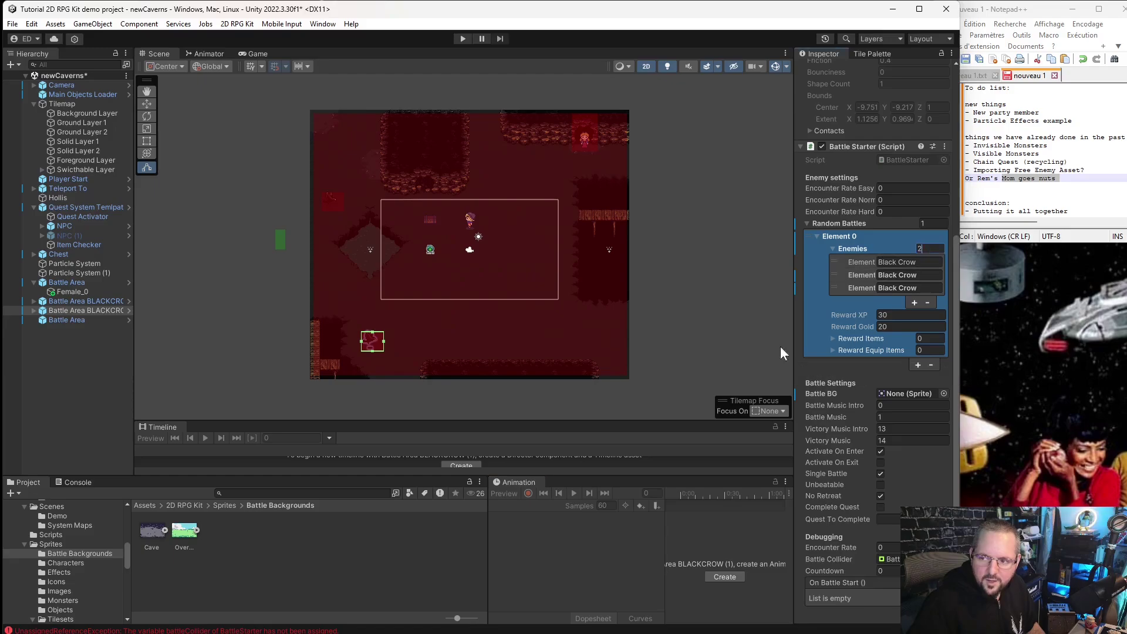
{"action": "type", "text": "2"}
{"action": "left_click", "coordinate": [583, 561]}
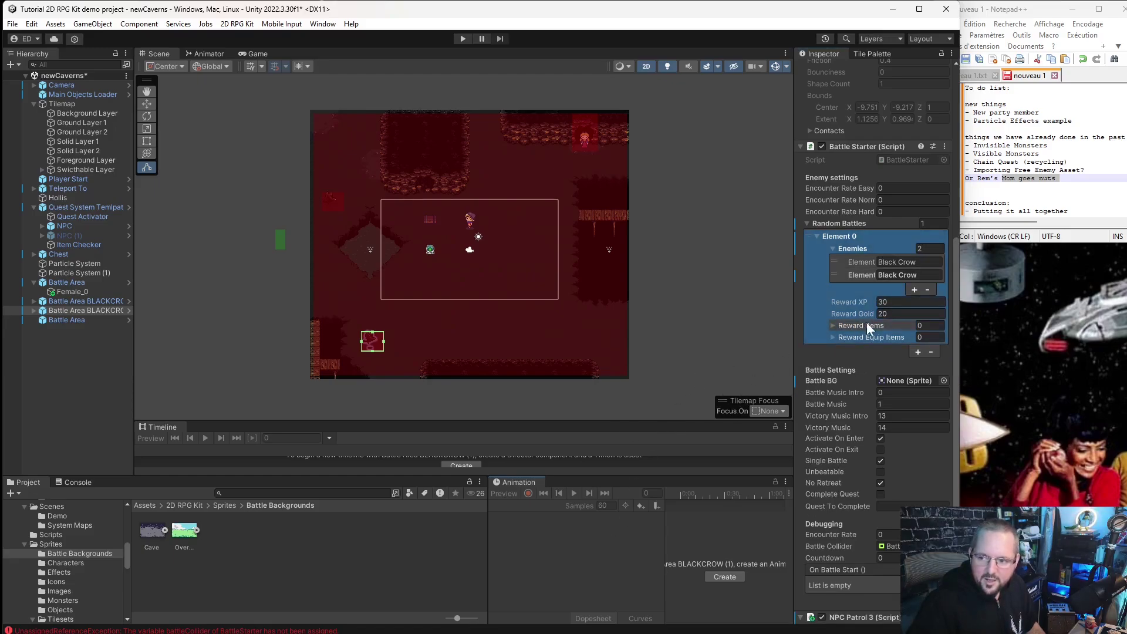
Set the southern Black Crow area's rewards to 60 XP and 40 gold.
{"action": "left_click", "coordinate": [886, 301]}
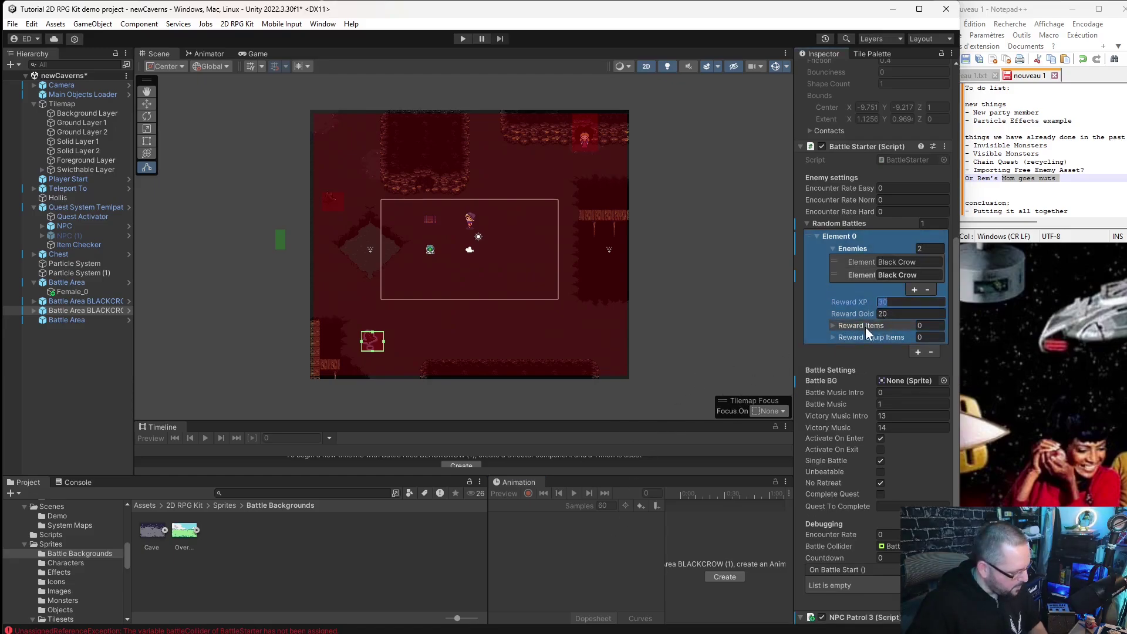
{"action": "type", "text": "60"}
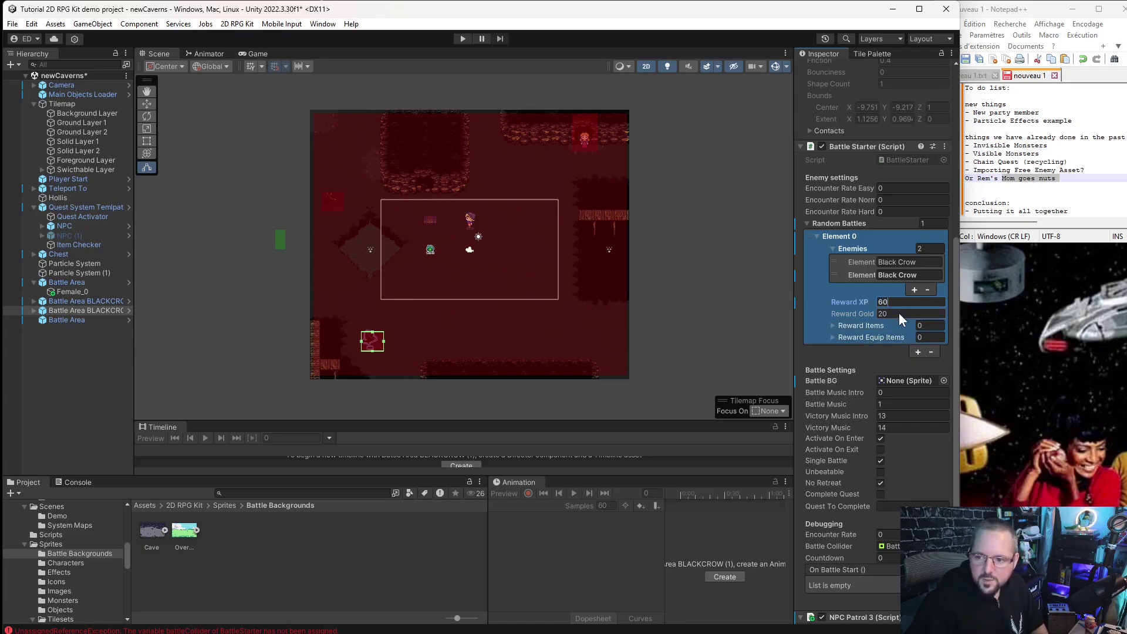
{"action": "left_click", "coordinate": [899, 313]}
{"action": "type", "text": "40"}
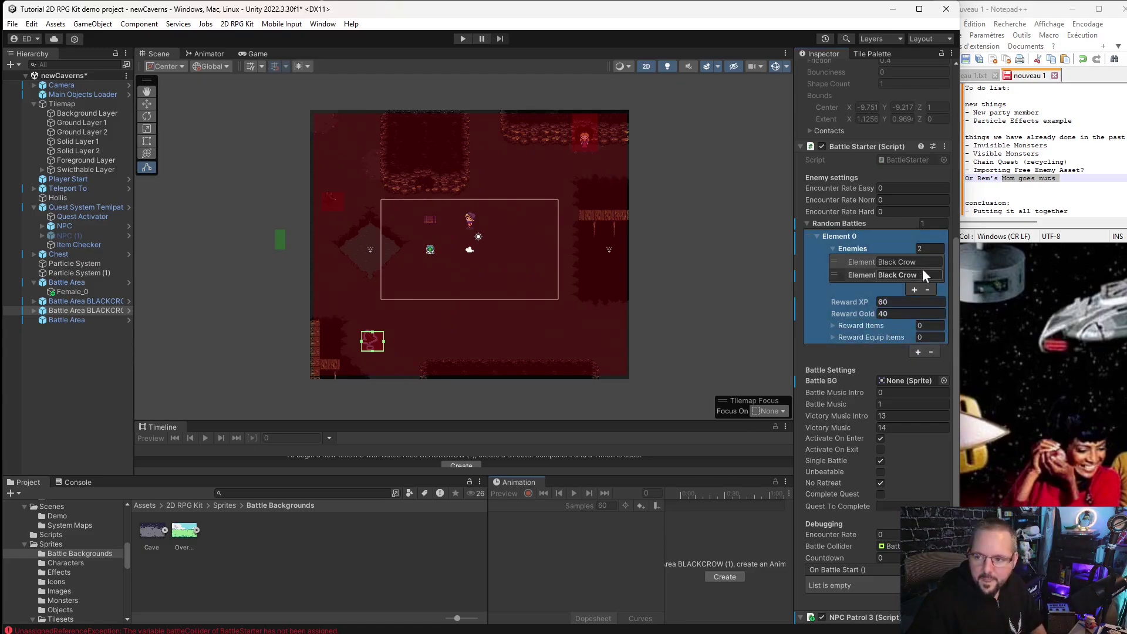
{"action": "left_click", "coordinate": [474, 290]}
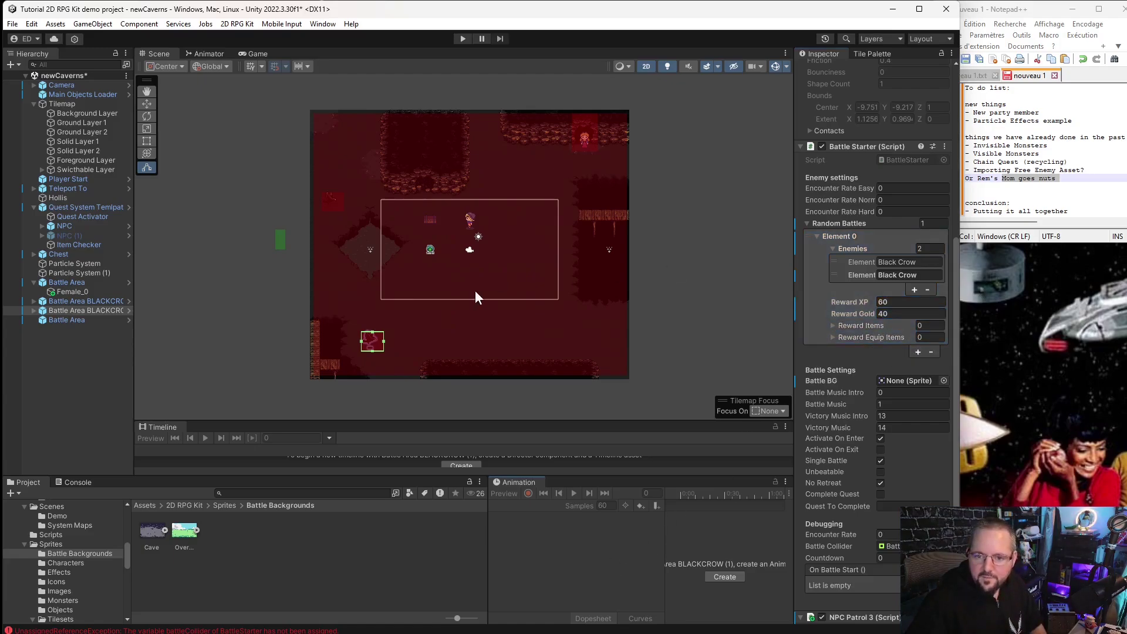
Set the enemy count of the northern Black Crow area's battle to 2.
{"action": "left_click", "coordinate": [328, 206]}
{"action": "left_click", "coordinate": [924, 249]}
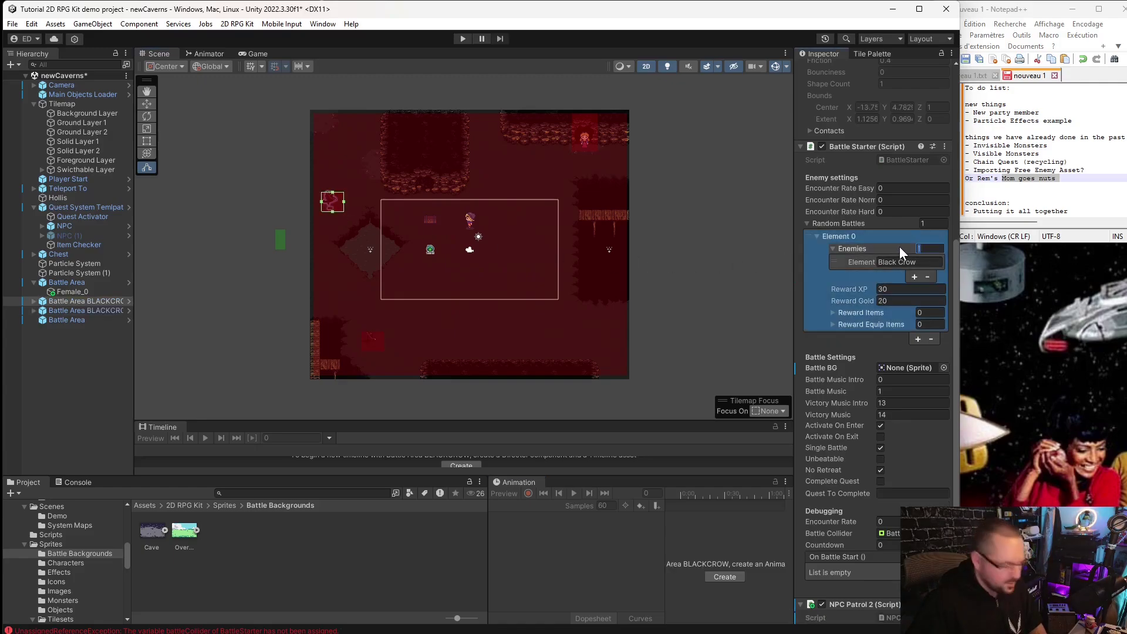
{"action": "type", "text": "2"}
{"action": "key", "text": "Return"}
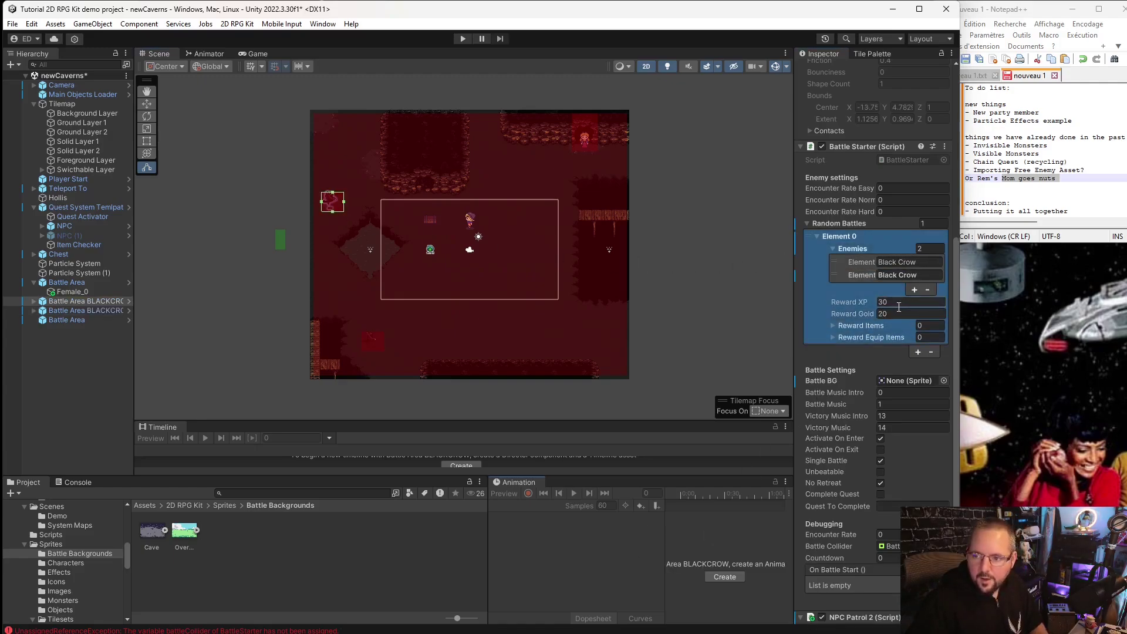
Set the northern Black Crow area's rewards to 60 XP and 40 gold.
{"action": "left_click", "coordinate": [913, 301]}
{"action": "type", "text": "60"}
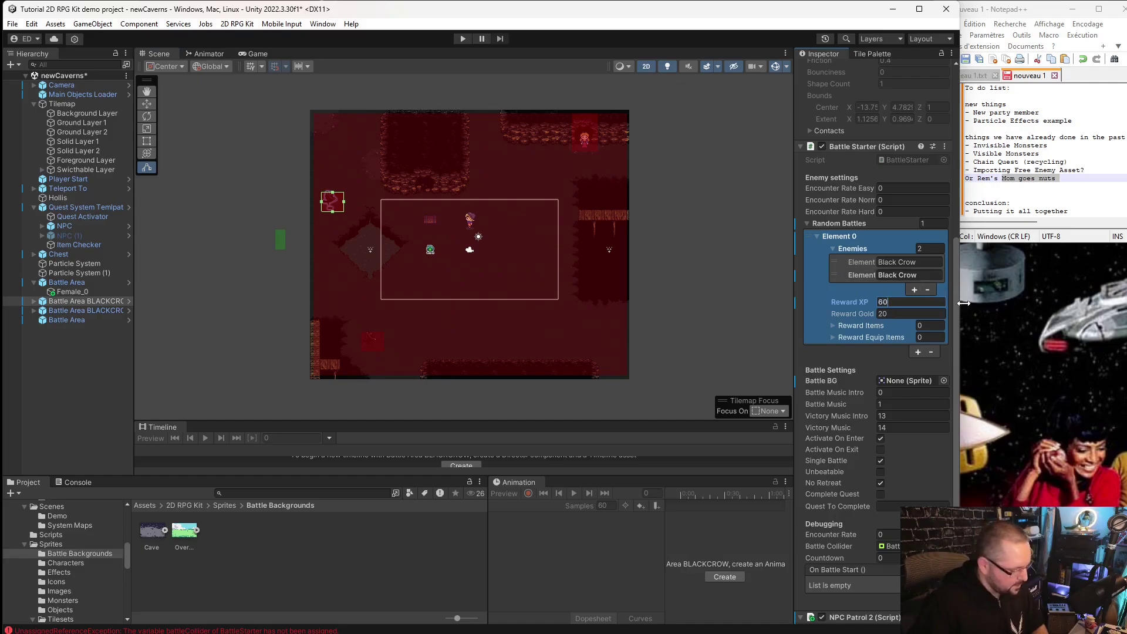
{"action": "left_click", "coordinate": [888, 314]}
{"action": "type", "text": "40"}
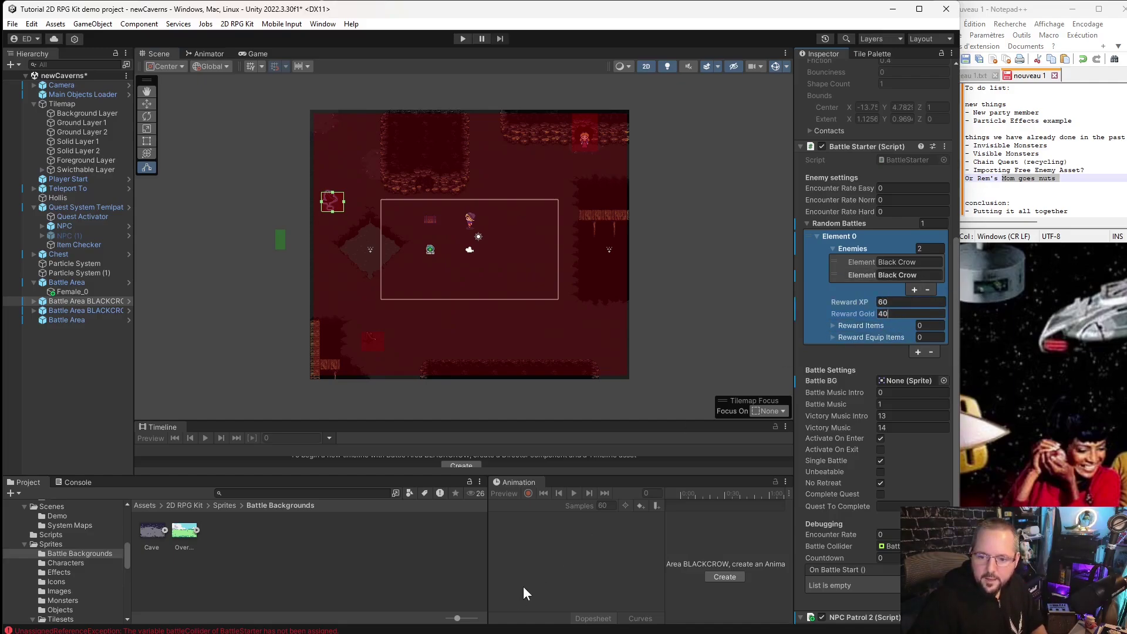
{"action": "left_click", "coordinate": [523, 586]}
Set the reward item count to 1 for the battles of both the southern and northern Black Crow areas.
{"action": "left_click", "coordinate": [379, 346]}
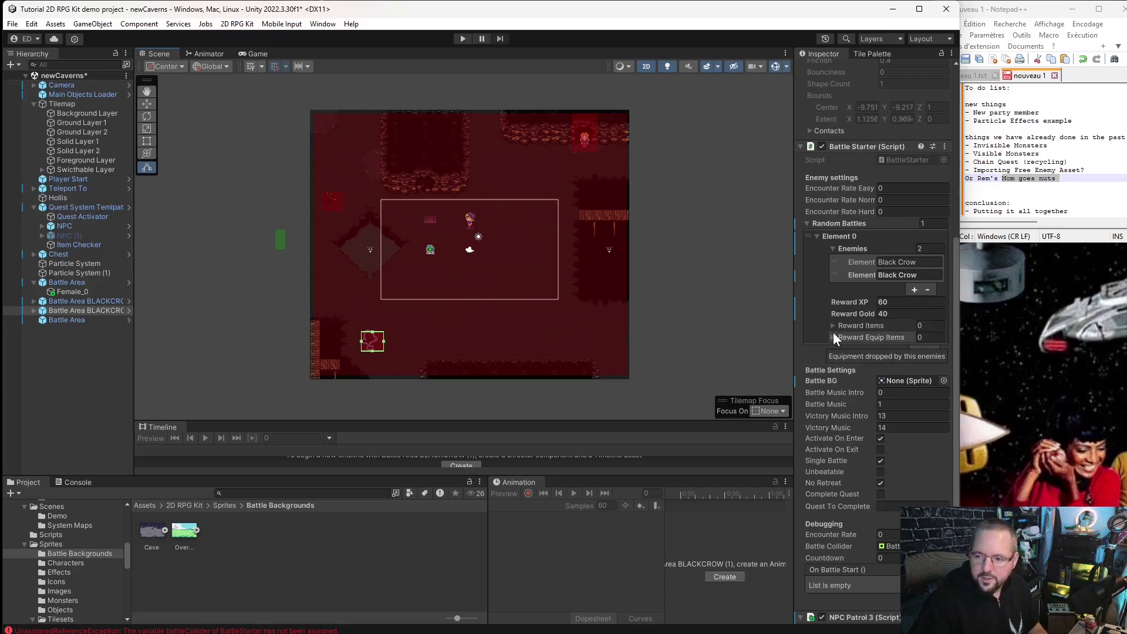
{"action": "left_click", "coordinate": [932, 325]}
{"action": "type", "text": "1"}
{"action": "left_click", "coordinate": [569, 544]}
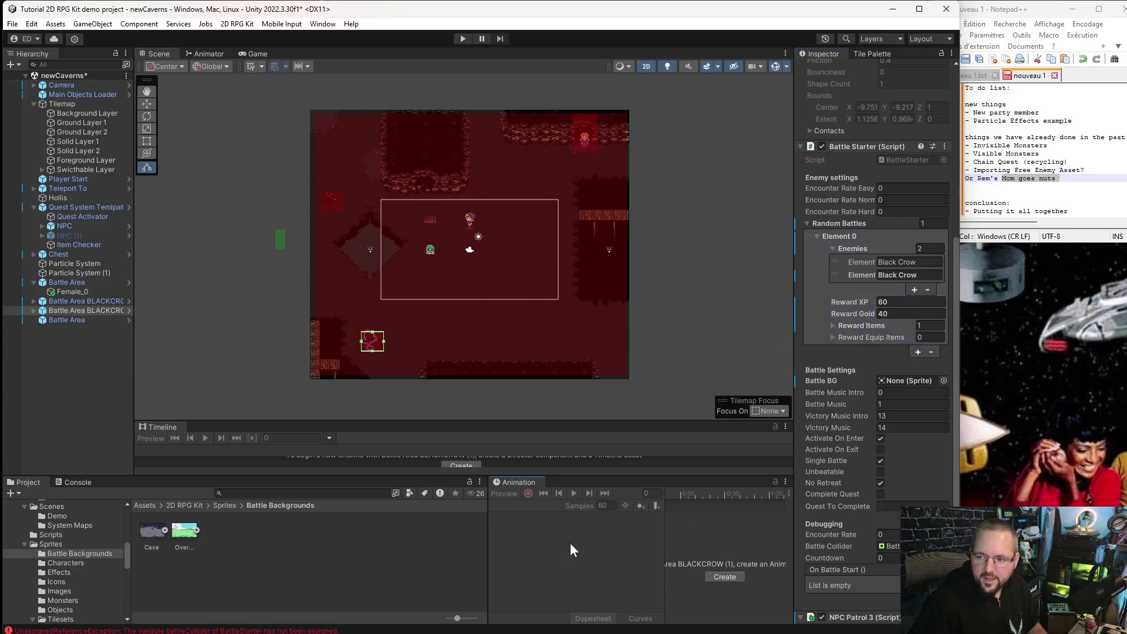
{"action": "left_click", "coordinate": [332, 200]}
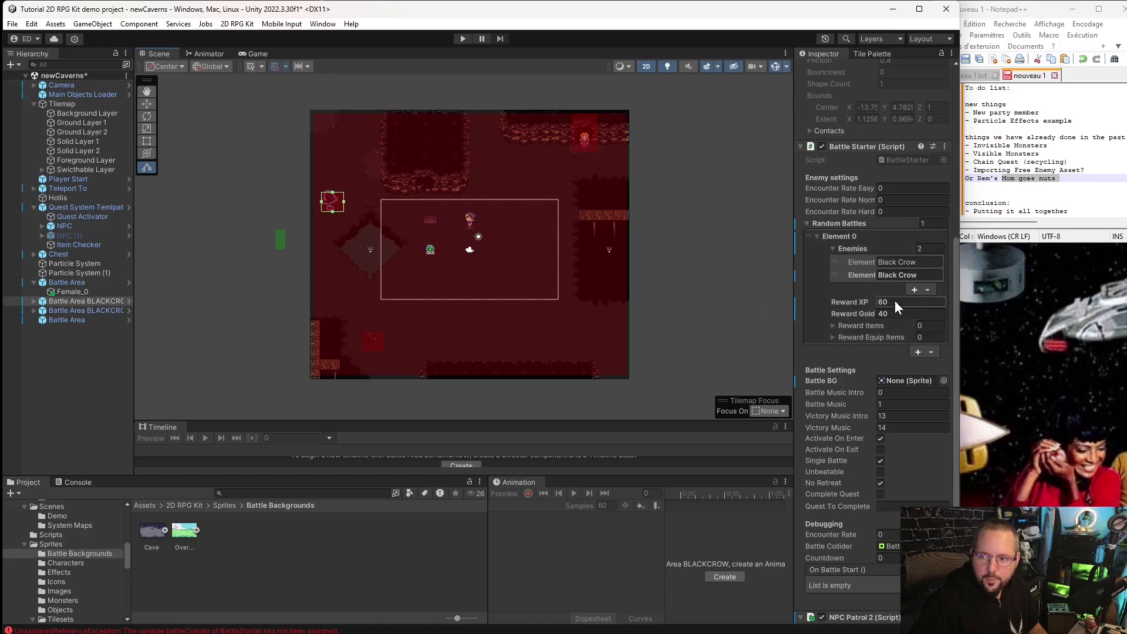
{"action": "left_click", "coordinate": [927, 326]}
{"action": "left_click", "coordinate": [475, 519]}
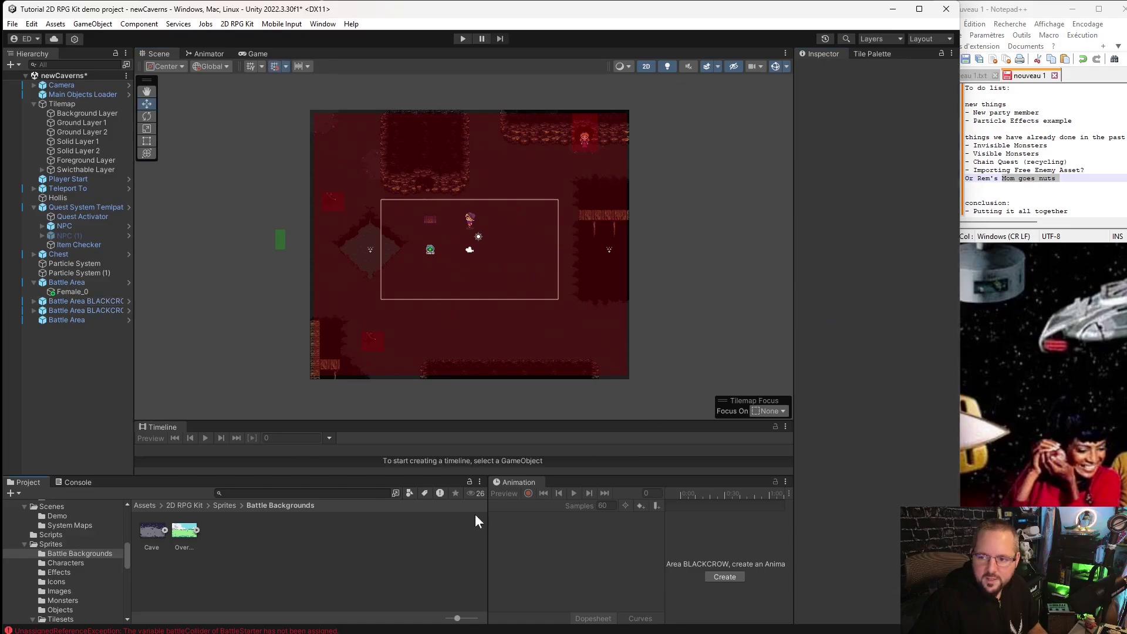
Look up the item names in the Items prefab folder and enter Revive as the northern Black Crow area's reward item.
{"action": "left_click", "coordinate": [336, 197]}
{"action": "scroll", "coordinate": [904, 357], "scroll_direction": "down", "scroll_amount": 10}
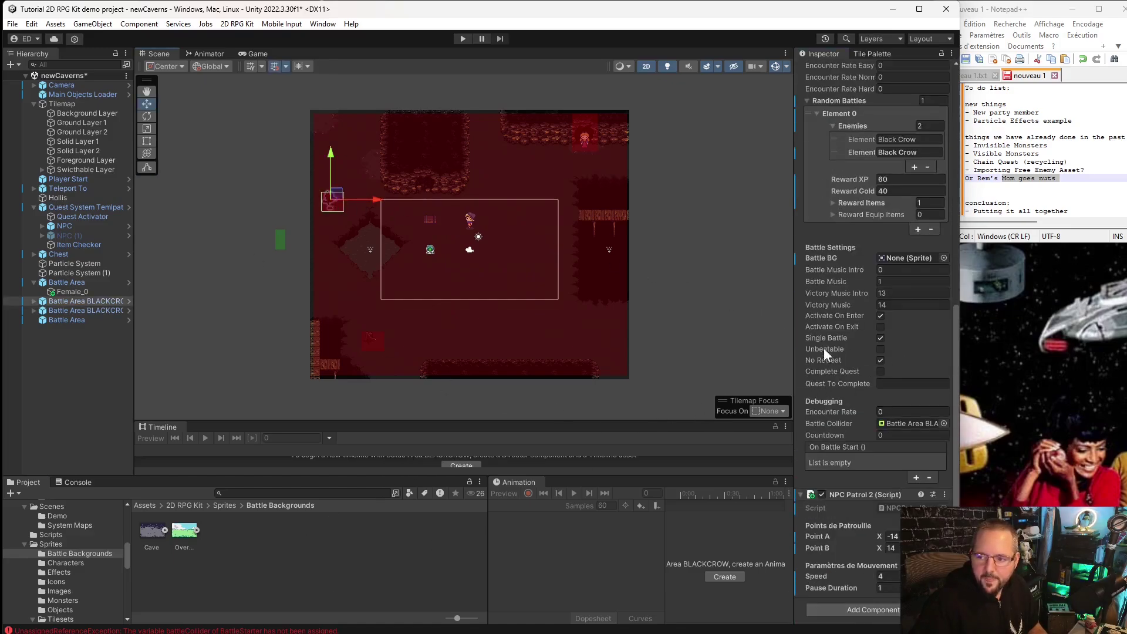
{"action": "left_click", "coordinate": [831, 202]}
{"action": "scroll", "coordinate": [76, 564], "scroll_direction": "down", "scroll_amount": 3}
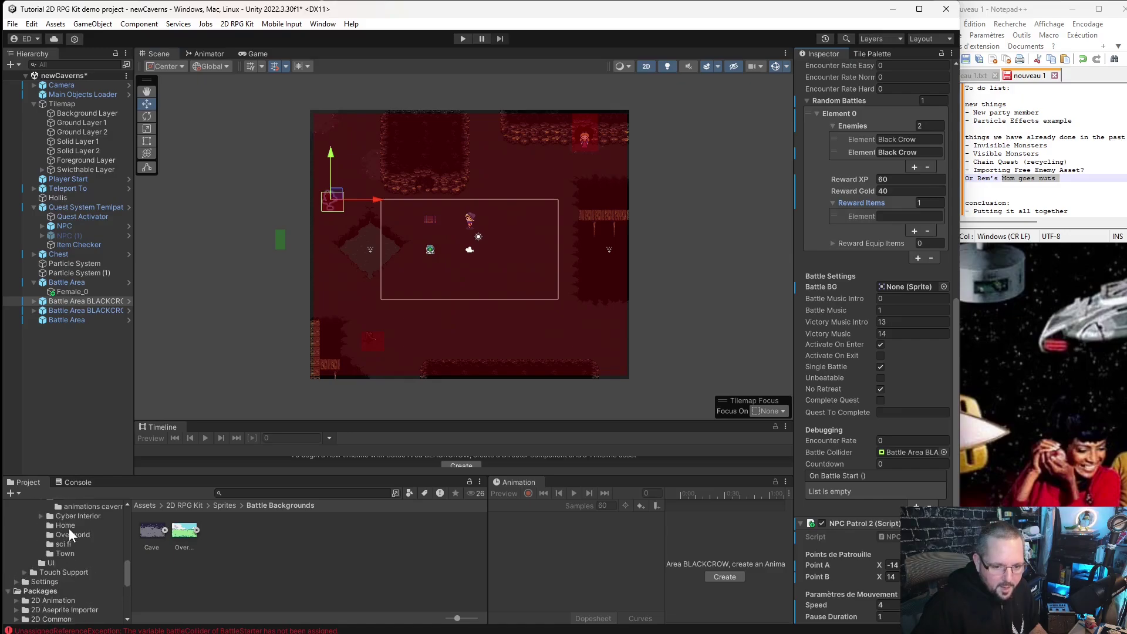
{"action": "scroll", "coordinate": [64, 563], "scroll_direction": "up", "scroll_amount": 2}
{"action": "scroll", "coordinate": [63, 573], "scroll_direction": "up", "scroll_amount": 6}
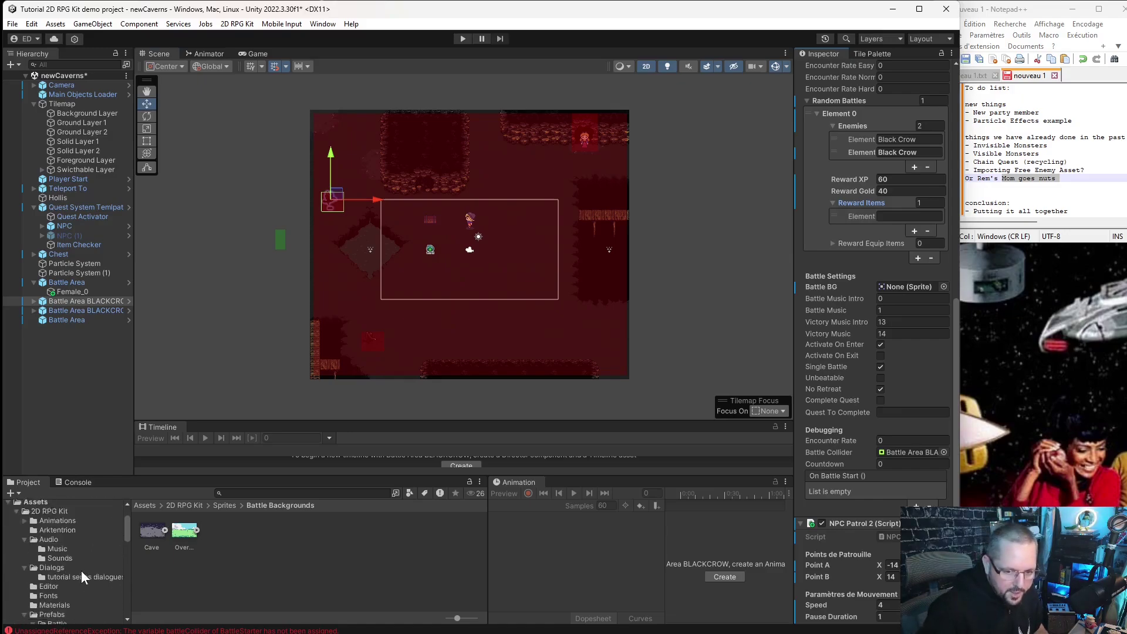
{"action": "left_click", "coordinate": [56, 610]}
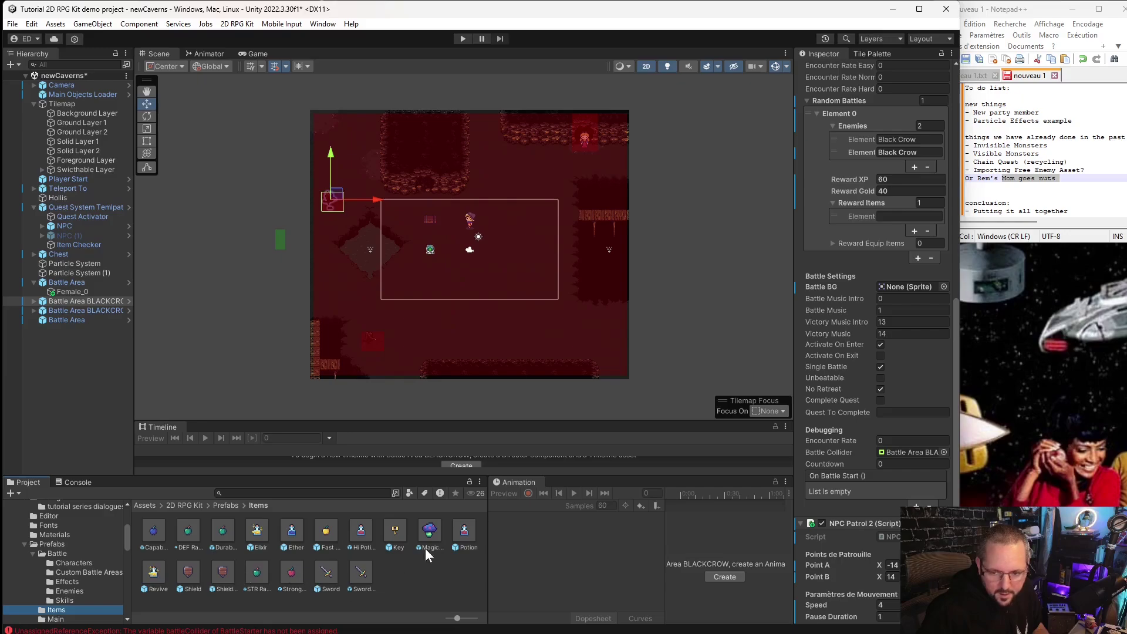
{"action": "left_click_drag", "start_coordinate": [155, 573], "coordinate": [912, 213]}
{"action": "type", "text": "Re"}
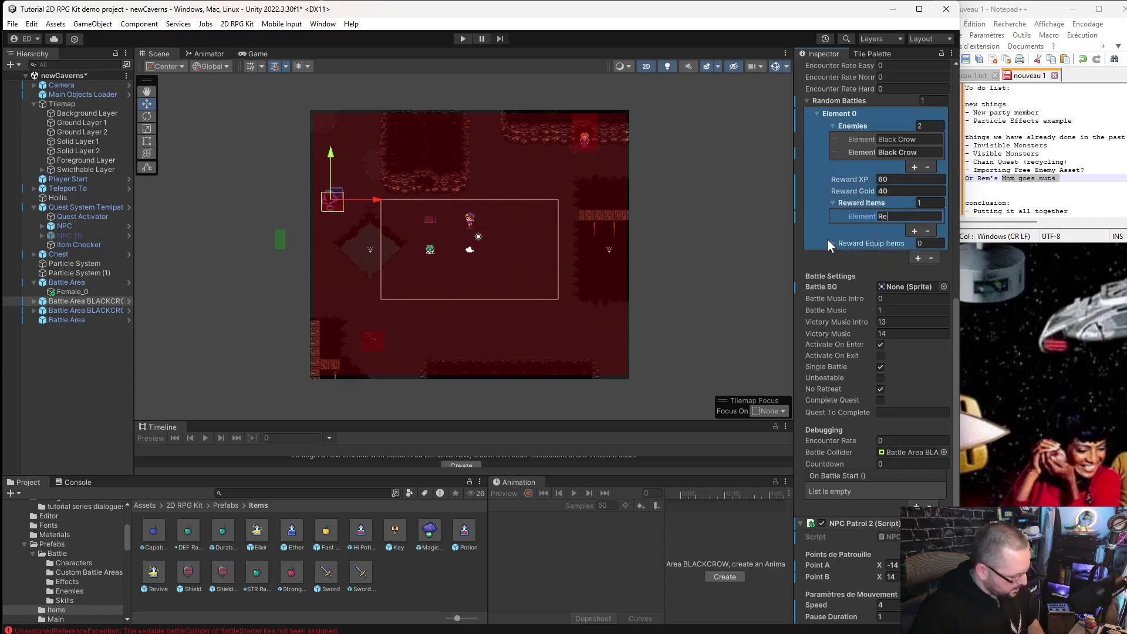
{"action": "type", "text": "vivev"}
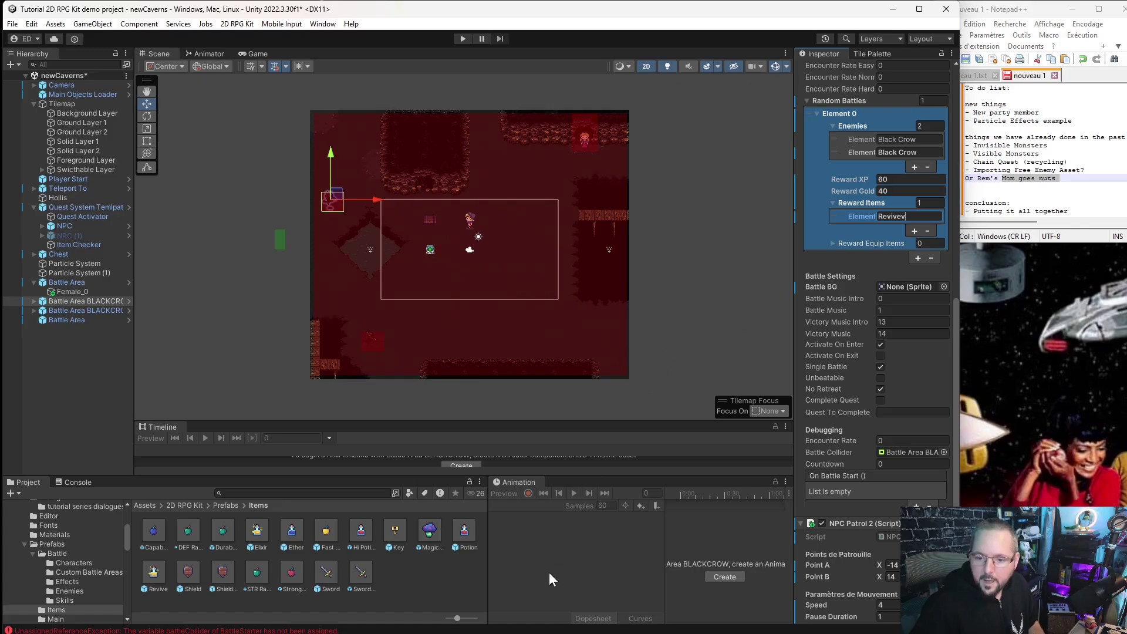
{"action": "key", "text": "BackSpace"}
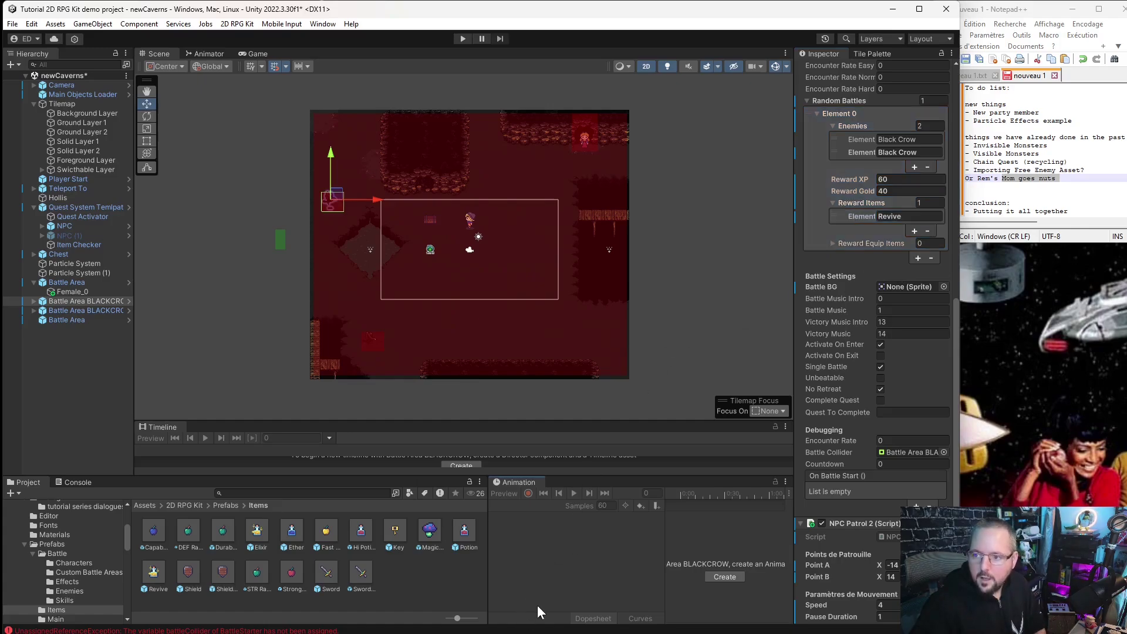
{"action": "left_click", "coordinate": [896, 217]}
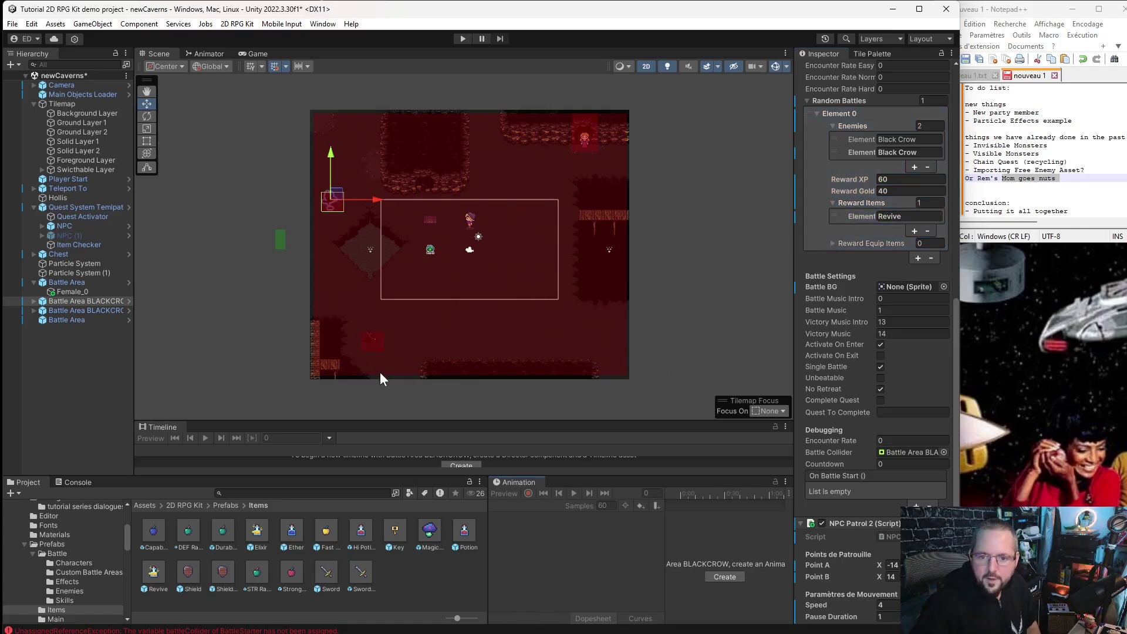
Enter Ether as the reward item of the southern Black Crow area's battle.
{"action": "left_click", "coordinate": [372, 343]}
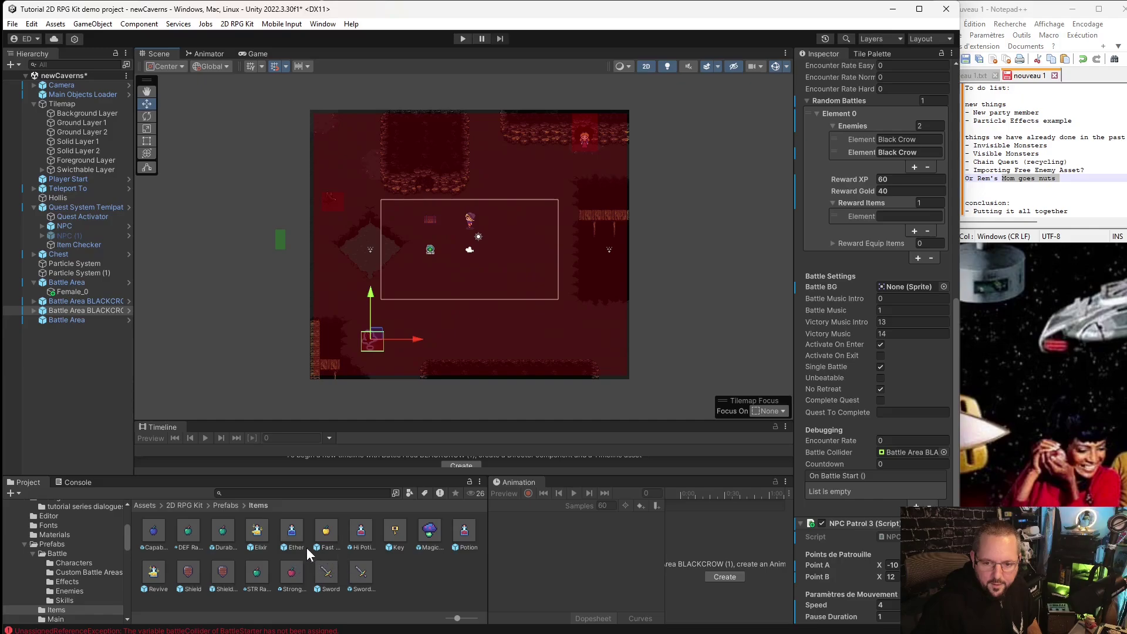
{"action": "left_click", "coordinate": [892, 214]}
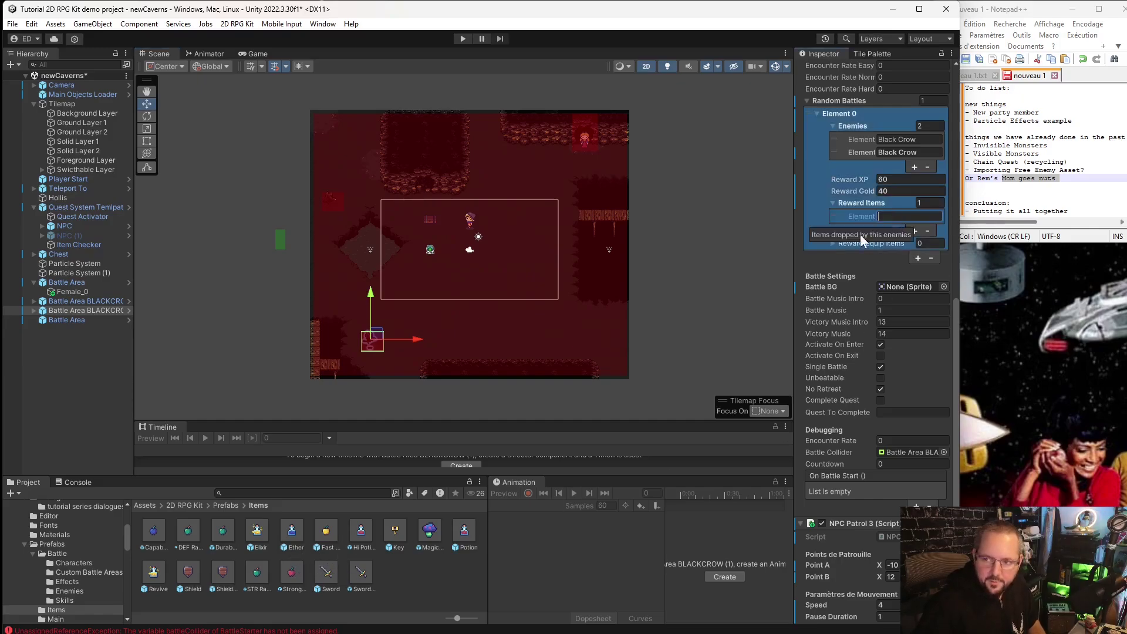
{"action": "type", "text": "Ether"}
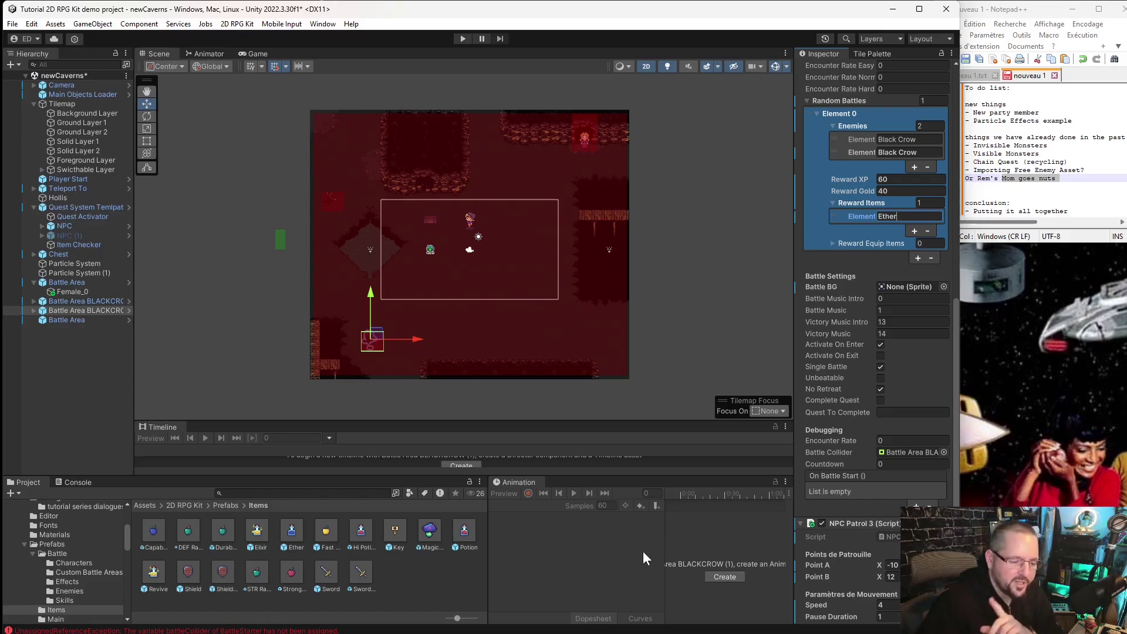
{"action": "left_click", "coordinate": [580, 574]}
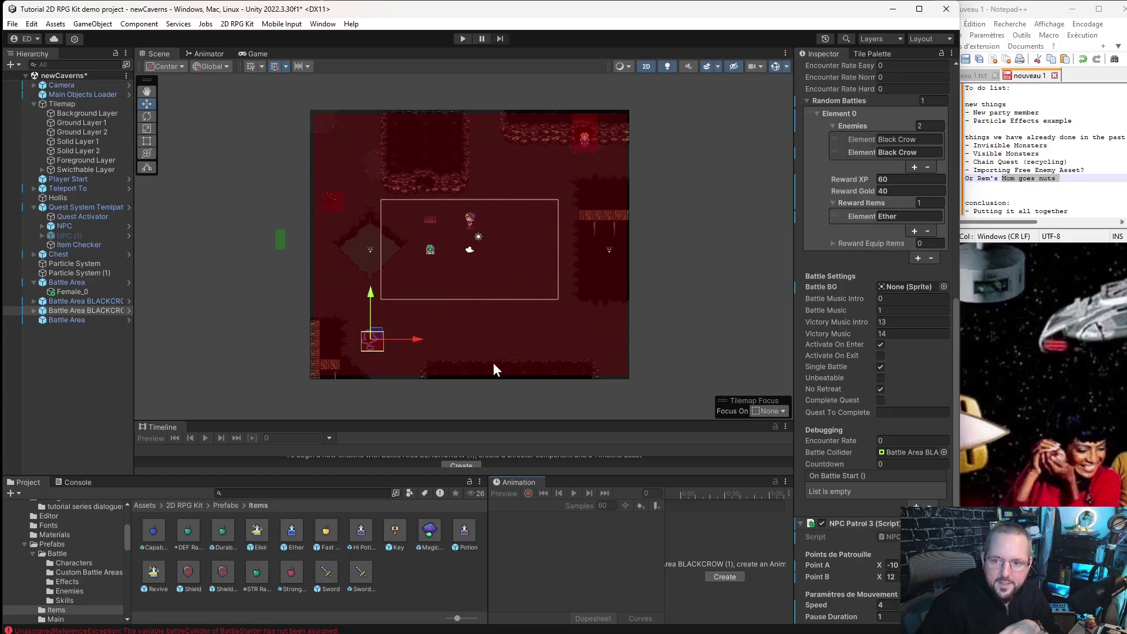
Increase the cave-wide Battle Area's random battles to 3.
{"action": "left_click", "coordinate": [513, 324]}
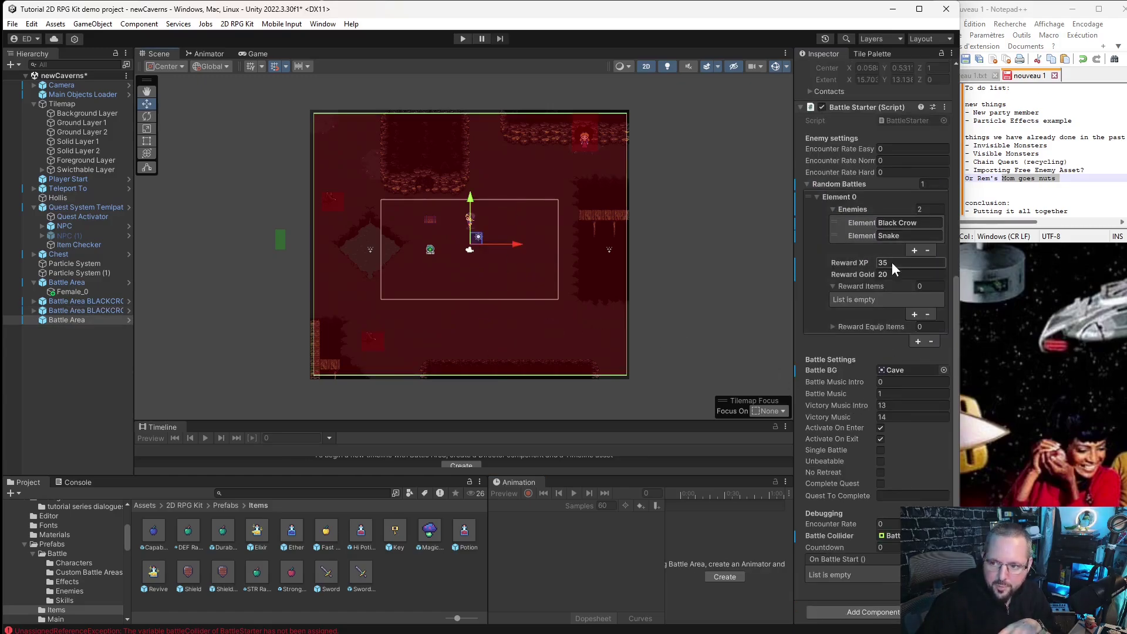
{"action": "left_click", "coordinate": [934, 185]}
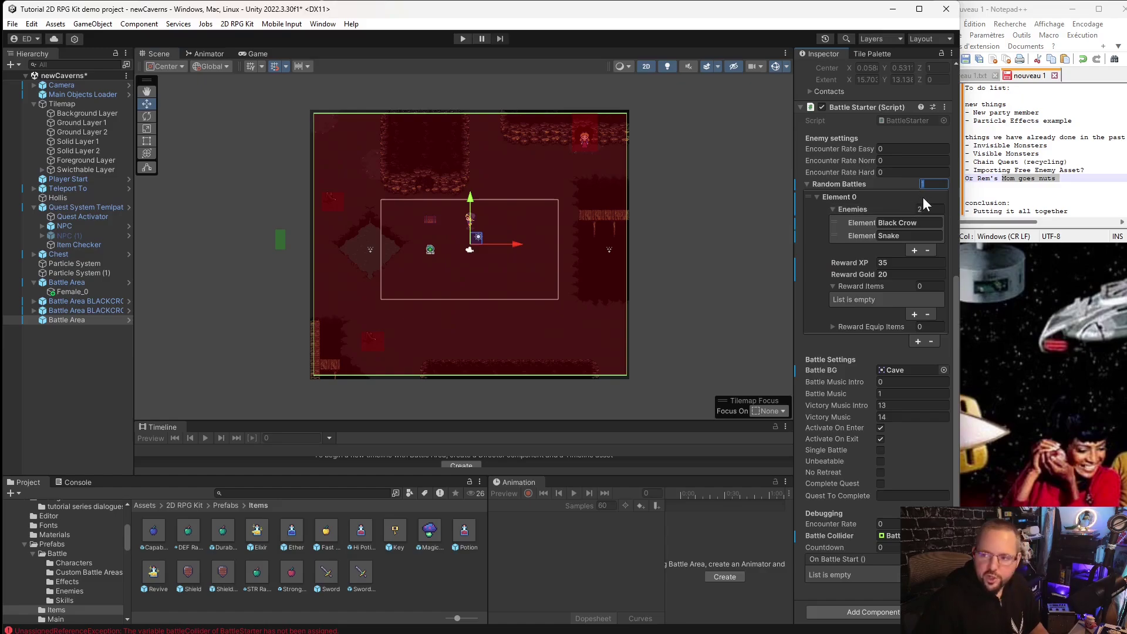
{"action": "type", "text": "3"}
{"action": "key", "text": "Return"}
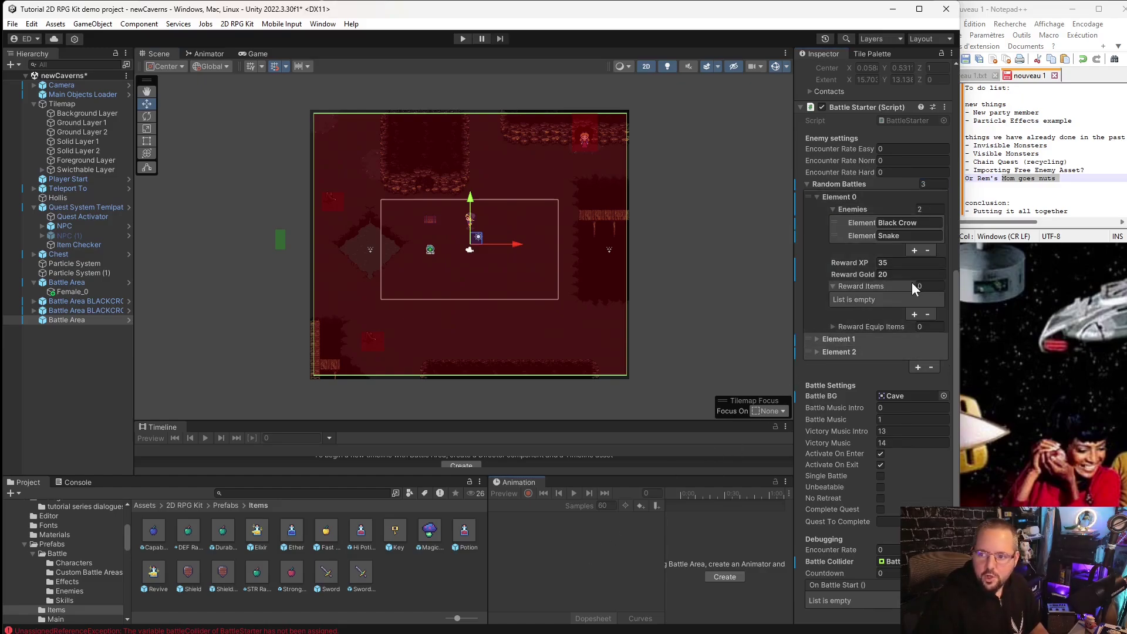
Replace Snake with Crow in the second random battle (Element 1) of the cave-wide Battle Area.
{"action": "left_click", "coordinate": [815, 339]}
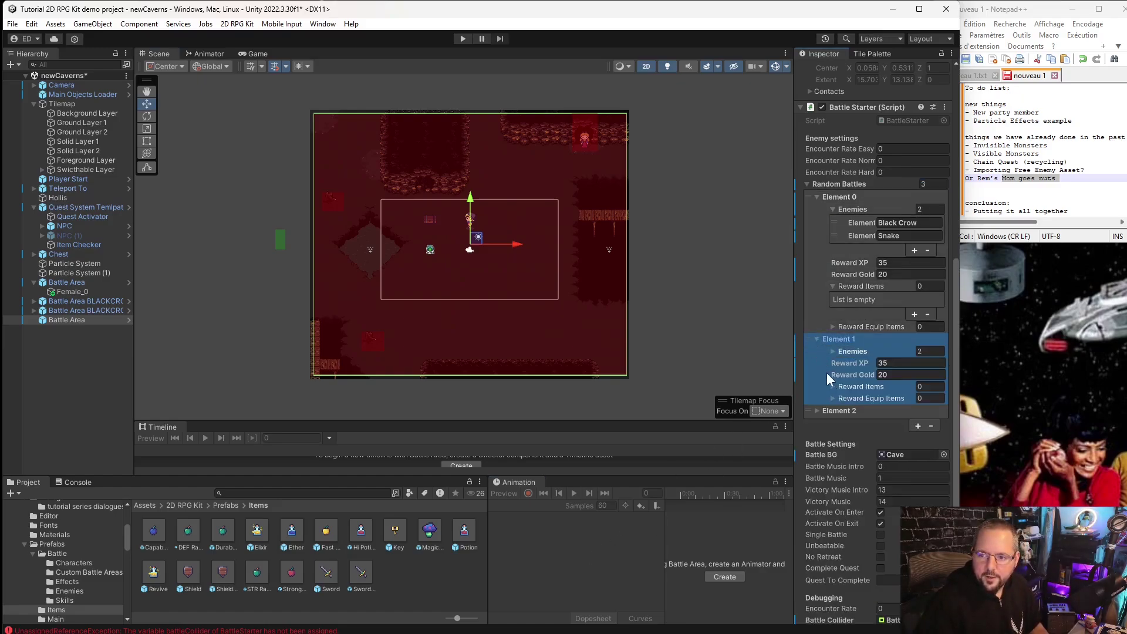
{"action": "left_click", "coordinate": [817, 410]}
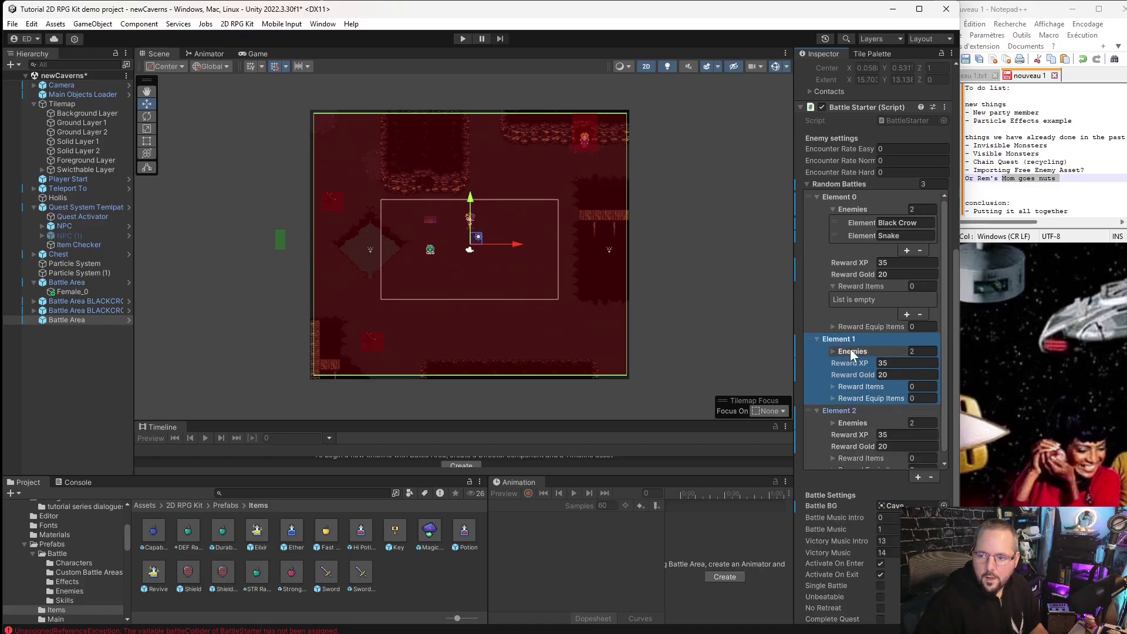
{"action": "left_click", "coordinate": [833, 351]}
{"action": "left_click", "coordinate": [907, 378]}
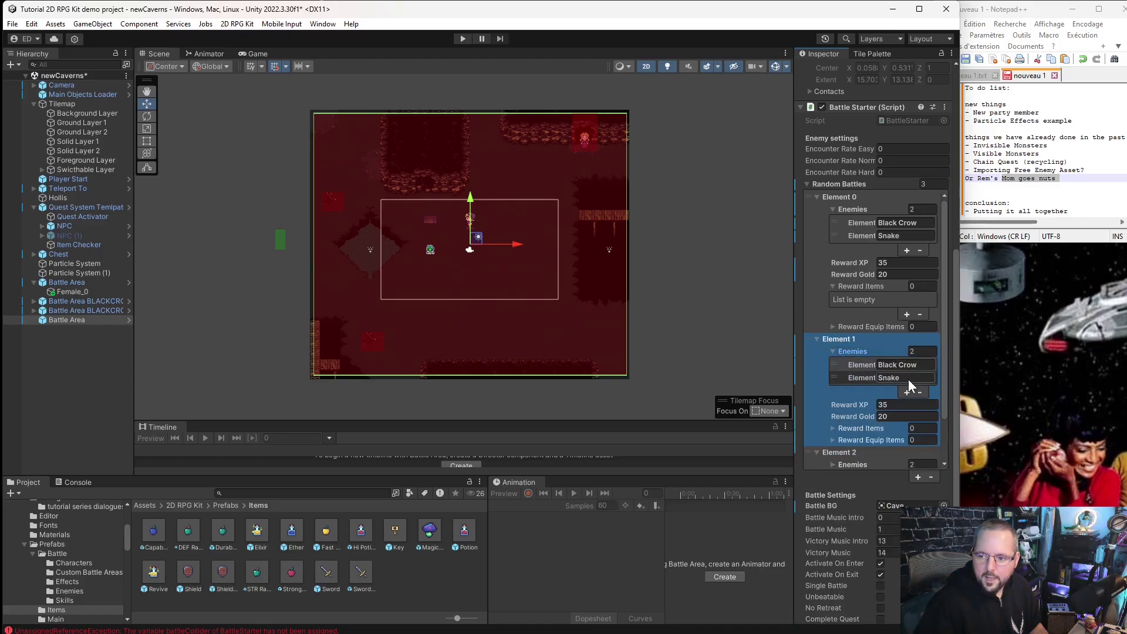
{"action": "type", "text": "Crow"}
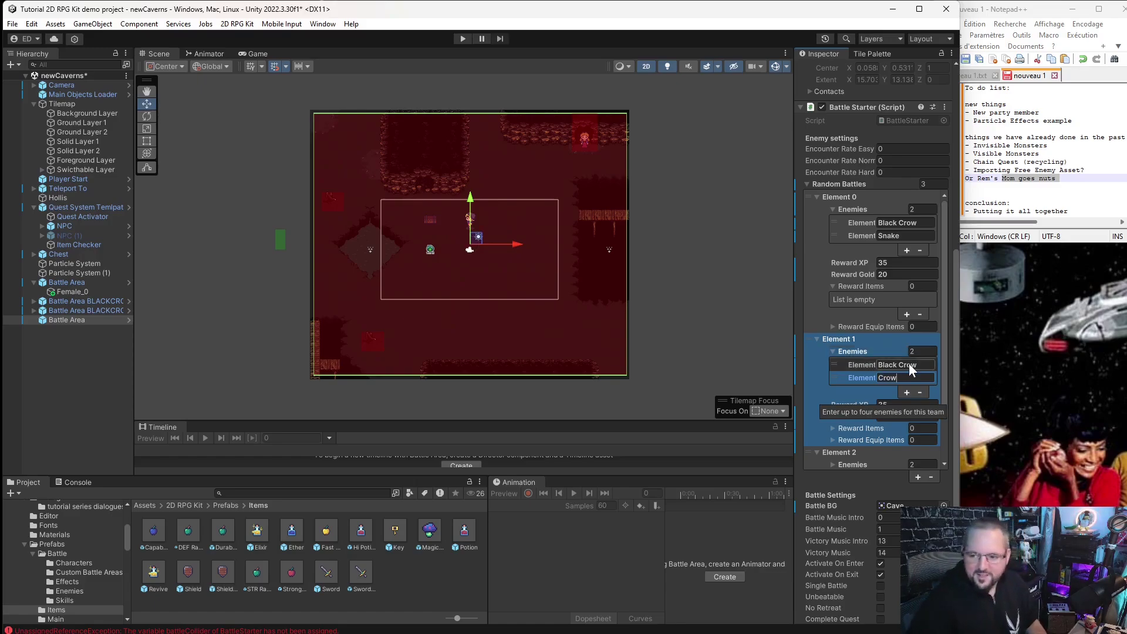
{"action": "key", "text": "Return"}
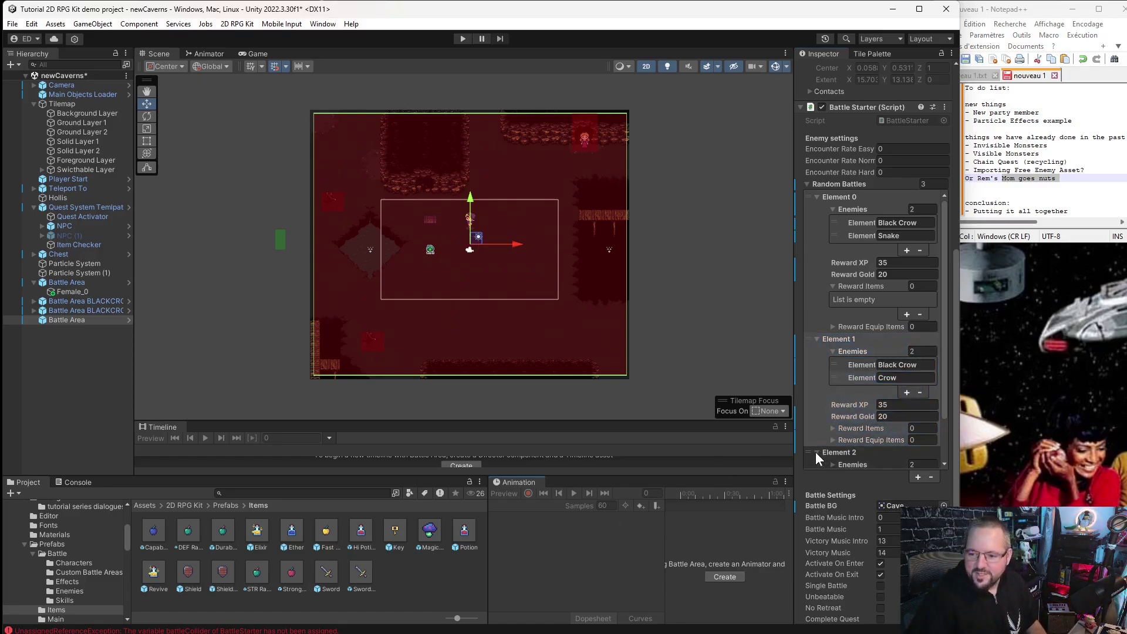
Look up the enemy names in the Enemies prefab folder and replace Black Crow with Bug in the third random battle (Element 2).
{"action": "scroll", "coordinate": [815, 452], "scroll_direction": "down", "scroll_amount": 5}
{"action": "left_click", "coordinate": [827, 319]}
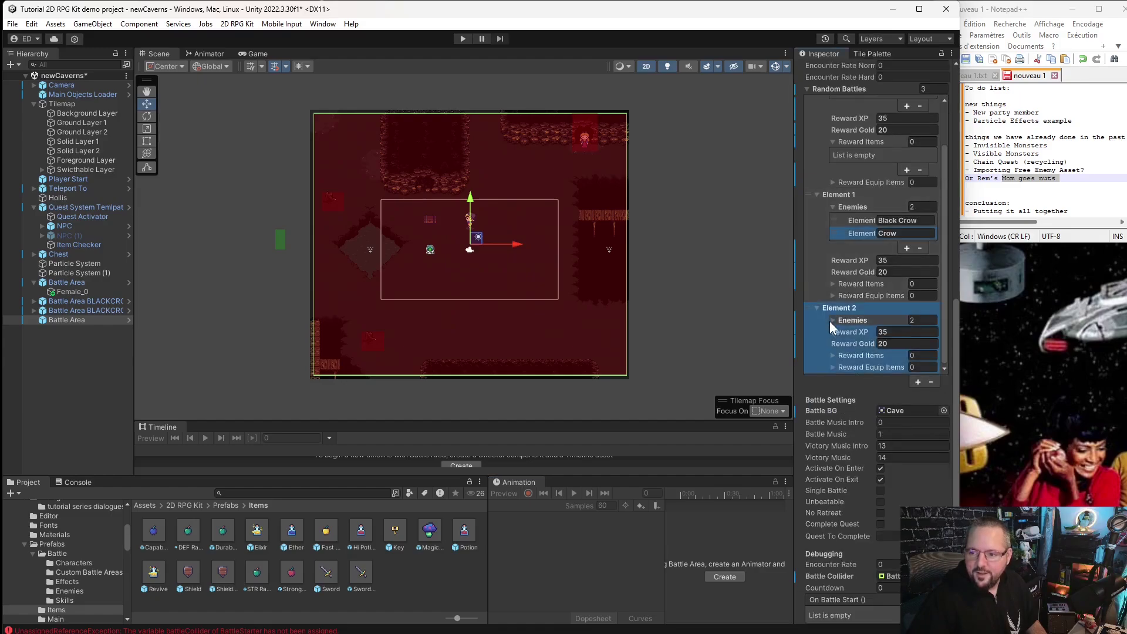
{"action": "left_click", "coordinate": [832, 320]}
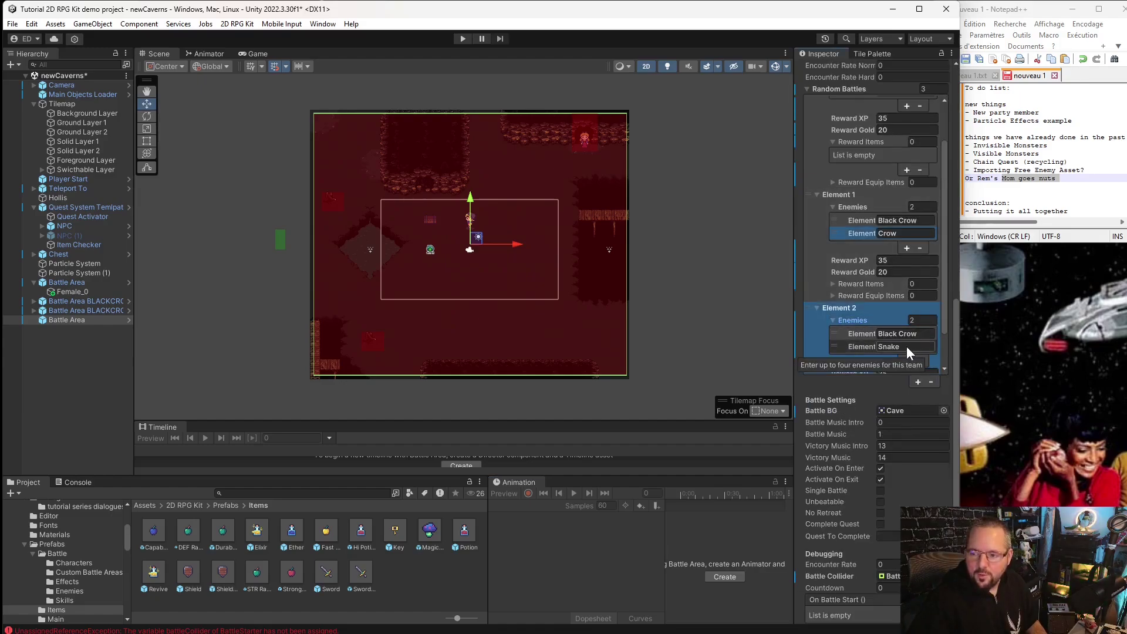
{"action": "left_click", "coordinate": [918, 332]}
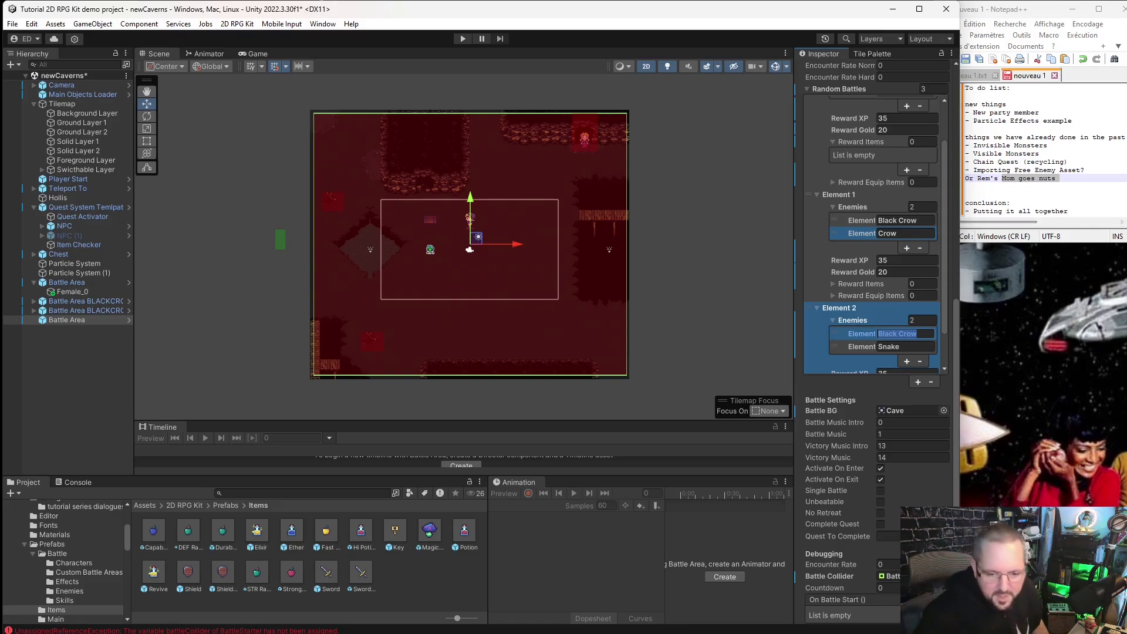
{"action": "left_click", "coordinate": [78, 590]}
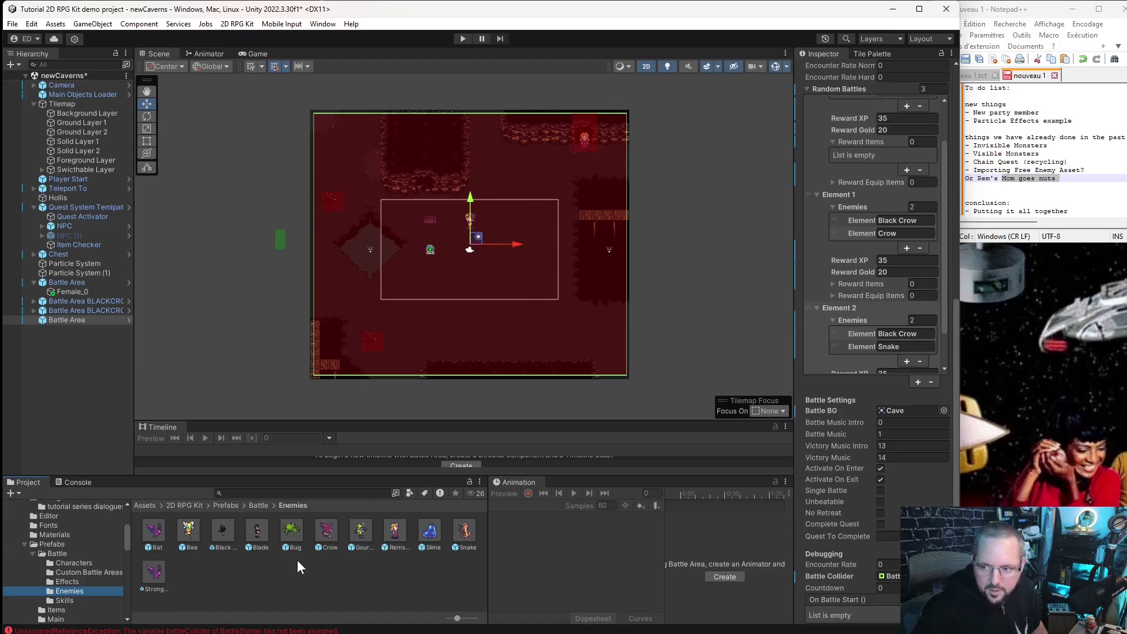
{"action": "scroll", "coordinate": [875, 283], "scroll_direction": "down", "scroll_amount": 4}
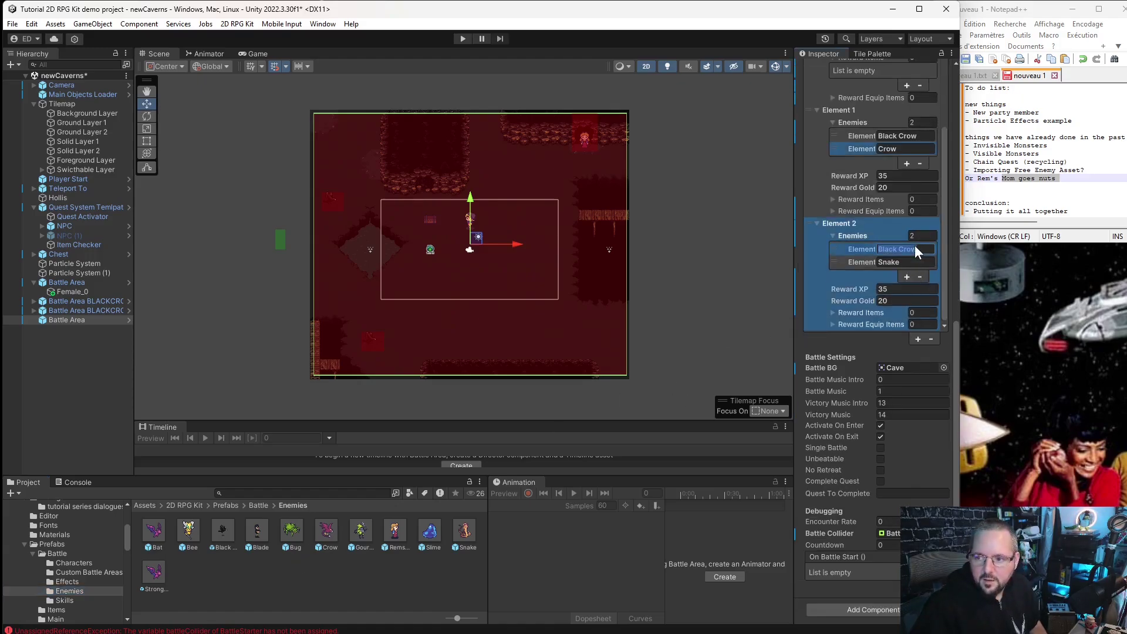
{"action": "left_click", "coordinate": [915, 246]}
{"action": "type", "text": "Bug"}
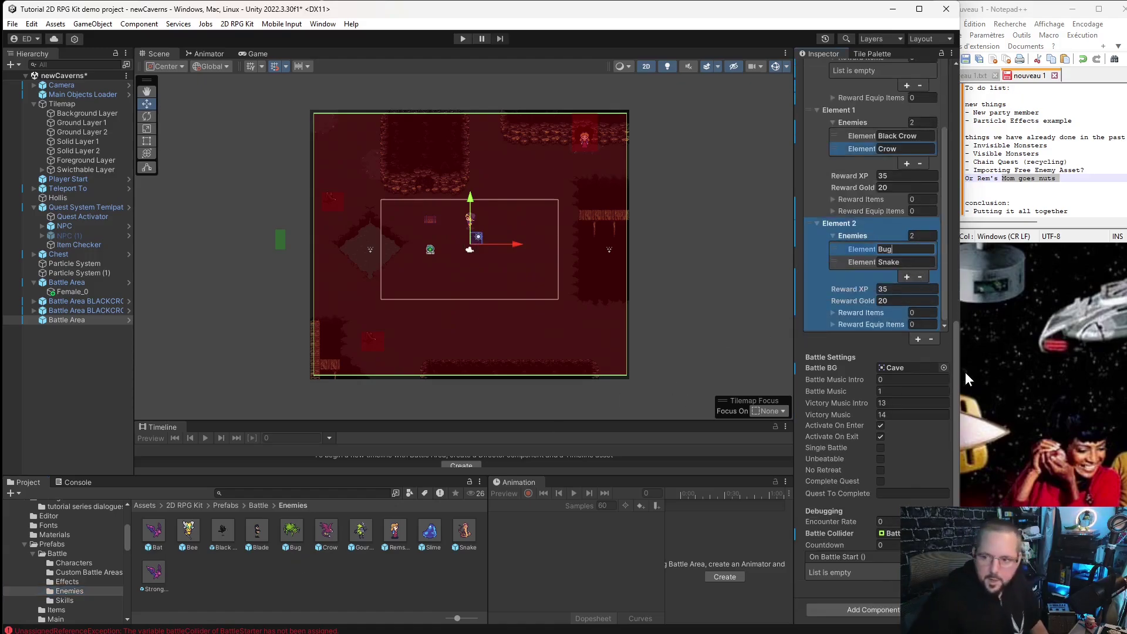
{"action": "key", "text": "Return"}
Set the Bug and Snake battle's rewards to 20 XP and 15 gold.
{"action": "left_click", "coordinate": [889, 289]}
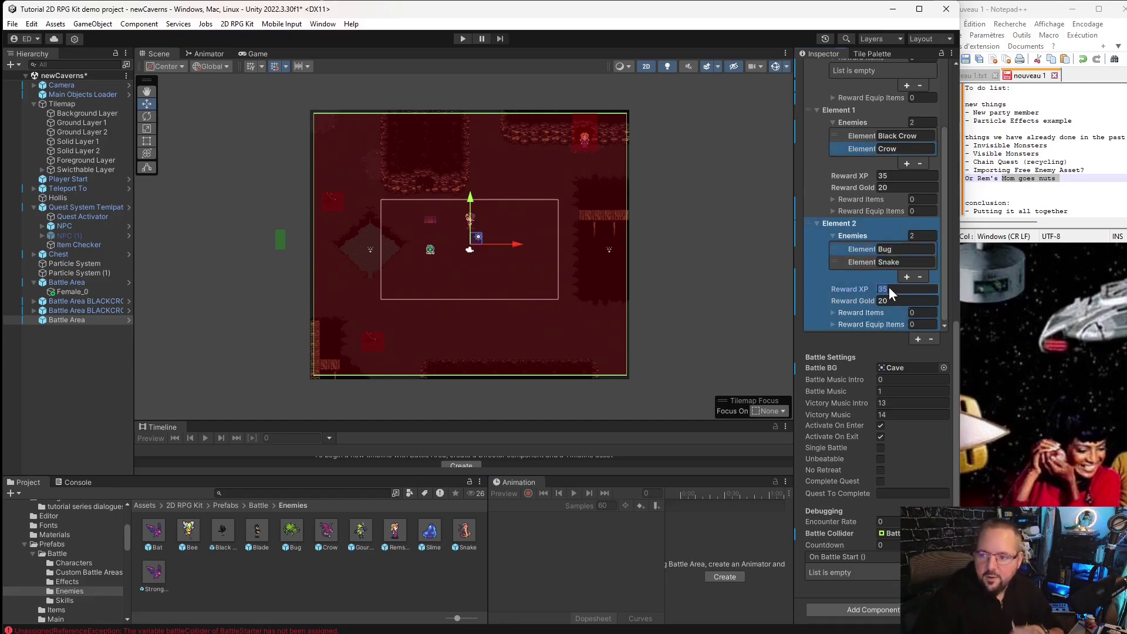
{"action": "type", "text": "20"}
{"action": "left_click", "coordinate": [889, 299]}
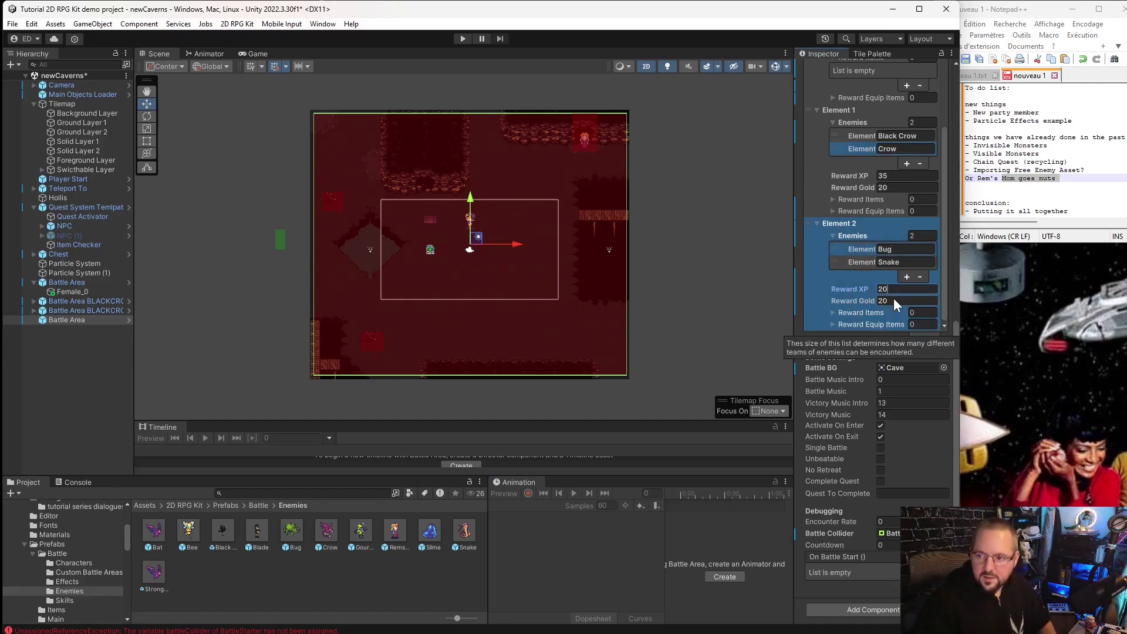
{"action": "type", "text": "15"}
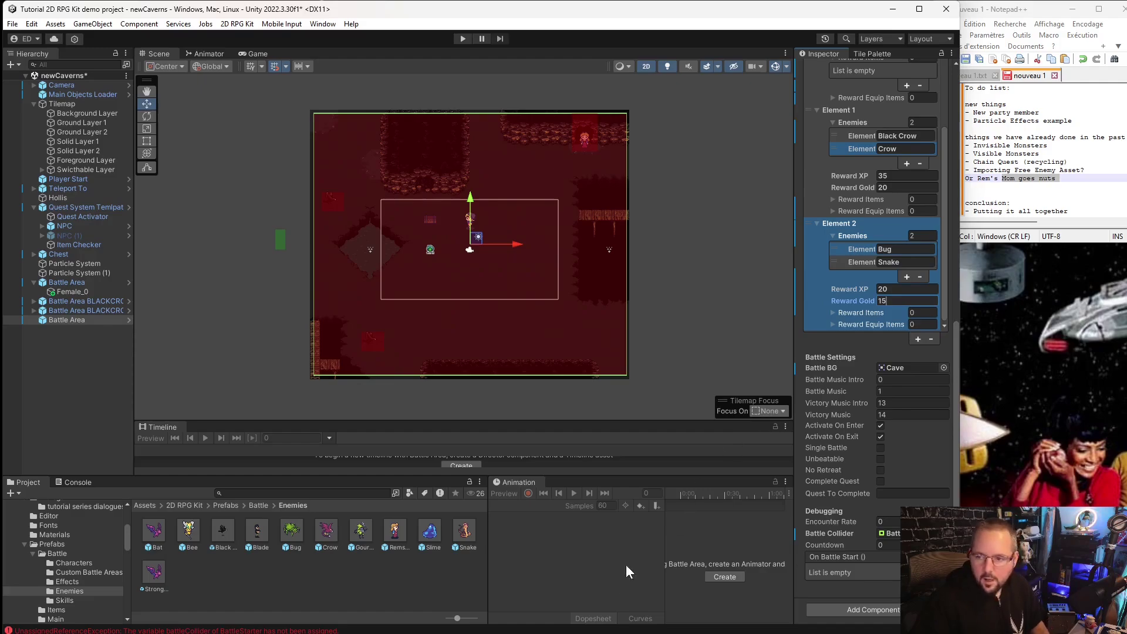
Move the cave-wide Battle Area off the cave map so it sits beside the map's east edge.
{"action": "scroll", "coordinate": [920, 275], "scroll_direction": "up", "scroll_amount": 12}
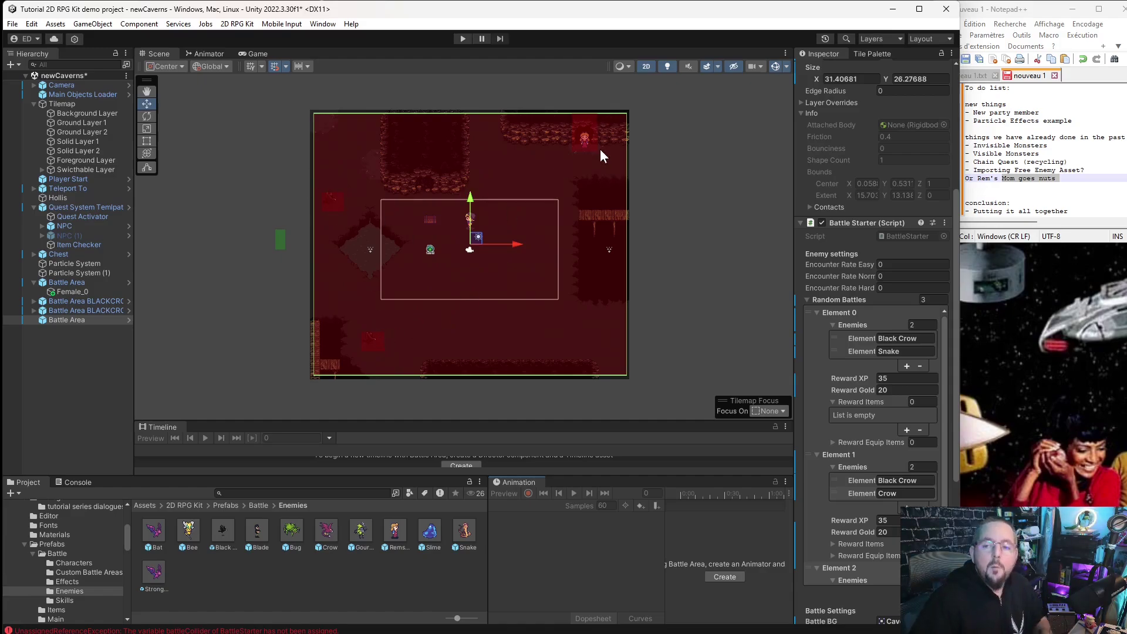
{"action": "left_click", "coordinate": [226, 316]}
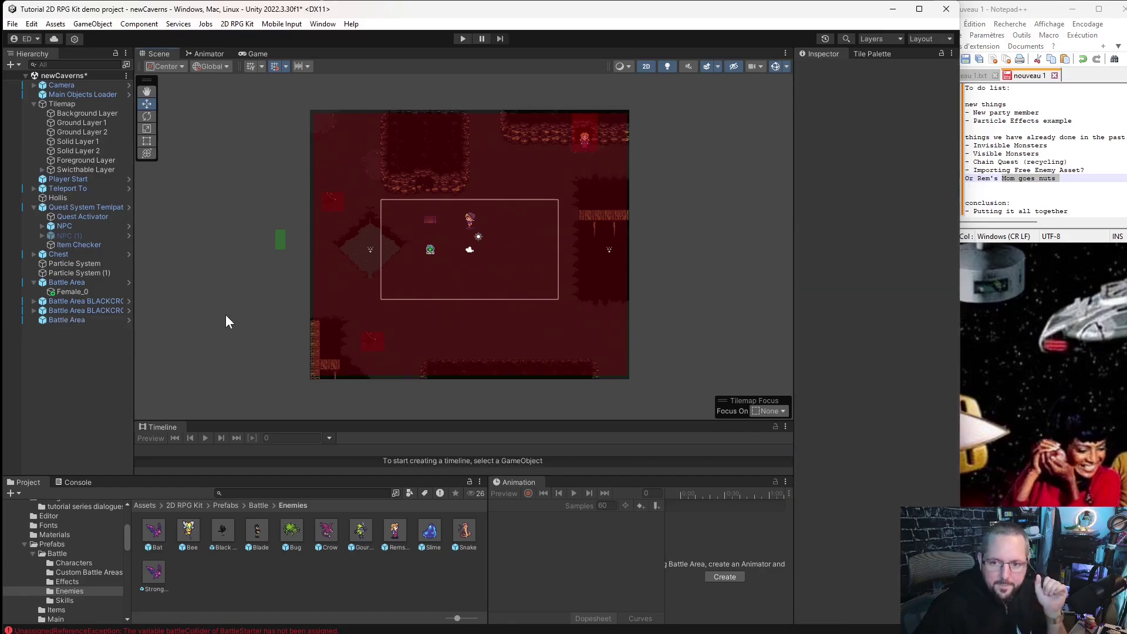
{"action": "scroll", "coordinate": [580, 135], "scroll_direction": "up", "scroll_amount": 5}
{"action": "scroll", "coordinate": [364, 275], "scroll_direction": "down", "scroll_amount": 4}
{"action": "middle_click_drag", "start_coordinate": [471, 267], "coordinate": [487, 231]}
{"action": "scroll", "coordinate": [456, 253], "scroll_direction": "up", "scroll_amount": 1}
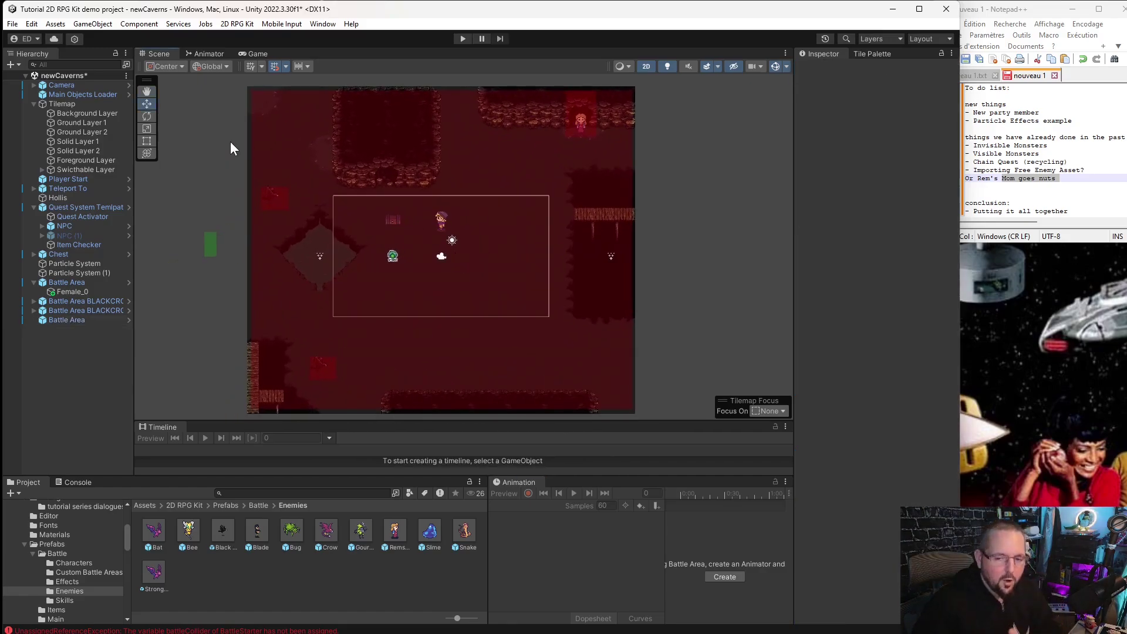
{"action": "left_click", "coordinate": [479, 367]}
{"action": "scroll", "coordinate": [414, 326], "scroll_direction": "down", "scroll_amount": 3}
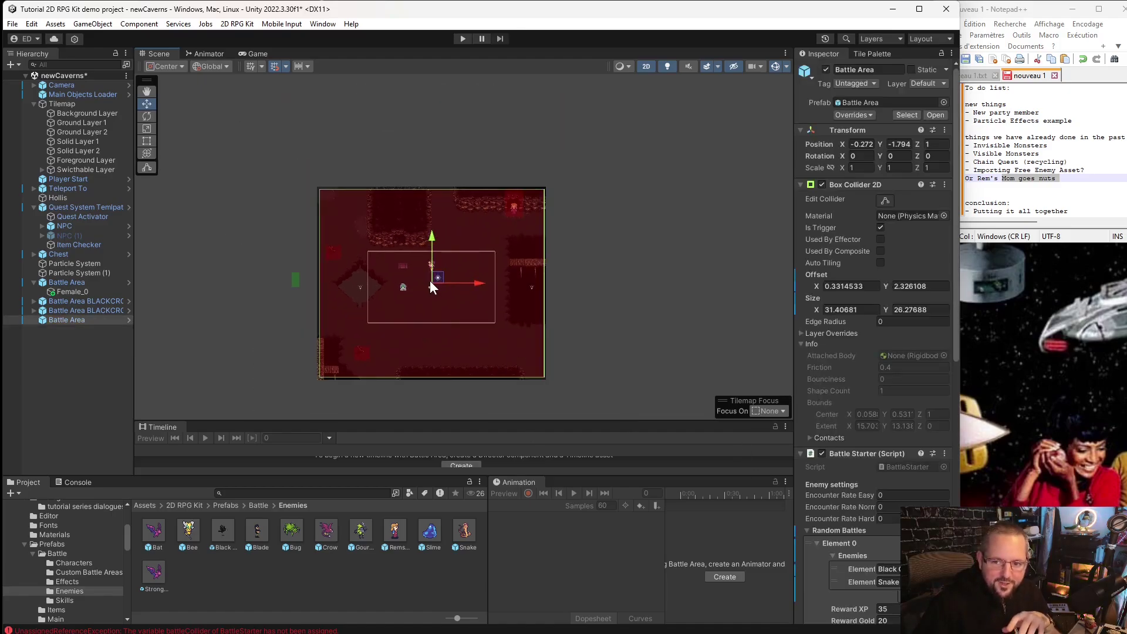
{"action": "left_click_drag", "start_coordinate": [431, 283], "coordinate": [671, 286]}
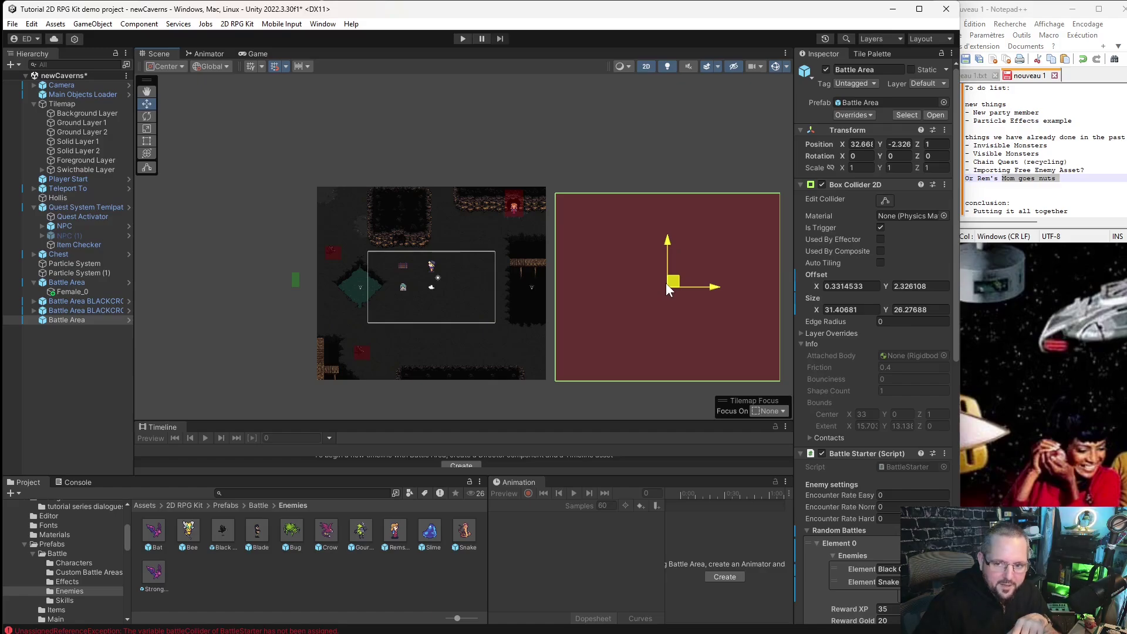
Open the animations caverns folder inside the Caverns tileset sprites.
{"action": "scroll", "coordinate": [485, 339], "scroll_direction": "up", "scroll_amount": 4}
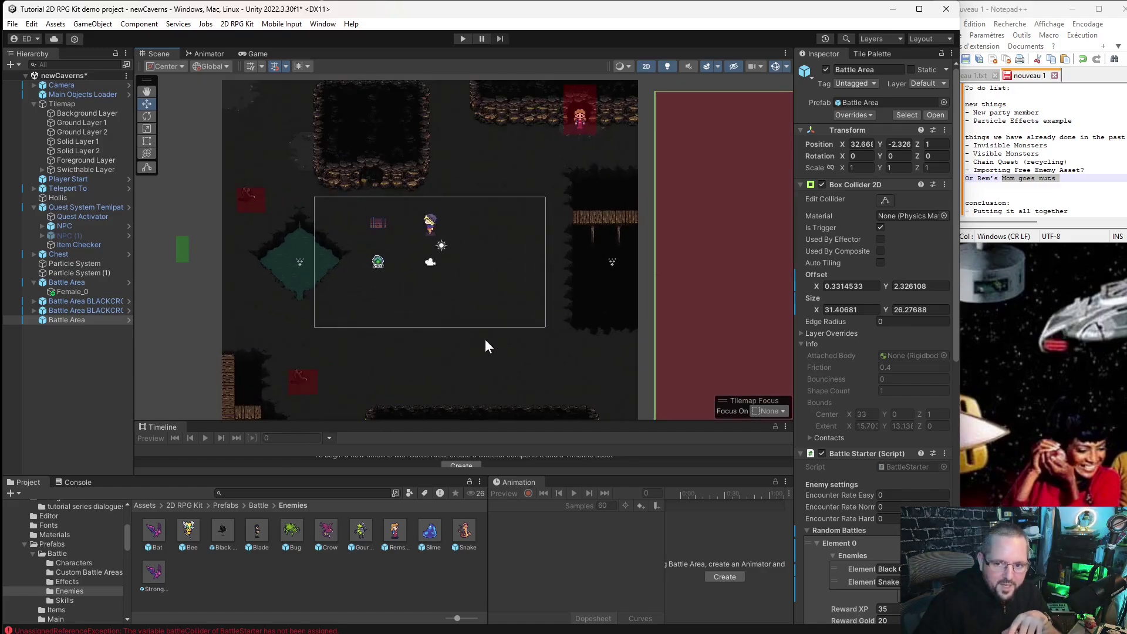
{"action": "middle_click_drag", "start_coordinate": [485, 339], "coordinate": [530, 301]}
{"action": "scroll", "coordinate": [503, 308], "scroll_direction": "down", "scroll_amount": 1}
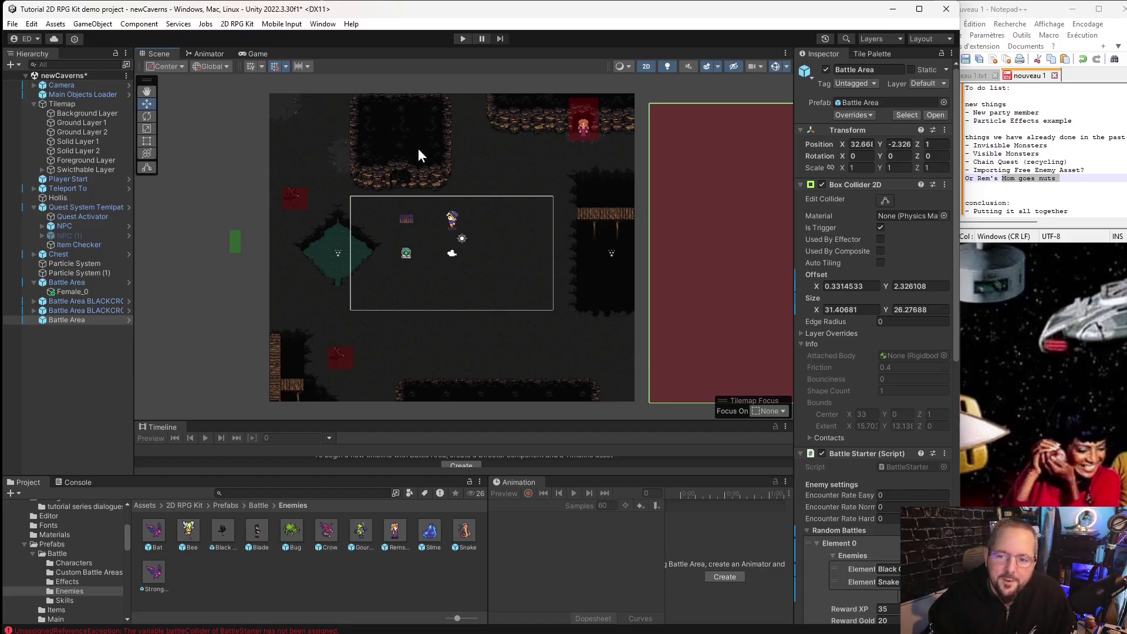
{"action": "scroll", "coordinate": [457, 264], "scroll_direction": "up", "scroll_amount": 5}
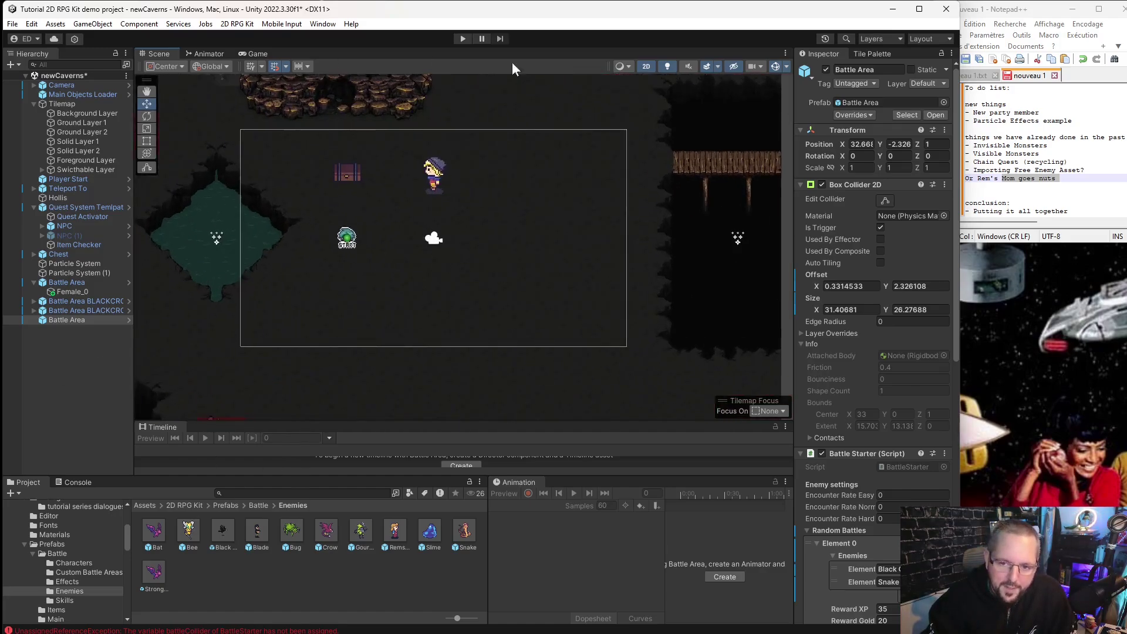
{"action": "scroll", "coordinate": [417, 273], "scroll_direction": "down", "scroll_amount": 3}
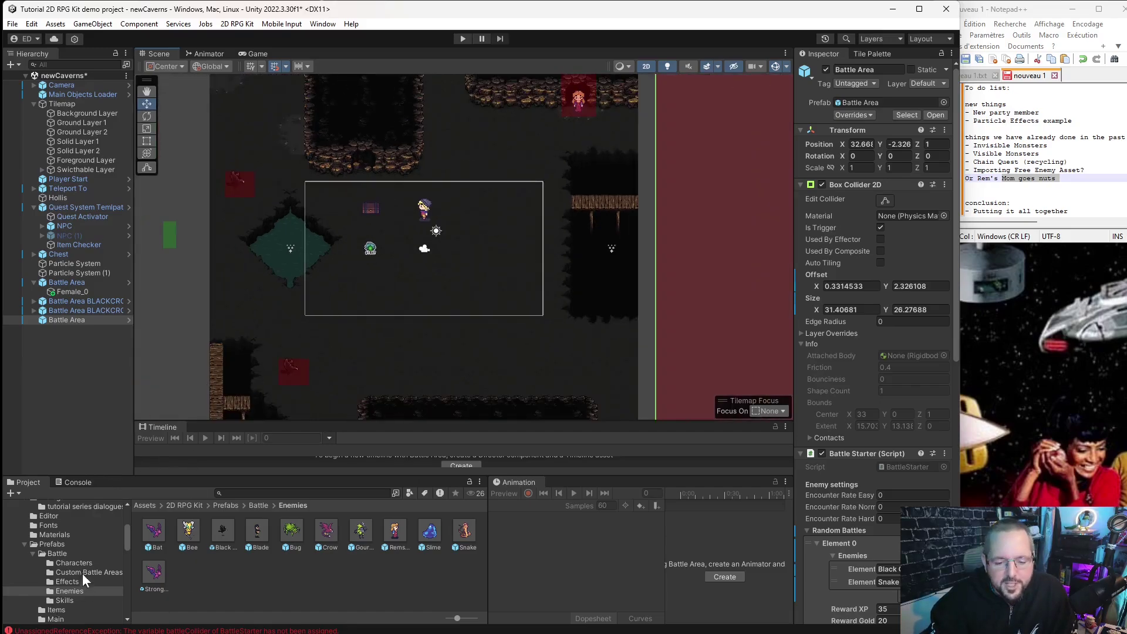
{"action": "scroll", "coordinate": [83, 573], "scroll_direction": "down", "scroll_amount": 4}
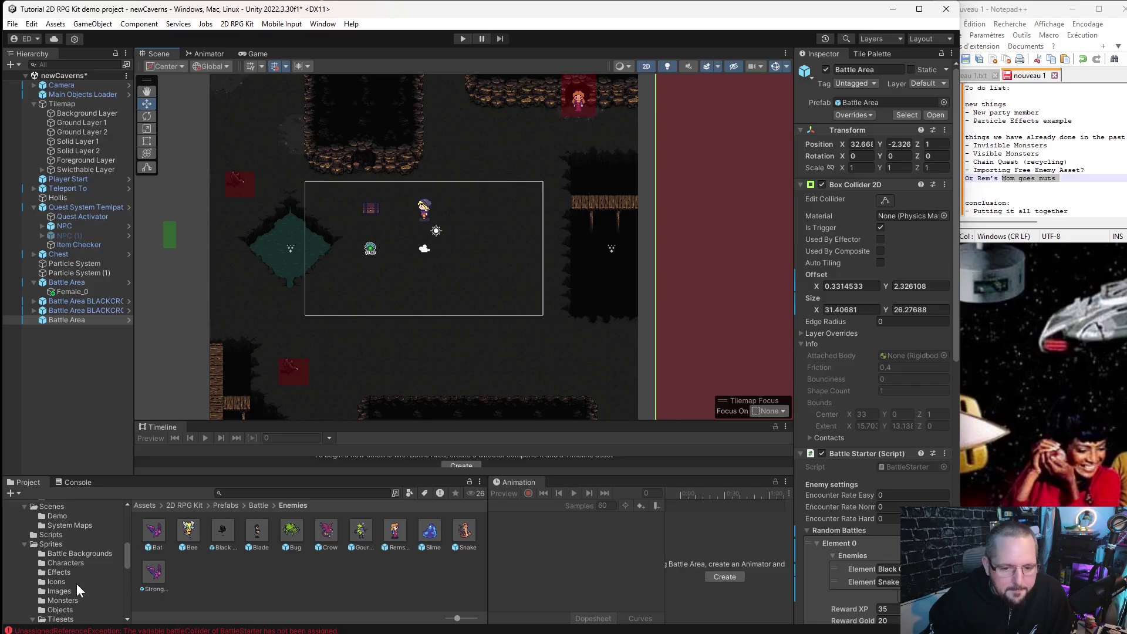
{"action": "scroll", "coordinate": [76, 584], "scroll_direction": "up", "scroll_amount": 3}
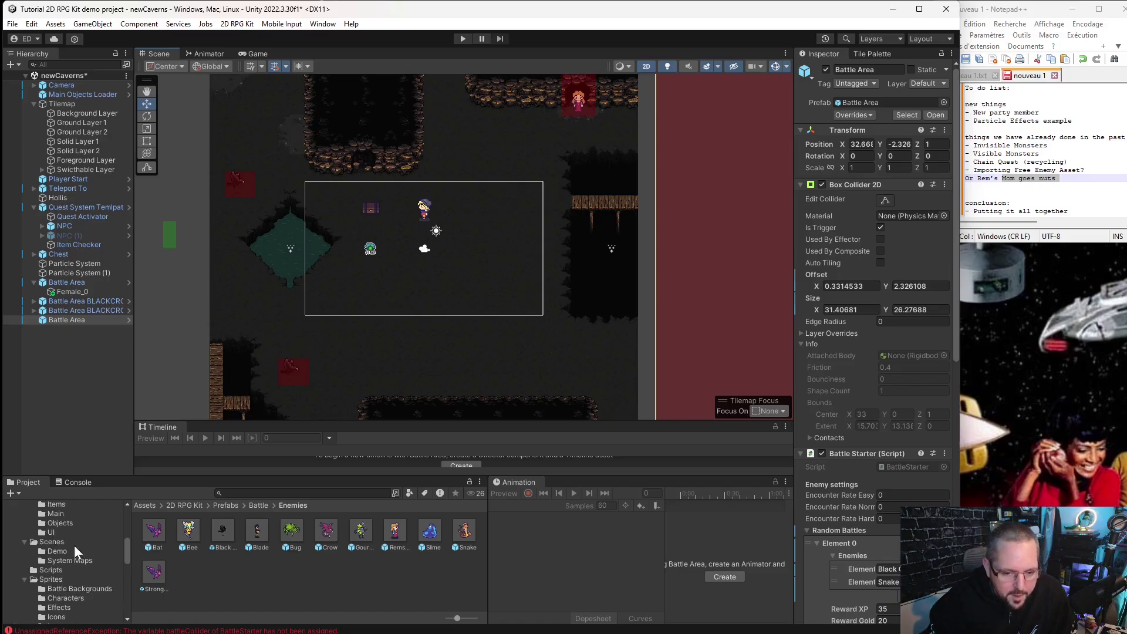
{"action": "scroll", "coordinate": [76, 558], "scroll_direction": "down", "scroll_amount": 4}
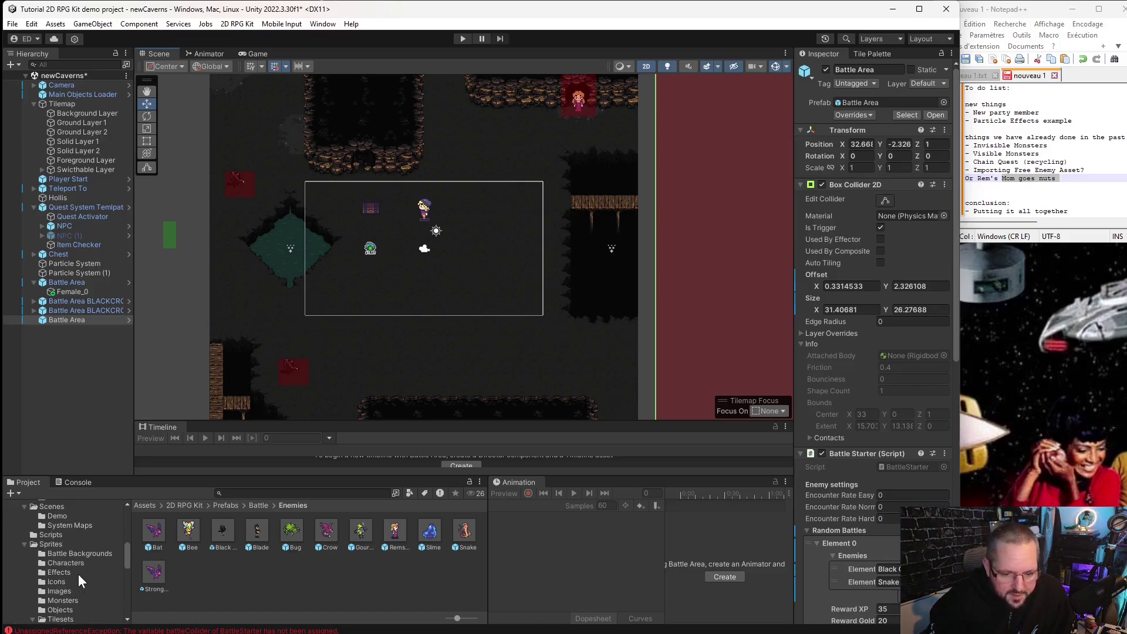
{"action": "scroll", "coordinate": [80, 584], "scroll_direction": "down", "scroll_amount": 3}
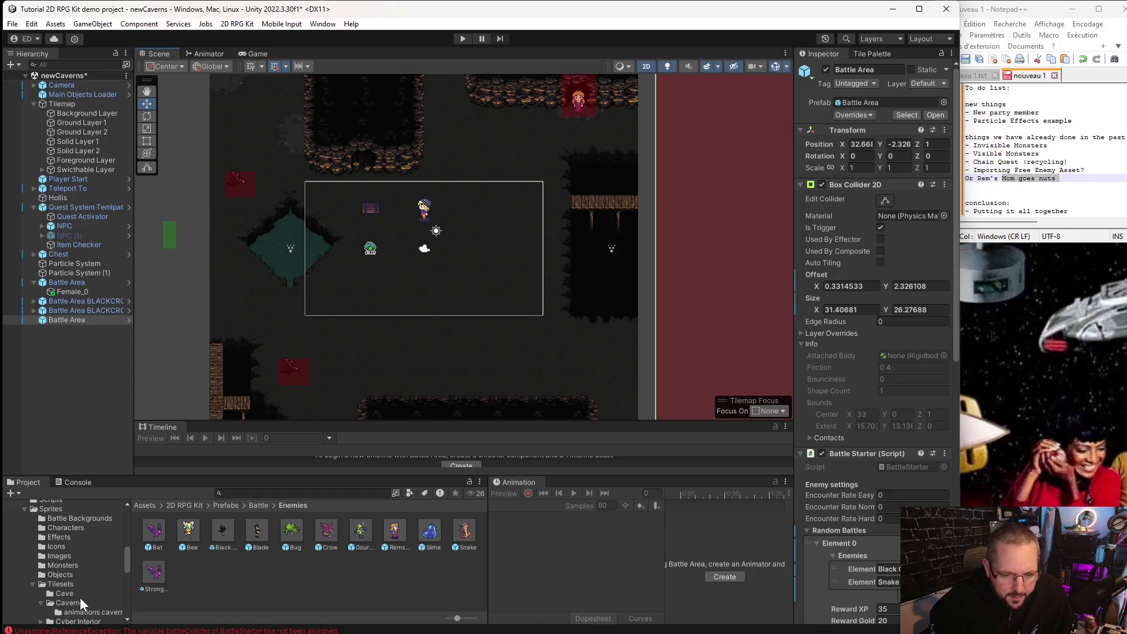
{"action": "left_click", "coordinate": [86, 602]}
{"action": "left_click", "coordinate": [89, 611]}
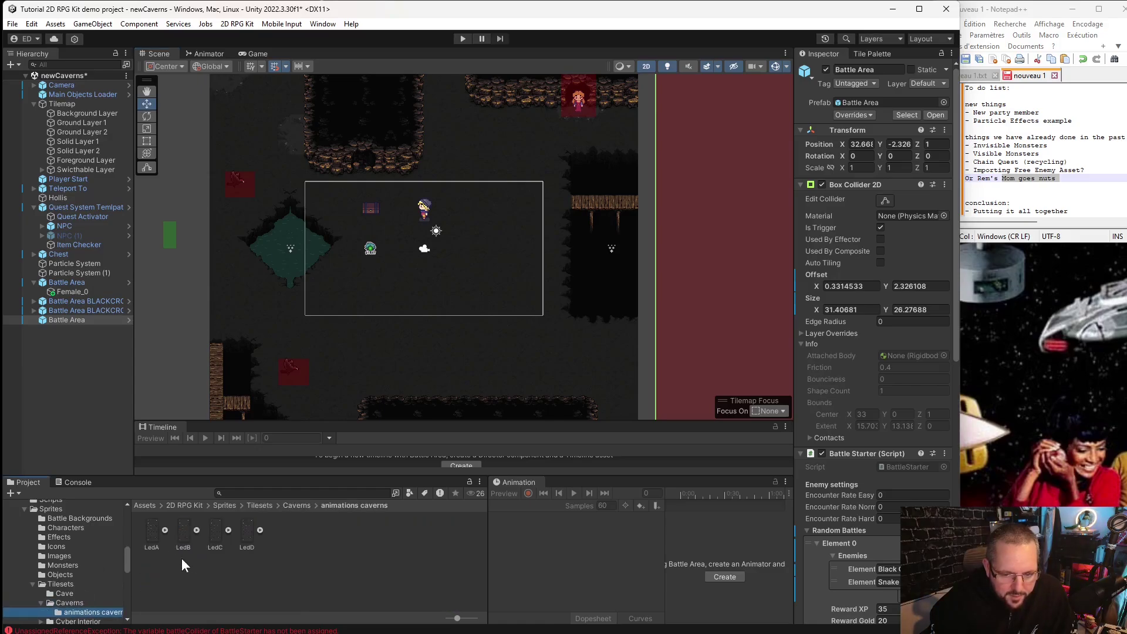
Expand the LedA sprite sheet and place its LedA_0 sprite in the scene, west of the cave map below the green area.
{"action": "left_click", "coordinate": [153, 533]}
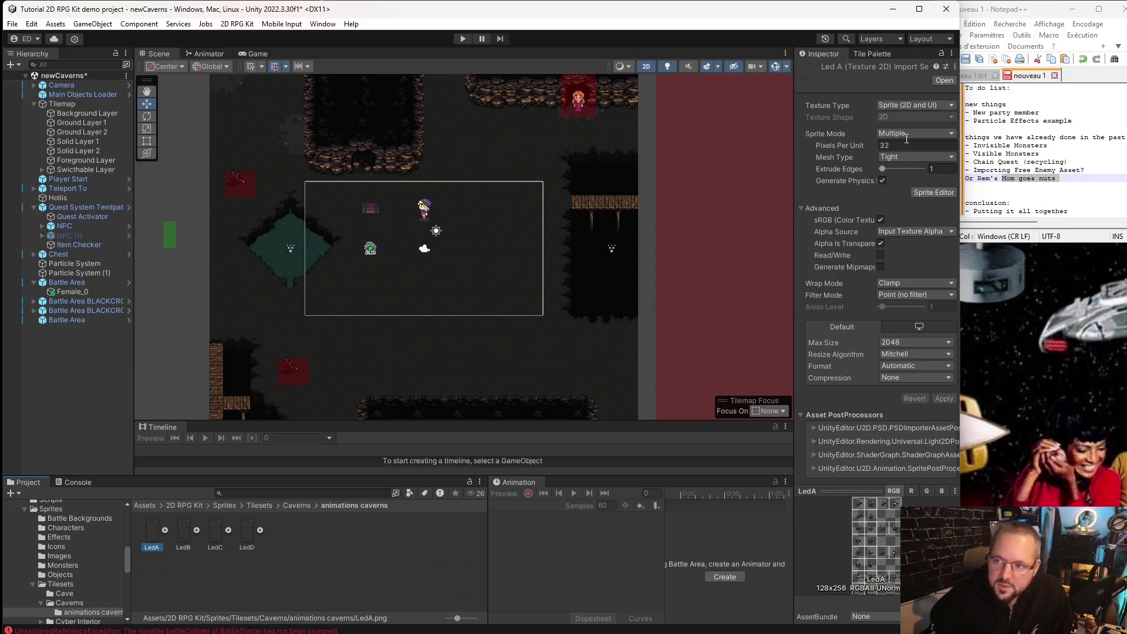
{"action": "left_click", "coordinate": [165, 530]}
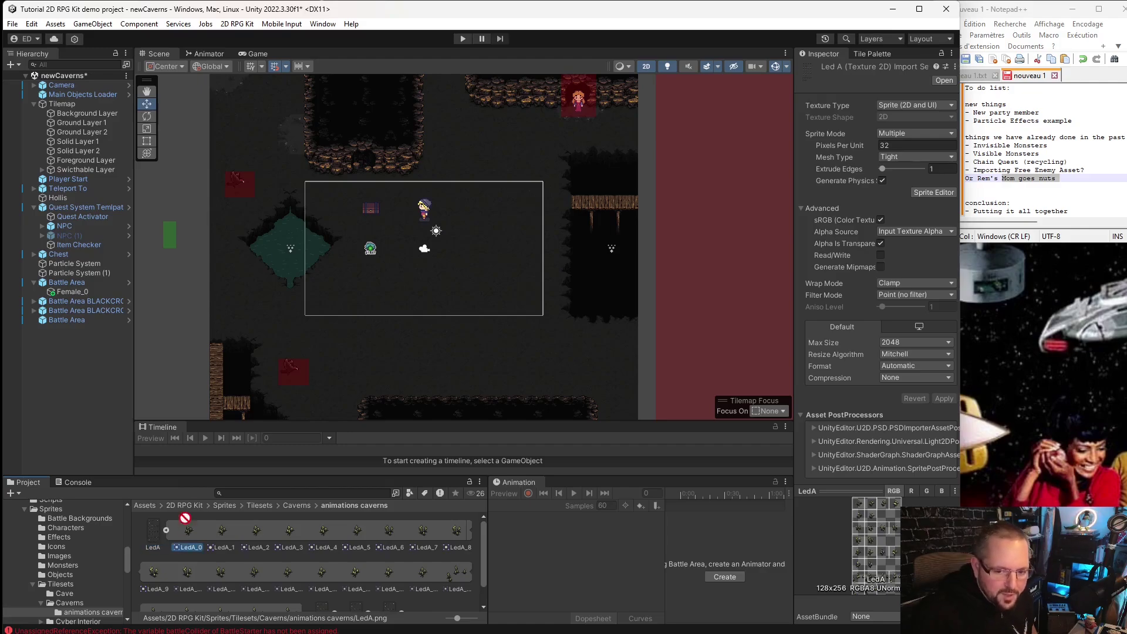
{"action": "left_click_drag", "start_coordinate": [185, 533], "coordinate": [172, 296]}
Add a Box Collider 2D to LedA_0 and shrink it around the sprite to about 0.46 by 0.46.
{"action": "scroll", "coordinate": [176, 296], "scroll_direction": "up", "scroll_amount": 6}
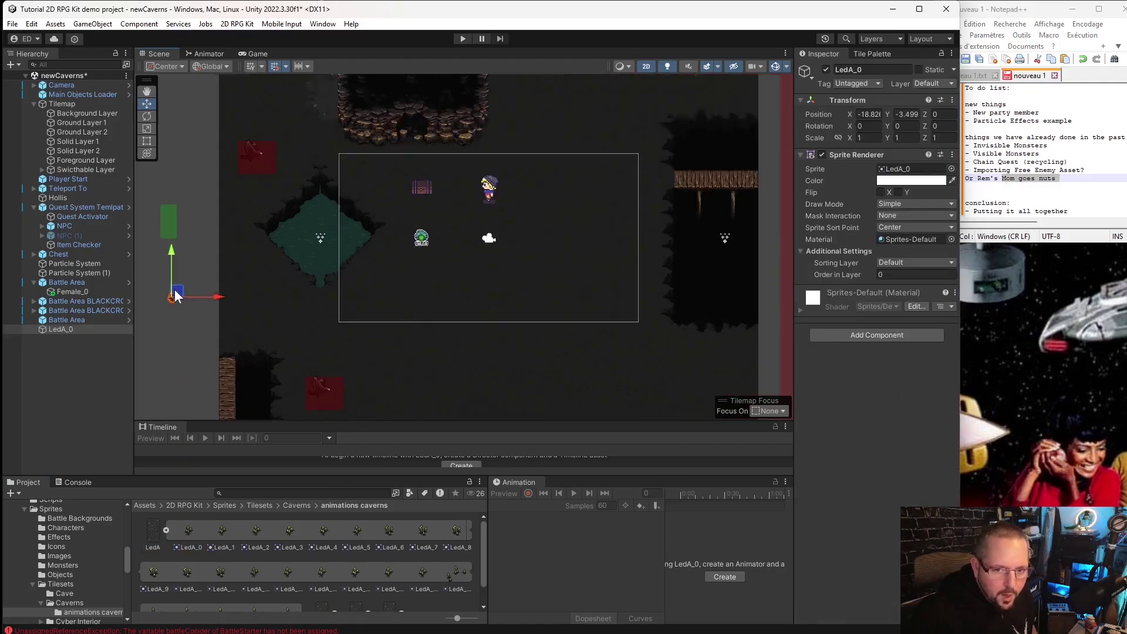
{"action": "middle_click_drag", "start_coordinate": [184, 306], "coordinate": [259, 320]}
{"action": "scroll", "coordinate": [271, 352], "scroll_direction": "up", "scroll_amount": 3}
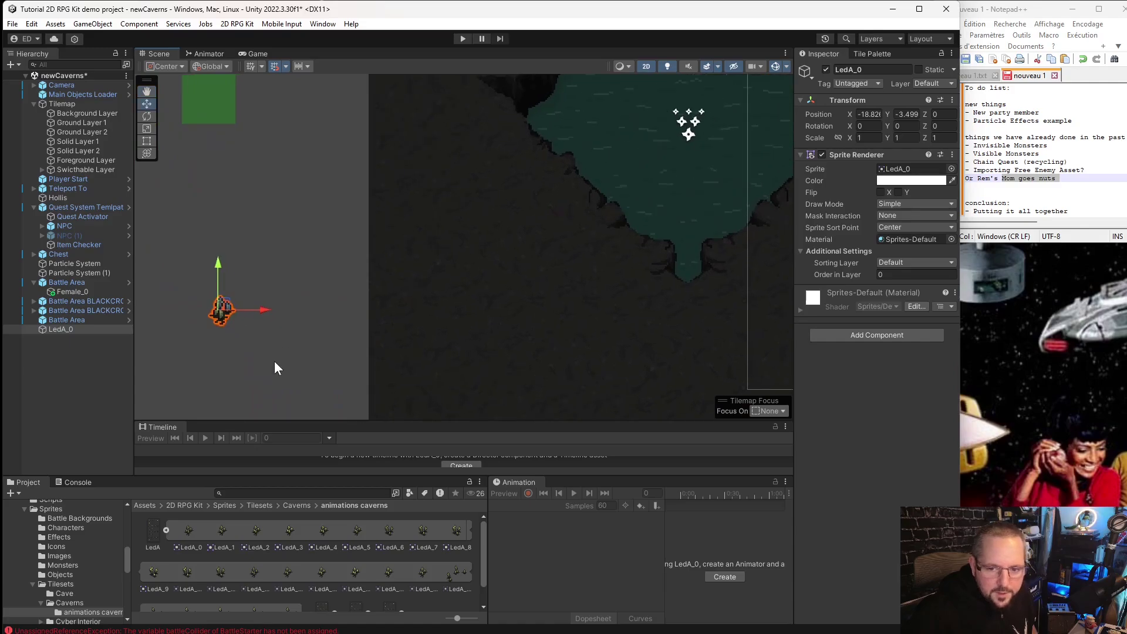
{"action": "middle_click_drag", "start_coordinate": [274, 361], "coordinate": [319, 361]}
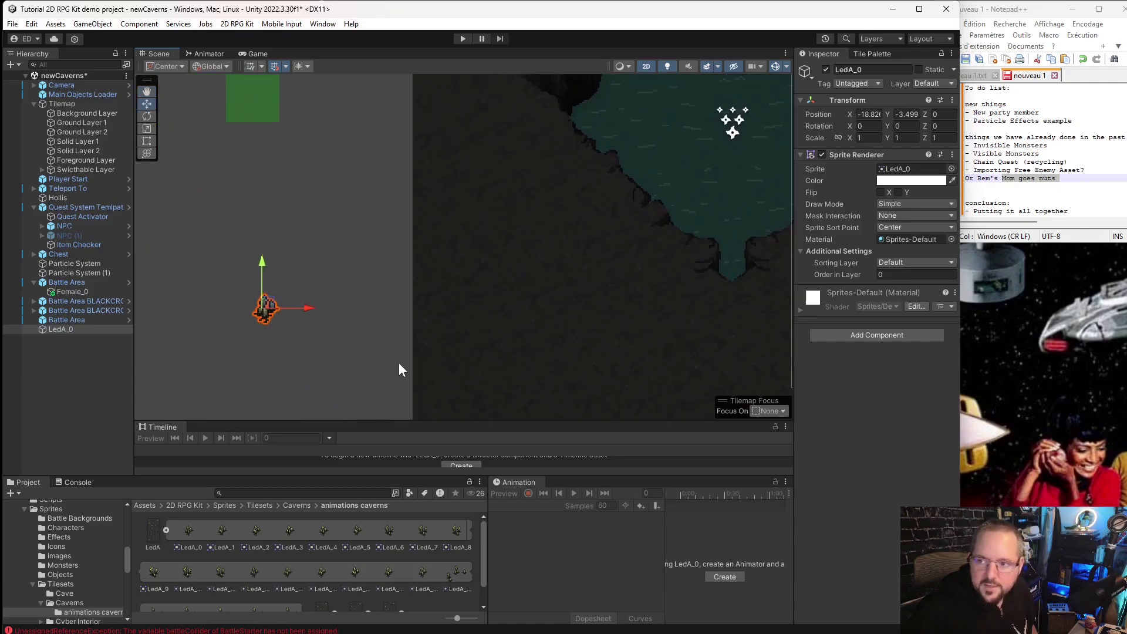
{"action": "left_click", "coordinate": [879, 336]}
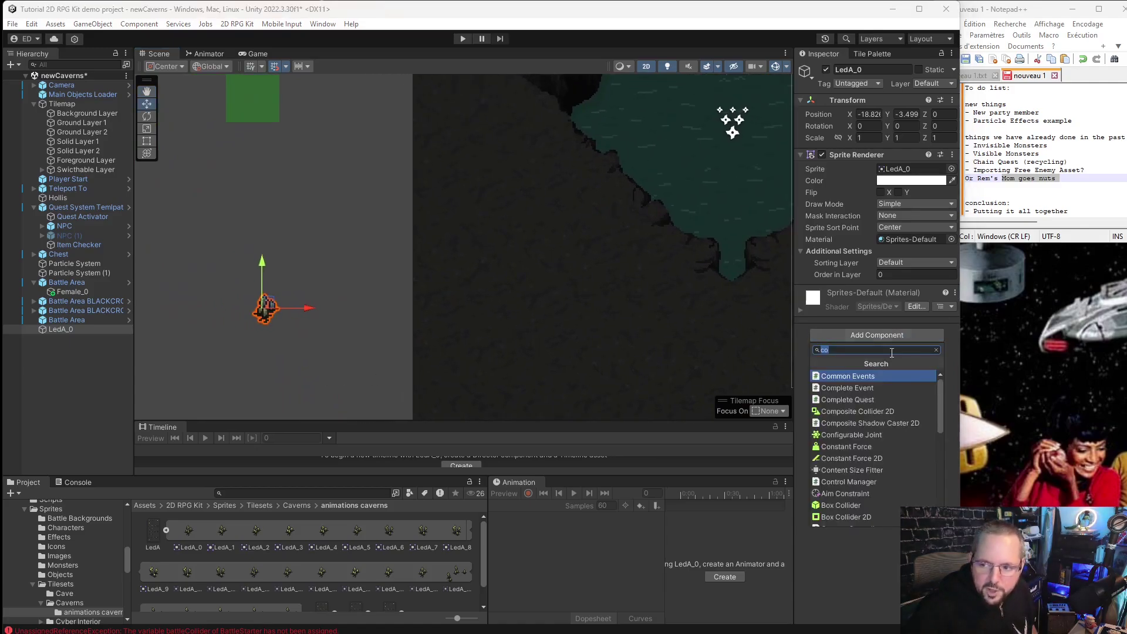
{"action": "left_click", "coordinate": [854, 517]}
{"action": "left_click", "coordinate": [885, 307]}
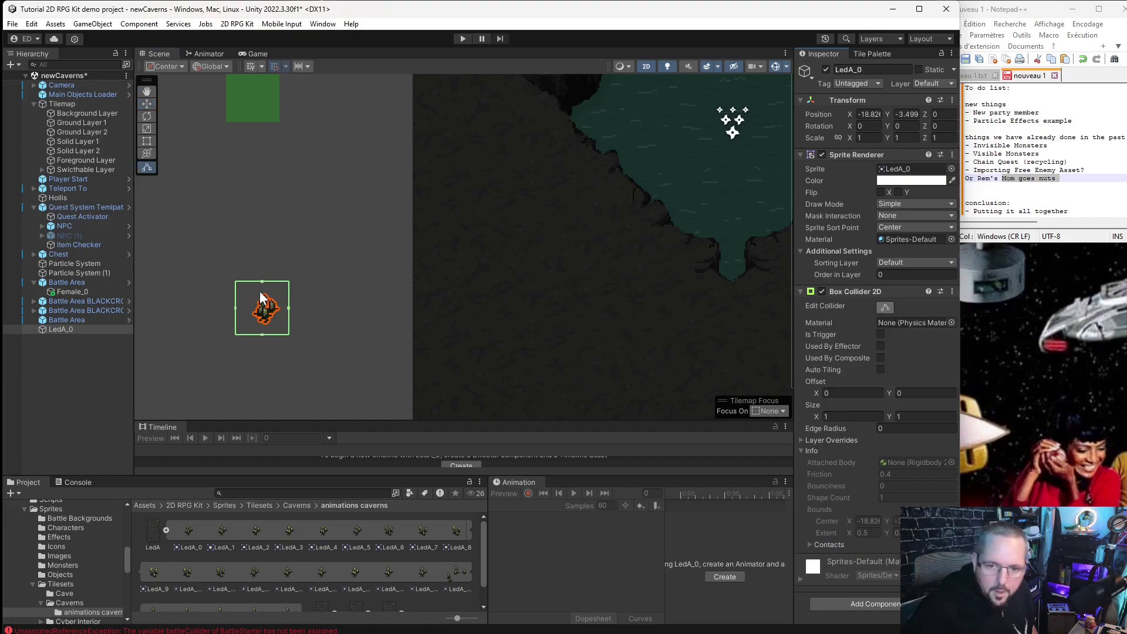
{"action": "left_click_drag", "start_coordinate": [263, 283], "coordinate": [276, 302]}
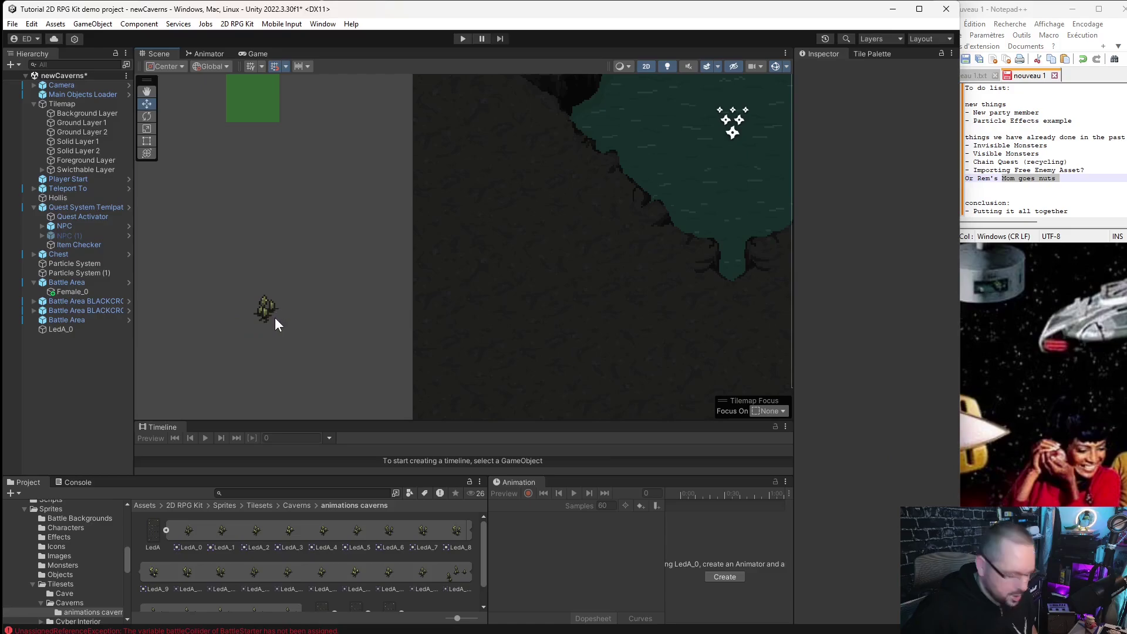
{"action": "left_click_drag", "start_coordinate": [289, 316], "coordinate": [252, 315]}
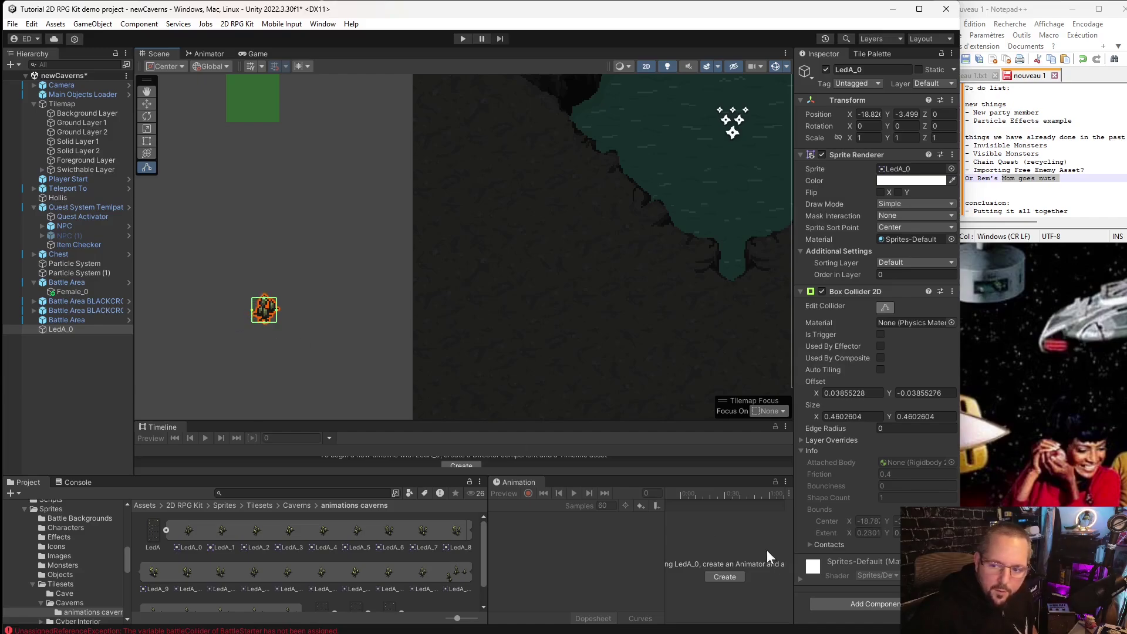
Create an animation clip for LedA_0 and save it as ledA1 in the animations caverns folder.
{"action": "left_click", "coordinate": [726, 576]}
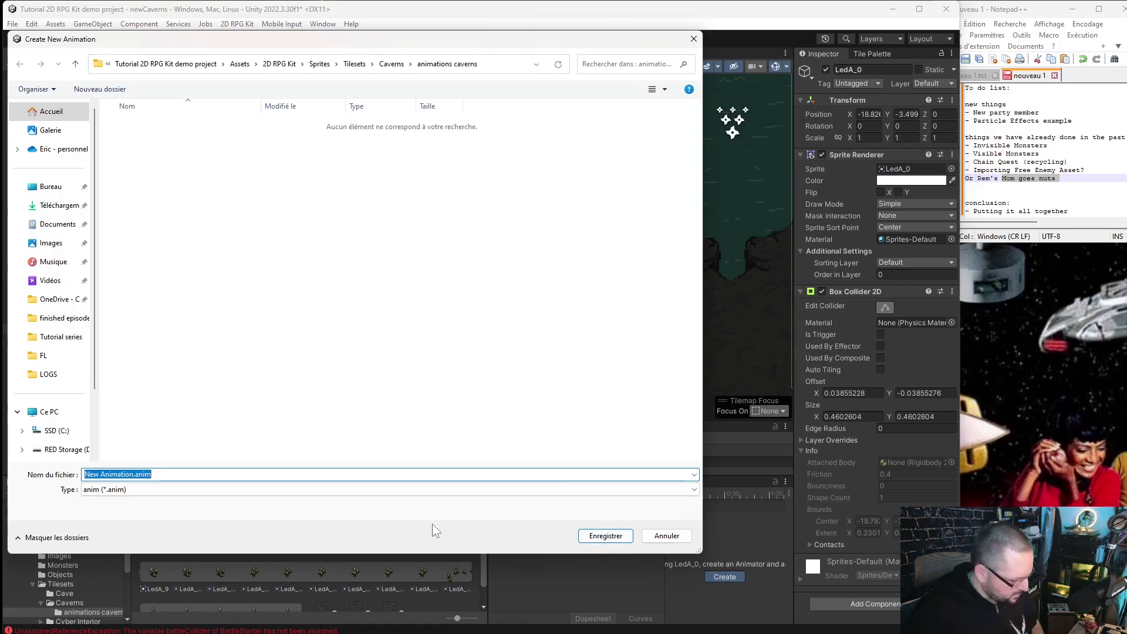
{"action": "type", "text": "ledA"}
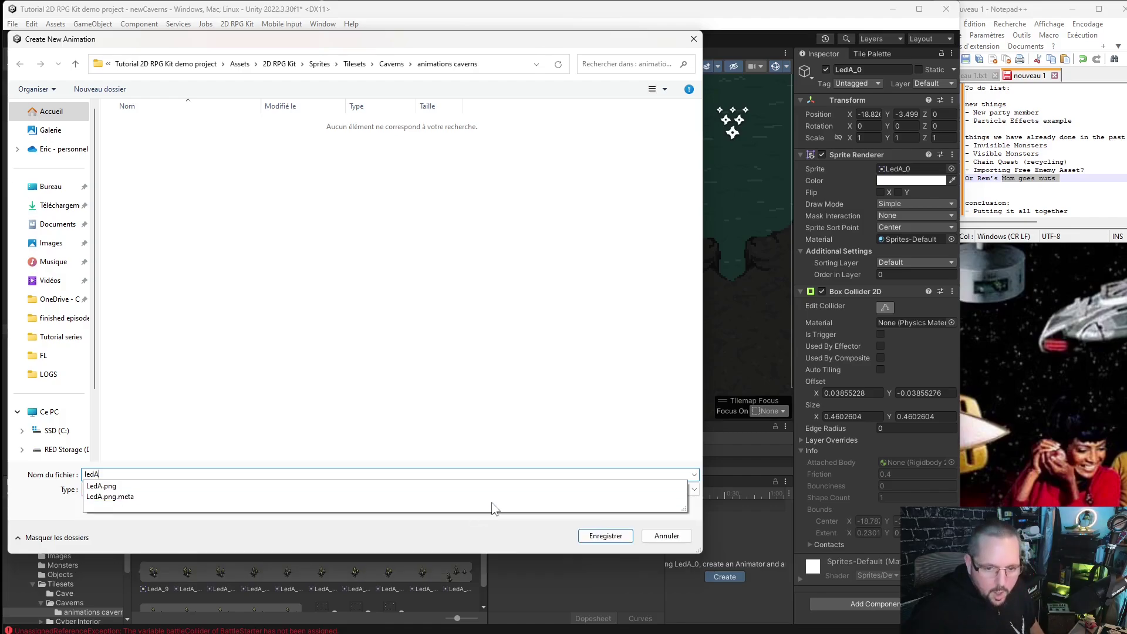
{"action": "type", "text": "1"}
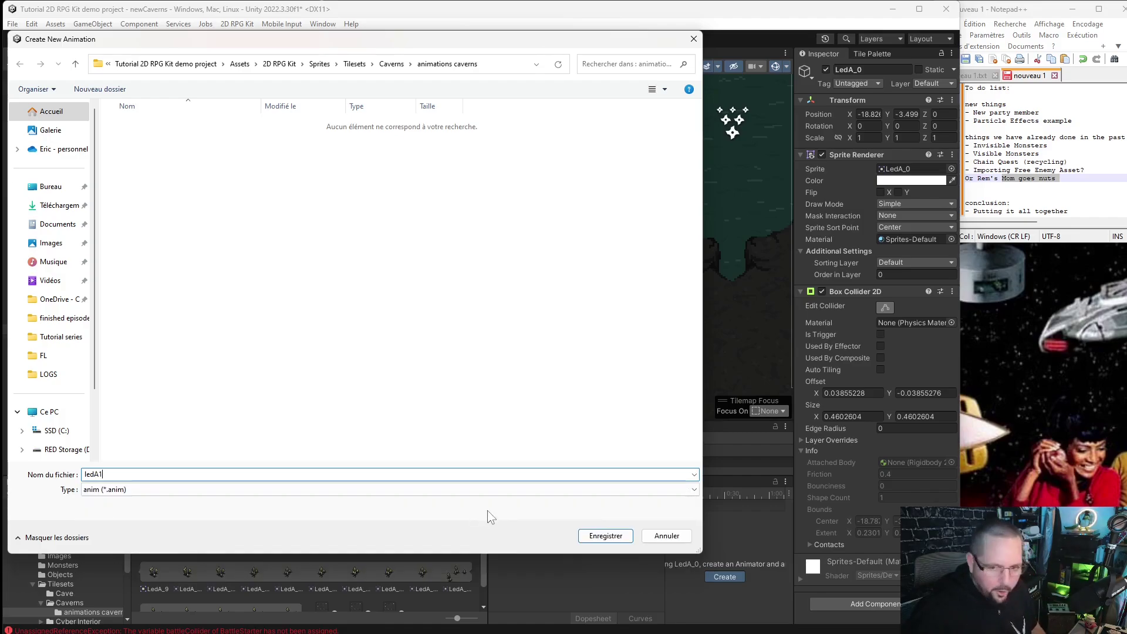
{"action": "left_click", "coordinate": [606, 536]}
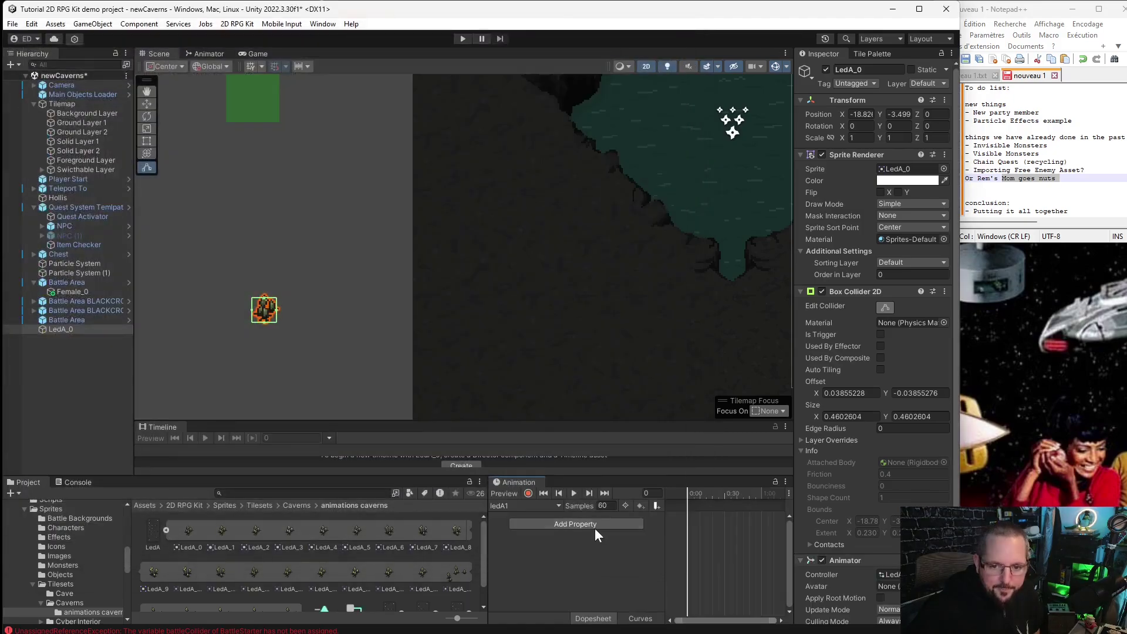
Add the sprites LedA_0 through LedA_5 as frames at the start of the ledA1 animation.
{"action": "left_click", "coordinate": [183, 531]}
{"action": "key", "text": "shift+Right"}
{"action": "key", "text": "shift+Right"}
{"action": "key", "text": "shift+Right"}
{"action": "key", "text": "shift+Right"}
{"action": "key", "text": "shift+Right"}
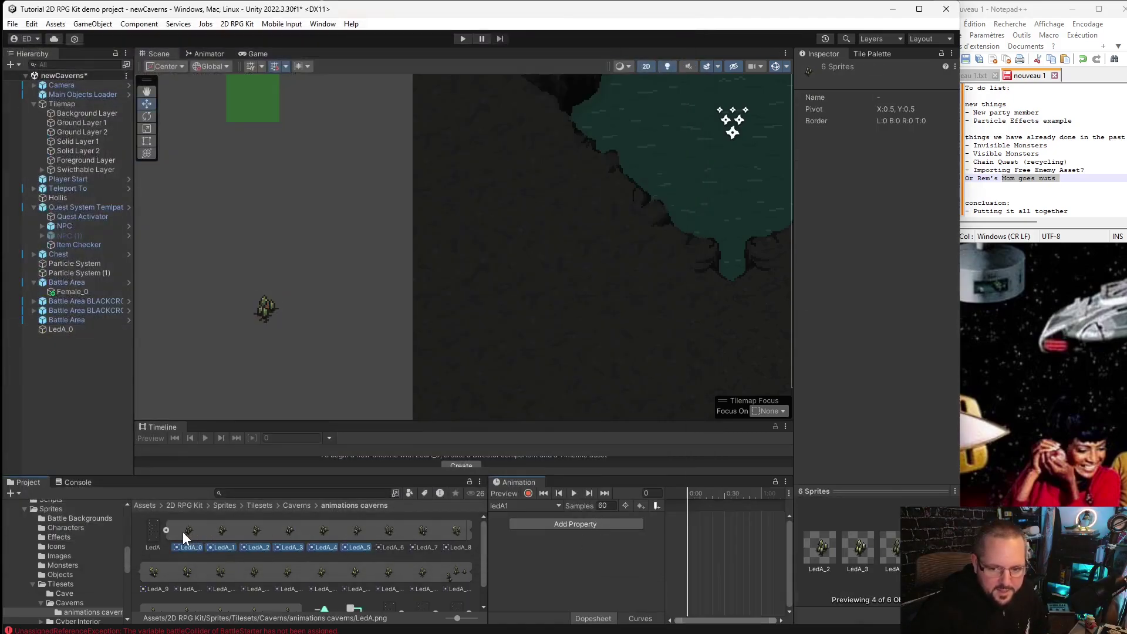
{"action": "left_click_drag", "start_coordinate": [191, 524], "coordinate": [687, 517]}
Set the ledA1 animation's sample rate to 20 and preview its playback on the sprite.
{"action": "left_click", "coordinate": [605, 506]}
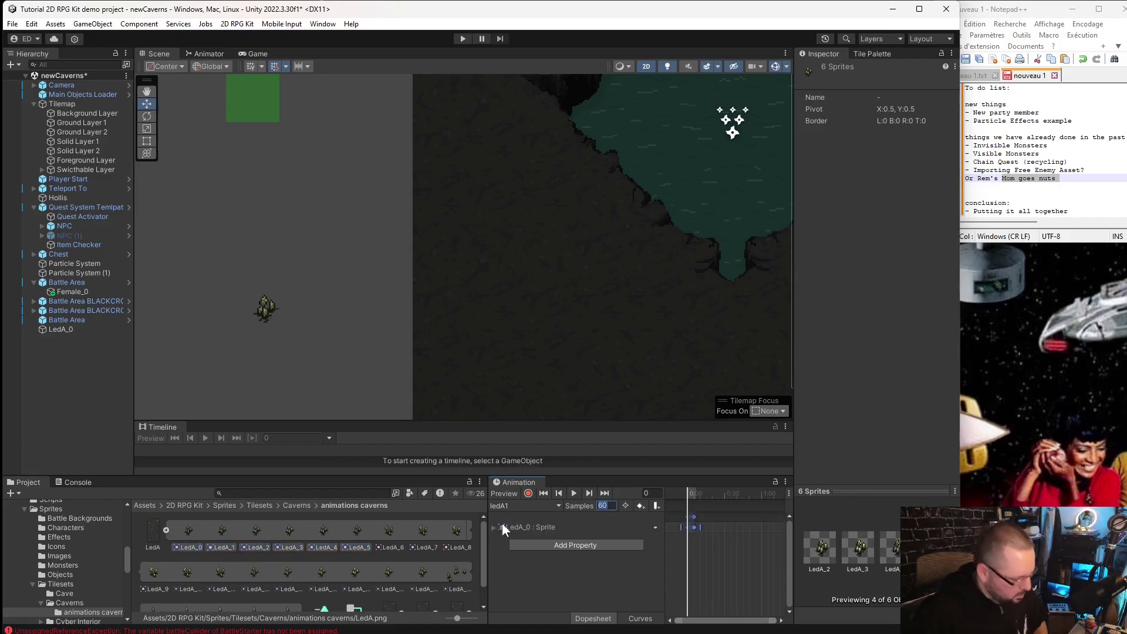
{"action": "type", "text": "20"}
{"action": "left_click", "coordinate": [572, 584]}
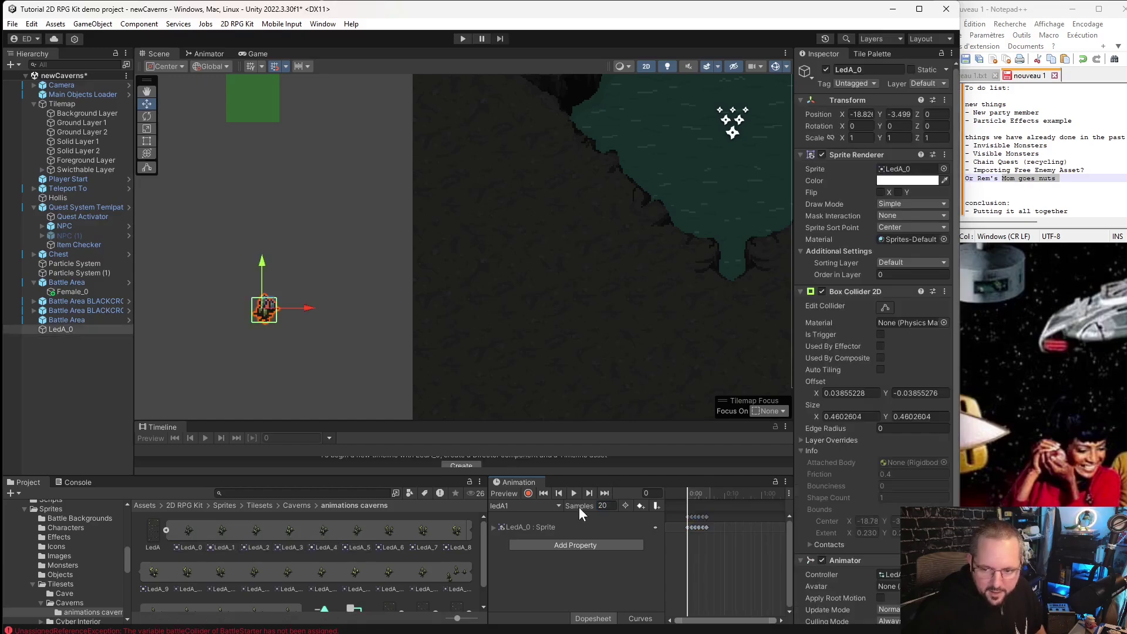
{"action": "left_click", "coordinate": [575, 493]}
{"action": "scroll", "coordinate": [234, 303], "scroll_direction": "up", "scroll_amount": 5}
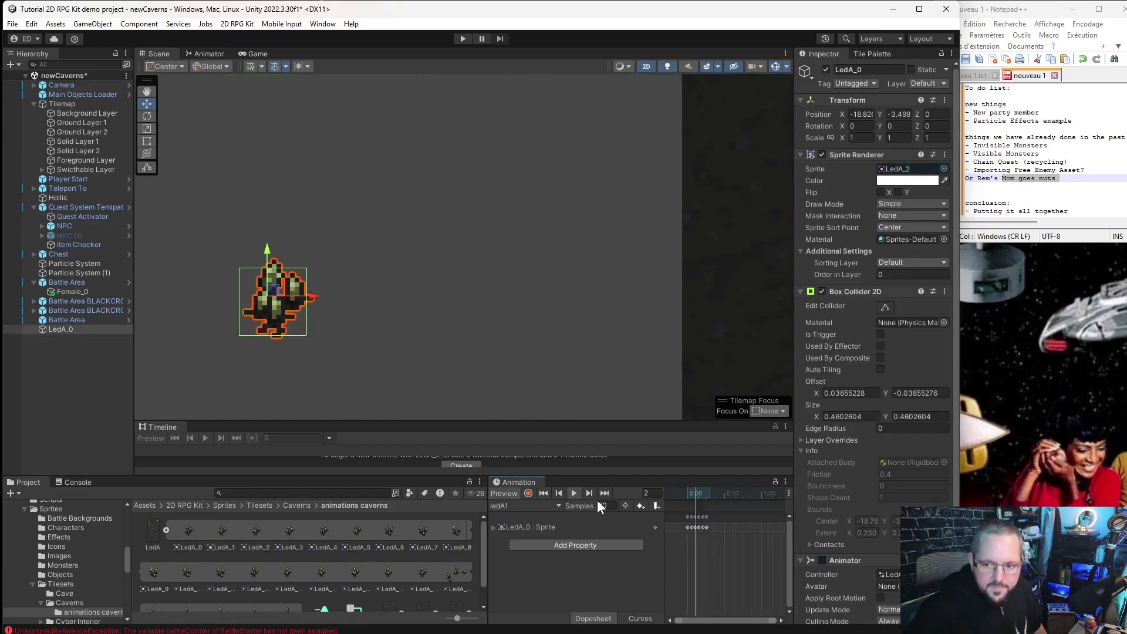
{"action": "left_click", "coordinate": [574, 494]}
Set the ledA1 animation's sample rate to 16 and preview its playback.
{"action": "left_click_drag", "start_coordinate": [613, 505], "coordinate": [597, 492]}
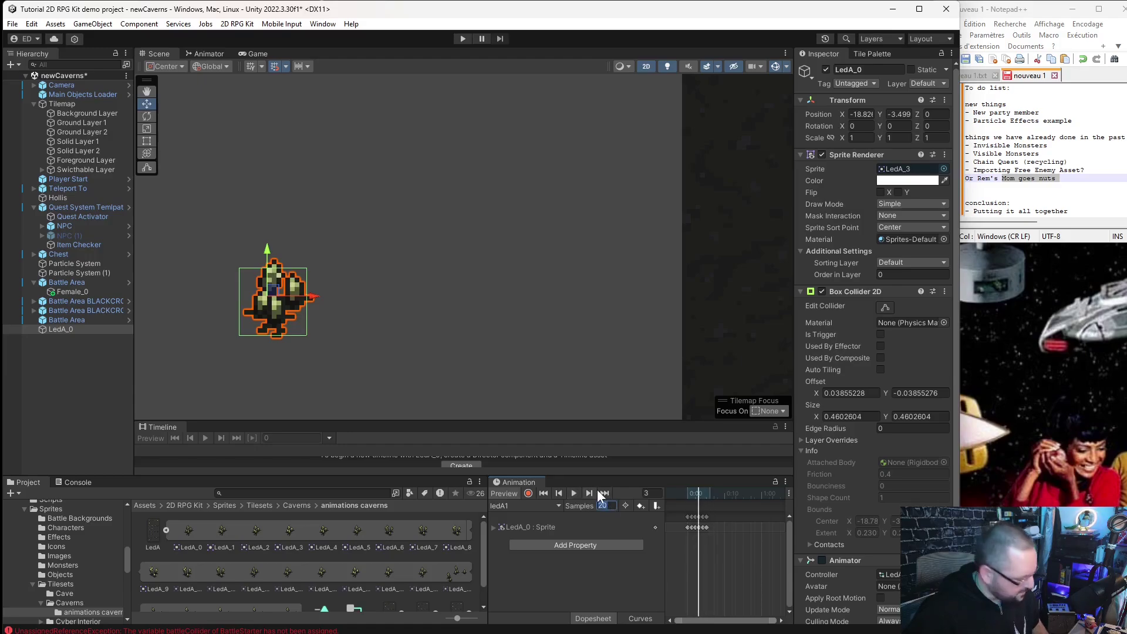
{"action": "type", "text": "16"}
{"action": "key", "text": "Return"}
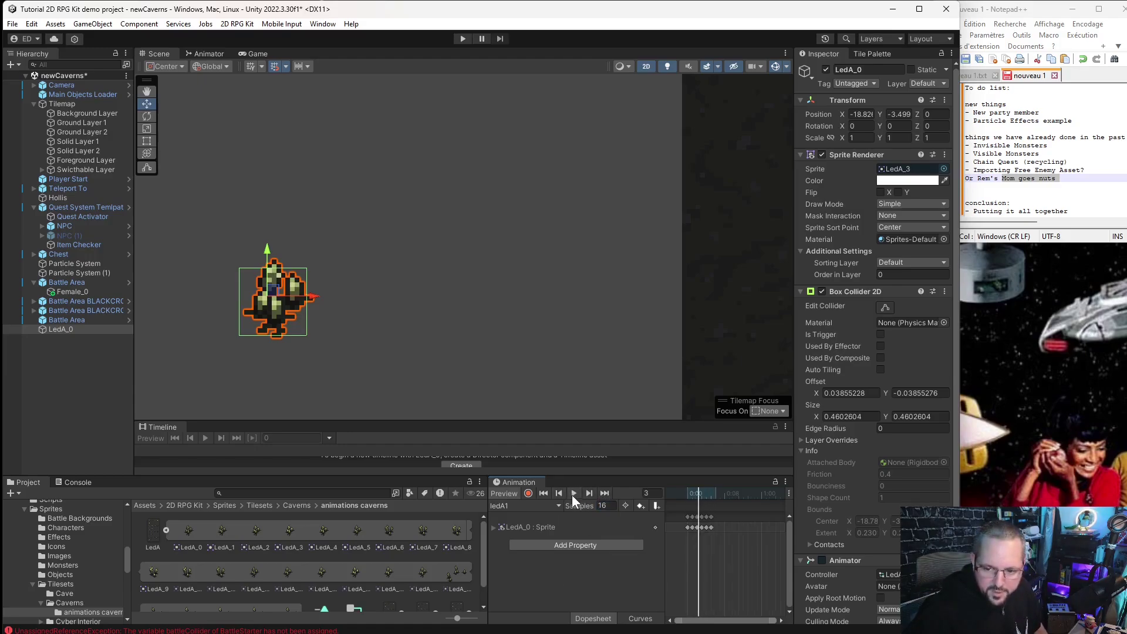
{"action": "left_click", "coordinate": [573, 495]}
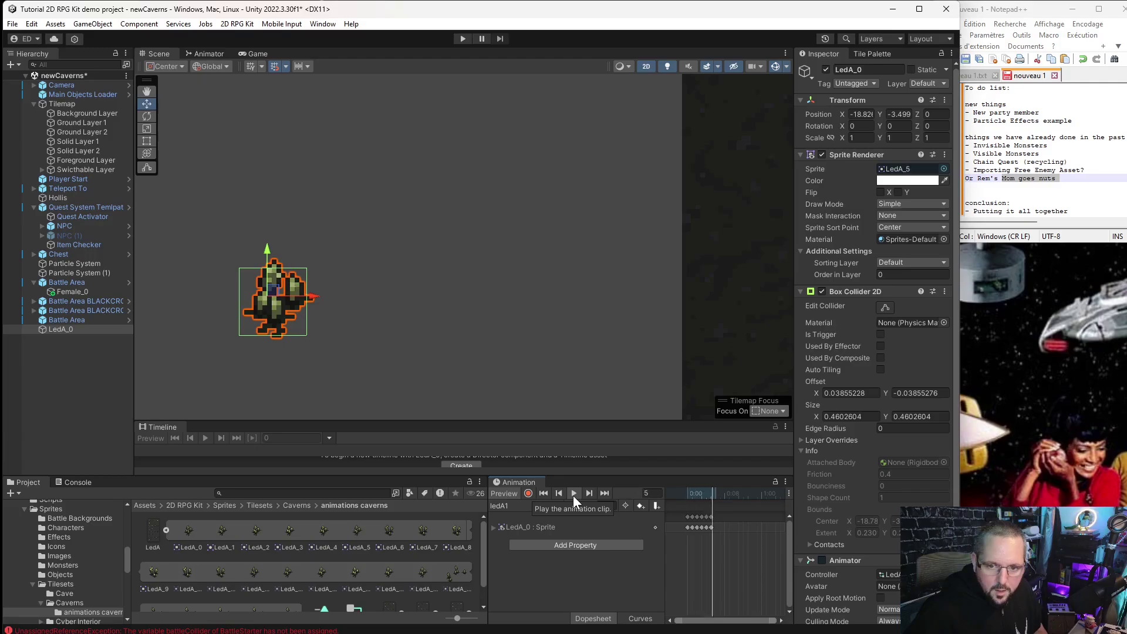
{"action": "left_click", "coordinate": [573, 495]}
{"action": "scroll", "coordinate": [553, 329], "scroll_direction": "down", "scroll_amount": 5}
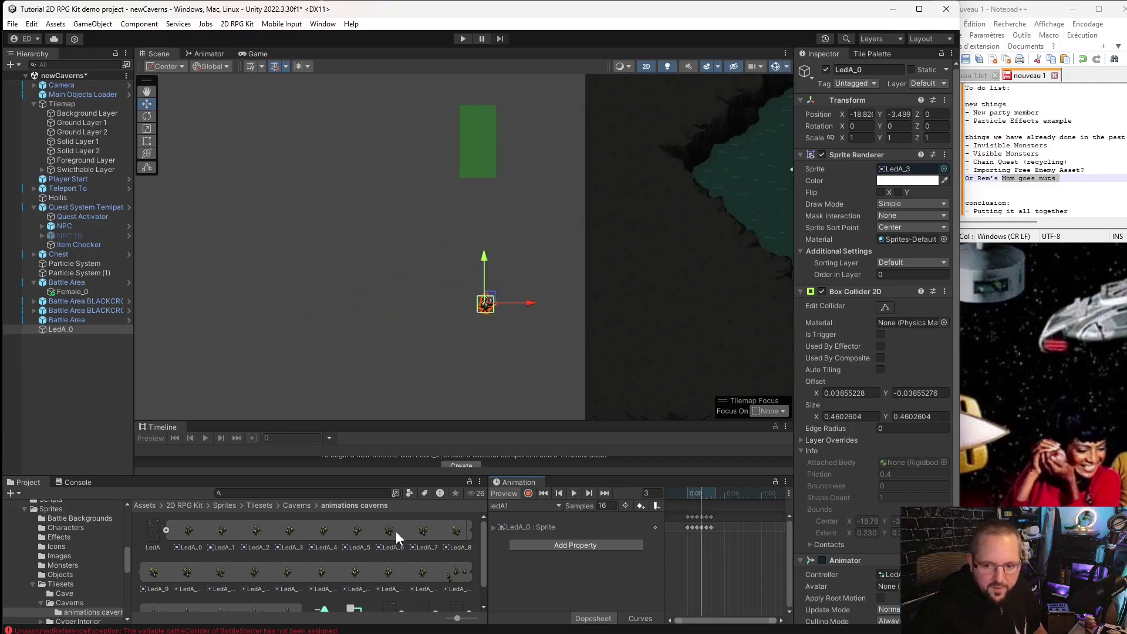
Place the LedA_6 sprite just below LedA_0 and give it a Box Collider 2D fitted to the sprite, about 0.48 by 0.51.
{"action": "left_click_drag", "start_coordinate": [387, 533], "coordinate": [485, 342]}
{"action": "left_click", "coordinate": [882, 335]}
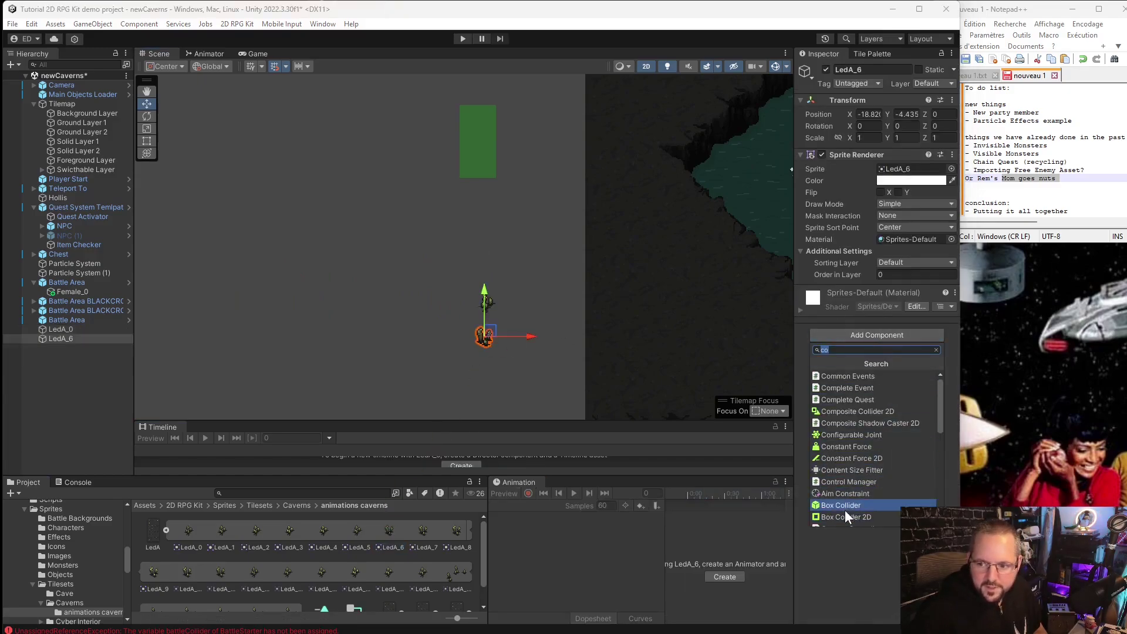
{"action": "left_click", "coordinate": [845, 513]}
{"action": "left_click", "coordinate": [890, 311]}
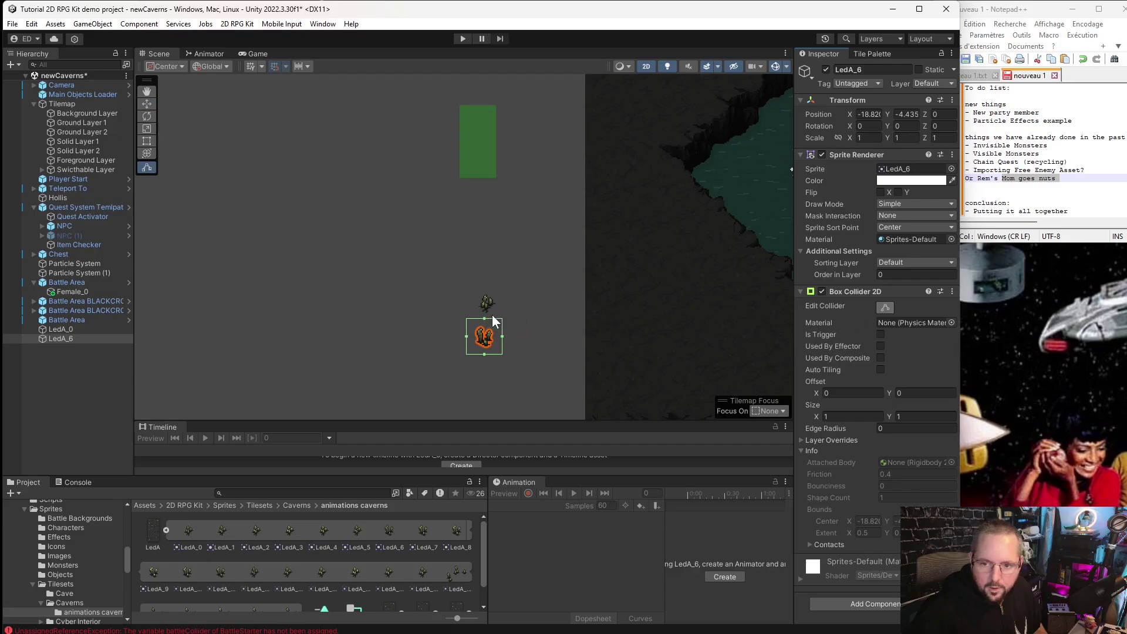
{"action": "left_click_drag", "start_coordinate": [493, 315], "coordinate": [477, 341]}
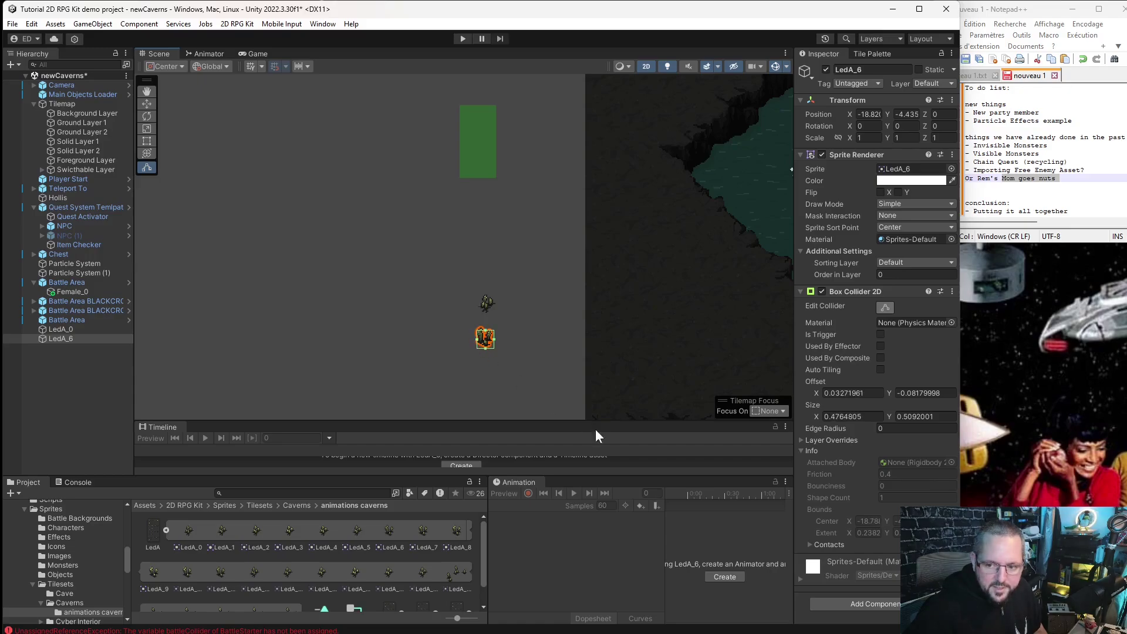
Create an animation clip for LedA_6 and save it as ledA2 in the animations caverns folder.
{"action": "left_click", "coordinate": [731, 576]}
{"action": "type", "text": "le"}
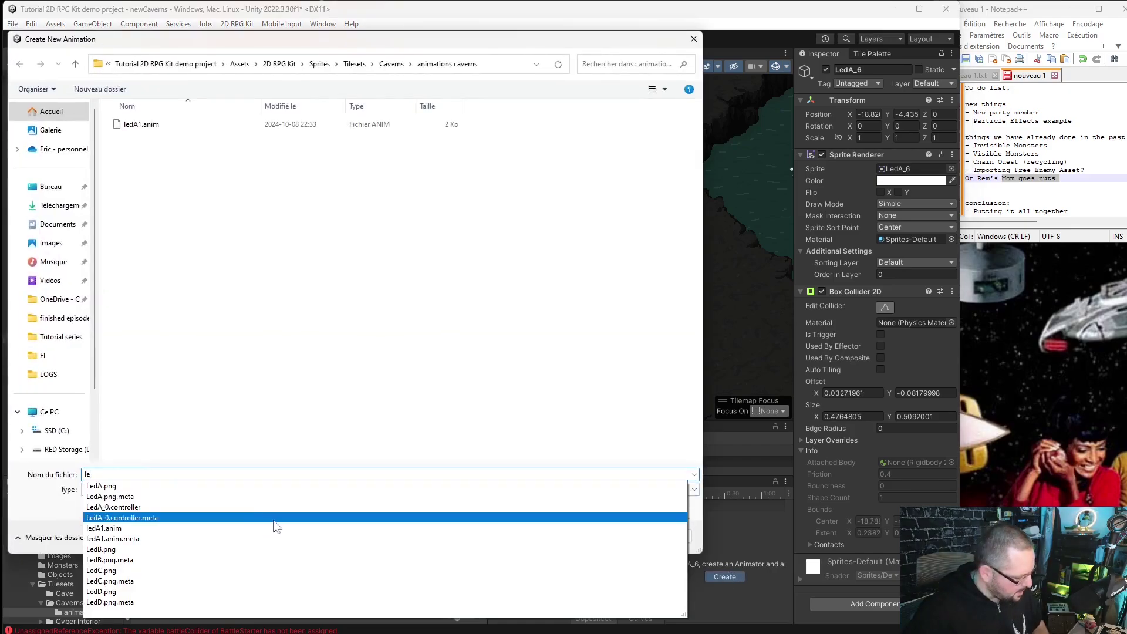
{"action": "type", "text": "dA"}
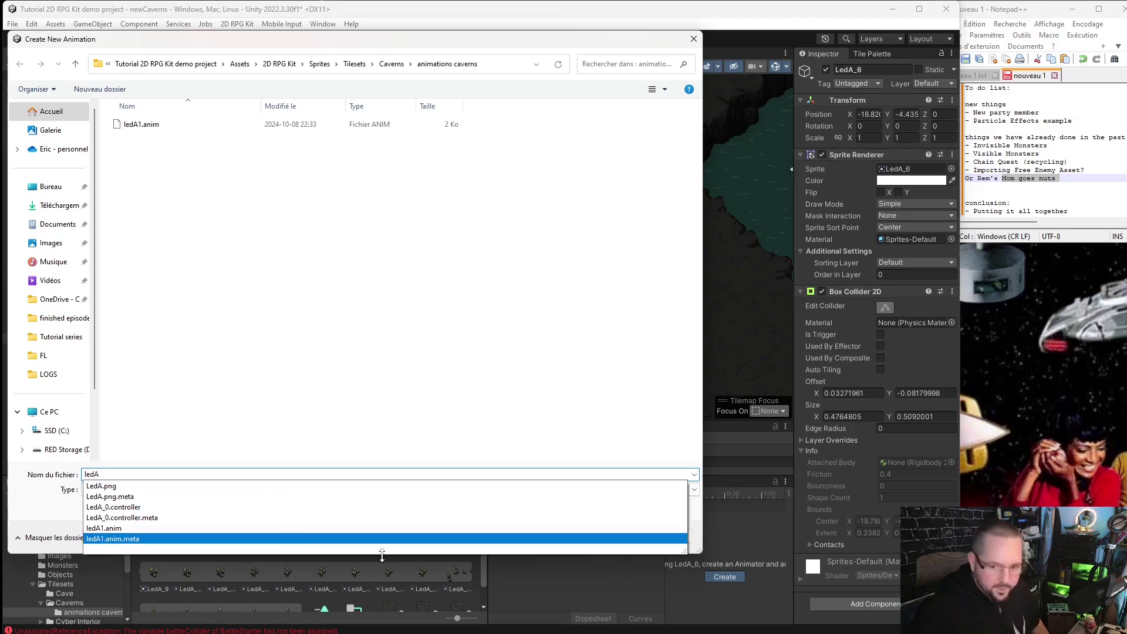
{"action": "type", "text": "2"}
{"action": "left_click", "coordinate": [618, 534]}
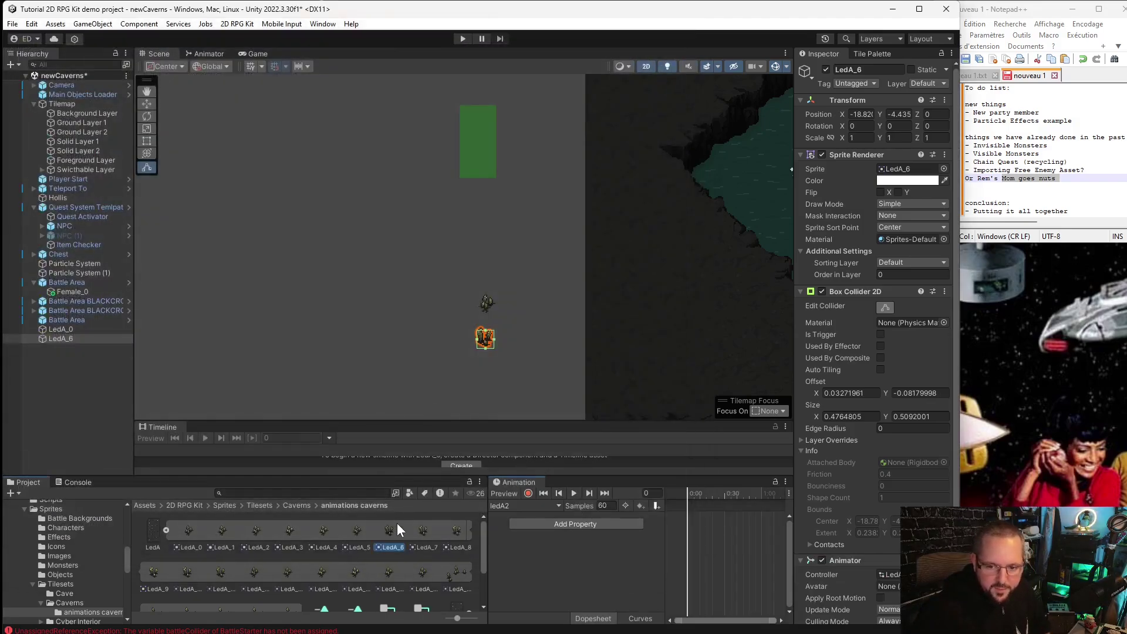
Add the sprites LedA_6 through LedA_11 as frames at the start of the ledA2 animation.
{"action": "left_click_drag", "start_coordinate": [396, 522], "coordinate": [174, 568]}
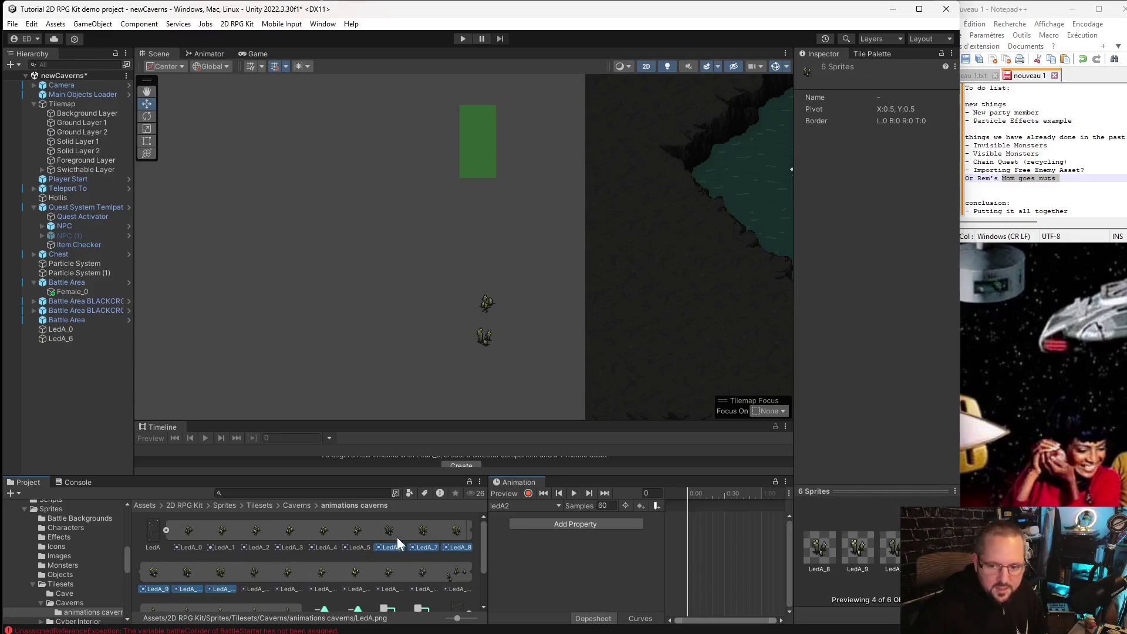
{"action": "left_click_drag", "start_coordinate": [397, 537], "coordinate": [632, 543]}
{"action": "left_click_drag", "start_coordinate": [688, 507], "coordinate": [689, 507]}
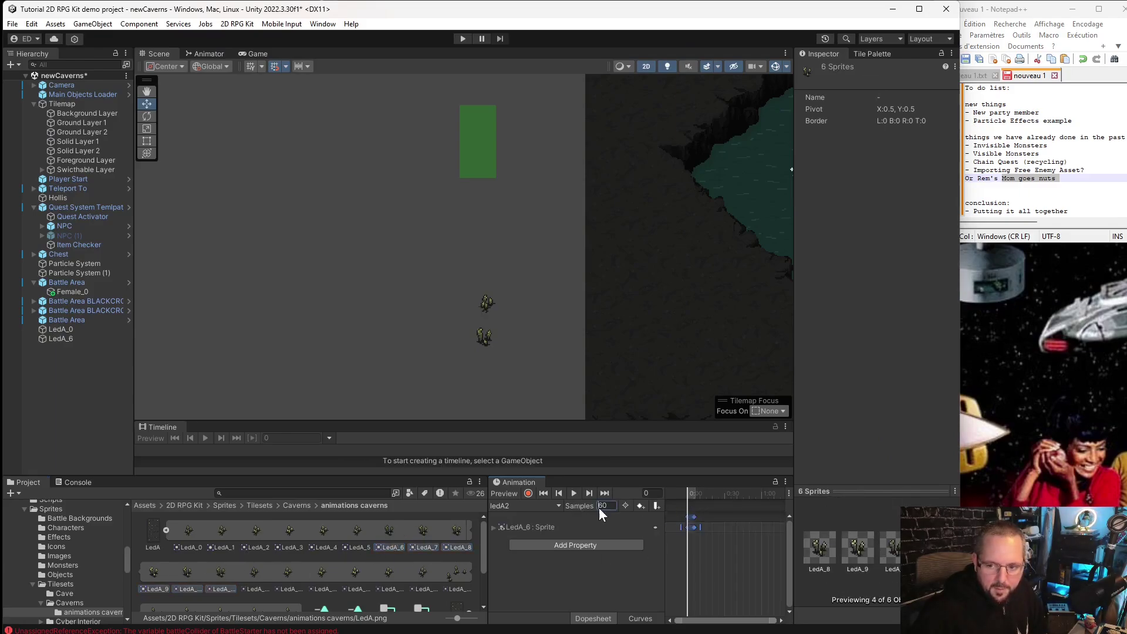
Set the ledA2 animation's sample rate to 16 and preview its playback on the sprite.
{"action": "type", "text": "16"}
{"action": "left_click", "coordinate": [604, 596]}
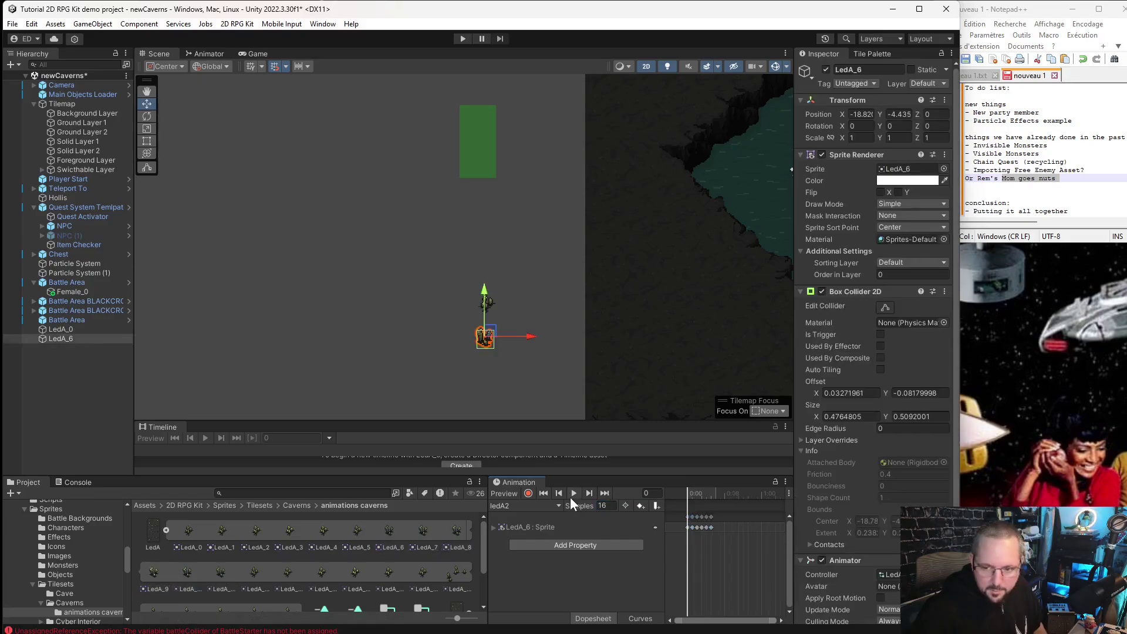
{"action": "left_click", "coordinate": [572, 494]}
{"action": "scroll", "coordinate": [482, 329], "scroll_direction": "up", "scroll_amount": 5}
{"action": "scroll", "coordinate": [567, 331], "scroll_direction": "down", "scroll_amount": 2}
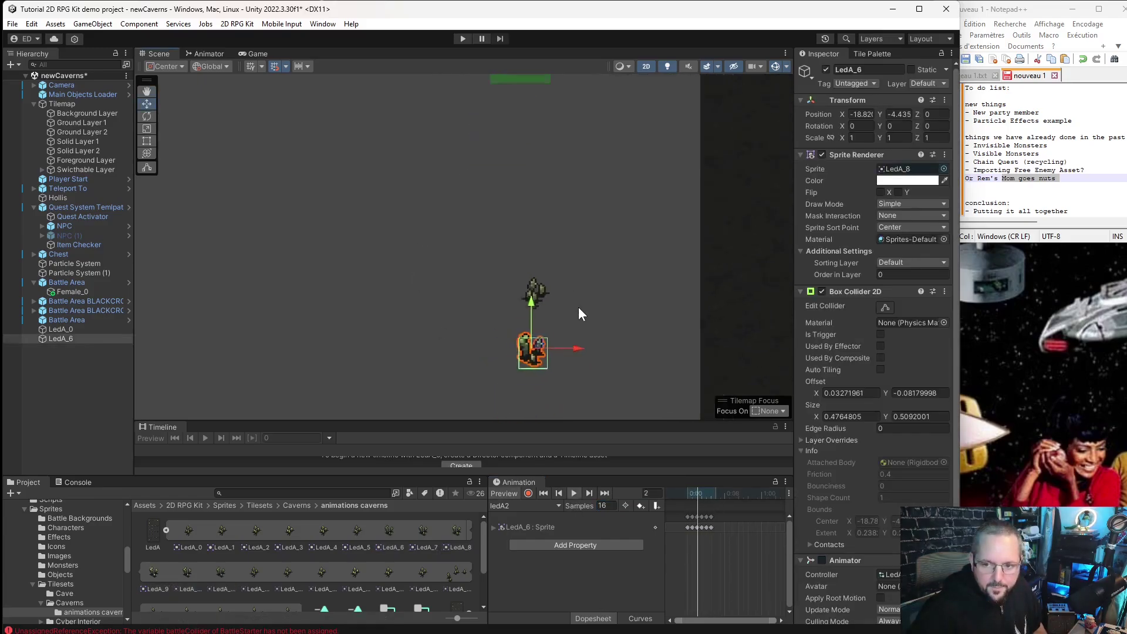
{"action": "left_click", "coordinate": [573, 493]}
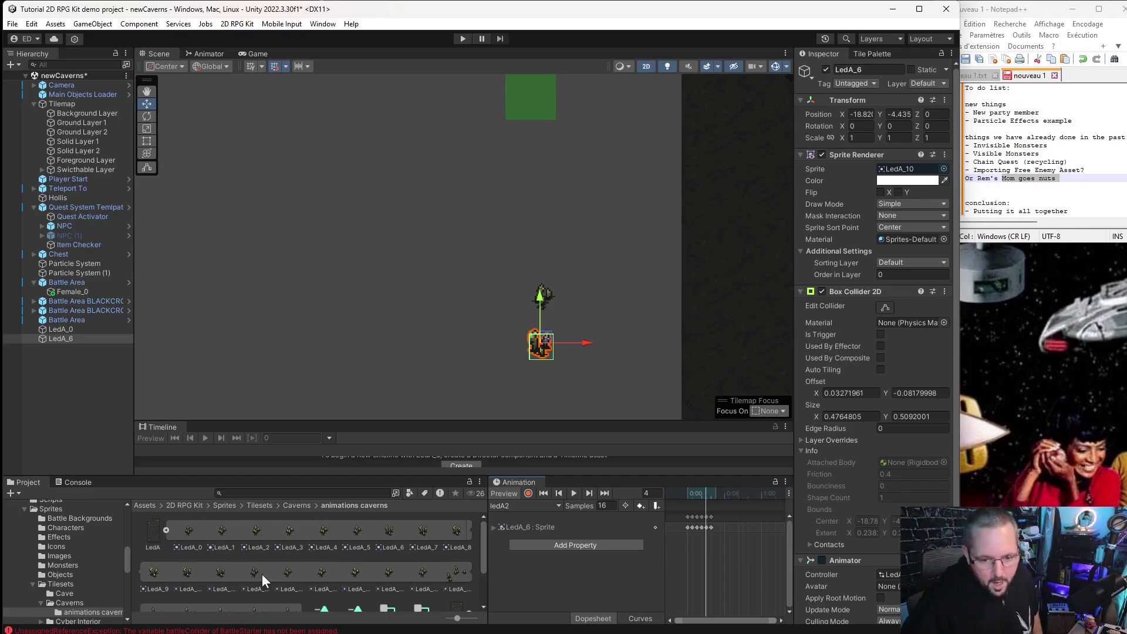
Place the LedA_12 sprite up and to the left of LedA_0 with a fitted Box Collider 2D of about 0.44 by 0.51.
{"action": "left_click_drag", "start_coordinate": [250, 572], "coordinate": [389, 271]}
{"action": "left_click", "coordinate": [876, 335]}
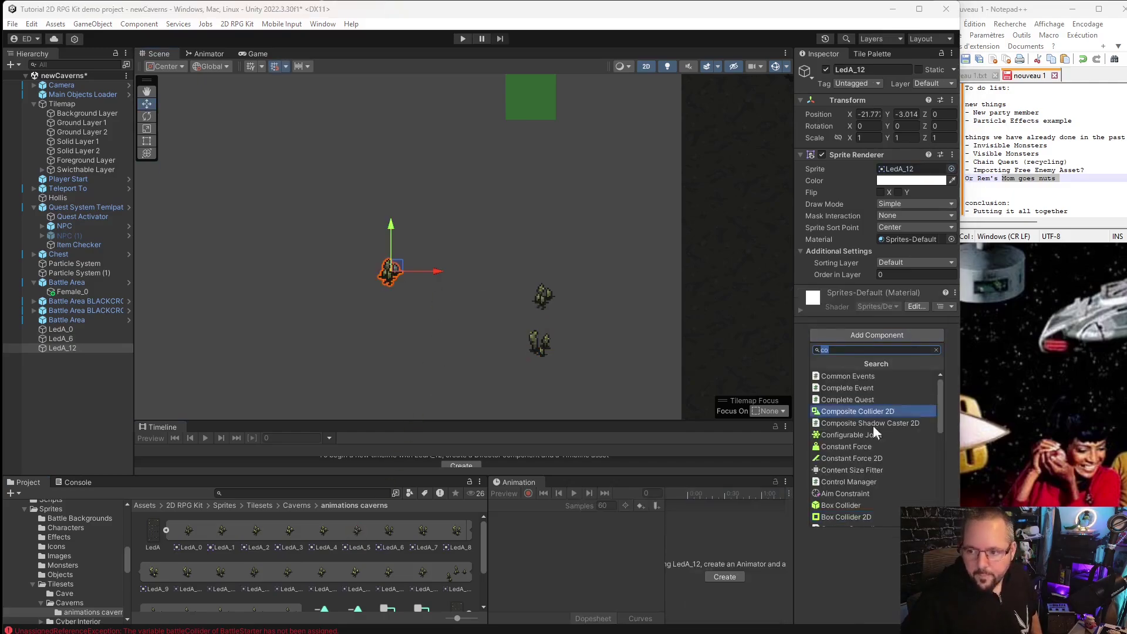
{"action": "left_click", "coordinate": [852, 516]}
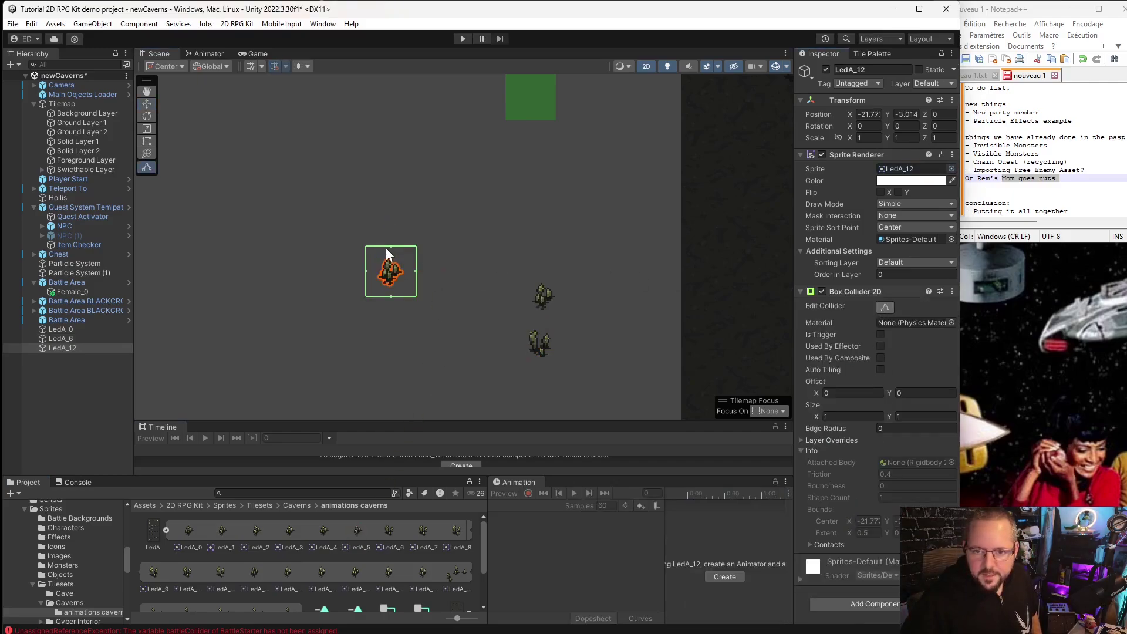
{"action": "left_click_drag", "start_coordinate": [385, 248], "coordinate": [400, 276]}
{"action": "left_click_drag", "start_coordinate": [382, 281], "coordinate": [393, 285]}
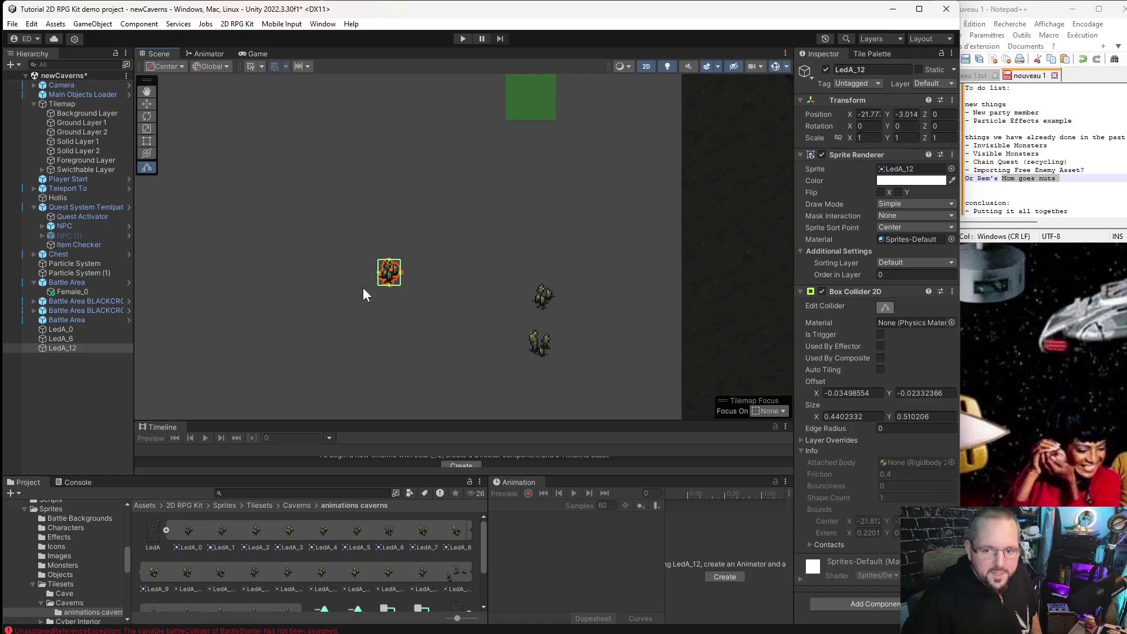
Create an animation clip for LedA_12 and save it as ledA3 in the animations caverns folder.
{"action": "left_click", "coordinate": [728, 575]}
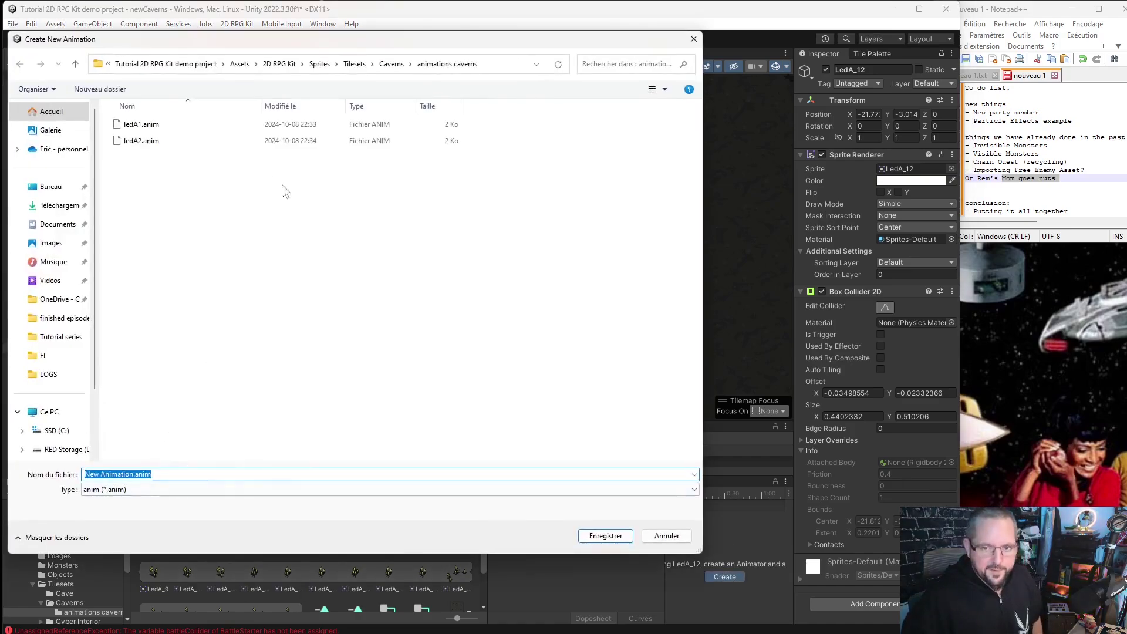
{"action": "type", "text": "led"}
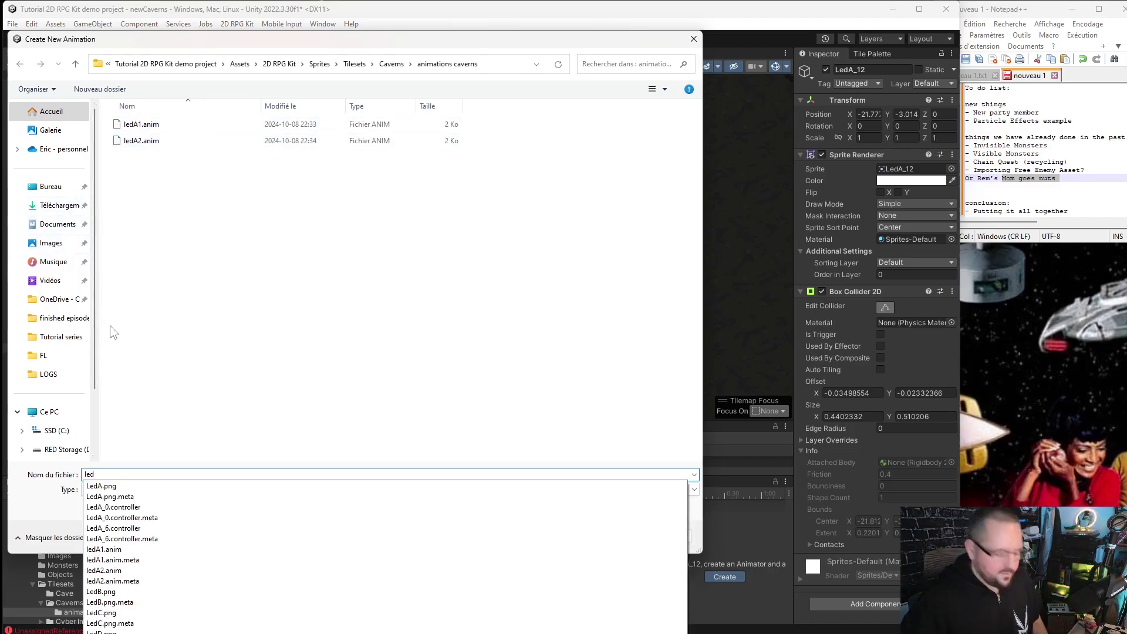
{"action": "type", "text": "A3"}
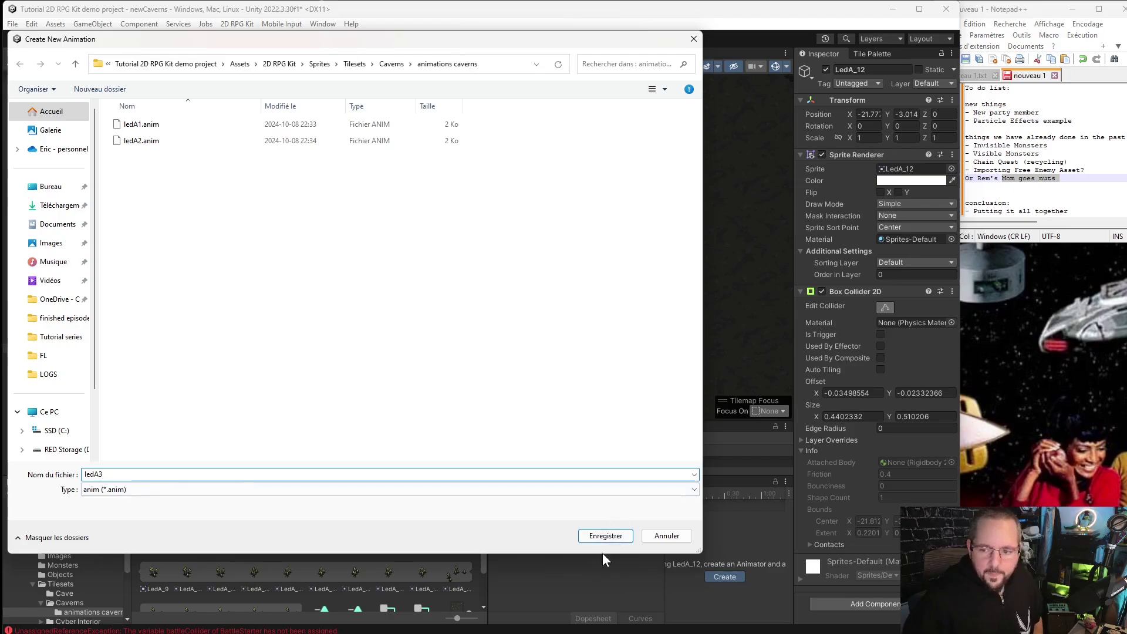
{"action": "left_click", "coordinate": [605, 535]}
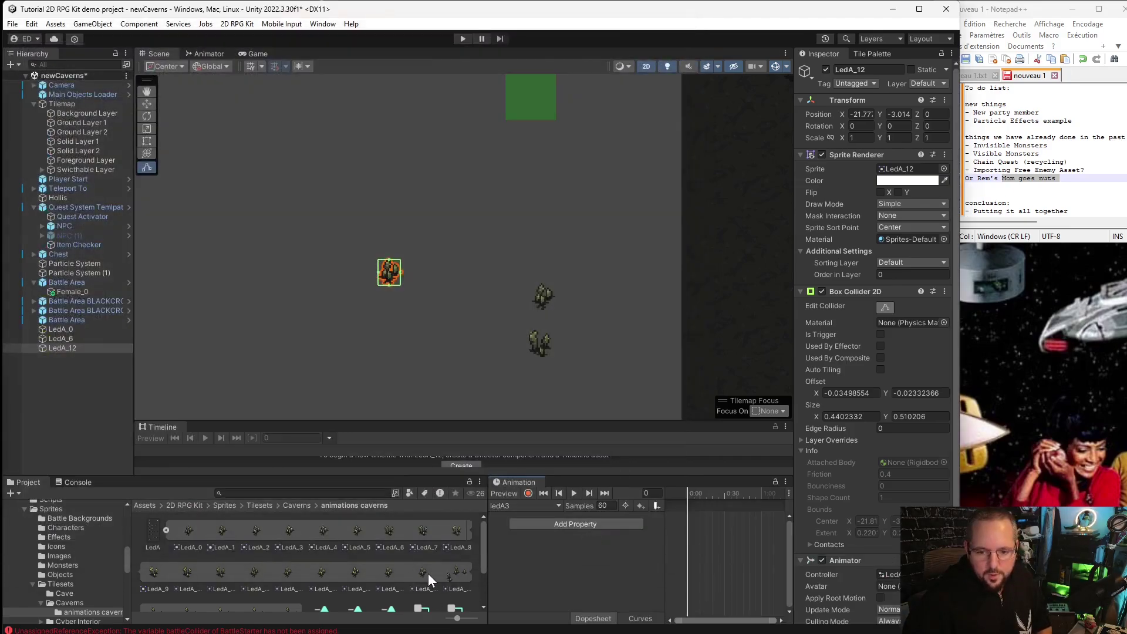
Add the sprites LedA_12 through LedA_17 as frames at the start of the ledA3 animation and set its sample rate to 16.
{"action": "left_click", "coordinate": [258, 569]}
{"action": "key", "text": "shift+Right"}
{"action": "key", "text": "shift+Right"}
{"action": "key", "text": "shift+Right"}
{"action": "key", "text": "shift+Right"}
{"action": "key", "text": "shift+Right"}
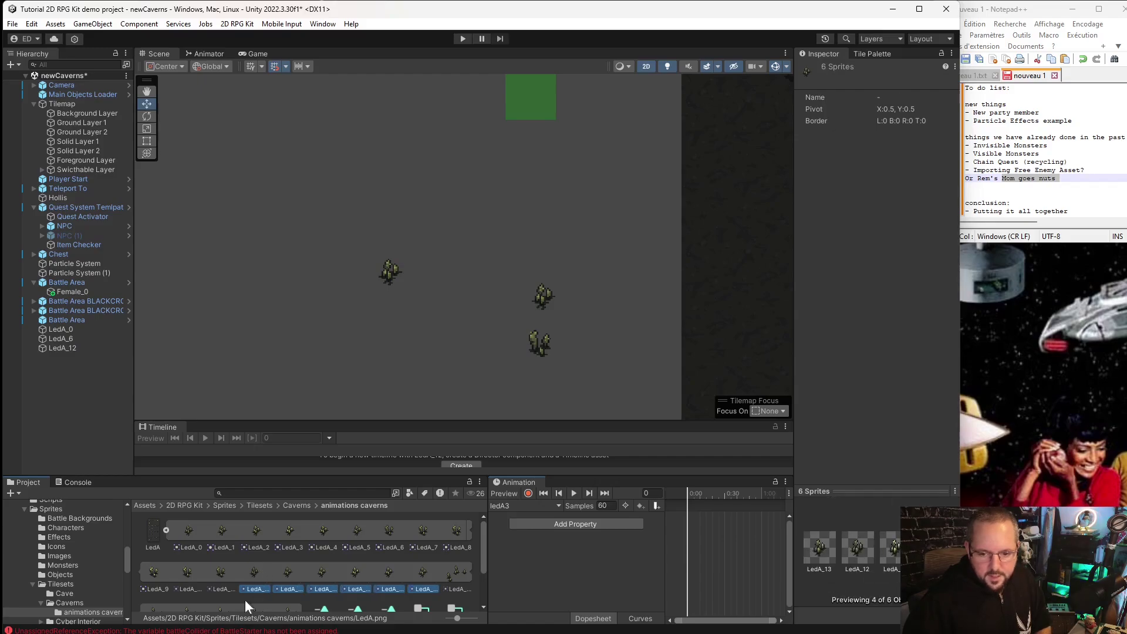
{"action": "left_click_drag", "start_coordinate": [262, 565], "coordinate": [682, 513]}
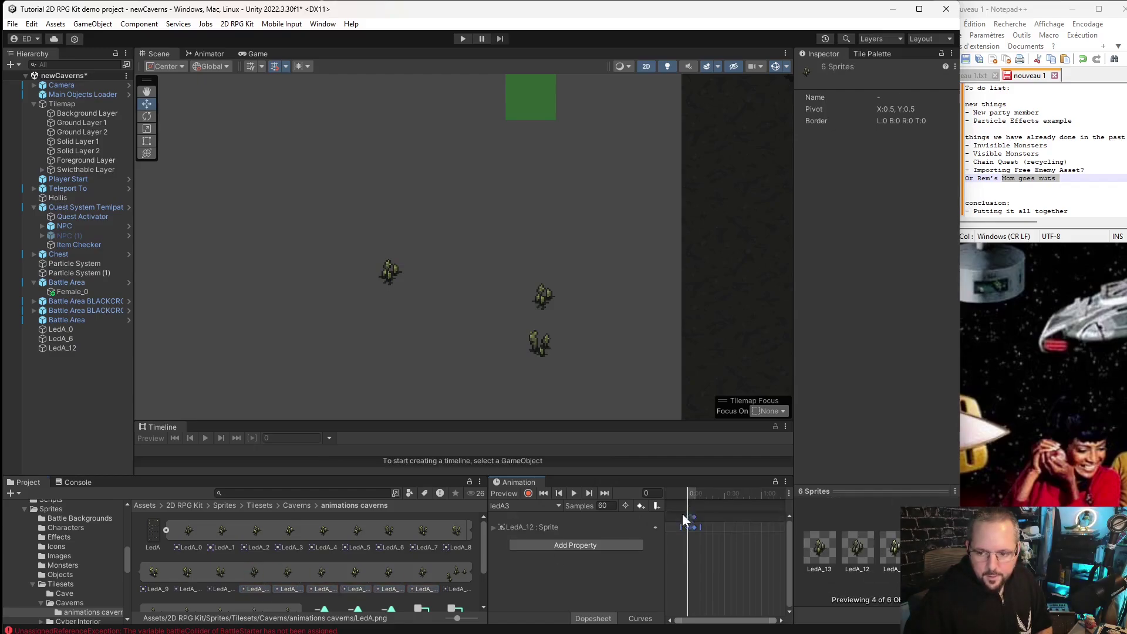
{"action": "type", "text": "16"}
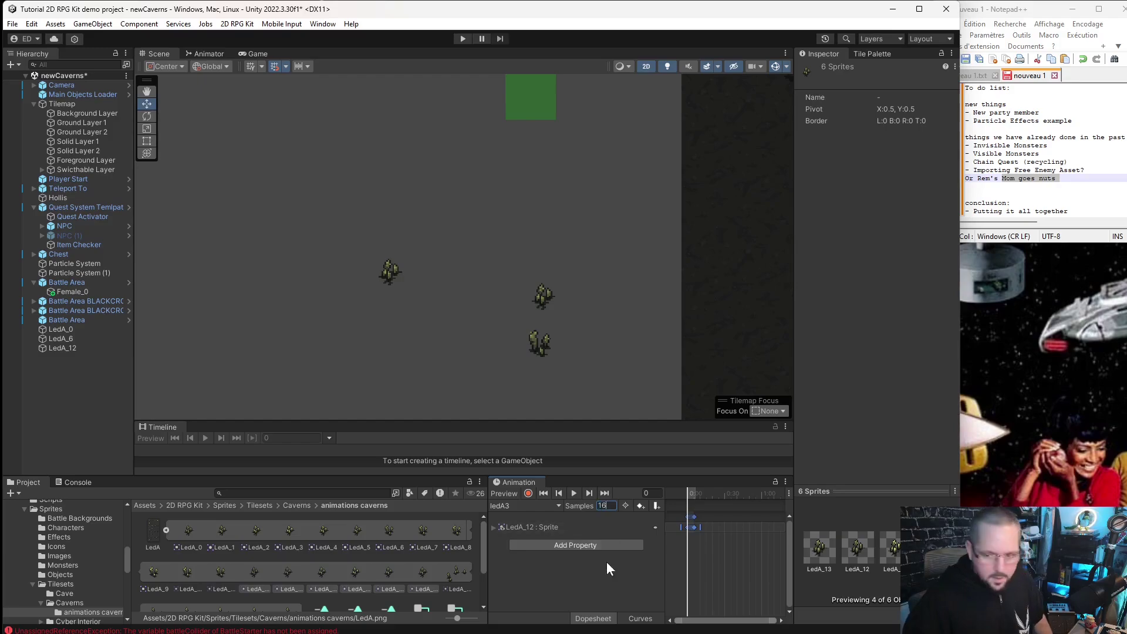
{"action": "key", "text": "Return"}
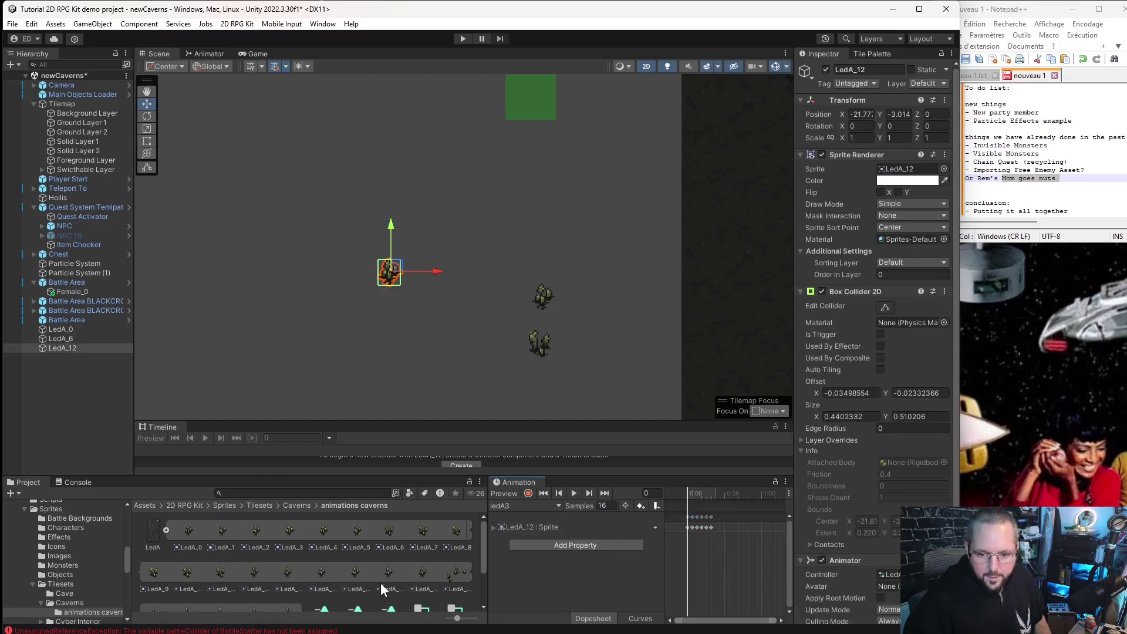
Place the LedA_18 sprite below and left of LedA_12 with a Box Collider 2D fitted to about 0.91 by 0.72.
{"action": "left_click_drag", "start_coordinate": [452, 576], "coordinate": [325, 352]}
{"action": "scroll", "coordinate": [429, 547], "scroll_direction": "down", "scroll_amount": 1}
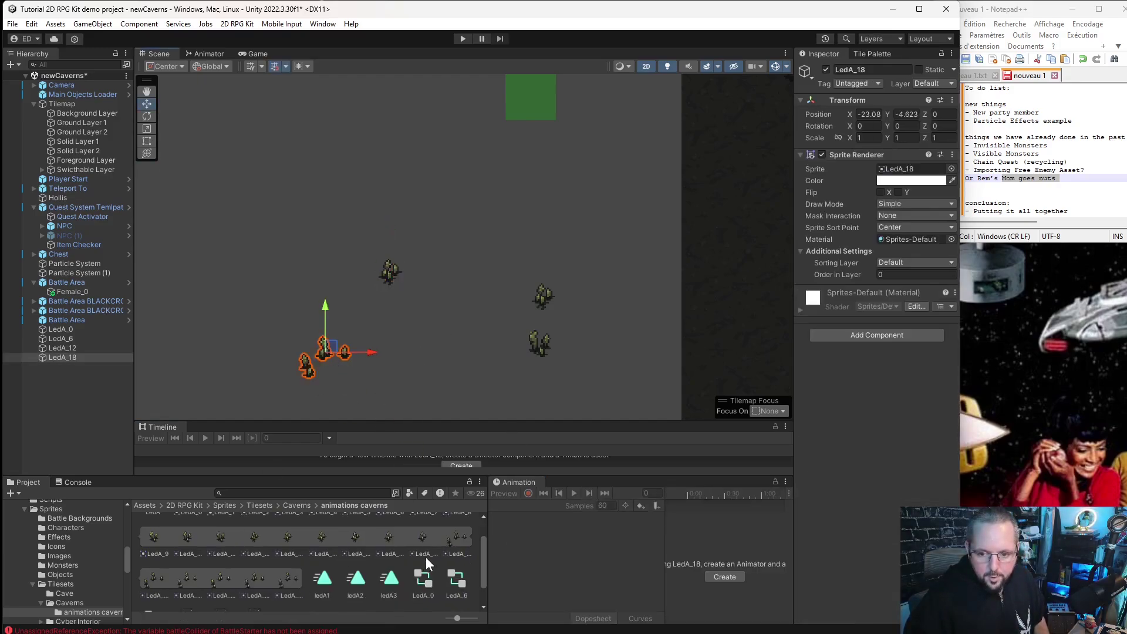
{"action": "left_click", "coordinate": [886, 336]}
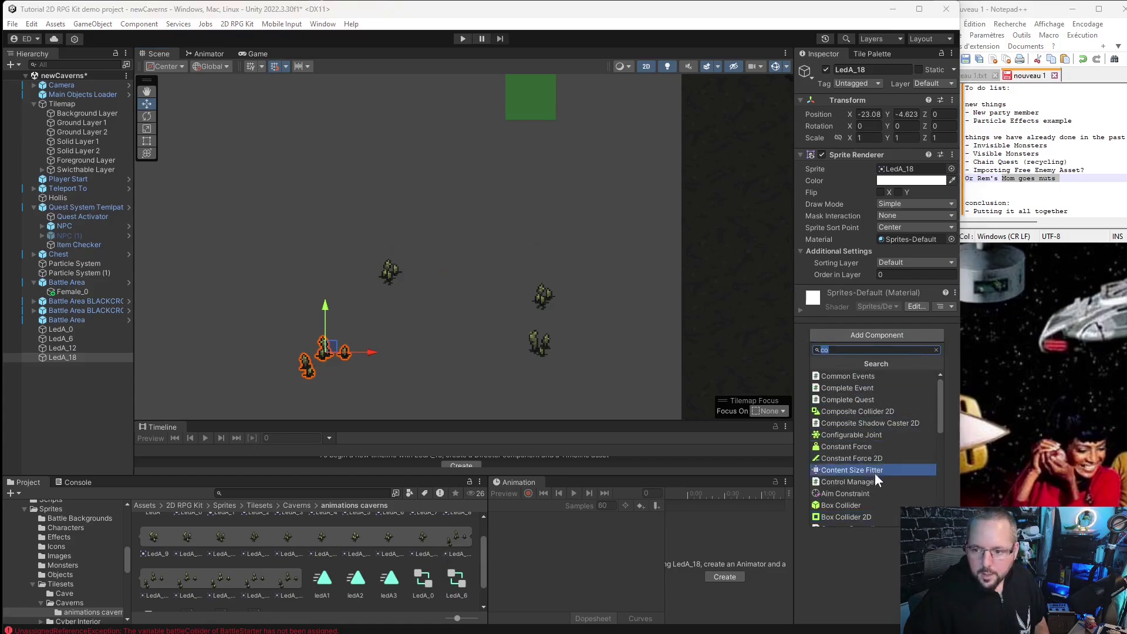
{"action": "left_click", "coordinate": [859, 515]}
{"action": "left_click", "coordinate": [885, 308]}
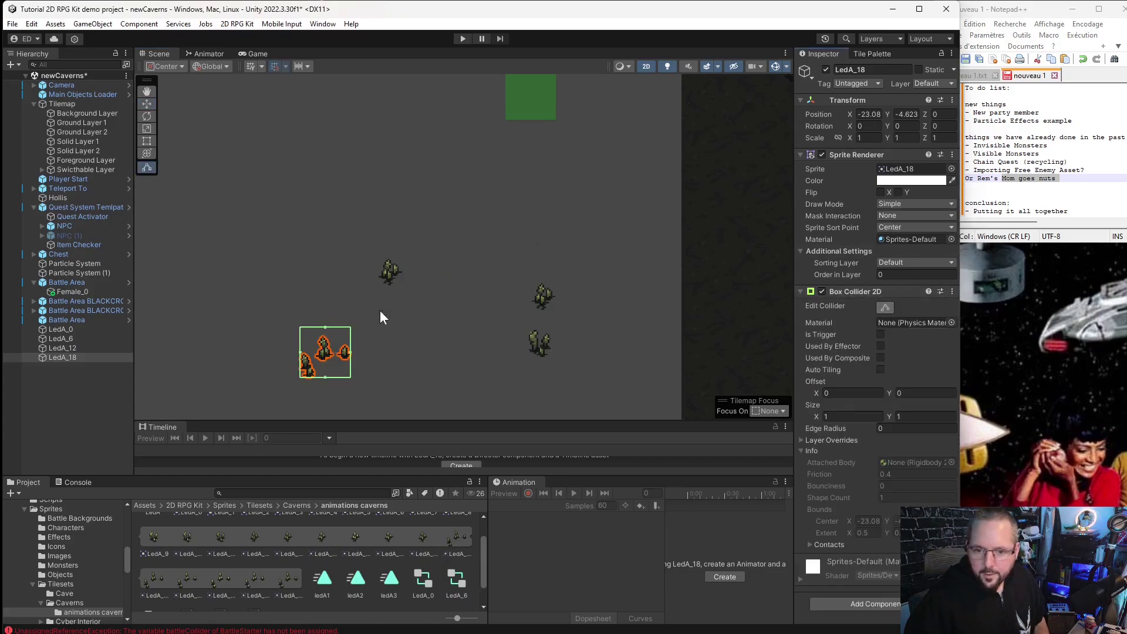
{"action": "left_click_drag", "start_coordinate": [325, 328], "coordinate": [334, 375]}
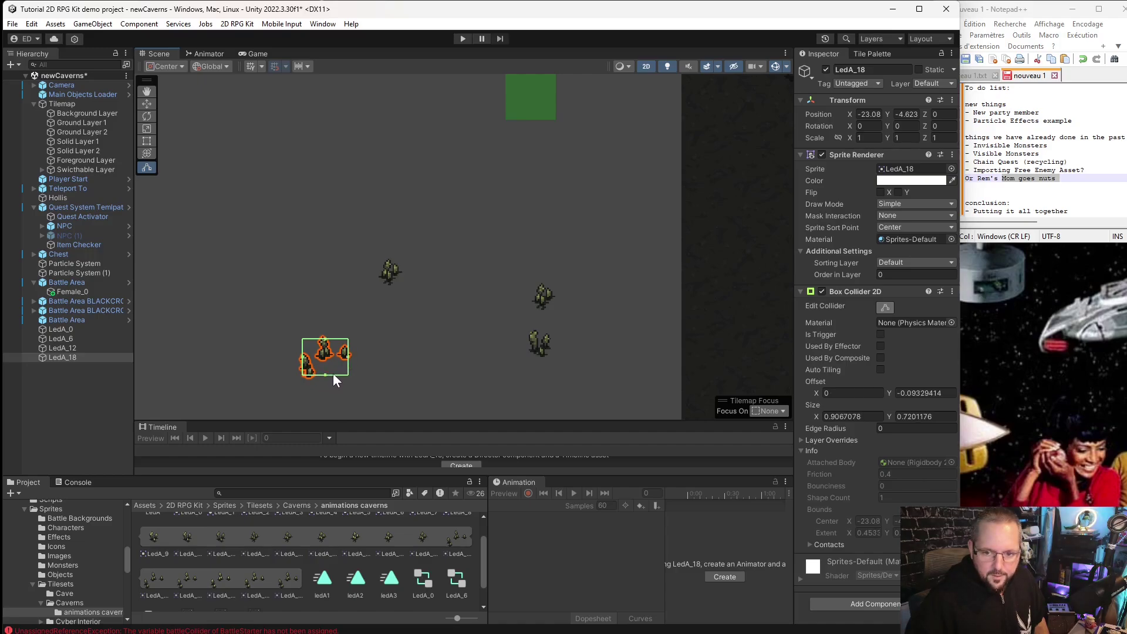
Create an animation clip for LedA_18 and save it as ledA4 in the animations caverns folder.
{"action": "left_click", "coordinate": [725, 577]}
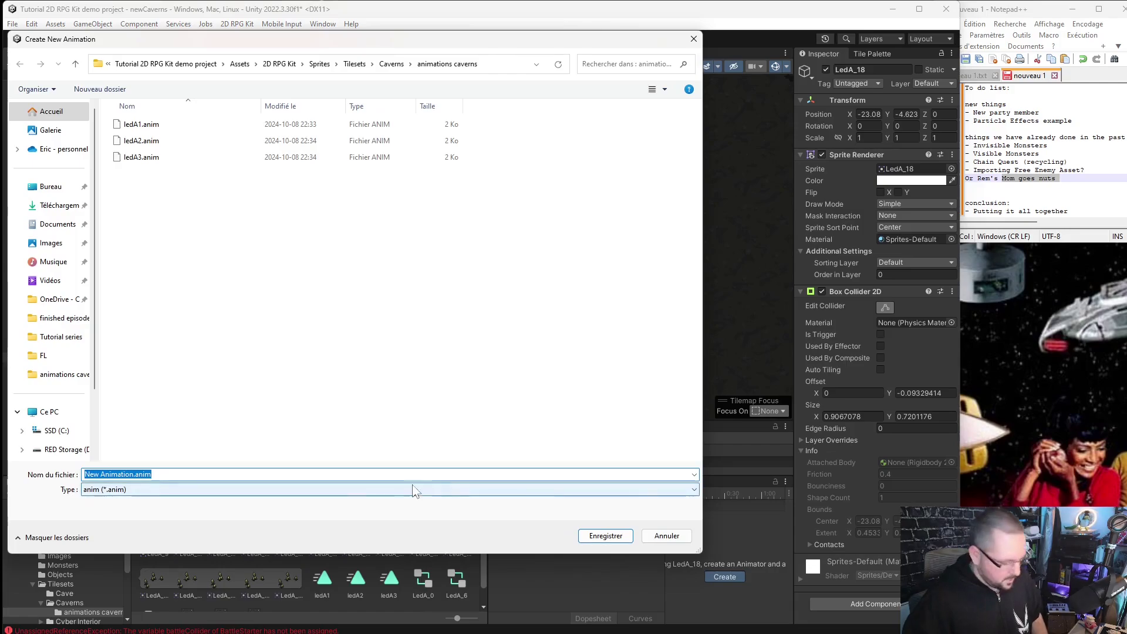
{"action": "type", "text": "led"}
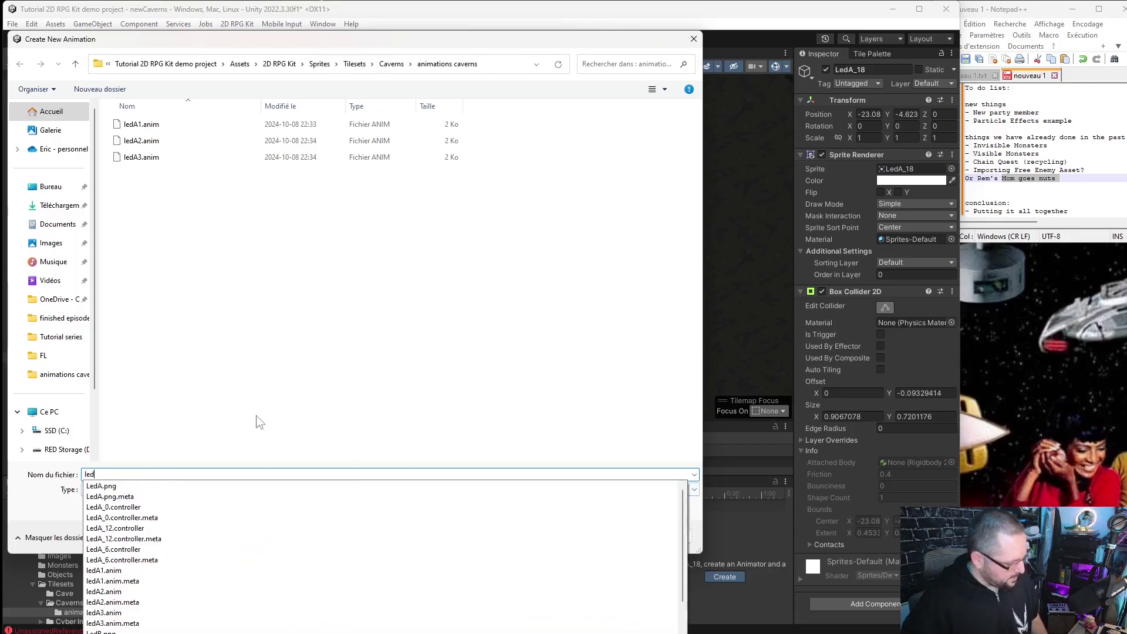
{"action": "type", "text": "A4"}
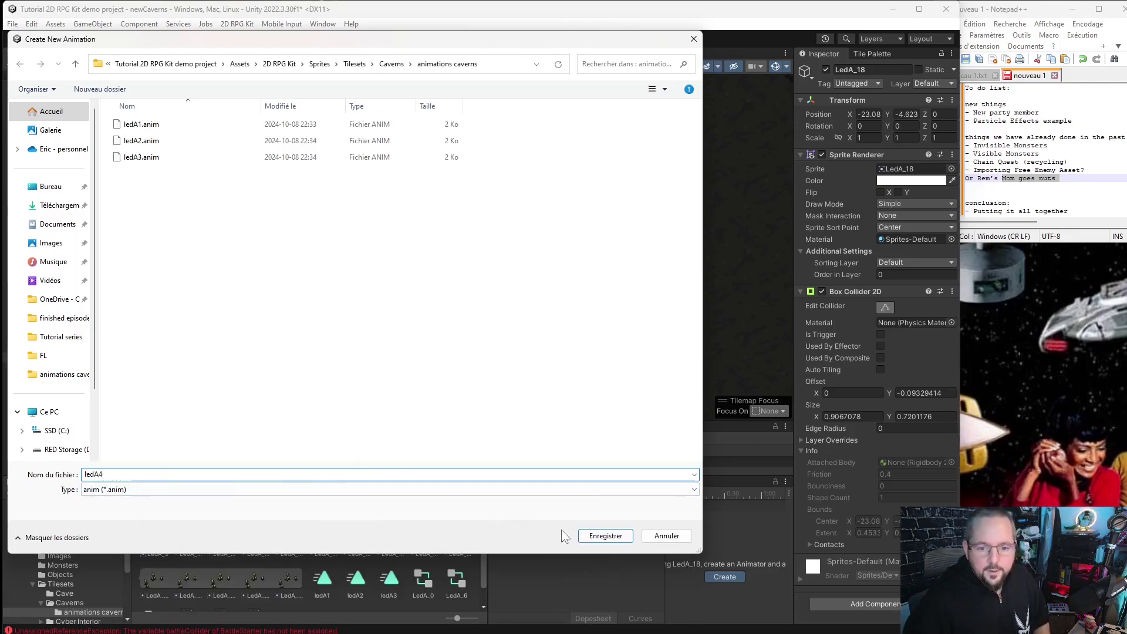
{"action": "left_click", "coordinate": [605, 535]}
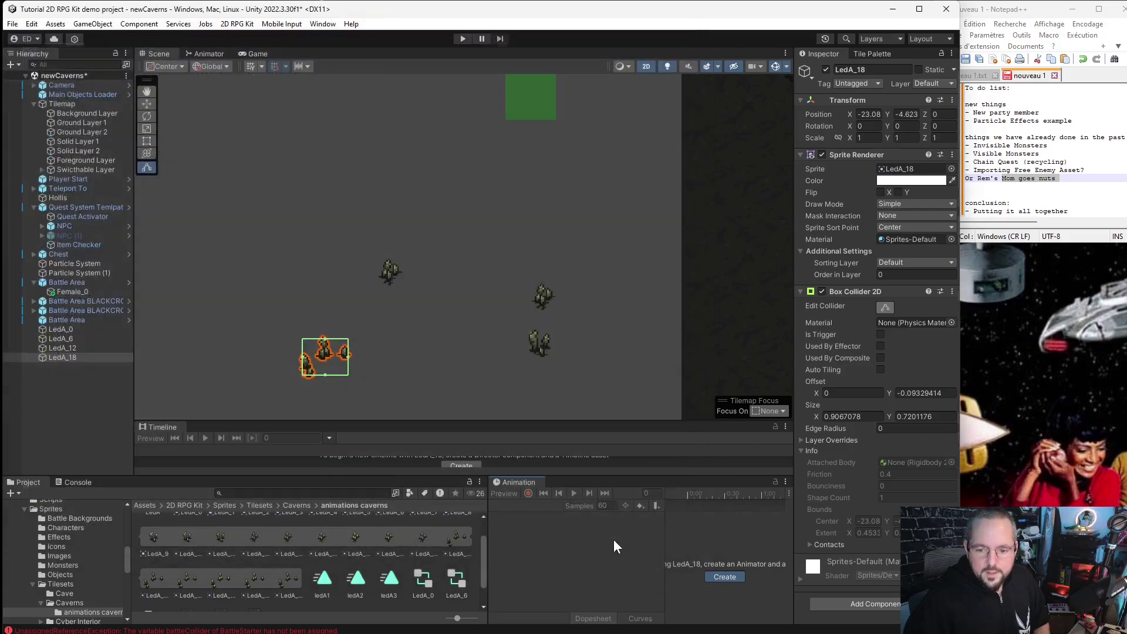
Add the sprites LedA_18 through LedA_23 as frames at the start of the ledA4 animation and set its sample rate to 16.
{"action": "double_click", "coordinate": [452, 533]}
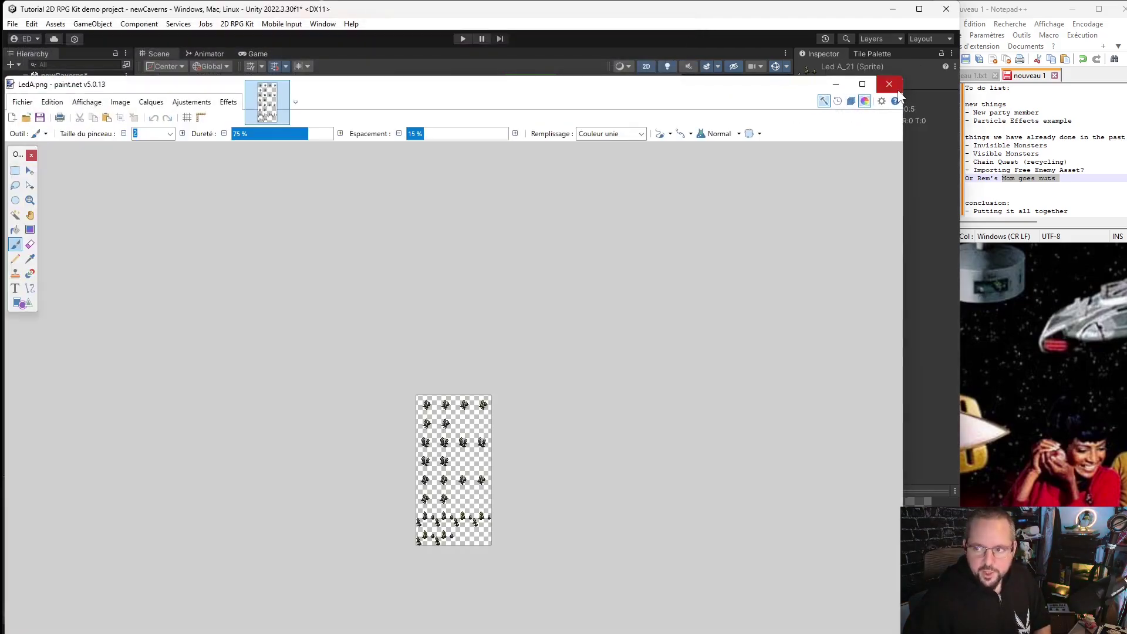
{"action": "left_click", "coordinate": [889, 84]}
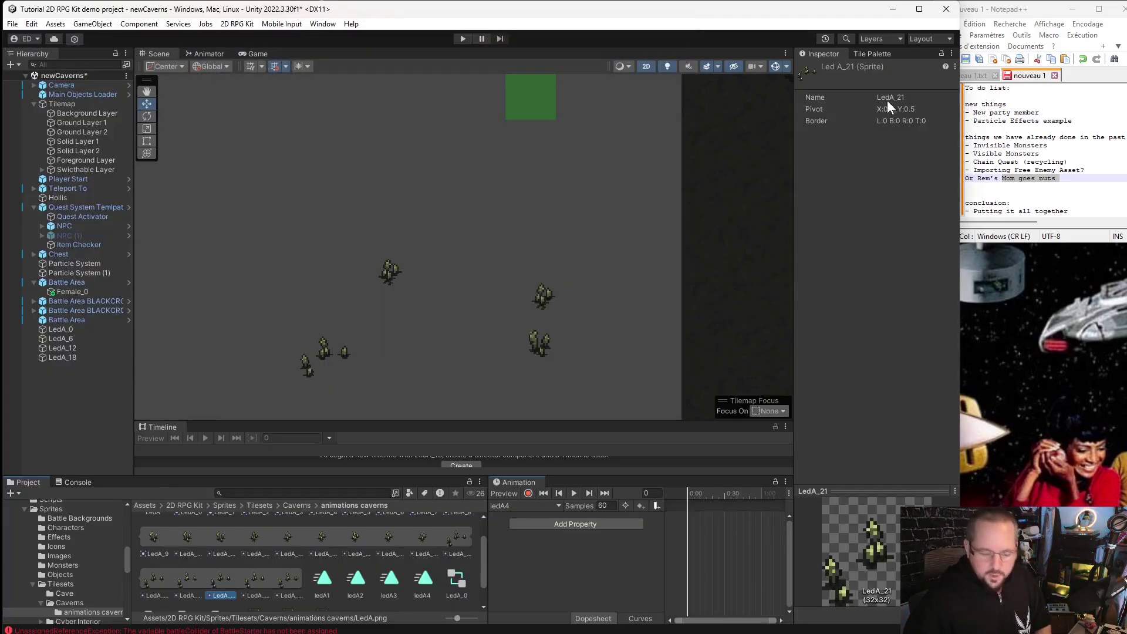
{"action": "left_click", "coordinate": [446, 537], "text": "shift"}
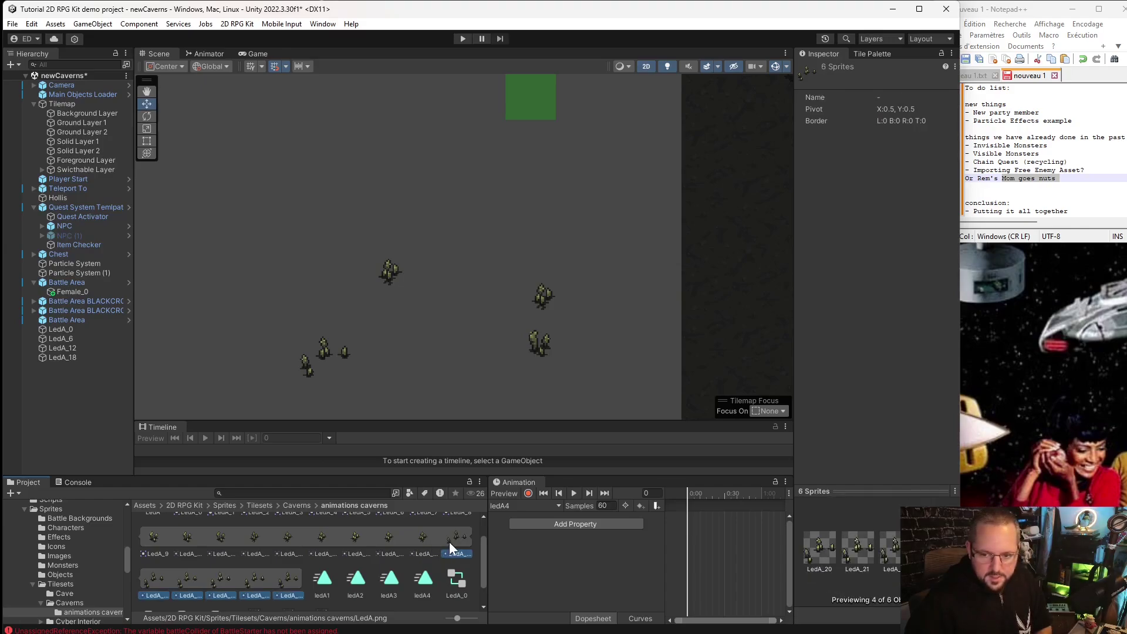
{"action": "left_click_drag", "start_coordinate": [449, 541], "coordinate": [692, 515]}
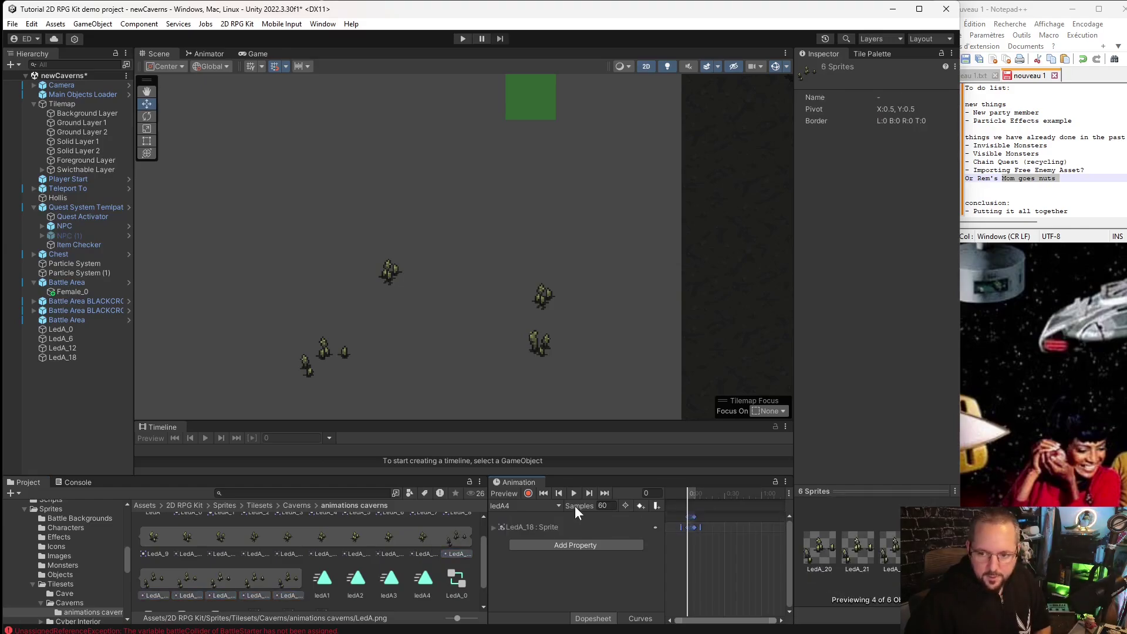
{"action": "left_click", "coordinate": [605, 508]}
{"action": "type", "text": "16"}
{"action": "left_click", "coordinate": [582, 578]}
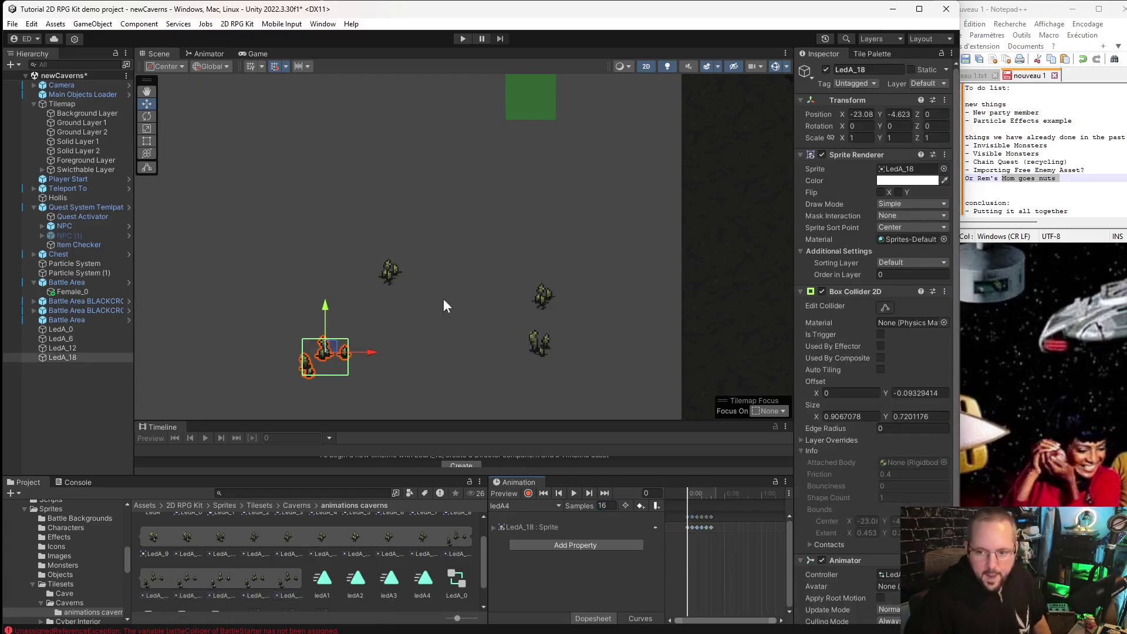
Collapse the LedA sprite sheet in the animations caverns folder and inspect the import settings of the remaining Led textures, such as LedB and LedC.
{"action": "scroll", "coordinate": [424, 304], "scroll_direction": "down", "scroll_amount": 10}
{"action": "scroll", "coordinate": [178, 547], "scroll_direction": "up", "scroll_amount": 1}
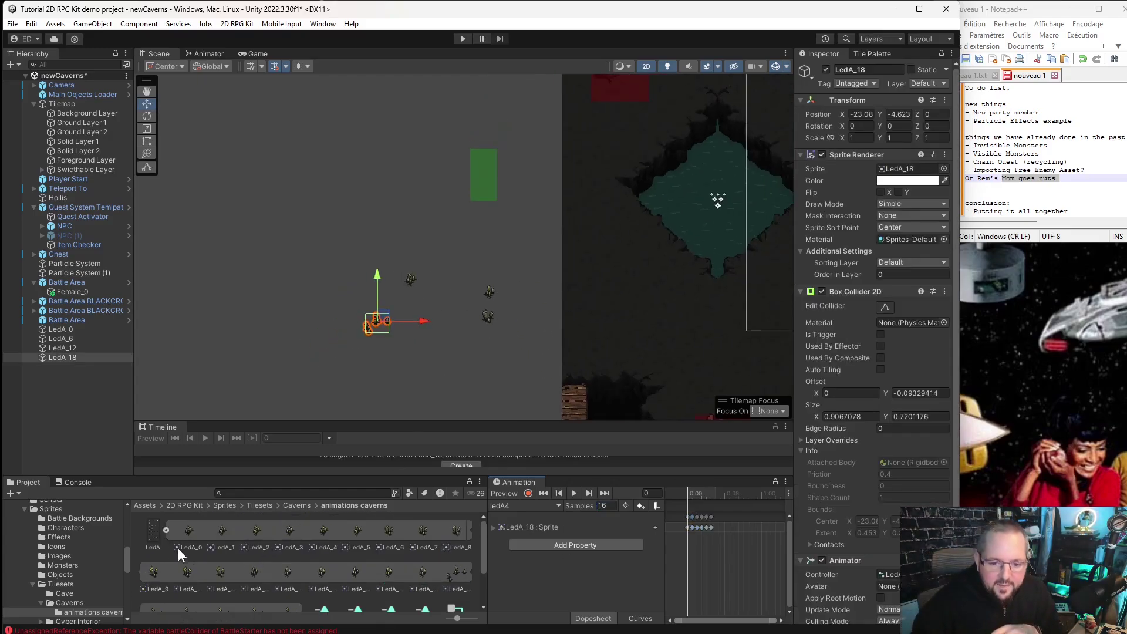
{"action": "left_click", "coordinate": [166, 530]}
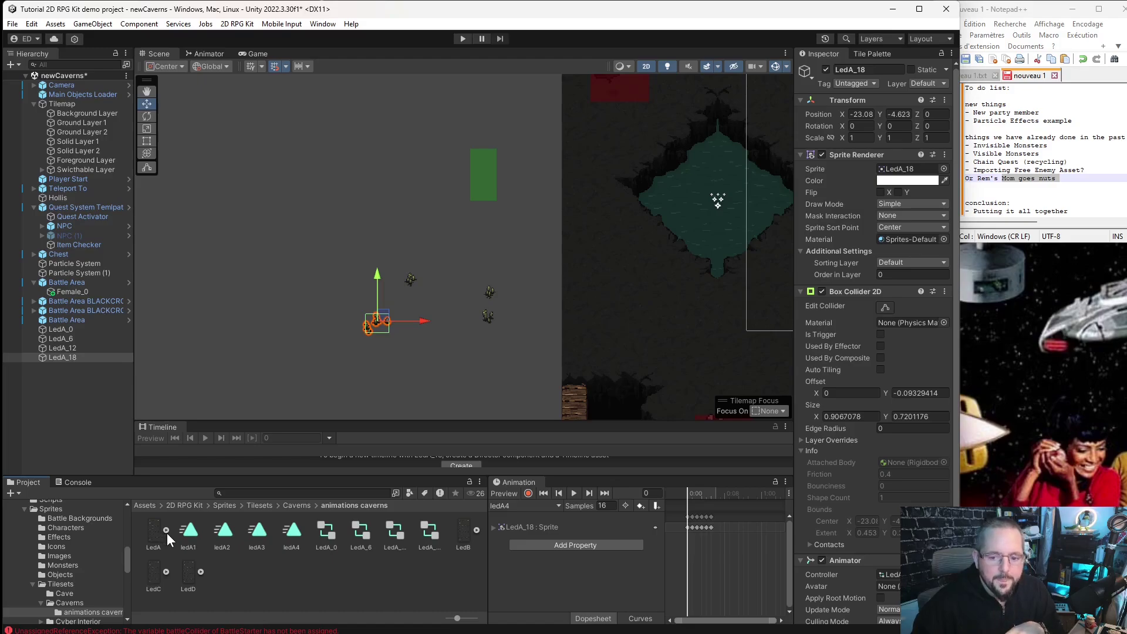
{"action": "left_click", "coordinate": [461, 537]}
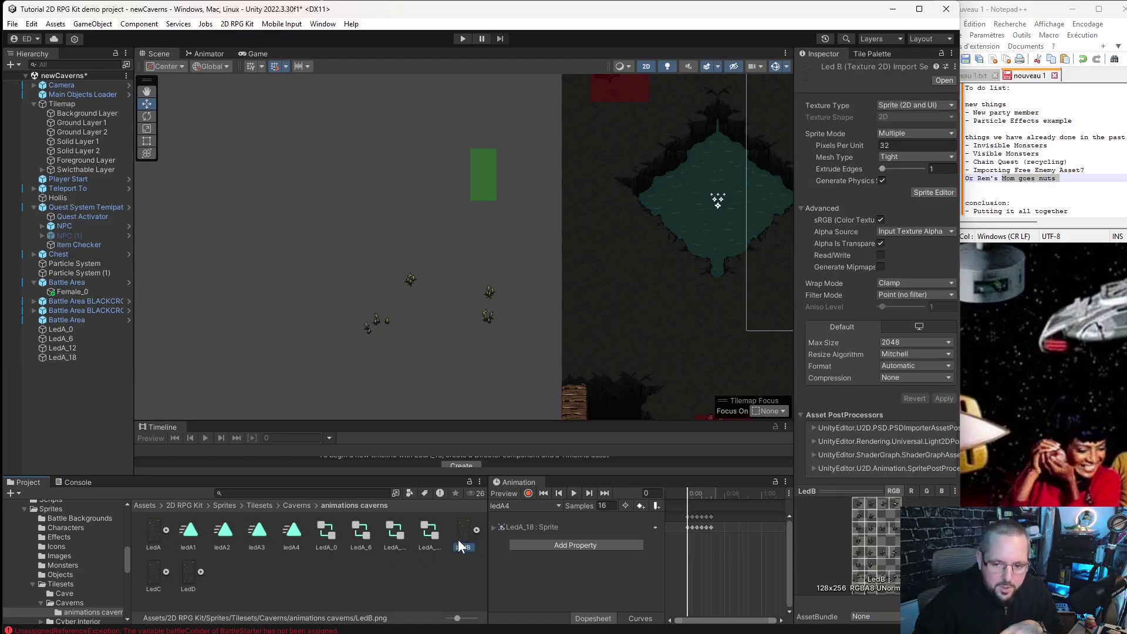
{"action": "left_click", "coordinate": [187, 573]}
{"action": "left_click", "coordinate": [157, 569]}
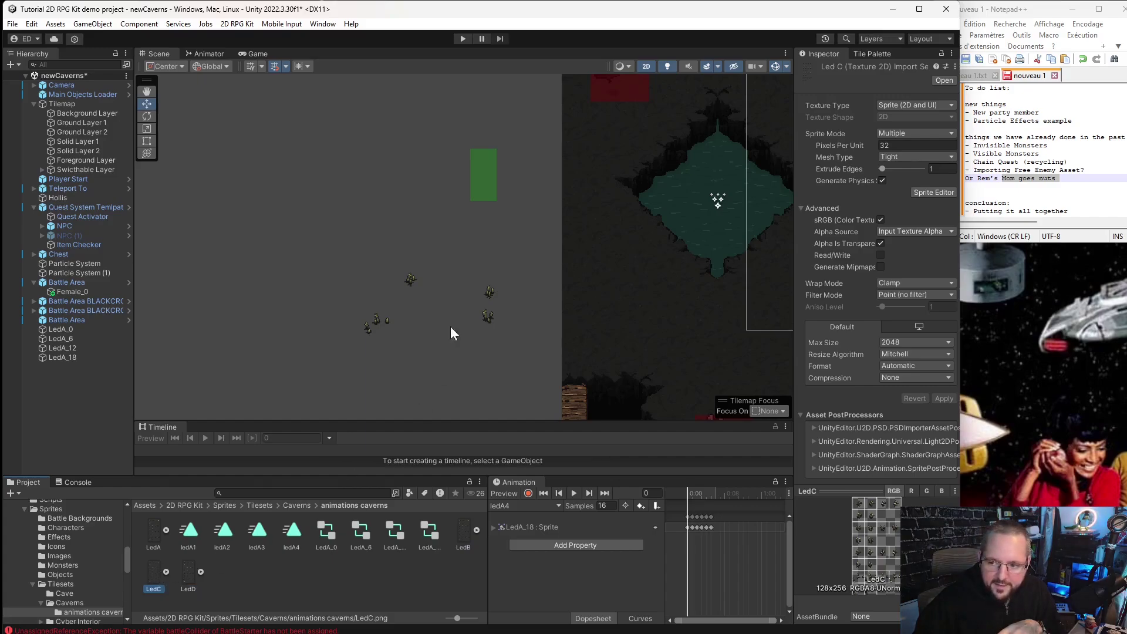
Review the placed LedA_0, LedA_6, LedA_12 and LedA_18 objects and their components in the scene.
{"action": "left_click", "coordinate": [490, 291]}
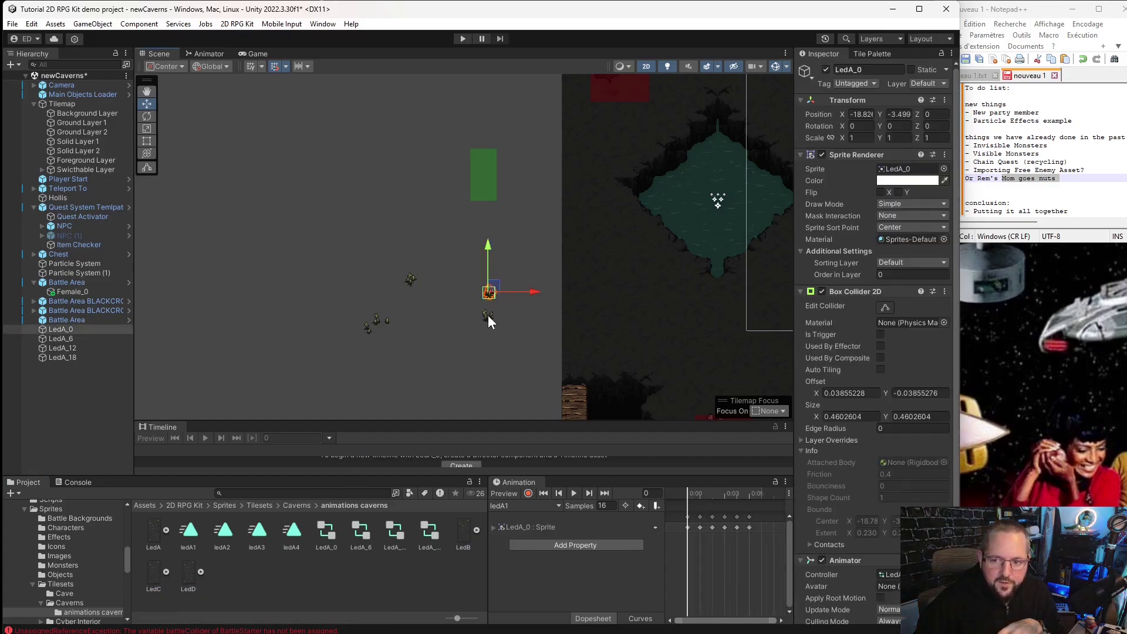
{"action": "scroll", "coordinate": [488, 318], "scroll_direction": "up", "scroll_amount": 2}
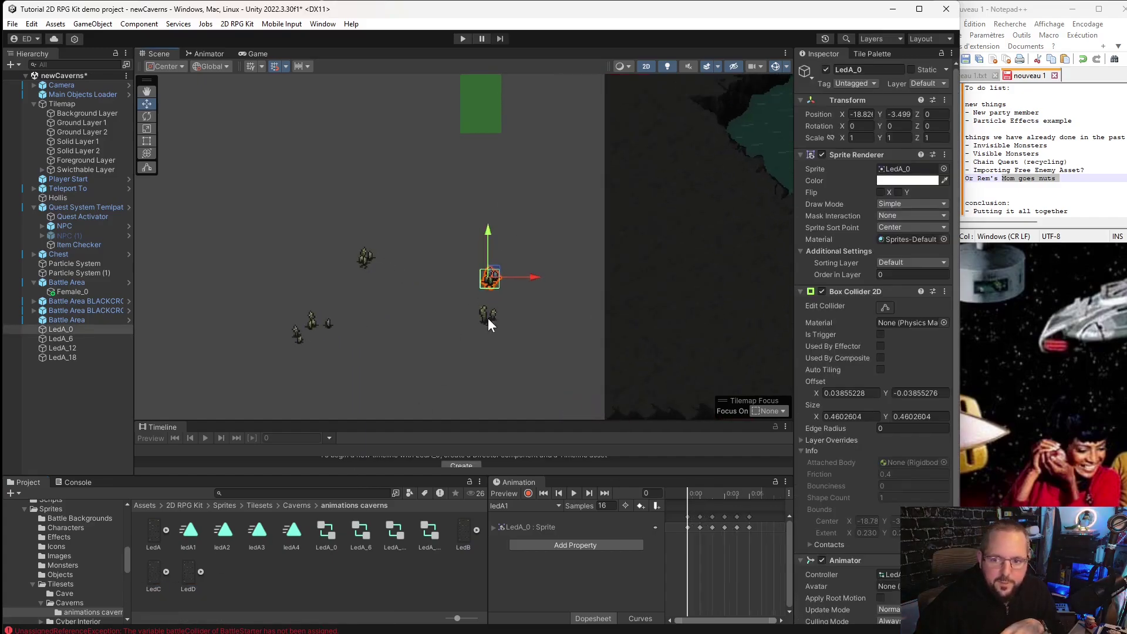
{"action": "left_click", "coordinate": [425, 284]}
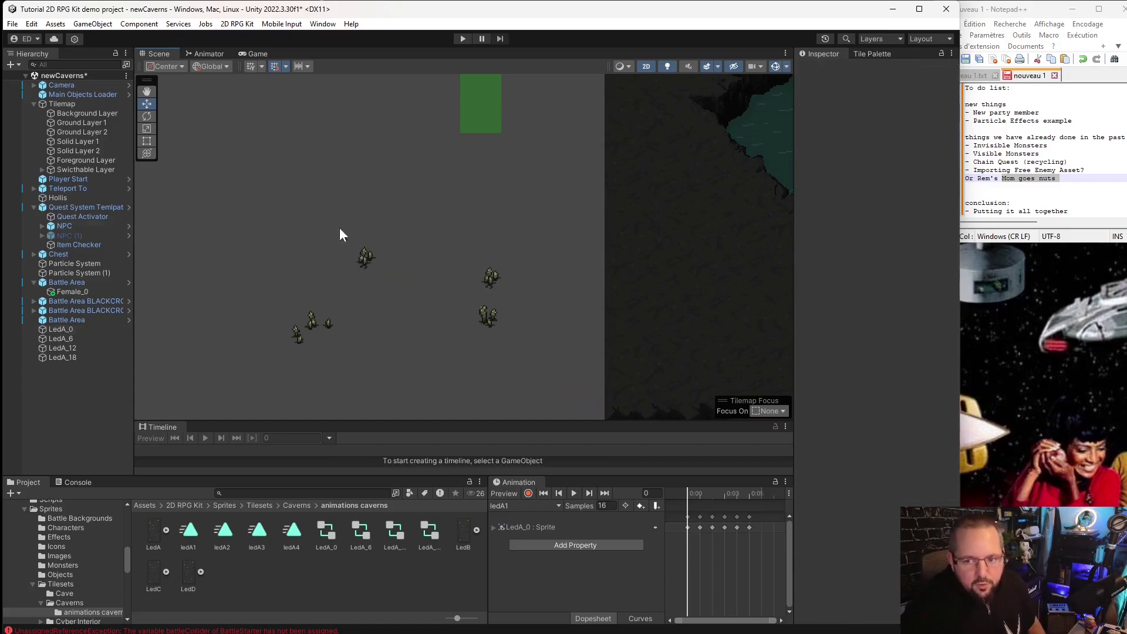
{"action": "left_click", "coordinate": [491, 278]}
{"action": "scroll", "coordinate": [240, 269], "scroll_direction": "down", "scroll_amount": 3}
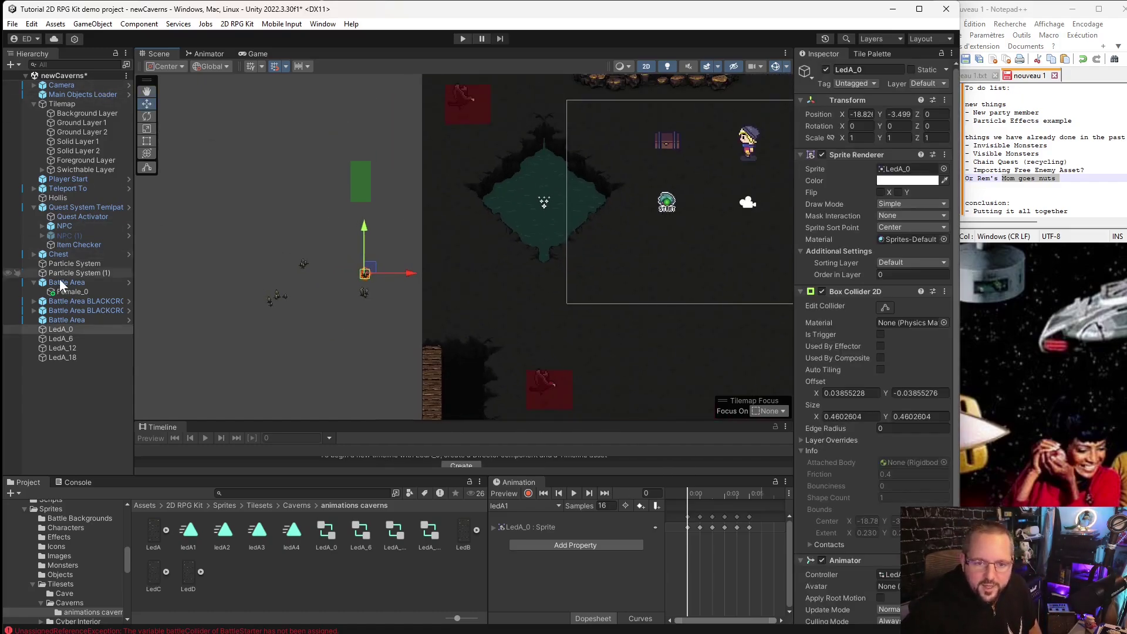
{"action": "left_click", "coordinate": [72, 339]}
{"action": "left_click", "coordinate": [74, 347]}
{"action": "left_click", "coordinate": [79, 358]}
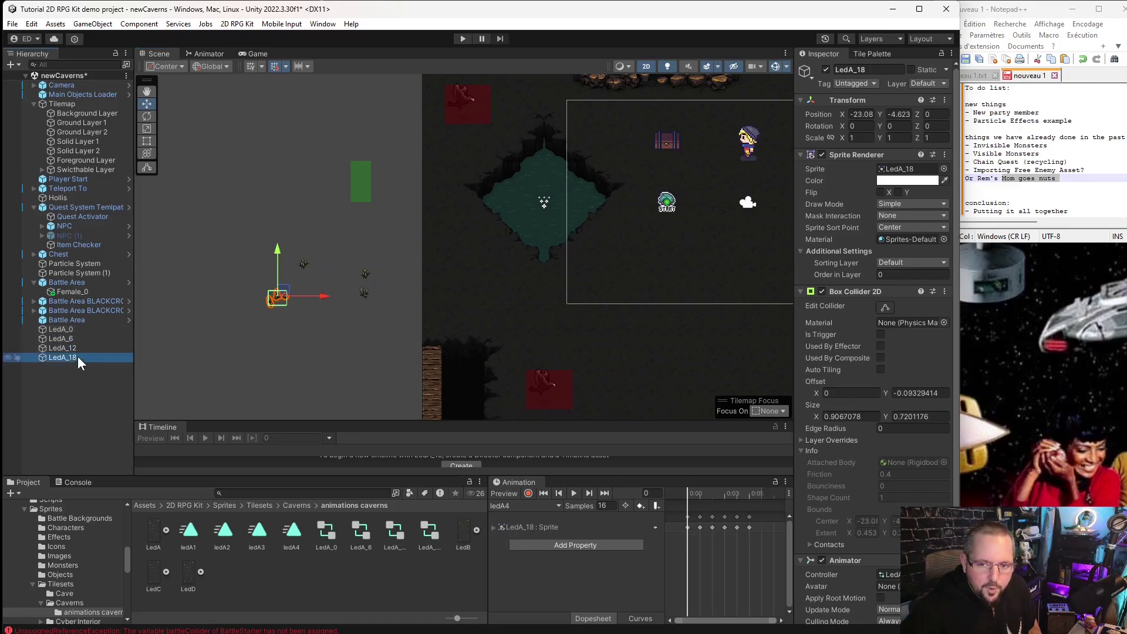
Line up LedA_0, LedA_6, LedA_12 and LedA_18 in a column at X -25, with Y at 2, 0, -2 and -4.
{"action": "left_click", "coordinate": [64, 329]}
{"action": "left_click_drag", "start_coordinate": [375, 276], "coordinate": [250, 163]}
{"action": "left_click", "coordinate": [60, 339]}
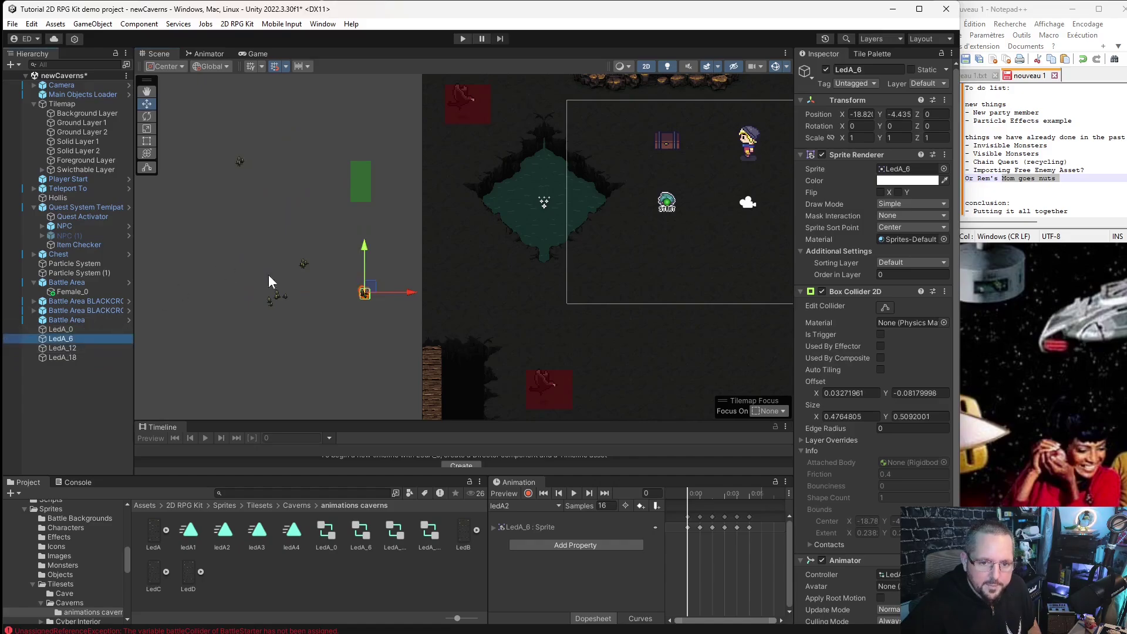
{"action": "left_click_drag", "start_coordinate": [382, 284], "coordinate": [255, 194]}
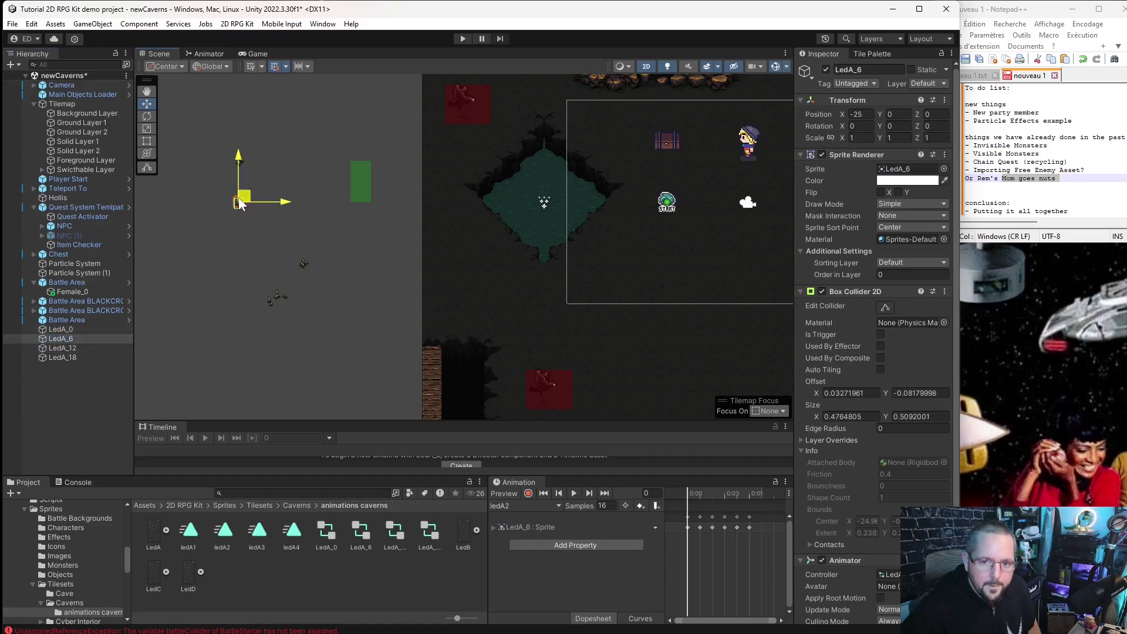
{"action": "left_click", "coordinate": [89, 349]}
{"action": "left_click_drag", "start_coordinate": [303, 263], "coordinate": [238, 242]}
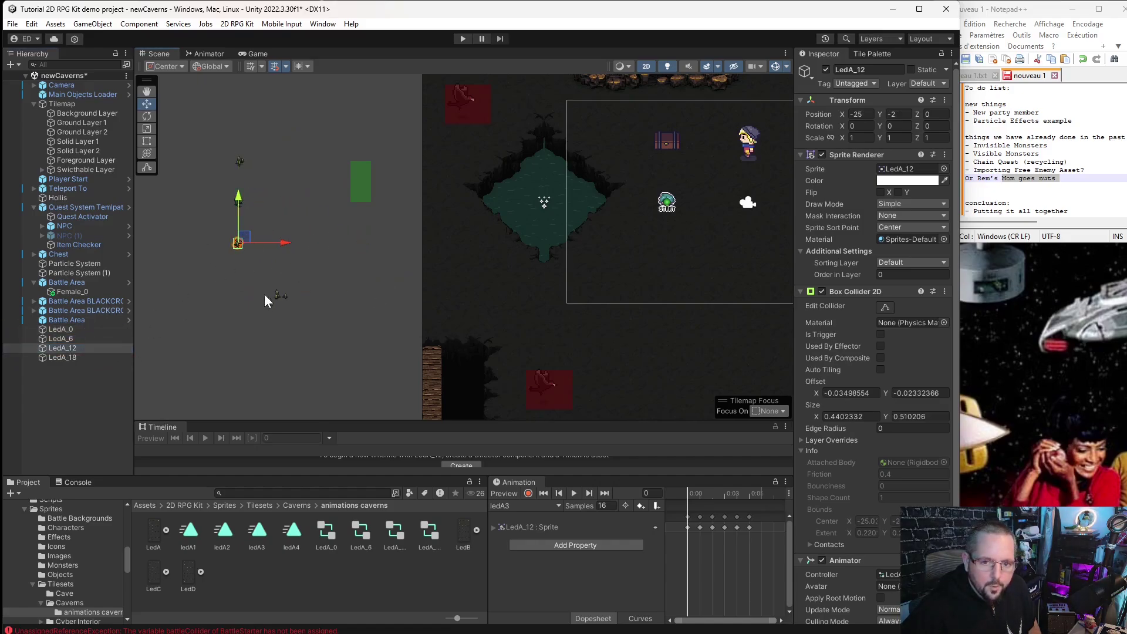
{"action": "left_click_drag", "start_coordinate": [273, 300], "coordinate": [235, 288]}
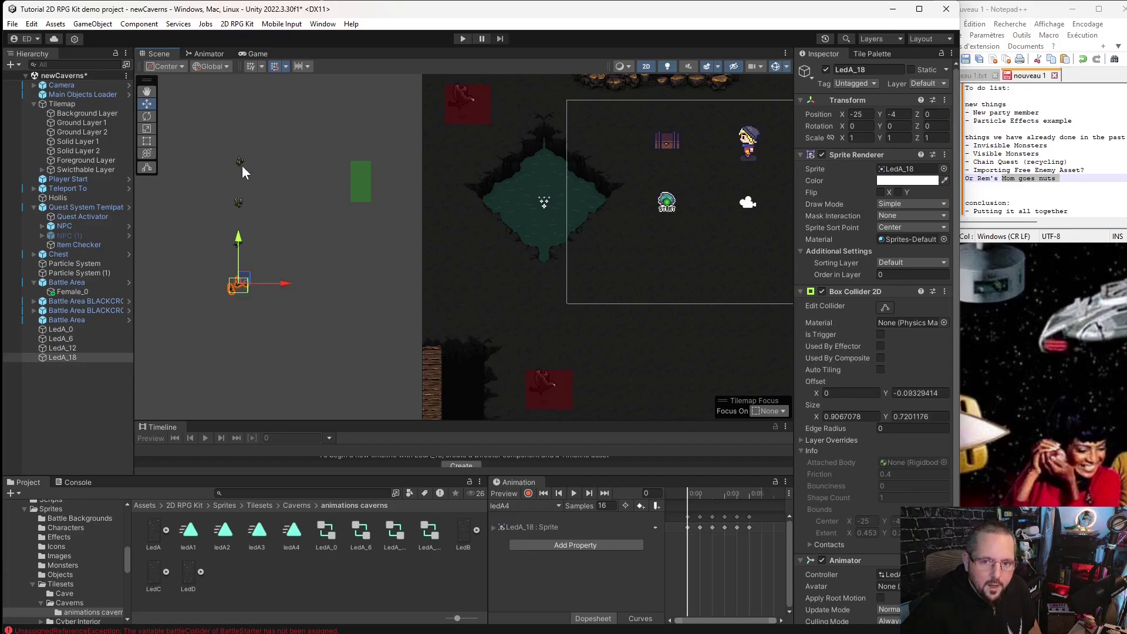
Duplicate LedA_0 three times and space the copies one unit apart along its row, ending at X -22, Y 2.
{"action": "left_click", "coordinate": [239, 162]}
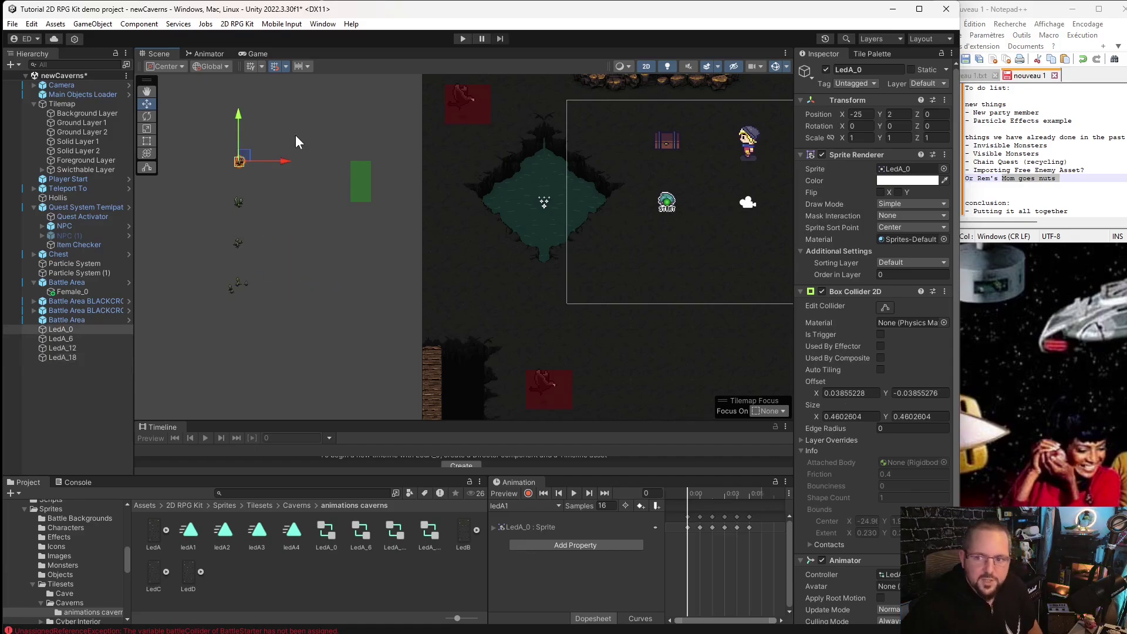
{"action": "key", "text": "ctrl+d"}
{"action": "left_click_drag", "start_coordinate": [259, 162], "coordinate": [301, 160]}
{"action": "key", "text": "ctrl+d"}
{"action": "key", "text": "ctrl+d"}
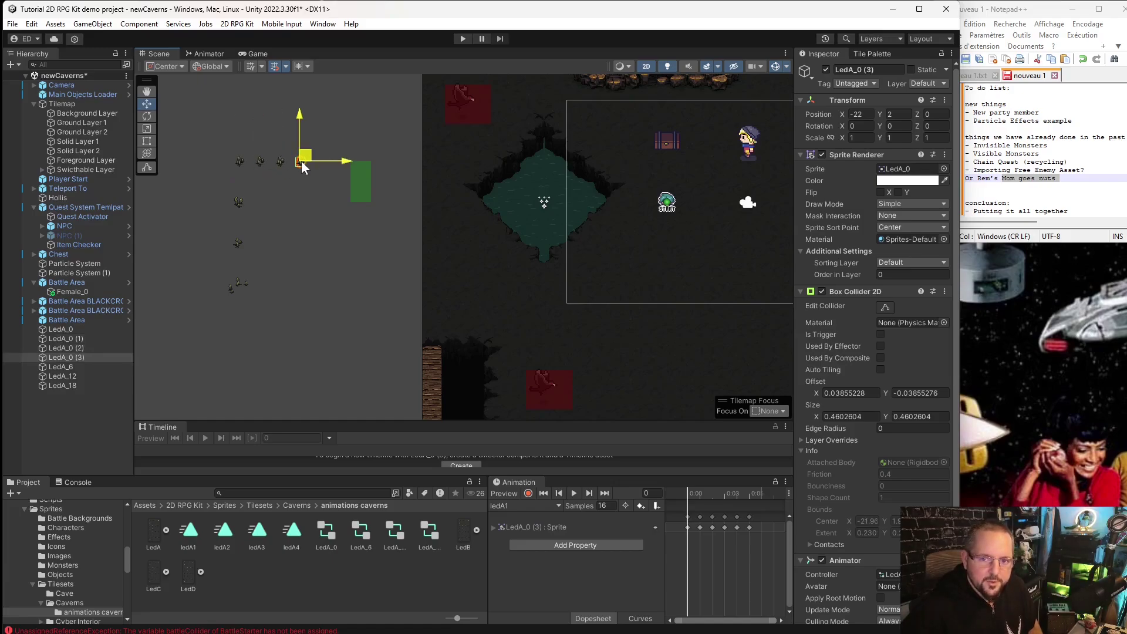
Duplicate LedA_6 three times and space the copies one unit apart along its row, ending at X -22, Y 0.
{"action": "left_click", "coordinate": [238, 200]}
{"action": "key", "text": "ctrl+d"}
{"action": "left_click_drag", "start_coordinate": [240, 202], "coordinate": [299, 204]}
{"action": "key", "text": "ctrl+d"}
{"action": "key", "text": "ctrl+d"}
Duplicate LedA_12 three times and space the copies one unit apart along its row, ending at X -22, Y -2.
{"action": "left_click", "coordinate": [237, 241]}
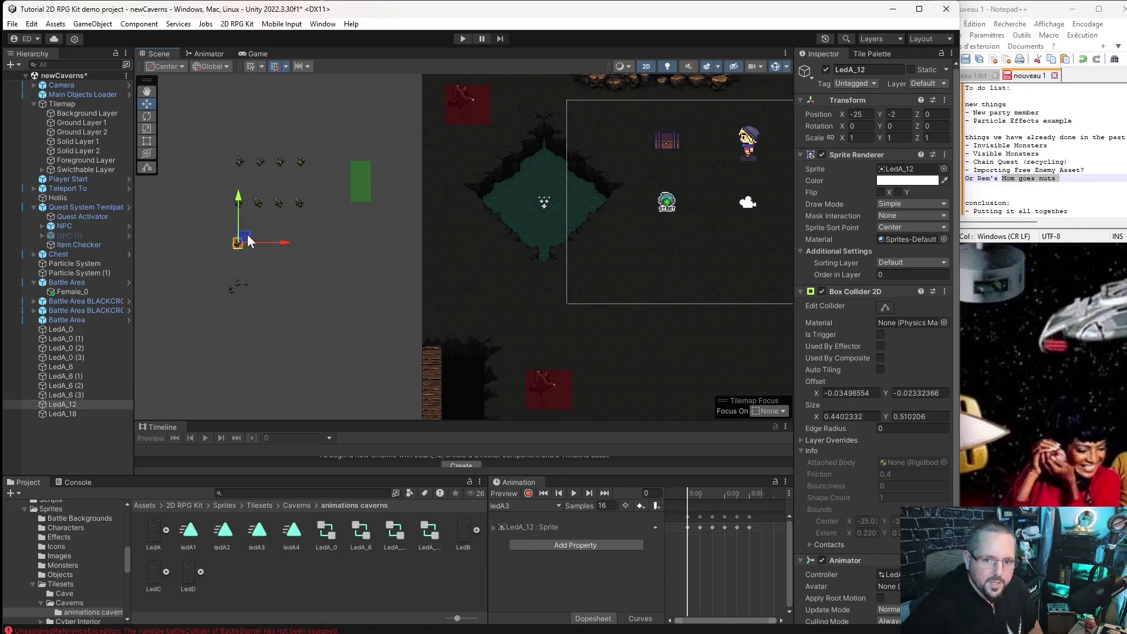
{"action": "key", "text": "ctrl+d"}
{"action": "left_click_drag", "start_coordinate": [247, 241], "coordinate": [300, 240]}
{"action": "key", "text": "ctrl+d"}
{"action": "key", "text": "ctrl+d"}
Duplicate LedA_18 three times and space the copies one unit apart along its row, ending at X -22, Y -4.
{"action": "left_click", "coordinate": [240, 282]}
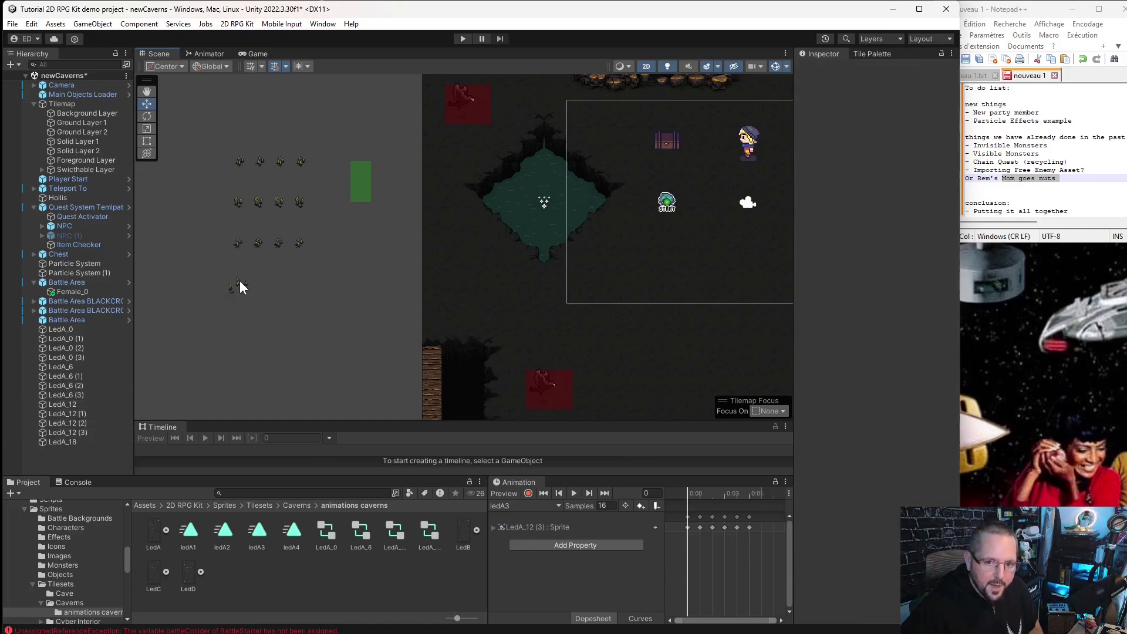
{"action": "left_click", "coordinate": [239, 281]}
{"action": "key", "text": "ctrl+d"}
{"action": "left_click_drag", "start_coordinate": [241, 282], "coordinate": [301, 283]}
{"action": "key", "text": "ctrl+d"}
{"action": "key", "text": "ctrl+d"}
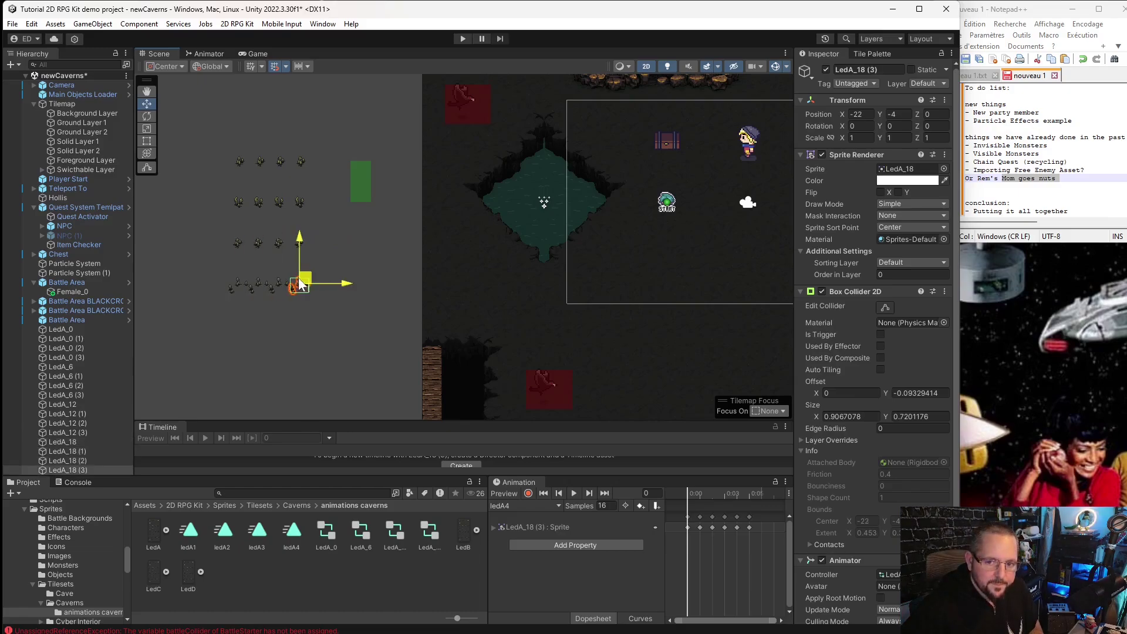
Make two more copies of LedA_0 from LedA_0 (3), placing one at each end of its row at X -21 and X -26, Y 2.
{"action": "left_click", "coordinate": [301, 162]}
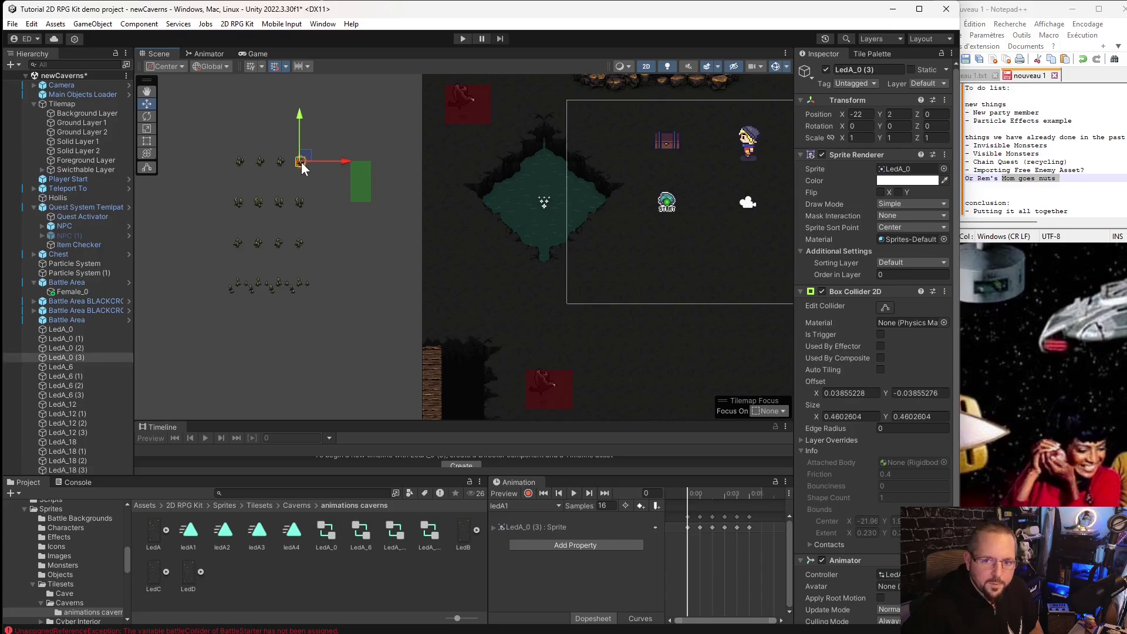
{"action": "key", "text": "ctrl+d"}
{"action": "left_click_drag", "start_coordinate": [301, 162], "coordinate": [224, 160]}
{"action": "key", "text": "ctrl+d"}
{"action": "left_click", "coordinate": [362, 272]}
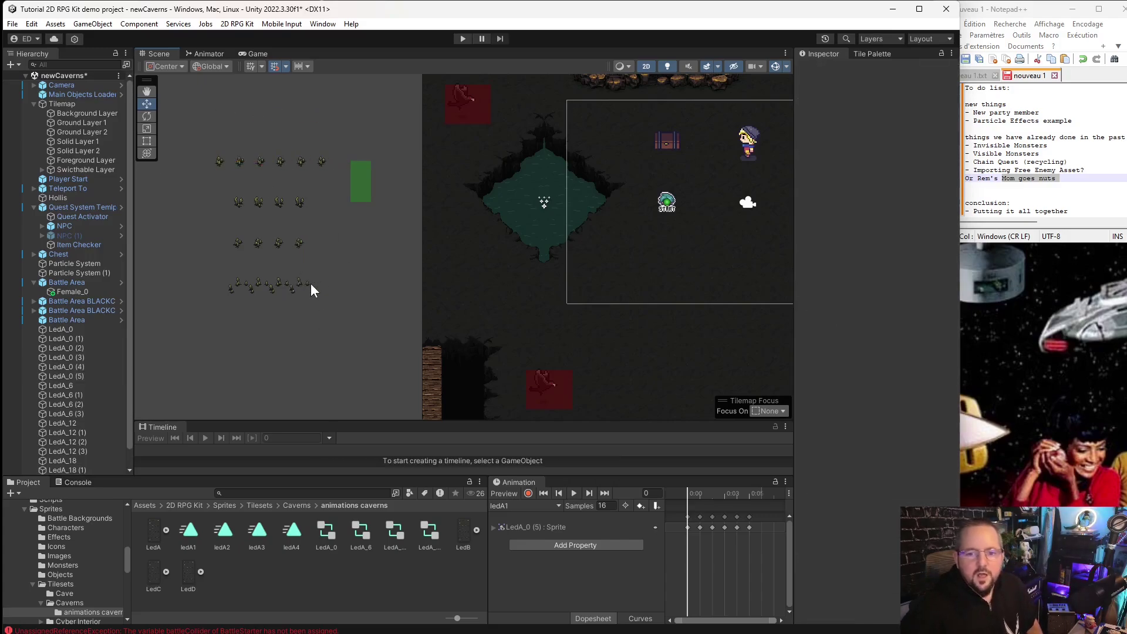
Try LedA_18 (2) on the cave floor at X -8, Y -5 and bring it back beside the decoration rows at X -20, Y -3.
{"action": "left_click", "coordinate": [286, 288]}
{"action": "left_click_drag", "start_coordinate": [286, 280], "coordinate": [591, 300]}
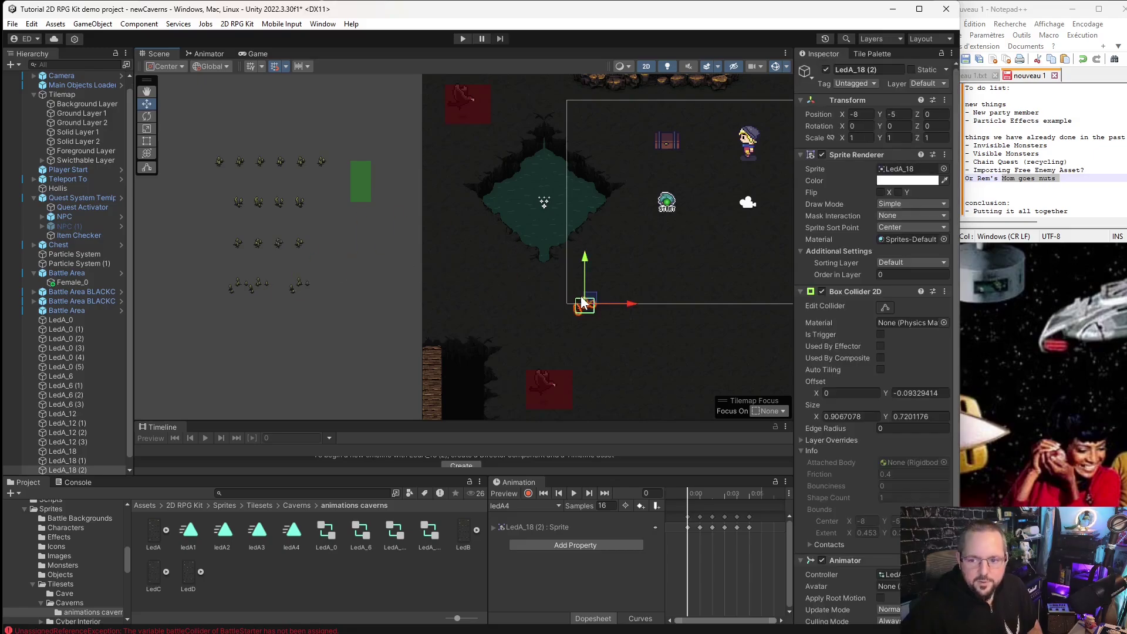
{"action": "scroll", "coordinate": [670, 316], "scroll_direction": "down", "scroll_amount": 7}
{"action": "middle_click_drag", "start_coordinate": [670, 315], "coordinate": [564, 306]}
{"action": "scroll", "coordinate": [505, 314], "scroll_direction": "up", "scroll_amount": 5}
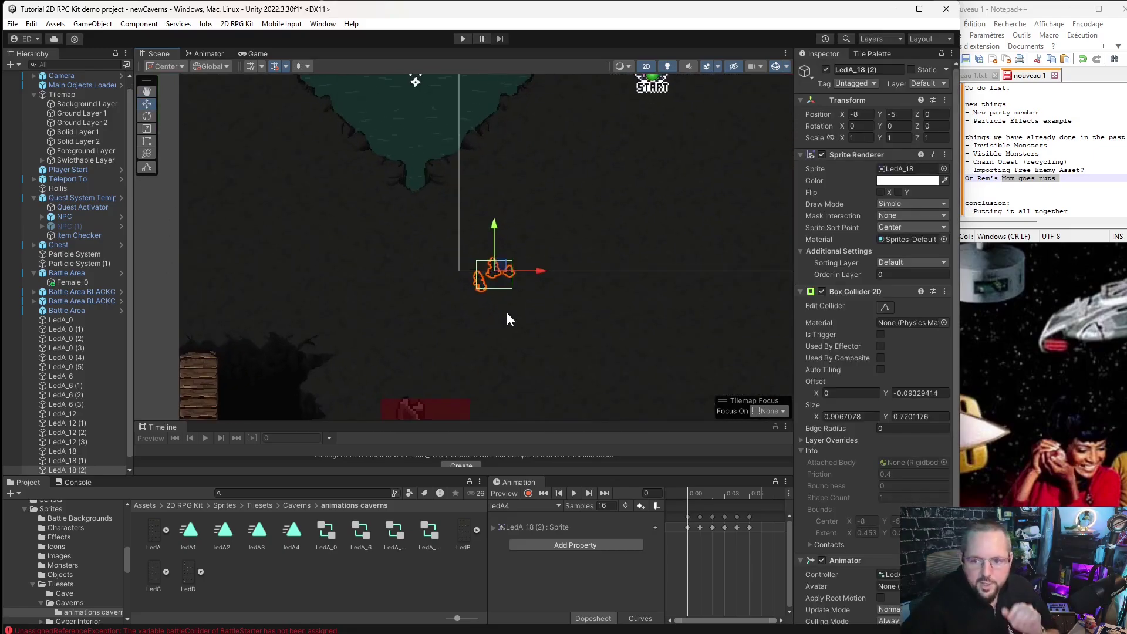
{"action": "middle_click_drag", "start_coordinate": [428, 297], "coordinate": [601, 330]}
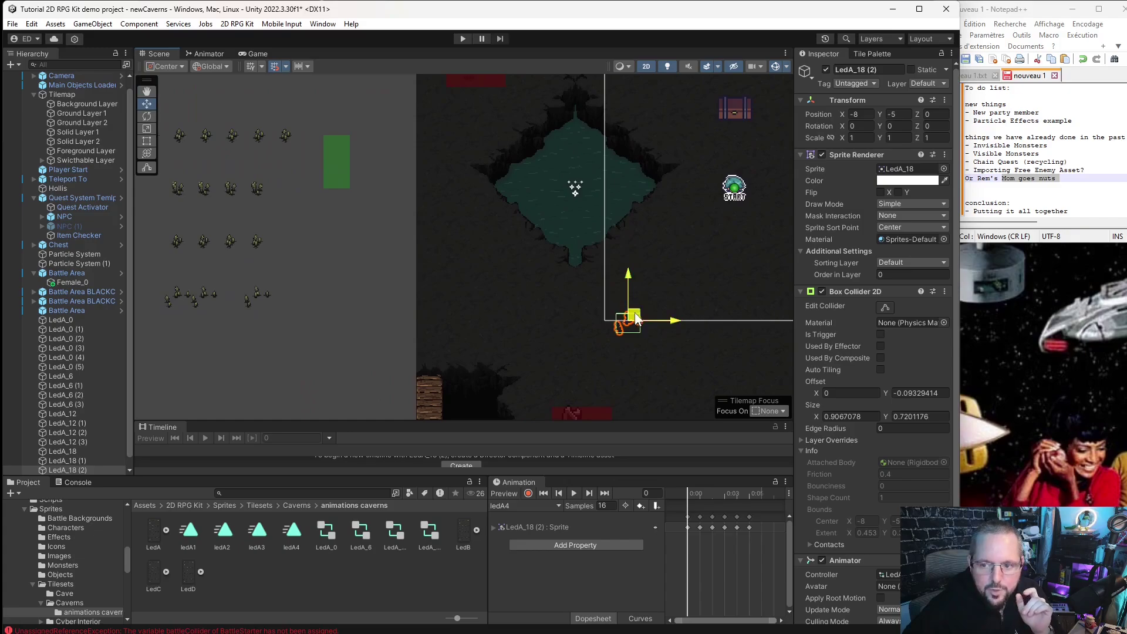
{"action": "left_click_drag", "start_coordinate": [635, 318], "coordinate": [310, 269]}
{"action": "scroll", "coordinate": [350, 213], "scroll_direction": "down", "scroll_amount": 2}
{"action": "middle_click_drag", "start_coordinate": [362, 192], "coordinate": [401, 213]}
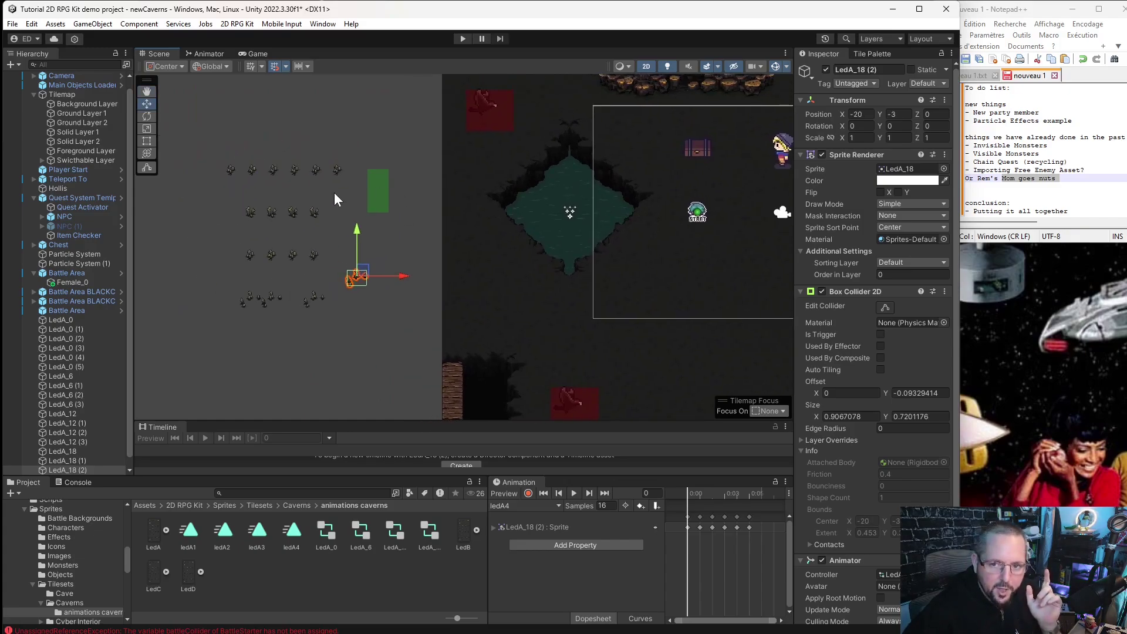
Check the sorting layer of several LedA copies and set the sorting layer of LedA_0 (5) to Player.
{"action": "left_click", "coordinate": [338, 170]}
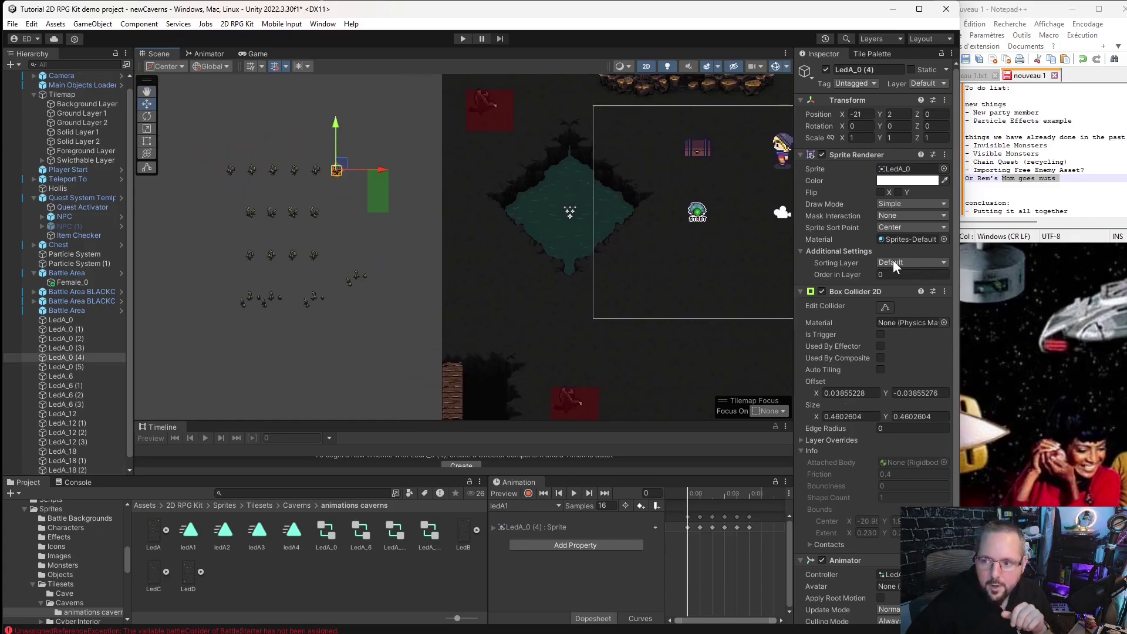
{"action": "left_click", "coordinate": [311, 216]}
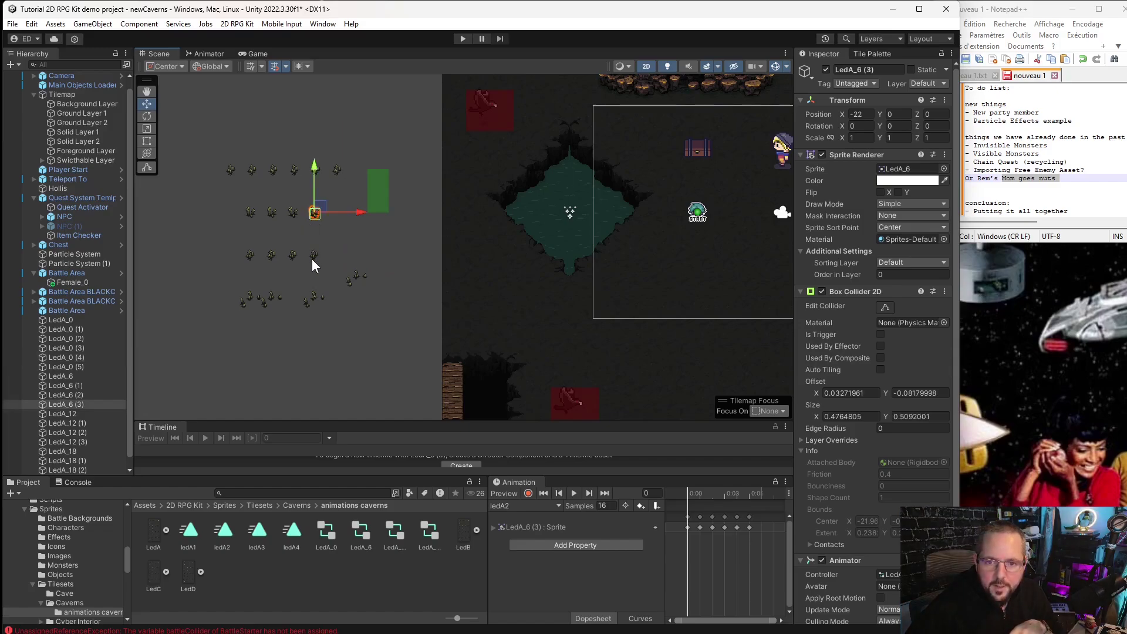
{"action": "left_click", "coordinate": [311, 256]}
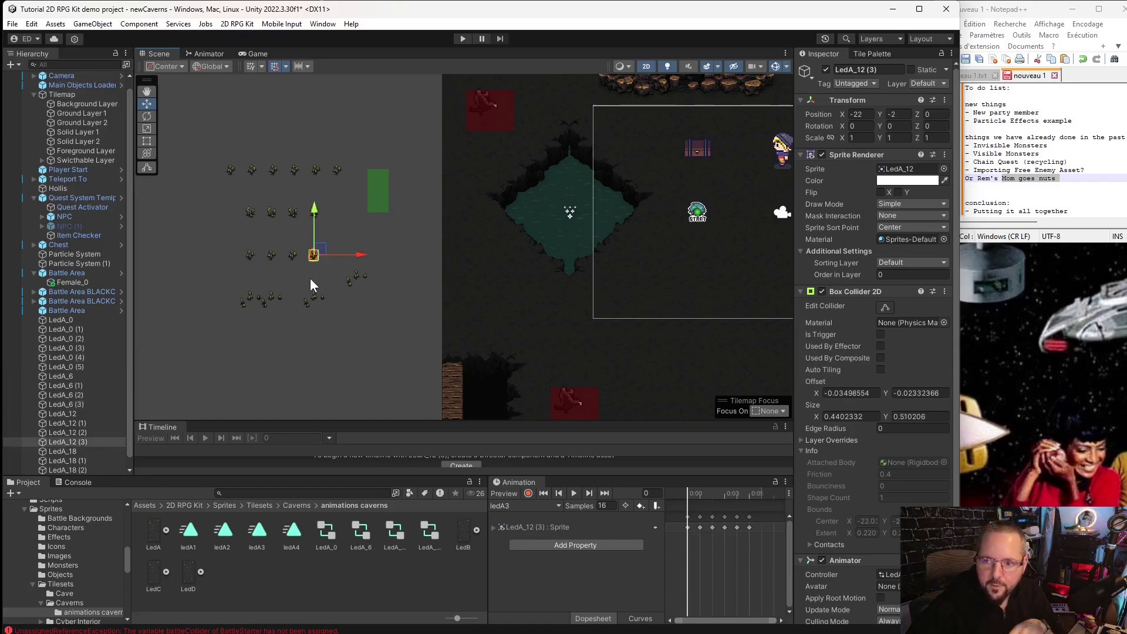
{"action": "left_click", "coordinate": [349, 281]}
{"action": "left_click", "coordinate": [232, 172]}
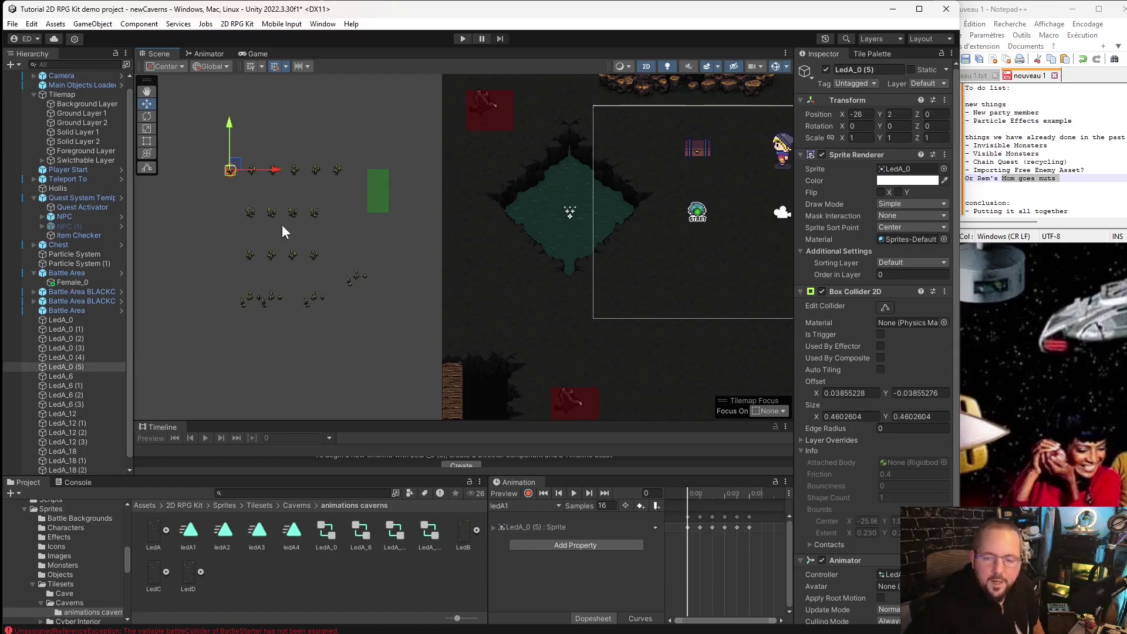
{"action": "left_click", "coordinate": [895, 263]}
{"action": "left_click", "coordinate": [908, 301]}
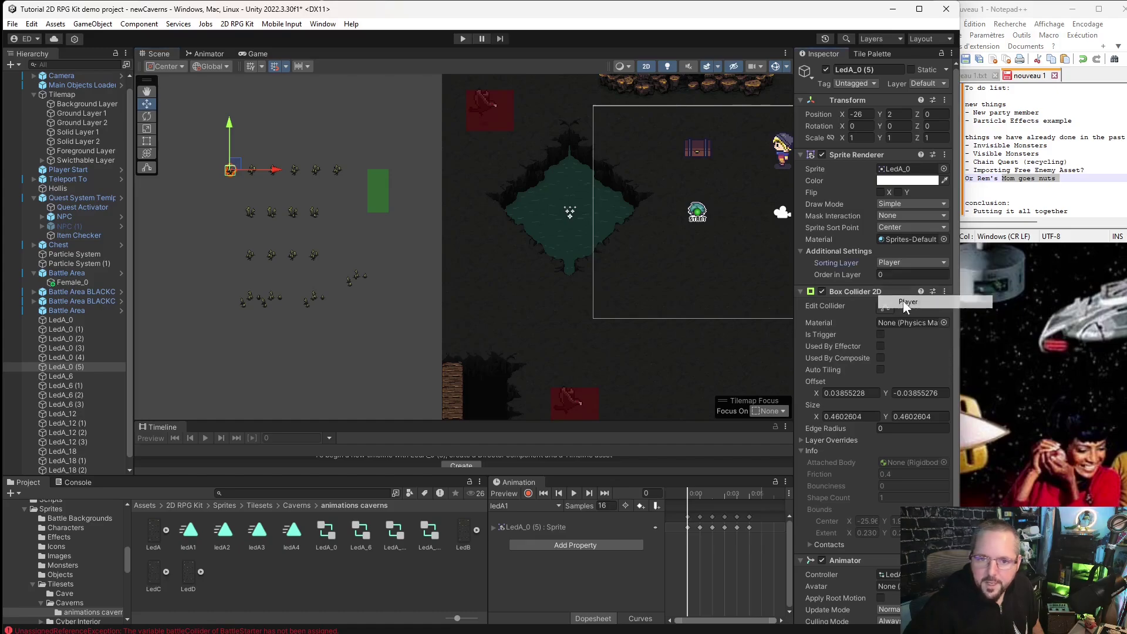
Set the sorting layer of LedA_0, LedA_0 (1) and LedA_0 (2) to Player.
{"action": "left_click", "coordinate": [69, 319]}
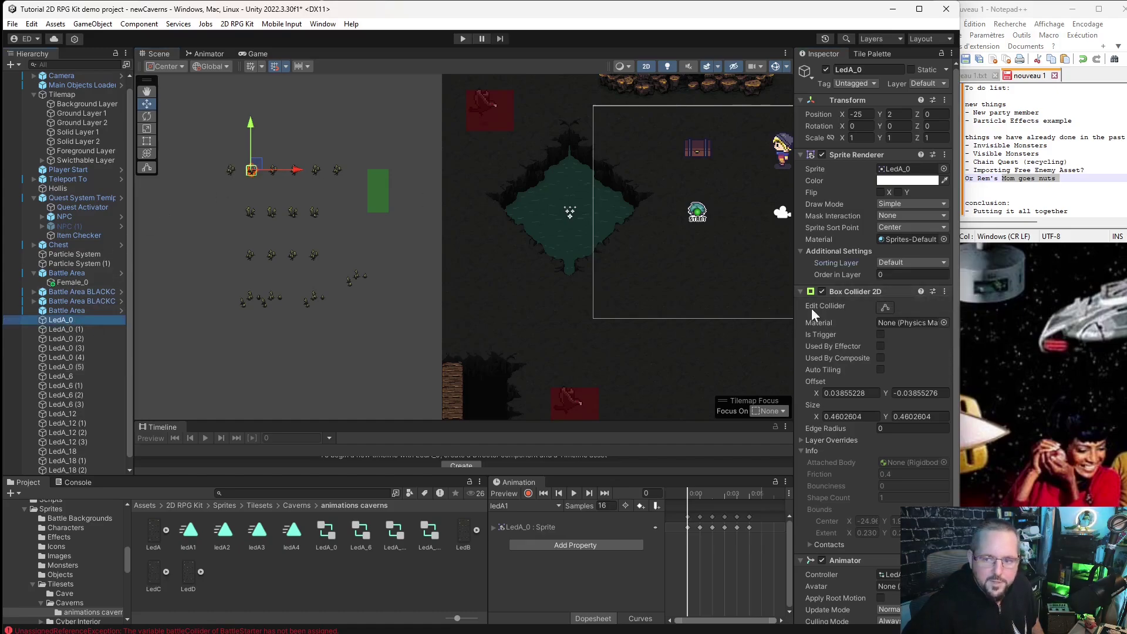
{"action": "left_click", "coordinate": [908, 267]}
{"action": "left_click", "coordinate": [917, 303]}
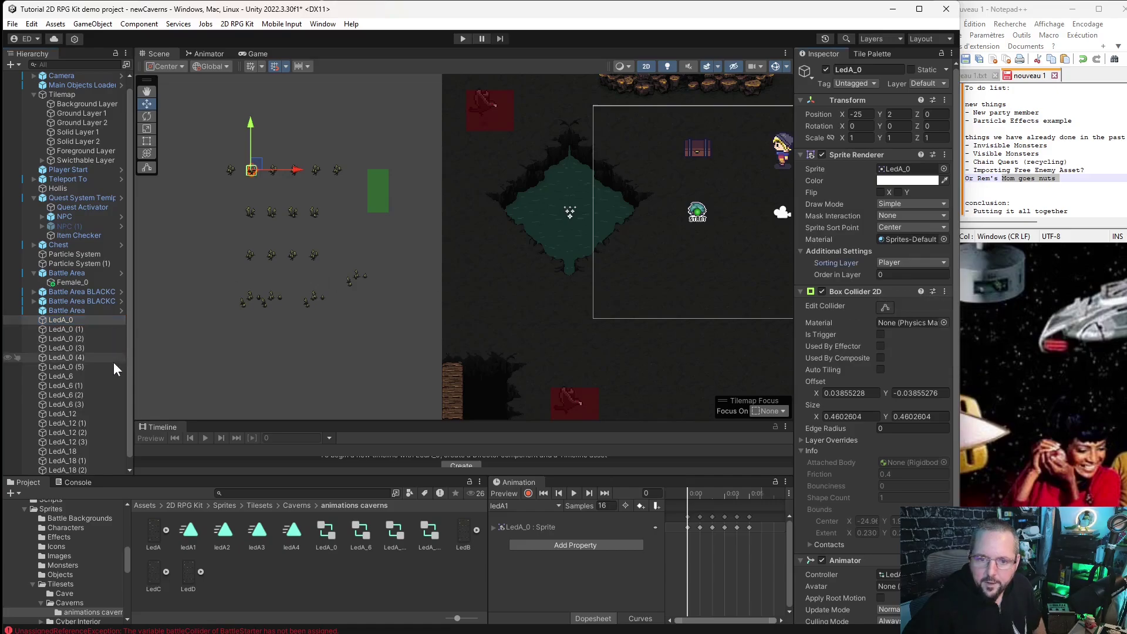
{"action": "left_click", "coordinate": [82, 328]}
{"action": "left_click", "coordinate": [911, 262]}
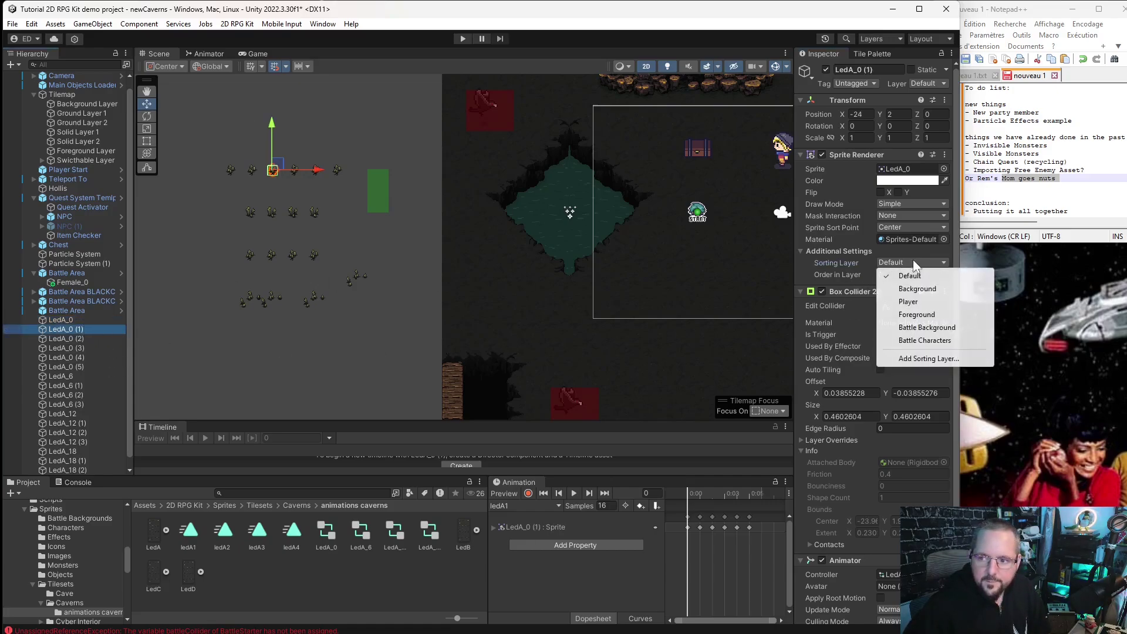
{"action": "left_click", "coordinate": [908, 302]}
{"action": "left_click", "coordinate": [110, 340]}
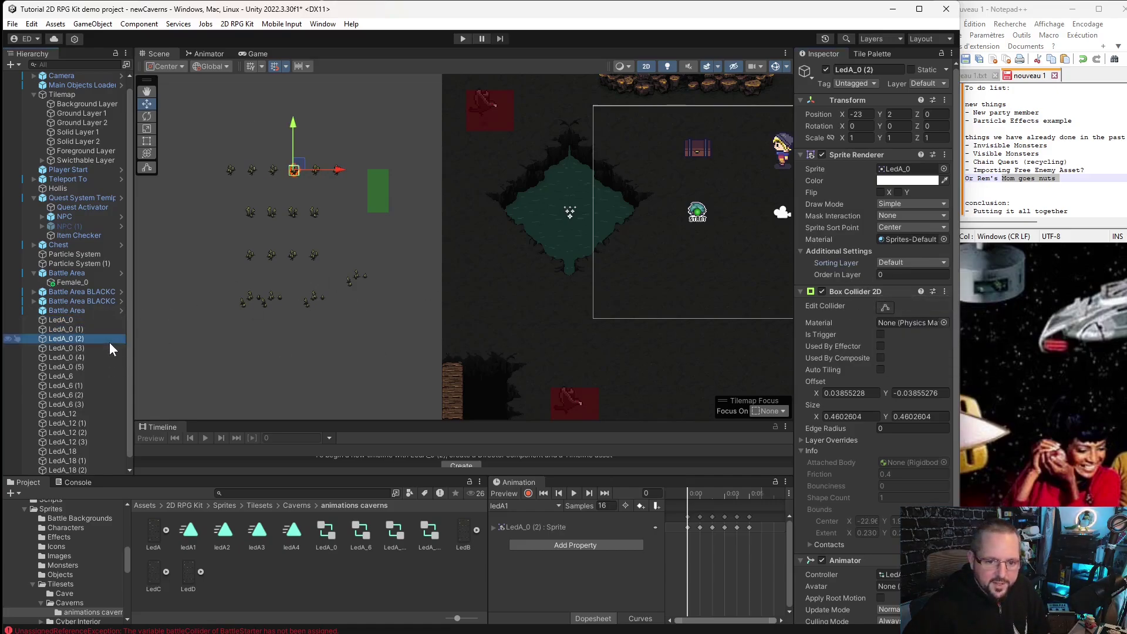
{"action": "left_click", "coordinate": [912, 263]}
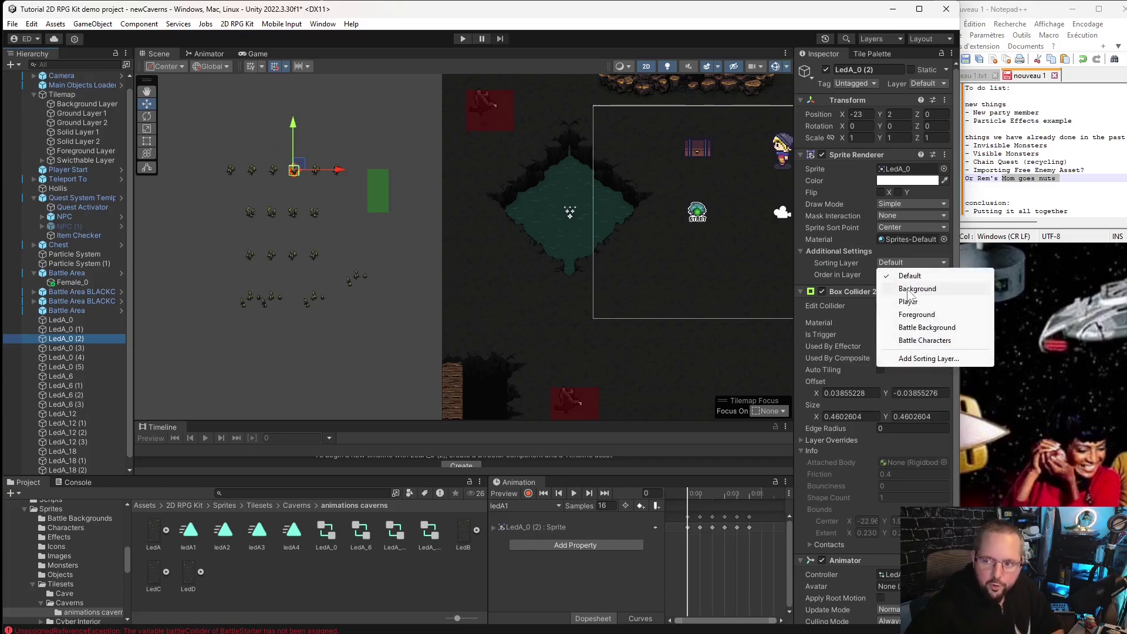
{"action": "left_click", "coordinate": [908, 302]}
Set the sorting layer of LedA_0 (3) and LedA_0 (4) to Player and check the layer of LedA_0 (5).
{"action": "left_click", "coordinate": [76, 348]}
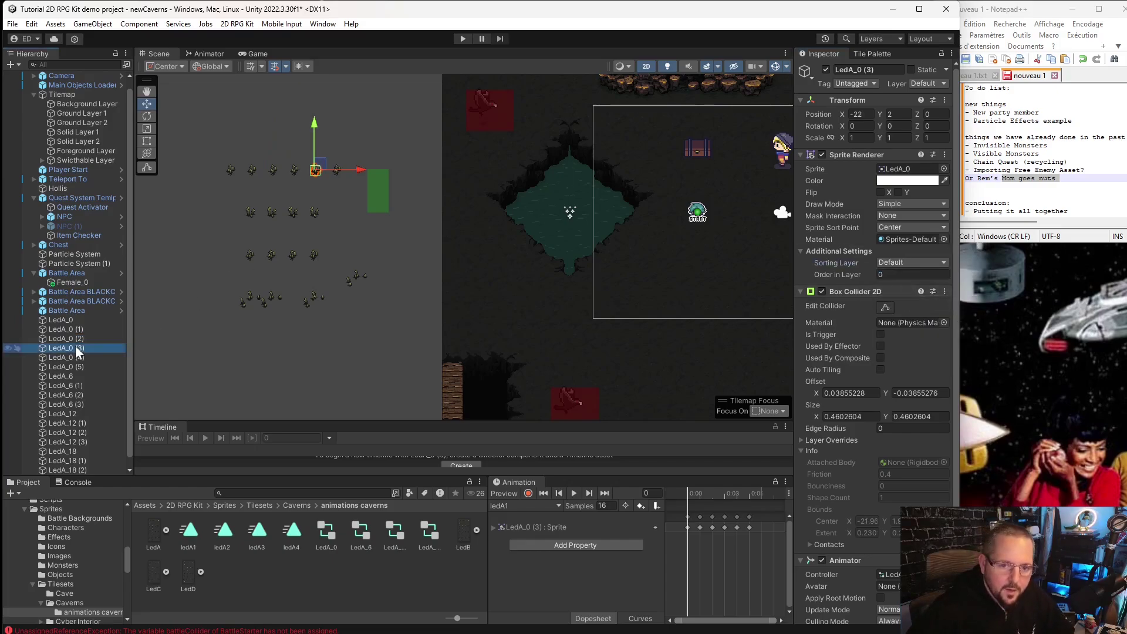
{"action": "left_click", "coordinate": [912, 263]}
{"action": "left_click", "coordinate": [908, 301]}
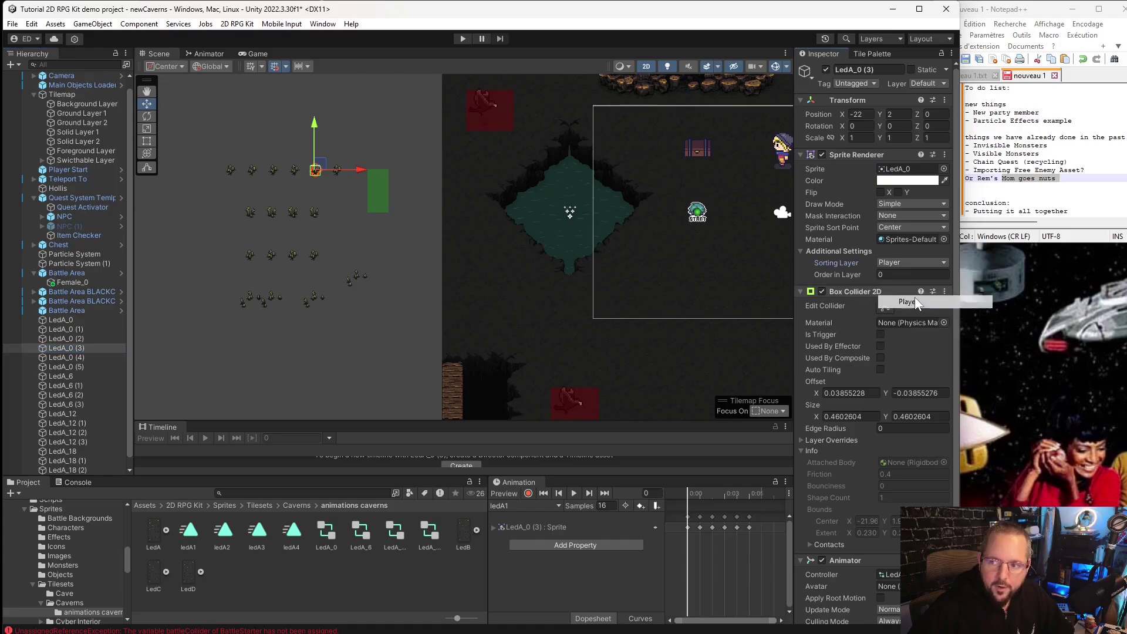
{"action": "left_click", "coordinate": [88, 357]}
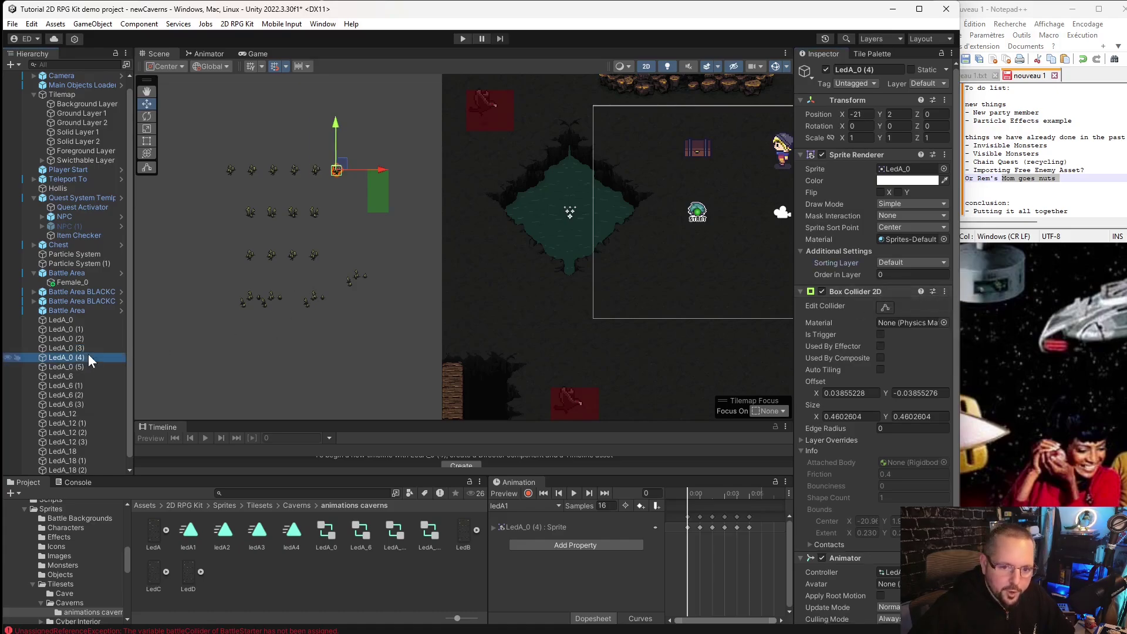
{"action": "left_click", "coordinate": [906, 263]}
{"action": "left_click", "coordinate": [906, 301]}
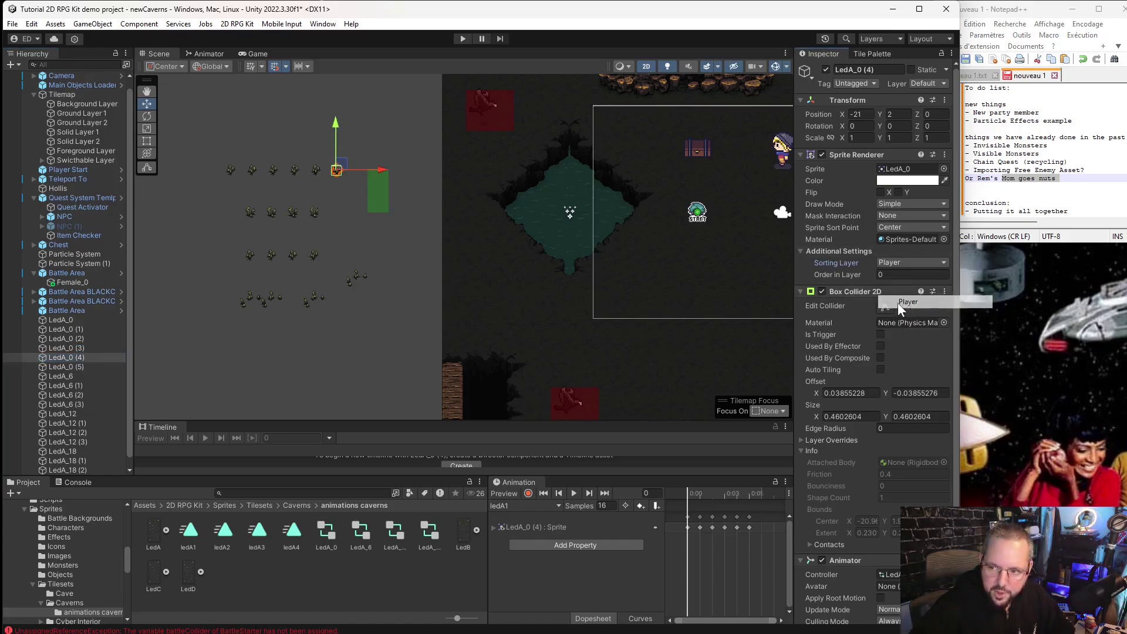
{"action": "left_click", "coordinate": [78, 366]}
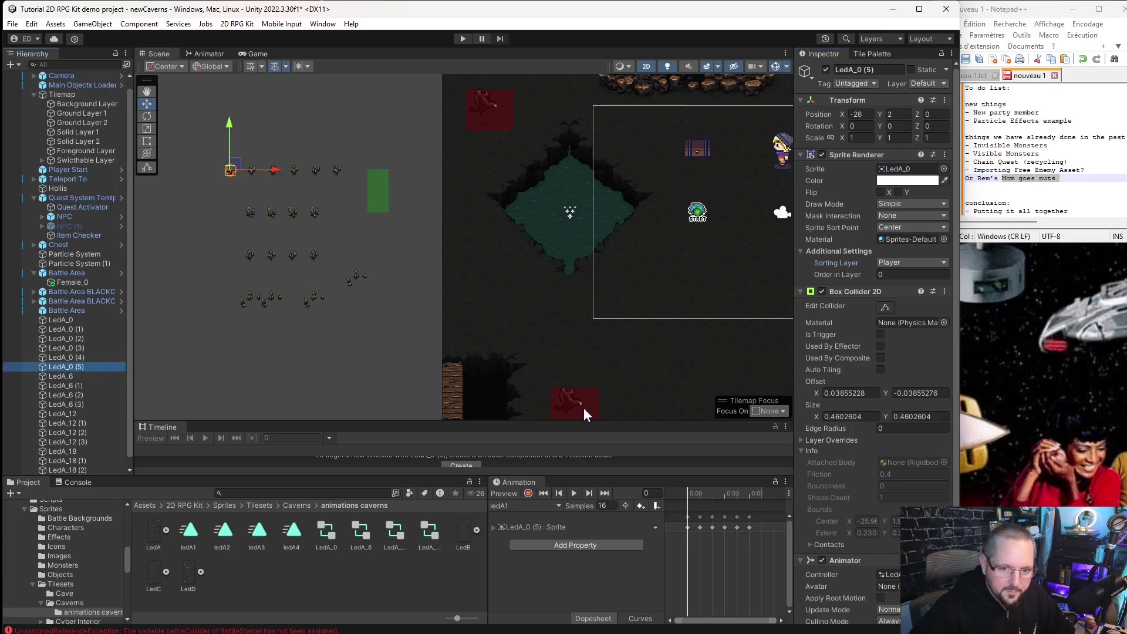
{"action": "left_click", "coordinate": [887, 264]}
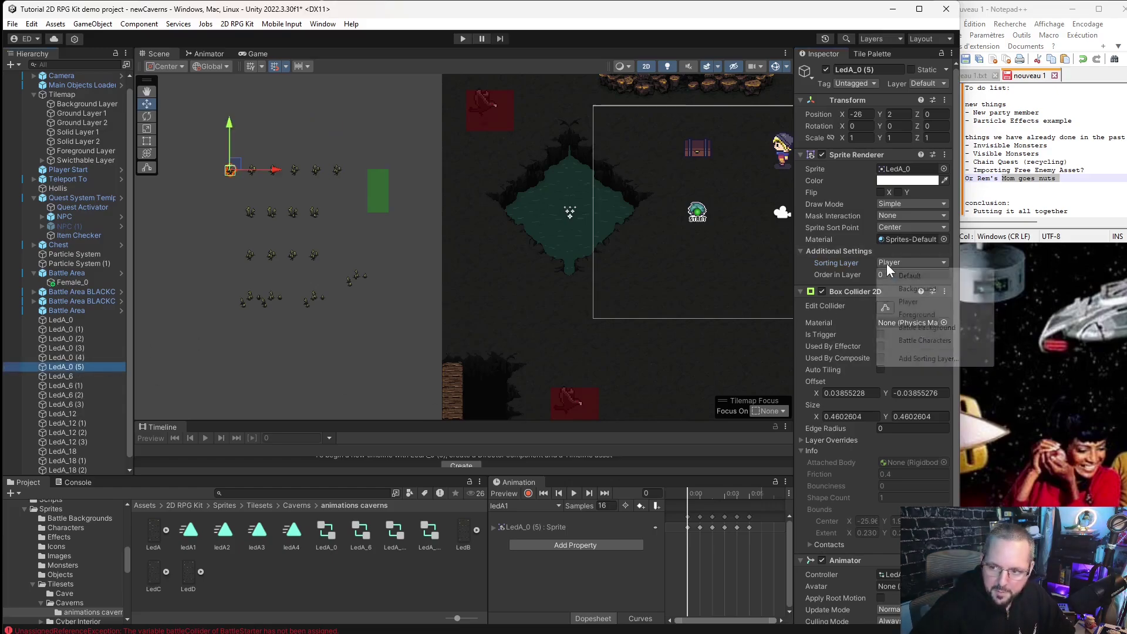
Set the sorting layer of LedA_6 and its three copies to Player.
{"action": "left_click", "coordinate": [77, 373]}
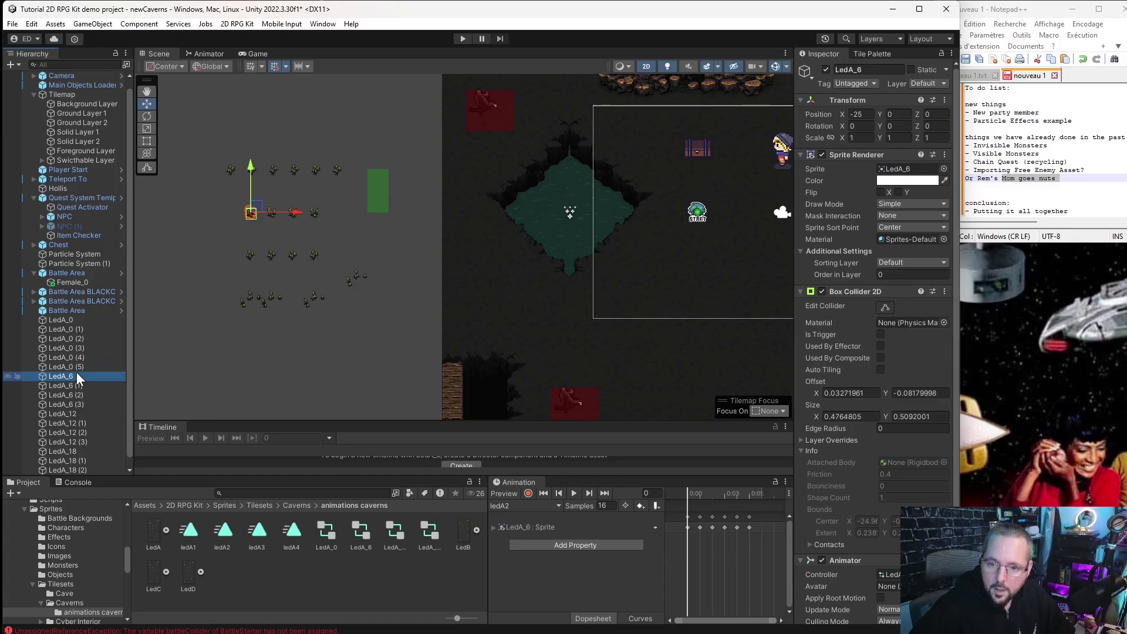
{"action": "left_click", "coordinate": [911, 262]}
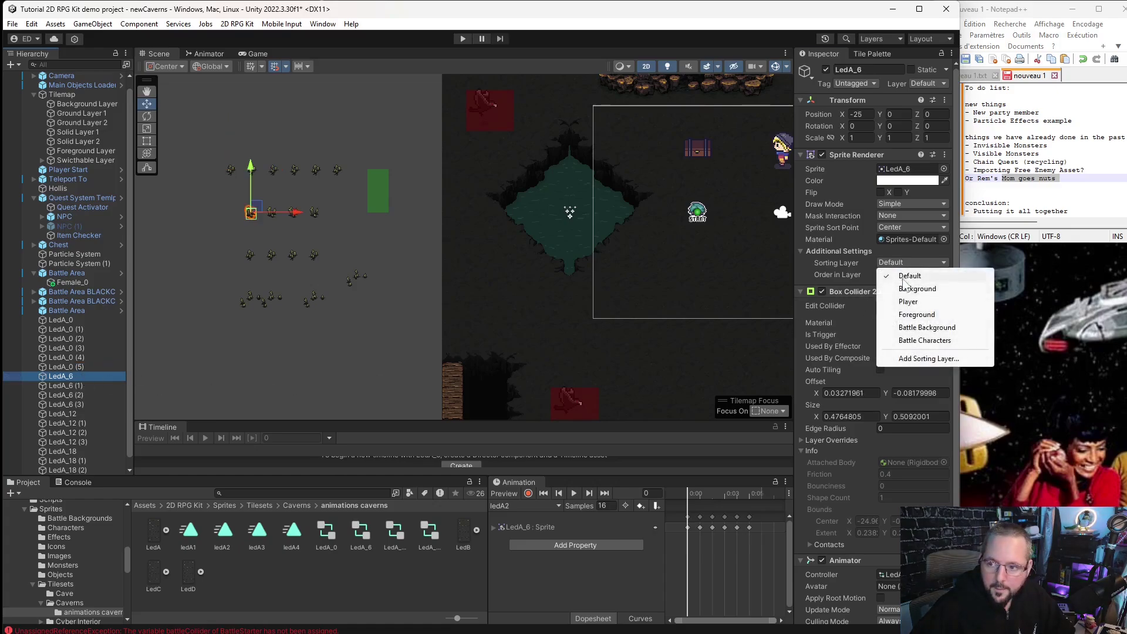
{"action": "left_click", "coordinate": [907, 302]}
{"action": "left_click", "coordinate": [67, 385]}
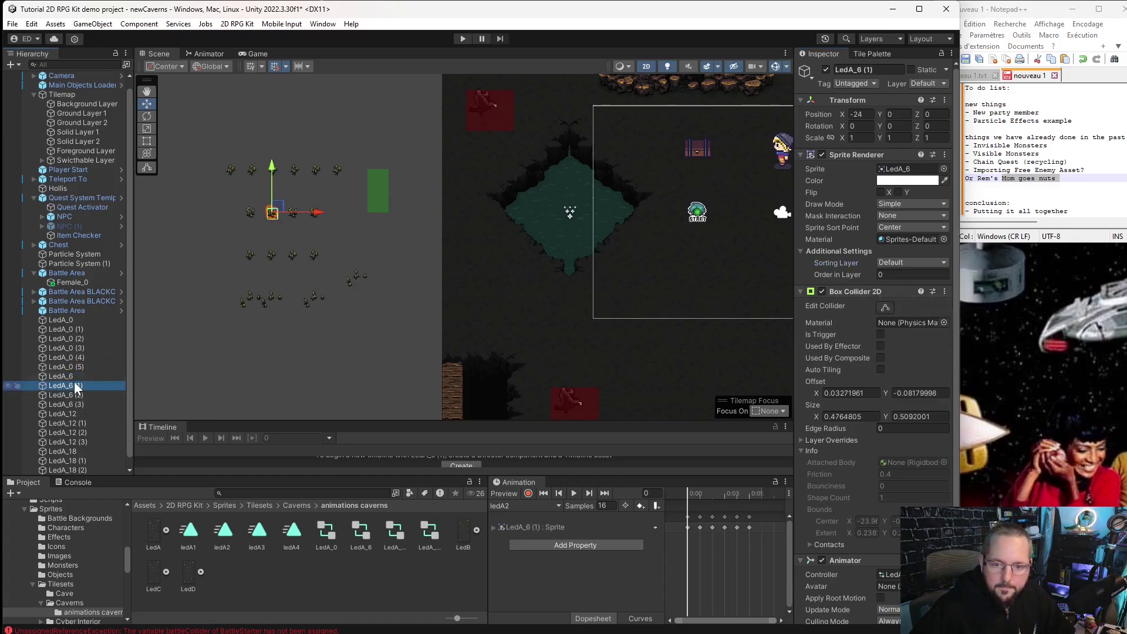
{"action": "left_click", "coordinate": [911, 262]}
{"action": "left_click", "coordinate": [907, 302]}
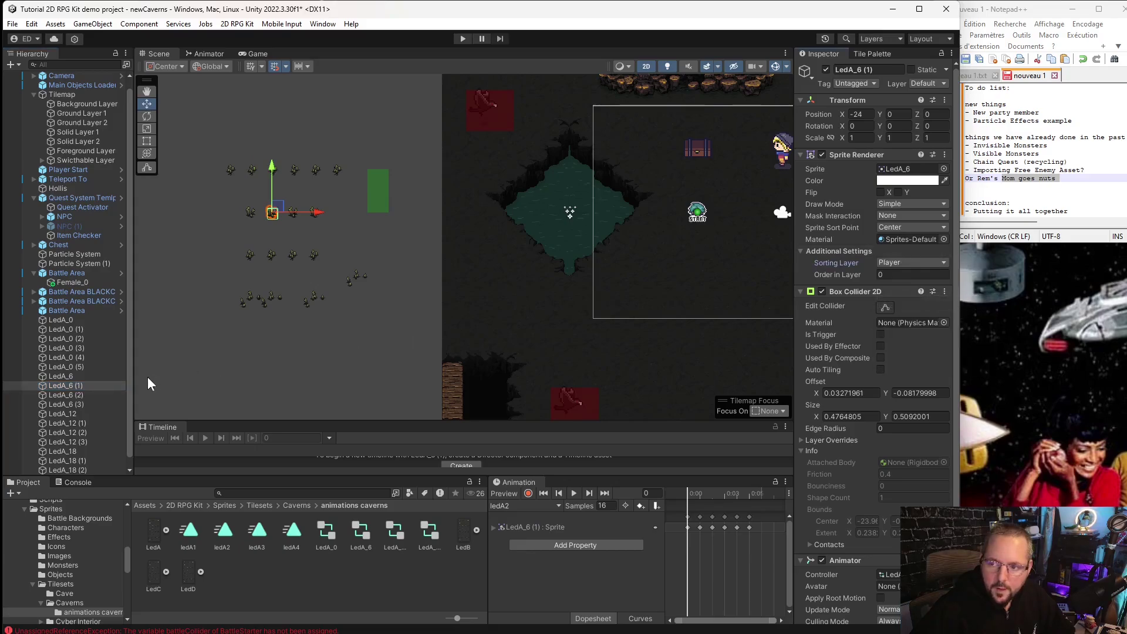
{"action": "left_click", "coordinate": [97, 393]}
{"action": "left_click", "coordinate": [903, 264]}
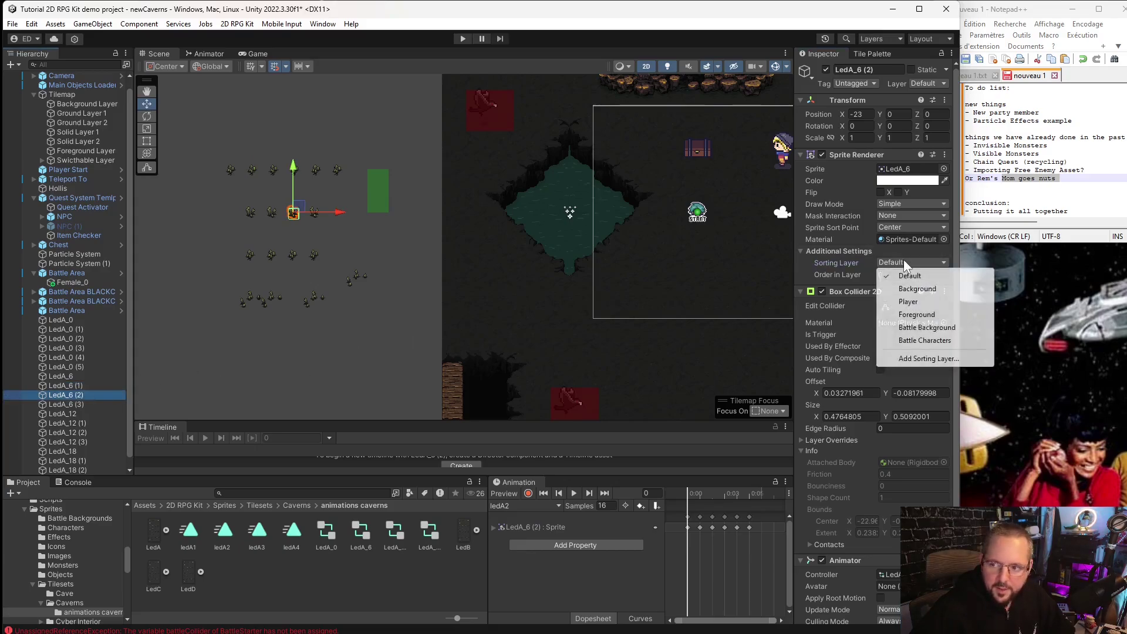
{"action": "left_click", "coordinate": [907, 301]}
{"action": "left_click", "coordinate": [83, 403]}
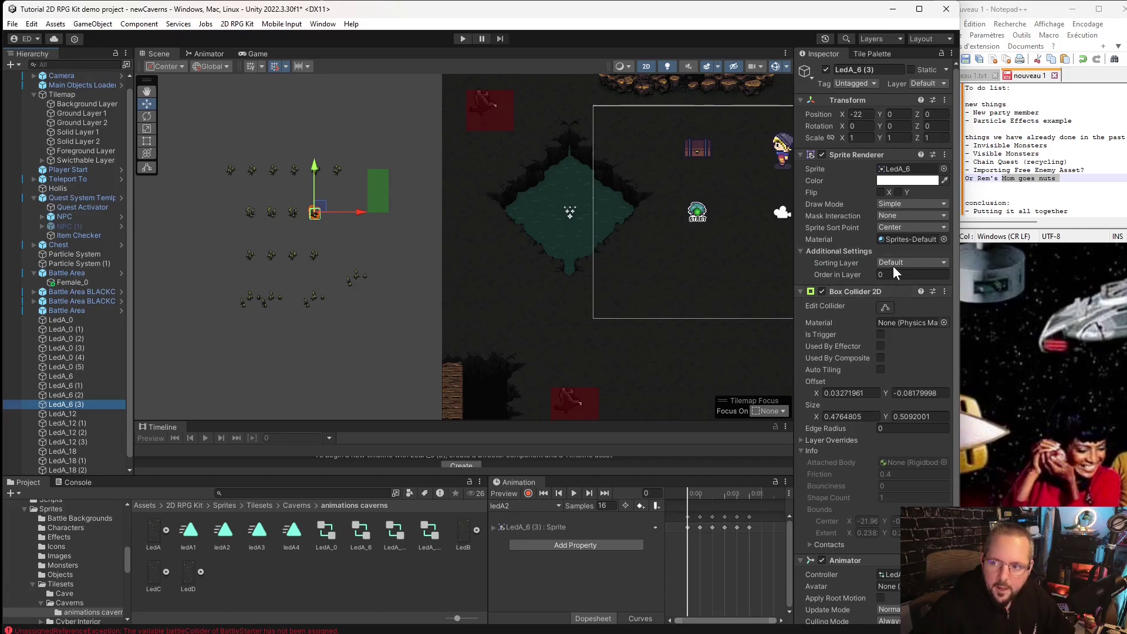
{"action": "left_click", "coordinate": [903, 264]}
{"action": "left_click", "coordinate": [907, 300]}
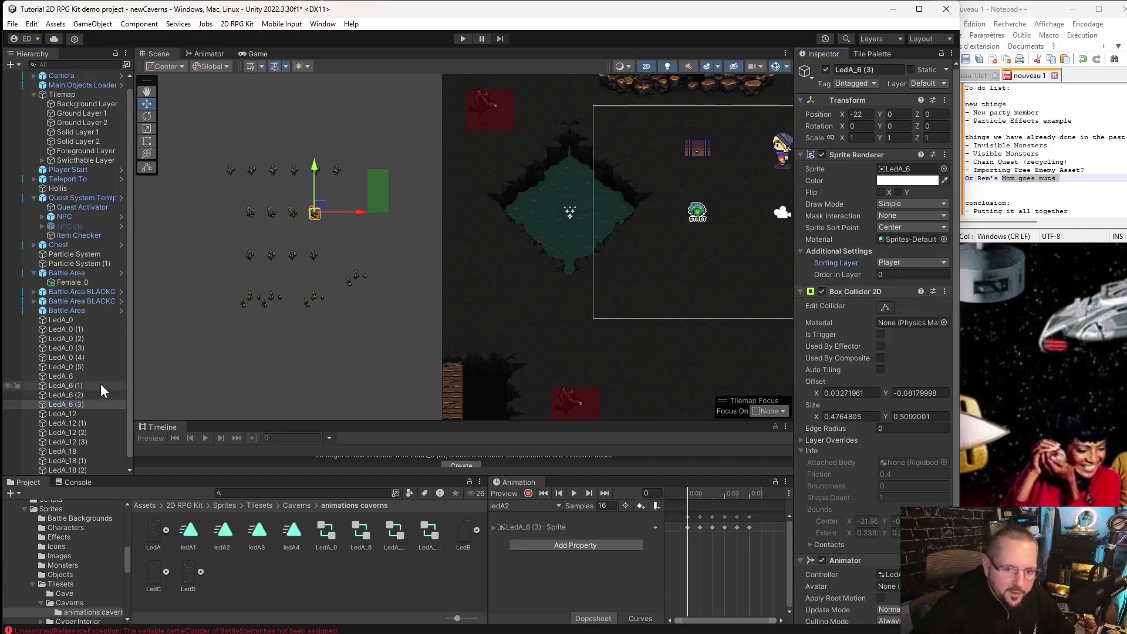
Set the sorting layer of LedA_12 and its three copies to Player.
{"action": "left_click", "coordinate": [106, 414]}
{"action": "left_click", "coordinate": [924, 262]}
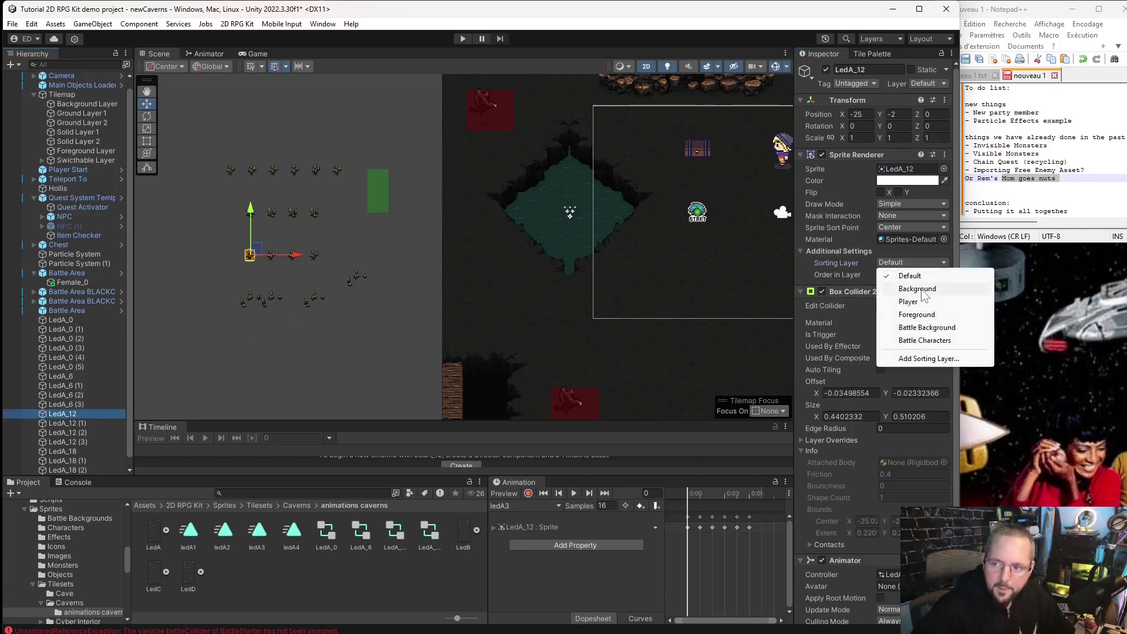
{"action": "key", "text": "Escape"}
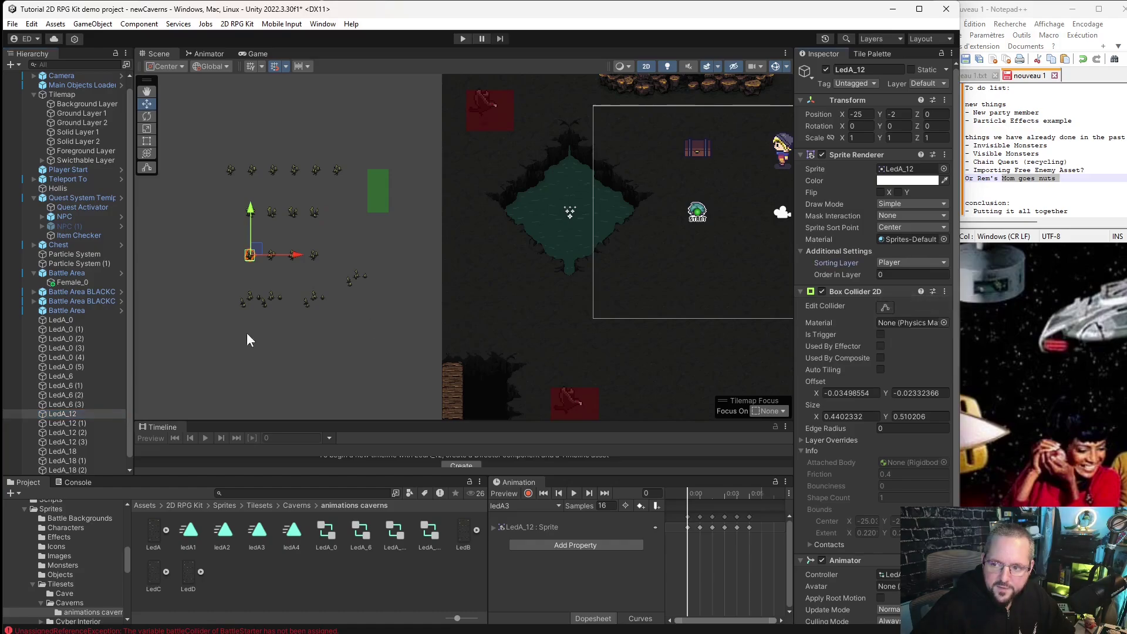
{"action": "left_click", "coordinate": [67, 422]}
{"action": "scroll", "coordinate": [72, 419], "scroll_direction": "down", "scroll_amount": 1}
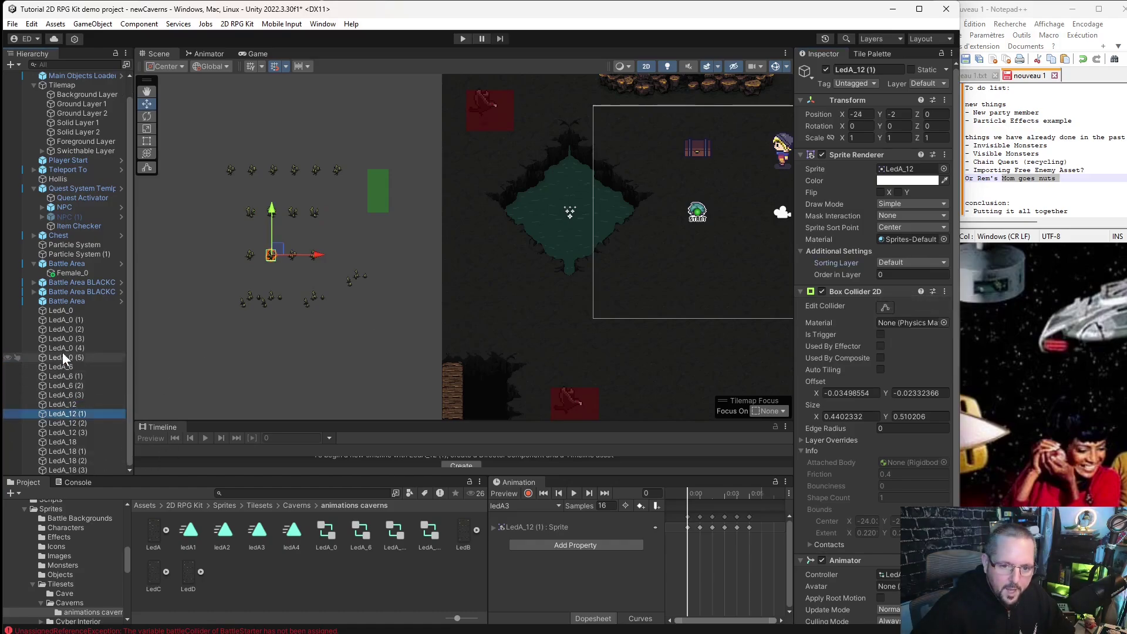
{"action": "left_click", "coordinate": [904, 262]}
{"action": "key", "text": "Escape"}
{"action": "left_click", "coordinate": [67, 423]}
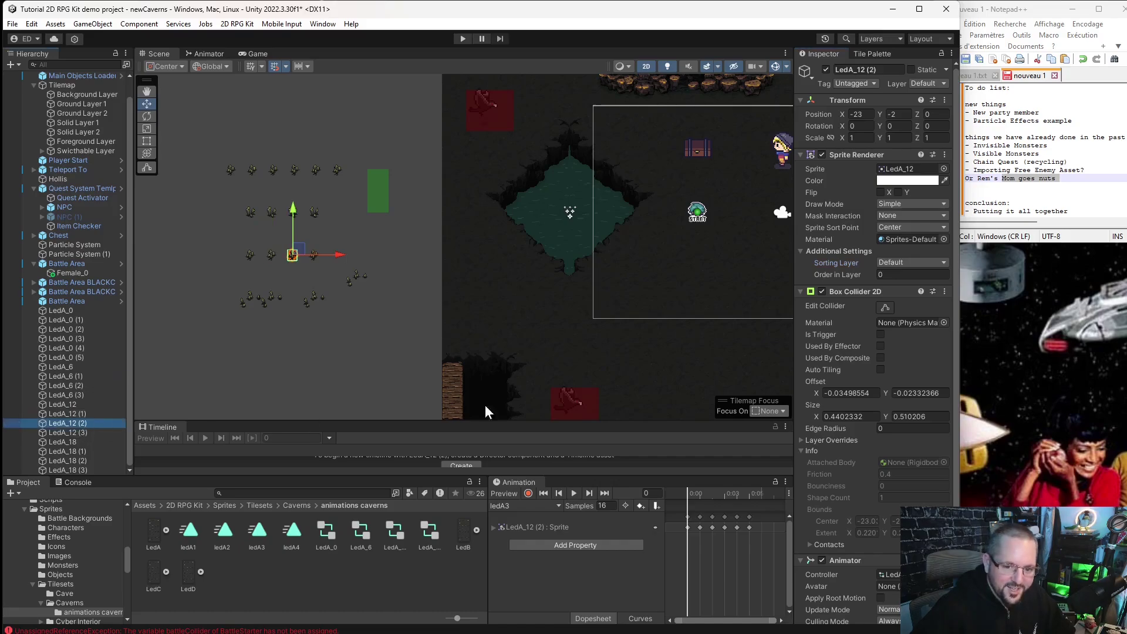
{"action": "left_click", "coordinate": [887, 264]}
{"action": "left_click", "coordinate": [916, 306]}
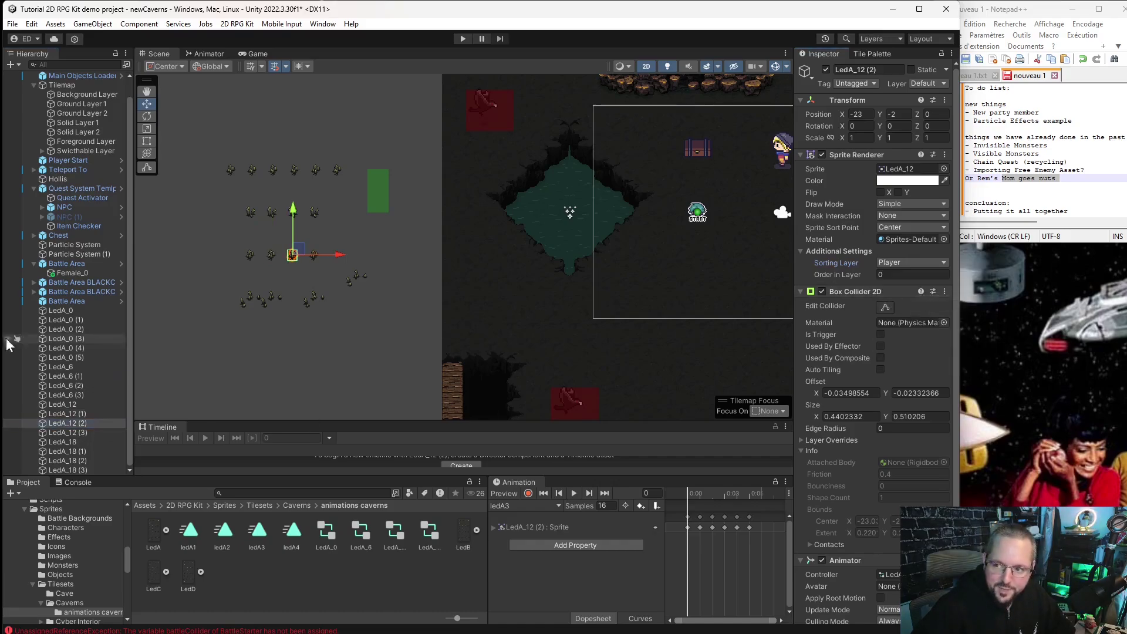
{"action": "left_click", "coordinate": [87, 433]}
{"action": "left_click", "coordinate": [907, 264]}
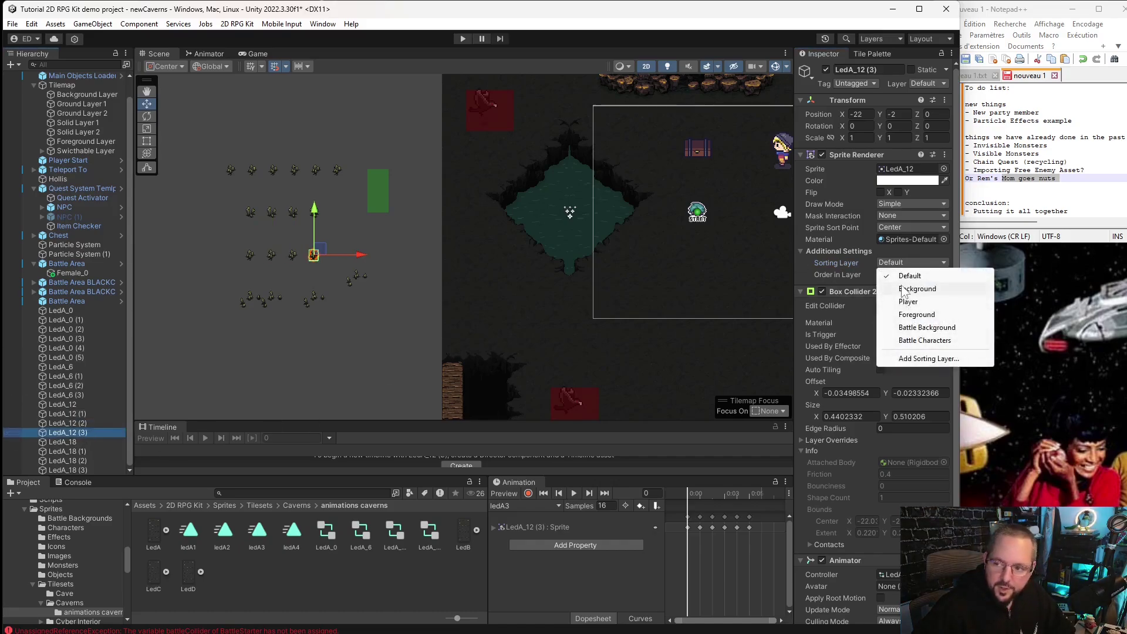
{"action": "left_click", "coordinate": [898, 301]}
Set the sorting layer of LedA_18 and its three copies to Player.
{"action": "left_click", "coordinate": [64, 442]}
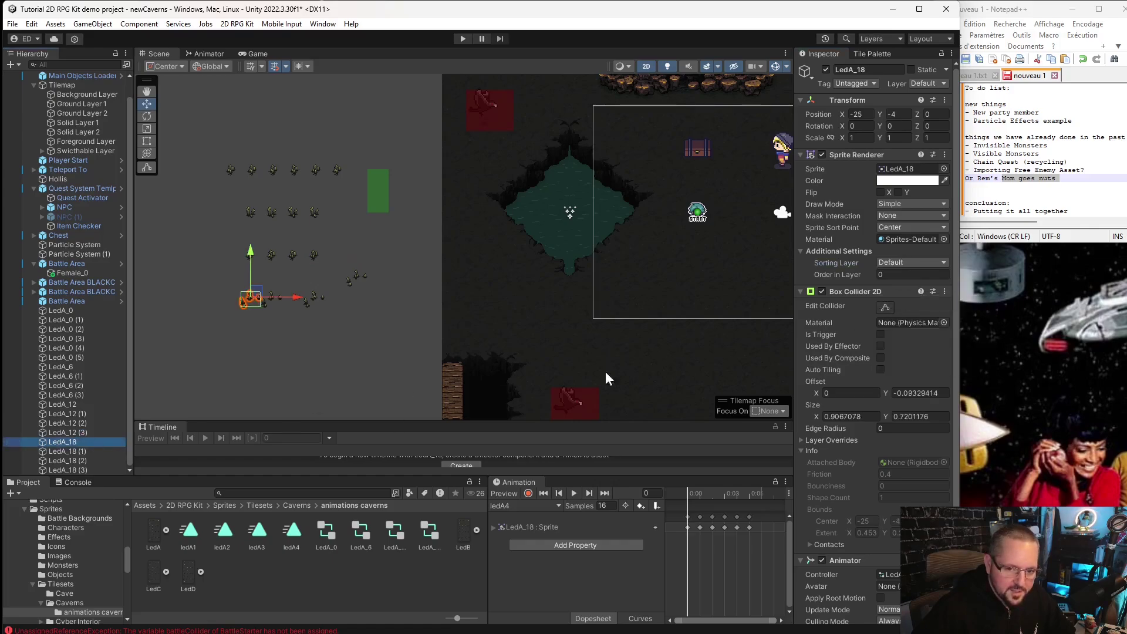
{"action": "left_click", "coordinate": [937, 263]}
{"action": "left_click", "coordinate": [923, 304]}
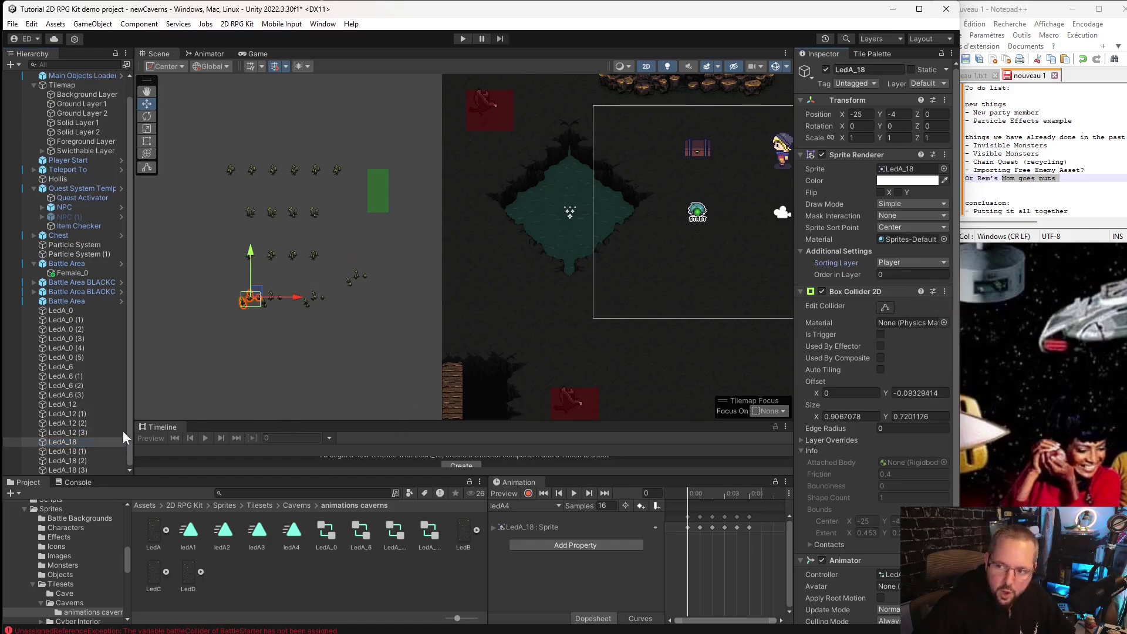
{"action": "left_click", "coordinate": [54, 452]}
{"action": "left_click", "coordinate": [892, 264]}
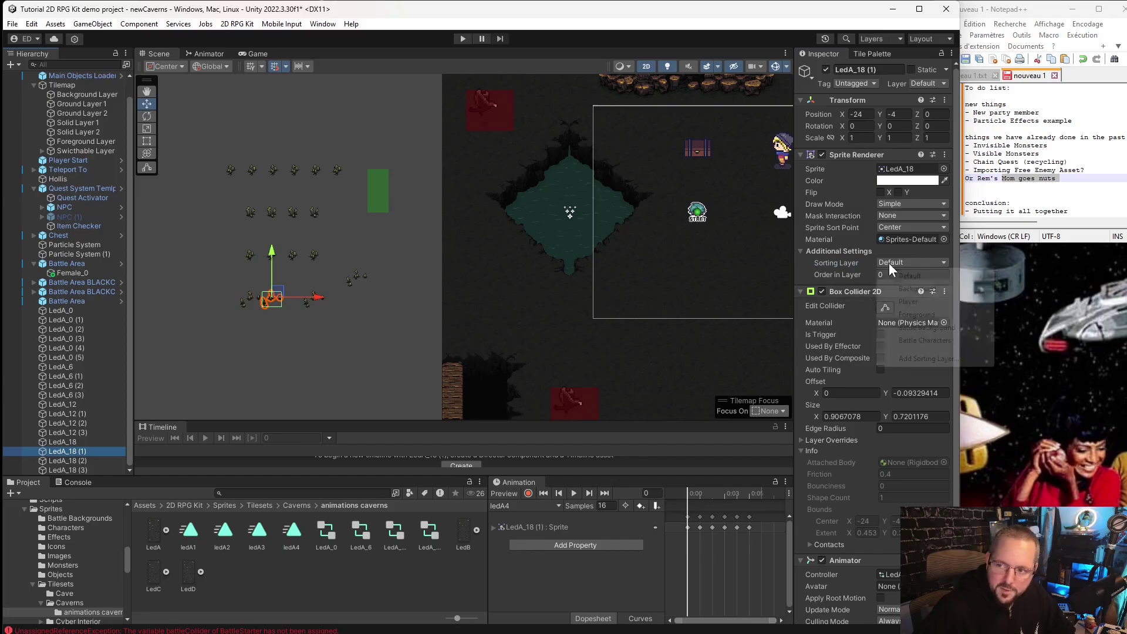
{"action": "left_click", "coordinate": [907, 302]}
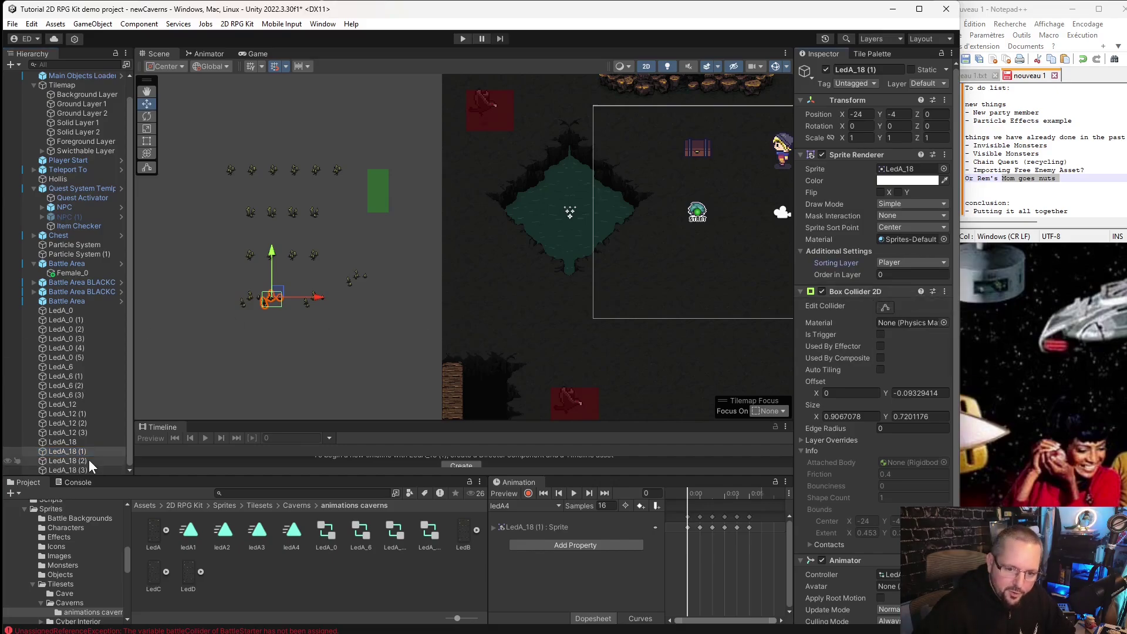
{"action": "left_click", "coordinate": [70, 460]}
{"action": "left_click", "coordinate": [913, 263]}
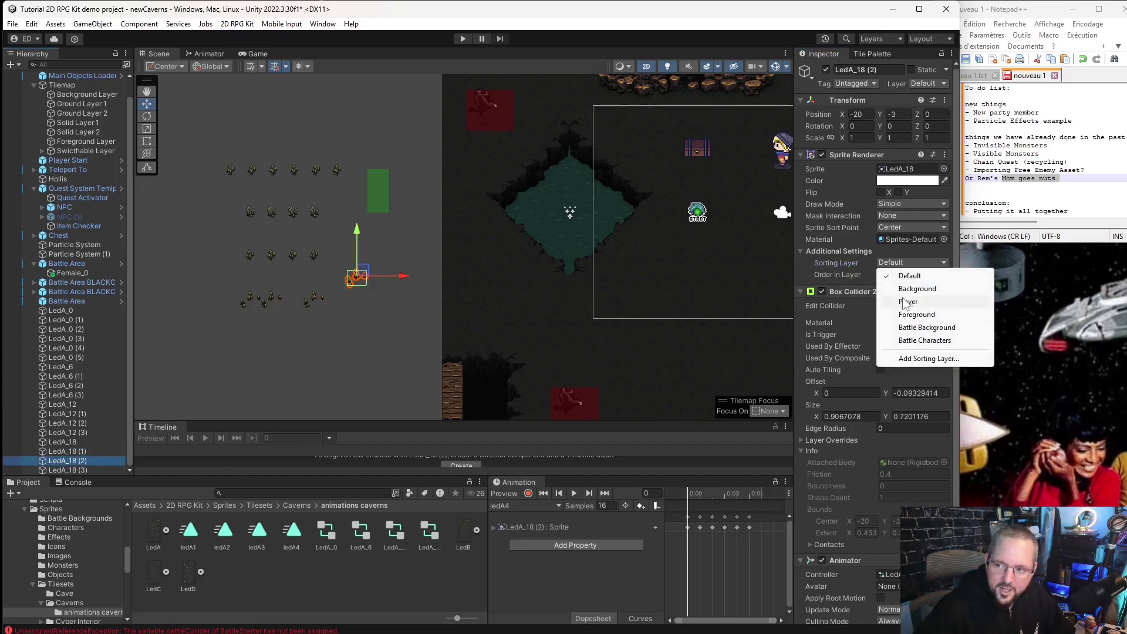
{"action": "left_click", "coordinate": [904, 301]}
{"action": "left_click", "coordinate": [63, 470]}
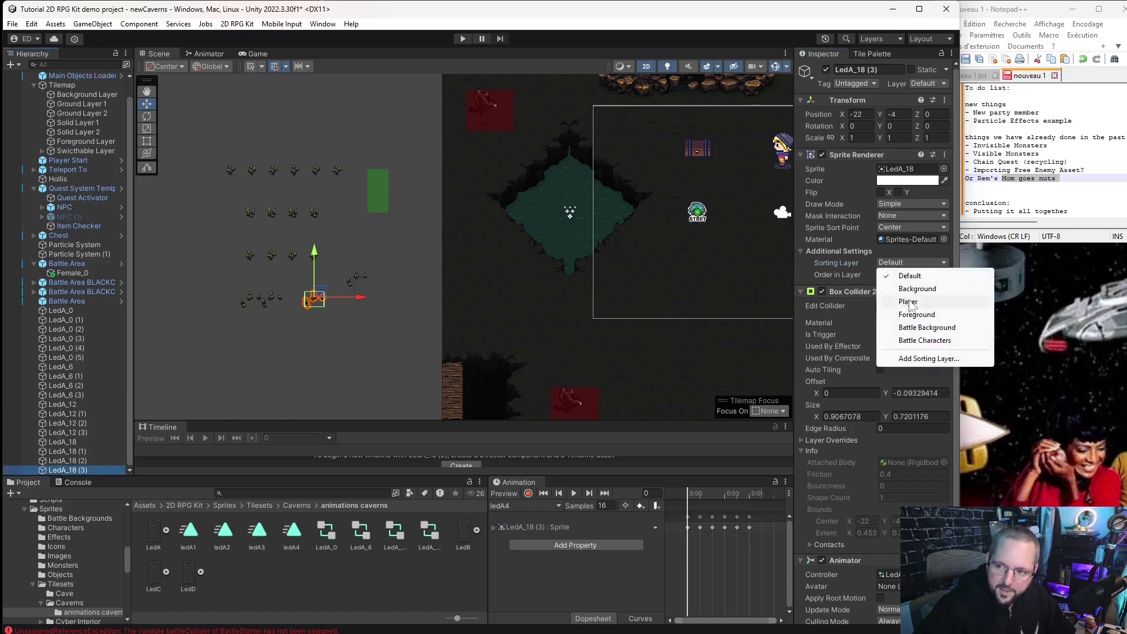
{"action": "left_click", "coordinate": [907, 302]}
Move LedA_18 (2) onto the cave floor beside the southern red battle area, at X -6, Y -10.
{"action": "left_click", "coordinate": [413, 286]}
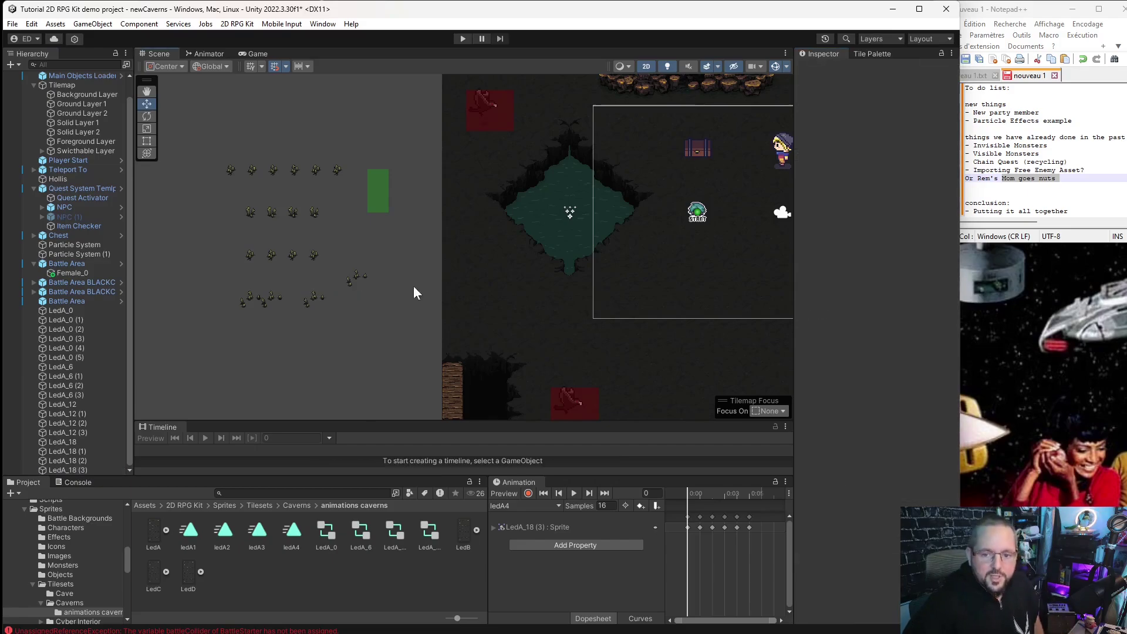
{"action": "scroll", "coordinate": [464, 258], "scroll_direction": "down", "scroll_amount": 5}
{"action": "middle_click_drag", "start_coordinate": [619, 323], "coordinate": [493, 333]}
{"action": "scroll", "coordinate": [440, 355], "scroll_direction": "down", "scroll_amount": 4}
{"action": "scroll", "coordinate": [447, 353], "scroll_direction": "up", "scroll_amount": 3}
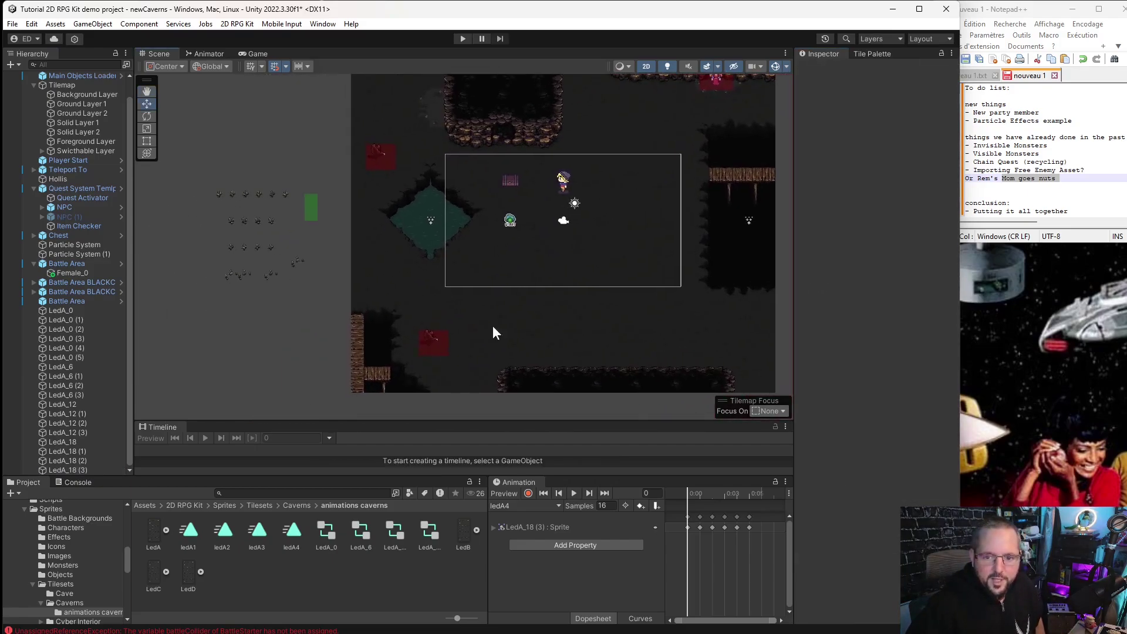
{"action": "left_click_drag", "start_coordinate": [296, 265], "coordinate": [495, 354]}
{"action": "scroll", "coordinate": [501, 353], "scroll_direction": "up", "scroll_amount": 2}
{"action": "scroll", "coordinate": [502, 358], "scroll_direction": "up", "scroll_amount": 2}
{"action": "scroll", "coordinate": [446, 334], "scroll_direction": "down", "scroll_amount": 4}
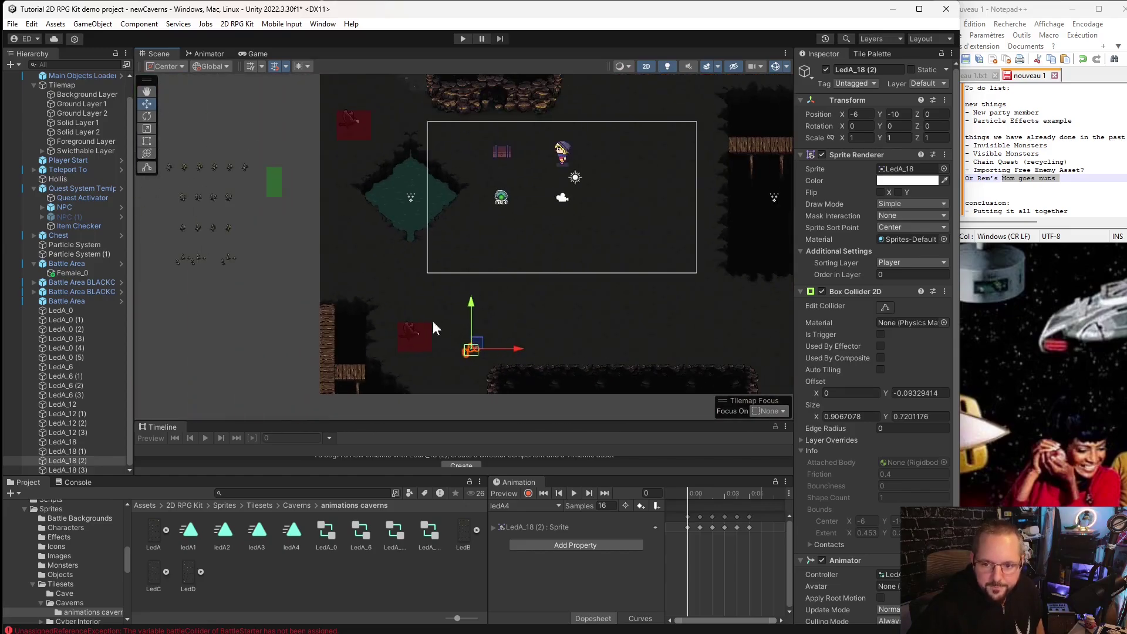
Spread LedA_18 (3), LedA_18 and LedA_18 (1) around the cave, with LedA_18 at X -11, Y 6, and place LedA_12 (3) at X -14, Y -6.
{"action": "left_click_drag", "start_coordinate": [229, 262], "coordinate": [716, 293]}
{"action": "left_click_drag", "start_coordinate": [189, 258], "coordinate": [404, 106]}
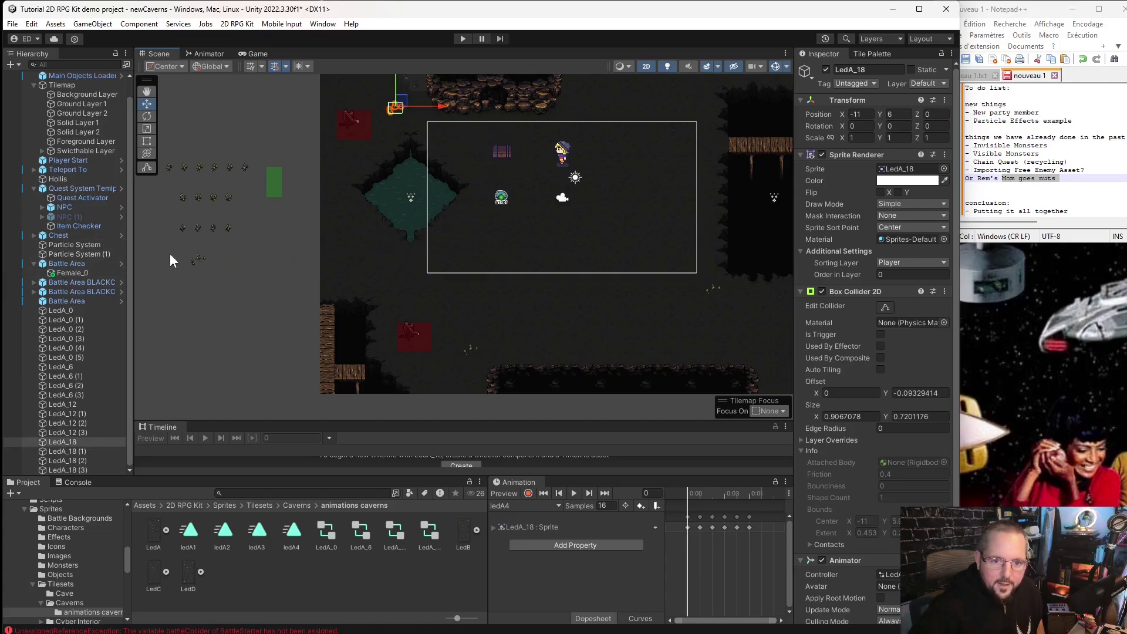
{"action": "left_click_drag", "start_coordinate": [196, 258], "coordinate": [584, 88]}
{"action": "left_click_drag", "start_coordinate": [230, 226], "coordinate": [350, 285]}
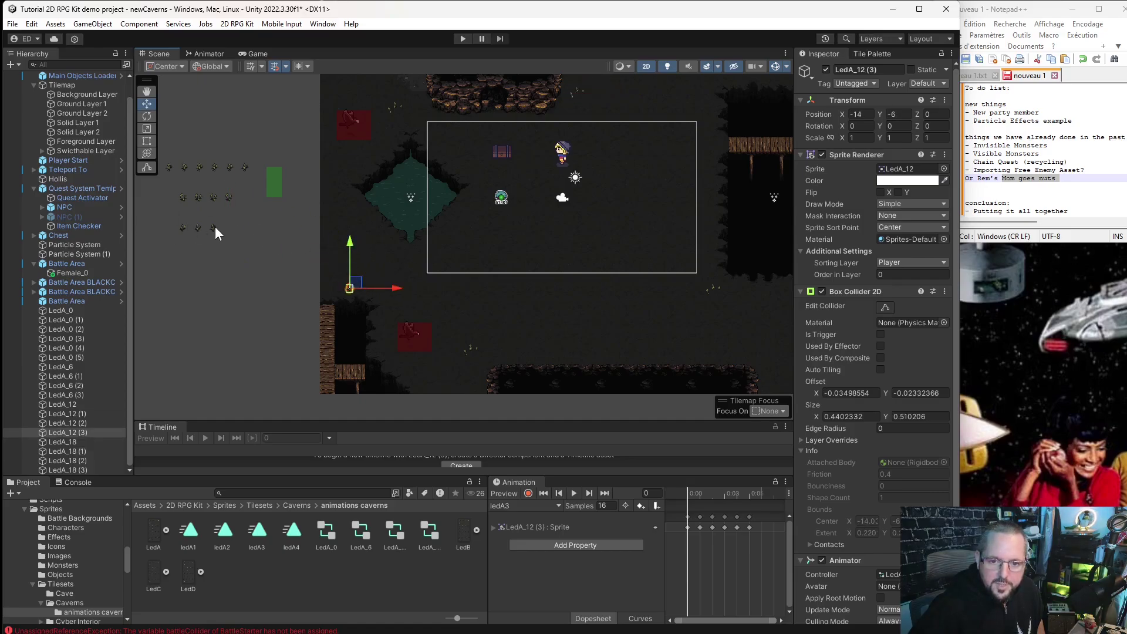
Place LedA_12 (2) at X -12, Y -2, LedA_12 (1) at X 10, Y 5, and LedA_12 at X 11, Y -10.
{"action": "left_click_drag", "start_coordinate": [215, 228], "coordinate": [396, 229]}
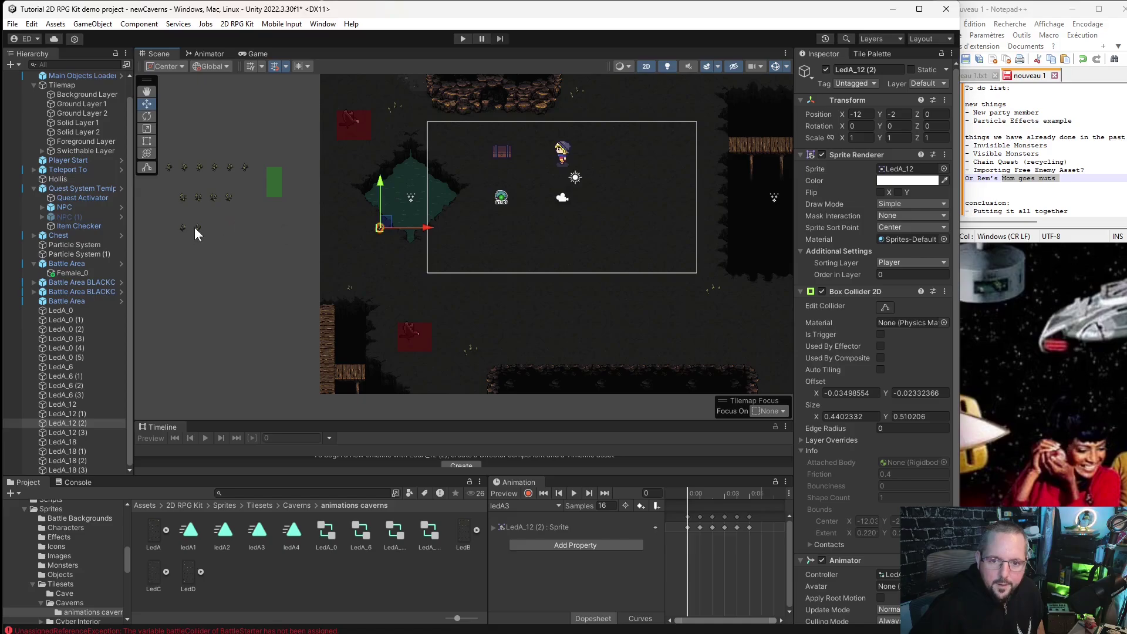
{"action": "left_click_drag", "start_coordinate": [195, 227], "coordinate": [718, 116]}
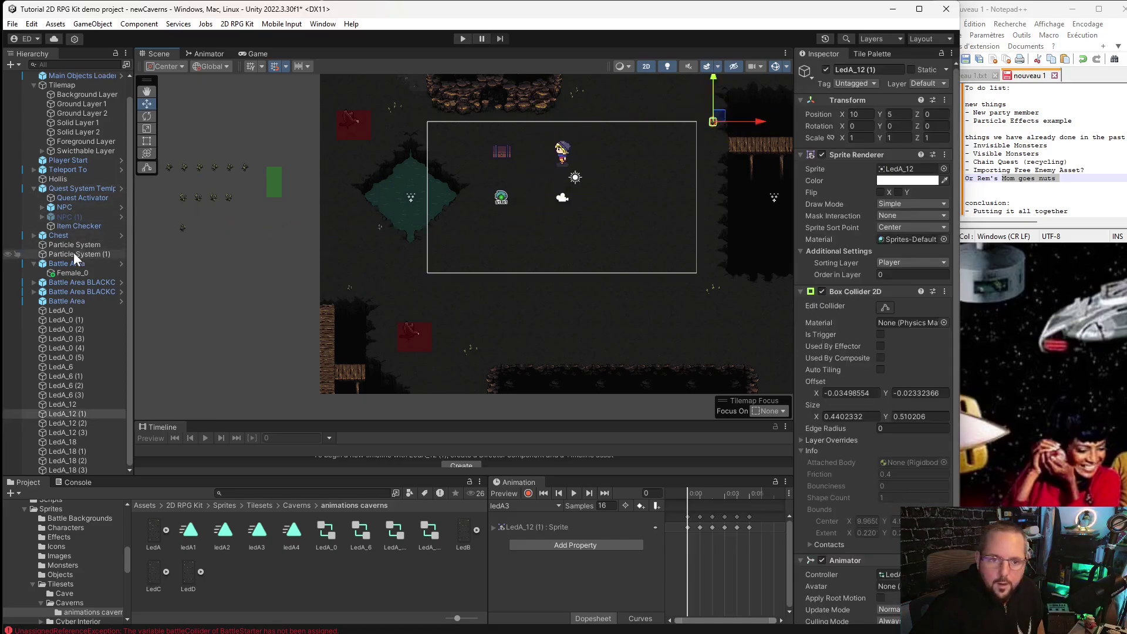
{"action": "left_click", "coordinate": [182, 228]}
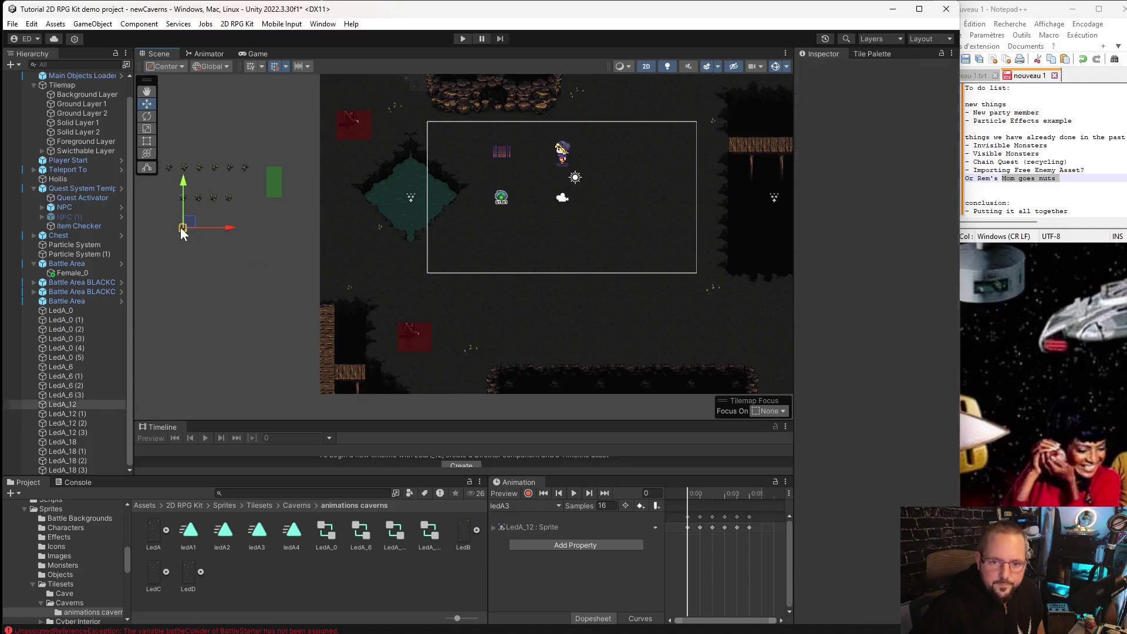
{"action": "left_click_drag", "start_coordinate": [183, 228], "coordinate": [734, 350]}
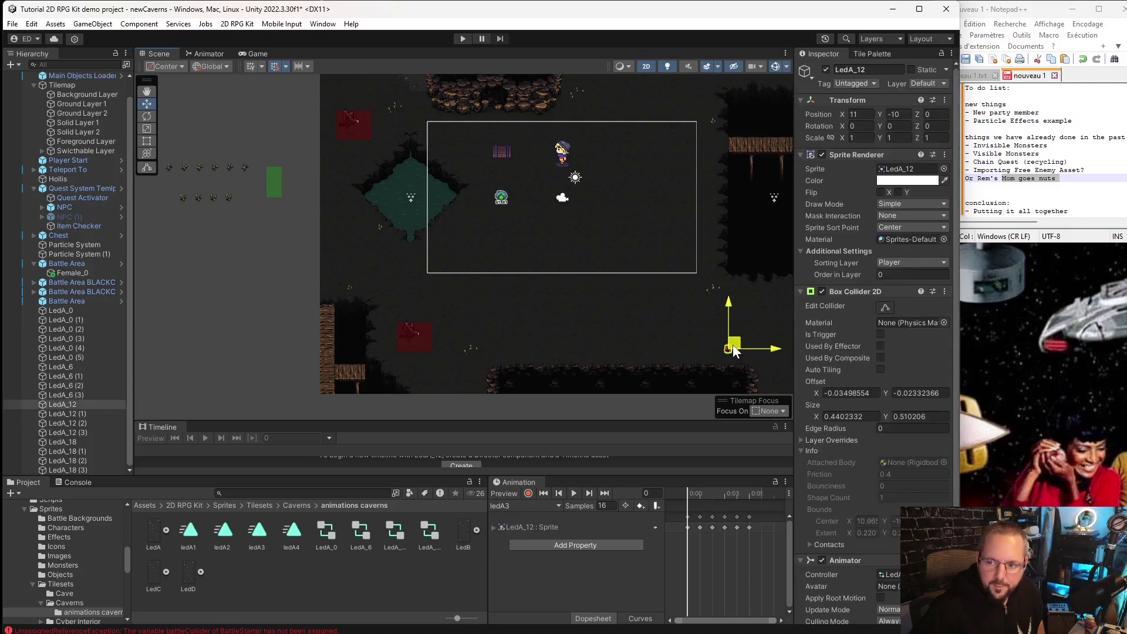
Spread LedA_6 and its three copies around the cave, with LedA_6 (3) at X 3, Y -10 and LedA_6 at X 2, Y -4.
{"action": "left_click_drag", "start_coordinate": [226, 197], "coordinate": [615, 345]}
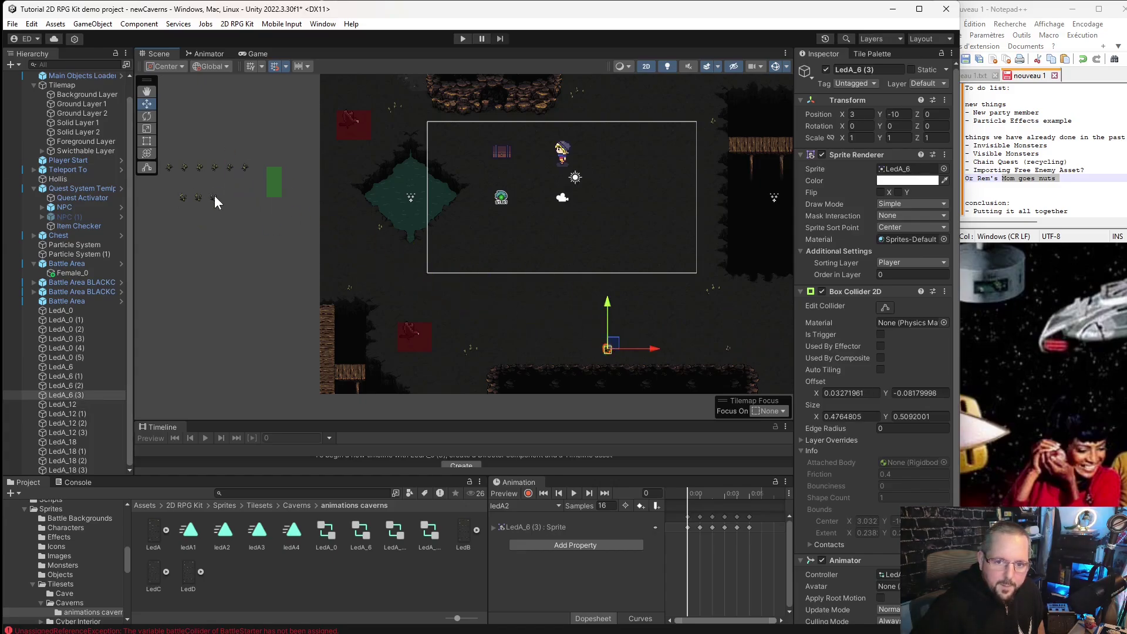
{"action": "left_click_drag", "start_coordinate": [214, 196], "coordinate": [675, 217]}
{"action": "left_click_drag", "start_coordinate": [195, 196], "coordinate": [431, 126]}
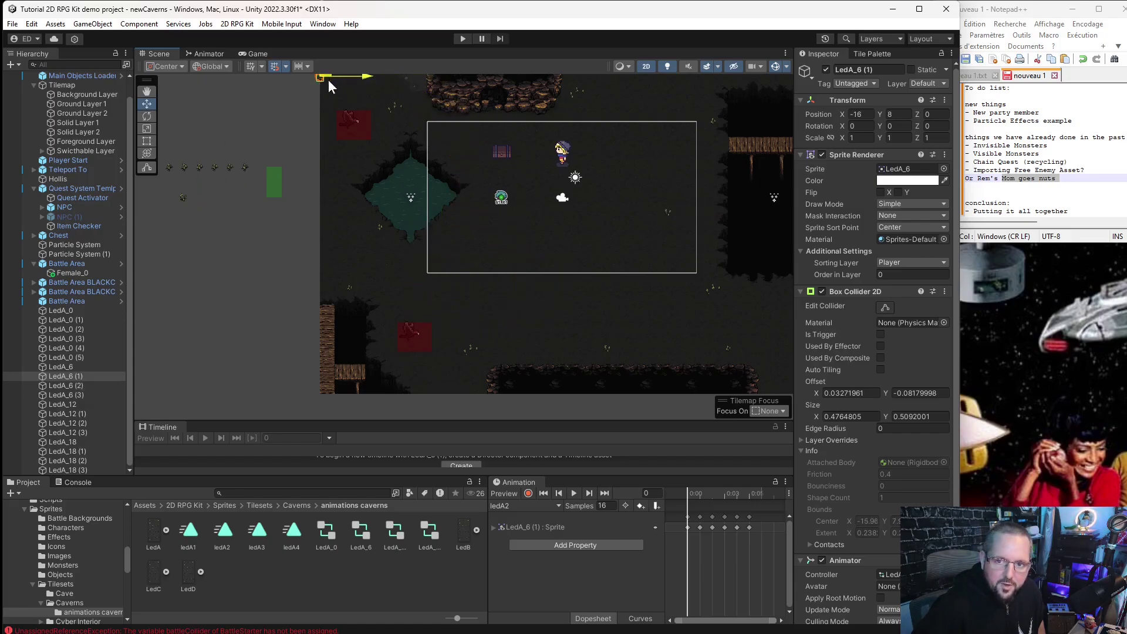
{"action": "left_click", "coordinate": [182, 197]}
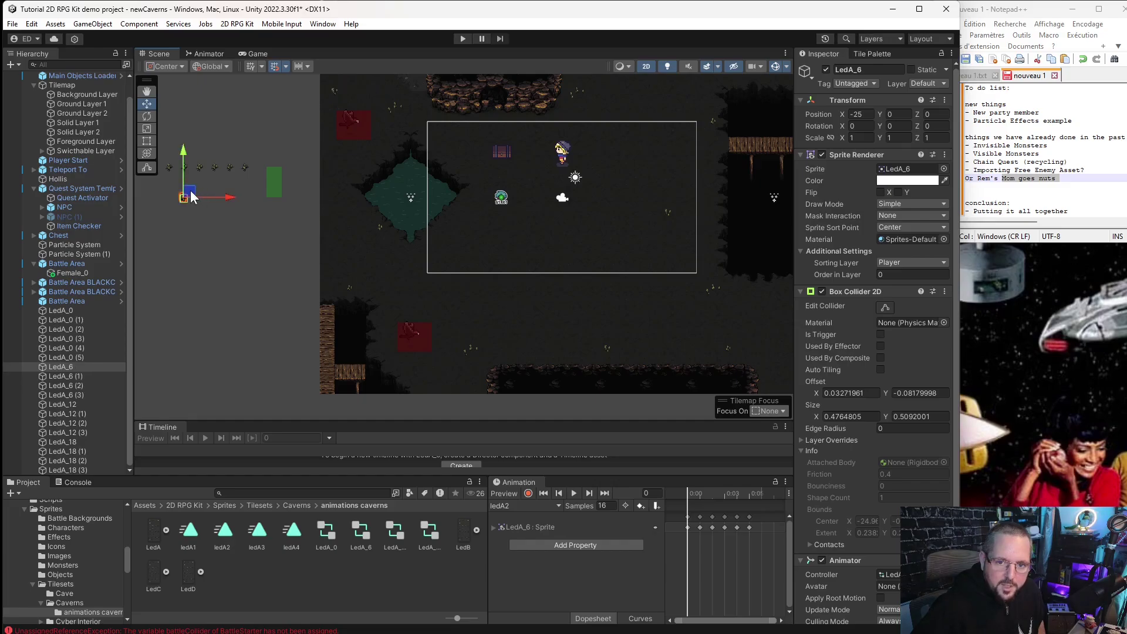
{"action": "left_click_drag", "start_coordinate": [191, 196], "coordinate": [598, 257]}
Move LedA_0 (4) to X 14, Y -7, LedA_0 (5) near the cave's northwest corner, and LedA_0 (3) to X 2, Y 11.
{"action": "scroll", "coordinate": [604, 226], "scroll_direction": "down", "scroll_amount": 1}
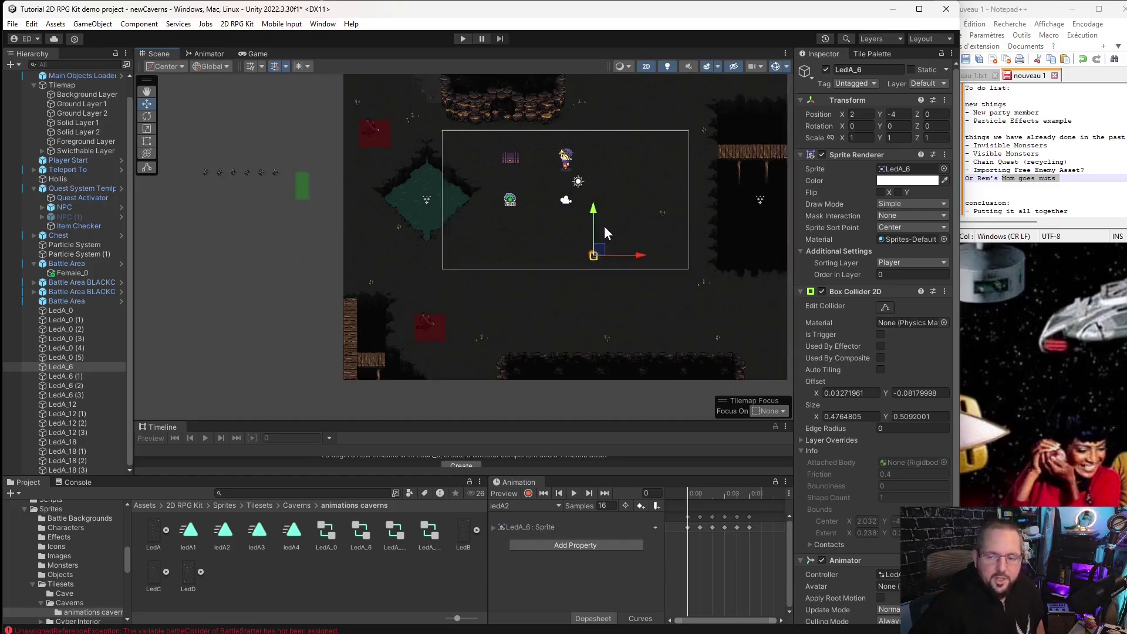
{"action": "scroll", "coordinate": [608, 227], "scroll_direction": "down", "scroll_amount": 6}
{"action": "middle_click_drag", "start_coordinate": [644, 230], "coordinate": [583, 273]}
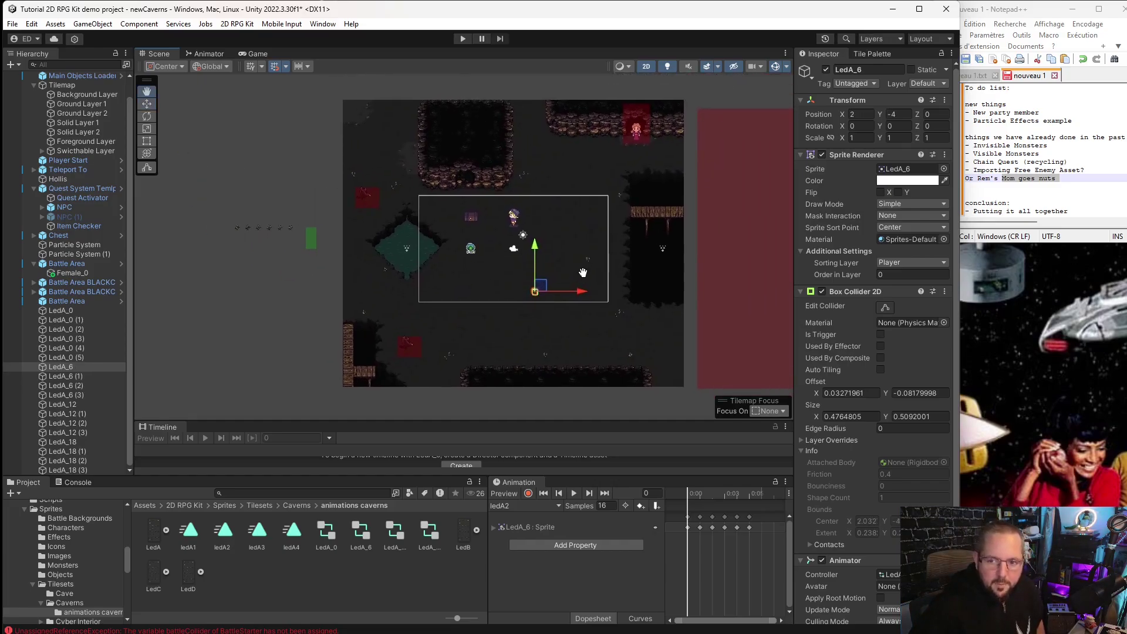
{"action": "left_click", "coordinate": [289, 227]}
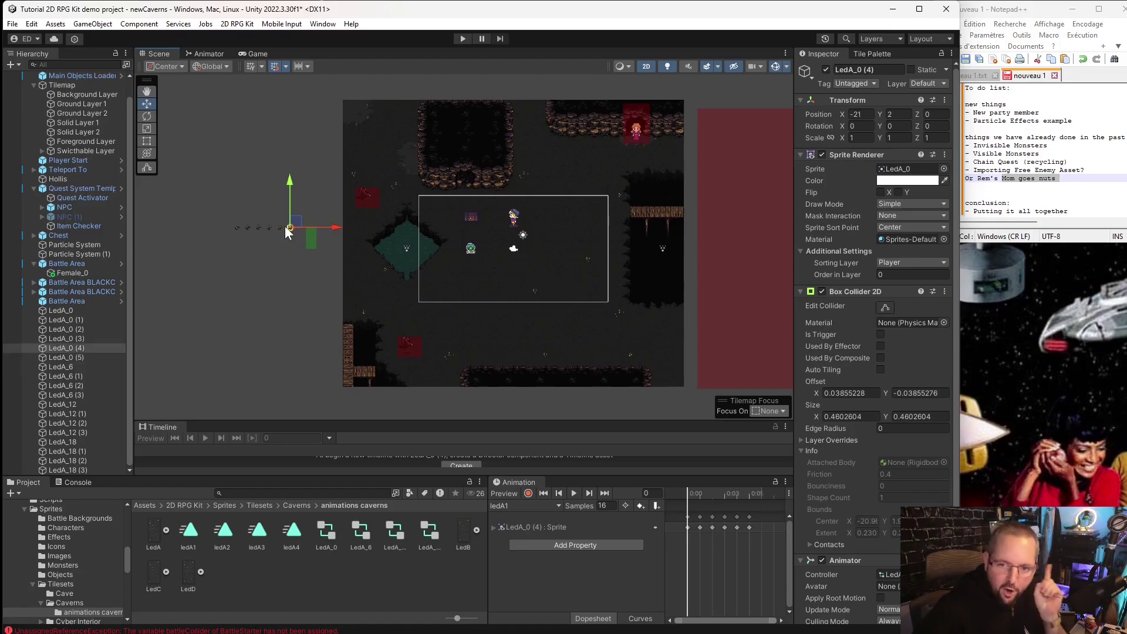
{"action": "left_click_drag", "start_coordinate": [301, 220], "coordinate": [671, 326]}
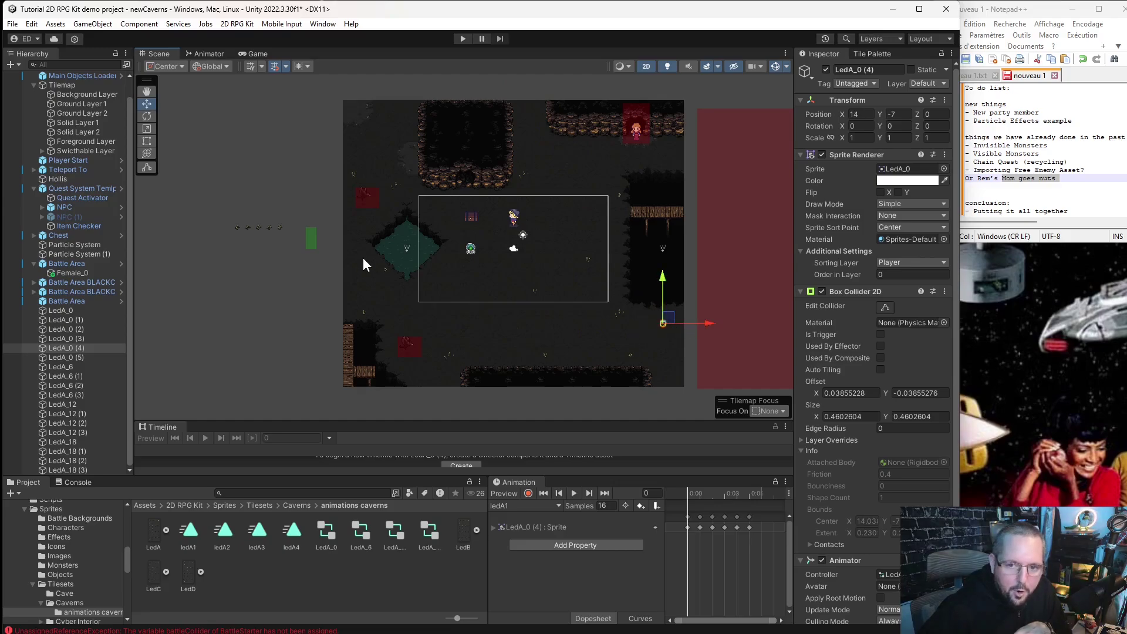
{"action": "left_click", "coordinate": [238, 227]}
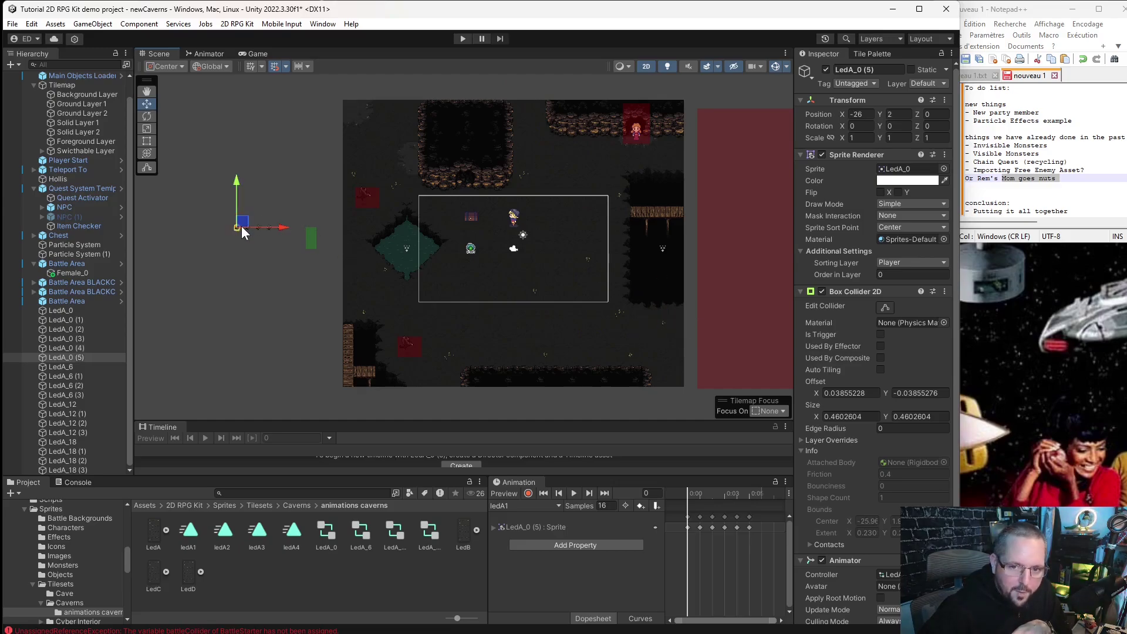
{"action": "left_click_drag", "start_coordinate": [242, 226], "coordinate": [479, 212]}
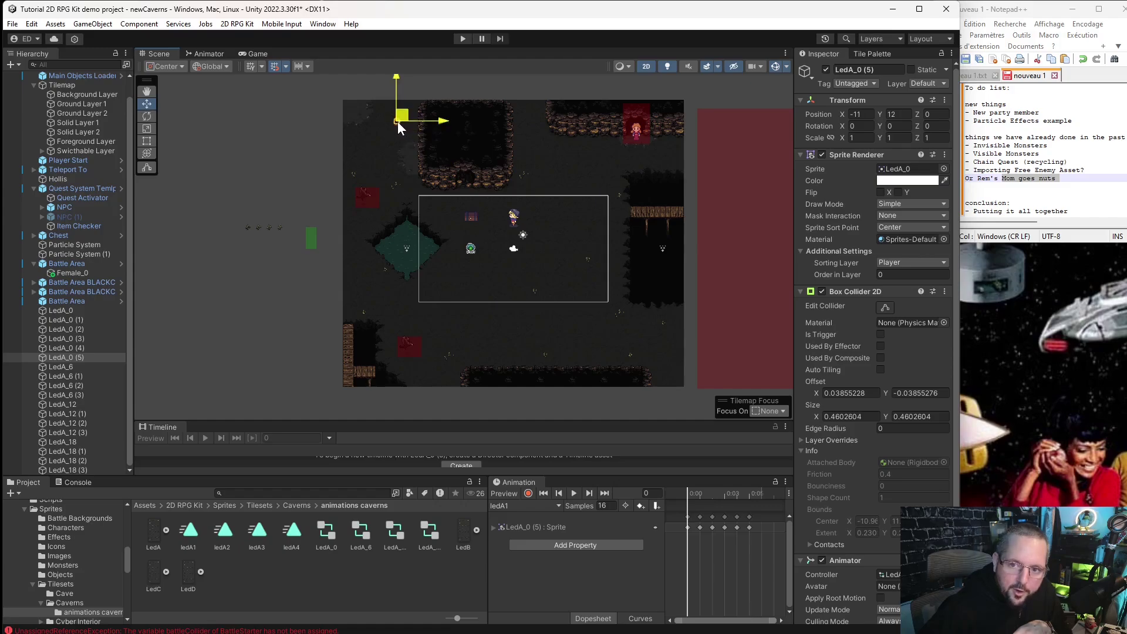
{"action": "left_click_drag", "start_coordinate": [397, 122], "coordinate": [386, 123]}
{"action": "left_click", "coordinate": [280, 227]}
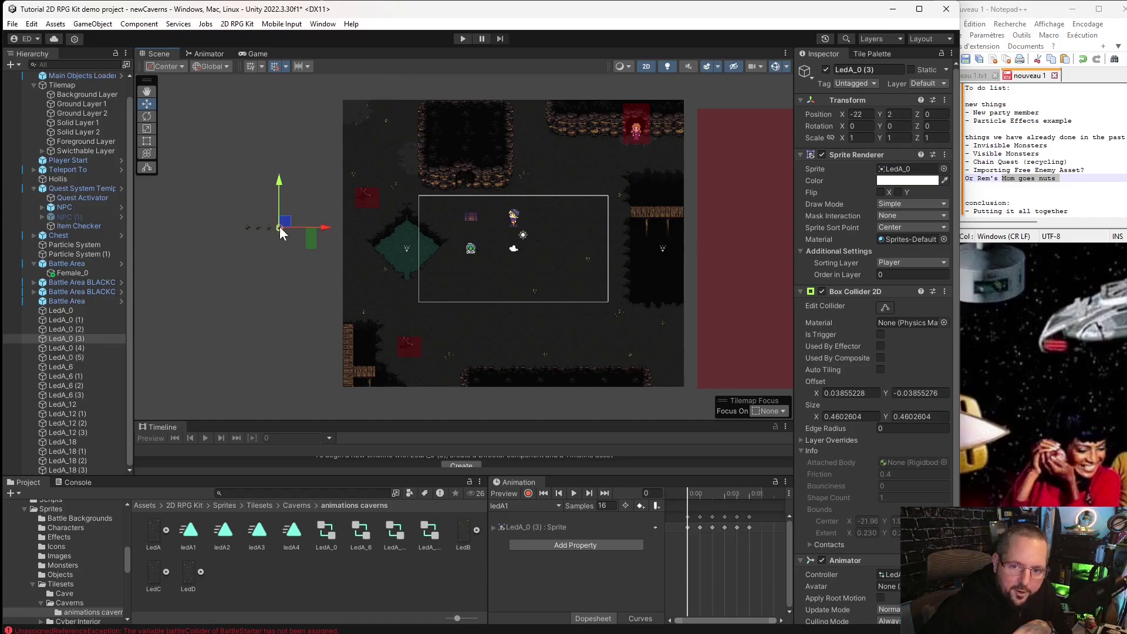
{"action": "left_click_drag", "start_coordinate": [288, 225], "coordinate": [544, 128]}
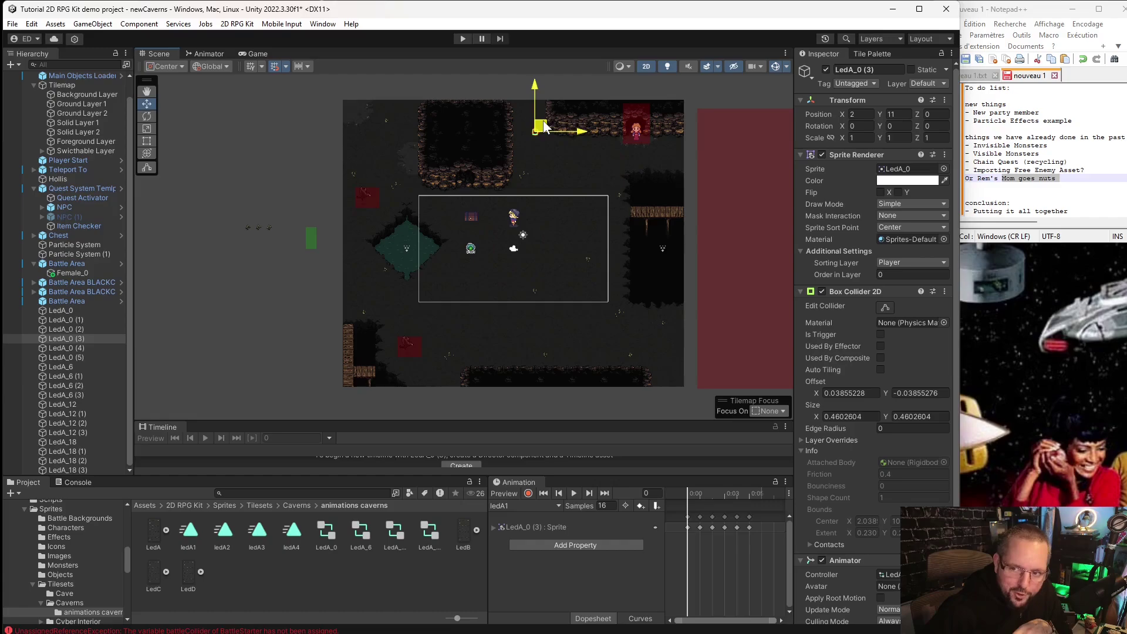
Place LedA_0 (2) at X 15, Y 8, LedA_0 (1) at X -8, Y -11, and LedA_0 at X -3, Y -3.
{"action": "left_click", "coordinate": [268, 228]}
{"action": "left_click_drag", "start_coordinate": [269, 227], "coordinate": [679, 162]}
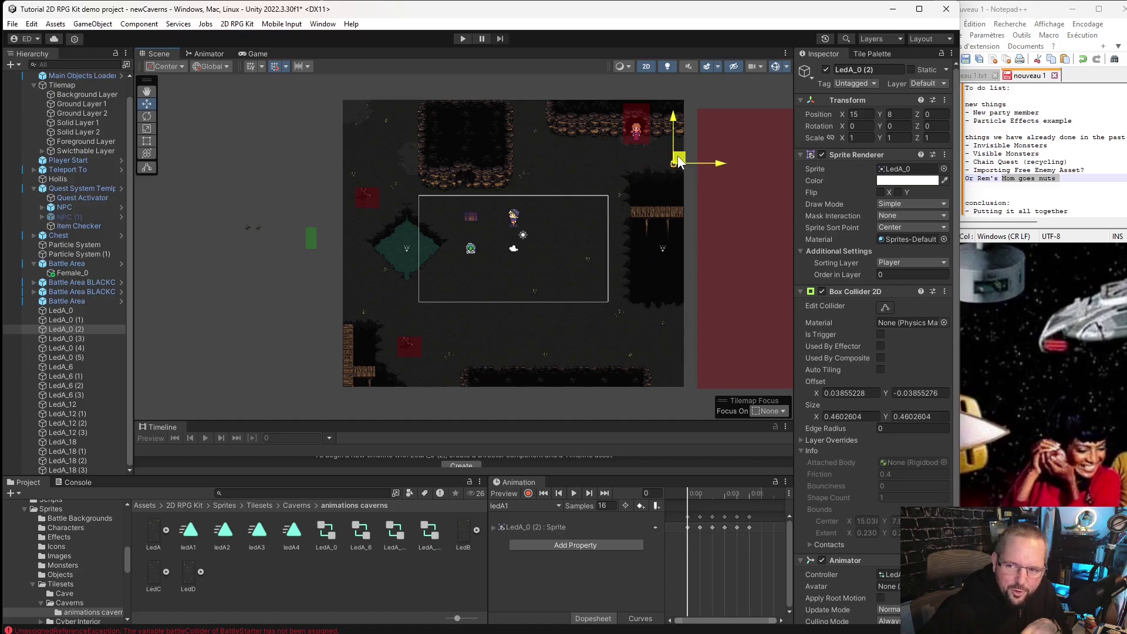
{"action": "left_click", "coordinate": [258, 226]}
{"action": "left_click_drag", "start_coordinate": [266, 224], "coordinate": [426, 364]}
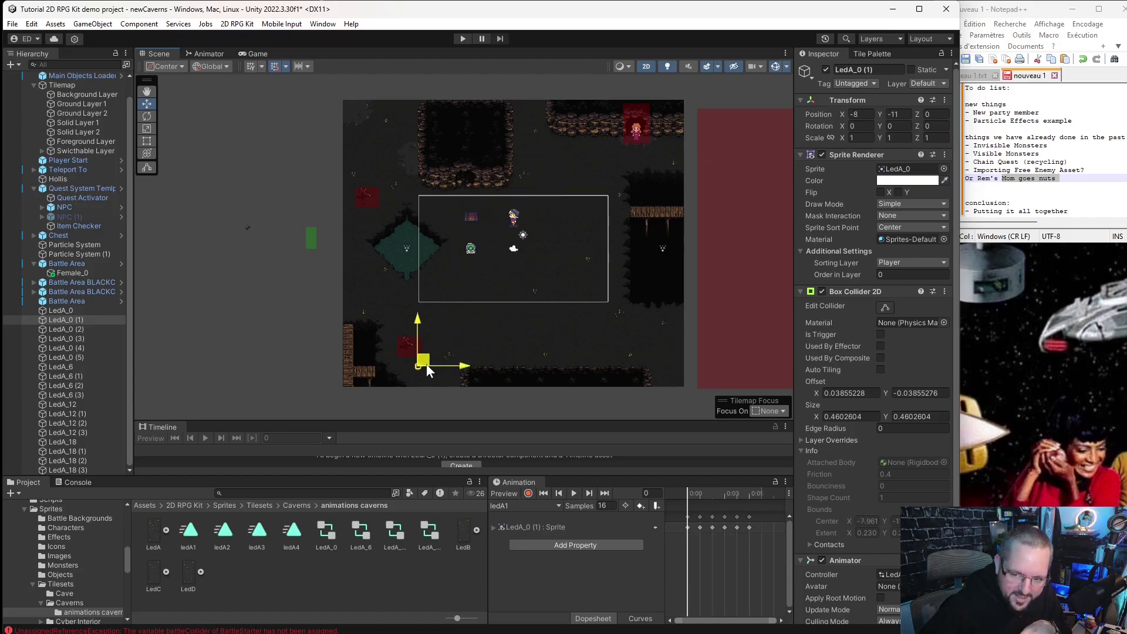
{"action": "left_click", "coordinate": [248, 227]}
{"action": "left_click_drag", "start_coordinate": [250, 228], "coordinate": [482, 288]}
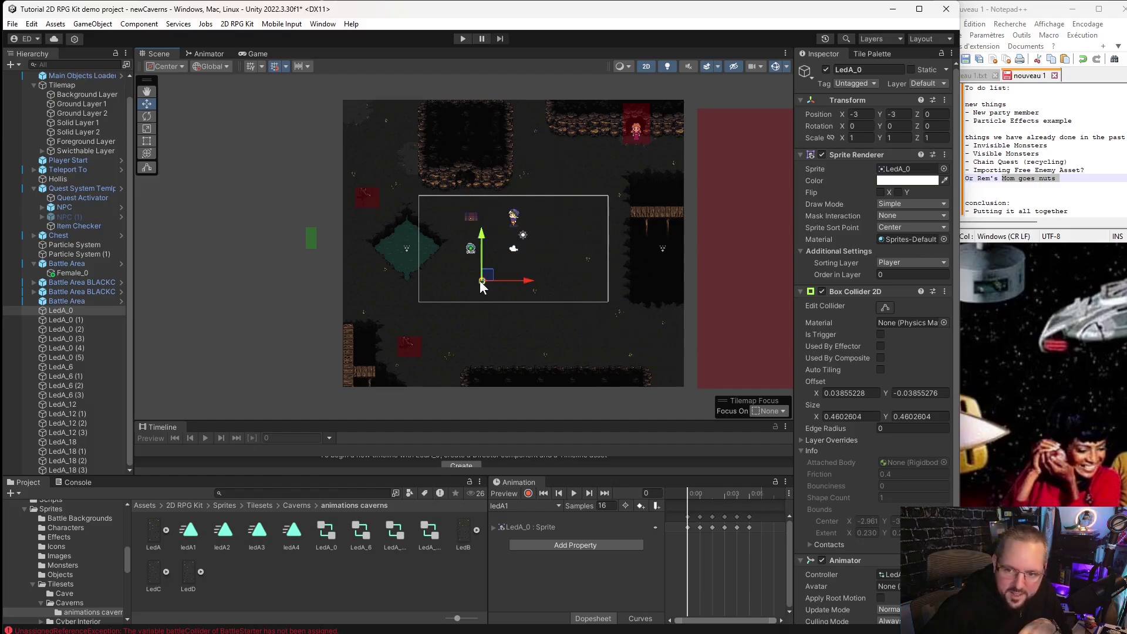
Clear the object selection and save the newCaverns scene.
{"action": "left_click", "coordinate": [256, 306]}
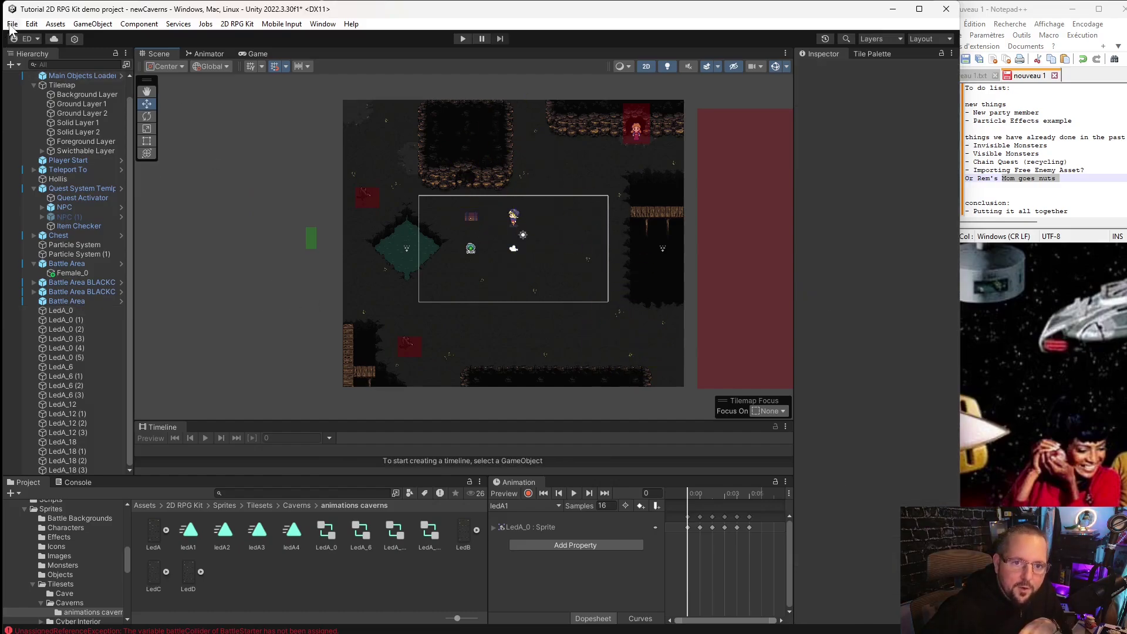
{"action": "left_click", "coordinate": [12, 23]}
{"action": "left_click", "coordinate": [36, 80]}
Run the game and walk the character southeast through the cave to check the animated LedA decorations.
{"action": "scroll", "coordinate": [548, 251], "scroll_direction": "up", "scroll_amount": 4}
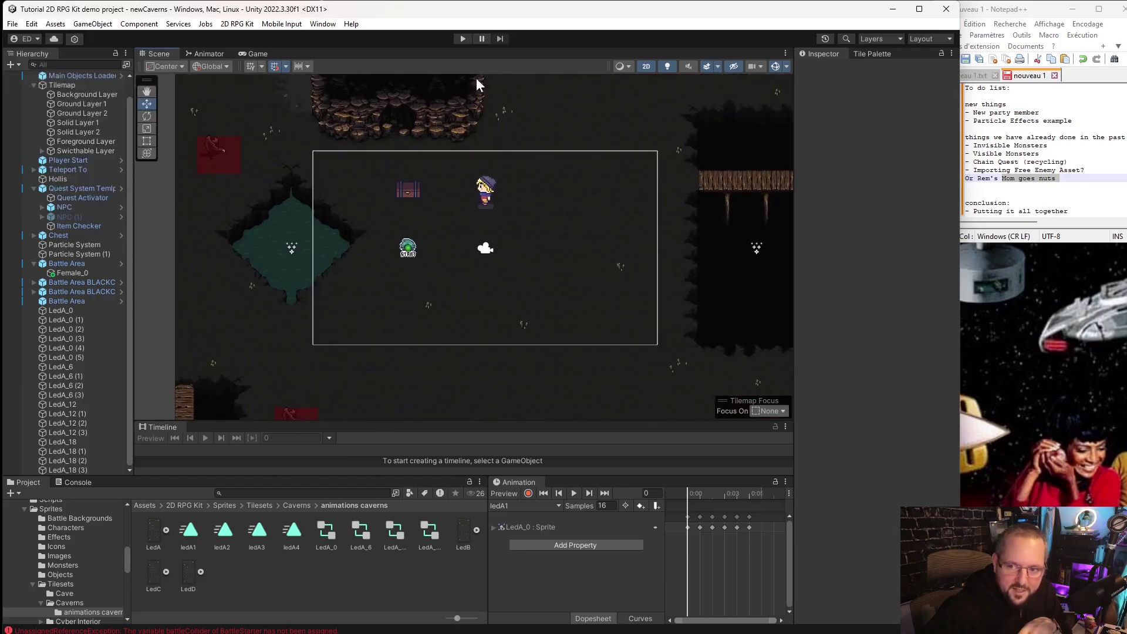
{"action": "left_click", "coordinate": [462, 39]}
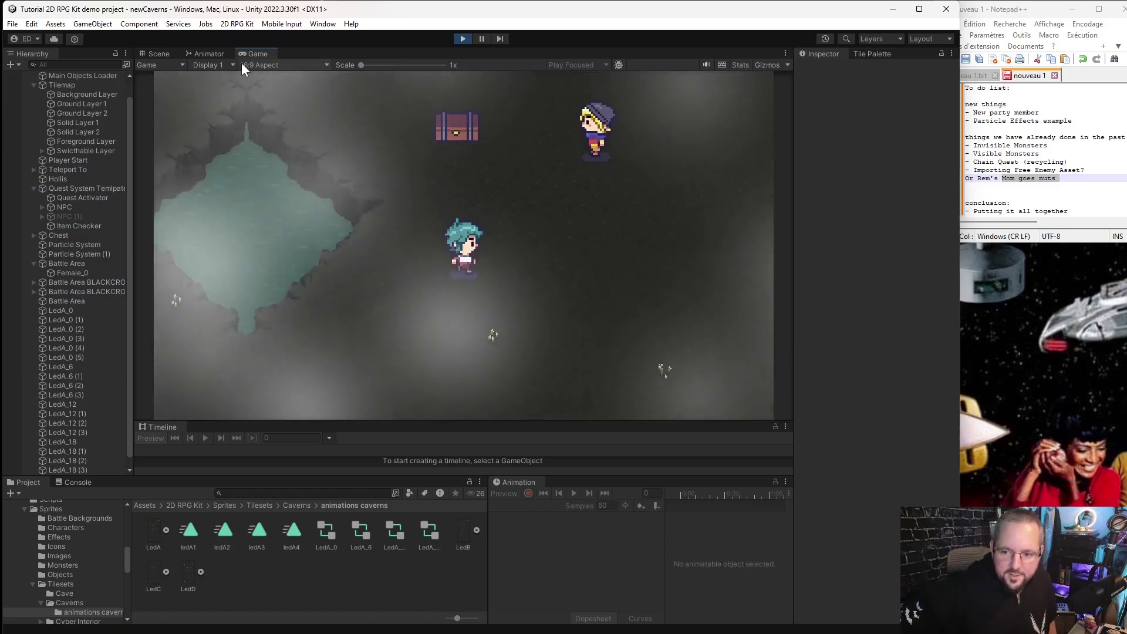
{"action": "key", "text": "Down"}
{"action": "key", "text": "Right"}
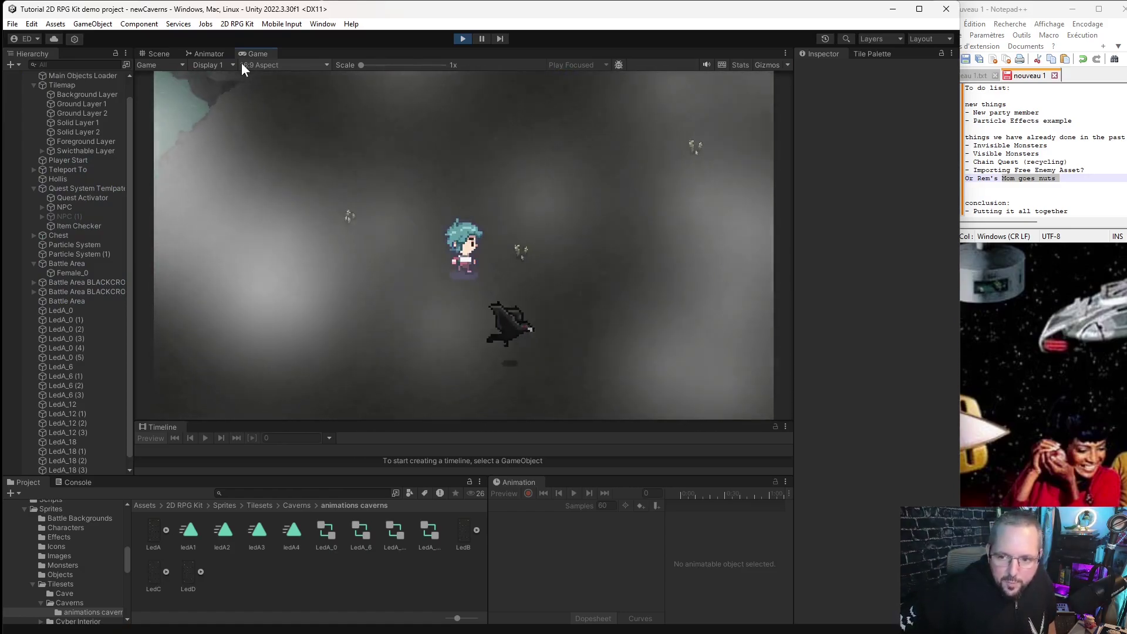
{"action": "key", "text": "Down"}
{"action": "key", "text": "Right"}
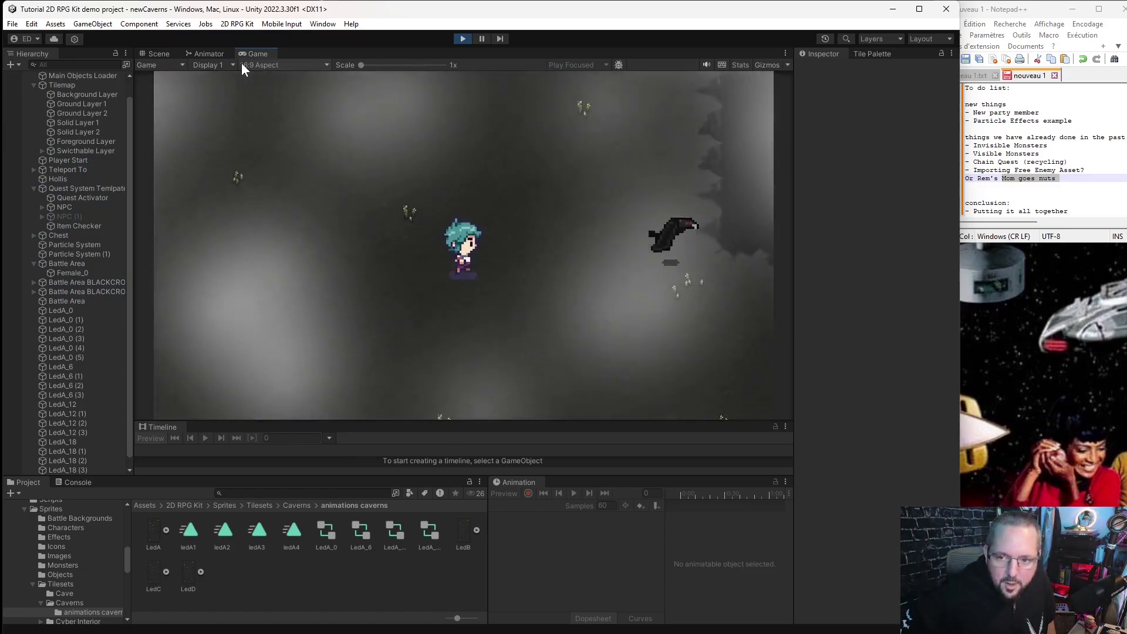
{"action": "key", "text": "Right"}
{"action": "key", "text": "Up"}
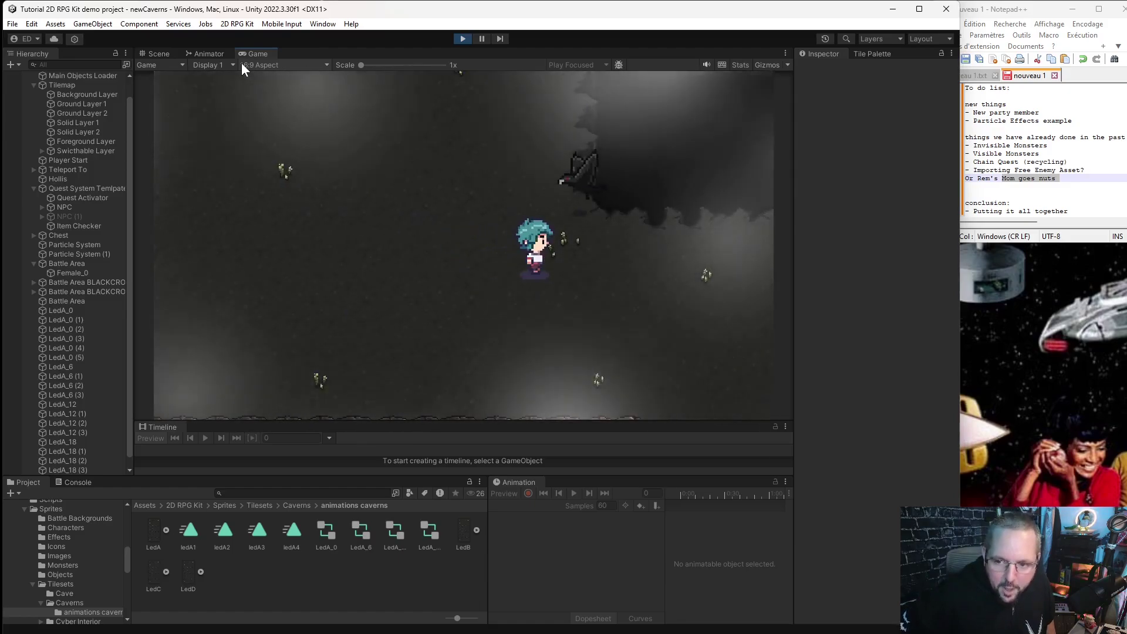